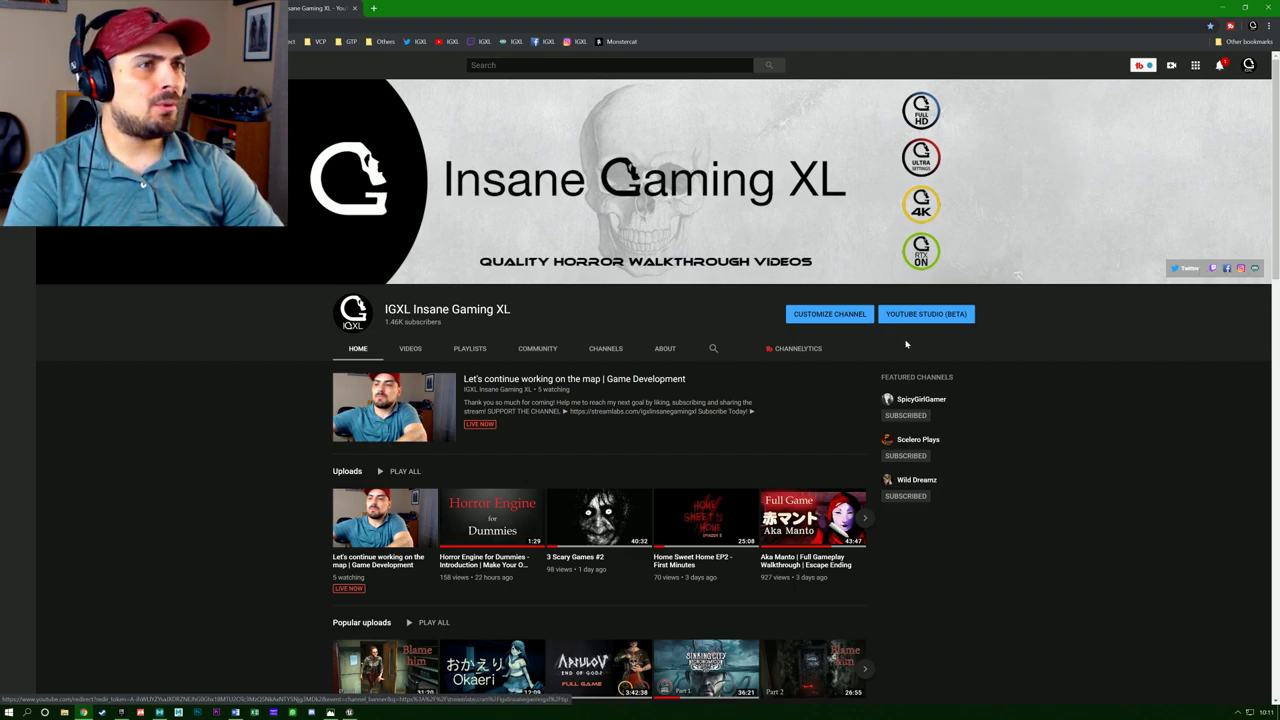
# View the IGXL Insane Gaming XL channel's About page and open its Steam link.
pyautogui.click(665, 350)
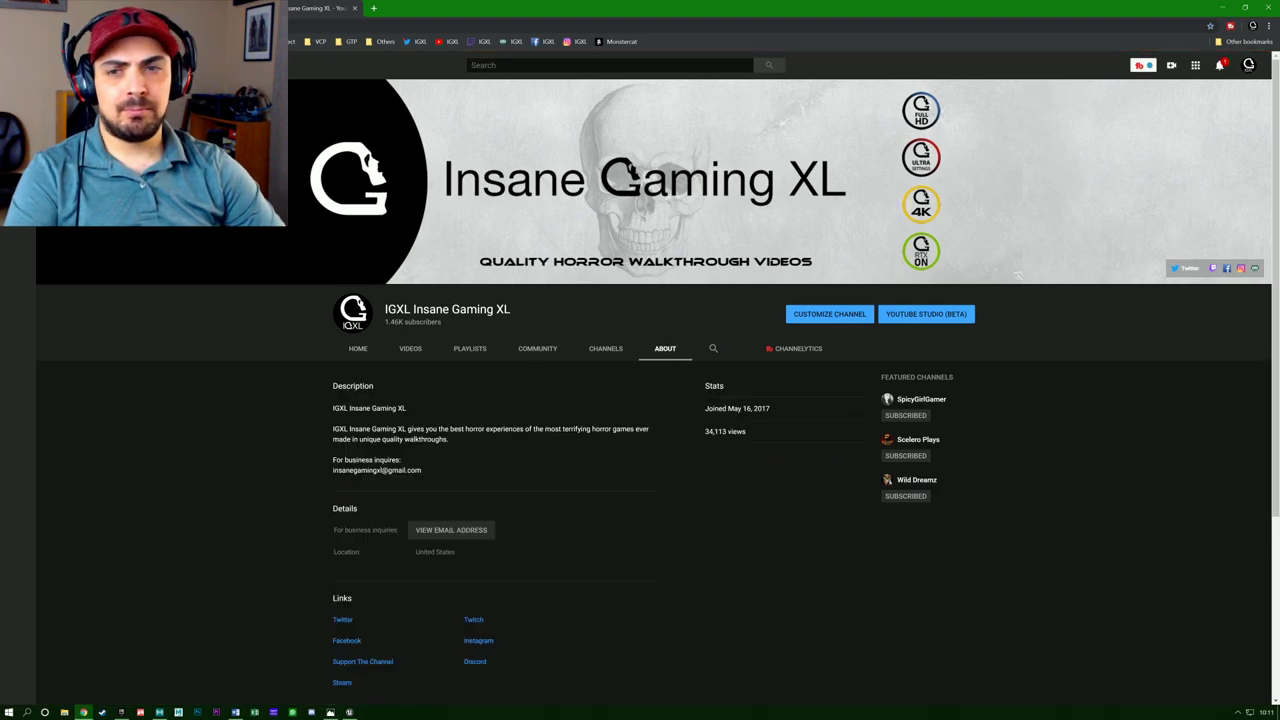
pyautogui.hotkey('alt', 'Tab')
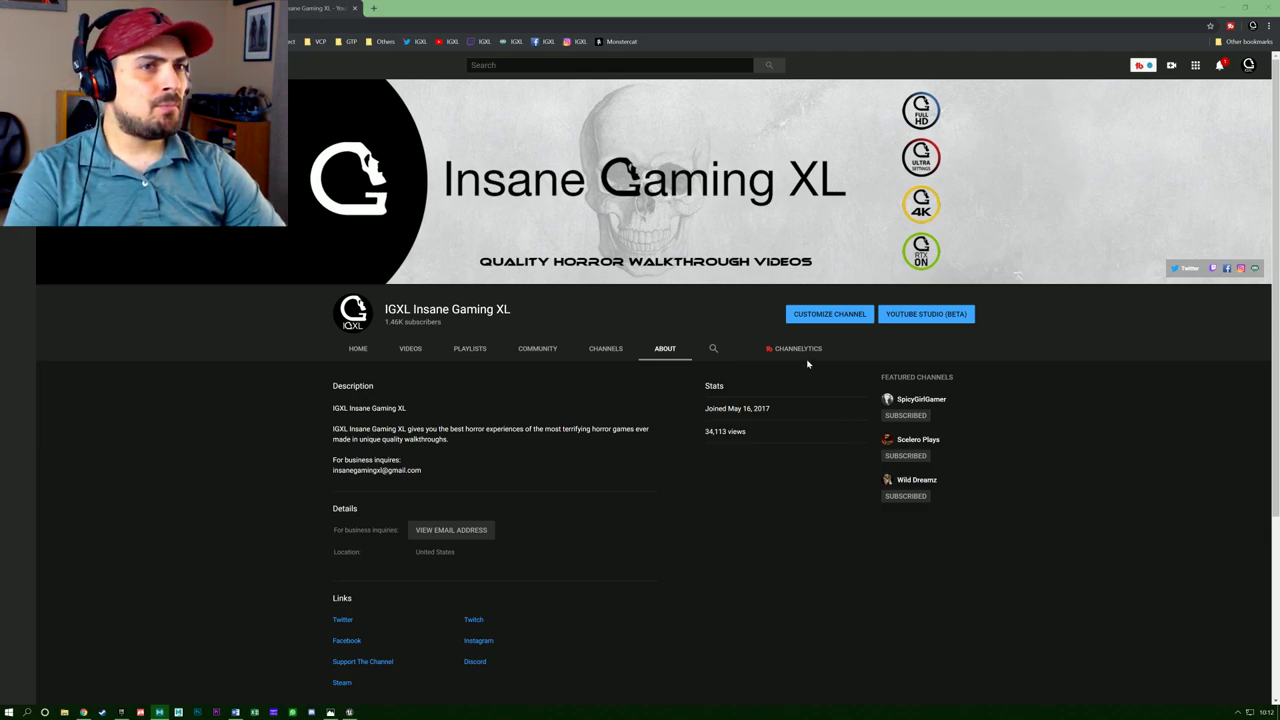
pyautogui.scroll(-3, 460, 513)
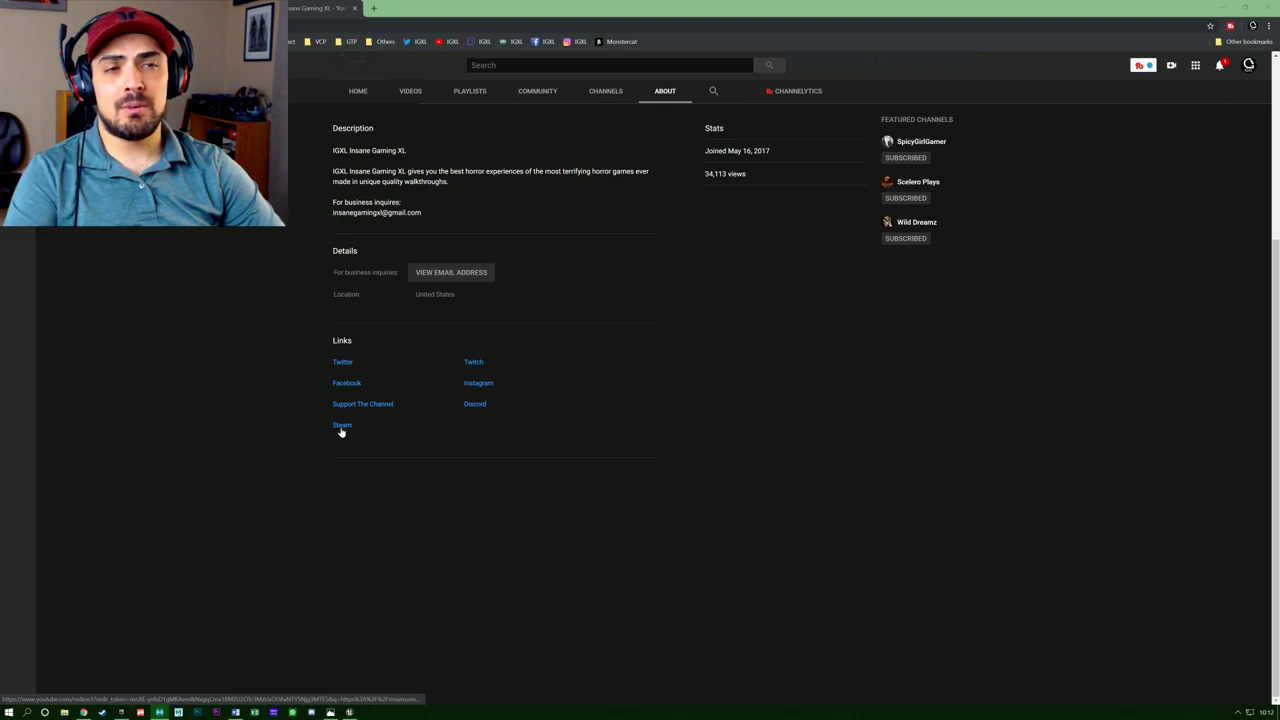
pyautogui.click(343, 428)
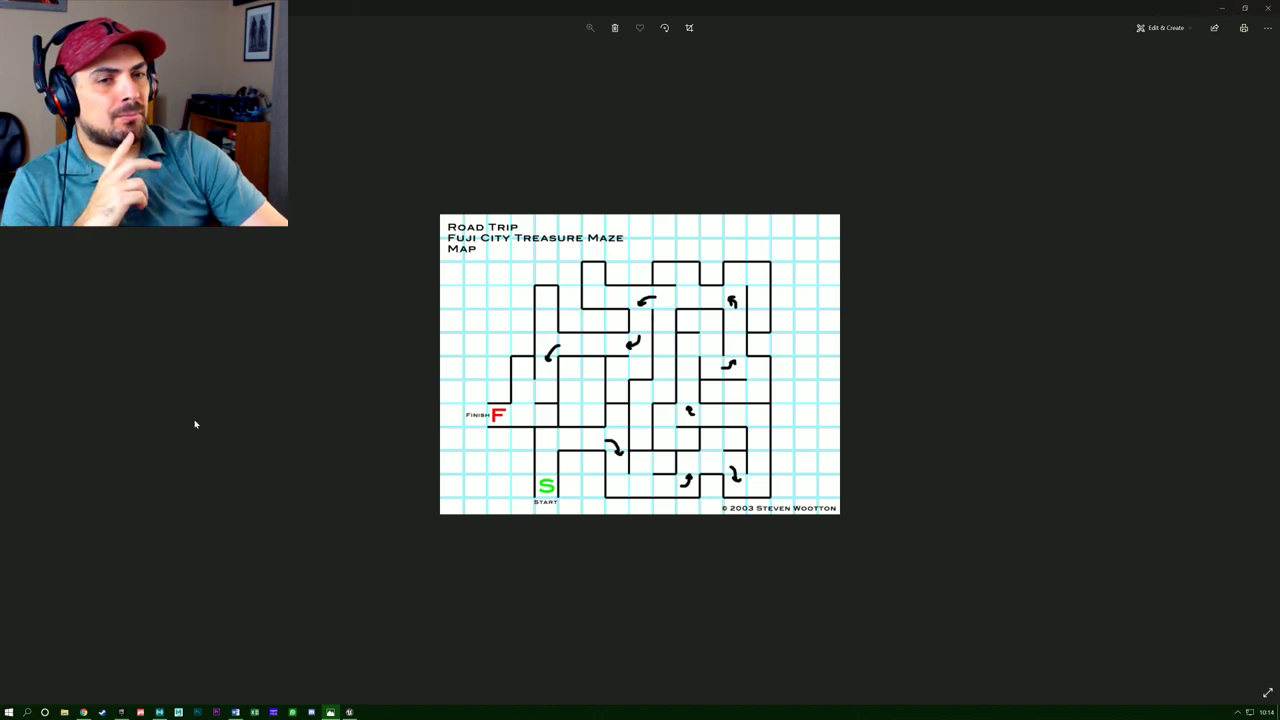
# Clear the maze image off the screen, switch to Unreal Editor and open the MyMap01 level from the Content folder.
pyautogui.moveTo(662, 10); pyautogui.dragTo(1279, 12)
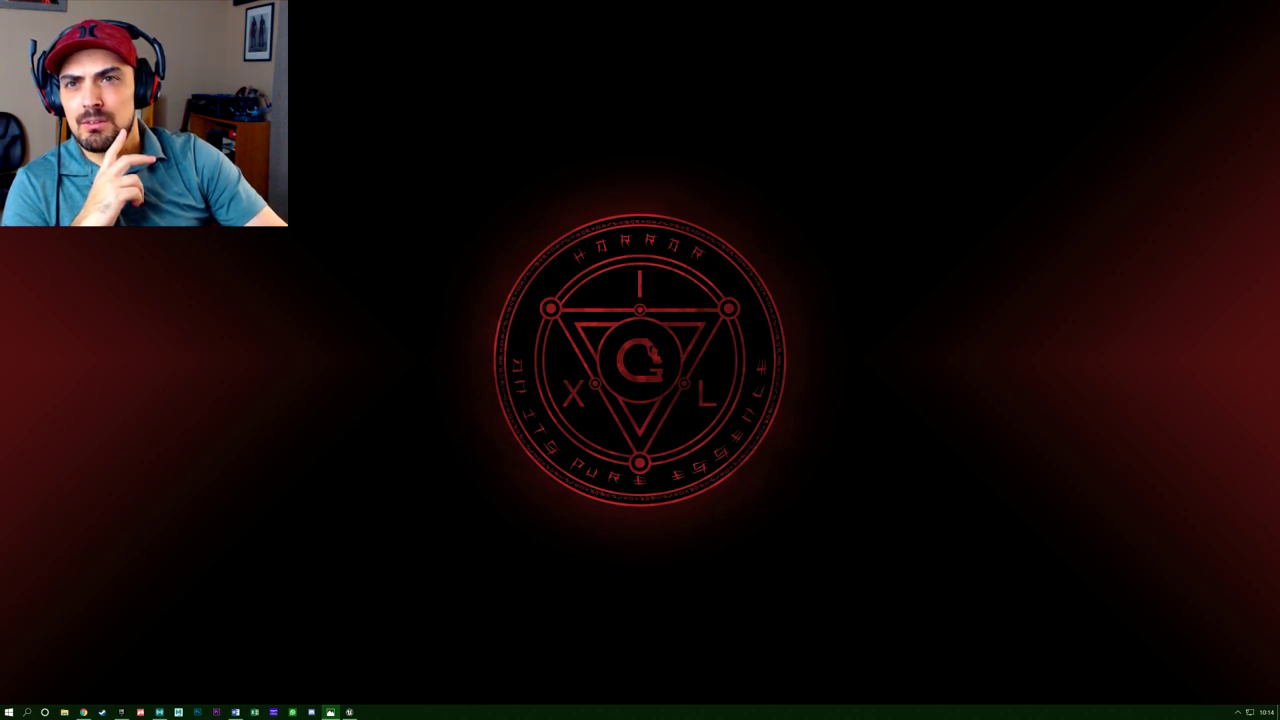
pyautogui.click(349, 712)
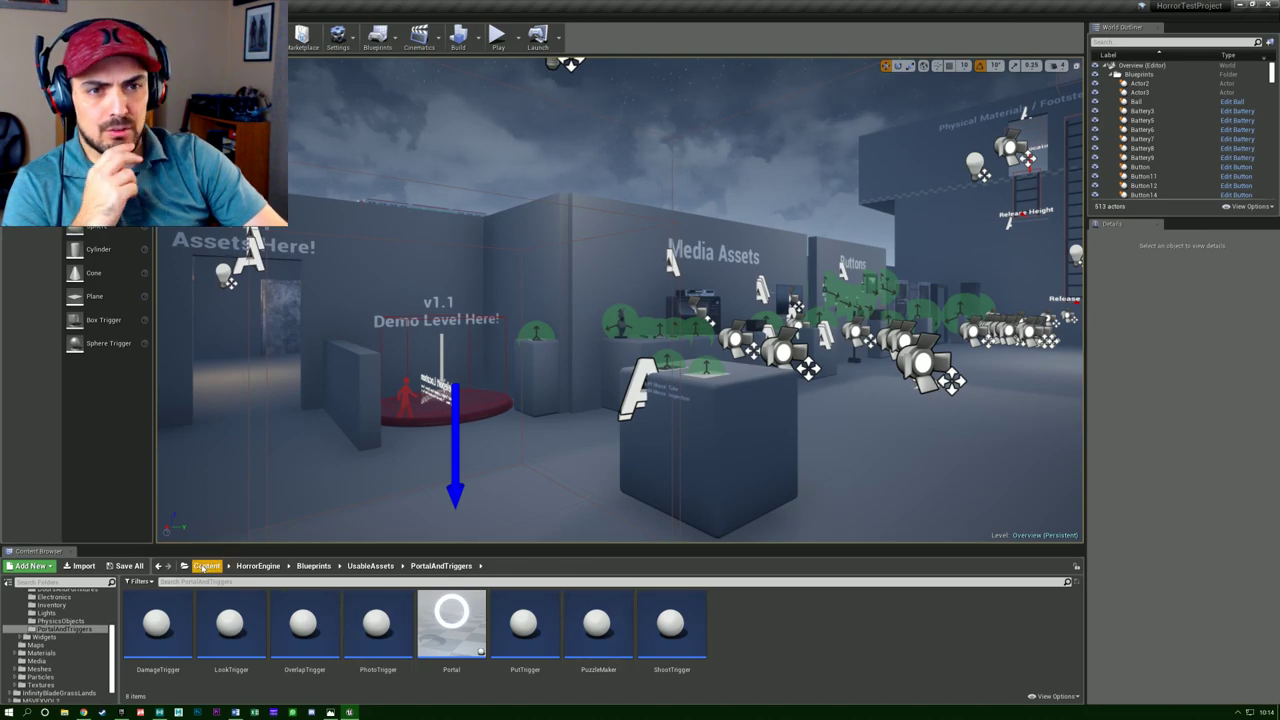
pyautogui.click(206, 566)
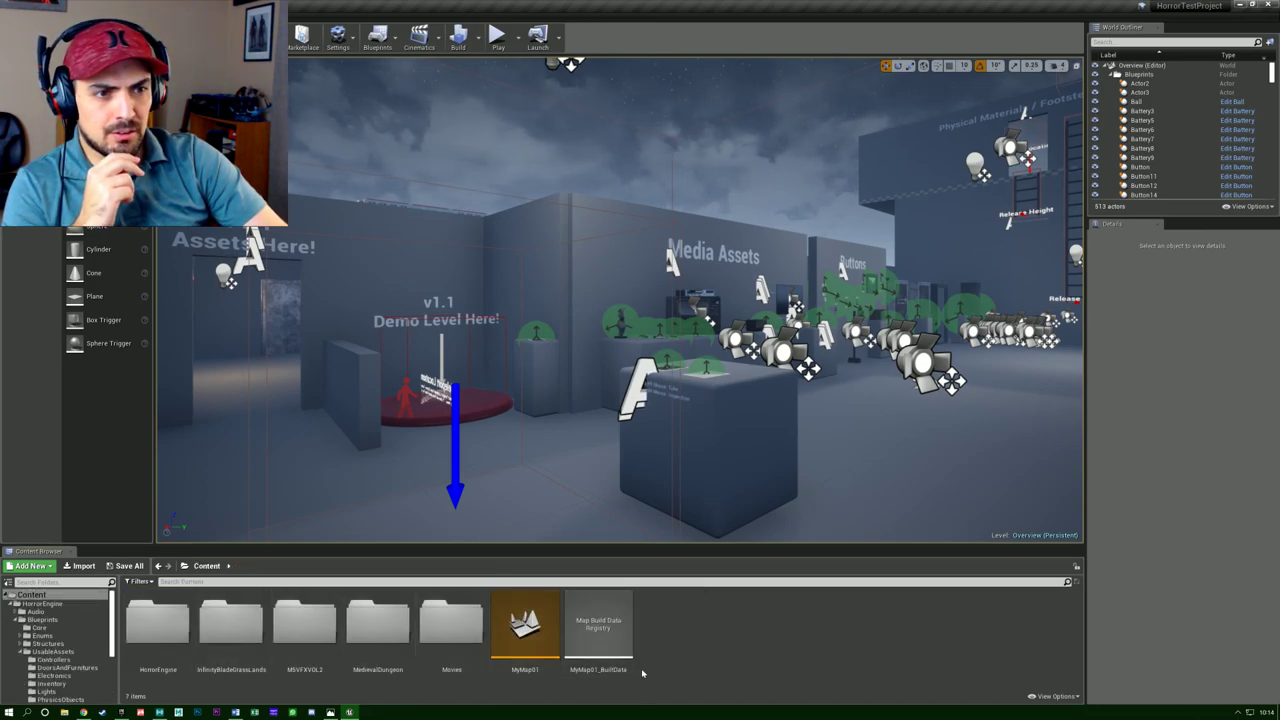
pyautogui.doubleClick(513, 618)
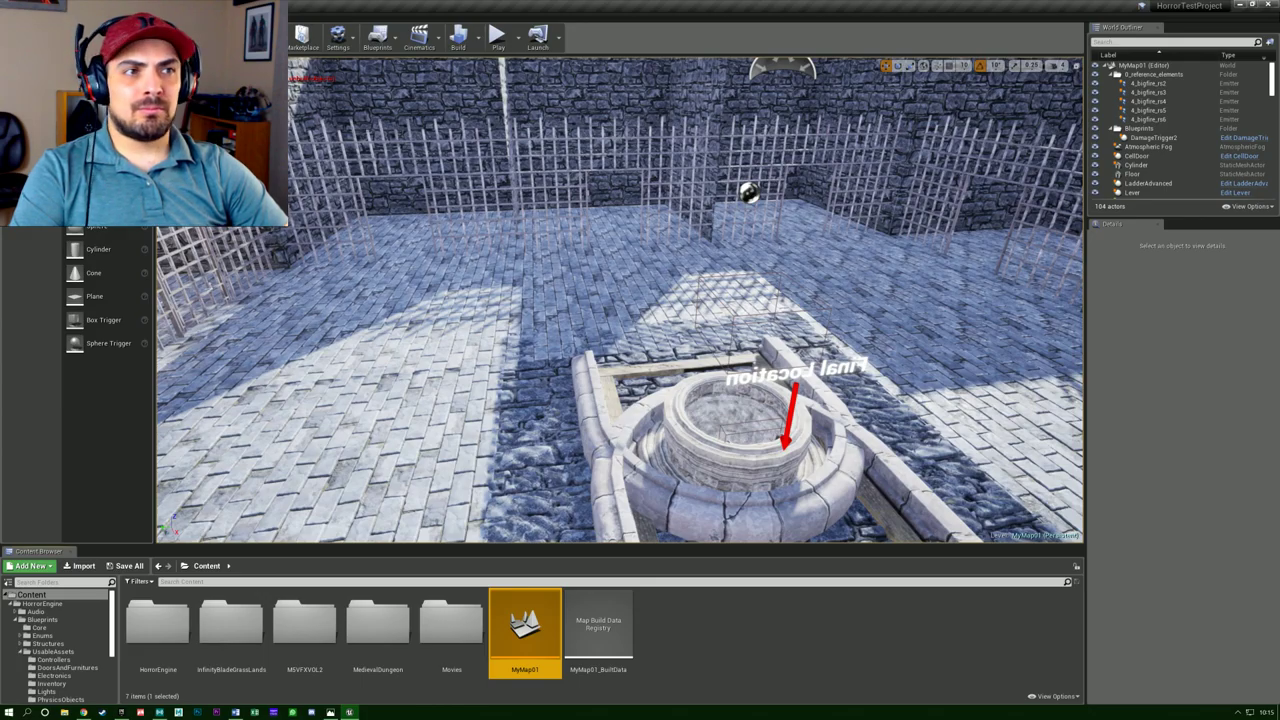
# Inspect the walled courtyard, the well's interior and the ladder hanging above the checkered floor beneath the dungeon.
pyautogui.moveTo(623, 358)
pyautogui.mouseDown(button='right')
pyautogui.moveTo(820, 265)
pyautogui.moveTo(960, 300)
pyautogui.moveTo(965, 335)
pyautogui.moveTo(1035, 340)
pyautogui.mouseUp(button='right')
pyautogui.press('s')
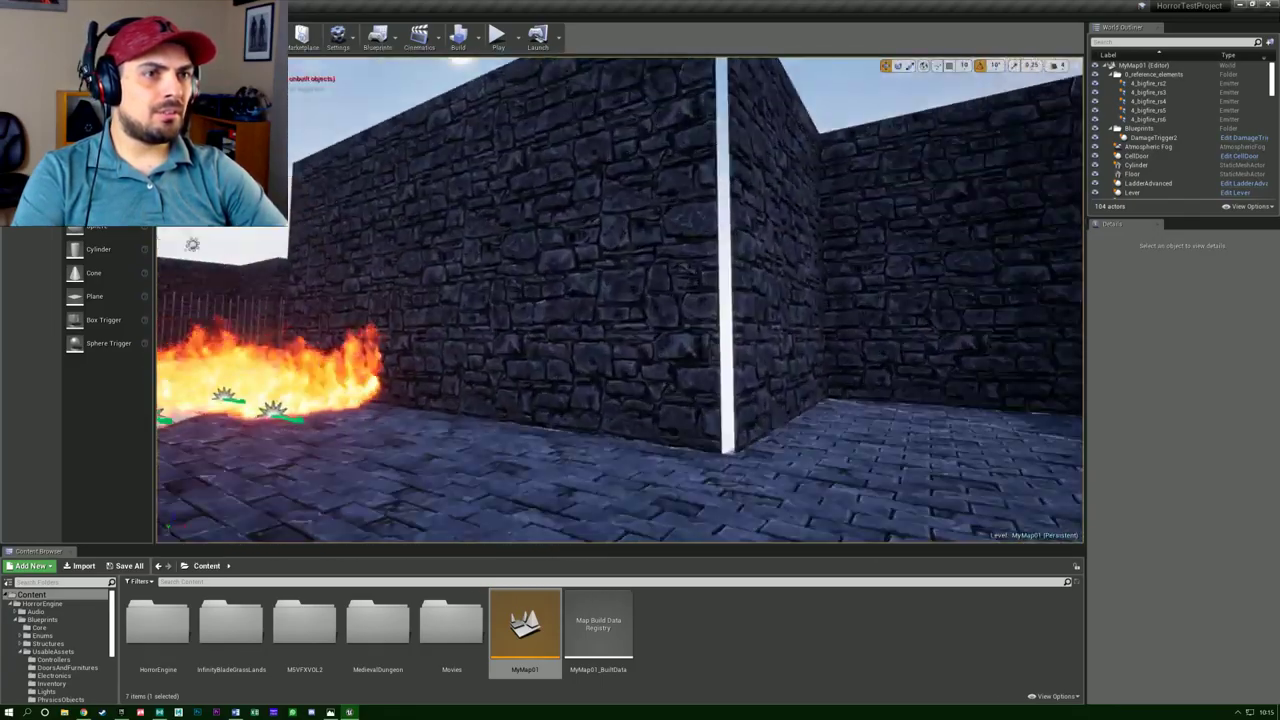
pyautogui.moveTo(620, 300); pyautogui.dragTo(420, 305, button='right')
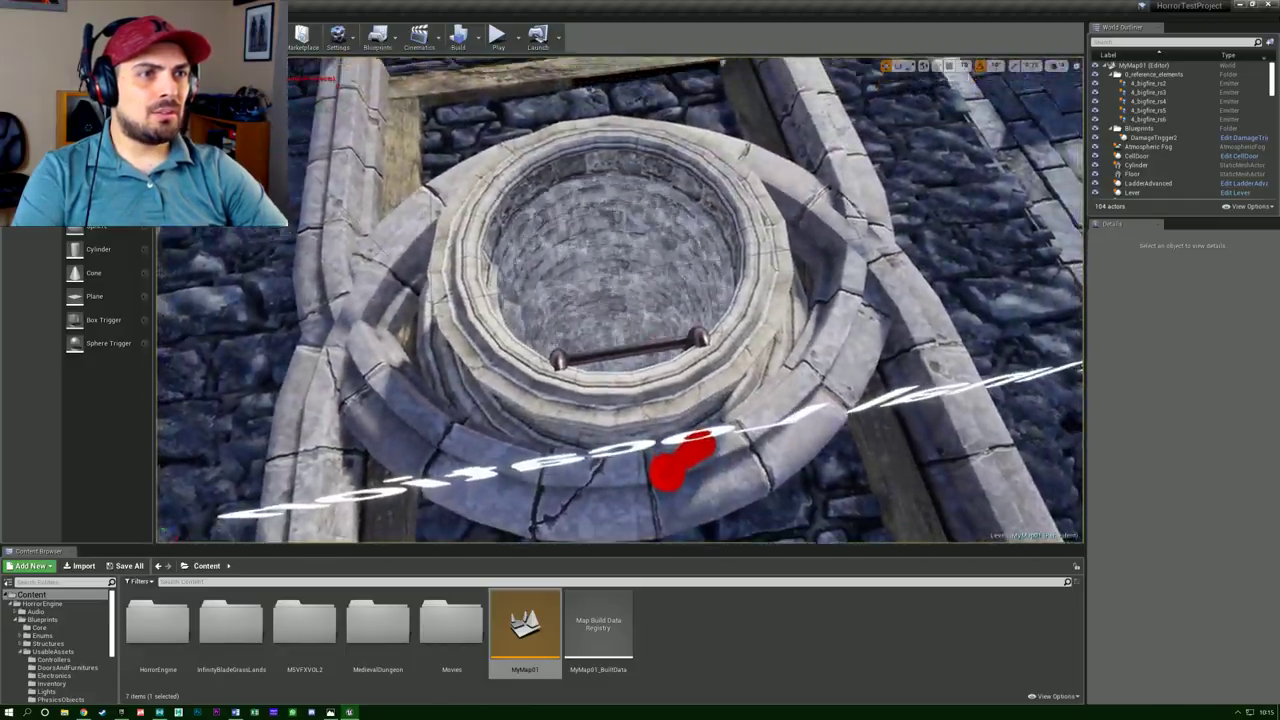
pyautogui.moveTo(620, 300); pyautogui.dragTo(620, 290, button='right')
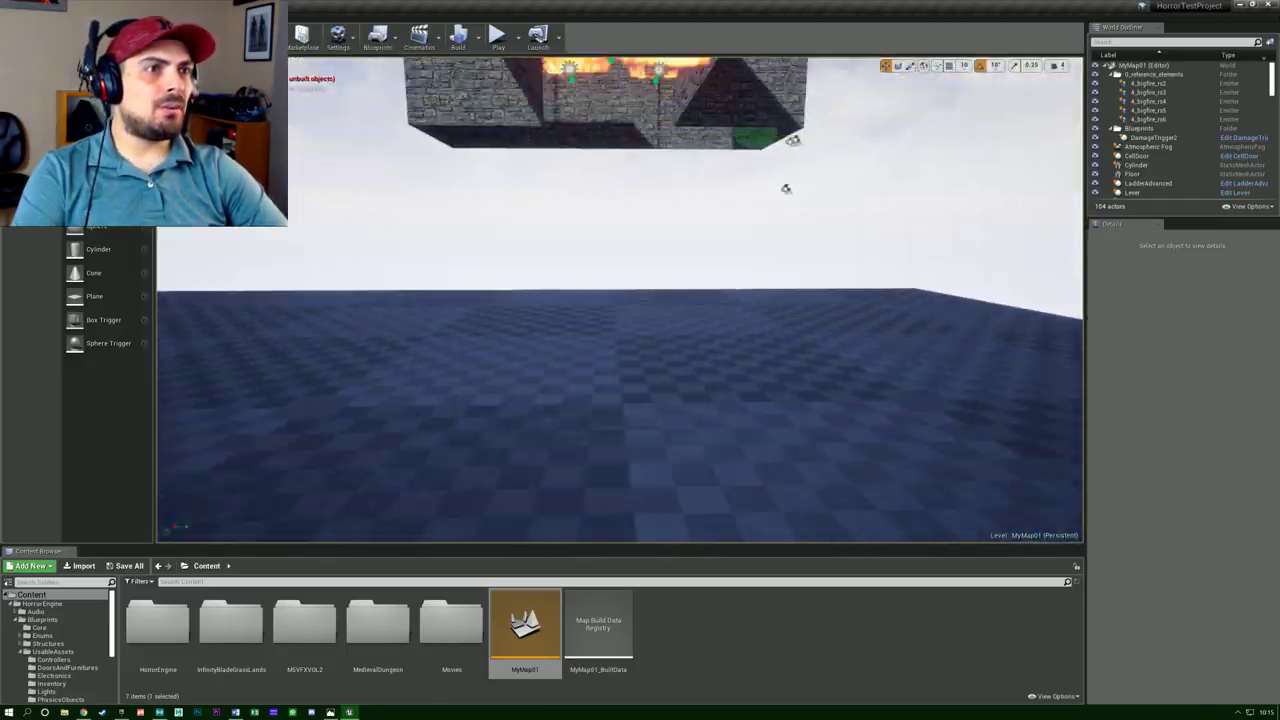
pyautogui.press('s')
pyautogui.moveTo(620, 300)
pyautogui.mouseDown(button='right')
pyautogui.moveTo(620, 275)
pyautogui.moveTo(590, 275)
pyautogui.moveTo(683, 274)
pyautogui.moveTo(894, 229)
pyautogui.moveTo(1037, 240)
pyautogui.mouseUp(button='right')
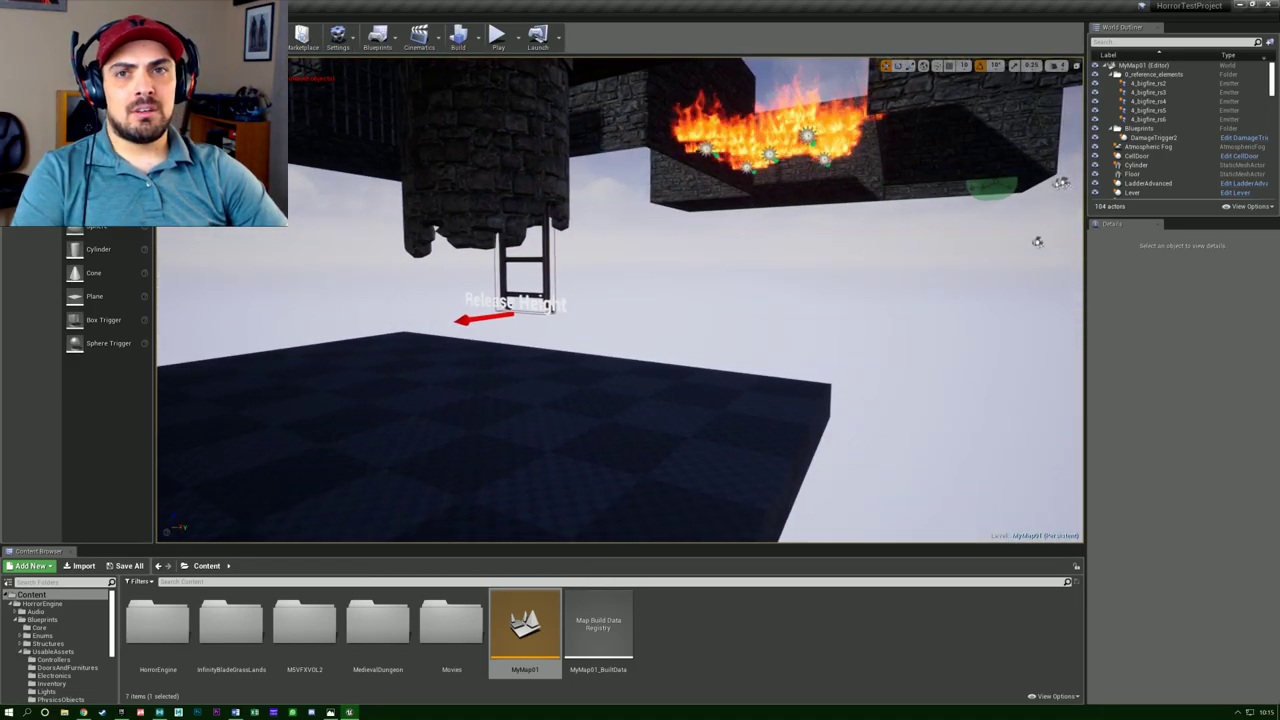
# Bring up the Maze Simple.gif reference over the level view and minimize it after checking the layout.
pyautogui.hotkey('alt', 'Tab')
pyautogui.moveTo(750, 231); pyautogui.dragTo(780, 201)
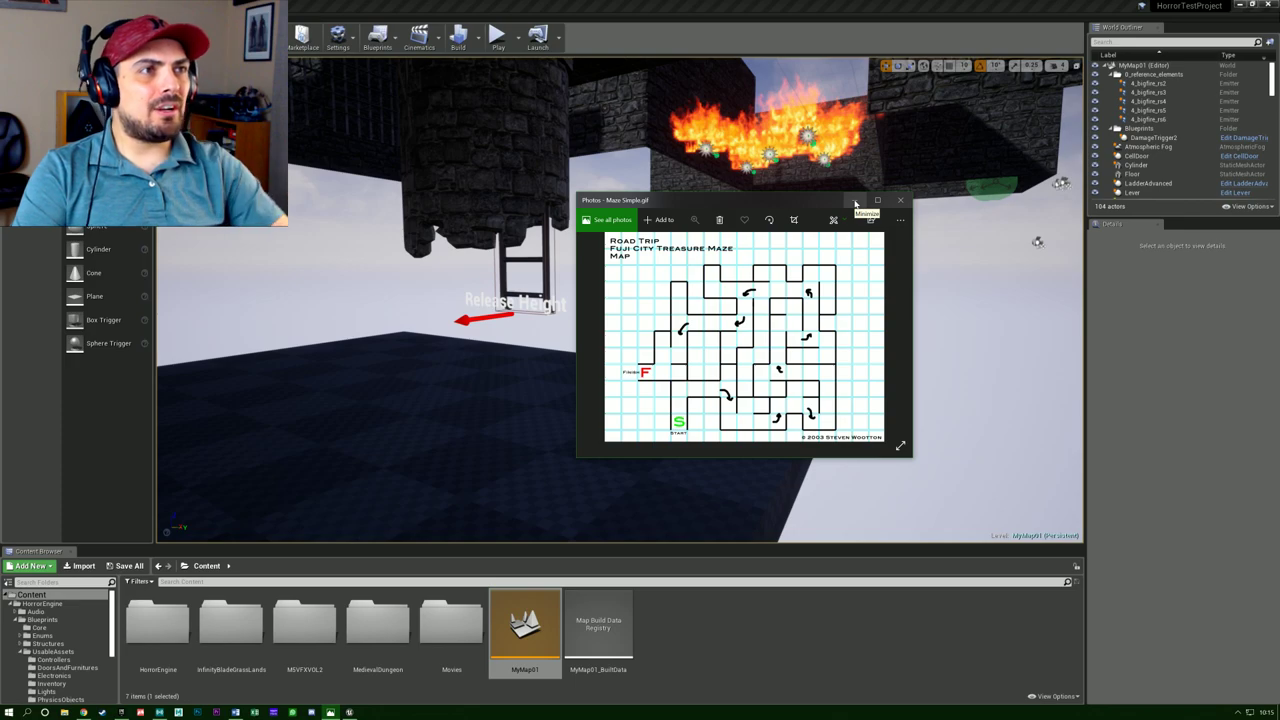
pyautogui.click(855, 203)
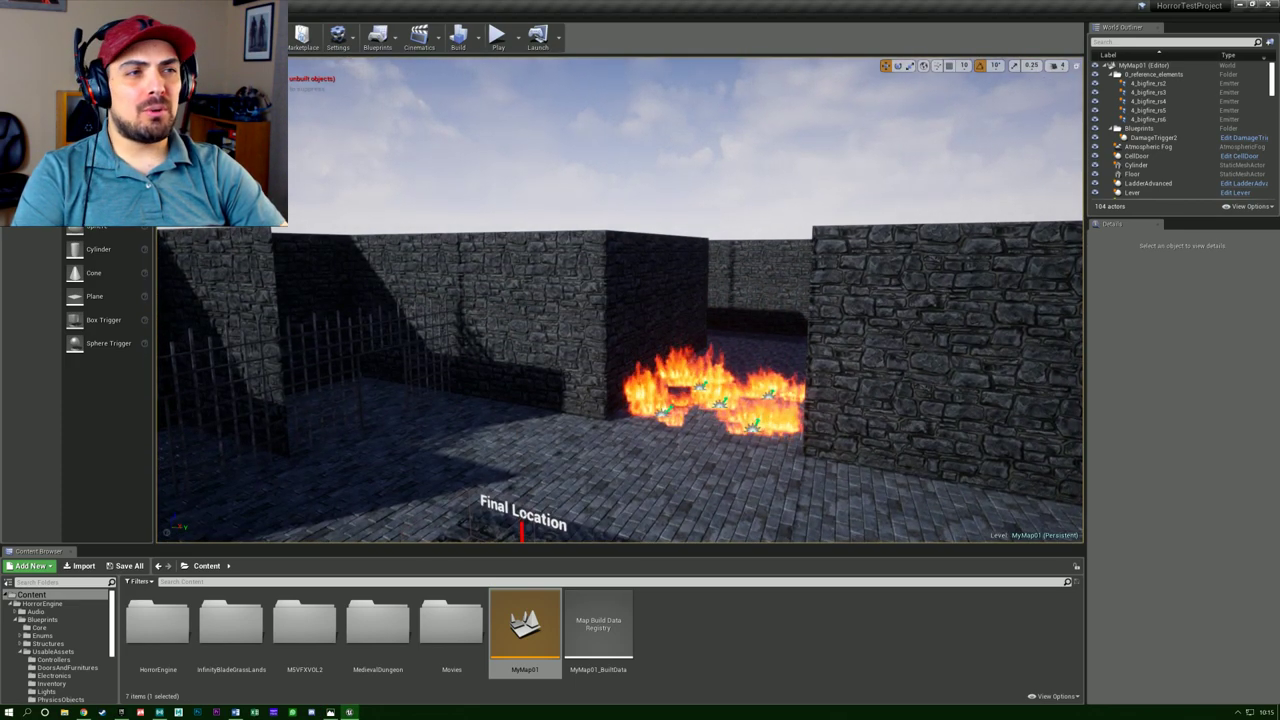
# Examine the upper dungeon area, covering the fire-blocked corridor, the barred cells and the courtyard around the well.
pyautogui.press('a')
pyautogui.moveTo(620, 300); pyautogui.dragTo(990, 338, button='right')
pyautogui.press('w')
pyautogui.press('w')
pyautogui.press('w')
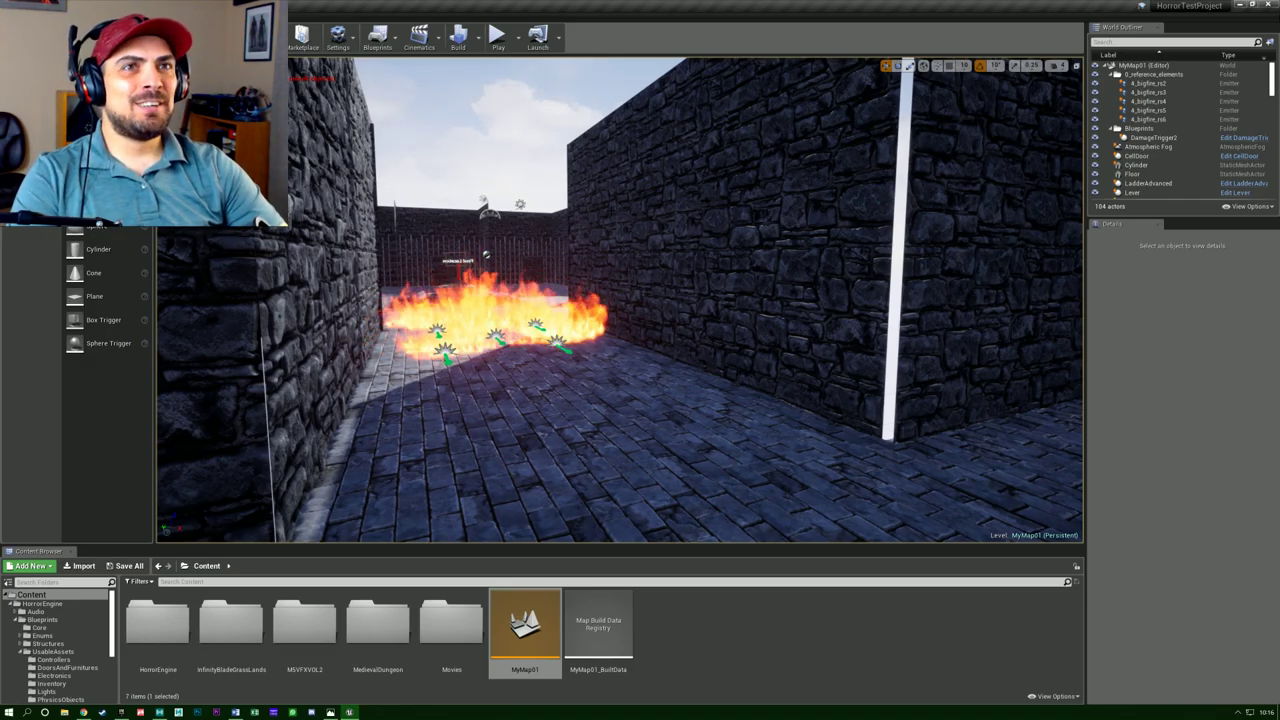
pyautogui.press('w')
pyautogui.moveTo(620, 300); pyautogui.dragTo(510, 315, button='right')
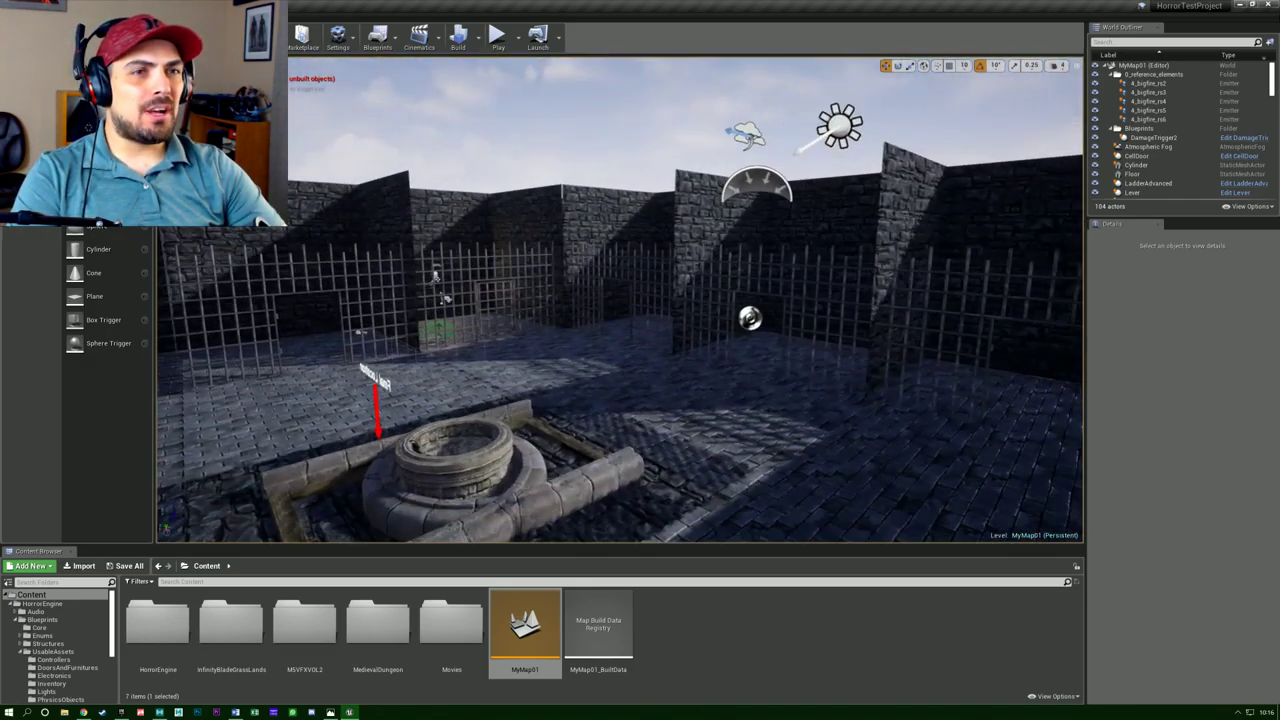
pyautogui.moveTo(680, 195); pyautogui.dragTo(608, 189, button='right')
pyautogui.press('w')
pyautogui.press('d')
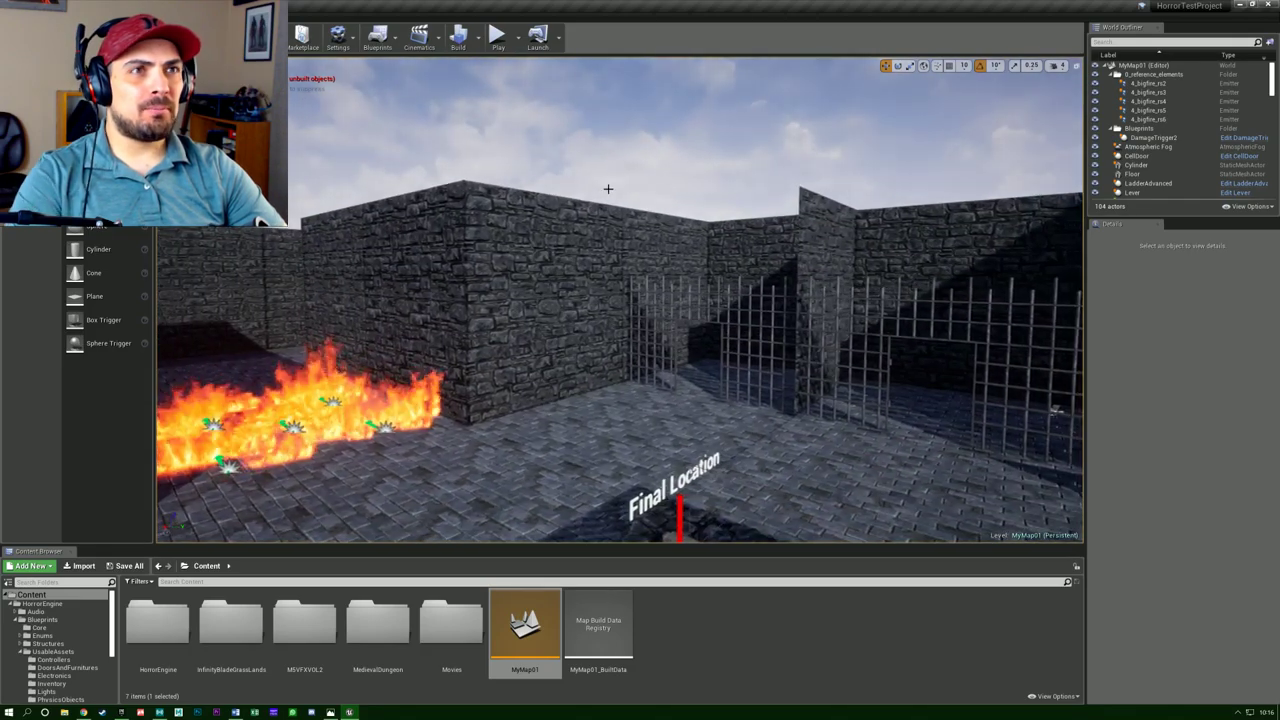
# Start a full-screen playtest of the level and read the prisoner's note in the inventory.
pyautogui.click(497, 37)
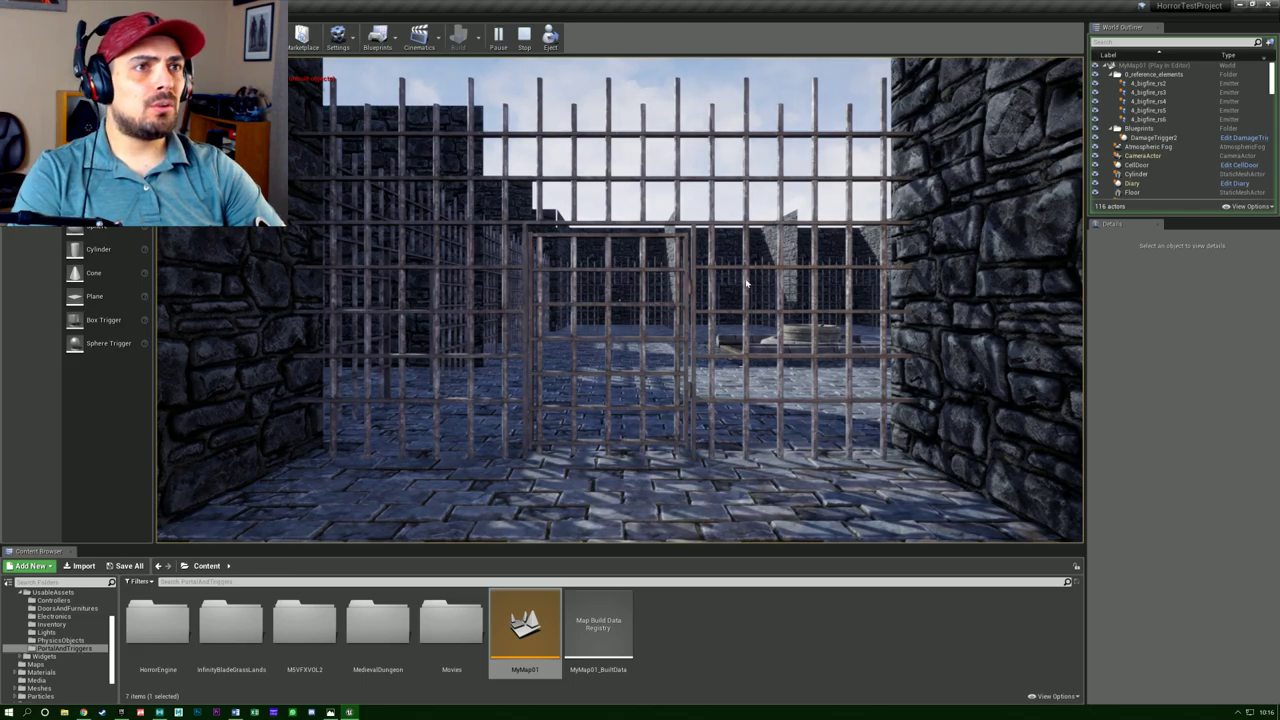
pyautogui.press('F11')
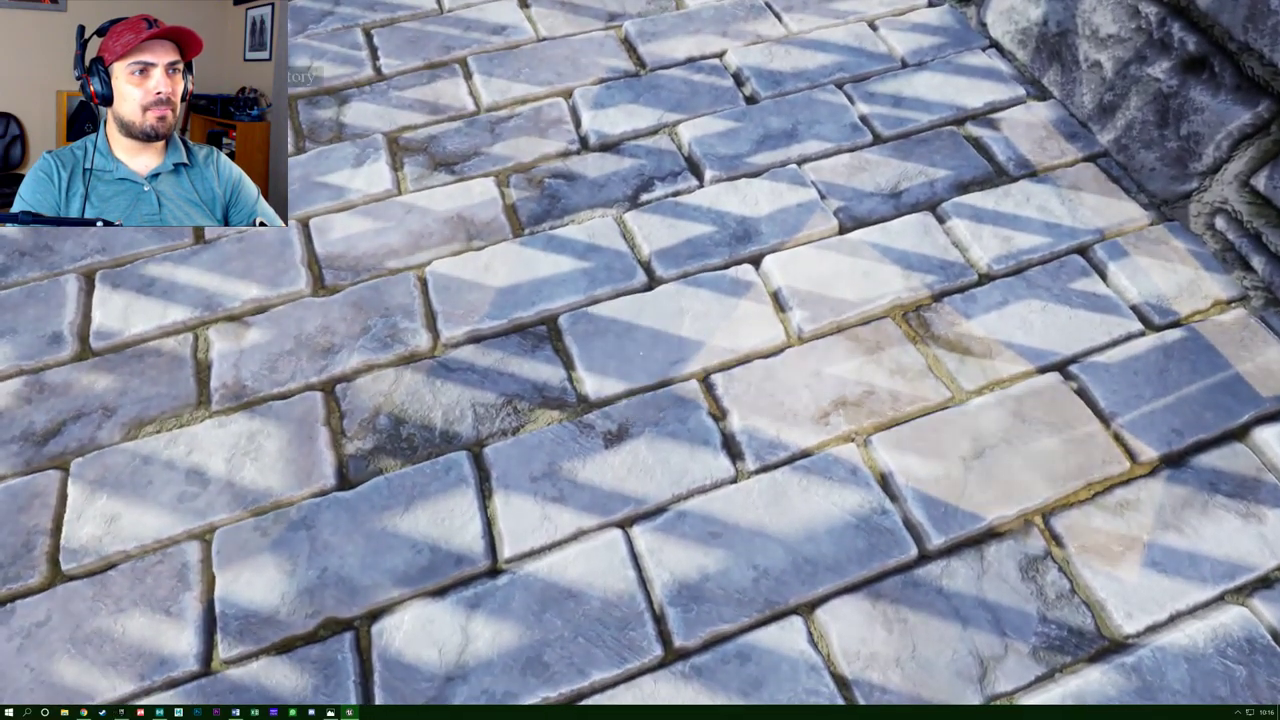
pyautogui.press('Tab')
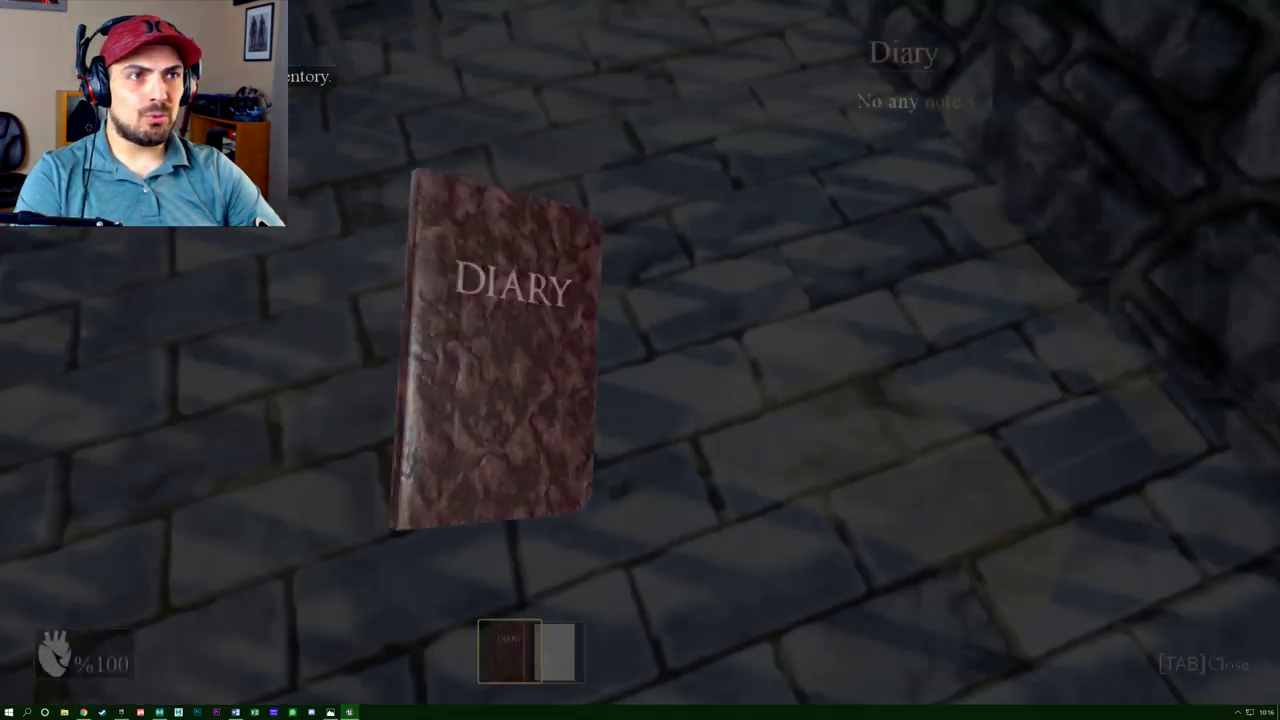
pyautogui.scroll(-1, 492, 348)
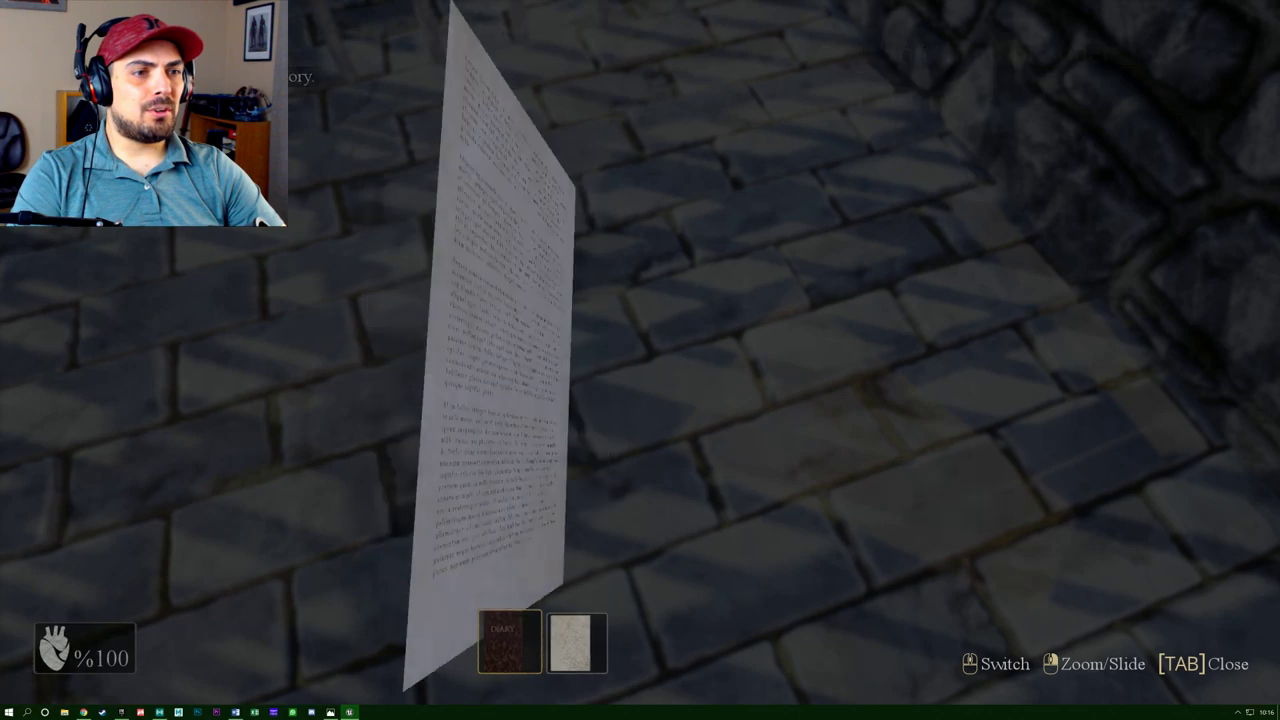
pyautogui.click(510, 350)
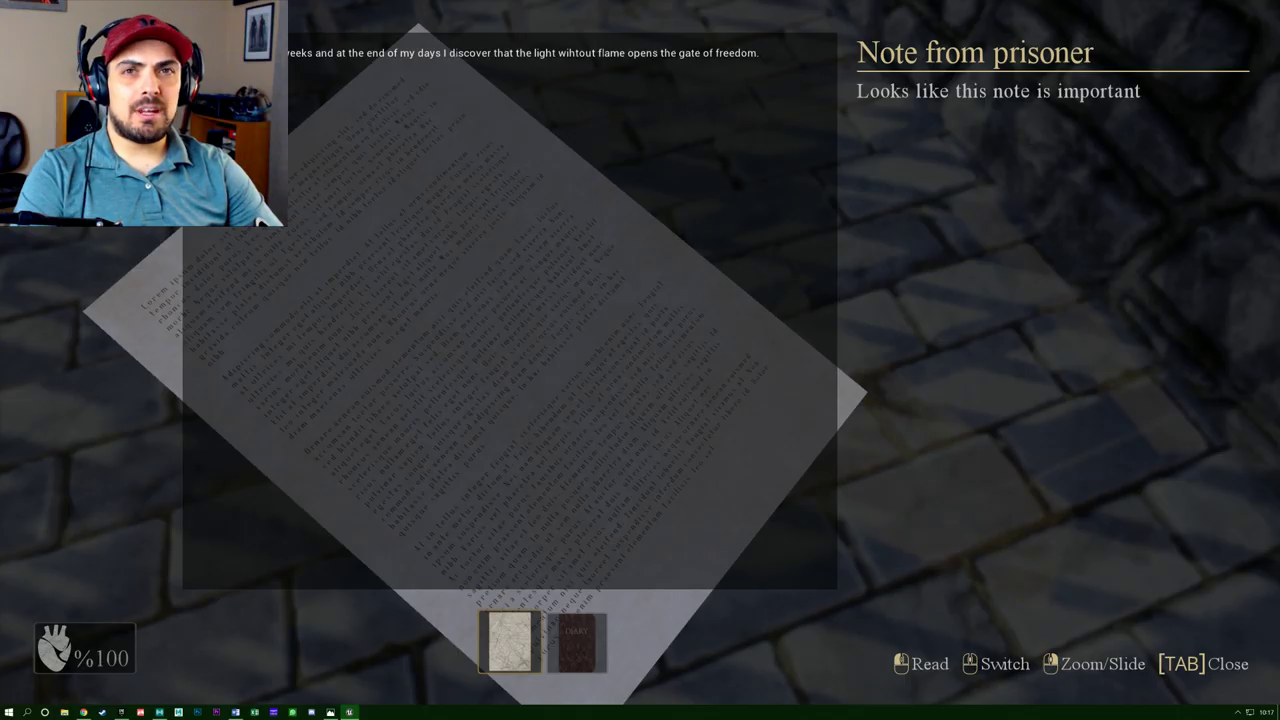
pyautogui.press('Tab')
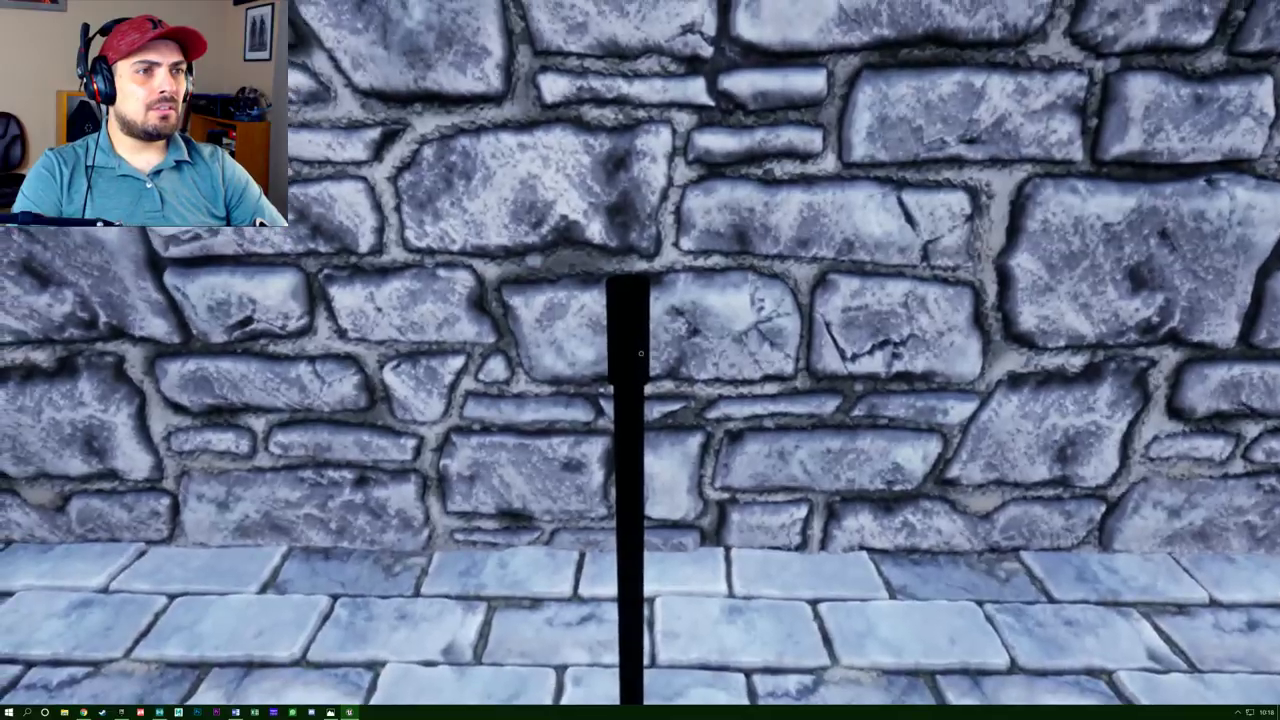
# Playtest the route from the lever at the stone wall down to the checkered lower floor, and end the play session.
pyautogui.press('s')
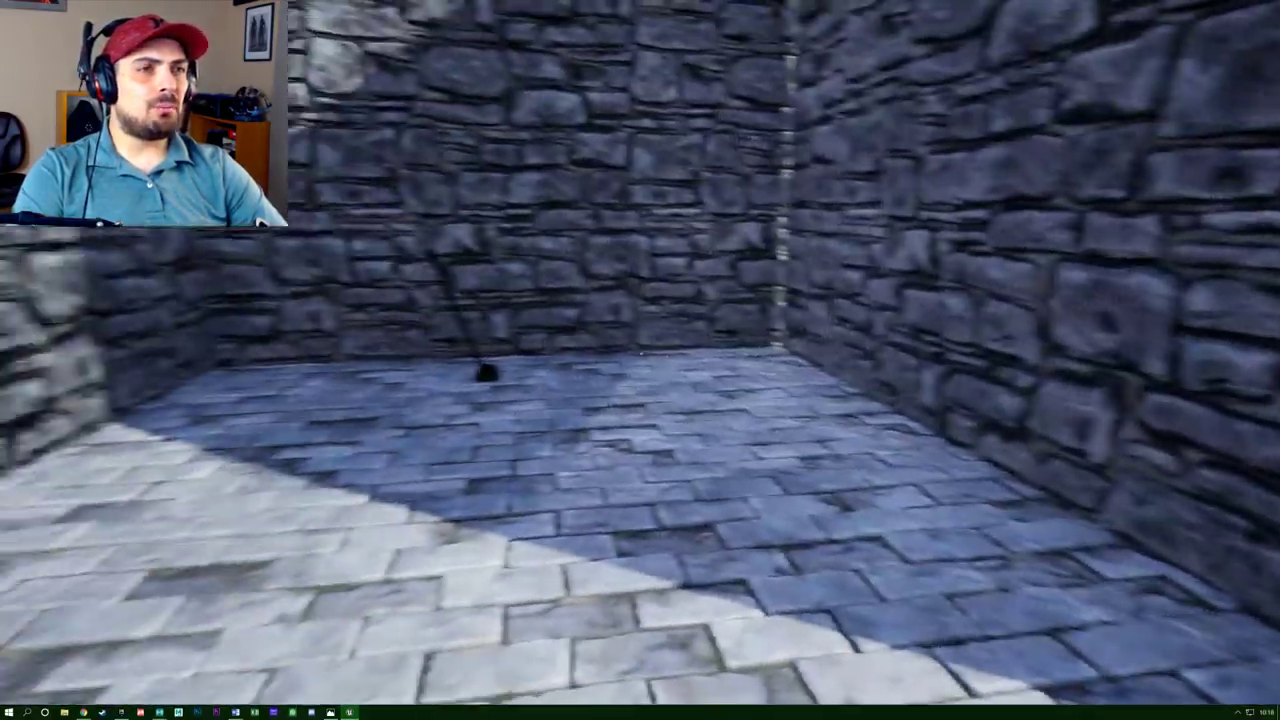
pyautogui.press('w')
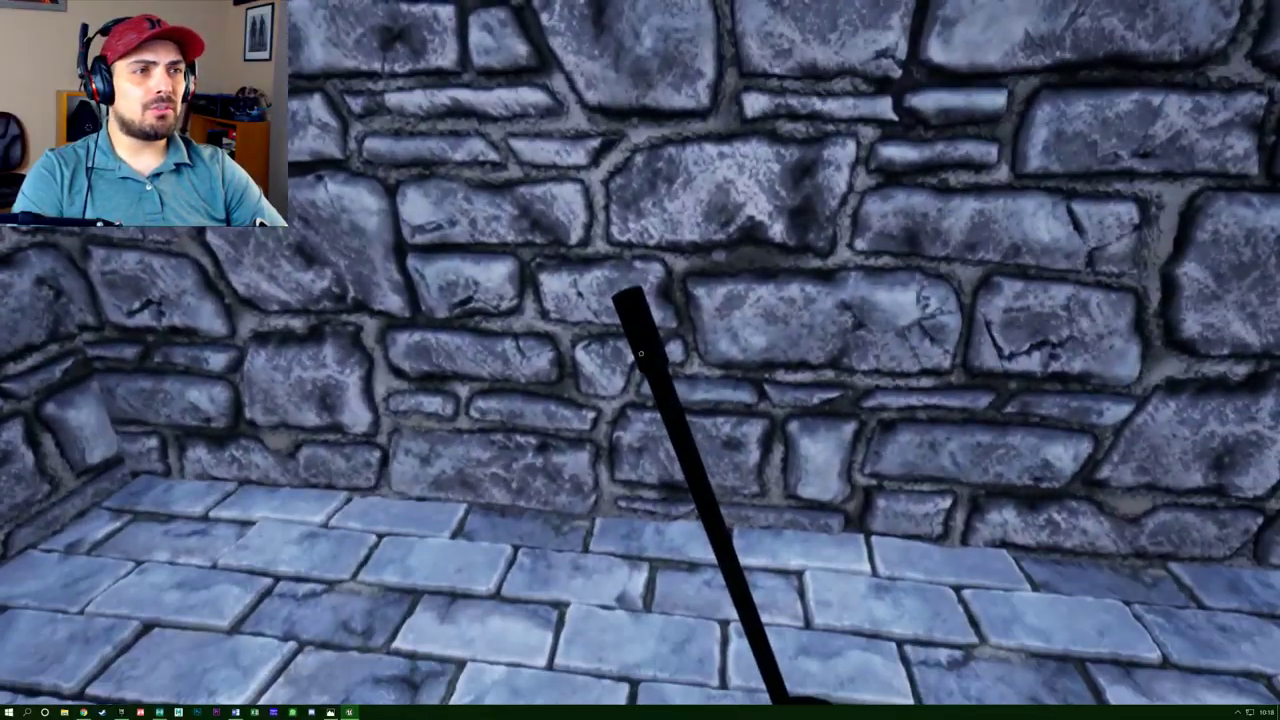
pyautogui.press('w')
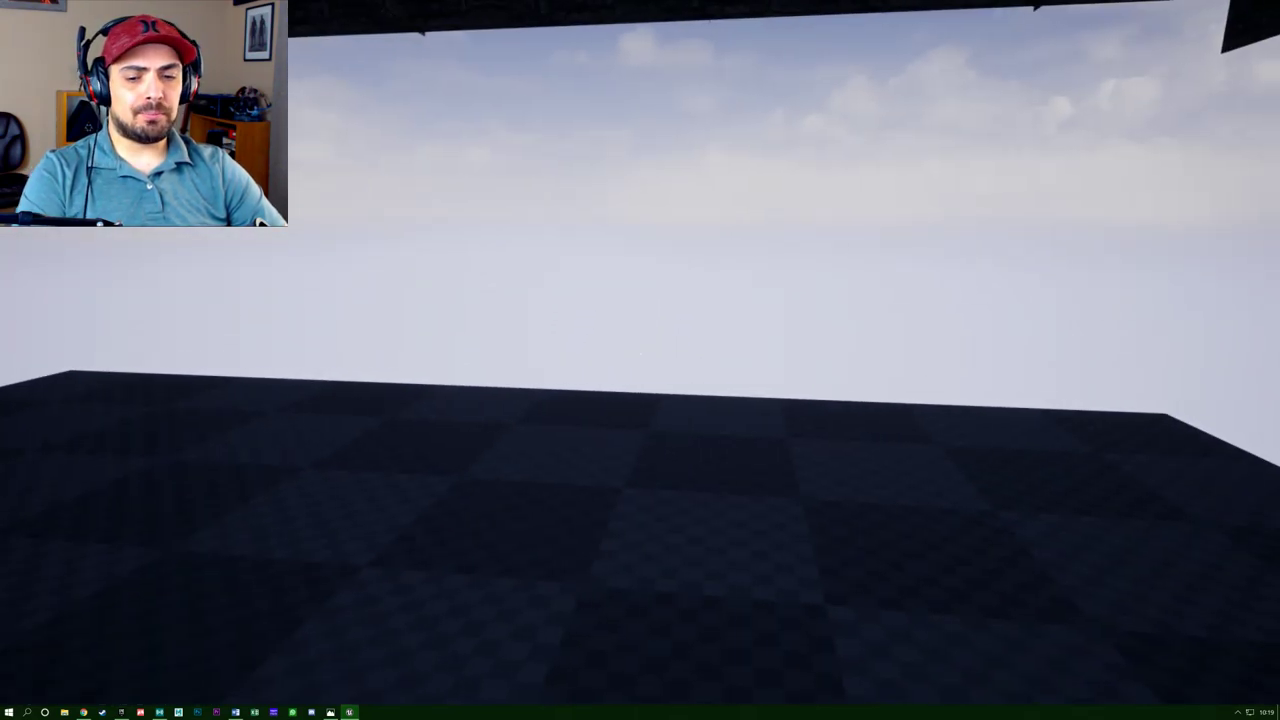
pyautogui.press('Escape')
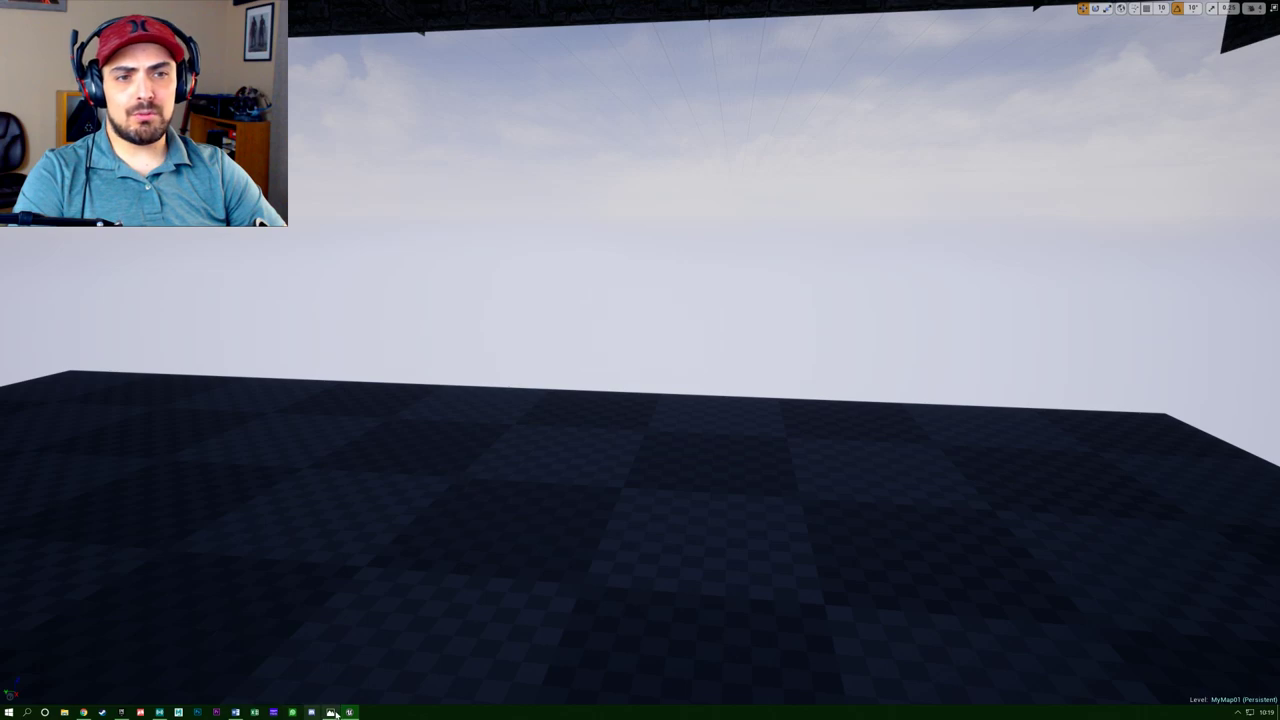
# Reopen the Maze Simple.gif reference, move it over the lower floor view to study it, and minimize it.
pyautogui.click(330, 712)
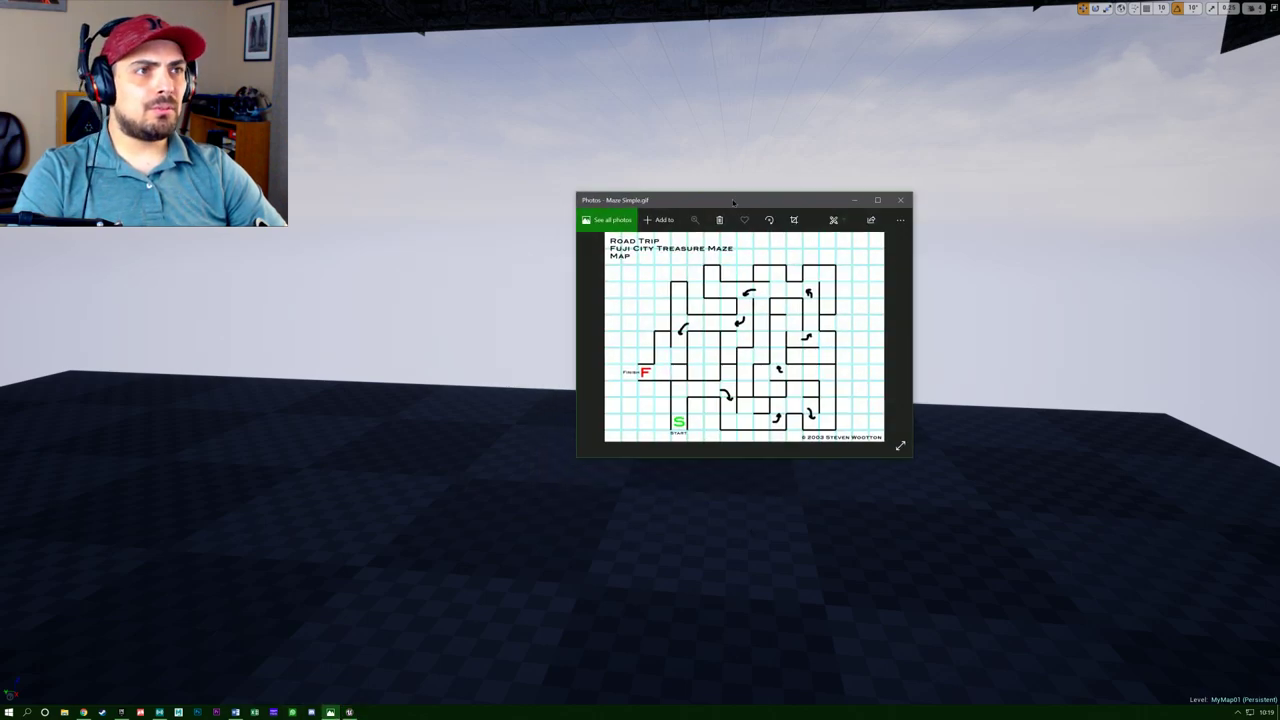
pyautogui.moveTo(733, 200); pyautogui.dragTo(618, 154)
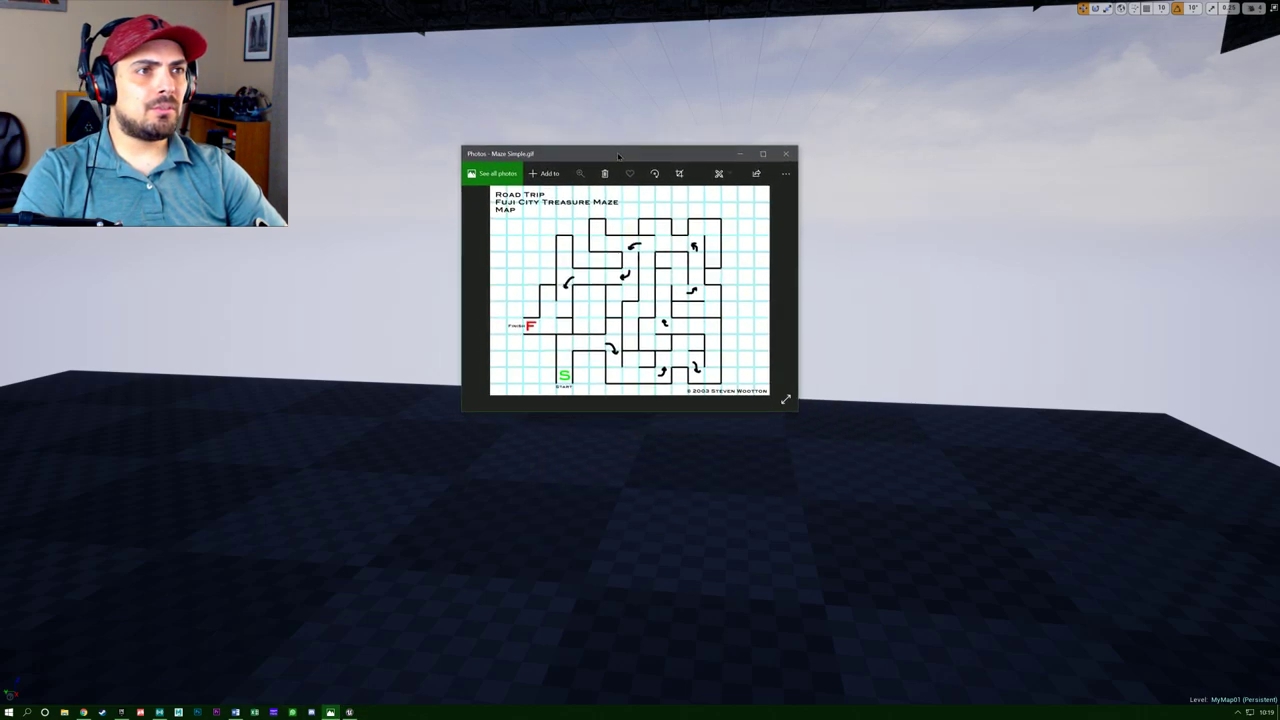
pyautogui.click(739, 153)
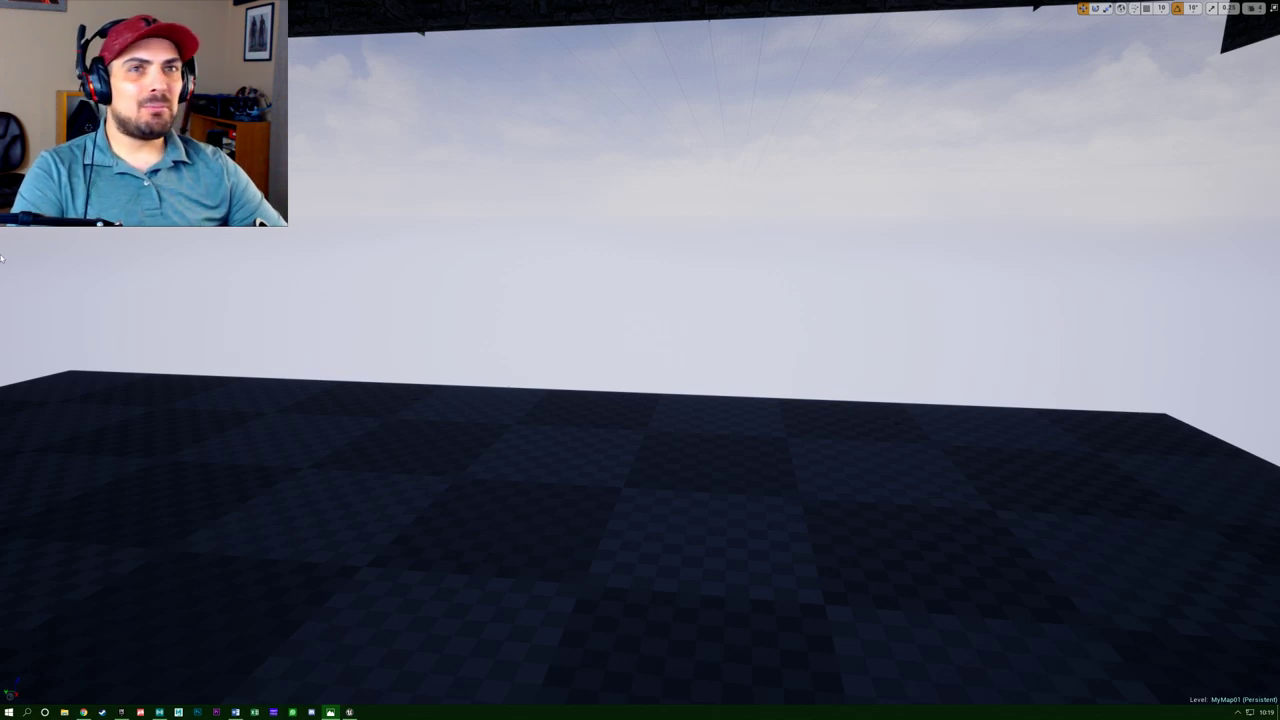
# Switch to Chrome, show the Monstercat IGXL Playlist, close the Steam Community page, shrink the browser window and return to Unreal Editor.
pyautogui.click(84, 712)
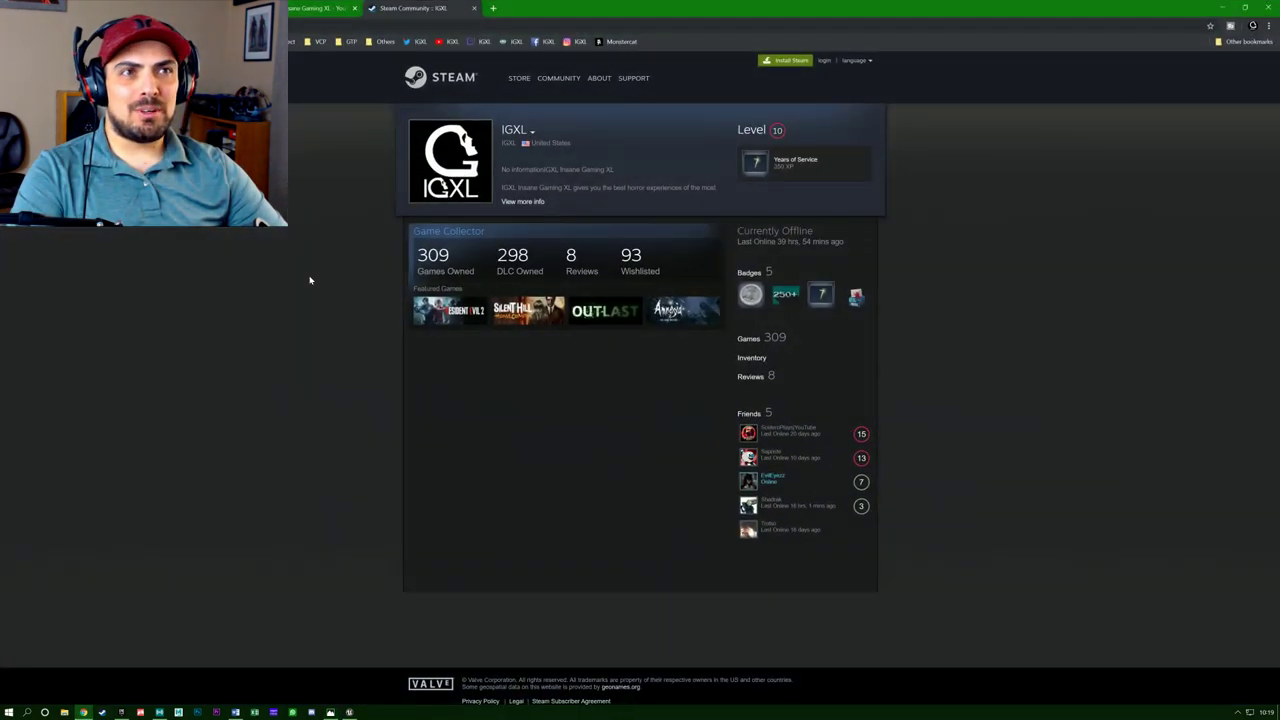
pyautogui.click(180, 8)
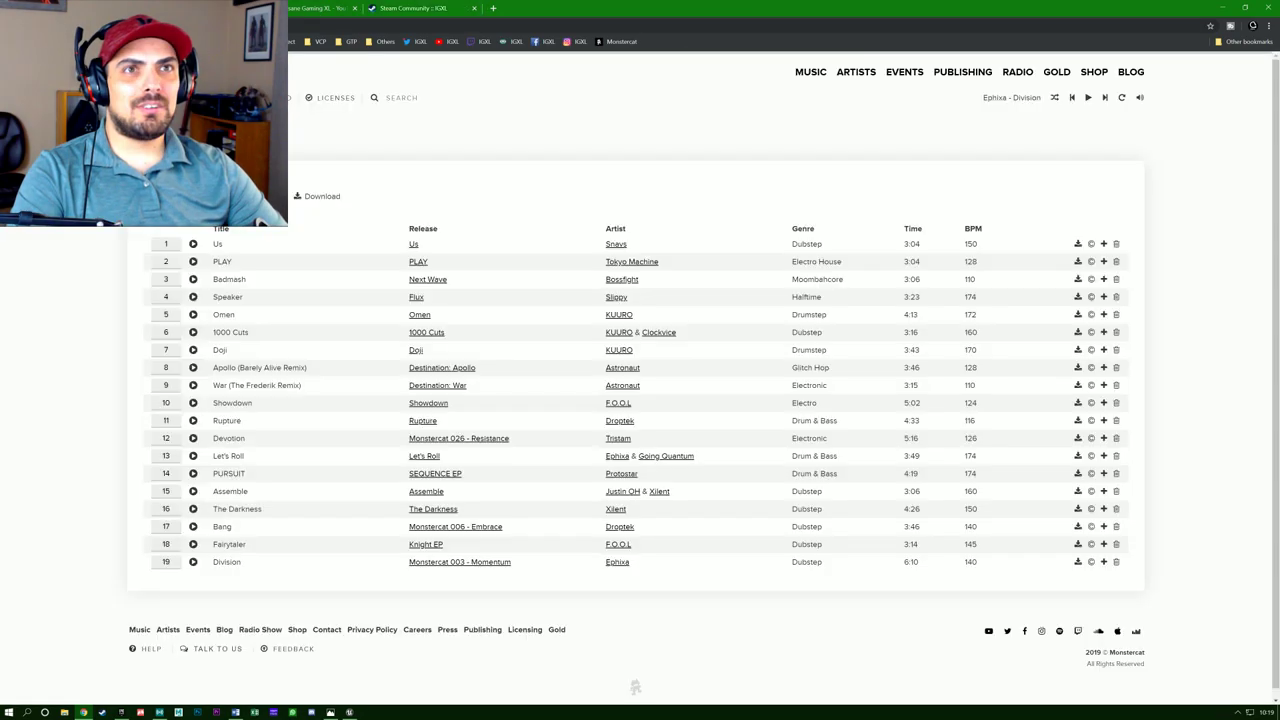
pyautogui.click(474, 8)
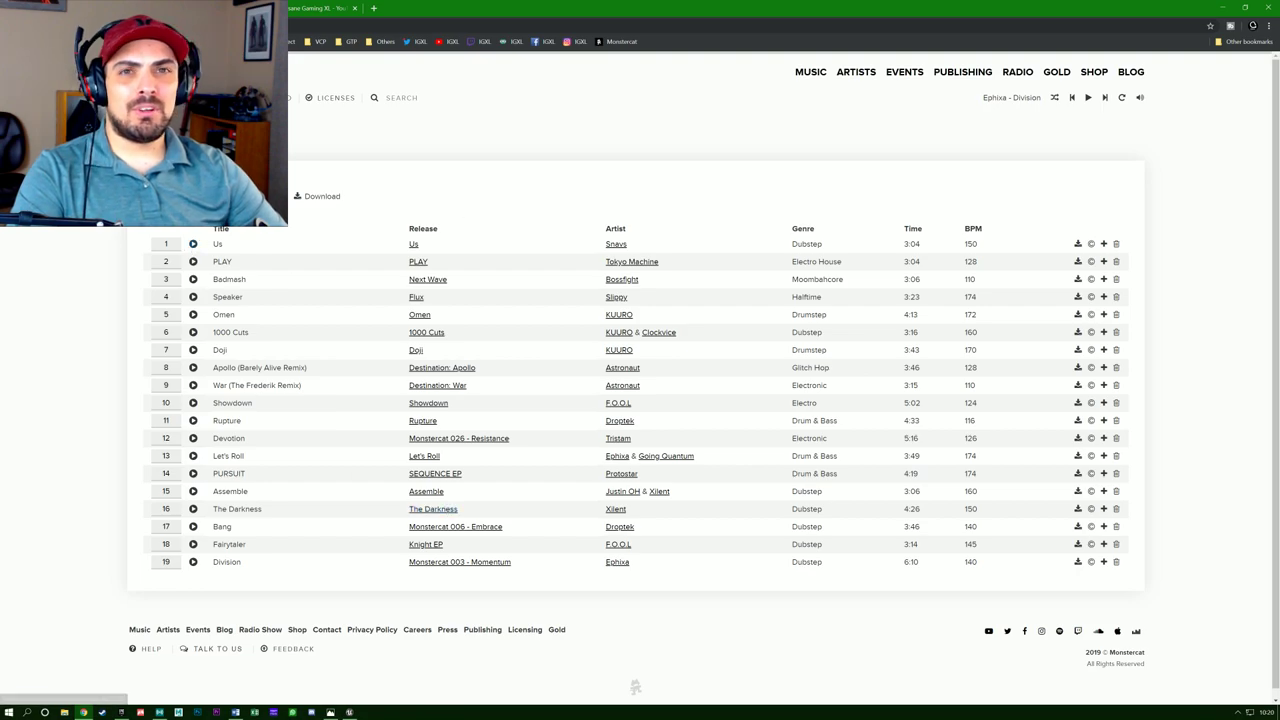
pyautogui.doubleClick(1036, 17)
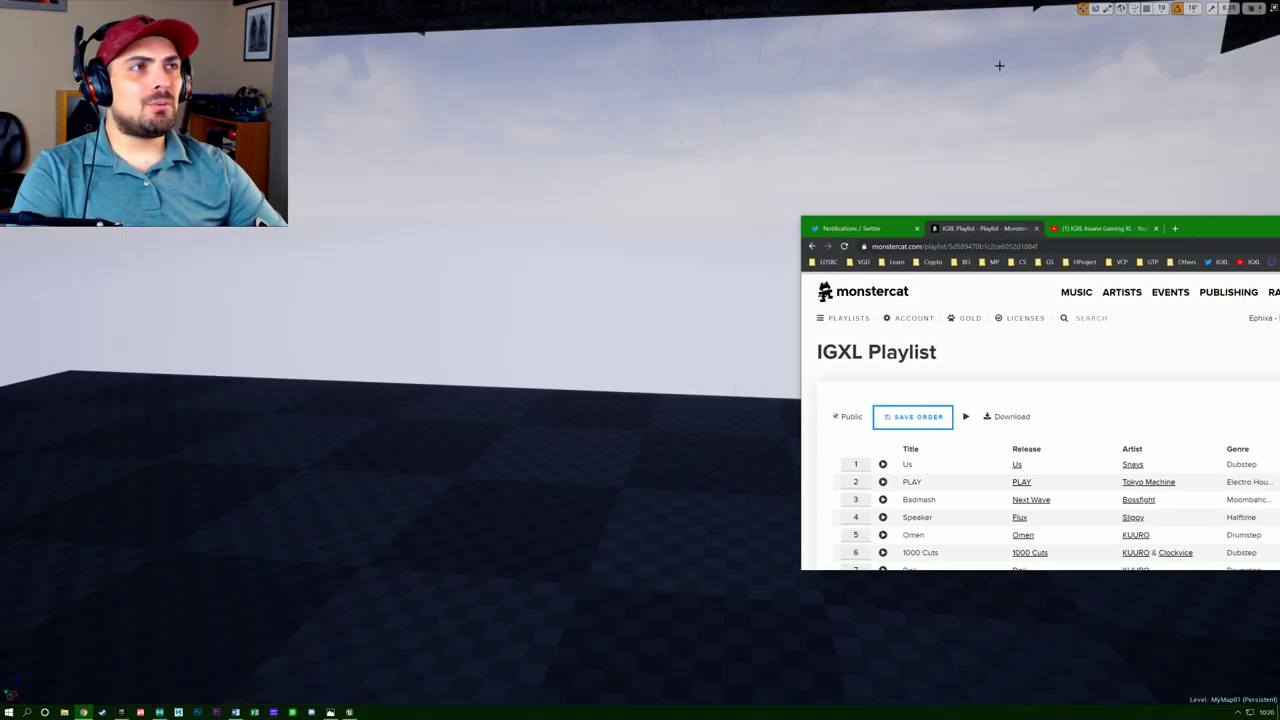
pyautogui.click(769, 99)
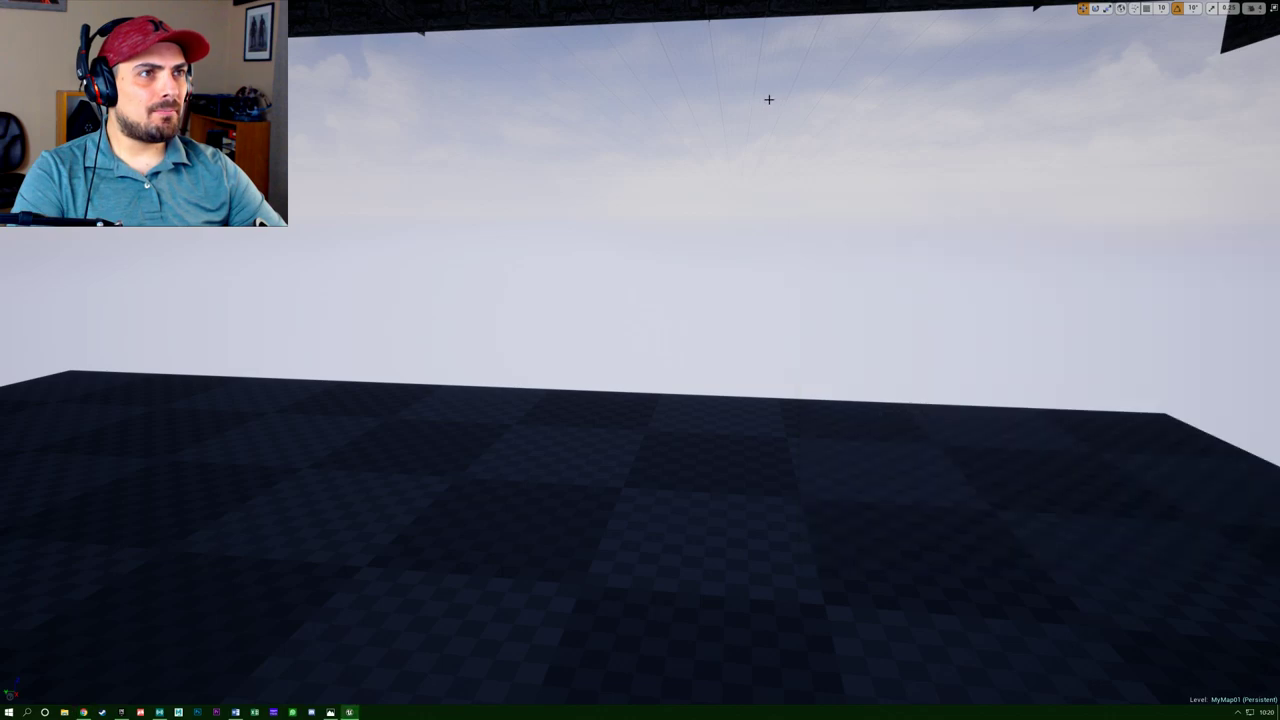
# Leave the full-screen viewport, then switch to Chrome and show the IGXL Insane Gaming XL YouTube channel in a maximized window.
pyautogui.press('F11')
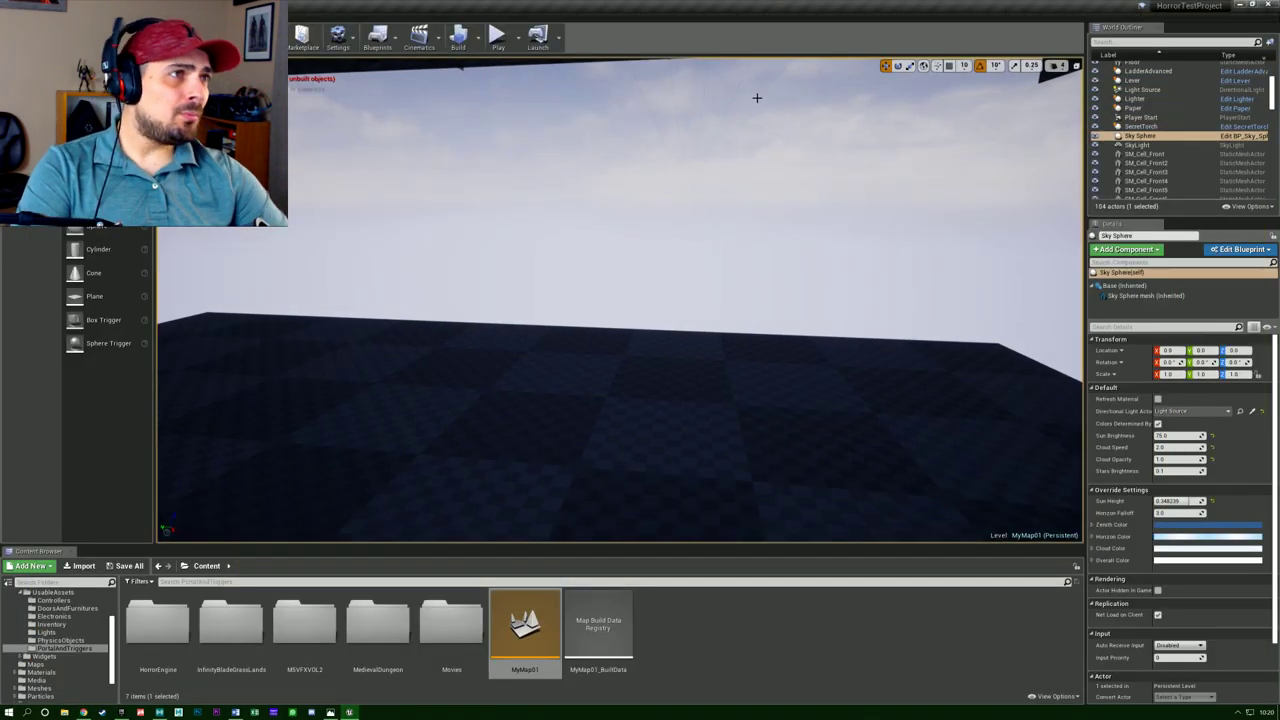
pyautogui.click(1238, 5)
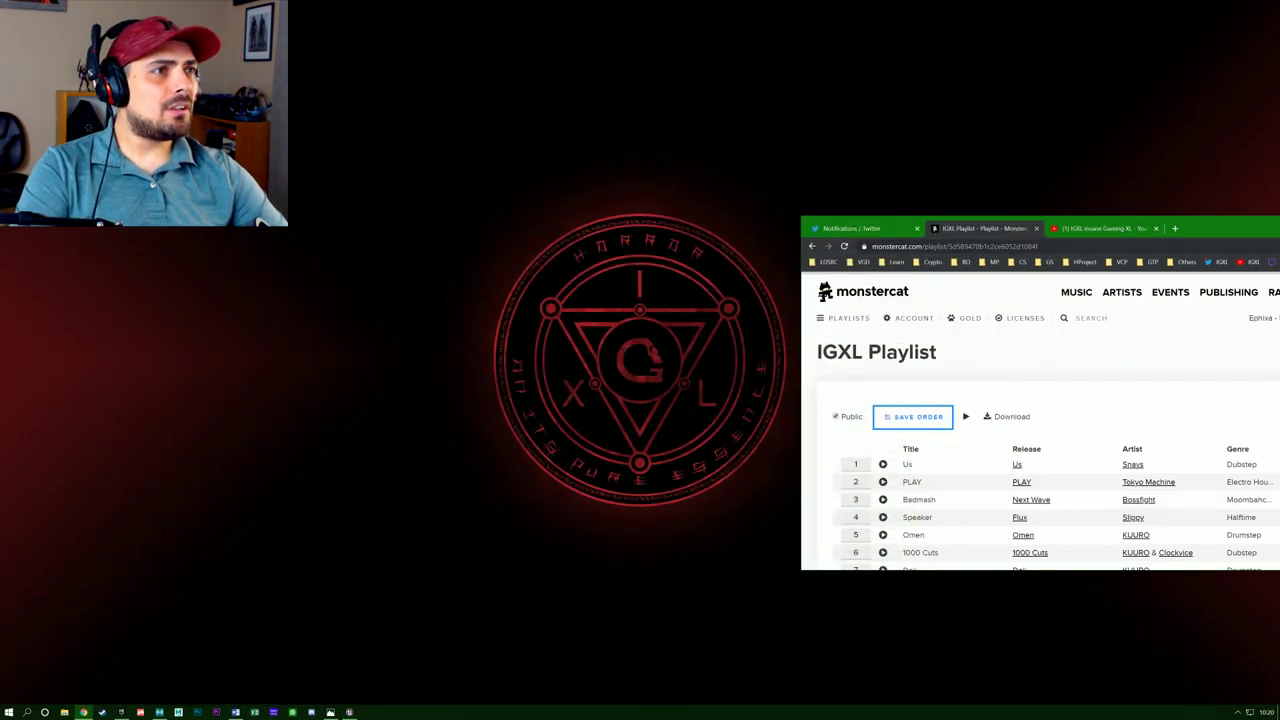
pyautogui.moveTo(1225, 231); pyautogui.dragTo(588, 123)
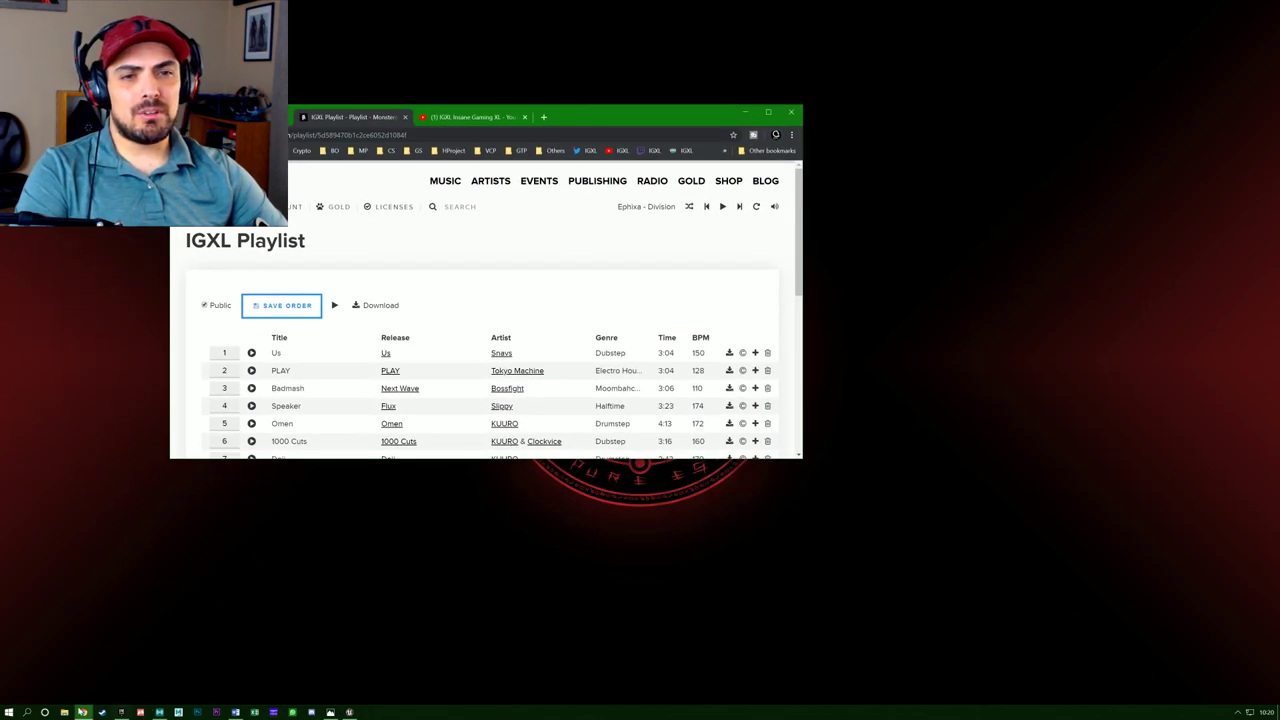
pyautogui.click(84, 712)
pyautogui.click(85, 712)
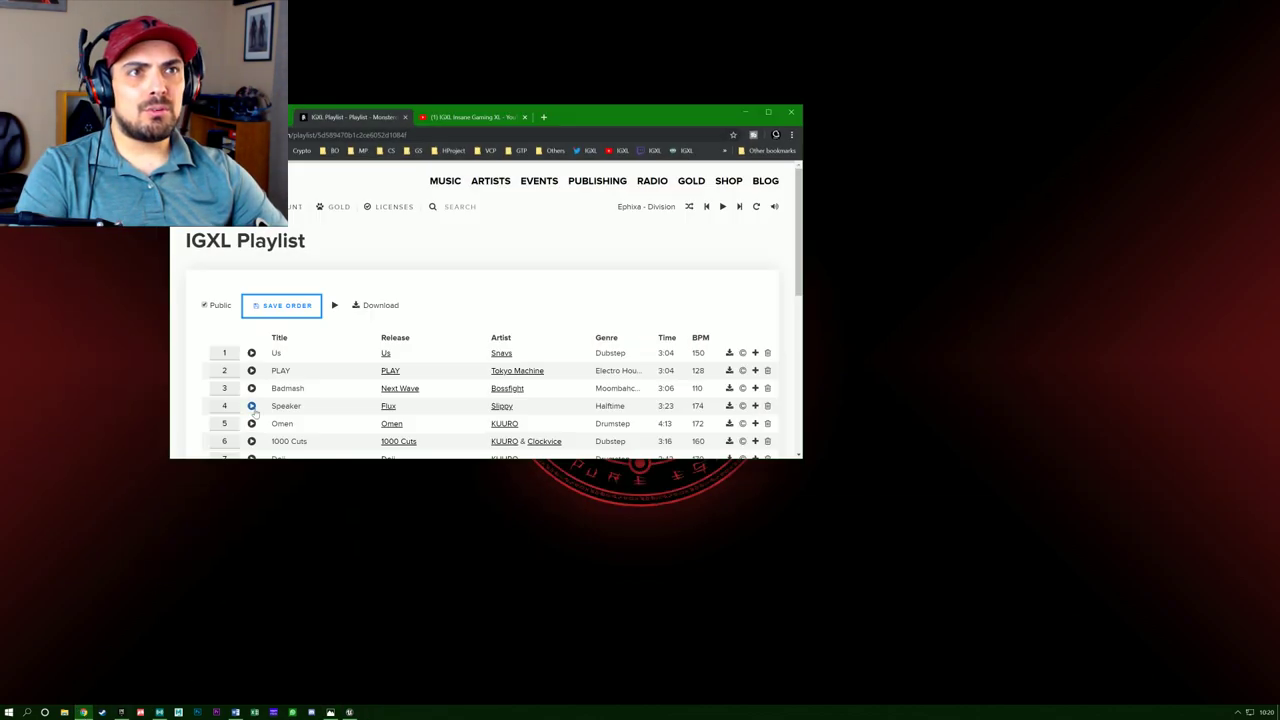
pyautogui.click(770, 116)
pyautogui.click(322, 9)
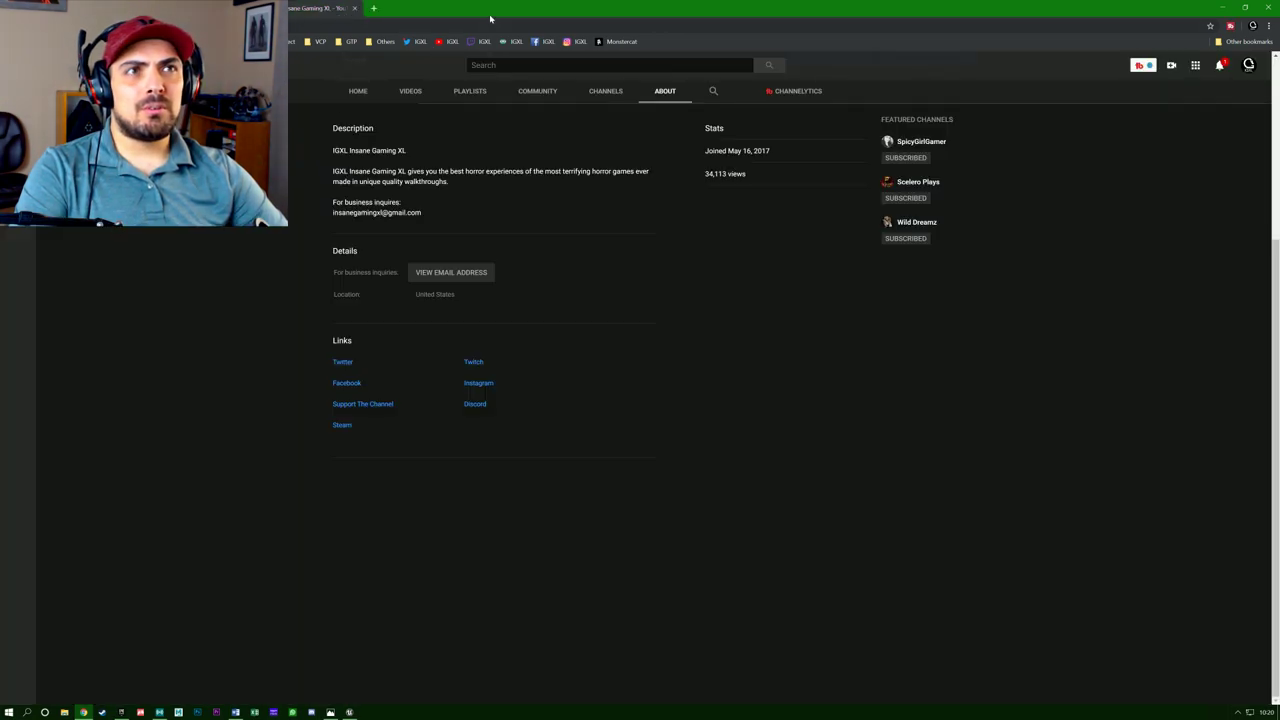
# Show the liked video Titanfall - Runnin' -N- Gunnin', check the YouTube notifications, then pause the video and minimize Chrome.
pyautogui.moveTo(491, 19); pyautogui.dragTo(0, 450)
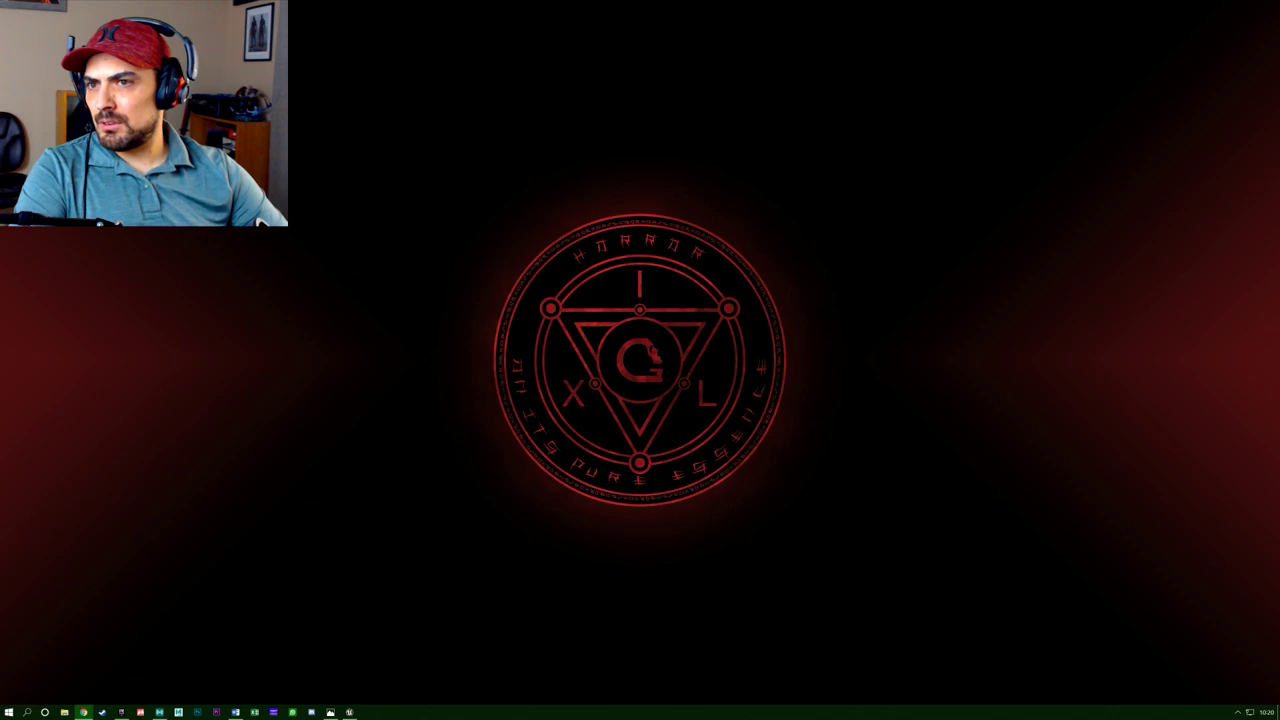
pyautogui.moveTo(830, 719); pyautogui.dragTo(801, 124)
pyautogui.click(1089, 122)
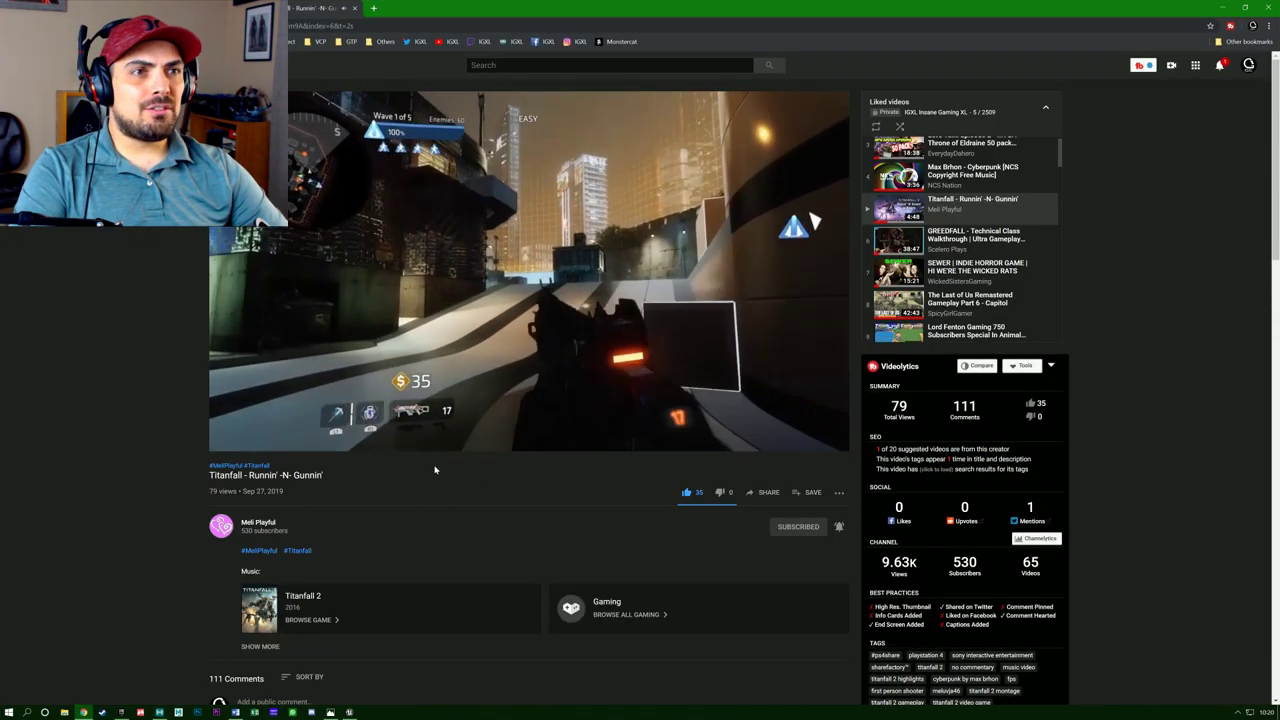
pyautogui.moveTo(480, 434)
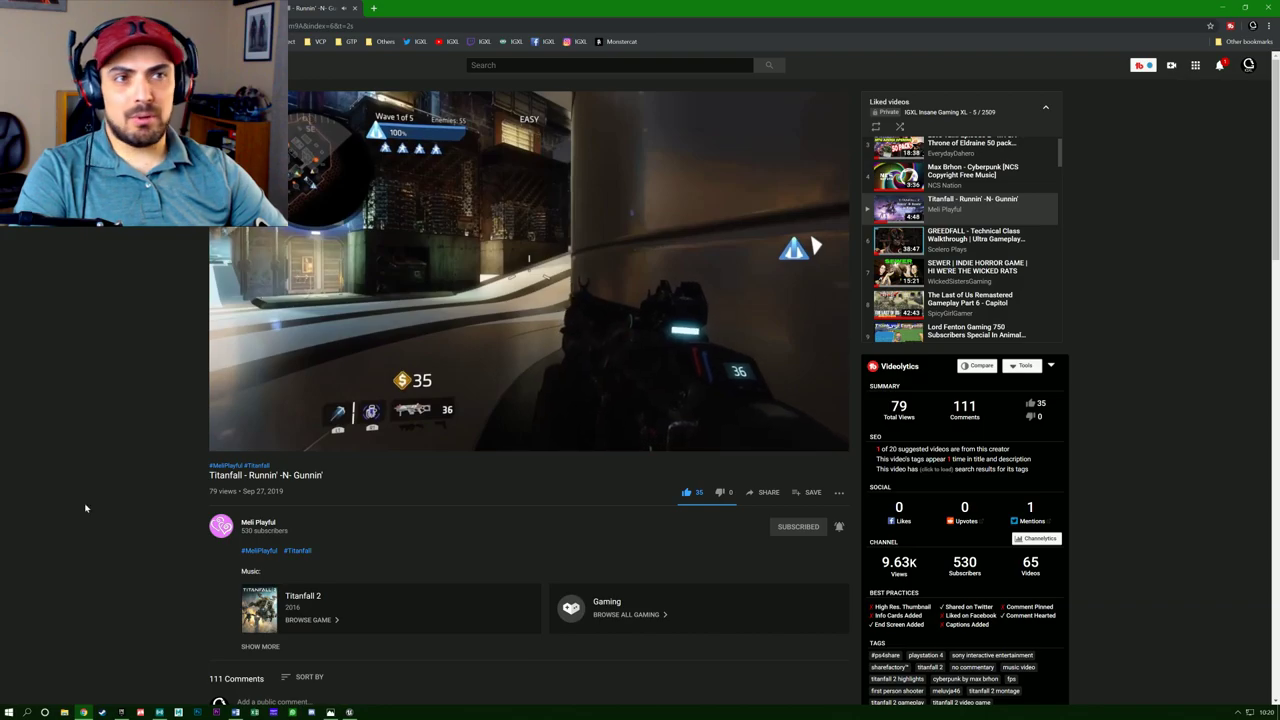
pyautogui.moveTo(600, 375)
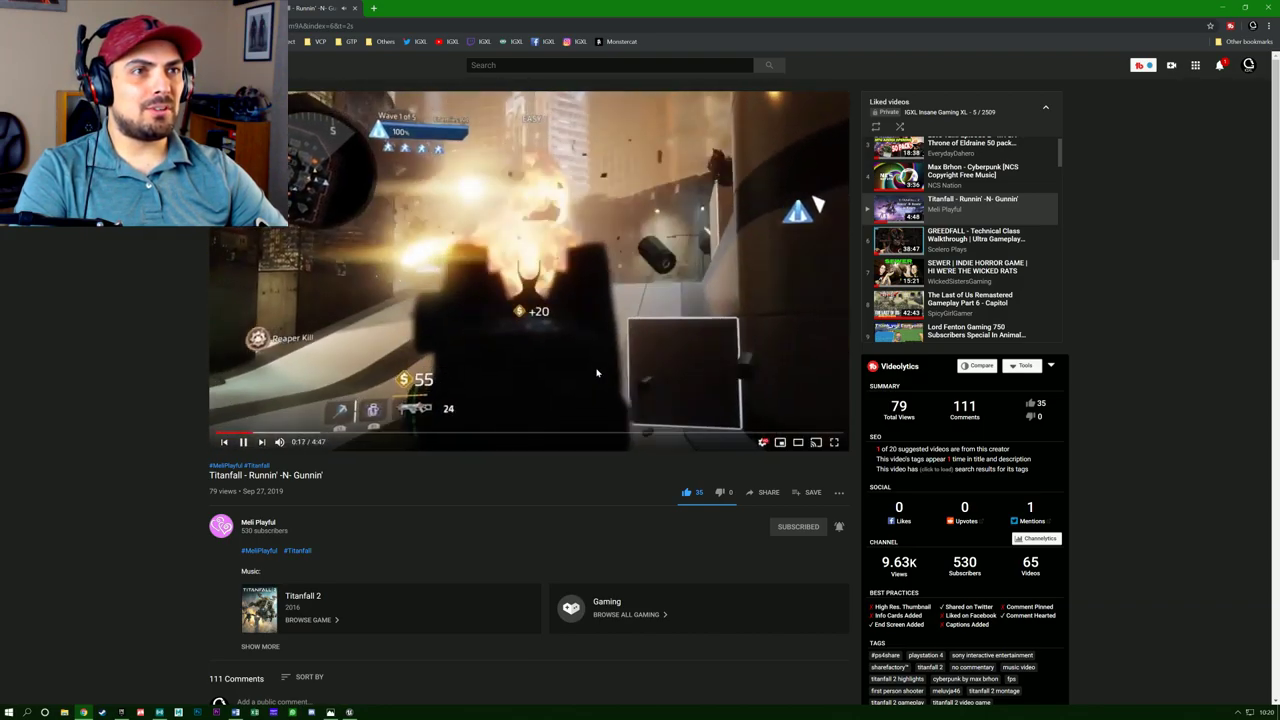
pyautogui.click(1219, 64)
pyautogui.click(1250, 103)
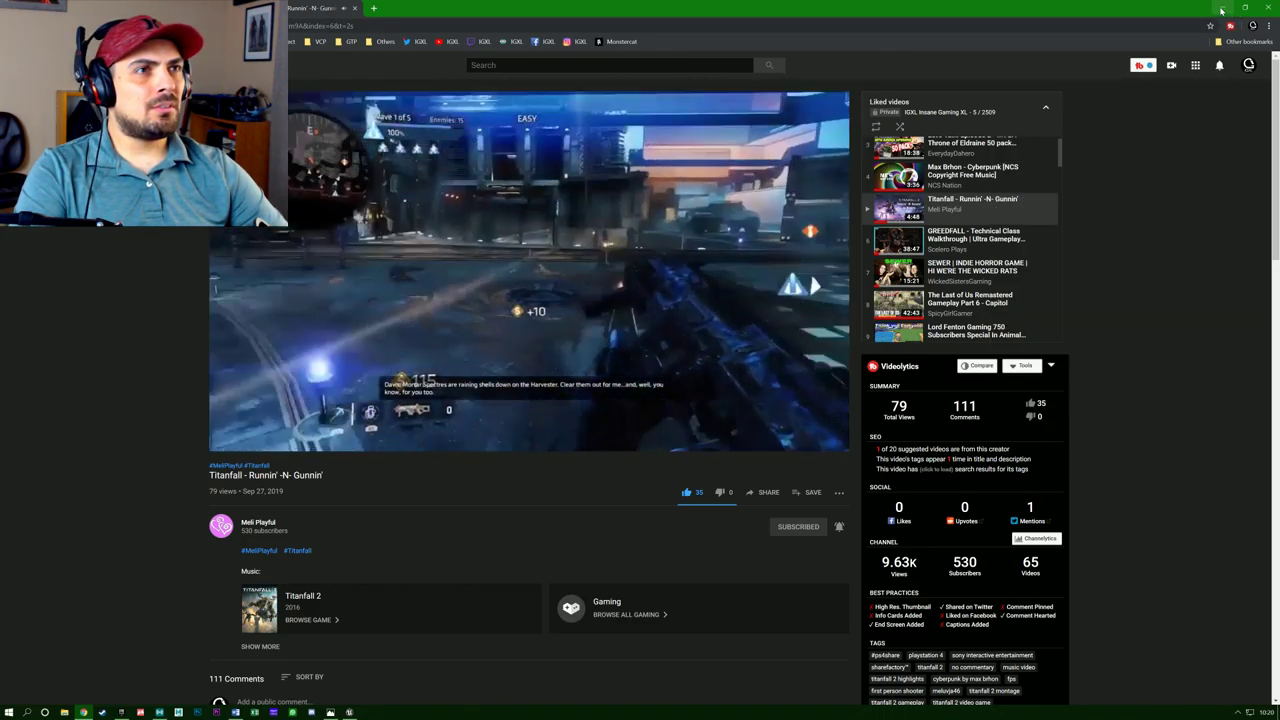
pyautogui.click(243, 442)
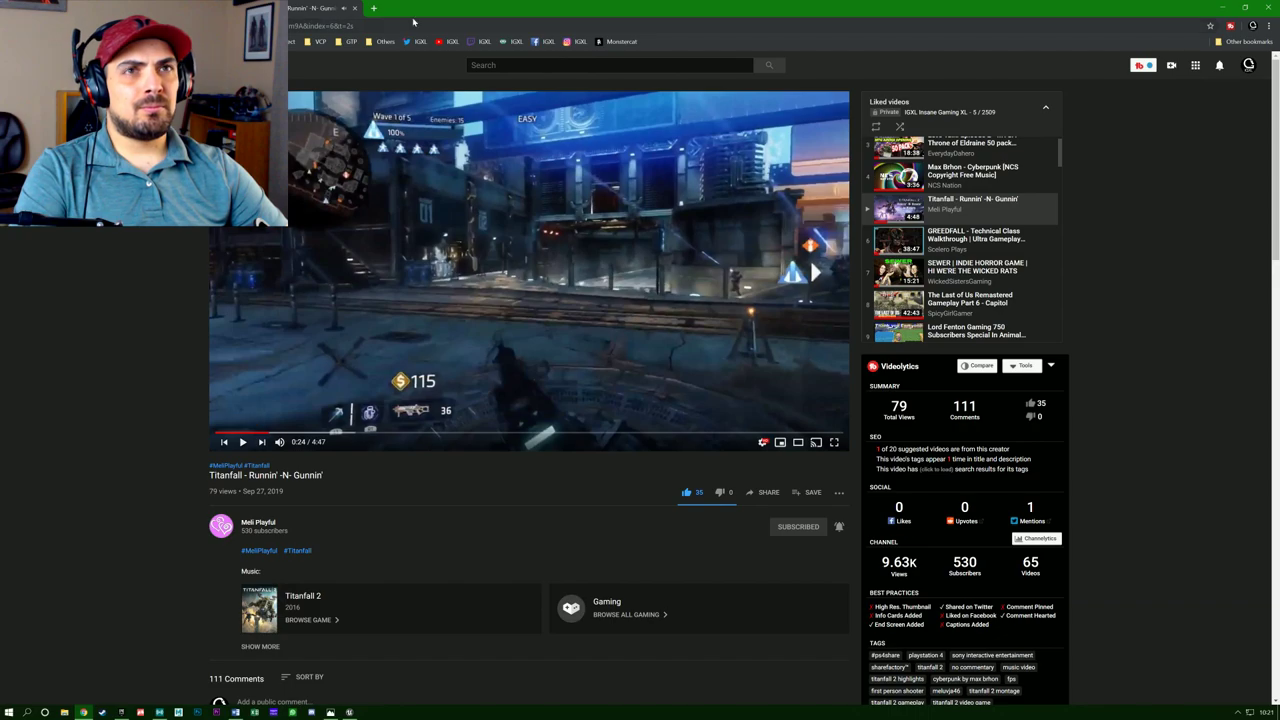
pyautogui.click(1221, 8)
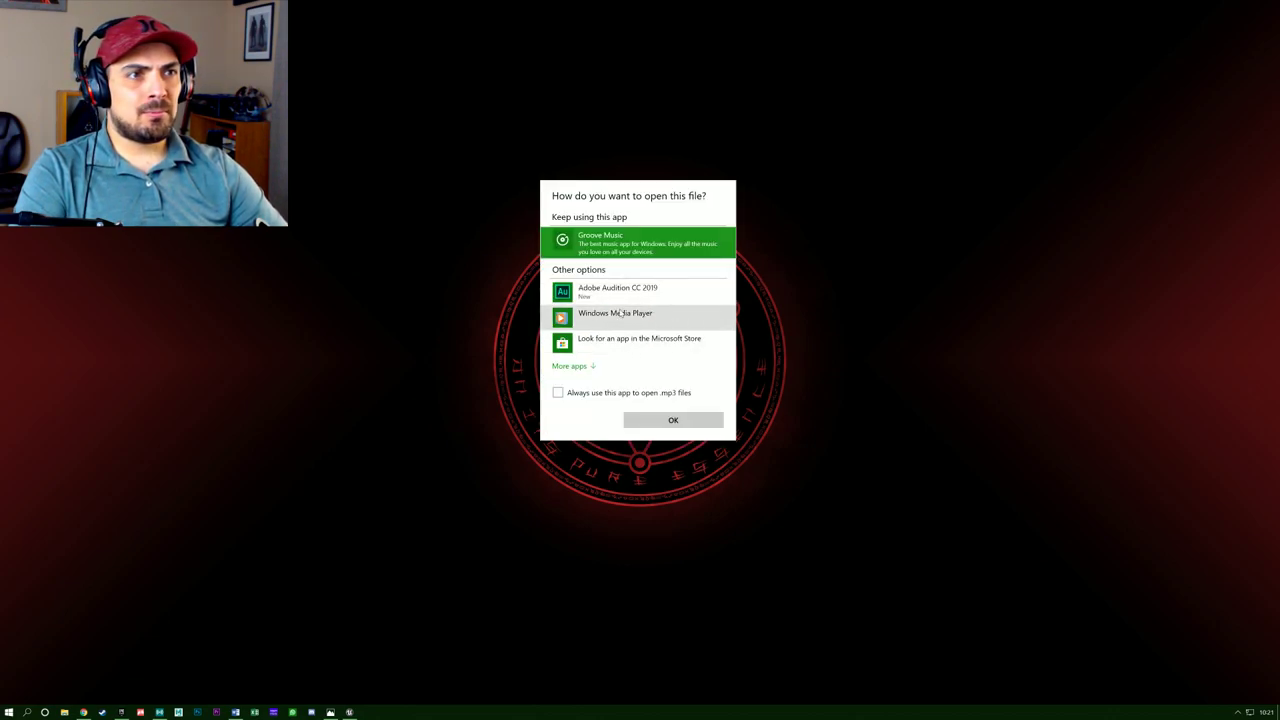
pyautogui.click(622, 315)
pyautogui.click(673, 420)
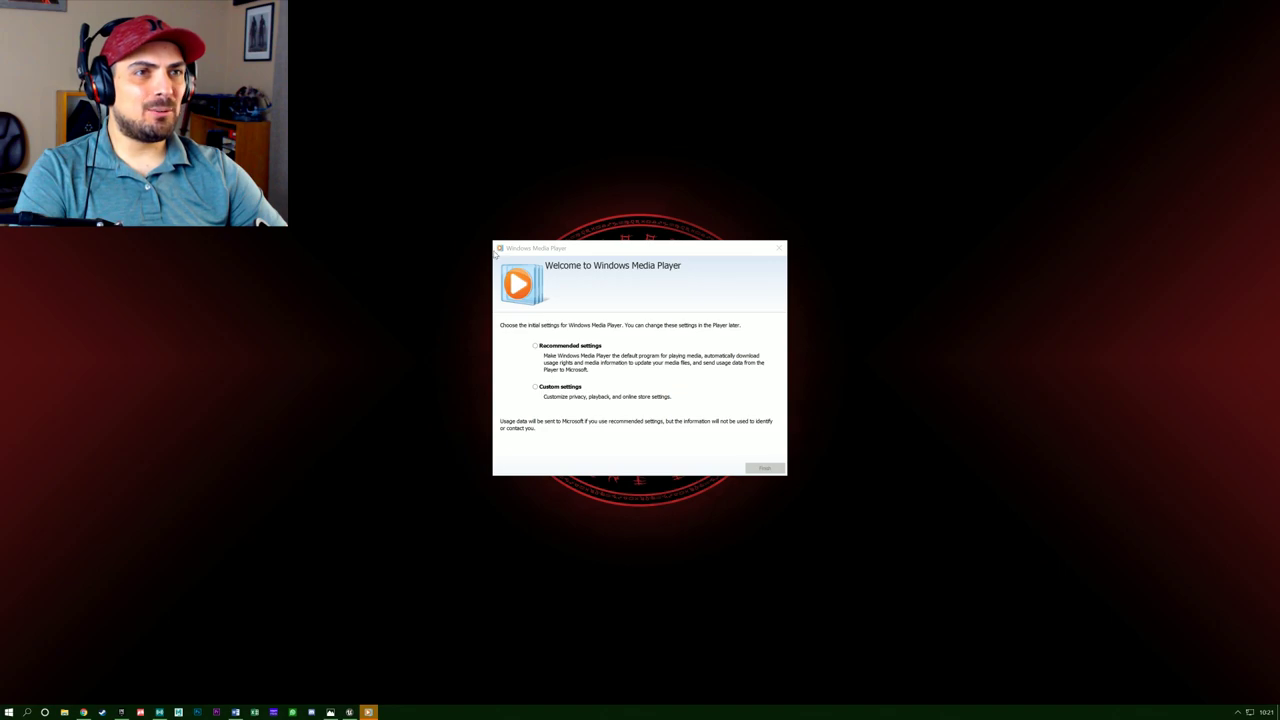
pyautogui.click(780, 249)
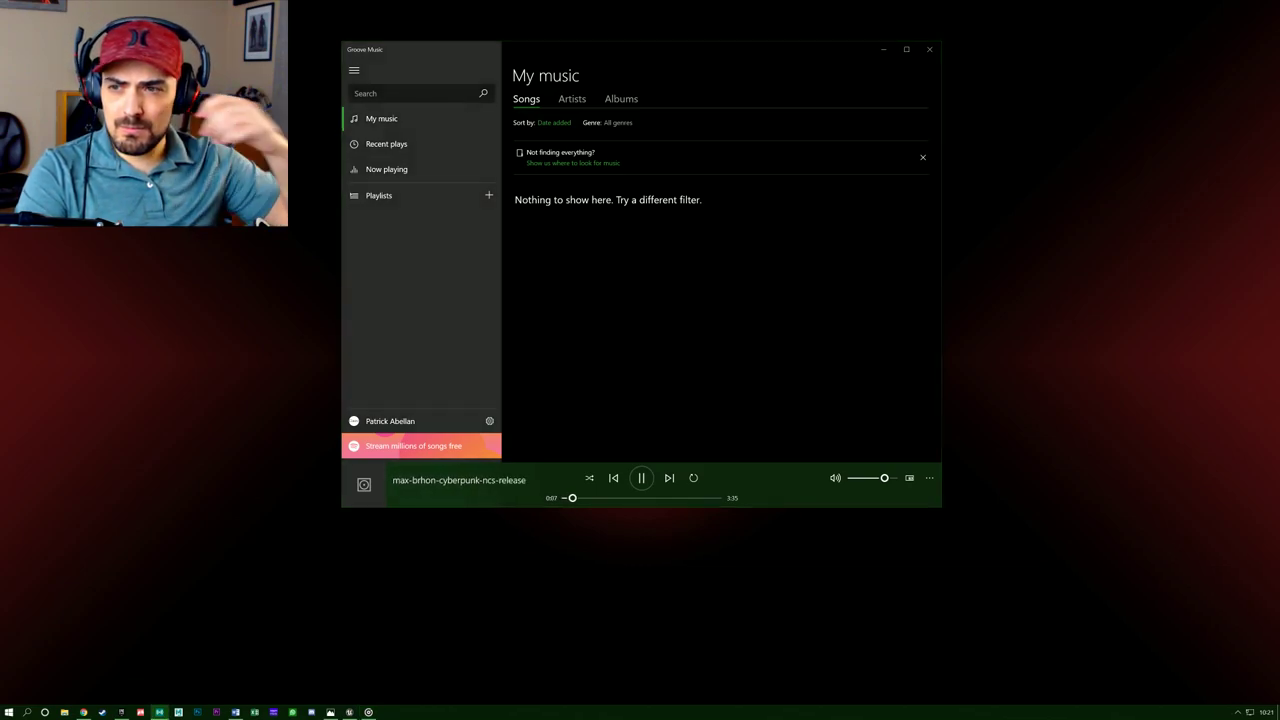
# Leave the max-brhon-cyberpunk-ncs-release track playing in Groove Music, minimize the player, and return to Unreal Editor.
pyautogui.click(883, 49)
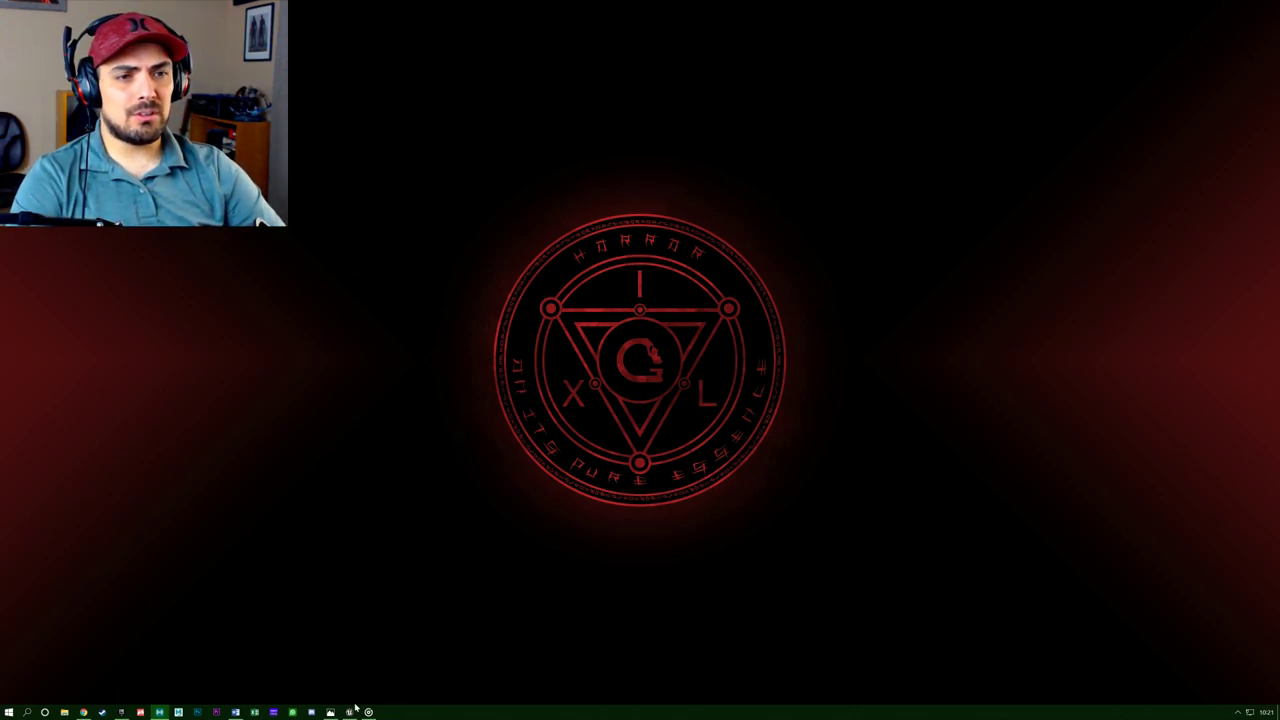
pyautogui.moveTo(349, 712)
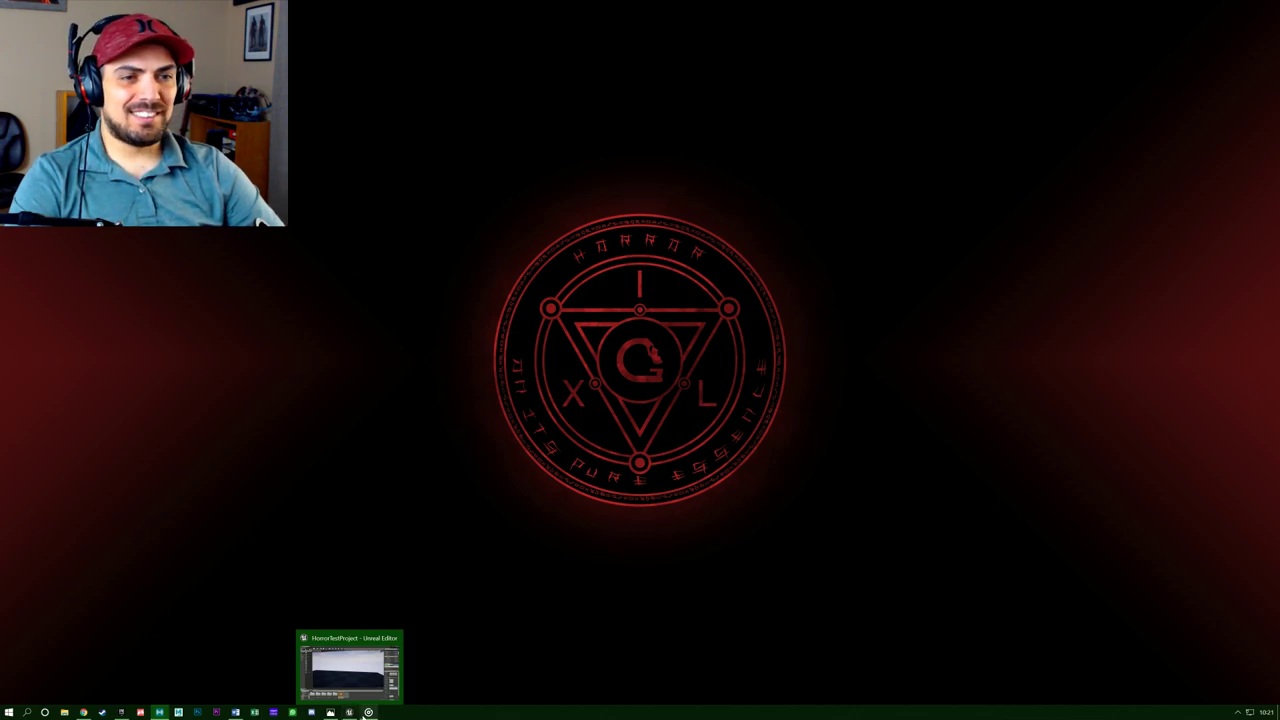
pyautogui.click(349, 712)
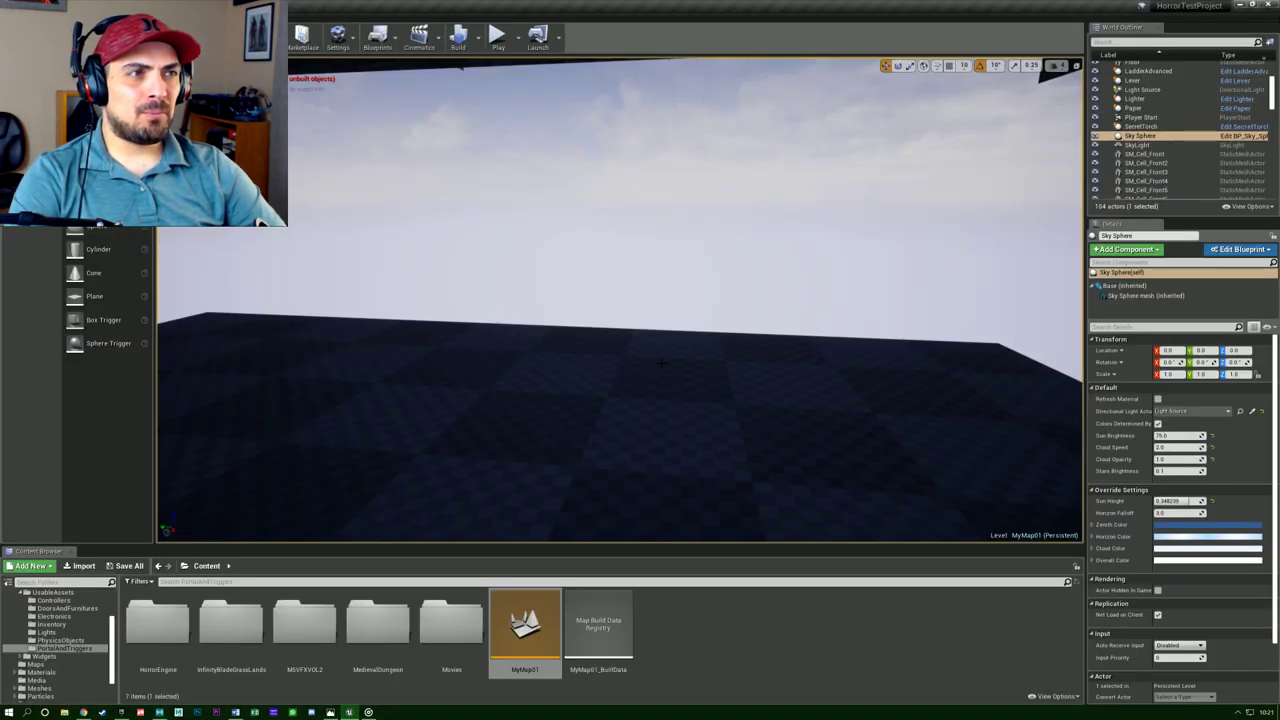
# Examine the prison courtyard around the stone well and the checkered lower floor beneath its ladder.
pyautogui.moveTo(489, 504)
pyautogui.mouseDown(button='right')
pyautogui.moveTo(495, 560)
pyautogui.moveTo(170, 515)
pyautogui.mouseUp(button='right')
pyautogui.press('s')
pyautogui.press('s')
pyautogui.moveTo(620, 310); pyautogui.dragTo(820, 320, button='right')
pyautogui.press('q')
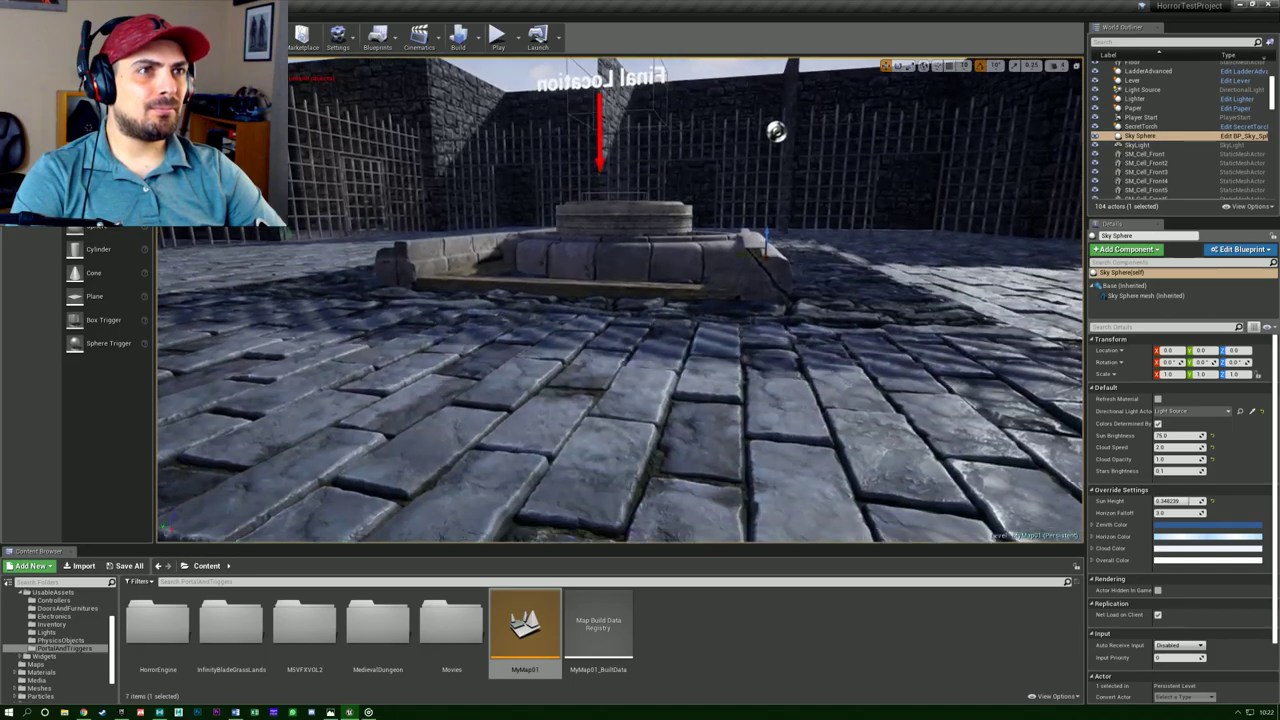
pyautogui.press('e')
pyautogui.press('s')
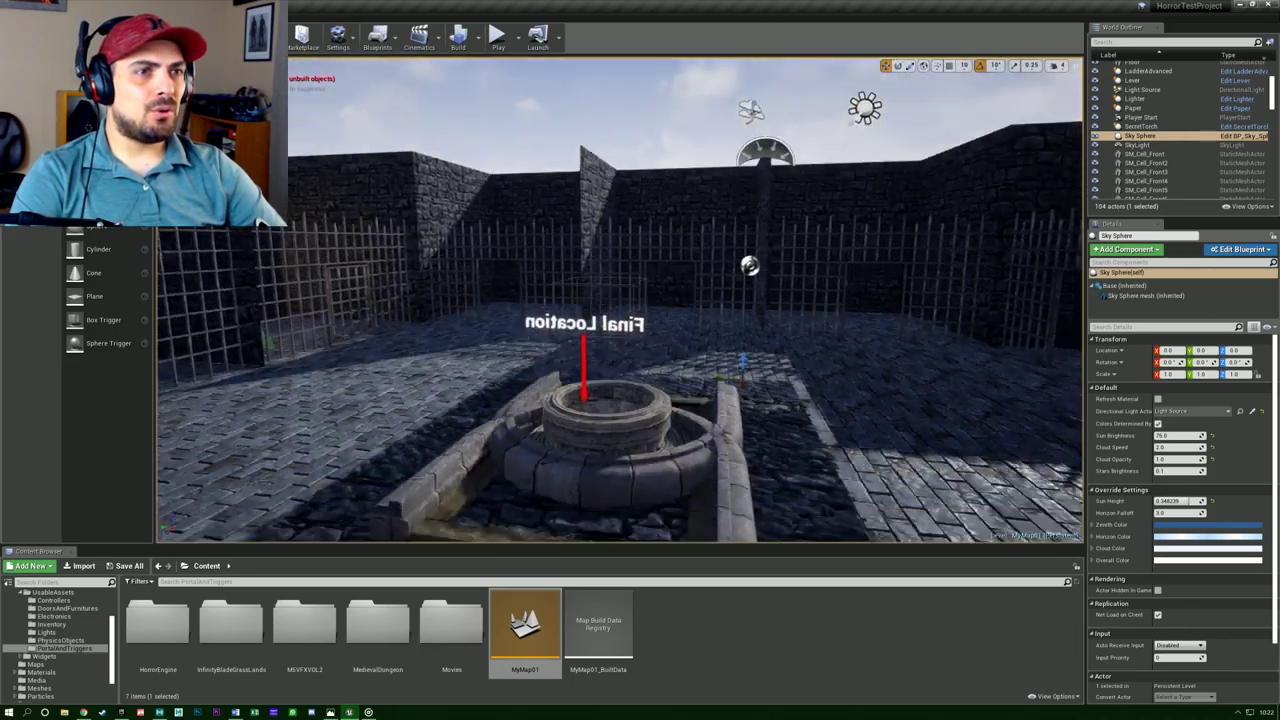
pyautogui.press('q')
pyautogui.press('d')
pyautogui.moveTo(620, 300); pyautogui.dragTo(480, 305, button='right')
pyautogui.moveTo(815, 365); pyautogui.dragTo(780, 375, button='right')
pyautogui.moveTo(620, 300); pyautogui.dragTo(482, 312, button='right')
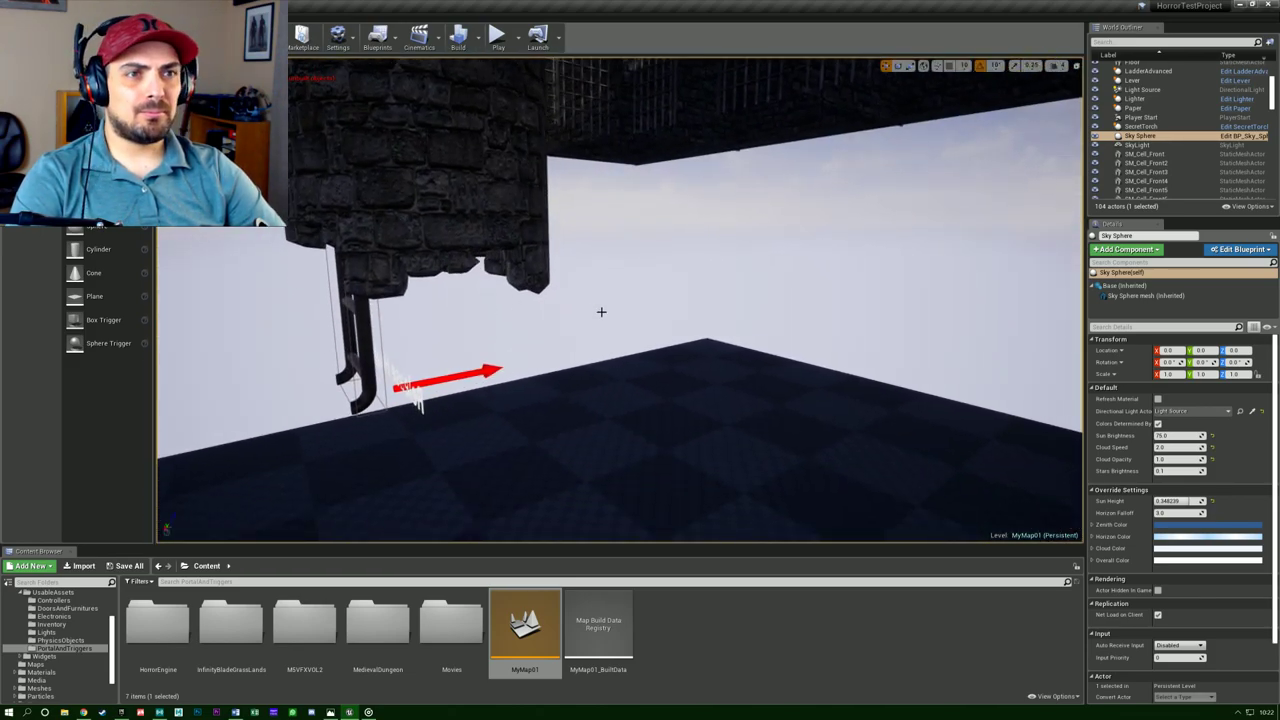
pyautogui.moveTo(600, 309); pyautogui.dragTo(600, 309, button='right')
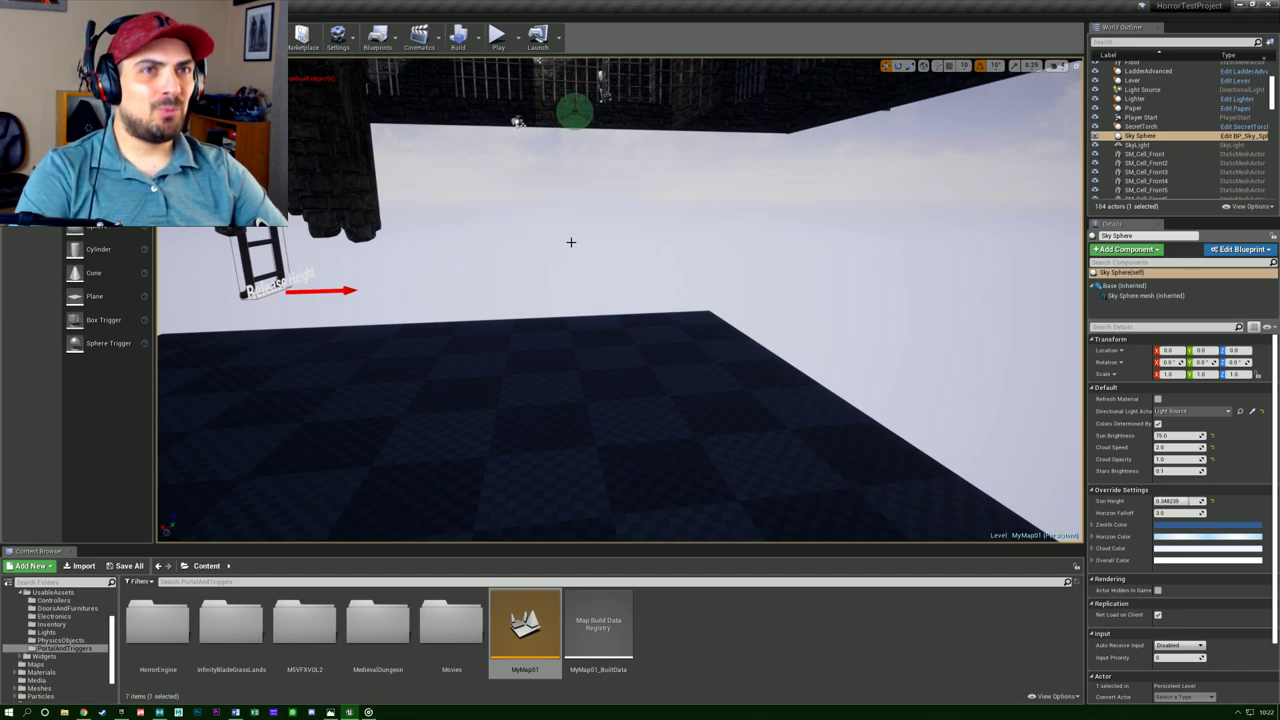
pyautogui.rightClick(532, 287)
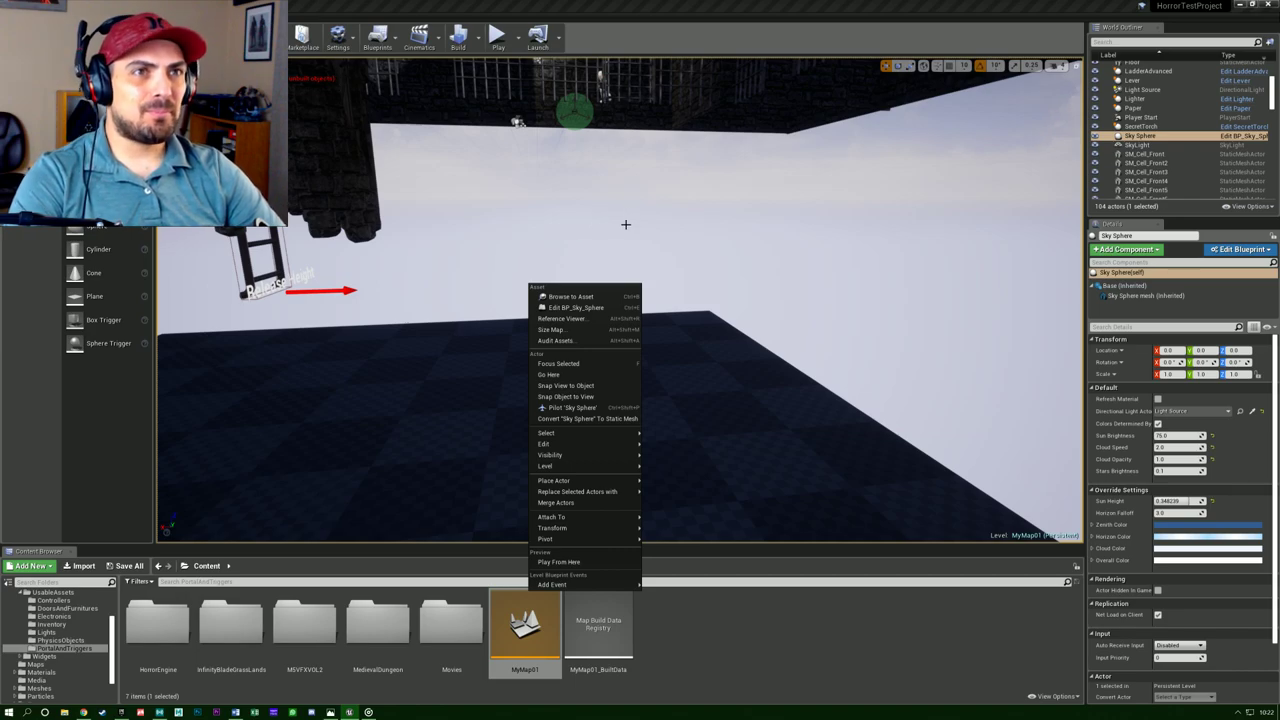
pyautogui.moveTo(626, 224); pyautogui.dragTo(660, 224, button='right')
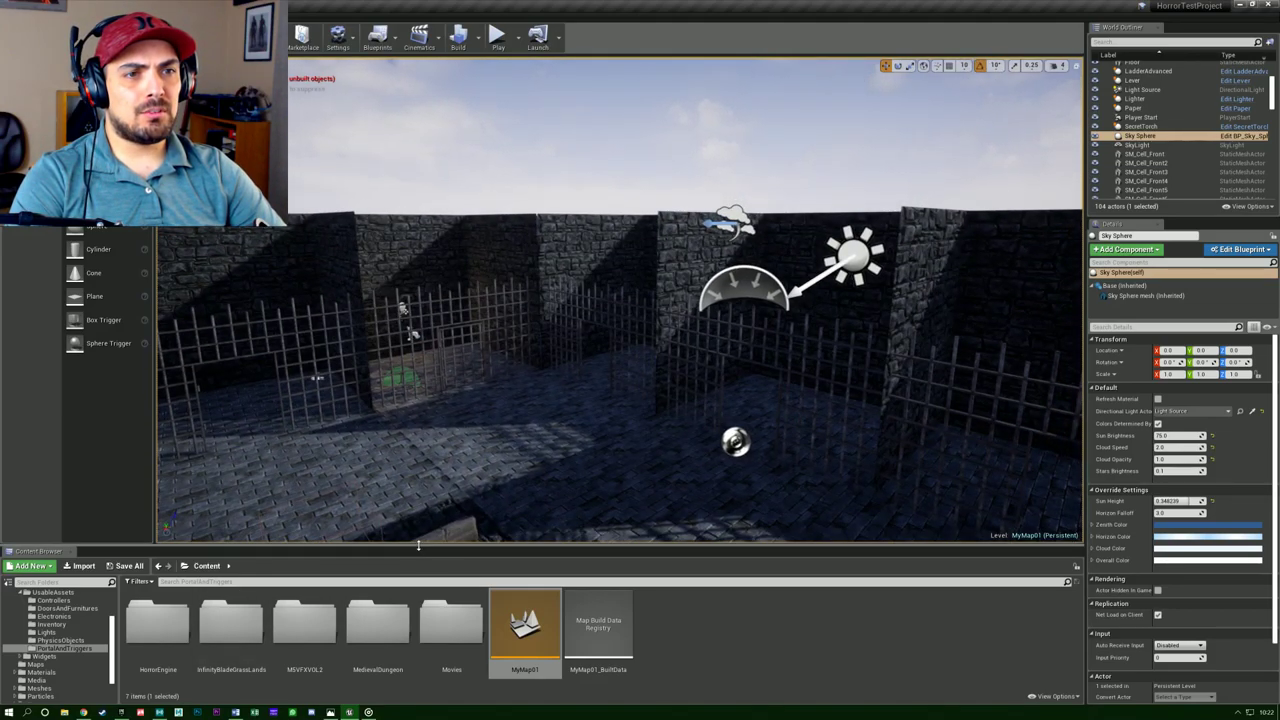
# Open the MedievalDungeon/Meshes/Architecture/Crypt asset folder and look over its meshes in an enlarged browsing area.
pyautogui.moveTo(415, 548); pyautogui.dragTo(448, 398)
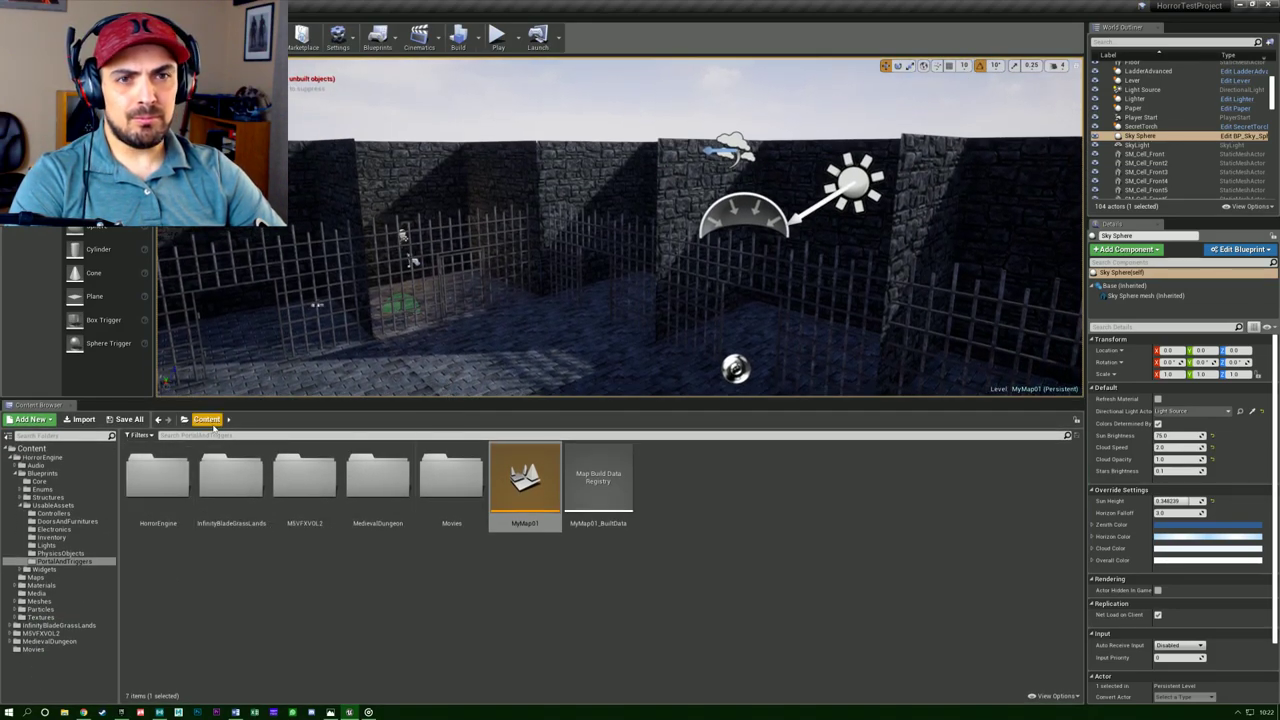
pyautogui.doubleClick(384, 477)
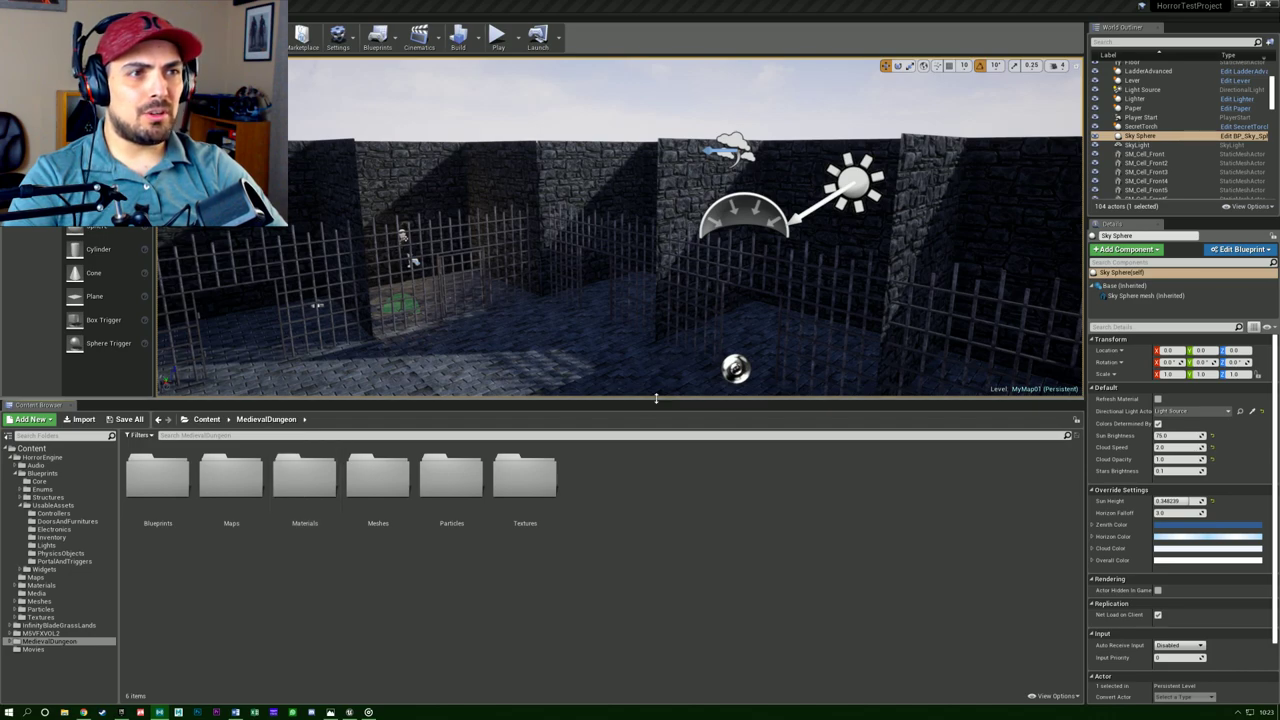
pyautogui.moveTo(656, 483); pyautogui.dragTo(656, 488)
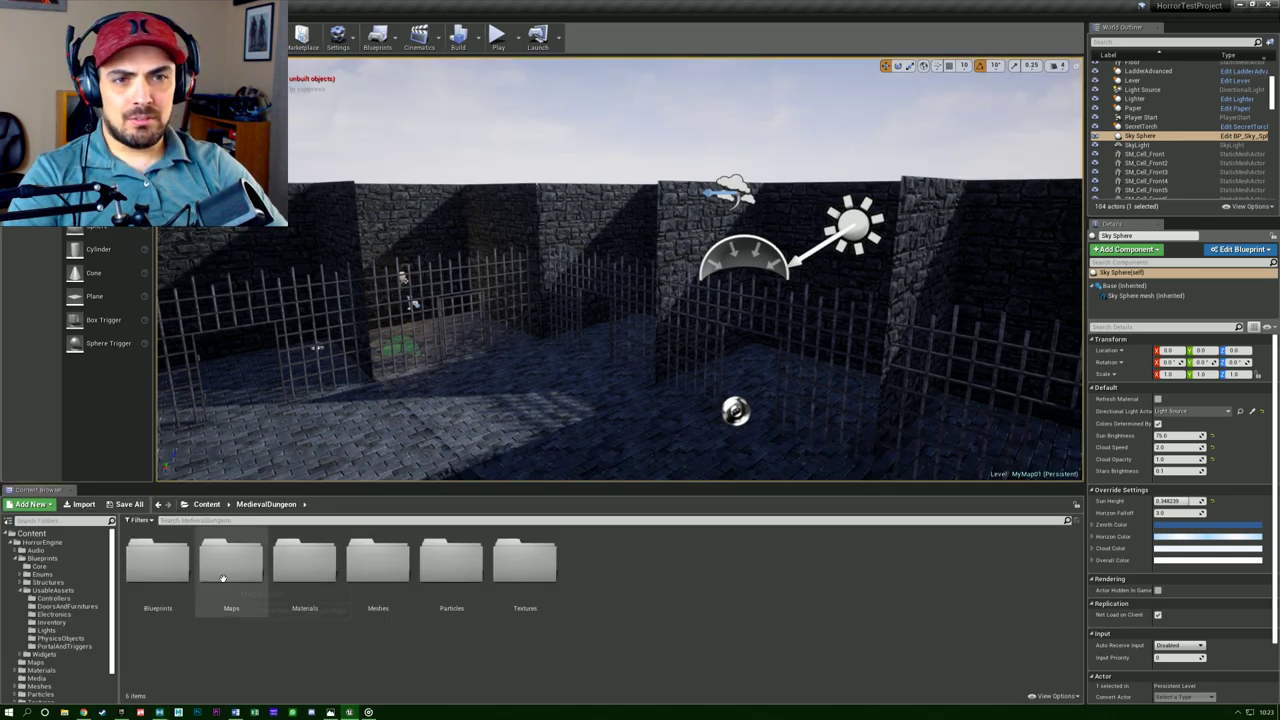
pyautogui.moveTo(1279, 260); pyautogui.dragTo(0, 338)
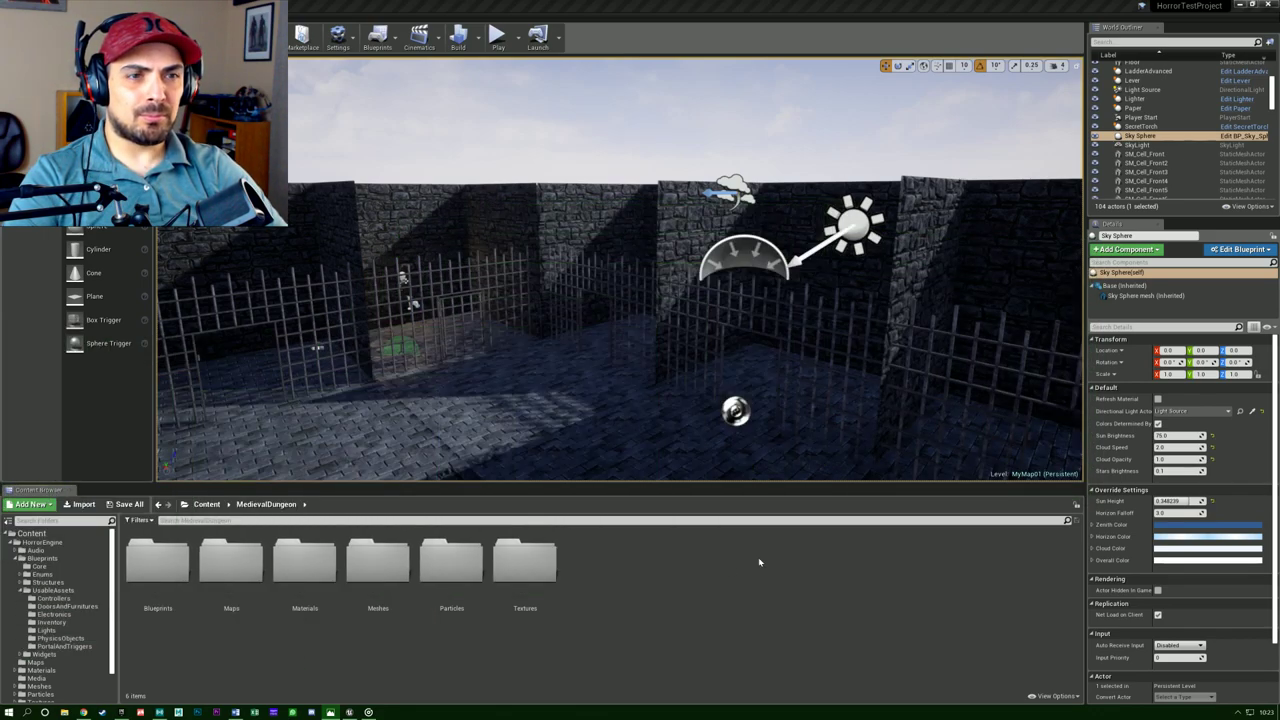
pyautogui.click(376, 566)
pyautogui.doubleClick(378, 567)
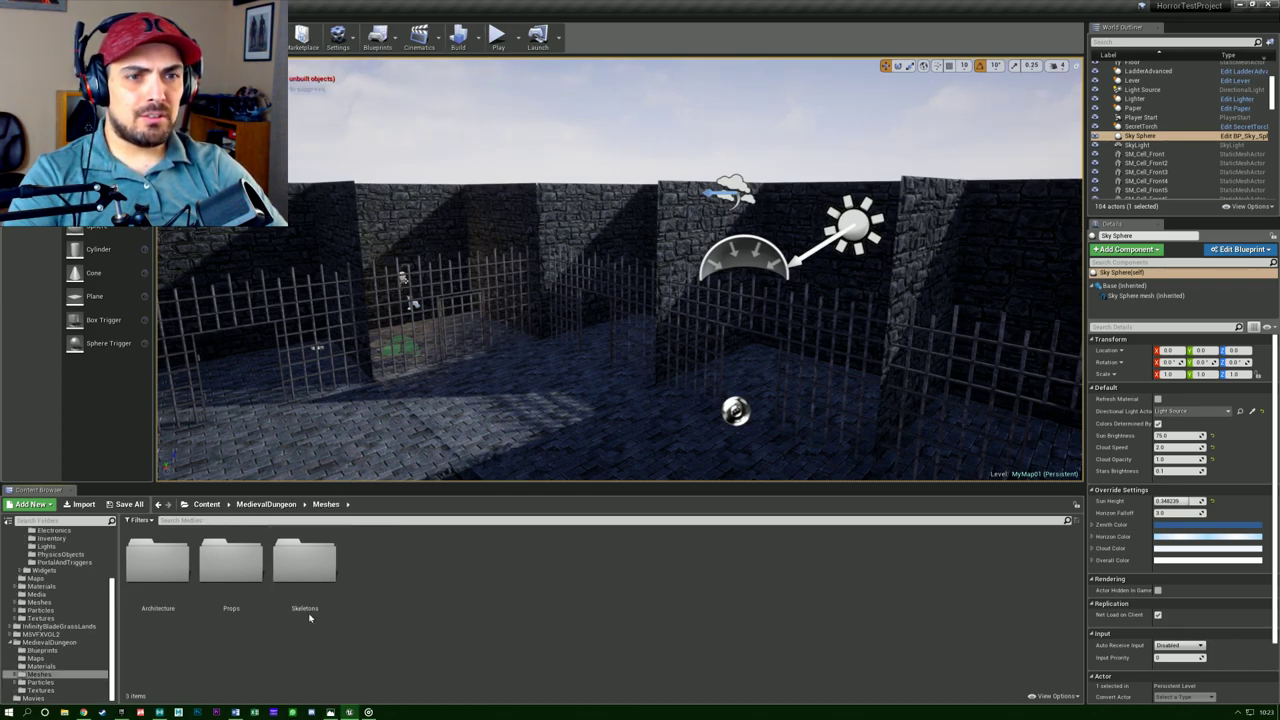
pyautogui.doubleClick(160, 563)
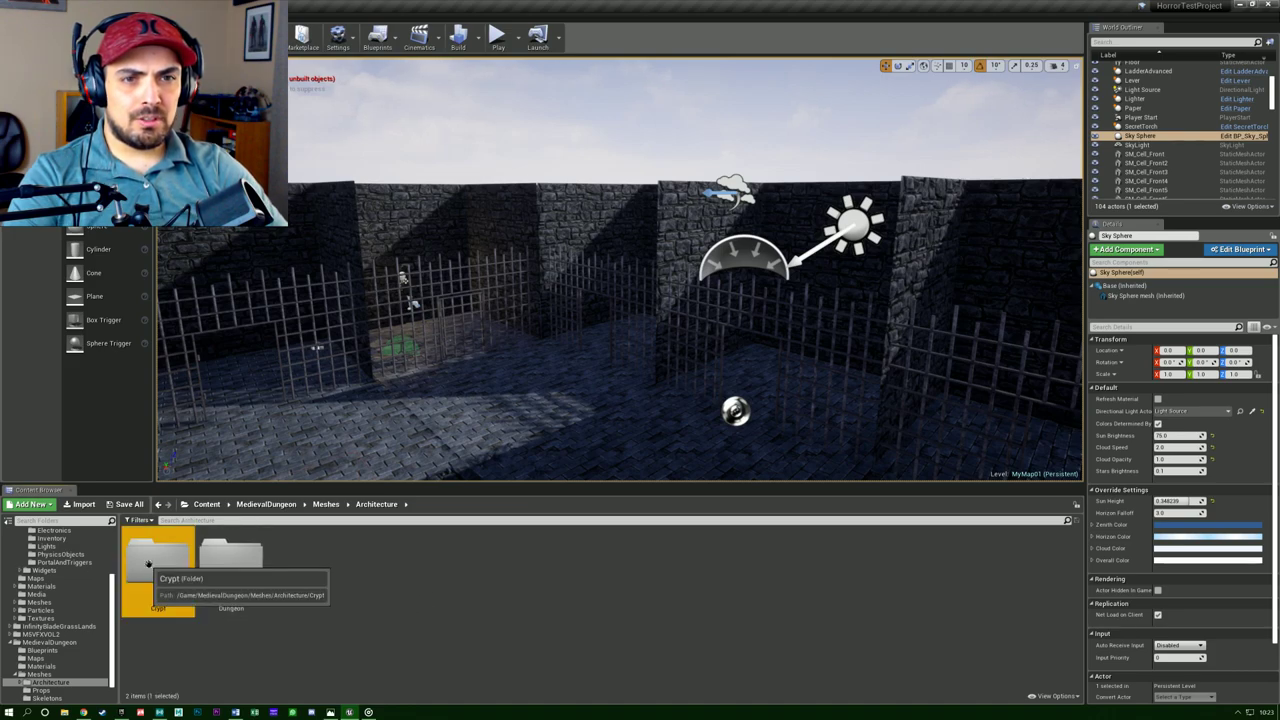
pyautogui.doubleClick(158, 563)
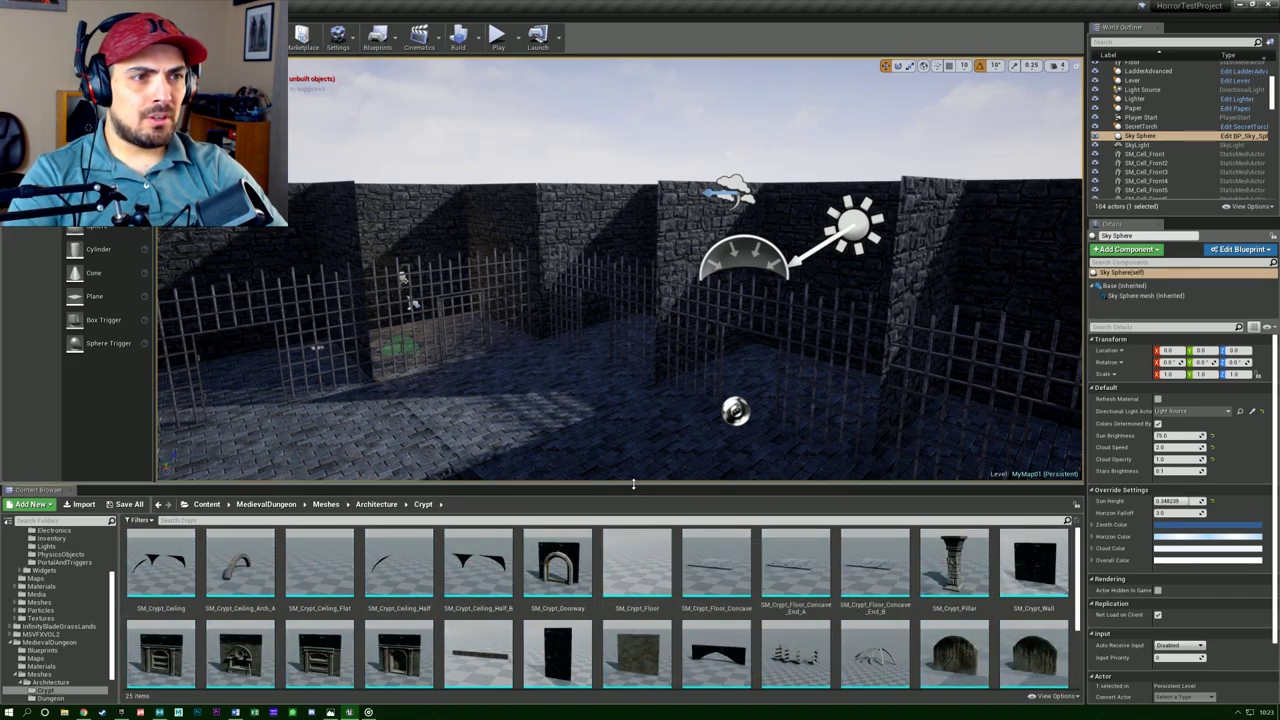
pyautogui.moveTo(636, 484); pyautogui.dragTo(637, 323)
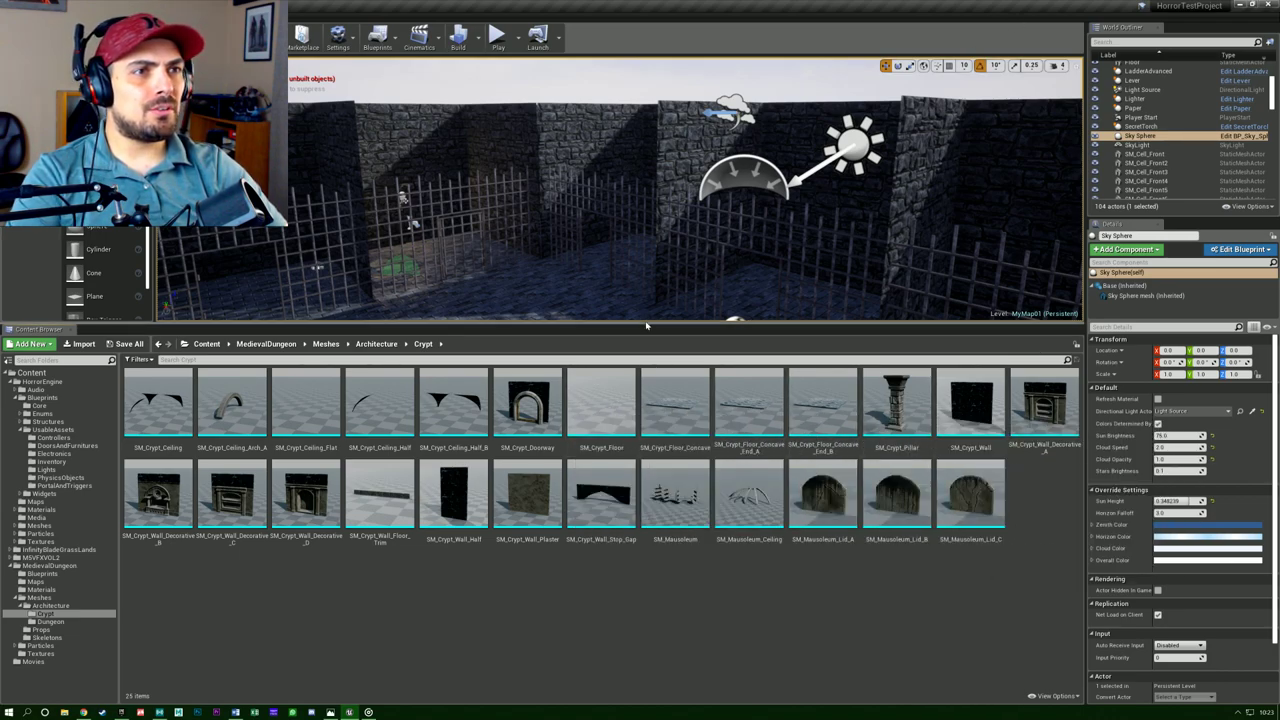
pyautogui.moveTo(645, 322); pyautogui.dragTo(657, 543)
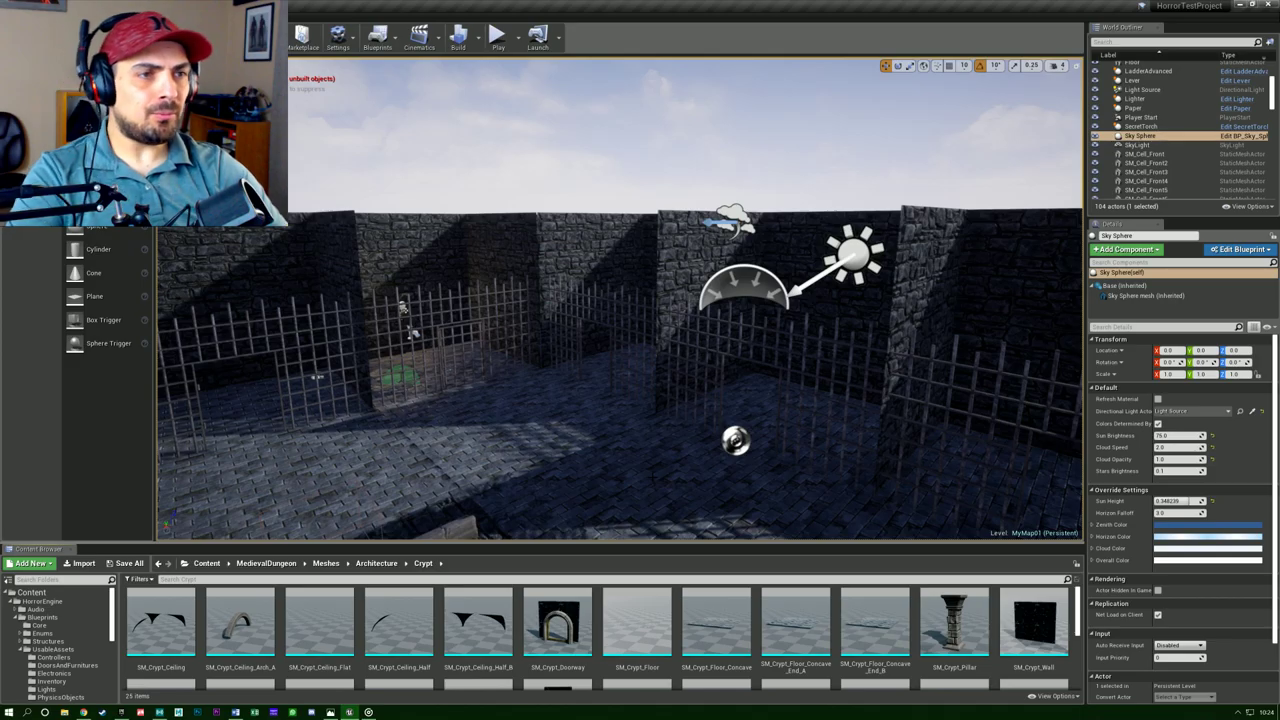
# Select the stone floor section beside the courtyard well and show the level full screen above the checkered lower floor.
pyautogui.click(655, 484)
pyautogui.press('F11')
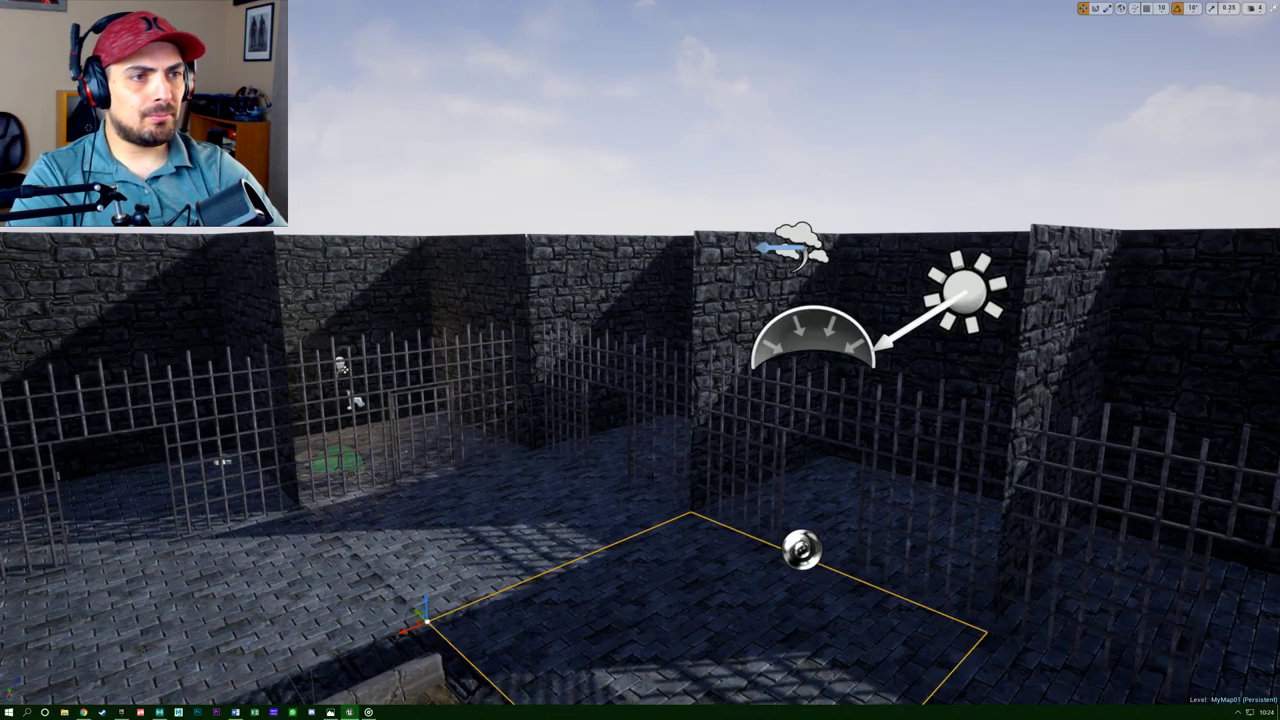
pyautogui.moveTo(655, 484); pyautogui.dragTo(730, 550, button='right')
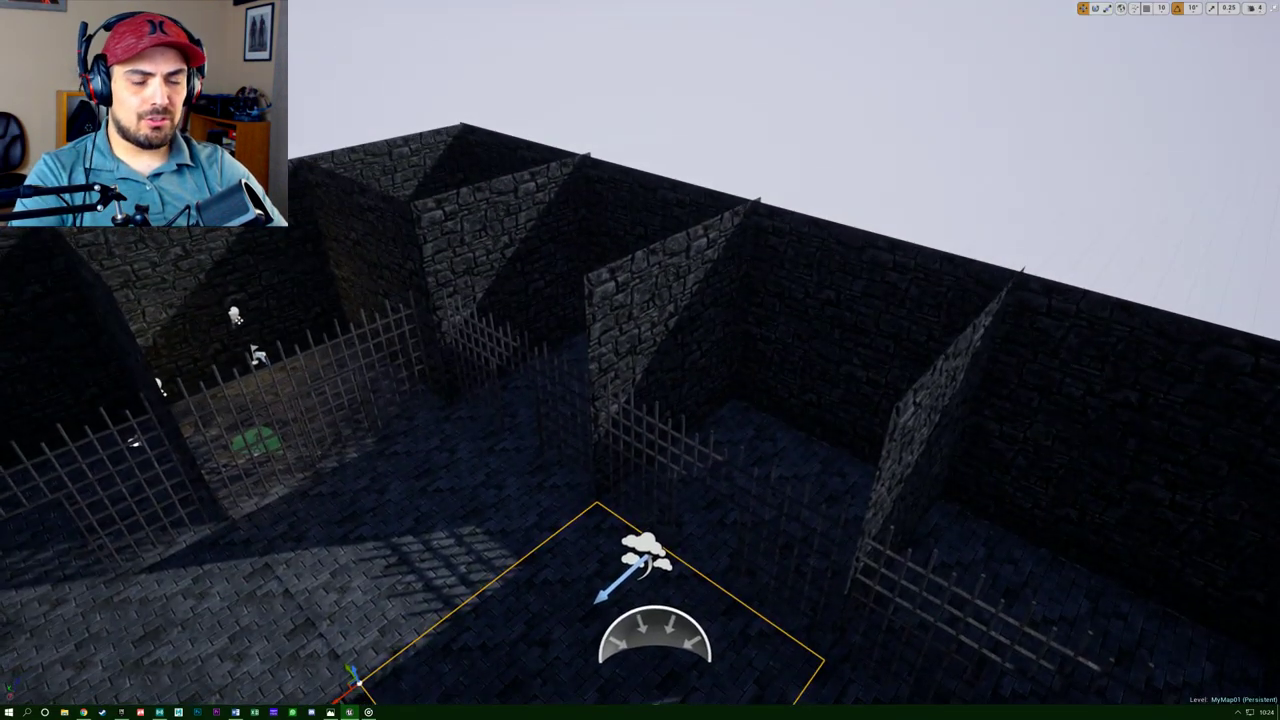
pyautogui.moveTo(689, 469)
pyautogui.mouseDown(button='right')
pyautogui.moveTo(715, 480)
pyautogui.moveTo(735, 520)
pyautogui.moveTo(672, 468)
pyautogui.mouseUp(button='right')
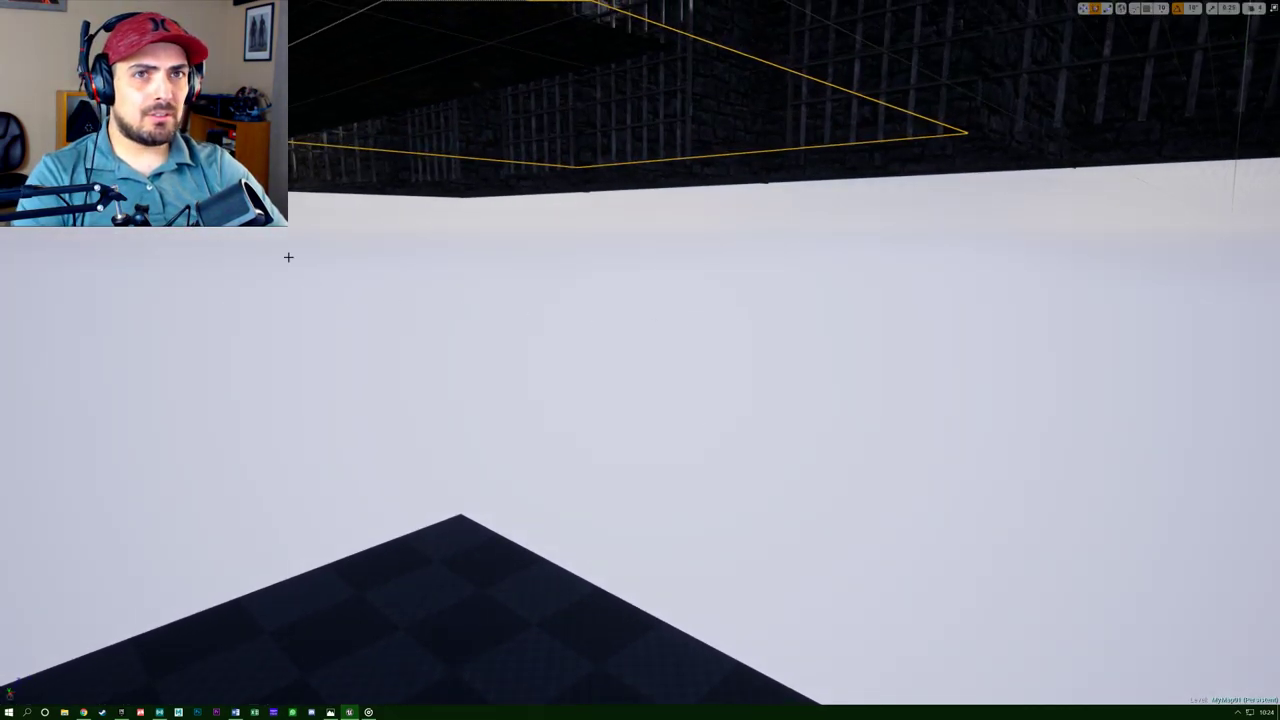
# Bring the selected stone floor section down from the courtyard level and position it on the checkered lower floor.
pyautogui.moveTo(117, 112); pyautogui.dragTo(447, 709)
pyautogui.moveTo(640, 360); pyautogui.dragTo(490, 333, button='right')
pyautogui.press('e')
pyautogui.press('q')
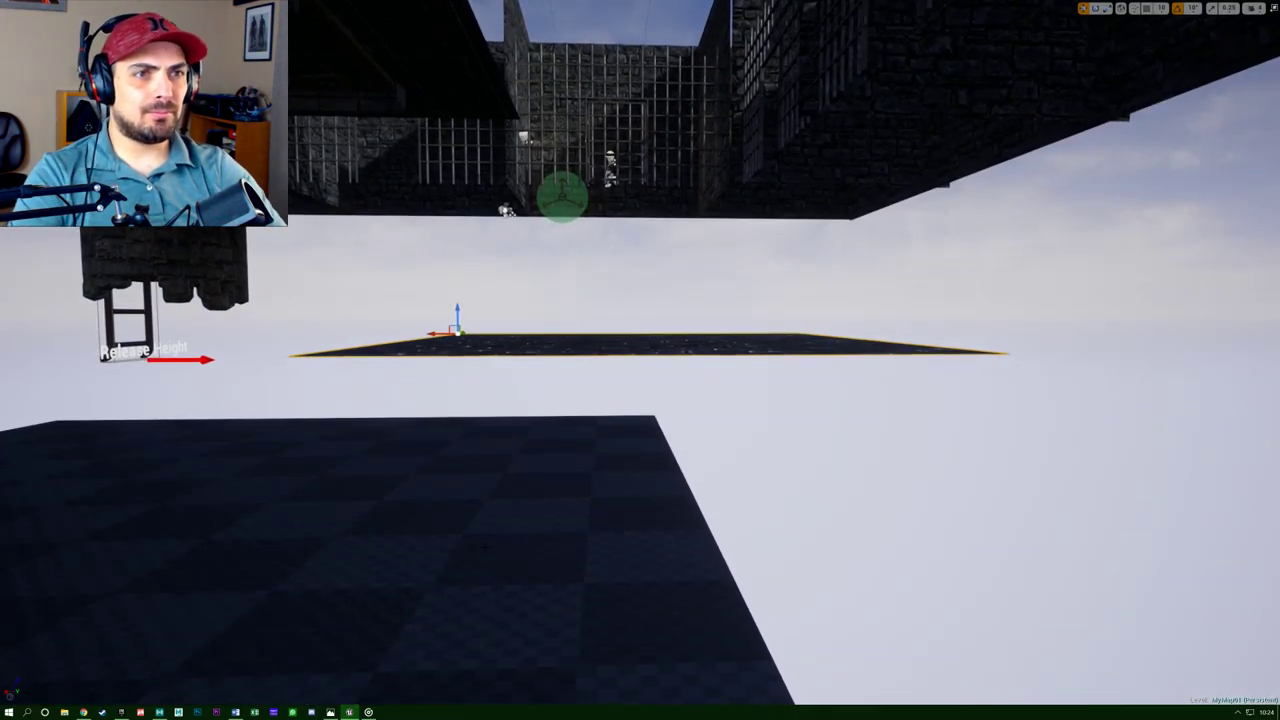
pyautogui.moveTo(460, 309); pyautogui.dragTo(484, 389)
pyautogui.moveTo(484, 389)
pyautogui.mouseDown(button='right')
pyautogui.moveTo(360, 405)
pyautogui.moveTo(280, 390)
pyautogui.moveTo(484, 389)
pyautogui.mouseUp(button='right')
pyautogui.moveTo(532, 531); pyautogui.dragTo(1094, 511)
pyautogui.moveTo(1094, 511); pyautogui.dragTo(1094, 511, button='right')
pyautogui.moveTo(523, 398); pyautogui.dragTo(330, 389)
pyautogui.moveTo(330, 389); pyautogui.dragTo(330, 389, button='right')
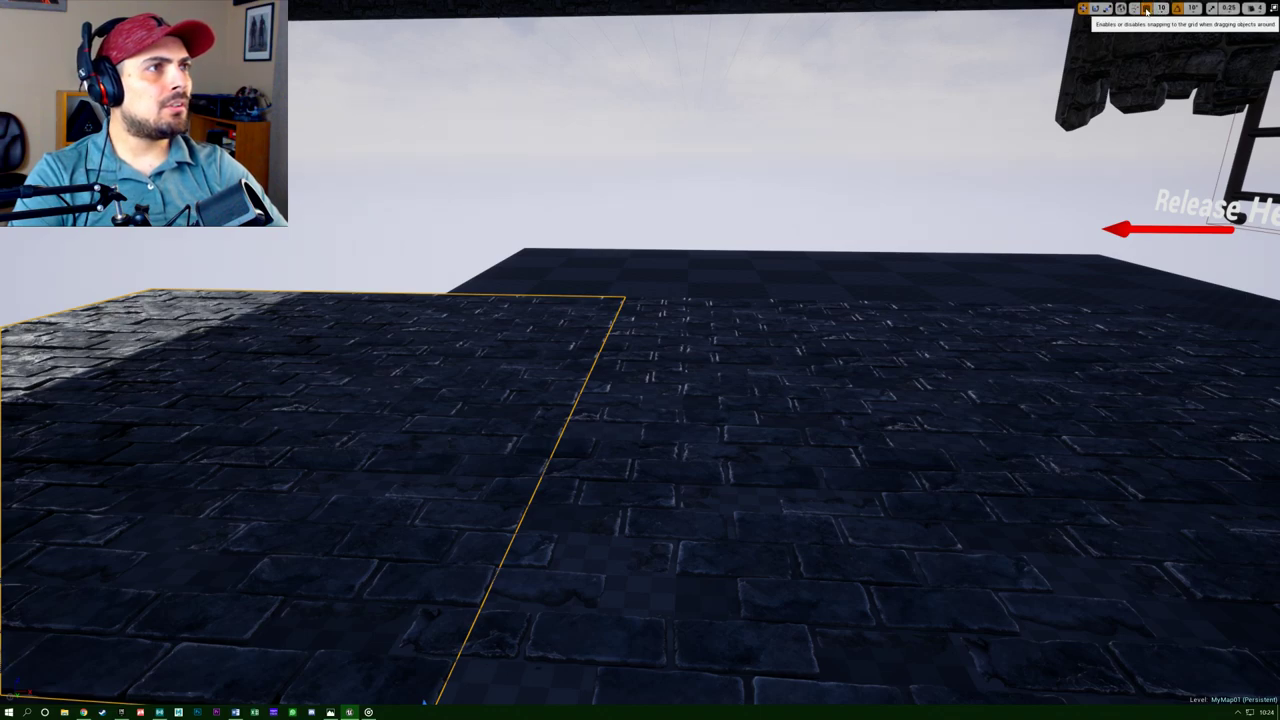
pyautogui.moveTo(690, 370); pyautogui.dragTo(640, 400, button='right')
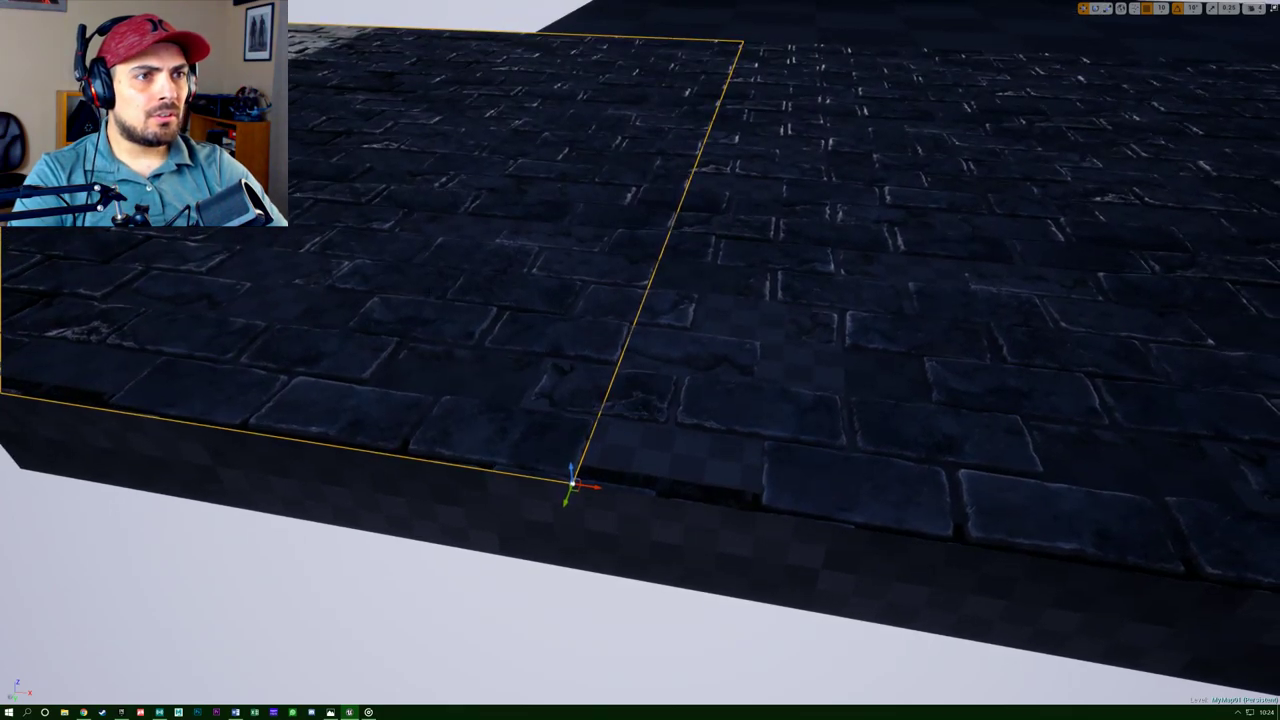
pyautogui.press('Delete')
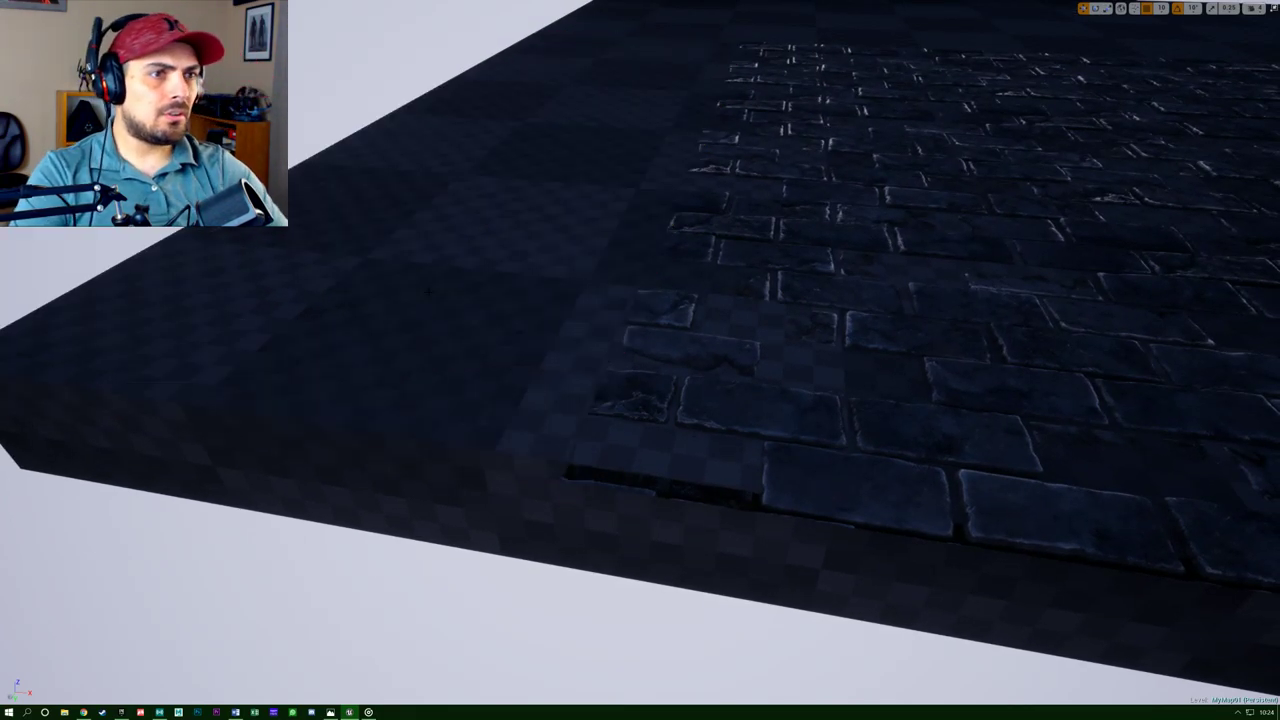
# Select the remaining stone floor section and fine-tune its height on the checkered floor.
pyautogui.click(800, 400)
pyautogui.moveTo(800, 400); pyautogui.dragTo(800, 400, button='right')
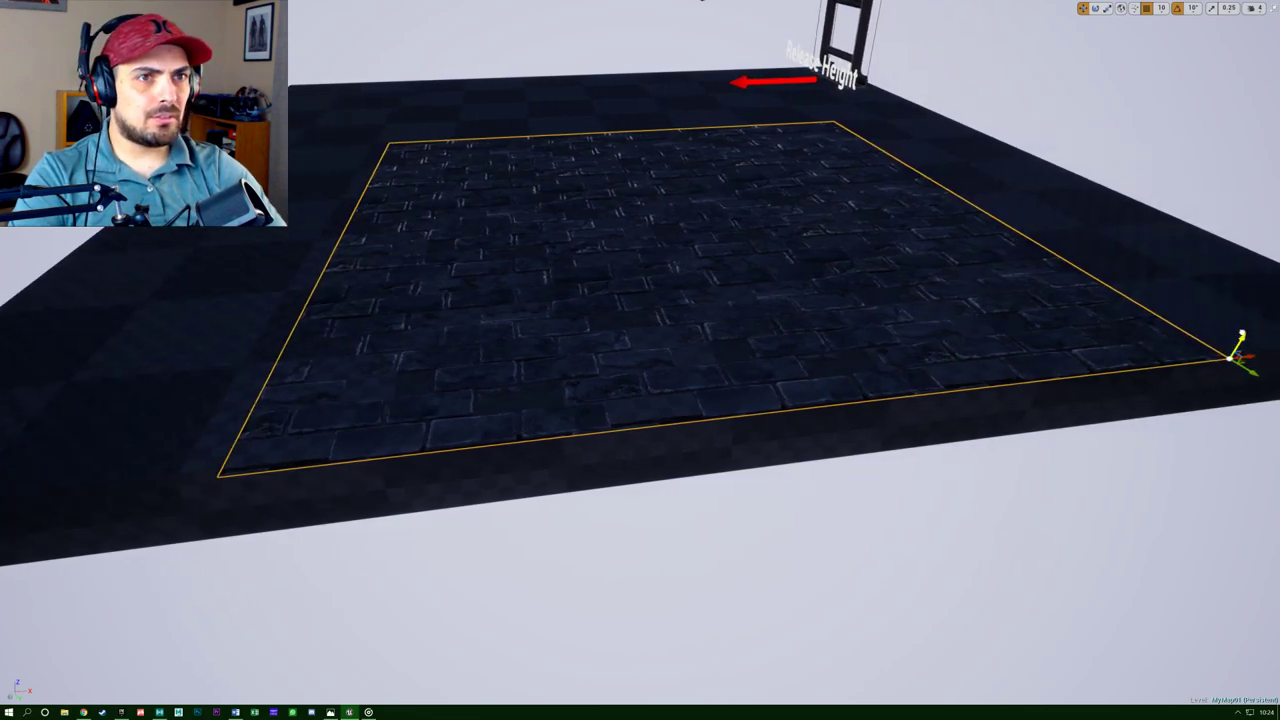
pyautogui.moveTo(1241, 338); pyautogui.dragTo(1246, 327)
pyautogui.moveTo(1244, 331); pyautogui.dragTo(1244, 331, button='right')
pyautogui.moveTo(1274, 493); pyautogui.dragTo(1274, 508)
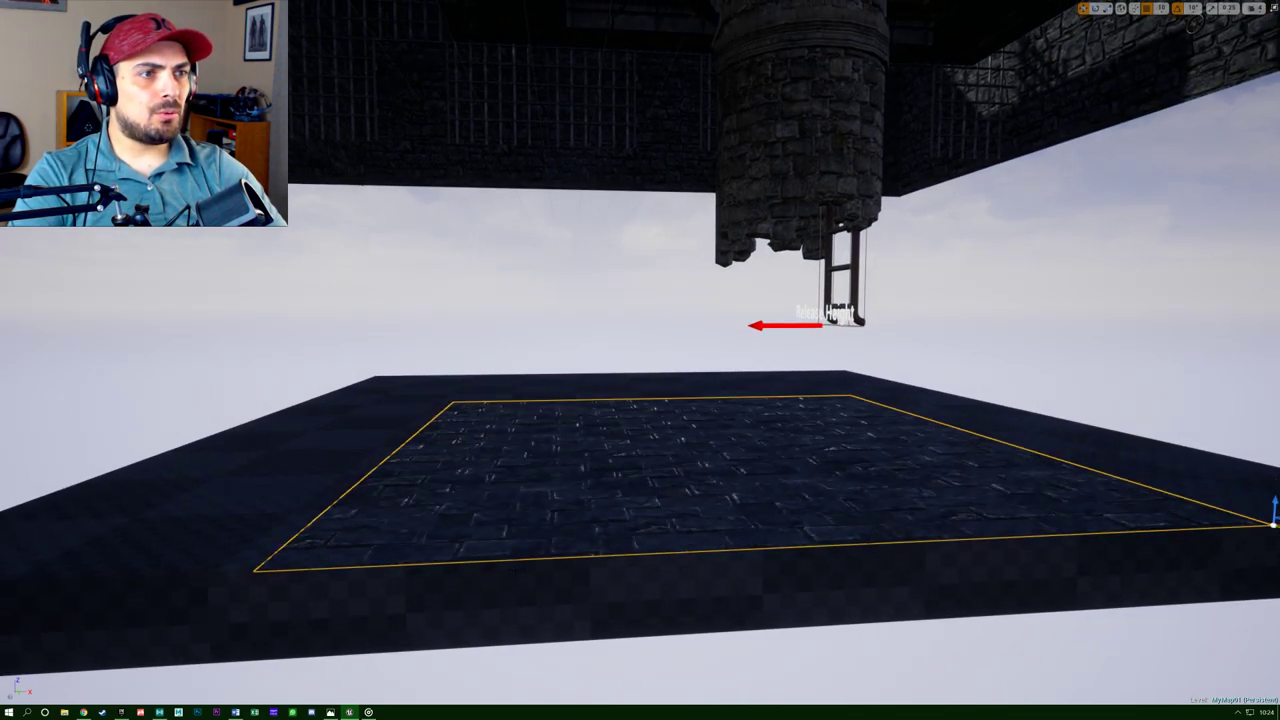
# Delete the checkered floor slab beneath the stone floor section.
pyautogui.click(622, 601)
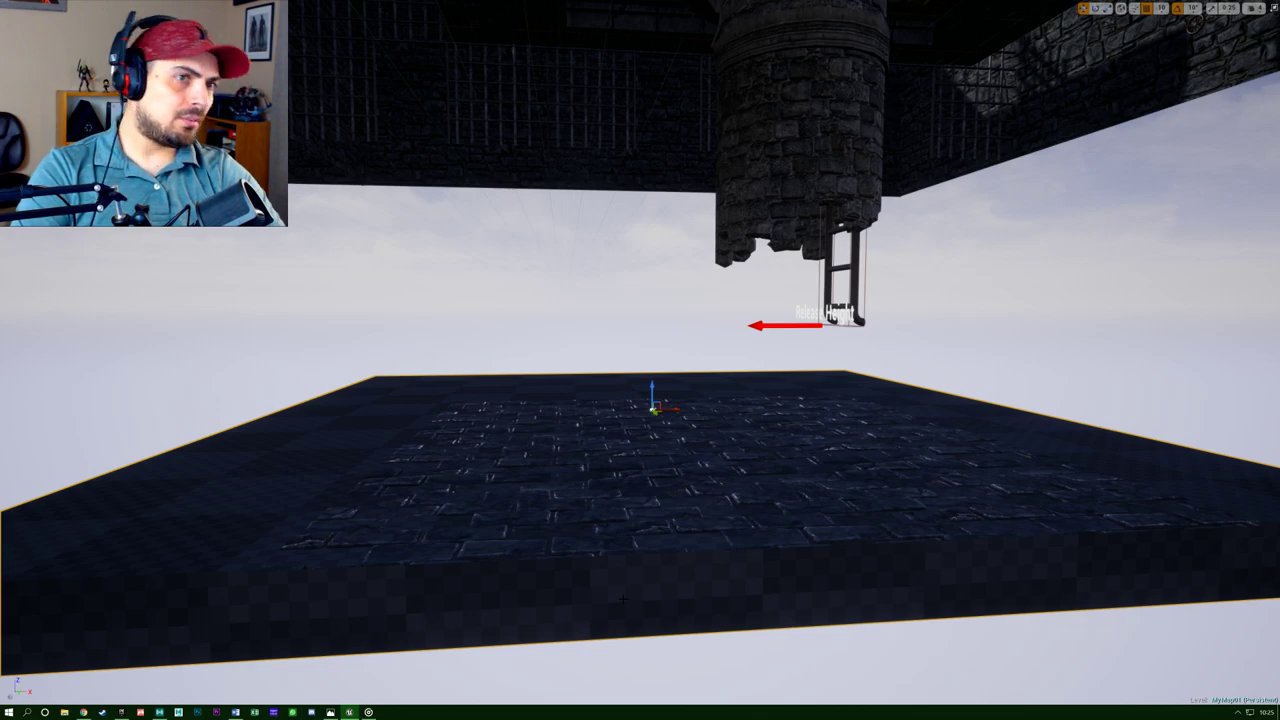
pyautogui.press('Delete')
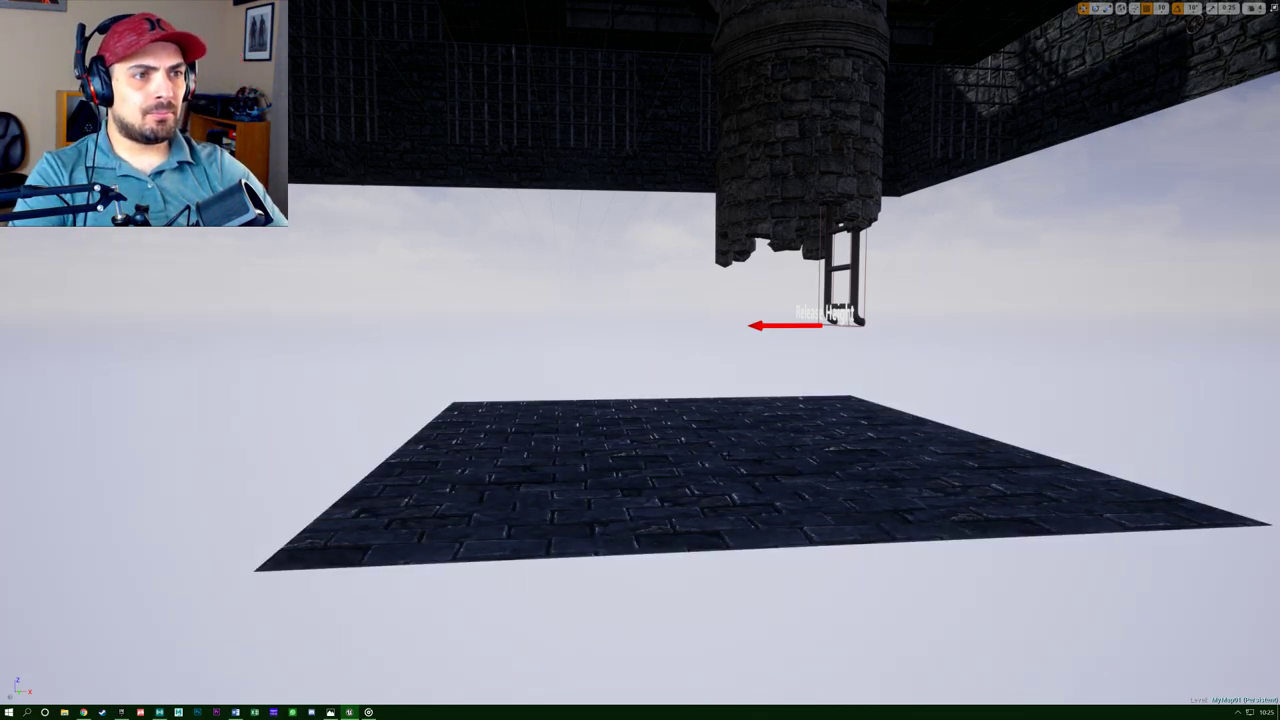
pyautogui.moveTo(622, 601); pyautogui.dragTo(500, 690, button='right')
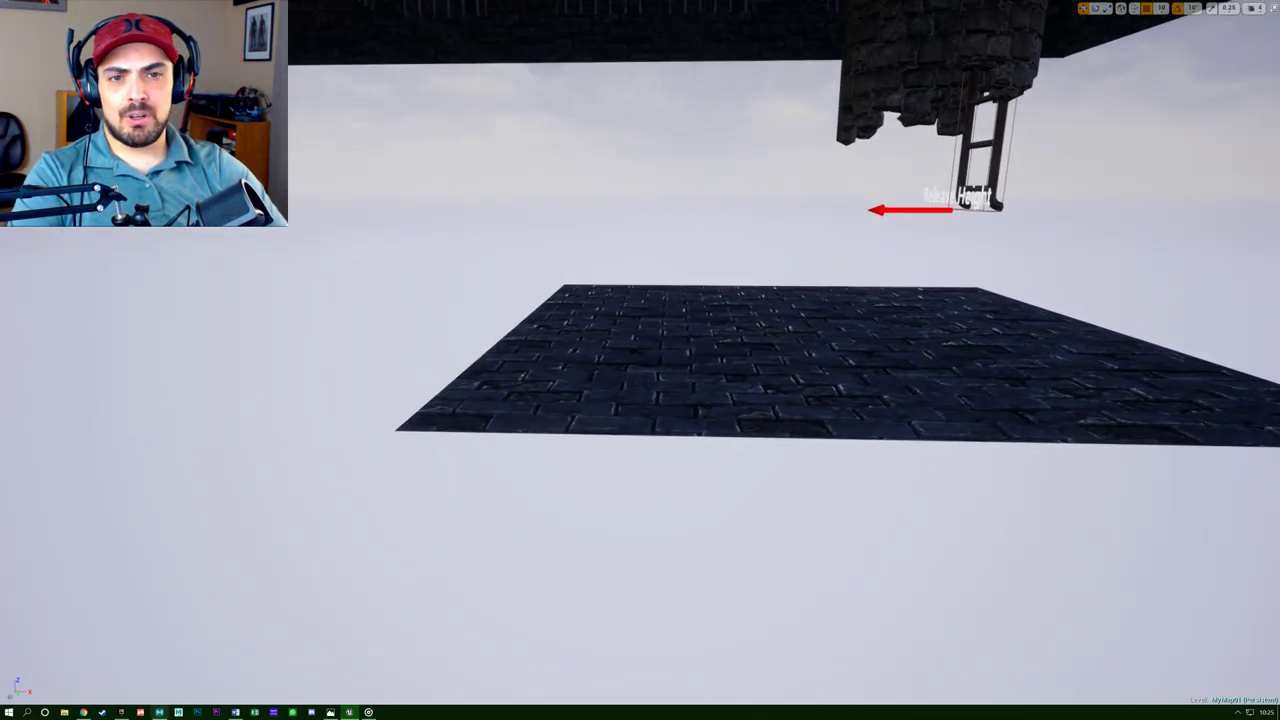
# Switch to Chrome, close the Titanfall video page, play Ephixa - Division from the Monstercat playlist, and return to Unreal Editor.
pyautogui.click(85, 712)
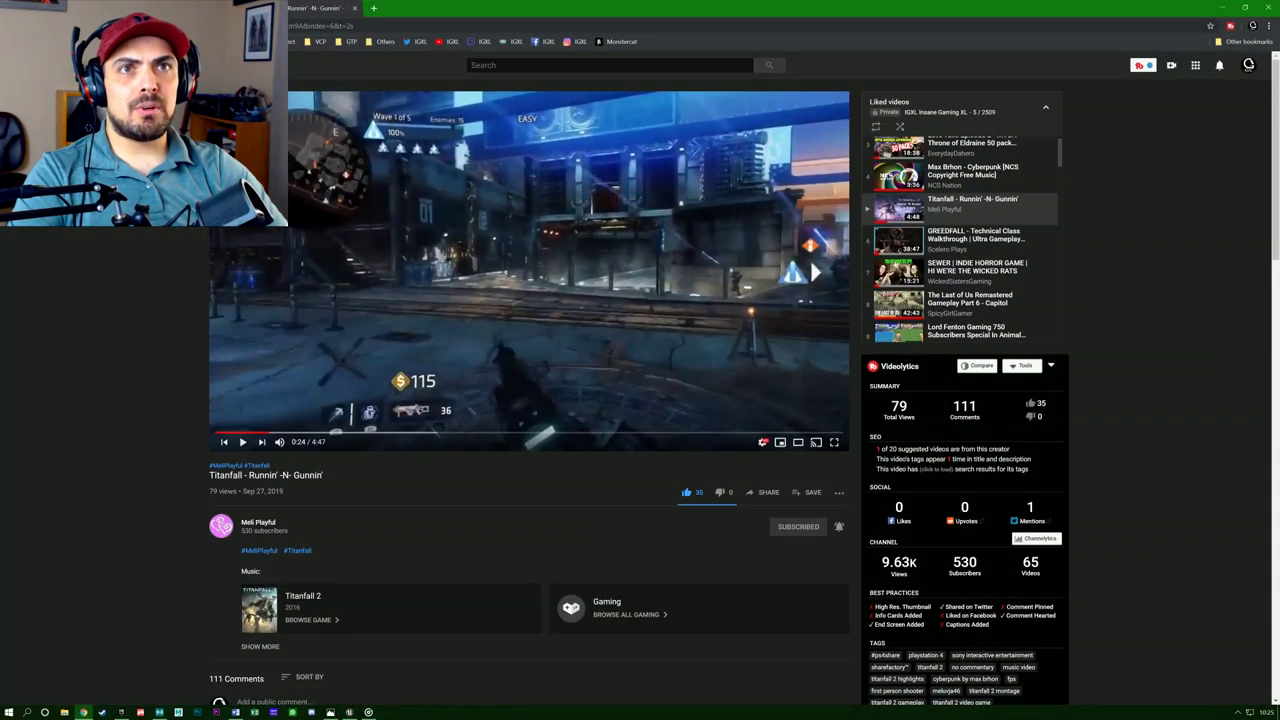
pyautogui.click(184, 8)
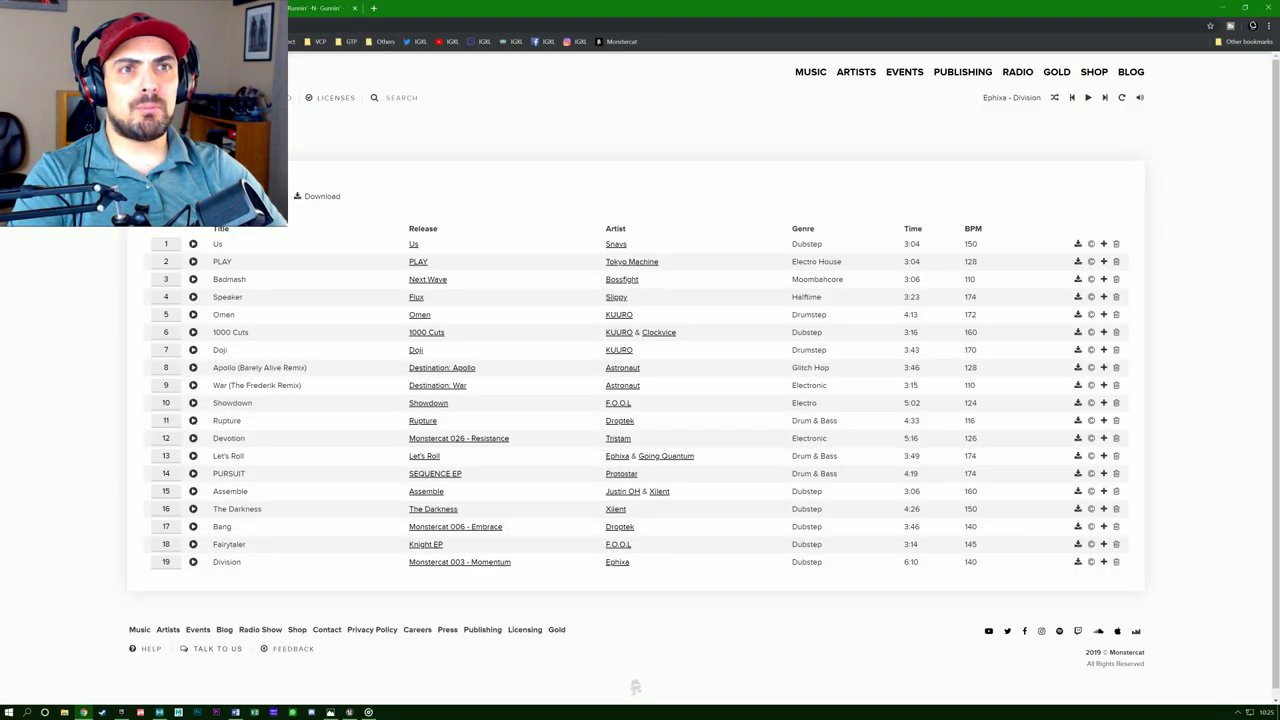
pyautogui.click(354, 8)
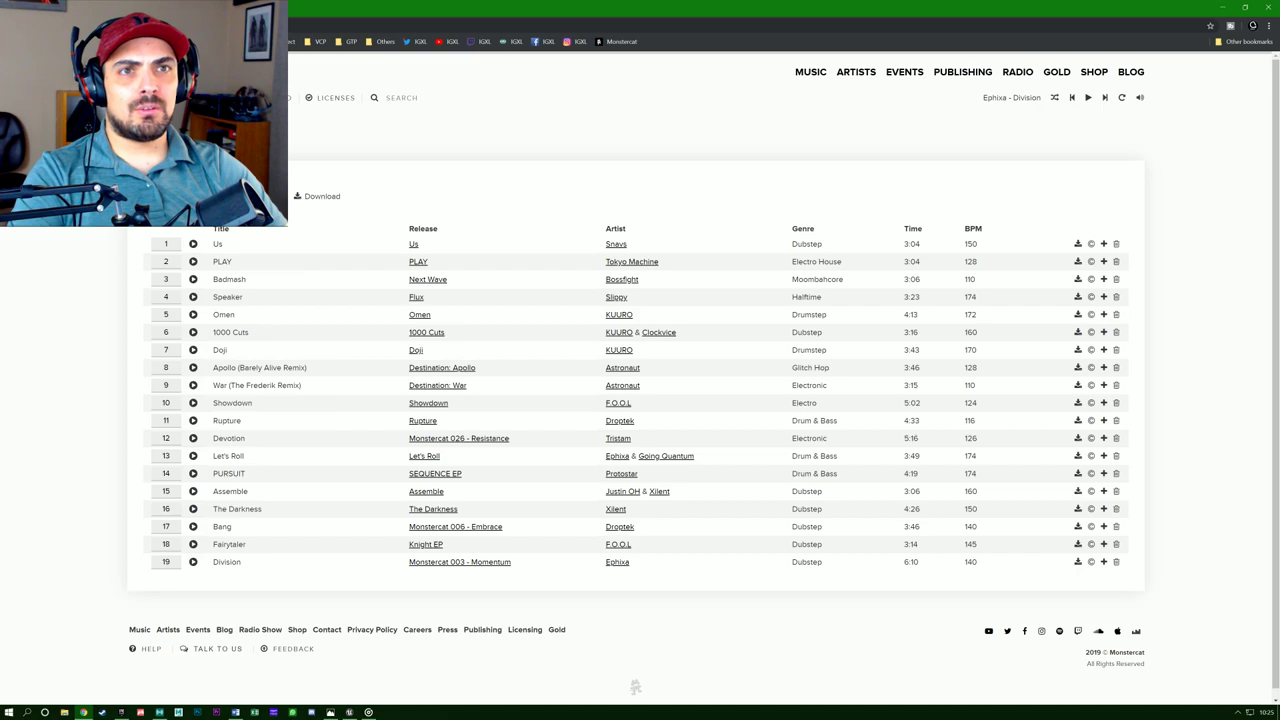
pyautogui.click(1088, 98)
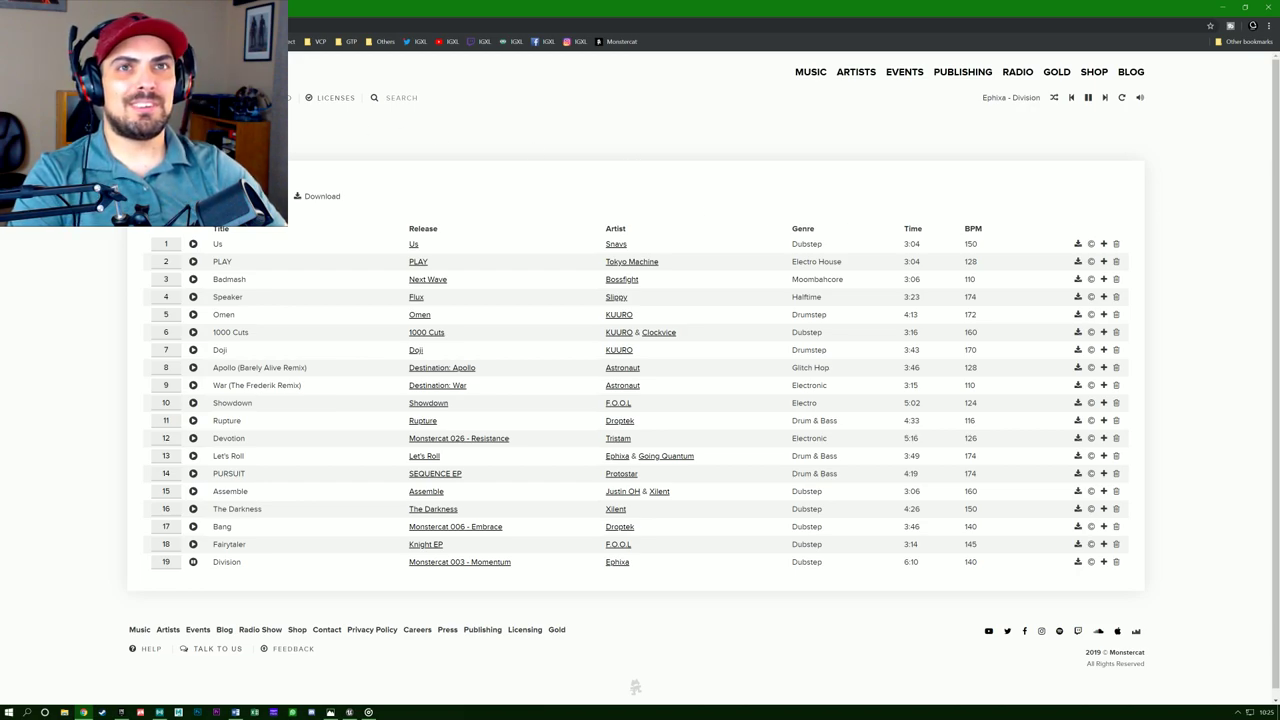
pyautogui.hotkey('ctrl', 'Tab')
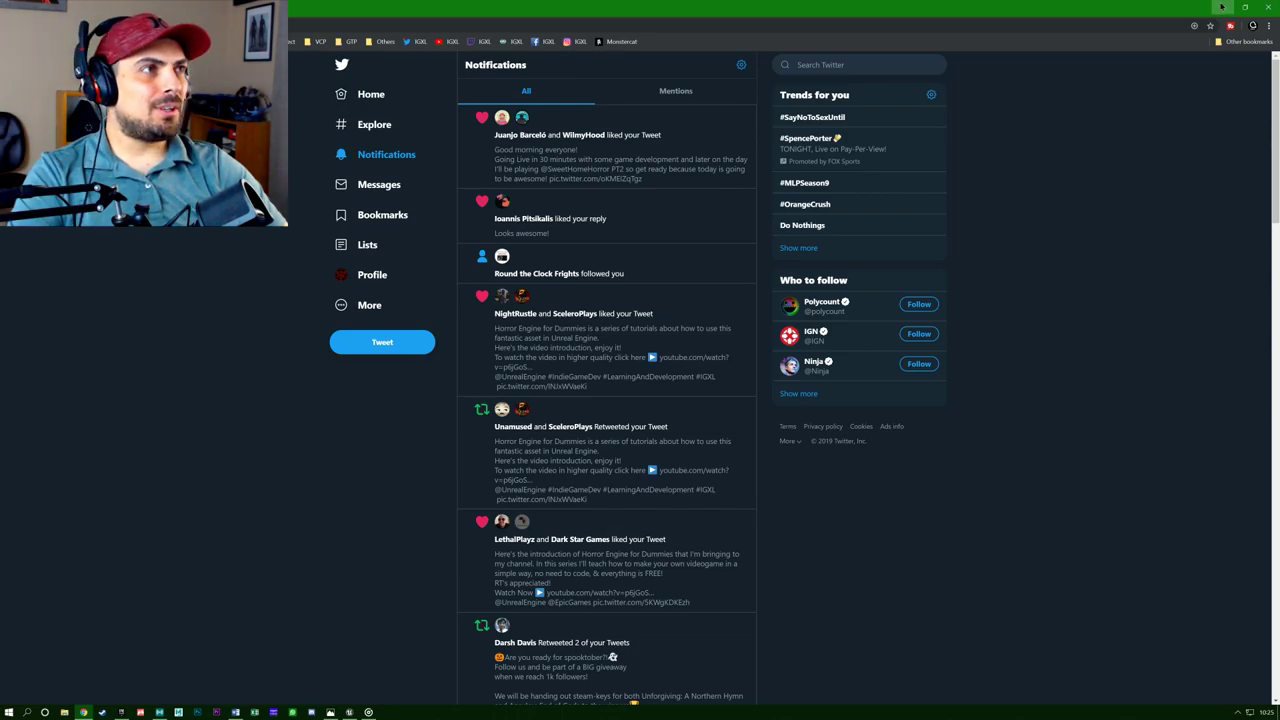
pyautogui.hotkey('alt', 'Tab')
# Duplicate the stone floor section along the X axis, placing the copy edge to edge on the side away from the ladder.
pyautogui.moveTo(928, 322); pyautogui.dragTo(990, 405, button='right')
pyautogui.click(1090, 428)
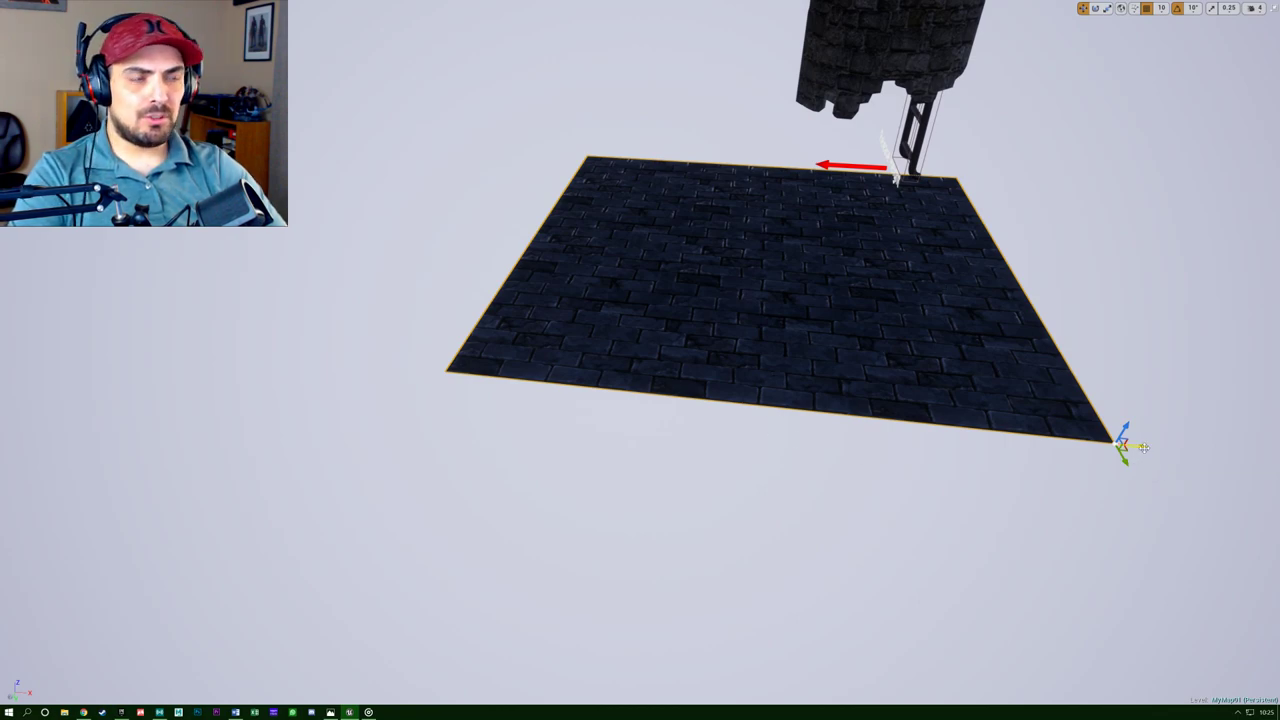
pyautogui.press('e')
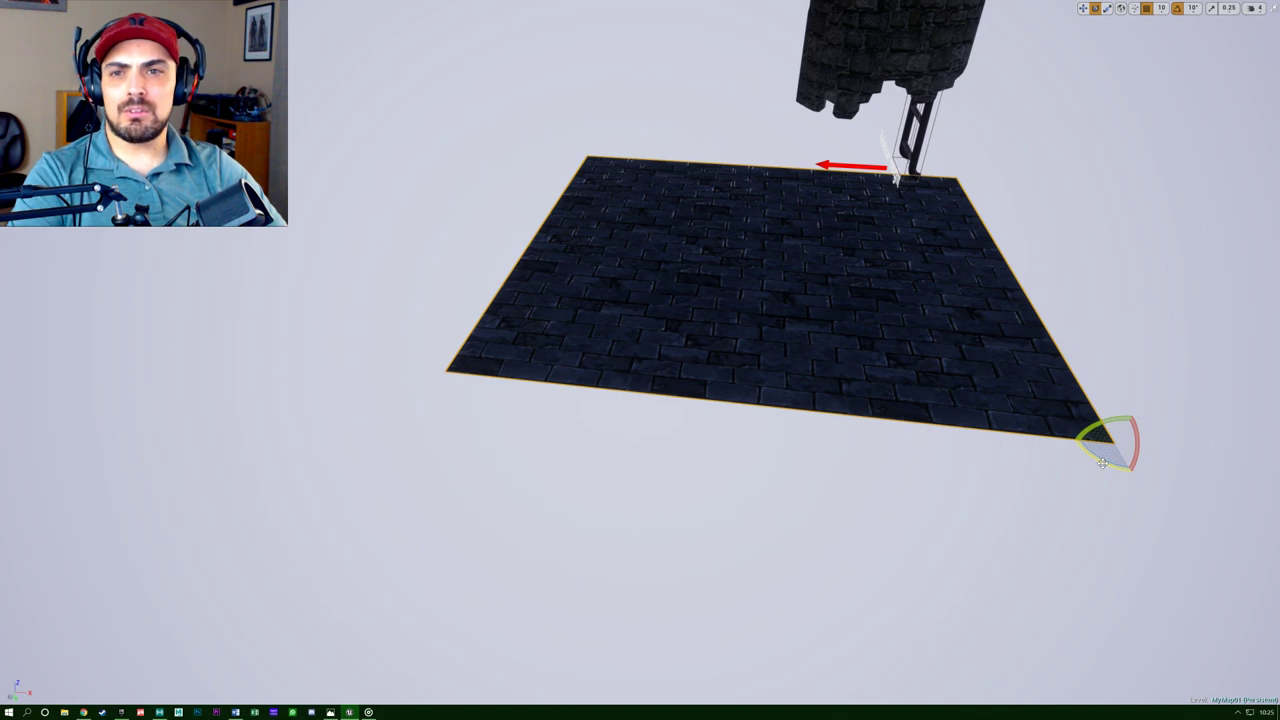
pyautogui.press('w')
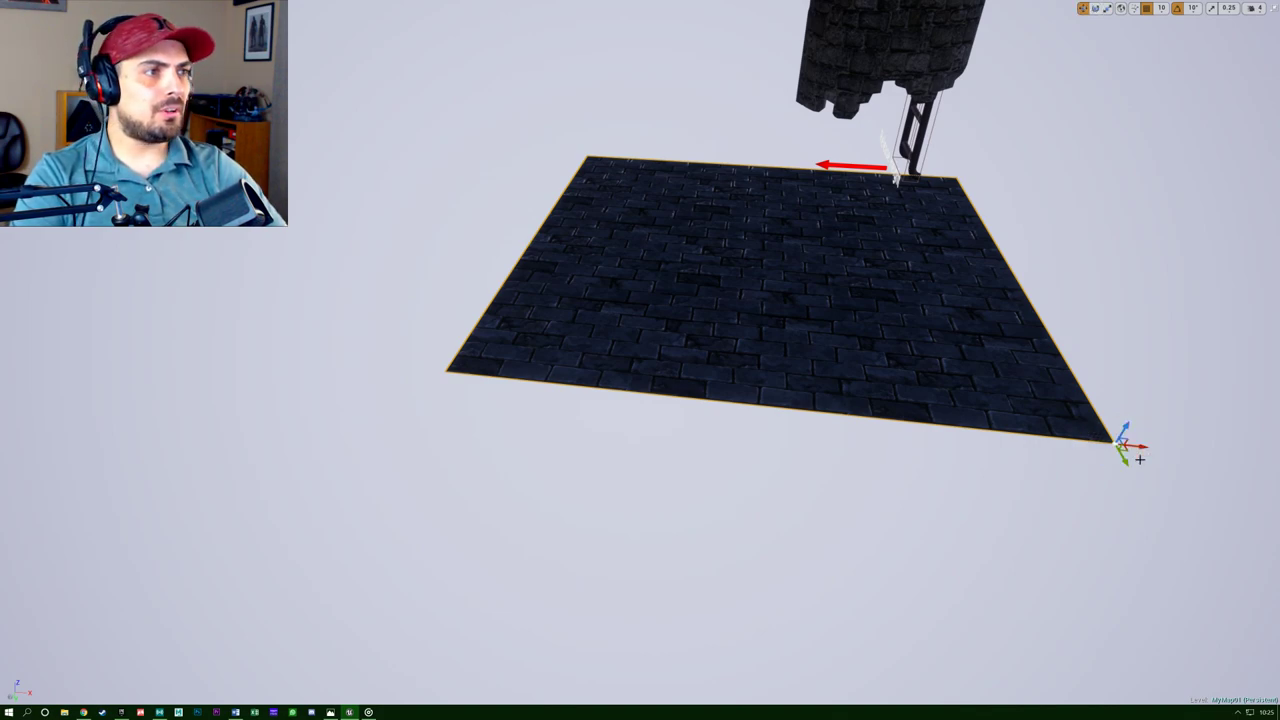
pyautogui.keyDown('alt'); pyautogui.moveTo(1142, 447); pyautogui.dragTo(470, 380); pyautogui.keyUp('alt')
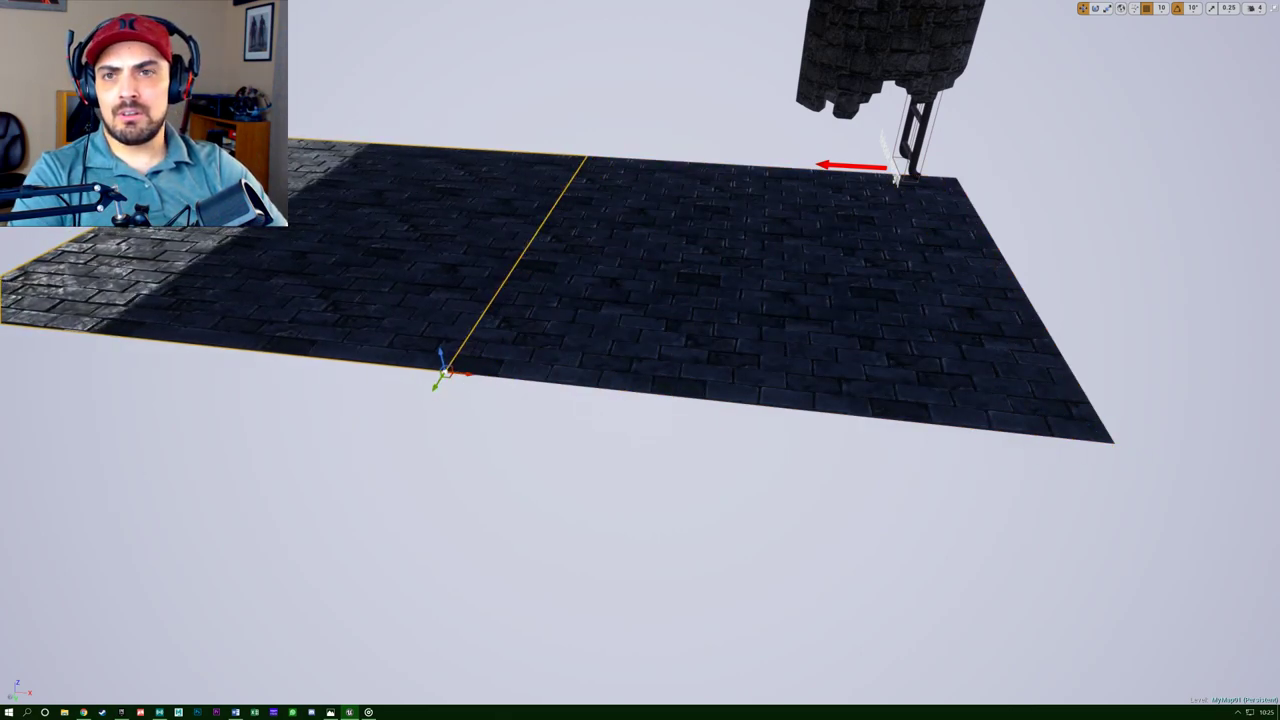
# Examine the Maze Simple.gif map enlarged in Photos, then restore its window and move it off the editor screen.
pyautogui.hotkey('alt', 'Tab')
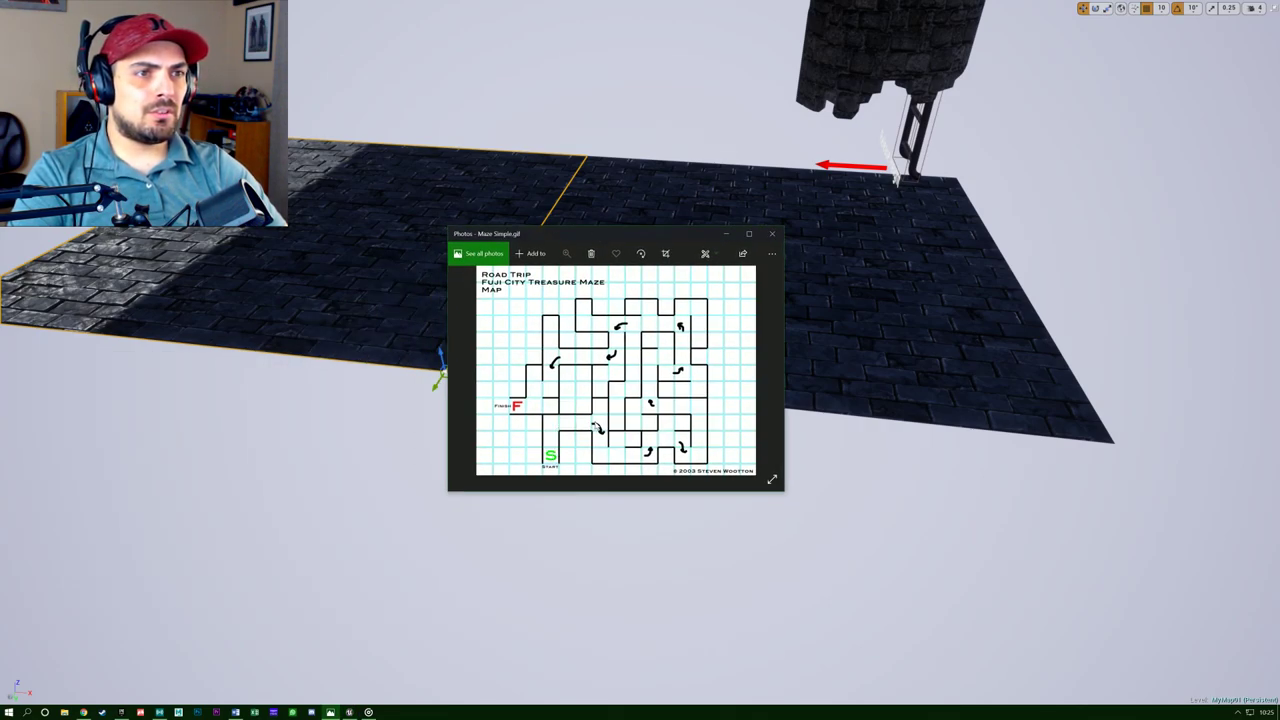
pyautogui.click(749, 233)
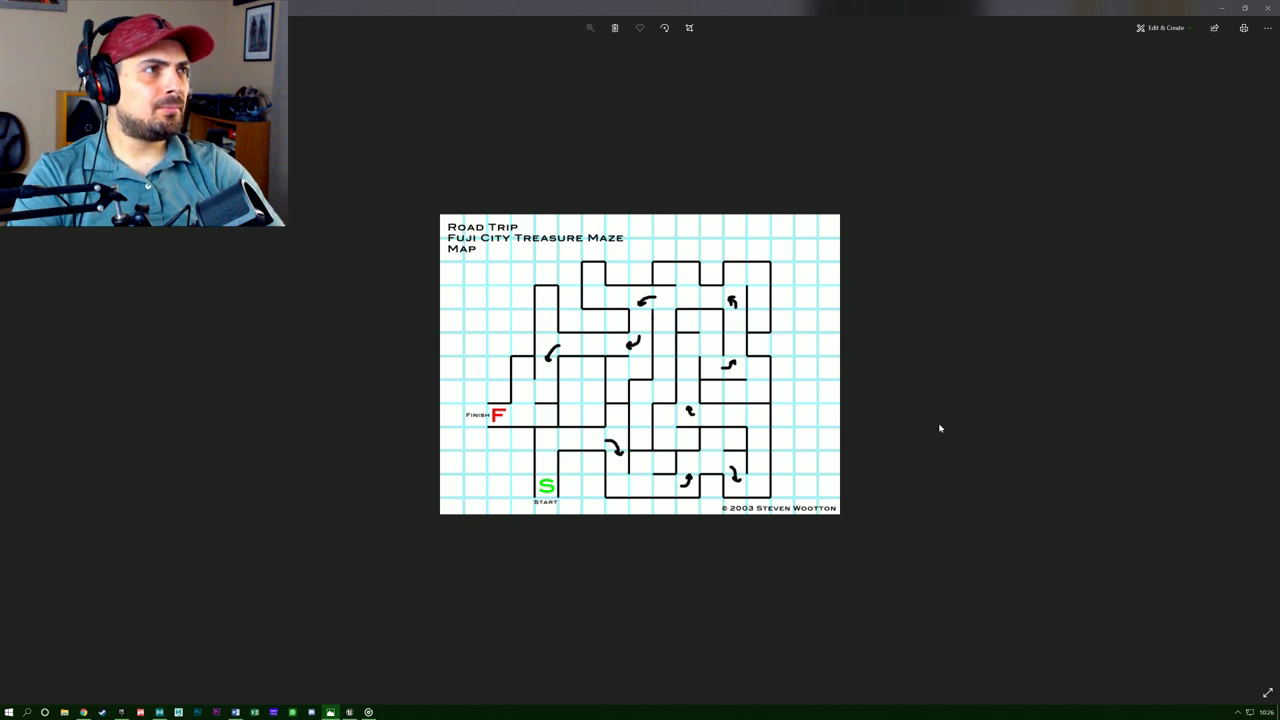
pyautogui.click(1222, 8)
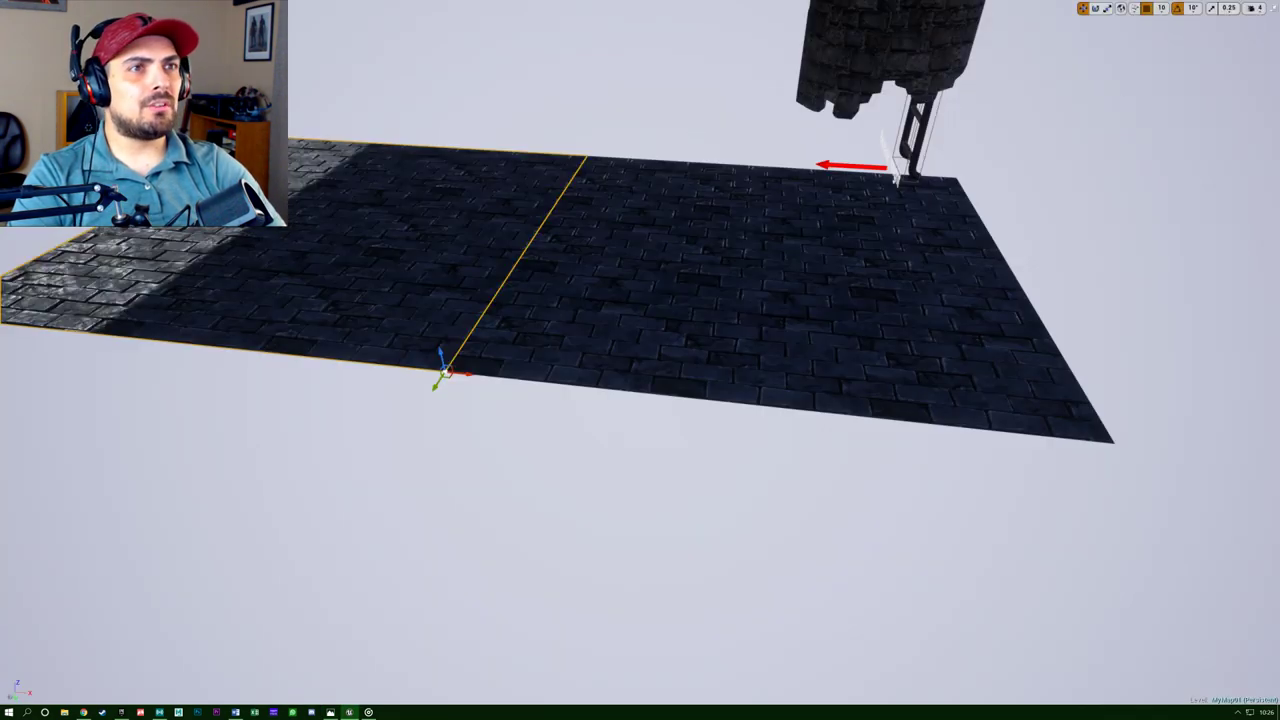
pyautogui.click(330, 712)
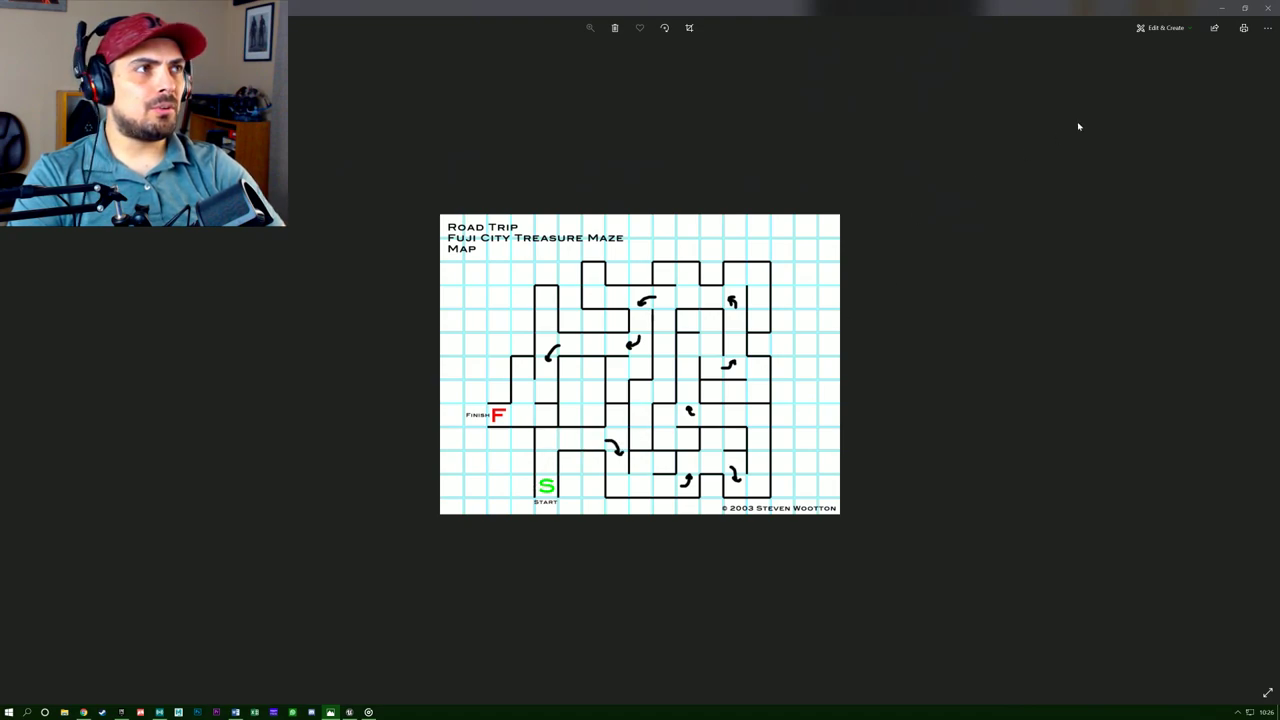
pyautogui.click(1244, 8)
pyautogui.moveTo(627, 202); pyautogui.dragTo(0, 348)
# Extend the stone floor row with a third section placed edge to edge, and focus on the new section.
pyautogui.moveTo(518, 374); pyautogui.dragTo(560, 534, button='right')
pyautogui.press('a')
pyautogui.press('s')
pyautogui.press('q')
pyautogui.moveTo(633, 432); pyautogui.dragTo(106, 407)
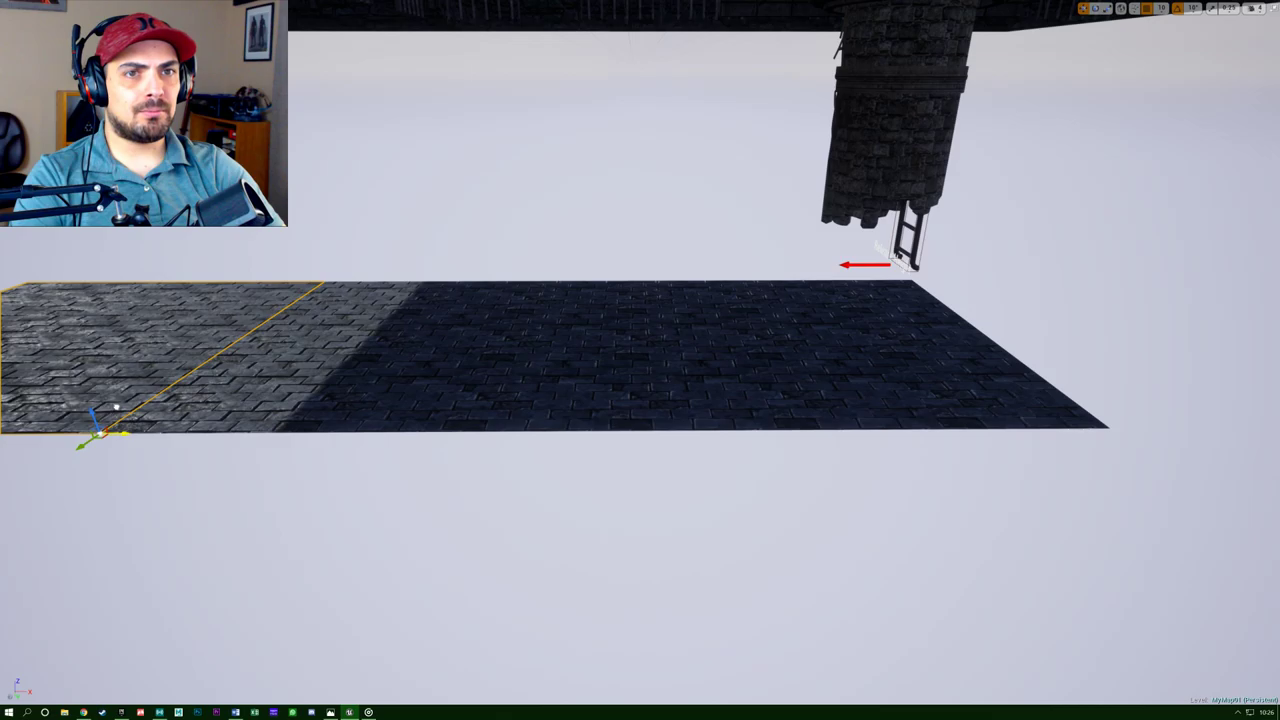
pyautogui.press('f')
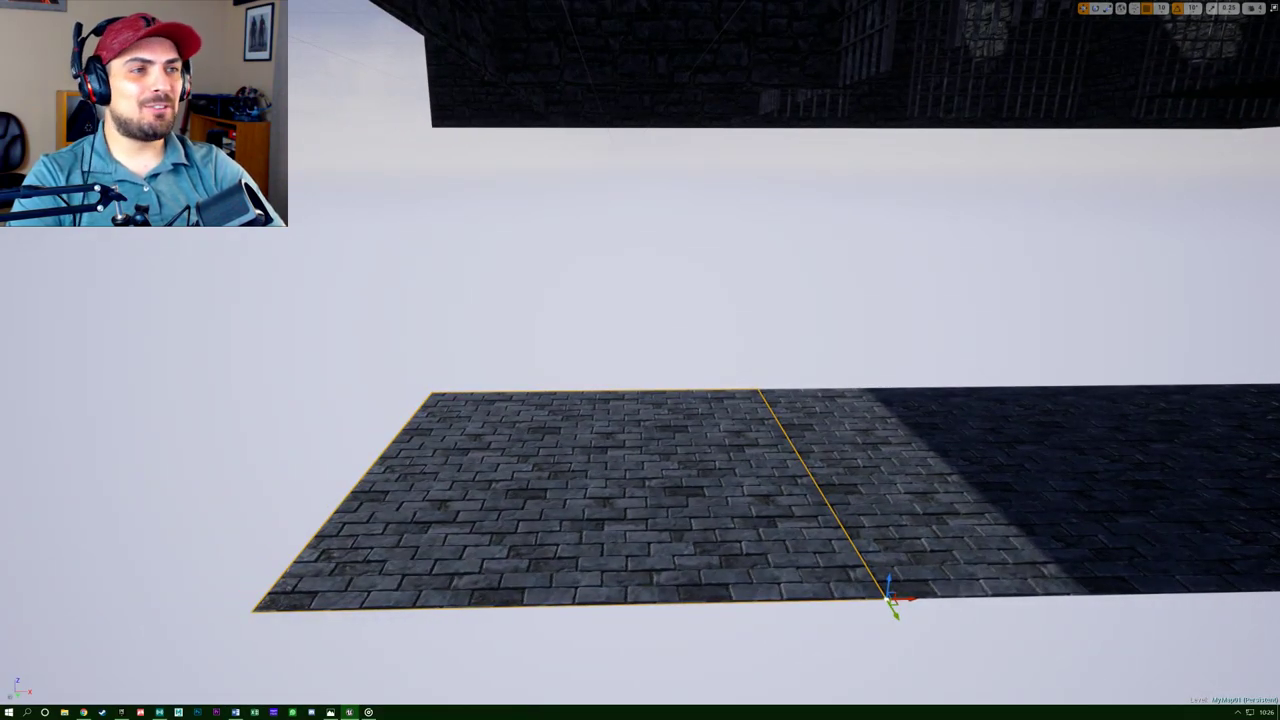
# Duplicate the row's end section sideways to turn the floor path at a right angle.
pyautogui.moveTo(640, 360); pyautogui.dragTo(426, 378, button='right')
pyautogui.keyDown('alt'); pyautogui.moveTo(55, 326); pyautogui.dragTo(468, 505); pyautogui.keyUp('alt')
pyautogui.moveTo(612, 545); pyautogui.dragTo(350, 550, button='right')
pyautogui.moveTo(713, 424); pyautogui.dragTo(713, 424, button='right')
# Select the two sections at the turn and duplicate them together to lengthen the side corridor by two sections.
pyautogui.keyDown('ctrl'); pyautogui.click(836, 353); pyautogui.keyUp('ctrl')
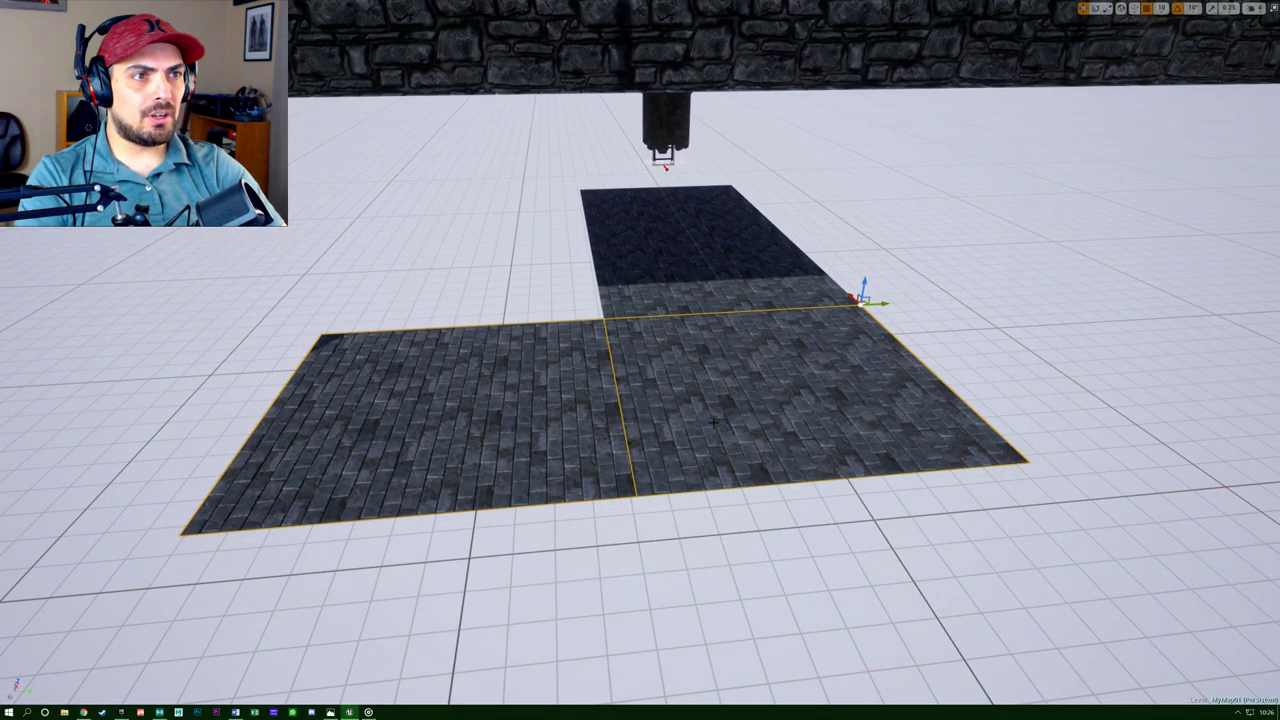
pyautogui.keyDown('alt'); pyautogui.moveTo(883, 303); pyautogui.dragTo(37, 350); pyautogui.keyUp('alt')
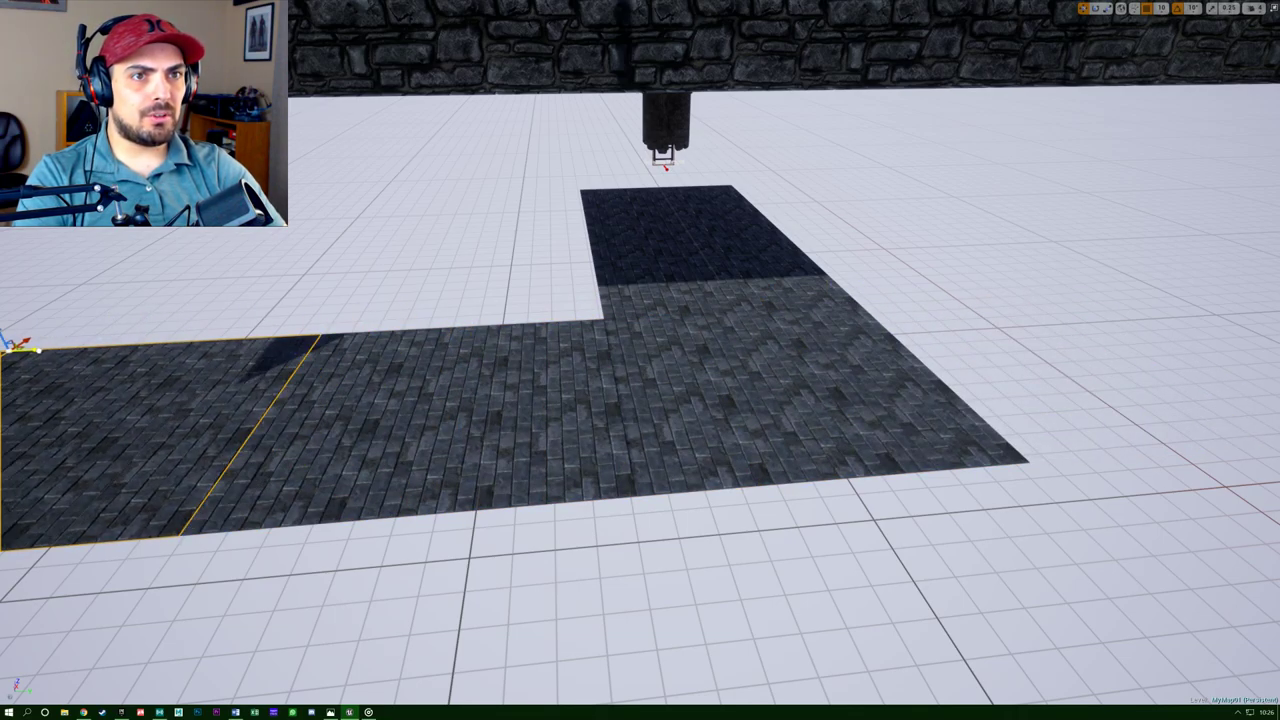
pyautogui.moveTo(37, 350); pyautogui.dragTo(66, 352, button='right')
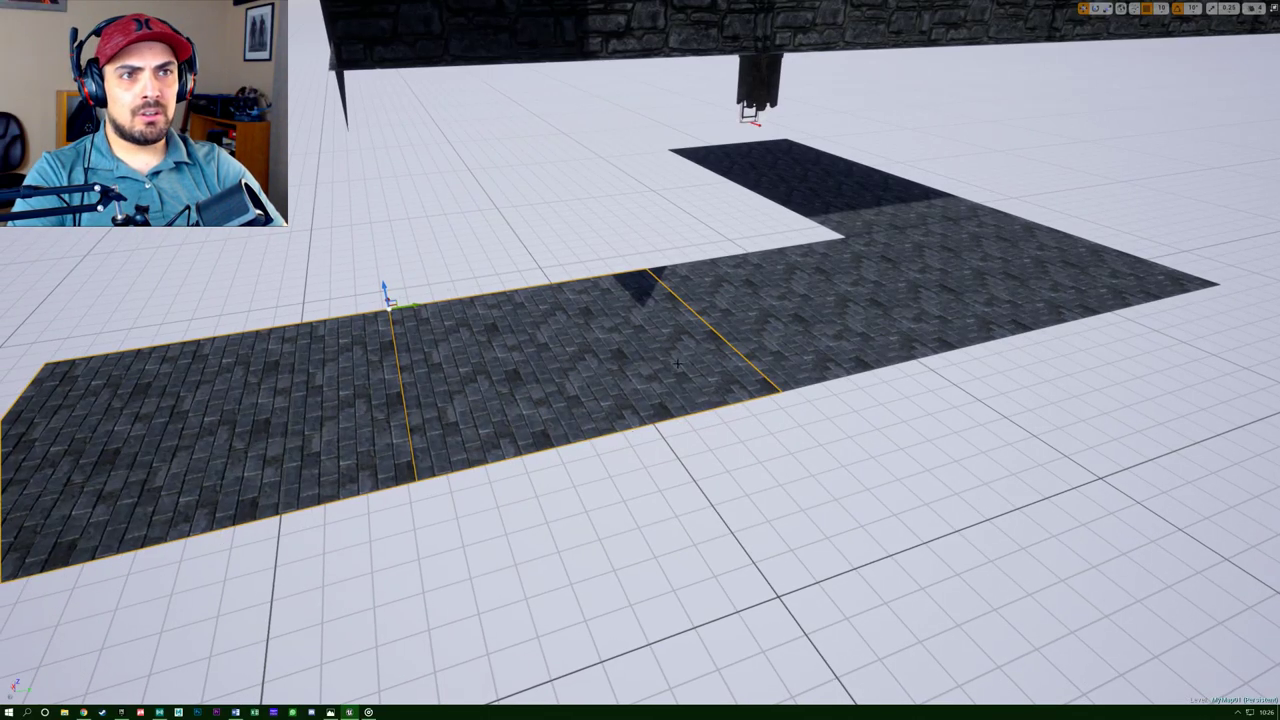
# Duplicate the corridor's last section to both sides to form a T-junction in the floor.
pyautogui.moveTo(608, 461)
pyautogui.mouseDown(button='right')
pyautogui.moveTo(650, 458)
pyautogui.moveTo(608, 461)
pyautogui.mouseUp(button='right')
pyautogui.click(572, 448)
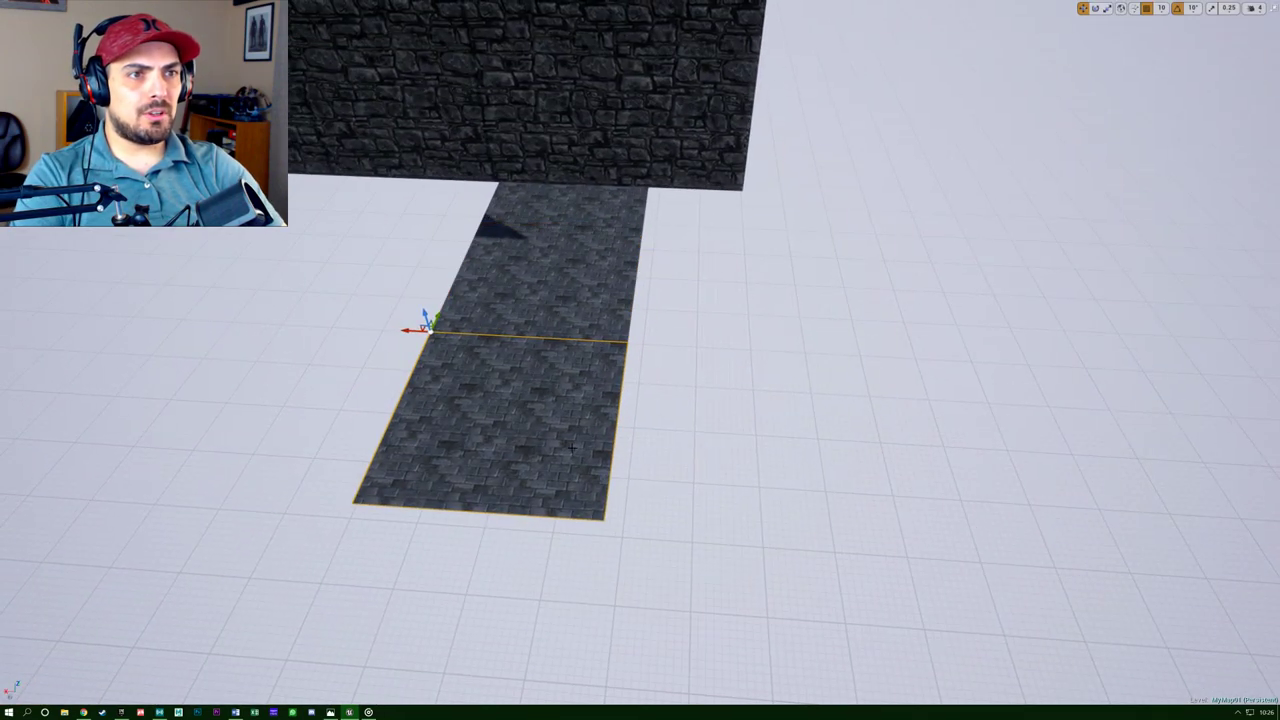
pyautogui.keyDown('alt'); pyautogui.moveTo(412, 330); pyautogui.dragTo(226, 330); pyautogui.keyUp('alt')
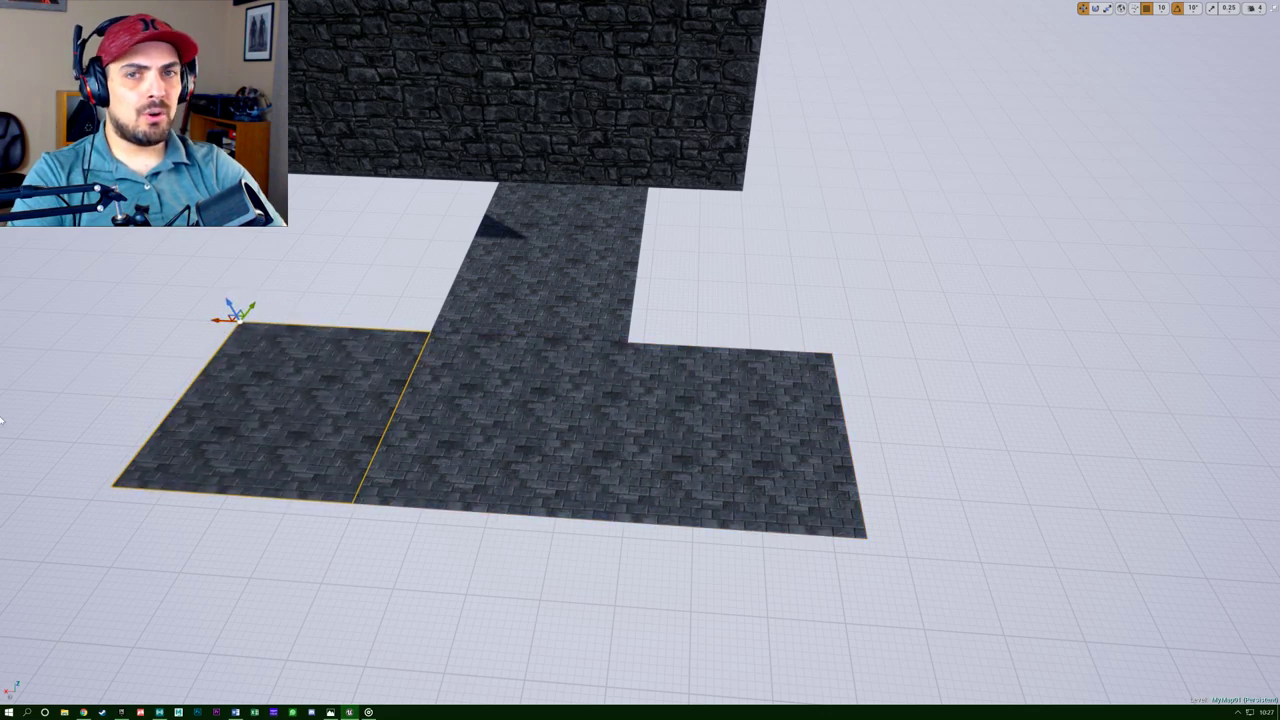
# Check the Fuji City treasure maze layout enlarged in Photos, then restore its window and move it off the editor screen.
pyautogui.hotkey('alt', 'Tab')
pyautogui.moveTo(326, 314); pyautogui.dragTo(768, 270)
pyautogui.click(880, 271)
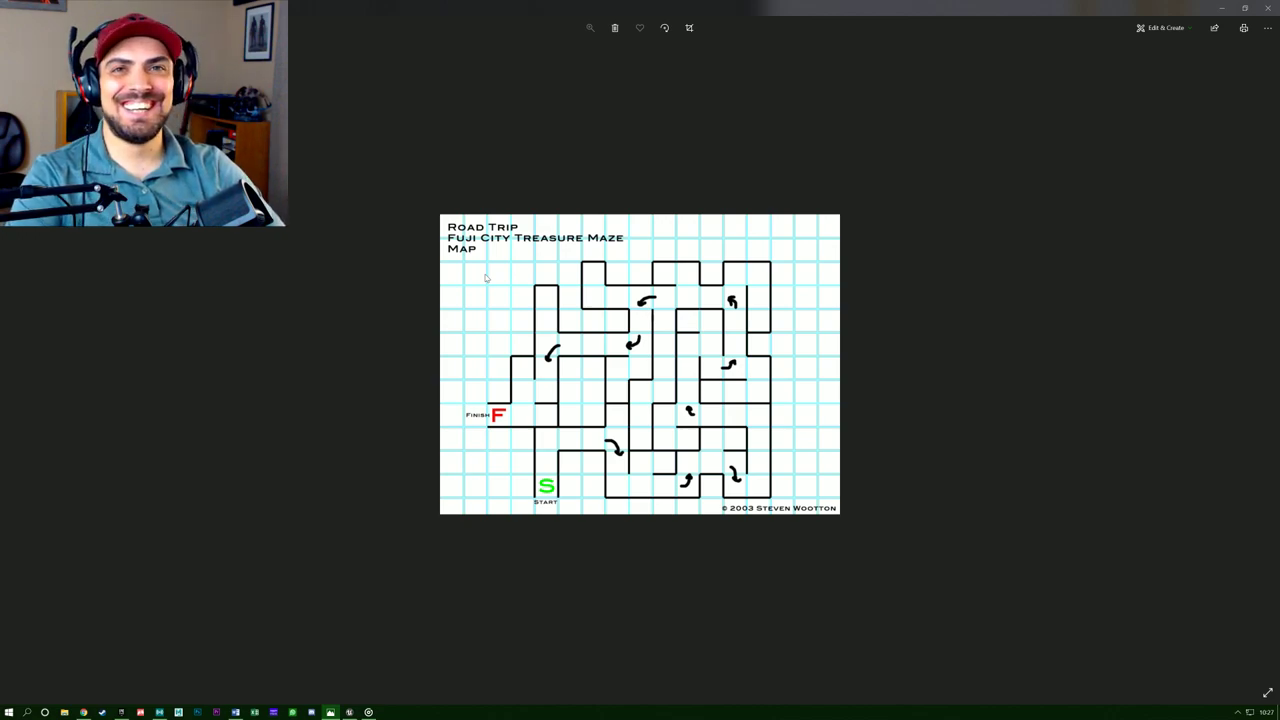
pyautogui.click(1244, 8)
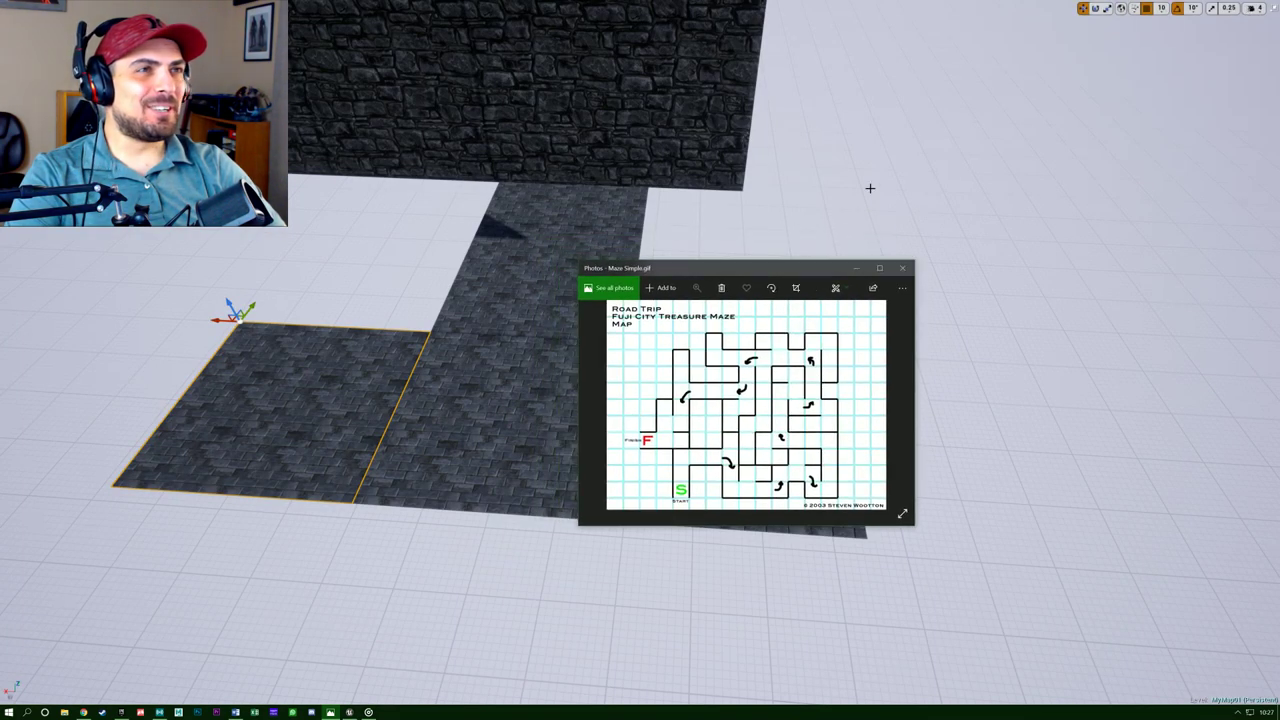
pyautogui.moveTo(813, 271); pyautogui.dragTo(0, 436)
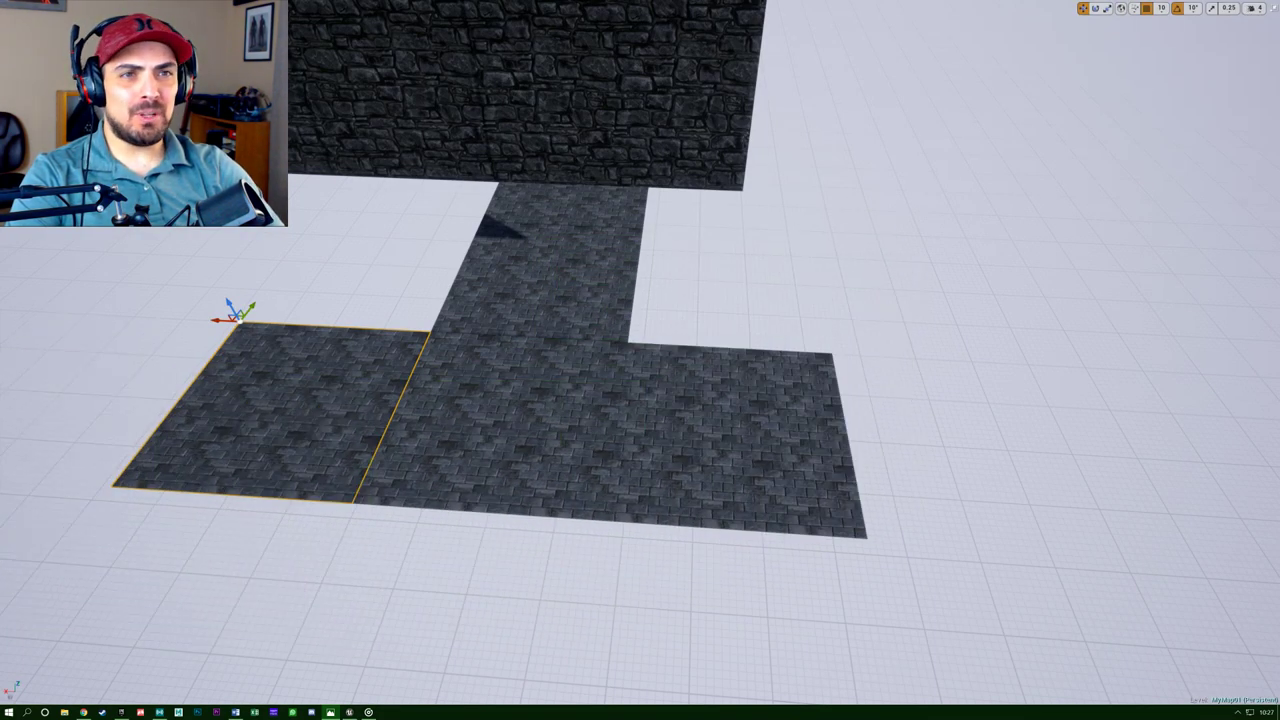
# Extend one arm of the T-junction outward with another copy of its end floor section, placed edge to edge.
pyautogui.moveTo(448, 291); pyautogui.dragTo(435, 302, button='right')
pyautogui.moveTo(518, 271); pyautogui.dragTo(530, 197, button='right')
pyautogui.moveTo(446, 259); pyautogui.dragTo(435, 250, button='right')
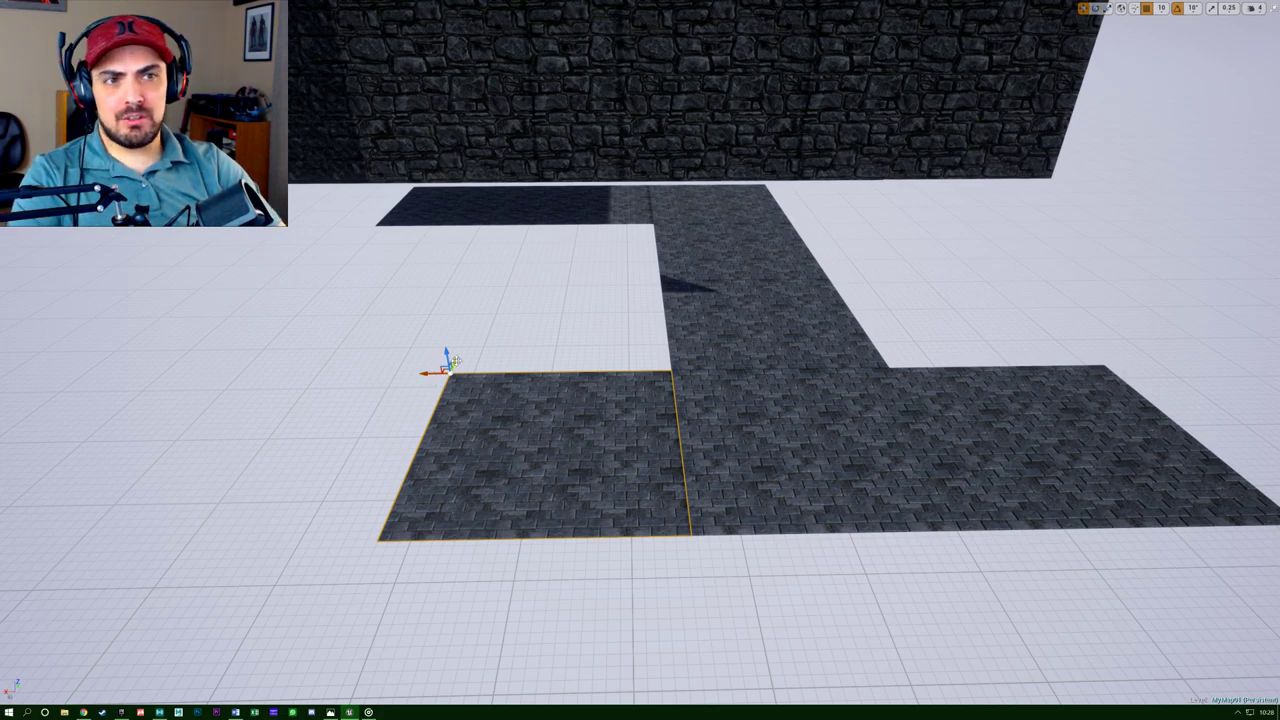
pyautogui.moveTo(422, 374); pyautogui.dragTo(192, 359)
pyautogui.moveTo(192, 362); pyautogui.dragTo(275, 388, button='right')
pyautogui.moveTo(12, 563); pyautogui.dragTo(7, 565, button='right')
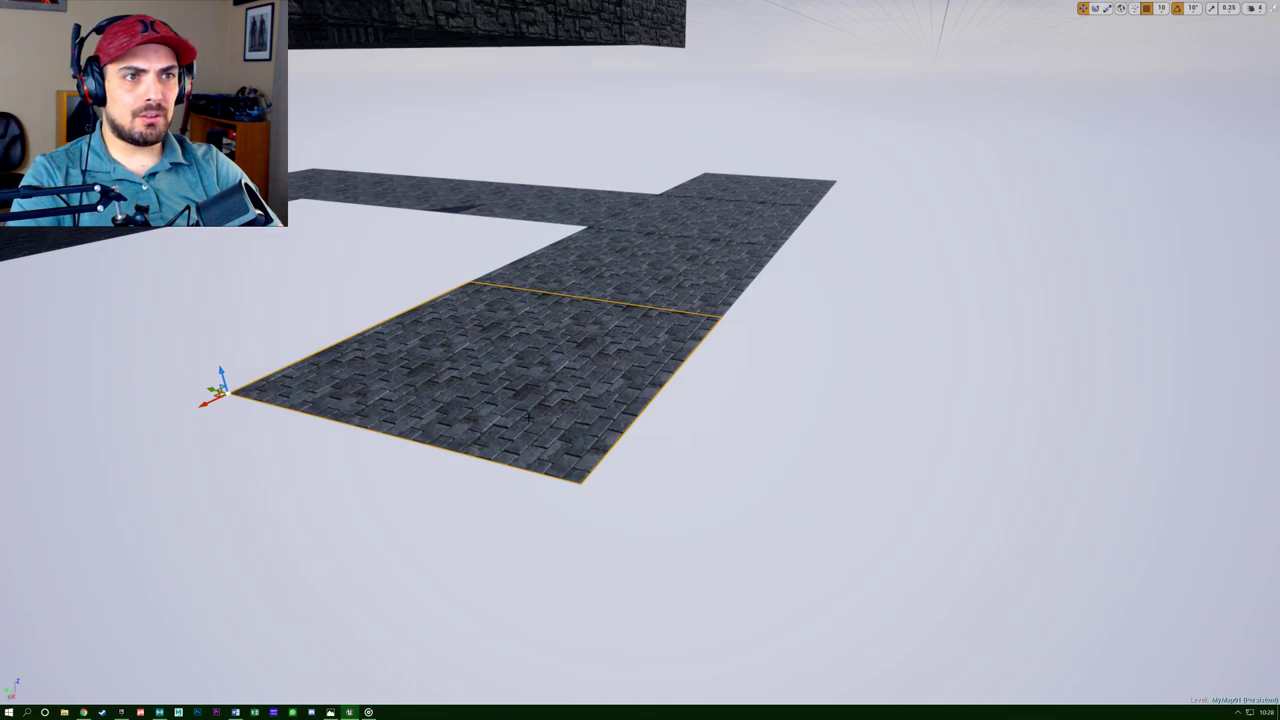
pyautogui.moveTo(529, 417); pyautogui.dragTo(600, 450, button='right')
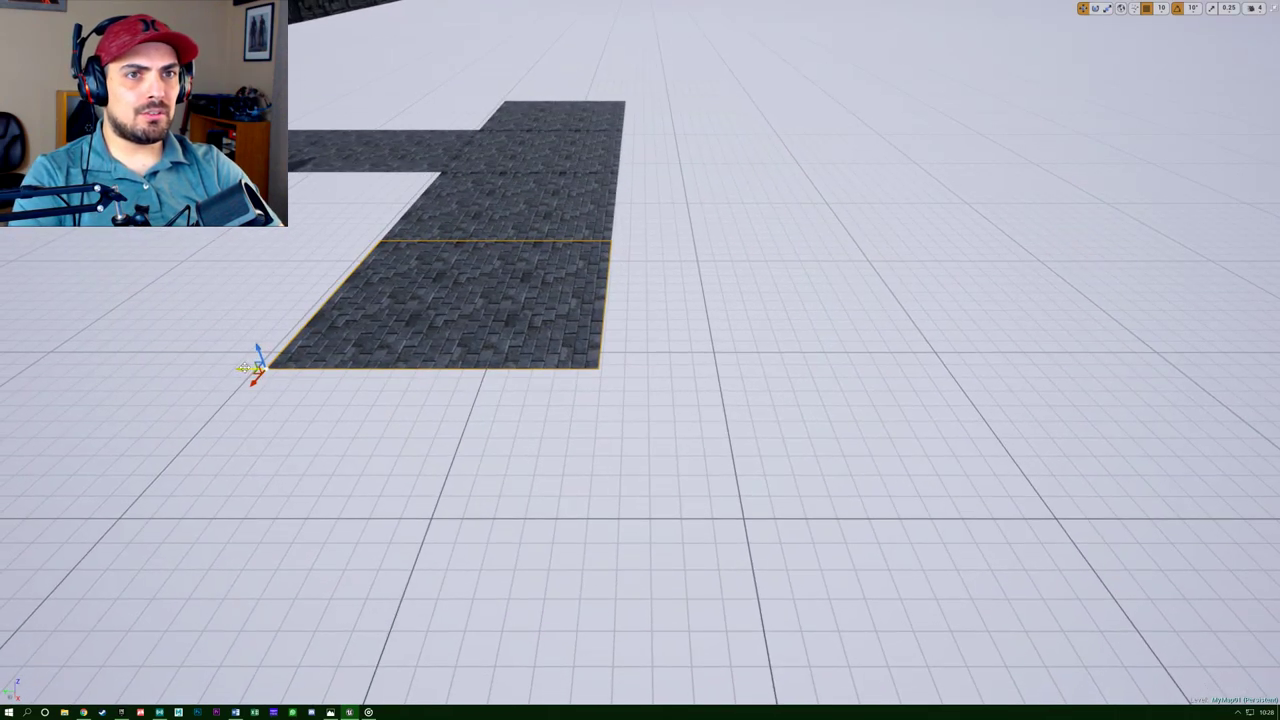
# Duplicate the arm's end floor section sideways, and copy the resulting pair to extend the new branch three sections past the corner.
pyautogui.keyDown('alt'); pyautogui.moveTo(244, 368); pyautogui.dragTo(596, 372); pyautogui.keyUp('alt')
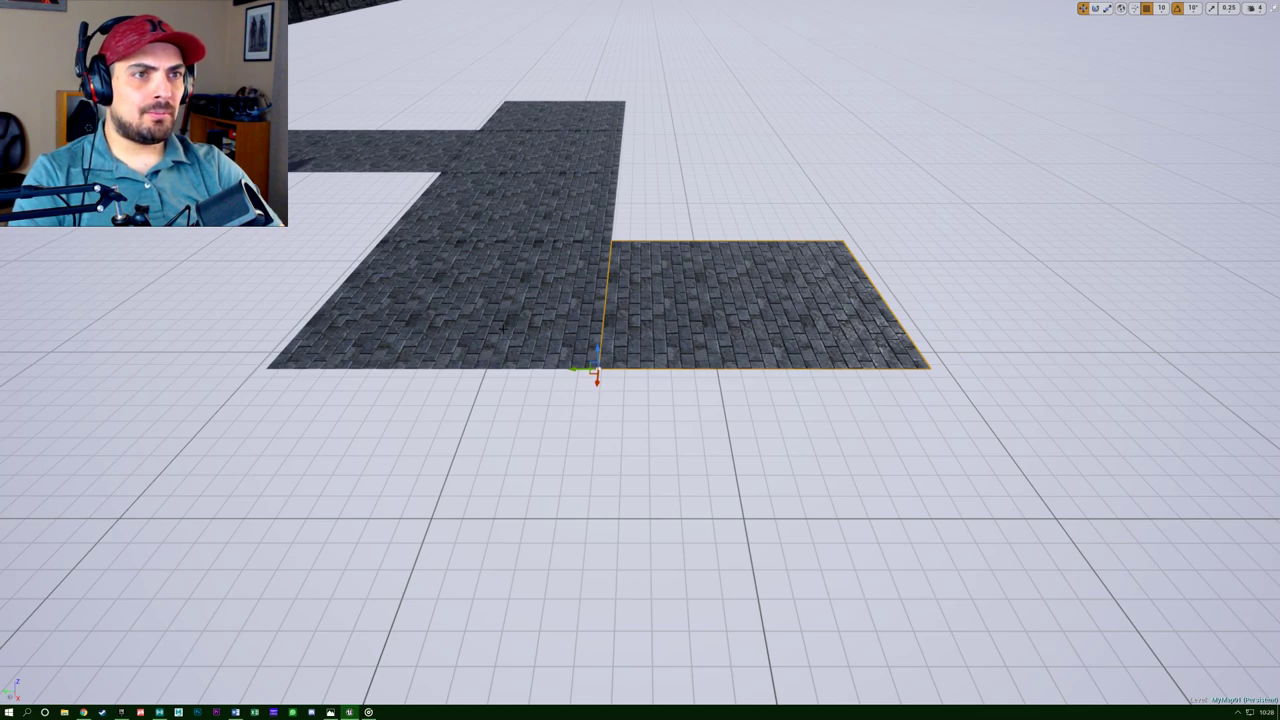
pyautogui.keyDown('ctrl'); pyautogui.click(503, 328); pyautogui.keyUp('ctrl')
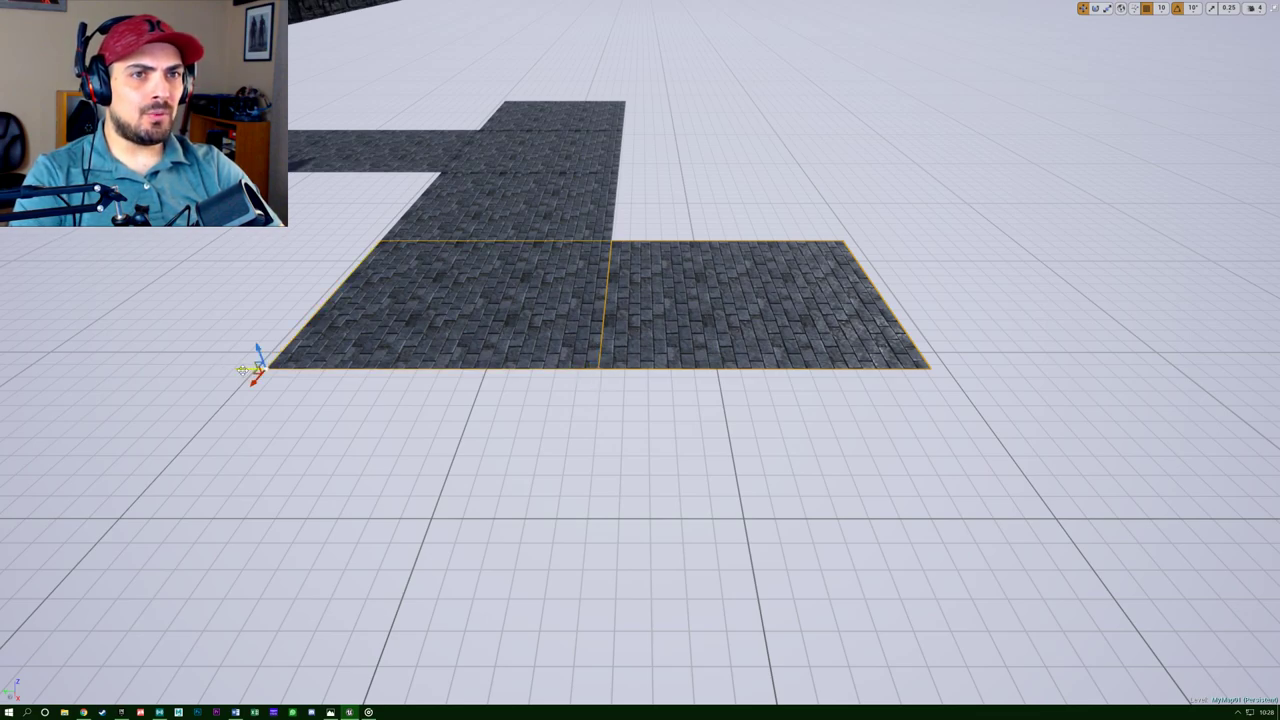
pyautogui.keyDown('alt'); pyautogui.moveTo(241, 369); pyautogui.dragTo(1235, 380); pyautogui.keyUp('alt')
# Select the three sections of the new branch past the corner and duplicate them together alongside as a second parallel row.
pyautogui.press('d')
pyautogui.moveTo(985, 346)
pyautogui.mouseDown(button='right')
pyautogui.moveTo(820, 372)
pyautogui.moveTo(900, 368)
pyautogui.moveTo(800, 360)
pyautogui.moveTo(992, 330)
pyautogui.mouseUp(button='right')
pyautogui.press('s')
pyautogui.press('d')
pyautogui.press('a')
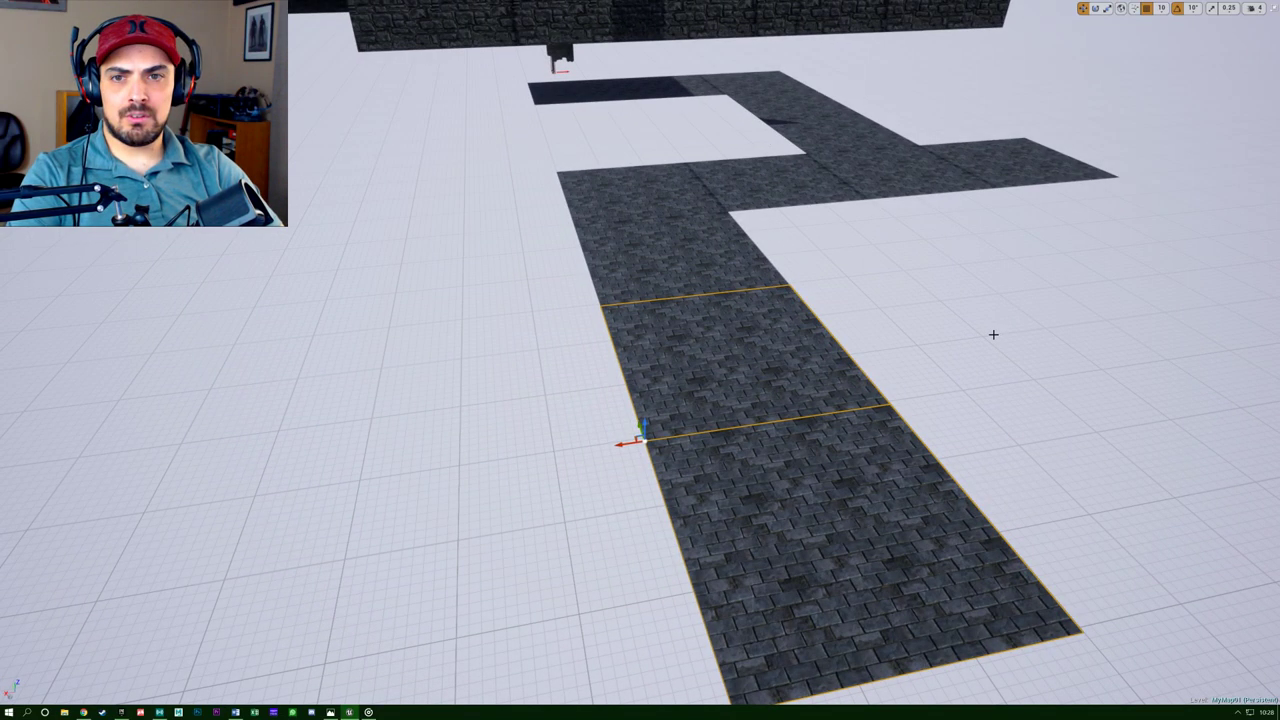
pyautogui.click(708, 258)
pyautogui.keyDown('ctrl'); pyautogui.click(775, 381); pyautogui.keyUp('ctrl')
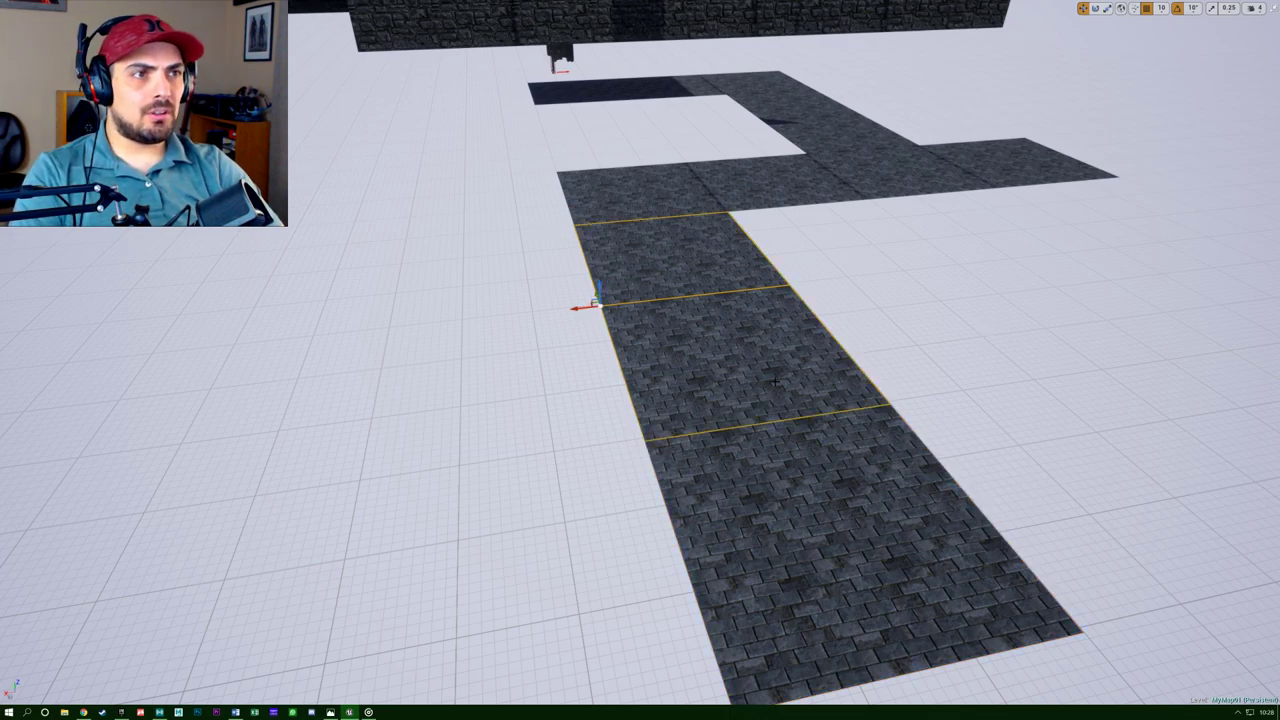
pyautogui.keyDown('ctrl'); pyautogui.click(880, 549); pyautogui.keyUp('ctrl')
pyautogui.keyDown('alt'); pyautogui.moveTo(632, 440); pyautogui.dragTo(880, 403); pyautogui.keyUp('alt')
# Select the two outermost sections of the second row and duplicate them outward to lengthen that row by two sections.
pyautogui.moveTo(776, 403); pyautogui.dragTo(780, 369, button='right')
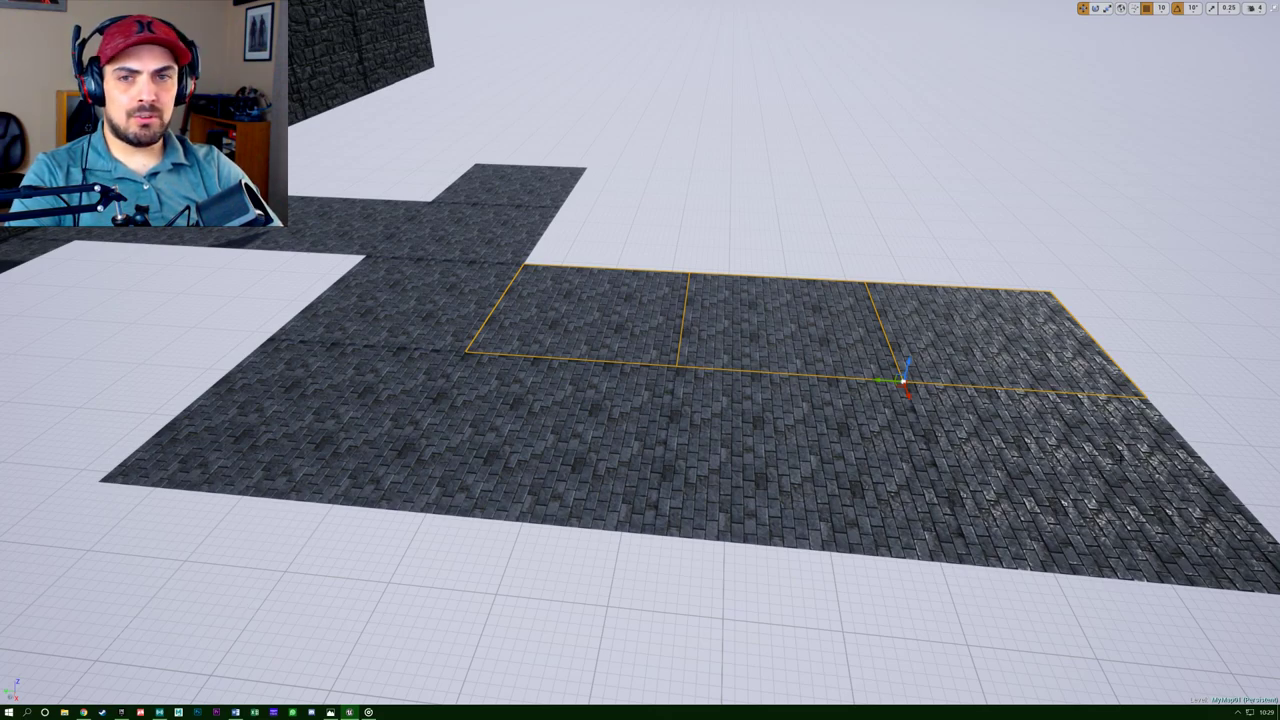
pyautogui.press('d')
pyautogui.moveTo(931, 366)
pyautogui.mouseDown(button='right')
pyautogui.moveTo(905, 366)
pyautogui.moveTo(931, 366)
pyautogui.mouseUp(button='right')
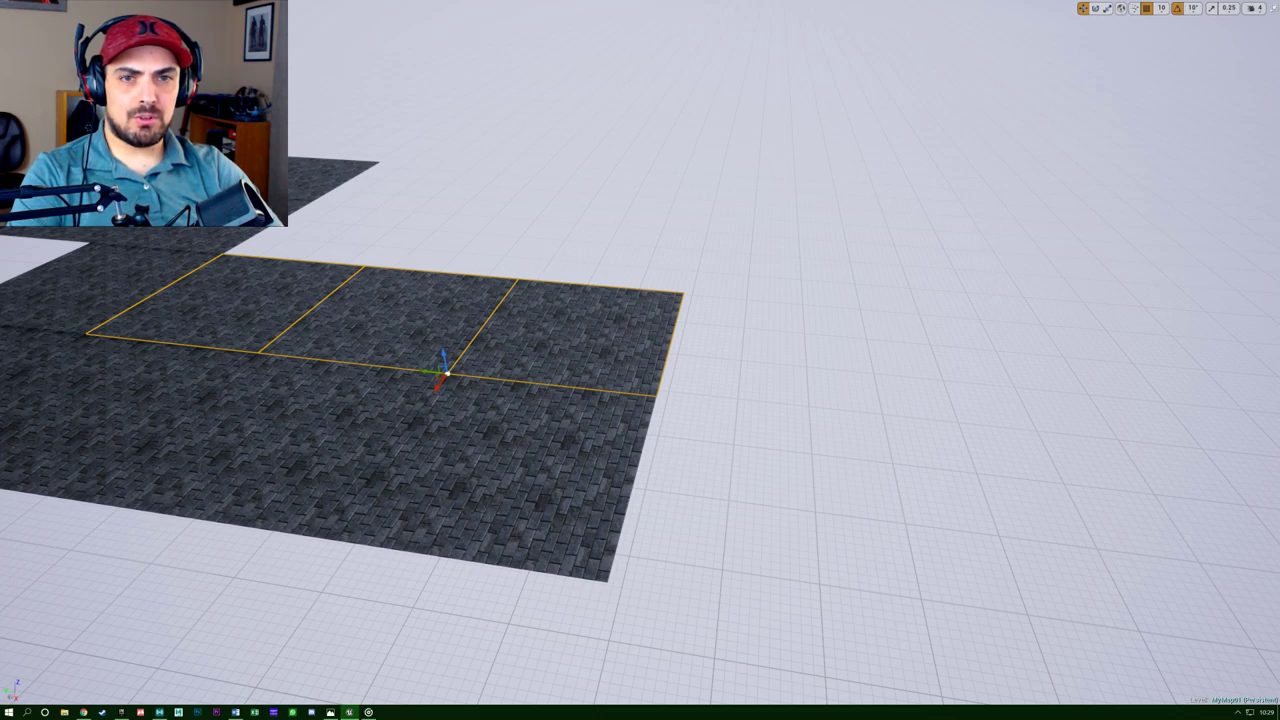
pyautogui.click(448, 316)
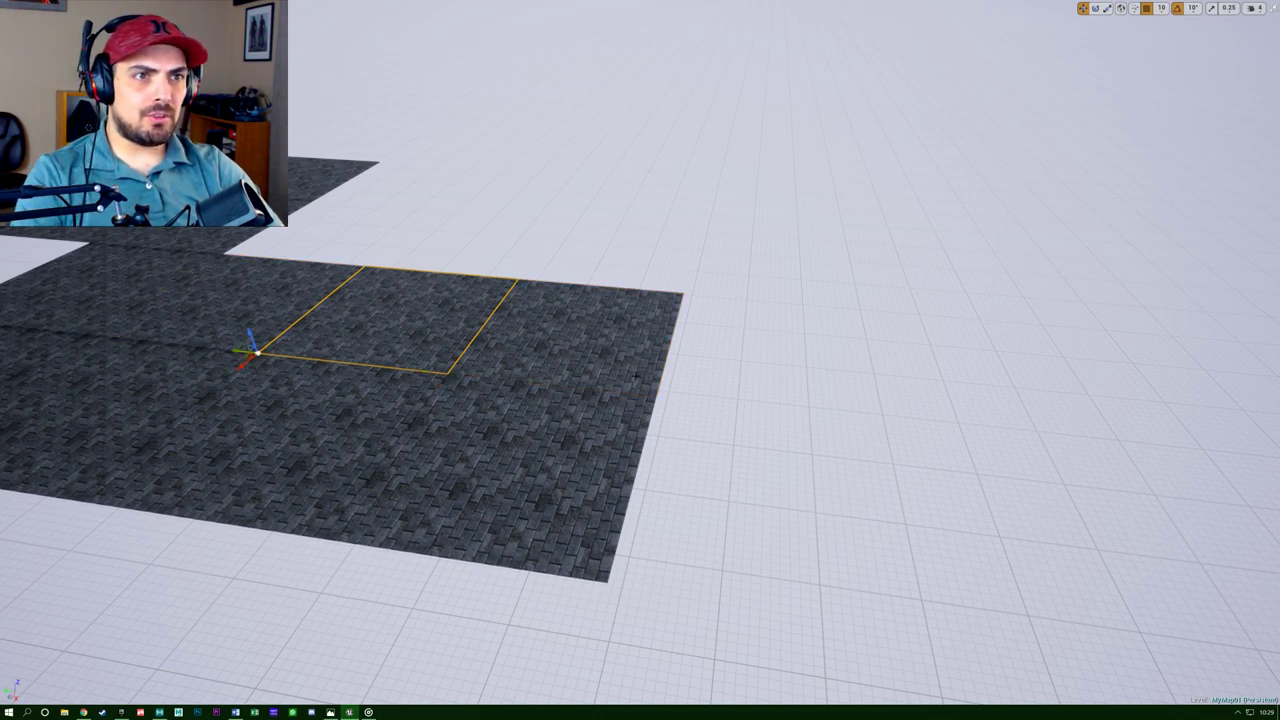
pyautogui.keyDown('ctrl'); pyautogui.click(586, 353); pyautogui.keyUp('ctrl')
pyautogui.keyDown('alt'); pyautogui.moveTo(432, 371); pyautogui.dragTo(887, 424); pyautogui.keyUp('alt')
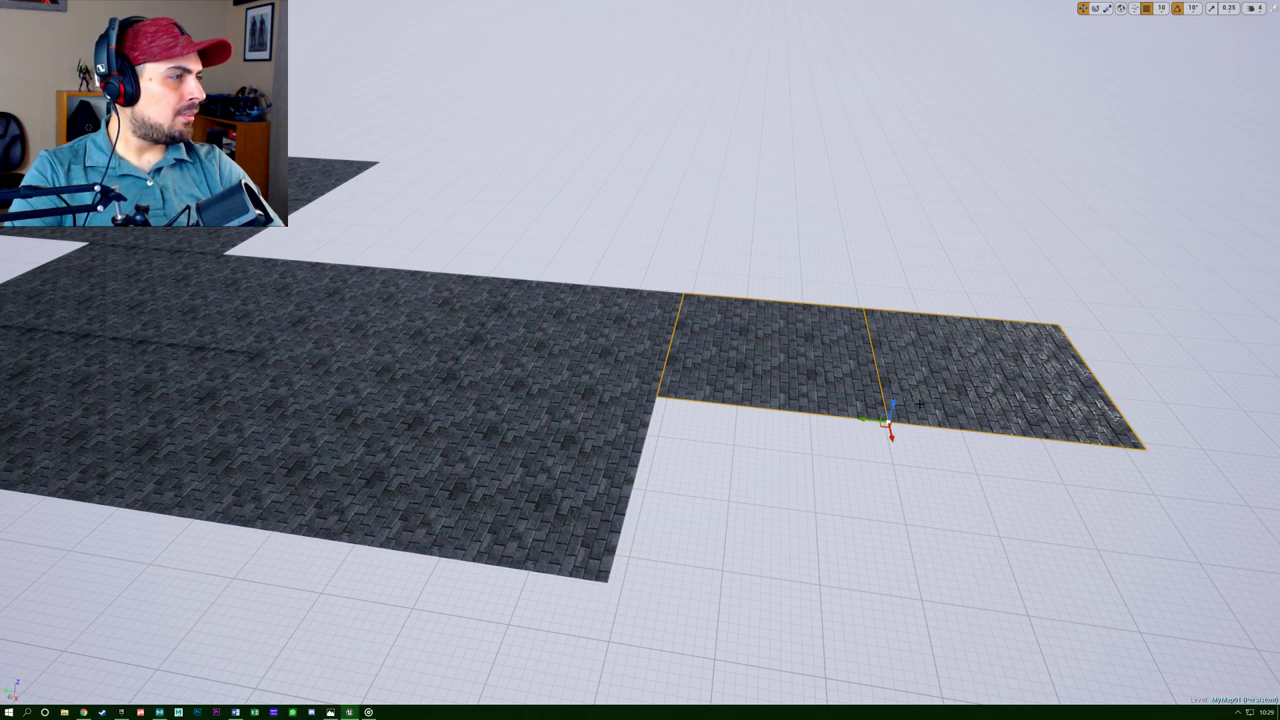
# Duplicate two sections of the shorter row past a one-section gap, so they sit beside and one section beyond the longer row's end.
pyautogui.moveTo(920, 404); pyautogui.dragTo(880, 342, button='right')
pyautogui.press('d')
pyautogui.press('w')
pyautogui.press('s')
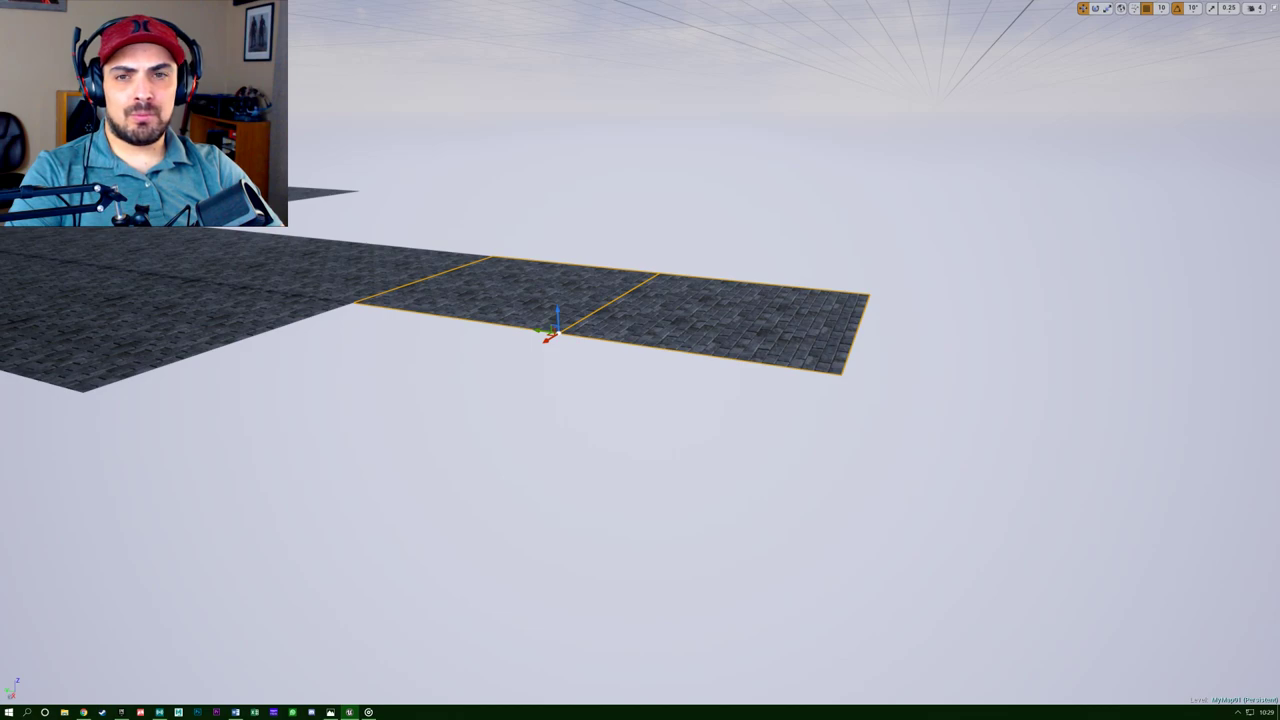
pyautogui.click(770, 325)
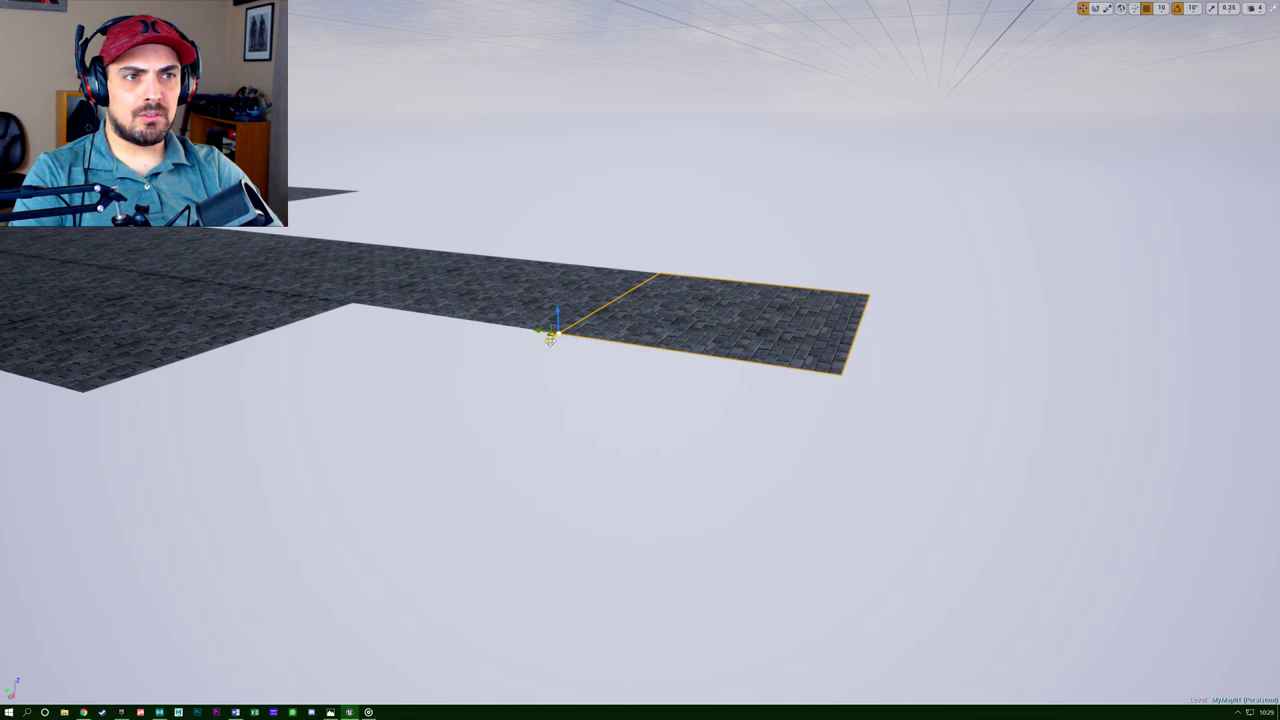
pyautogui.moveTo(551, 338); pyautogui.dragTo(505, 370, button='right')
pyautogui.press('s')
pyautogui.press('a')
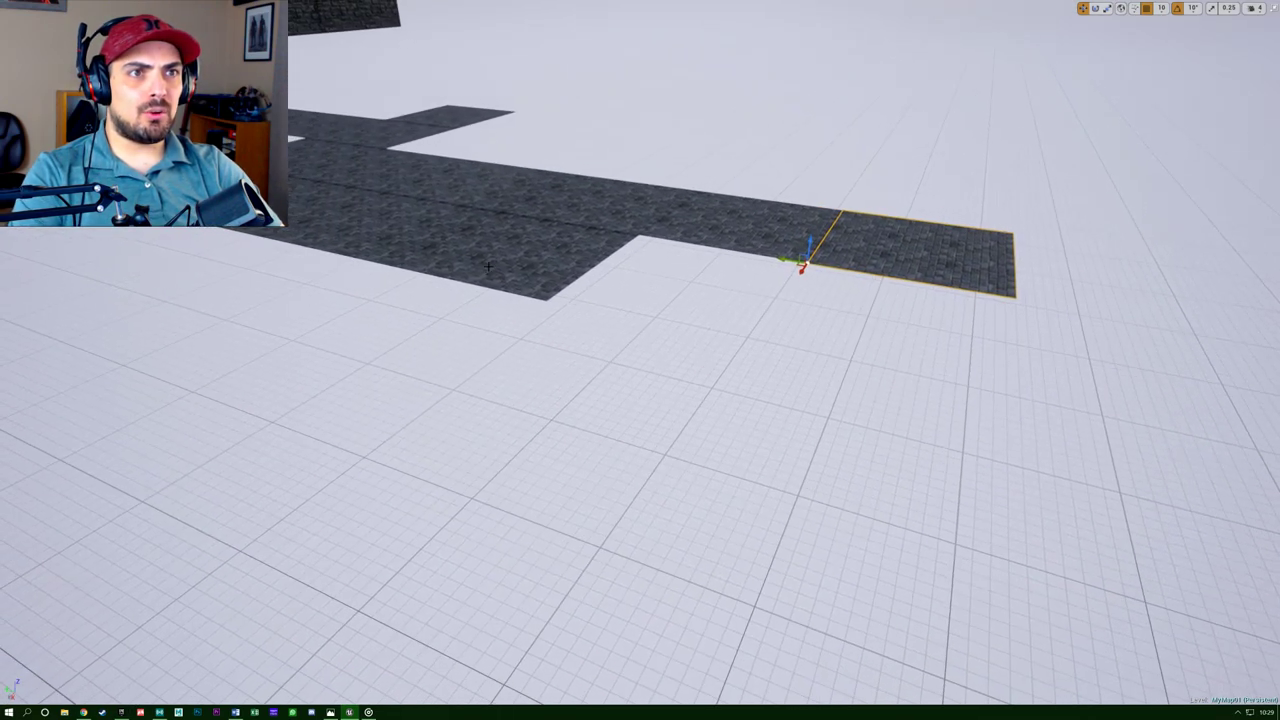
pyautogui.click(458, 256)
pyautogui.keyDown('ctrl'); pyautogui.click(390, 253); pyautogui.keyUp('ctrl')
pyautogui.keyDown('alt'); pyautogui.moveTo(250, 235); pyautogui.dragTo(990, 400); pyautogui.keyUp('alt')
# Duplicate the outermost section sideways across the corridor's end, and copy the resulting pair twice to extend the cross row by four sections.
pyautogui.press('d')
pyautogui.moveTo(991, 400); pyautogui.dragTo(715, 400, button='right')
pyautogui.press('d')
pyautogui.press('s')
pyautogui.press('a')
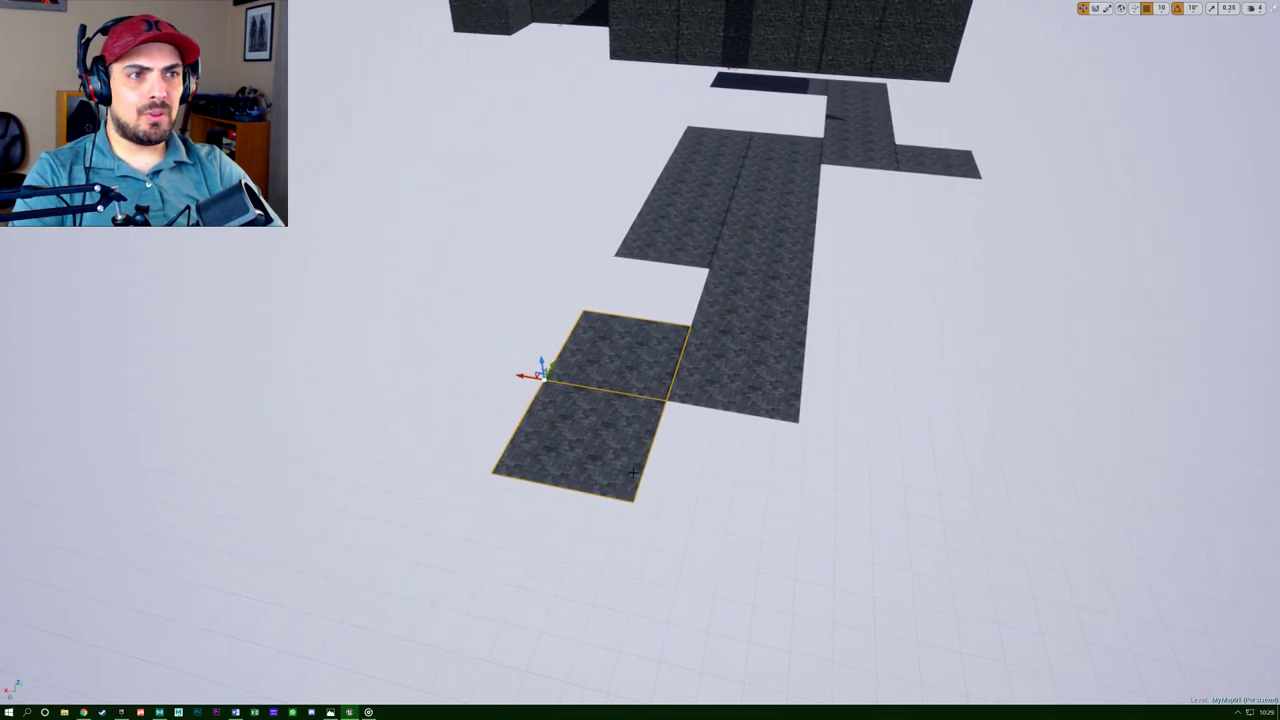
pyautogui.click(600, 446)
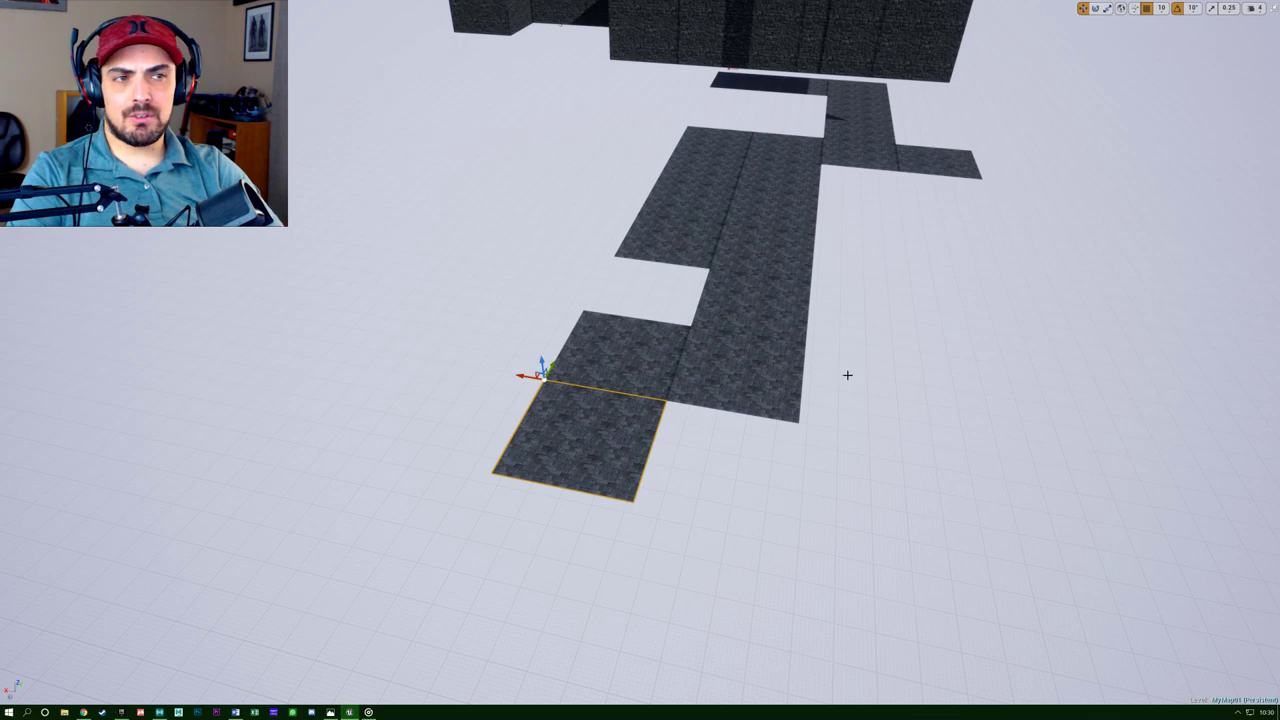
pyautogui.moveTo(632, 441); pyautogui.dragTo(606, 426, button='right')
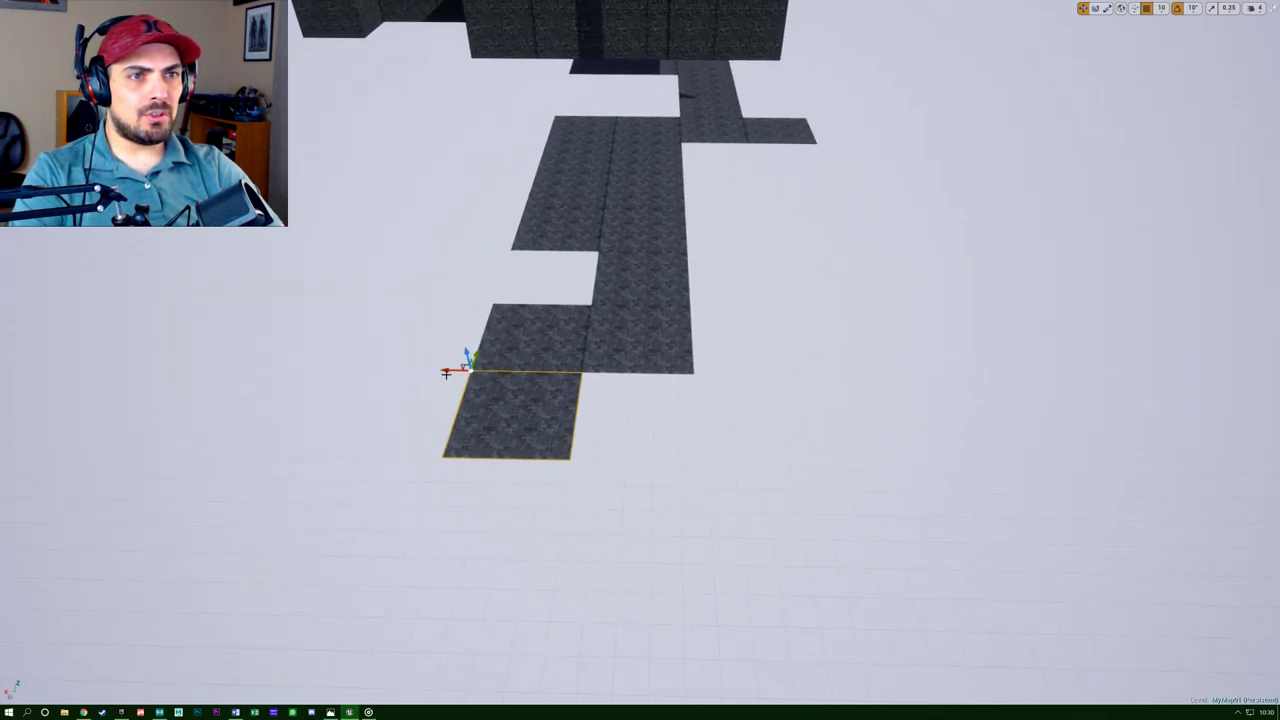
pyautogui.keyDown('alt'); pyautogui.moveTo(446, 373); pyautogui.dragTo(573, 373); pyautogui.keyUp('alt')
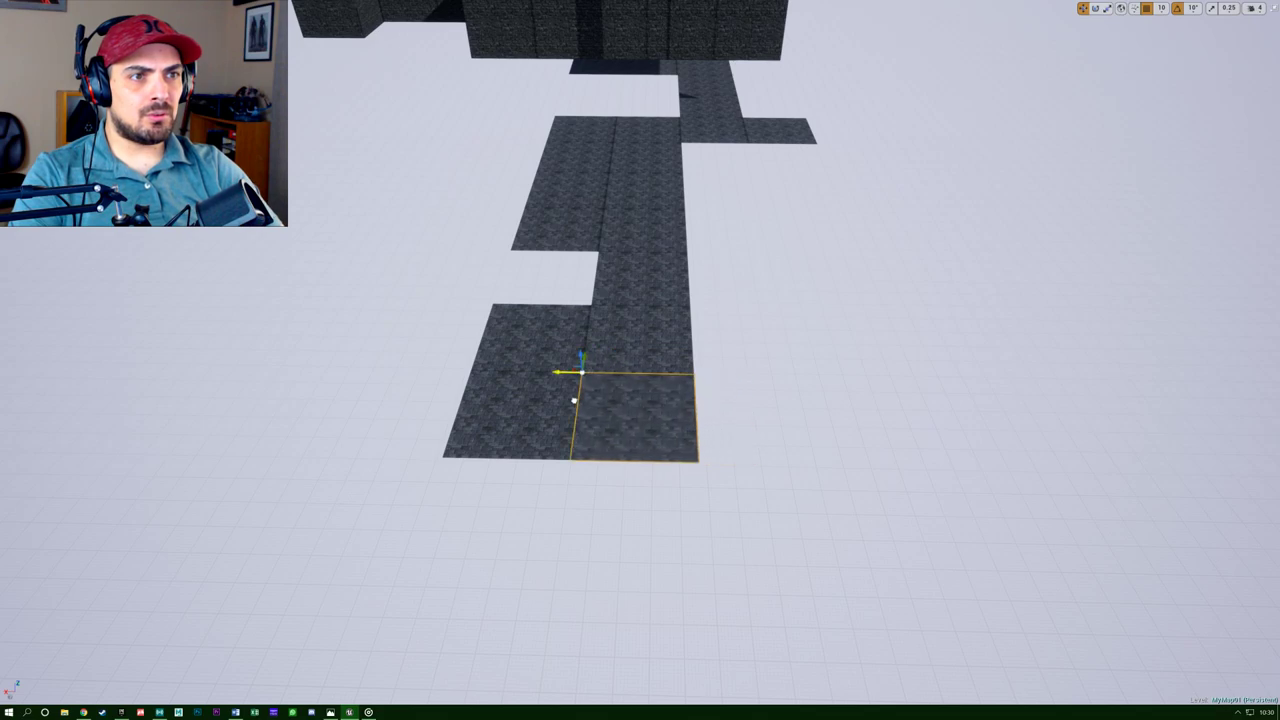
pyautogui.keyDown('ctrl'); pyautogui.click(511, 416); pyautogui.keyUp('ctrl')
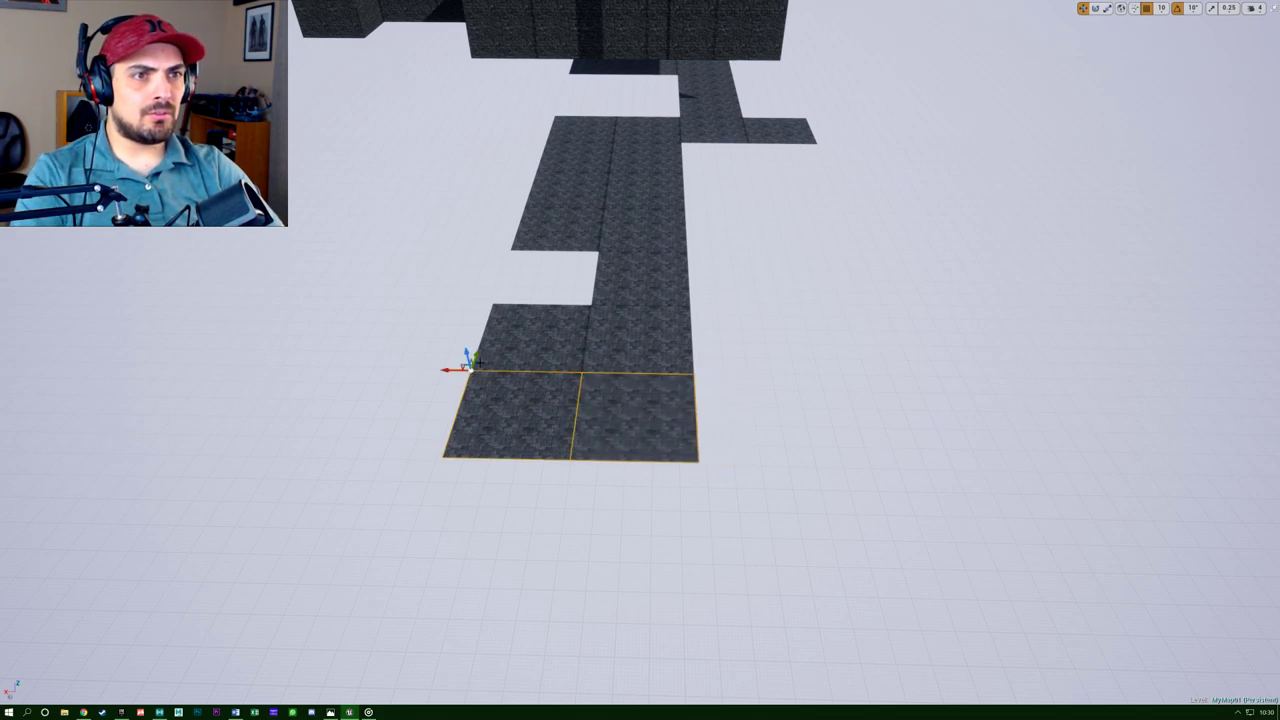
pyautogui.keyDown('alt'); pyautogui.moveTo(448, 369); pyautogui.dragTo(1000, 392); pyautogui.keyUp('alt')
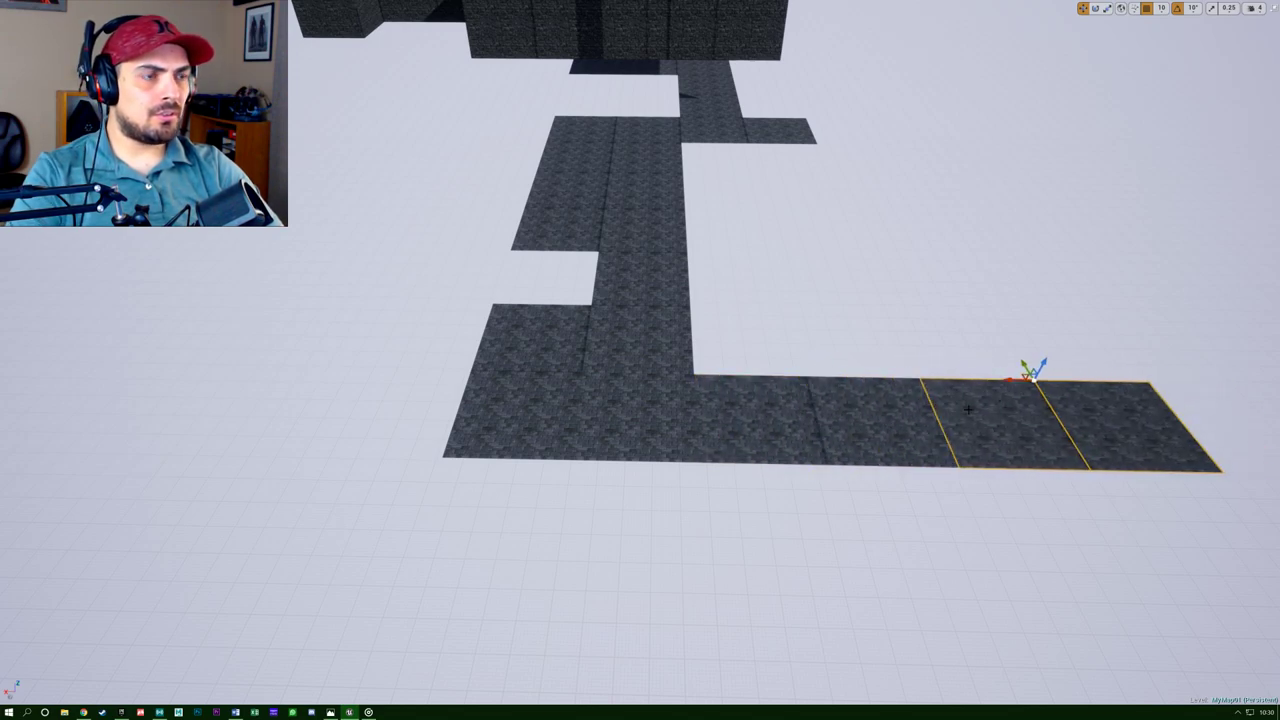
# Select the four cross-row sections beyond the corridor and duplicate them together as an adjoining row on the inner side.
pyautogui.moveTo(968, 409); pyautogui.dragTo(1034, 409, button='right')
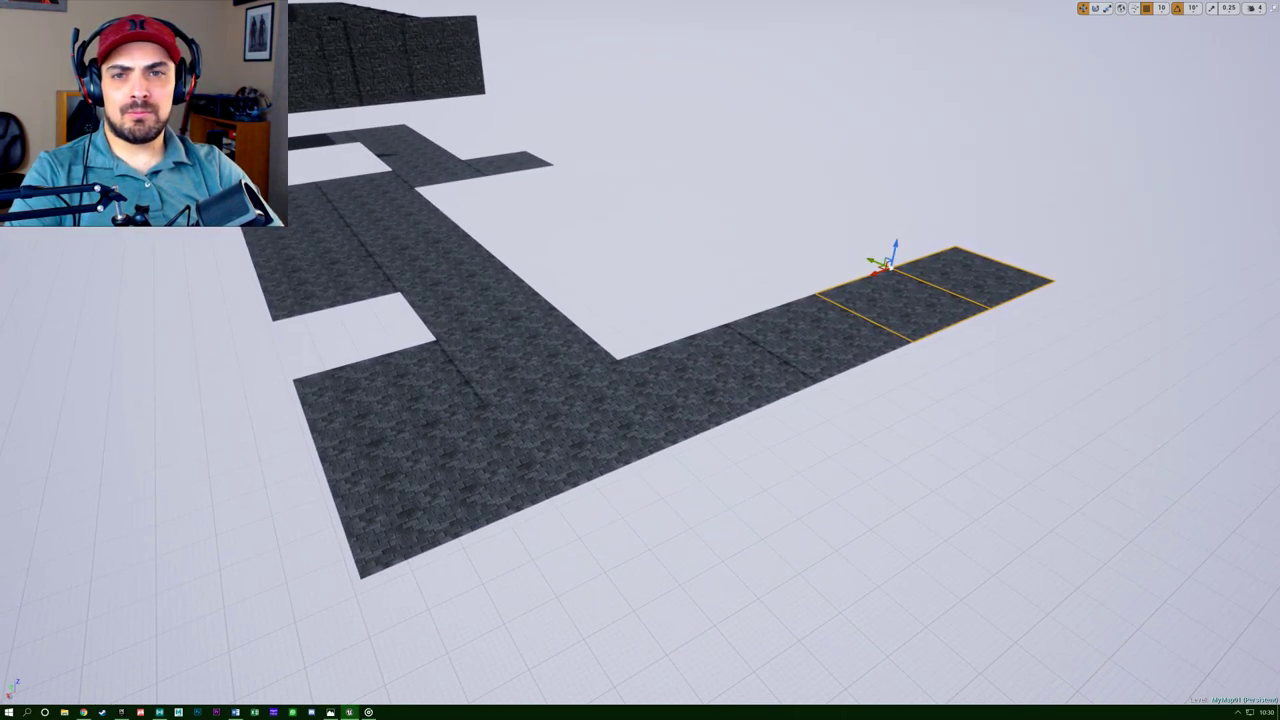
pyautogui.keyDown('ctrl'); pyautogui.click(830, 340); pyautogui.keyUp('ctrl')
pyautogui.keyDown('ctrl'); pyautogui.click(695, 366); pyautogui.keyUp('ctrl')
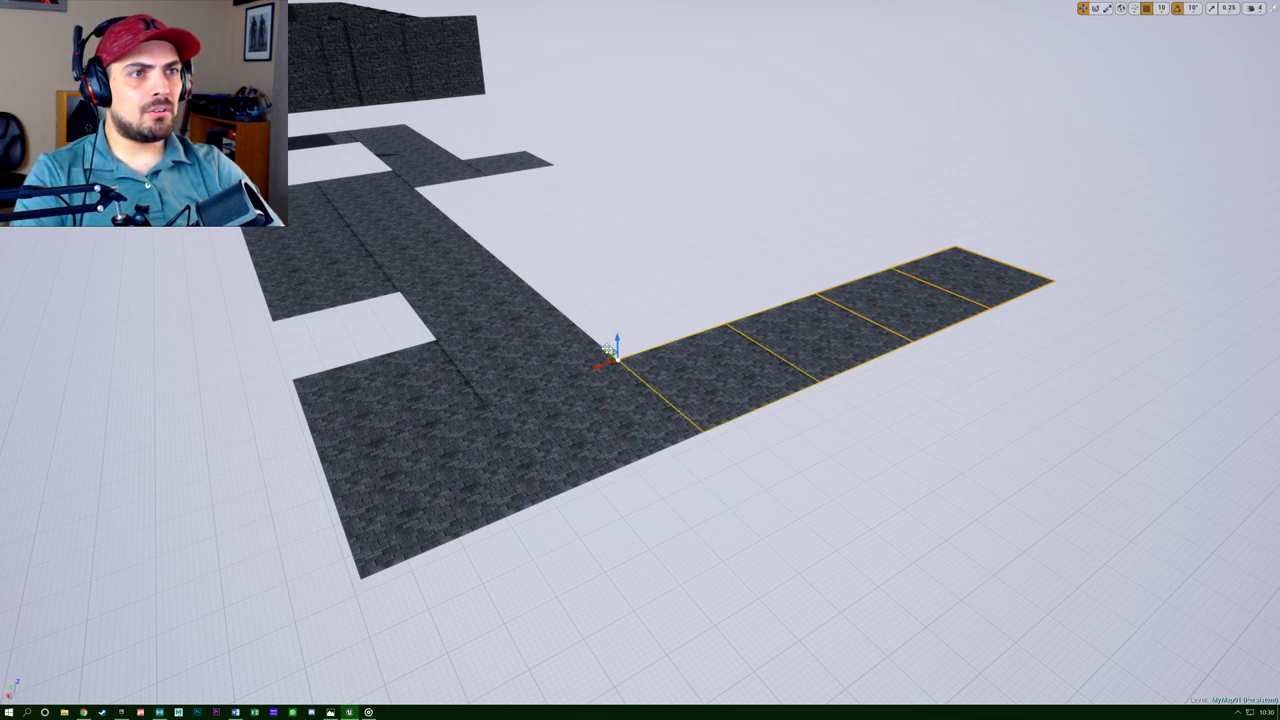
pyautogui.keyDown('alt'); pyautogui.moveTo(606, 347); pyautogui.dragTo(540, 299); pyautogui.keyUp('alt')
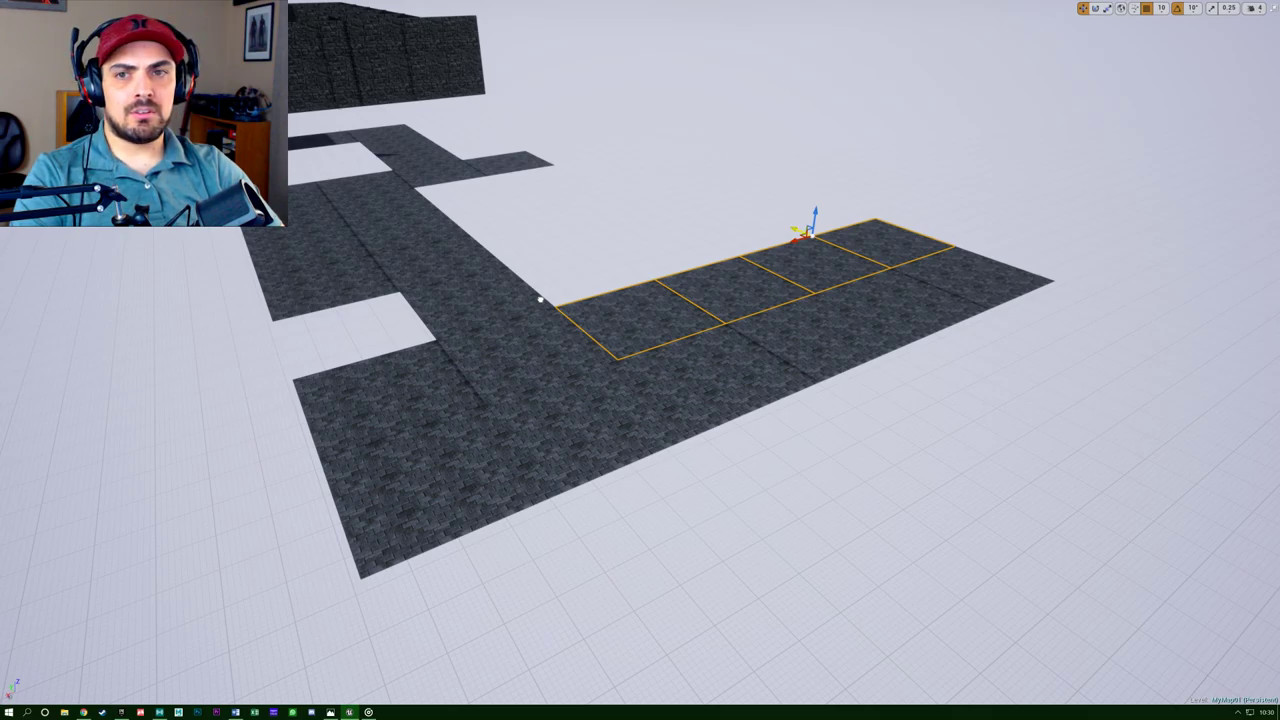
# Duplicate the four-section row edge to edge four more times along the corridor to fill the inner area with floor.
pyautogui.moveTo(540, 299)
pyautogui.mouseDown(button='right')
pyautogui.moveTo(620, 308)
pyautogui.moveTo(540, 299)
pyautogui.mouseUp(button='right')
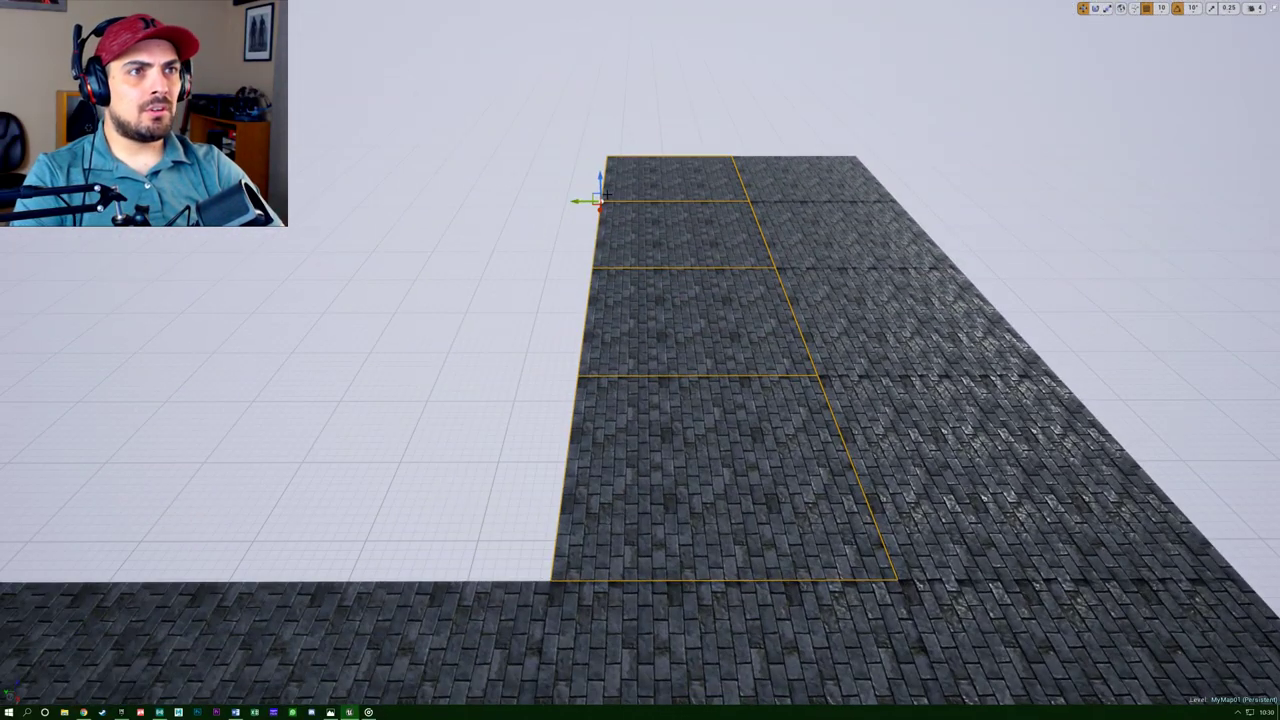
pyautogui.moveTo(577, 202); pyautogui.dragTo(306, 202)
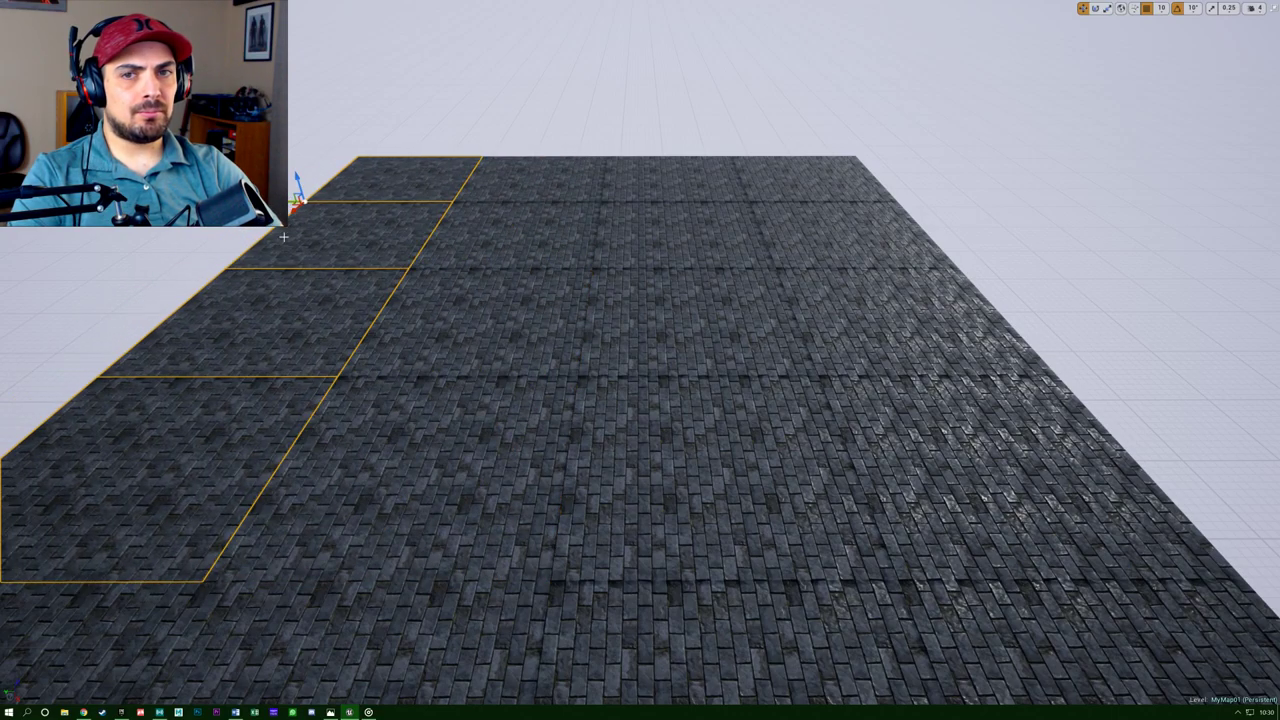
pyautogui.moveTo(306, 202); pyautogui.dragTo(313, 222, button='right')
pyautogui.press('a')
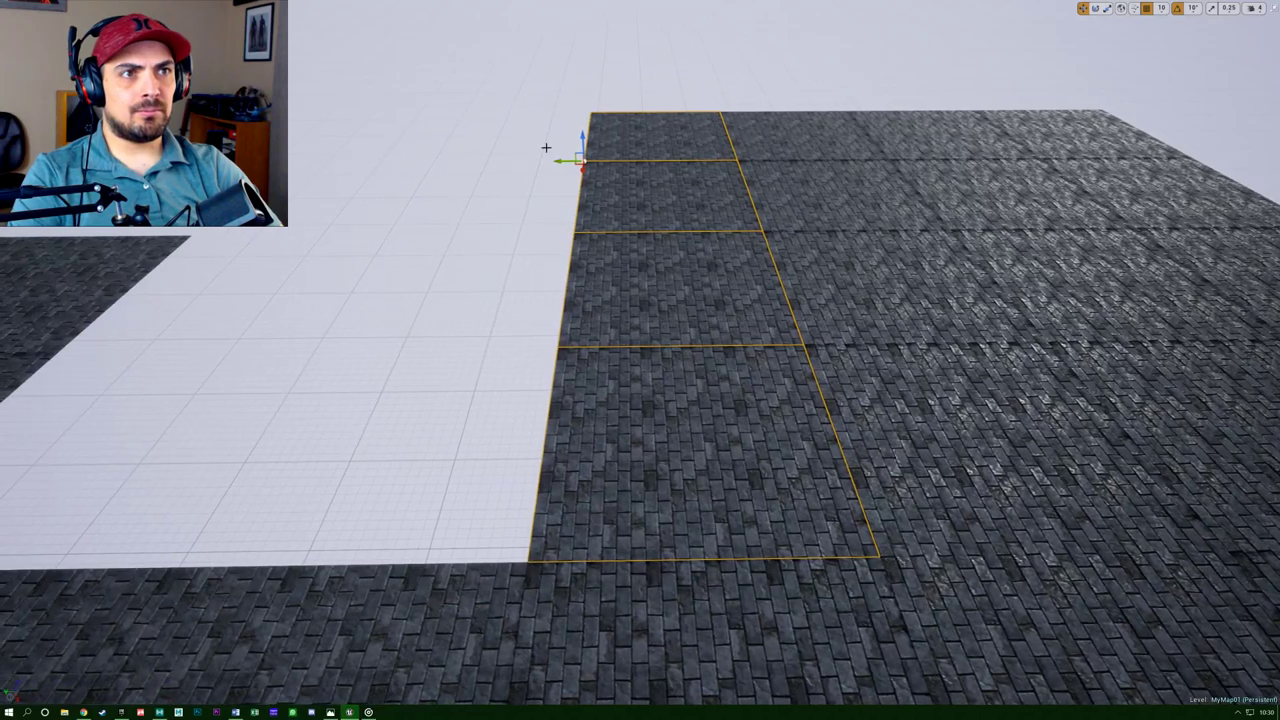
pyautogui.keyDown('alt'); pyautogui.moveTo(564, 164); pyautogui.dragTo(275, 160); pyautogui.keyUp('alt')
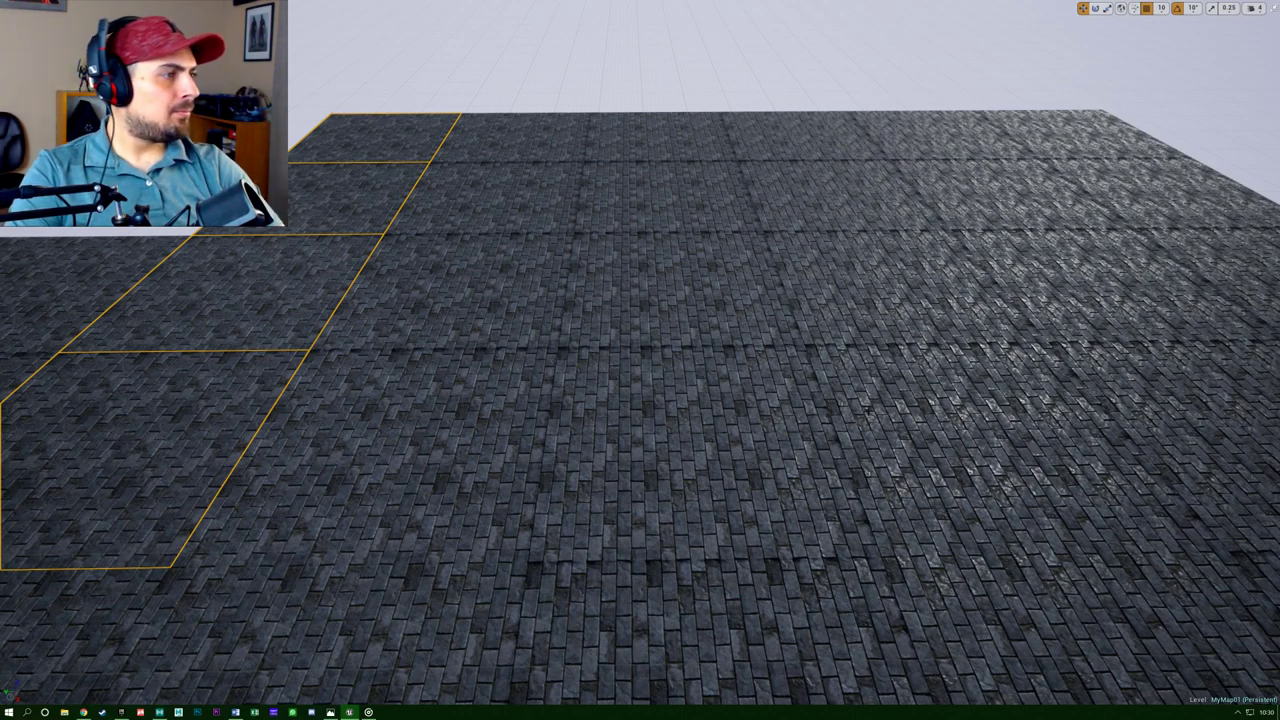
# Try duplicating the three sections at the floor's outer corner outward, and delete the copies.
pyautogui.moveTo(430, 238); pyautogui.dragTo(460, 335, button='right')
pyautogui.moveTo(625, 370); pyautogui.dragTo(620, 371, button='right')
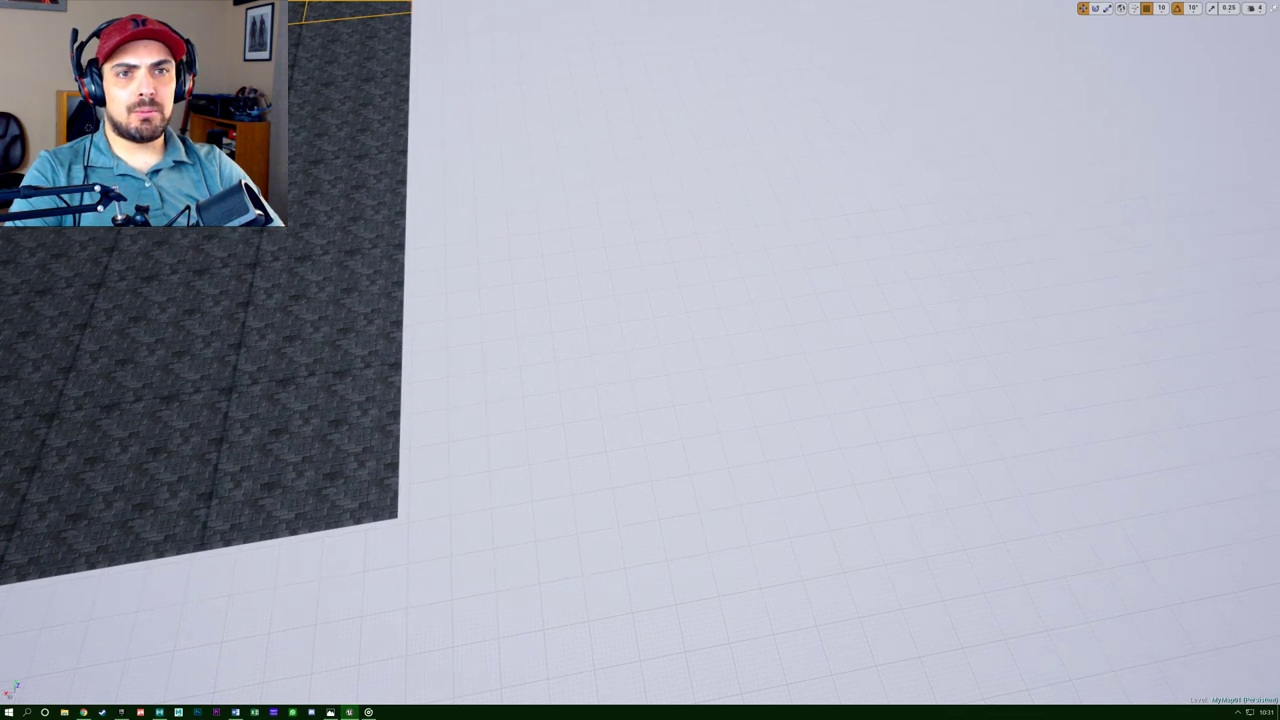
pyautogui.click(365, 321)
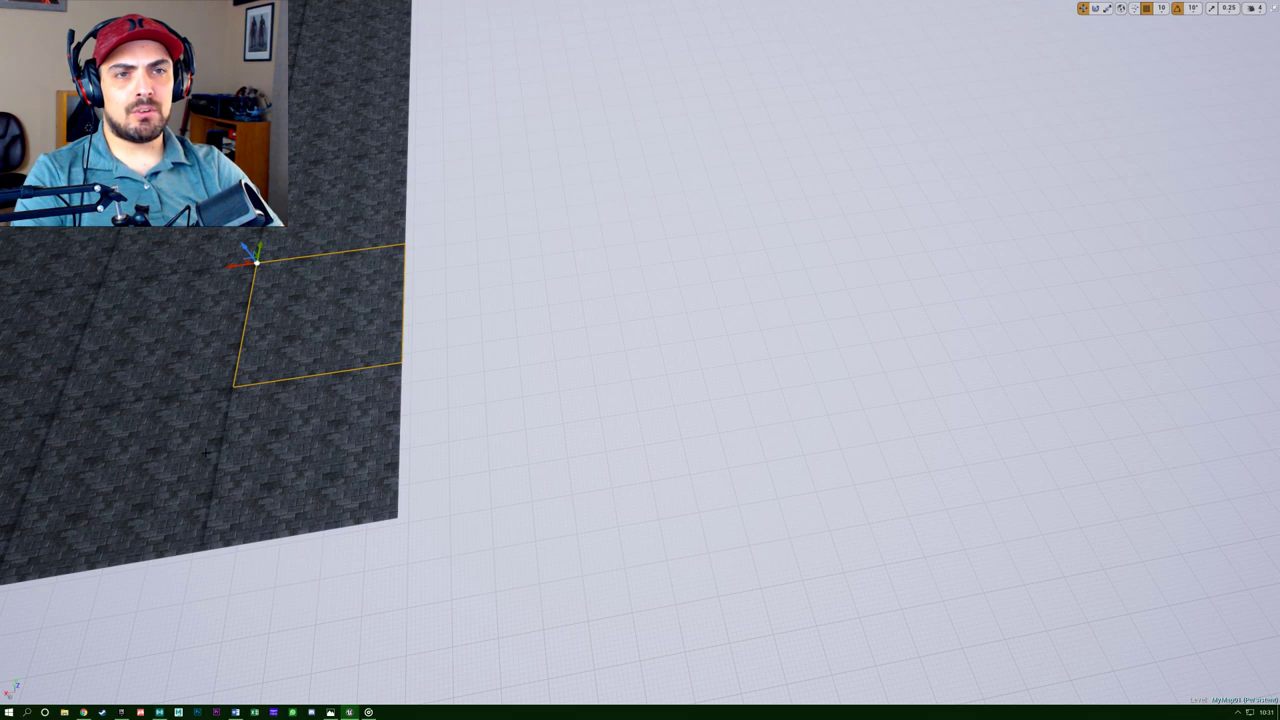
pyautogui.moveTo(149, 447); pyautogui.dragTo(80, 420, button='right')
pyautogui.click(240, 366)
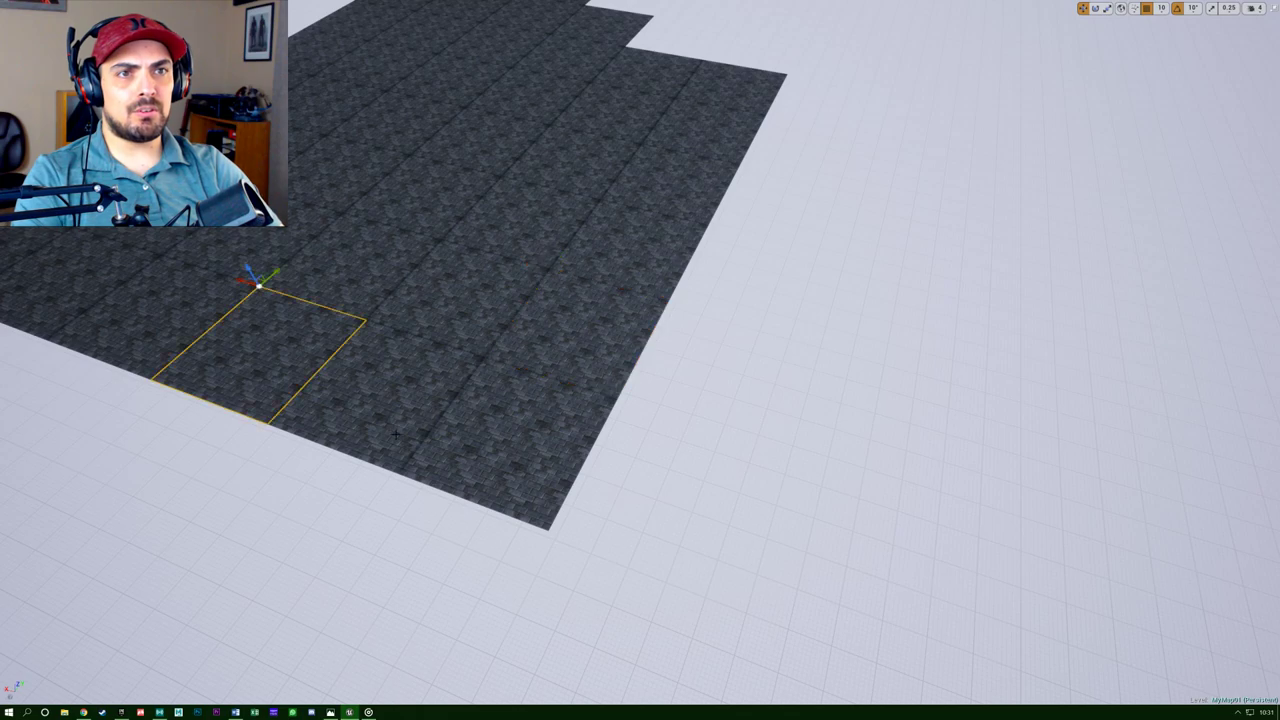
pyautogui.keyDown('ctrl'); pyautogui.click(379, 412); pyautogui.keyUp('ctrl')
pyautogui.keyDown('ctrl'); pyautogui.click(515, 457); pyautogui.keyUp('ctrl')
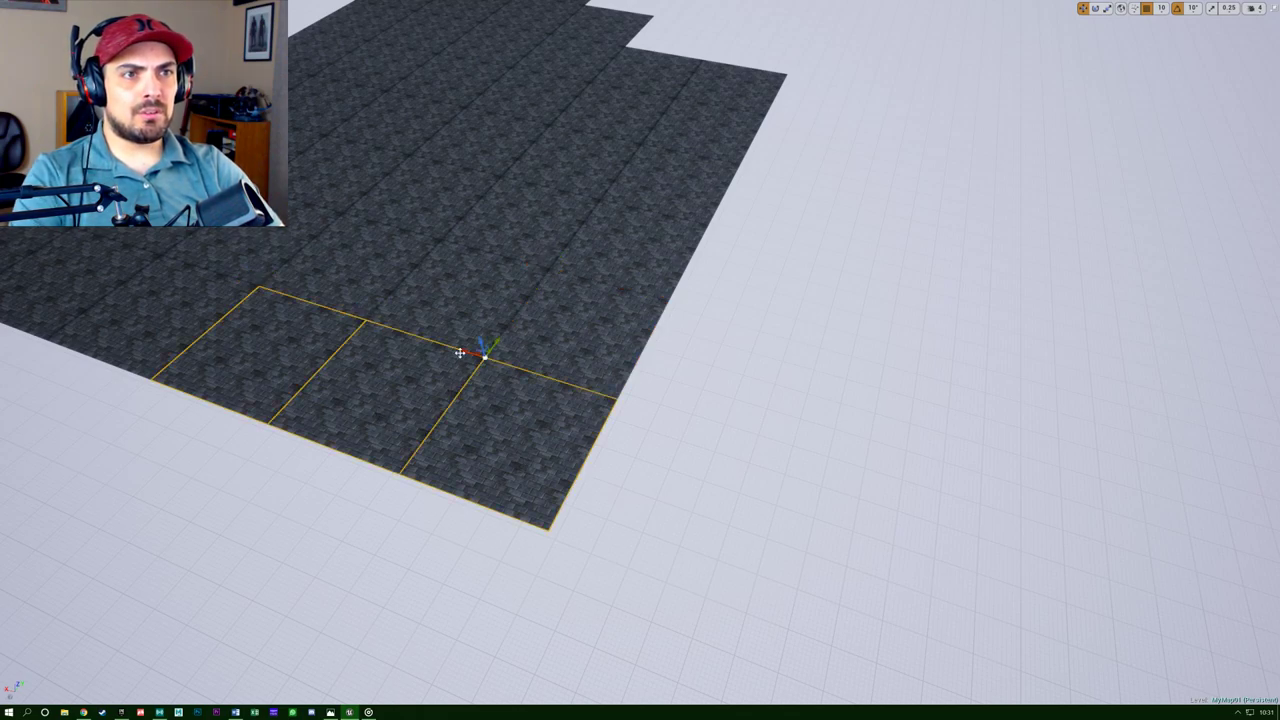
pyautogui.keyDown('alt'); pyautogui.moveTo(460, 352); pyautogui.dragTo(616, 450); pyautogui.keyUp('alt')
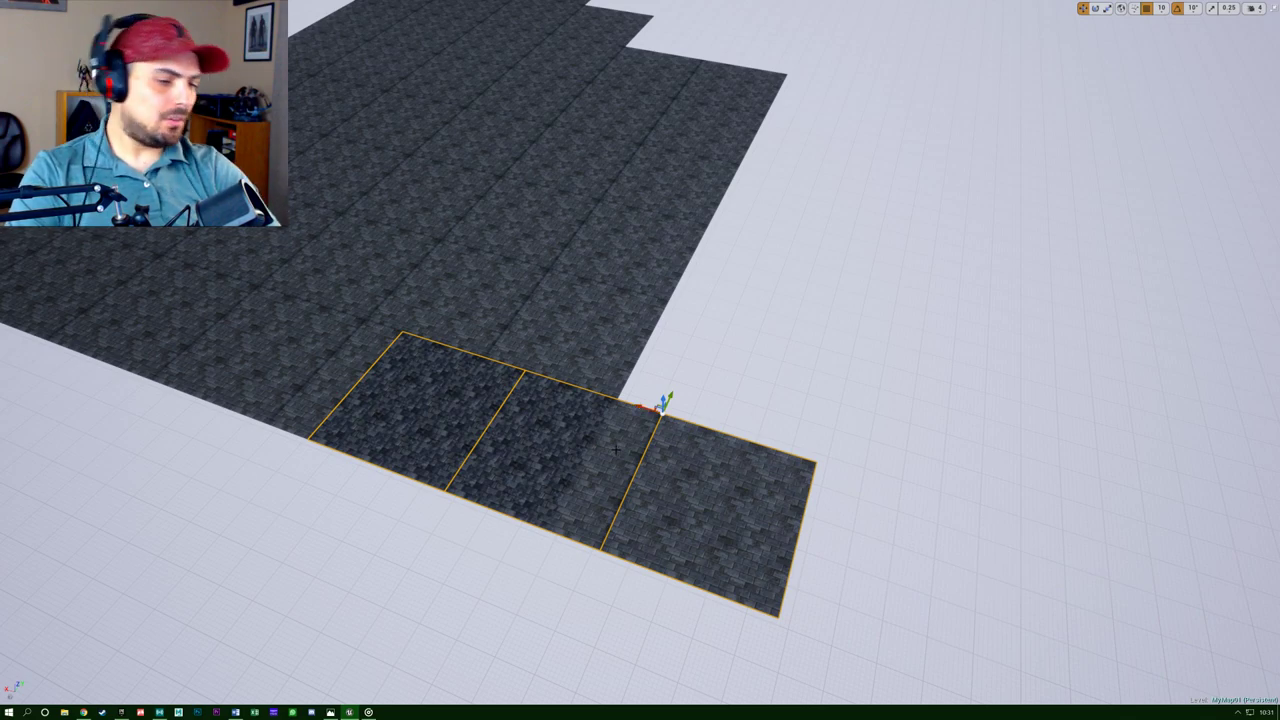
pyautogui.press('Delete')
# Select the five outer-edge sections next to the corner section and duplicate them outward as a new adjoining row.
pyautogui.click(573, 336)
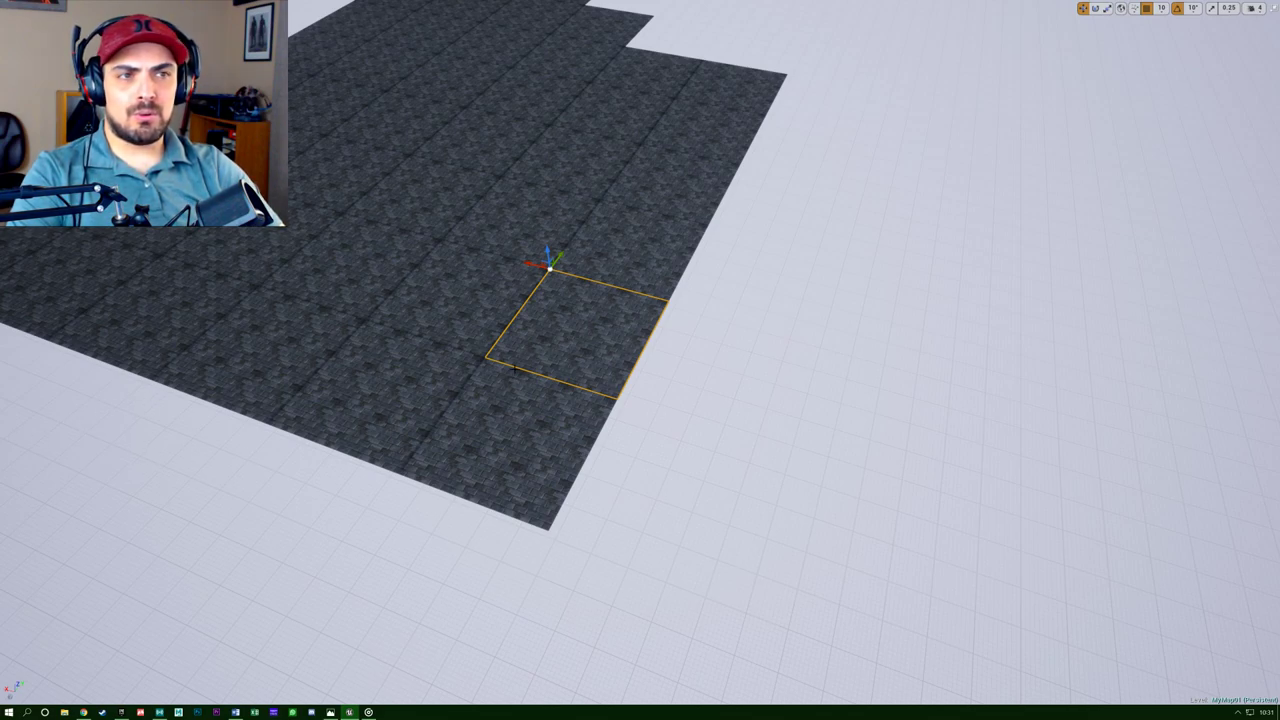
pyautogui.keyDown('ctrl'); pyautogui.click(614, 246); pyautogui.keyUp('ctrl')
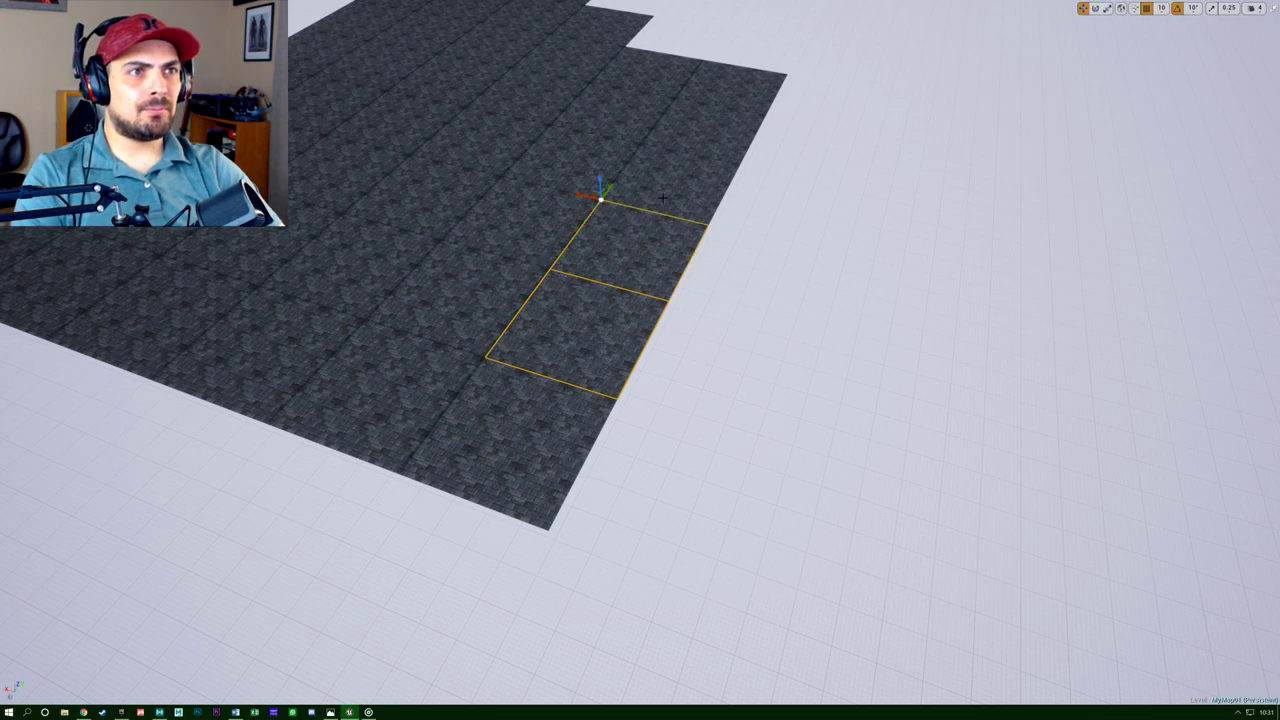
pyautogui.keyDown('ctrl'); pyautogui.click(663, 198); pyautogui.keyUp('ctrl')
pyautogui.keyDown('ctrl'); pyautogui.click(700, 152); pyautogui.keyUp('ctrl')
pyautogui.keyDown('ctrl'); pyautogui.click(737, 96); pyautogui.keyUp('ctrl')
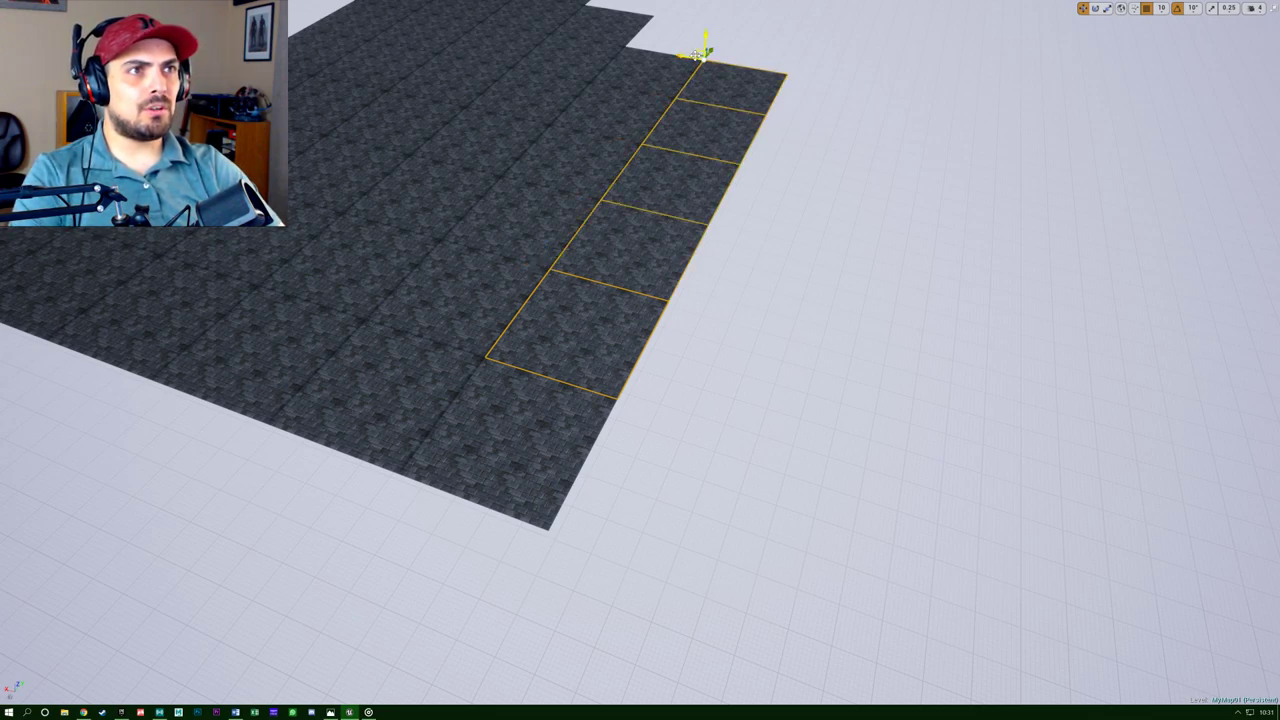
pyautogui.keyDown('alt'); pyautogui.moveTo(683, 55); pyautogui.dragTo(770, 60); pyautogui.keyUp('alt')
pyautogui.keyDown('alt'); pyautogui.moveTo(740, 124); pyautogui.dragTo(736, 124); pyautogui.keyUp('alt')
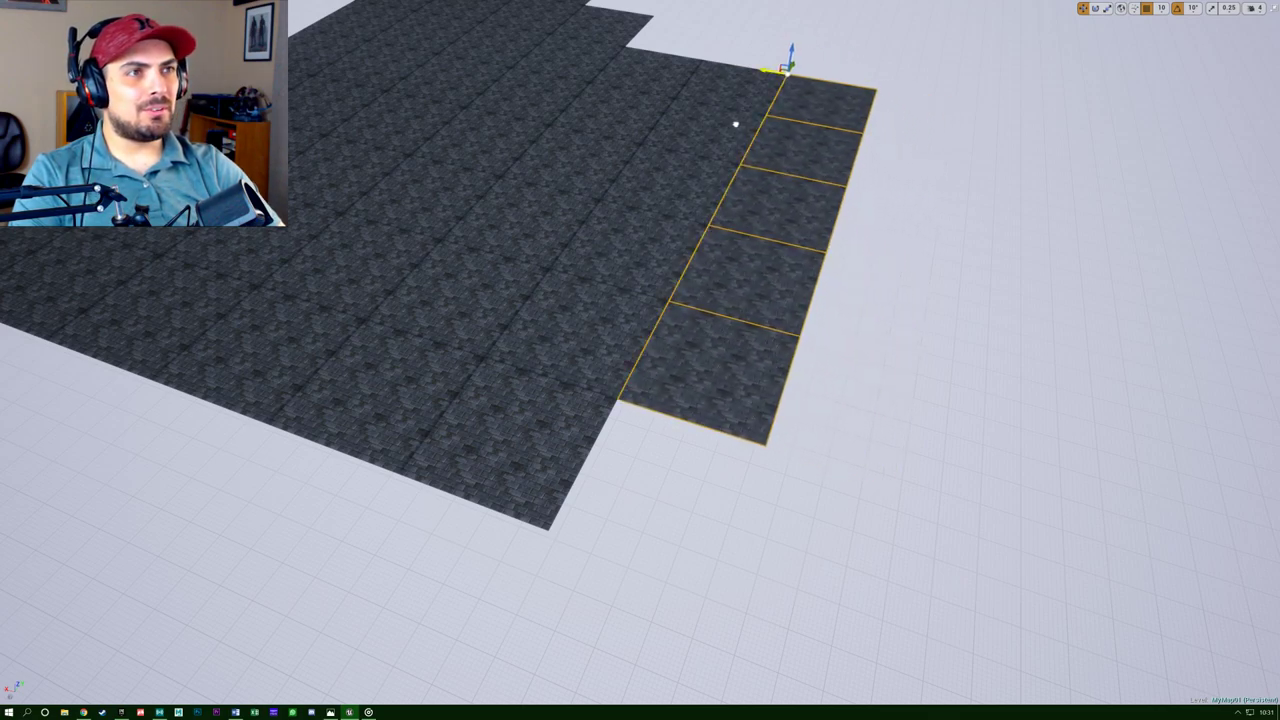
# Switch to the browser, play the first track of the Monstercat playlist, and return to the level editor.
pyautogui.click(83, 712)
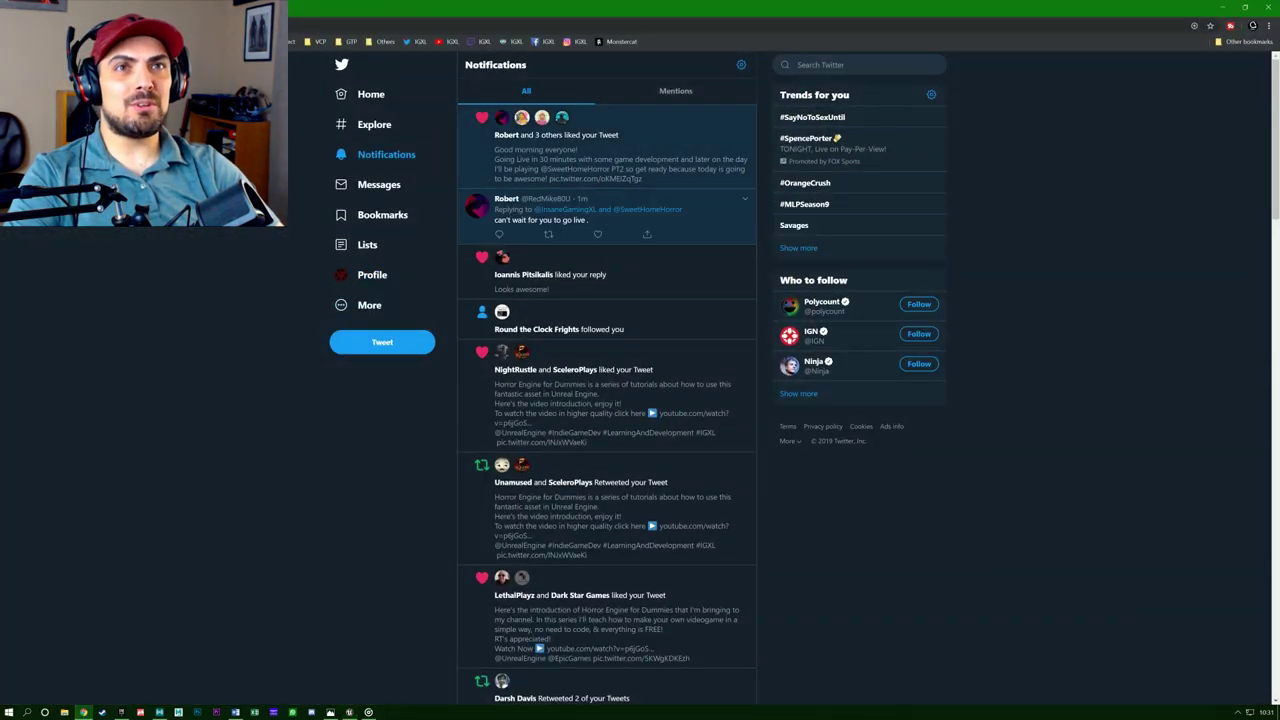
pyautogui.hotkey('ctrl', 'Tab')
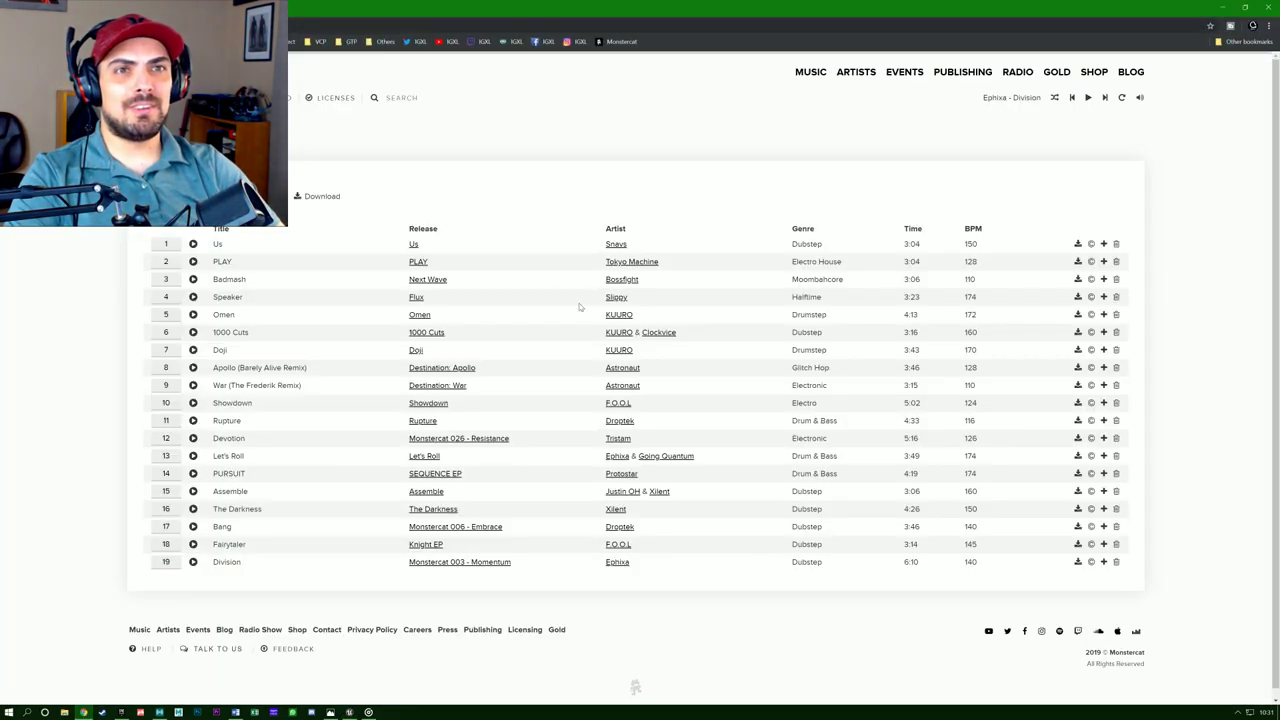
pyautogui.click(193, 244)
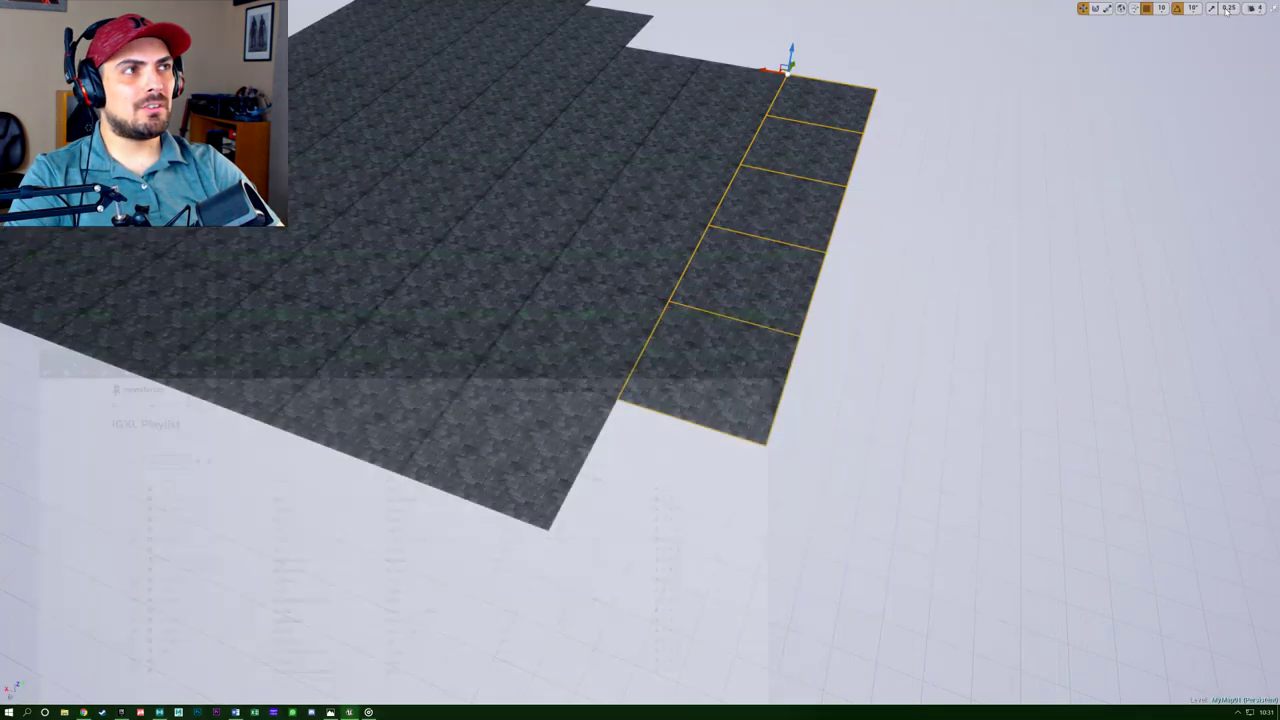
pyautogui.click(1222, 8)
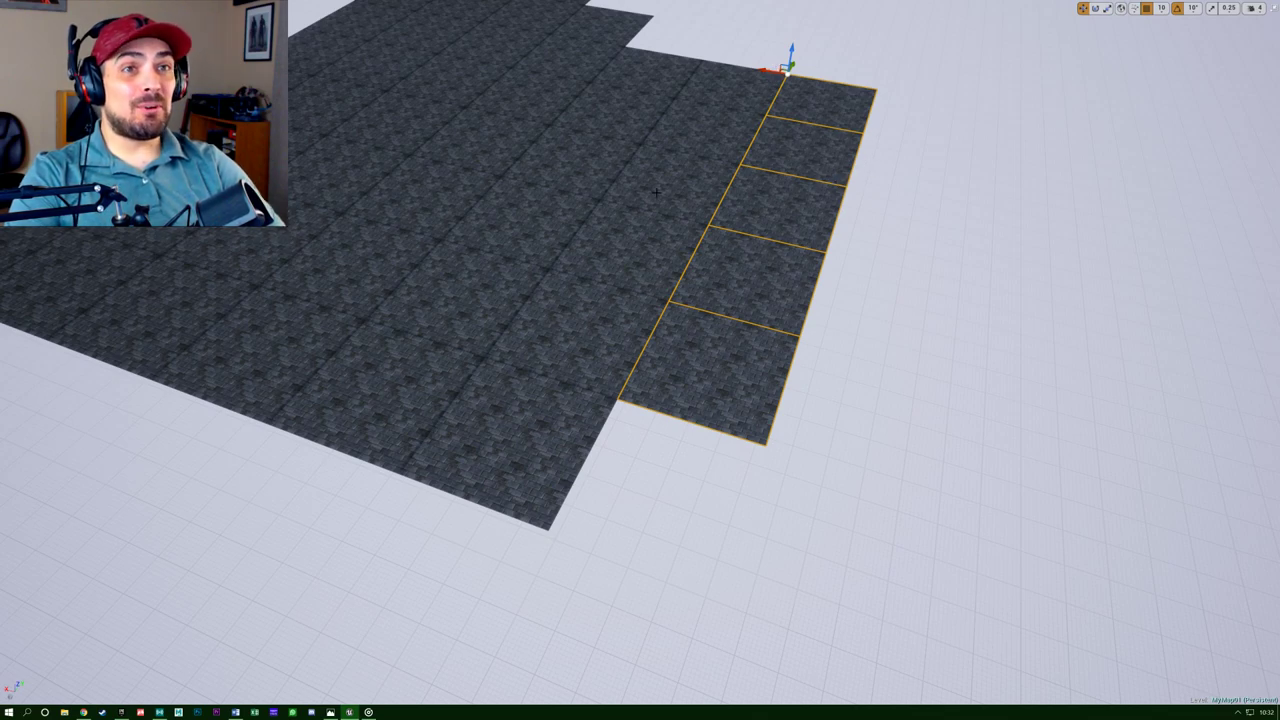
# Compare the start area of the Maze Simple.gif map with the built corridor at the courtyard entrance.
pyautogui.moveTo(0, 374); pyautogui.dragTo(711, 140)
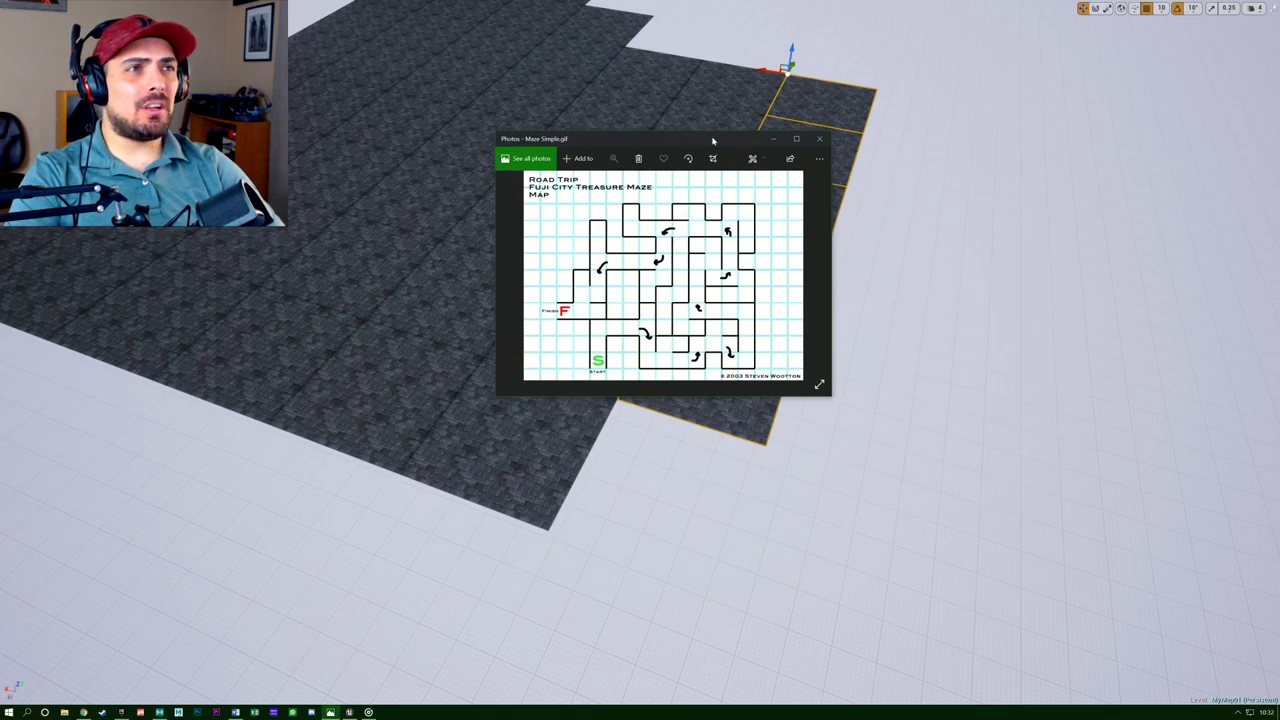
pyautogui.click(797, 142)
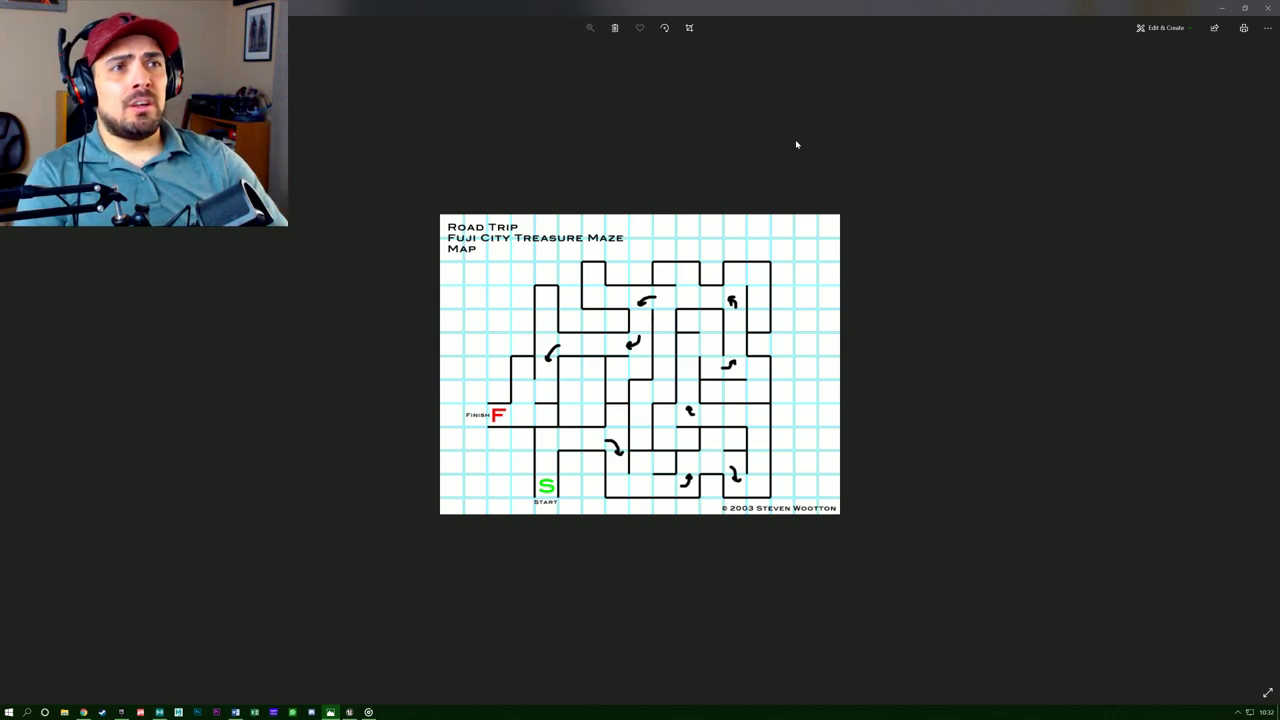
pyautogui.click(1222, 8)
pyautogui.moveTo(1000, 160); pyautogui.dragTo(730, 120, button='right')
pyautogui.press('w')
pyautogui.moveTo(640, 360)
pyautogui.mouseDown(button='right')
pyautogui.moveTo(624, 374)
pyautogui.moveTo(510, 372)
pyautogui.moveTo(340, 335)
pyautogui.moveTo(300, 305)
pyautogui.moveTo(452, 303)
pyautogui.moveTo(425, 325)
pyautogui.moveTo(395, 425)
pyautogui.moveTo(455, 290)
pyautogui.moveTo(640, 352)
pyautogui.mouseUp(button='right')
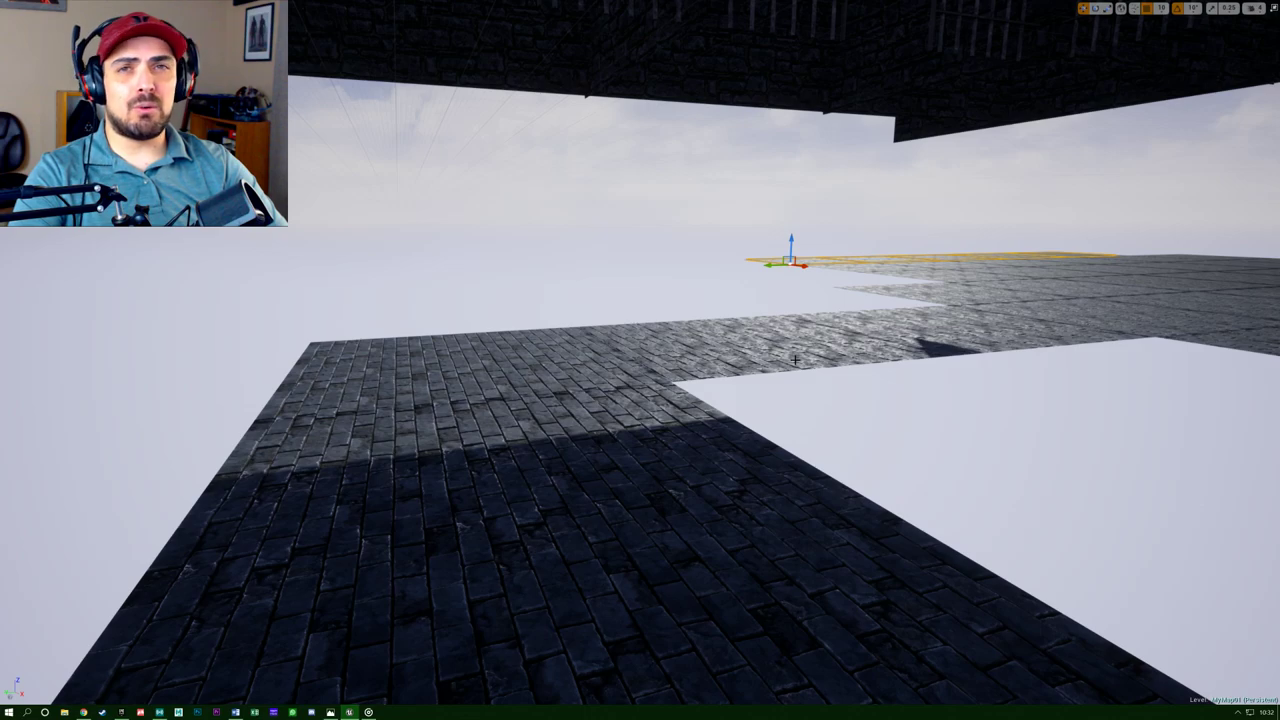
pyautogui.moveTo(743, 423); pyautogui.dragTo(843, 425, button='right')
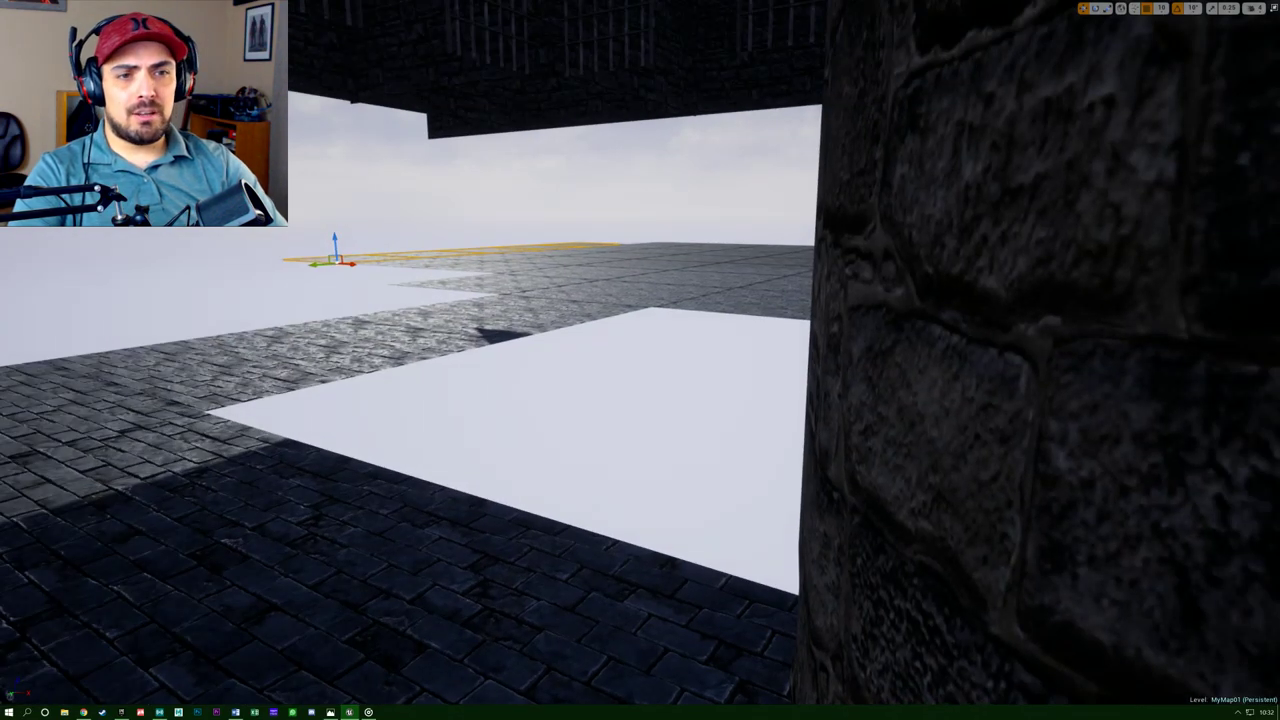
pyautogui.hotkey('alt', 'Tab')
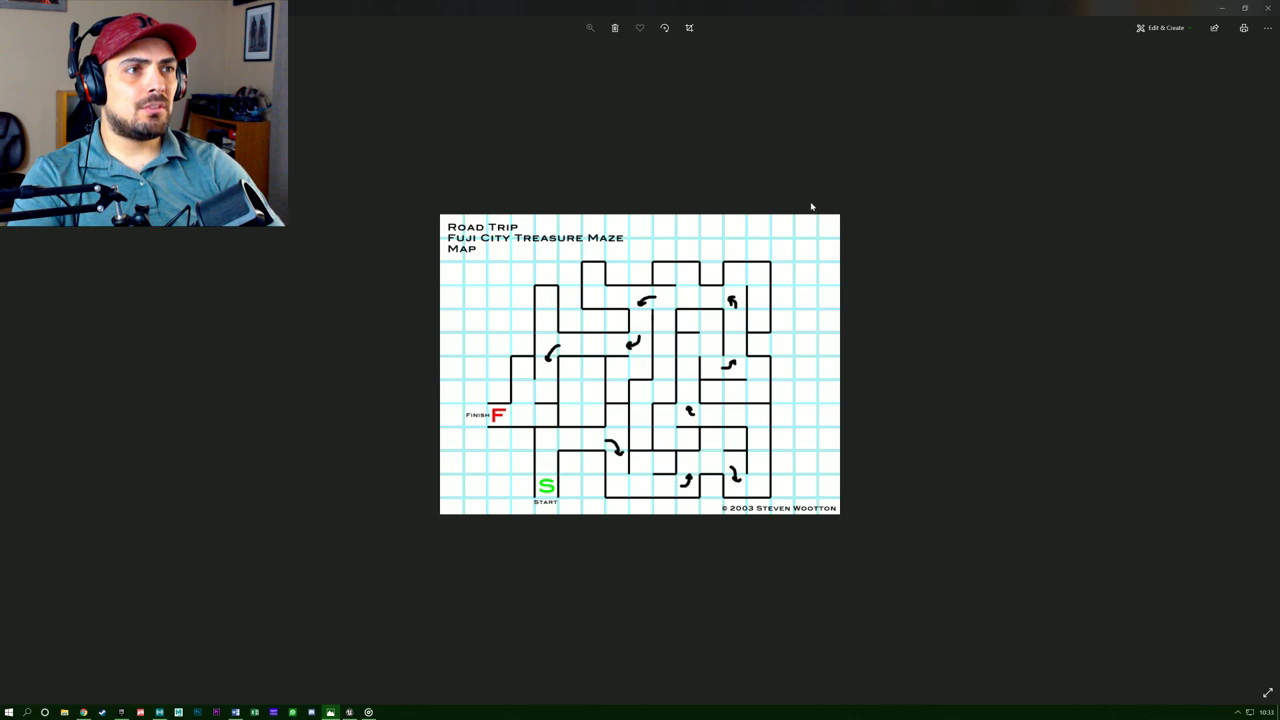
pyautogui.click(1245, 8)
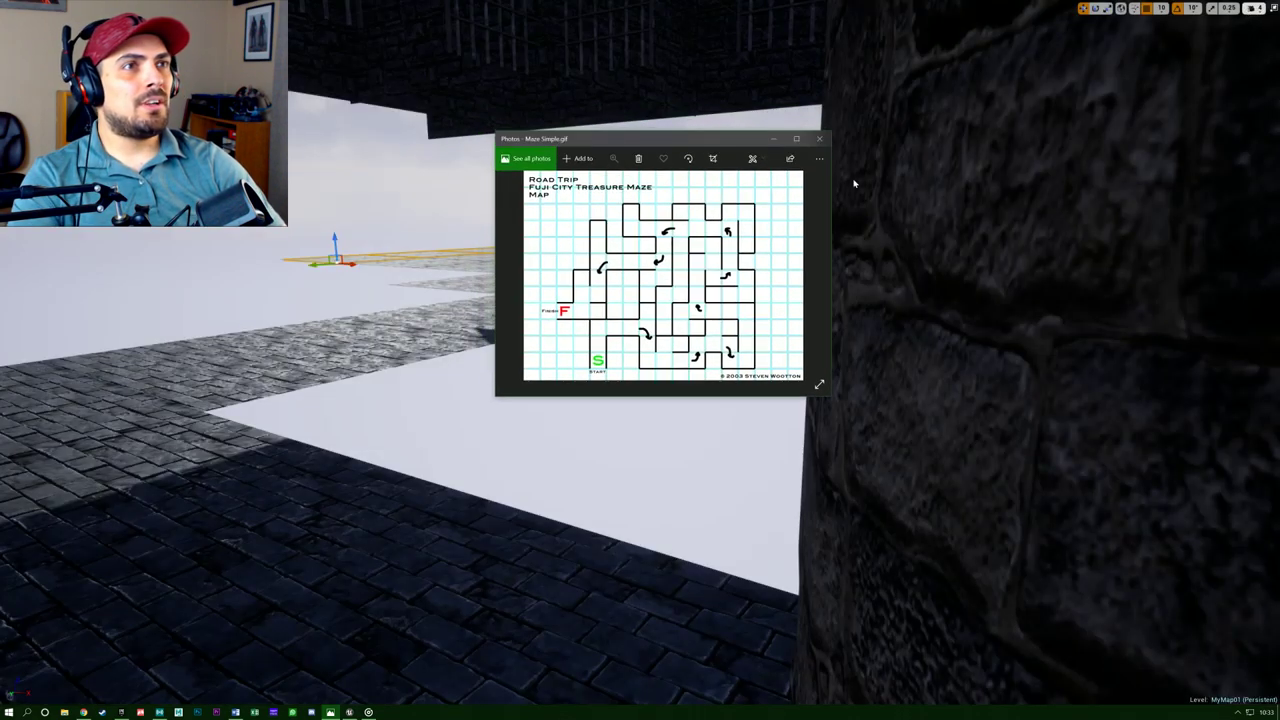
pyautogui.moveTo(725, 141); pyautogui.dragTo(0, 440)
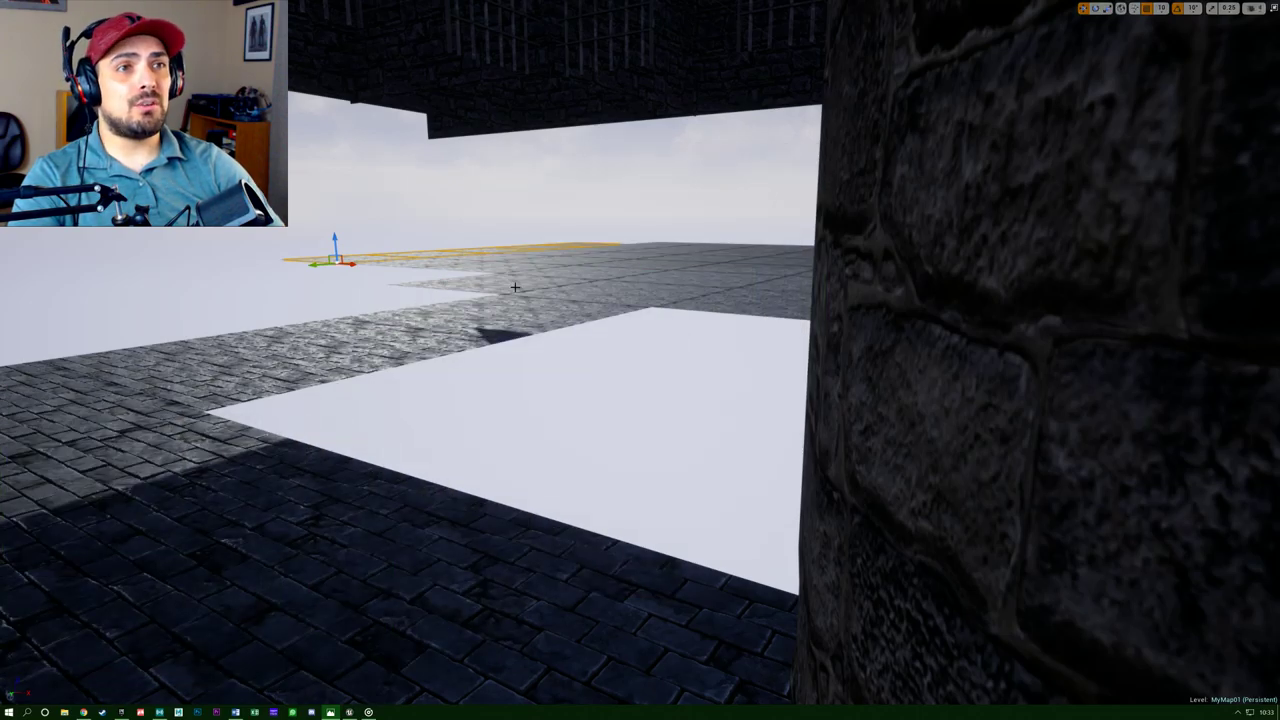
# Examine the whole maze floor from above against the Maze Simple.gif map to work out the next rows.
pyautogui.moveTo(531, 296); pyautogui.dragTo(602, 383, button='right')
pyautogui.press('s')
pyautogui.press('w')
pyautogui.press('q')
pyautogui.press('e')
pyautogui.press('a')
pyautogui.press('a')
pyautogui.hotkey('alt', 'Tab')
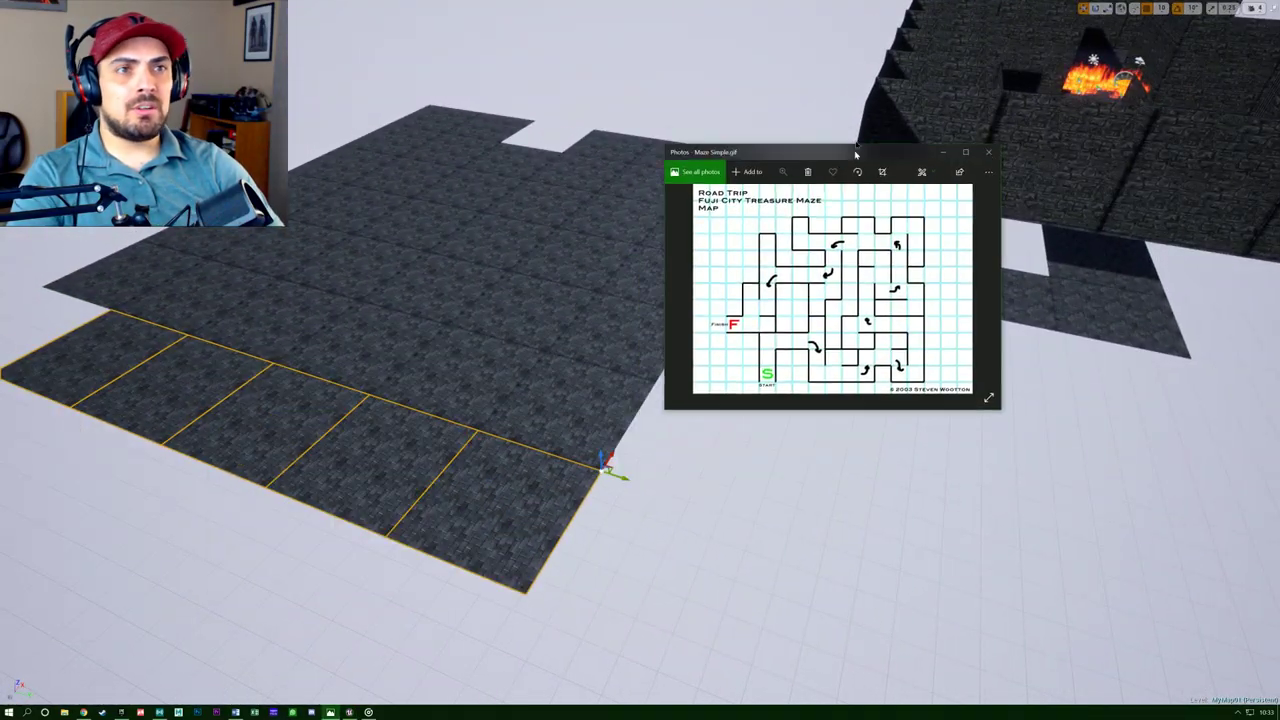
pyautogui.click(941, 152)
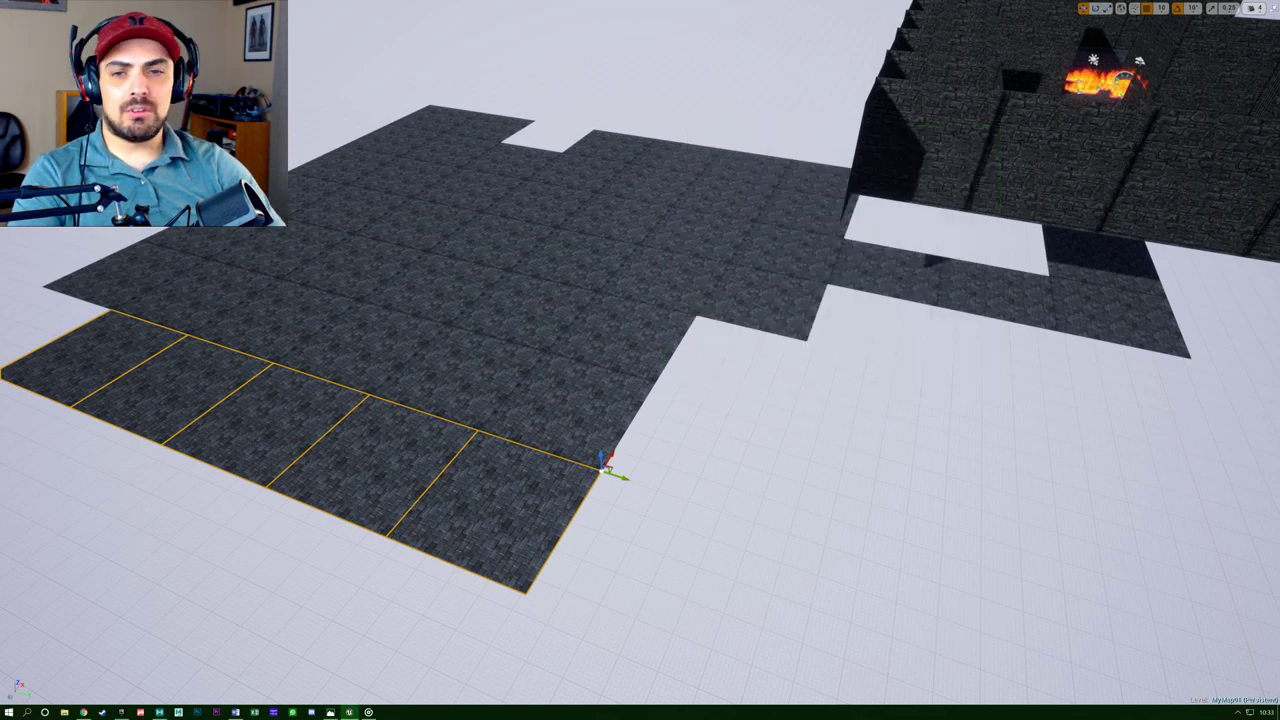
pyautogui.click(330, 712)
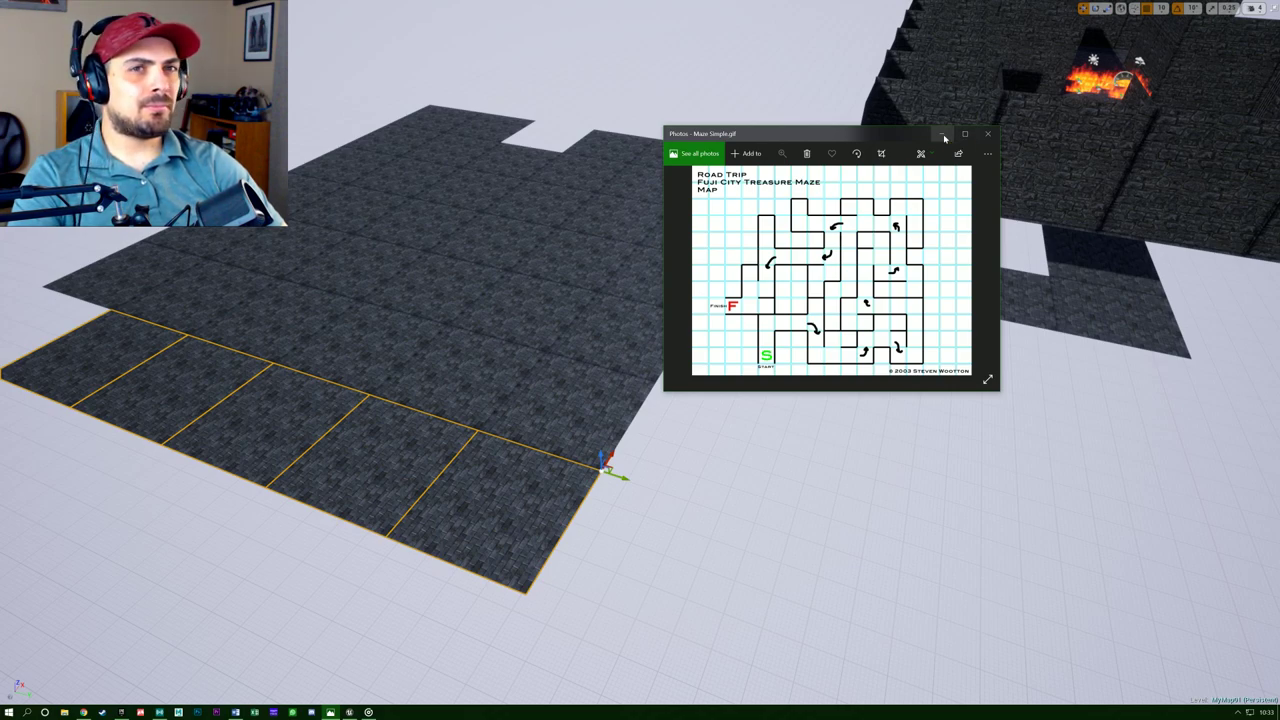
pyautogui.moveTo(944, 137); pyautogui.dragTo(724, 244)
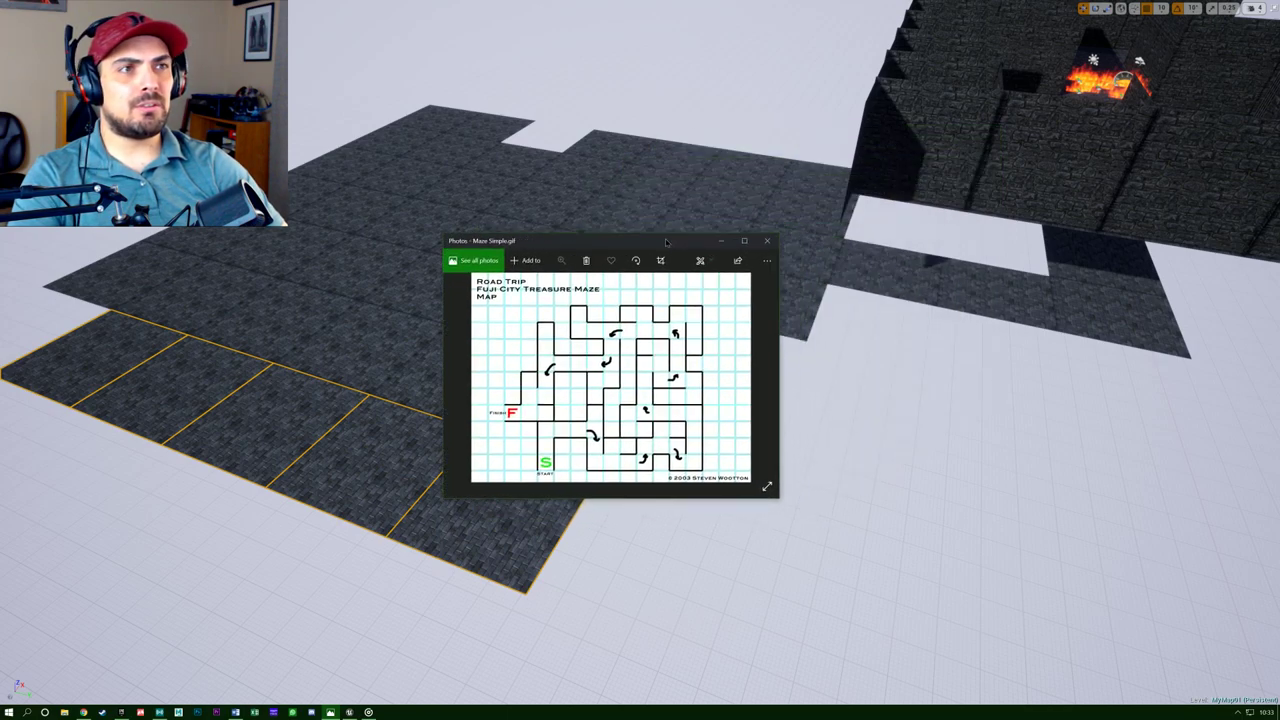
pyautogui.click(720, 241)
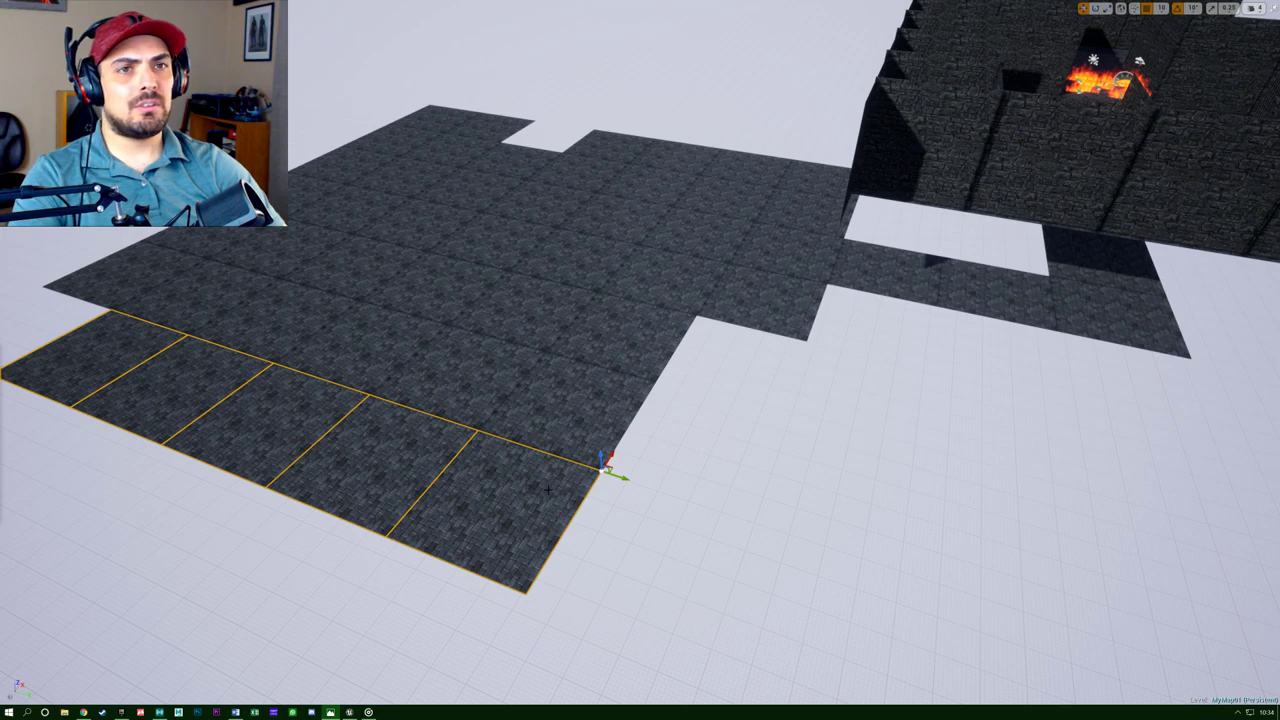
pyautogui.moveTo(738, 329); pyautogui.dragTo(550, 380, button='right')
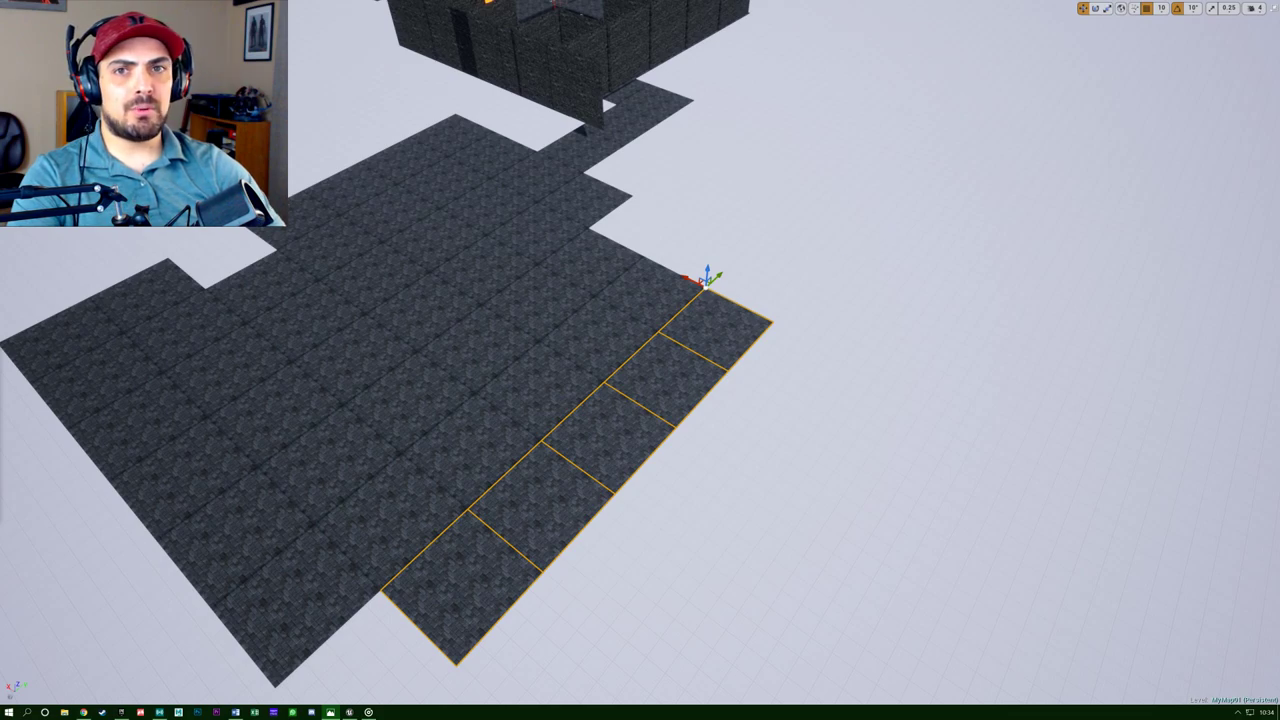
pyautogui.moveTo(0, 309); pyautogui.dragTo(961, 246)
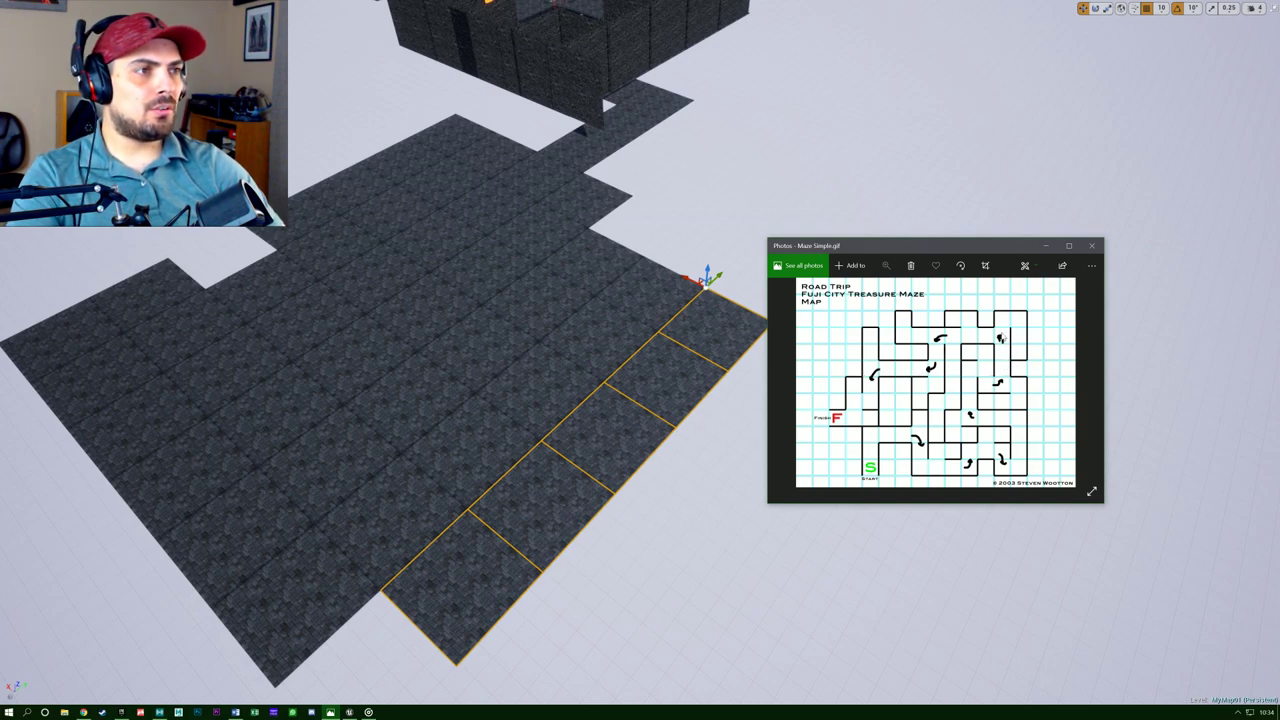
pyautogui.moveTo(1015, 245); pyautogui.dragTo(0, 390)
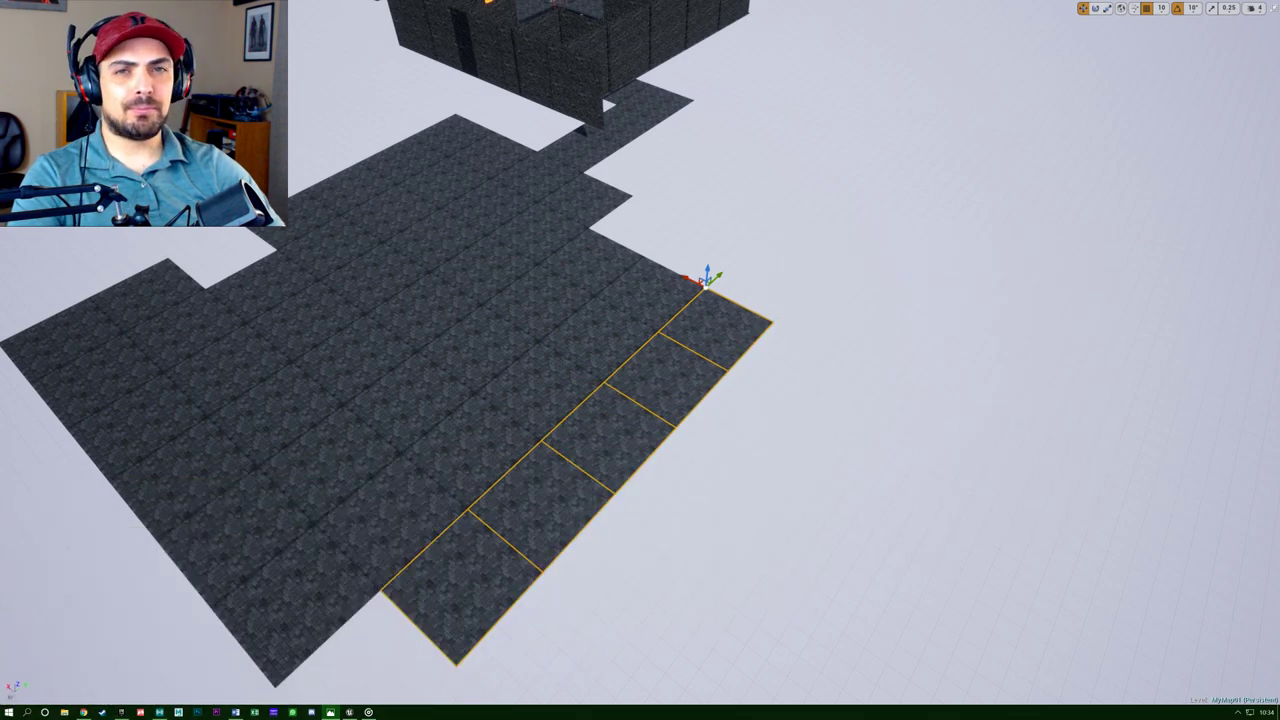
# Select the full six-section row behind the five-section outer row and duplicate it outward, edge to edge beyond that row.
pyautogui.moveTo(386, 465); pyautogui.dragTo(537, 445, button='right')
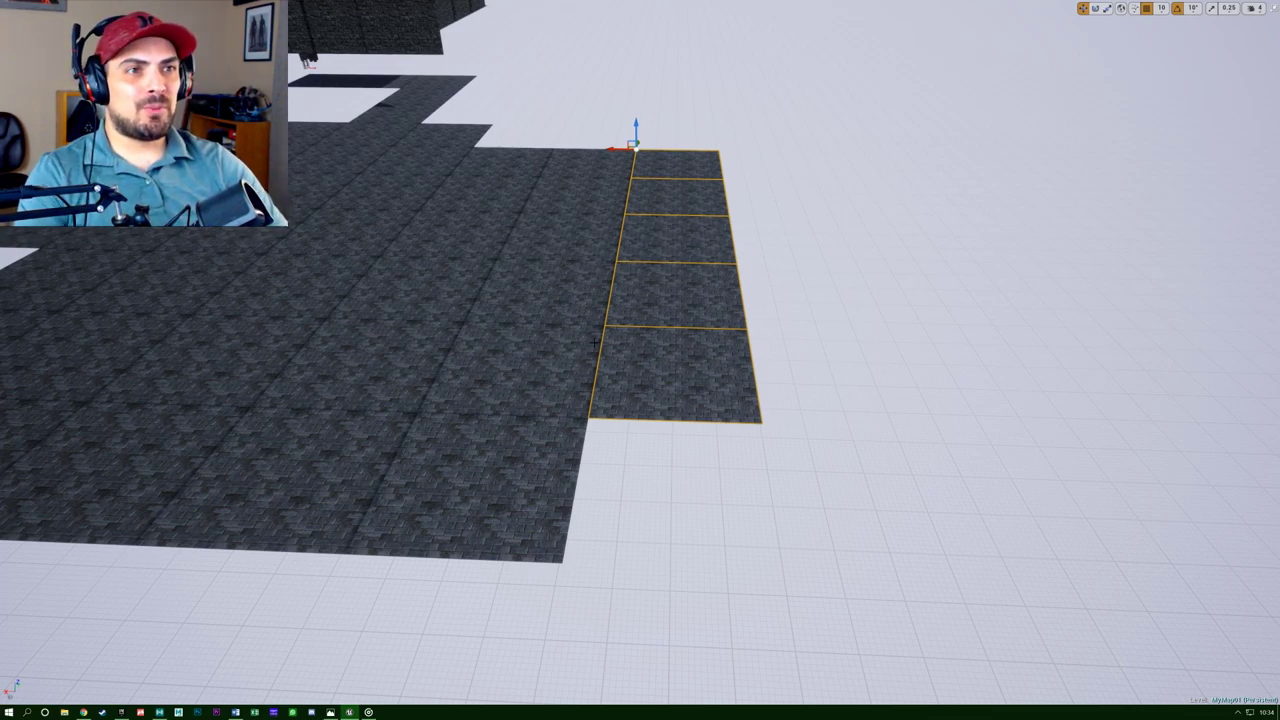
pyautogui.click(578, 159)
pyautogui.keyDown('ctrl'); pyautogui.click(575, 182); pyautogui.keyUp('ctrl')
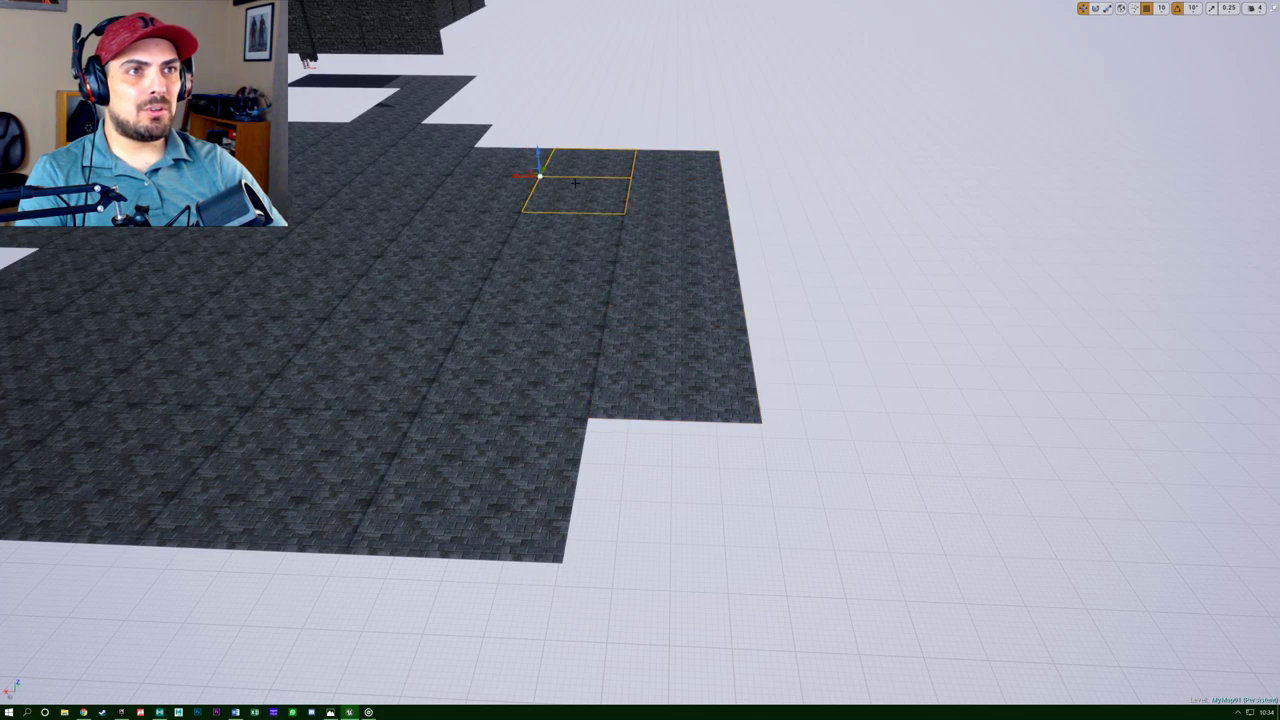
pyautogui.keyDown('ctrl'); pyautogui.click(569, 241); pyautogui.keyUp('ctrl')
pyautogui.keyDown('ctrl'); pyautogui.click(567, 286); pyautogui.keyUp('ctrl')
pyautogui.keyDown('ctrl'); pyautogui.click(550, 363); pyautogui.keyUp('ctrl')
pyautogui.keyDown('ctrl'); pyautogui.click(529, 452); pyautogui.keyUp('ctrl')
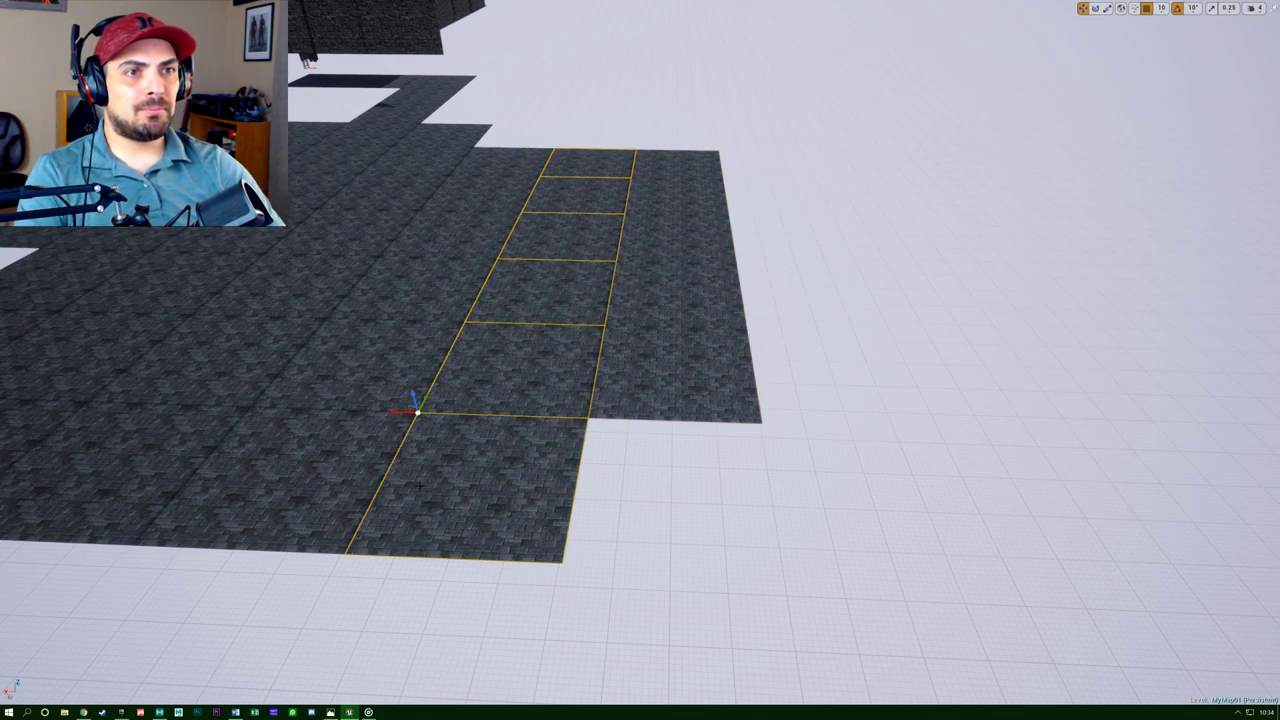
pyautogui.keyDown('alt'); pyautogui.moveTo(405, 412); pyautogui.dragTo(688, 451); pyautogui.keyUp('alt')
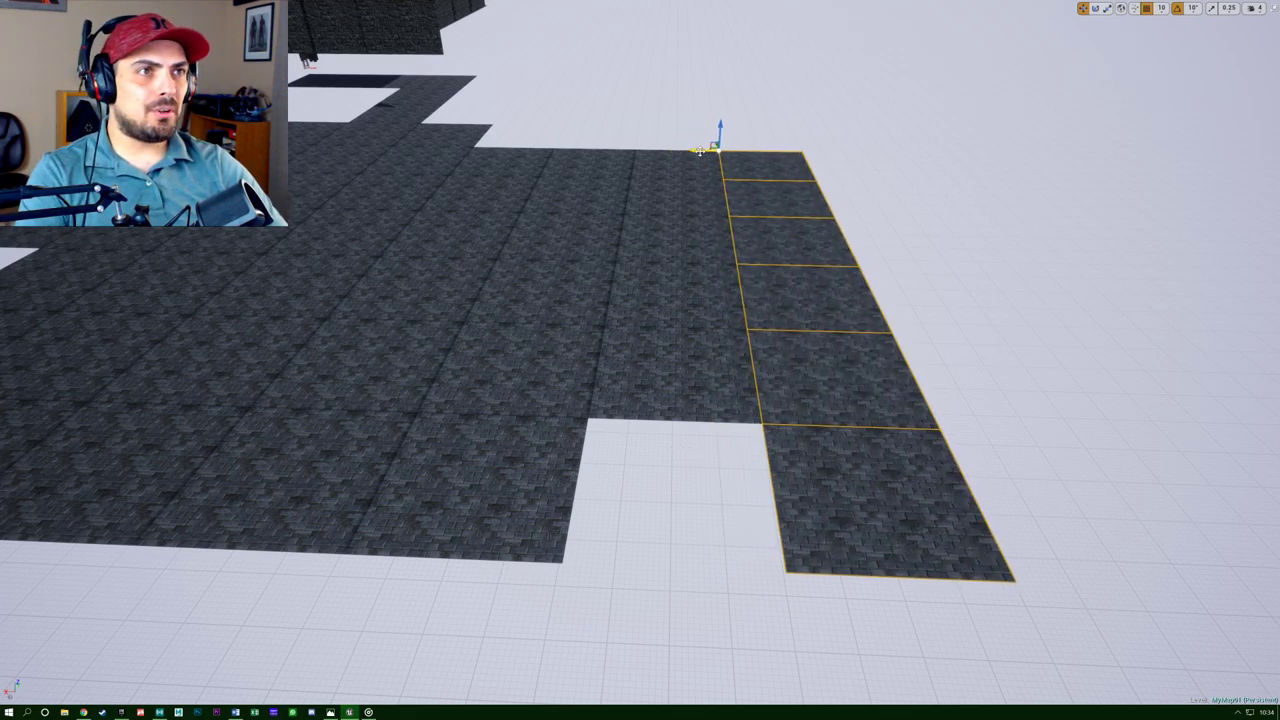
# Duplicate the six-section row outward two more times, each copy edge to edge with the previous one.
pyautogui.keyDown('alt'); pyautogui.moveTo(698, 170); pyautogui.dragTo(859, 158); pyautogui.keyUp('alt')
pyautogui.hotkey('ctrl', 'z')
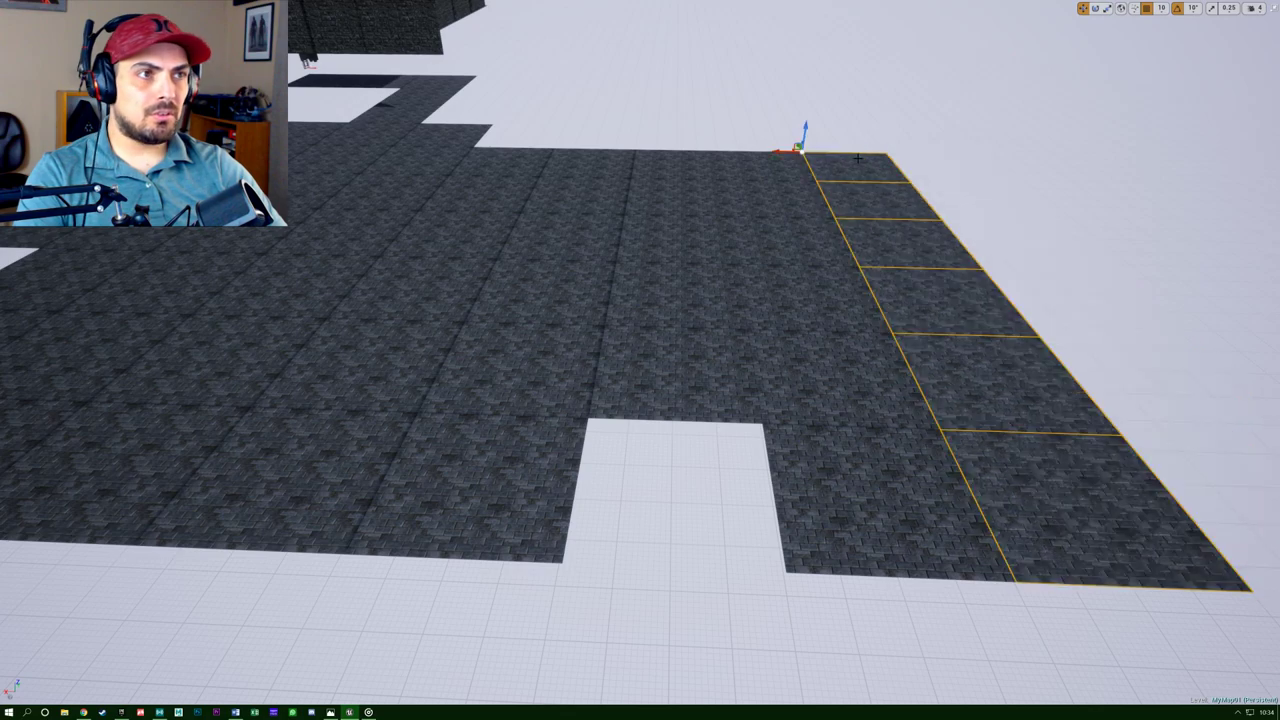
pyautogui.keyDown('alt'); pyautogui.moveTo(778, 153); pyautogui.dragTo(861, 156); pyautogui.keyUp('alt')
pyautogui.press('d')
pyautogui.moveTo(861, 156); pyautogui.dragTo(866, 154, button='right')
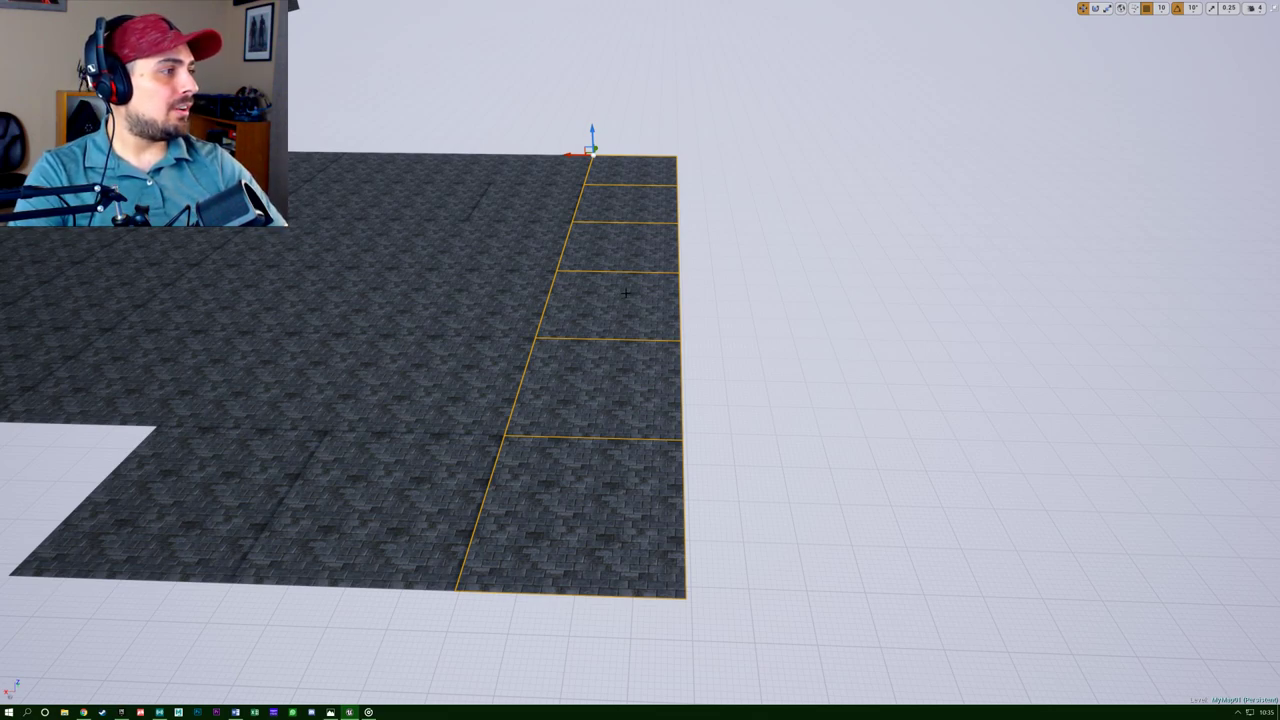
# Inspect the extended floor from several angles and check its outline against the Maze Simple.gif map.
pyautogui.moveTo(594, 293)
pyautogui.mouseDown(button='right')
pyautogui.moveTo(690, 290)
pyautogui.moveTo(725, 258)
pyautogui.moveTo(670, 245)
pyautogui.moveTo(430, 255)
pyautogui.moveTo(577, 290)
pyautogui.mouseUp(button='right')
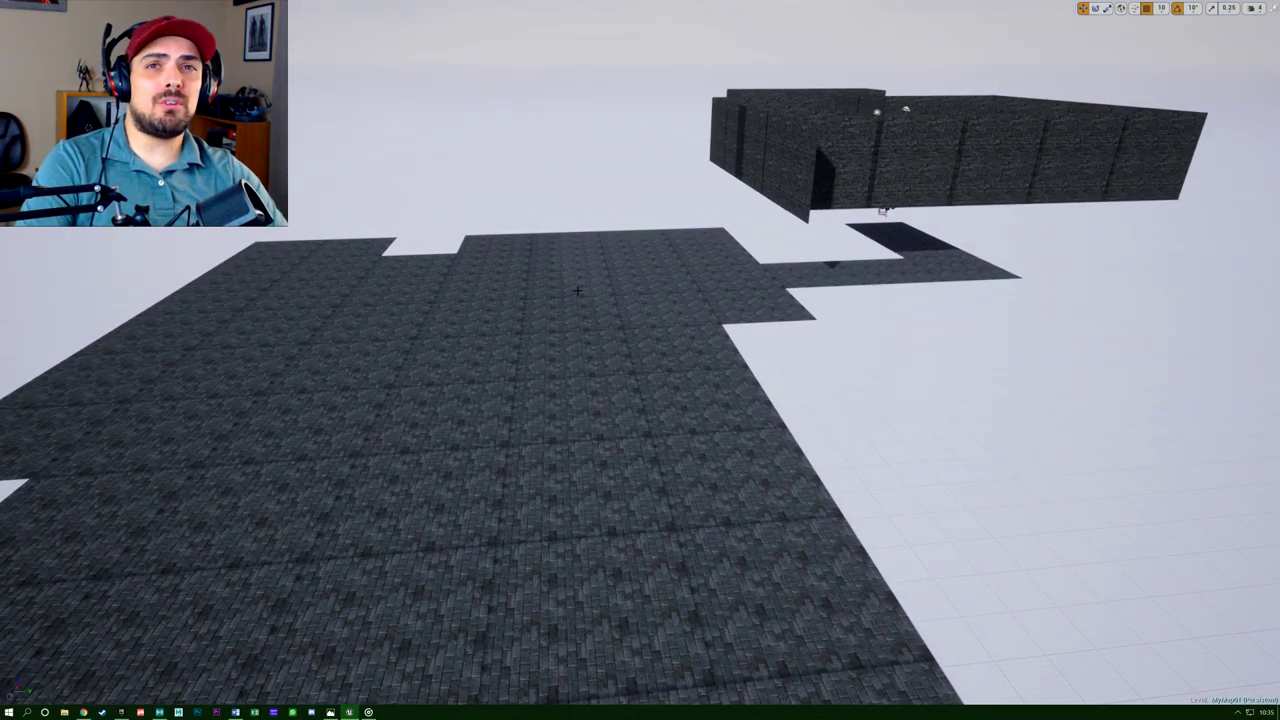
pyautogui.moveTo(713, 354); pyautogui.dragTo(775, 490, button='right')
pyautogui.moveTo(700, 420); pyautogui.dragTo(588, 387, button='right')
pyautogui.press('a')
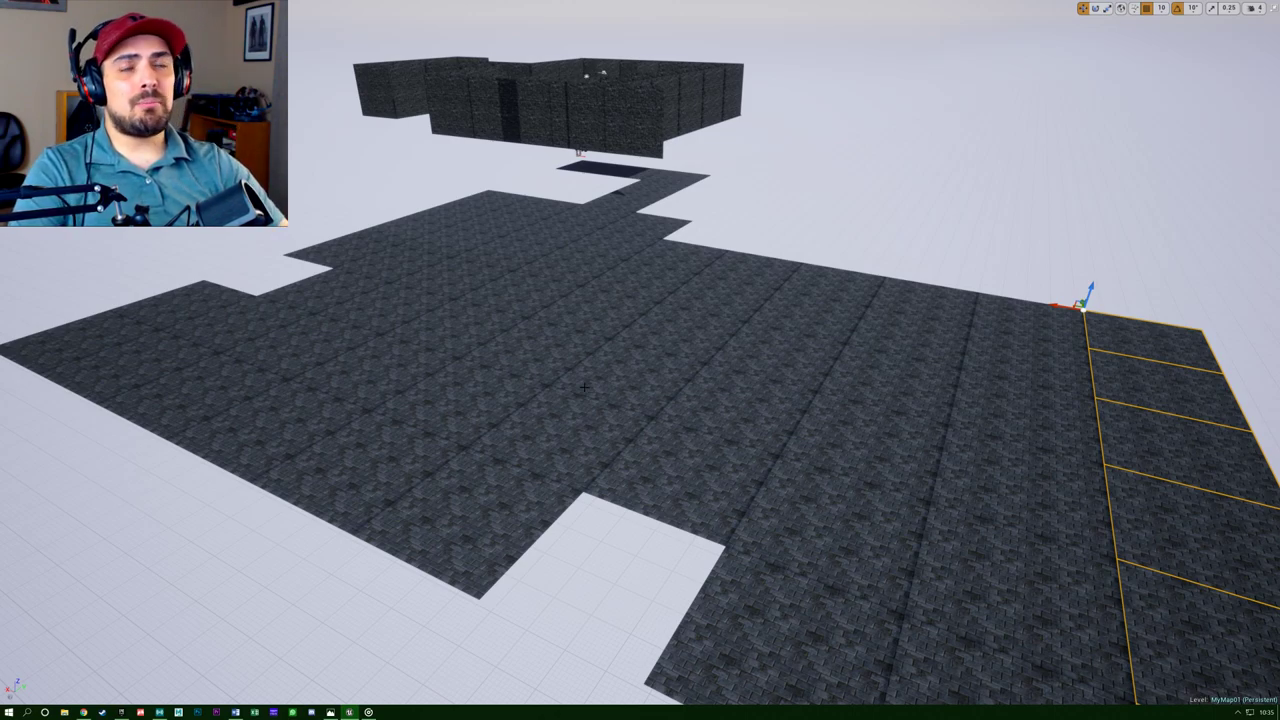
pyautogui.press('d')
pyautogui.moveTo(760, 407)
pyautogui.mouseDown(button='right')
pyautogui.moveTo(870, 416)
pyautogui.moveTo(738, 387)
pyautogui.moveTo(778, 400)
pyautogui.mouseUp(button='right')
pyautogui.press('a')
pyautogui.press('a')
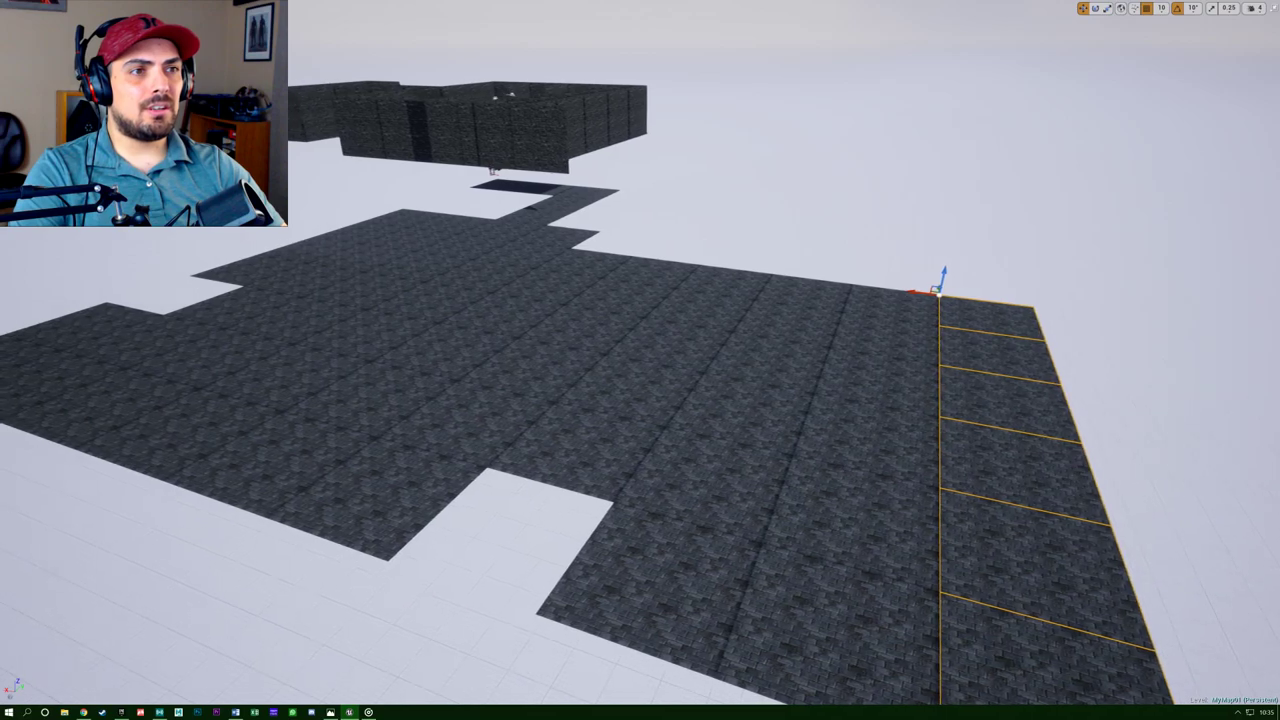
pyautogui.press('Down')
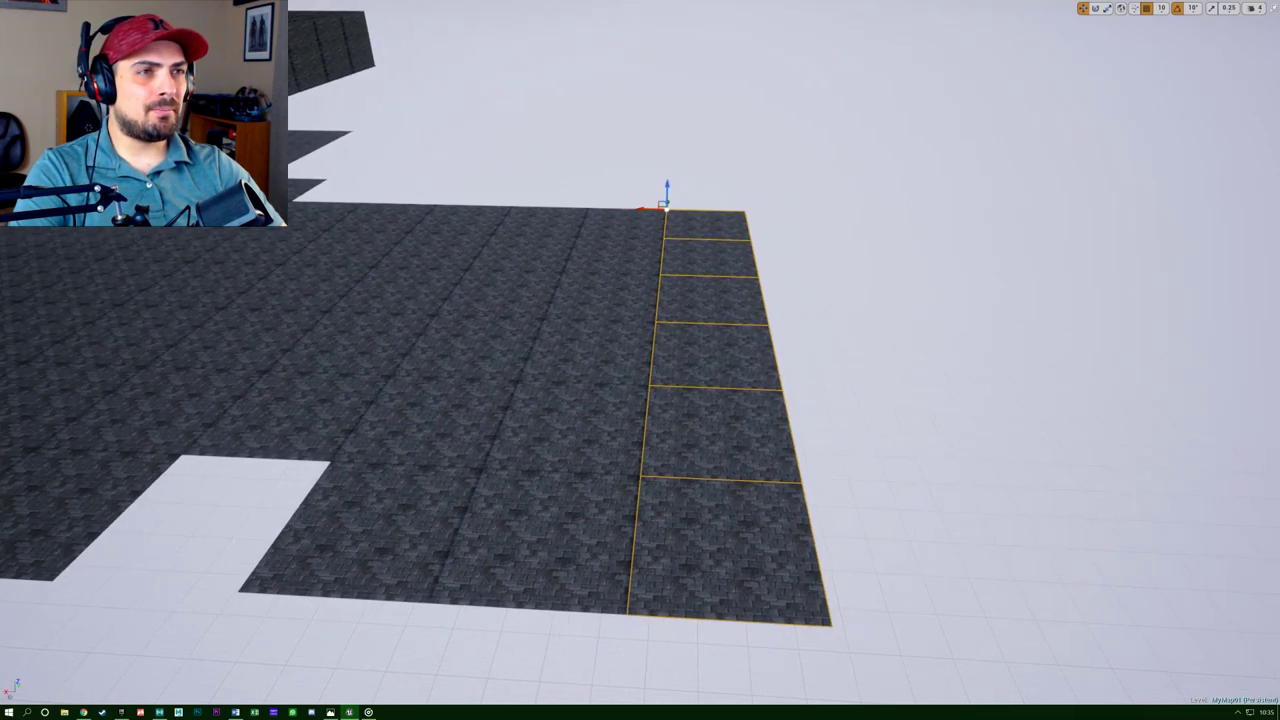
pyautogui.press('a')
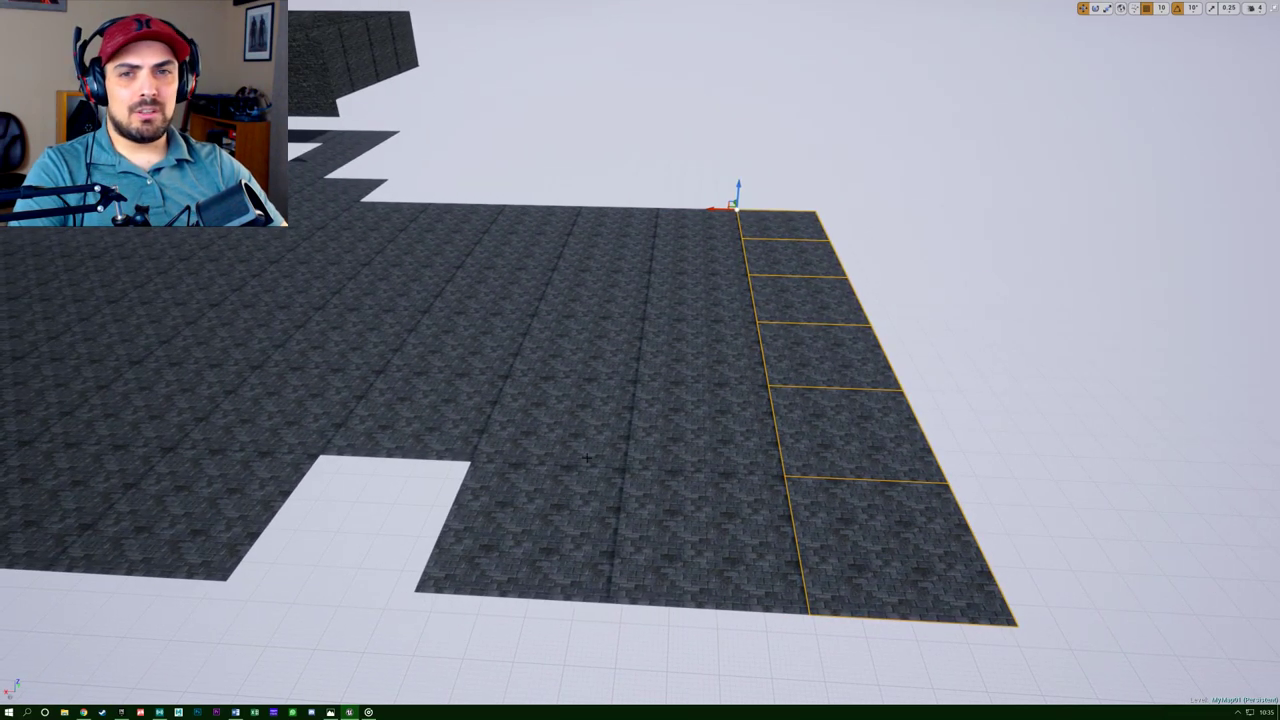
pyautogui.moveTo(0, 410); pyautogui.dragTo(586, 190)
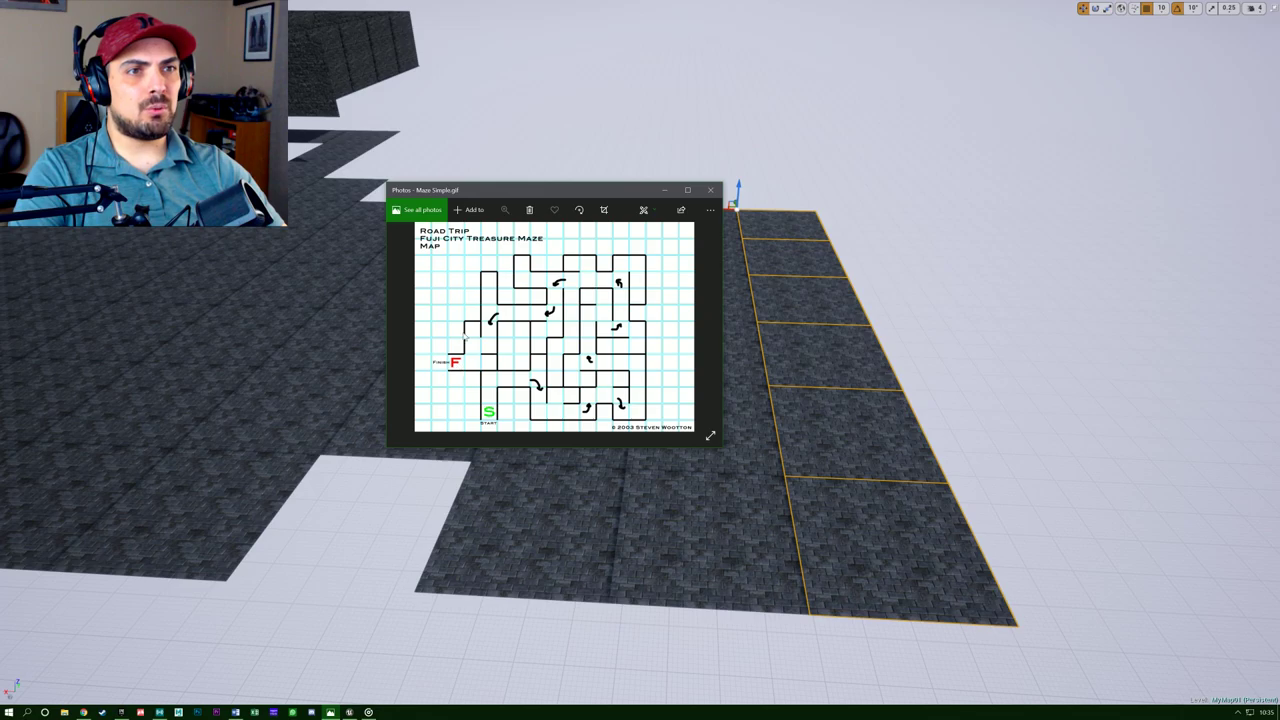
pyautogui.click(664, 190)
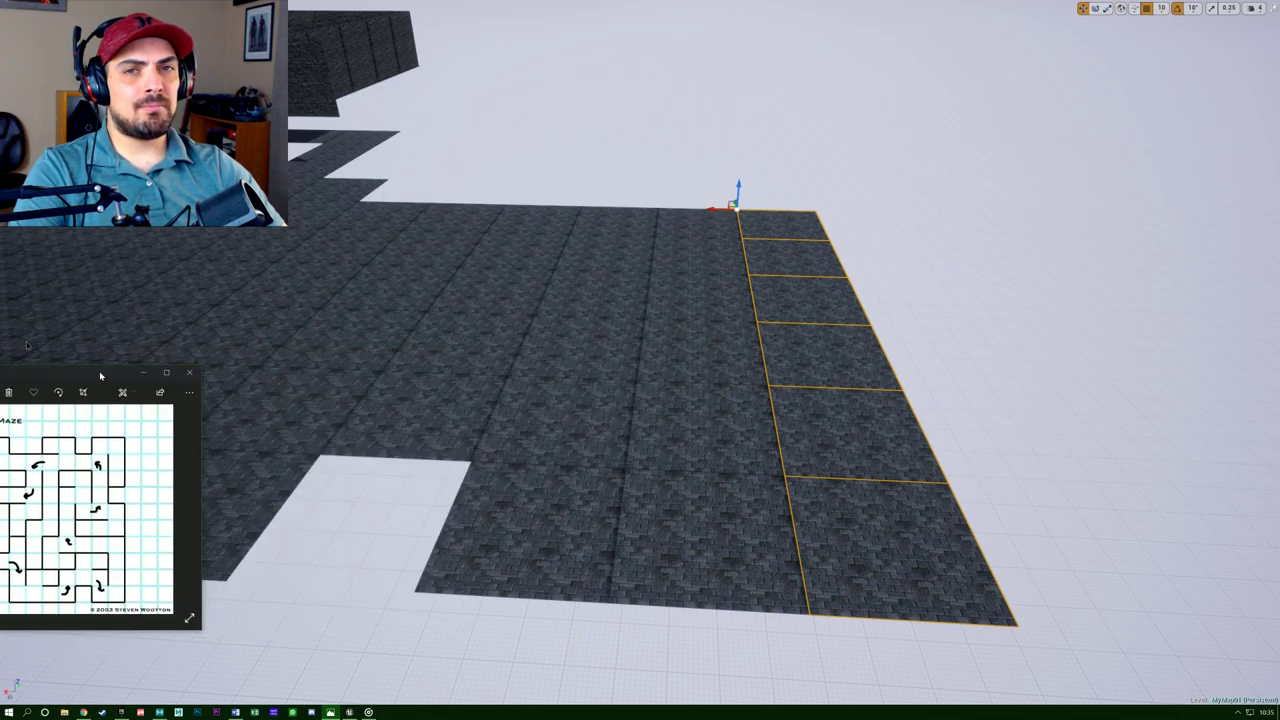
# Duplicate the outermost six-section row lengthwise, placing the final copy end to end beyond the floor's outer corner.
pyautogui.moveTo(918, 456)
pyautogui.mouseDown(button='right')
pyautogui.moveTo(740, 470)
pyautogui.moveTo(690, 500)
pyautogui.moveTo(530, 520)
pyautogui.moveTo(920, 431)
pyautogui.mouseUp(button='right')
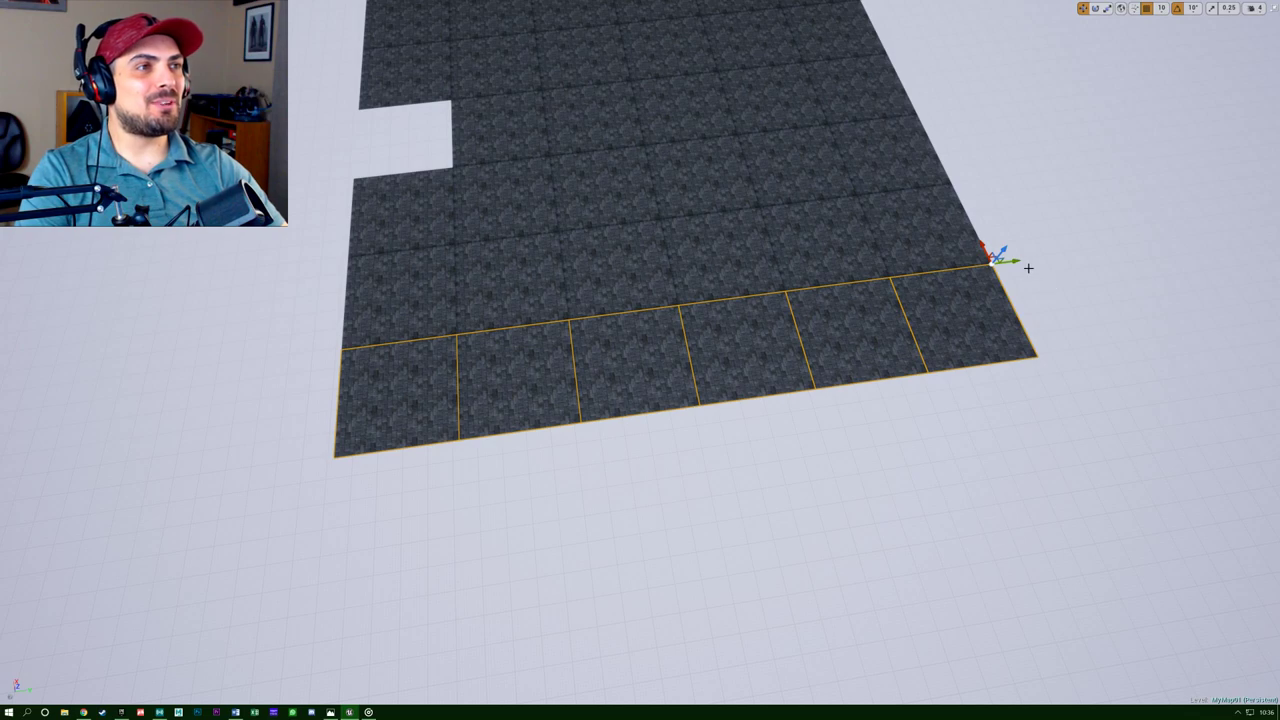
pyautogui.keyDown('alt'); pyautogui.moveTo(1012, 261); pyautogui.dragTo(1262, 228); pyautogui.keyUp('alt')
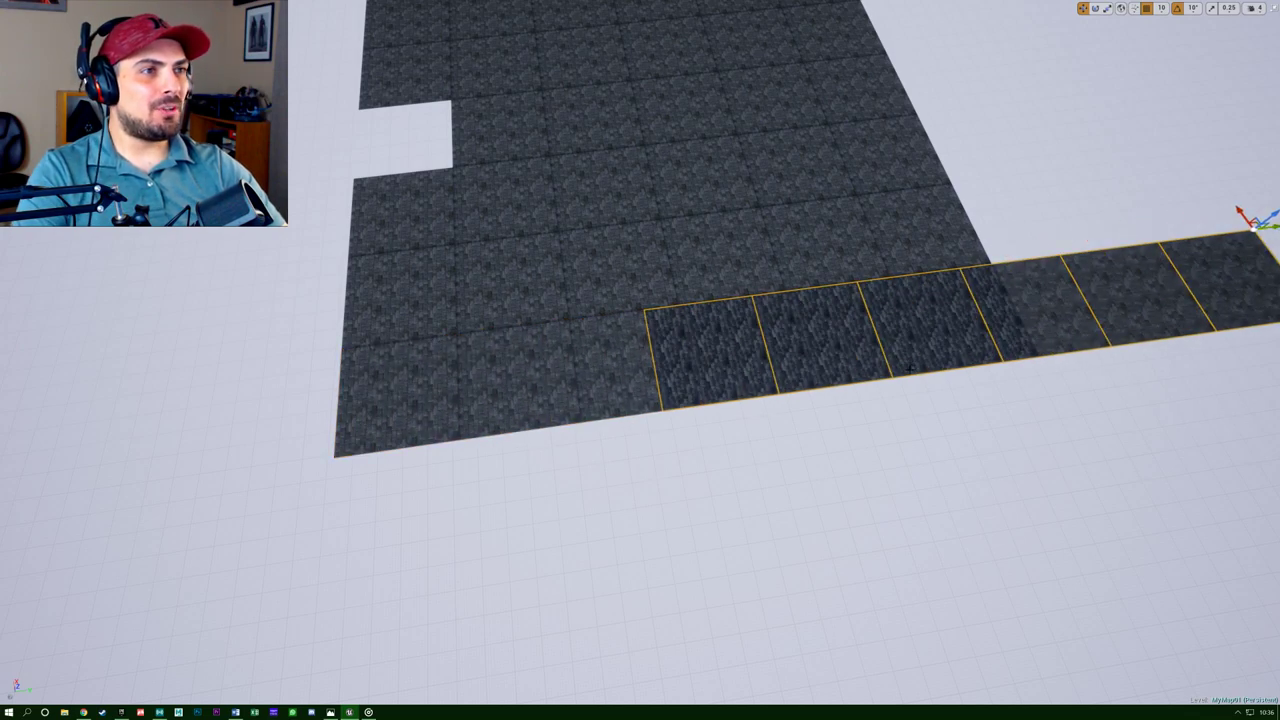
pyautogui.moveTo(910, 368); pyautogui.dragTo(568, 357, button='right')
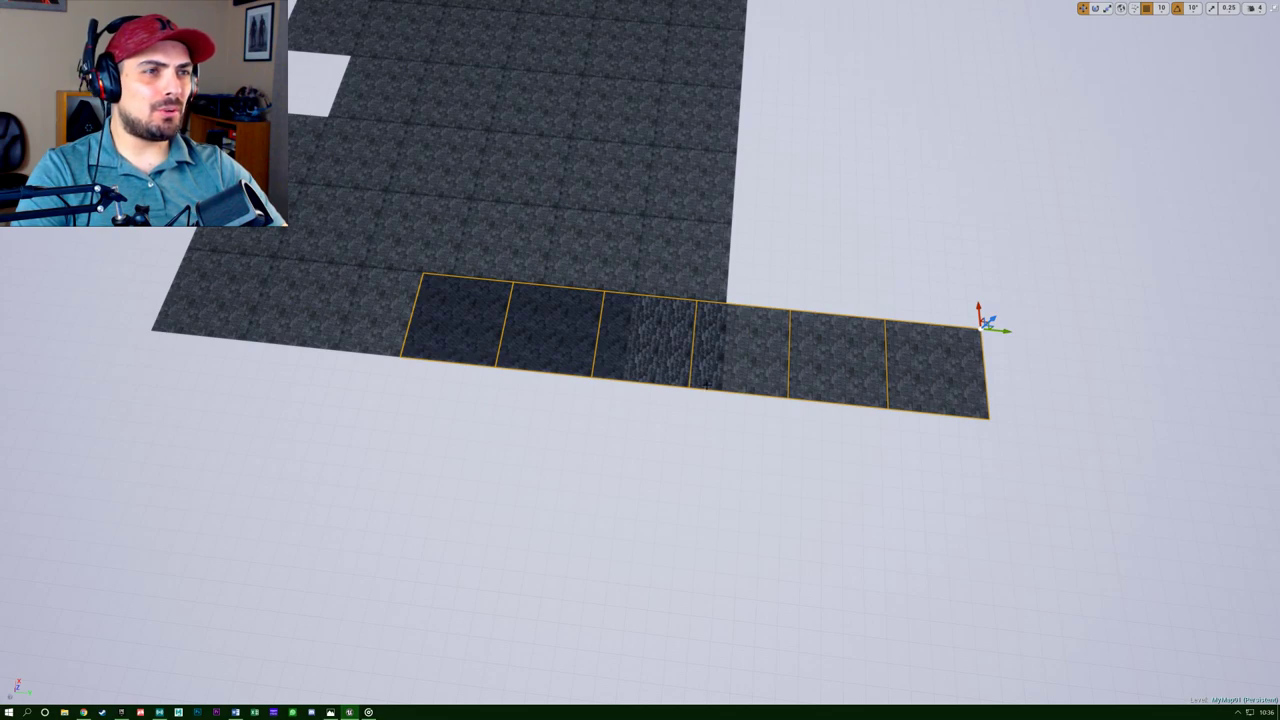
pyautogui.keyDown('alt'); pyautogui.moveTo(1005, 348); pyautogui.dragTo(1252, 355); pyautogui.keyUp('alt')
pyautogui.moveTo(1122, 433); pyautogui.dragTo(1137, 391, button='right')
pyautogui.moveTo(1083, 372); pyautogui.dragTo(1151, 385)
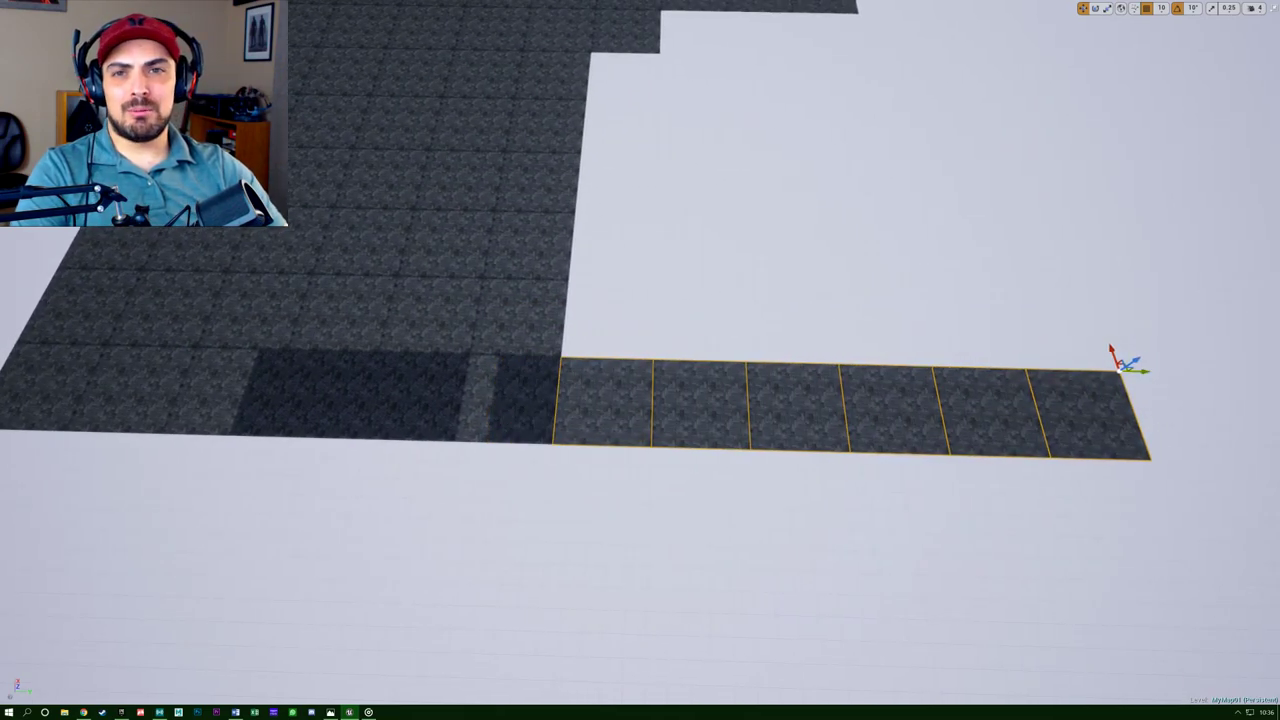
# Compare the extended floor with the Maze Simple.gif map, put the map away, and inspect the layout from above.
pyautogui.moveTo(0, 385); pyautogui.dragTo(772, 195)
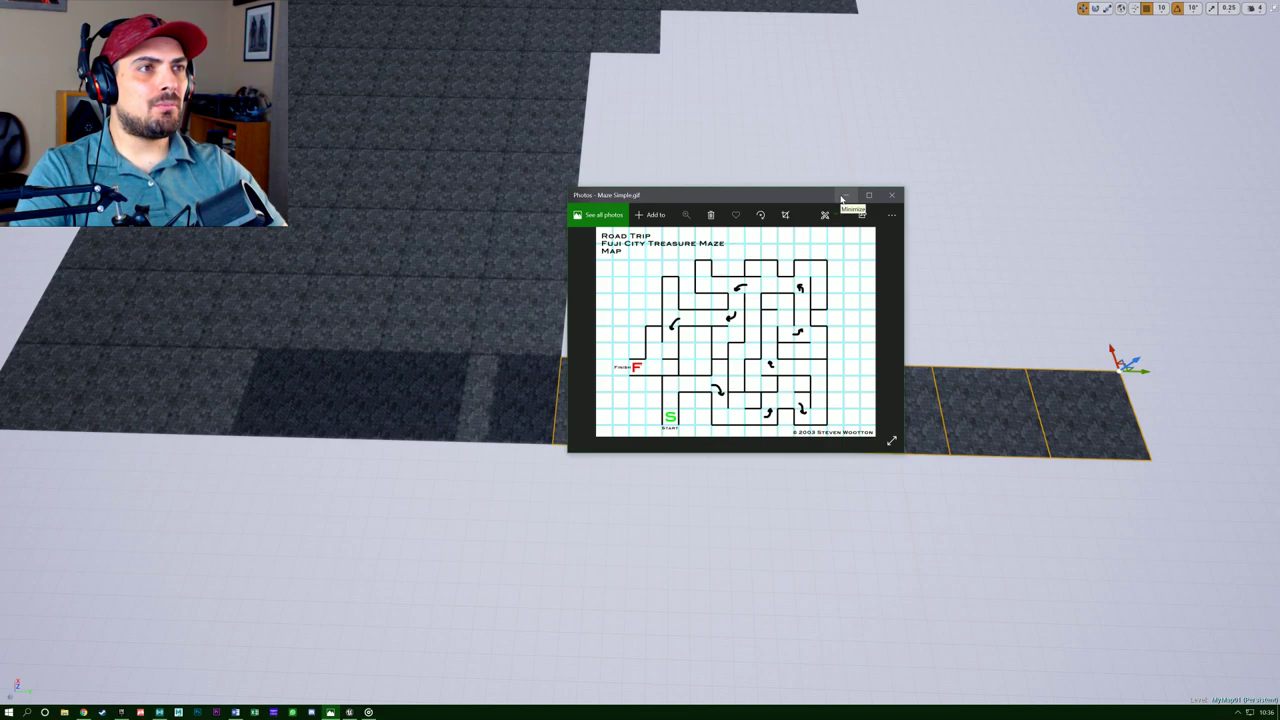
pyautogui.click(843, 197)
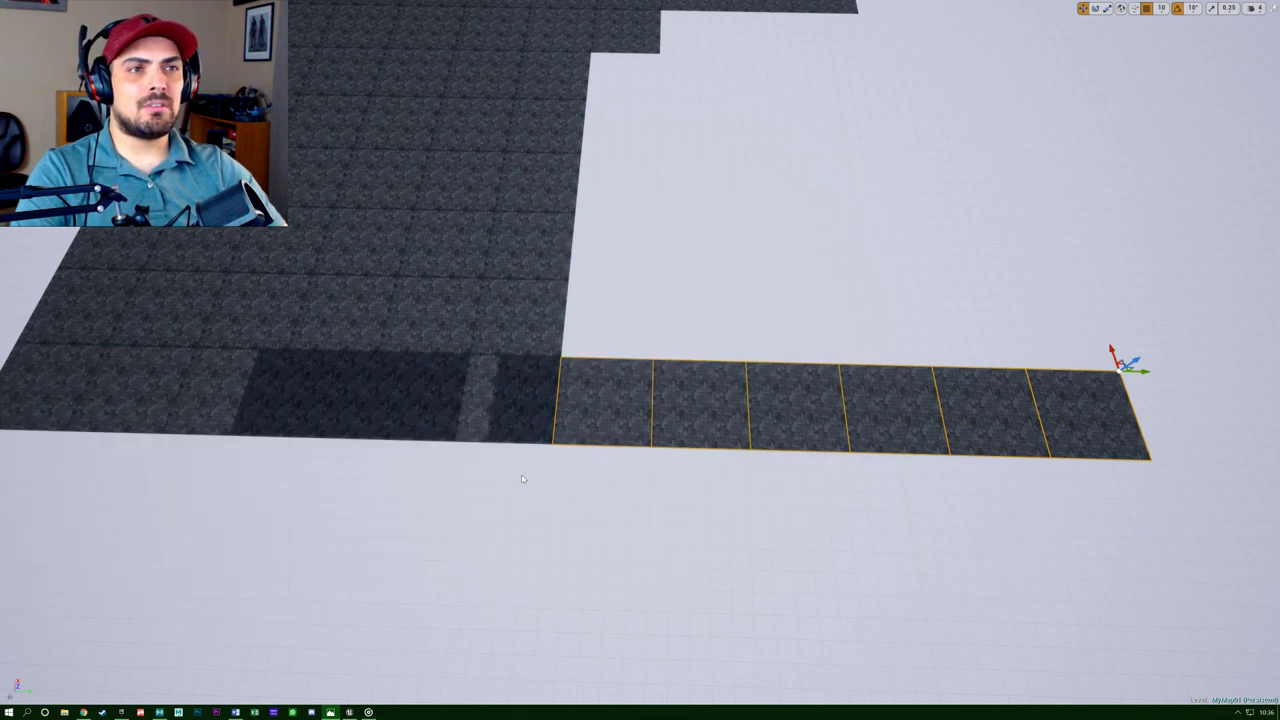
pyautogui.moveTo(924, 419); pyautogui.dragTo(665, 405, button='right')
pyautogui.press('d')
pyautogui.press('s')
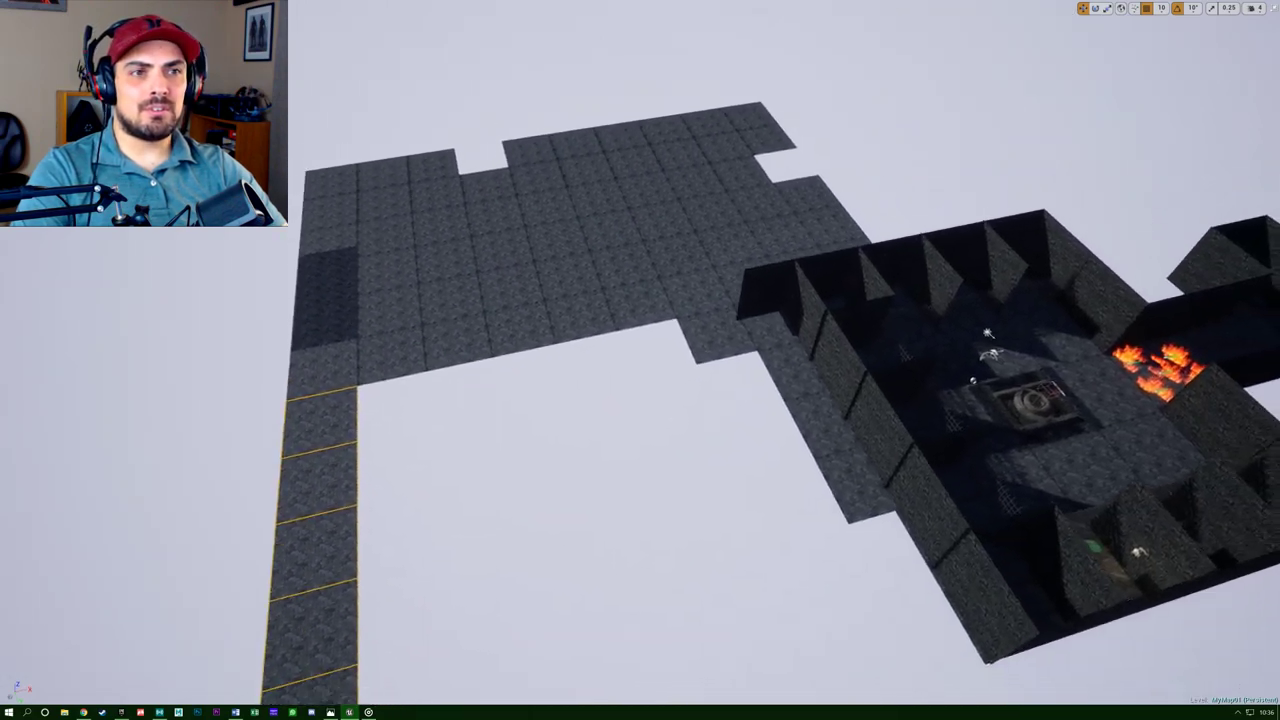
pyautogui.moveTo(310, 447); pyautogui.dragTo(783, 374, button='right')
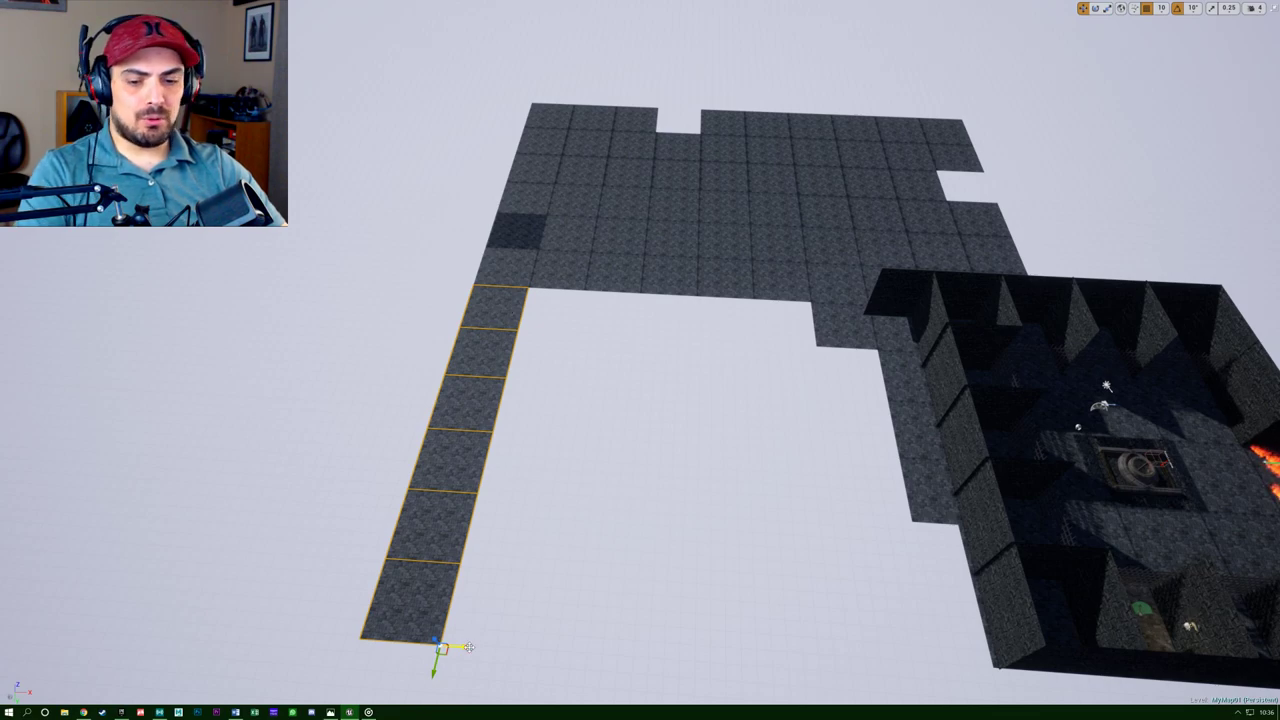
# Duplicate the new six-section strip repeatedly toward the courtyard, laying each copy edge to edge with the previous one.
pyautogui.moveTo(470, 647); pyautogui.dragTo(498, 574, button='right')
pyautogui.press('q')
pyautogui.press('s')
pyautogui.press('a')
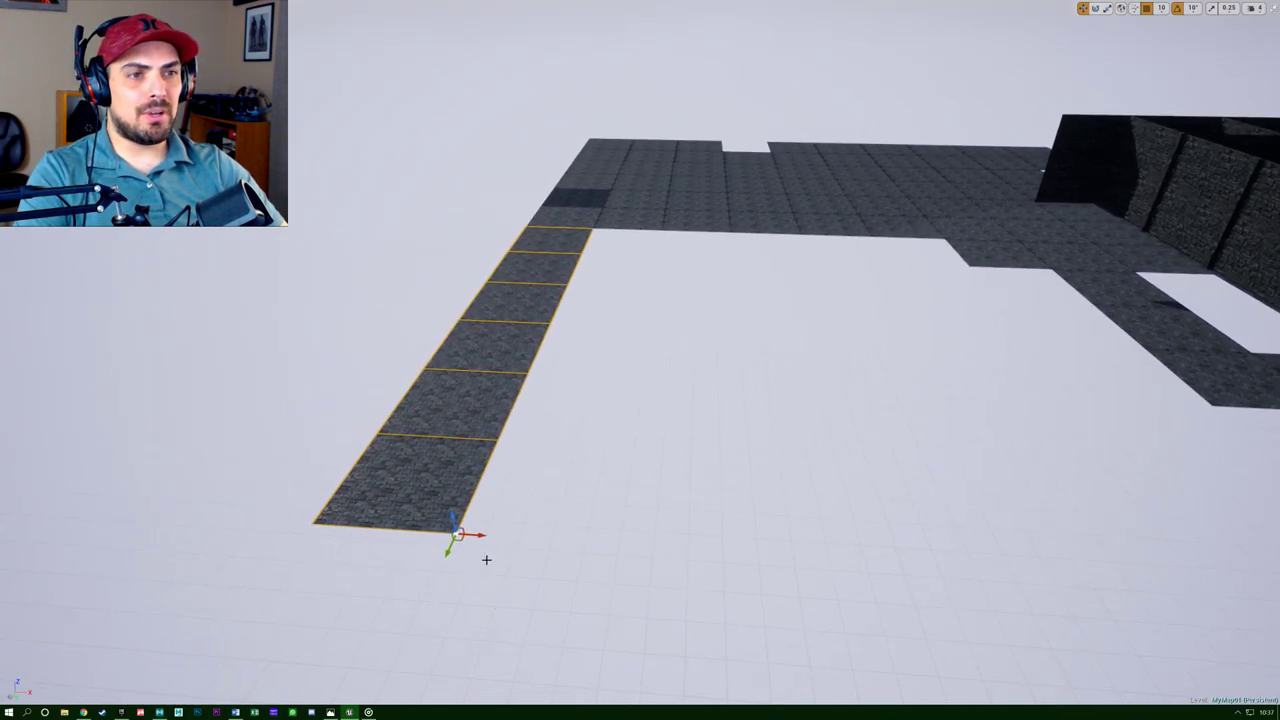
pyautogui.keyDown('alt'); pyautogui.moveTo(478, 535); pyautogui.dragTo(1110, 578); pyautogui.keyUp('alt')
pyautogui.moveTo(1023, 576); pyautogui.dragTo(1052, 588, button='right')
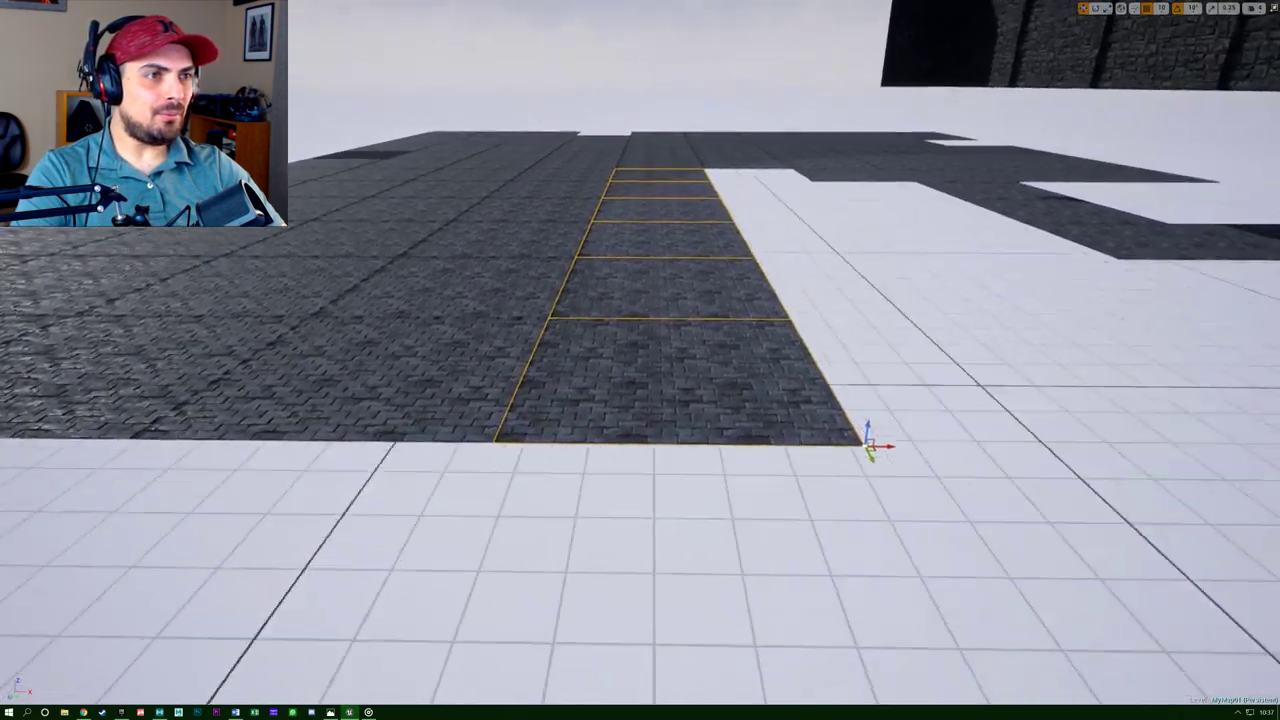
pyautogui.moveTo(780, 478); pyautogui.dragTo(774, 478, button='right')
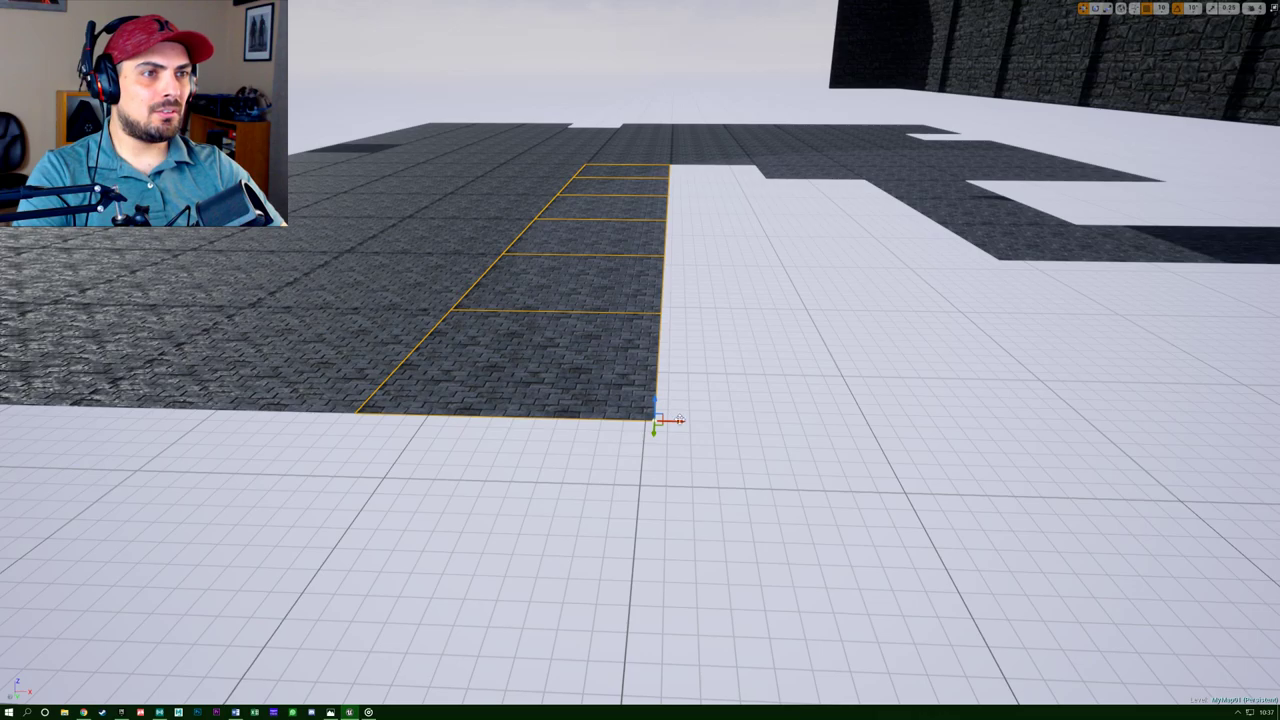
pyautogui.moveTo(679, 420); pyautogui.dragTo(981, 481)
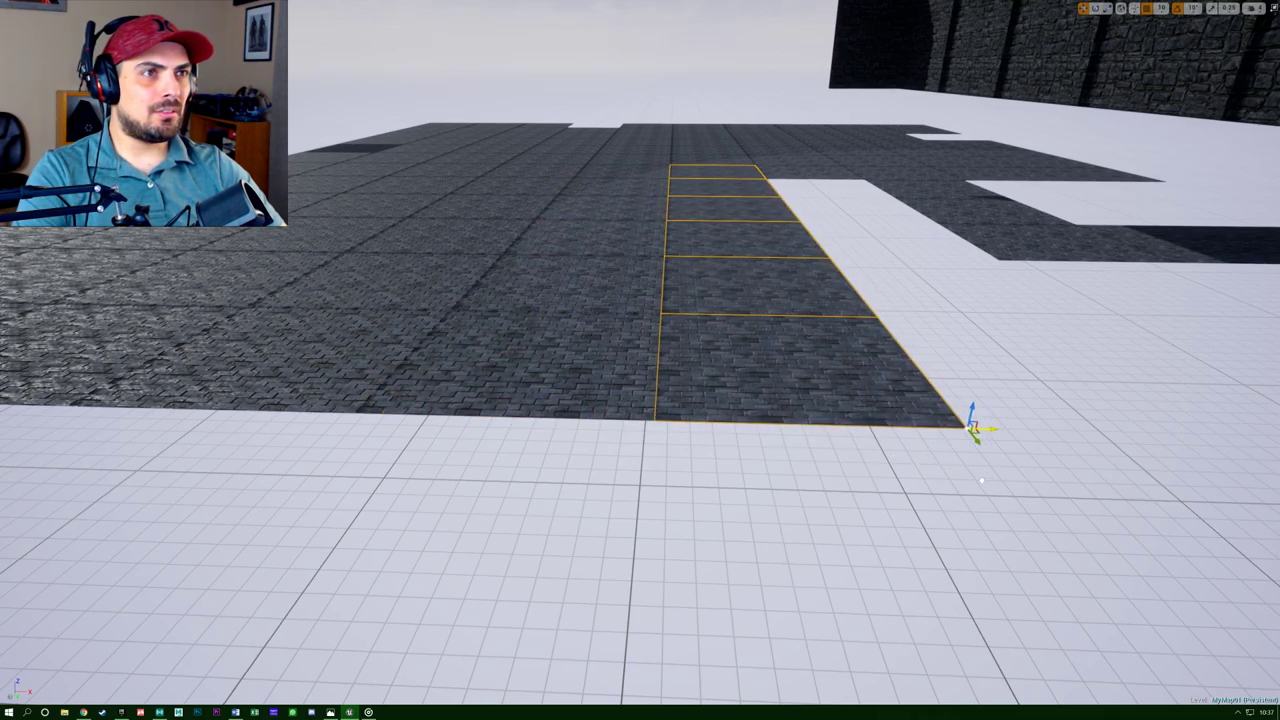
# Select the five outer sections of the last strip and duplicate them into the gap beside the courtyard floor.
pyautogui.moveTo(985, 432); pyautogui.dragTo(980, 532, button='right')
pyautogui.moveTo(940, 446); pyautogui.dragTo(980, 443, button='right')
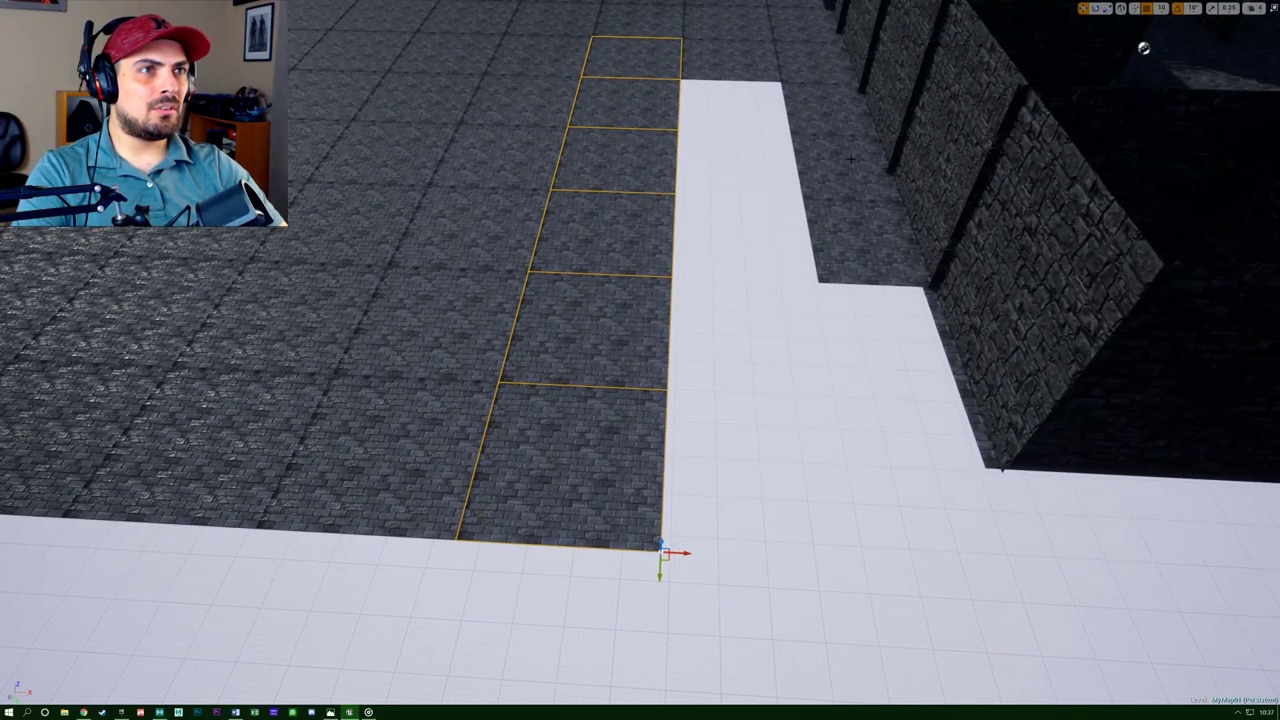
pyautogui.click(630, 105)
pyautogui.keyDown('ctrl'); pyautogui.click(634, 150); pyautogui.keyUp('ctrl')
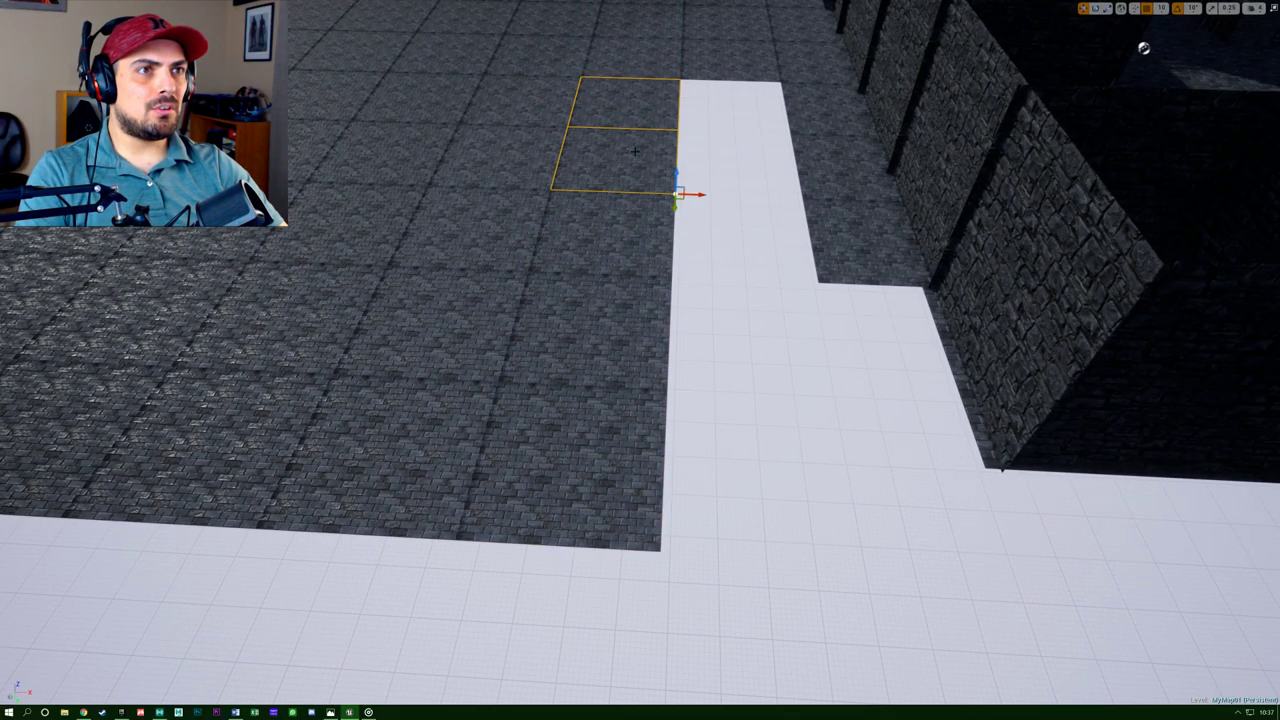
pyautogui.keyDown('ctrl'); pyautogui.click(645, 232); pyautogui.keyUp('ctrl')
pyautogui.keyDown('ctrl'); pyautogui.click(655, 330); pyautogui.keyUp('ctrl')
pyautogui.keyDown('ctrl'); pyautogui.click(663, 446); pyautogui.keyUp('ctrl')
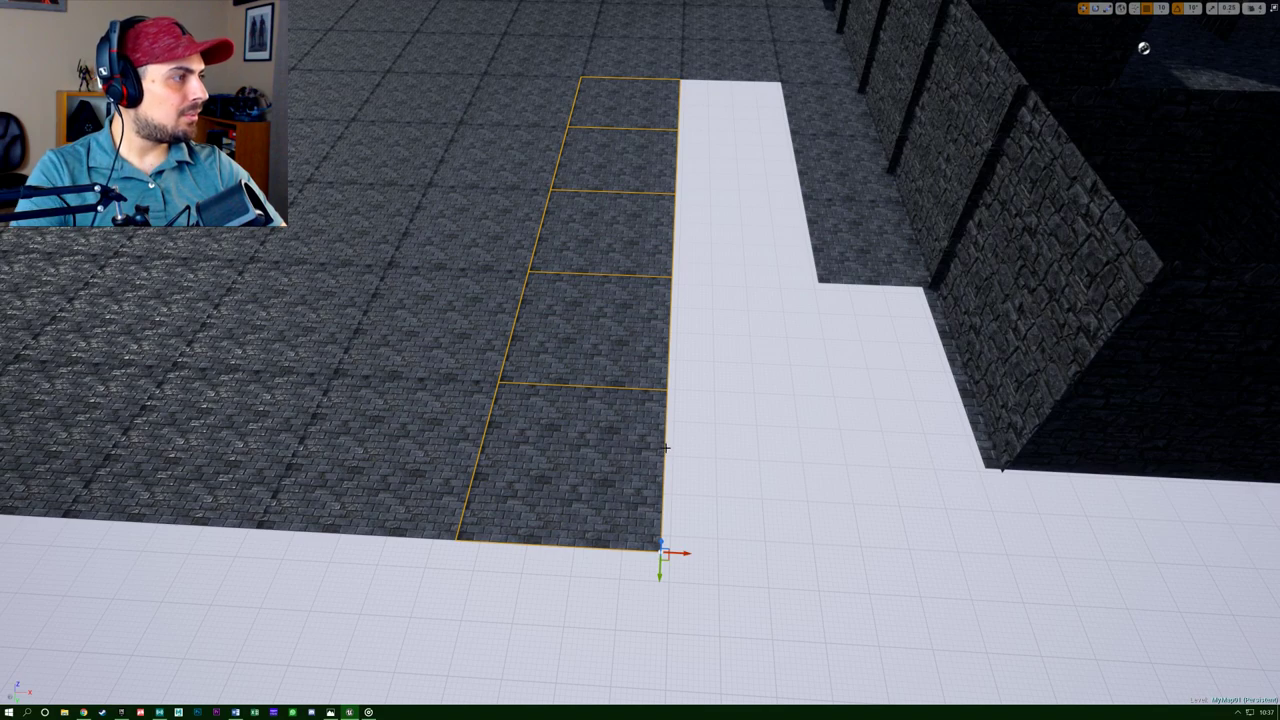
pyautogui.moveTo(683, 553); pyautogui.dragTo(901, 579)
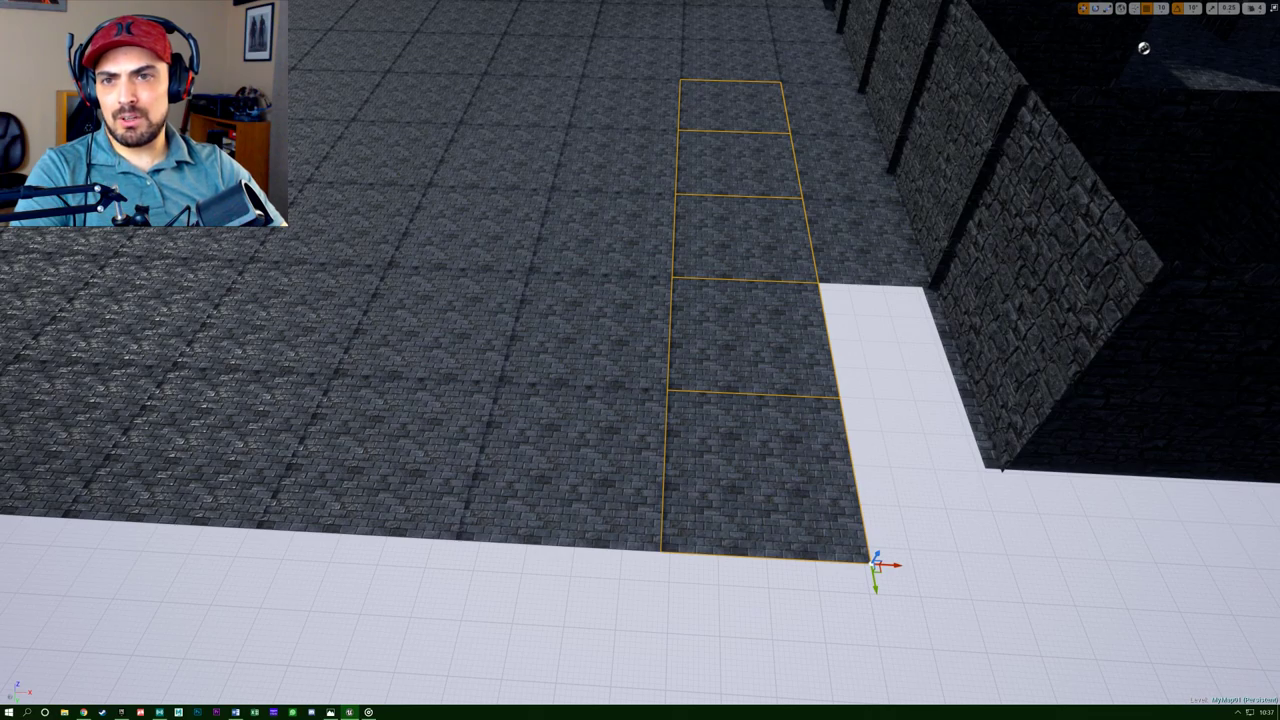
# Duplicate one panel of the courtyard's outer stone wall and lower the copy to the maze floor.
pyautogui.moveTo(395, 346); pyautogui.dragTo(630, 362, button='right')
pyautogui.click(330, 310)
pyautogui.click(490, 280)
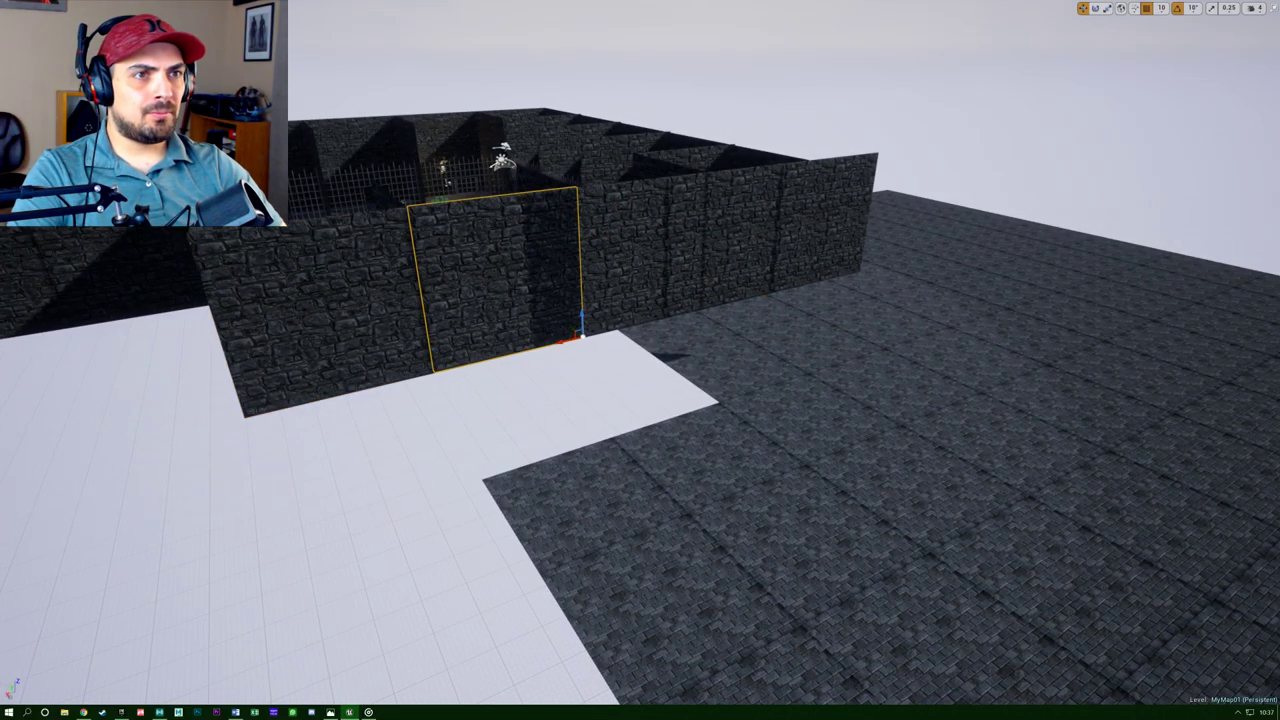
pyautogui.moveTo(582, 318); pyautogui.dragTo(635, 474)
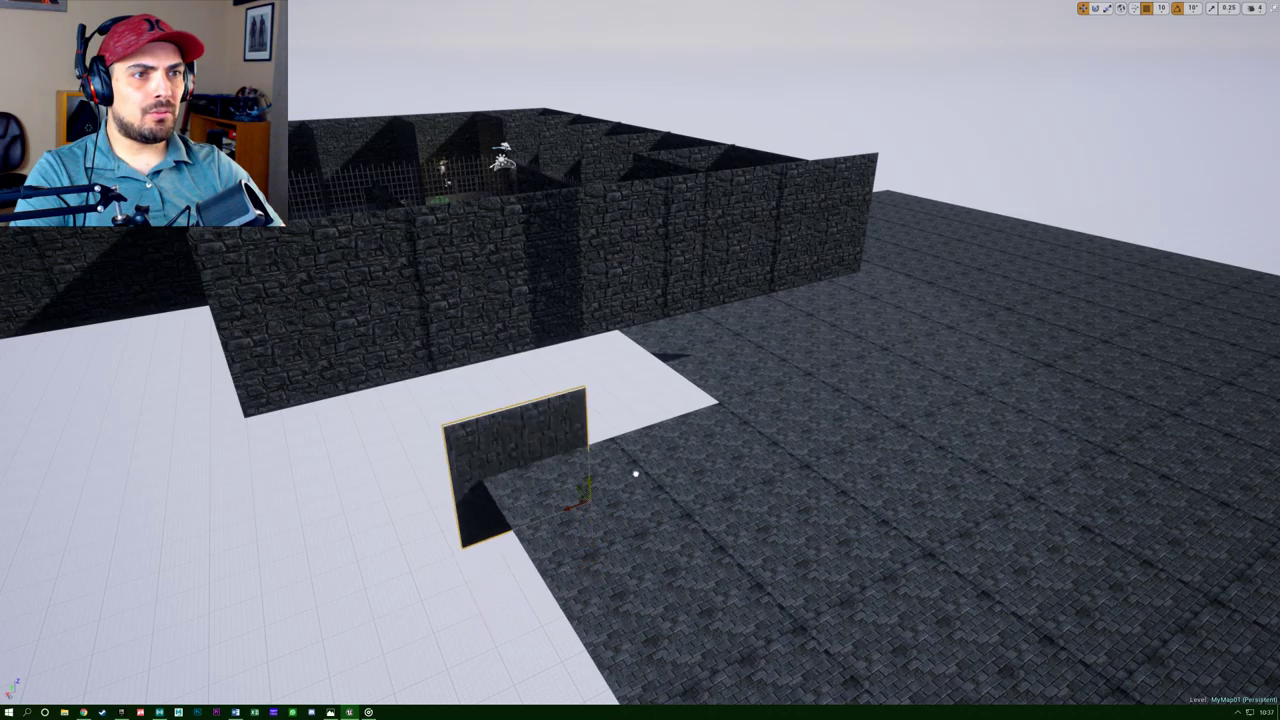
# Raise the copied wall panel until its base sits level with the maze floor.
pyautogui.press('w')
pyautogui.moveTo(635, 474); pyautogui.dragTo(555, 505, button='right')
pyautogui.press('s')
pyautogui.press('a')
pyautogui.press('d')
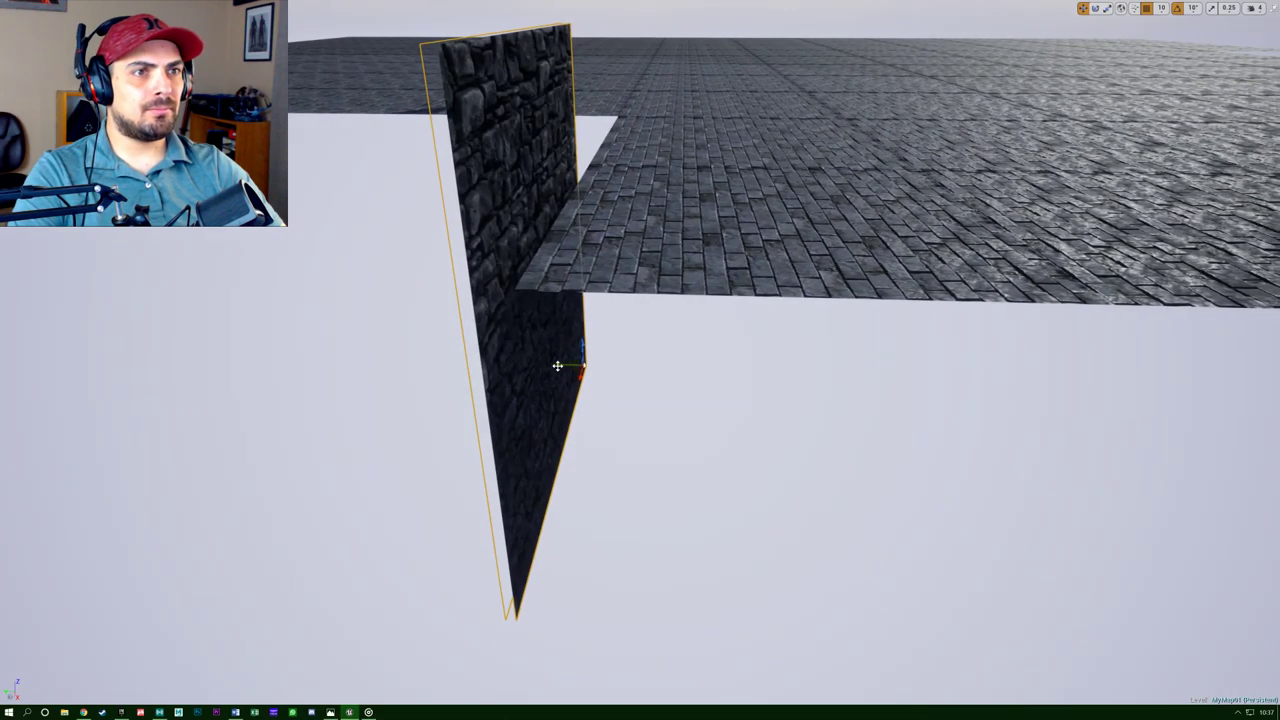
pyautogui.moveTo(557, 366); pyautogui.dragTo(587, 160)
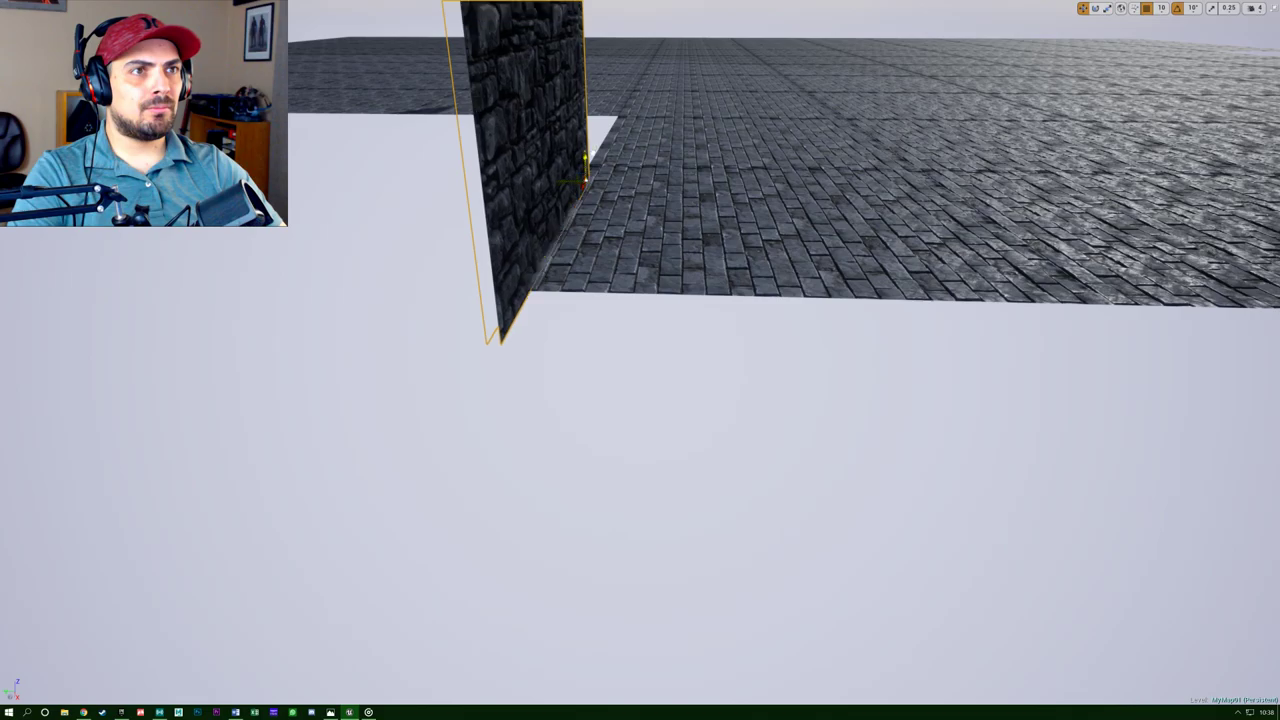
# Slide the wall panel along the floor edge to line it up with the end floor section.
pyautogui.press('d')
pyautogui.moveTo(590, 157); pyautogui.dragTo(438, 148, button='right')
pyautogui.press('a')
pyautogui.press('d')
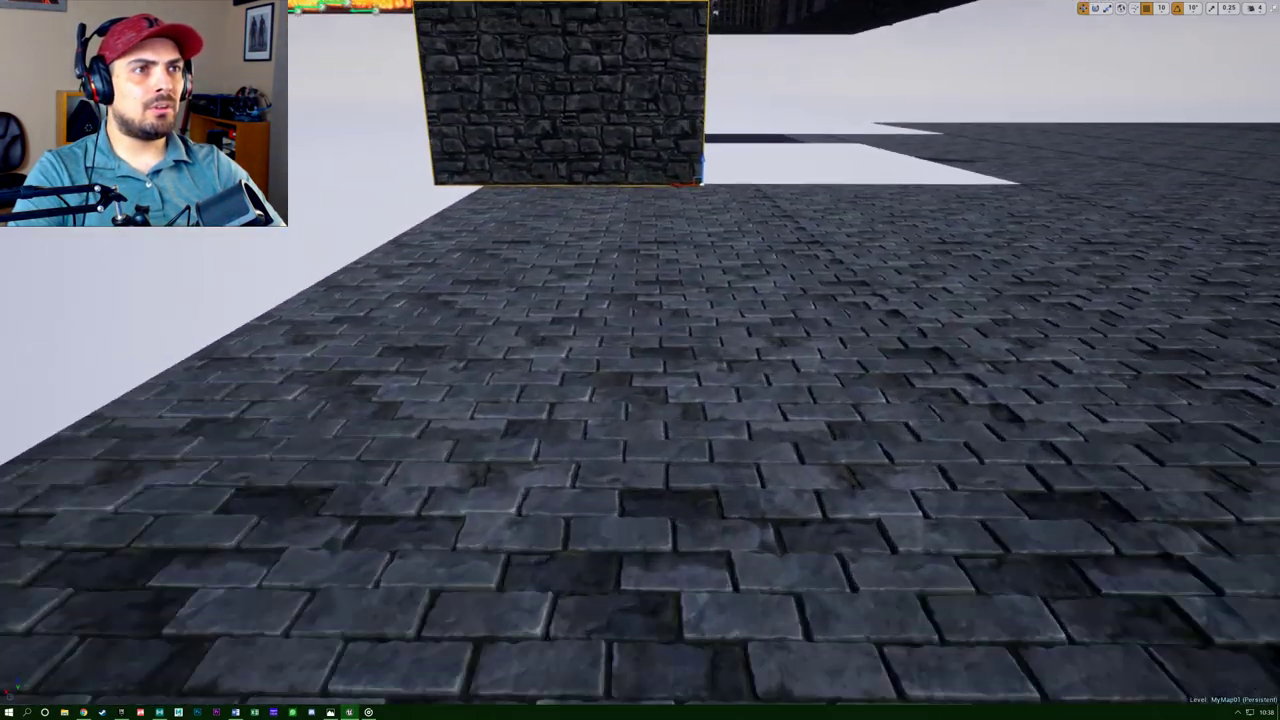
pyautogui.press('e')
pyautogui.moveTo(754, 200); pyautogui.dragTo(754, 294, button='right')
pyautogui.moveTo(687, 417); pyautogui.dragTo(743, 423)
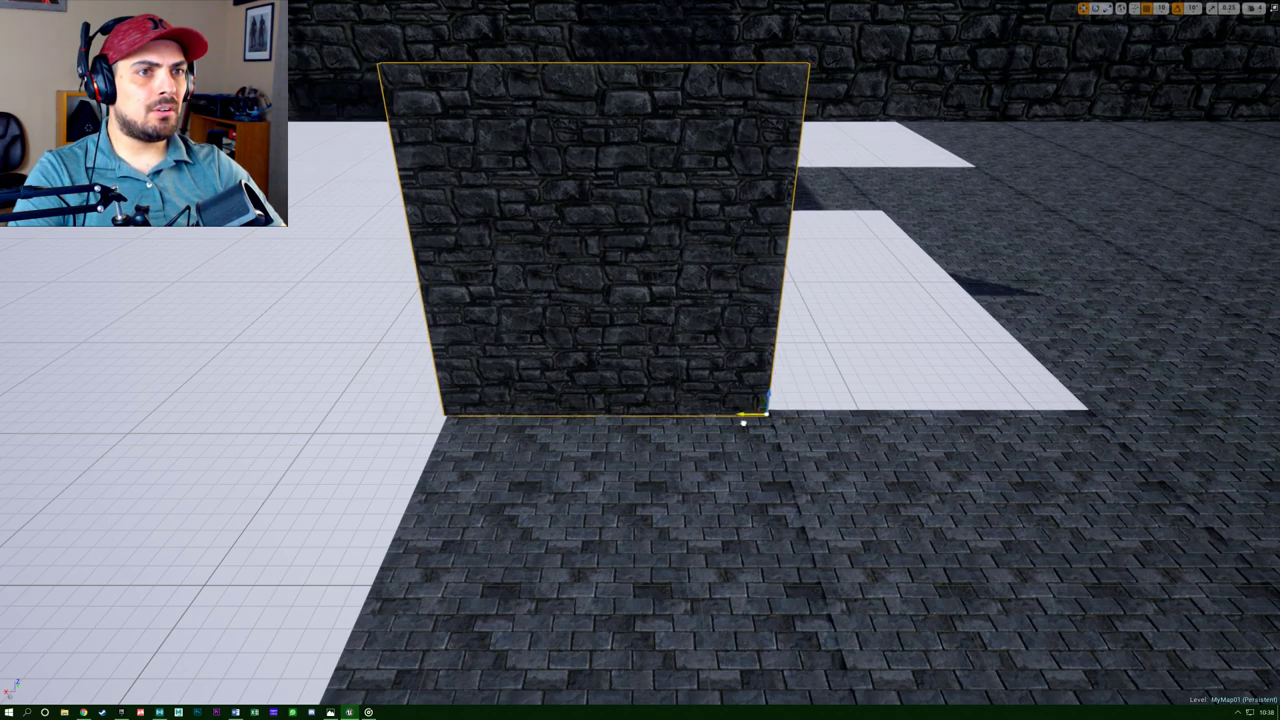
# Nudge the wall panel sideways with grid snapping off so its base corner meets the floor section's seam.
pyautogui.press('w')
pyautogui.moveTo(743, 423); pyautogui.dragTo(711, 434, button='right')
pyautogui.press('d')
pyautogui.press('s')
pyautogui.press('d')
pyautogui.press('a')
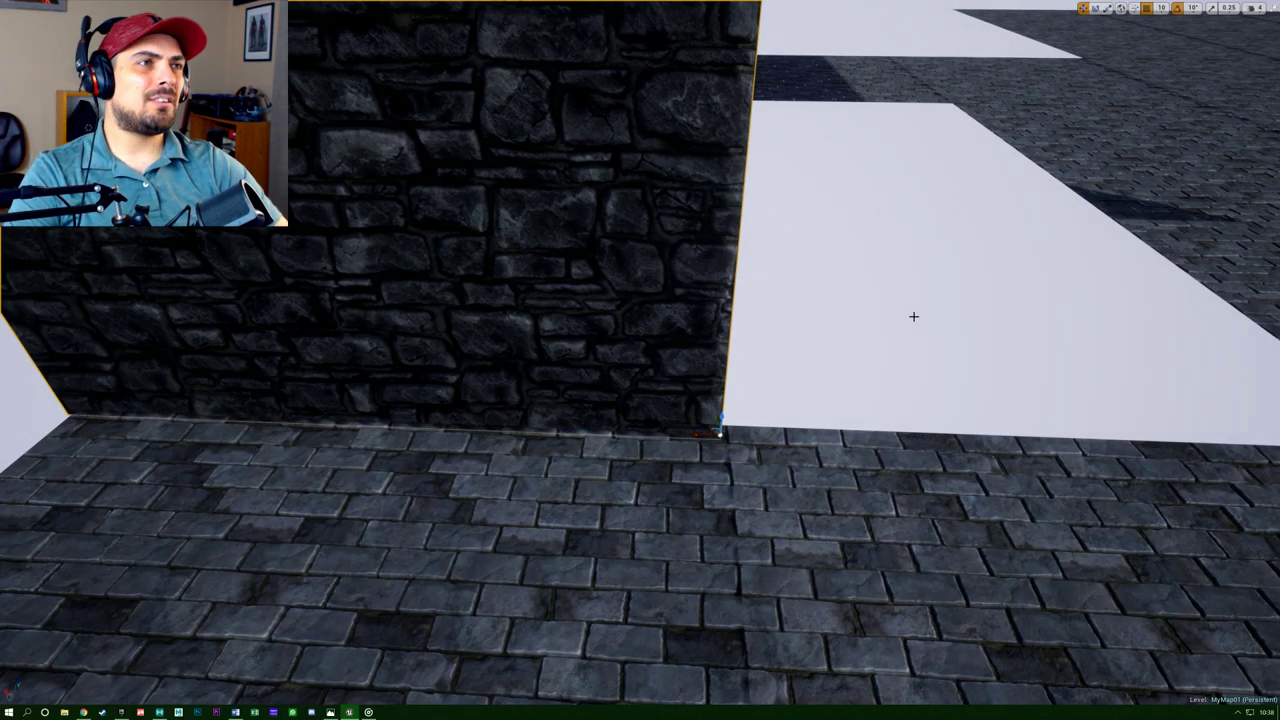
pyautogui.press('s')
pyautogui.moveTo(877, 320)
pyautogui.mouseDown(button='right')
pyautogui.moveTo(890, 300)
pyautogui.moveTo(871, 317)
pyautogui.mouseUp(button='right')
pyautogui.press('w')
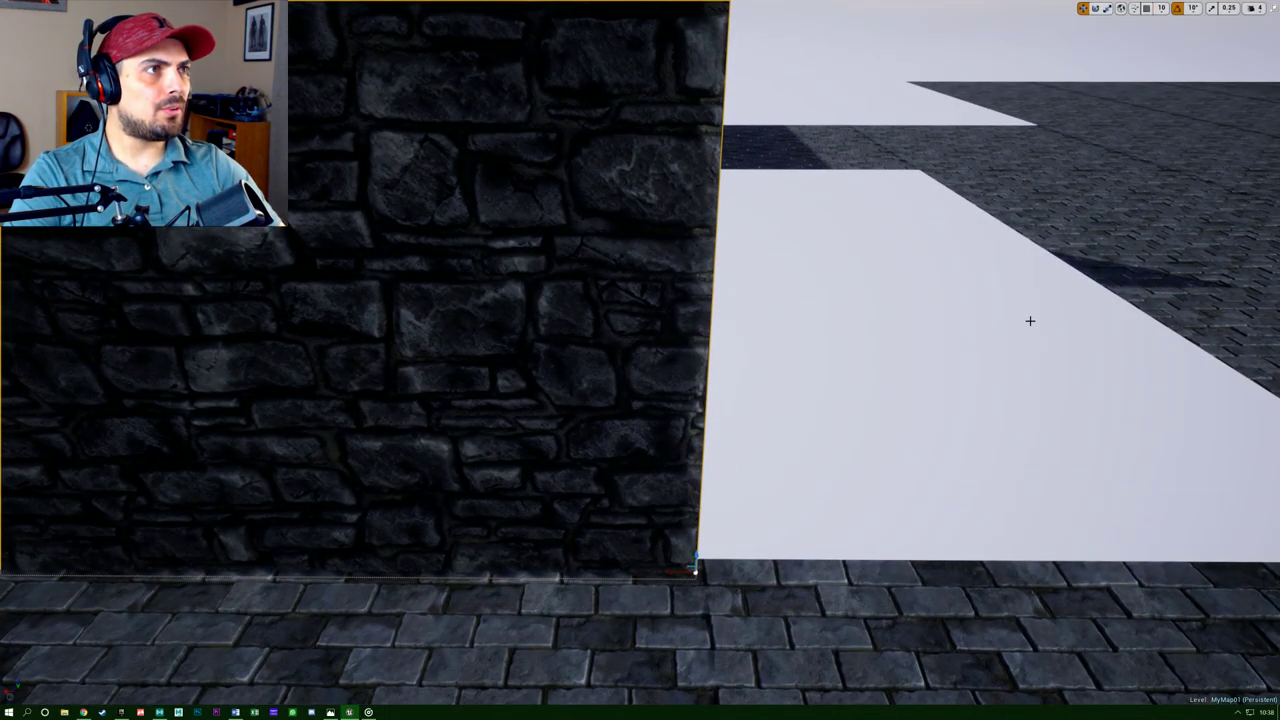
pyautogui.moveTo(675, 573); pyautogui.dragTo(686, 573)
# Fine-tune the wall panel's position at the outer floor corner from close up.
pyautogui.press('q')
pyautogui.moveTo(686, 573); pyautogui.dragTo(556, 598, button='right')
pyautogui.press('e')
pyautogui.press('d')
pyautogui.press('w')
pyautogui.press('s')
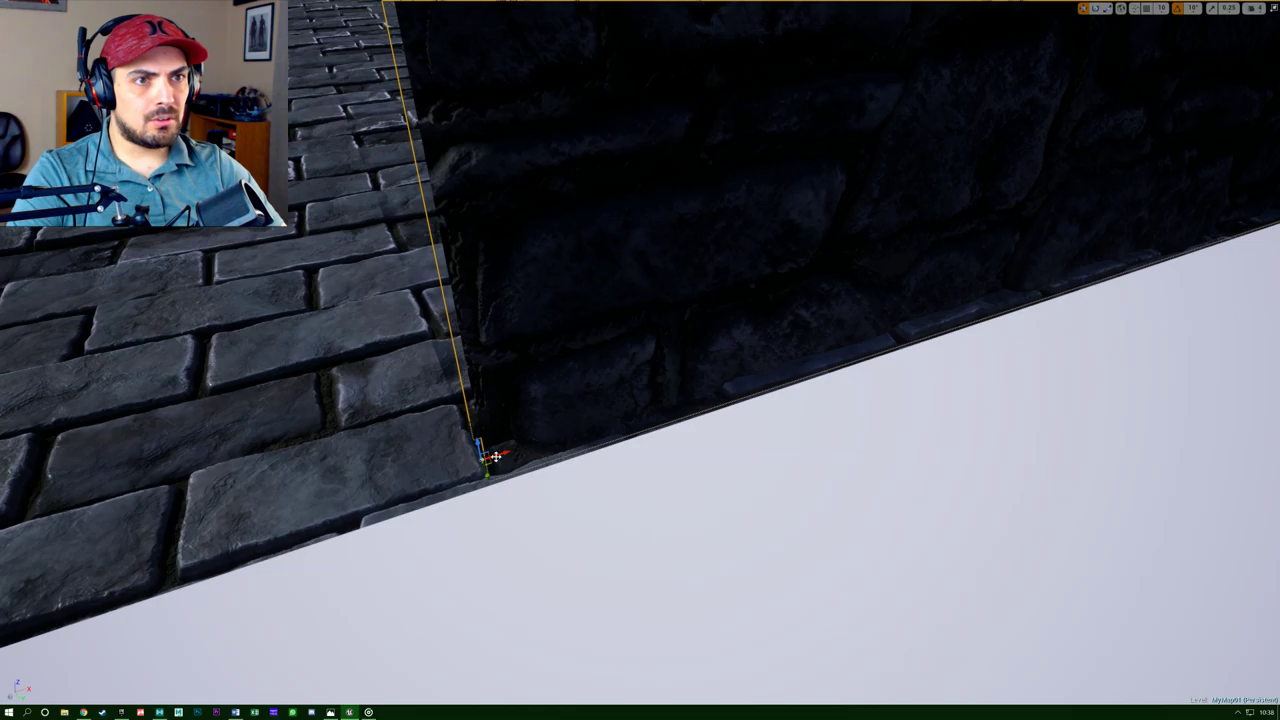
pyautogui.click(436, 354)
pyautogui.click(505, 380)
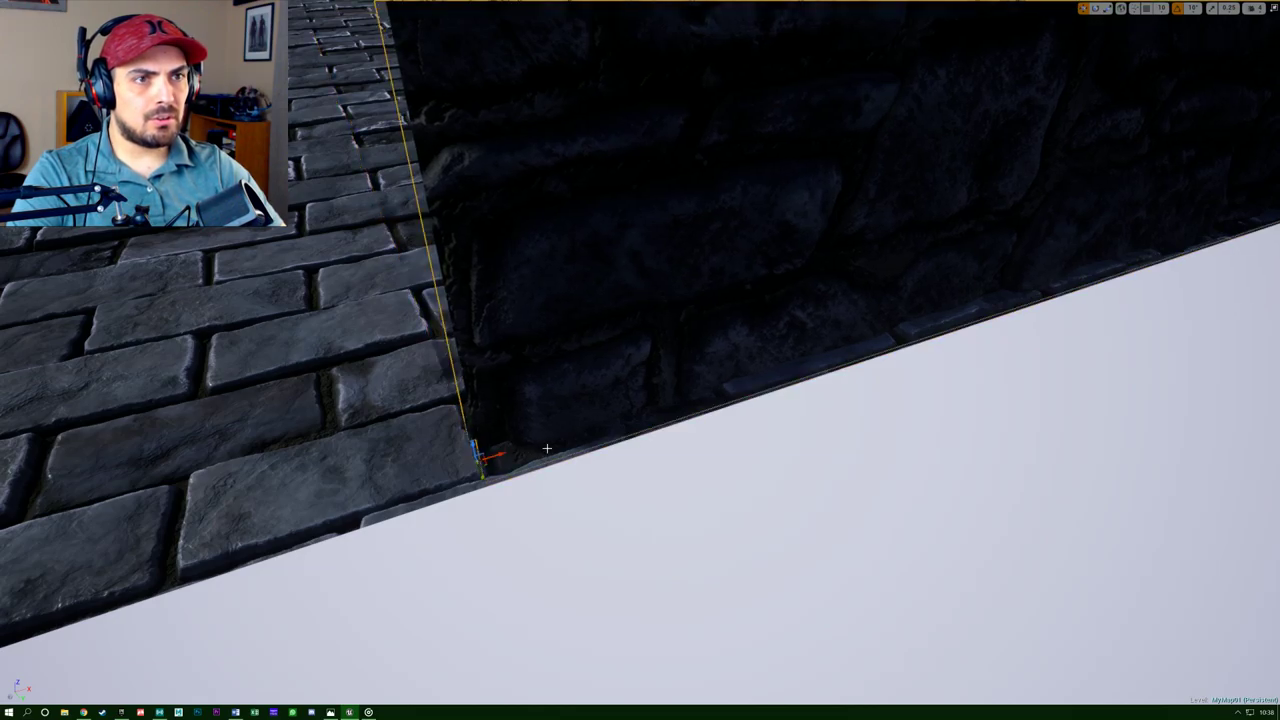
pyautogui.moveTo(547, 449); pyautogui.dragTo(650, 405, button='right')
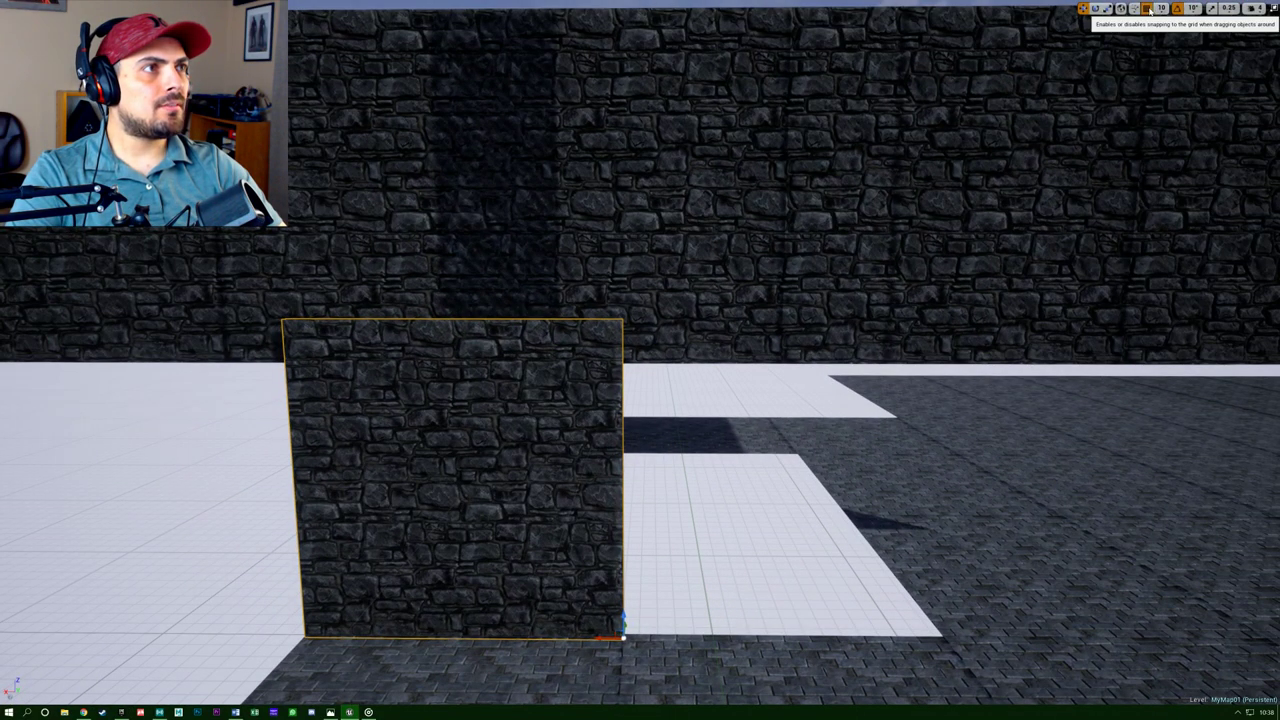
# Shift the wall panel off the floor edge toward the courtyard and inspect the gated courtyard area above it.
pyautogui.moveTo(760, 340); pyautogui.dragTo(330, 490, button='right')
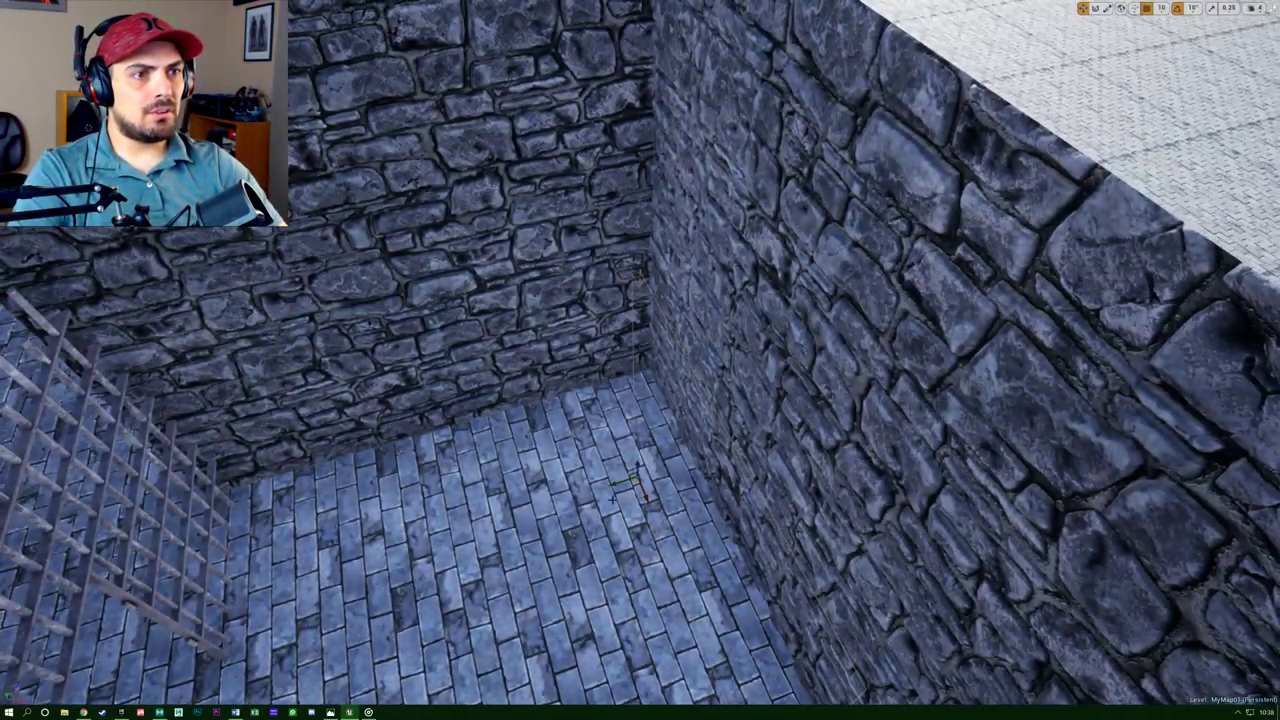
pyautogui.moveTo(614, 485); pyautogui.dragTo(523, 503)
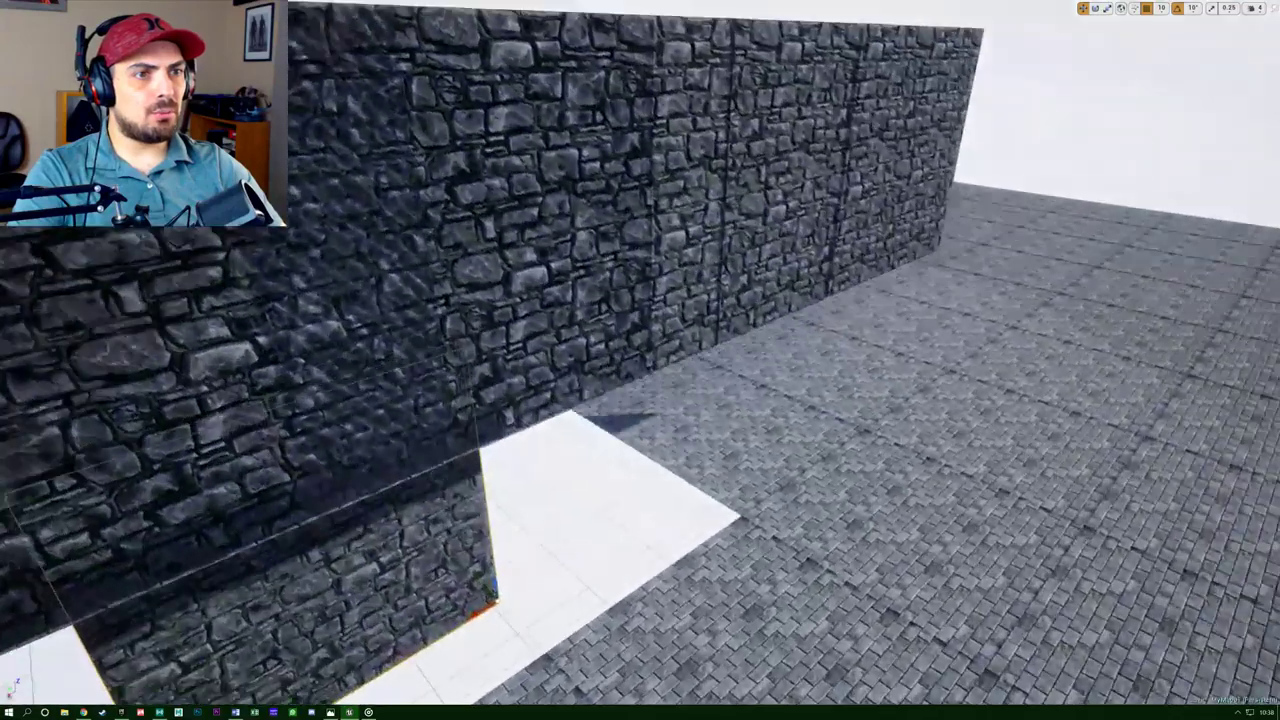
pyautogui.moveTo(526, 500); pyautogui.dragTo(450, 500, button='right')
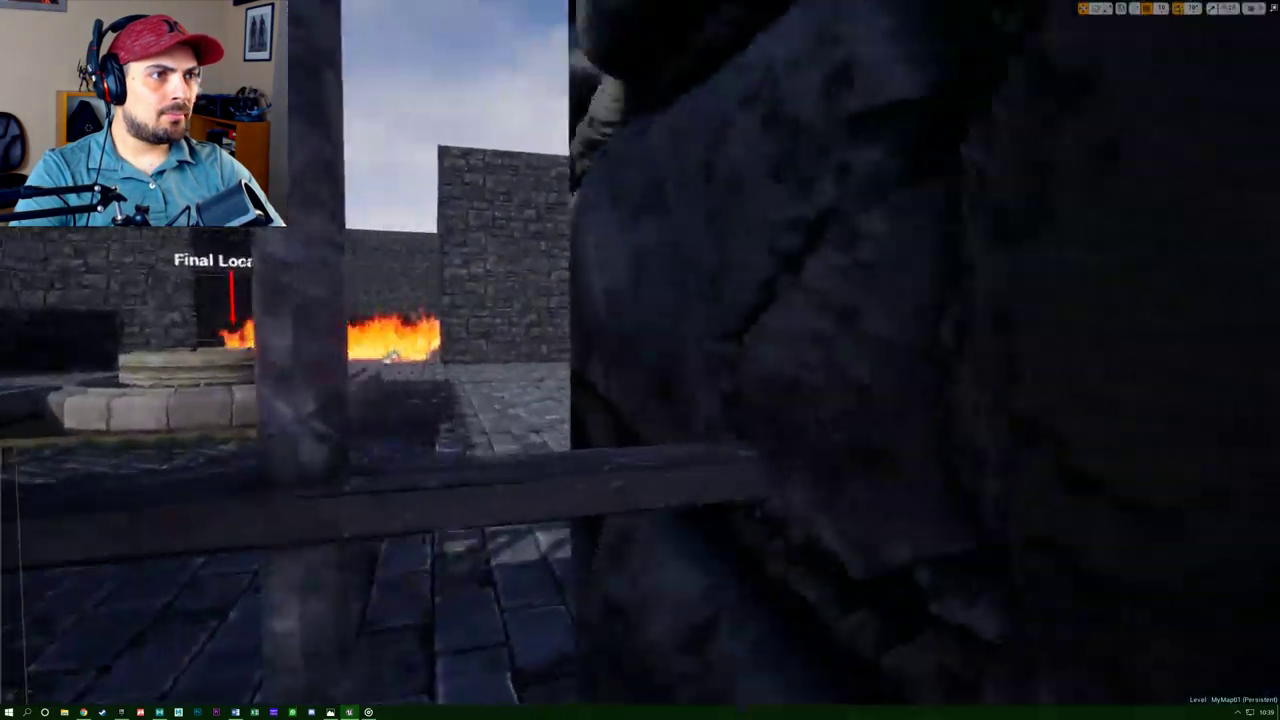
pyautogui.moveTo(640, 360)
pyautogui.mouseDown(button='right')
pyautogui.moveTo(760, 430)
pyautogui.moveTo(870, 435)
pyautogui.moveTo(800, 480)
pyautogui.moveTo(640, 360)
pyautogui.moveTo(480, 365)
pyautogui.moveTo(530, 330)
pyautogui.moveTo(490, 350)
pyautogui.moveTo(640, 360)
pyautogui.mouseUp(button='right')
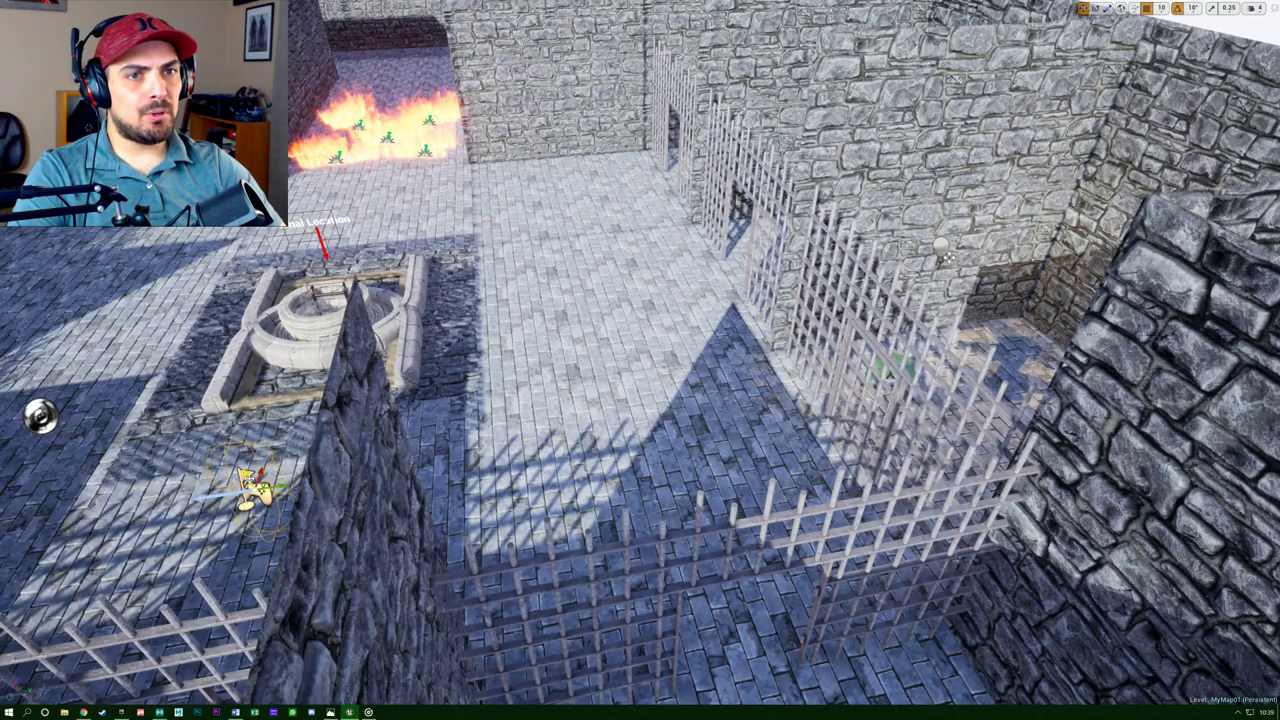
pyautogui.moveTo(640, 360); pyautogui.dragTo(640, 360, button='right')
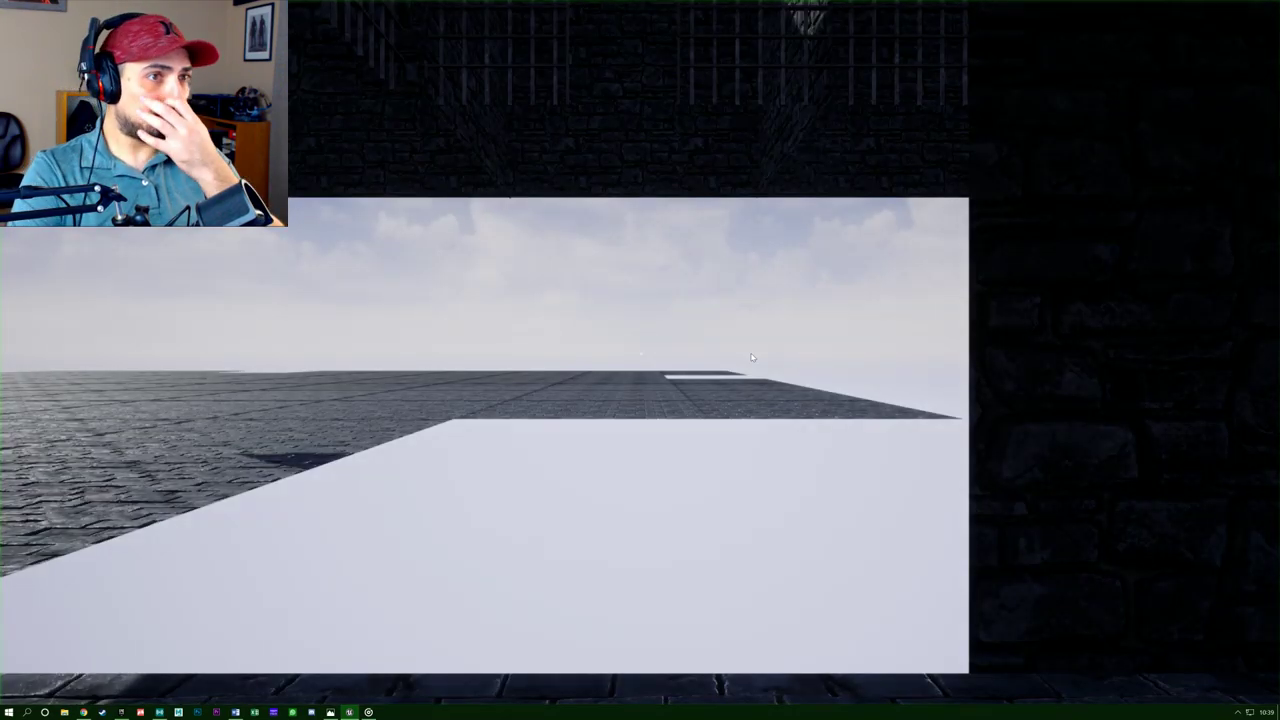
# Play-test the level by walking from the room beneath the courtyard onto the maze floor, and end the test.
pyautogui.click(750, 363)
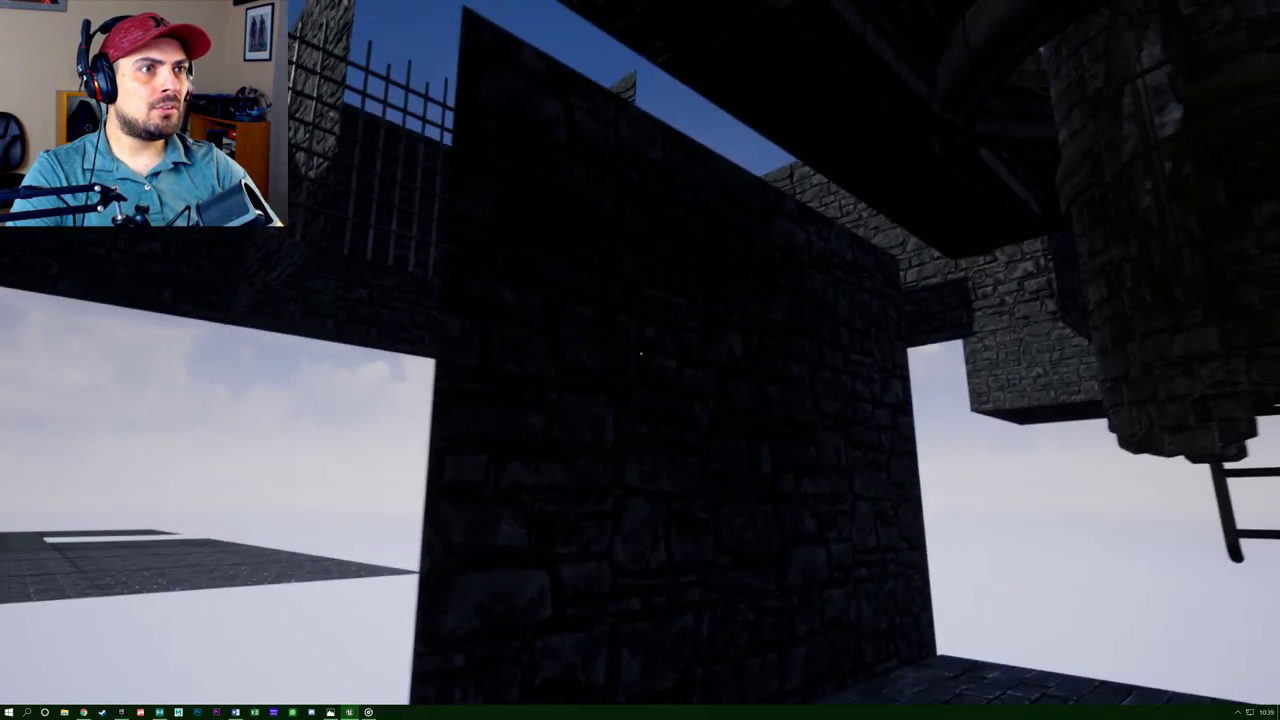
pyautogui.press('w')
pyautogui.press('w')
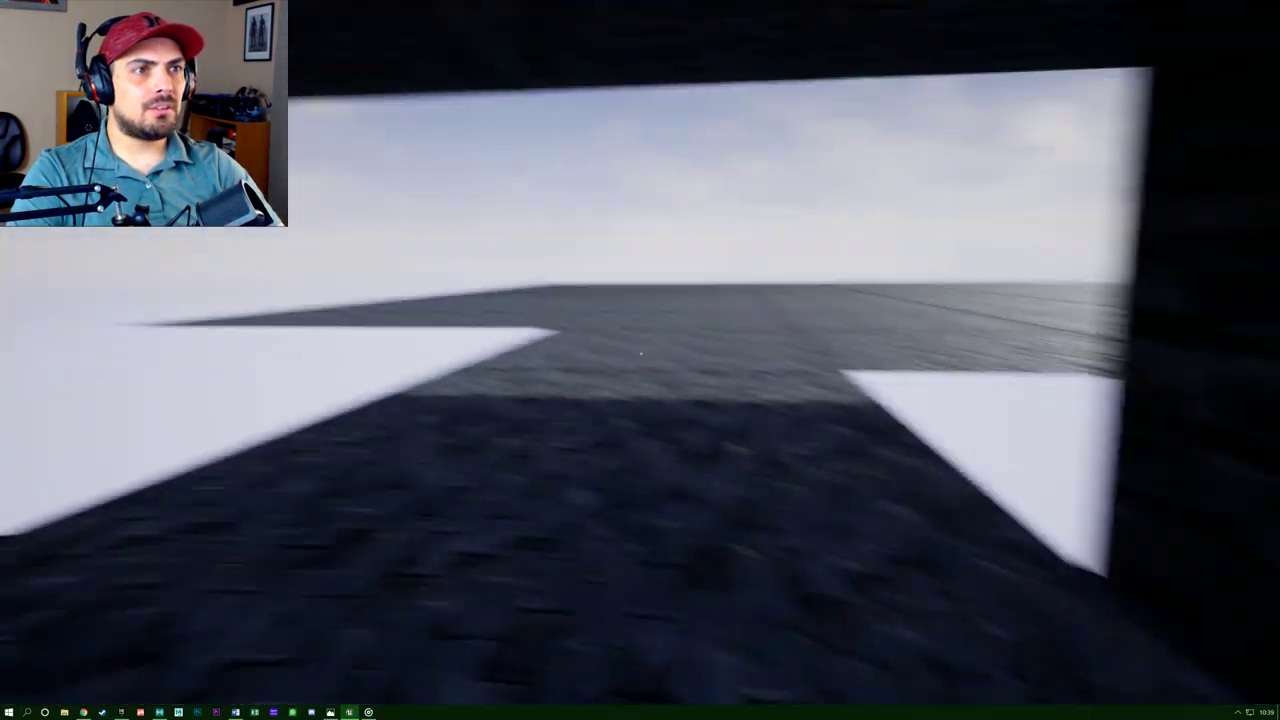
pyautogui.press('w')
pyautogui.press('Escape')
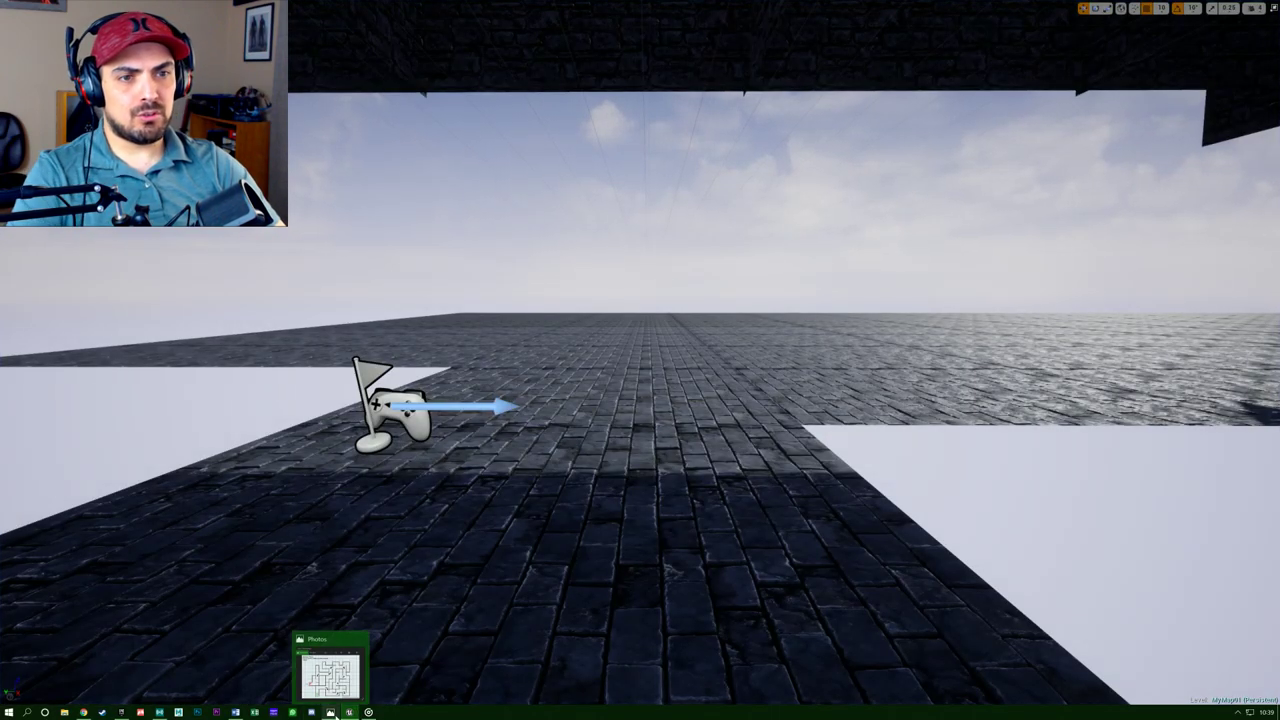
# Examine the meshes in the MedievalDungeon Crypt architecture folder for pieces suited to the maze.
pyautogui.moveTo(155, 712)
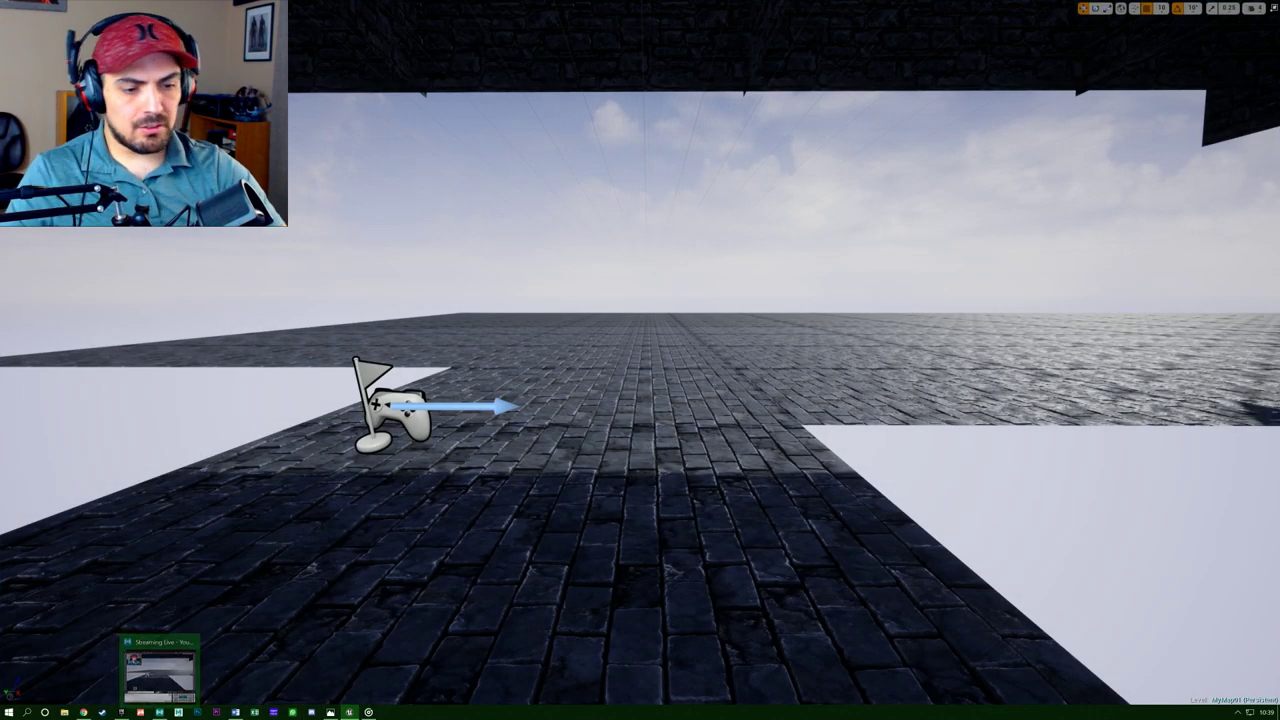
pyautogui.press('F11')
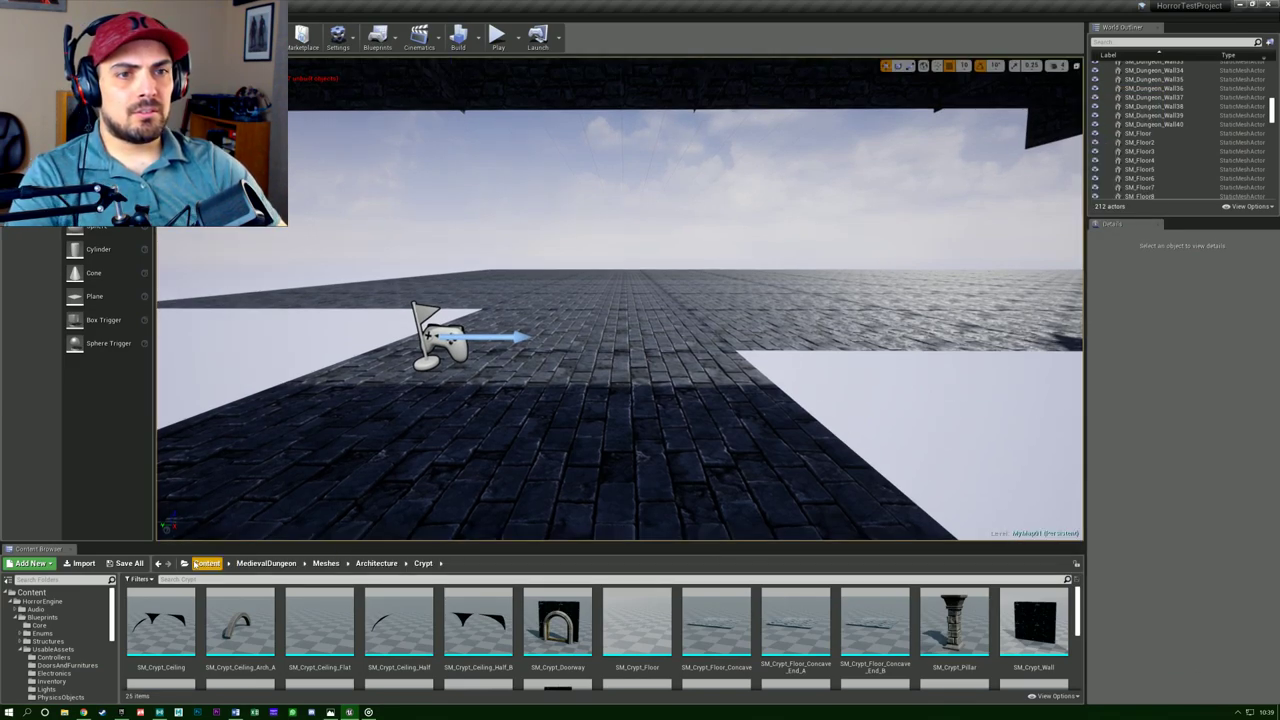
pyautogui.scroll(-2, 400, 630)
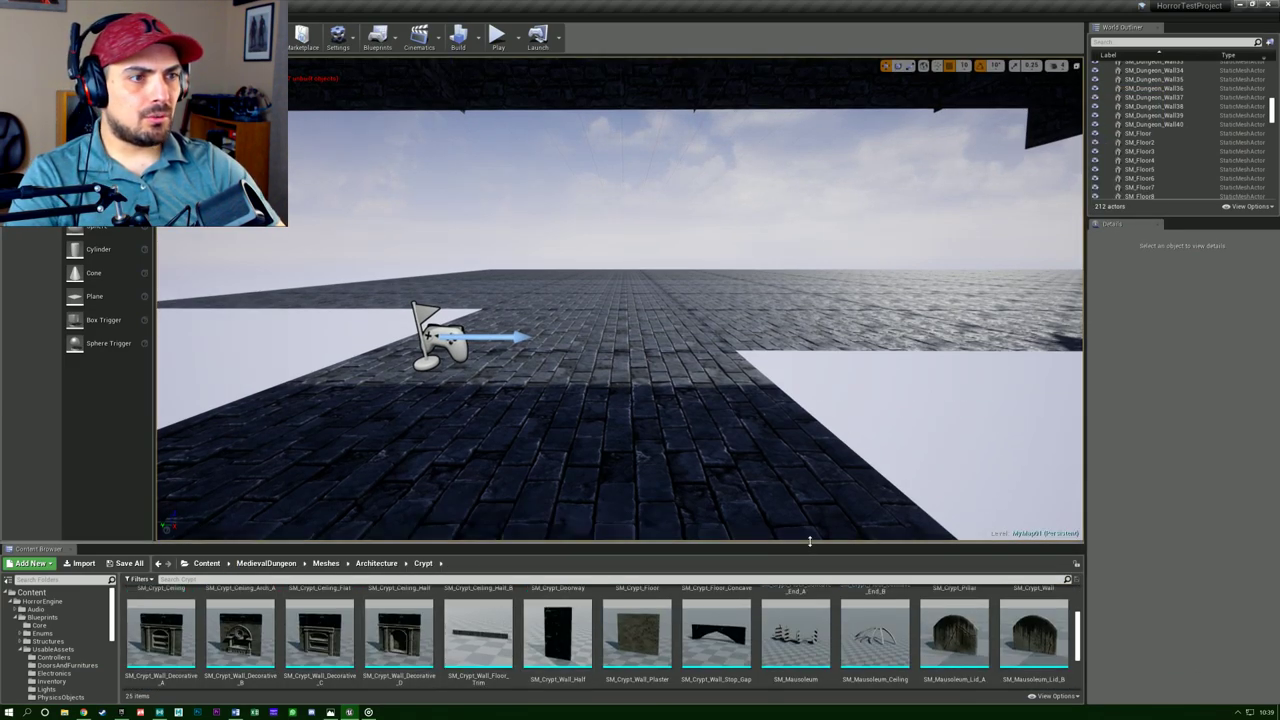
pyautogui.moveTo(812, 544); pyautogui.dragTo(812, 322)
pyautogui.moveTo(248, 487)
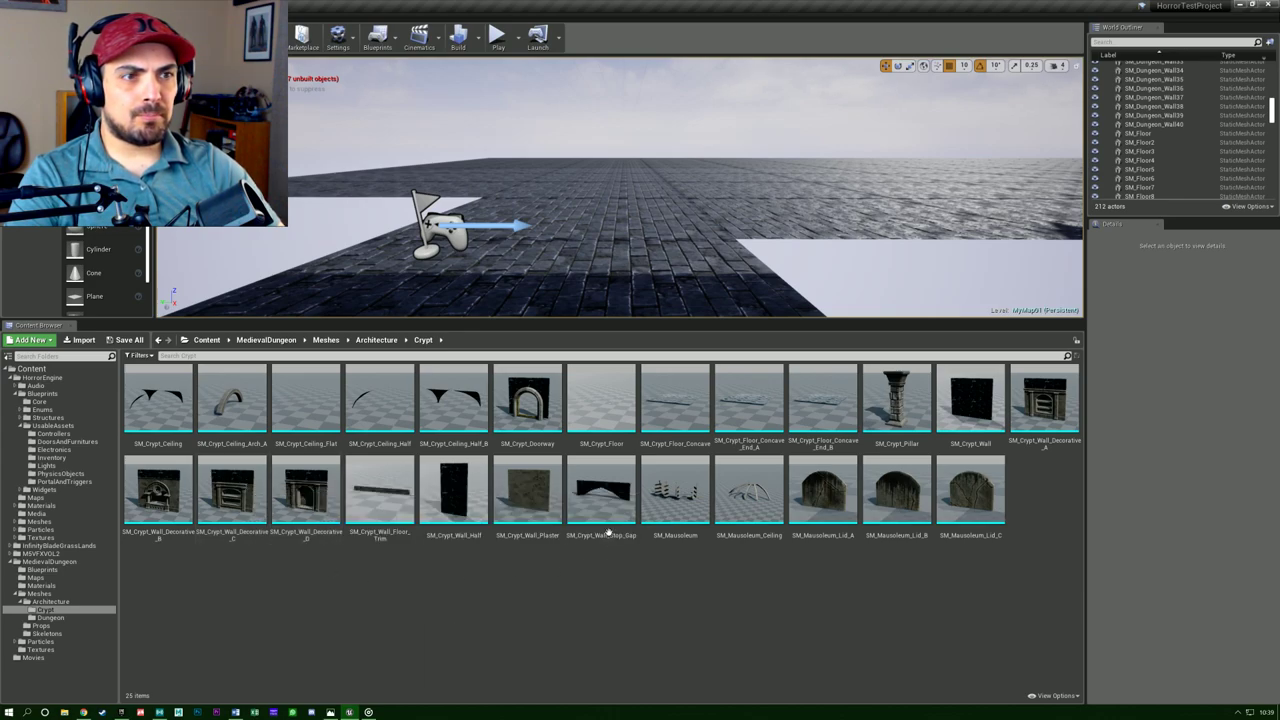
pyautogui.moveTo(342, 500)
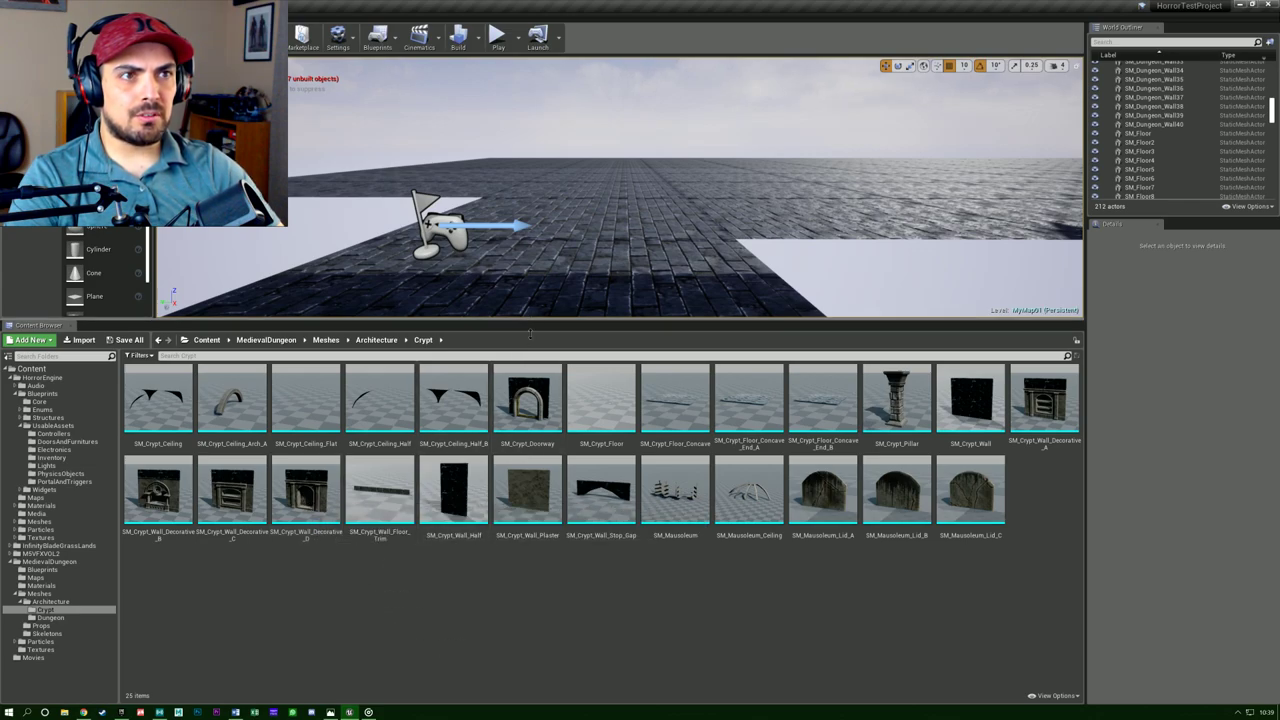
pyautogui.moveTo(530, 318); pyautogui.dragTo(535, 480)
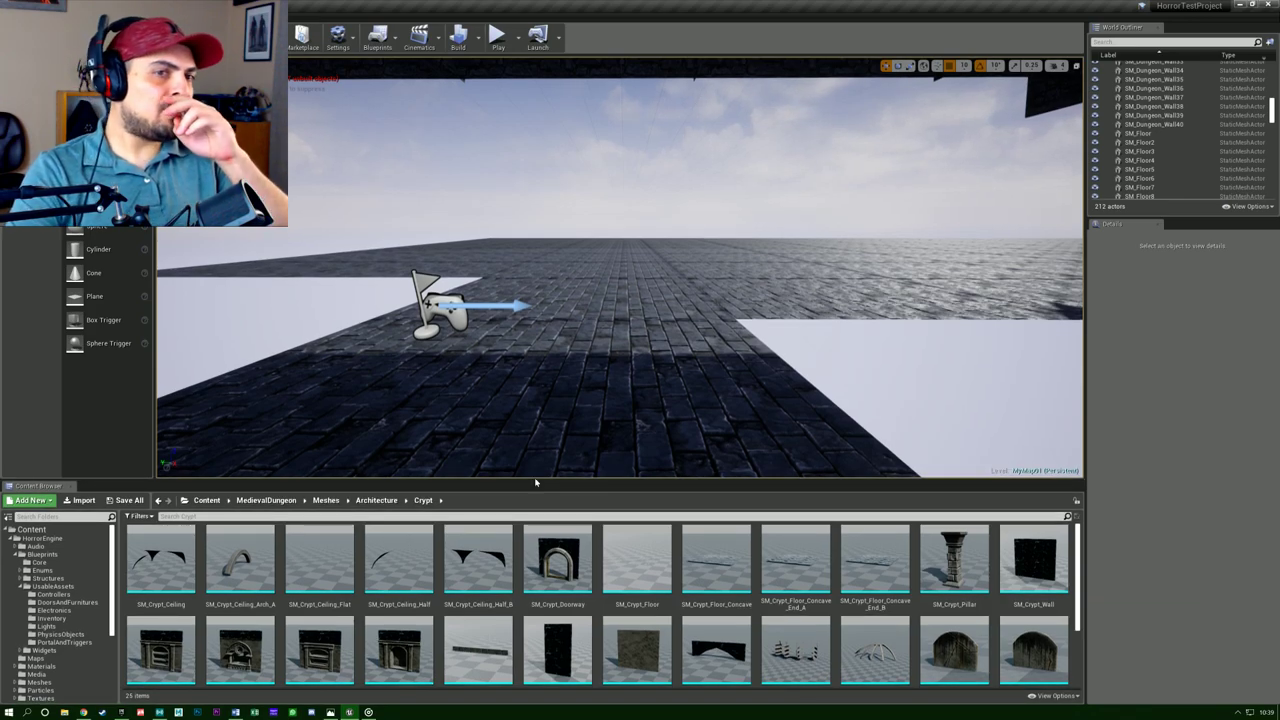
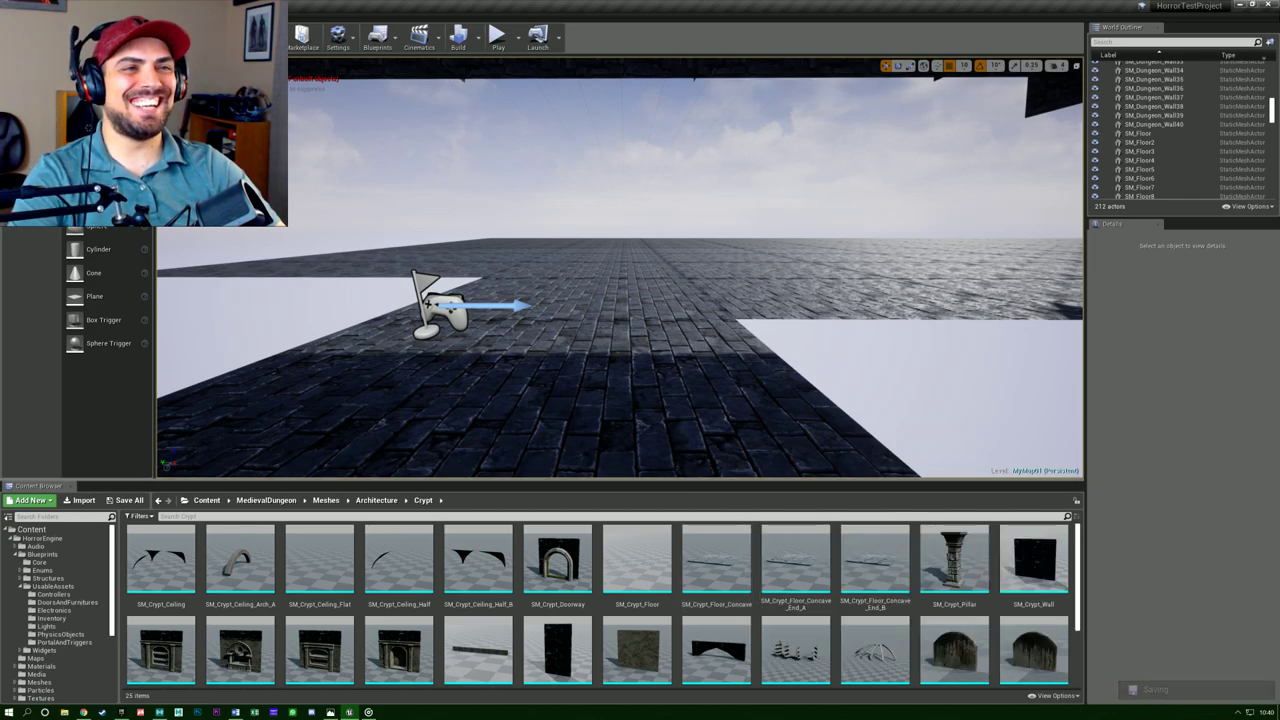
# Duplicate the dungeon wall panel onto the opposite edge of the floor beneath the courtyard, parallel to the original.
pyautogui.moveTo(700, 400); pyautogui.dragTo(672, 398, button='right')
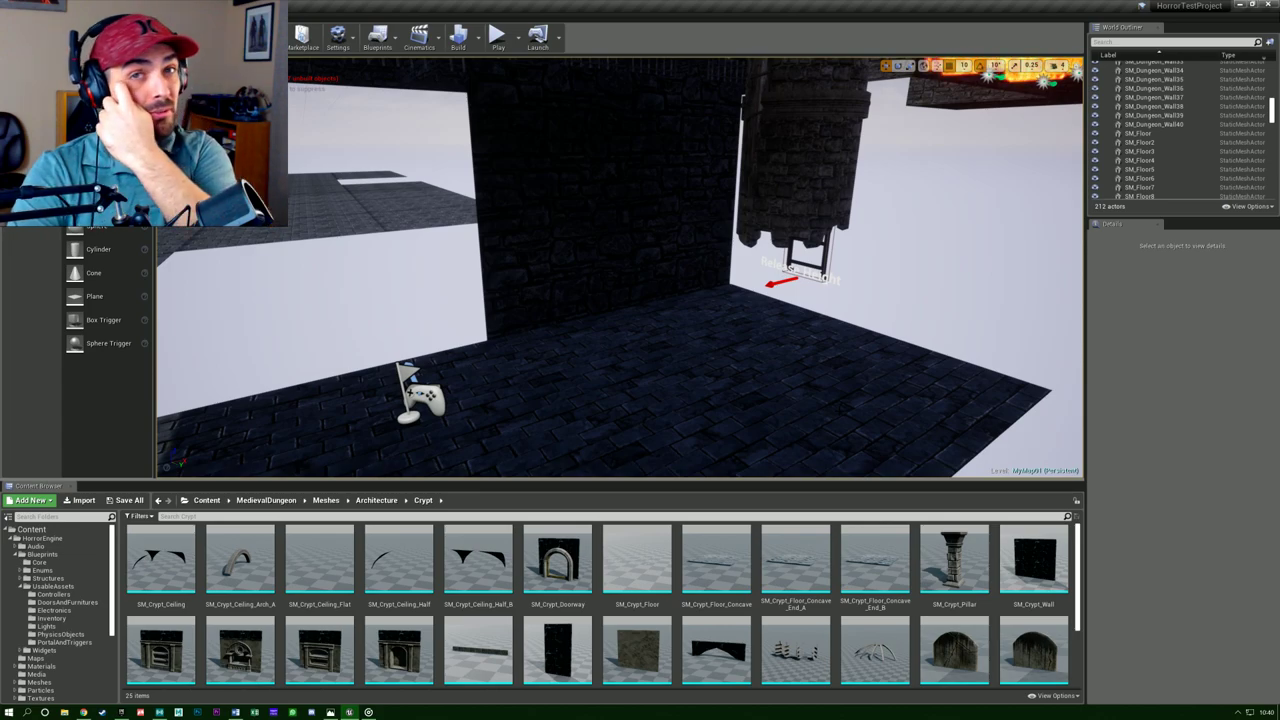
pyautogui.moveTo(620, 268); pyautogui.dragTo(310, 268, button='right')
pyautogui.moveTo(505, 270); pyautogui.dragTo(428, 270, button='right')
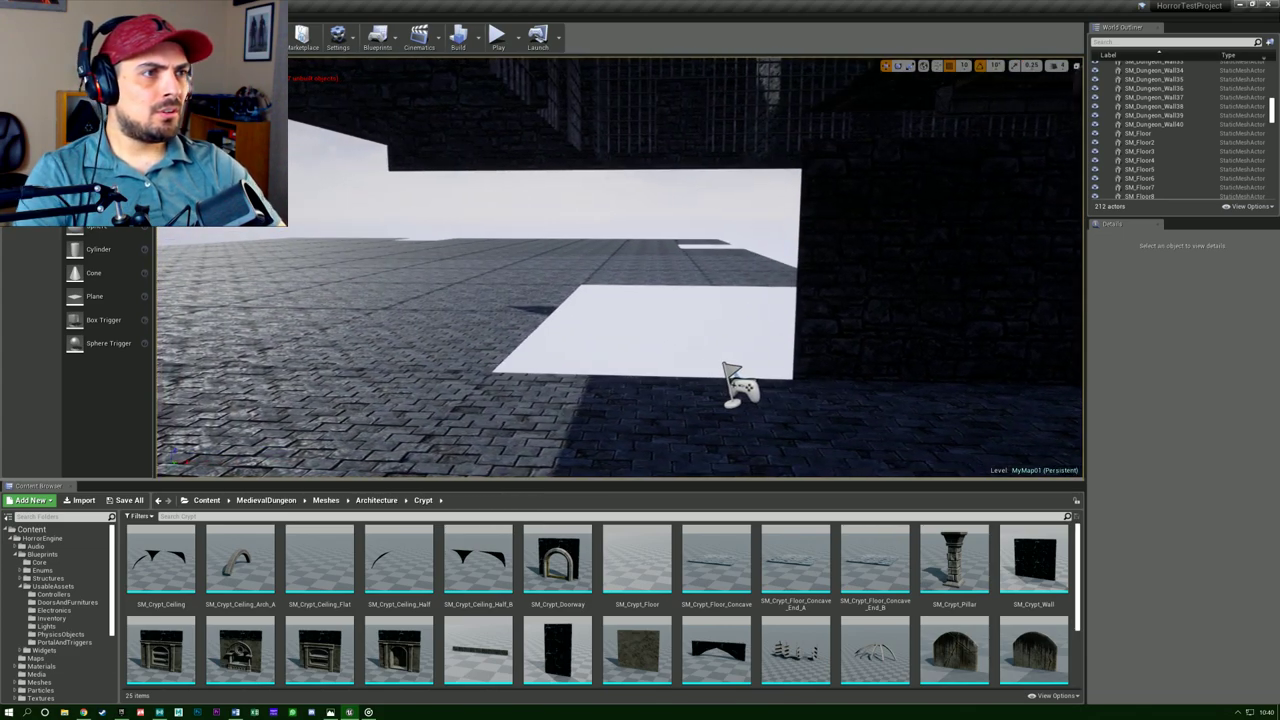
pyautogui.click(880, 280)
pyautogui.moveTo(880, 280)
pyautogui.mouseDown(button='right')
pyautogui.moveTo(910, 284)
pyautogui.moveTo(896, 288)
pyautogui.mouseUp(button='right')
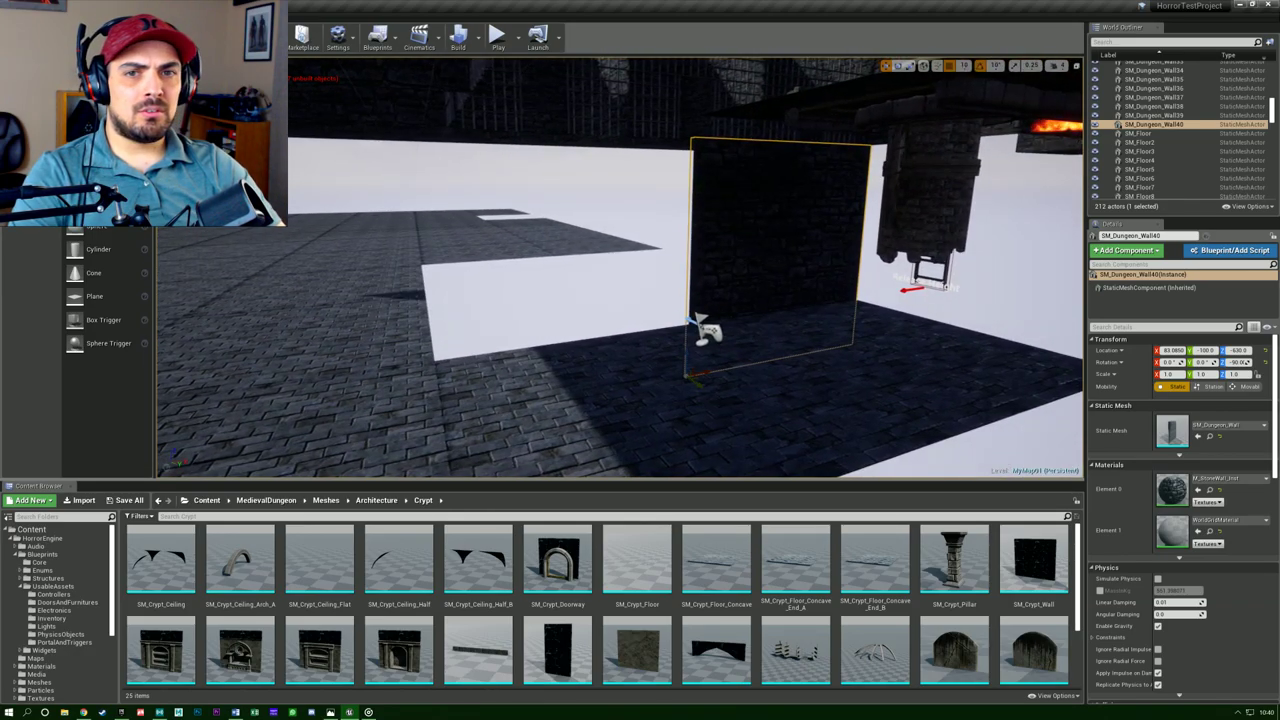
pyautogui.moveTo(605, 389); pyautogui.dragTo(640, 389, button='right')
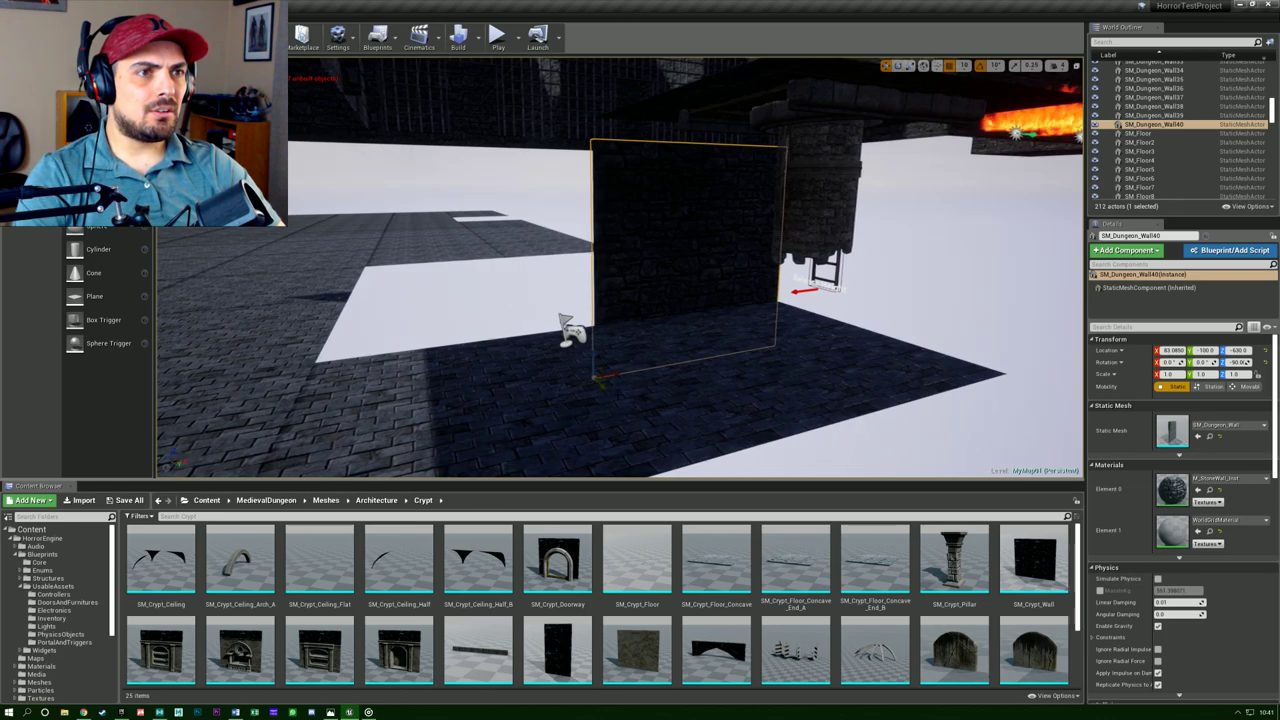
pyautogui.keyDown('alt'); pyautogui.moveTo(605, 389); pyautogui.dragTo(760, 478); pyautogui.keyUp('alt')
# Duplicate both facing wall panels along the corridor toward the maze so the copies continue the existing walls edge to edge.
pyautogui.moveTo(745, 460)
pyautogui.mouseDown(button='right')
pyautogui.moveTo(800, 475)
pyautogui.moveTo(770, 465)
pyautogui.mouseUp(button='right')
pyautogui.moveTo(568, 465); pyautogui.dragTo(517, 165, button='right')
pyautogui.keyDown('ctrl'); pyautogui.click(367, 225); pyautogui.keyUp('ctrl')
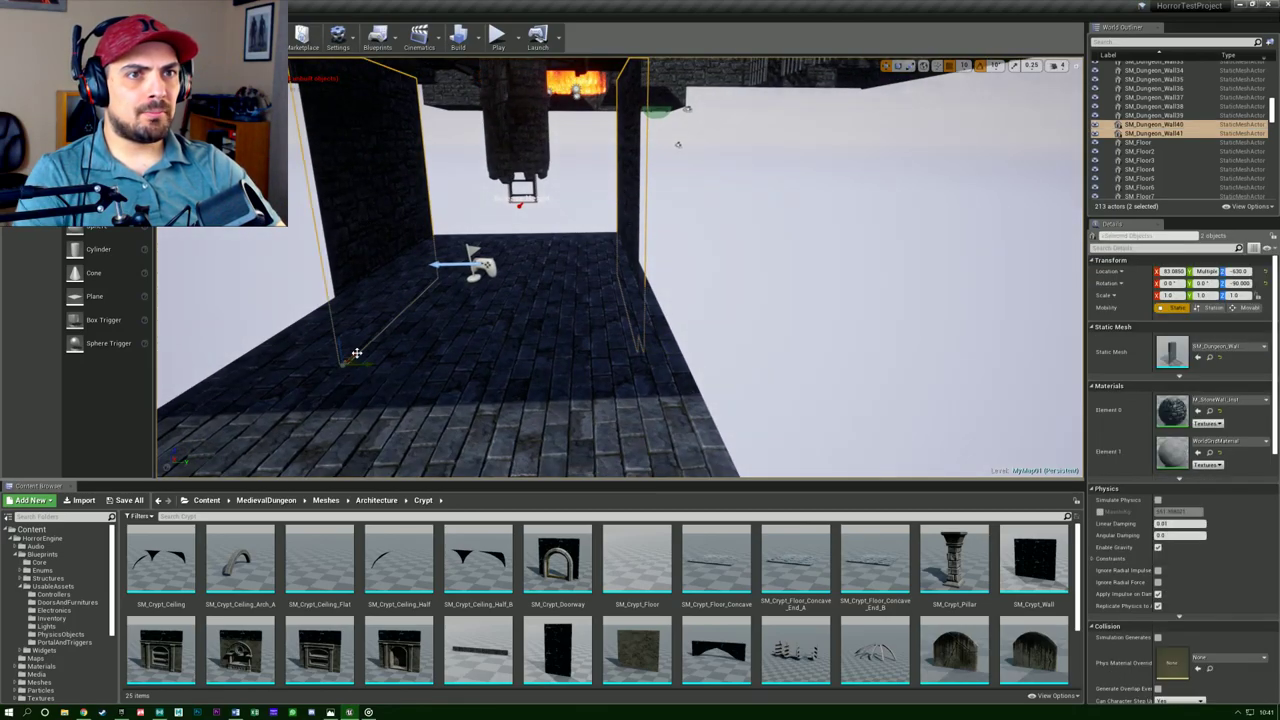
pyautogui.keyDown('alt'); pyautogui.moveTo(356, 353); pyautogui.dragTo(230, 500); pyautogui.keyUp('alt')
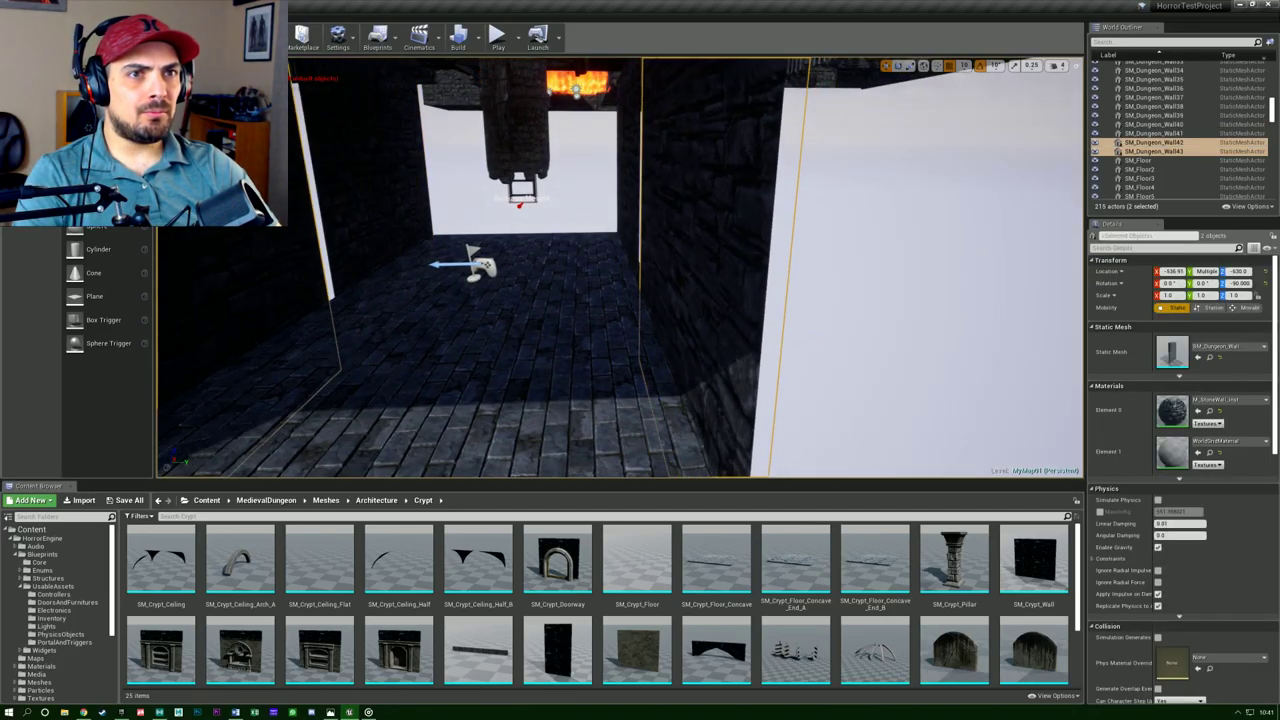
pyautogui.keyDown('alt'); pyautogui.moveTo(430, 358); pyautogui.dragTo(445, 358); pyautogui.keyUp('alt')
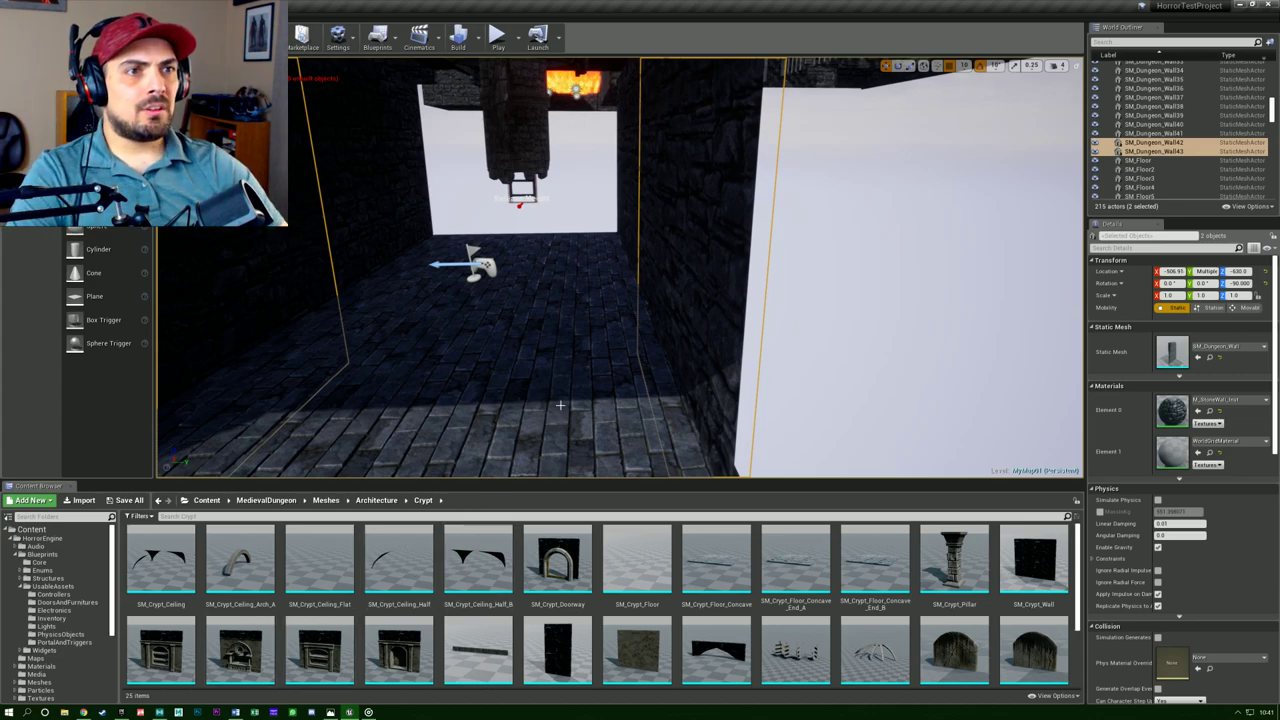
pyautogui.click(560, 405)
pyautogui.press('F11')
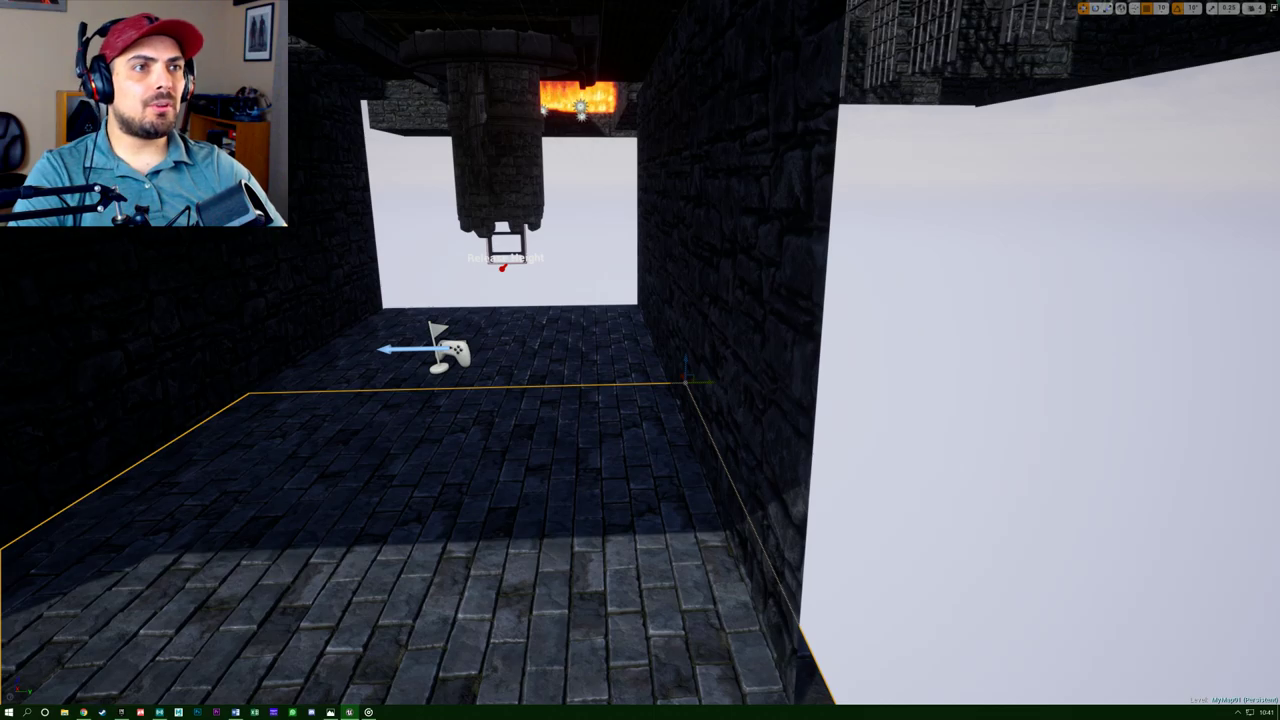
pyautogui.press('f')
pyautogui.moveTo(640, 360); pyautogui.dragTo(650, 290, button='right')
pyautogui.press('w')
pyautogui.press('a')
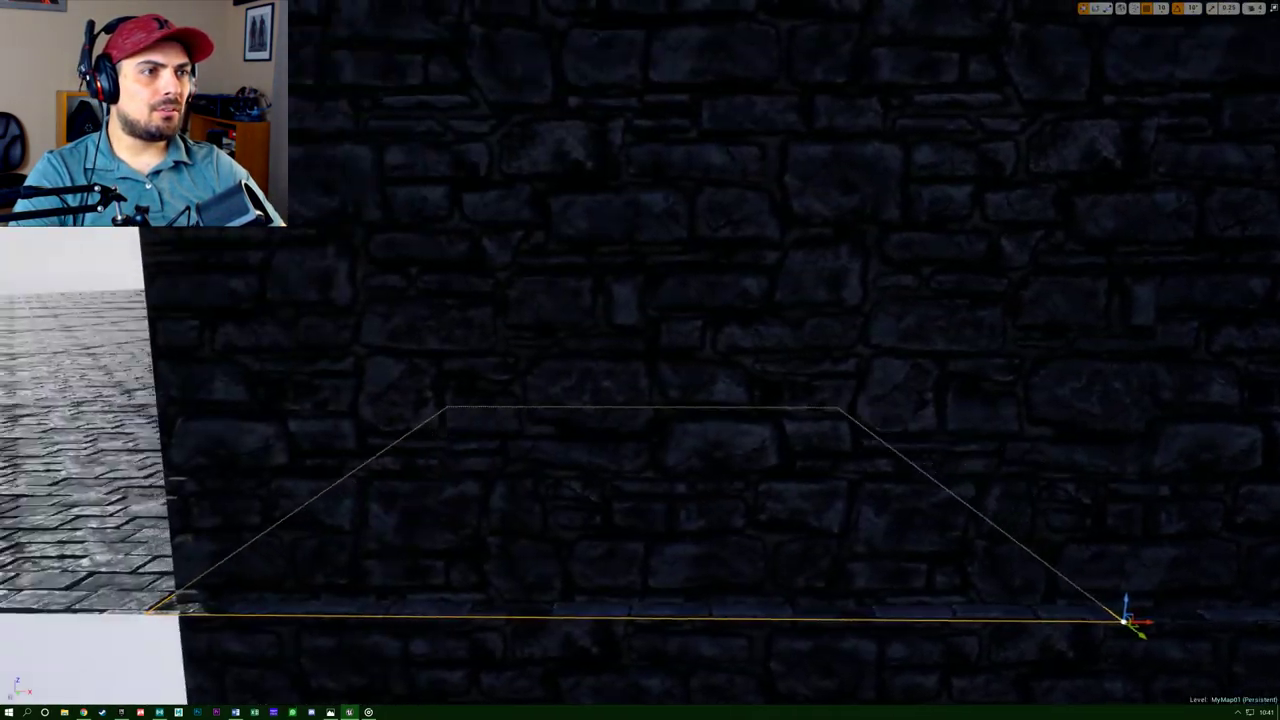
pyautogui.press('d')
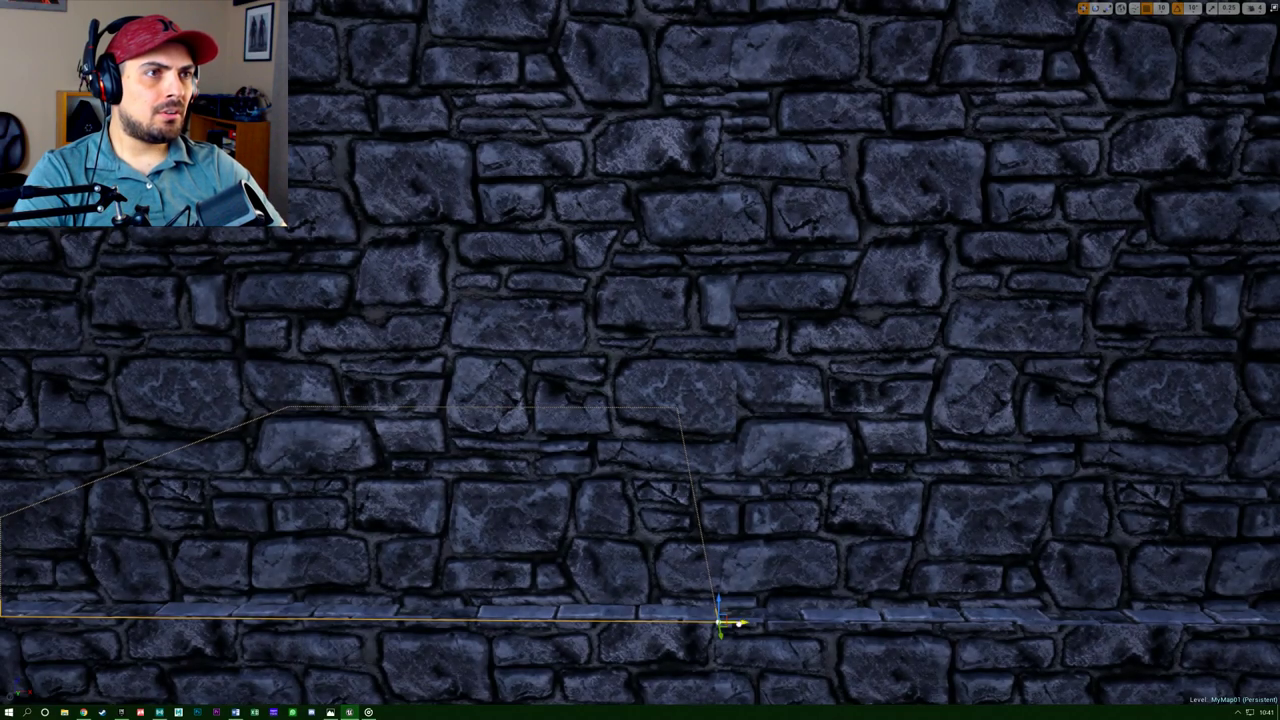
pyautogui.moveTo(744, 622); pyautogui.dragTo(717, 622)
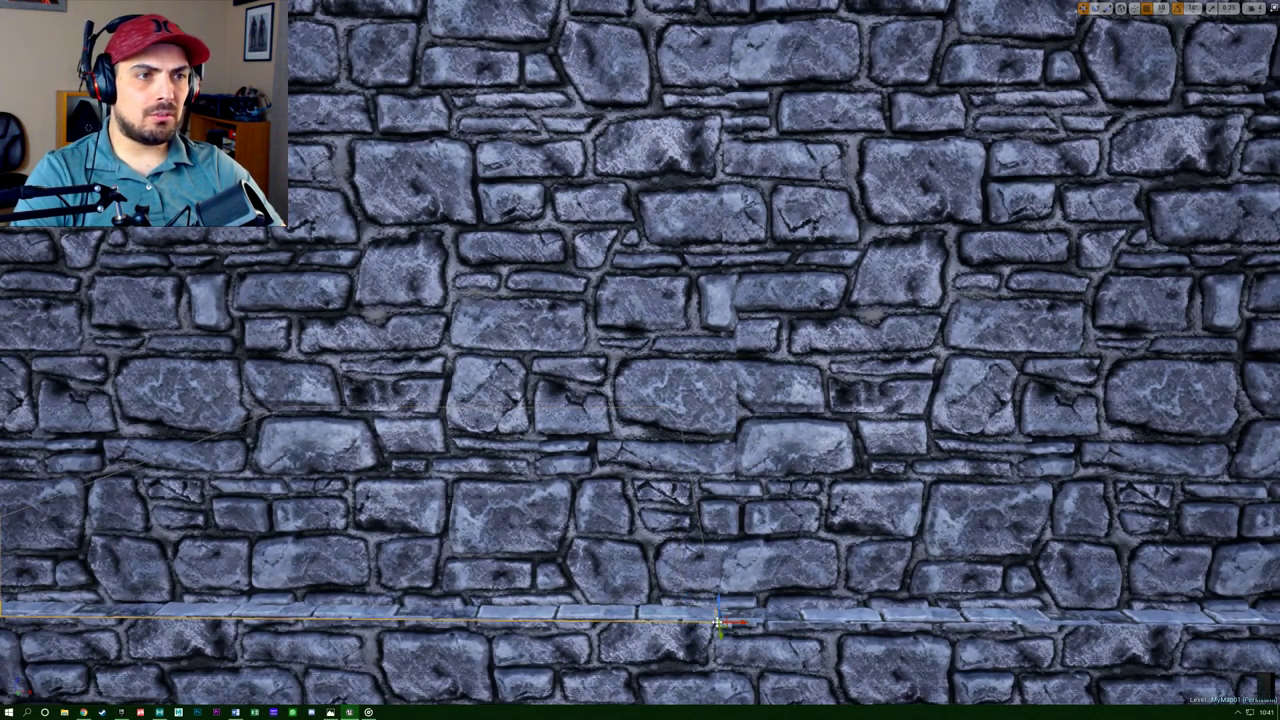
pyautogui.hotkey('ctrl', 'z')
# Extend the corridor's outer wall toward the maze with one more panel copied edge to edge.
pyautogui.moveTo(768, 643); pyautogui.dragTo(756, 680, button='right')
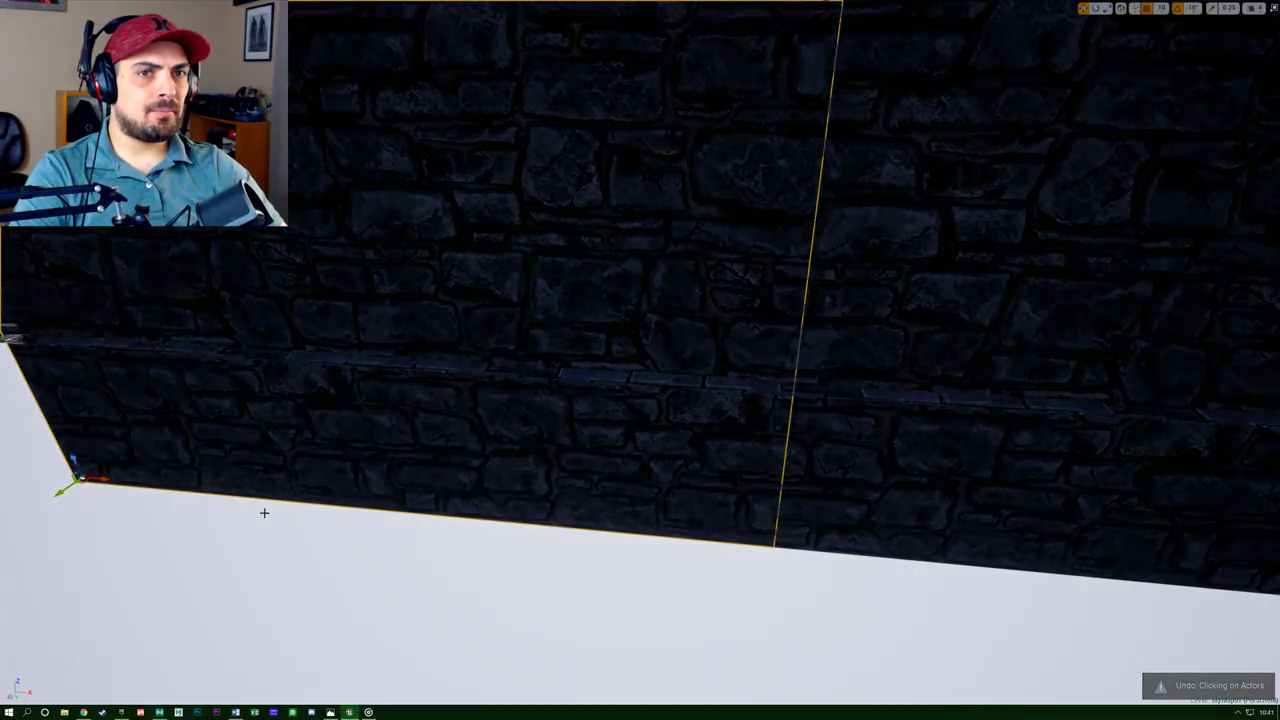
pyautogui.moveTo(760, 605); pyautogui.dragTo(860, 603, button='right')
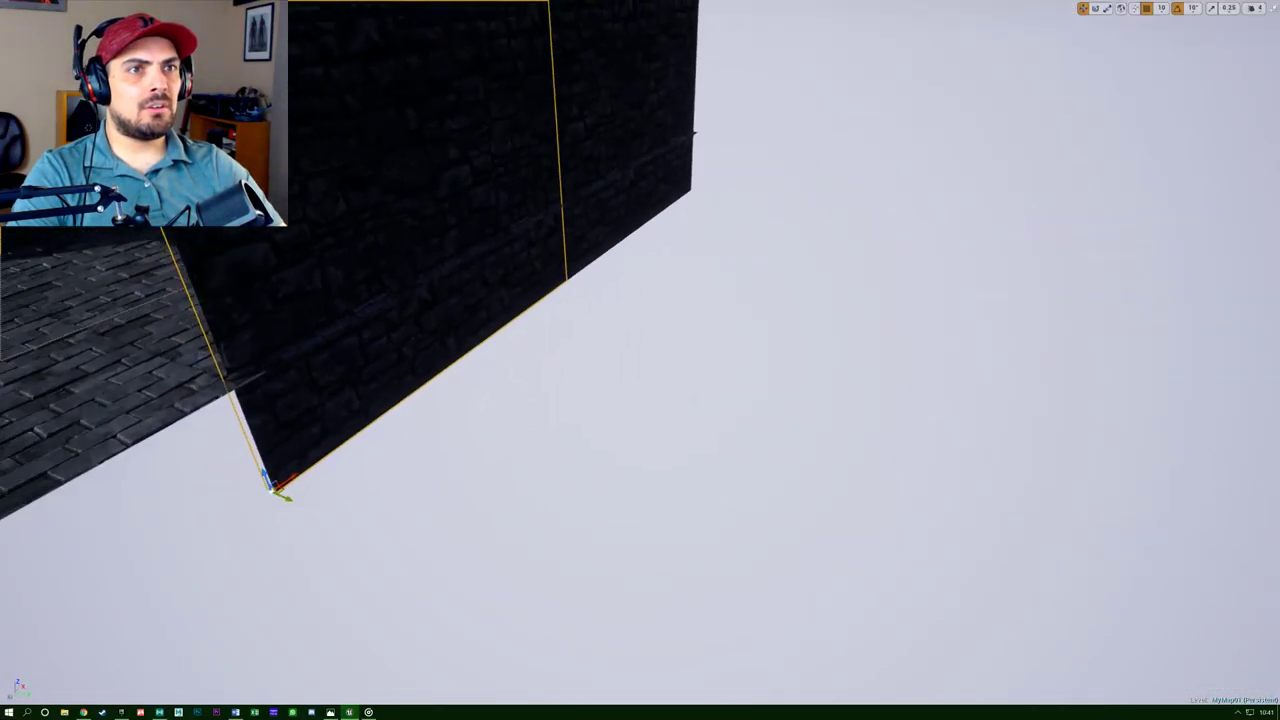
pyautogui.moveTo(640, 400); pyautogui.dragTo(815, 425, button='right')
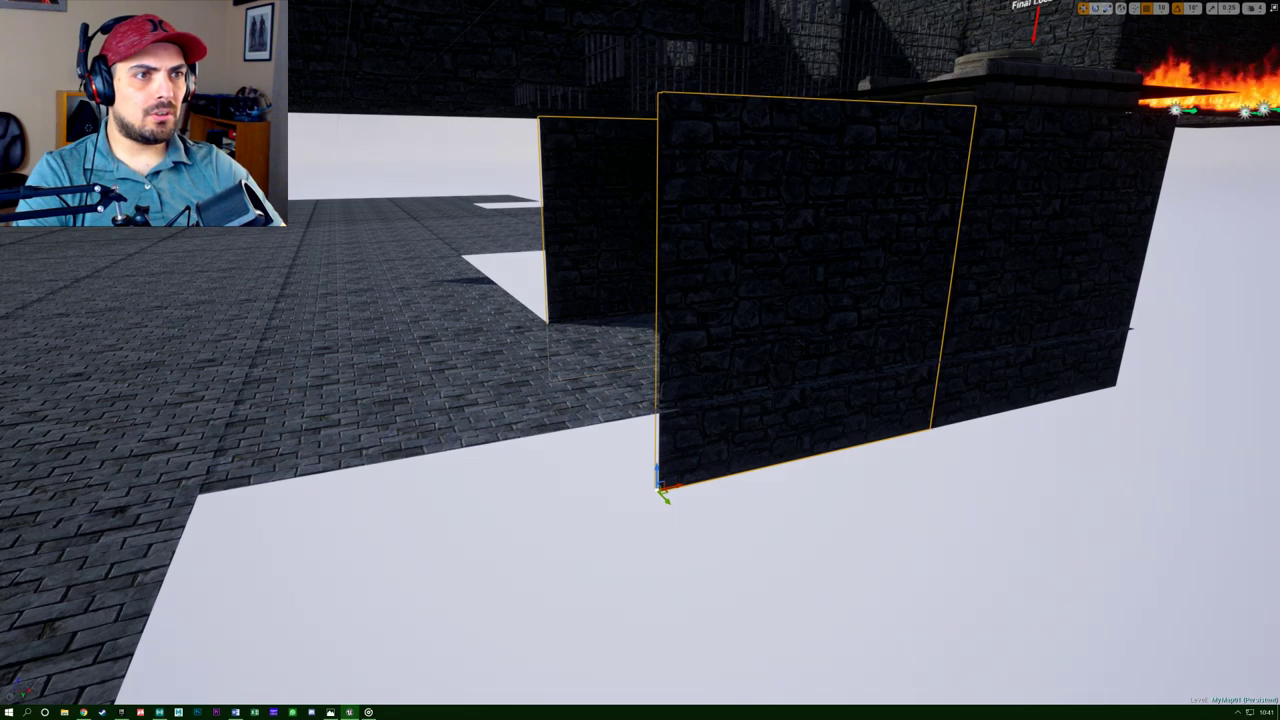
pyautogui.moveTo(679, 484); pyautogui.dragTo(255, 521)
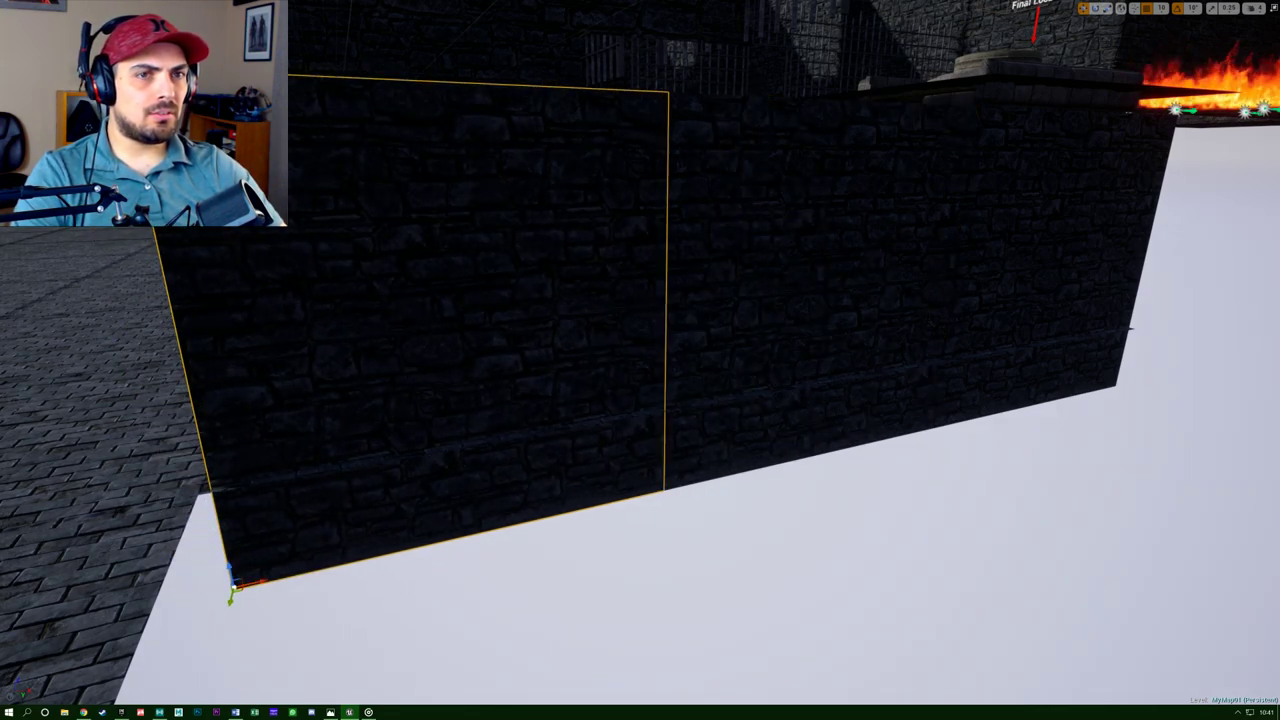
pyautogui.rightClick(310, 474)
pyautogui.moveTo(310, 475); pyautogui.dragTo(231, 428, button='right')
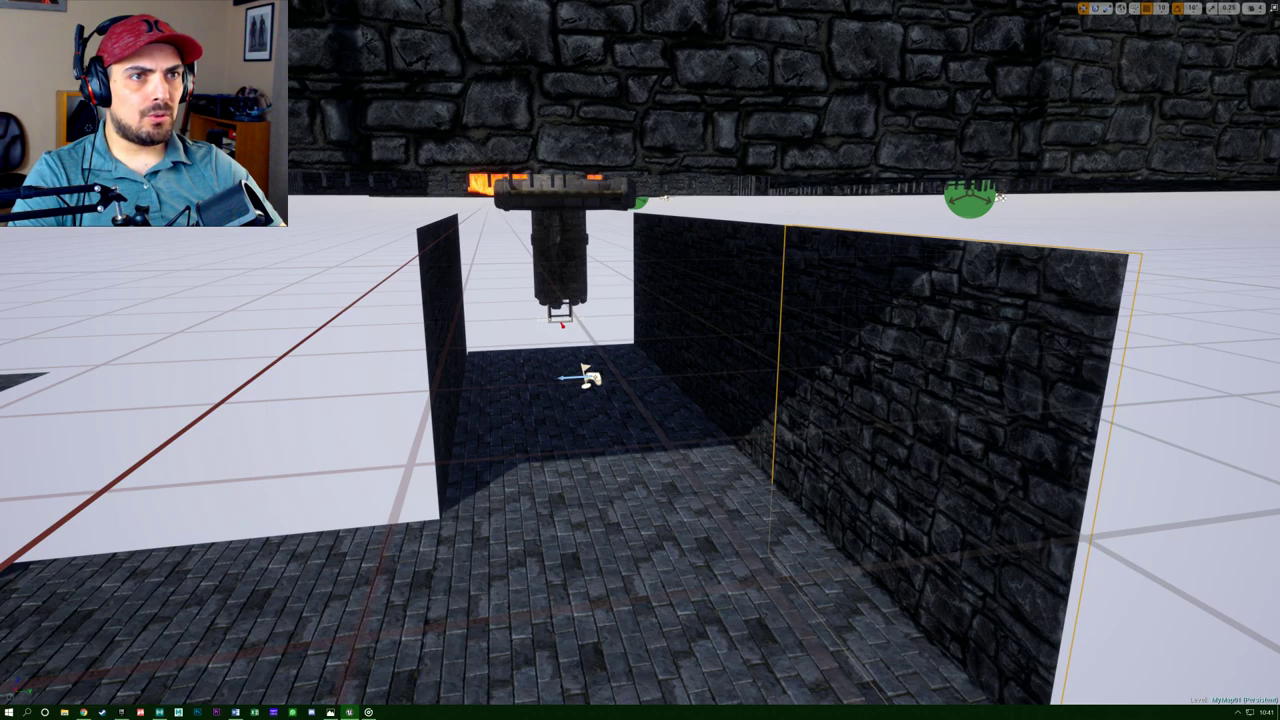
# Create a copy of the corridor's inner wall panel rotated 90 degrees so it stands across the corridor.
pyautogui.hotkey('ctrl', 'z')
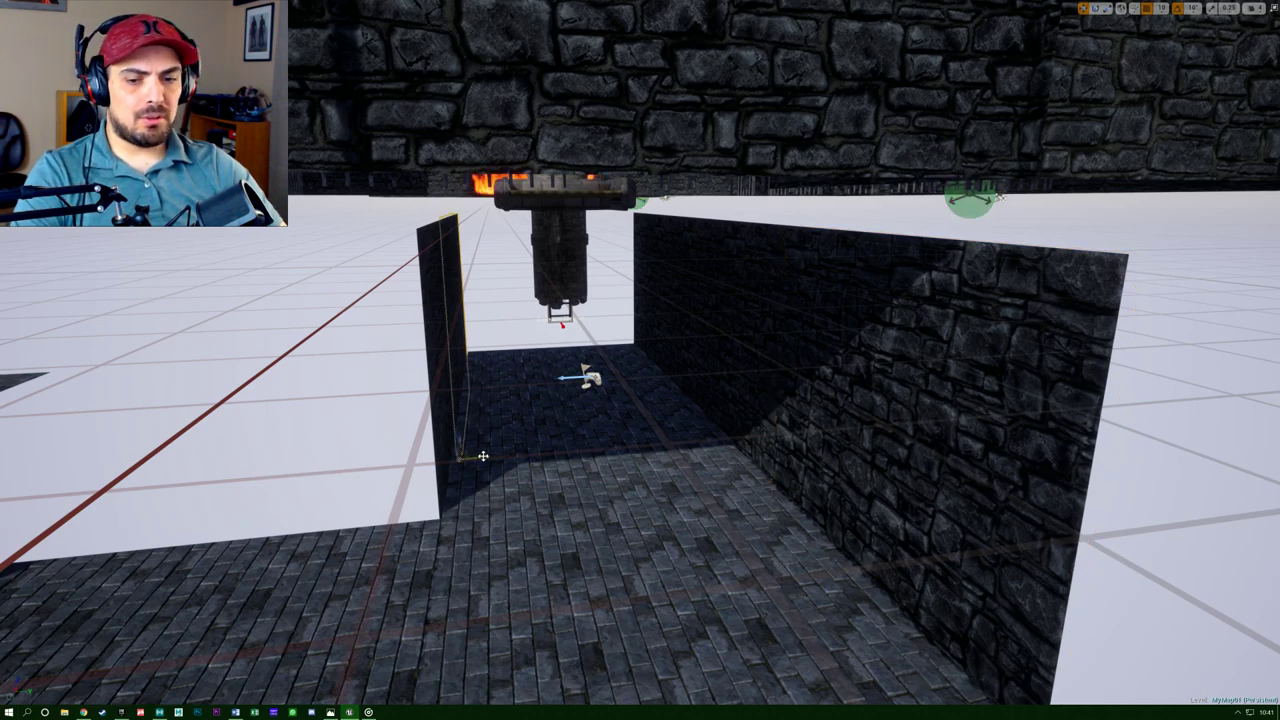
pyautogui.press('e')
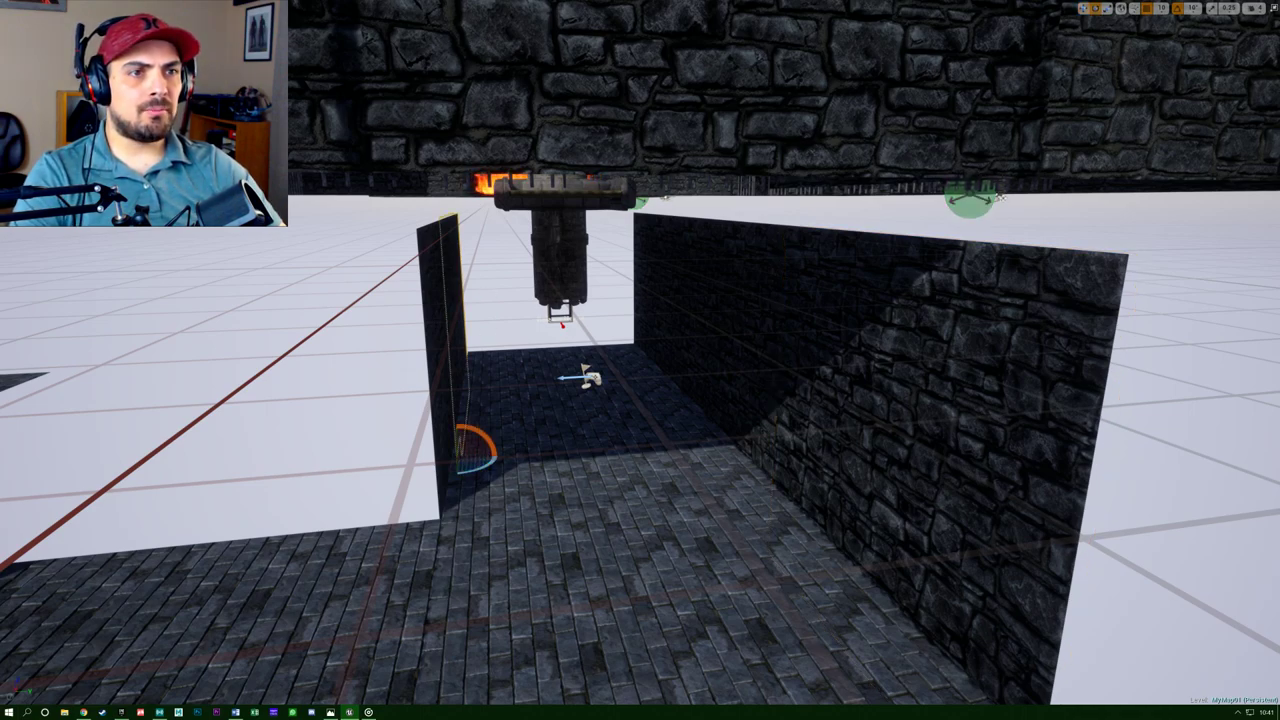
pyautogui.click(592, 452)
pyautogui.hotkey('ctrl', 'z')
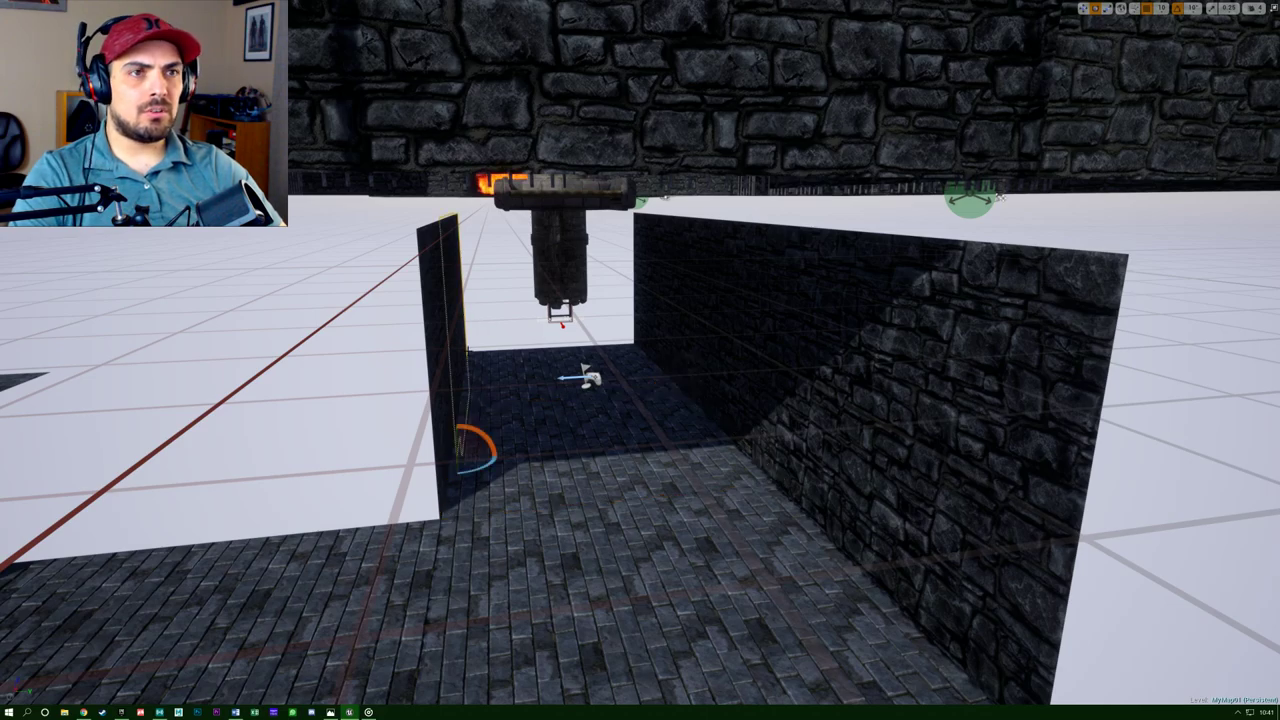
pyautogui.moveTo(481, 470); pyautogui.dragTo(395, 474)
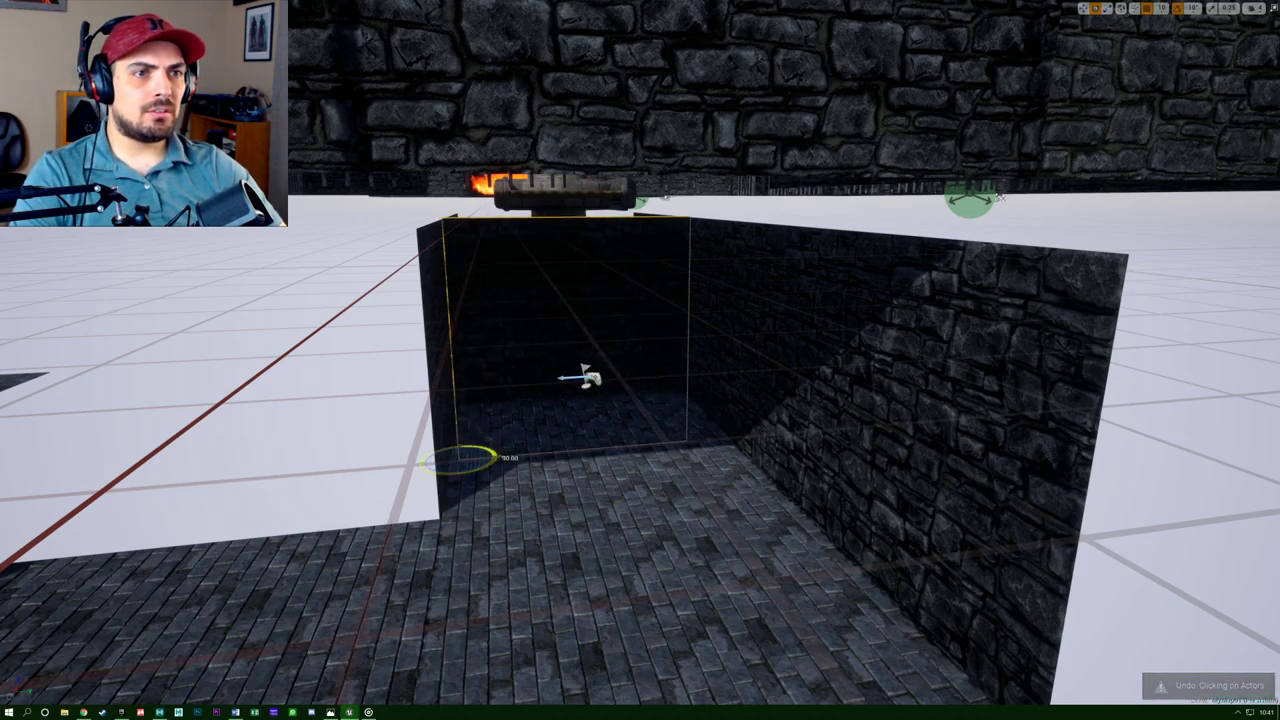
# Move the rotated wall panel behind the hanging ladder to close the room's far end, and check its fit from outside.
pyautogui.moveTo(640, 400); pyautogui.dragTo(900, 420, button='right')
pyautogui.moveTo(660, 420); pyautogui.dragTo(690, 405, button='right')
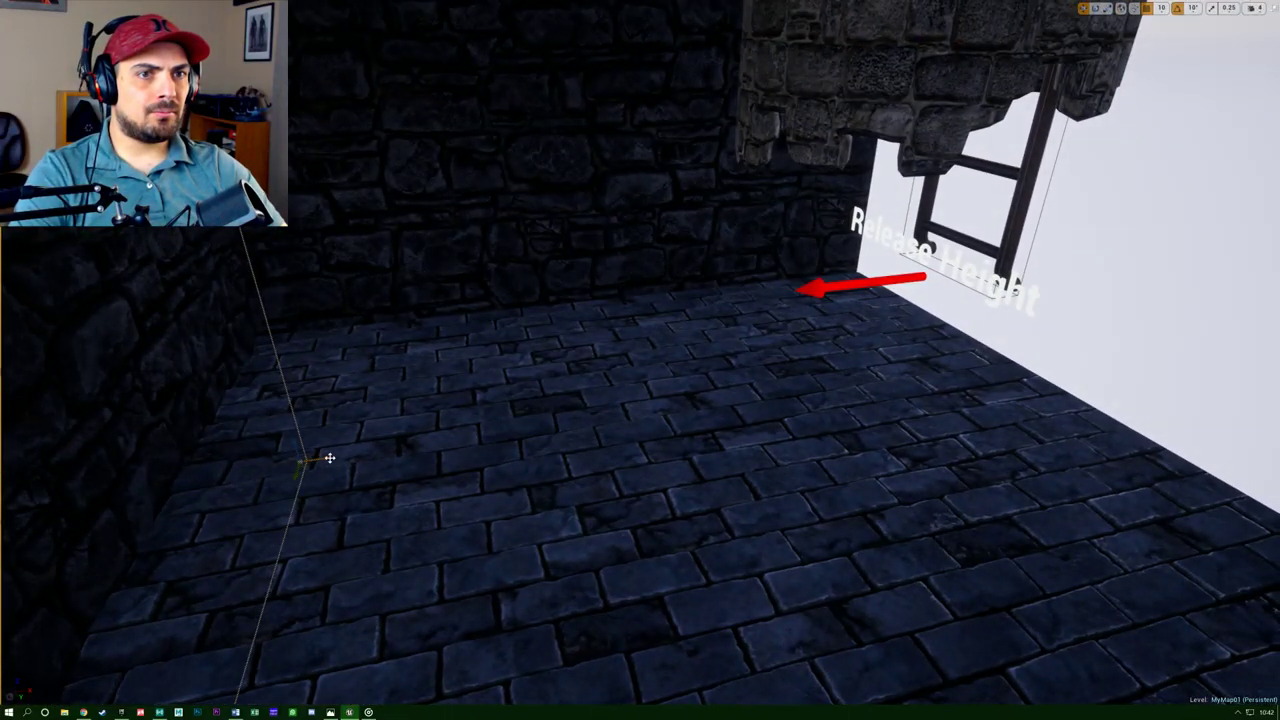
pyautogui.moveTo(330, 458); pyautogui.dragTo(850, 394)
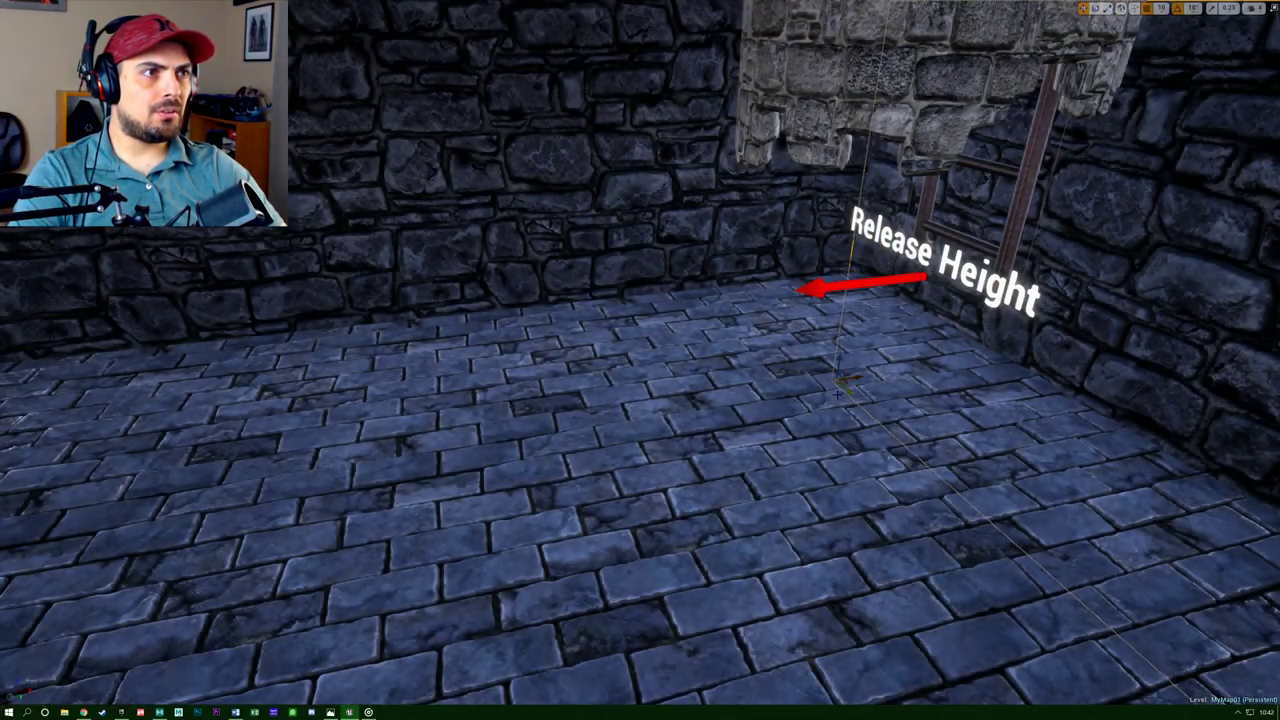
pyautogui.moveTo(838, 394); pyautogui.dragTo(690, 420, button='right')
pyautogui.moveTo(668, 360); pyautogui.dragTo(610, 392, button='right')
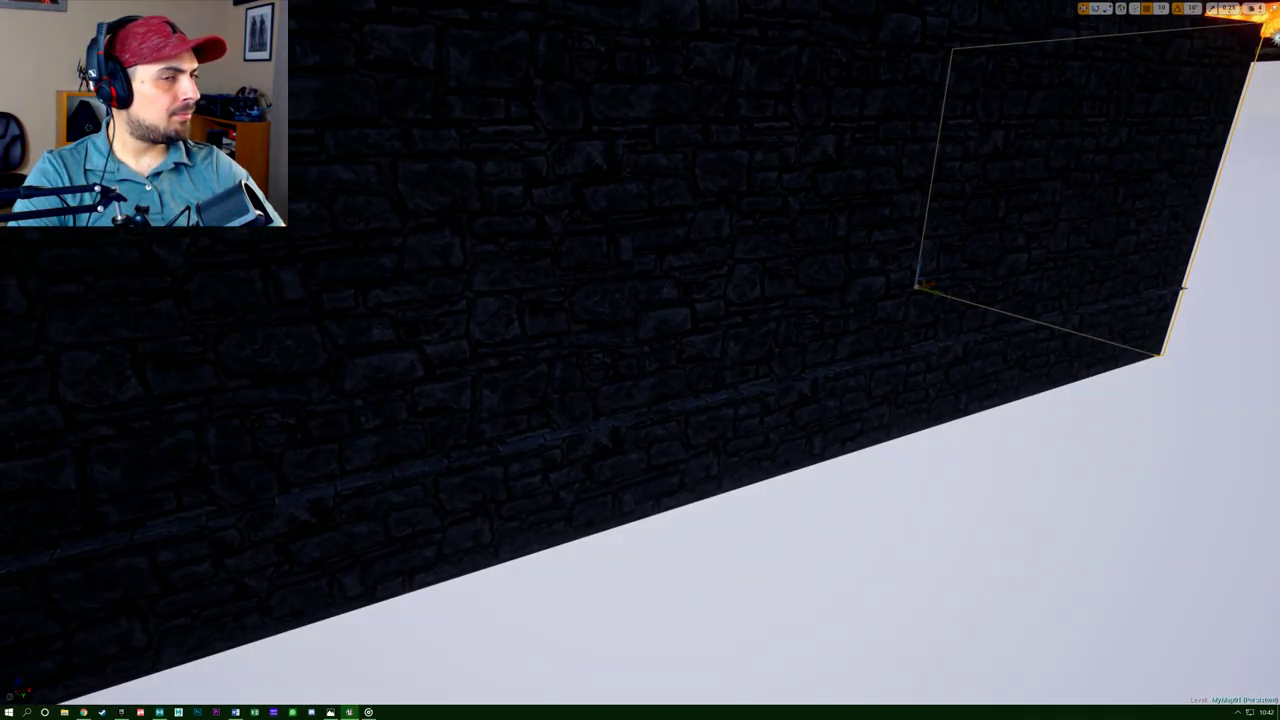
pyautogui.moveTo(640, 360); pyautogui.dragTo(680, 385, button='right')
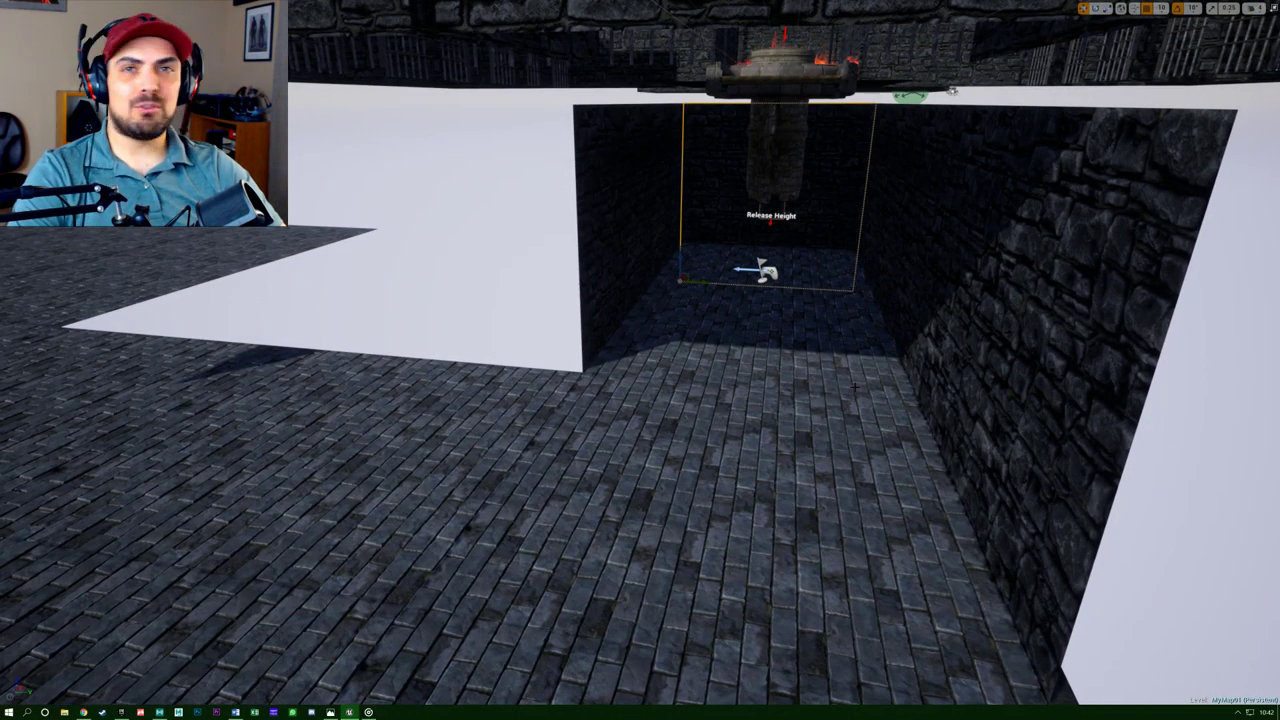
# Copy the end wall panel to the corridor mouth and align it flush with the inner wall's corner along the floor edge.
pyautogui.press('a')
pyautogui.moveTo(855, 387); pyautogui.dragTo(910, 388, button='right')
pyautogui.press('d')
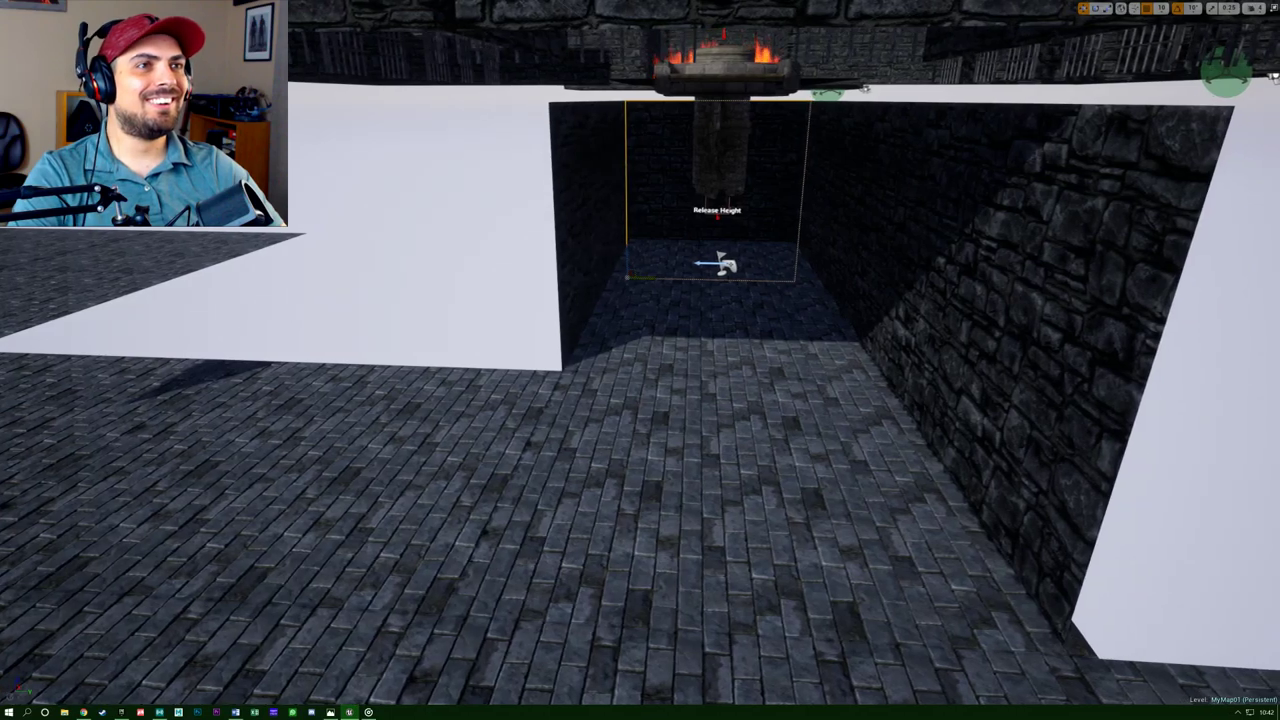
pyautogui.moveTo(655, 279); pyautogui.dragTo(432, 388)
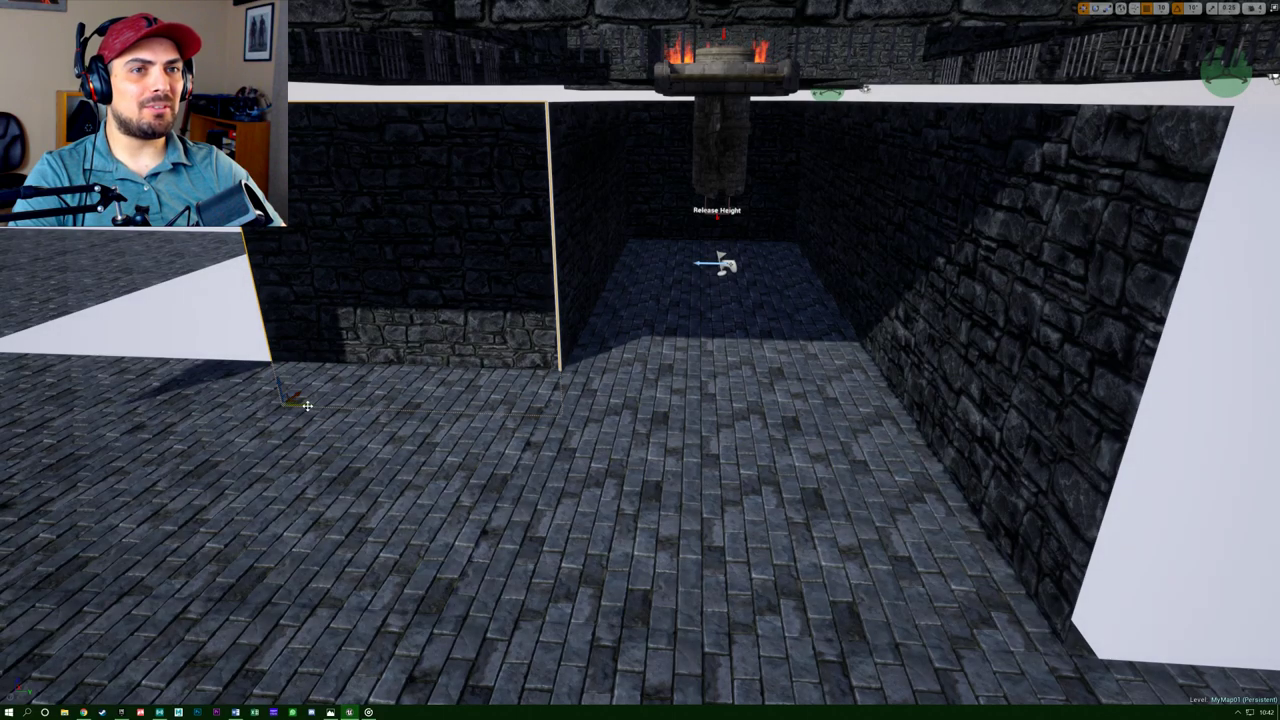
pyautogui.moveTo(303, 403); pyautogui.dragTo(311, 408)
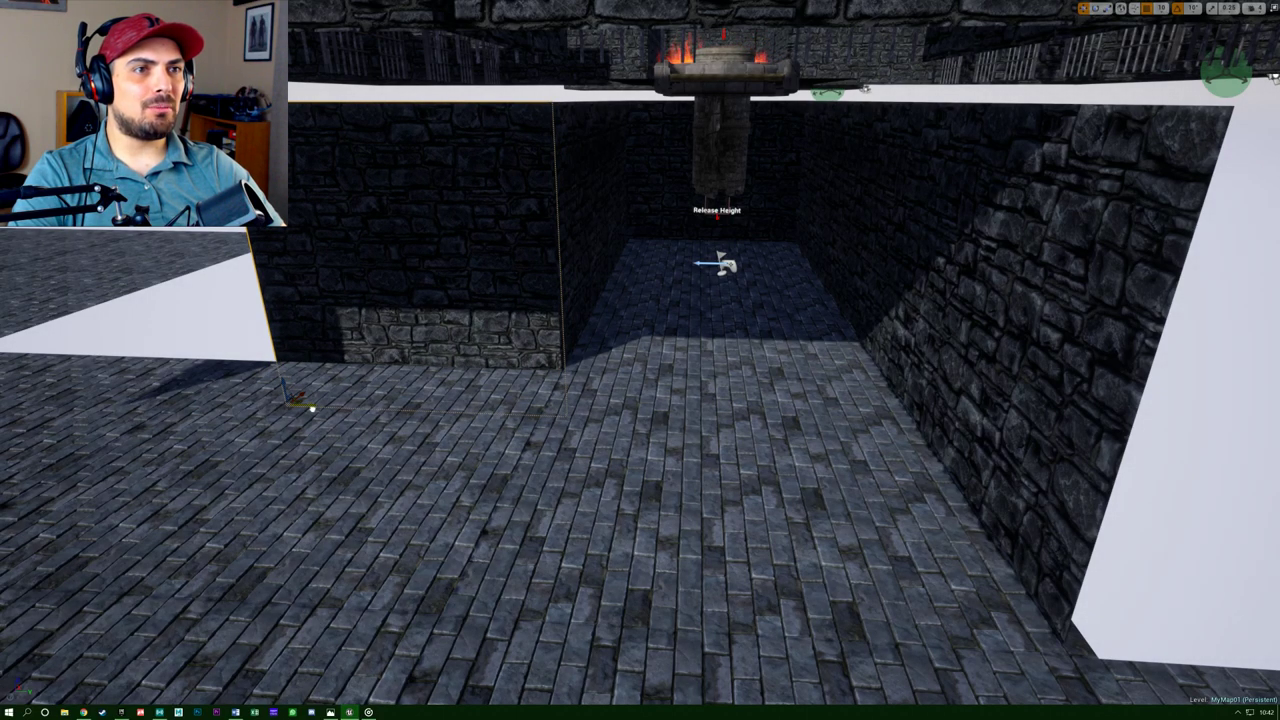
pyautogui.moveTo(312, 408); pyautogui.dragTo(325, 380, button='right')
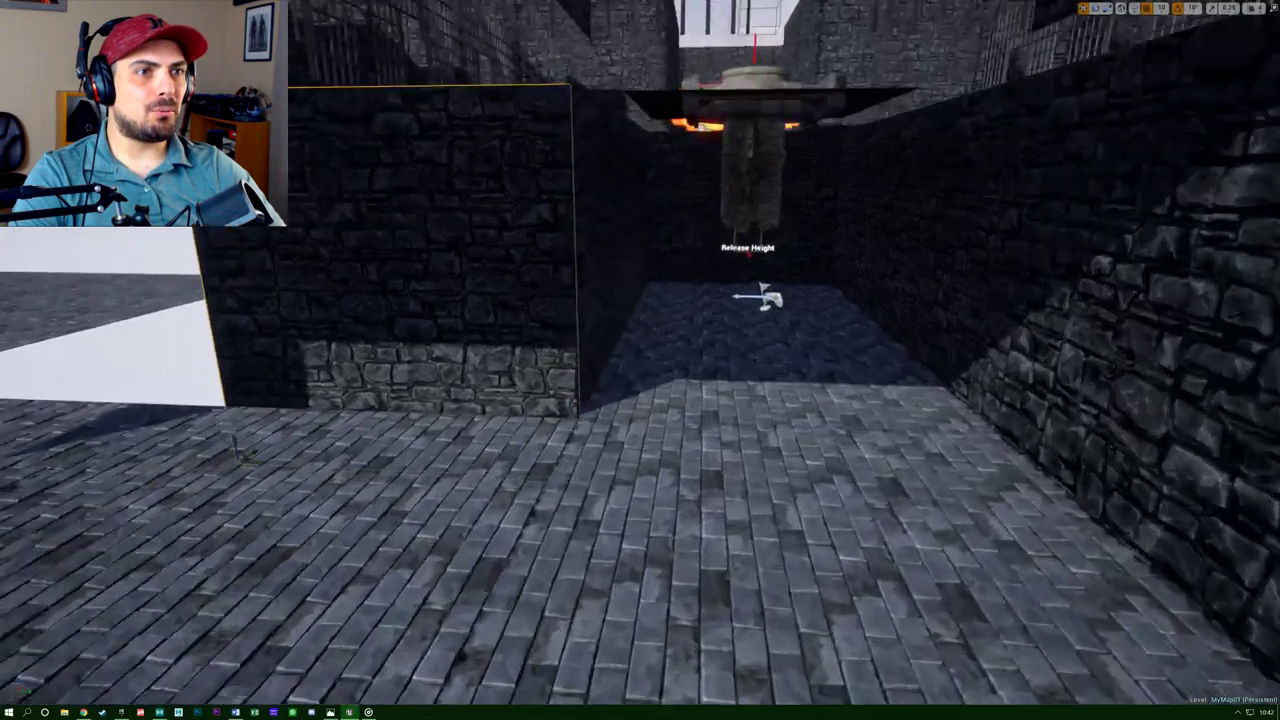
# Nudge the wall panel at the corridor mouth into line with the inner wall's corner and check it against the floor tile edge.
pyautogui.moveTo(584, 285)
pyautogui.mouseDown(button='right')
pyautogui.moveTo(590, 335)
pyautogui.moveTo(565, 330)
pyautogui.moveTo(584, 285)
pyautogui.mouseUp(button='right')
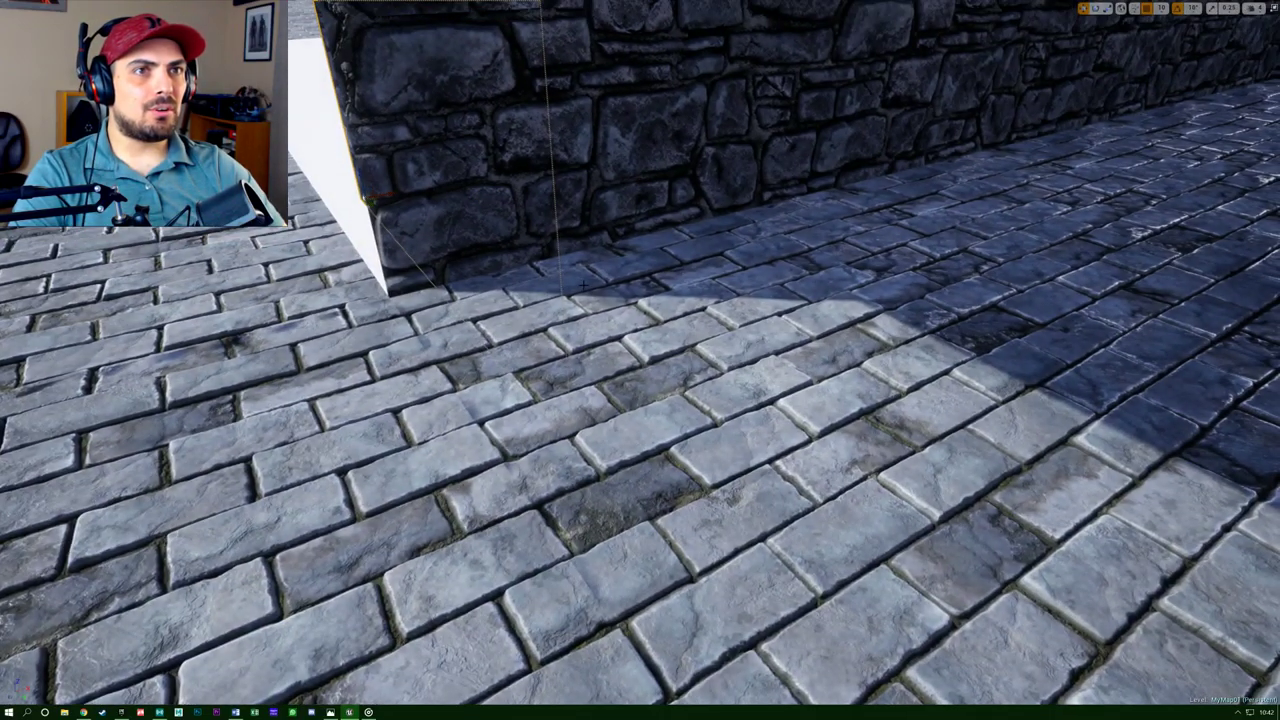
pyautogui.moveTo(388, 196); pyautogui.dragTo(331, 209)
pyautogui.moveTo(331, 209)
pyautogui.mouseDown(button='right')
pyautogui.moveTo(460, 198)
pyautogui.moveTo(440, 214)
pyautogui.moveTo(340, 214)
pyautogui.mouseUp(button='right')
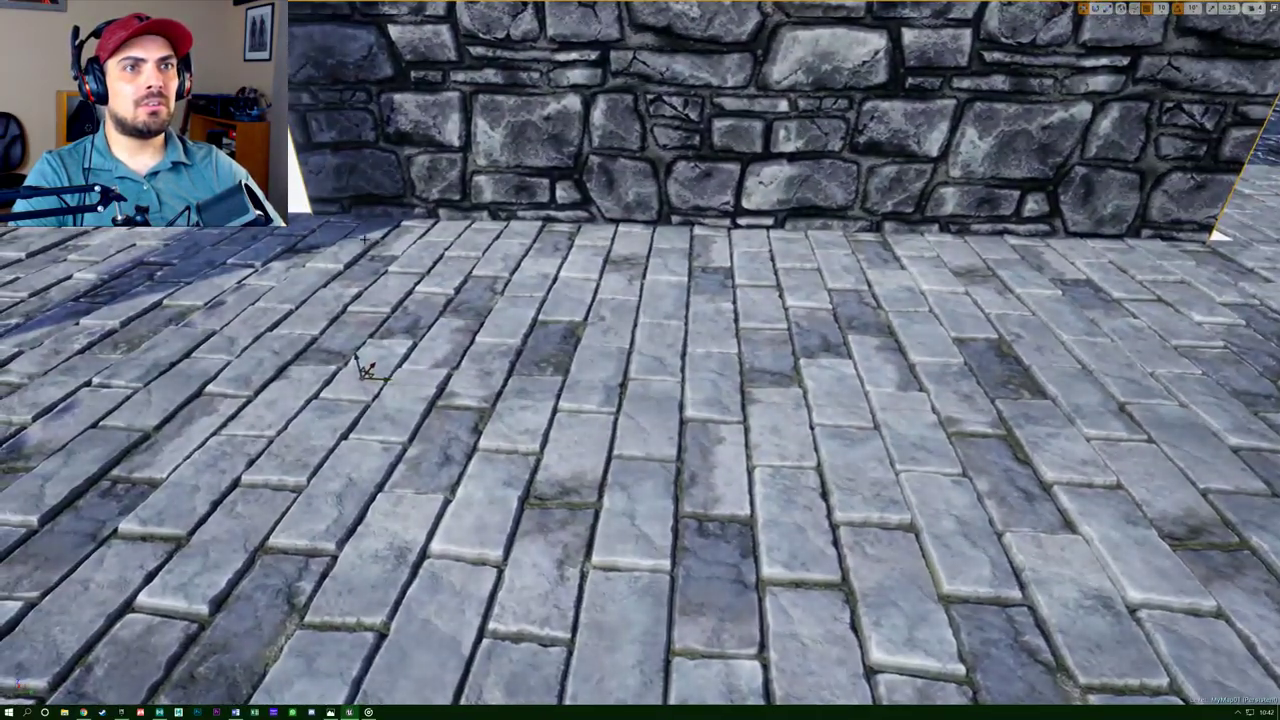
pyautogui.moveTo(368, 370); pyautogui.dragTo(336, 370, button='right')
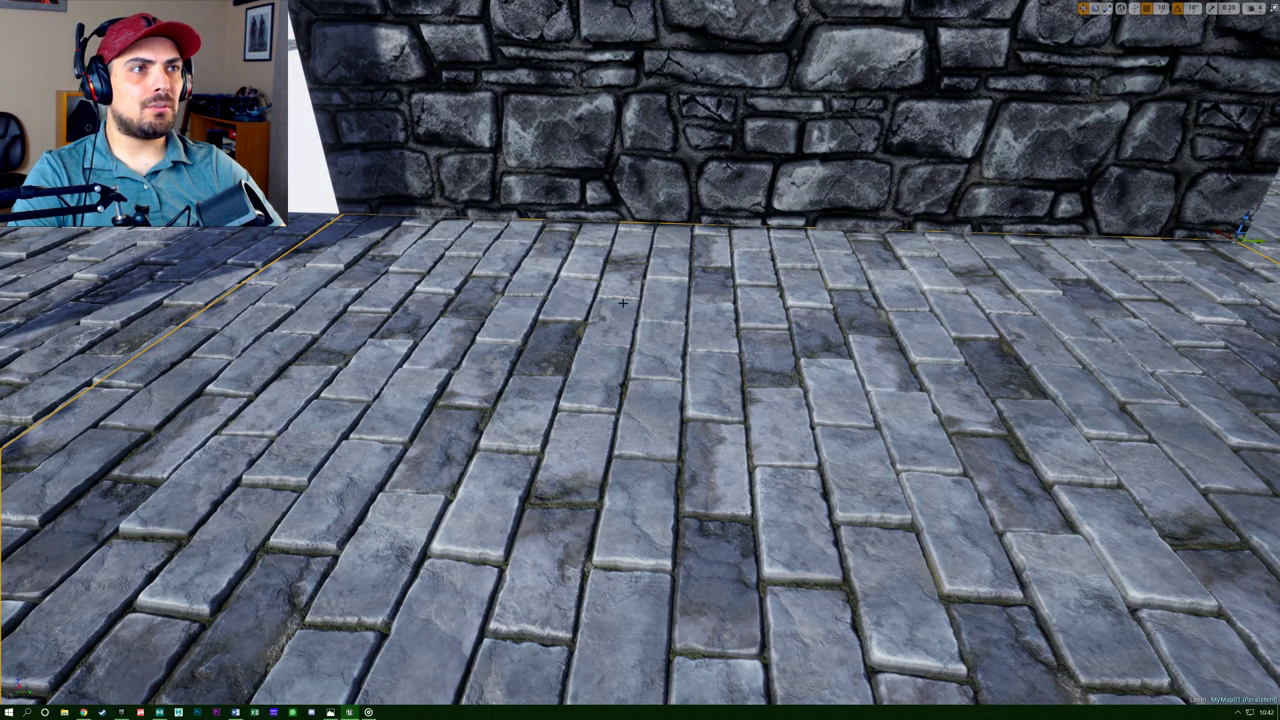
pyautogui.moveTo(622, 302); pyautogui.dragTo(664, 274, button='right')
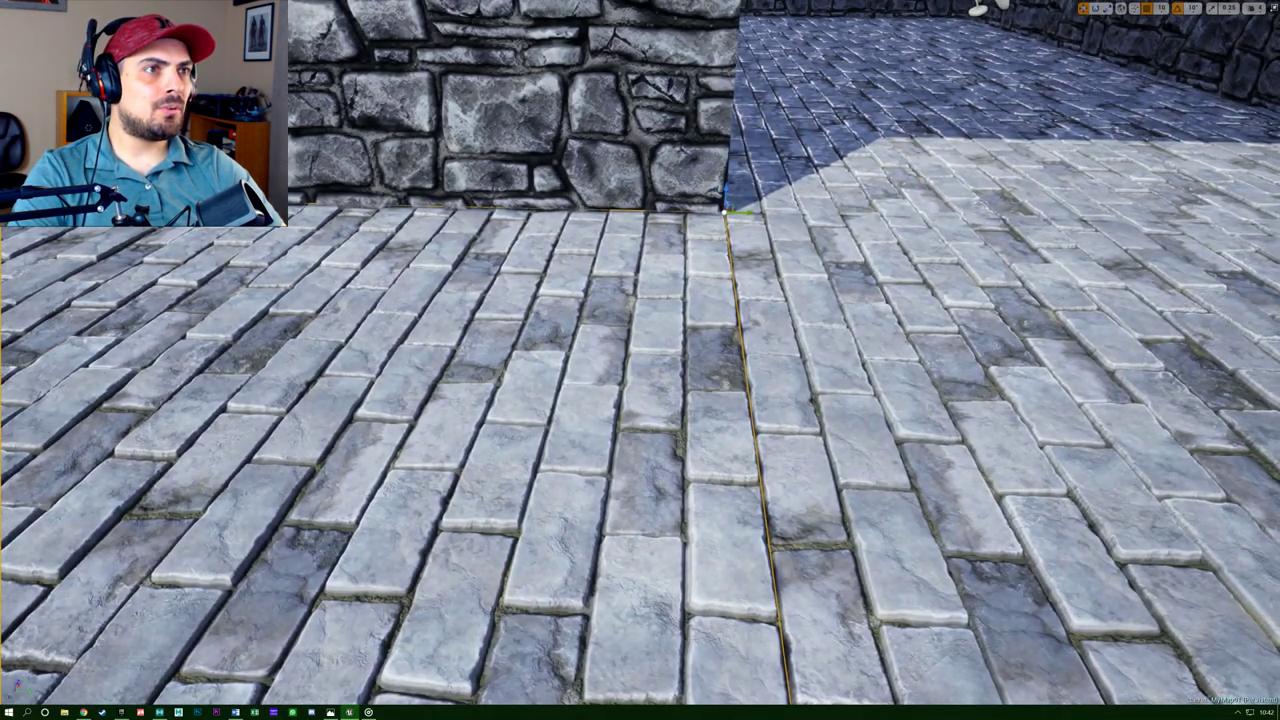
# Extend the front wall beside the corridor mouth with one more panel copied edge to edge, covering the open floor gap.
pyautogui.click(622, 140)
pyautogui.moveTo(622, 140); pyautogui.dragTo(520, 200, button='right')
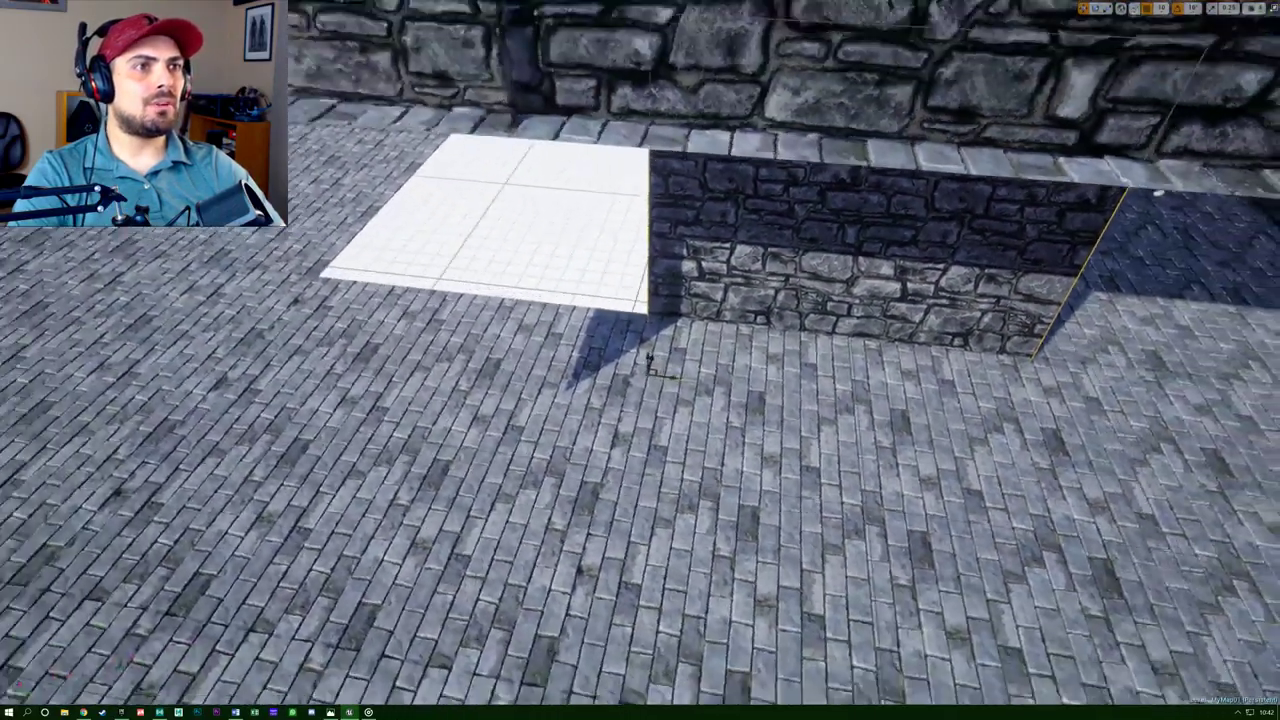
pyautogui.moveTo(648, 362); pyautogui.dragTo(755, 378, button='right')
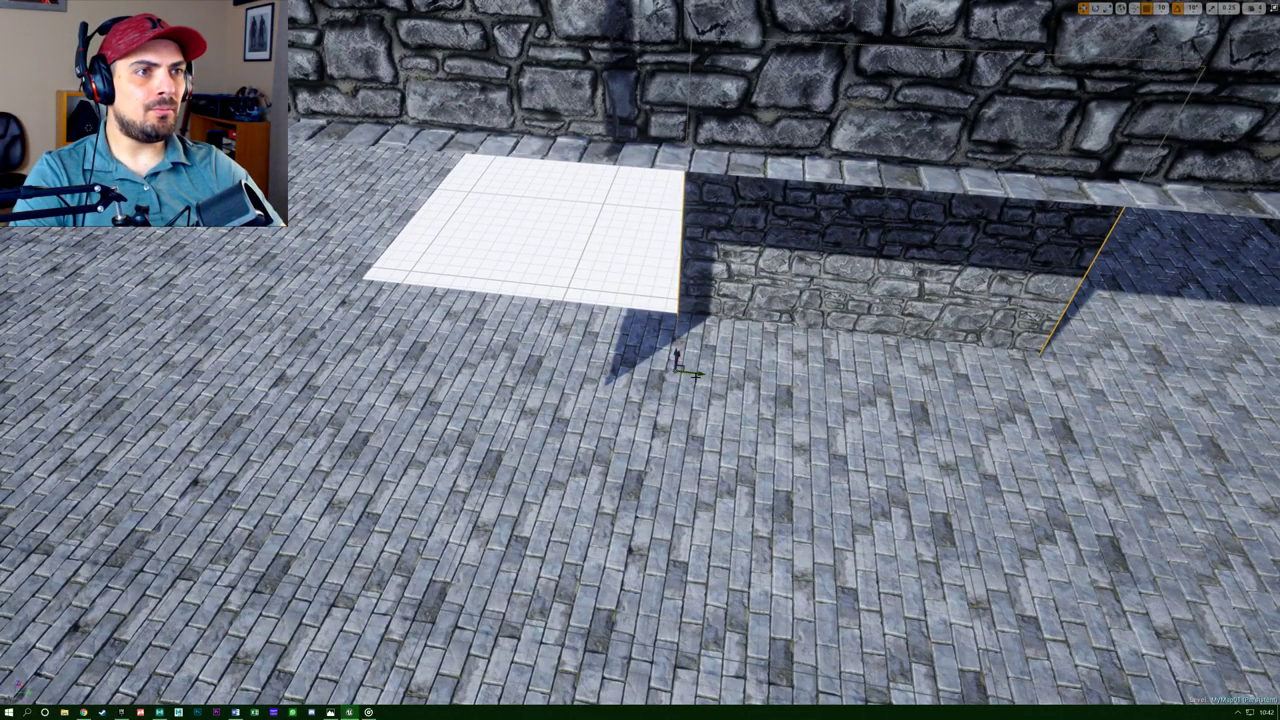
pyautogui.keyDown('alt'); pyautogui.moveTo(695, 374); pyautogui.dragTo(390, 330); pyautogui.keyUp('alt')
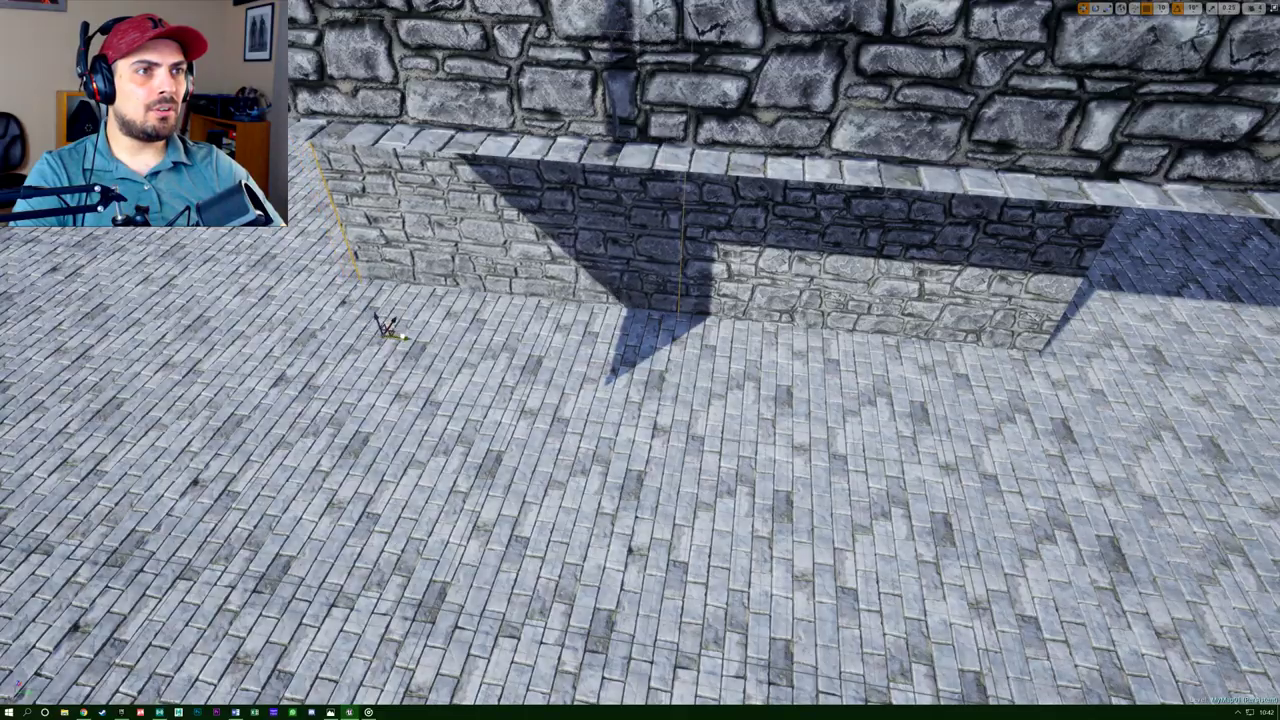
# Copy the corridor's two inner wall panels to the opposite end of the front wall and set them flush with its corner.
pyautogui.moveTo(421, 334); pyautogui.dragTo(580, 260, button='right')
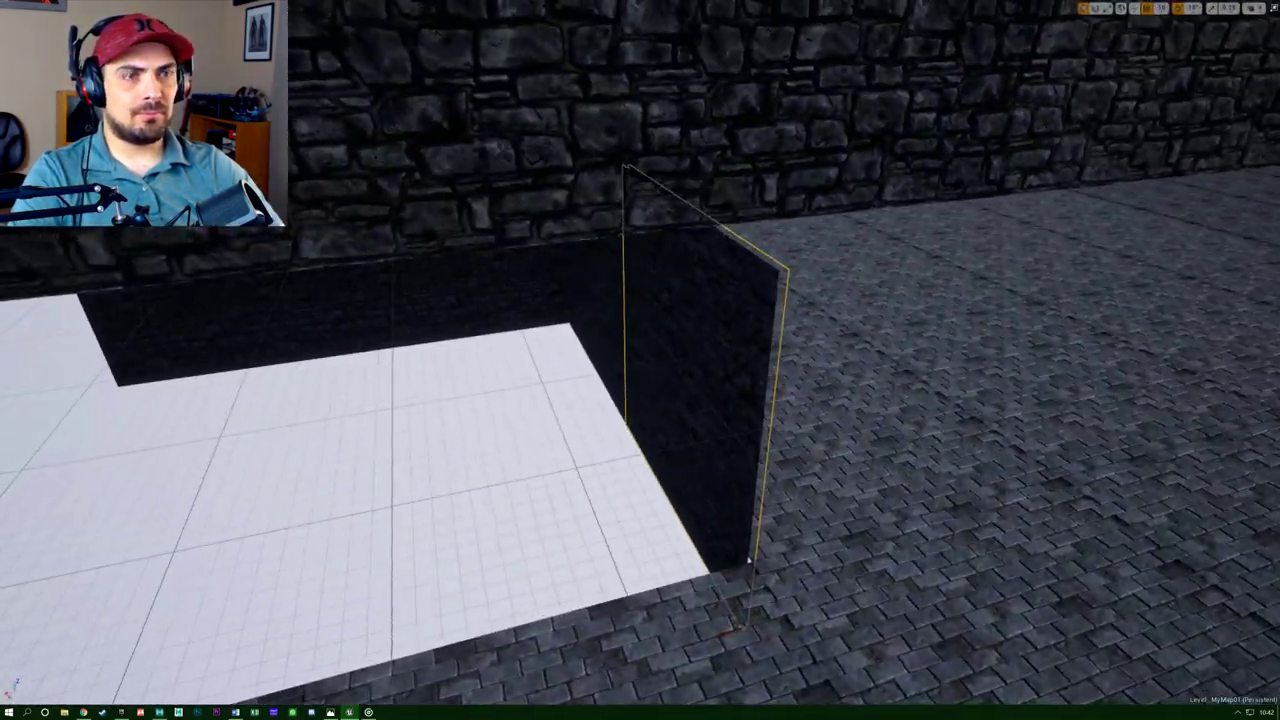
pyautogui.click(538, 326)
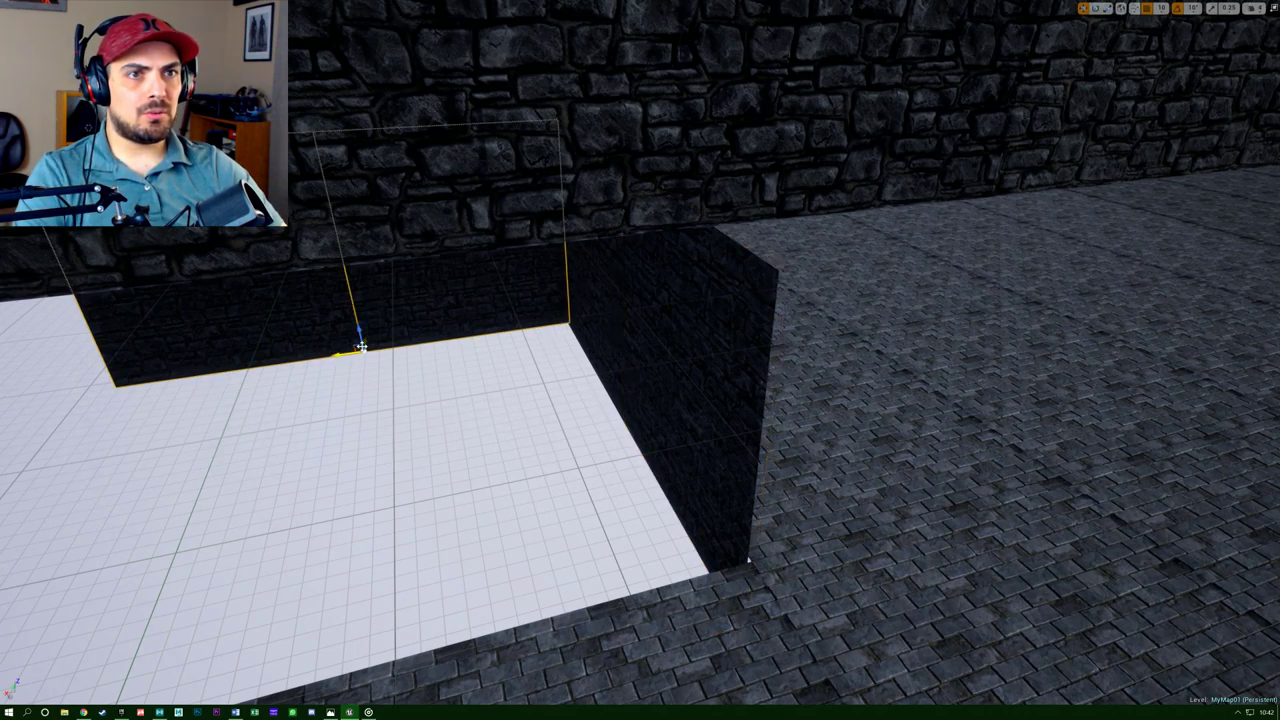
pyautogui.moveTo(362, 340); pyautogui.dragTo(465, 668)
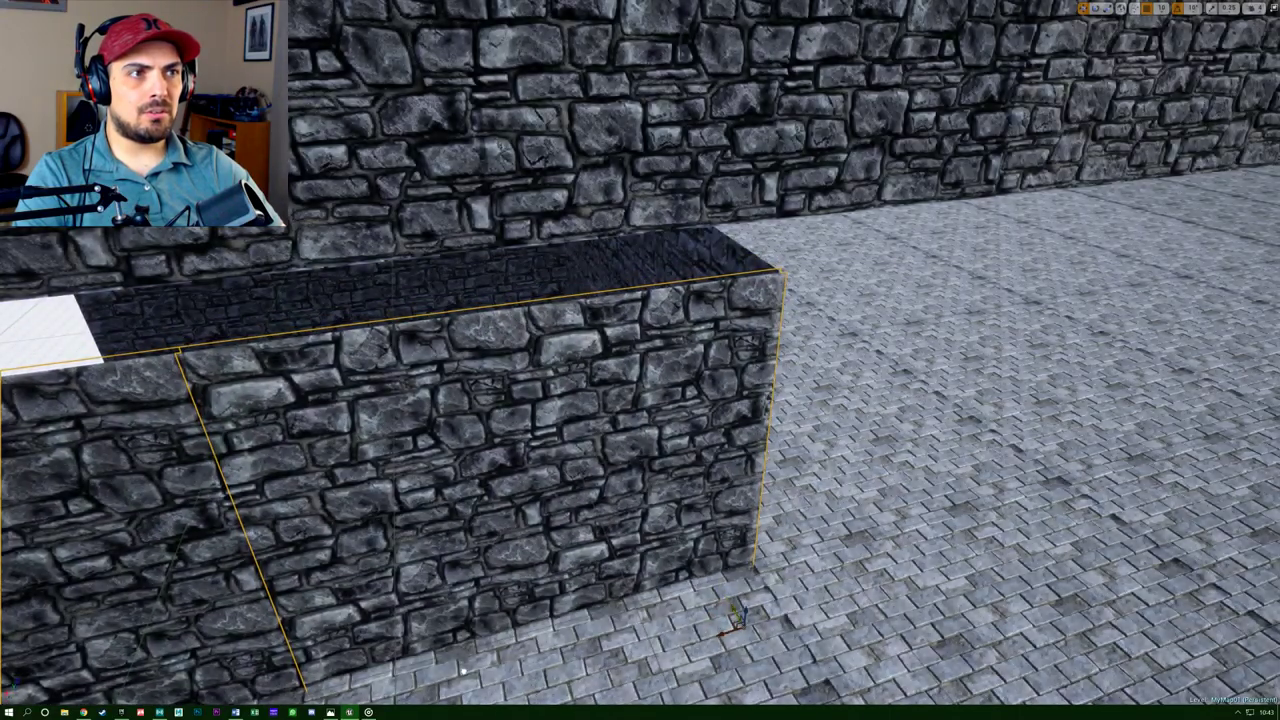
pyautogui.moveTo(462, 668); pyautogui.dragTo(256, 670, button='right')
pyautogui.press('a')
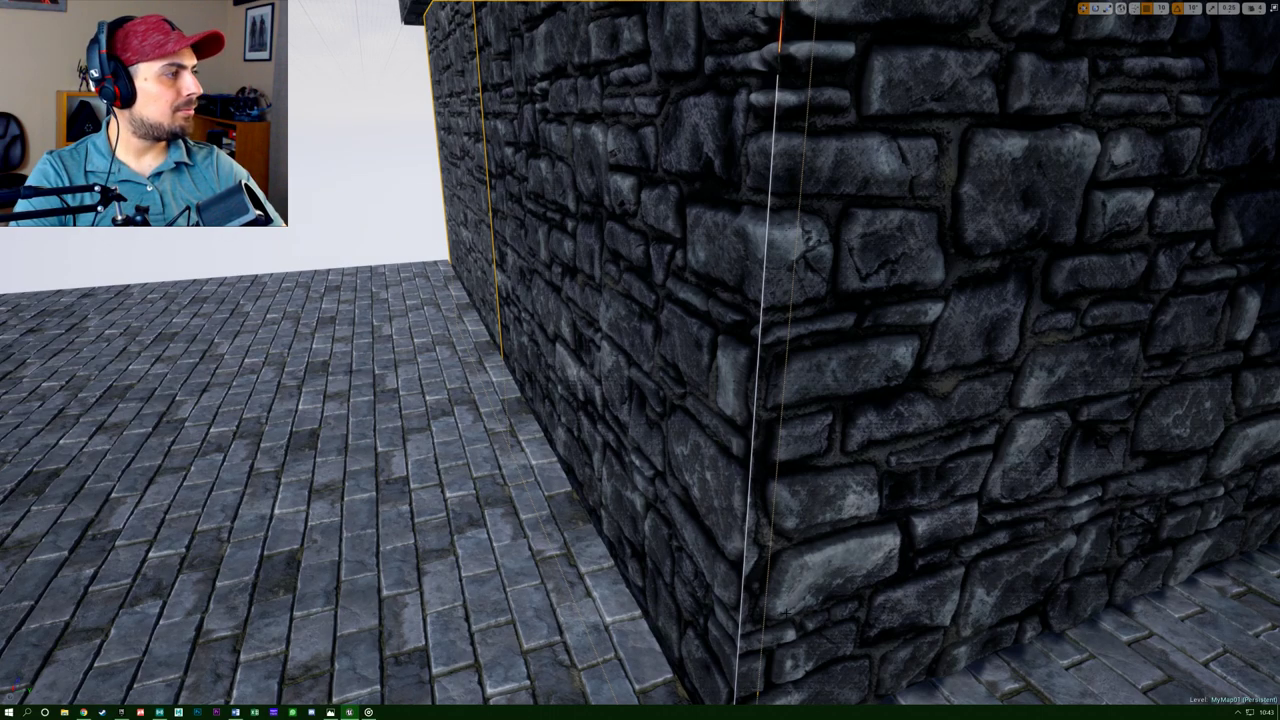
pyautogui.press('s')
pyautogui.moveTo(598, 612); pyautogui.dragTo(640, 664, button='right')
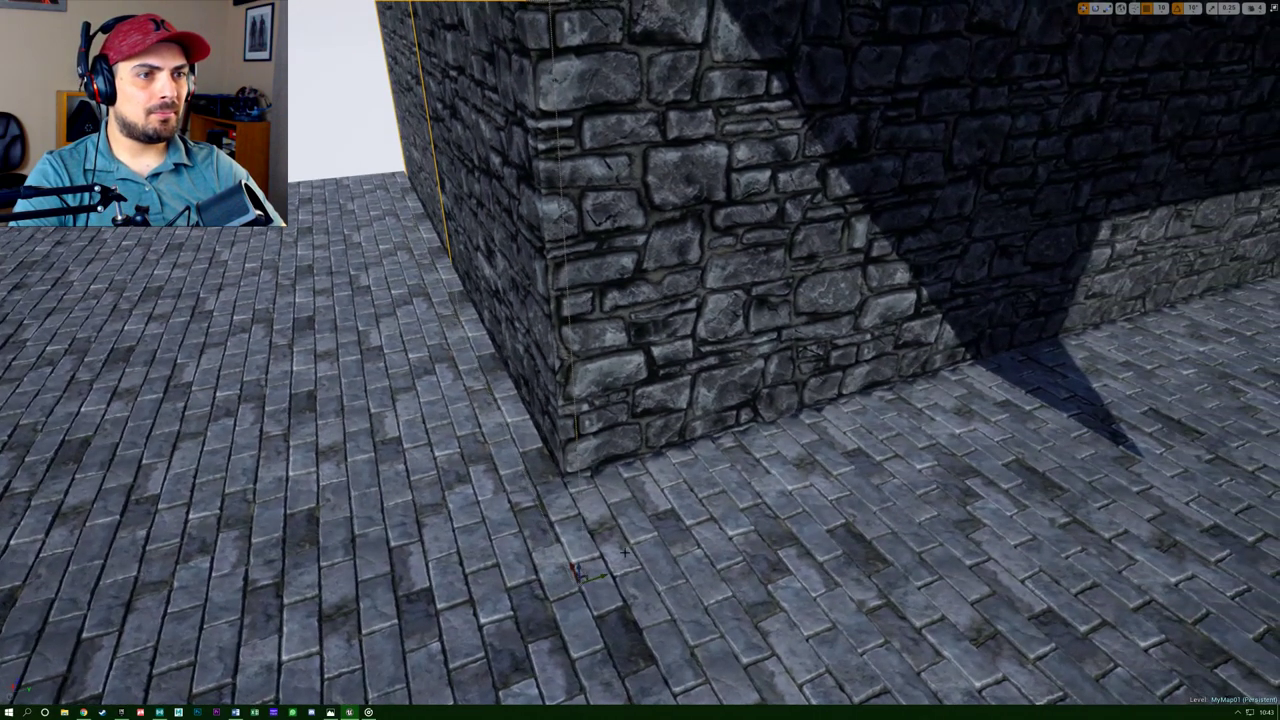
pyautogui.moveTo(597, 575); pyautogui.dragTo(597, 578)
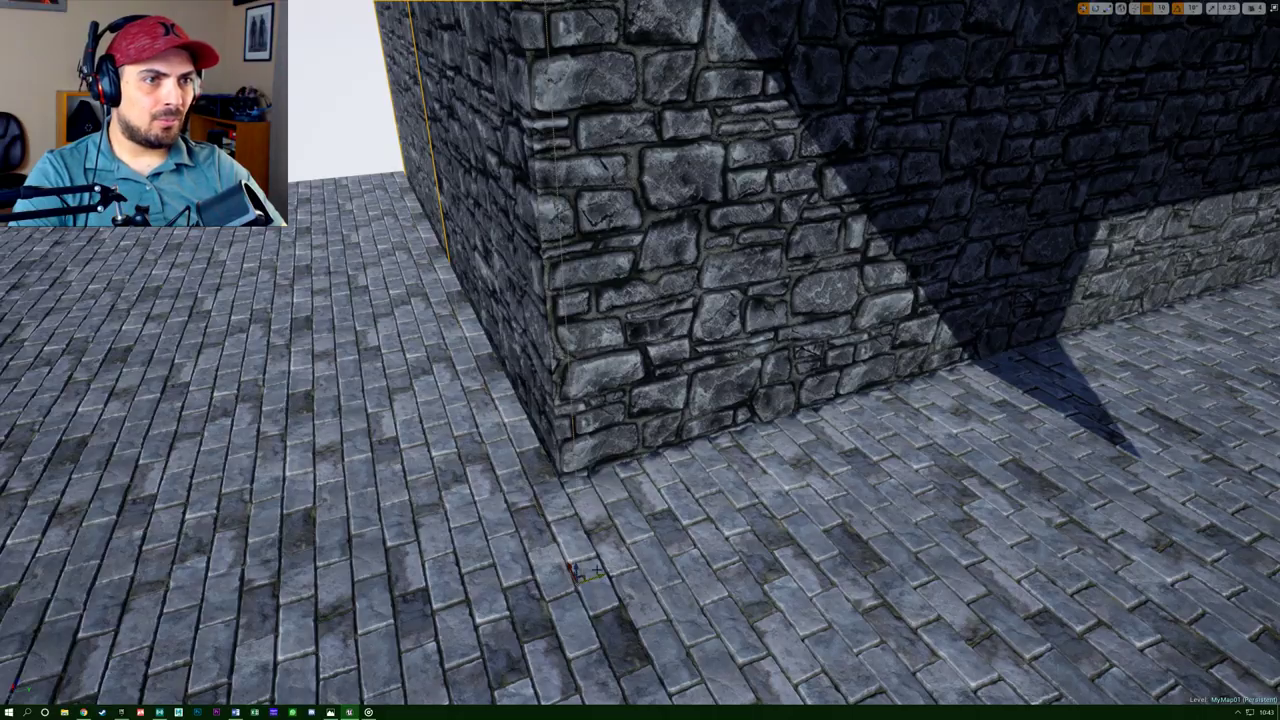
pyautogui.moveTo(597, 571); pyautogui.dragTo(500, 574, button='right')
# Copy the block's two front wall panels outward by a passage width to form a parallel passage wall.
pyautogui.press('w')
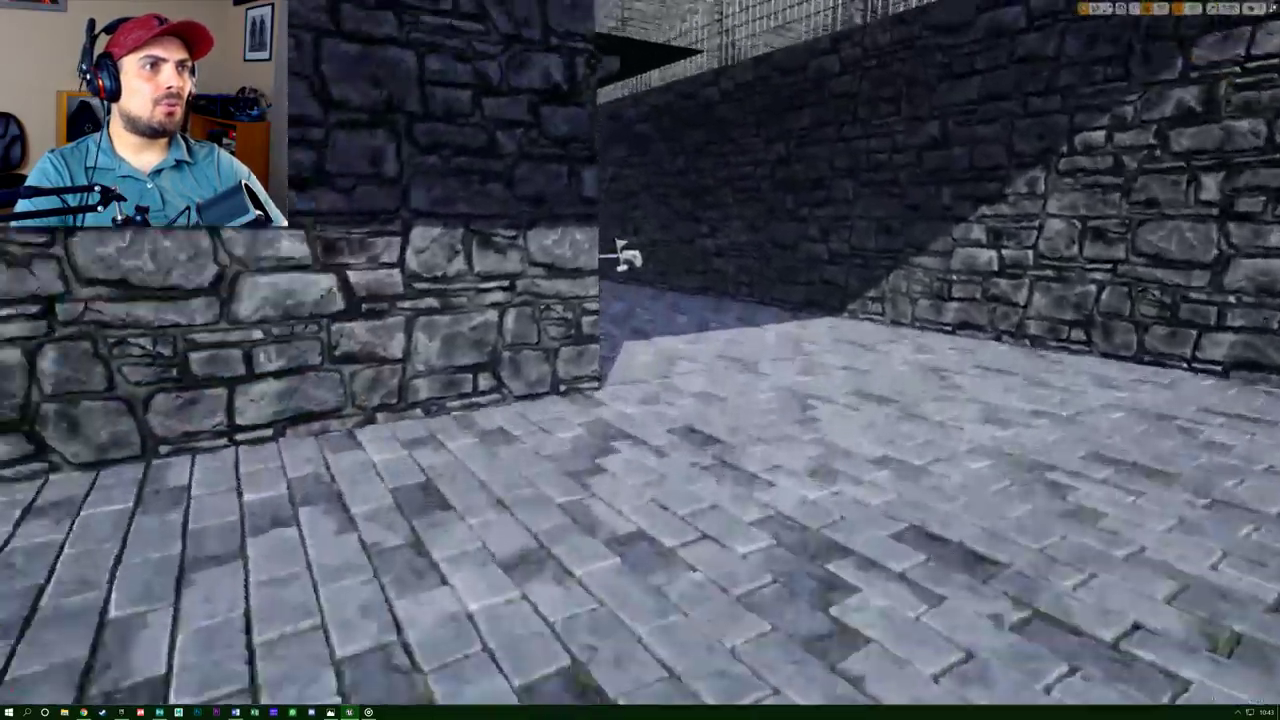
pyautogui.press('s')
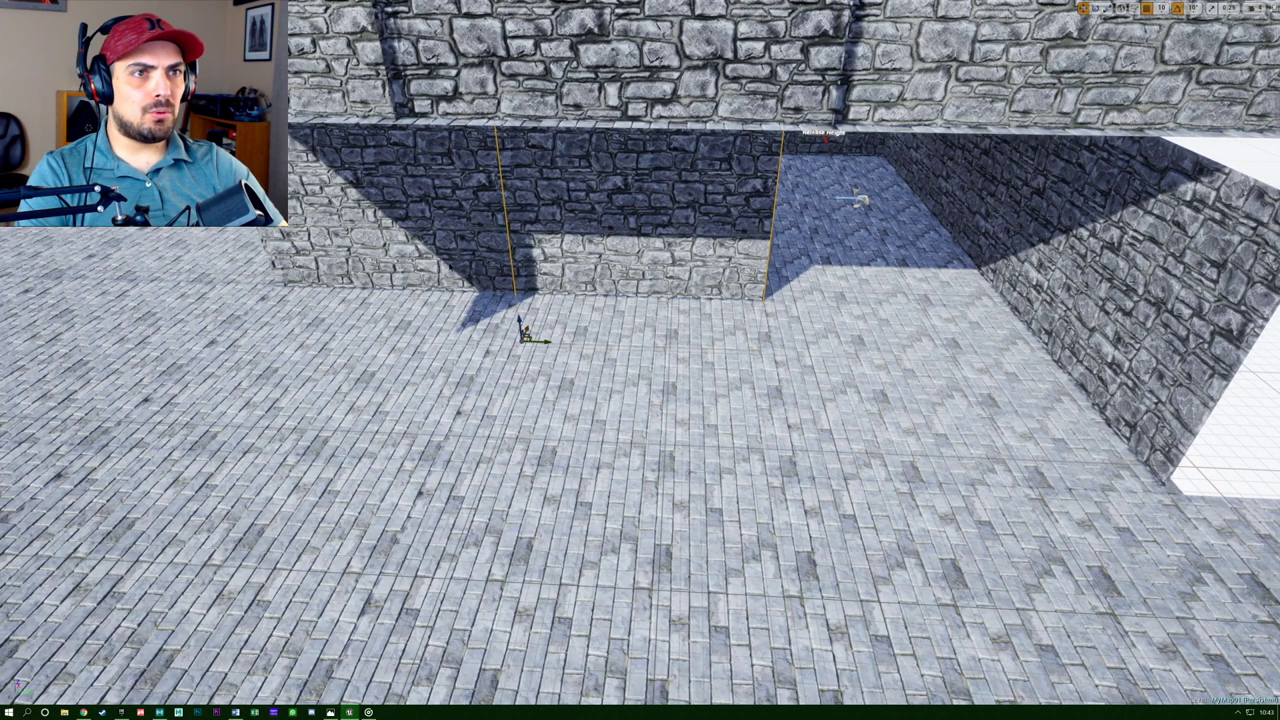
pyautogui.keyDown('ctrl'); pyautogui.moveTo(674, 445); pyautogui.dragTo(537, 590); pyautogui.keyUp('ctrl')
pyautogui.moveTo(720, 425); pyautogui.dragTo(390, 420, button='right')
pyautogui.press('d')
pyautogui.moveTo(674, 445); pyautogui.dragTo(674, 445, button='right')
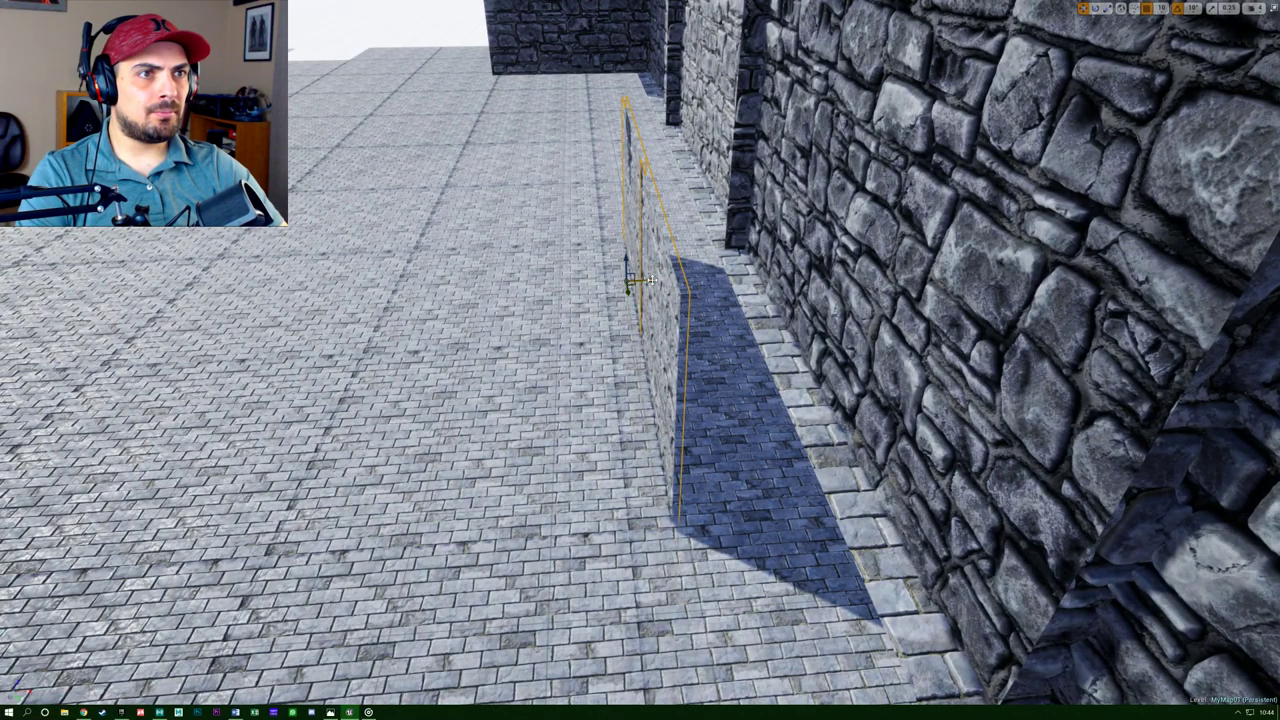
pyautogui.moveTo(652, 280); pyautogui.dragTo(625, 284)
pyautogui.moveTo(595, 316); pyautogui.dragTo(815, 352, button='right')
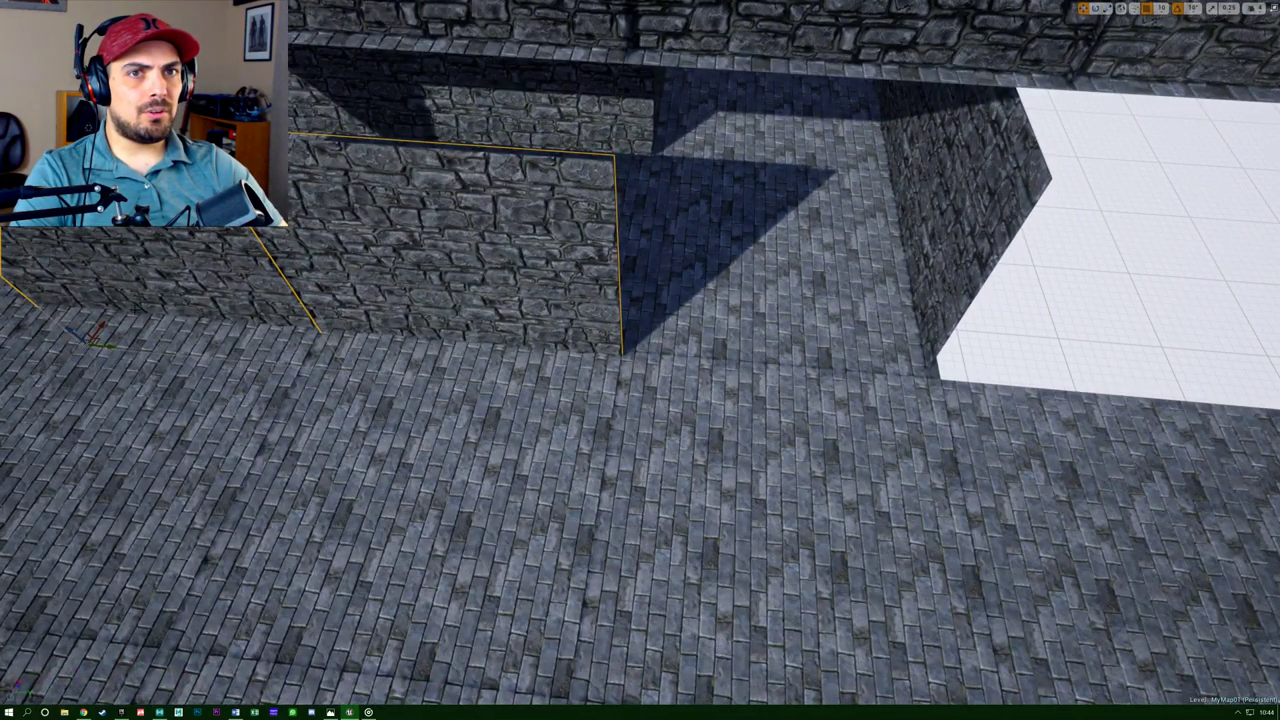
# Extend the new passage wall with a copied panel that reaches the corner of the corridor's outer wall.
pyautogui.click(440, 295)
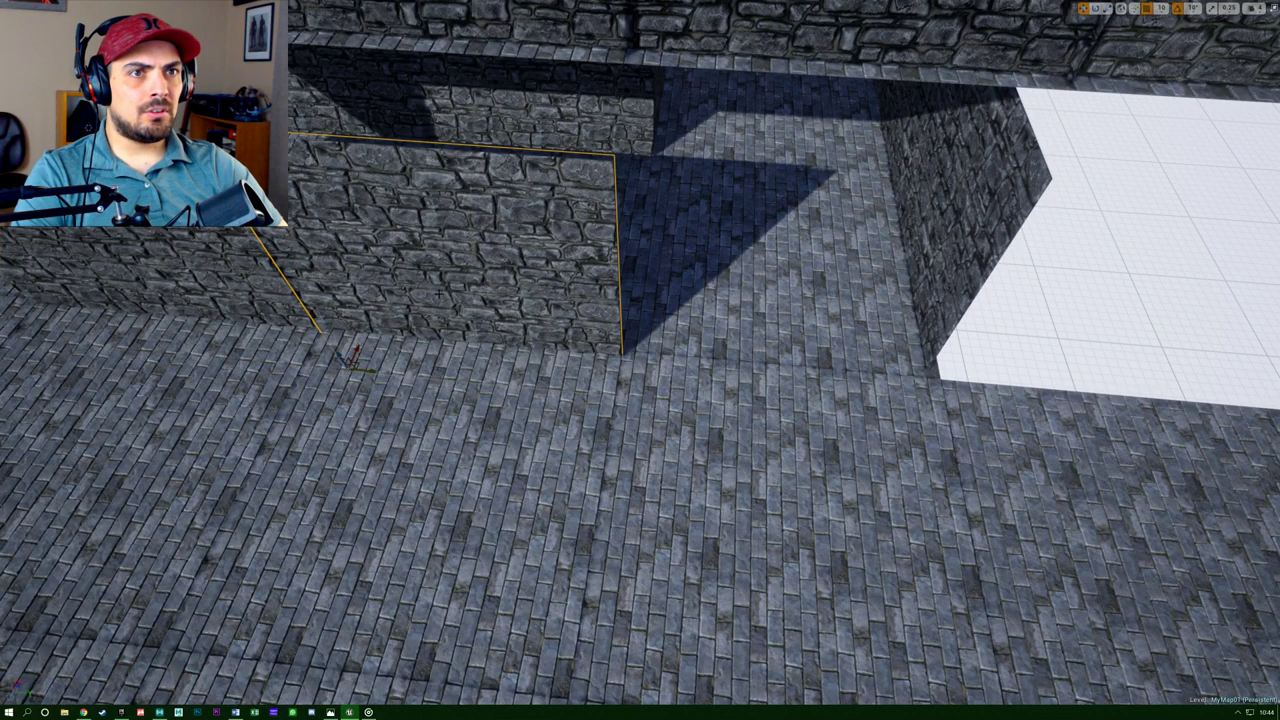
pyautogui.moveTo(357, 362); pyautogui.dragTo(625, 383)
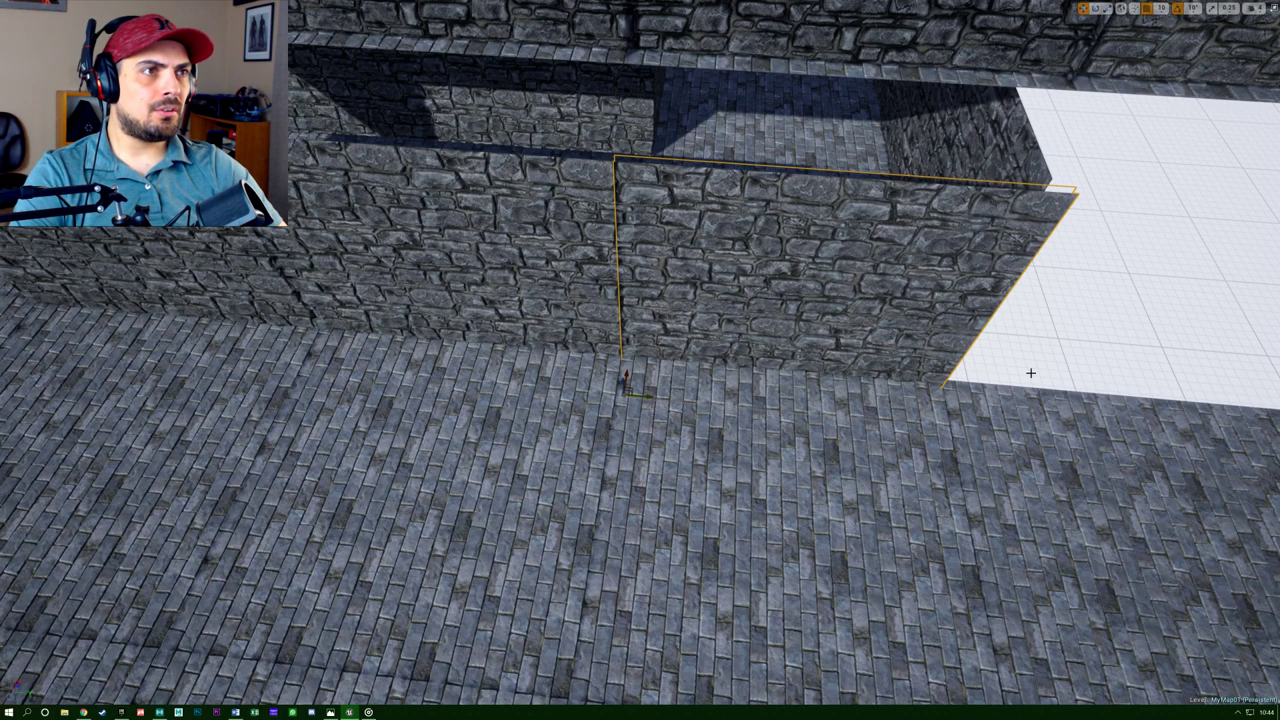
pyautogui.moveTo(1031, 373)
pyautogui.mouseDown(button='right')
pyautogui.moveTo(775, 372)
pyautogui.moveTo(1031, 373)
pyautogui.mouseUp(button='right')
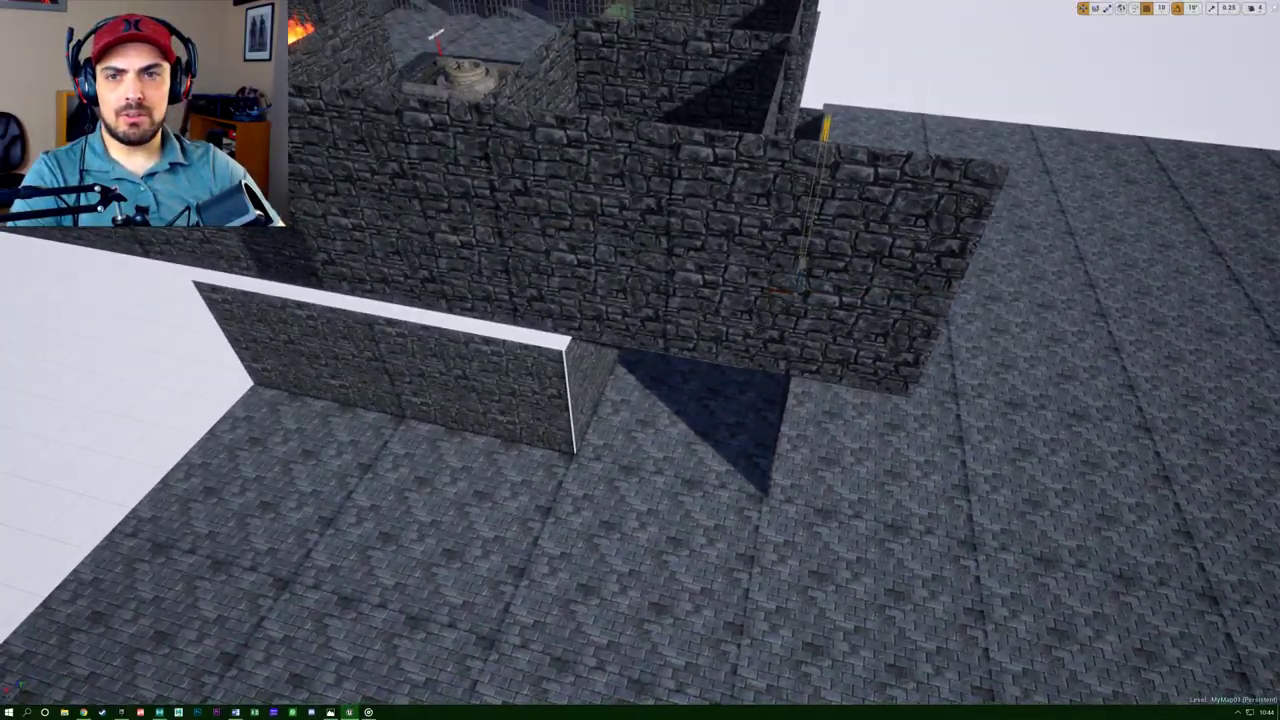
# Turn the open end of the passage wall outward with a copied side panel, and add a copied passage panel at its far end.
pyautogui.moveTo(608, 430); pyautogui.dragTo(608, 430, button='right')
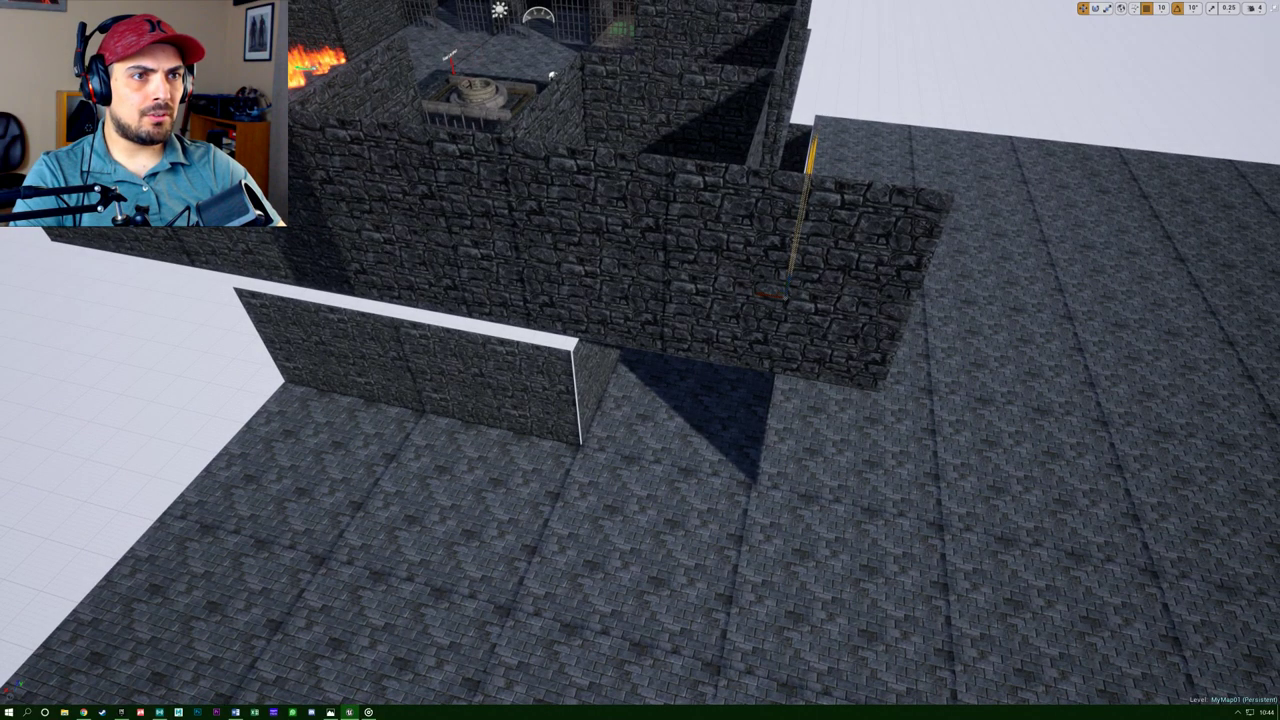
pyautogui.click(572, 470)
pyautogui.keyDown('alt'); pyautogui.moveTo(565, 462); pyautogui.dragTo(912, 521); pyautogui.keyUp('alt')
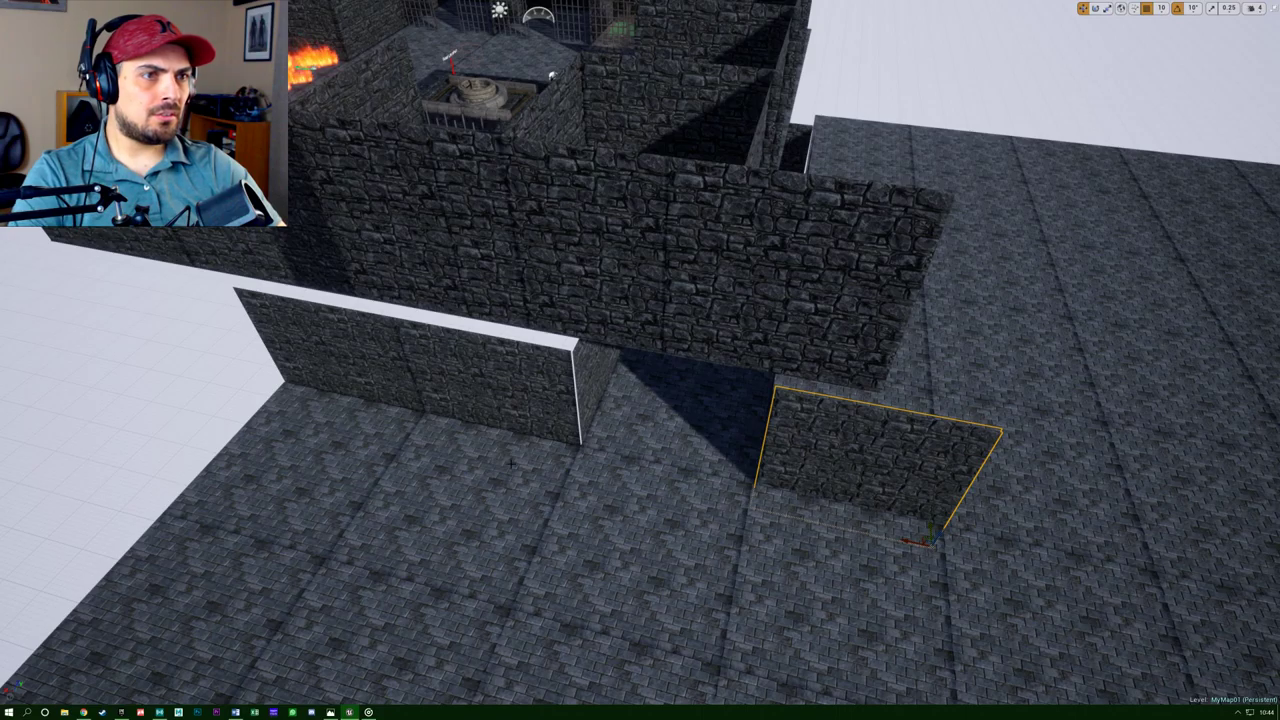
pyautogui.moveTo(510, 462); pyautogui.dragTo(478, 425, button='right')
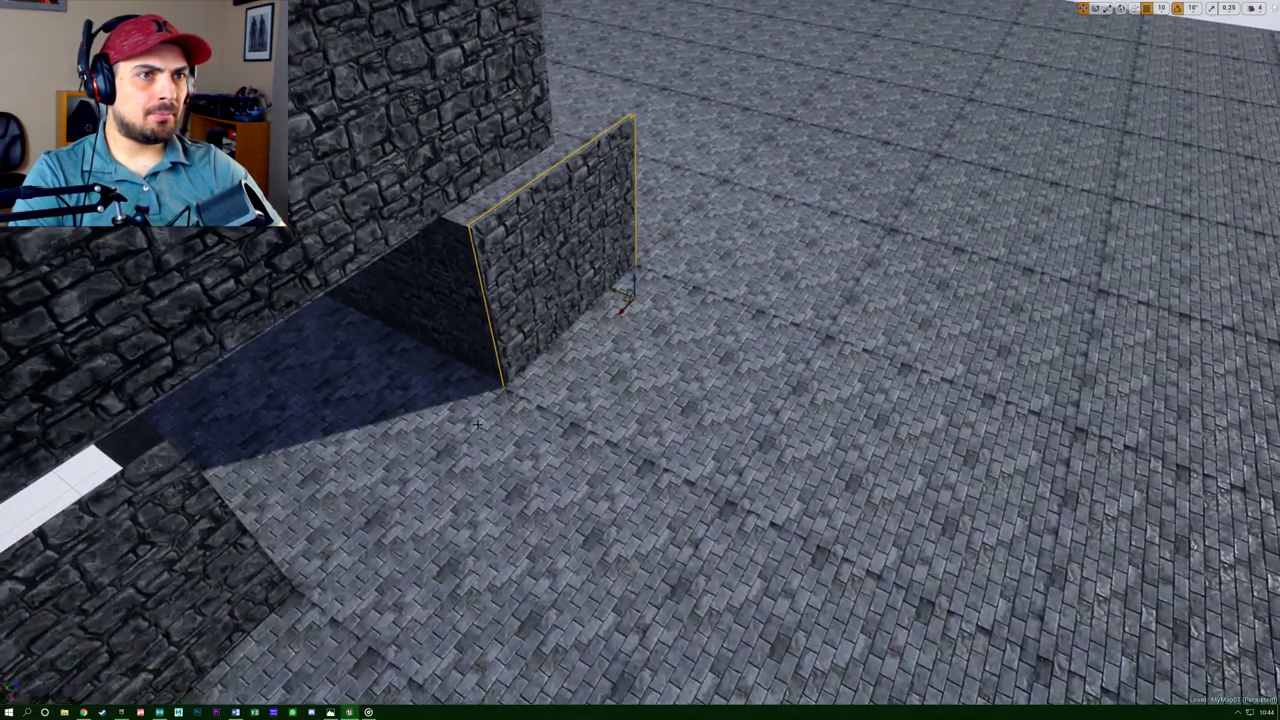
pyautogui.click(446, 322)
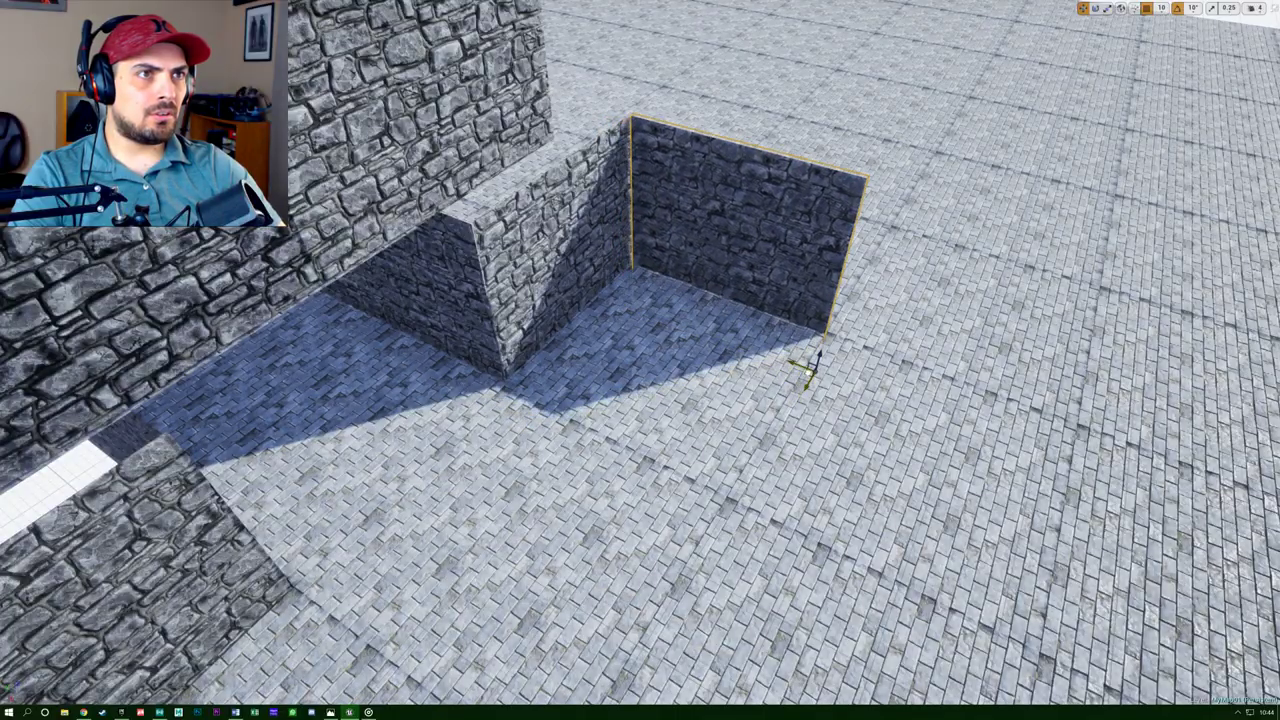
pyautogui.moveTo(800, 362); pyautogui.dragTo(740, 375, button='right')
# Copy the outward-turning panel to the free end of the alcove's back wall, forming a U-shaped dead end.
pyautogui.moveTo(845, 655); pyautogui.dragTo(825, 364, button='right')
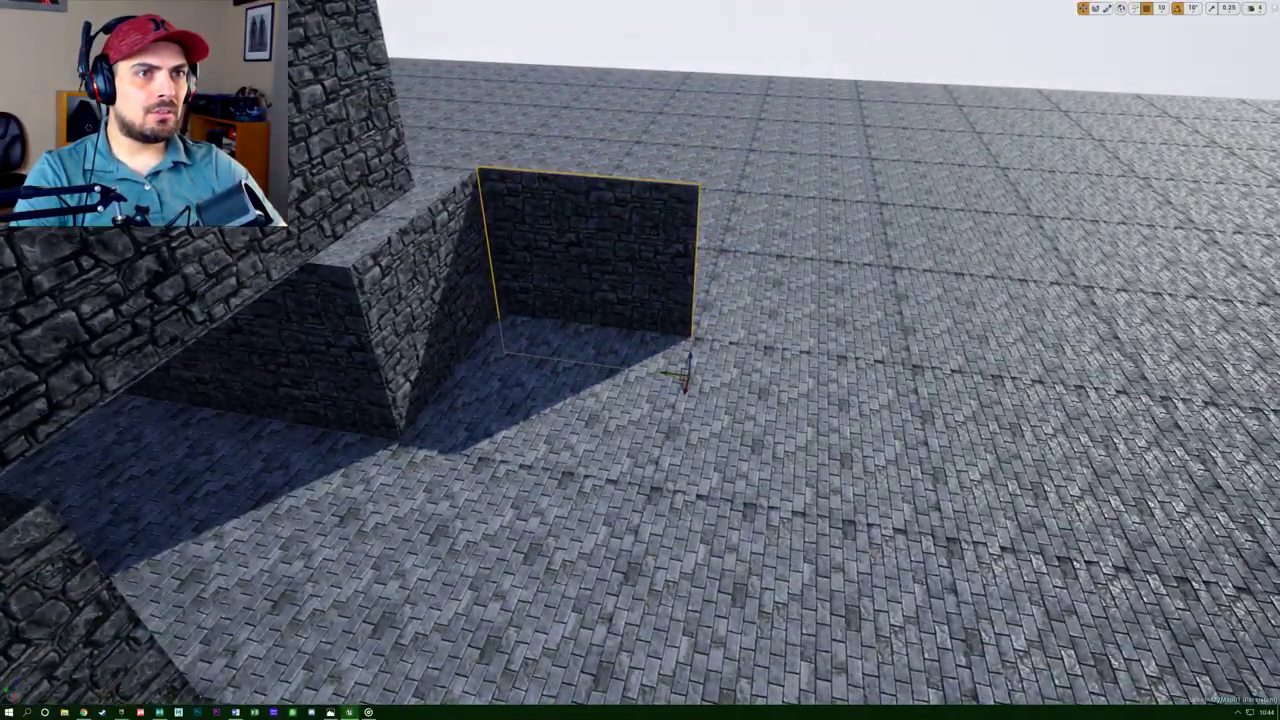
pyautogui.click(440, 290)
pyautogui.keyDown('alt'); pyautogui.moveTo(485, 349); pyautogui.dragTo(664, 397); pyautogui.keyUp('alt')
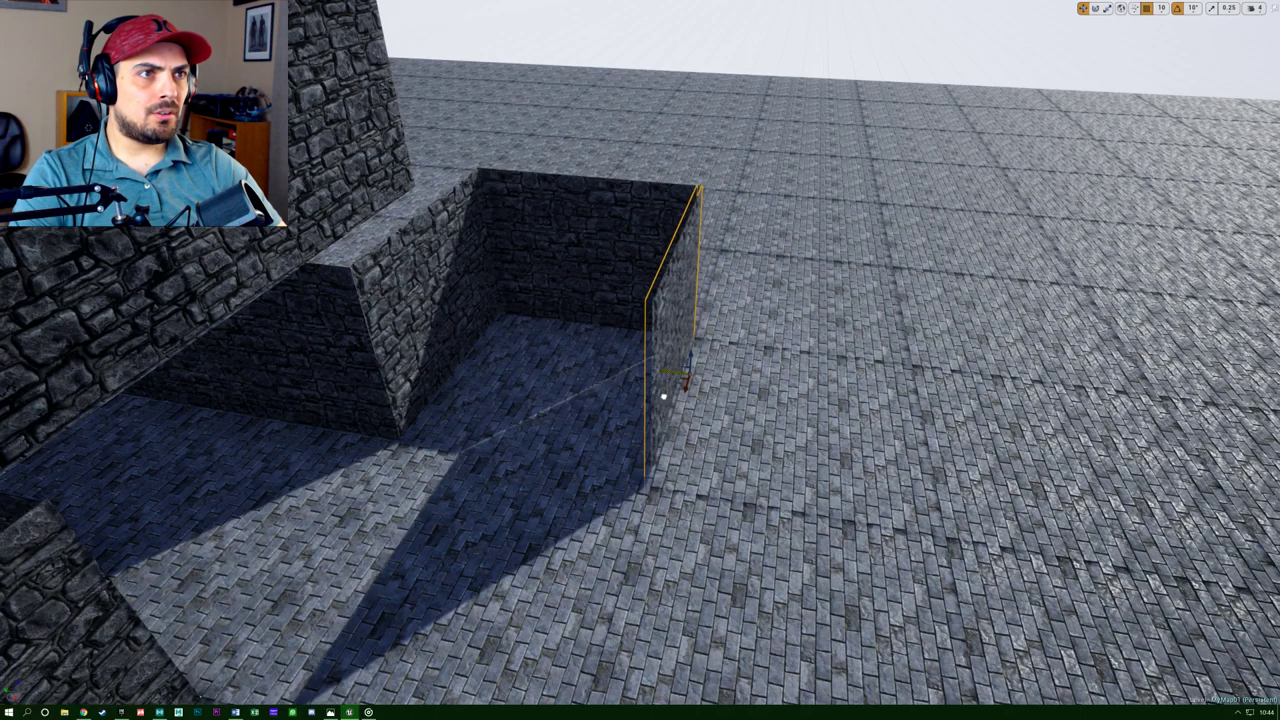
pyautogui.moveTo(654, 445); pyautogui.dragTo(486, 497, button='right')
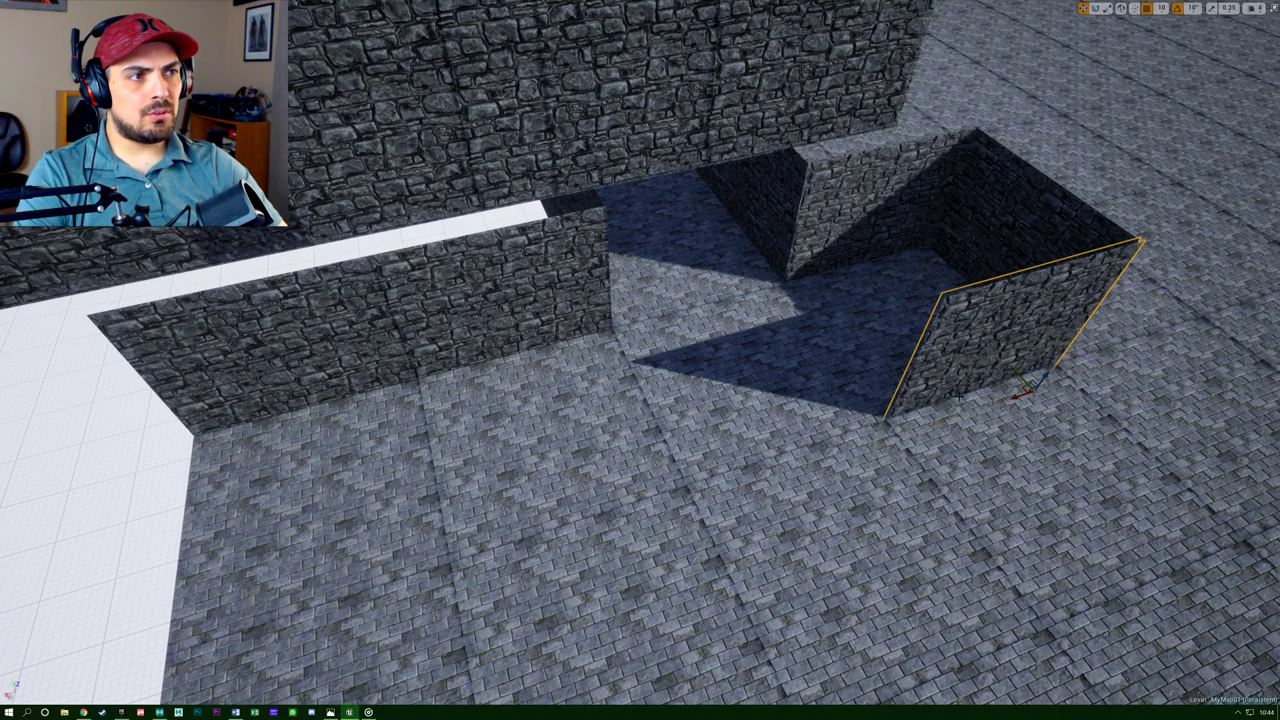
# Continue the alcove's outer wall along the passage with one more copied panel and check the seam between the two panels.
pyautogui.keyDown('alt'); pyautogui.moveTo(1015, 398); pyautogui.dragTo(849, 464); pyautogui.keyUp('alt')
pyautogui.moveTo(978, 452); pyautogui.dragTo(930, 480, button='right')
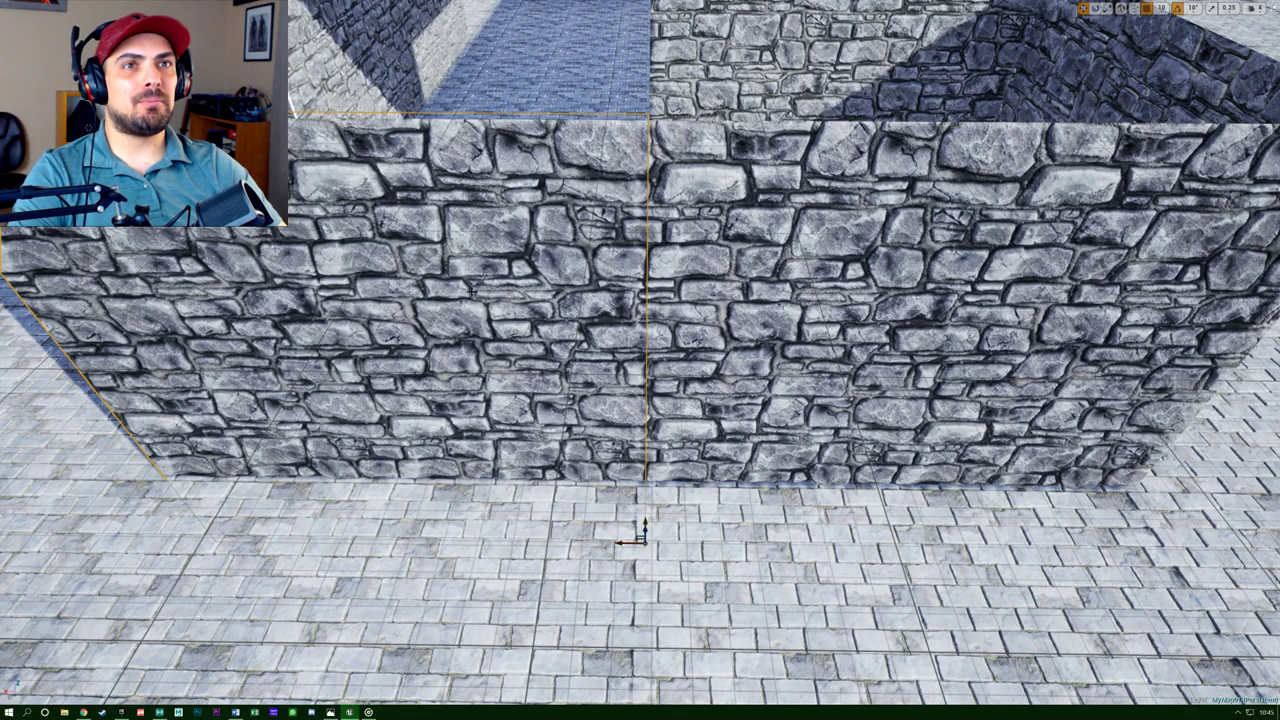
pyautogui.moveTo(486, 306); pyautogui.dragTo(460, 265, button='right')
pyautogui.moveTo(640, 400); pyautogui.dragTo(560, 395, button='right')
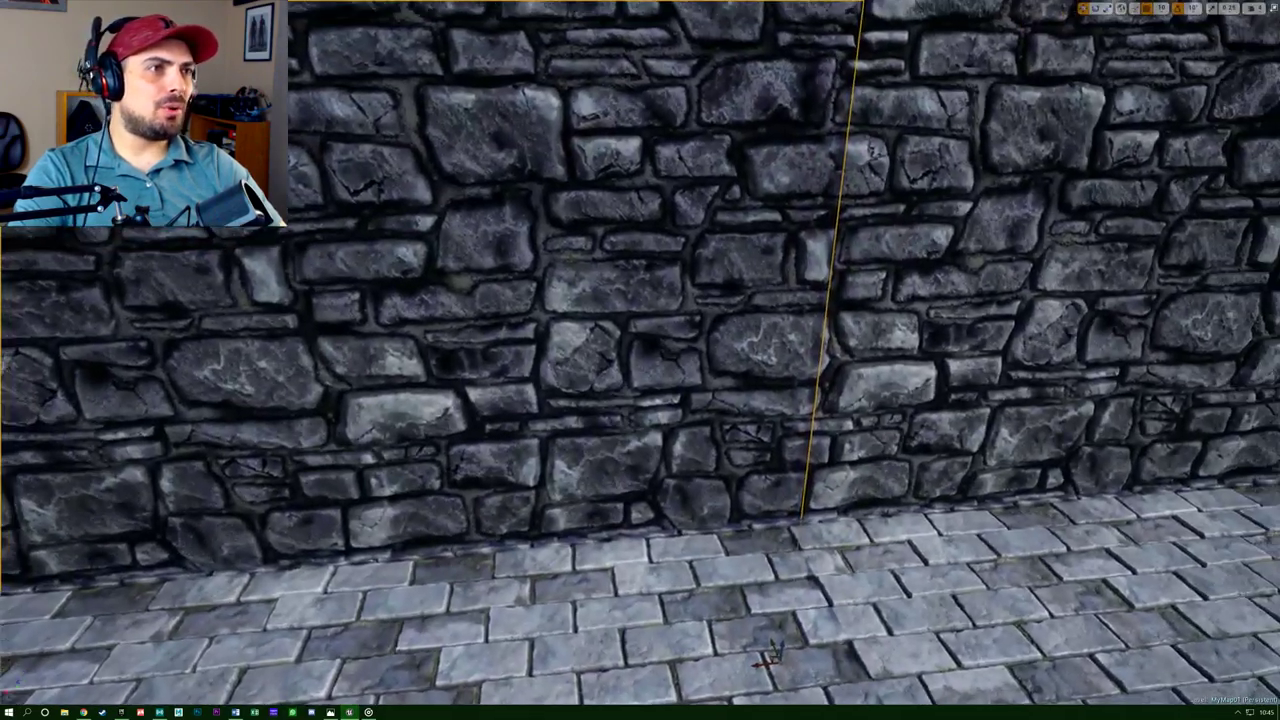
pyautogui.moveTo(469, 288); pyautogui.dragTo(540, 296, button='right')
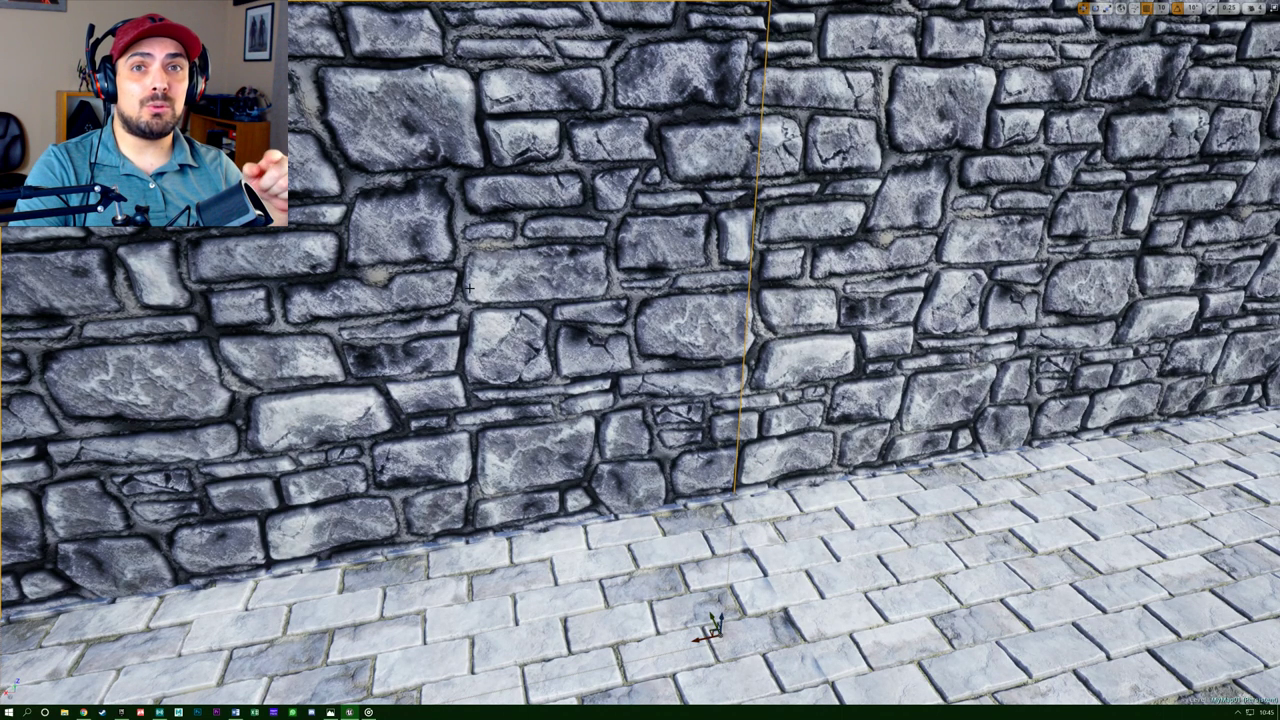
pyautogui.press('a')
pyautogui.moveTo(478, 295); pyautogui.dragTo(494, 337, button='right')
pyautogui.press('s')
pyautogui.press('d')
pyautogui.press('d')
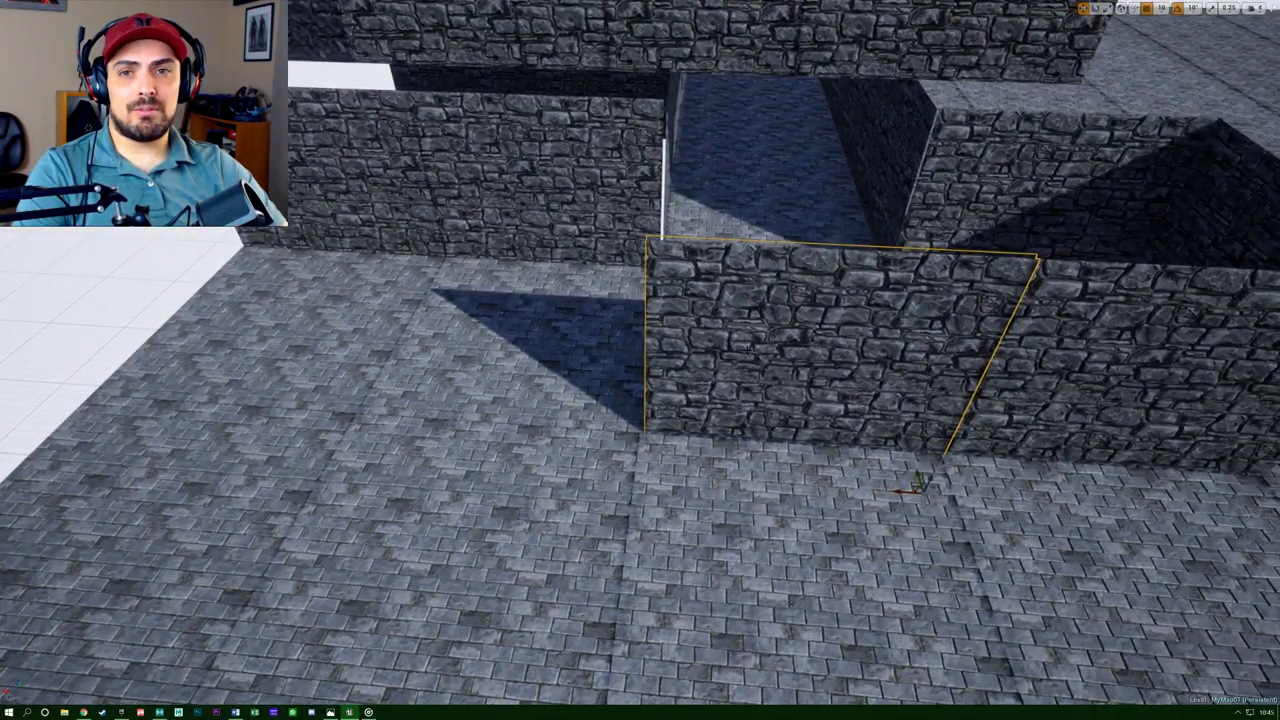
# Extend the alcove's outer wall along the passage with another copied panel and check the seam between the panels.
pyautogui.moveTo(908, 492); pyautogui.dragTo(622, 467)
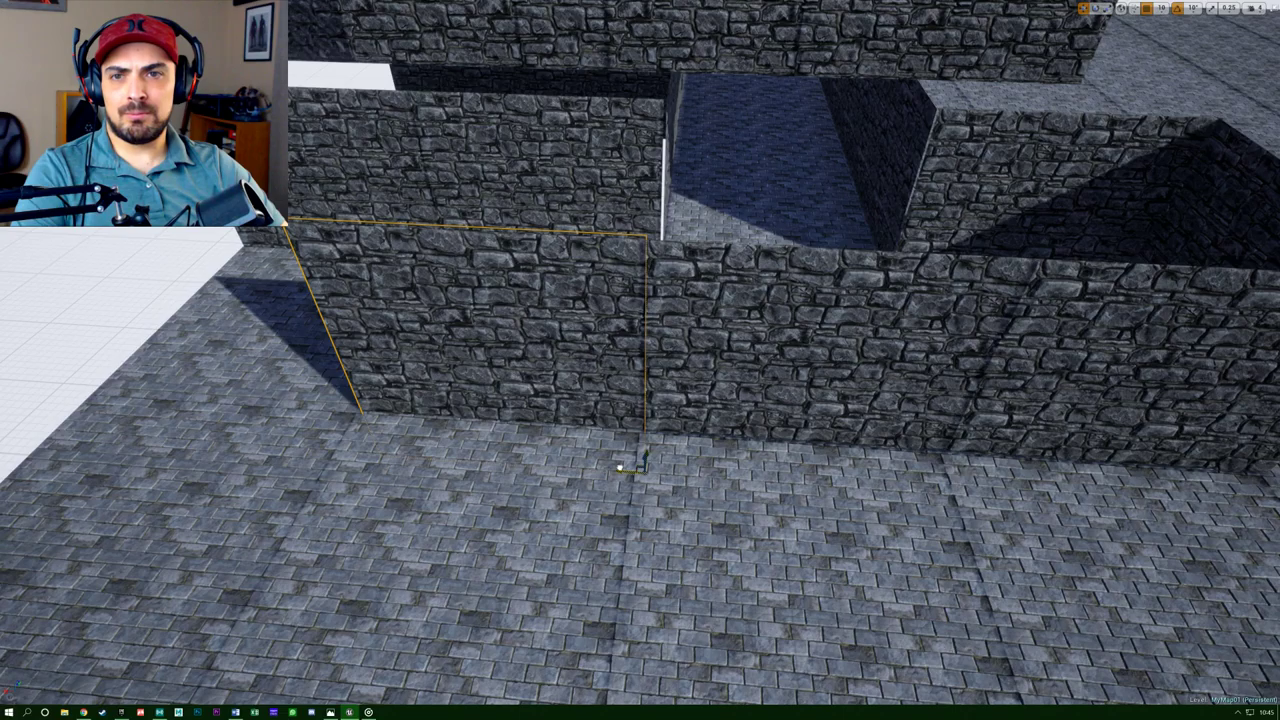
pyautogui.moveTo(448, 435); pyautogui.dragTo(474, 474, button='right')
pyautogui.press('e')
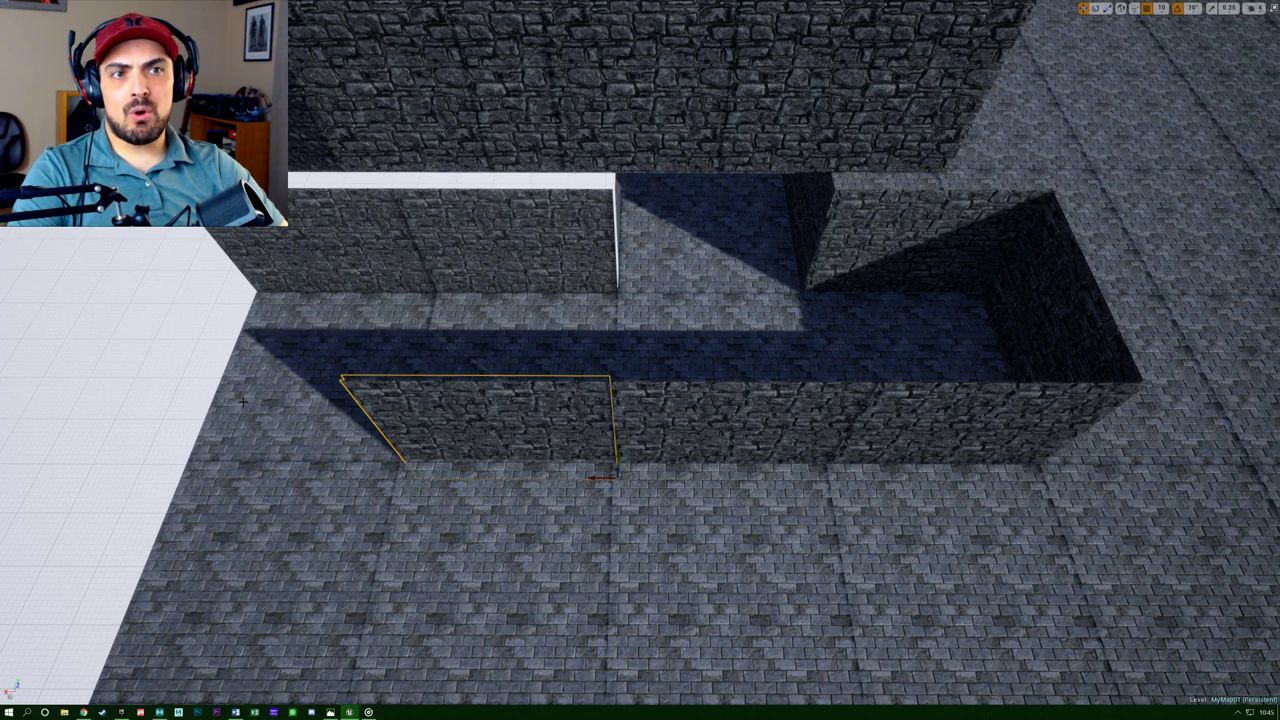
pyautogui.press('a')
pyautogui.moveTo(424, 468); pyautogui.dragTo(532, 404, button='right')
pyautogui.press('w')
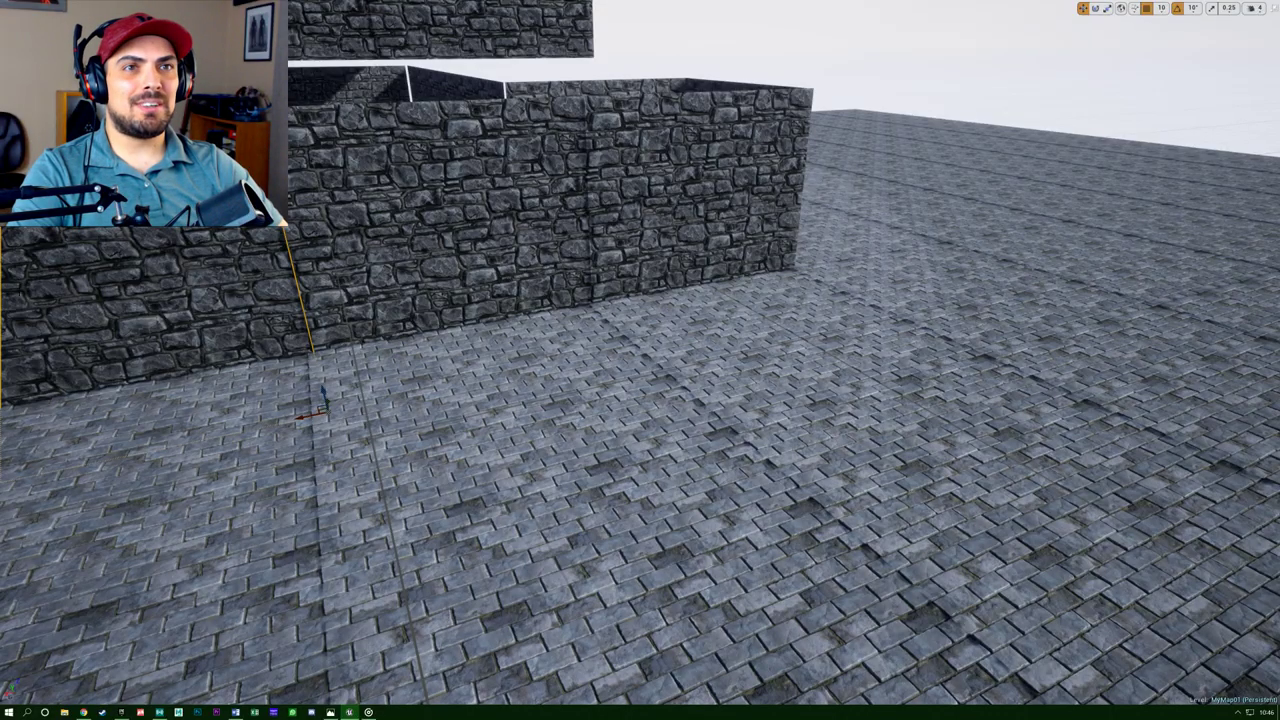
pyautogui.moveTo(338, 444); pyautogui.dragTo(262, 424, button='right')
pyautogui.press('w')
pyautogui.press('s')
pyautogui.moveTo(476, 422); pyautogui.dragTo(476, 460, button='right')
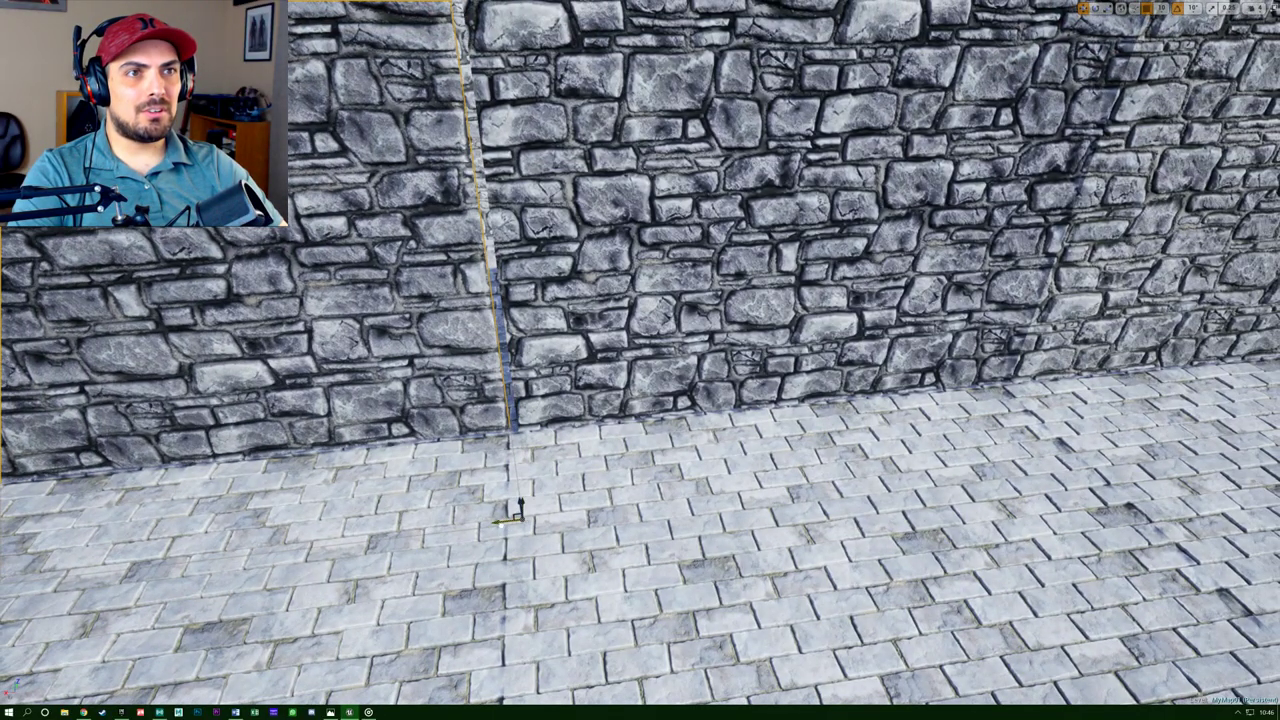
# Copy a crosswise wall panel to the open end of the passage's inner wall, along the outer edge of the floor.
pyautogui.press('s')
pyautogui.moveTo(437, 493); pyautogui.dragTo(478, 486, button='right')
pyautogui.press('a')
pyautogui.press('s')
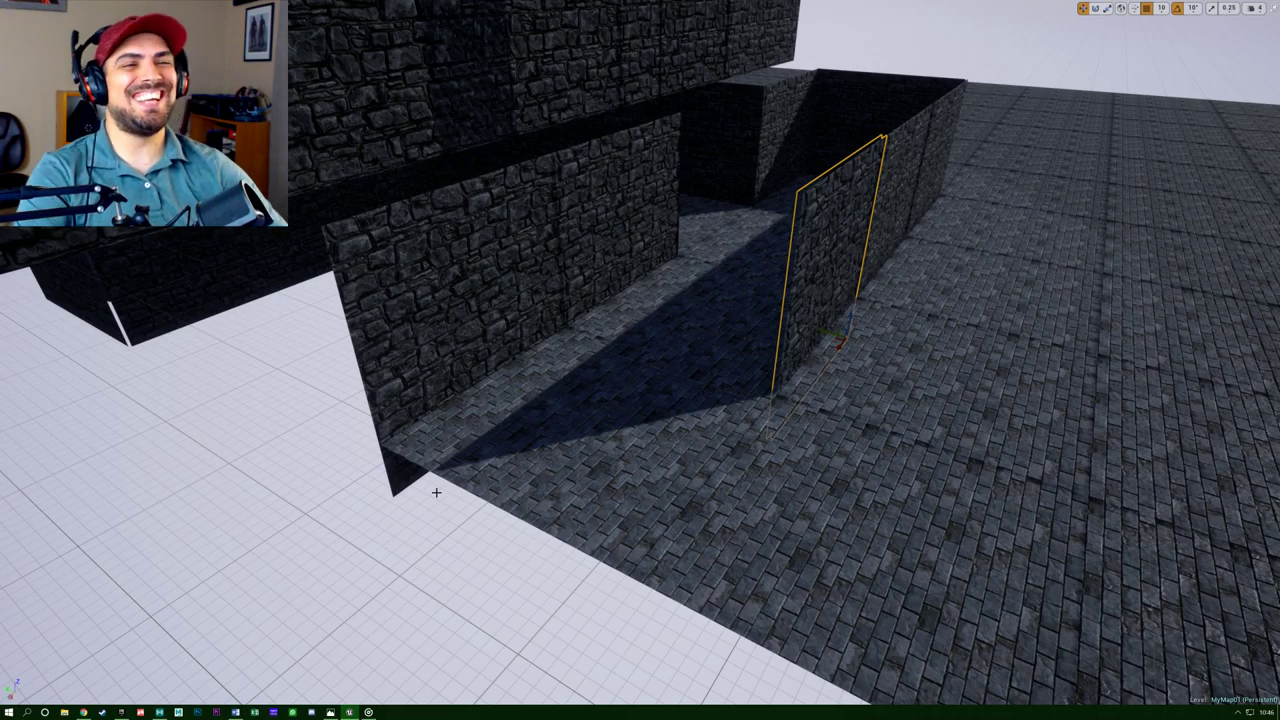
pyautogui.moveTo(567, 442); pyautogui.dragTo(655, 424, button='right')
pyautogui.press('a')
pyautogui.press('s')
pyautogui.moveTo(491, 530); pyautogui.dragTo(476, 532, button='right')
pyautogui.press('s')
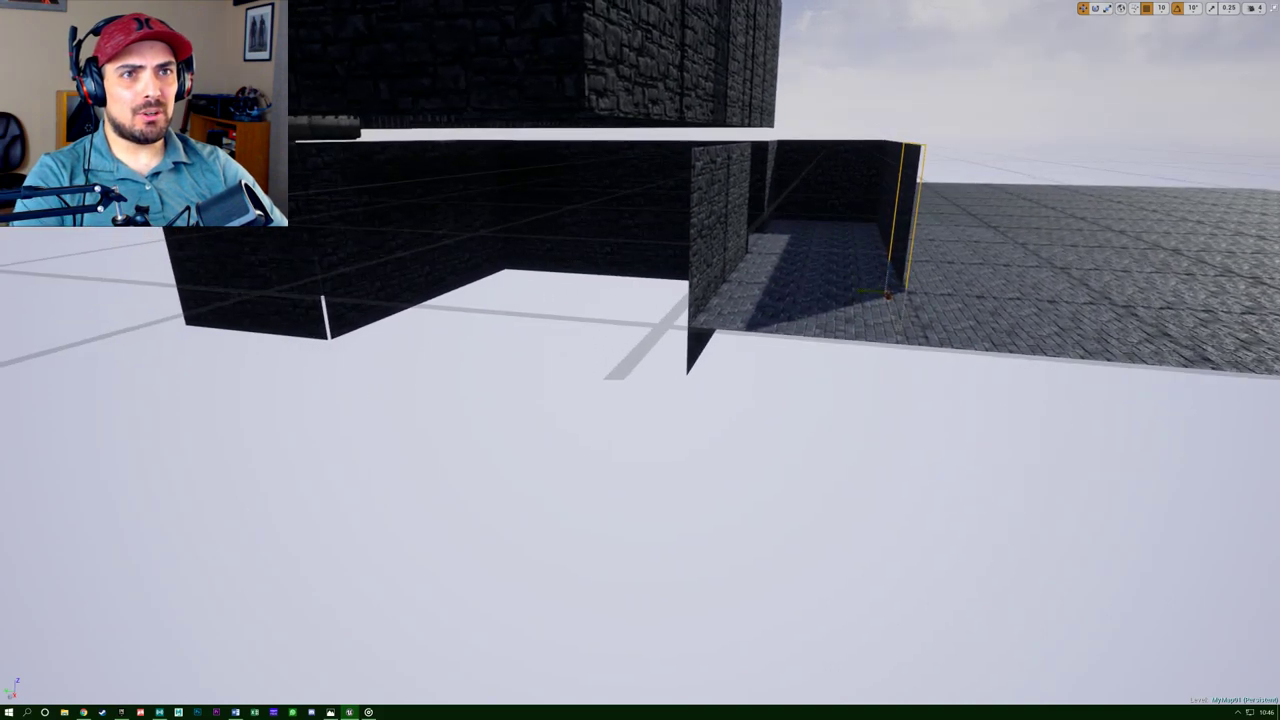
pyautogui.click(286, 312)
pyautogui.keyDown('alt'); pyautogui.moveTo(310, 338); pyautogui.dragTo(900, 381); pyautogui.keyUp('alt')
# Fine-align the copied crosswise panel so it meets the end of the inner wall in a tight corner.
pyautogui.moveTo(942, 387); pyautogui.dragTo(930, 393, button='right')
pyautogui.press('w')
pyautogui.press('s')
pyautogui.press('w')
pyautogui.press('s')
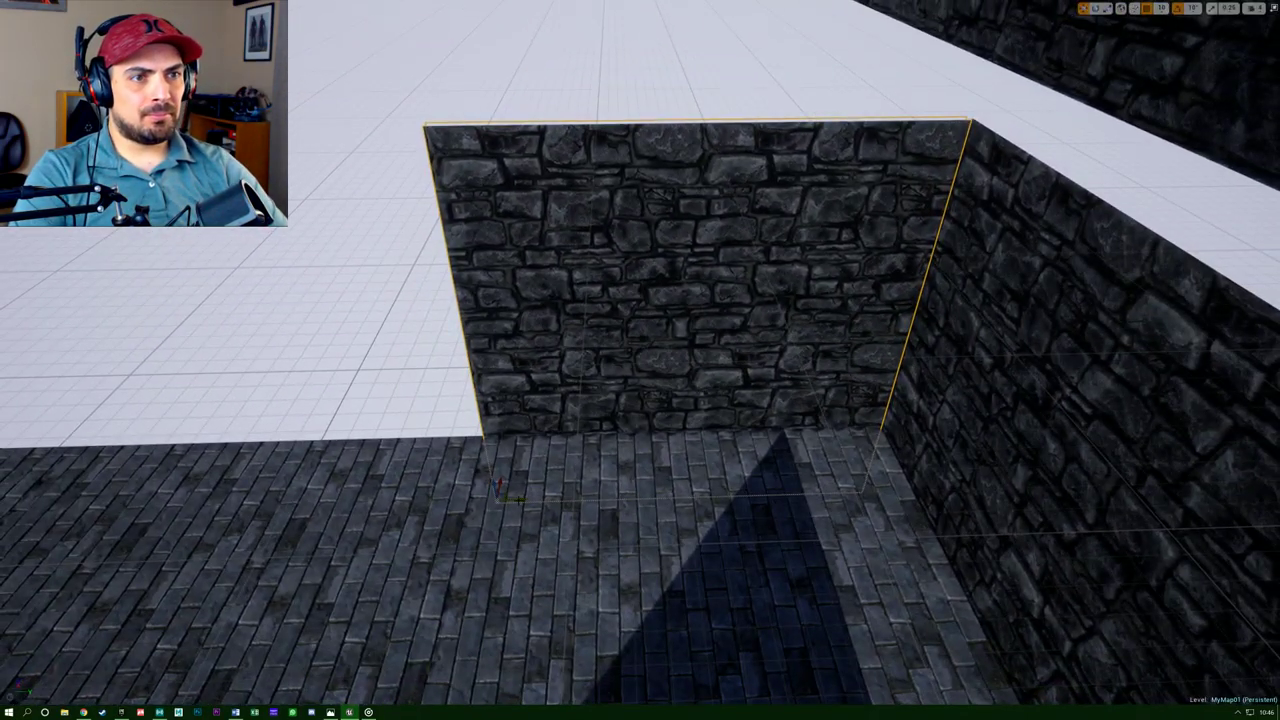
pyautogui.moveTo(519, 500); pyautogui.dragTo(520, 500)
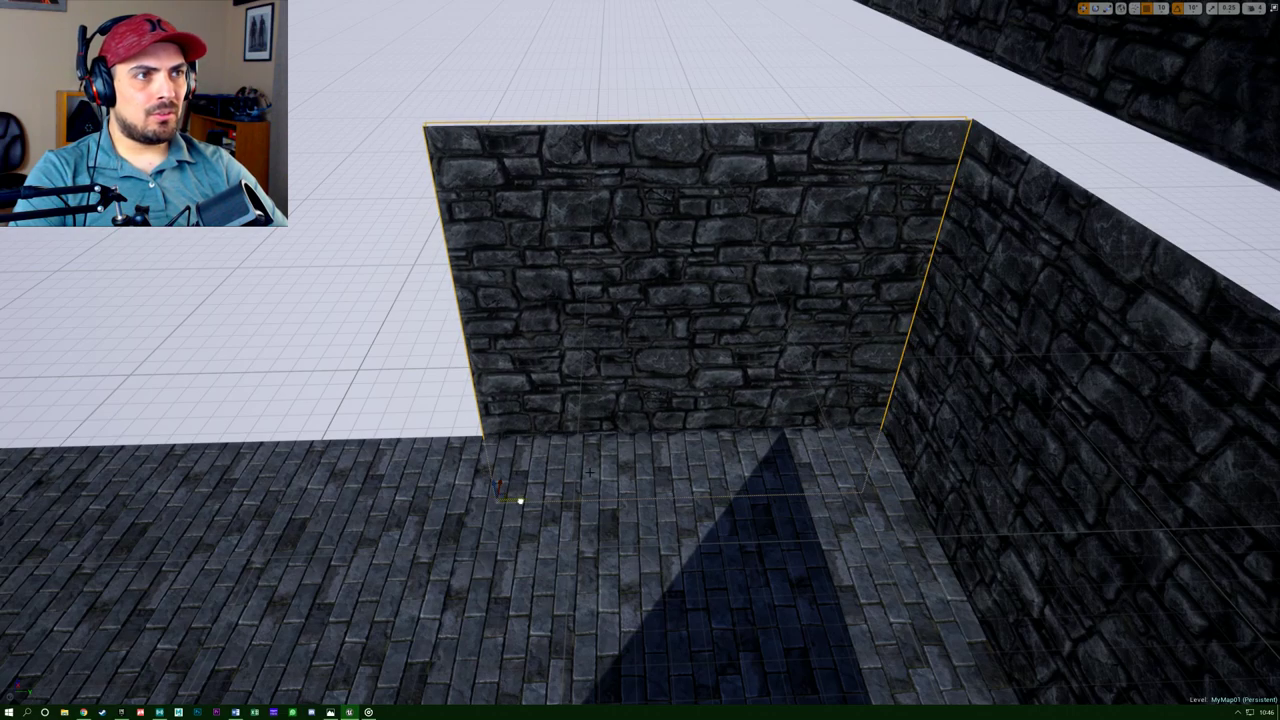
pyautogui.moveTo(590, 471); pyautogui.dragTo(520, 464, button='right')
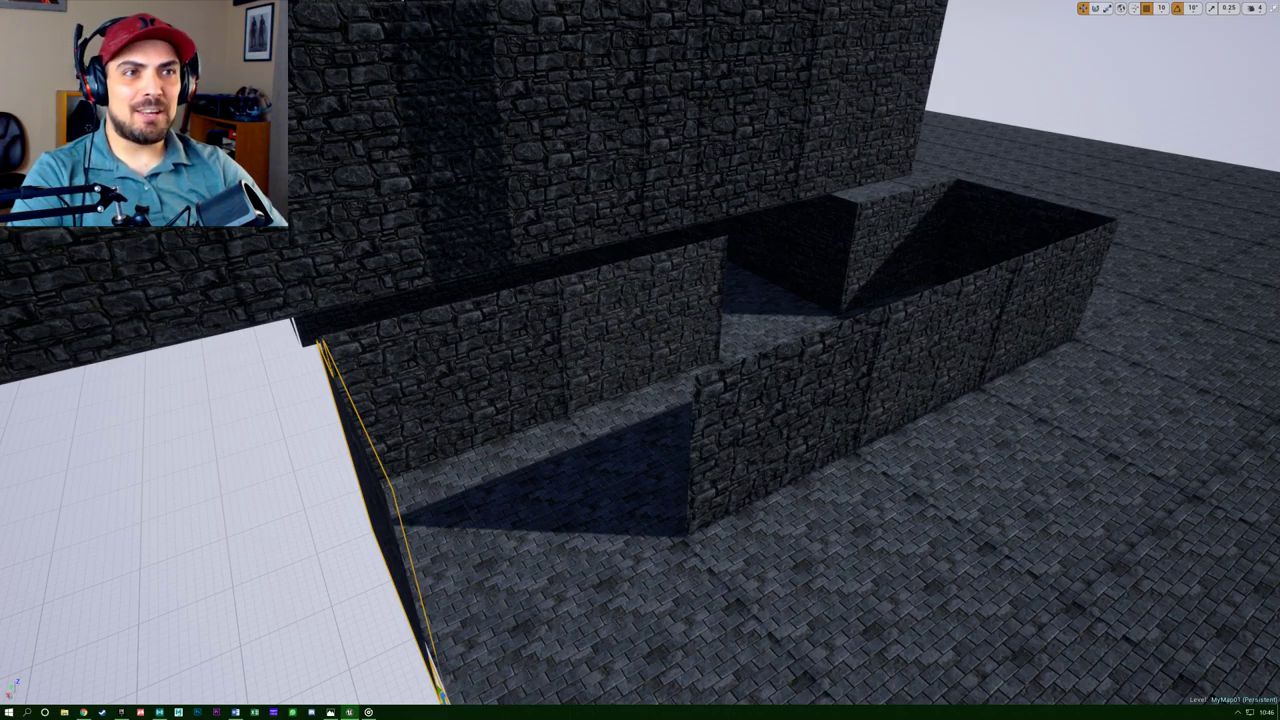
# Copy the crosswise panel once more along the floor's outer edge and align it flush with the first one.
pyautogui.moveTo(640, 360); pyautogui.dragTo(585, 285, button='right')
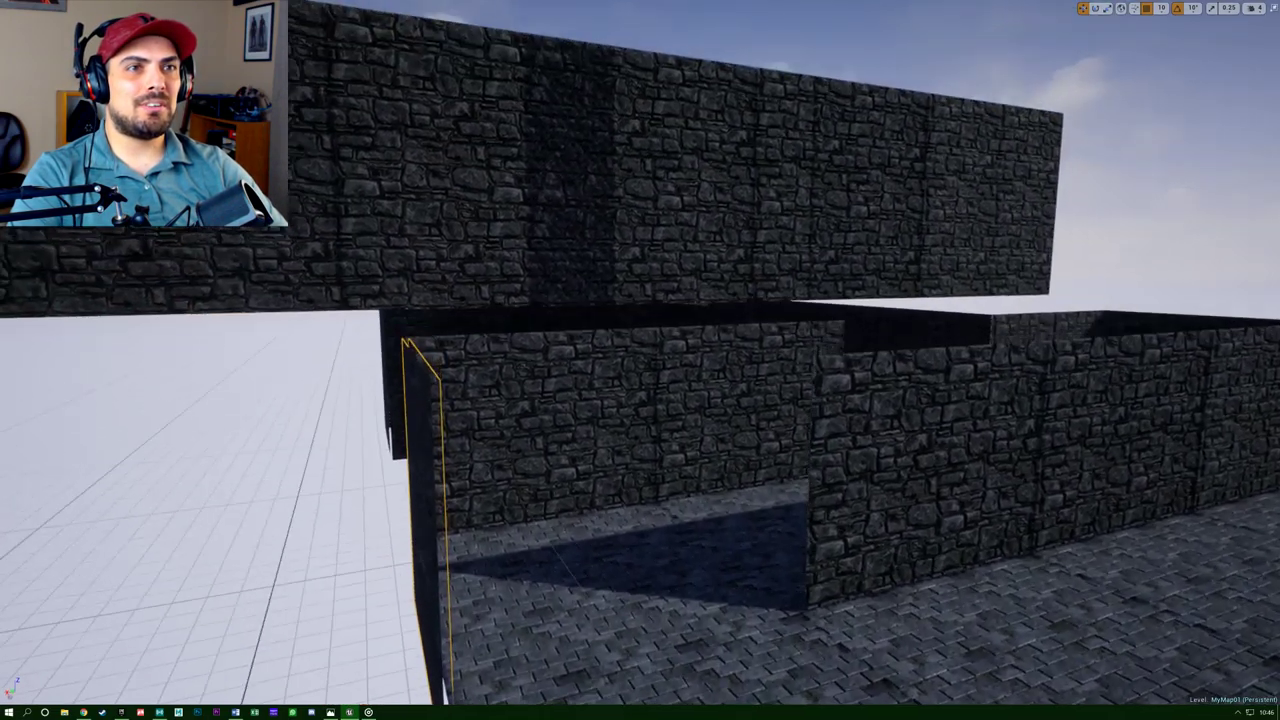
pyautogui.moveTo(627, 460); pyautogui.dragTo(627, 525, button='right')
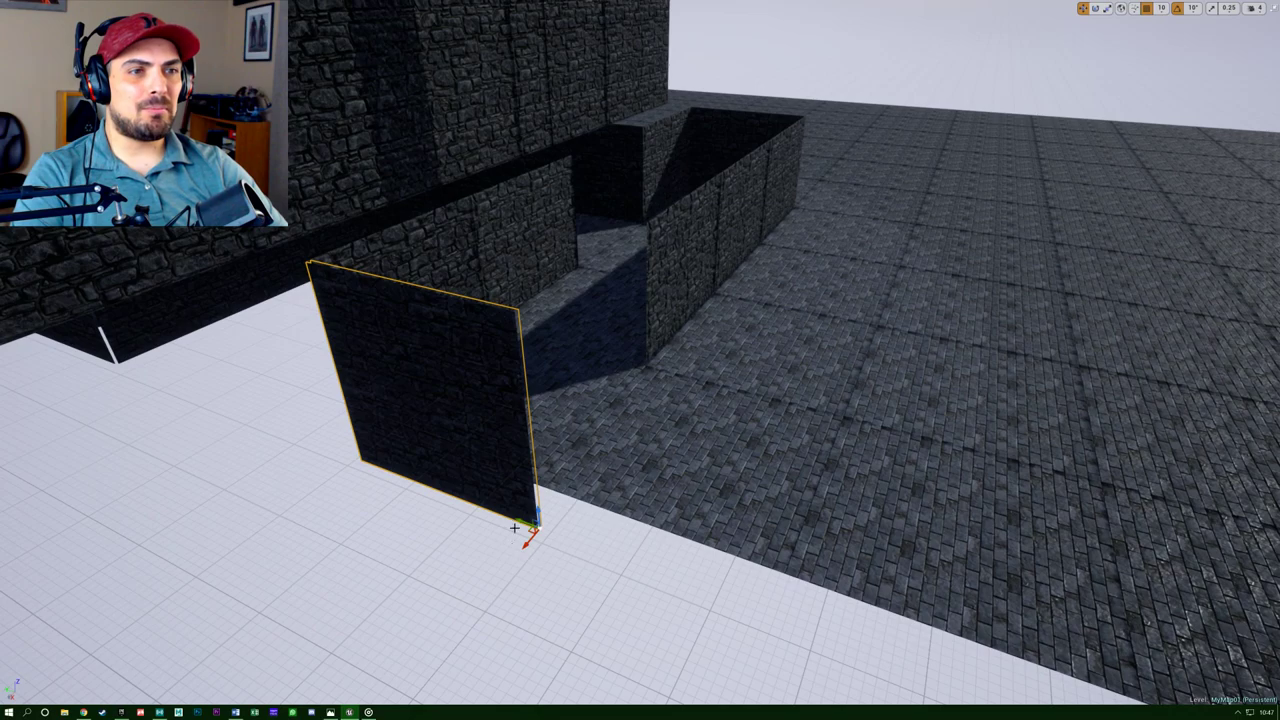
pyautogui.press('F11')
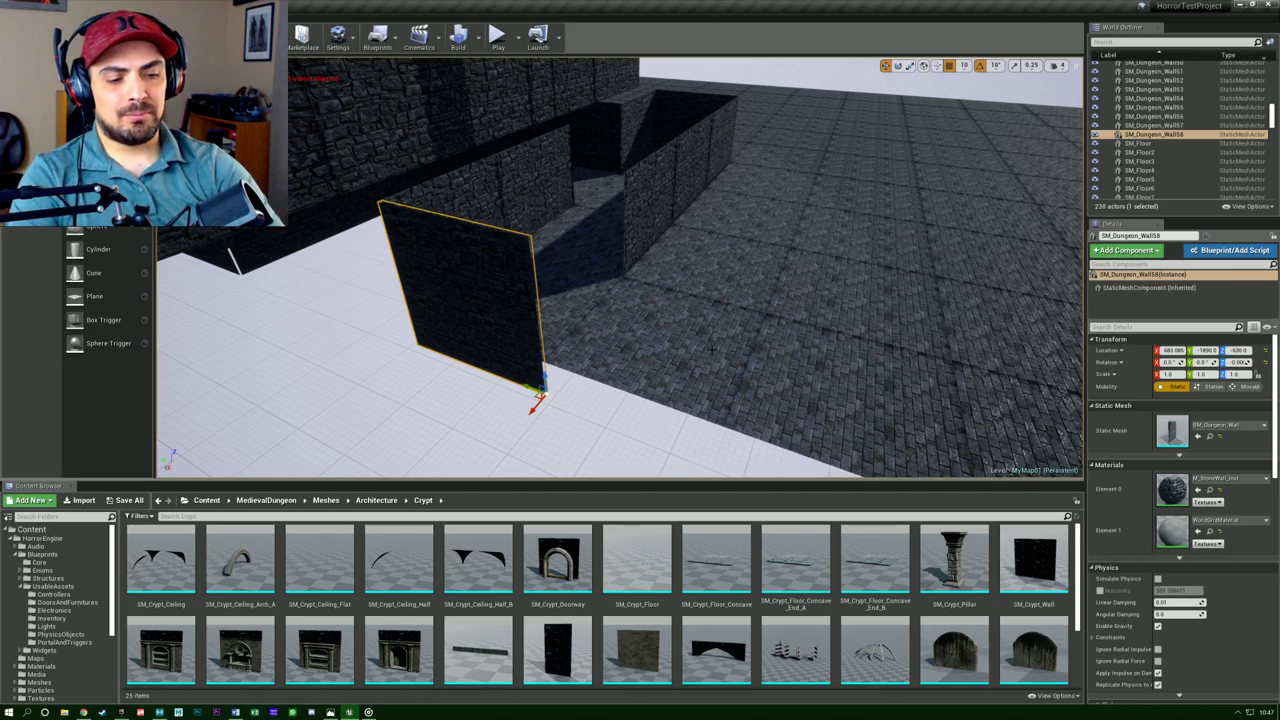
pyautogui.press('F11')
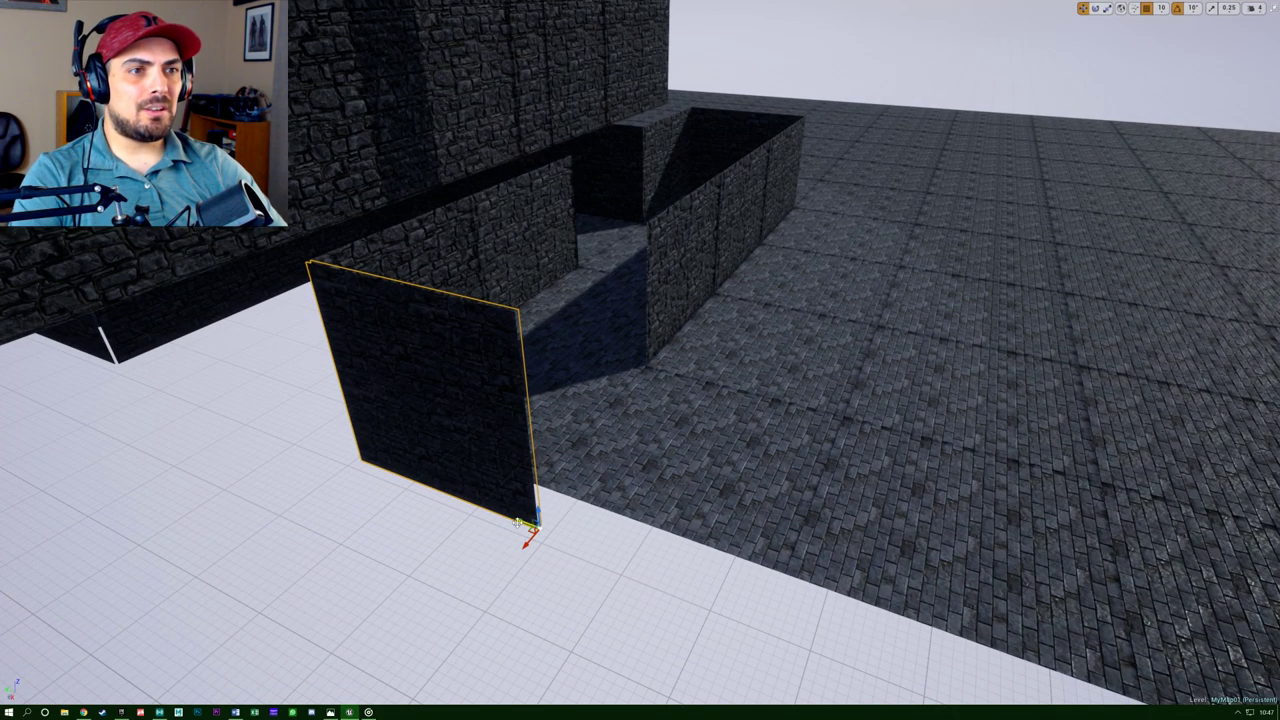
pyautogui.keyDown('alt'); pyautogui.moveTo(526, 527); pyautogui.dragTo(745, 600); pyautogui.keyUp('alt')
pyautogui.press('d')
pyautogui.moveTo(745, 600); pyautogui.dragTo(250, 555, button='right')
pyautogui.press('s')
pyautogui.press('a')
pyautogui.keyDown('ctrl'); pyautogui.click(1188, 475); pyautogui.keyUp('ctrl')
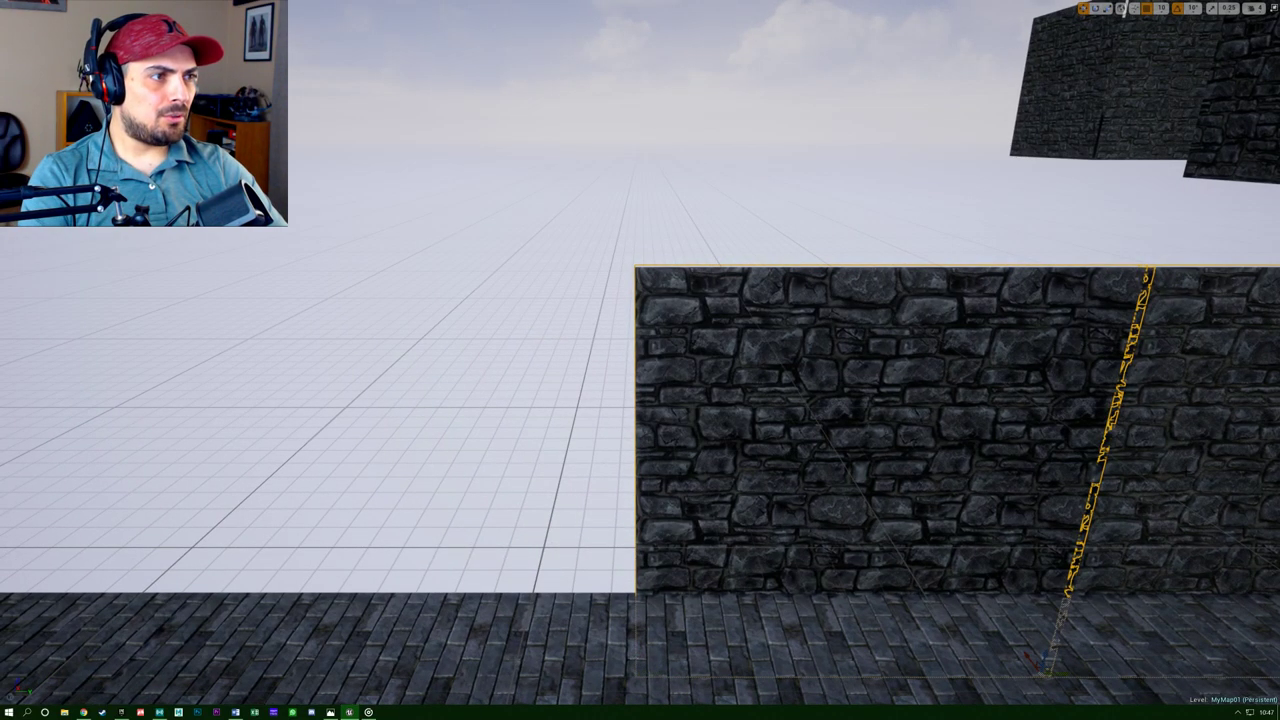
pyautogui.hotkey('ctrl', 'z')
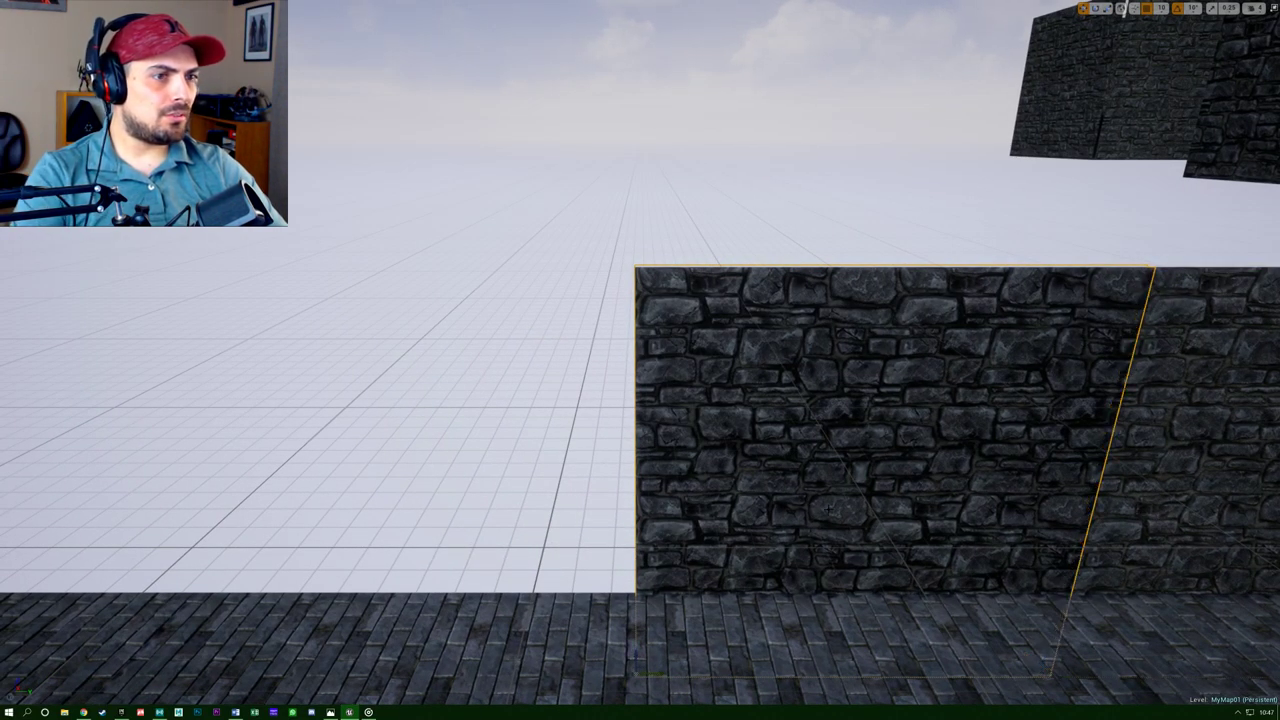
pyautogui.moveTo(656, 677); pyautogui.dragTo(650, 679)
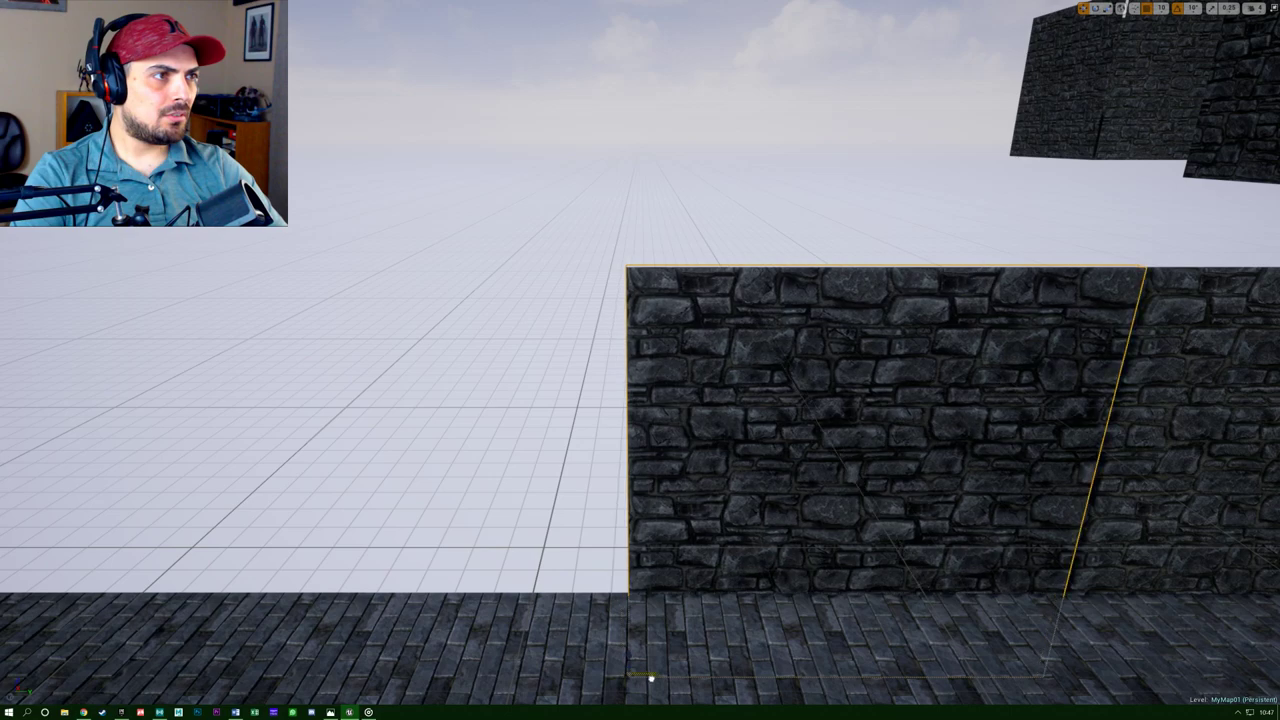
# Select both floor-edge panels and copy the pair further along the edge, closing the seam to the existing wall.
pyautogui.moveTo(740, 500); pyautogui.dragTo(690, 500, button='right')
pyautogui.click(960, 440)
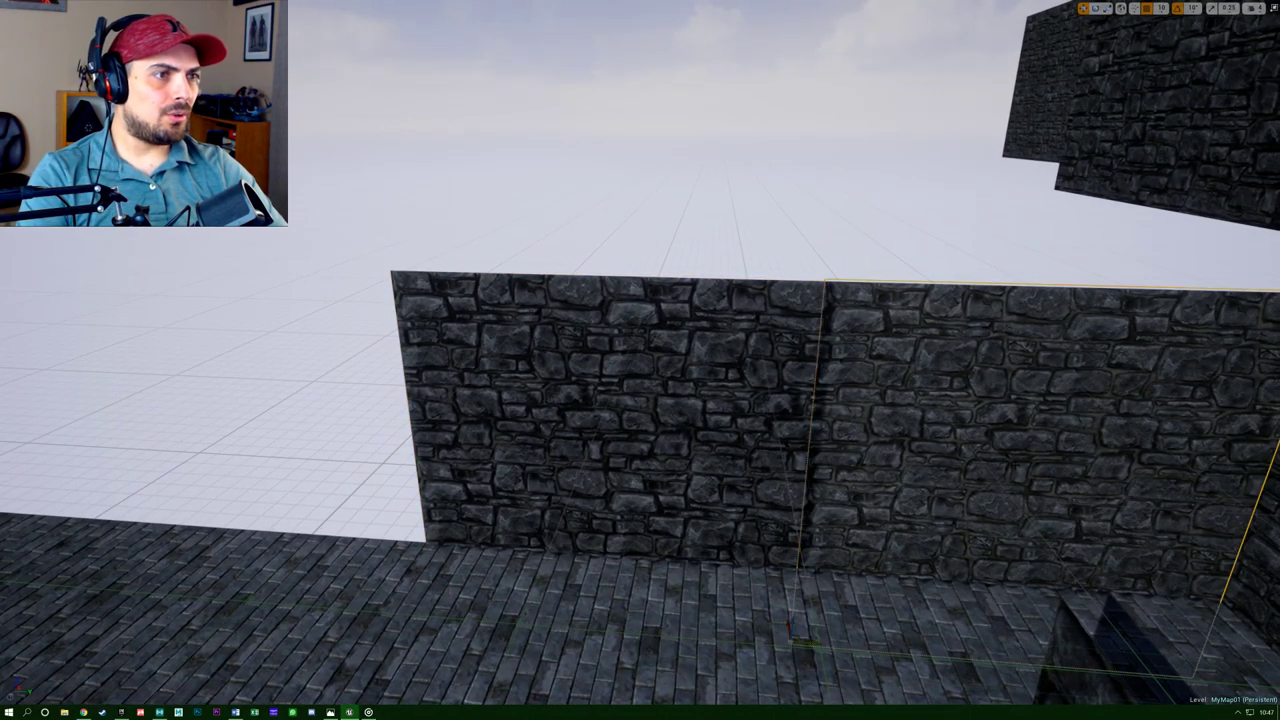
pyautogui.keyDown('ctrl'); pyautogui.click(700, 440); pyautogui.keyUp('ctrl')
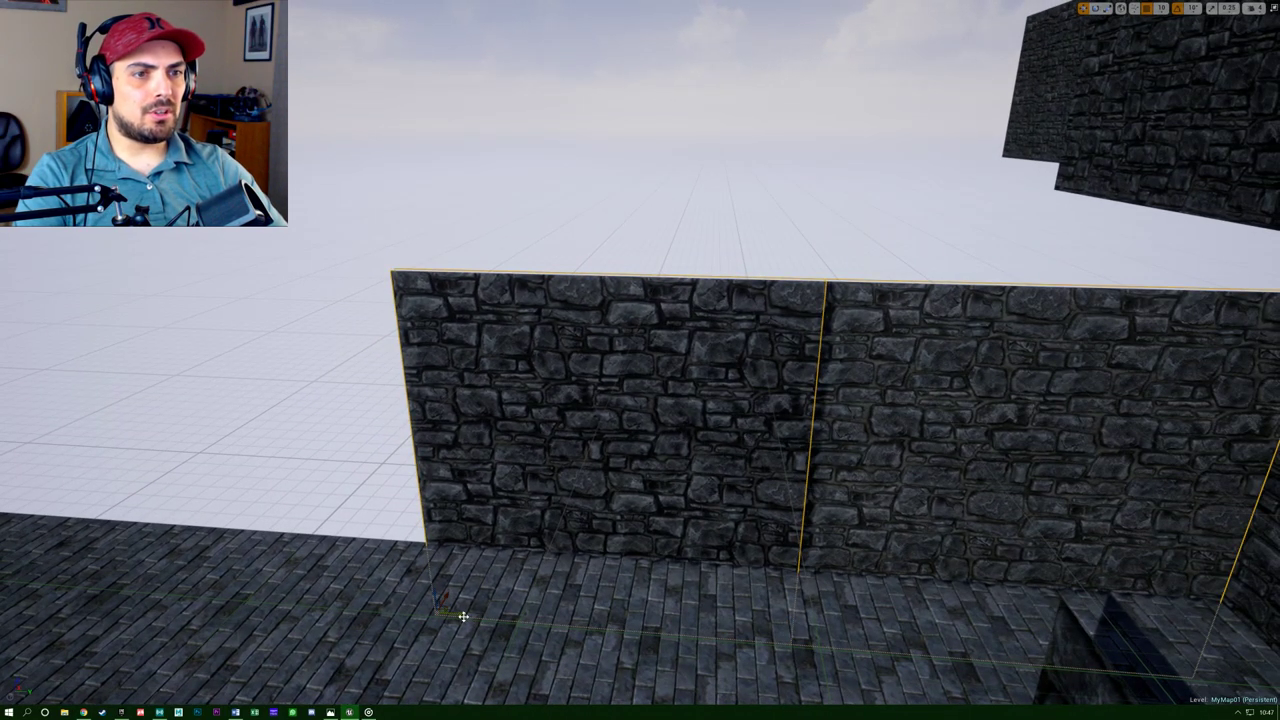
pyautogui.keyDown('alt'); pyautogui.moveTo(462, 616); pyautogui.dragTo(2, 580); pyautogui.keyUp('alt')
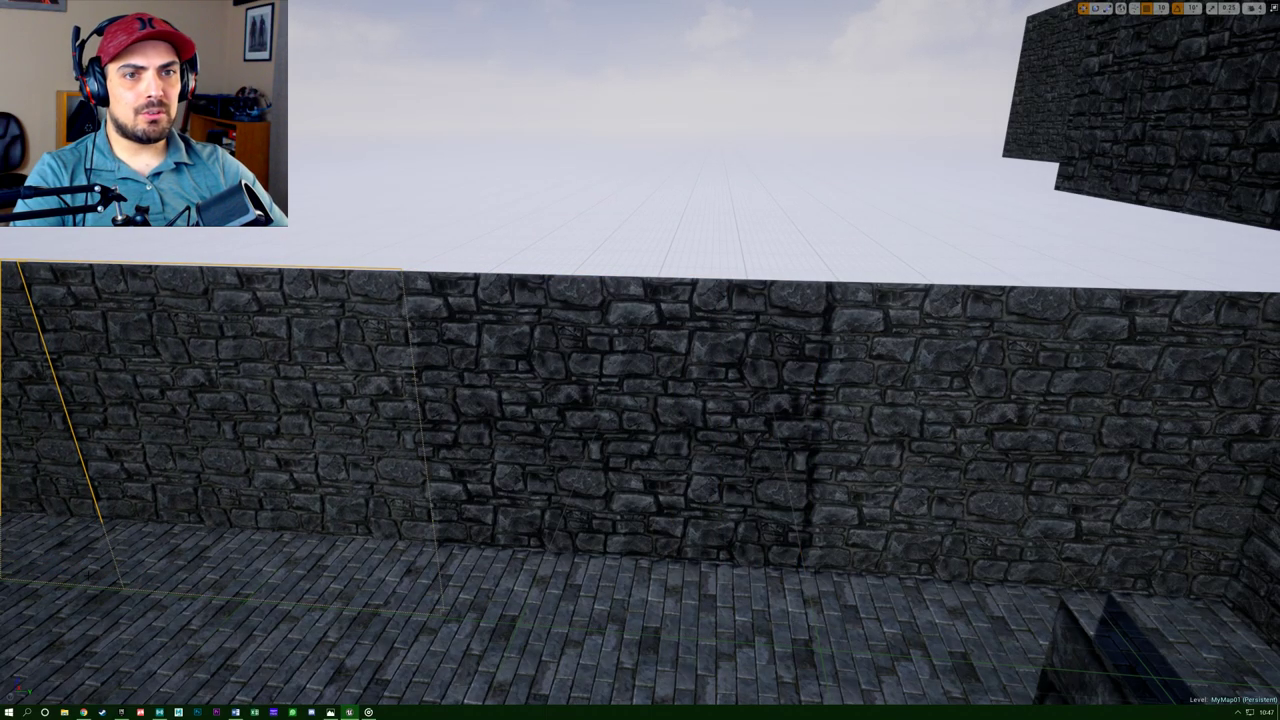
pyautogui.moveTo(640, 400); pyautogui.dragTo(455, 450, button='right')
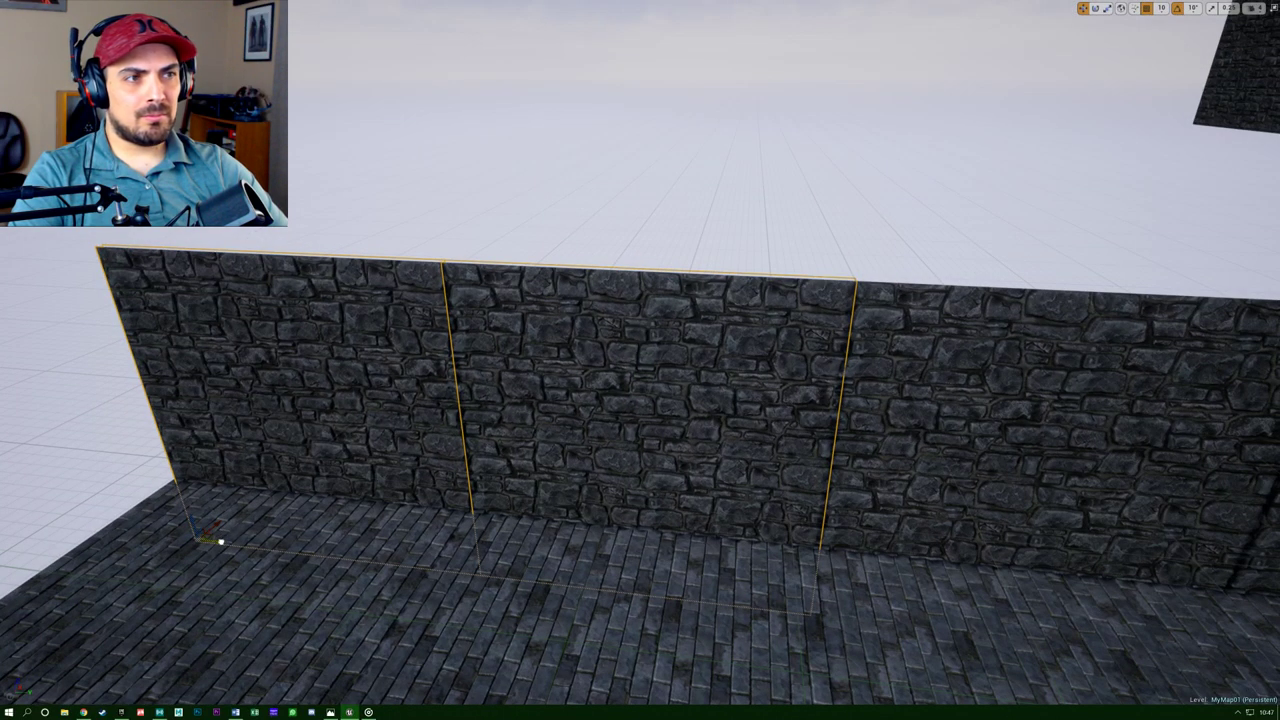
pyautogui.moveTo(220, 541); pyautogui.dragTo(214, 541)
pyautogui.moveTo(214, 541); pyautogui.dragTo(450, 568, button='right')
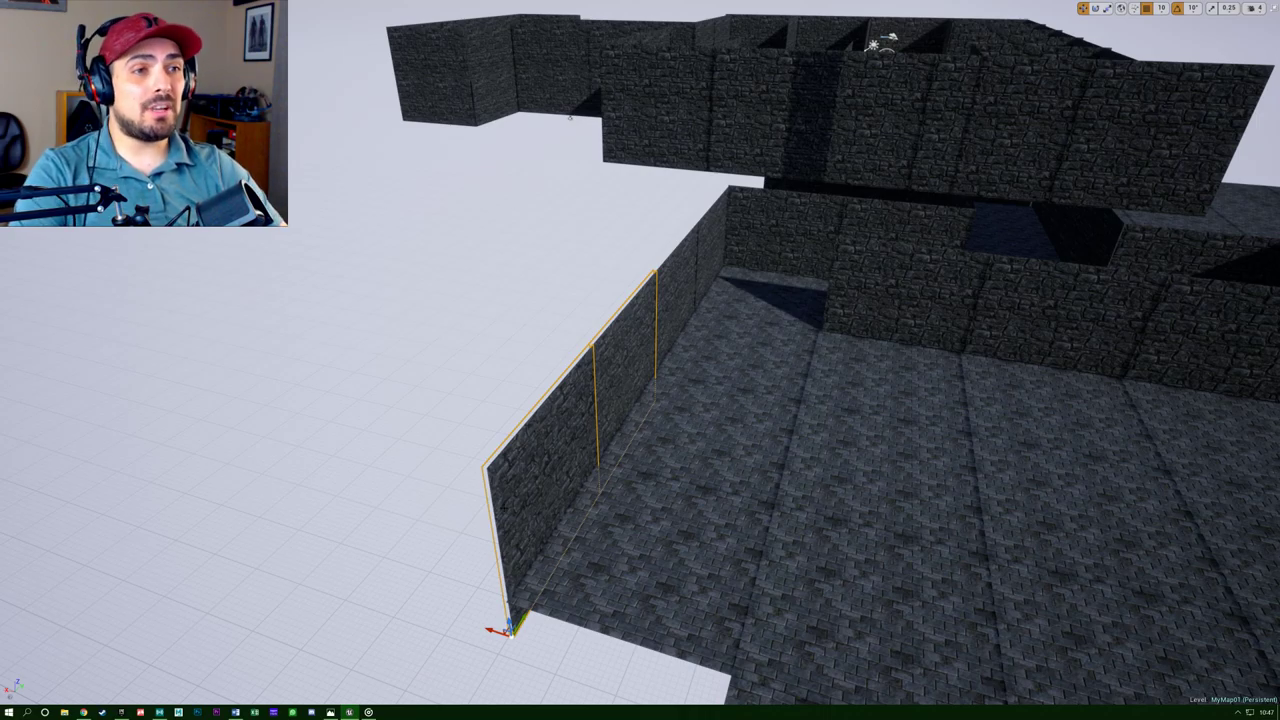
# Copy the pair of edge panels past the rectangular gap in the floor onto the outer edge of the next floor section.
pyautogui.moveTo(548, 528); pyautogui.dragTo(523, 442, button='right')
pyautogui.press('w')
pyautogui.press('s')
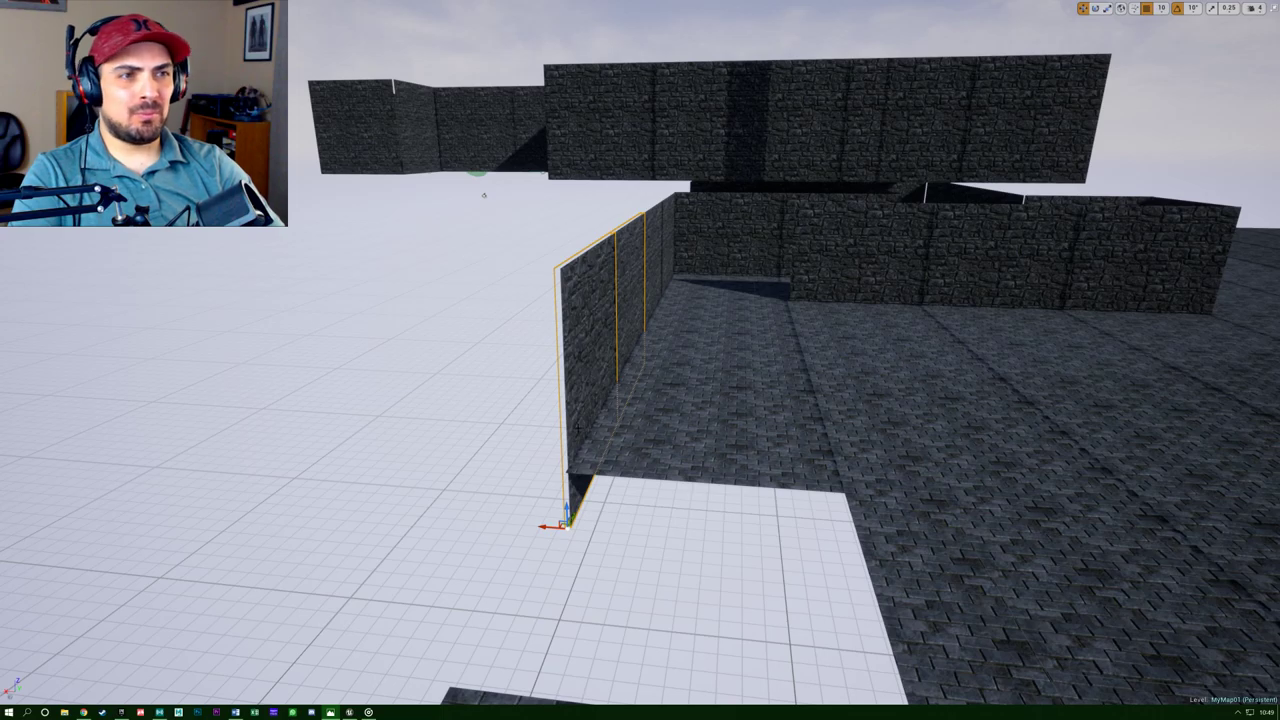
pyautogui.moveTo(718, 396); pyautogui.dragTo(352, 498, button='right')
pyautogui.press('d')
pyautogui.press('s')
pyautogui.moveTo(500, 308); pyautogui.dragTo(530, 310, button='right')
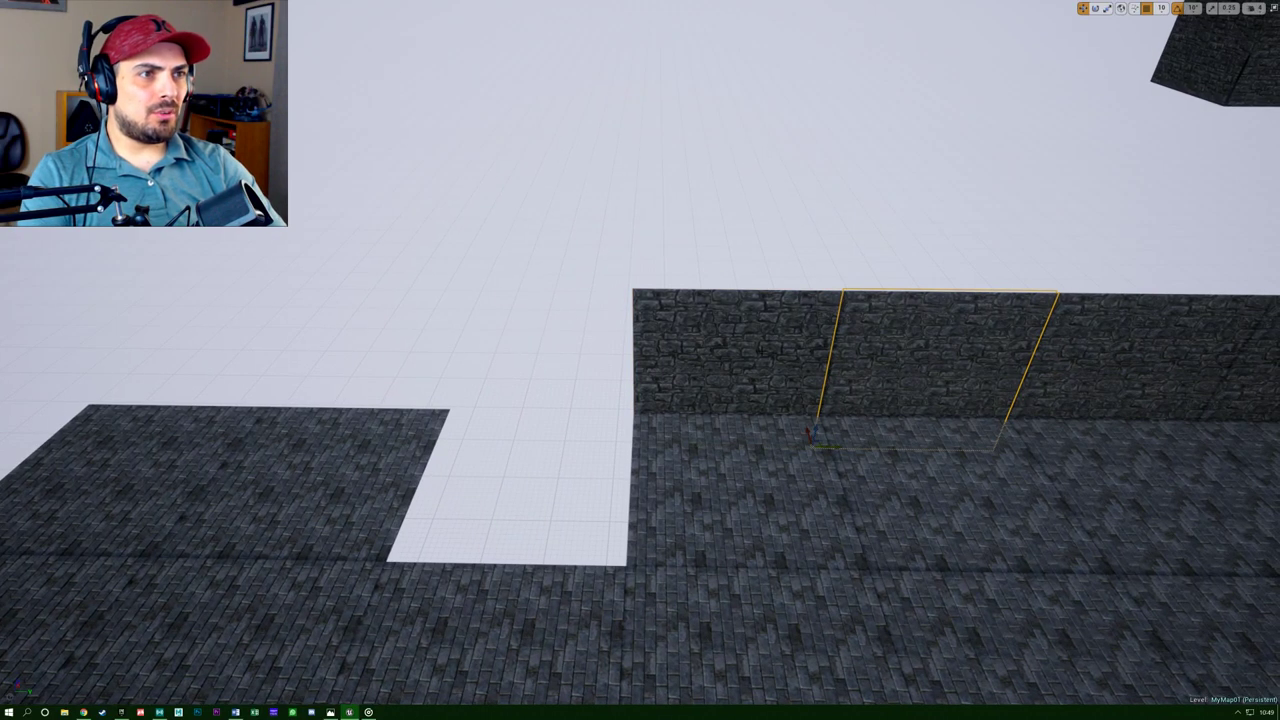
pyautogui.keyDown('alt'); pyautogui.moveTo(657, 443); pyautogui.dragTo(98, 385); pyautogui.keyUp('alt')
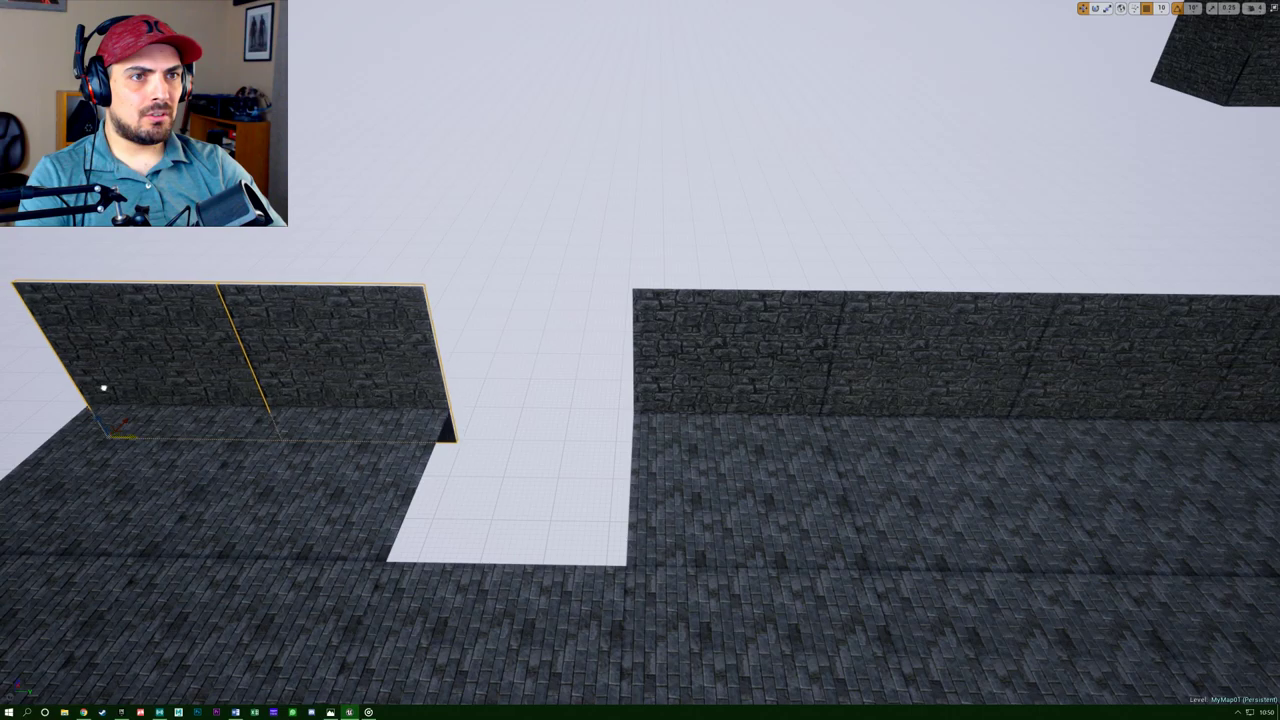
# Copy one panel of the far pair to the inner edge of the floor gap.
pyautogui.moveTo(523, 400); pyautogui.dragTo(580, 458, button='right')
pyautogui.press('f')
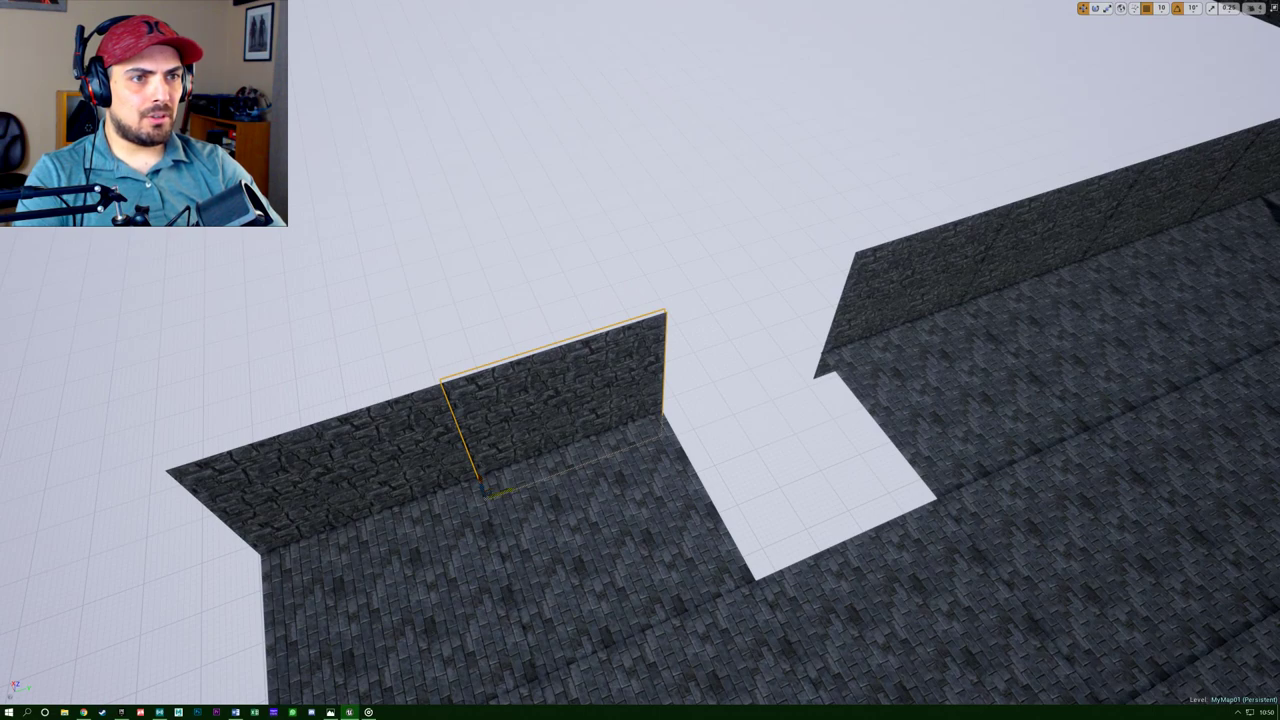
pyautogui.moveTo(500, 492); pyautogui.dragTo(746, 575)
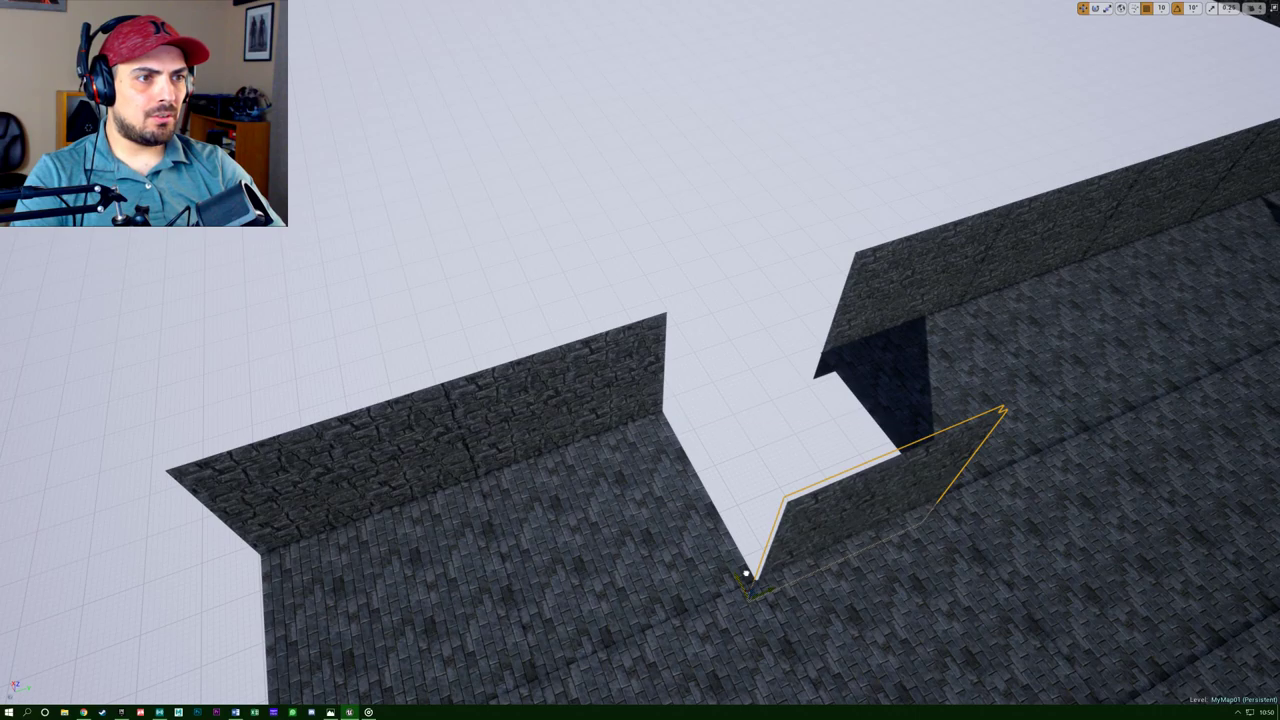
pyautogui.press('f')
pyautogui.press('a')
pyautogui.moveTo(858, 594)
pyautogui.mouseDown(button='right')
pyautogui.moveTo(905, 596)
pyautogui.moveTo(917, 612)
pyautogui.moveTo(858, 594)
pyautogui.mouseUp(button='right')
pyautogui.keyDown('alt'); pyautogui.moveTo(857, 593); pyautogui.dragTo(740, 600); pyautogui.keyUp('alt')
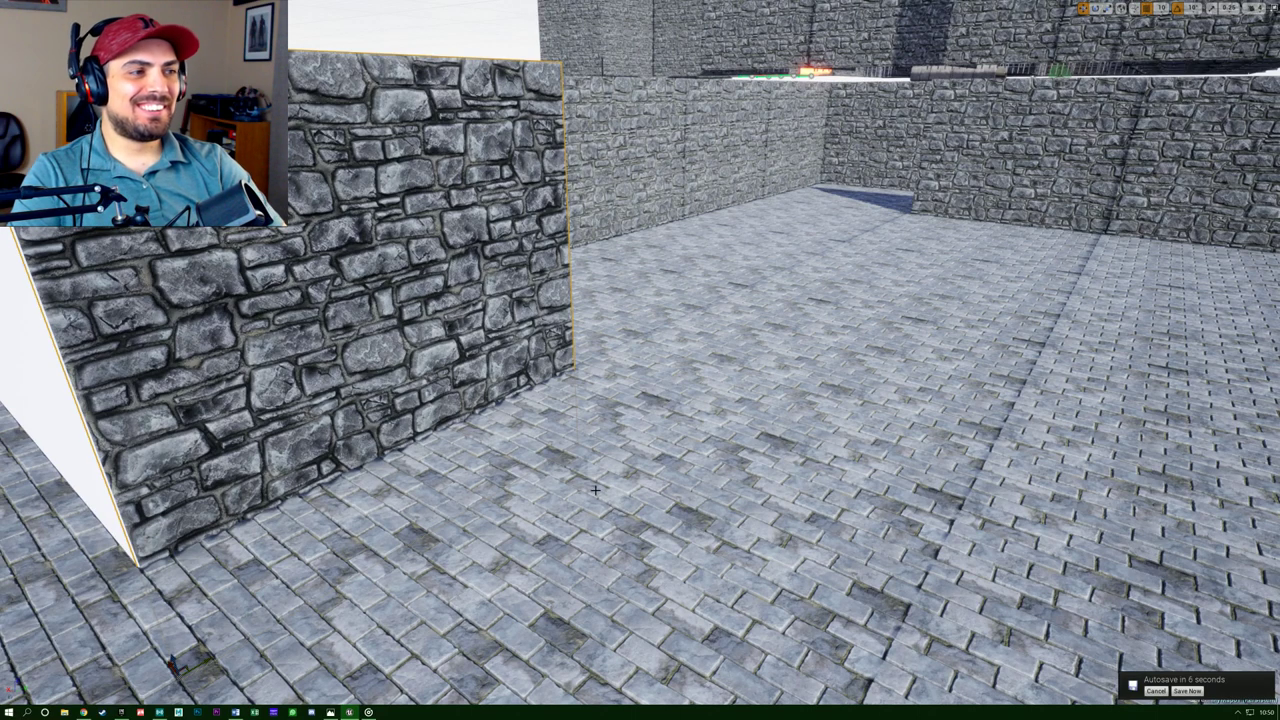
# Copy the passage's back wall panel over to the floor gap as a side wall joining its inner panel and the outer wall.
pyautogui.press('s')
pyautogui.moveTo(640, 360); pyautogui.dragTo(575, 350, button='right')
pyautogui.press('w')
pyautogui.press('d')
pyautogui.moveTo(496, 451); pyautogui.dragTo(508, 458, button='right')
pyautogui.press('s')
pyautogui.press('a')
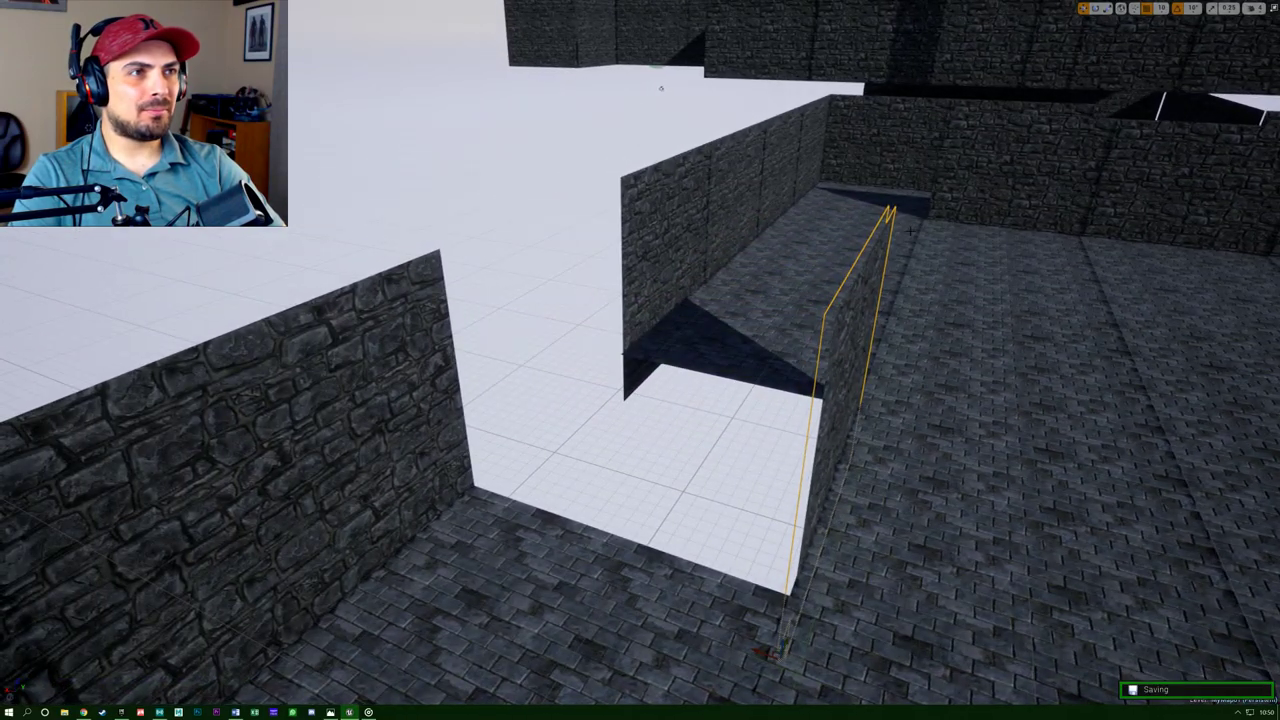
pyautogui.click(886, 142)
pyautogui.moveTo(660, 88); pyautogui.dragTo(660, 88, button='right')
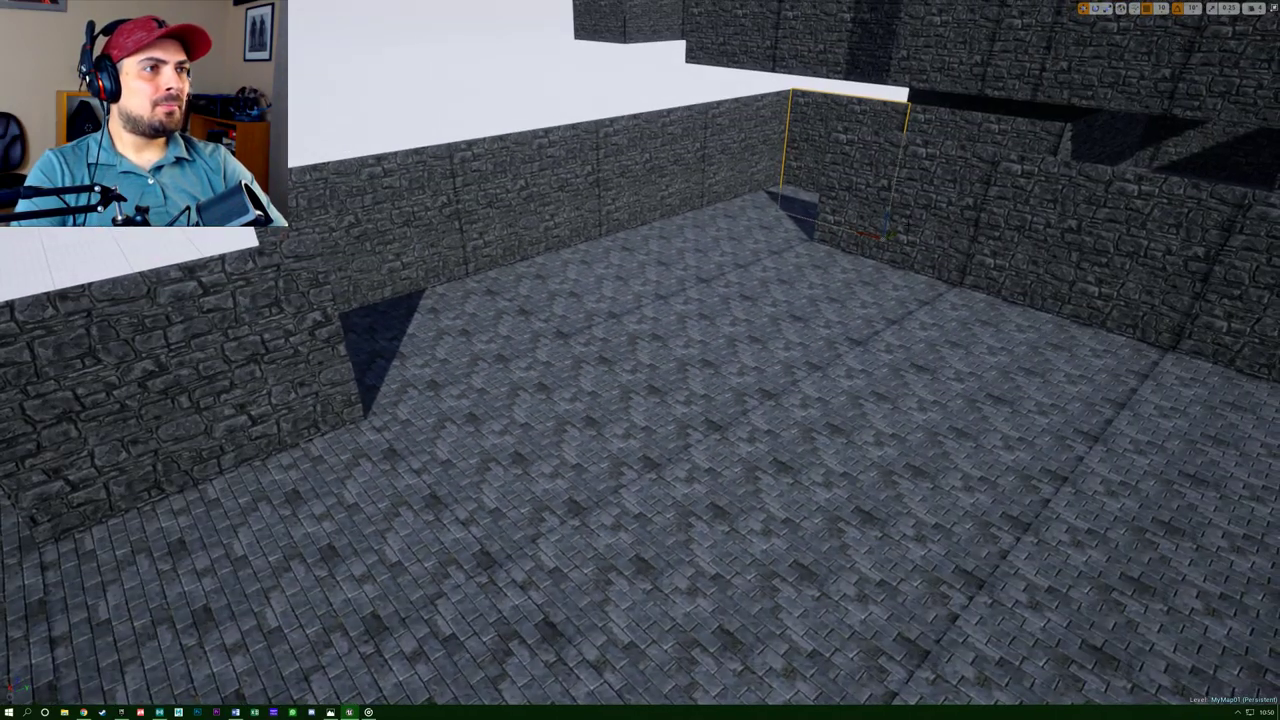
pyautogui.click(314, 409)
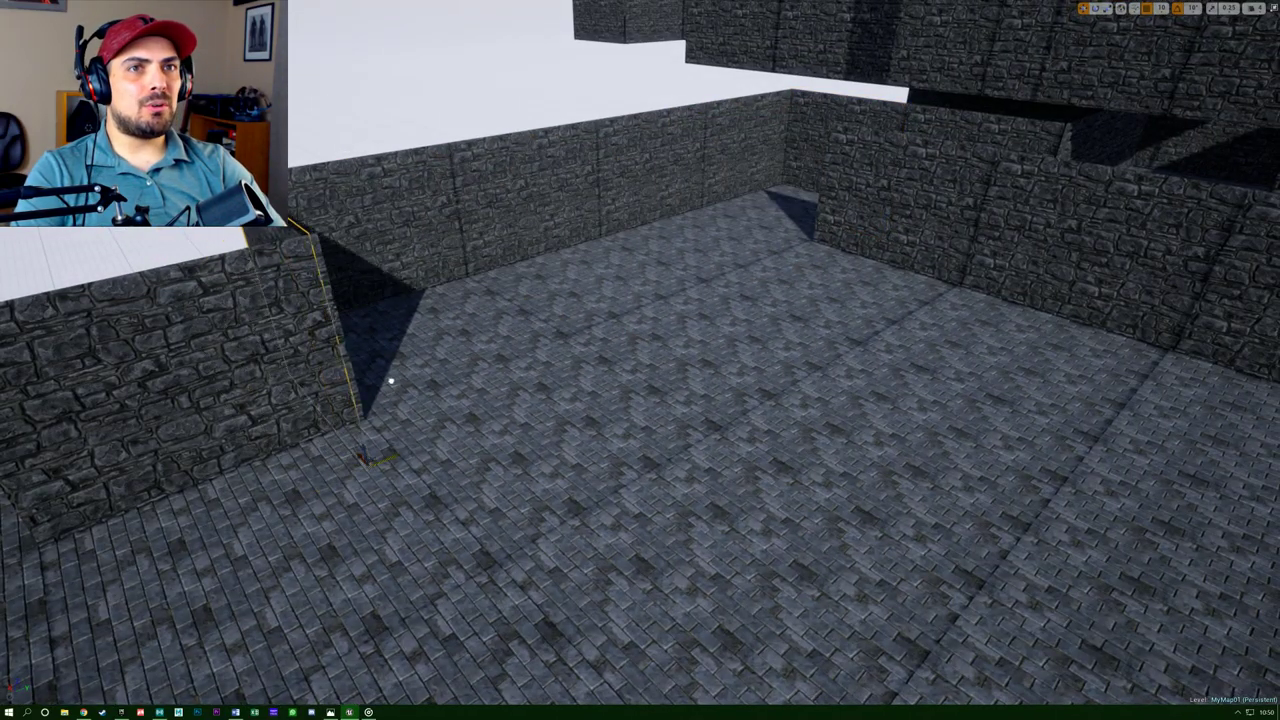
pyautogui.moveTo(314, 409); pyautogui.dragTo(314, 409, button='right')
# Line up the gap's side panel with the corner and copy it to the opposite side, walling off the gap.
pyautogui.moveTo(660, 88); pyautogui.dragTo(660, 88, button='right')
pyautogui.moveTo(642, 645); pyautogui.dragTo(650, 647)
pyautogui.moveTo(544, 572); pyautogui.dragTo(544, 572, button='right')
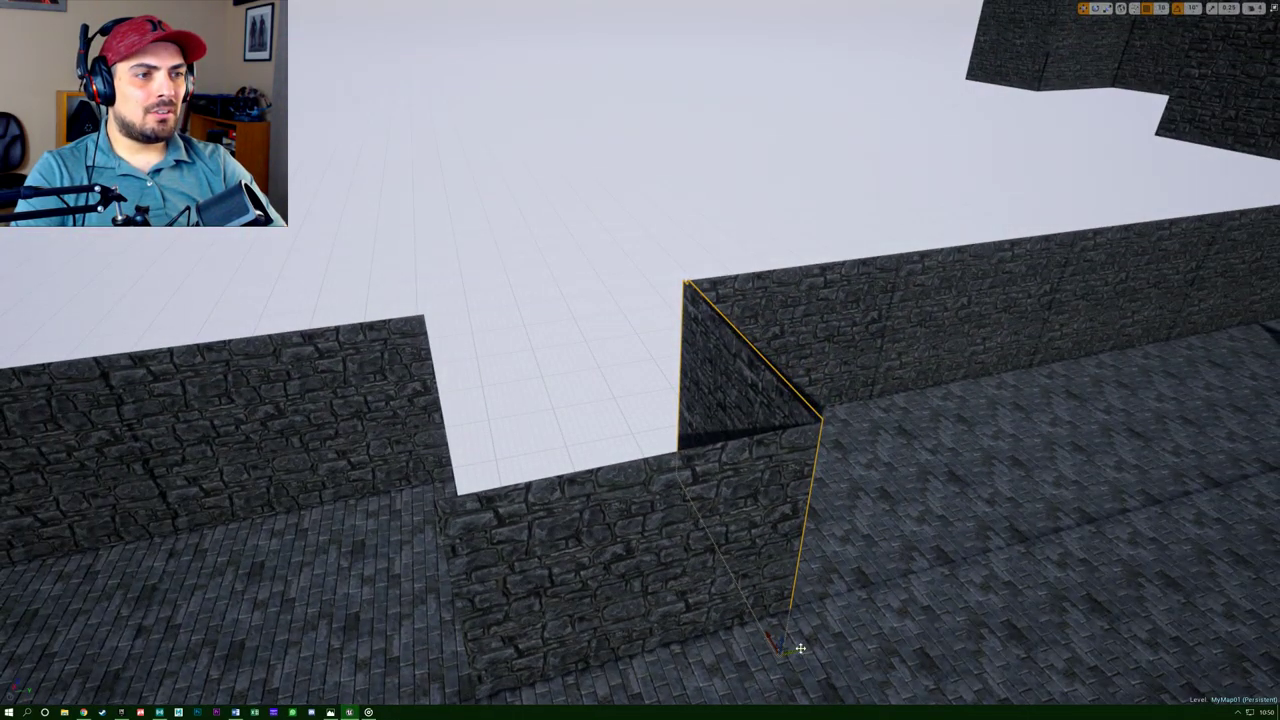
pyautogui.keyDown('alt'); pyautogui.moveTo(799, 648); pyautogui.dragTo(500, 682); pyautogui.keyUp('alt')
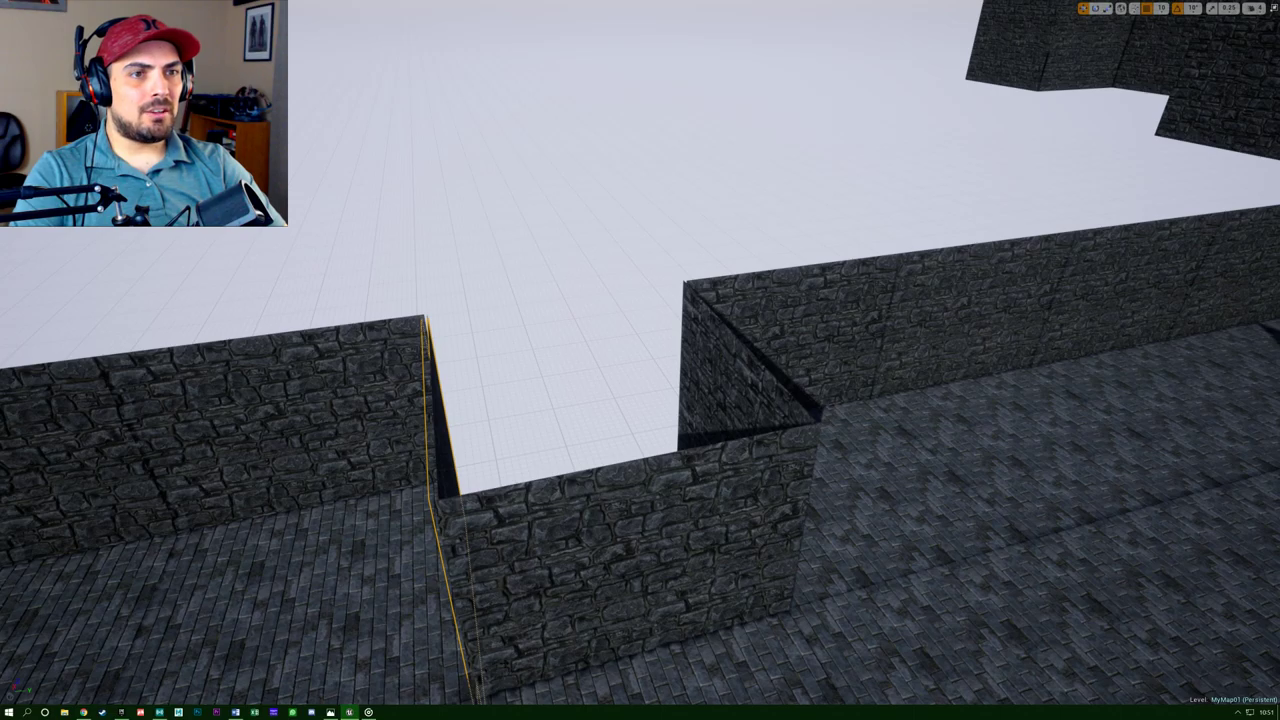
pyautogui.moveTo(727, 240); pyautogui.dragTo(727, 240, button='right')
pyautogui.moveTo(440, 253); pyautogui.dragTo(465, 630, button='right')
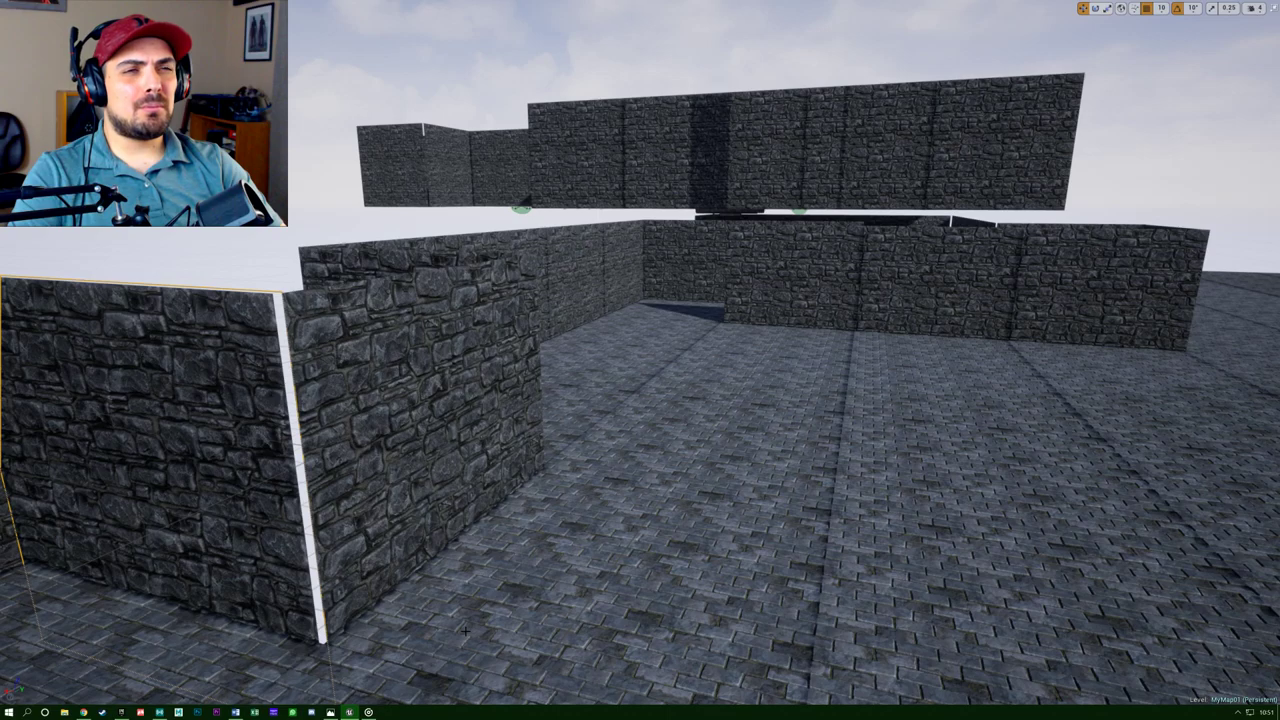
# Switch to Twitter in the browser and open the Following list of the IGXL profile.
pyautogui.click(90, 715)
pyautogui.click(160, 9)
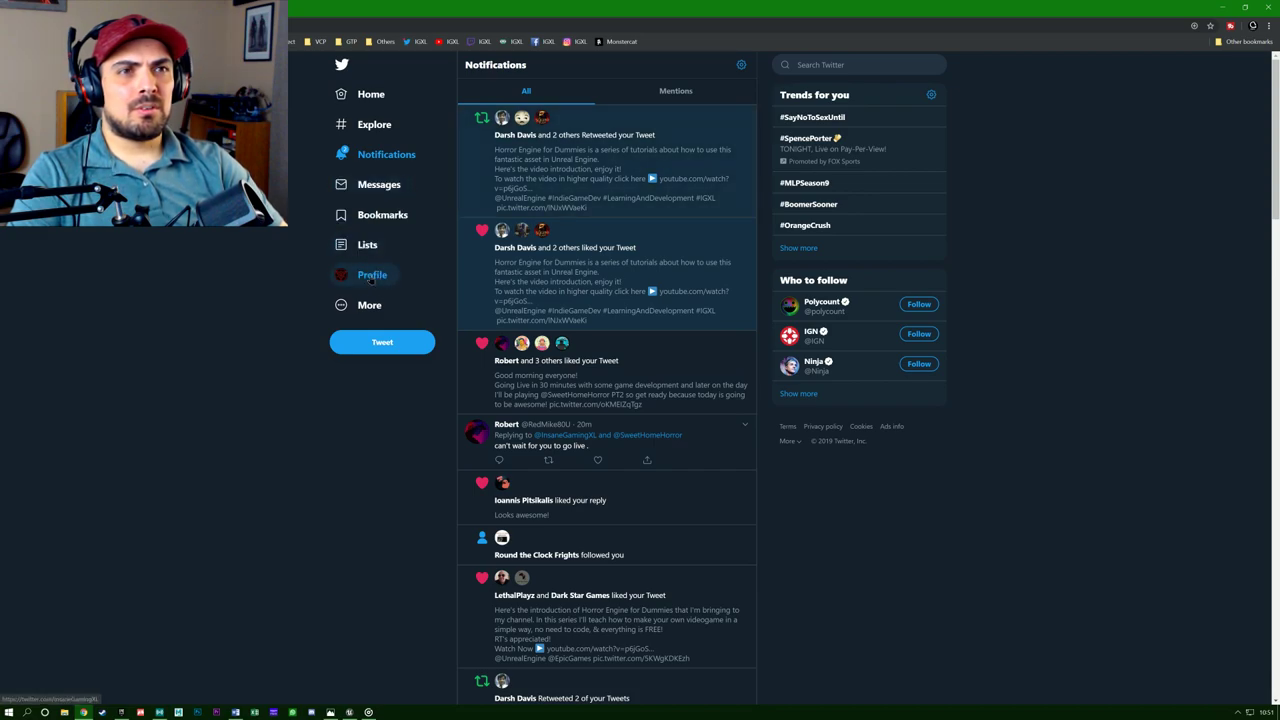
pyautogui.click(371, 277)
pyautogui.click(492, 289)
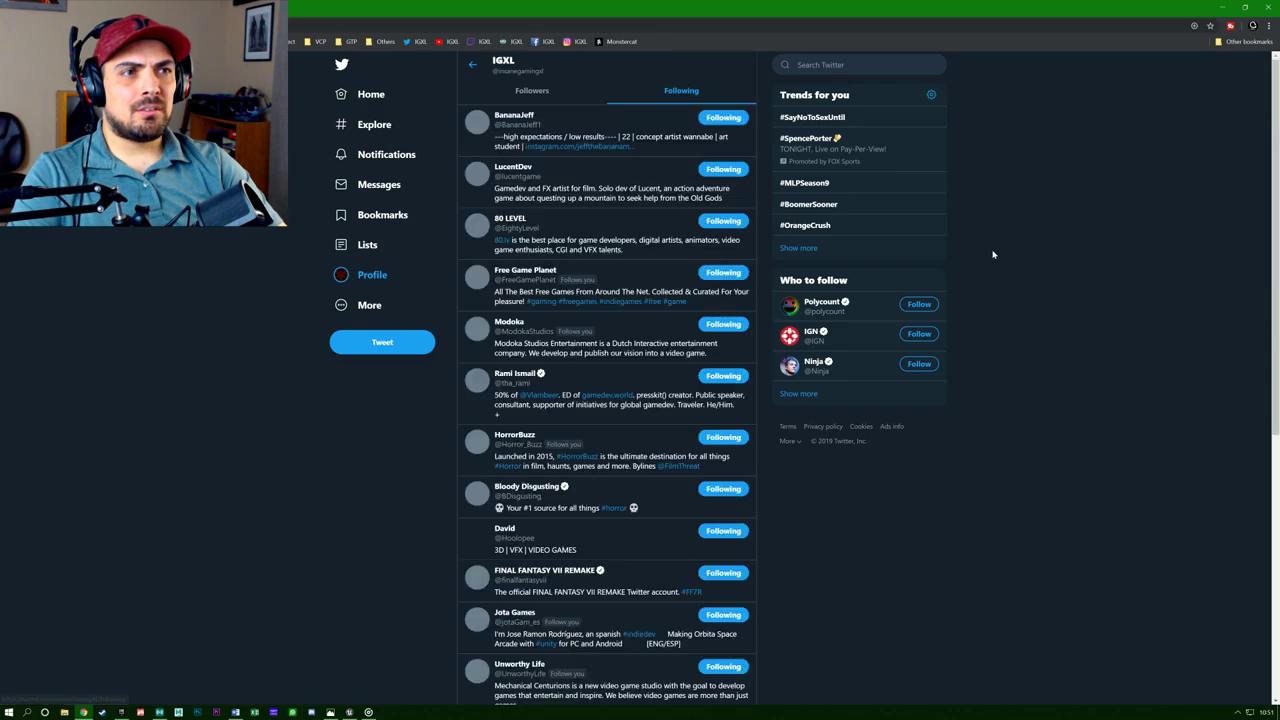
# Browse the Following list, view the profile of the Assassin's Creed Origins director, and return to the level editor.
pyautogui.scroll(-4, 1014, 264)
pyautogui.scroll(-15, 1015, 265)
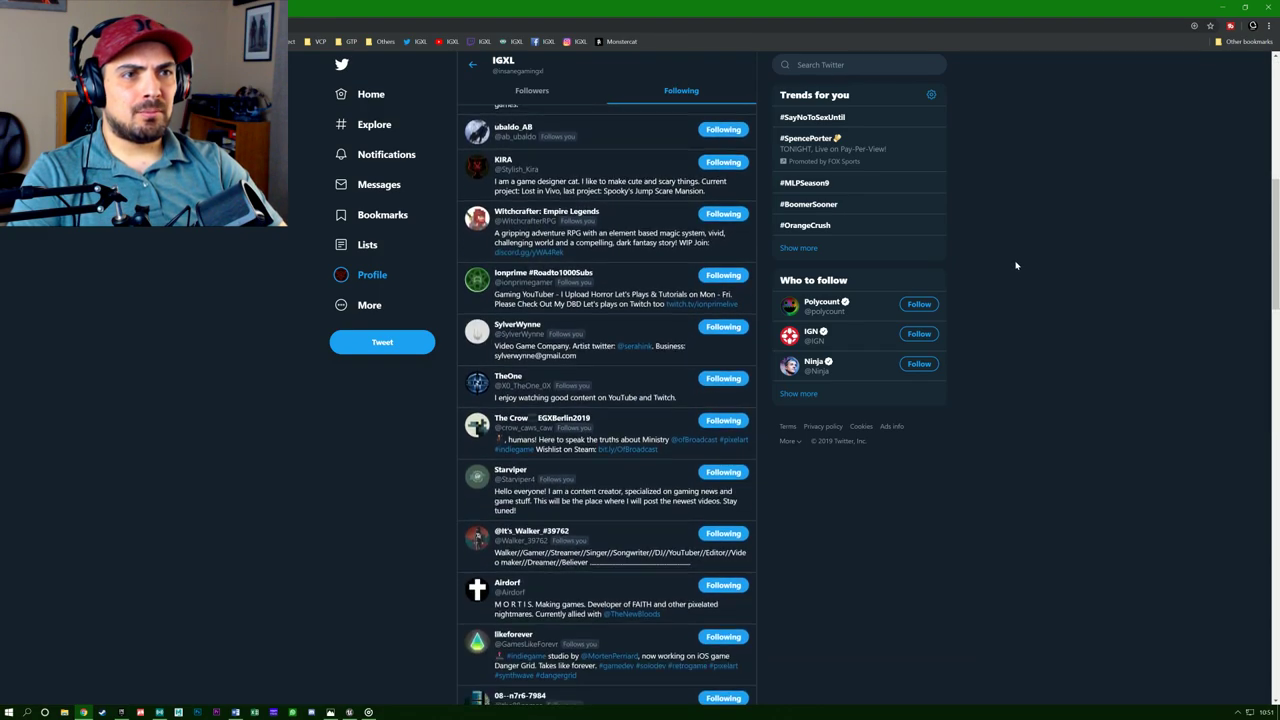
pyautogui.scroll(-12, 1016, 266)
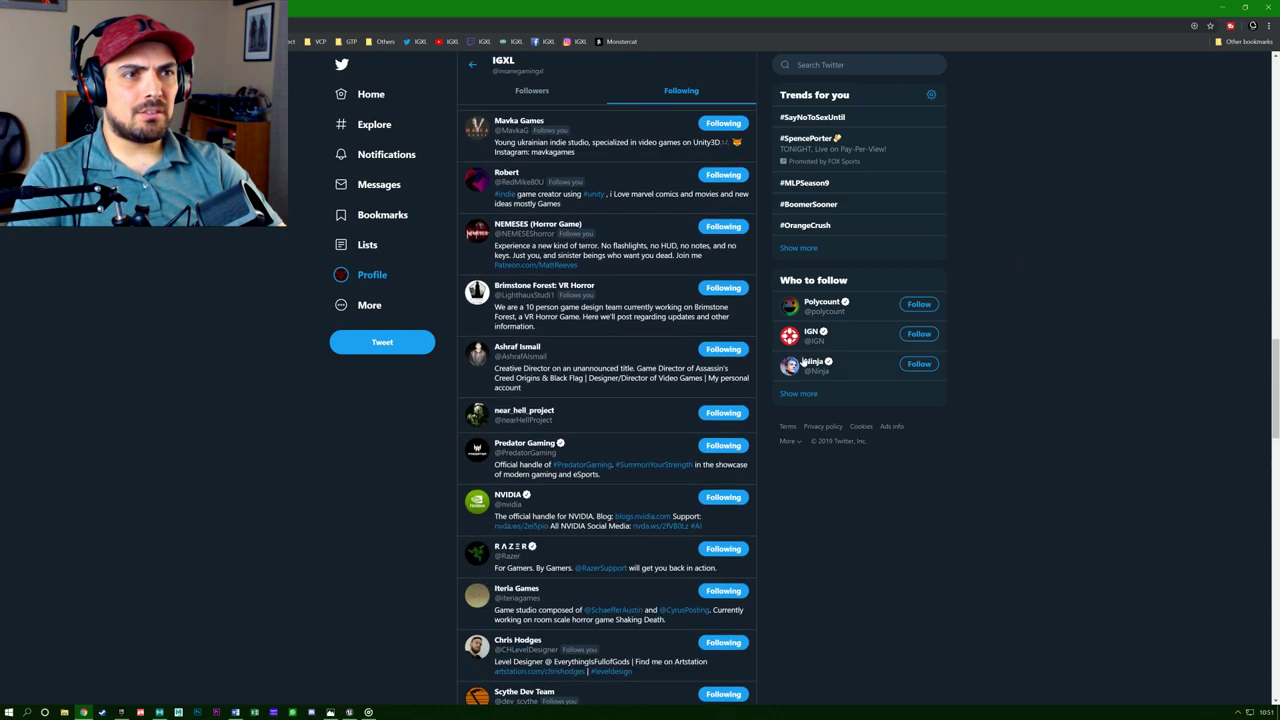
pyautogui.click(475, 358)
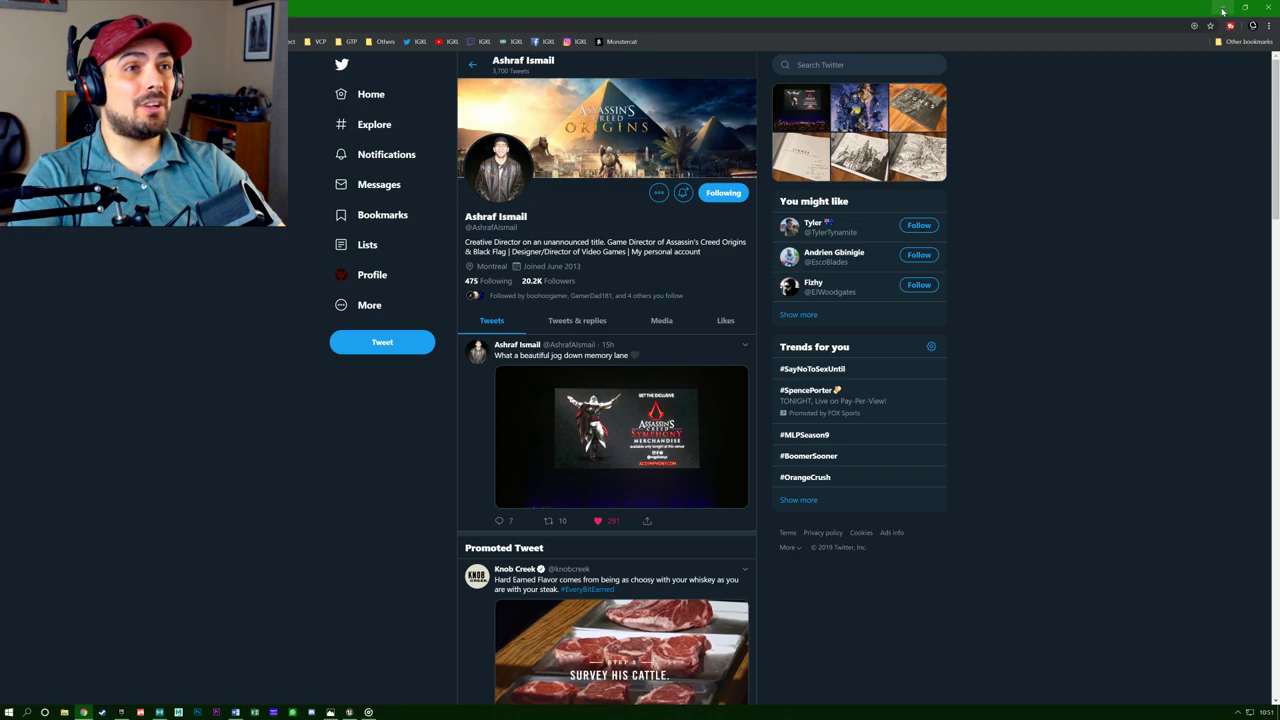
pyautogui.click(1222, 10)
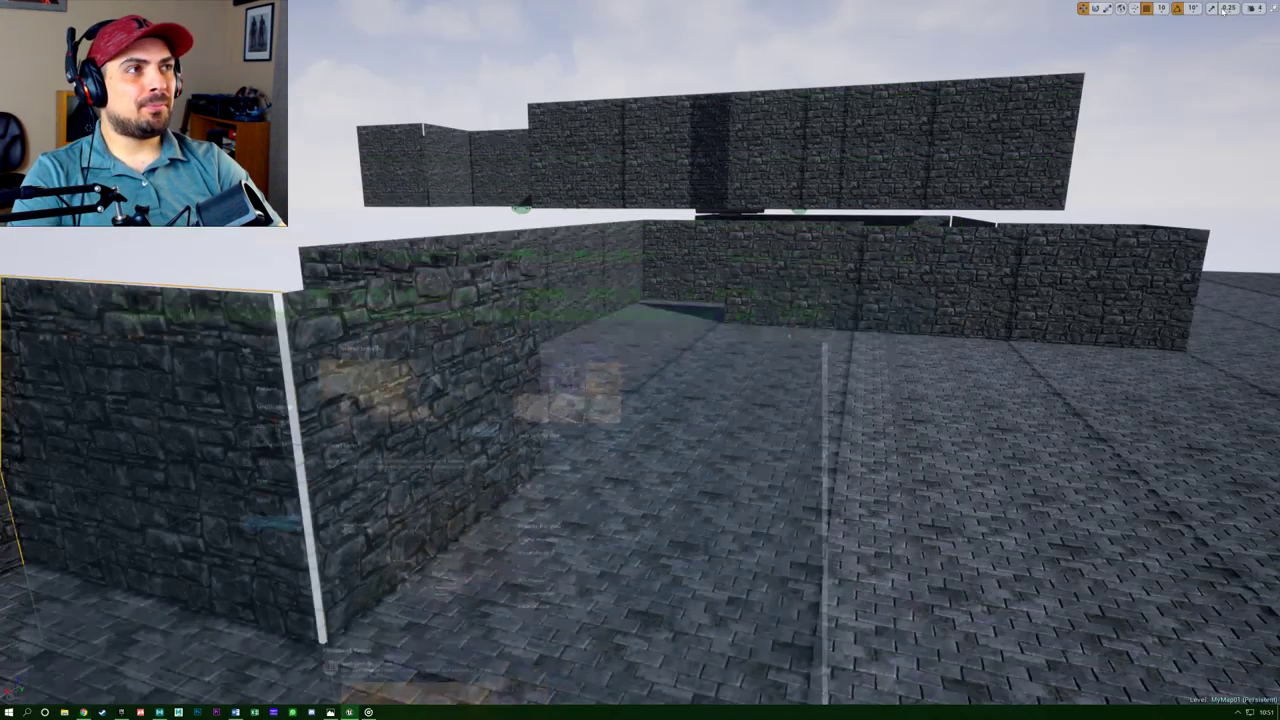
# Copy the floor gap's side panel to the far end of the two-panel outer wall, closing that corner.
pyautogui.moveTo(576, 391); pyautogui.dragTo(526, 446, button='right')
pyautogui.press('s')
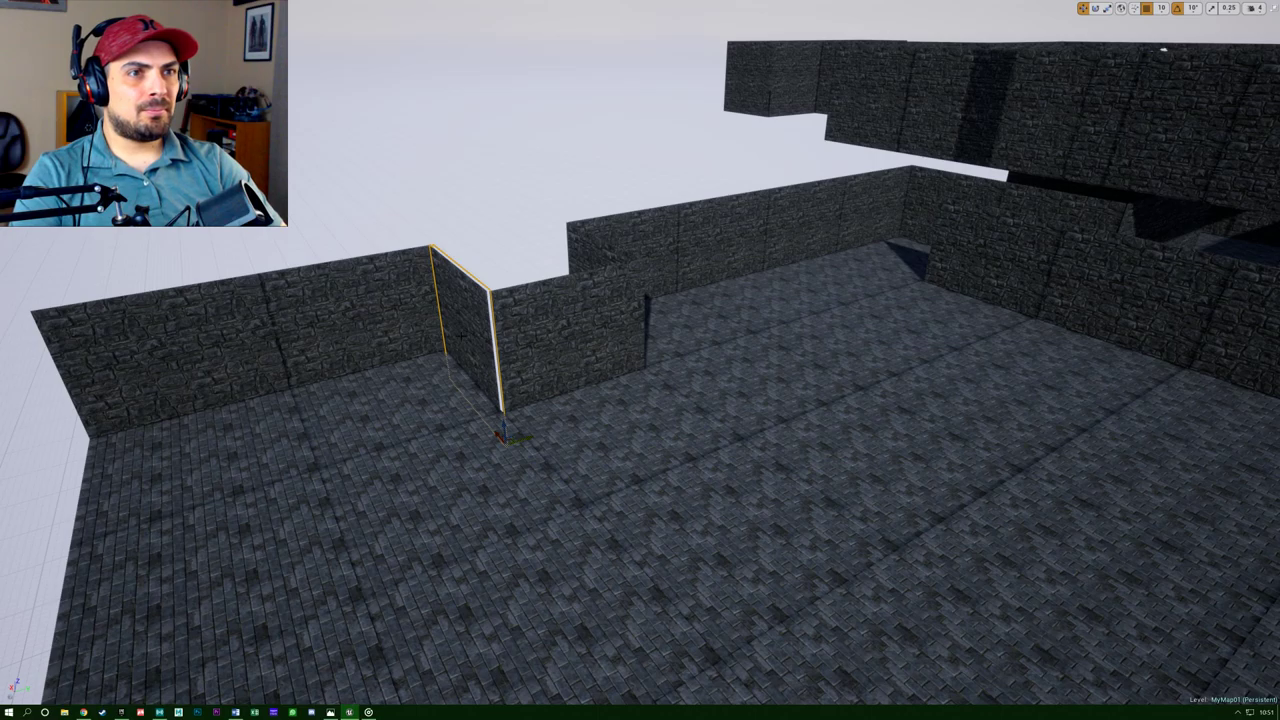
pyautogui.keyDown('alt'); pyautogui.moveTo(528, 439); pyautogui.dragTo(97, 513); pyautogui.keyUp('alt')
# Copy three consecutive outer wall panels two floor tiles inward as a parallel inner wall starting at the cross wall.
pyautogui.moveTo(97, 513); pyautogui.dragTo(300, 560, button='right')
pyautogui.press('w')
pyautogui.press('s')
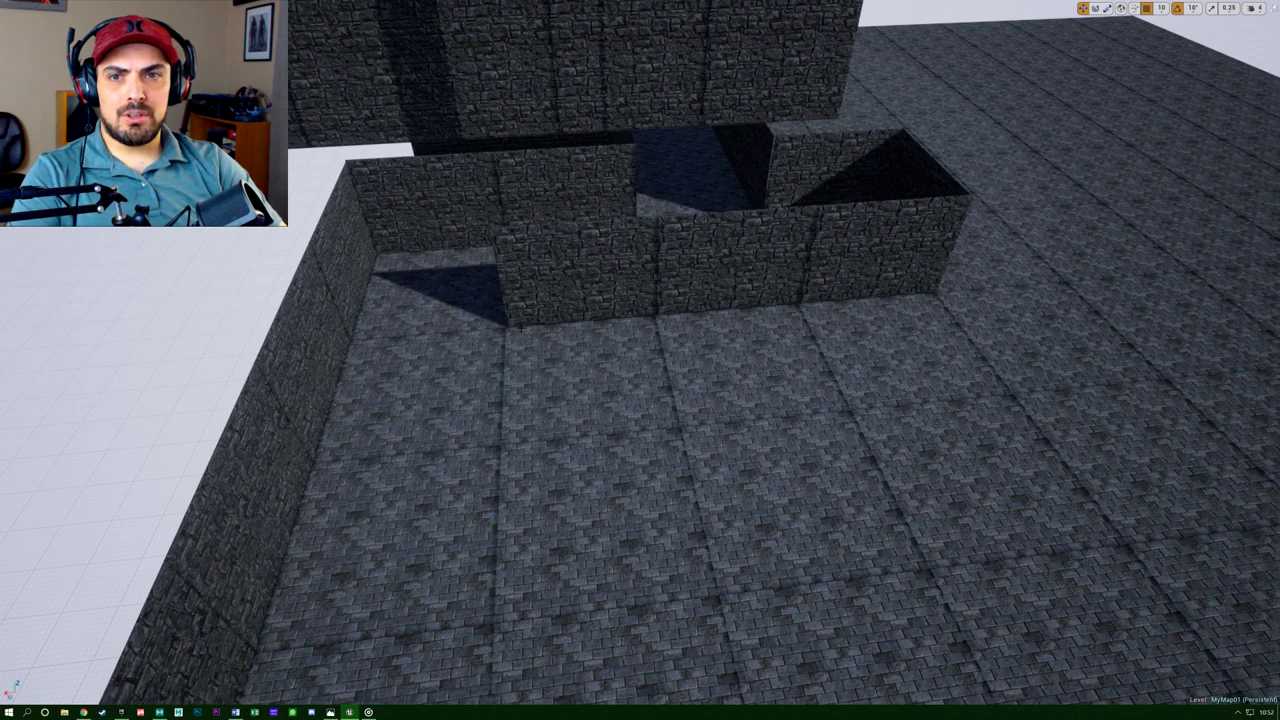
pyautogui.click(264, 493)
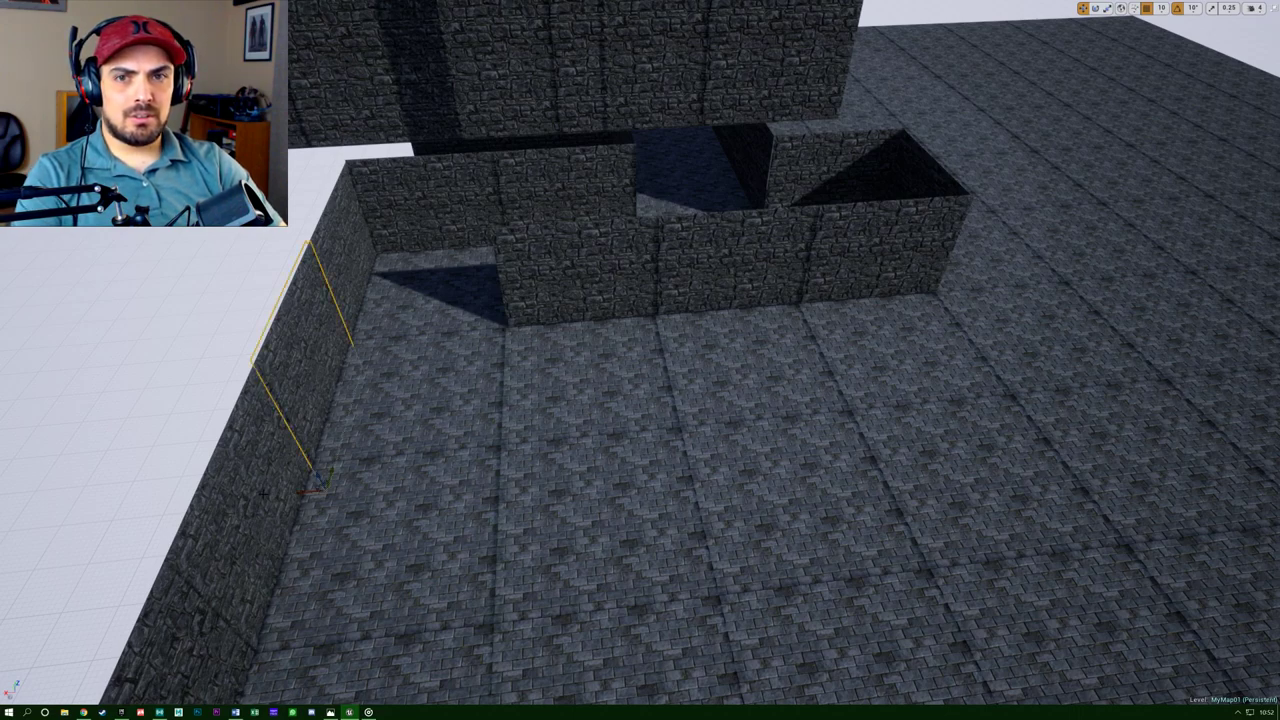
pyautogui.keyDown('ctrl'); pyautogui.click(257, 491); pyautogui.keyUp('ctrl')
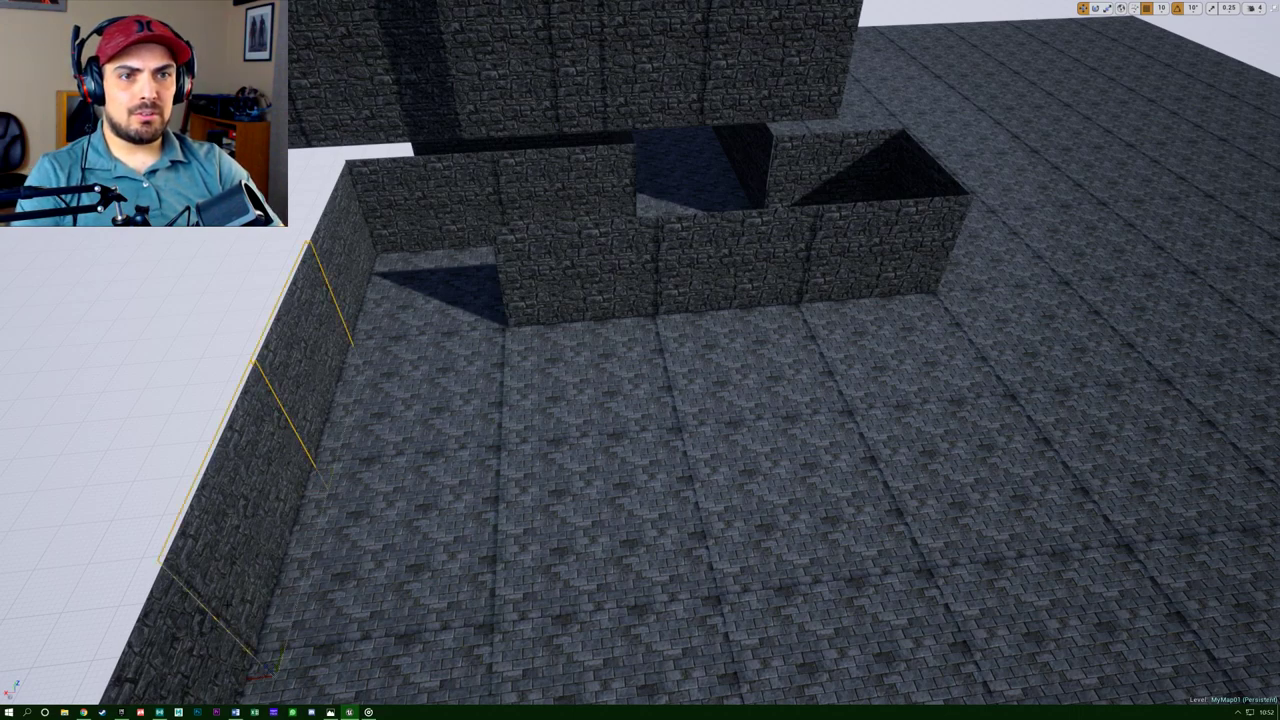
pyautogui.keyDown('ctrl'); pyautogui.click(225, 648); pyautogui.keyUp('ctrl')
pyautogui.moveTo(225, 648); pyautogui.dragTo(150, 700, button='right')
pyautogui.press('s')
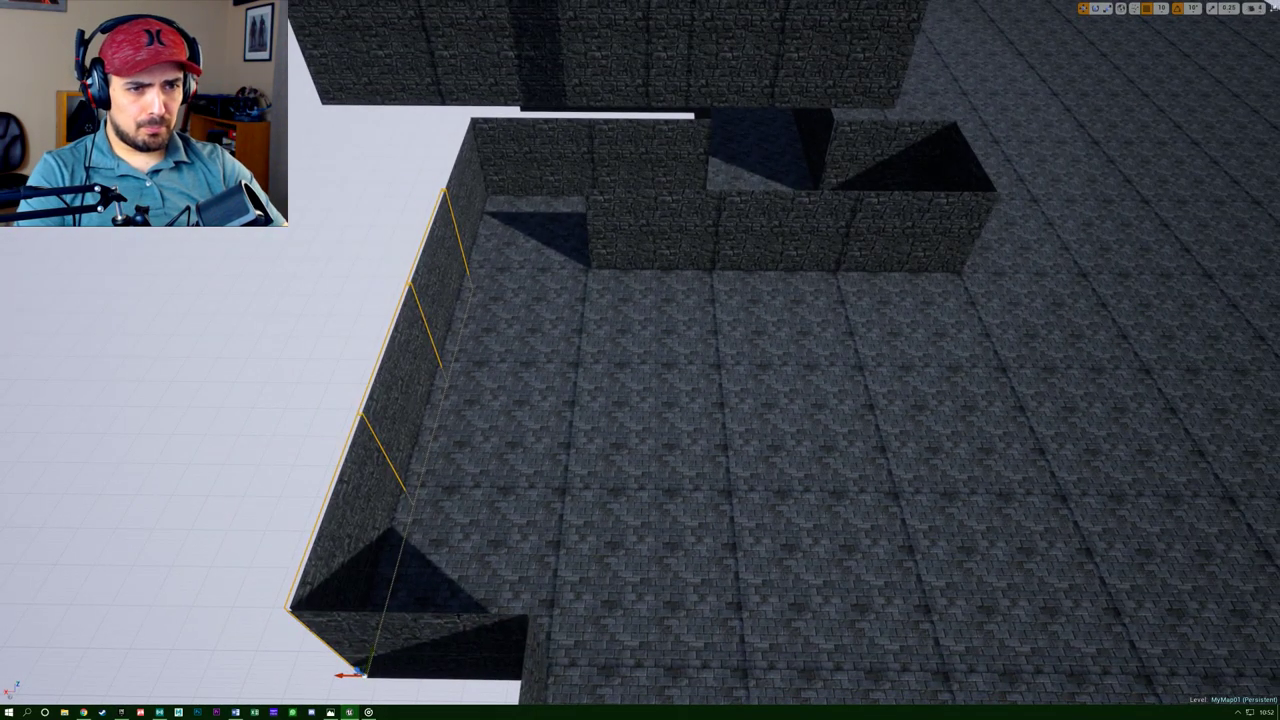
pyautogui.moveTo(340, 677); pyautogui.dragTo(740, 682)
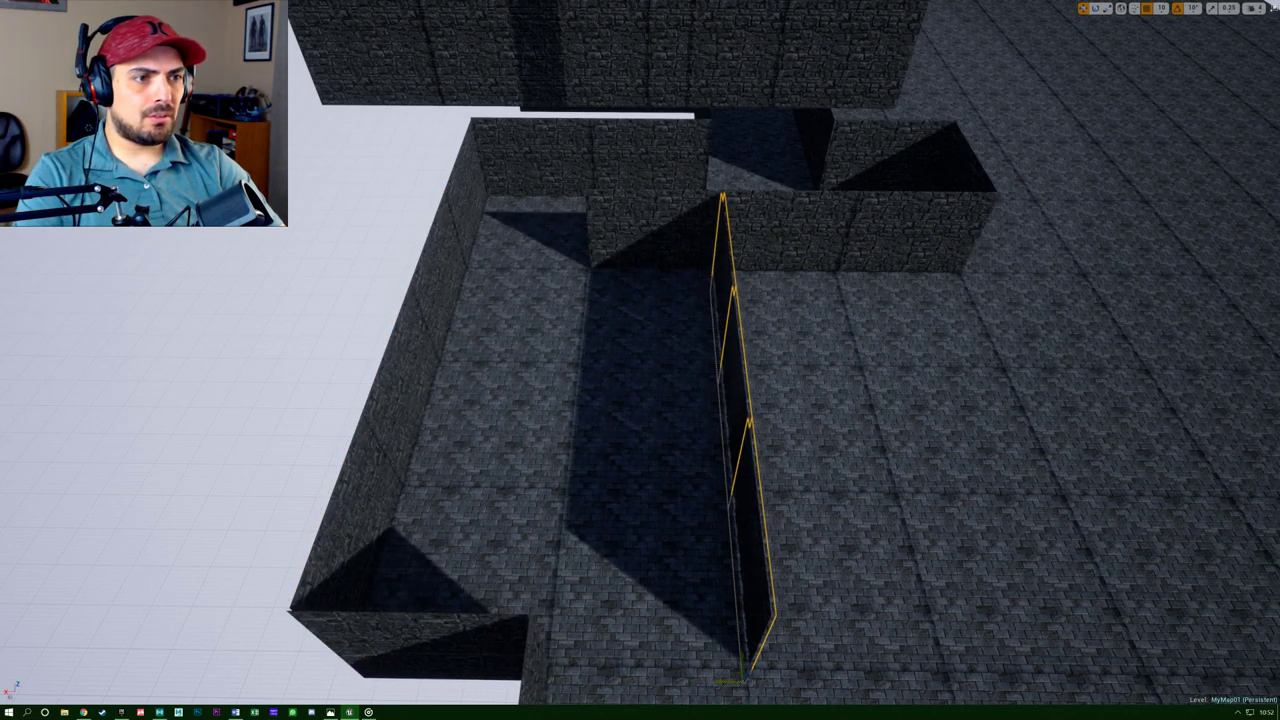
# Copy the cross panel at the inner wall's far end to between that wall's second and third panels as a divider.
pyautogui.moveTo(796, 696); pyautogui.dragTo(890, 620, button='right')
pyautogui.press('d')
pyautogui.press('a')
pyautogui.moveTo(745, 640); pyautogui.dragTo(845, 700, button='right')
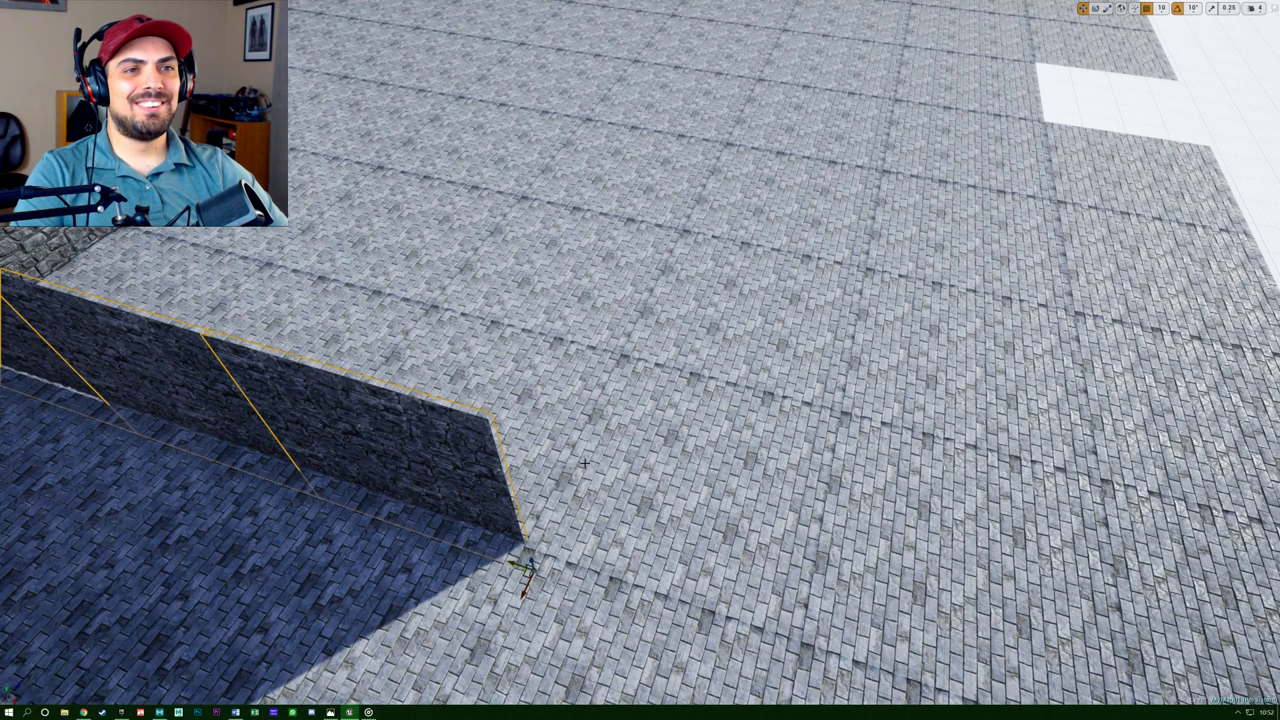
pyautogui.keyDown('alt'); pyautogui.moveTo(585, 463); pyautogui.dragTo(550, 385); pyautogui.keyUp('alt')
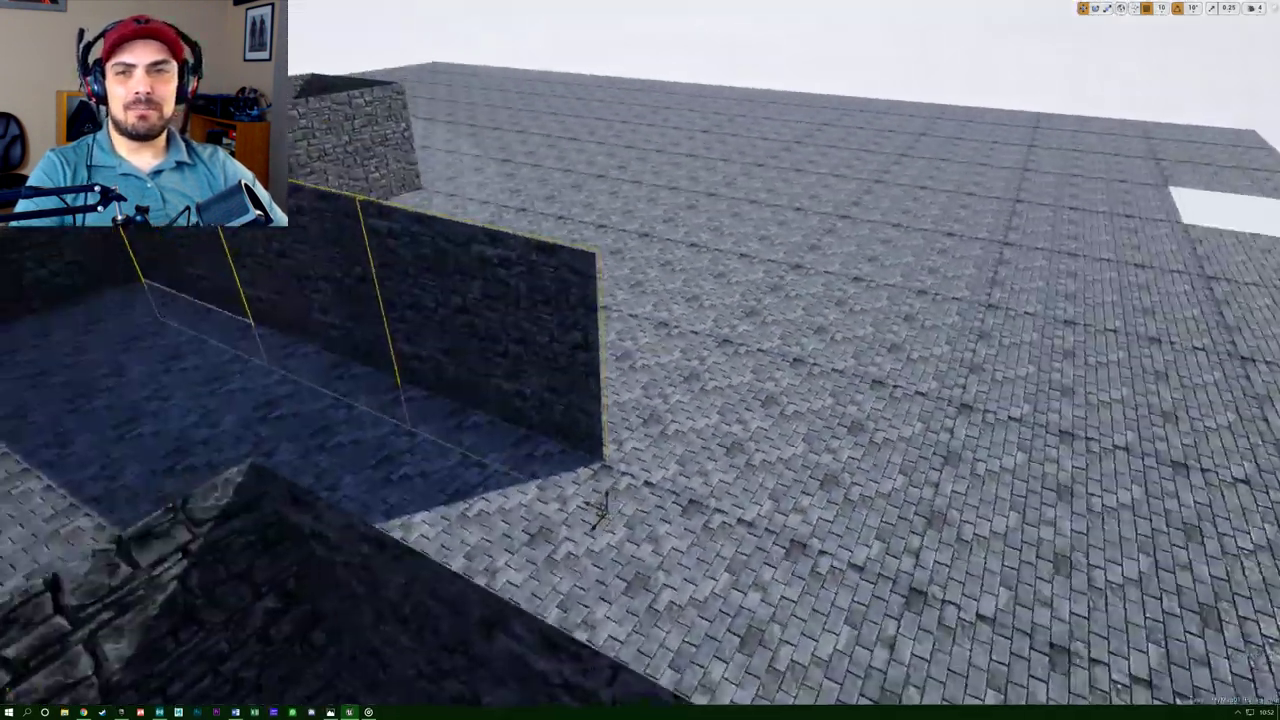
pyautogui.moveTo(600, 510); pyautogui.dragTo(835, 290, button='right')
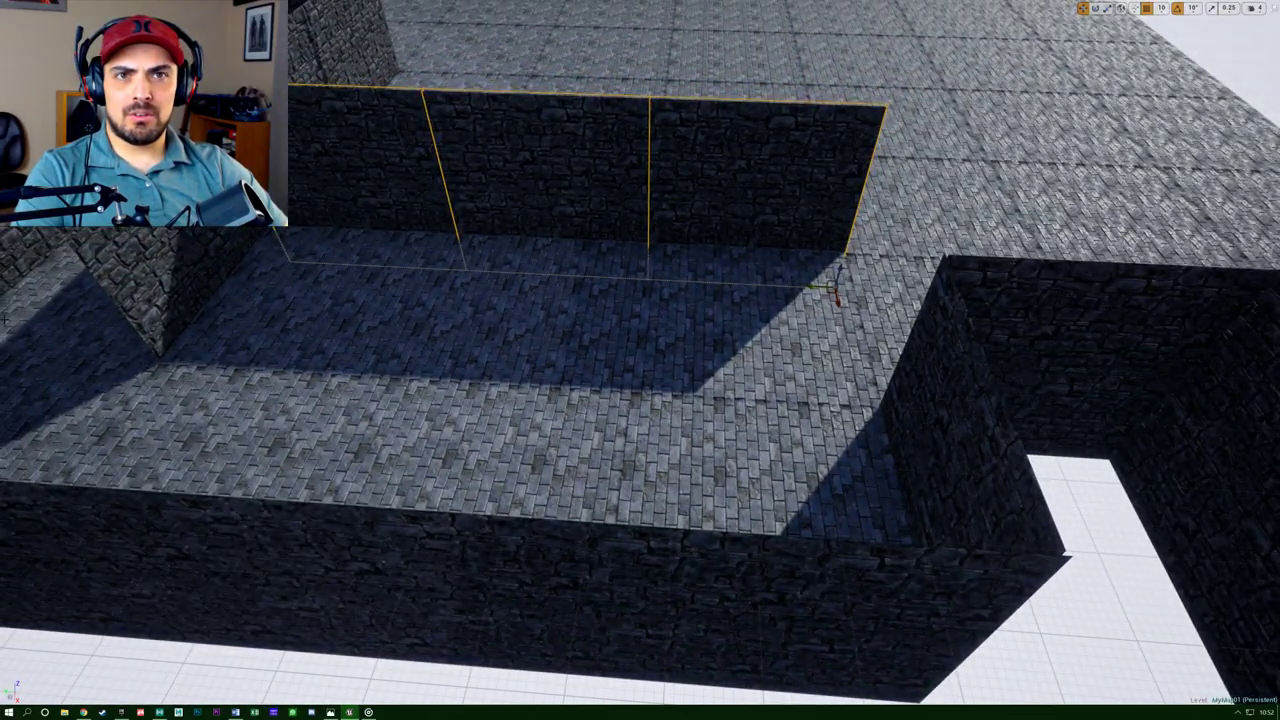
pyautogui.click(174, 261)
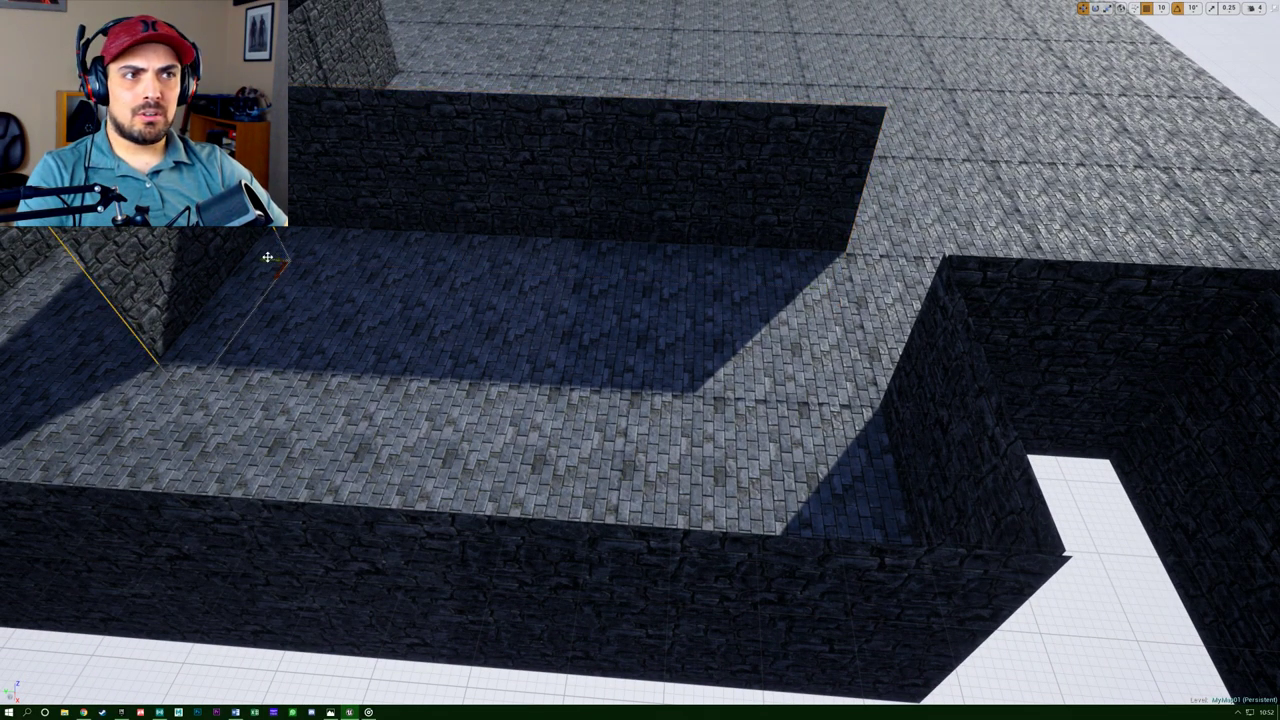
pyautogui.moveTo(266, 257); pyautogui.dragTo(610, 320)
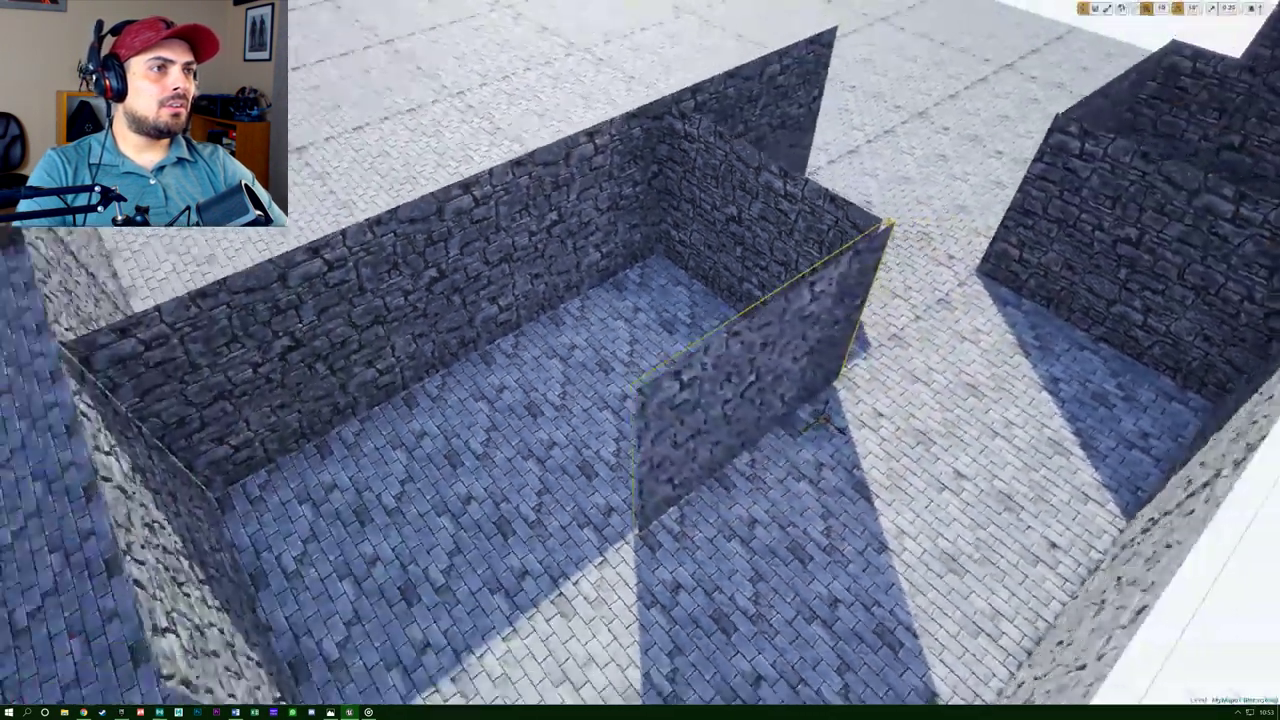
# Line up the single panel parallel to the three-panel inner wall with the divider's free edge.
pyautogui.moveTo(640, 360); pyautogui.dragTo(212, 375, button='right')
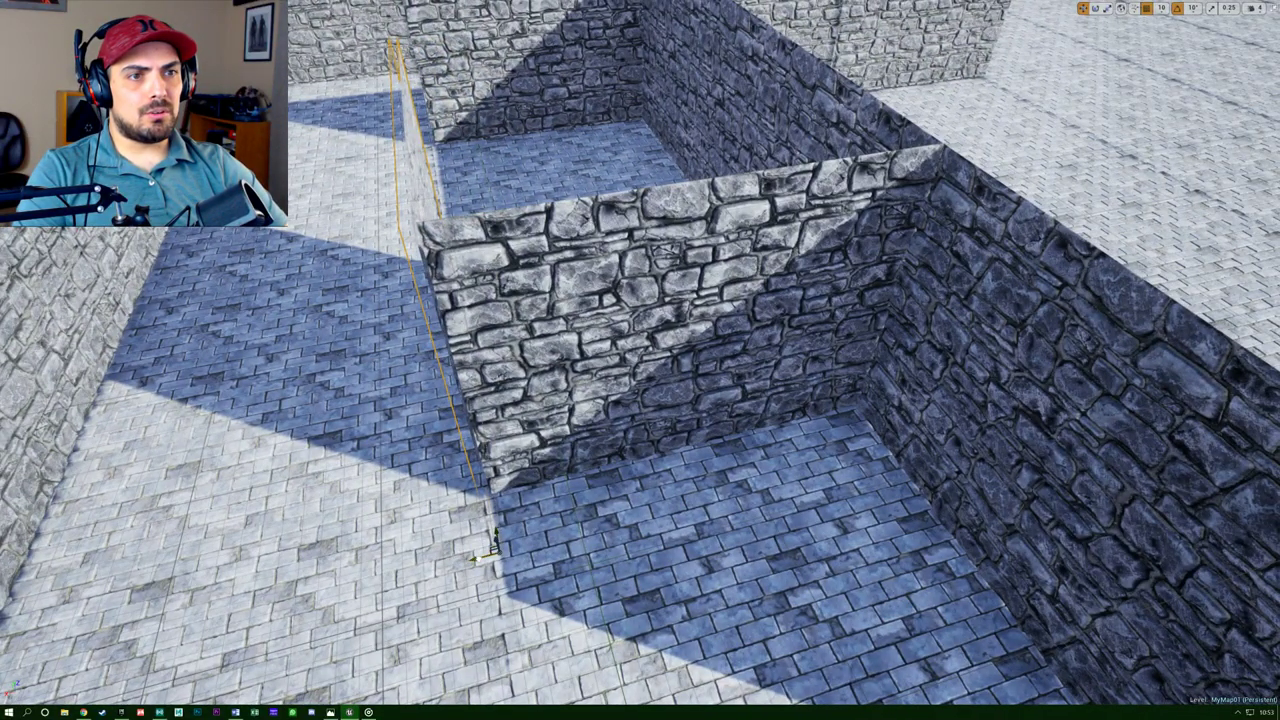
pyautogui.moveTo(484, 557); pyautogui.dragTo(496, 555)
pyautogui.moveTo(448, 520); pyautogui.dragTo(700, 530, button='right')
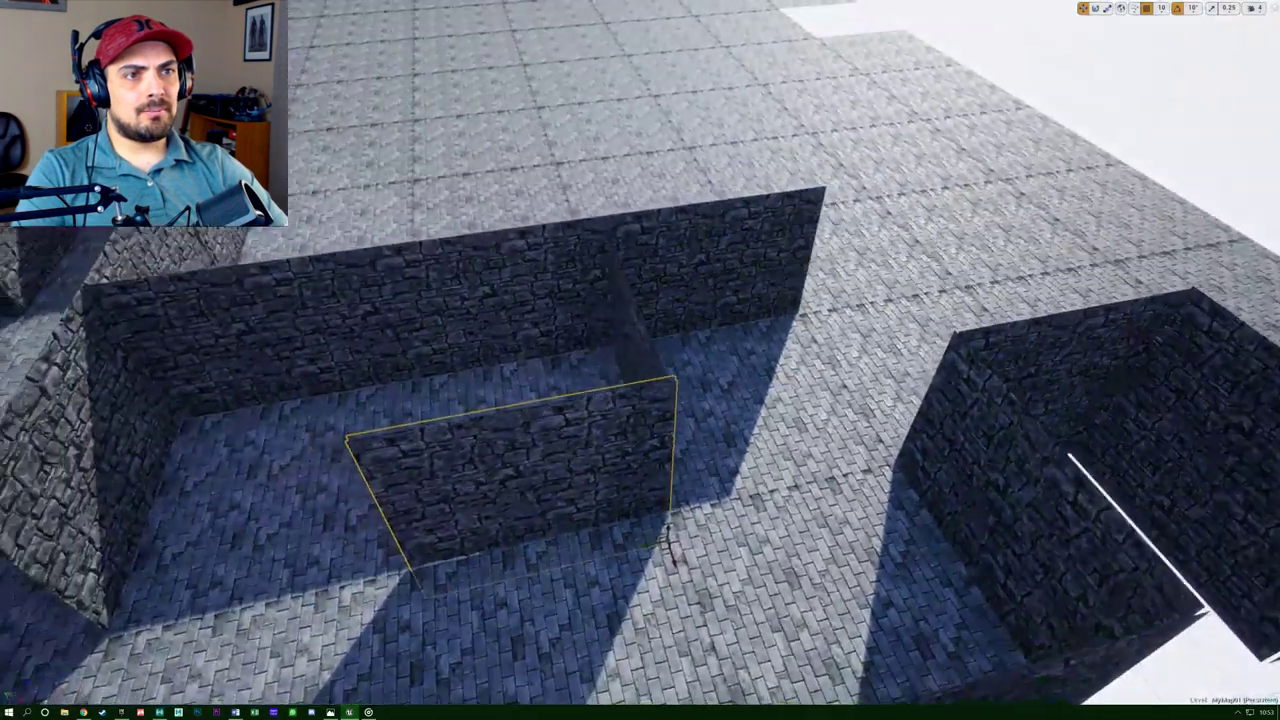
# Copy the divider panel to the open end of the three-panel inner wall, extending one floor tile outward.
pyautogui.moveTo(478, 570); pyautogui.dragTo(455, 505, button='right')
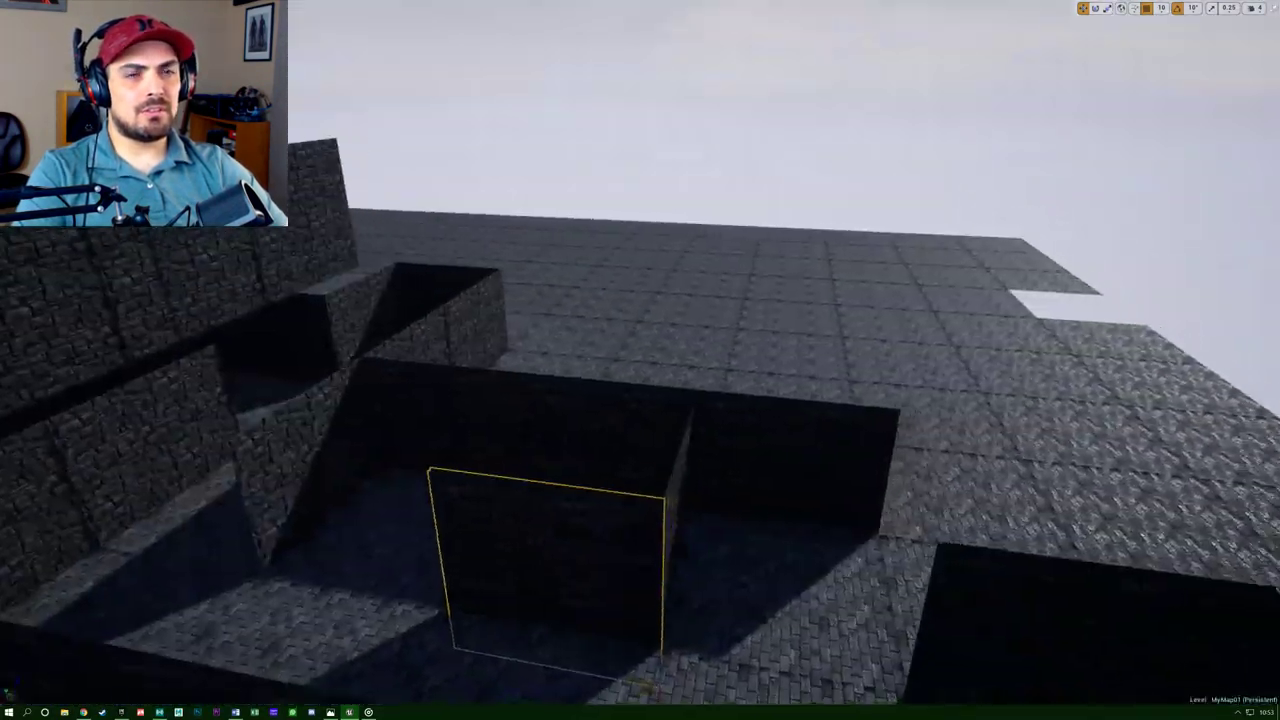
pyautogui.press('d')
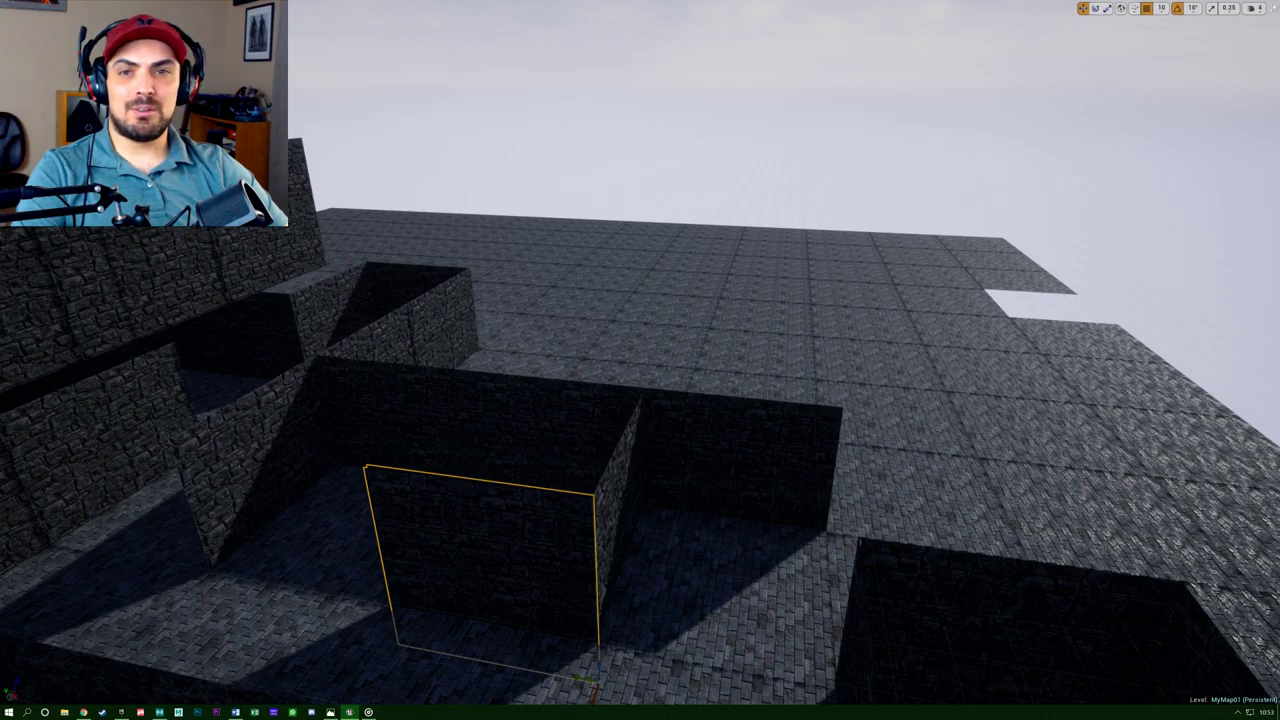
pyautogui.moveTo(640, 400); pyautogui.dragTo(420, 510, button='right')
pyautogui.moveTo(416, 324); pyautogui.dragTo(374, 318, button='right')
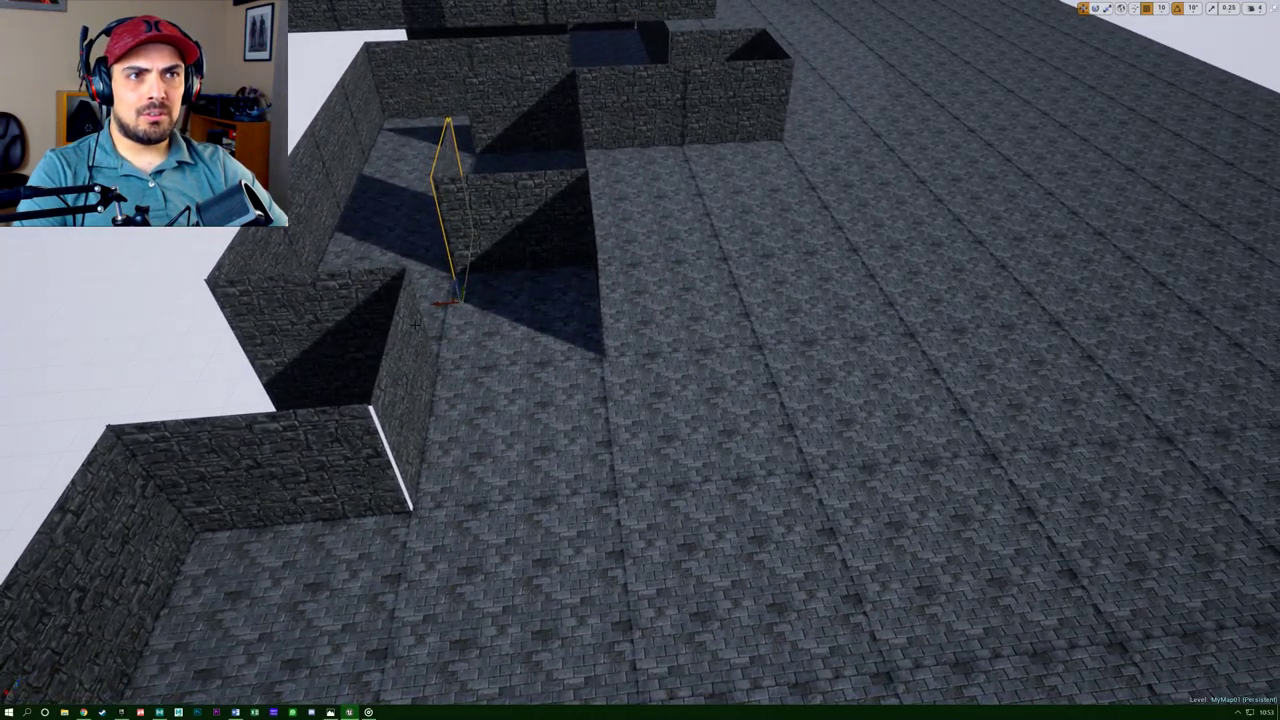
pyautogui.moveTo(450, 300); pyautogui.dragTo(731, 398)
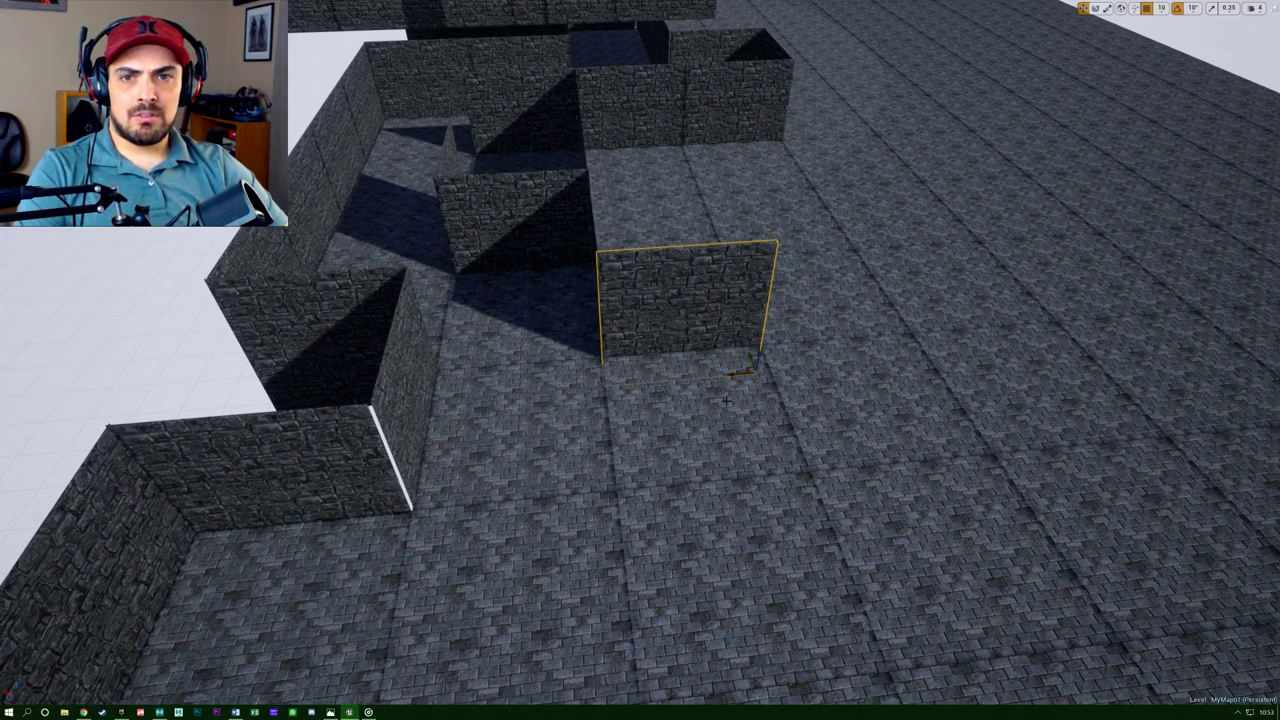
# Copy the whole three-panel inner wall one floor tile outward and further along, against the new cross panel's free edge.
pyautogui.press('a')
pyautogui.moveTo(700, 385); pyautogui.dragTo(940, 393, button='right')
pyautogui.click(660, 338)
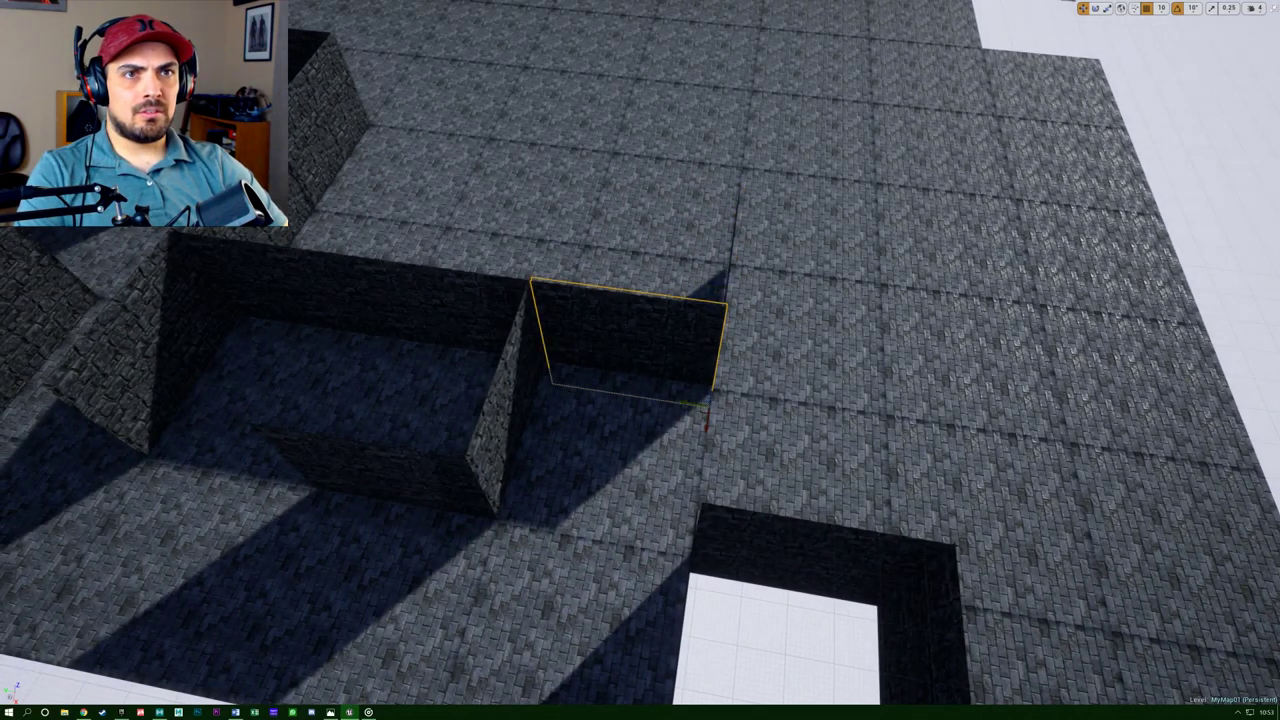
pyautogui.click(450, 310)
pyautogui.click(340, 292)
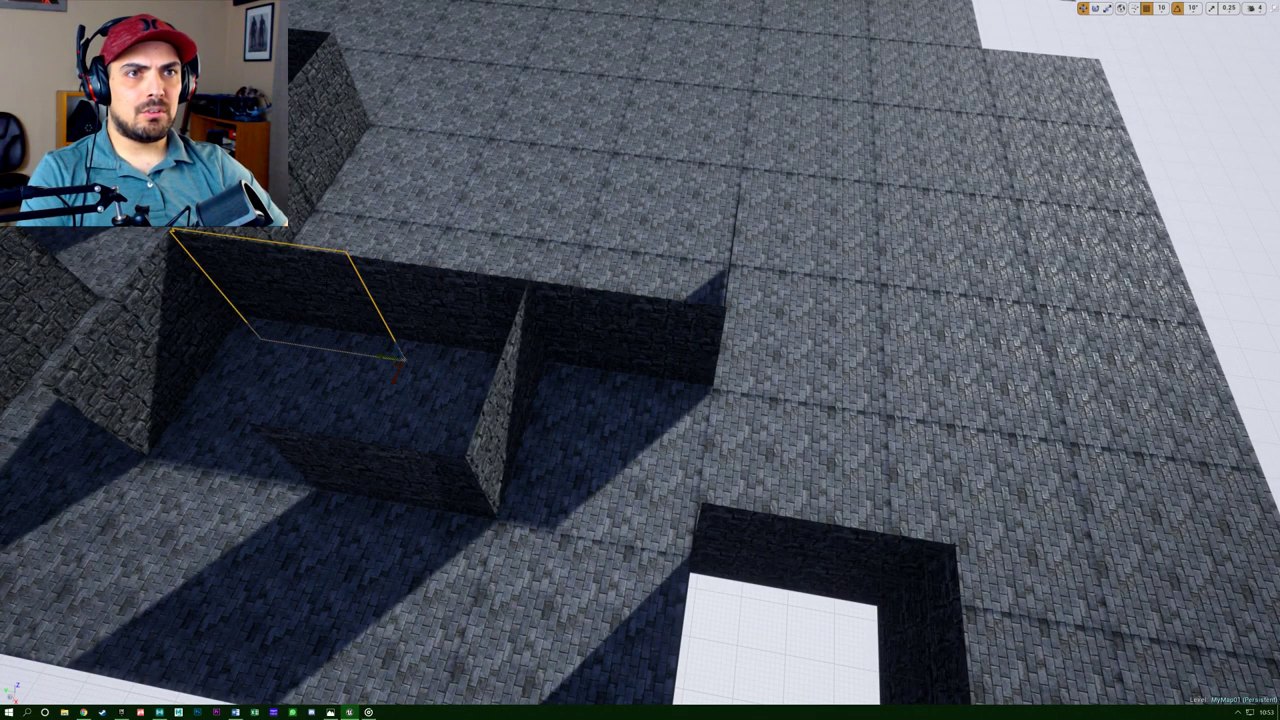
pyautogui.keyDown('ctrl'); pyautogui.click(454, 294); pyautogui.keyUp('ctrl')
pyautogui.keyDown('ctrl'); pyautogui.click(654, 334); pyautogui.keyUp('ctrl')
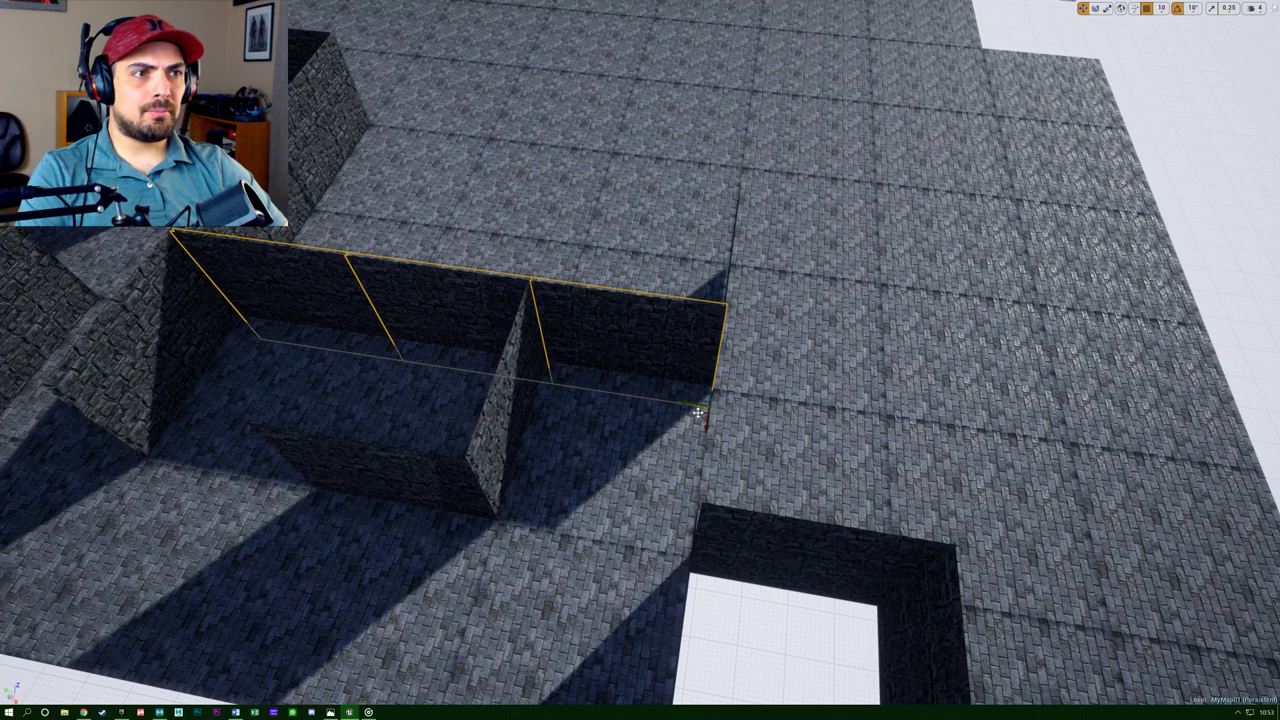
pyautogui.keyDown('alt'); pyautogui.moveTo(698, 411); pyautogui.dragTo(1035, 335); pyautogui.keyUp('alt')
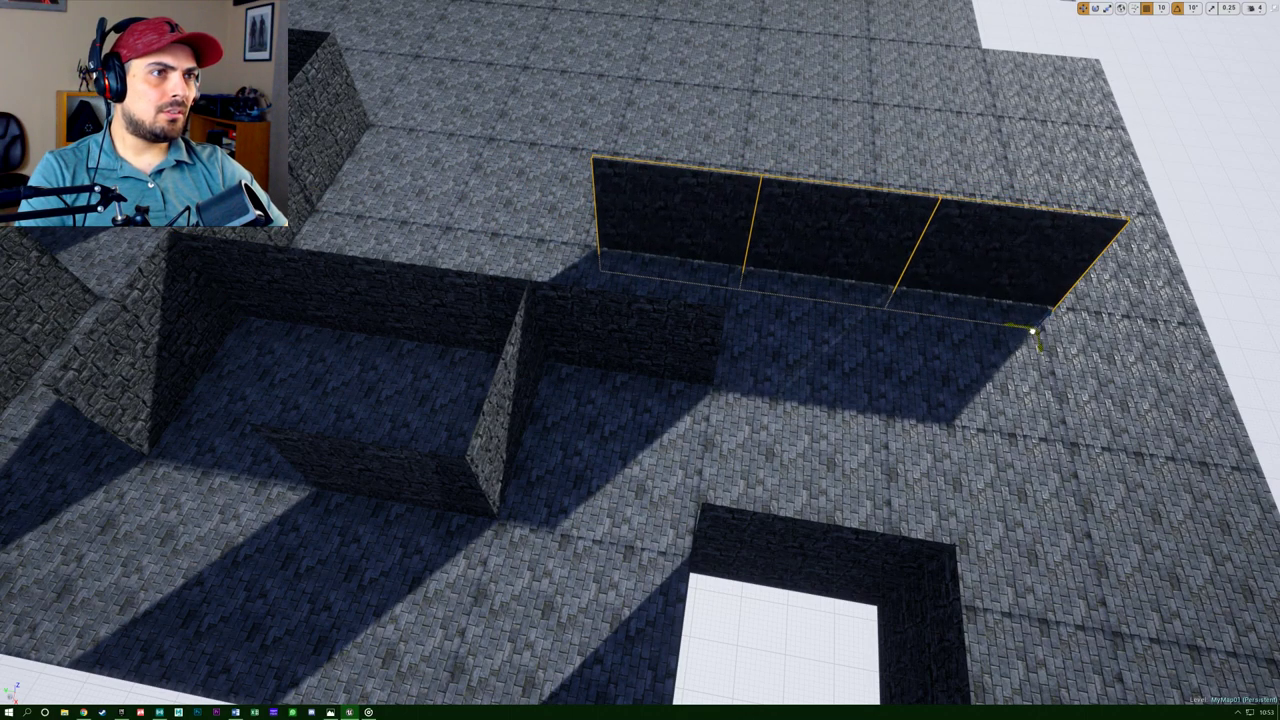
# Inspect from several angles how the copied three-panel wall lines up with the cross panel and the floor tiles.
pyautogui.press('w')
pyautogui.moveTo(980, 367); pyautogui.dragTo(972, 368, button='right')
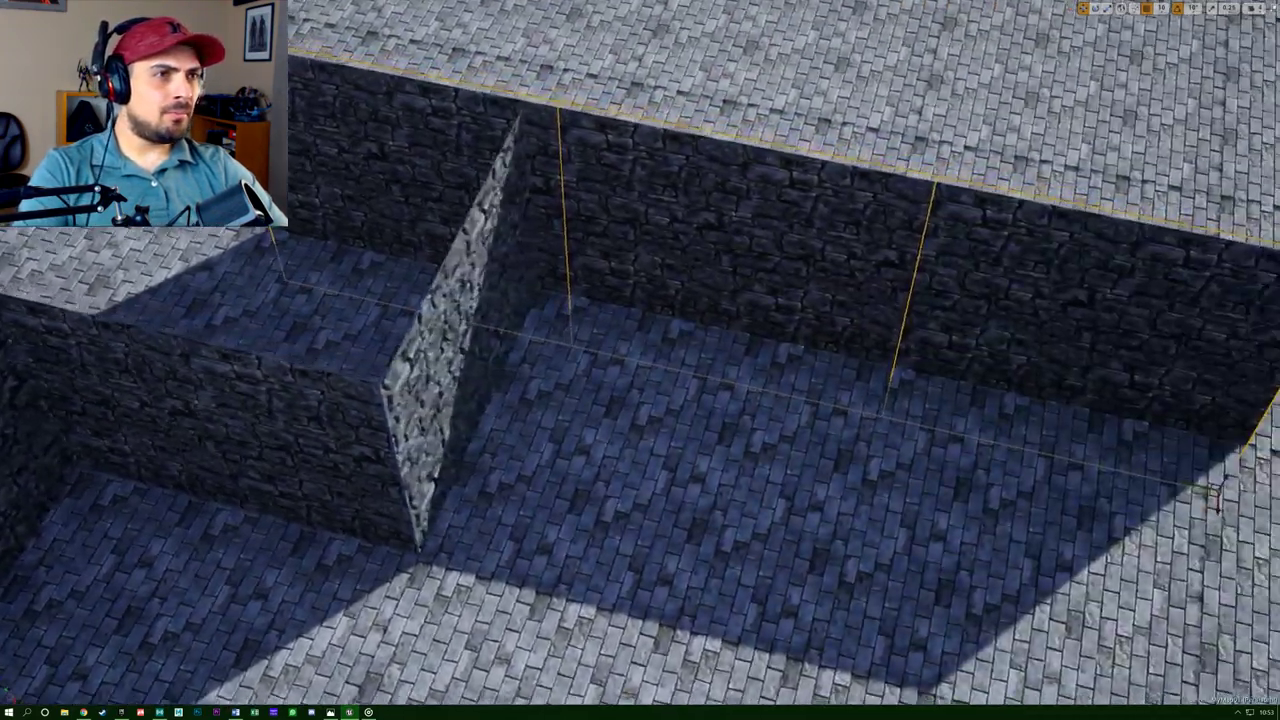
pyautogui.press('s')
pyautogui.moveTo(848, 421); pyautogui.dragTo(590, 310, button='right')
pyautogui.press('d')
pyautogui.press('d')
pyautogui.press('a')
pyautogui.press('w')
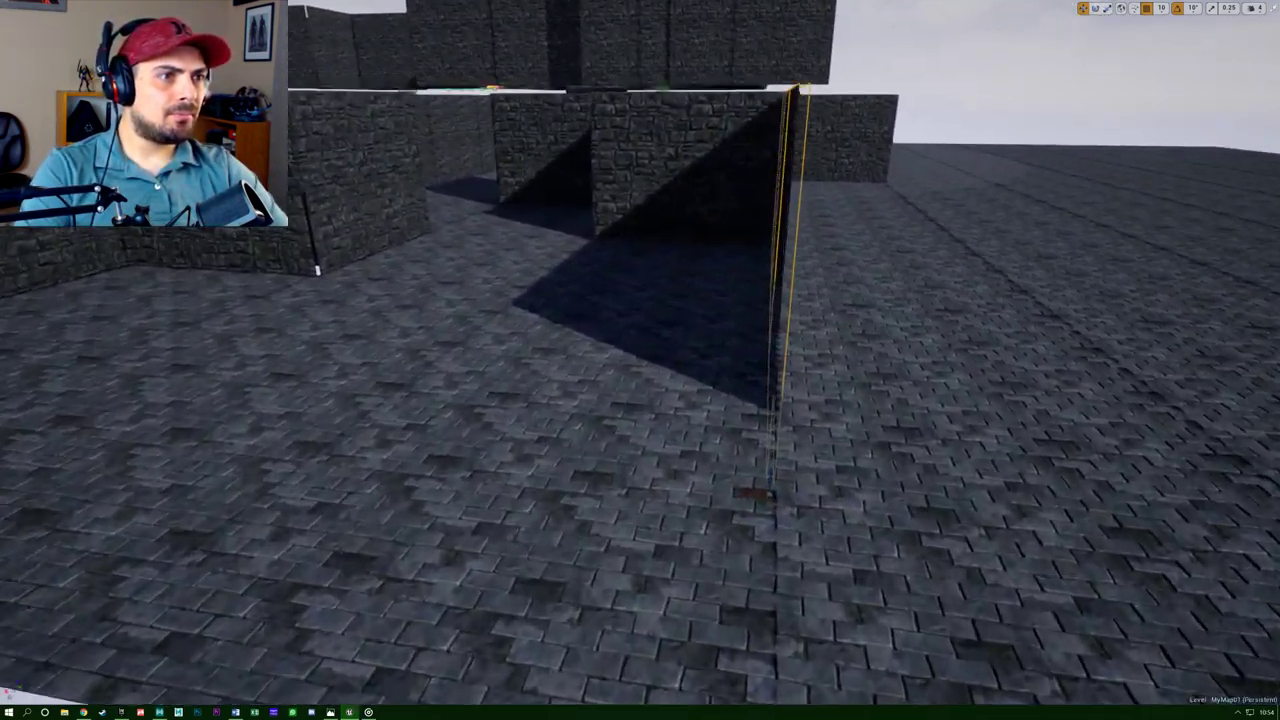
pyautogui.moveTo(709, 425); pyautogui.dragTo(709, 434, button='right')
pyautogui.press('d')
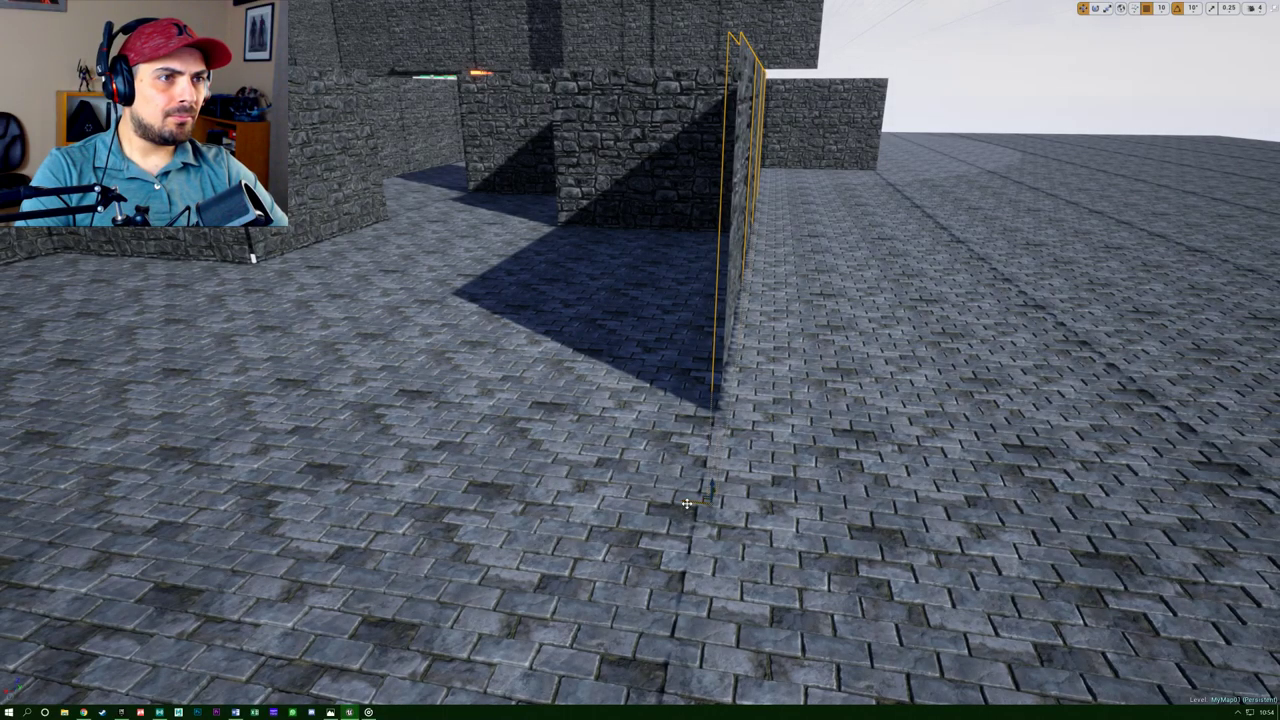
pyautogui.press('a')
pyautogui.moveTo(711, 486); pyautogui.dragTo(625, 515, button='right')
pyautogui.press('e')
pyautogui.press('w')
pyautogui.press('d')
pyautogui.press('d')
pyautogui.press('s')
pyautogui.press('a')
pyautogui.keyDown('alt'); pyautogui.moveTo(1066, 356); pyautogui.dragTo(980, 348); pyautogui.keyUp('alt')
pyautogui.press('a')
pyautogui.moveTo(980, 348); pyautogui.dragTo(1073, 360, button='right')
pyautogui.press('e')
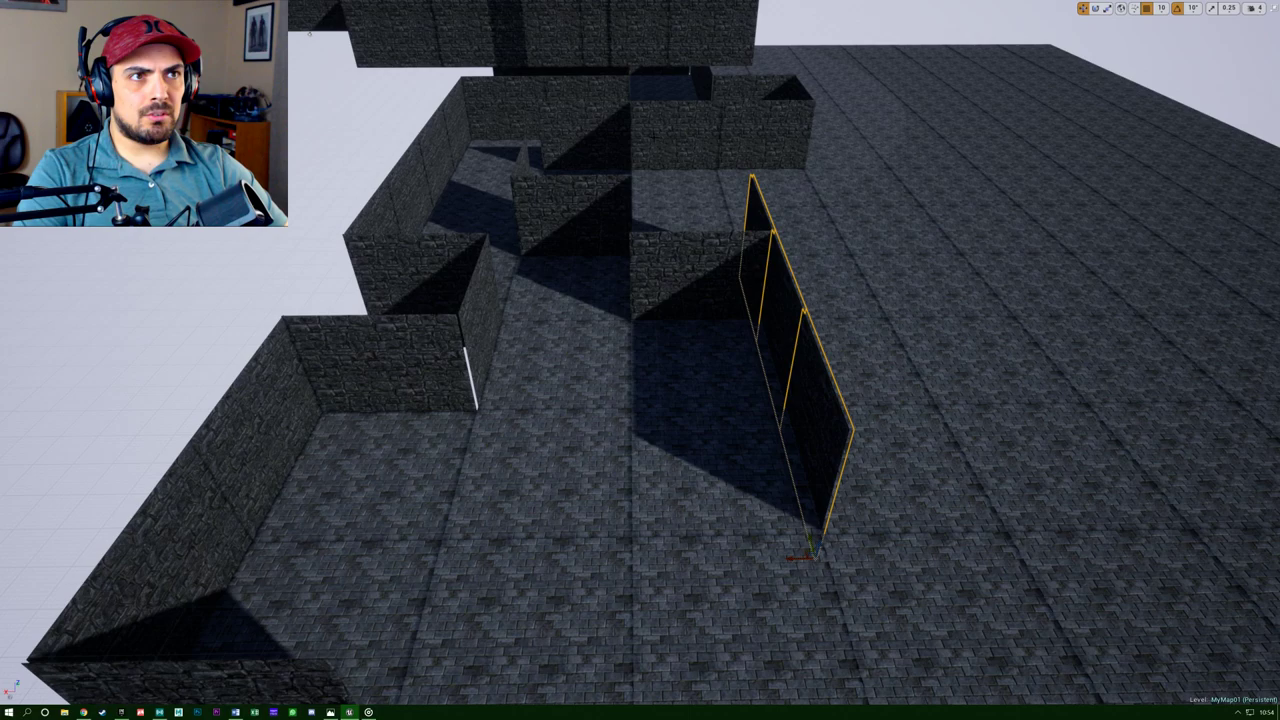
# Copy two adjoining cross panels from the back wall to the open end of the outer three-panel wall and align them.
pyautogui.click(676, 136)
pyautogui.keyDown('ctrl'); pyautogui.click(592, 127); pyautogui.keyUp('ctrl')
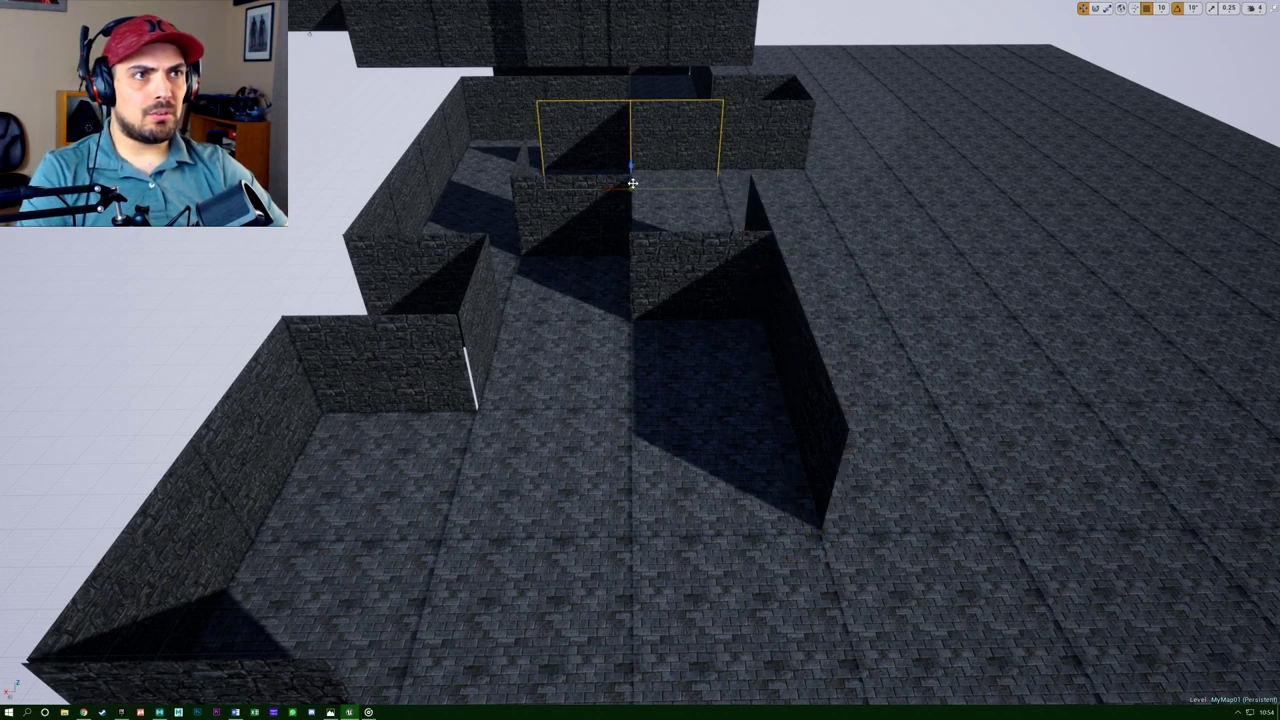
pyautogui.moveTo(627, 177); pyautogui.dragTo(717, 514)
pyautogui.moveTo(717, 514); pyautogui.dragTo(952, 528, button='right')
pyautogui.press('w')
pyautogui.press('d')
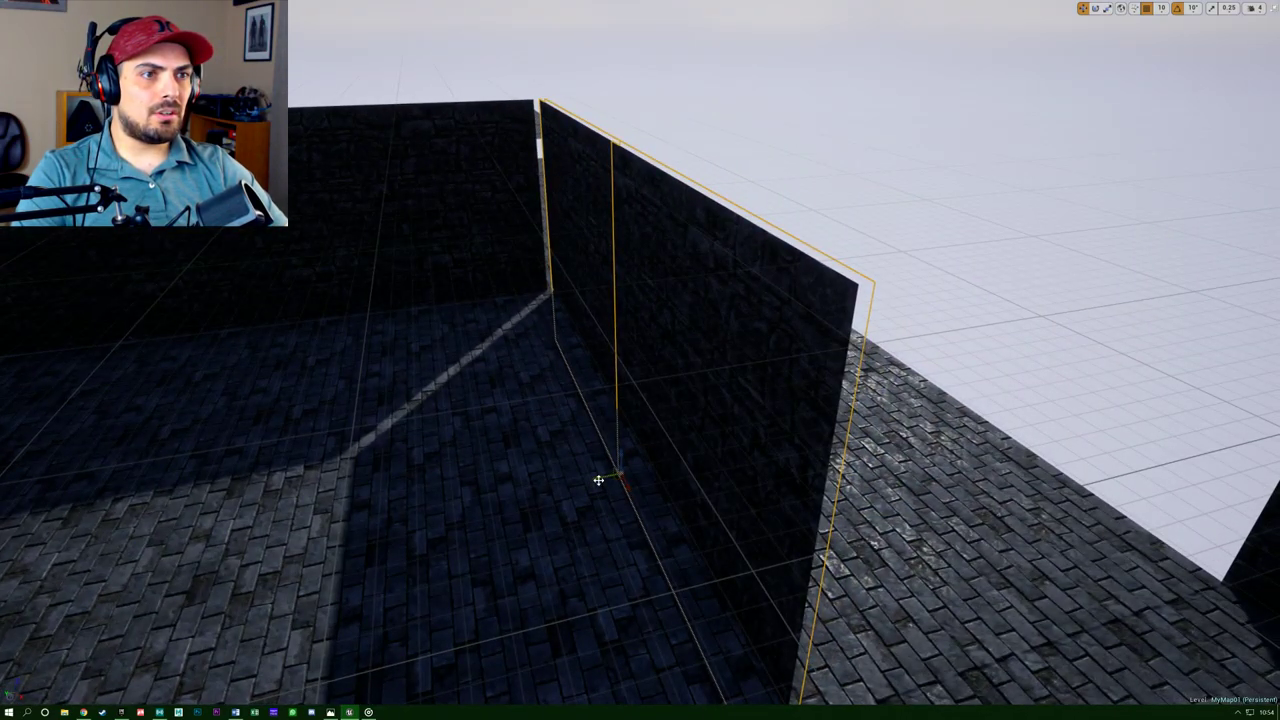
pyautogui.moveTo(598, 480); pyautogui.dragTo(591, 482)
# Try a single panel parallel to the three-panel wall inside the new corner, and delete it.
pyautogui.moveTo(598, 480); pyautogui.dragTo(618, 502, button='right')
pyautogui.press('s')
pyautogui.press('a')
pyautogui.moveTo(546, 476); pyautogui.dragTo(538, 476, button='right')
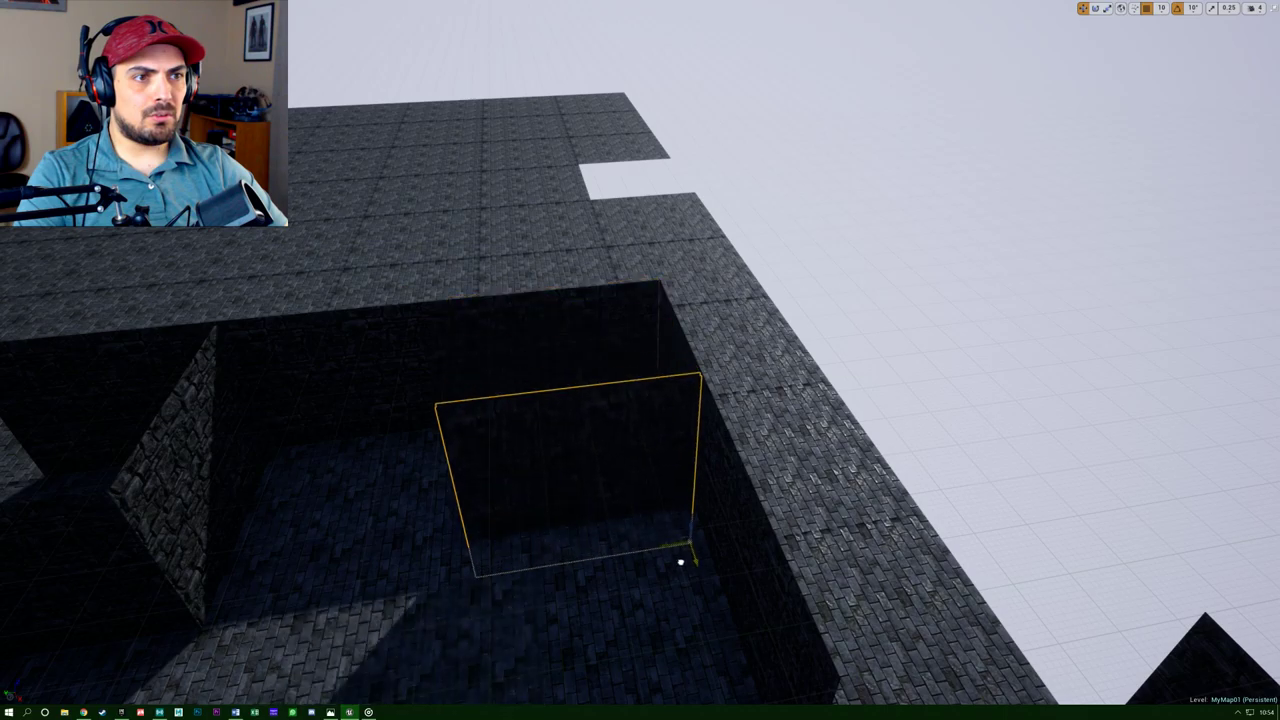
pyautogui.moveTo(538, 476); pyautogui.dragTo(526, 478, button='right')
pyautogui.moveTo(614, 414); pyautogui.dragTo(490, 430, button='right')
pyautogui.press('Delete')
pyautogui.moveTo(514, 478); pyautogui.dragTo(506, 478, button='right')
# Copy the end panel of the first three-panel inner wall across to meet the two-panel cross wall partway along.
pyautogui.click(640, 345)
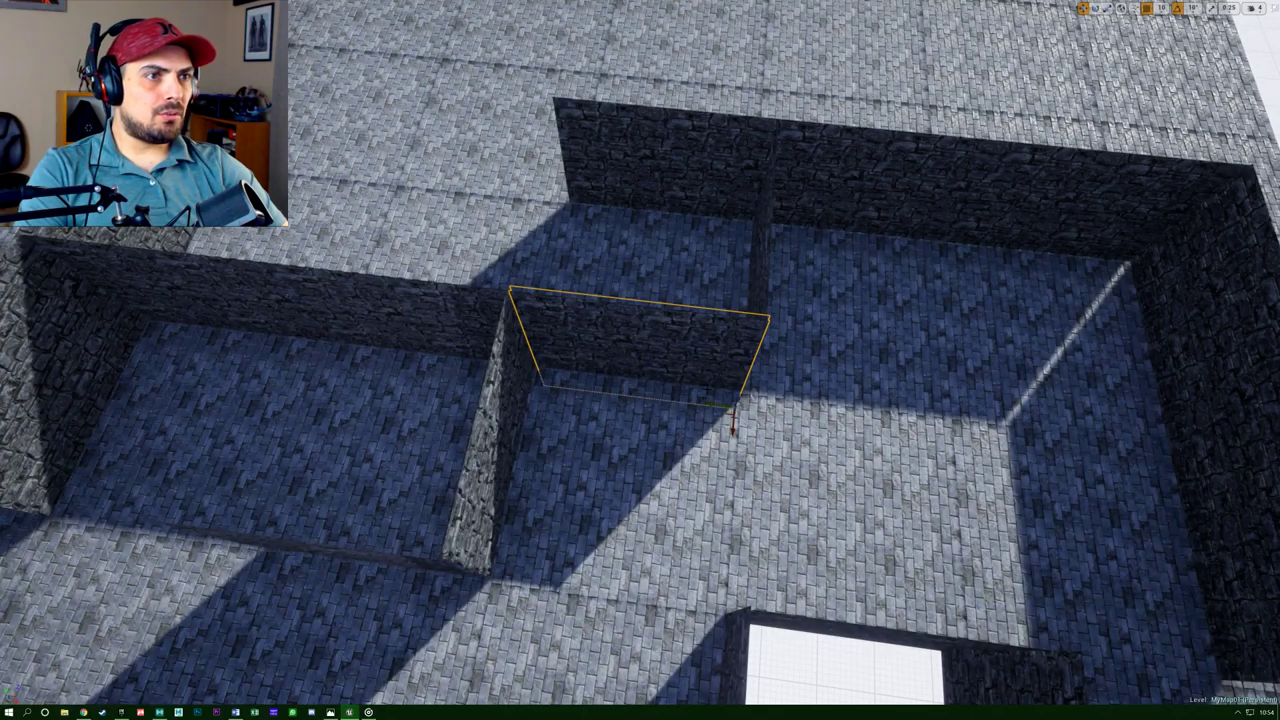
pyautogui.keyDown('alt'); pyautogui.moveTo(727, 388); pyautogui.dragTo(1125, 446); pyautogui.keyUp('alt')
pyautogui.moveTo(1109, 374); pyautogui.dragTo(1040, 385, button='right')
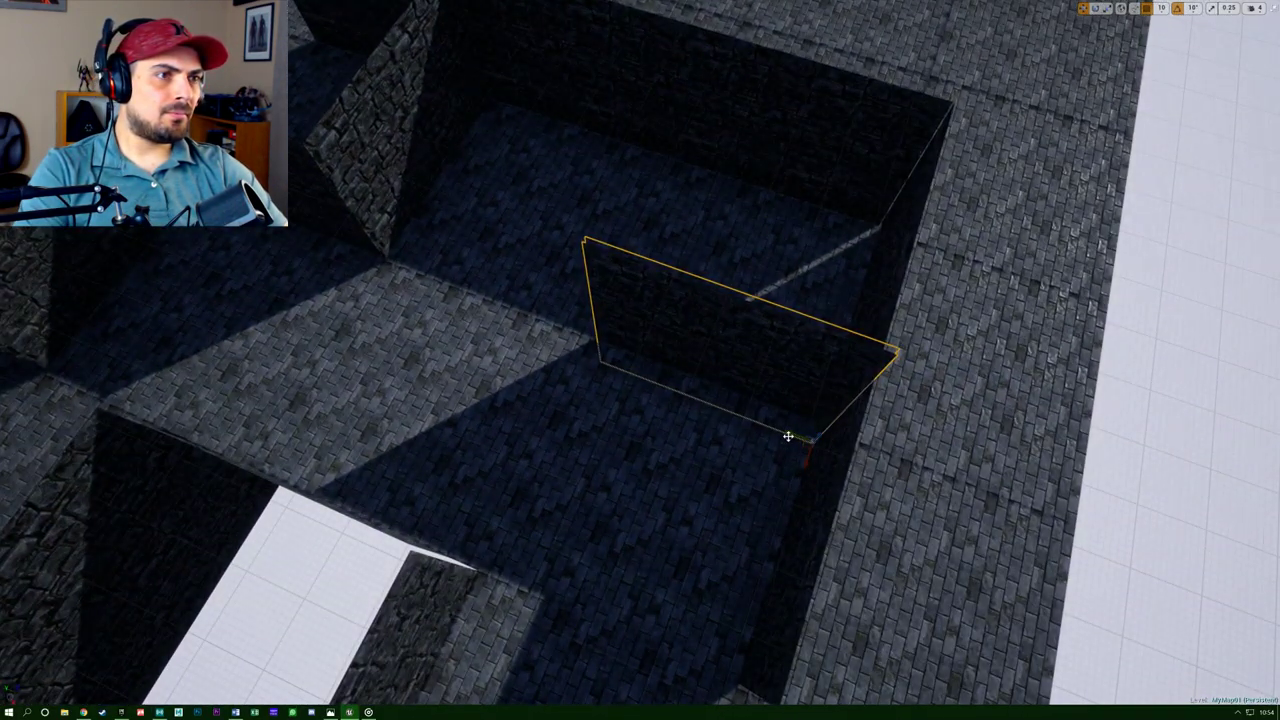
pyautogui.moveTo(780, 433); pyautogui.dragTo(860, 368, button='right')
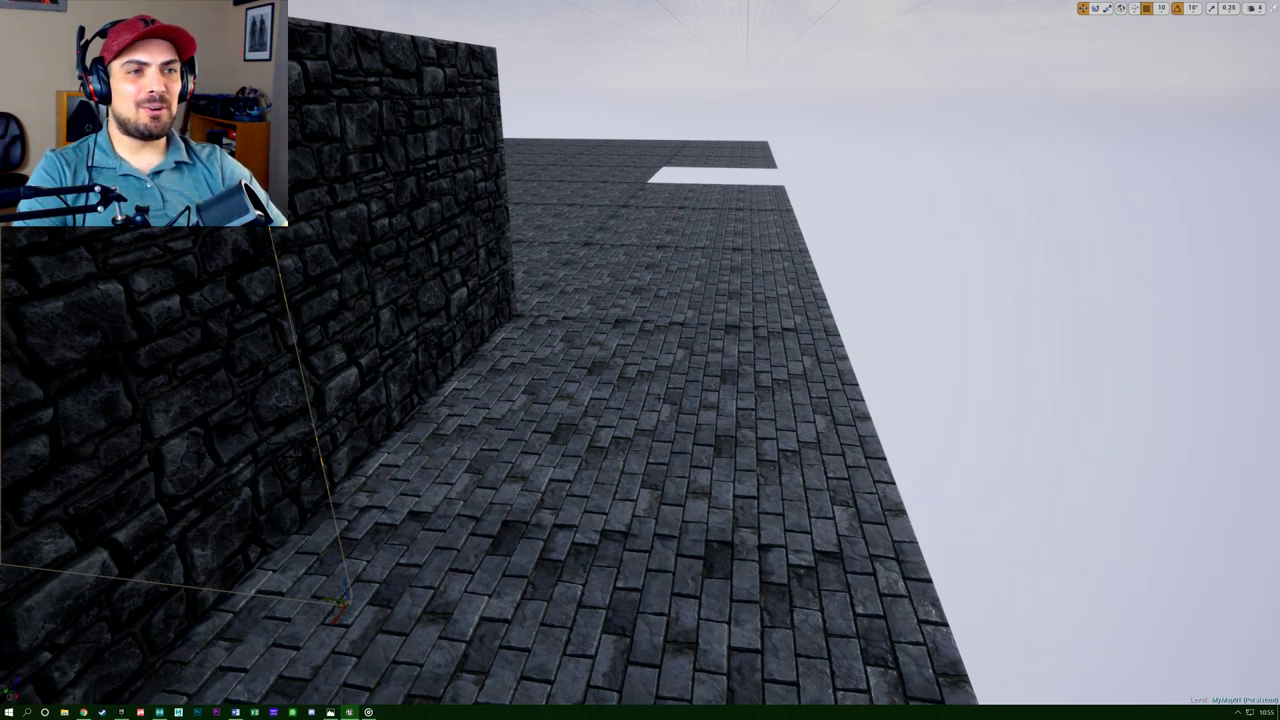
# Compare the built maze walls from above with the Maze Simple.gif map to find where the outer wall continues.
pyautogui.moveTo(860, 368); pyautogui.dragTo(540, 450, button='right')
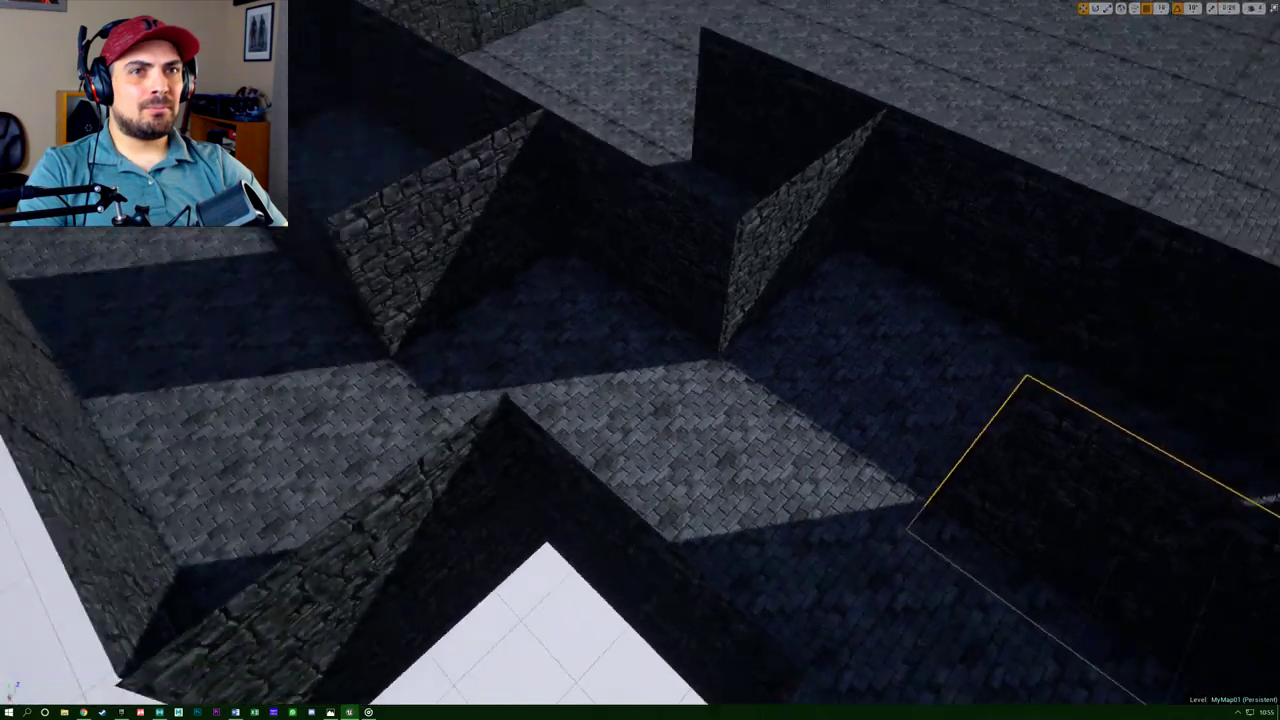
pyautogui.moveTo(960, 330)
pyautogui.mouseDown(button='right')
pyautogui.moveTo(975, 300)
pyautogui.moveTo(950, 315)
pyautogui.mouseUp(button='right')
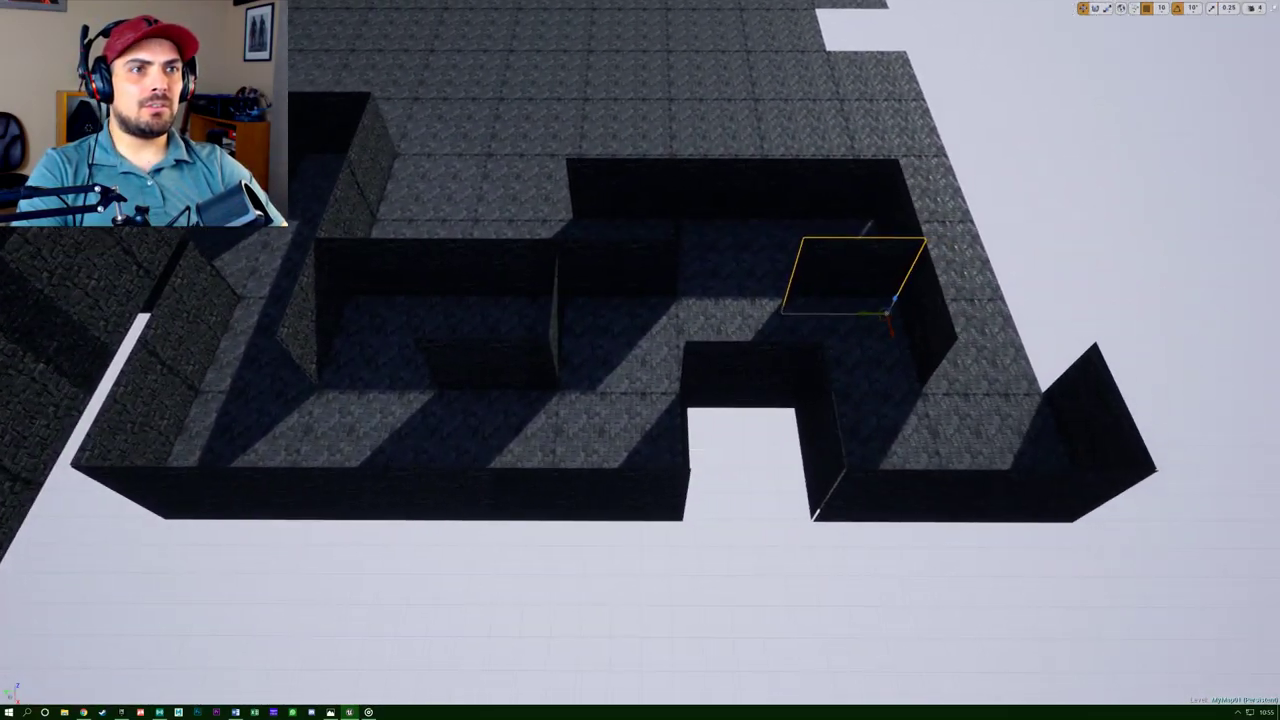
pyautogui.hotkey('alt', 'Tab')
pyautogui.moveTo(511, 450); pyautogui.dragTo(699, 442)
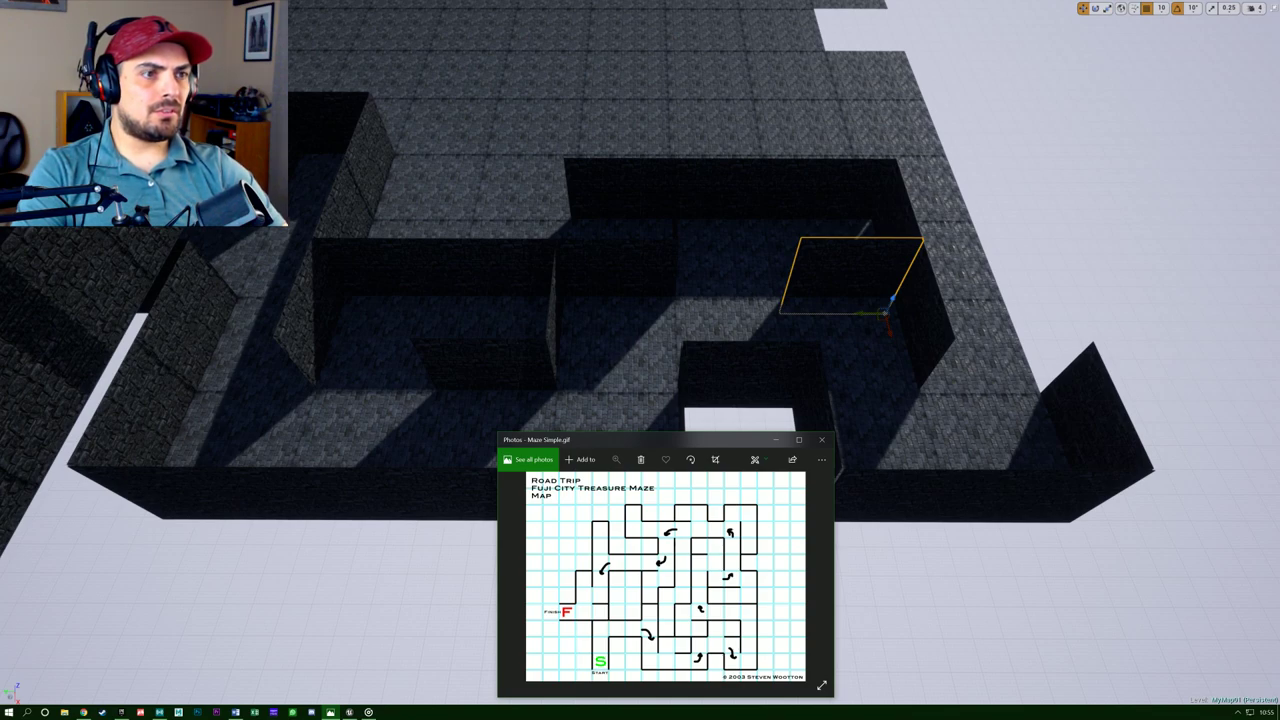
pyautogui.click(776, 439)
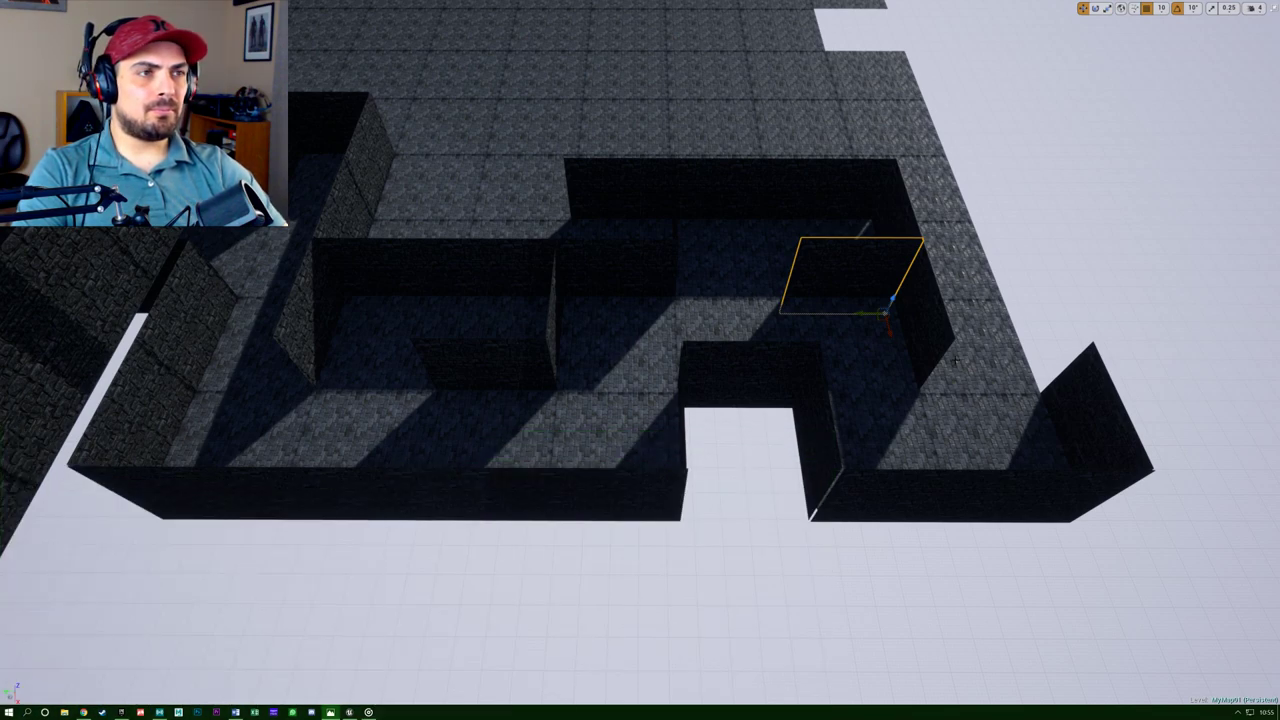
# Copy the outer wall's end panel along the floor edge and align the copy edge to edge with the original.
pyautogui.moveTo(959, 407); pyautogui.dragTo(700, 418, button='right')
pyautogui.press('d')
pyautogui.click(316, 458)
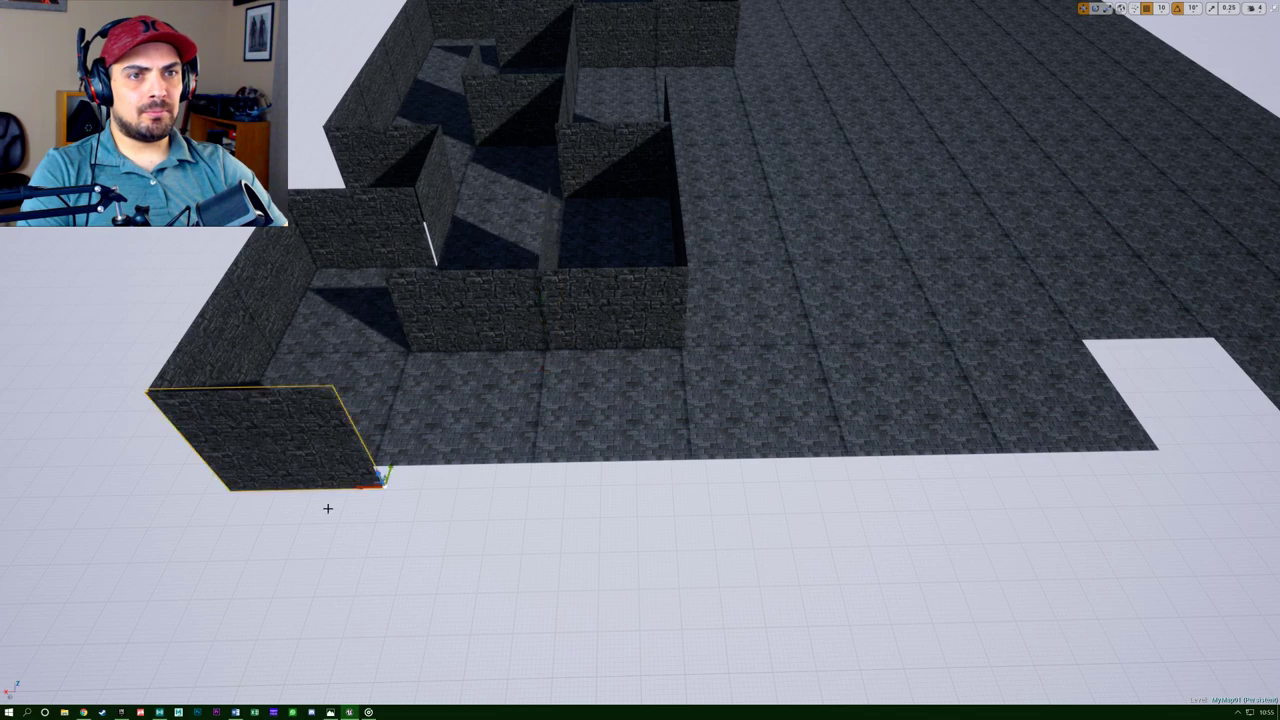
pyautogui.keyDown('alt'); pyautogui.moveTo(360, 486); pyautogui.dragTo(513, 485); pyautogui.keyUp('alt')
pyautogui.moveTo(491, 508); pyautogui.dragTo(491, 508, button='right')
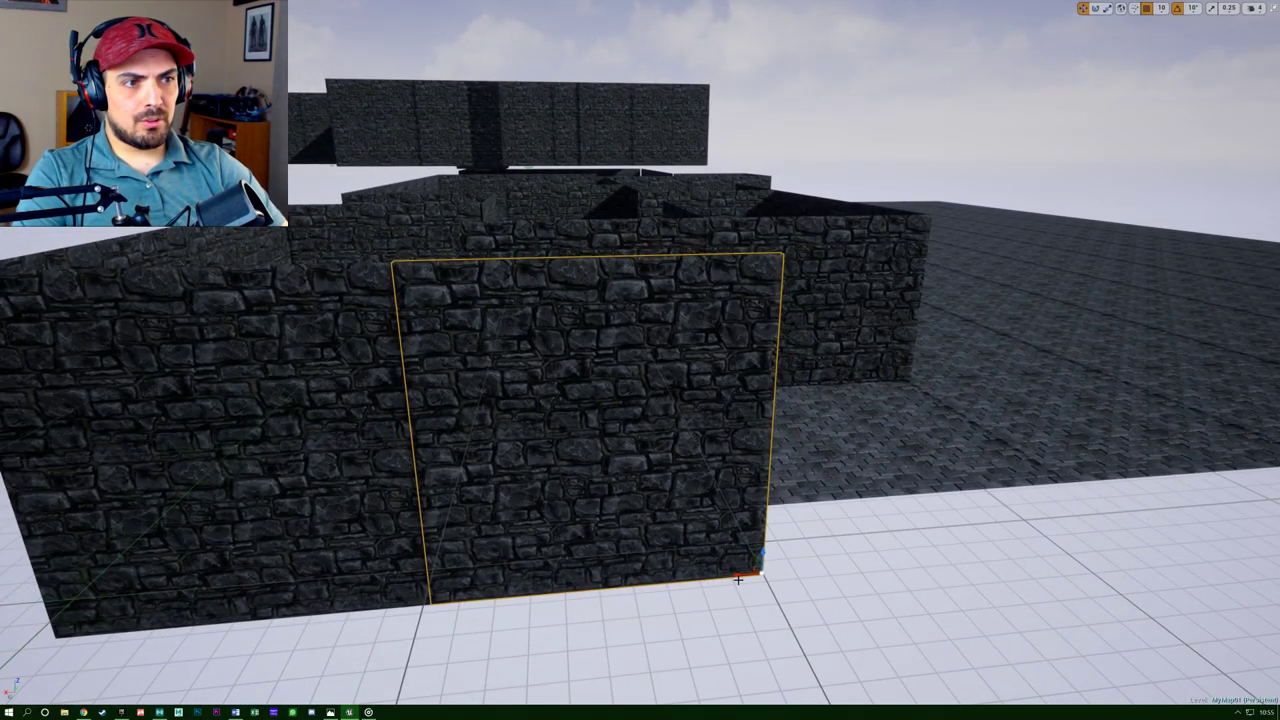
pyautogui.moveTo(738, 579); pyautogui.dragTo(744, 579)
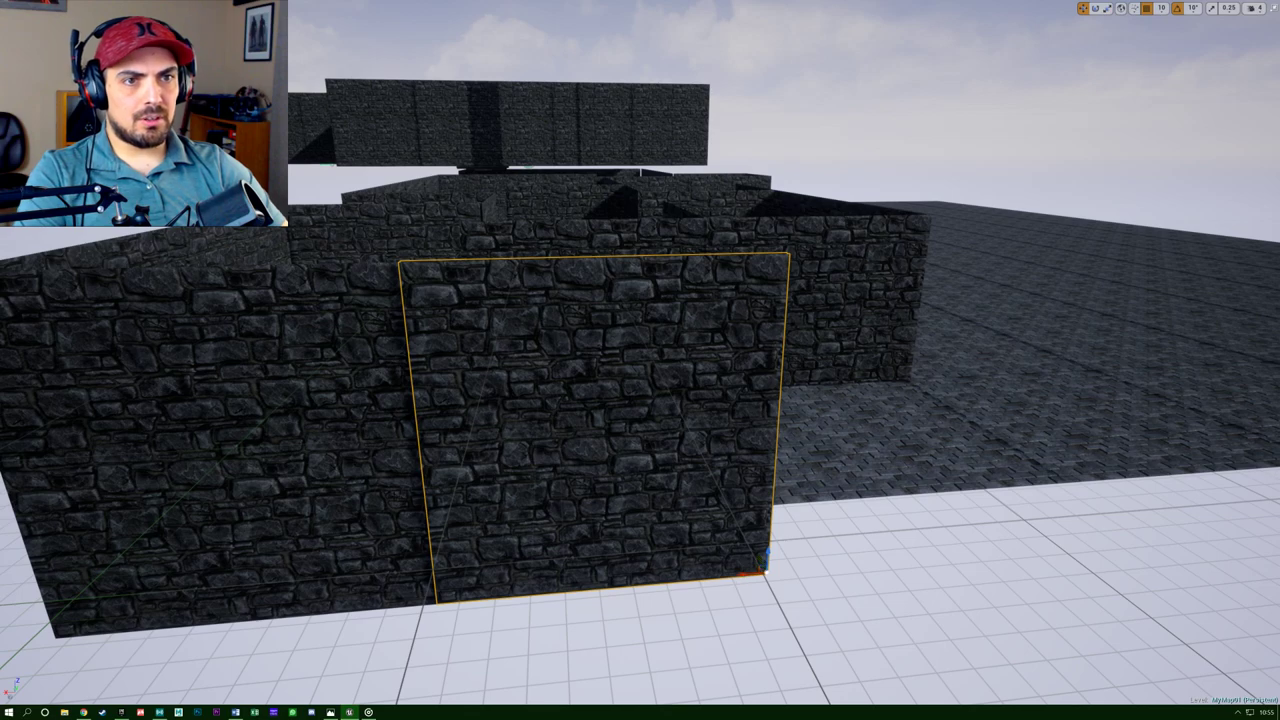
# Select the two adjoining panels of the extended outer end wall together.
pyautogui.click(418, 598)
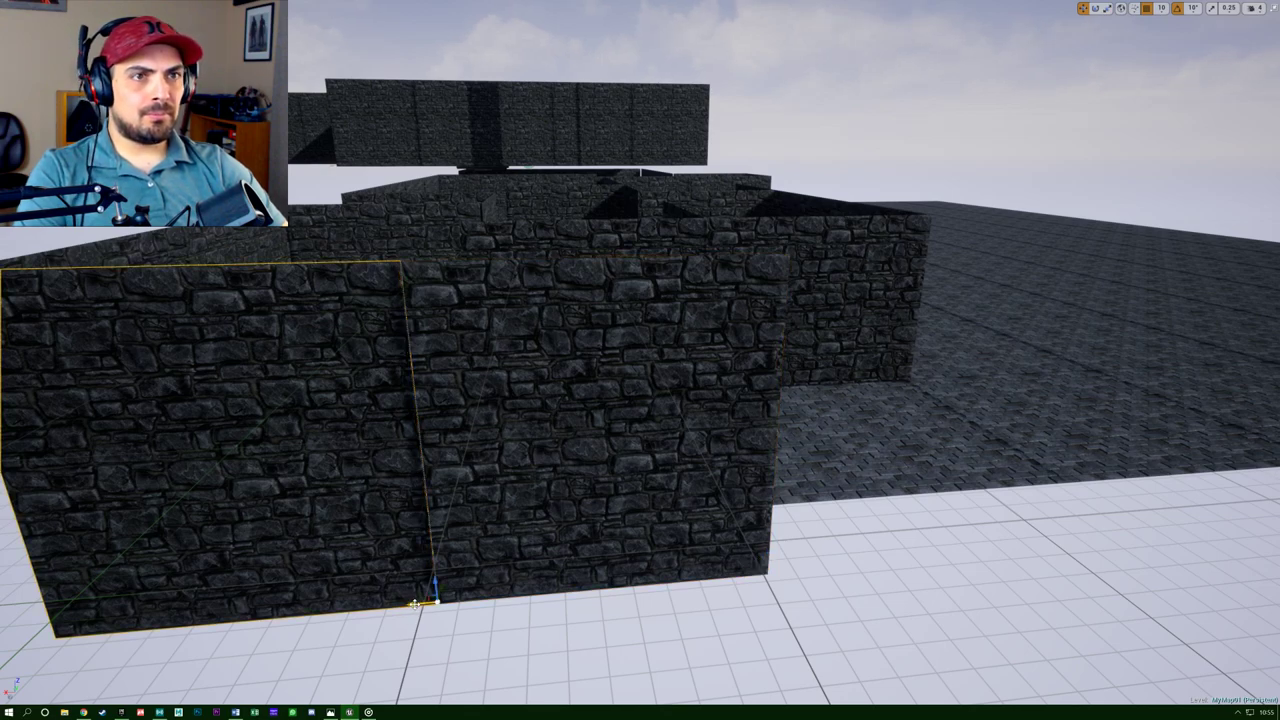
pyautogui.keyDown('ctrl'); pyautogui.click(558, 510); pyautogui.keyUp('ctrl')
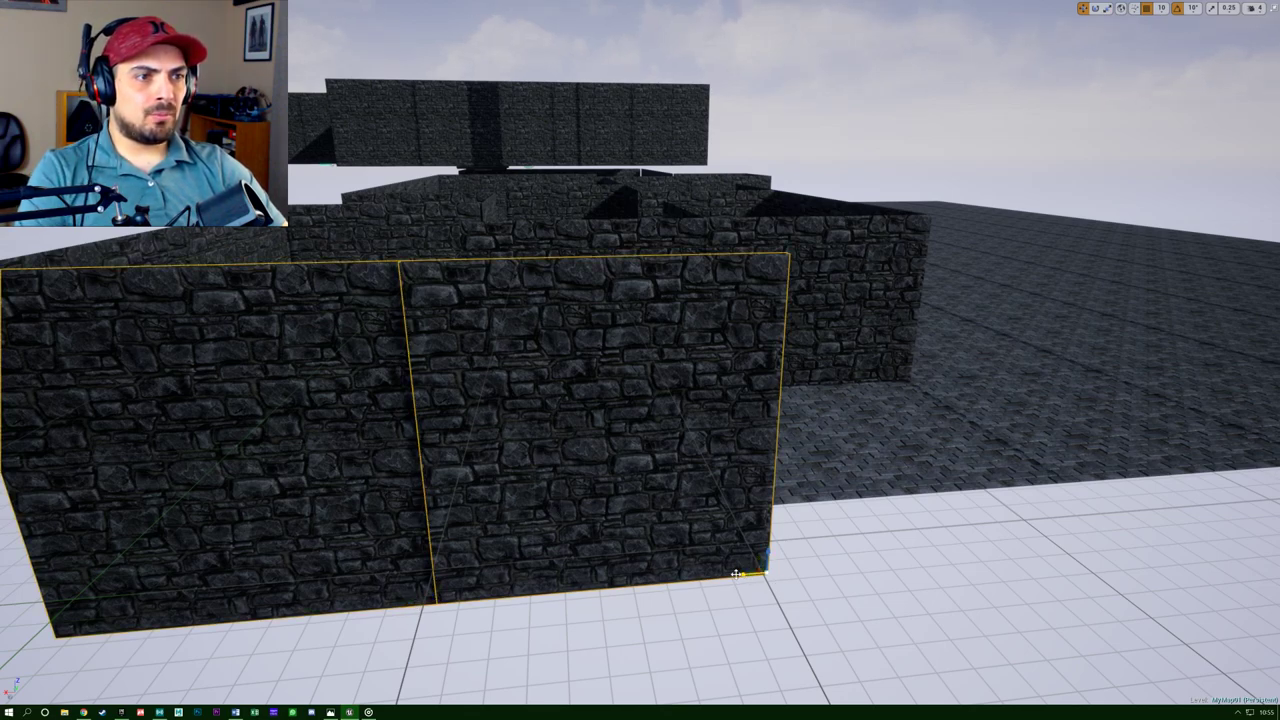
# Duplicate the two selected stone wall panels end to end along the floor's outer edge to lengthen the front wall.
pyautogui.keyDown('alt'); pyautogui.moveTo(742, 575); pyautogui.dragTo(1278, 550); pyautogui.keyUp('alt')
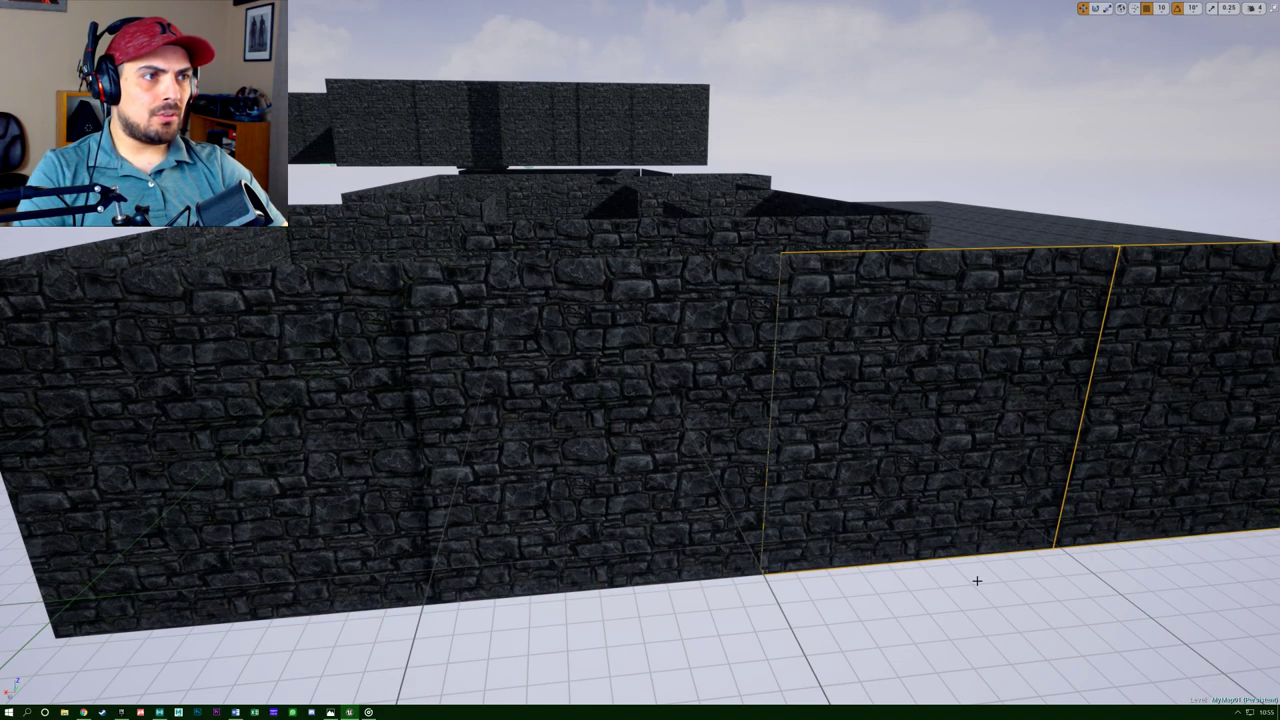
pyautogui.rightClick(985, 280)
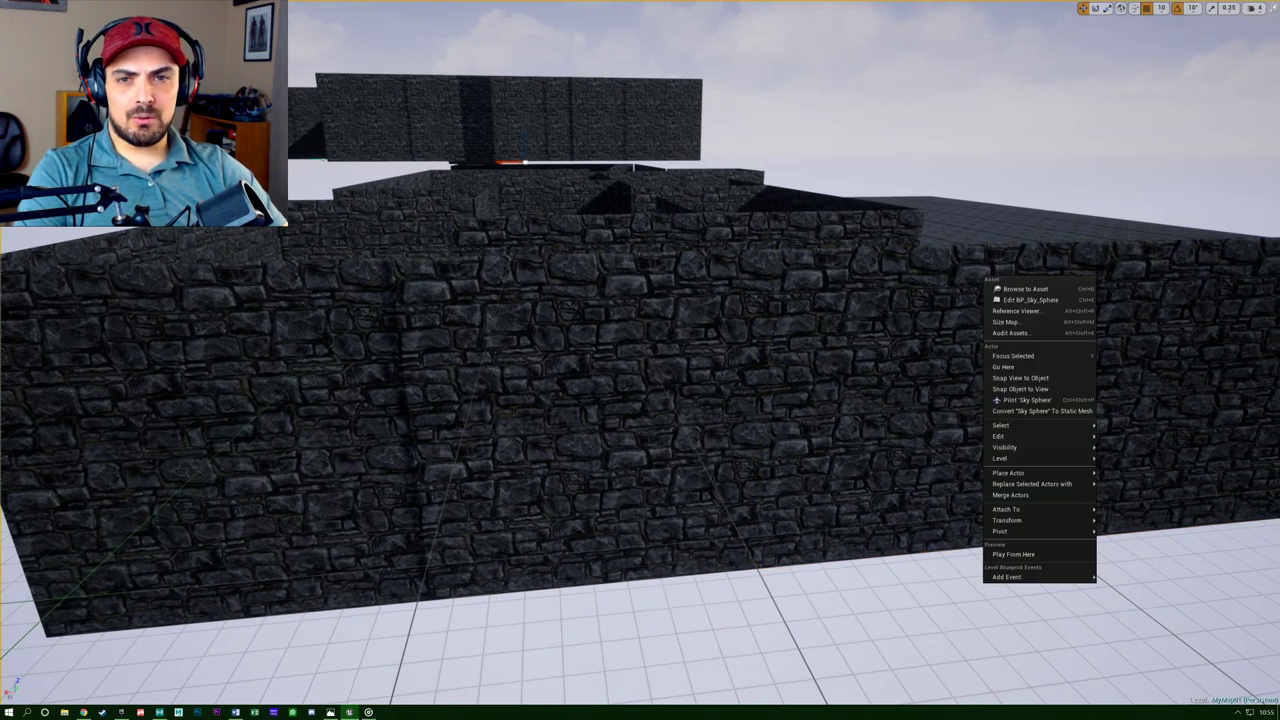
pyautogui.moveTo(985, 280); pyautogui.dragTo(751, 515, button='right')
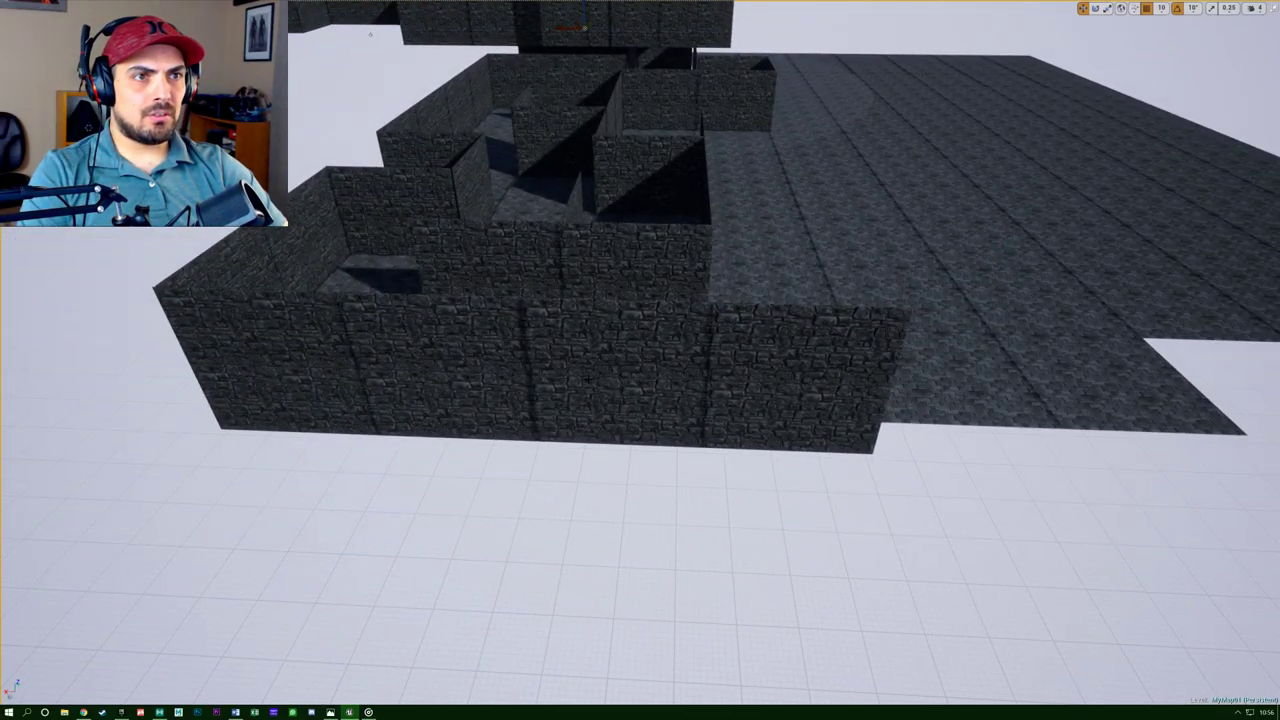
# Select the last two panels of the front wall and add copies of them in line, extending it to the floor notch.
pyautogui.click(690, 430)
pyautogui.keyDown('ctrl'); pyautogui.click(786, 406); pyautogui.keyUp('ctrl')
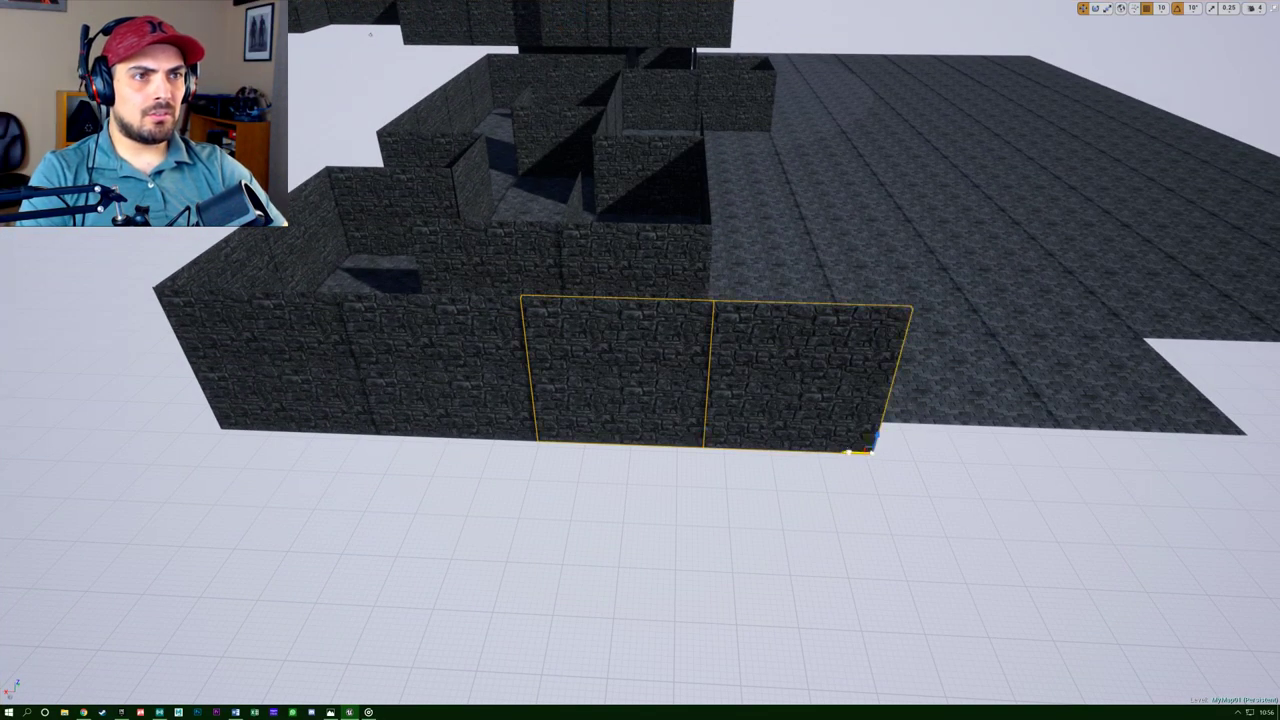
pyautogui.moveTo(853, 453)
pyautogui.mouseDown()
pyautogui.moveTo(869, 454)
pyautogui.moveTo(857, 453)
pyautogui.mouseUp()
pyautogui.moveTo(857, 453); pyautogui.dragTo(895, 460, button='right')
pyautogui.press('w')
pyautogui.press('s')
pyautogui.press('d')
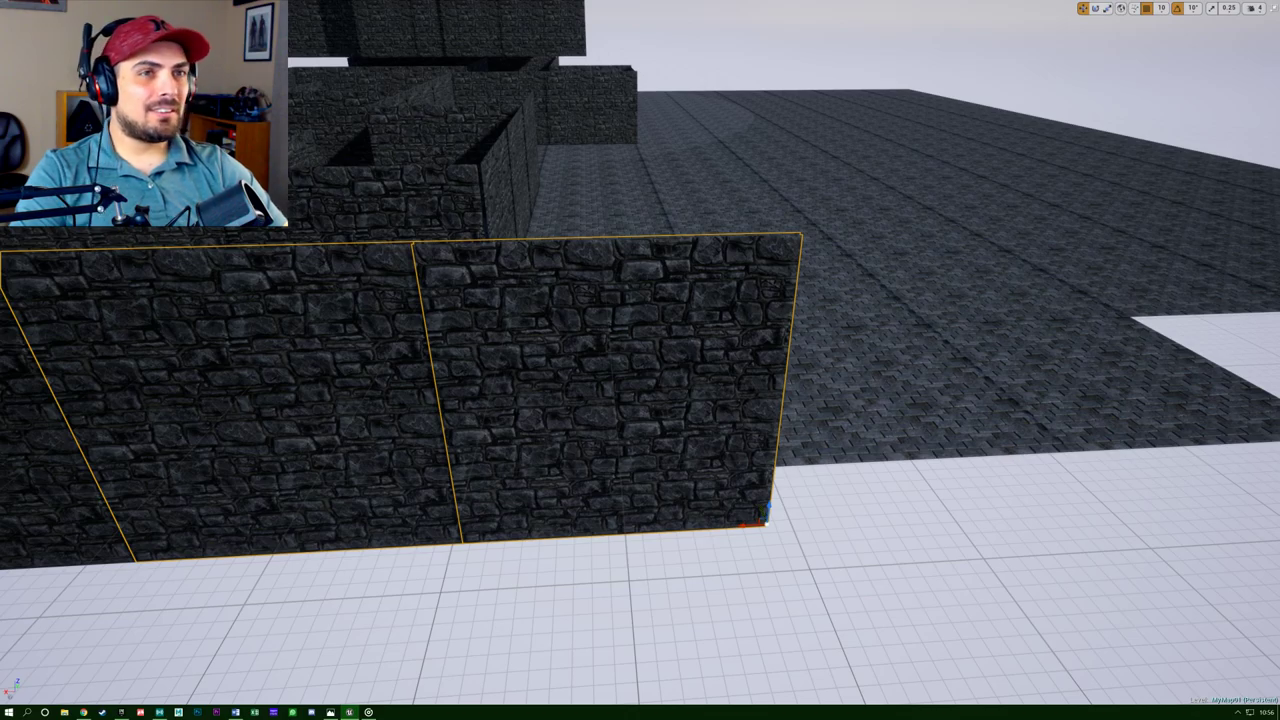
pyautogui.moveTo(640, 360); pyautogui.dragTo(550, 375, button='right')
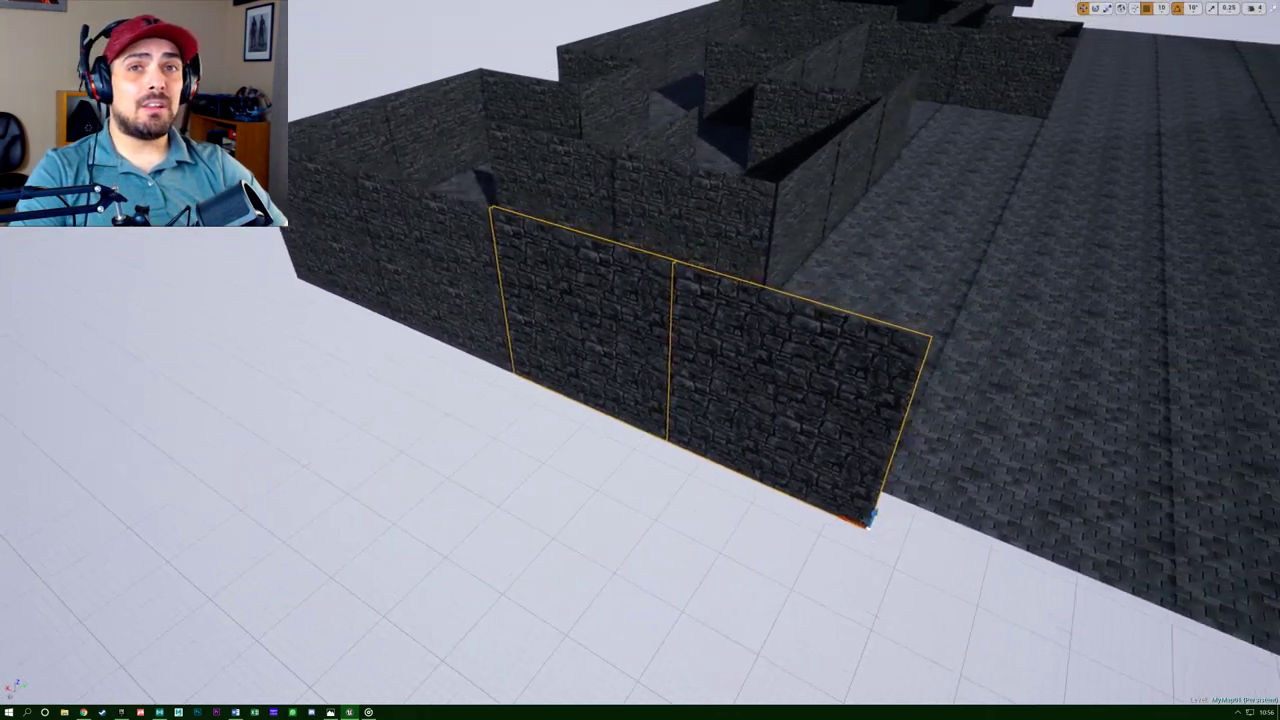
pyautogui.moveTo(680, 372); pyautogui.dragTo(514, 411, button='right')
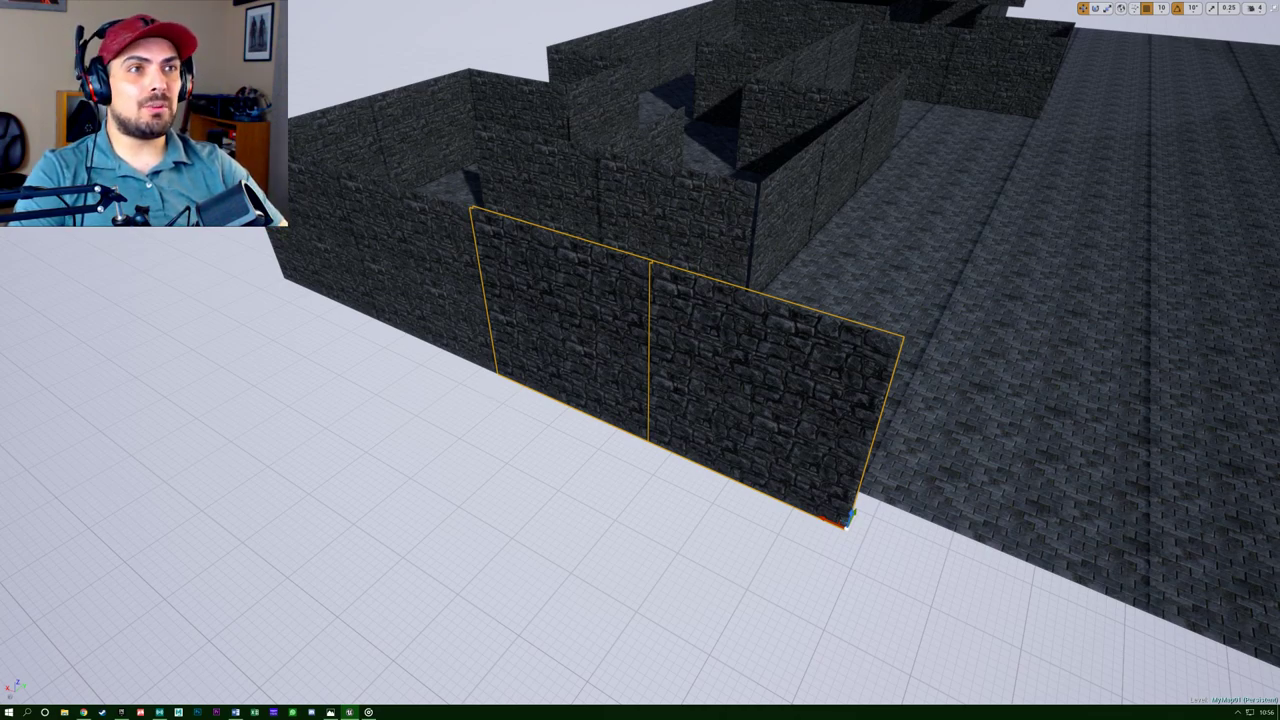
pyautogui.moveTo(515, 413); pyautogui.dragTo(570, 415, button='right')
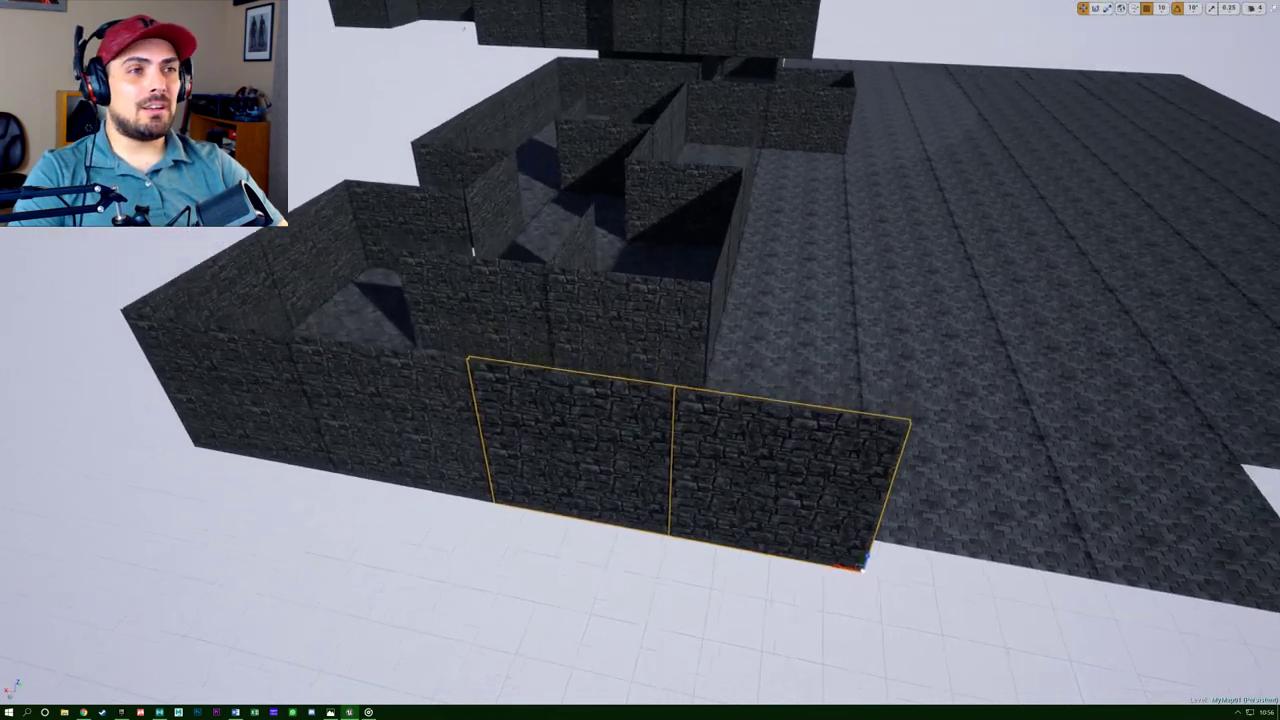
pyautogui.moveTo(473, 252); pyautogui.dragTo(370, 260, button='right')
pyautogui.moveTo(723, 468); pyautogui.dragTo(780, 464, button='right')
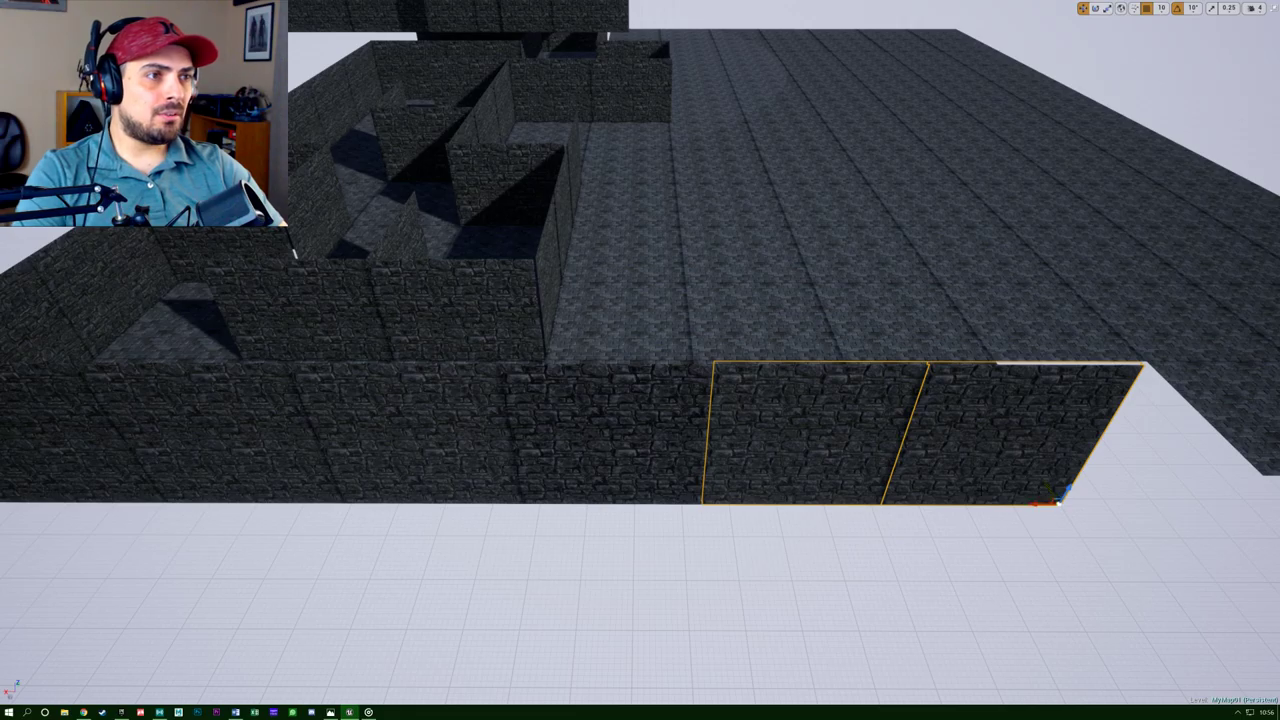
# Copy the side wall panel from the far corner to the open end of the front wall, along the notch's side.
pyautogui.moveTo(295, 253); pyautogui.dragTo(85, 280, button='right')
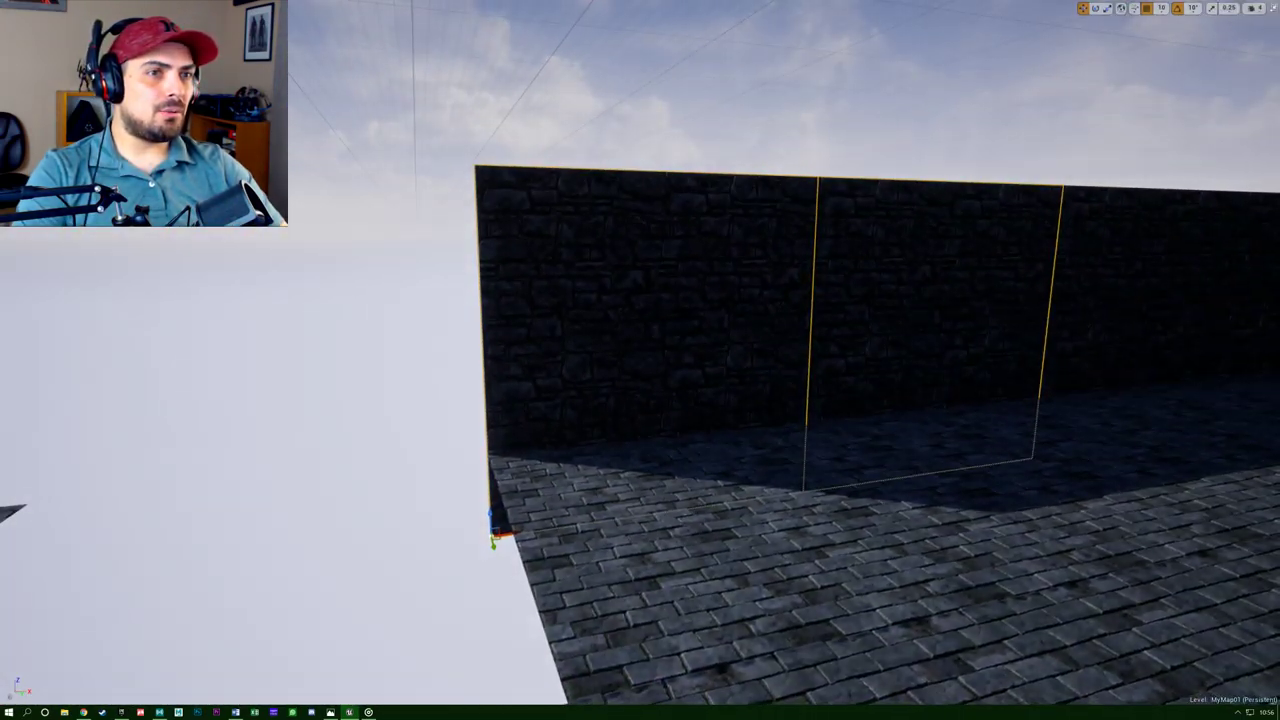
pyautogui.moveTo(342, 266); pyautogui.dragTo(262, 272, button='right')
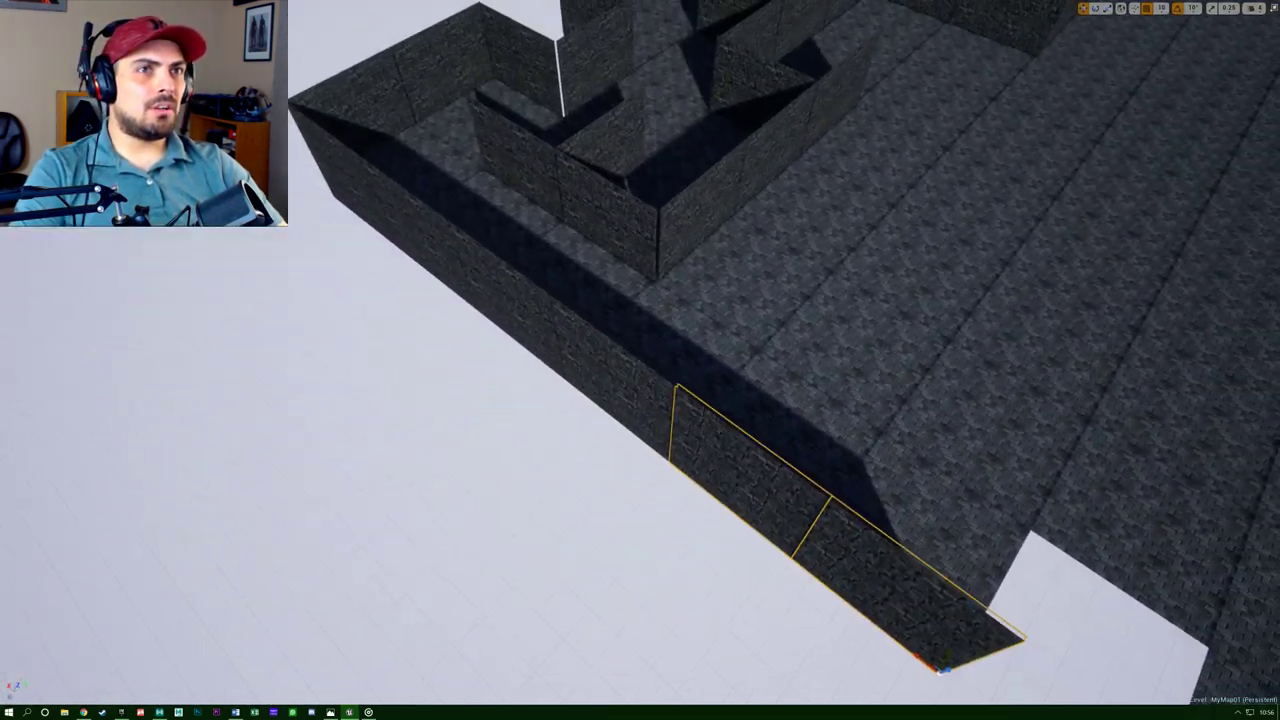
pyautogui.click(382, 97)
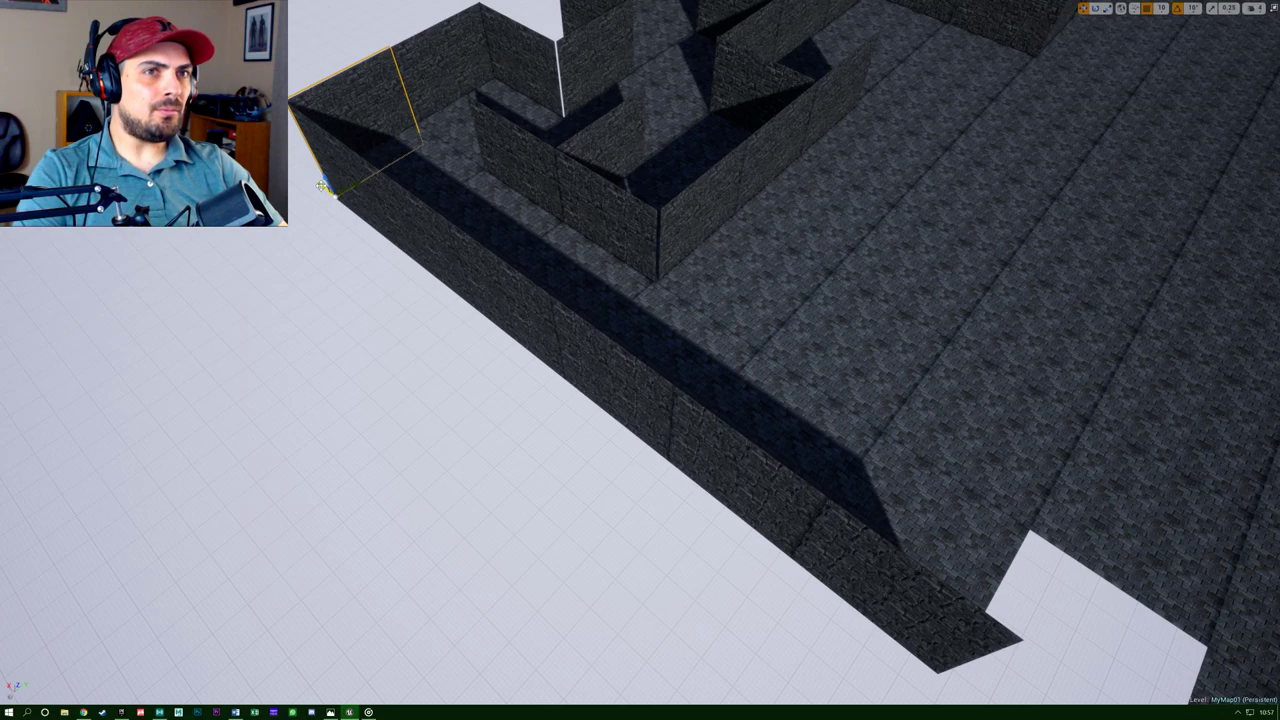
pyautogui.keyDown('alt'); pyautogui.moveTo(323, 187); pyautogui.dragTo(940, 605); pyautogui.keyUp('alt')
pyautogui.moveTo(1083, 561); pyautogui.dragTo(982, 555, button='right')
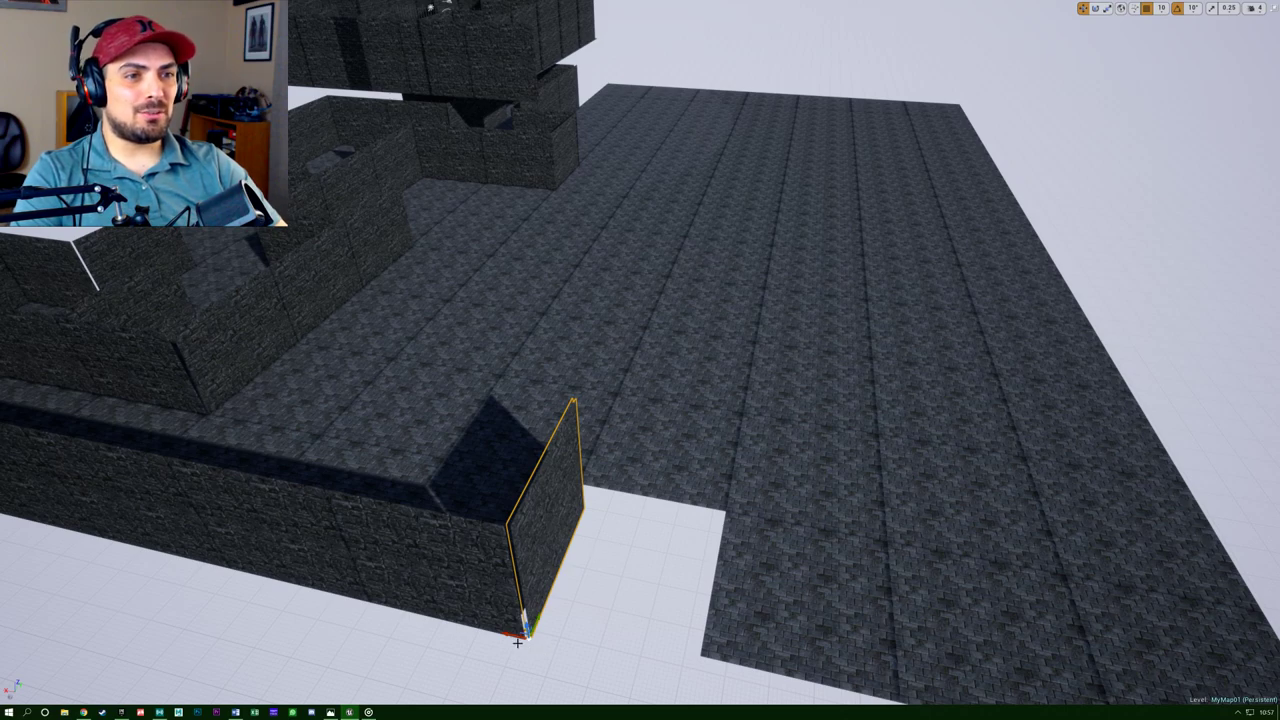
# Copy the side panel to the opposite side of the floor notch and close the notch's back edge with another wall panel.
pyautogui.moveTo(516, 642); pyautogui.dragTo(673, 670)
pyautogui.moveTo(666, 590); pyautogui.dragTo(592, 588, button='right')
pyautogui.click(313, 330)
pyautogui.moveTo(349, 371); pyautogui.dragTo(775, 456)
pyautogui.moveTo(771, 454); pyautogui.dragTo(771, 454, button='right')
pyautogui.moveTo(688, 490); pyautogui.dragTo(688, 490, button='right')
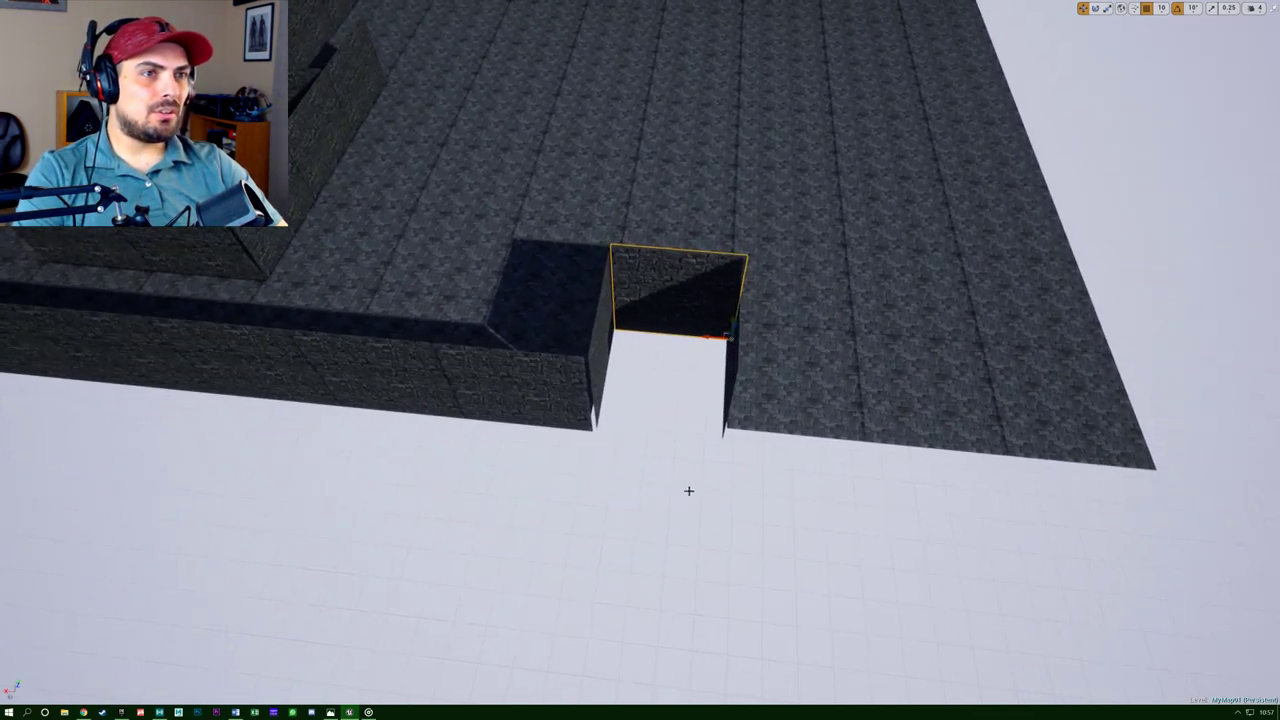
# Select the last three front wall panels and duplicate them along the floor's edge on the other side of the notch.
pyautogui.click(497, 402)
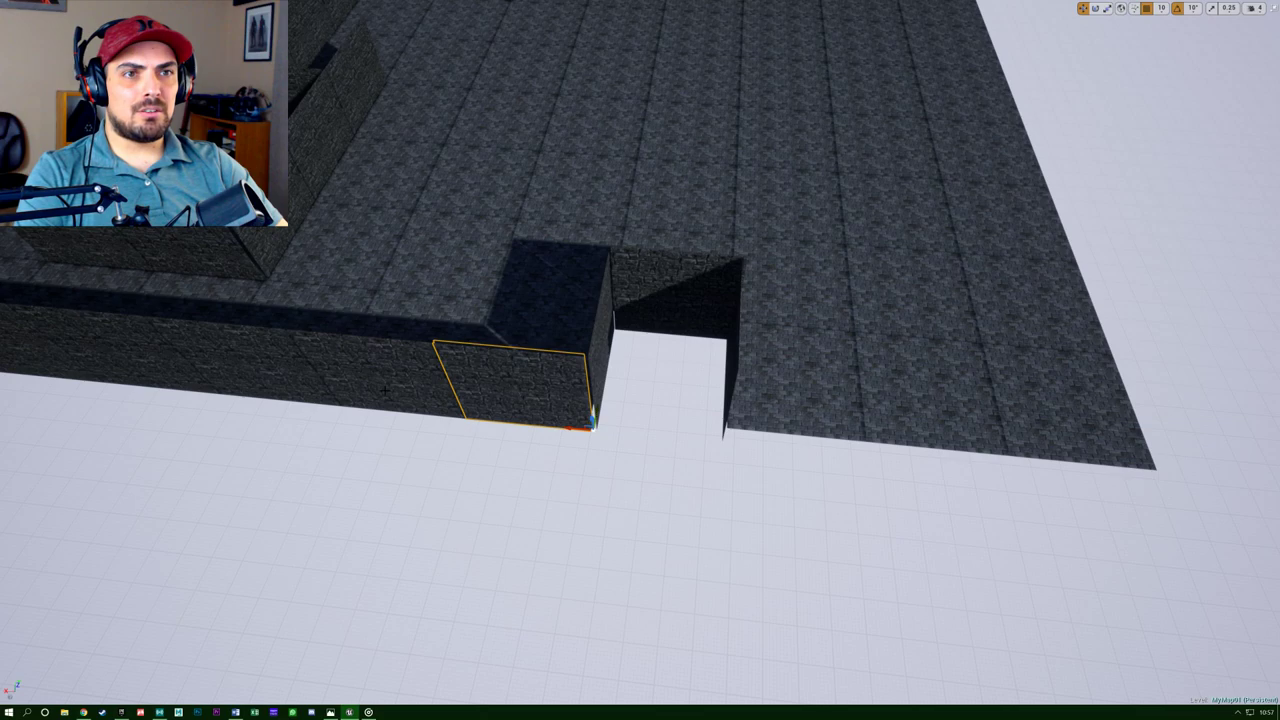
pyautogui.keyDown('ctrl'); pyautogui.click(385, 390); pyautogui.keyUp('ctrl')
pyautogui.keyDown('ctrl'); pyautogui.click(288, 387); pyautogui.keyUp('ctrl')
pyautogui.keyDown('alt'); pyautogui.moveTo(323, 407); pyautogui.dragTo(825, 457); pyautogui.keyUp('alt')
pyautogui.keyDown('alt'); pyautogui.moveTo(1100, 482); pyautogui.dragTo(1112, 484); pyautogui.keyUp('alt')
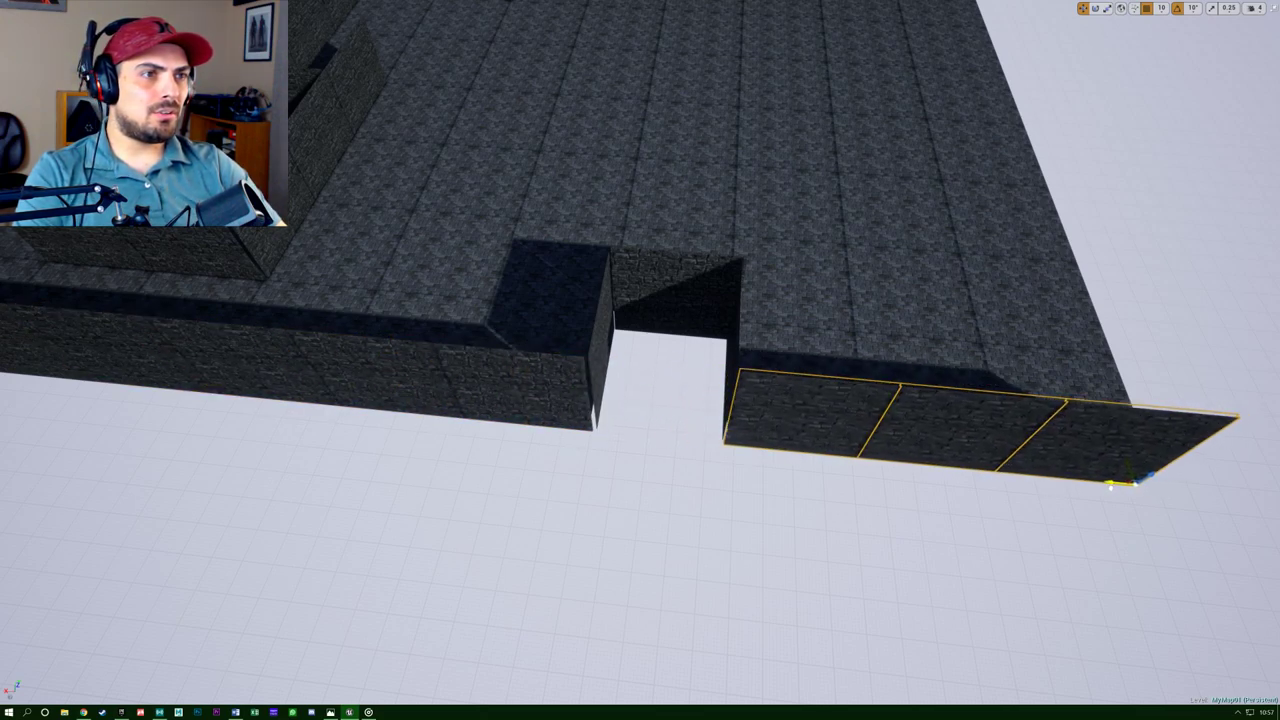
# Copy the end panel of the far inner wall onto the open floor in front of the inner room's corner.
pyautogui.moveTo(1110, 487); pyautogui.dragTo(405, 632, button='right')
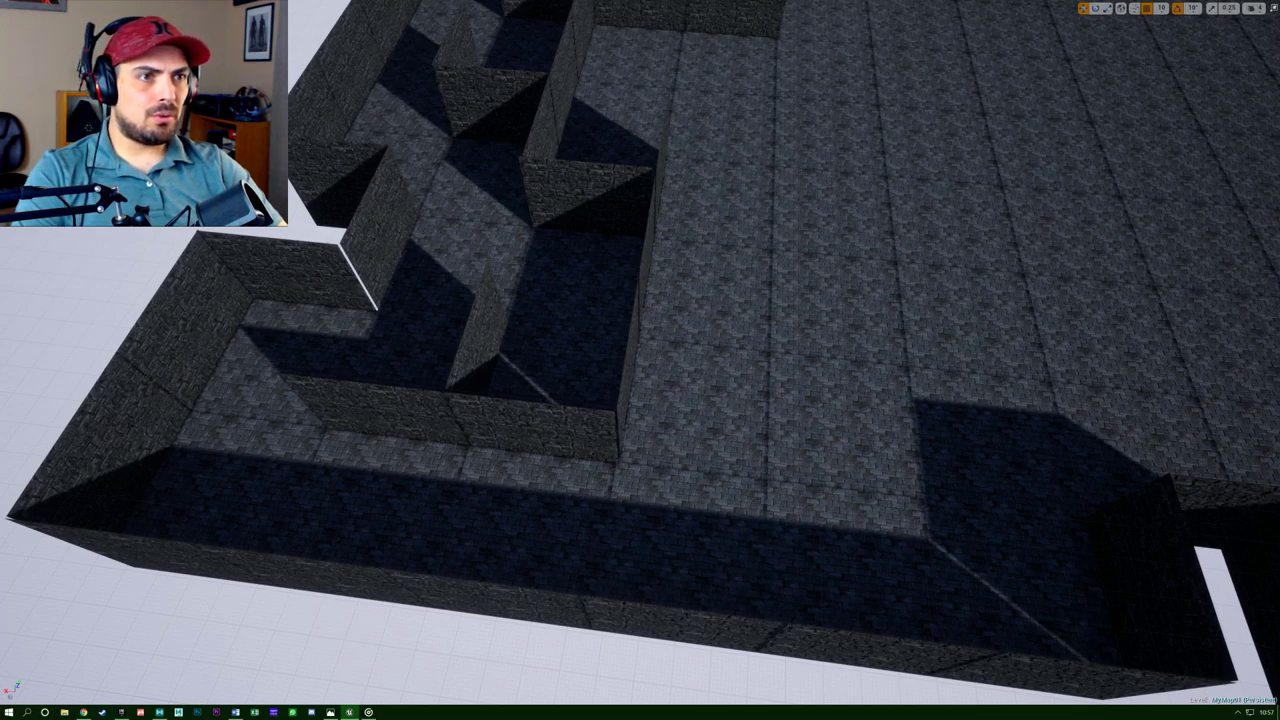
pyautogui.click(683, 347)
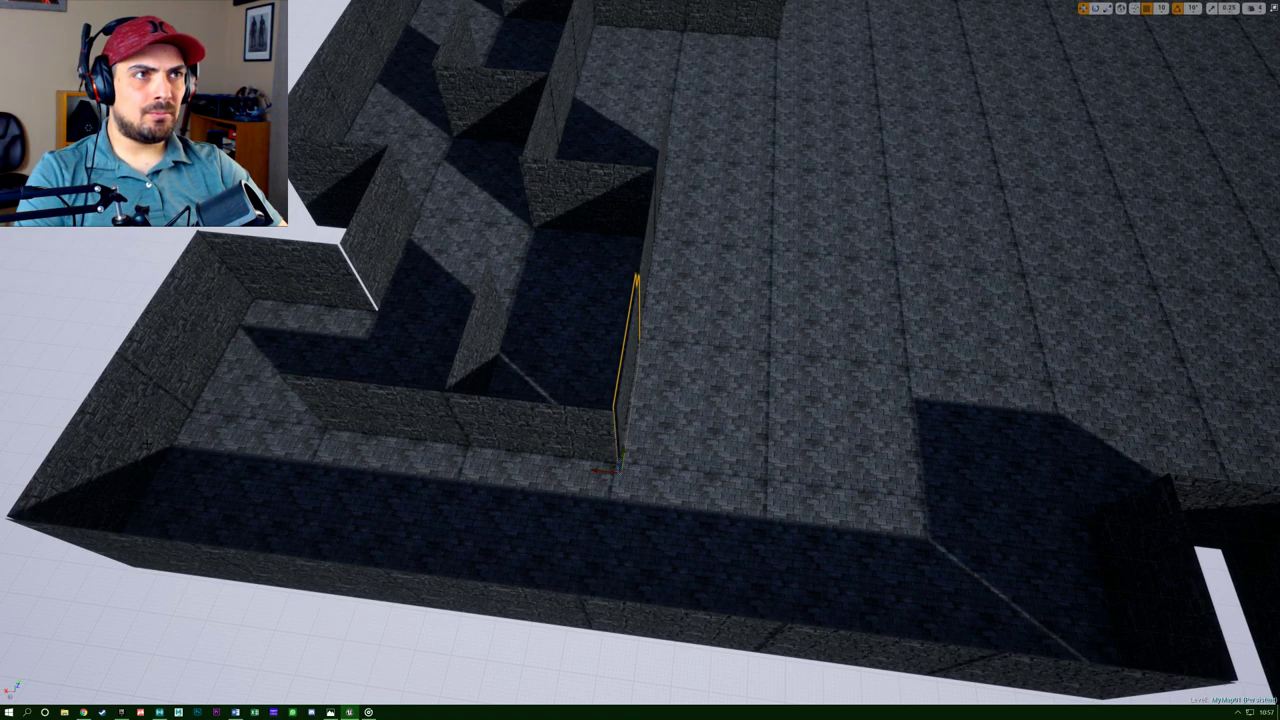
pyautogui.moveTo(1035, 239); pyautogui.dragTo(922, 268, button='right')
pyautogui.click(895, 243)
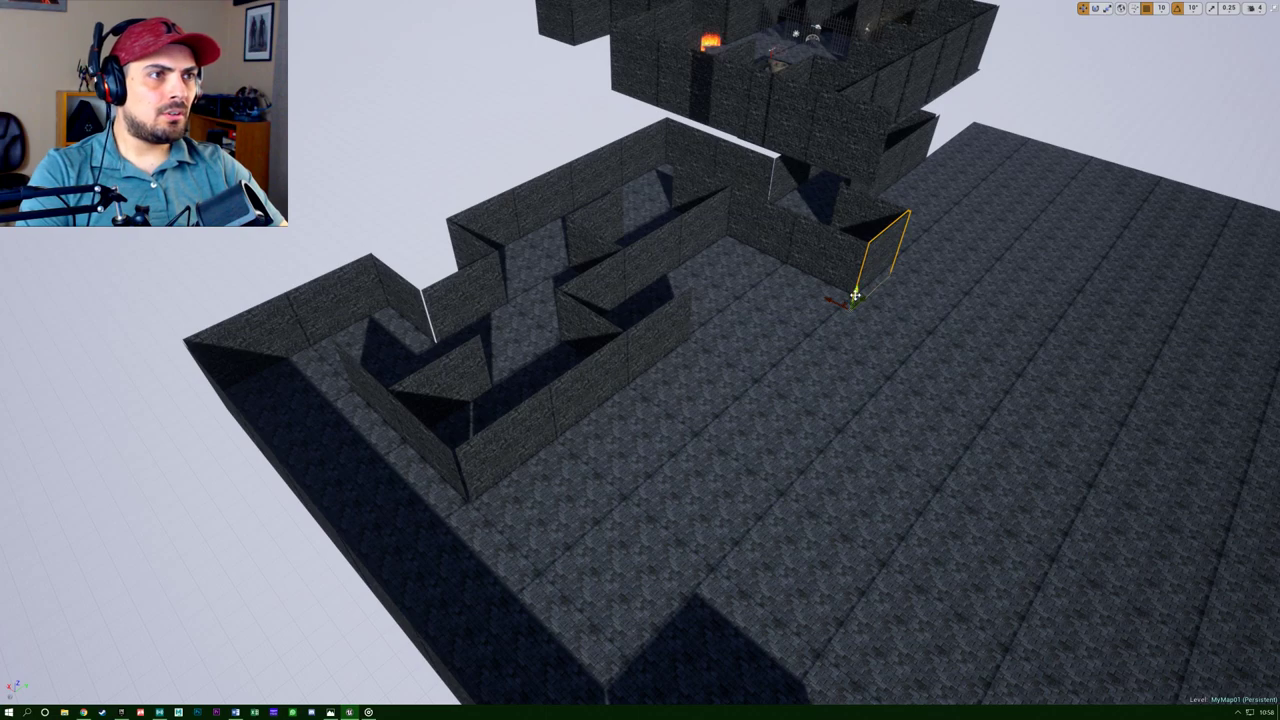
pyautogui.keyDown('alt'); pyautogui.moveTo(866, 297); pyautogui.dragTo(567, 555); pyautogui.keyUp('alt')
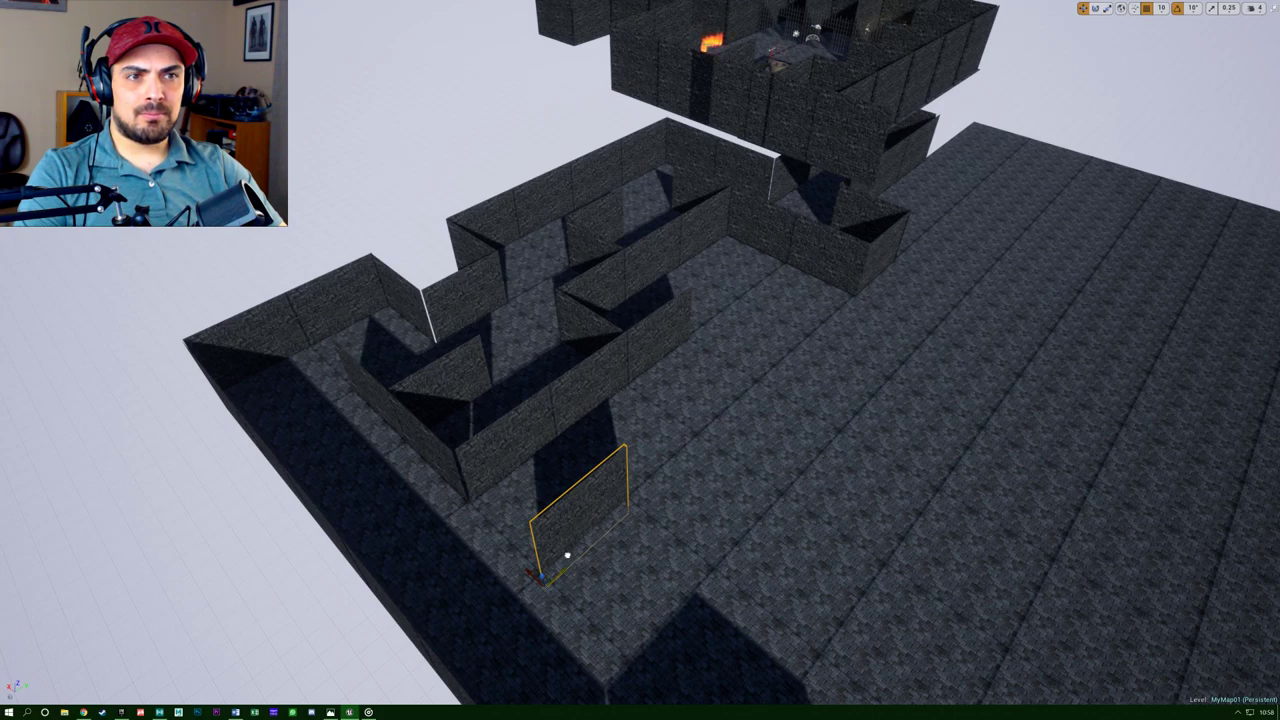
pyautogui.moveTo(567, 555); pyautogui.dragTo(569, 556)
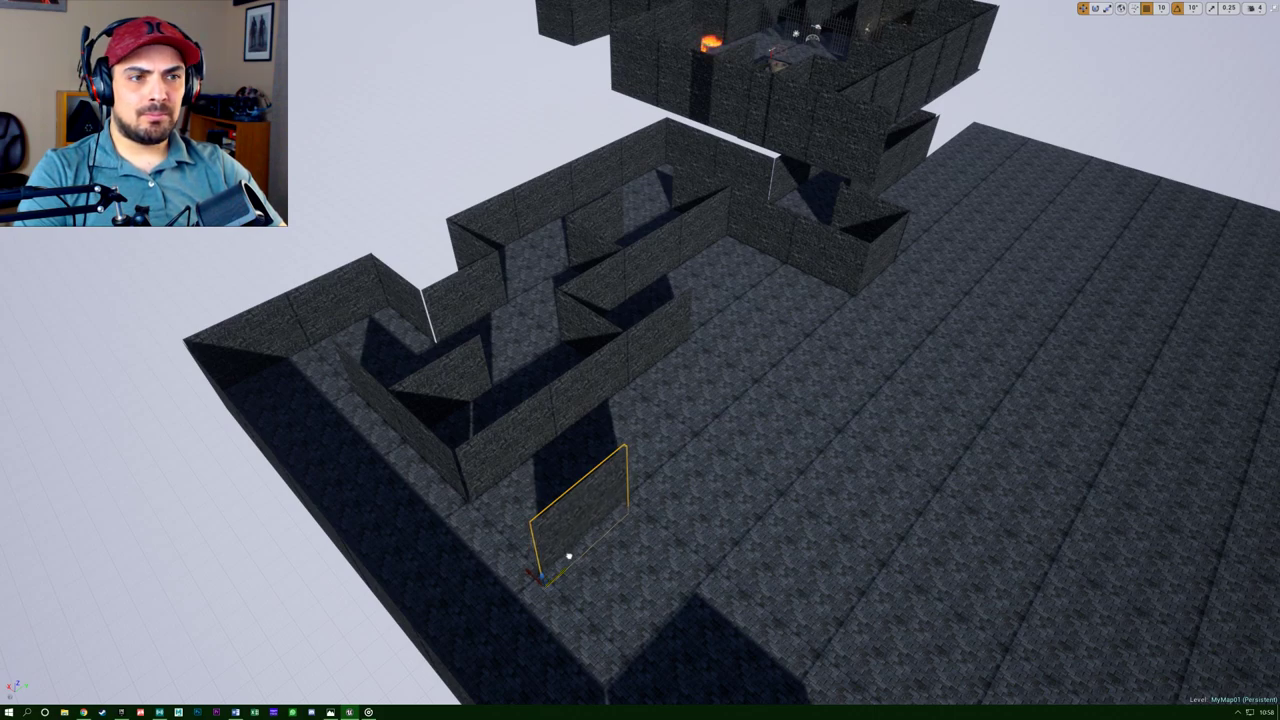
# Extend the freestanding inner wall with two more panel copies placed end to end.
pyautogui.moveTo(569, 556); pyautogui.dragTo(458, 512, button='right')
pyautogui.moveTo(632, 488)
pyautogui.mouseDown(button='right')
pyautogui.moveTo(638, 506)
pyautogui.moveTo(560, 400)
pyautogui.moveTo(632, 488)
pyautogui.mouseUp(button='right')
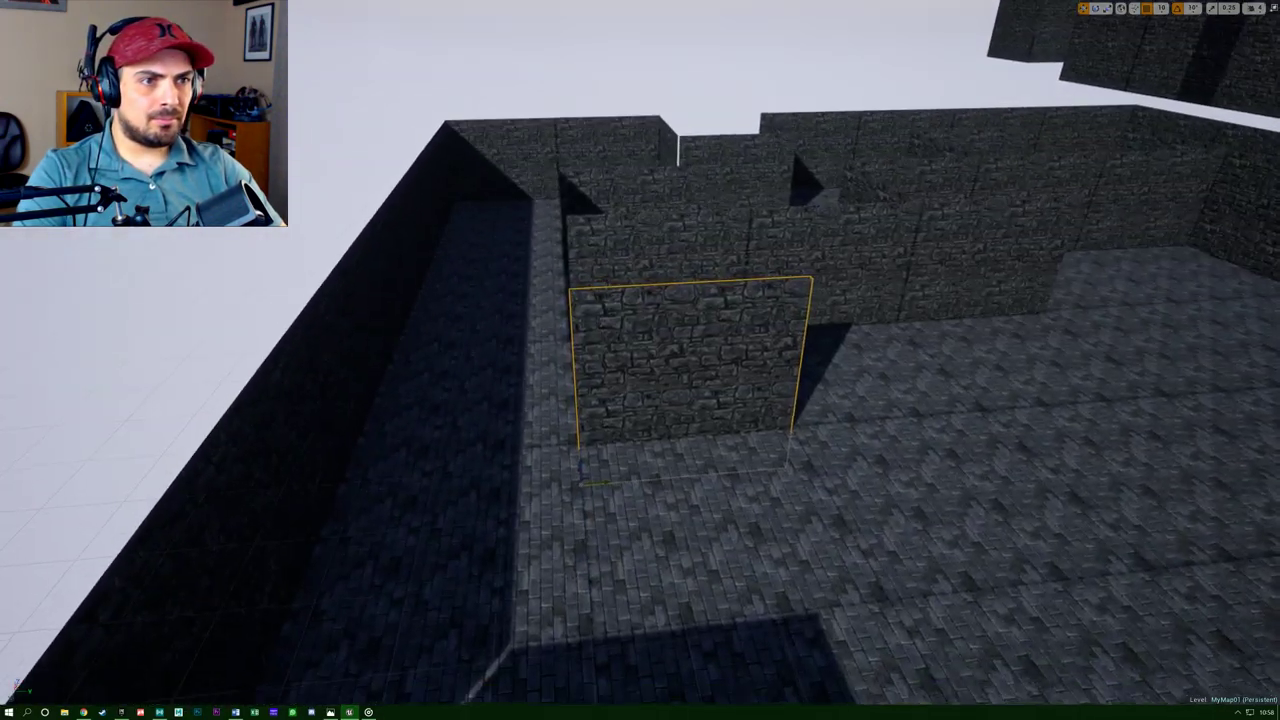
pyautogui.moveTo(606, 480); pyautogui.dragTo(816, 458)
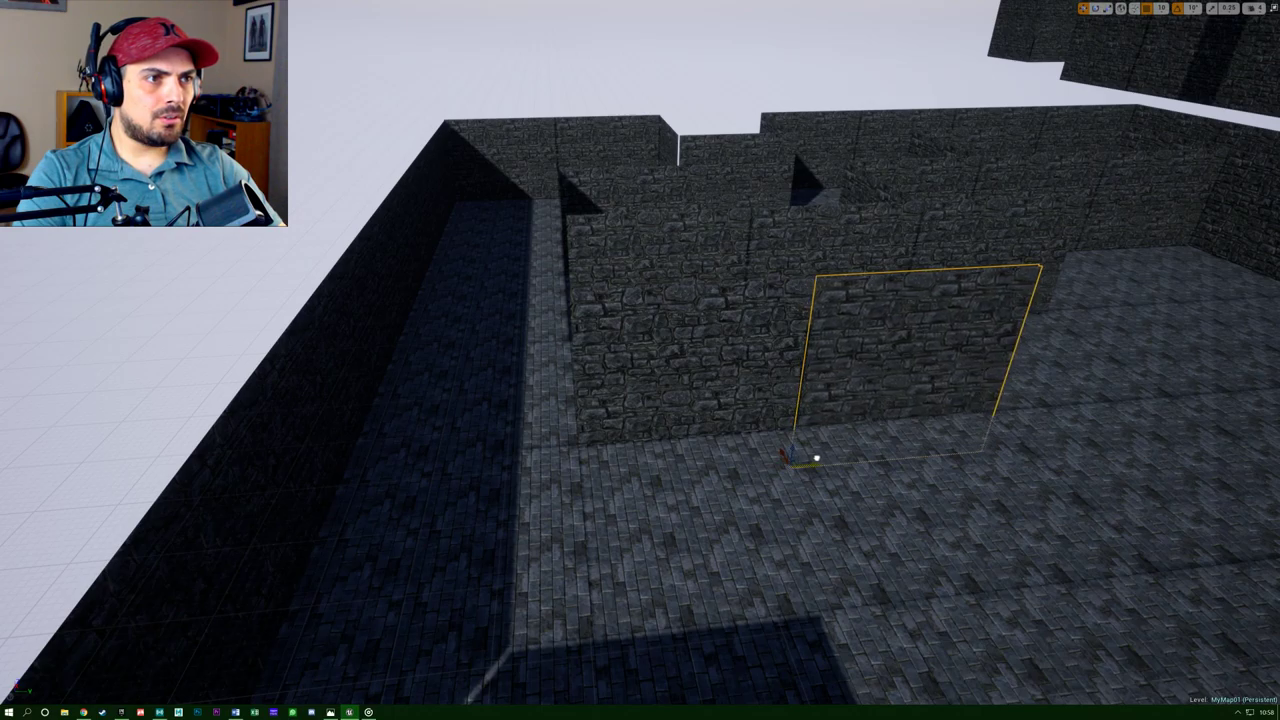
pyautogui.press('w')
pyautogui.moveTo(816, 458)
pyautogui.mouseDown(button='right')
pyautogui.moveTo(816, 400)
pyautogui.moveTo(821, 463)
pyautogui.mouseUp(button='right')
pyautogui.press('s')
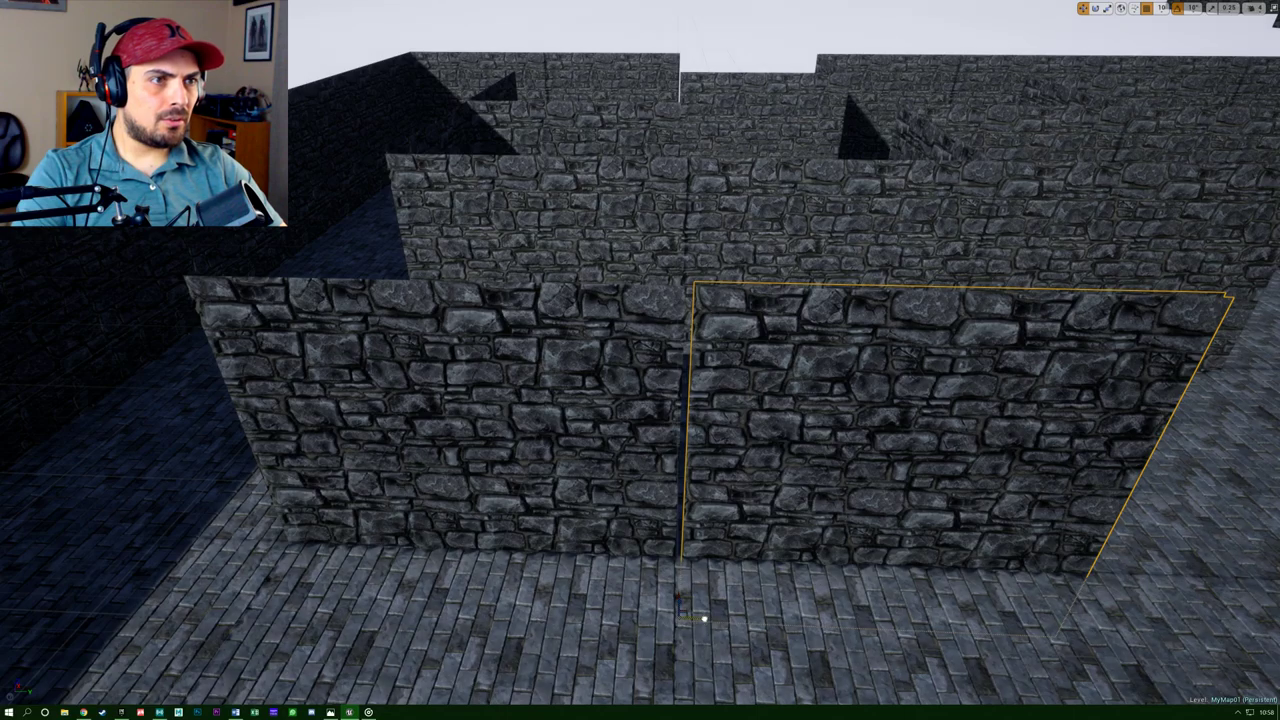
pyautogui.moveTo(701, 619); pyautogui.dragTo(1101, 587)
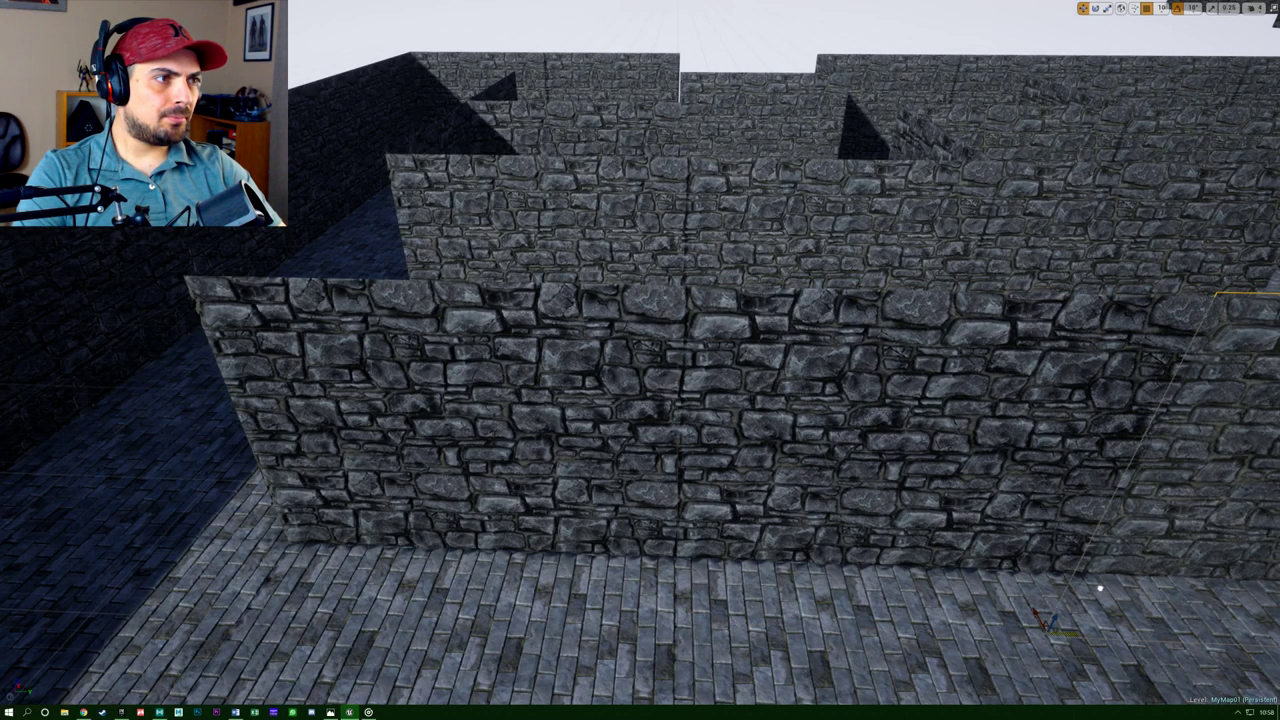
# Place one more panel copy at the opposite end of the inner wall so it joins the outer wall.
pyautogui.moveTo(1101, 587); pyautogui.dragTo(1026, 610, button='right')
pyautogui.press('d')
pyautogui.press('s')
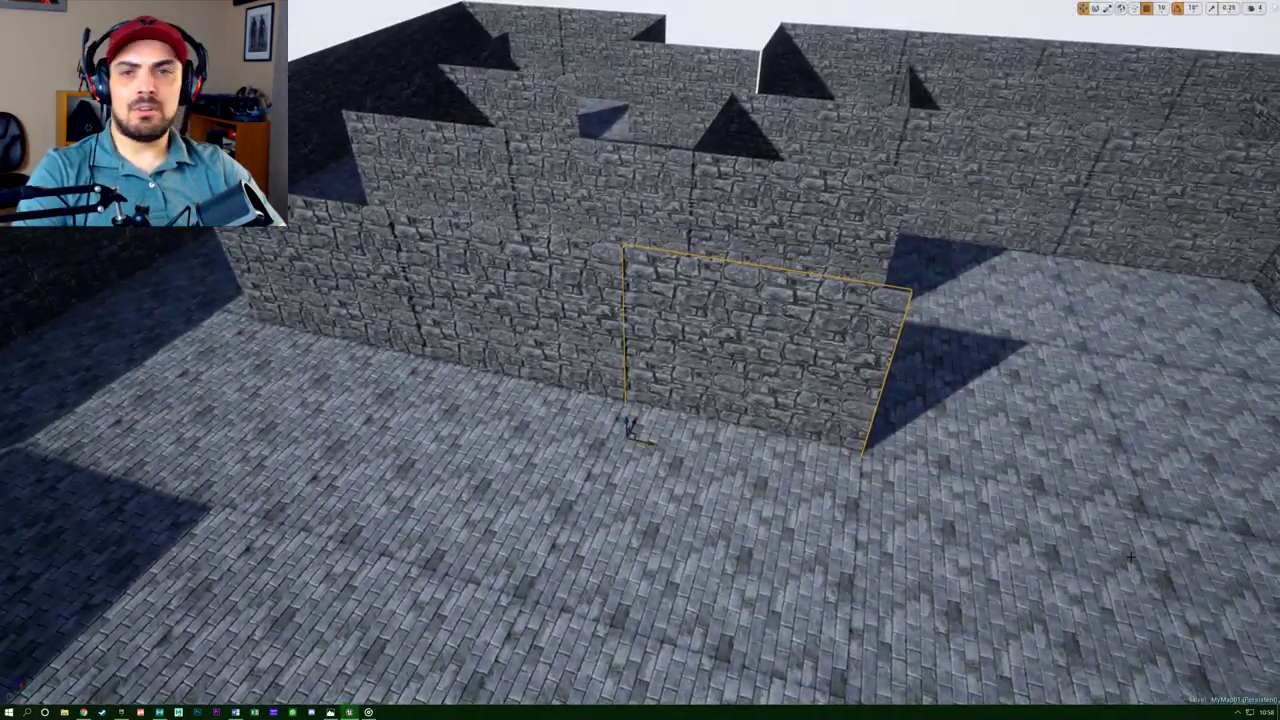
pyautogui.moveTo(714, 467); pyautogui.dragTo(988, 502, button='right')
pyautogui.press('a')
pyautogui.moveTo(340, 370); pyautogui.dragTo(741, 484)
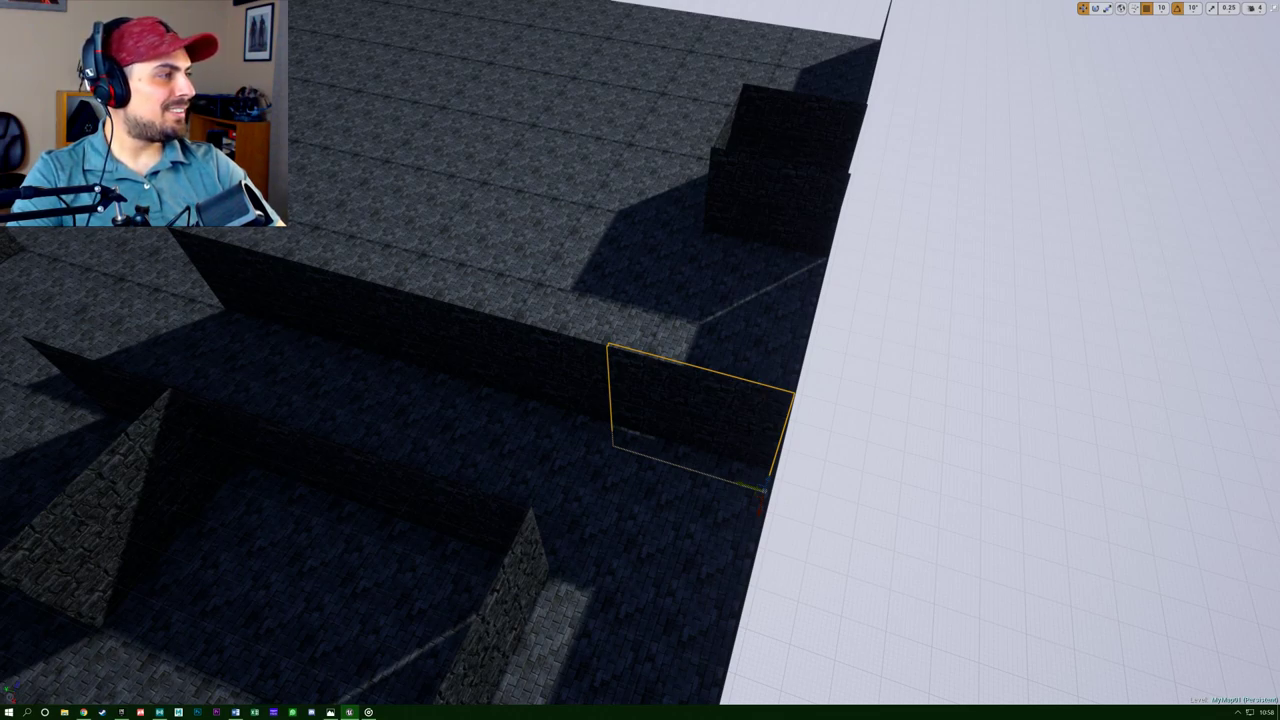
# Select the two-panel wall across the open floor and place a parallel copy of it nearer the new inner wall.
pyautogui.moveTo(762, 490); pyautogui.dragTo(560, 485, button='right')
pyautogui.moveTo(915, 610); pyautogui.dragTo(890, 608, button='right')
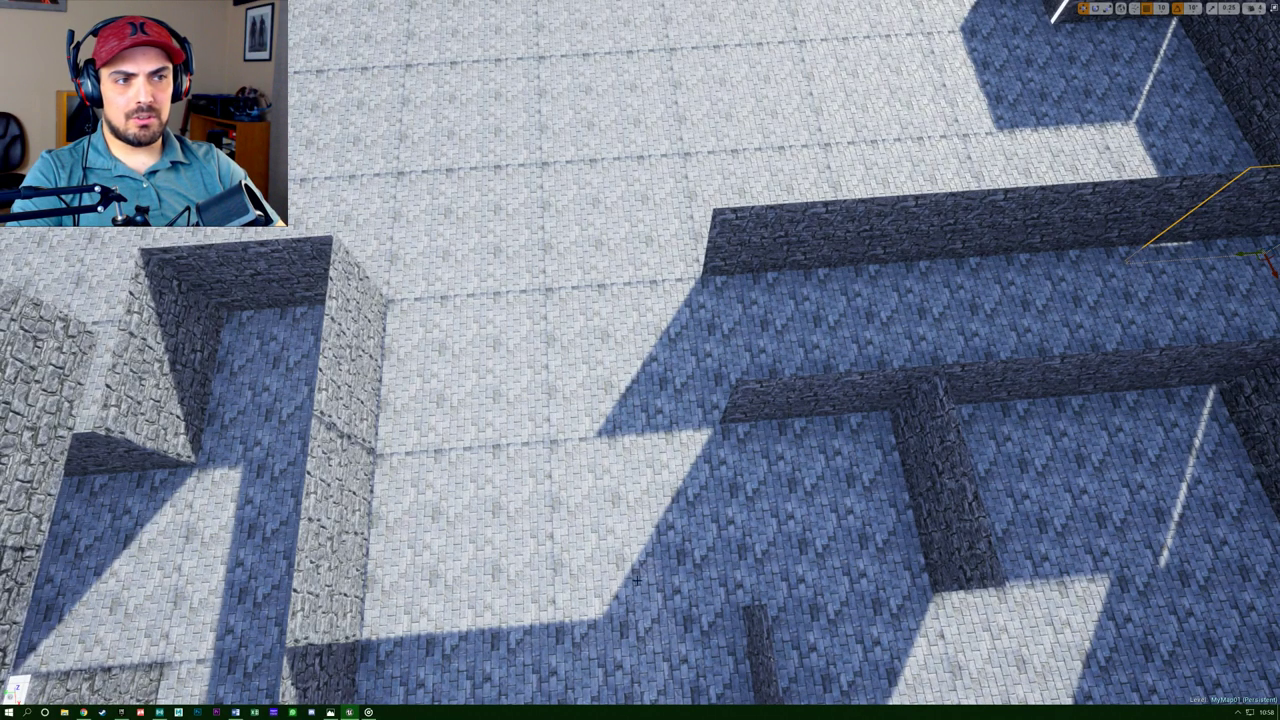
pyautogui.press('s')
pyautogui.moveTo(680, 507); pyautogui.dragTo(680, 557, button='right')
pyautogui.press('w')
pyautogui.click(352, 322)
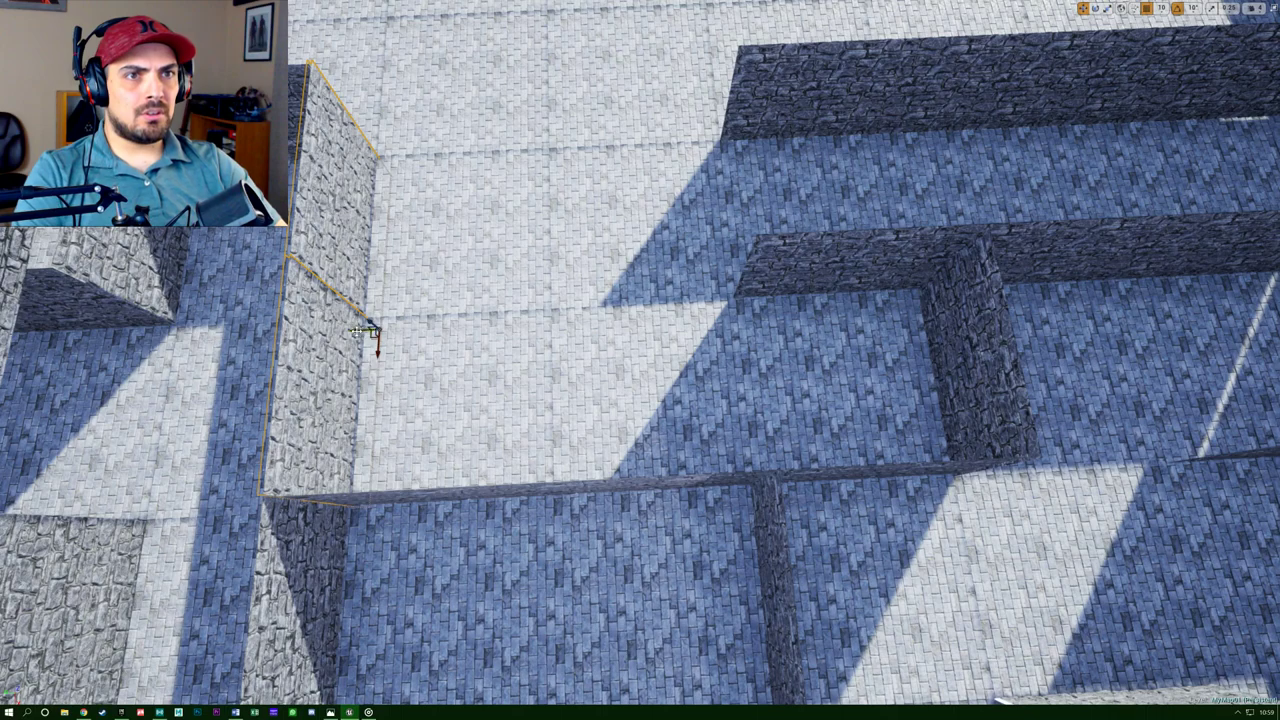
pyautogui.moveTo(357, 331); pyautogui.dragTo(528, 321)
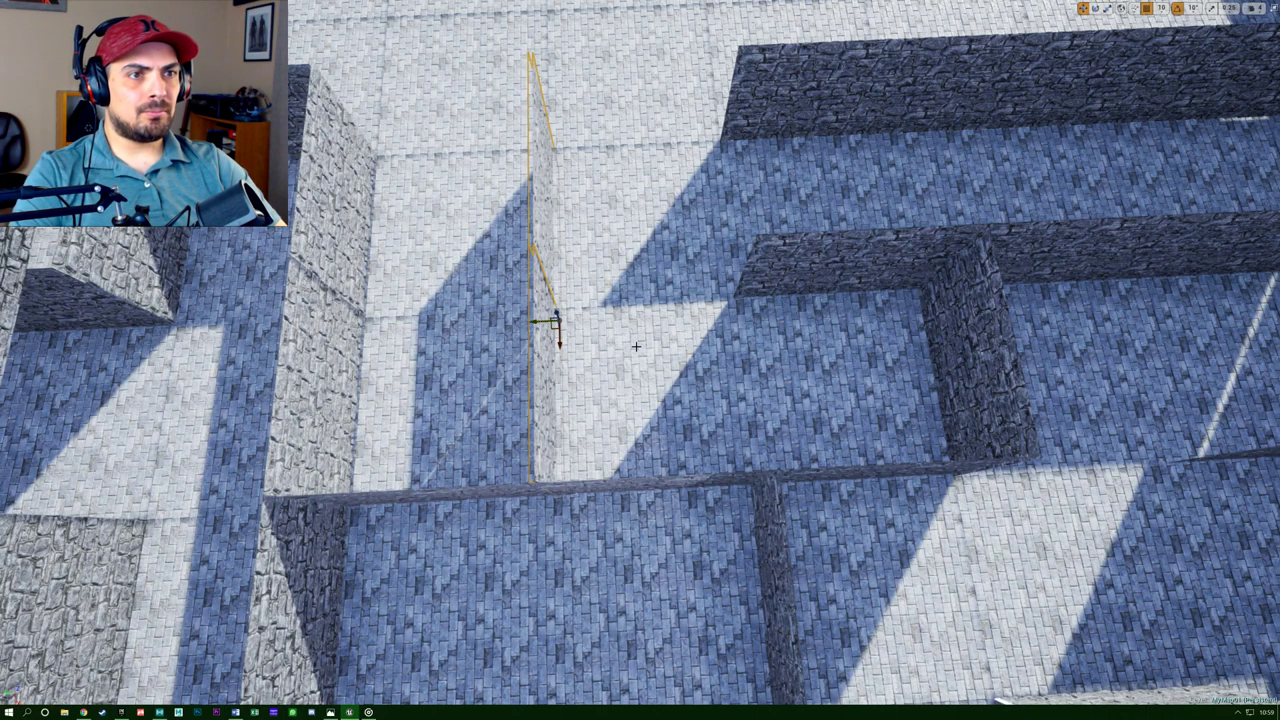
pyautogui.moveTo(630, 322); pyautogui.dragTo(410, 312, button='right')
pyautogui.keyDown('alt'); pyautogui.moveTo(700, 400); pyautogui.dragTo(700, 520); pyautogui.keyUp('alt')
pyautogui.moveTo(630, 360); pyautogui.dragTo(680, 365, button='right')
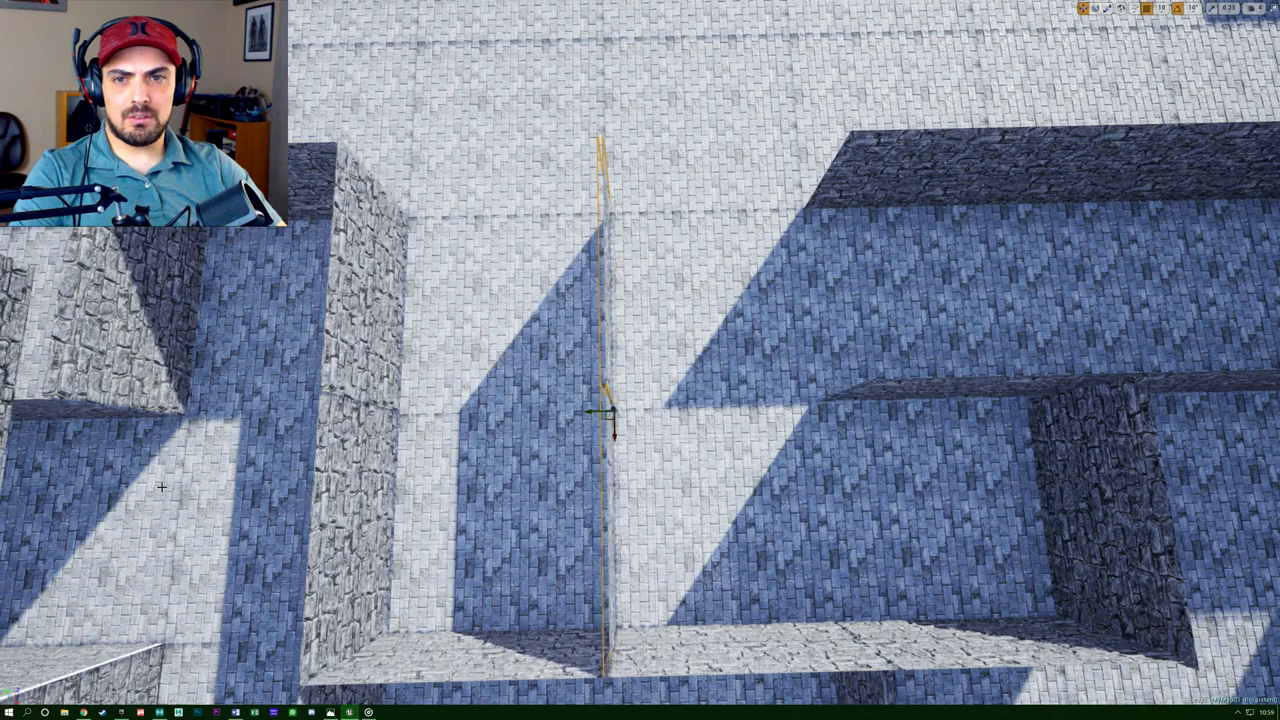
# Delete the free end panel of the new inner wall to widen the opening beside the two-panel wall.
pyautogui.moveTo(469, 510); pyautogui.dragTo(500, 500, button='right')
pyautogui.press('d')
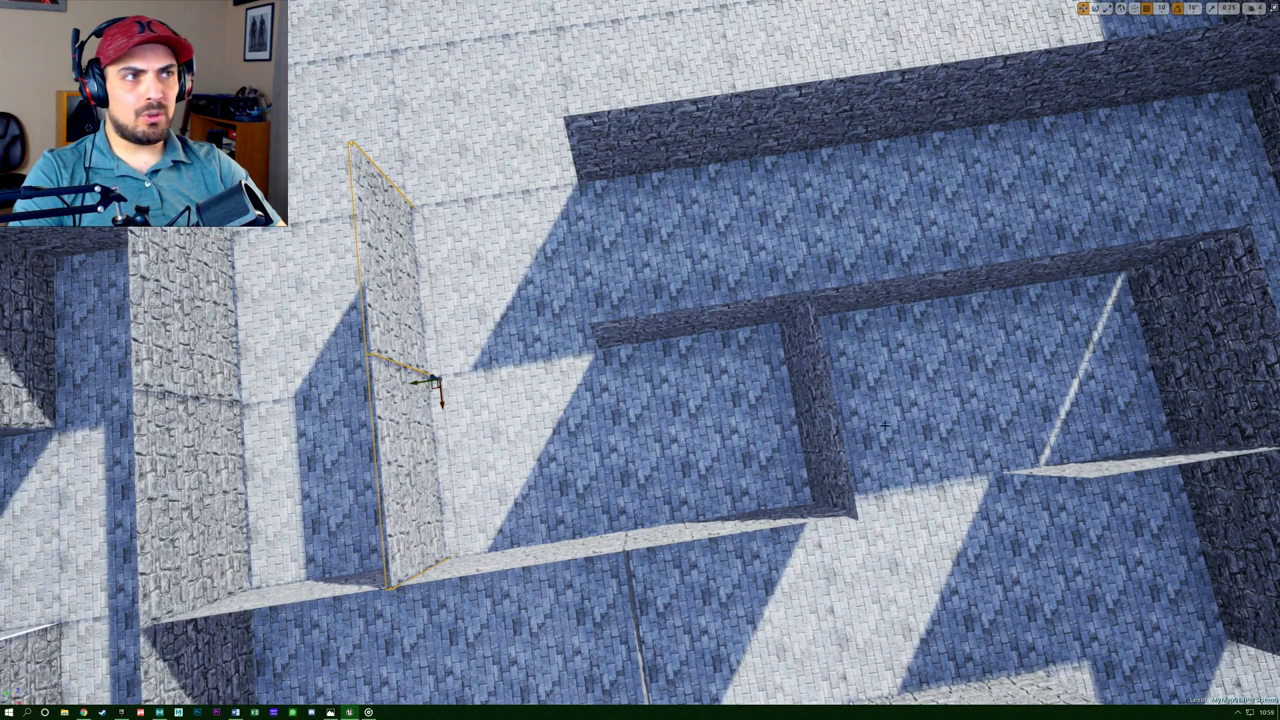
pyautogui.moveTo(1008, 373)
pyautogui.mouseDown(button='right')
pyautogui.moveTo(1080, 360)
pyautogui.moveTo(1010, 373)
pyautogui.mouseUp(button='right')
pyautogui.click(1095, 172)
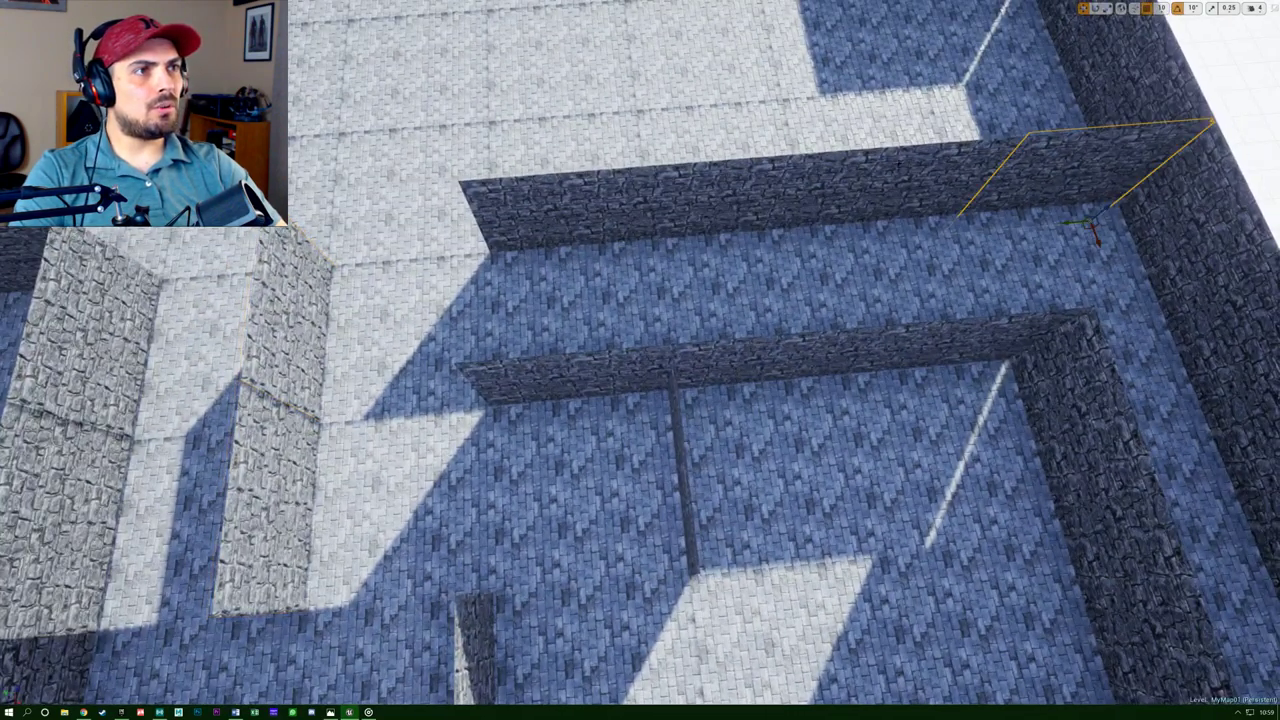
pyautogui.click(897, 163)
pyautogui.click(757, 183)
pyautogui.click(608, 195)
pyautogui.hotkey('alt', 'Tab')
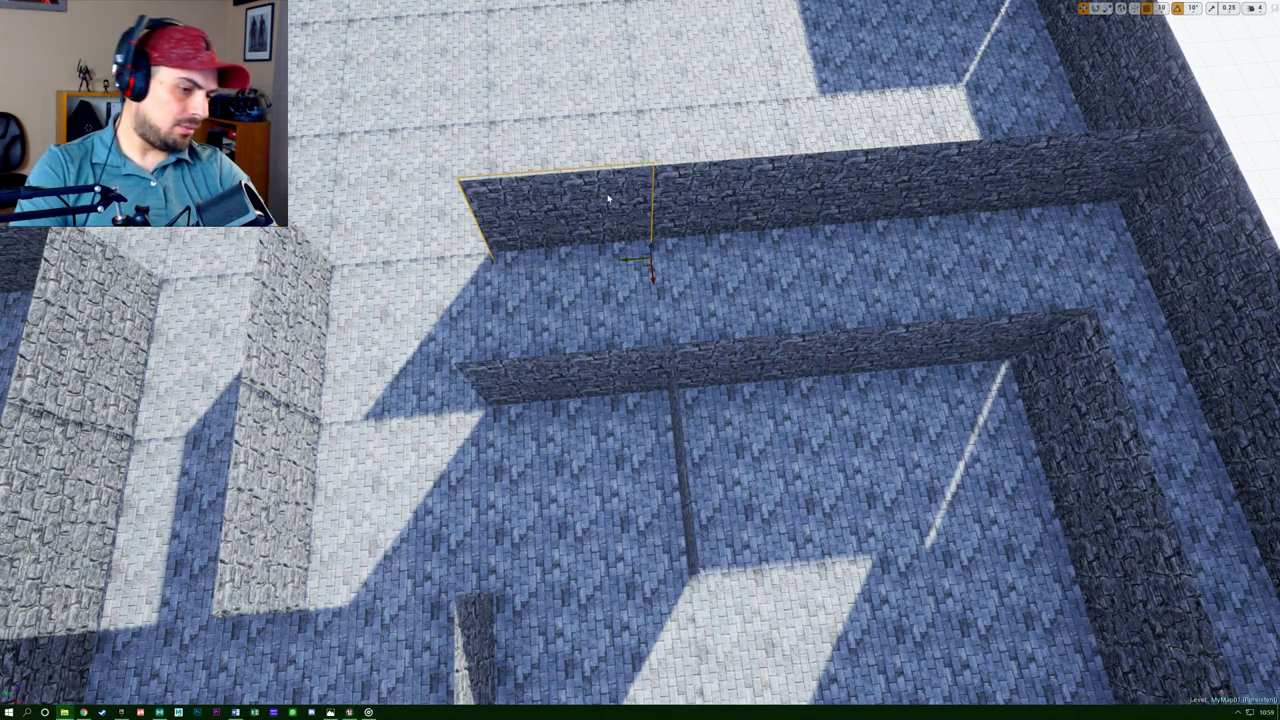
pyautogui.press('Delete')
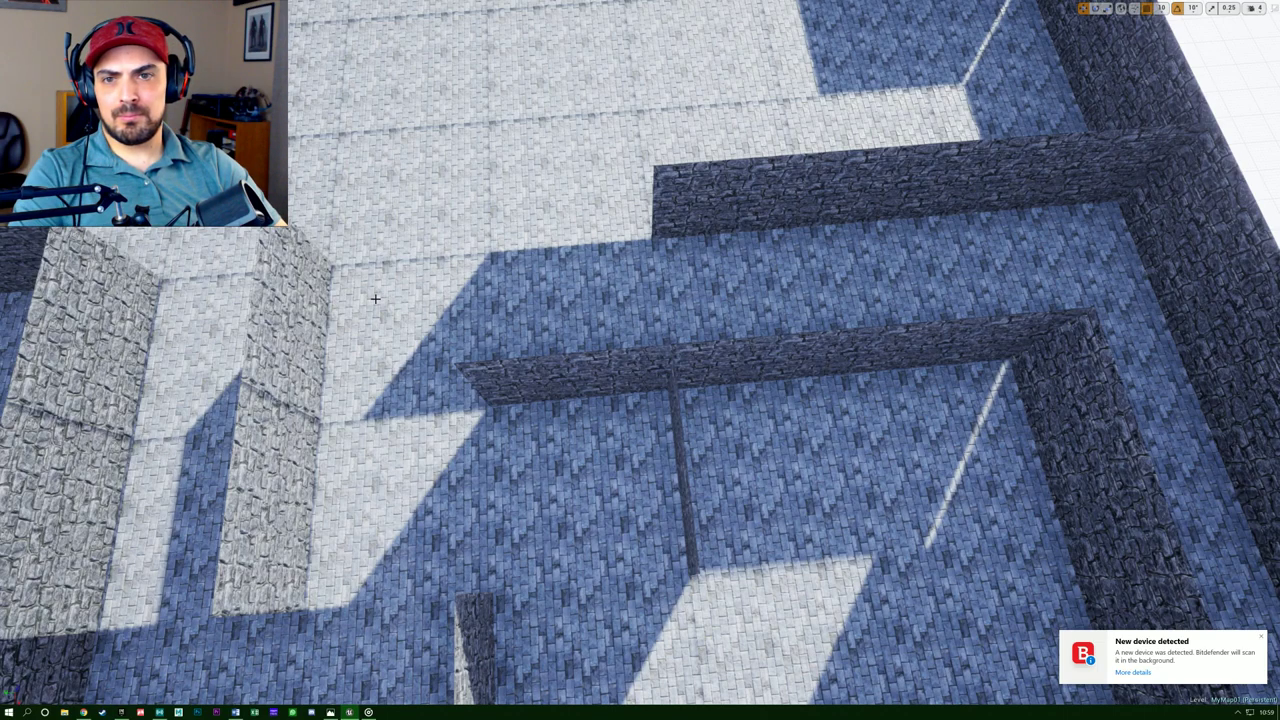
# Copy the free end panel of the long inner wall across the opening so it meets the end of the parallel two-panel wall.
pyautogui.click(745, 217)
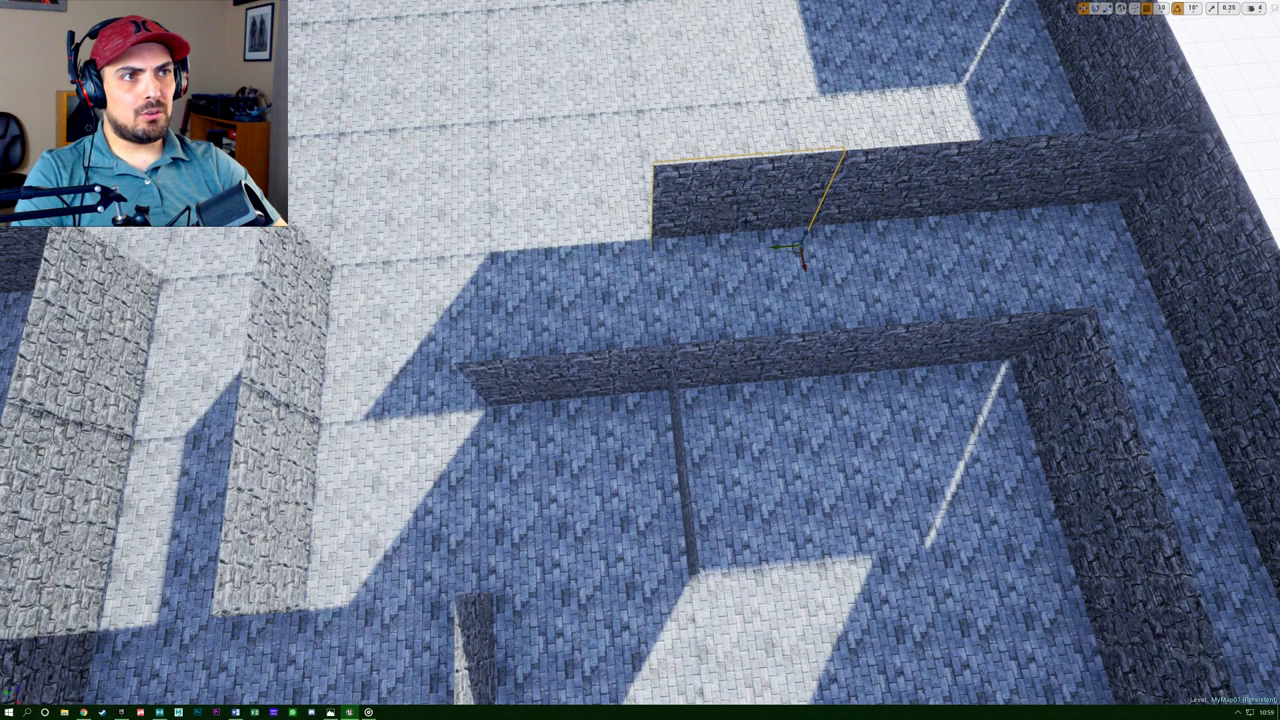
pyautogui.keyDown('alt'); pyautogui.moveTo(776, 248); pyautogui.dragTo(474, 302); pyautogui.keyUp('alt')
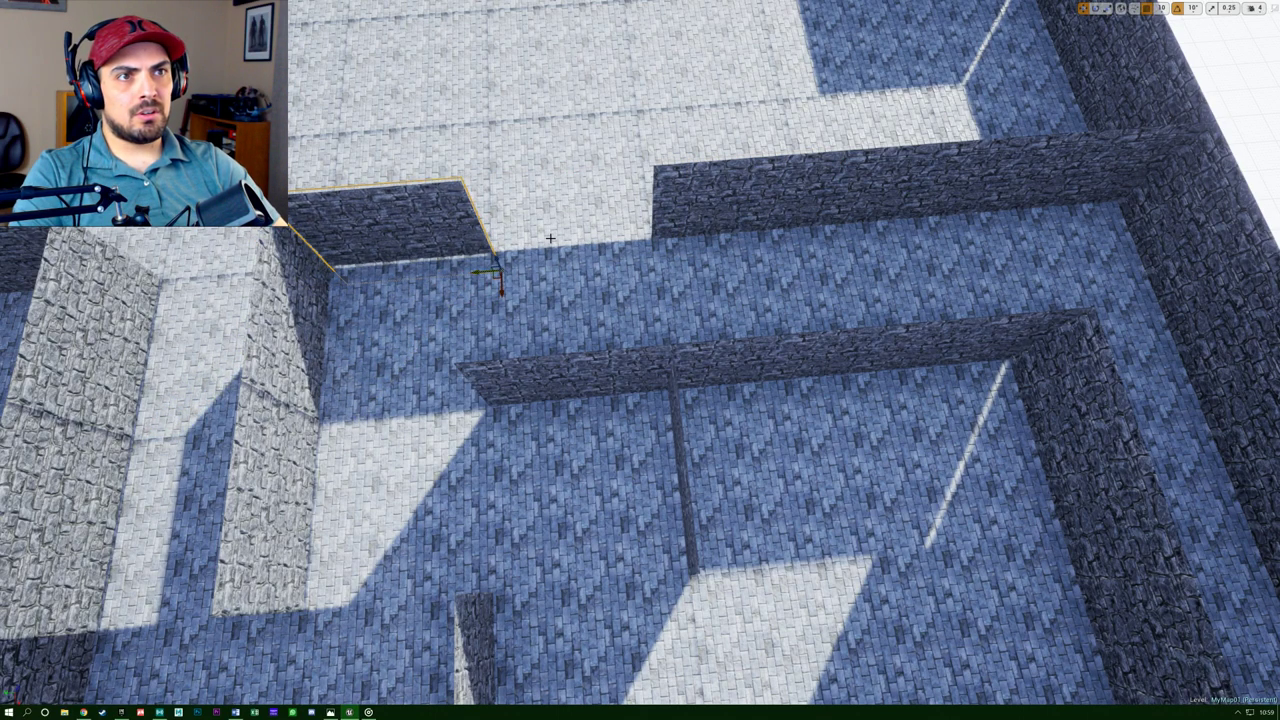
pyautogui.moveTo(685, 581); pyautogui.dragTo(738, 541, button='right')
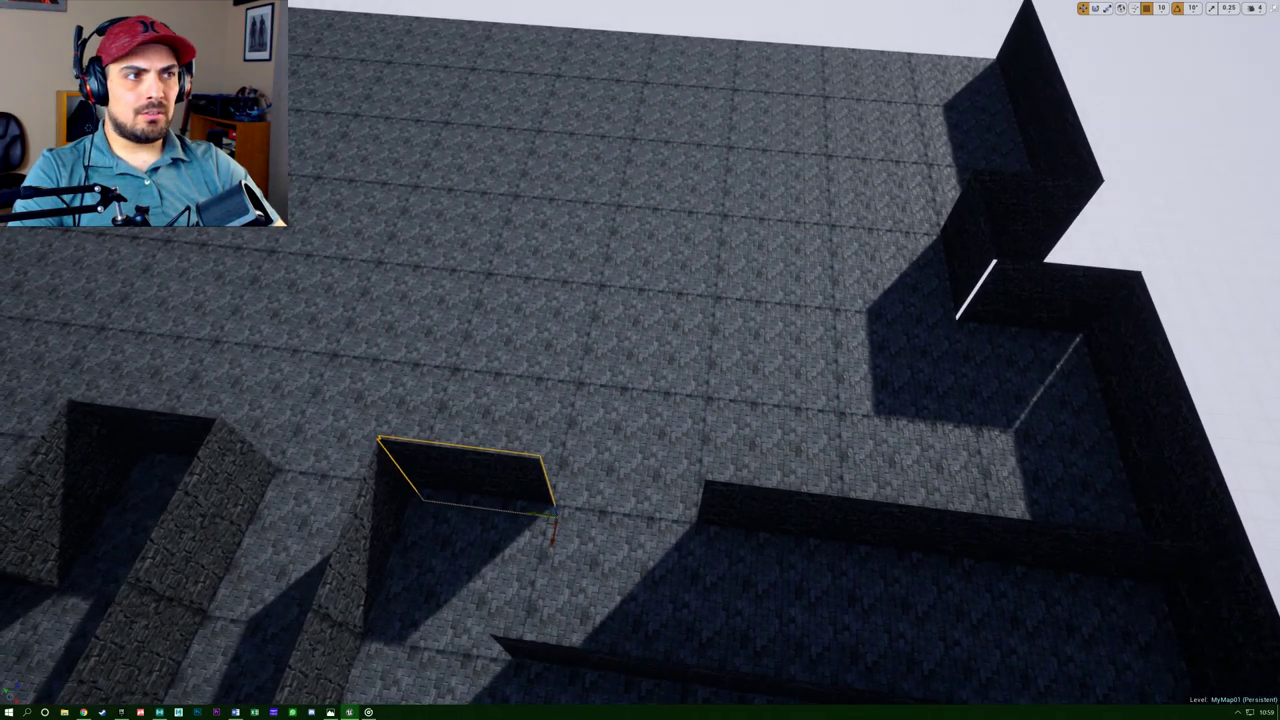
# Copy a two-panel section of the outer wall into the open floor and join it perpendicular to the free end of the new panel.
pyautogui.click(1185, 470)
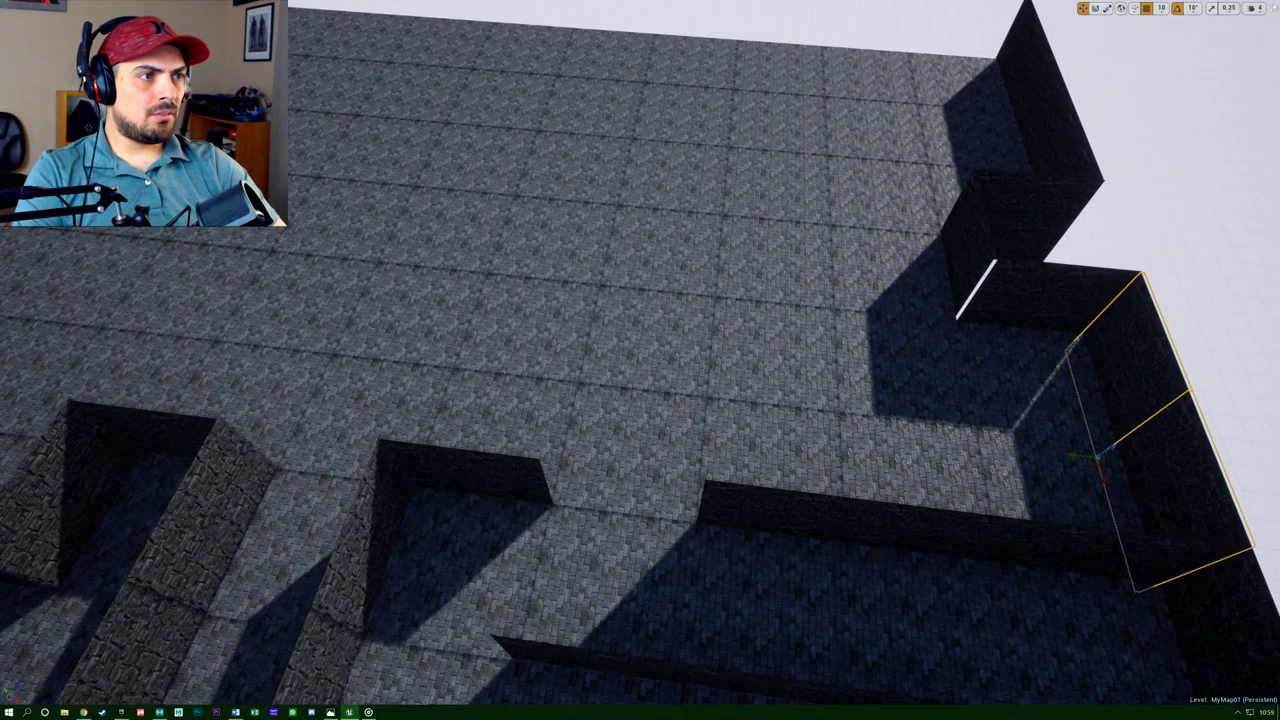
pyautogui.moveTo(1185, 470); pyautogui.dragTo(1000, 465, button='right')
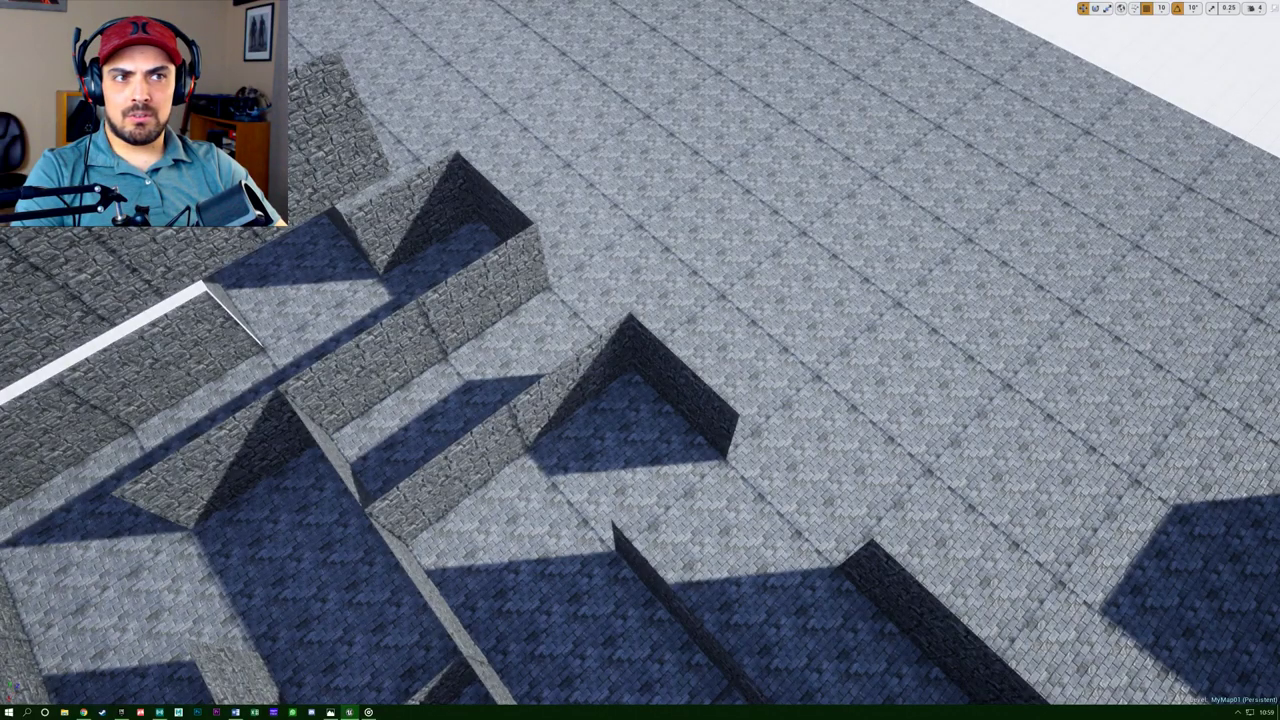
pyautogui.moveTo(1000, 465); pyautogui.dragTo(1250, 430, button='right')
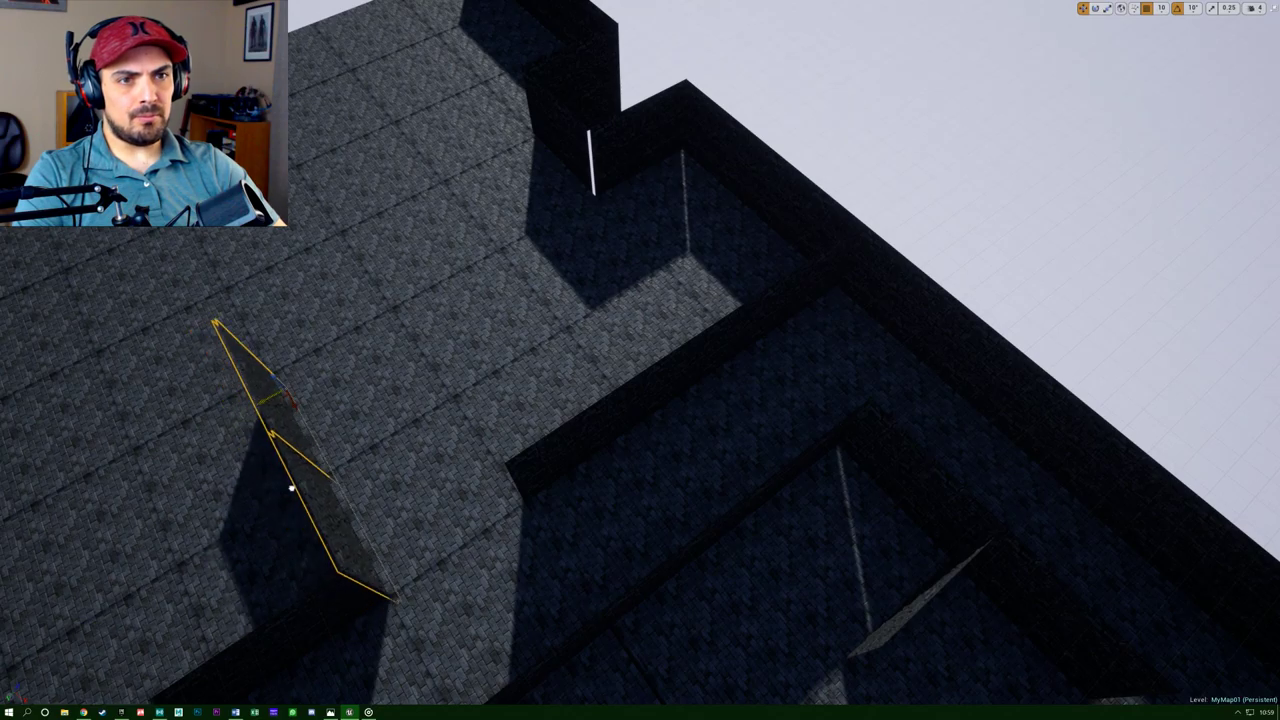
pyautogui.moveTo(291, 488); pyautogui.dragTo(130, 440, button='right')
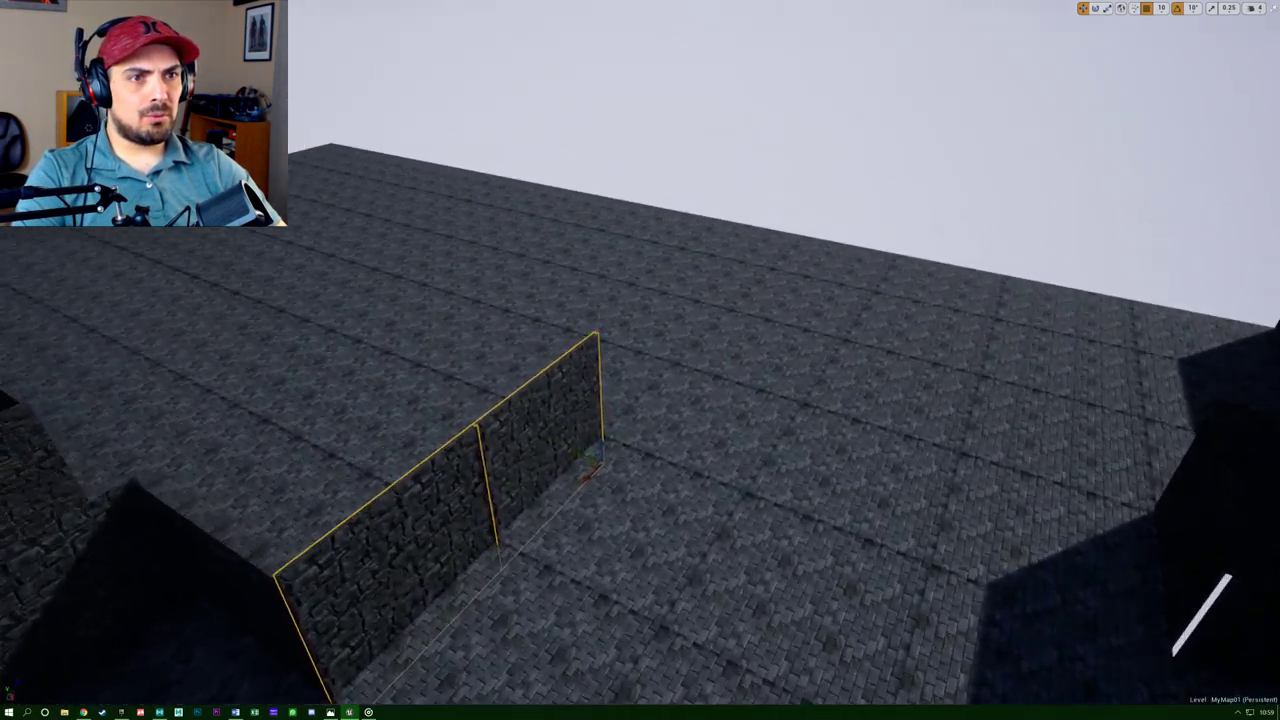
pyautogui.press('d')
pyautogui.moveTo(640, 400); pyautogui.dragTo(350, 430, button='right')
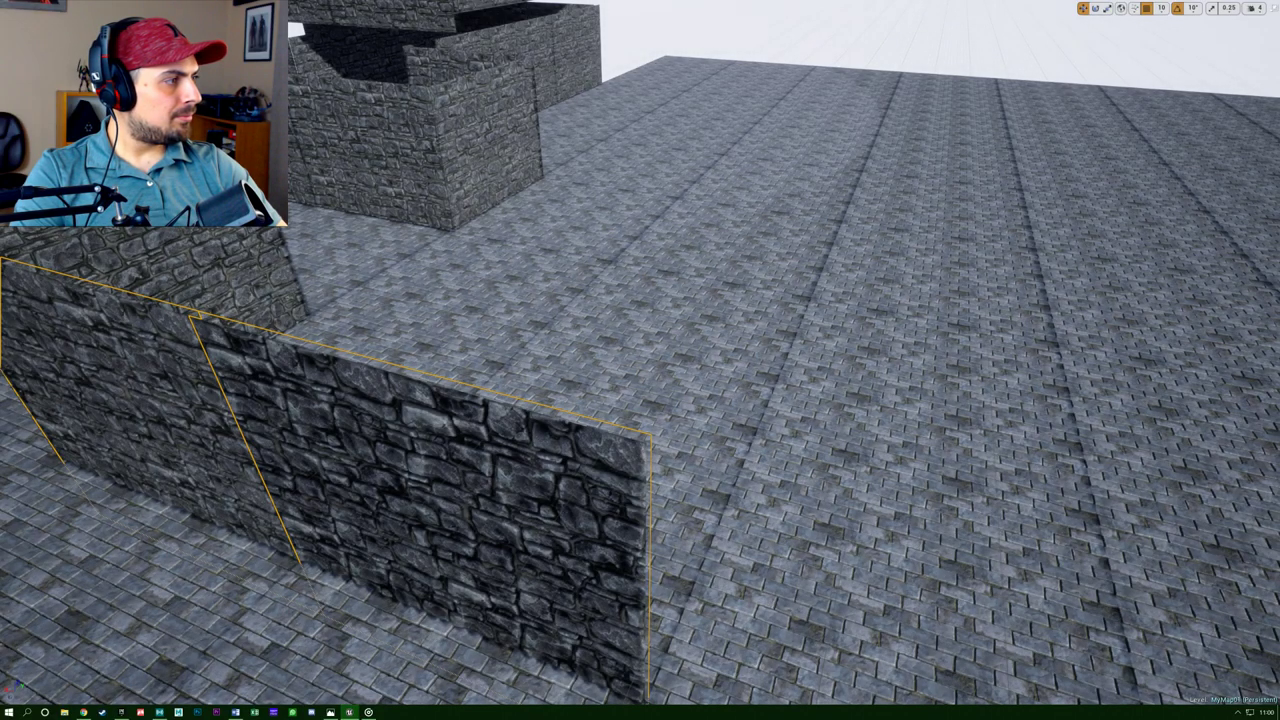
pyautogui.press('d')
pyautogui.moveTo(640, 400); pyautogui.dragTo(290, 390, button='right')
pyautogui.moveTo(640, 400); pyautogui.dragTo(585, 360, button='right')
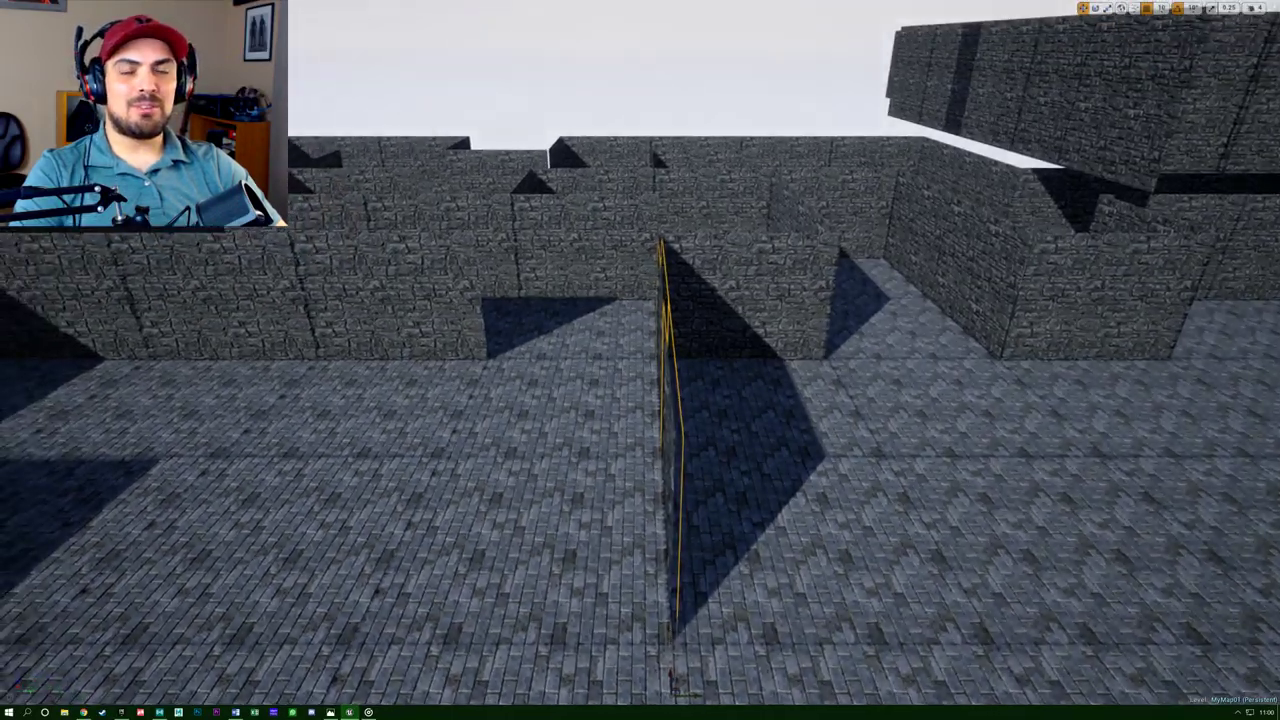
# Inspect the corner joint of the new two-panel wall and the passage between it and the long inner wall.
pyautogui.press('a')
pyautogui.moveTo(640, 400)
pyautogui.mouseDown(button='right')
pyautogui.moveTo(680, 400)
pyautogui.moveTo(590, 400)
pyautogui.moveTo(350, 530)
pyautogui.moveTo(720, 390)
pyautogui.moveTo(810, 390)
pyautogui.moveTo(870, 410)
pyautogui.moveTo(650, 390)
pyautogui.moveTo(660, 395)
pyautogui.moveTo(620, 405)
pyautogui.moveTo(655, 400)
pyautogui.mouseUp(button='right')
pyautogui.press('d')
pyautogui.press('w')
pyautogui.press('s')
pyautogui.press('w')
pyautogui.press('s')
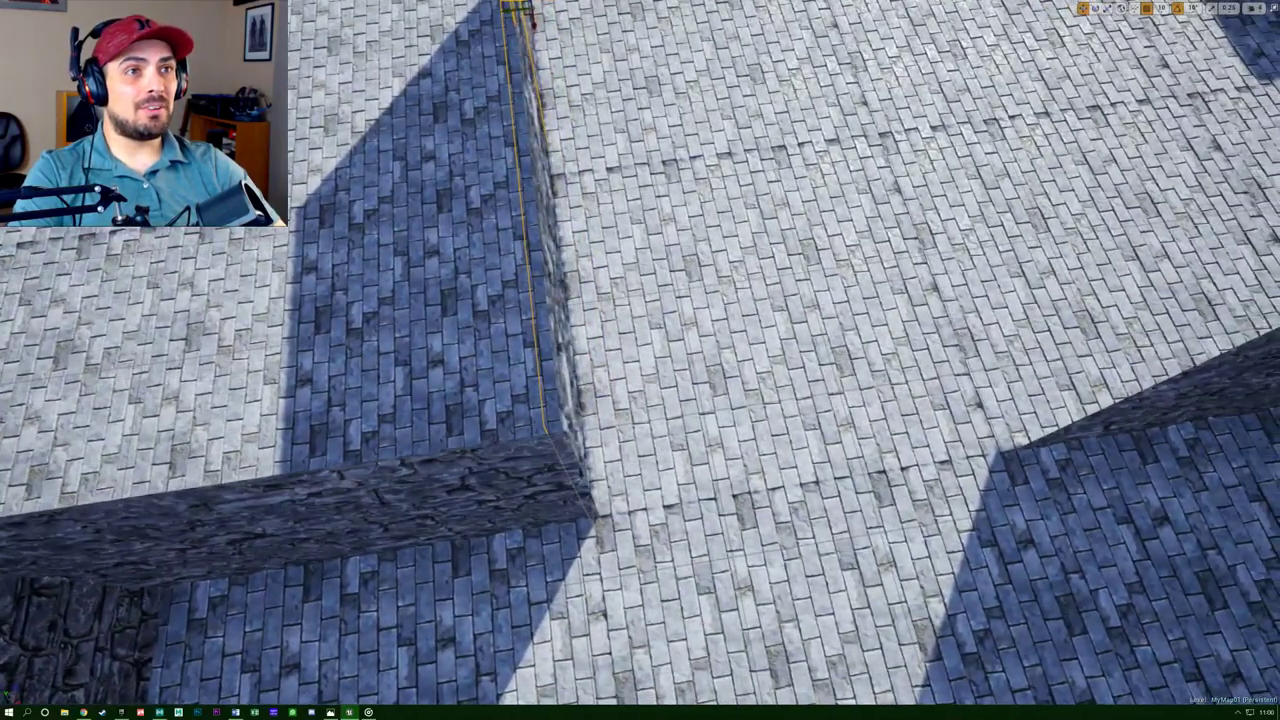
pyautogui.moveTo(446, 405); pyautogui.dragTo(444, 392, button='right')
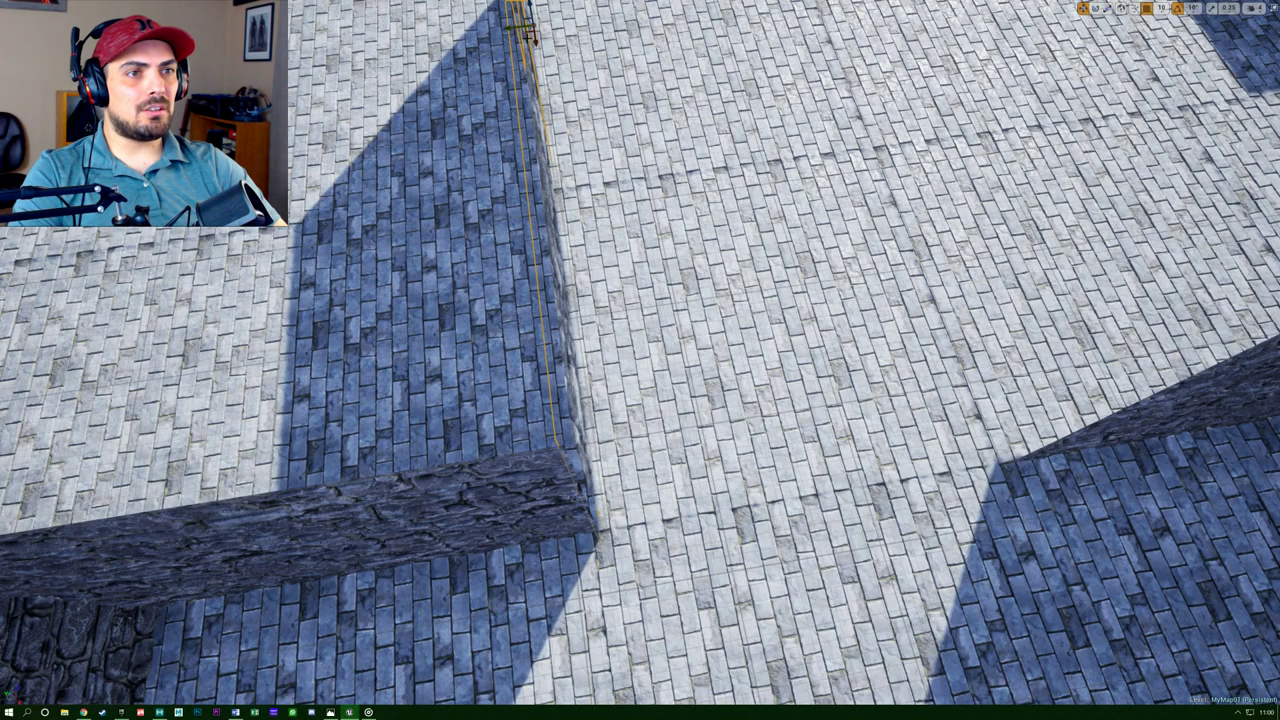
pyautogui.press('d')
pyautogui.moveTo(640, 400); pyautogui.dragTo(710, 375, button='right')
pyautogui.press('s')
pyautogui.press('a')
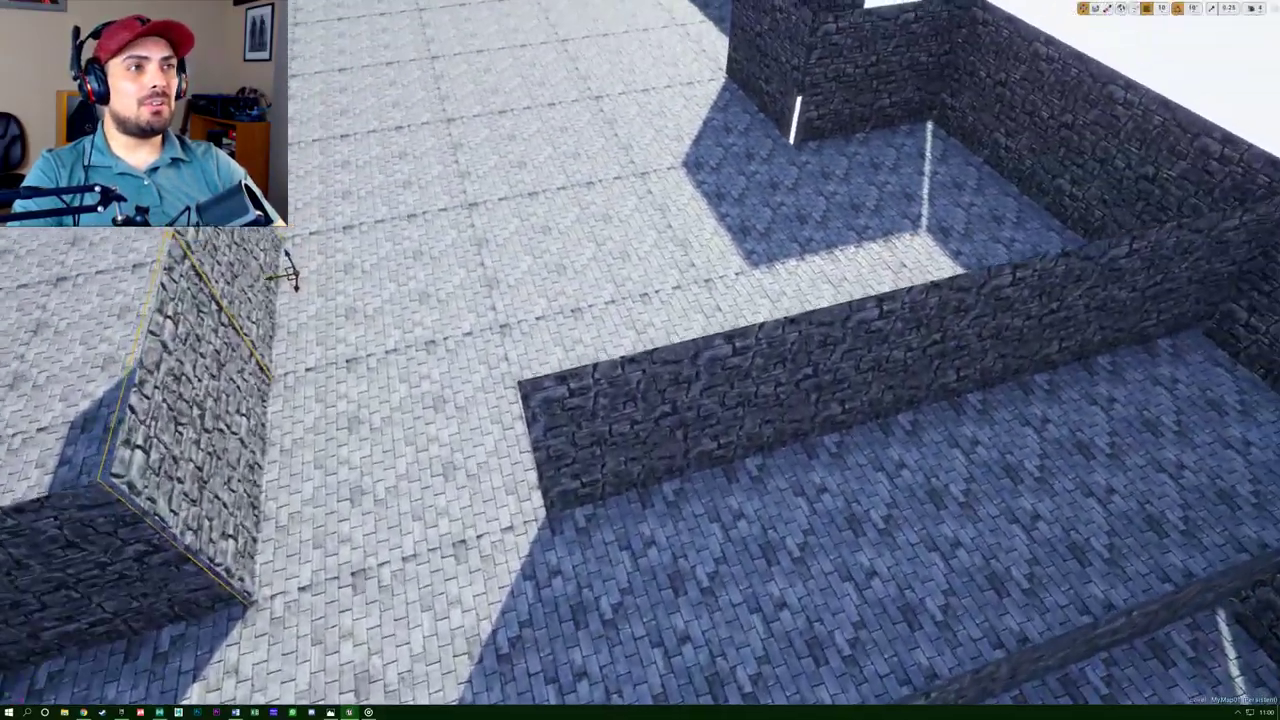
pyautogui.press('s')
pyautogui.moveTo(539, 62); pyautogui.dragTo(515, 72, button='right')
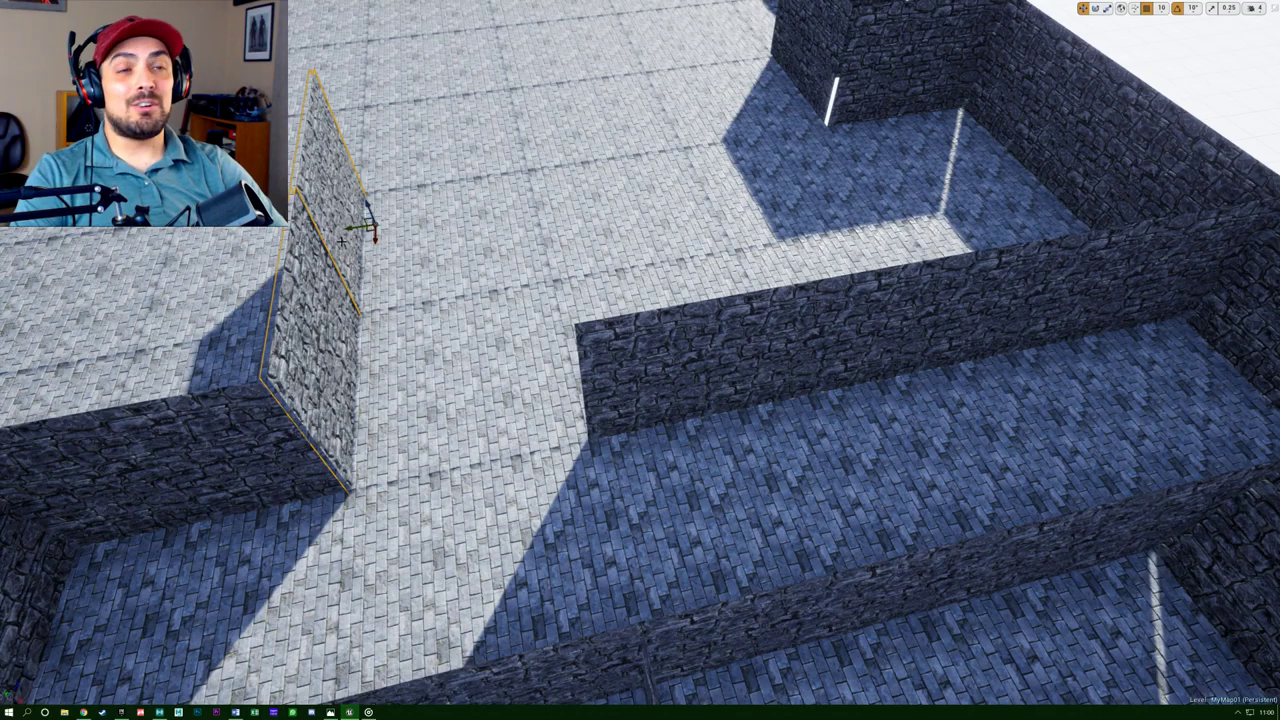
pyautogui.moveTo(100, 275)
pyautogui.mouseDown(button='right')
pyautogui.moveTo(40, 310)
pyautogui.moveTo(92, 282)
pyautogui.mouseUp(button='right')
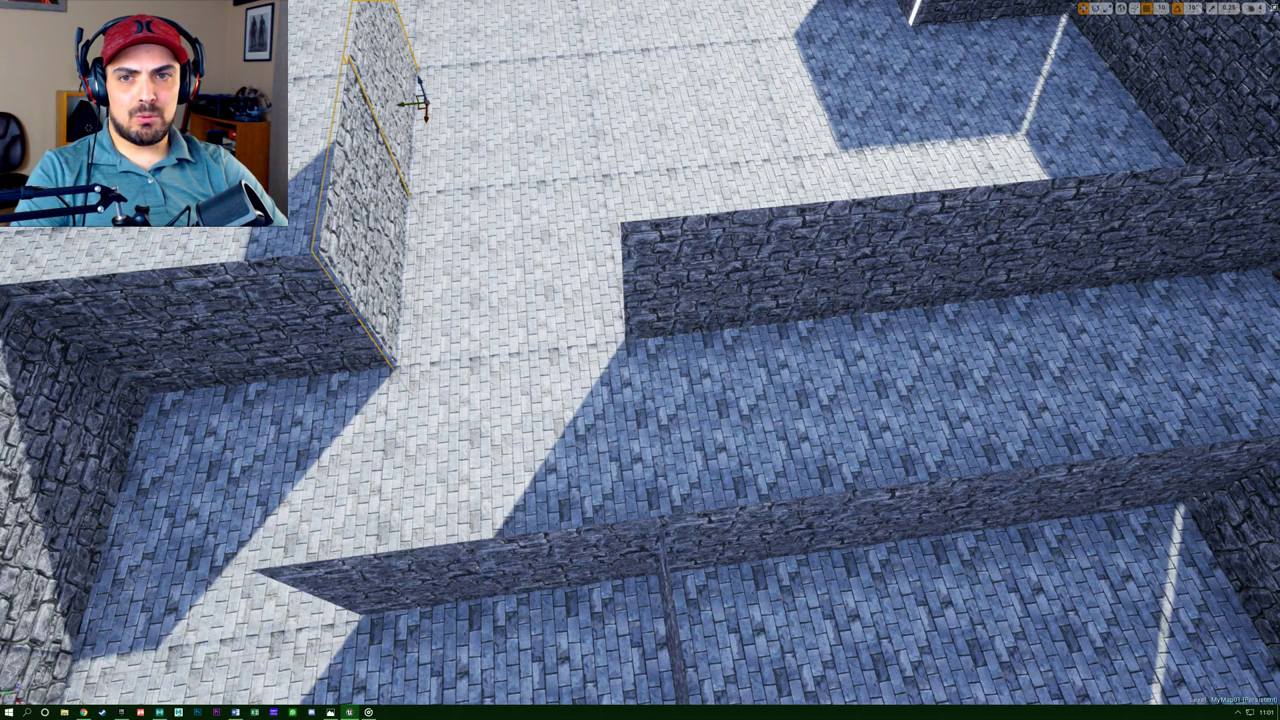
# Extend the new perpendicular wall across the open floor with a two-panel copy placed end to end.
pyautogui.moveTo(228, 369); pyautogui.dragTo(150, 345, button='right')
pyautogui.moveTo(580, 385); pyautogui.dragTo(628, 373, button='right')
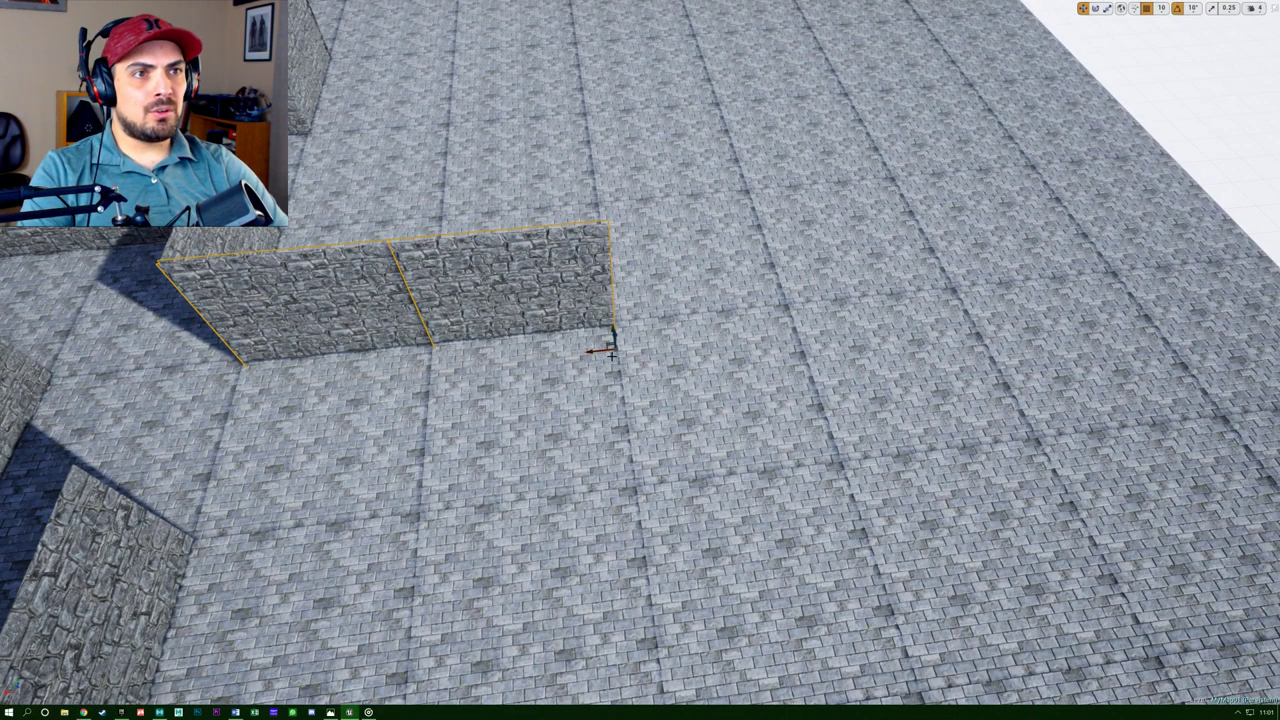
pyautogui.keyDown('alt'); pyautogui.moveTo(592, 350); pyautogui.dragTo(922, 333); pyautogui.keyUp('alt')
pyautogui.moveTo(922, 340); pyautogui.dragTo(1100, 375, button='right')
pyautogui.moveTo(860, 390); pyautogui.dragTo(845, 375, button='right')
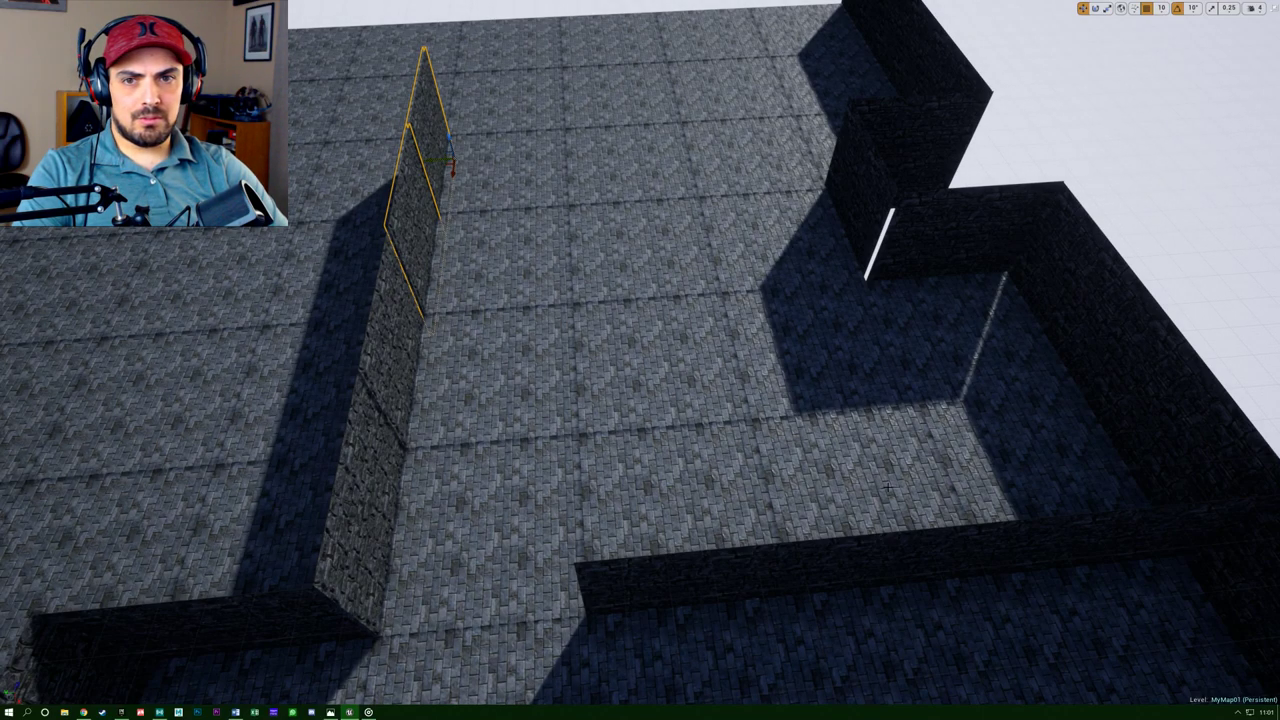
# Copy the two nearest panels of the perpendicular wall to the free end of the long inner wall, forming a parallel corridor side.
pyautogui.moveTo(1000, 500); pyautogui.dragTo(1020, 500, button='right')
pyautogui.click(1045, 540)
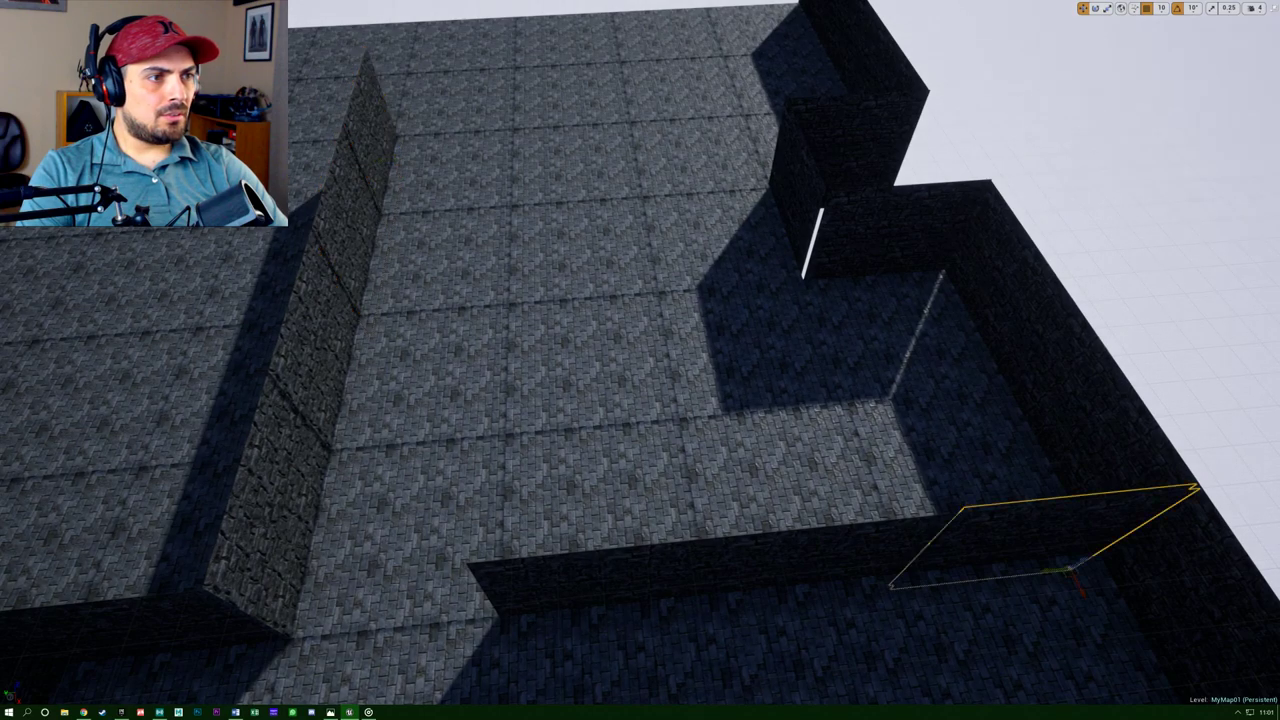
pyautogui.click(835, 558)
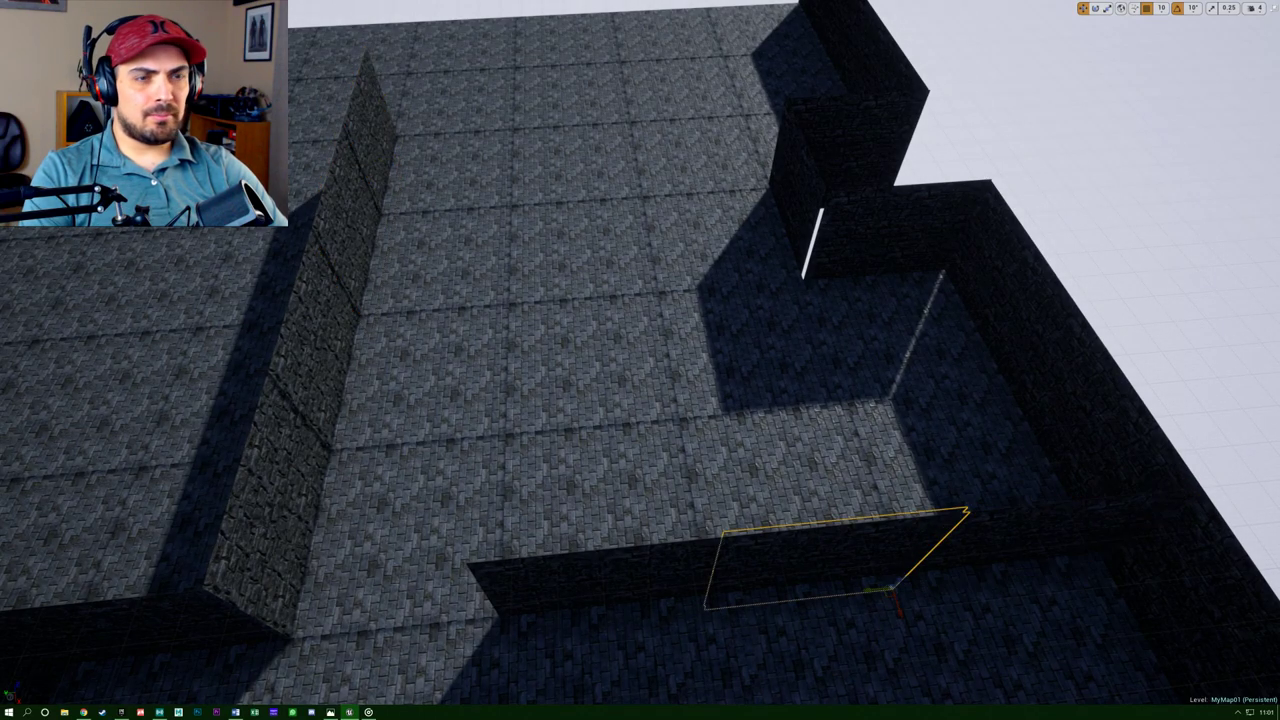
pyautogui.click(1040, 540)
pyautogui.moveTo(673, 422); pyautogui.dragTo(699, 461, button='right')
pyautogui.press('s')
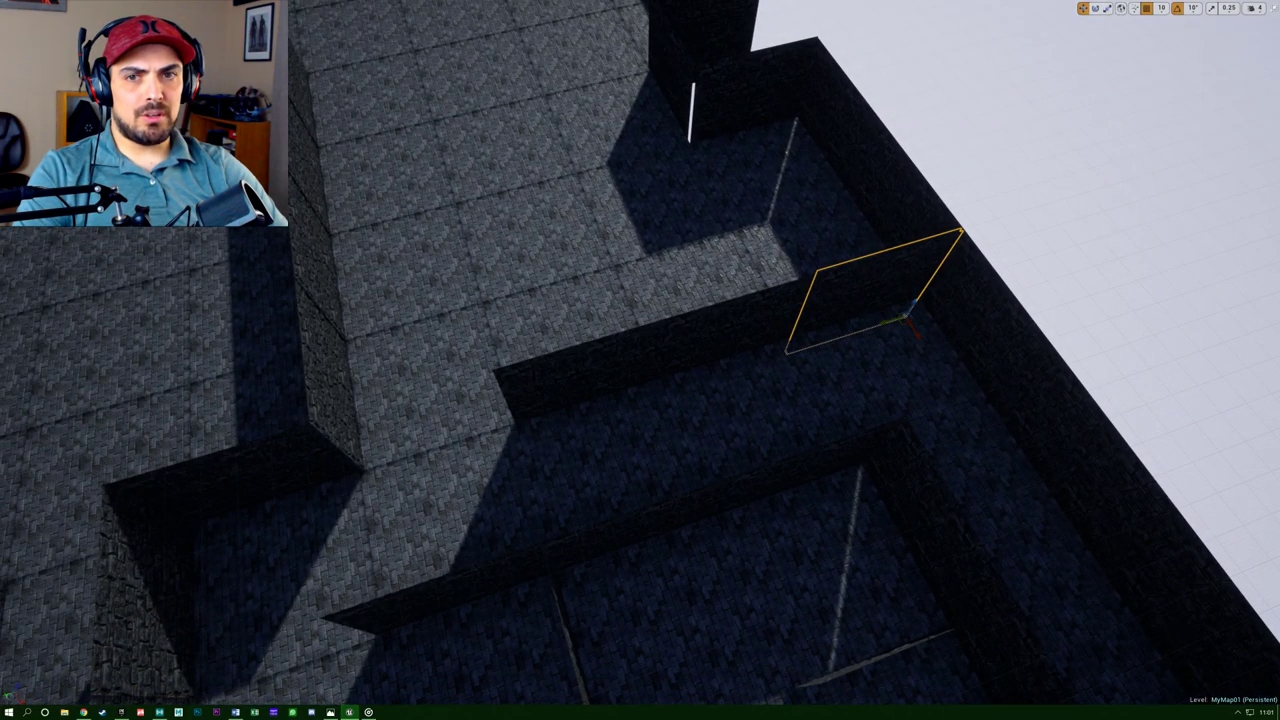
pyautogui.click(329, 382)
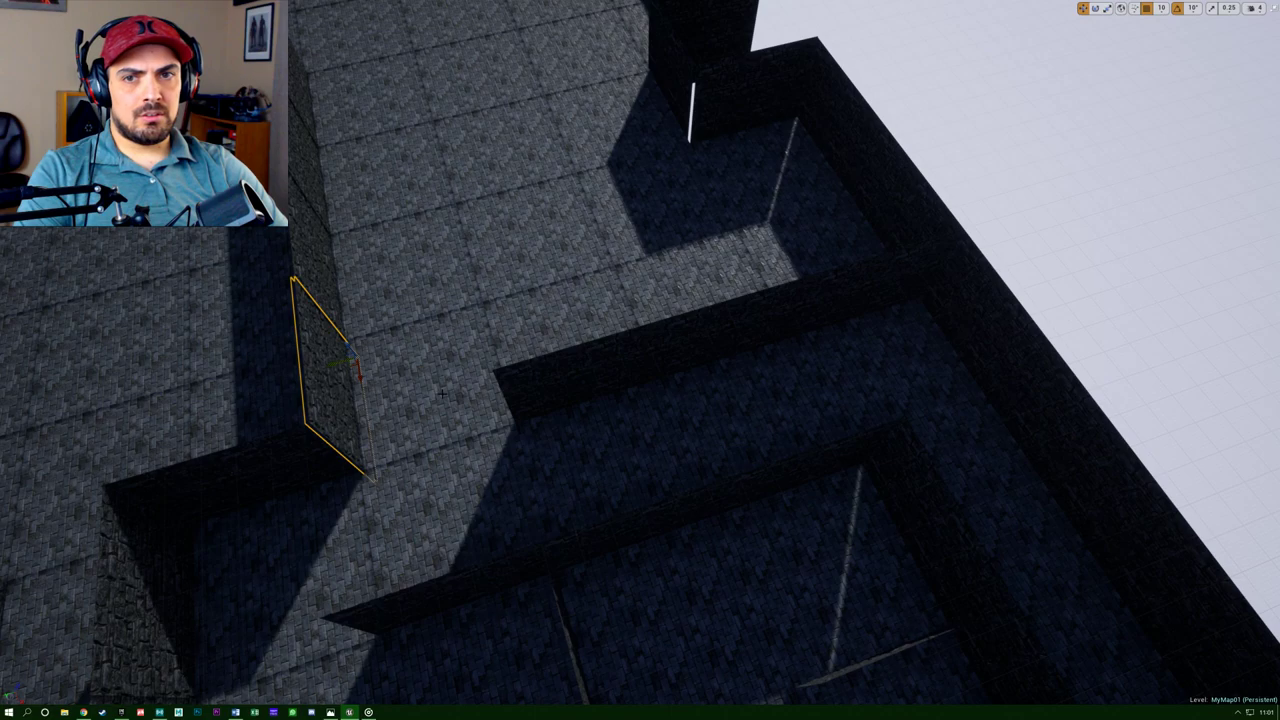
pyautogui.keyDown('ctrl'); pyautogui.click(317, 266); pyautogui.keyUp('ctrl')
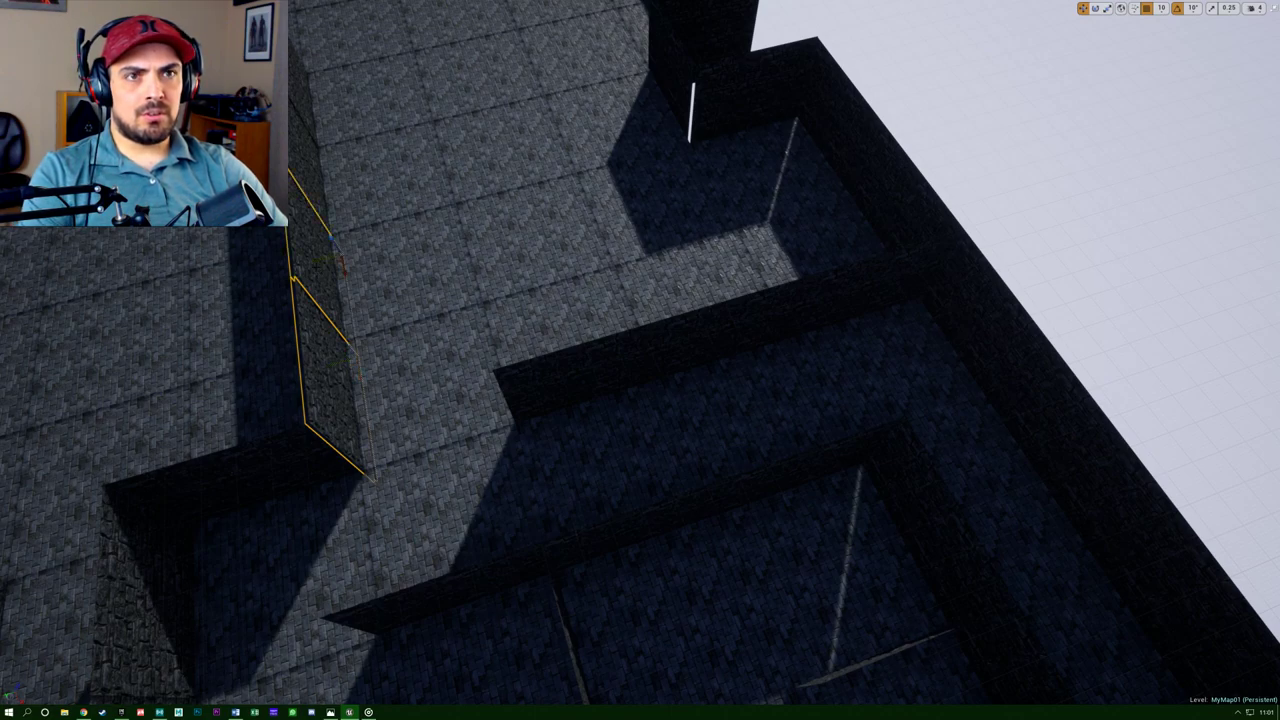
pyautogui.moveTo(311, 259); pyautogui.dragTo(441, 261)
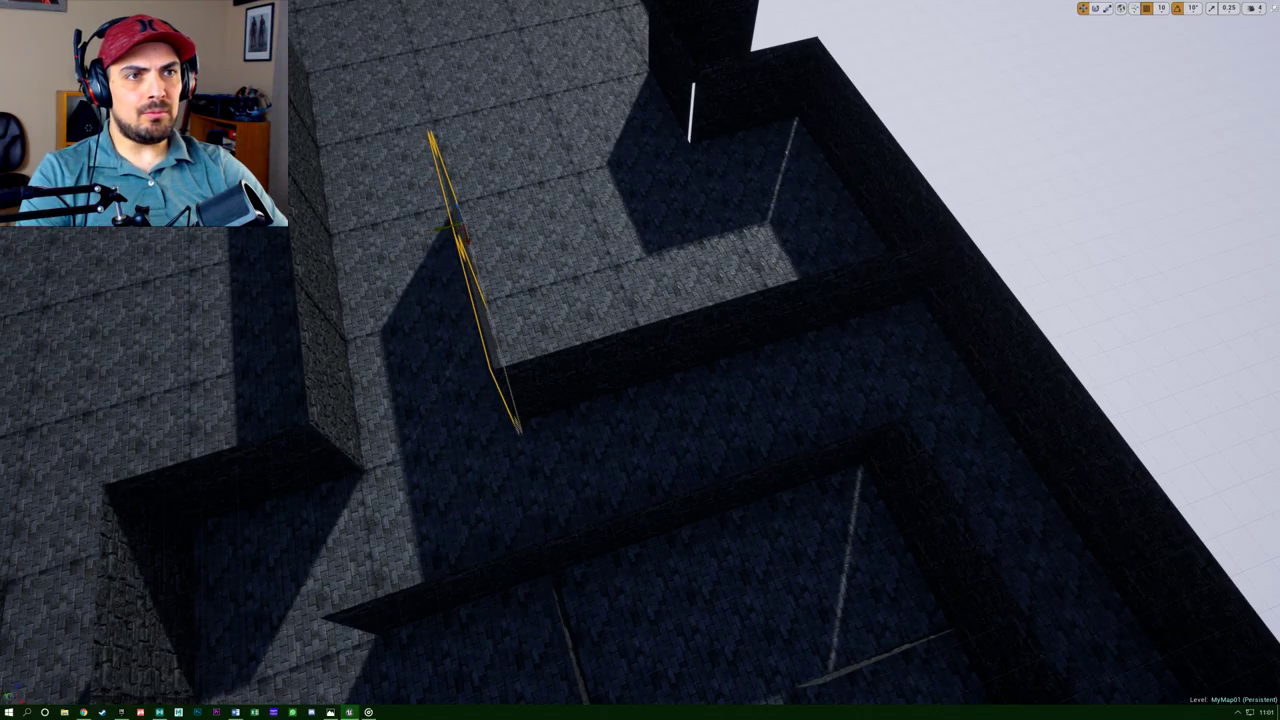
# Copy two adjacent panels of the long inner wall into a parallel partition and align it with the seam of the new corridor side.
pyautogui.moveTo(441, 261); pyautogui.dragTo(585, 280, button='right')
pyautogui.press('w')
pyautogui.press('d')
pyautogui.press('s')
pyautogui.press('a')
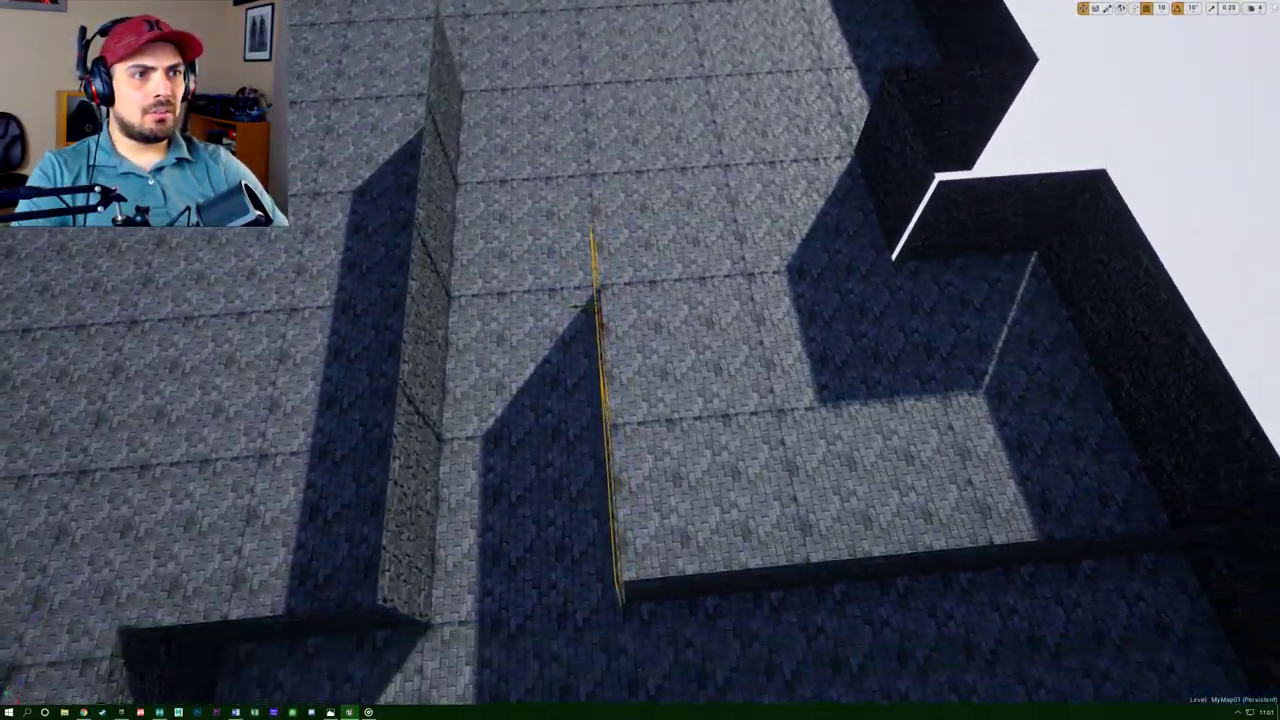
pyautogui.press('s')
pyautogui.moveTo(686, 477)
pyautogui.mouseDown(button='right')
pyautogui.moveTo(640, 477)
pyautogui.moveTo(686, 477)
pyautogui.mouseUp(button='right')
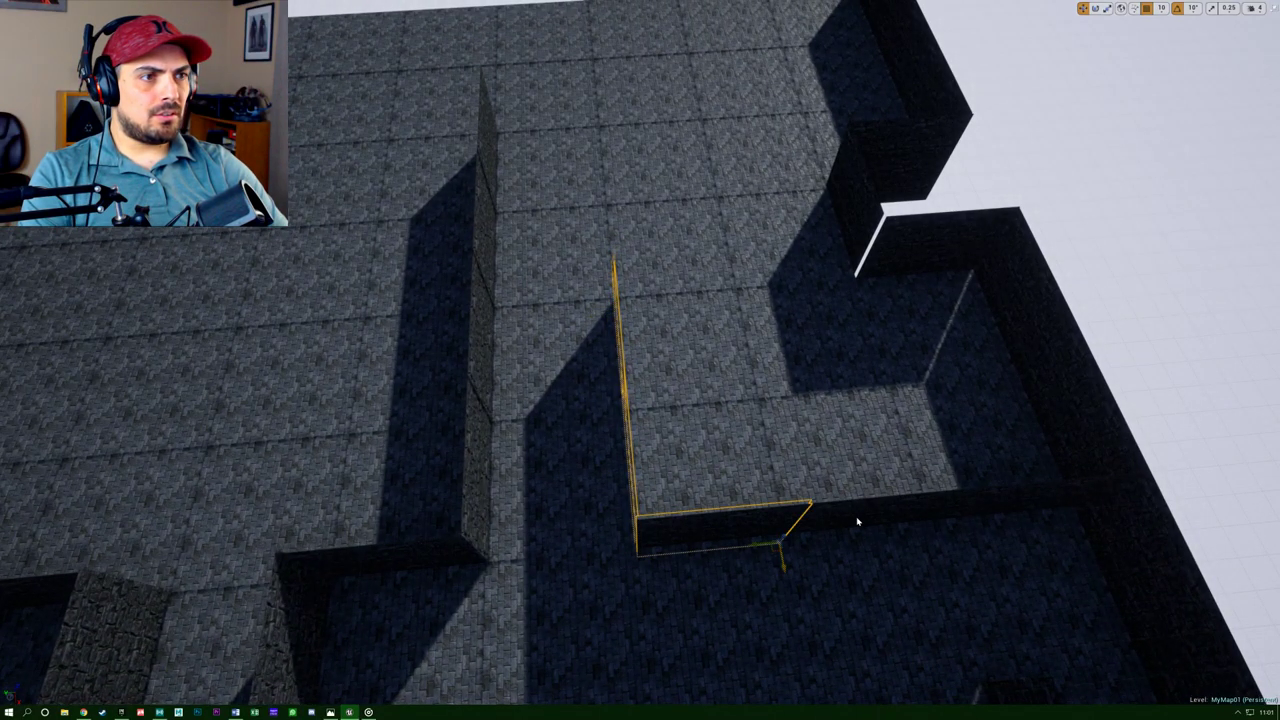
pyautogui.moveTo(929, 549)
pyautogui.mouseDown(button='right')
pyautogui.moveTo(925, 430)
pyautogui.moveTo(885, 405)
pyautogui.moveTo(955, 610)
pyautogui.moveTo(945, 560)
pyautogui.mouseUp(button='right')
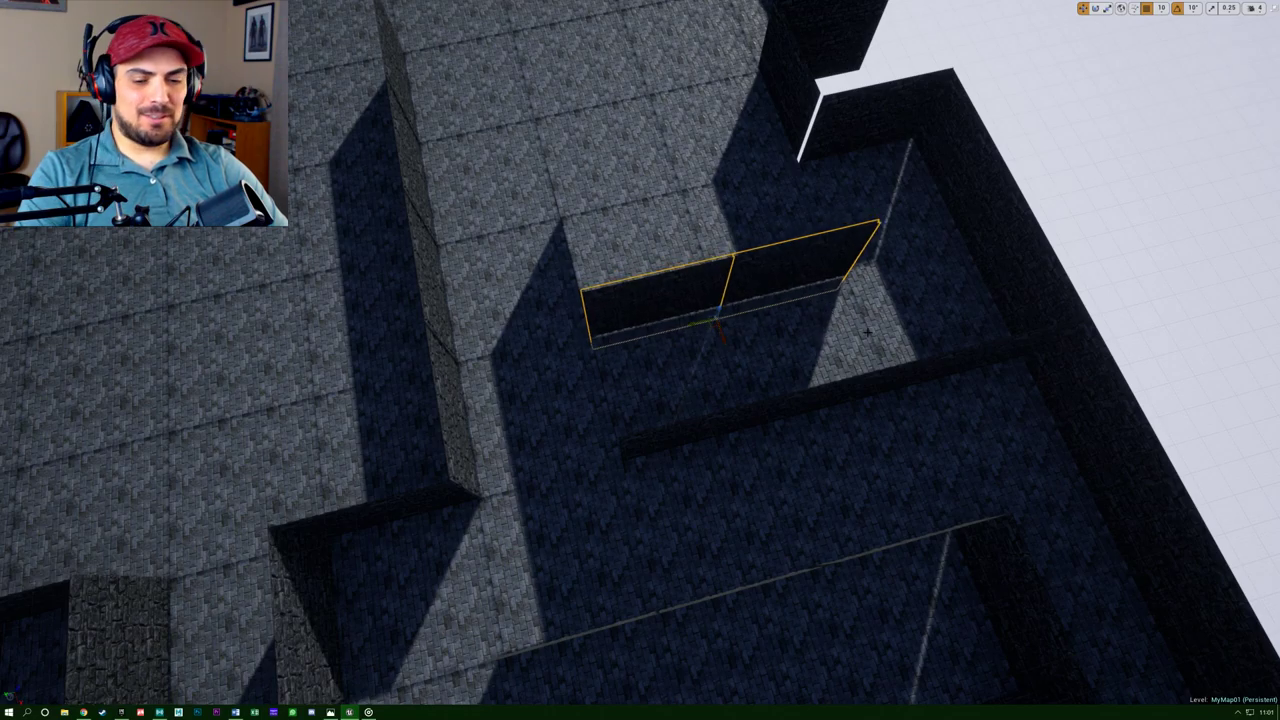
pyautogui.moveTo(868, 332); pyautogui.dragTo(666, 310, button='right')
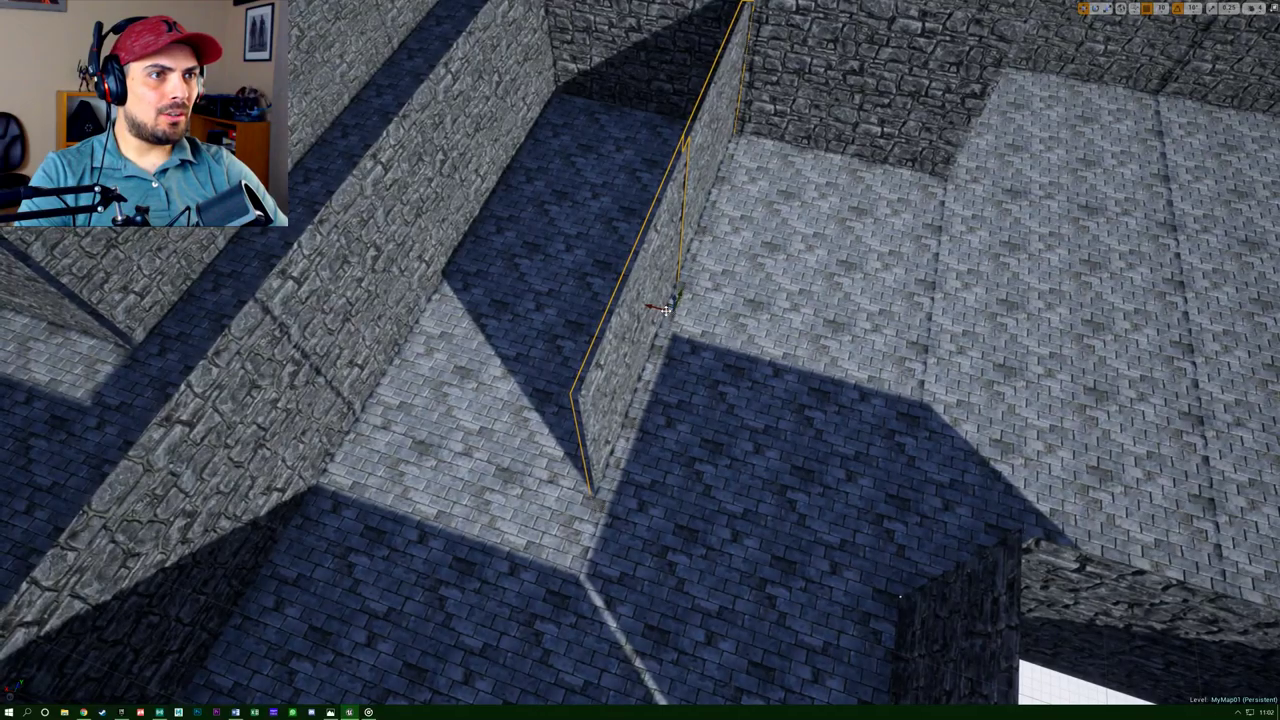
pyautogui.moveTo(654, 308); pyautogui.dragTo(680, 313)
# Examine the new partition's alignment, the gap at its free end and the open floor up to the notched outer wall.
pyautogui.moveTo(680, 313); pyautogui.dragTo(820, 320, button='right')
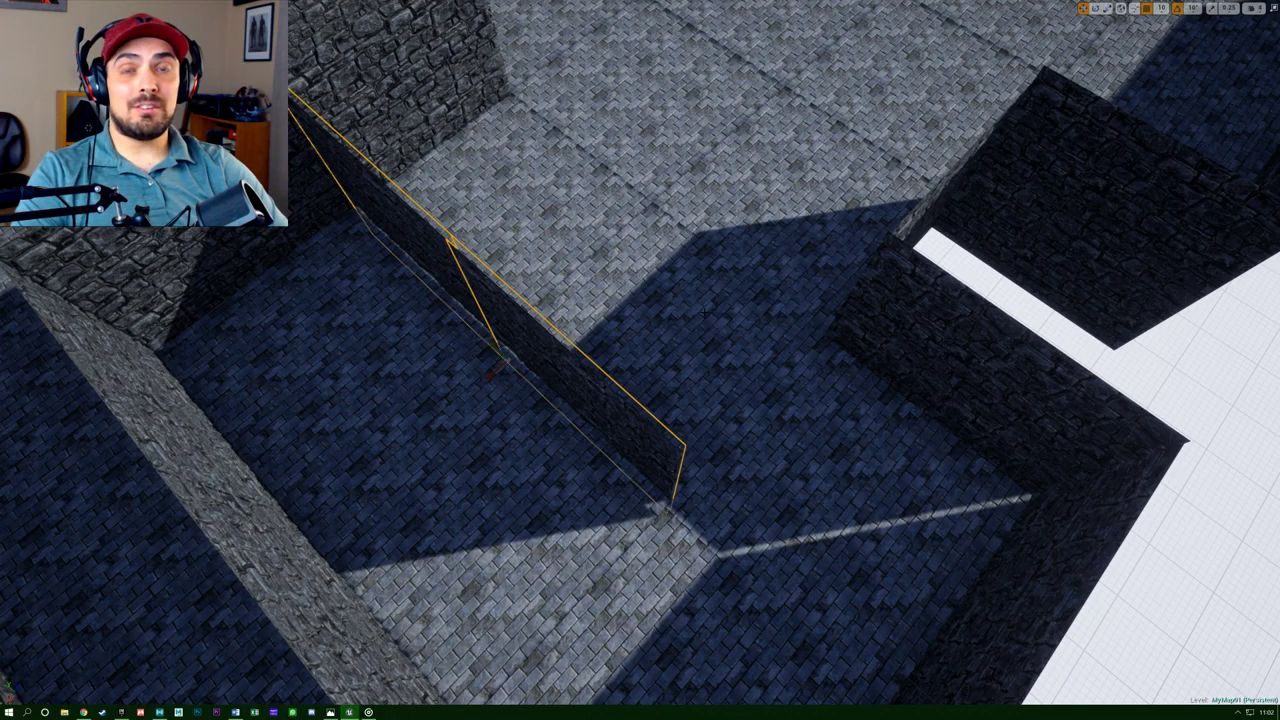
pyautogui.moveTo(820, 320); pyautogui.dragTo(615, 245, button='right')
pyautogui.moveTo(915, 535); pyautogui.dragTo(915, 535, button='right')
pyautogui.moveTo(640, 360); pyautogui.dragTo(860, 430, button='right')
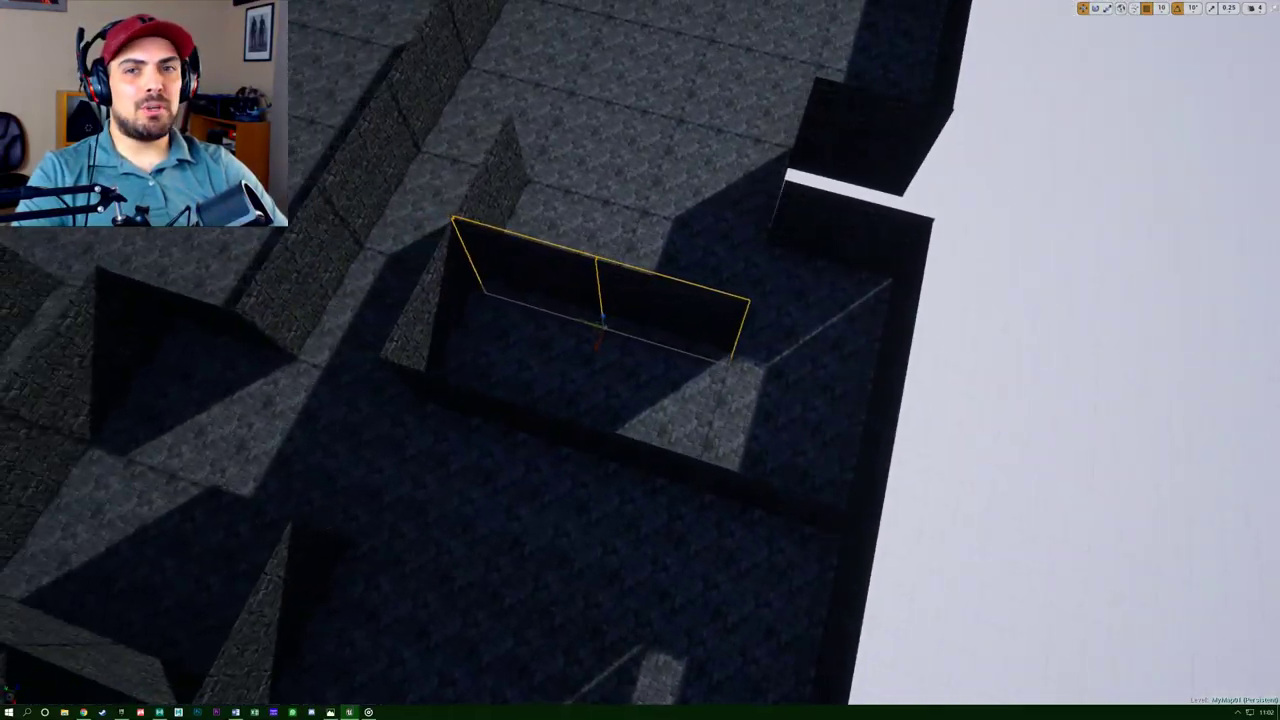
pyautogui.press('w')
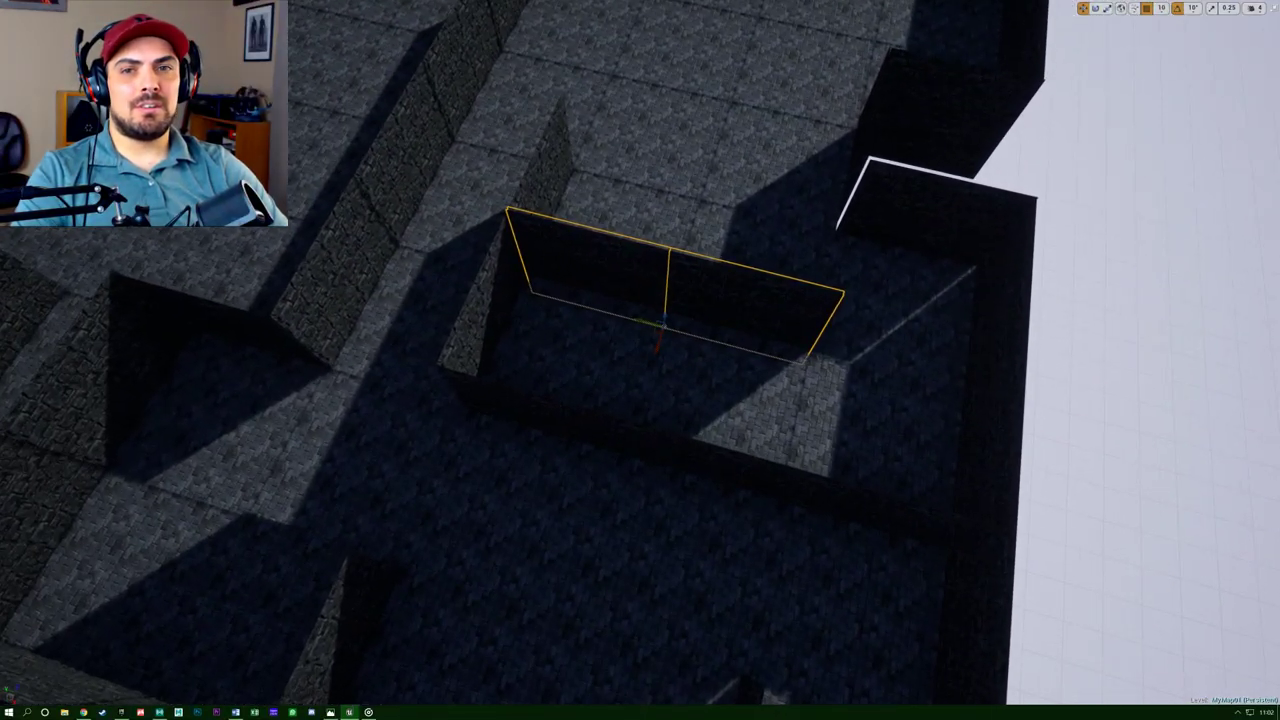
pyautogui.press('w')
pyautogui.moveTo(640, 360); pyautogui.dragTo(660, 315, button='right')
pyautogui.press('e')
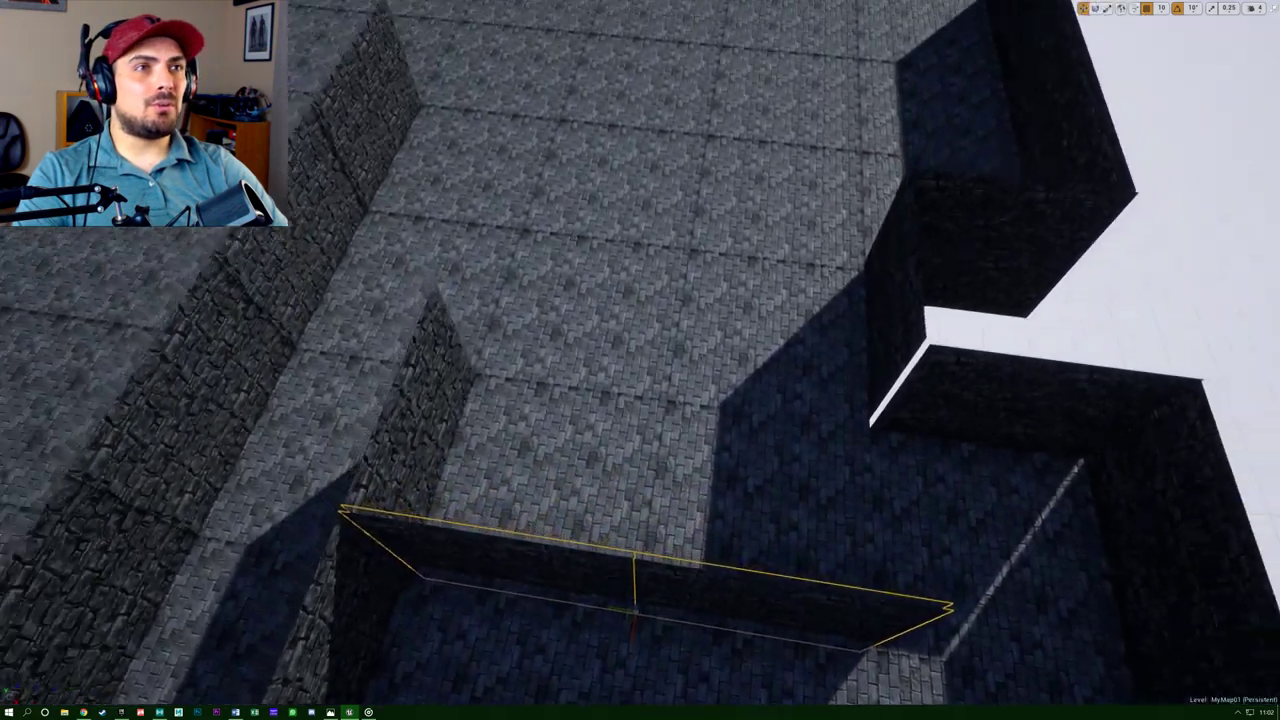
pyautogui.press('w')
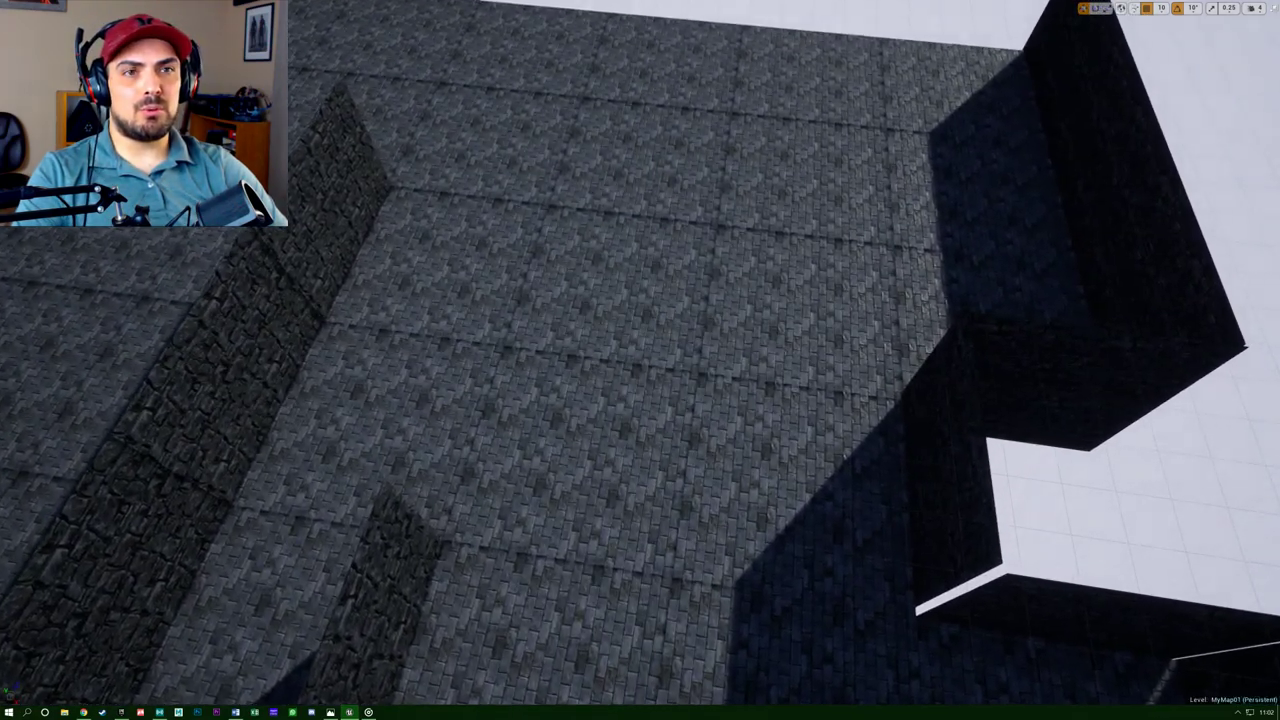
pyautogui.press('a')
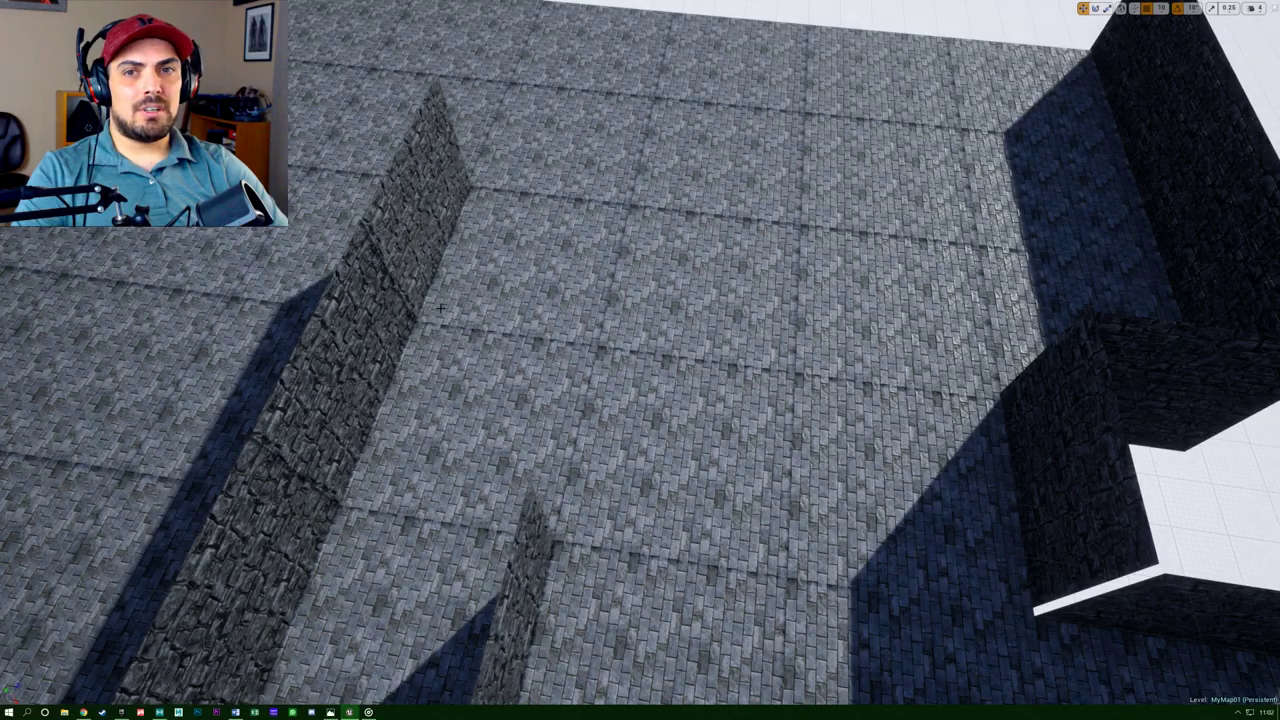
pyautogui.press('s')
pyautogui.moveTo(756, 478); pyautogui.dragTo(842, 502, button='right')
pyautogui.press('a')
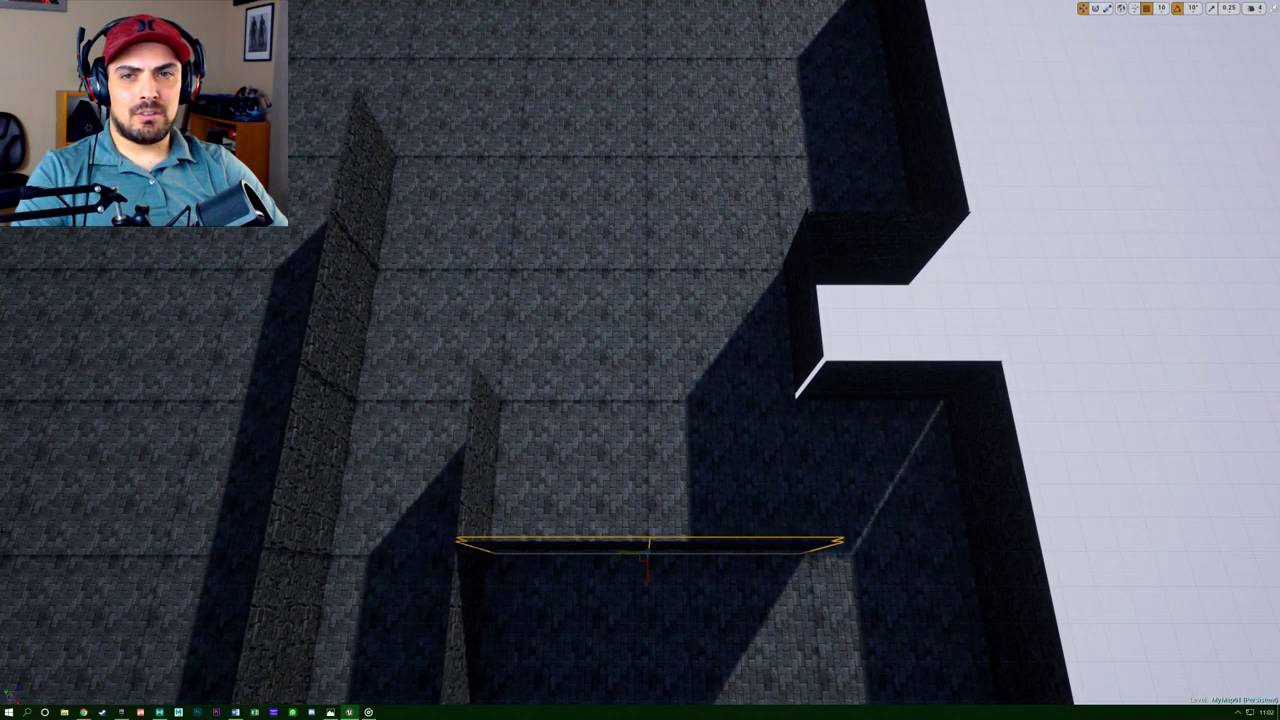
# Copy the notch's short wall panel twice onto the long inner wall as parallel cross panels, aligning the one at the wall's end with the floor seam.
pyautogui.press('s')
pyautogui.moveTo(560, 517); pyautogui.dragTo(540, 490, button='right')
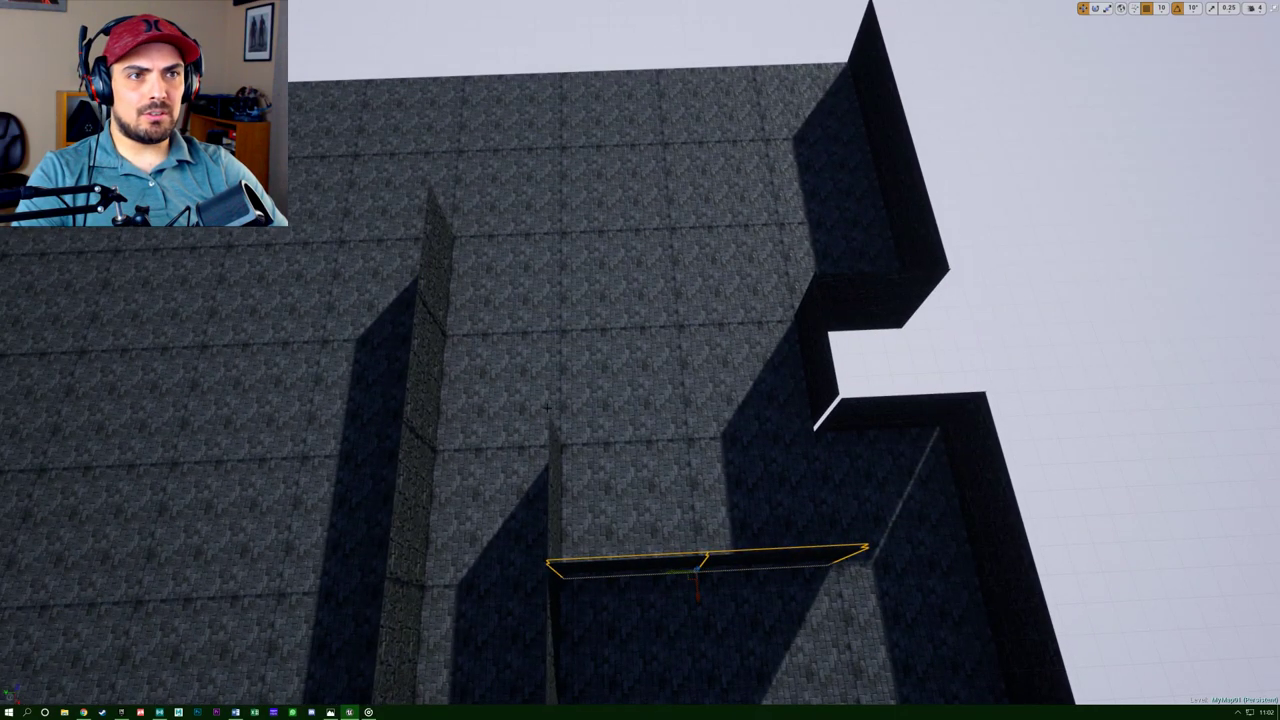
pyautogui.click(894, 316)
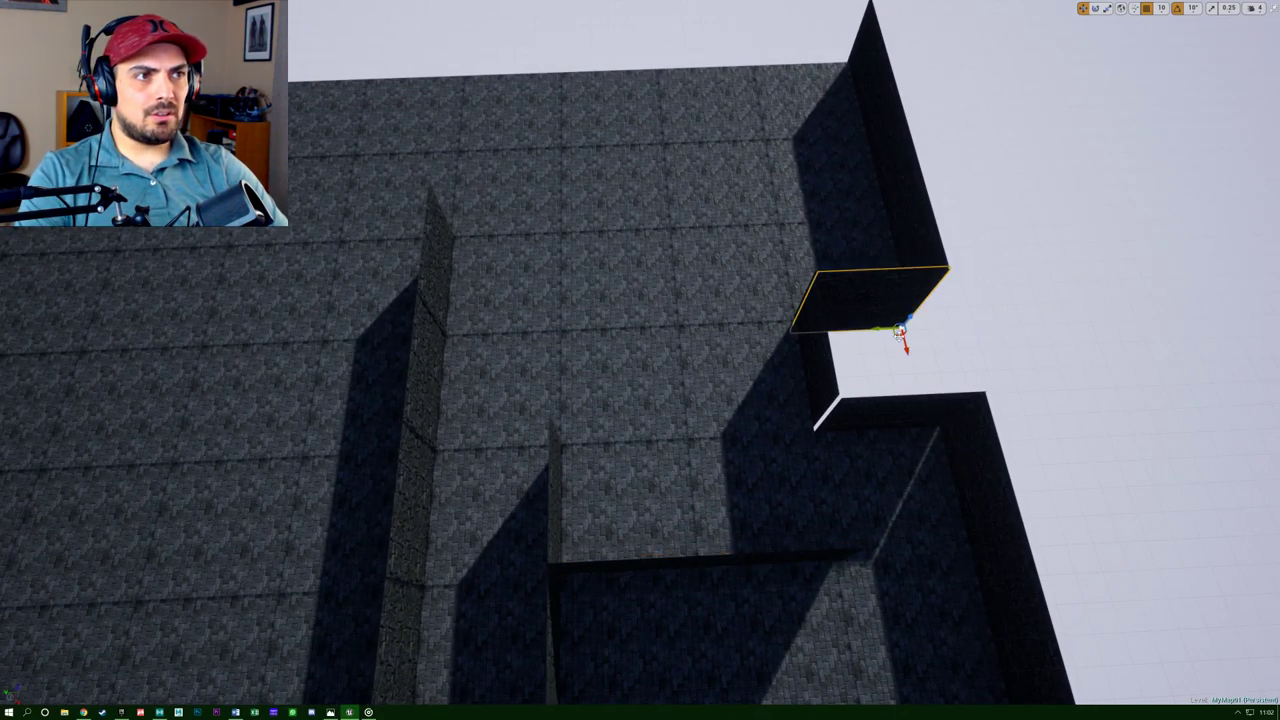
pyautogui.keyDown('alt'); pyautogui.moveTo(876, 330); pyautogui.dragTo(537, 360); pyautogui.keyUp('alt')
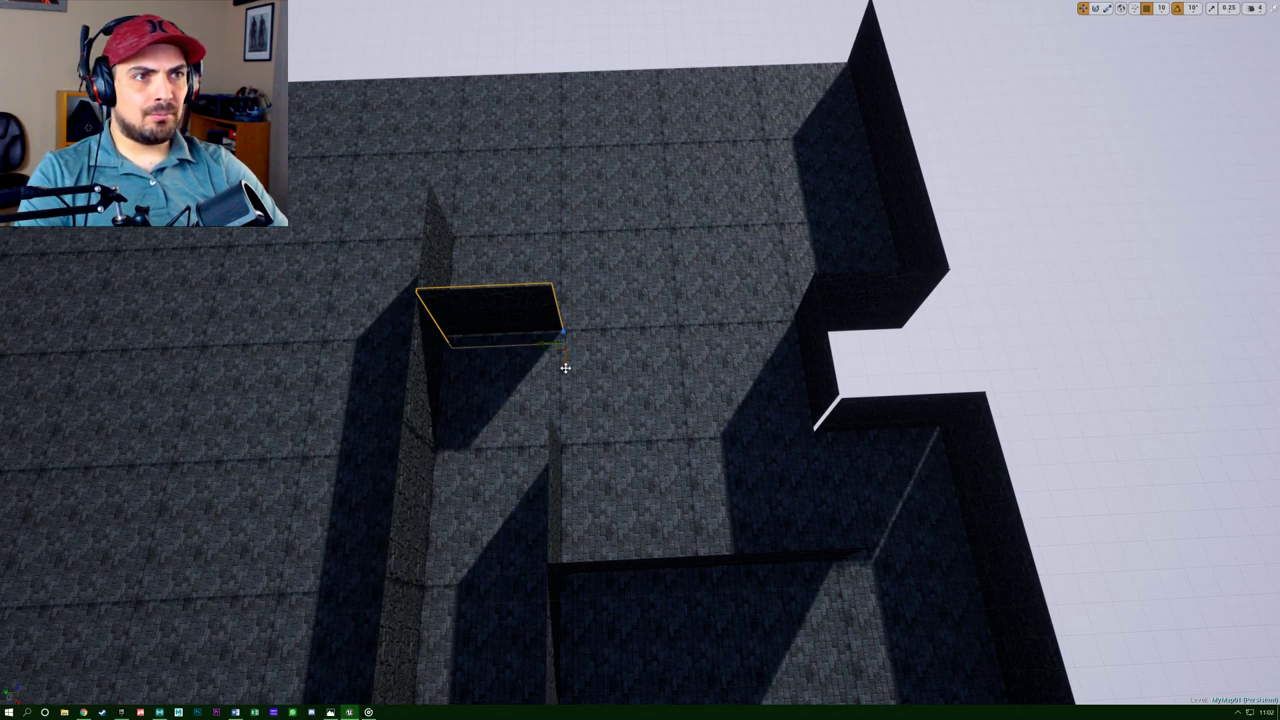
pyautogui.keyDown('alt'); pyautogui.moveTo(565, 368); pyautogui.dragTo(569, 265); pyautogui.keyUp('alt')
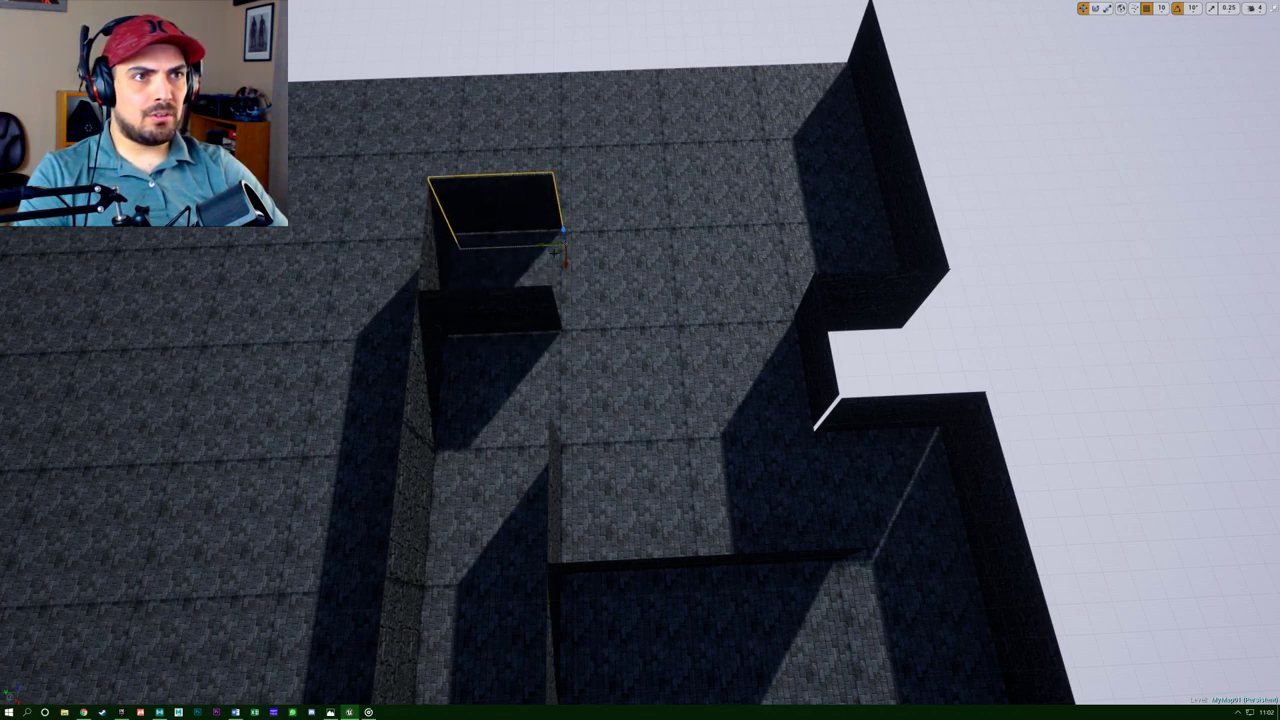
pyautogui.moveTo(555, 251); pyautogui.dragTo(587, 246, button='right')
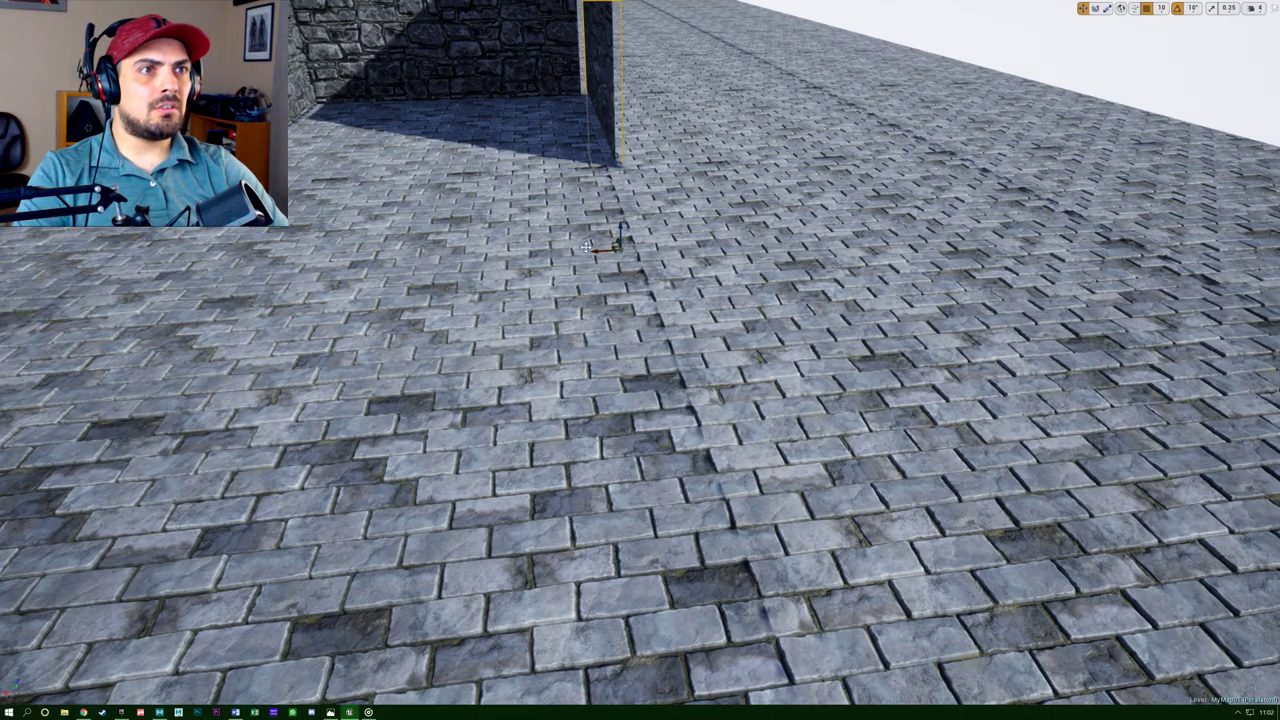
pyautogui.moveTo(595, 249); pyautogui.dragTo(591, 250)
pyautogui.moveTo(591, 250); pyautogui.dragTo(550, 280, button='right')
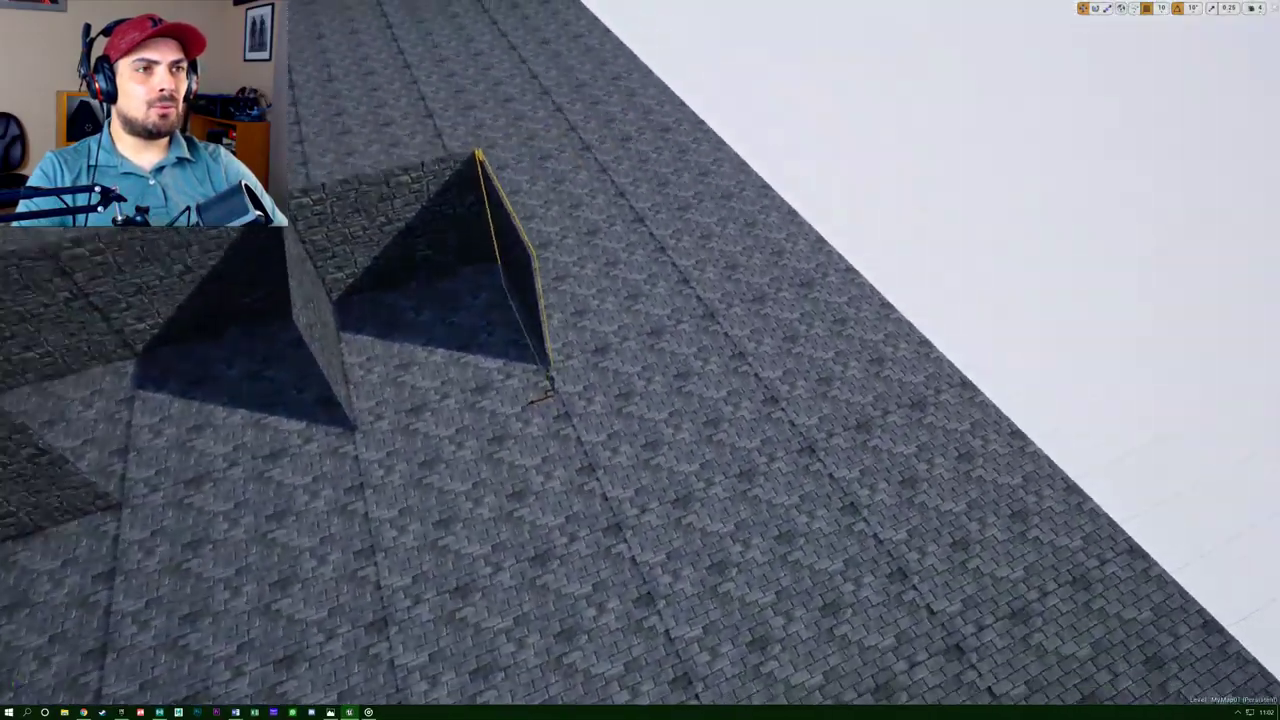
# Extend the end cross wall with a second panel and add a two-panel return wall at its free end.
pyautogui.moveTo(650, 240); pyautogui.dragTo(725, 240, button='right')
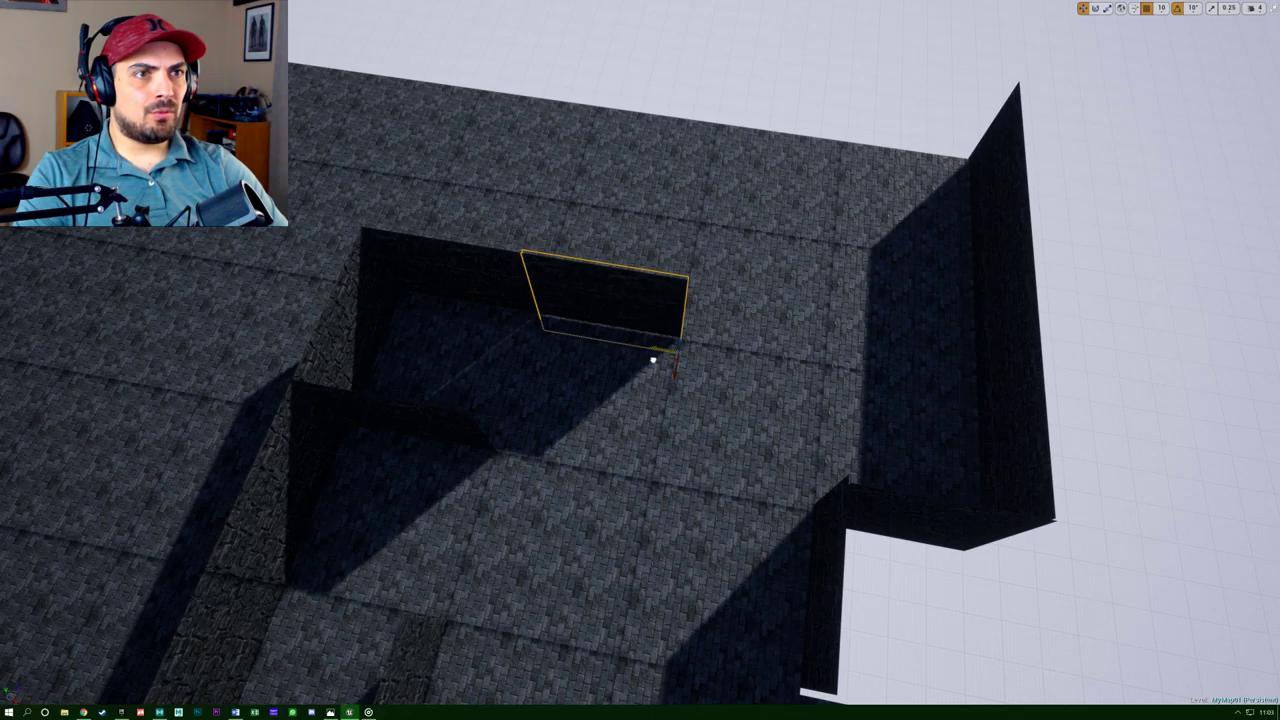
pyautogui.moveTo(653, 360); pyautogui.dragTo(400, 318, button='right')
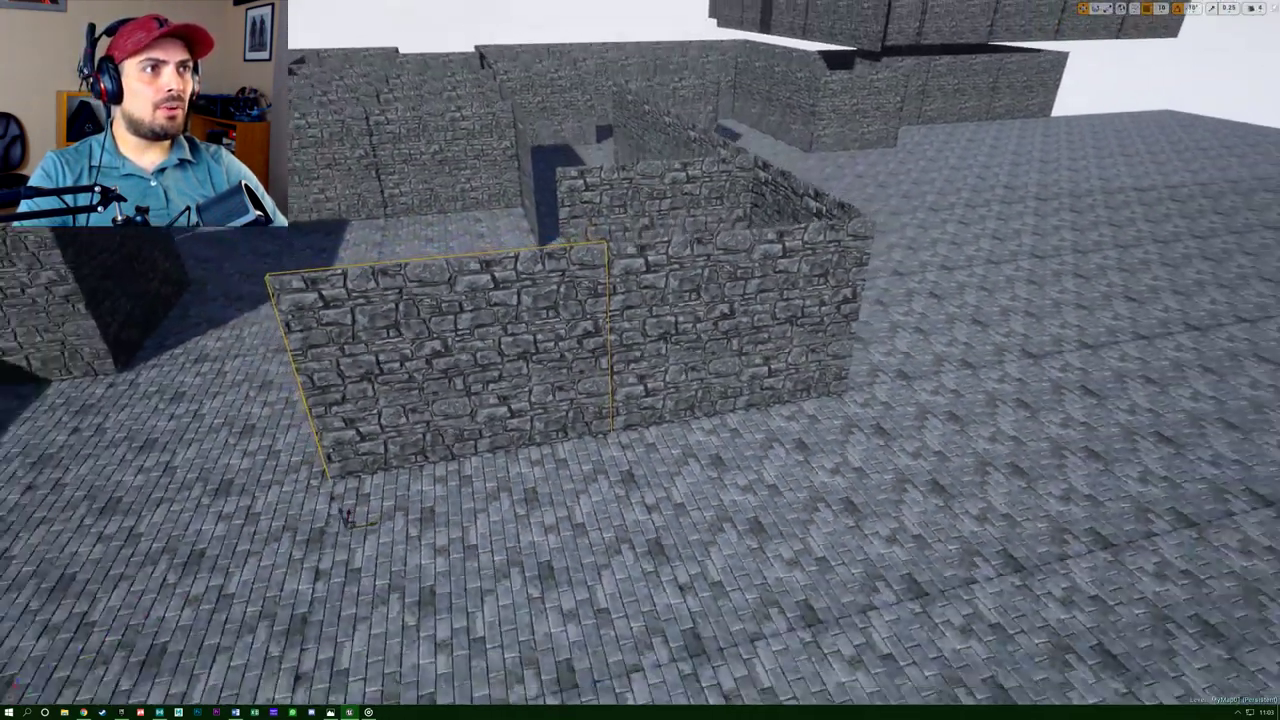
pyautogui.moveTo(345, 515); pyautogui.dragTo(340, 490, button='right')
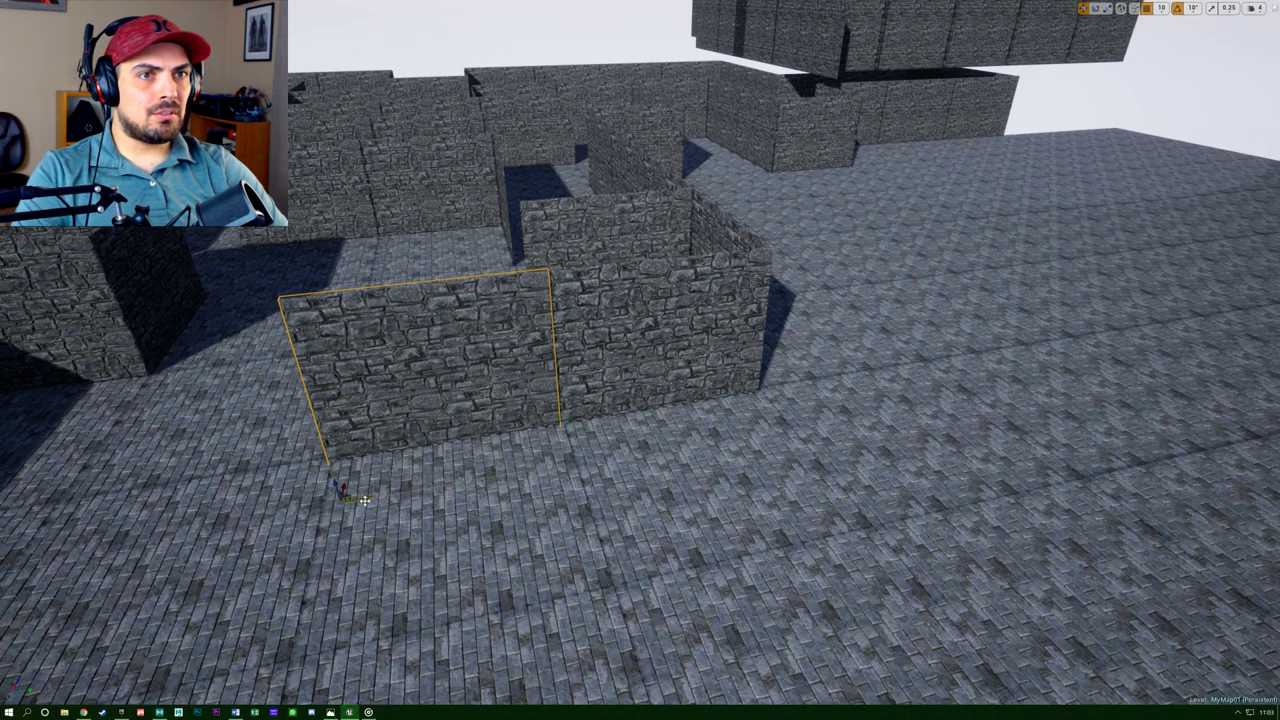
pyautogui.moveTo(365, 501); pyautogui.dragTo(730, 535, button='right')
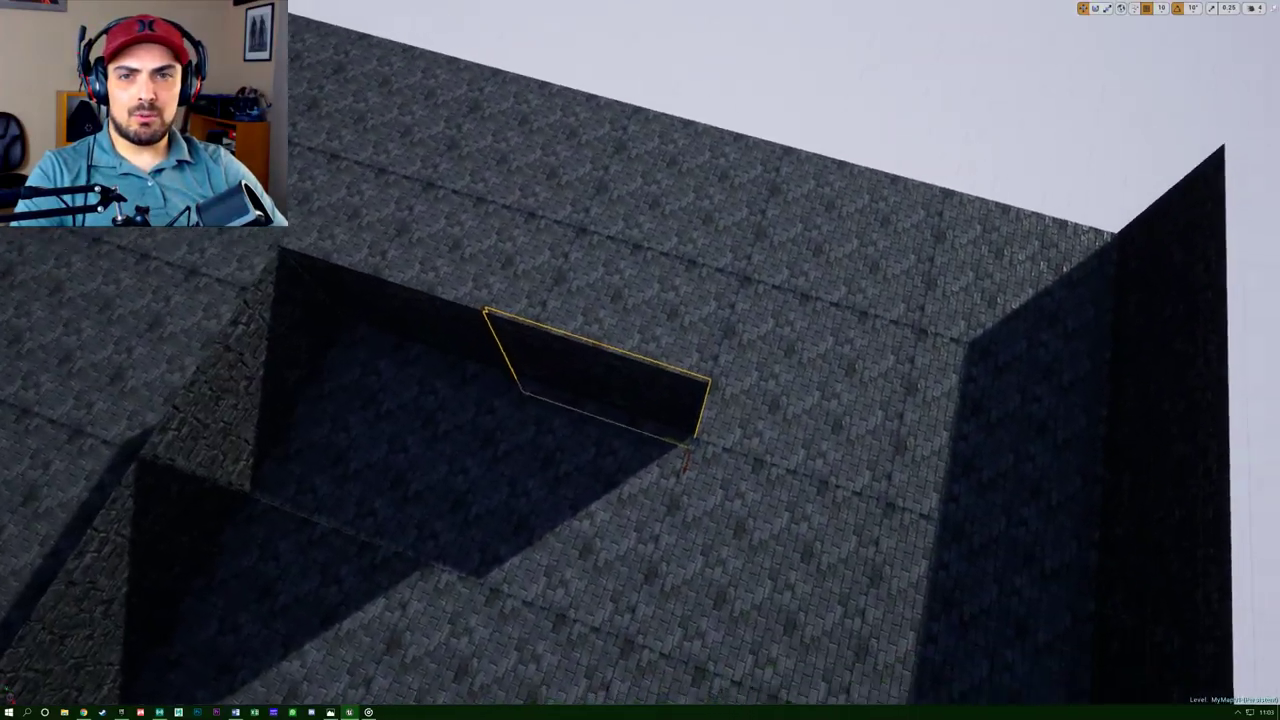
pyautogui.moveTo(395, 470)
pyautogui.mouseDown(button='right')
pyautogui.moveTo(415, 475)
pyautogui.moveTo(400, 485)
pyautogui.moveTo(390, 474)
pyautogui.mouseUp(button='right')
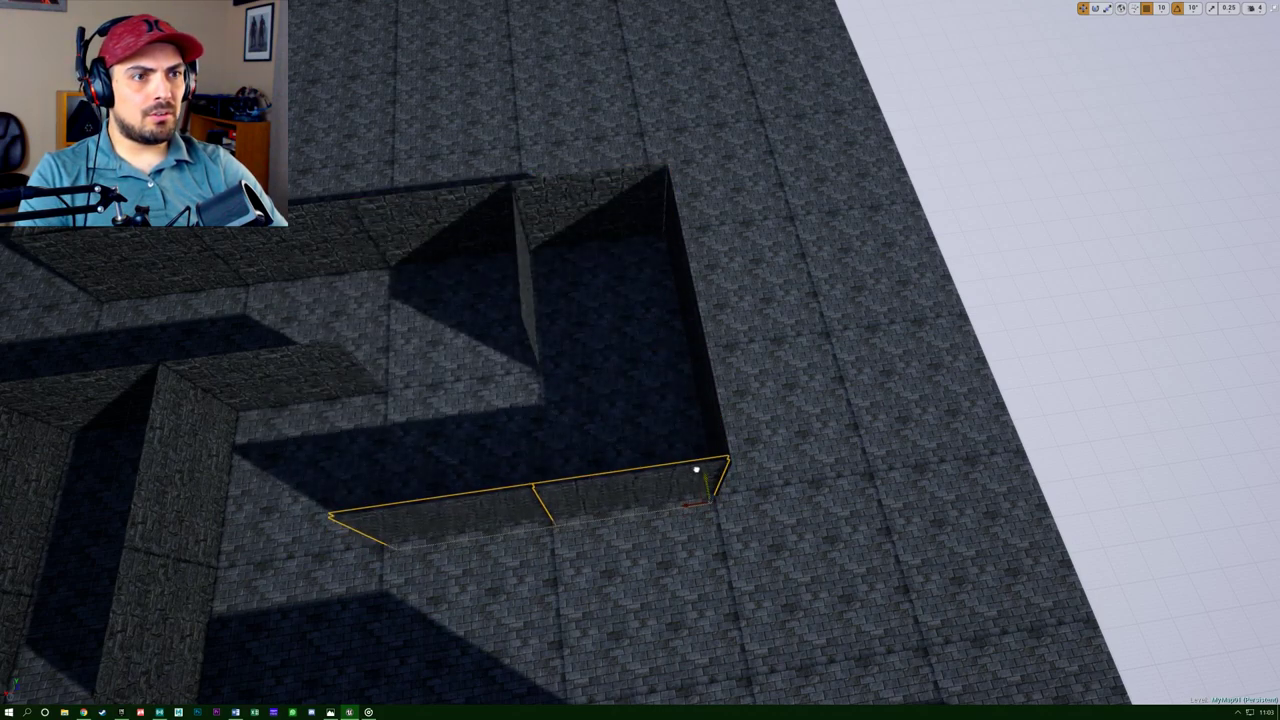
pyautogui.moveTo(697, 474); pyautogui.dragTo(1005, 415, button='right')
# Build a two-panel partition from the notch's inner corner, parallel to the outer wall, and align its free end with the floor seam.
pyautogui.moveTo(520, 465); pyautogui.dragTo(786, 483, button='right')
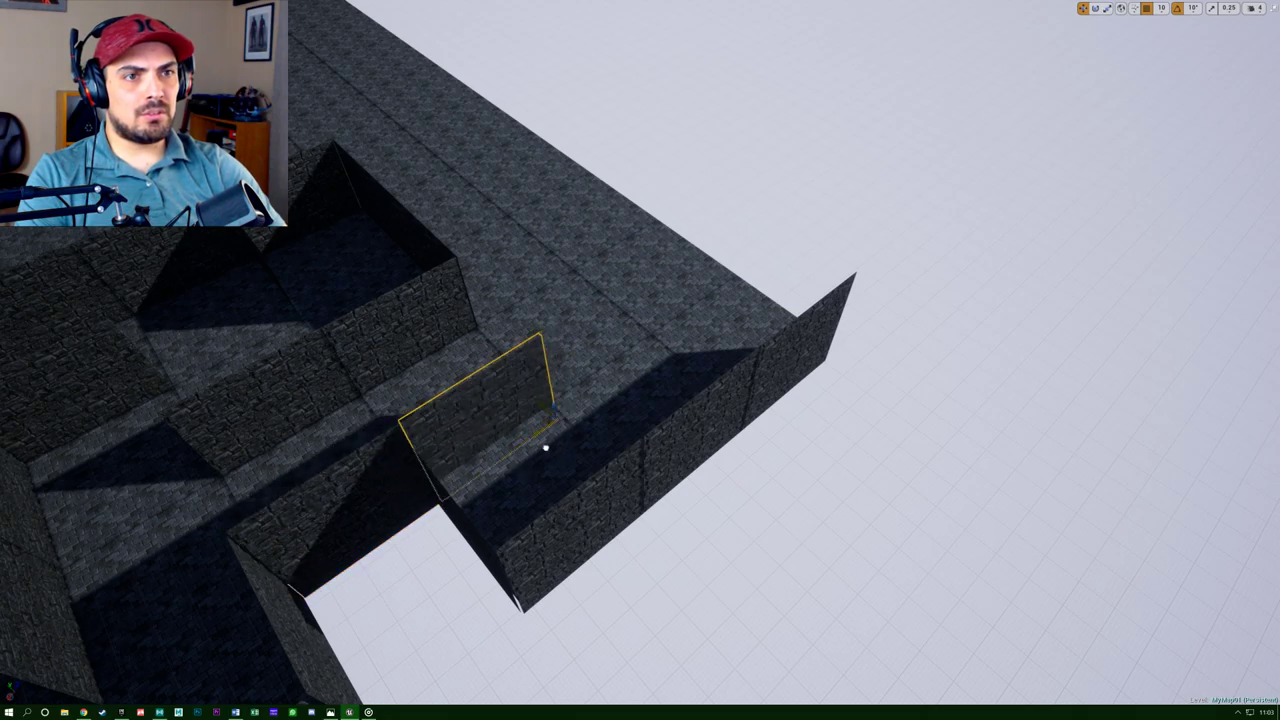
pyautogui.moveTo(640, 360); pyautogui.dragTo(385, 425, button='right')
pyautogui.press('w')
pyautogui.press('s')
pyautogui.press('w')
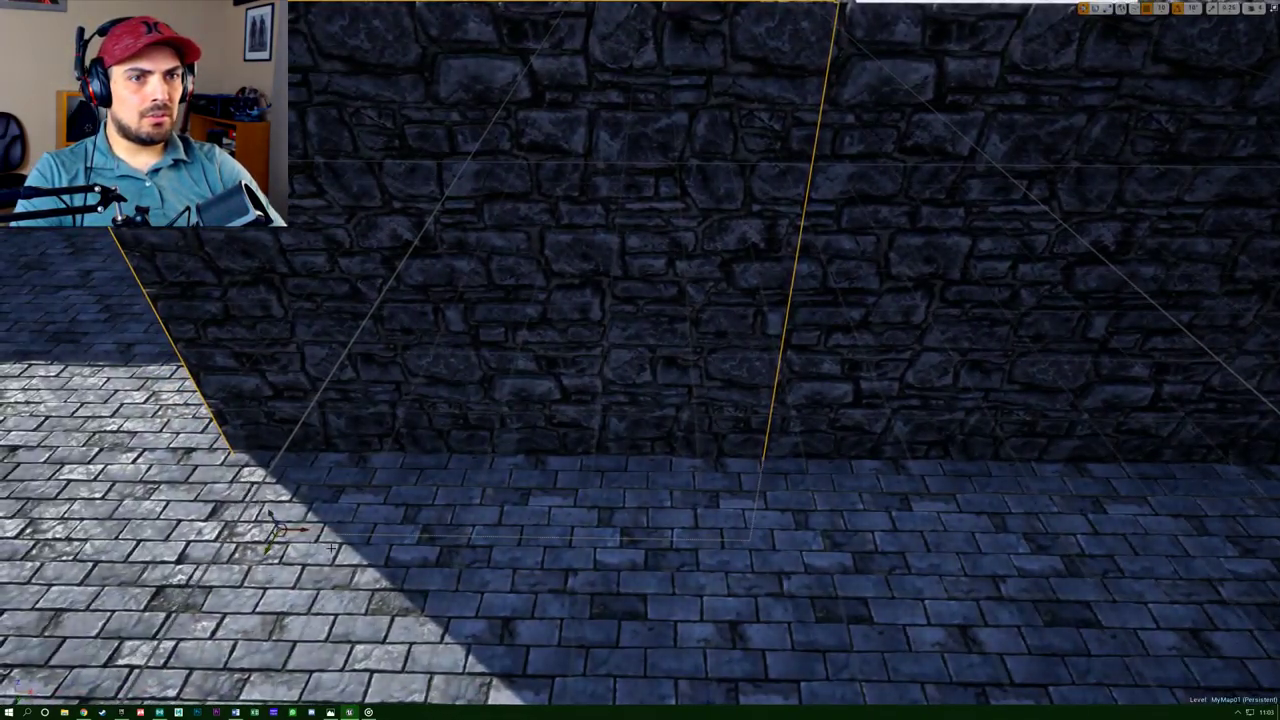
pyautogui.moveTo(296, 530); pyautogui.dragTo(304, 531)
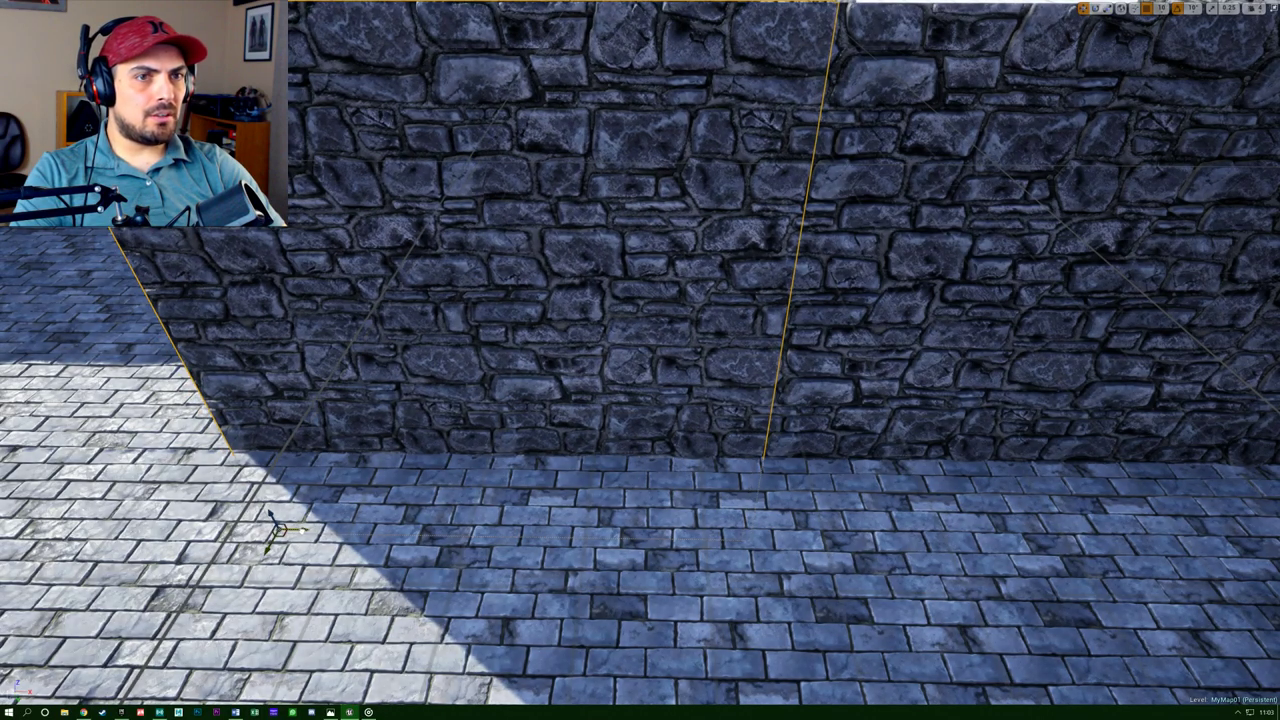
# Examine the new partition's free end and its alignment with the floor tiles and the outer wall.
pyautogui.press('d')
pyautogui.moveTo(300, 527)
pyautogui.mouseDown(button='right')
pyautogui.moveTo(210, 525)
pyautogui.moveTo(250, 515)
pyautogui.moveTo(302, 527)
pyautogui.mouseUp(button='right')
pyautogui.press('s')
pyautogui.press('s')
pyautogui.press('w')
pyautogui.press('s')
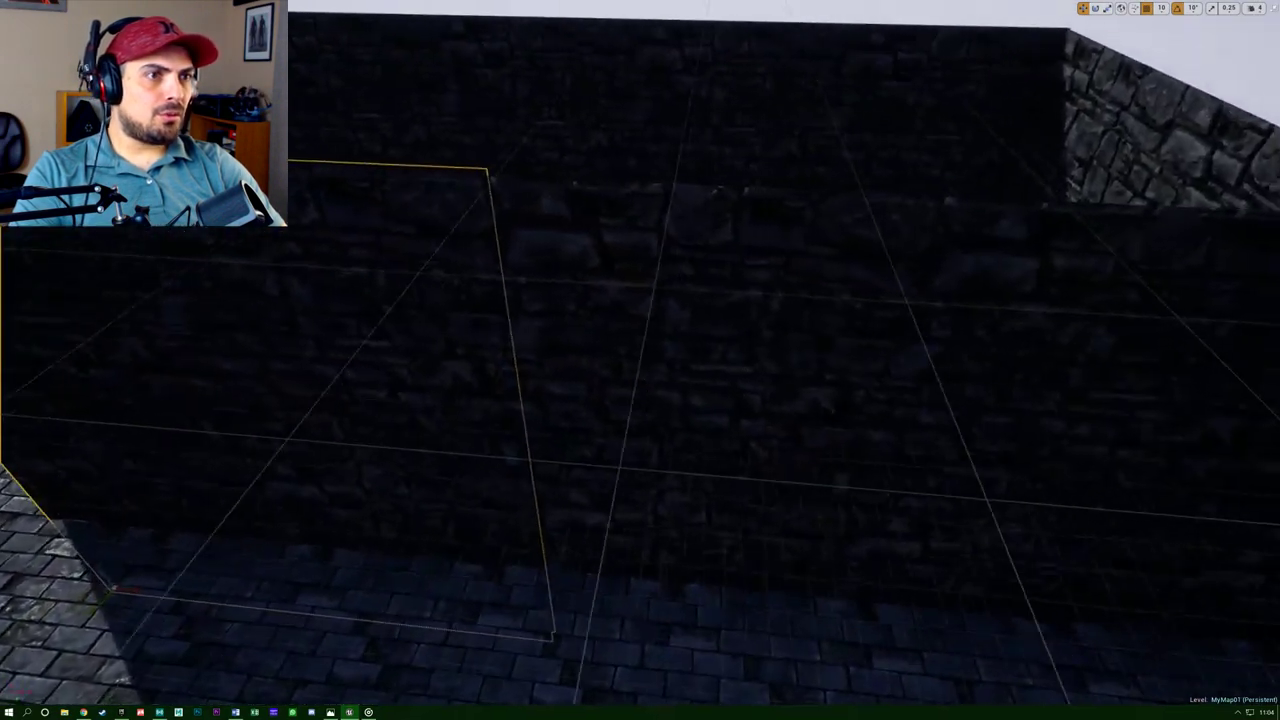
pyautogui.moveTo(302, 527); pyautogui.dragTo(245, 525, button='right')
pyautogui.press('s')
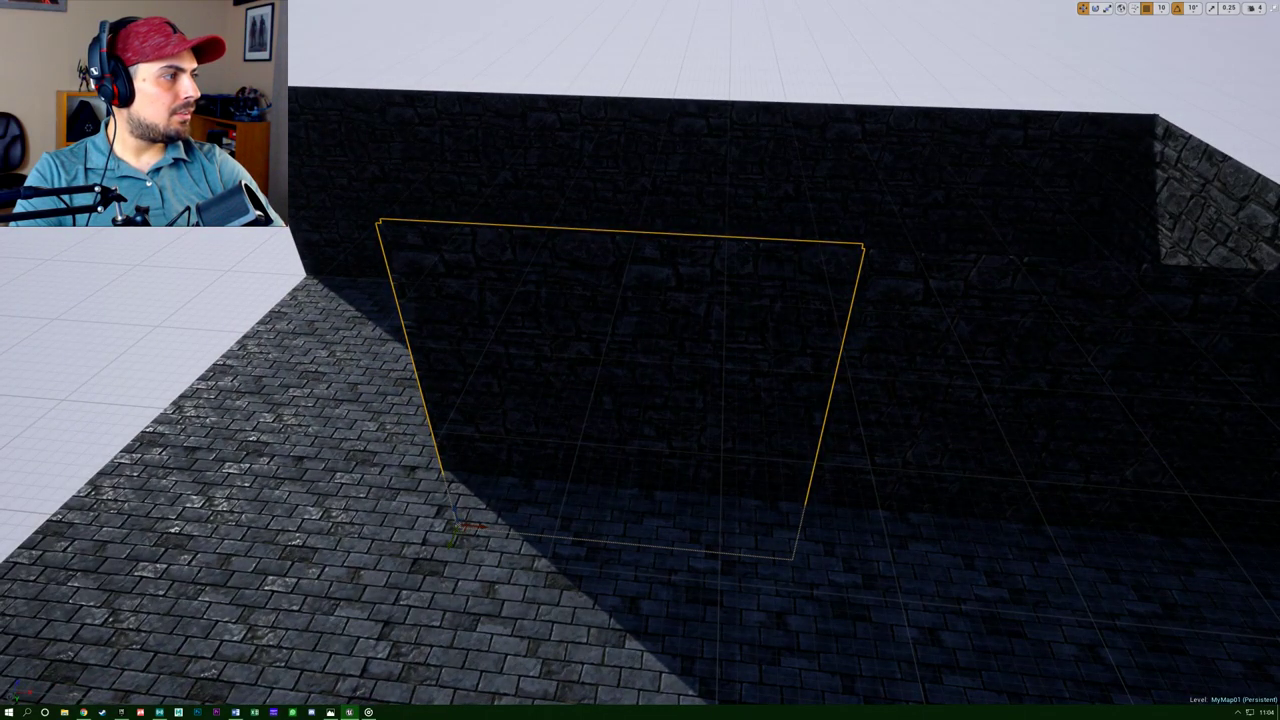
pyautogui.press('d')
# Compare the whole maze layout from above with the Maze Simple.gif reference map in Photos, then move that window out of the way.
pyautogui.moveTo(640, 400); pyautogui.dragTo(495, 605, button='right')
pyautogui.press('a')
pyautogui.press('d')
pyautogui.press('a')
pyautogui.press('s')
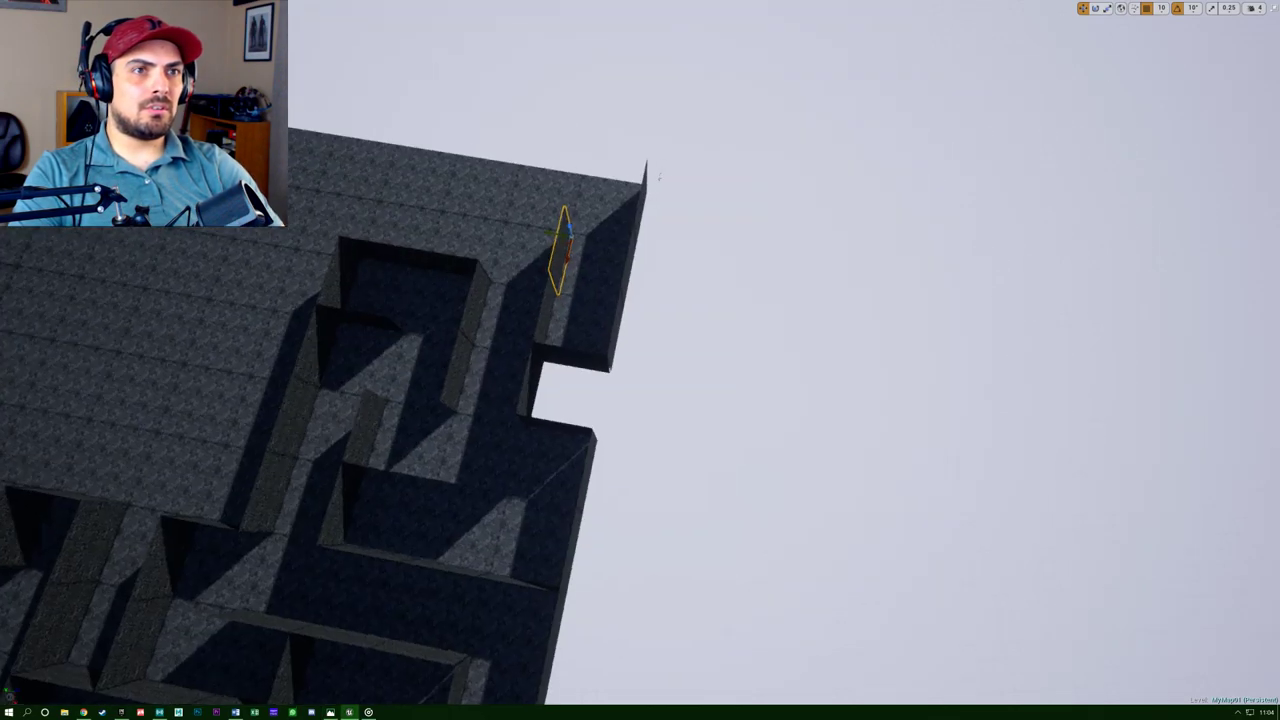
pyautogui.moveTo(640, 400); pyautogui.dragTo(578, 398, button='right')
pyautogui.press('s')
pyautogui.press('s')
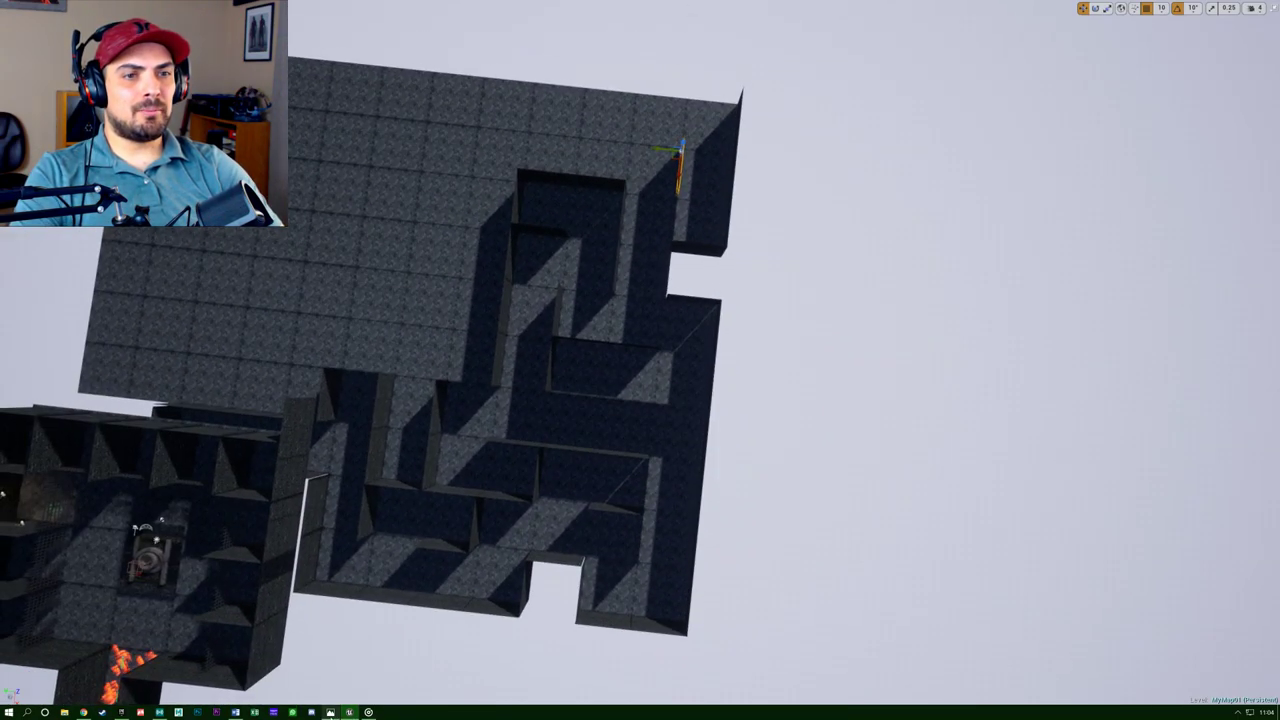
pyautogui.click(330, 712)
pyautogui.moveTo(766, 326); pyautogui.dragTo(1000, 304)
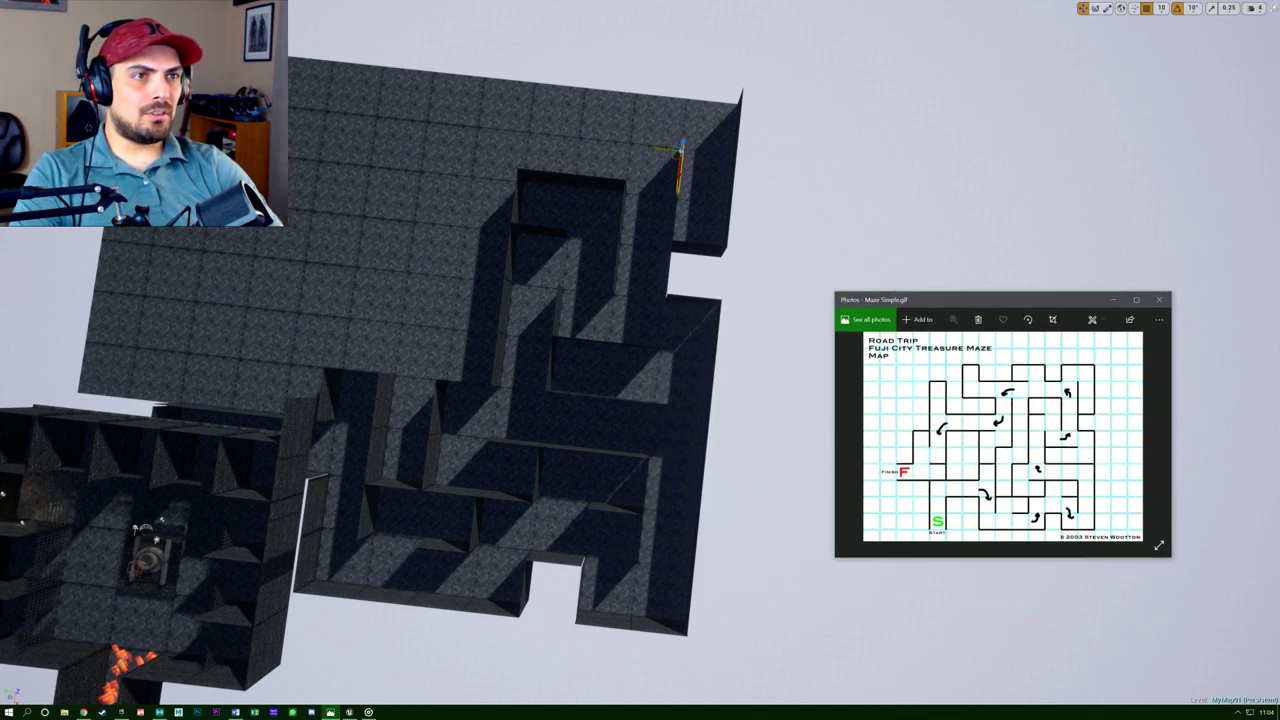
pyautogui.moveTo(1020, 300); pyautogui.dragTo(0, 413)
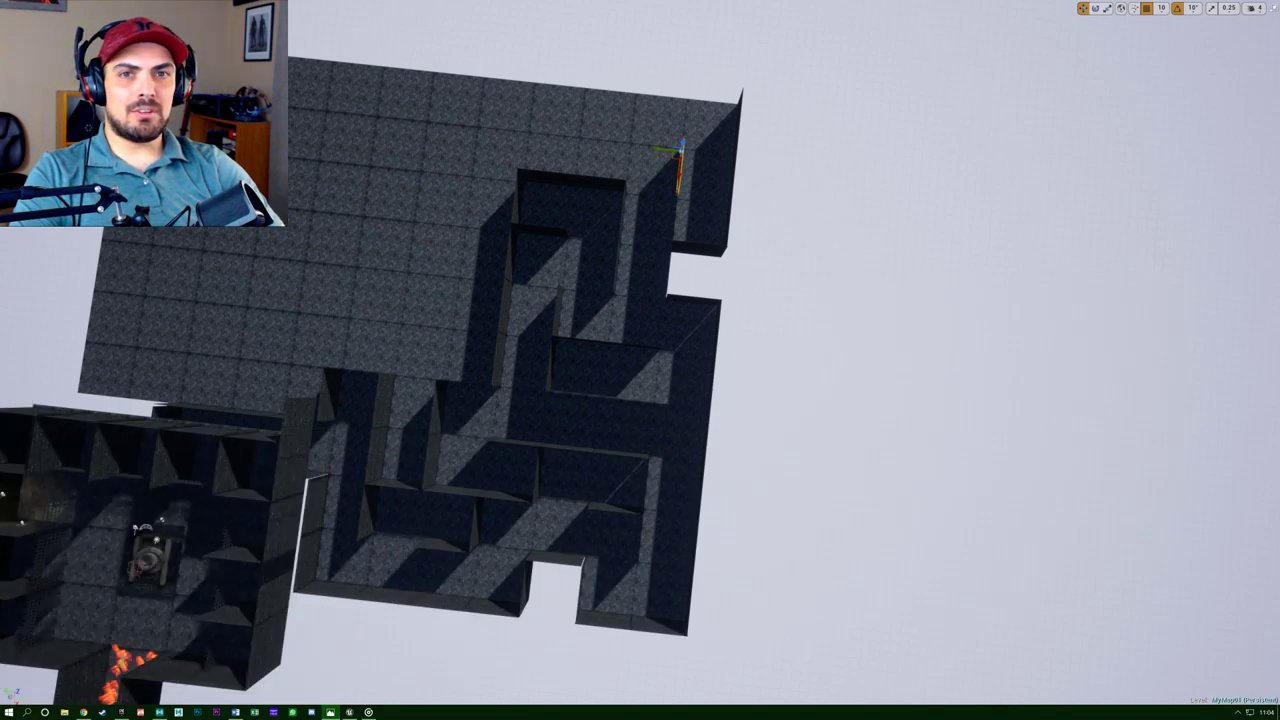
# Copy the three-panel cross wall to the floor's open outer edge and align its end with the corner of the outer wall.
pyautogui.moveTo(640, 380); pyautogui.dragTo(300, 295, button='right')
pyautogui.moveTo(590, 300); pyautogui.dragTo(601, 255, button='right')
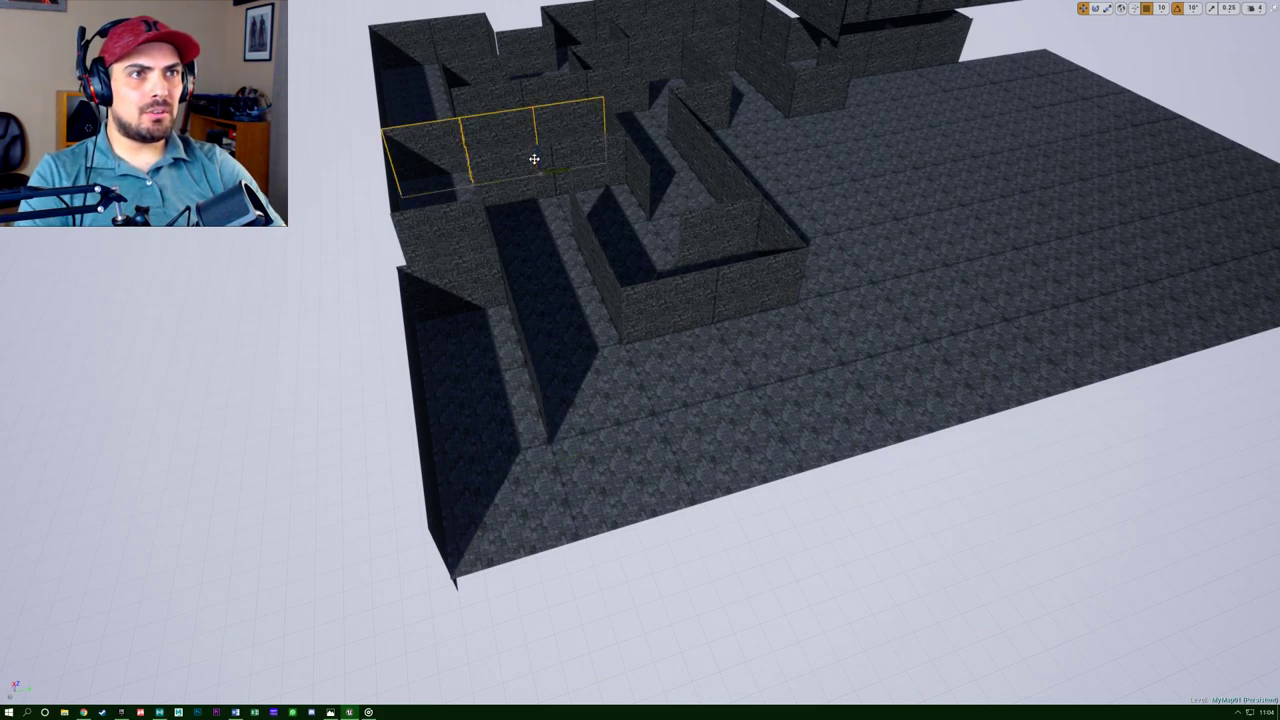
pyautogui.moveTo(535, 160); pyautogui.dragTo(712, 485)
pyautogui.moveTo(662, 493); pyautogui.dragTo(792, 592, button='right')
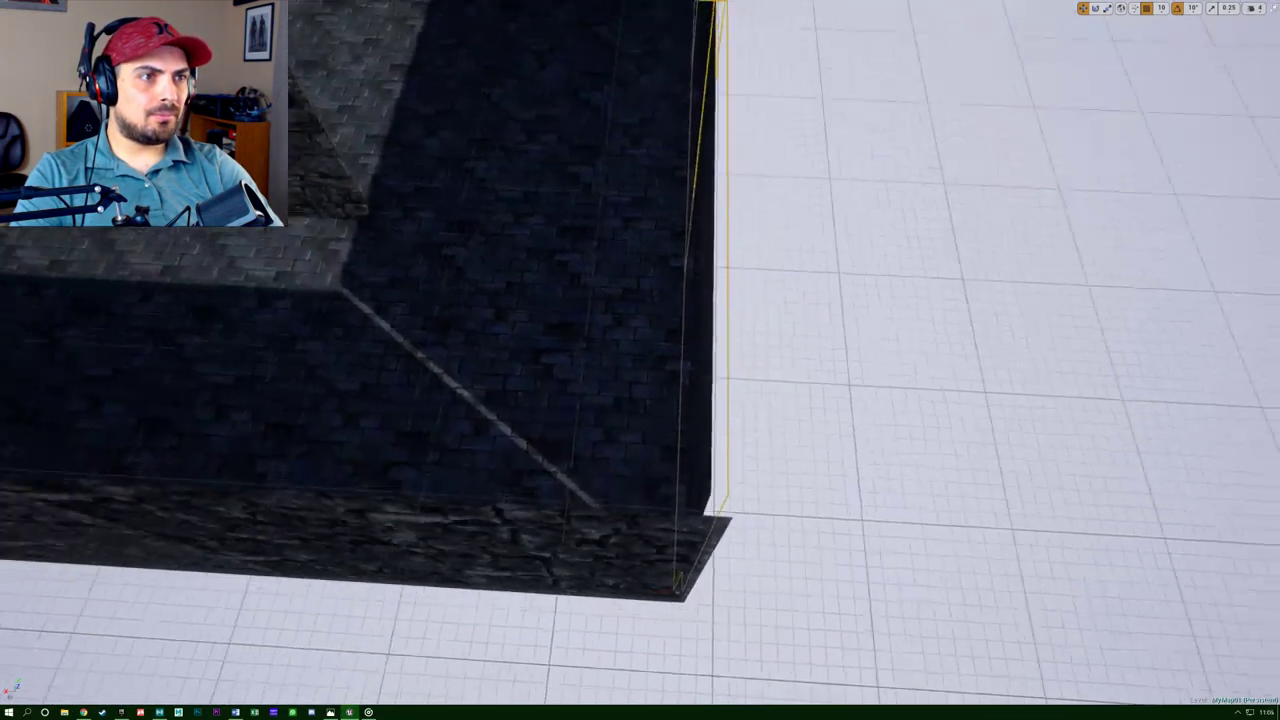
pyautogui.moveTo(600, 624); pyautogui.dragTo(667, 614, button='right')
pyautogui.moveTo(654, 612); pyautogui.dragTo(660, 615)
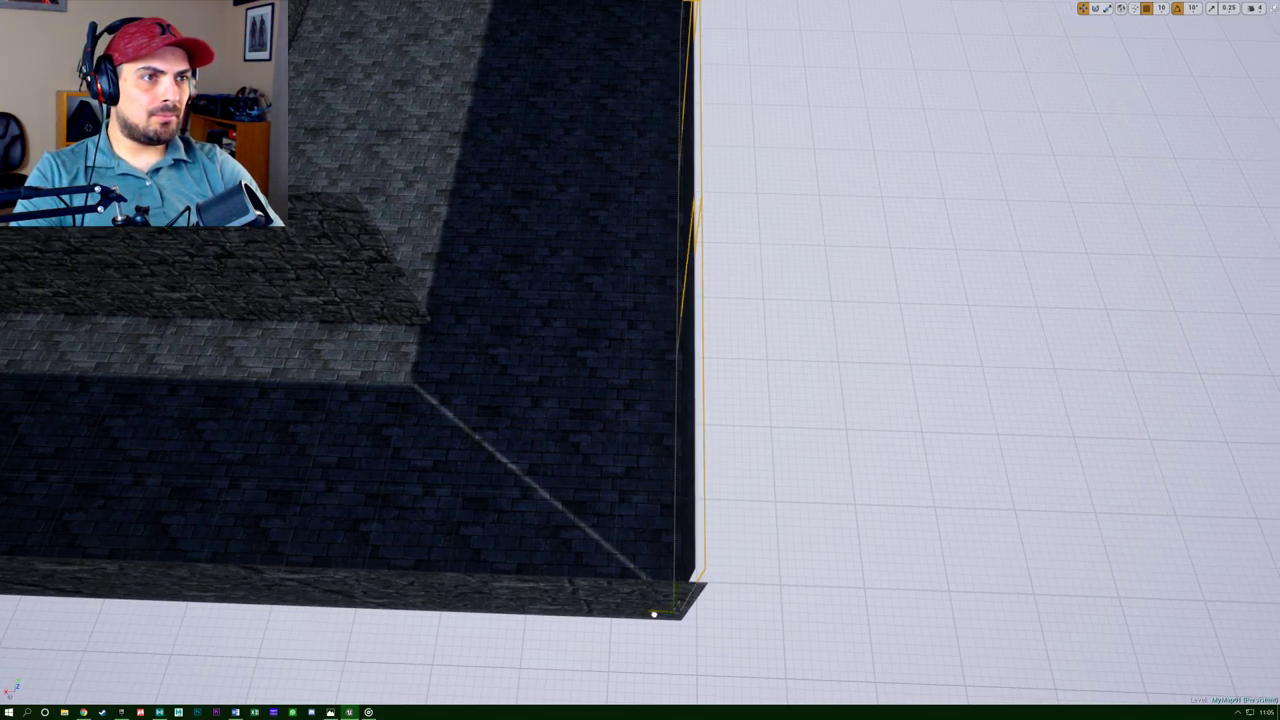
# Nudge the two panels farthest from the corner along the new edge wall so they sit flush with the corner panel.
pyautogui.moveTo(702, 572); pyautogui.dragTo(735, 455, button='right')
pyautogui.click(510, 470)
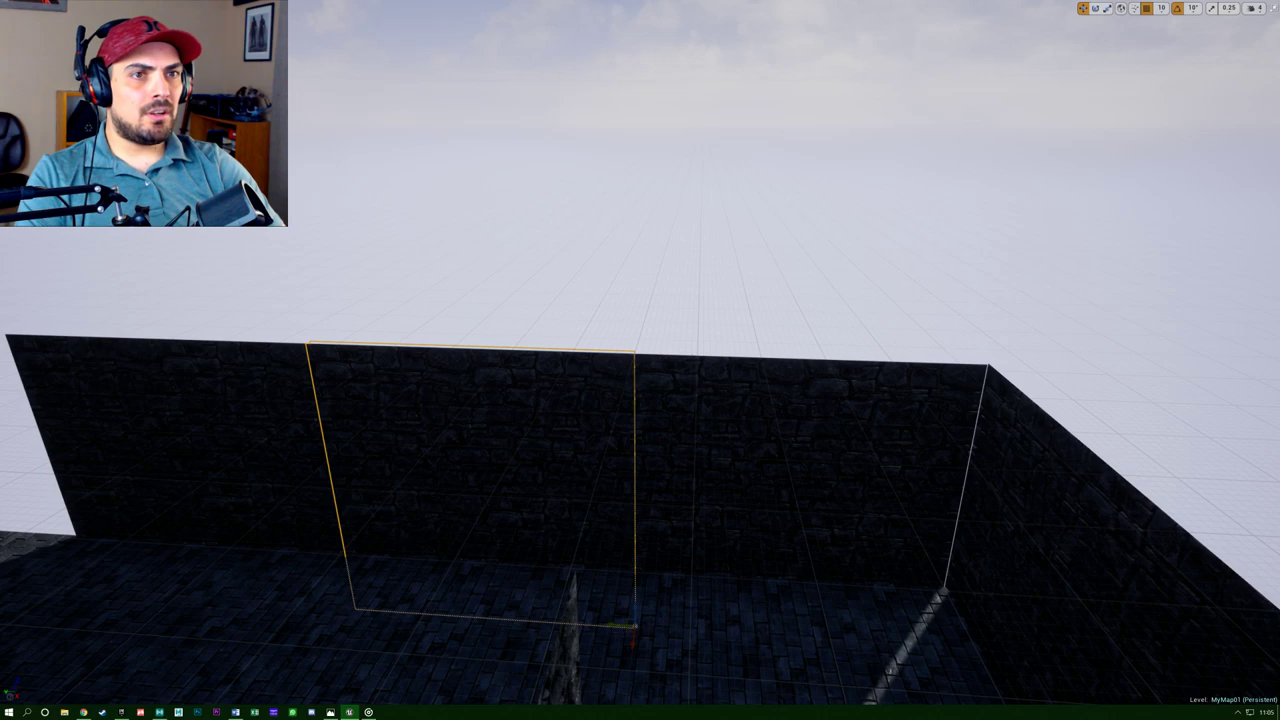
pyautogui.keyDown('ctrl'); pyautogui.click(289, 455); pyautogui.keyUp('ctrl')
pyautogui.moveTo(329, 606); pyautogui.dragTo(325, 606)
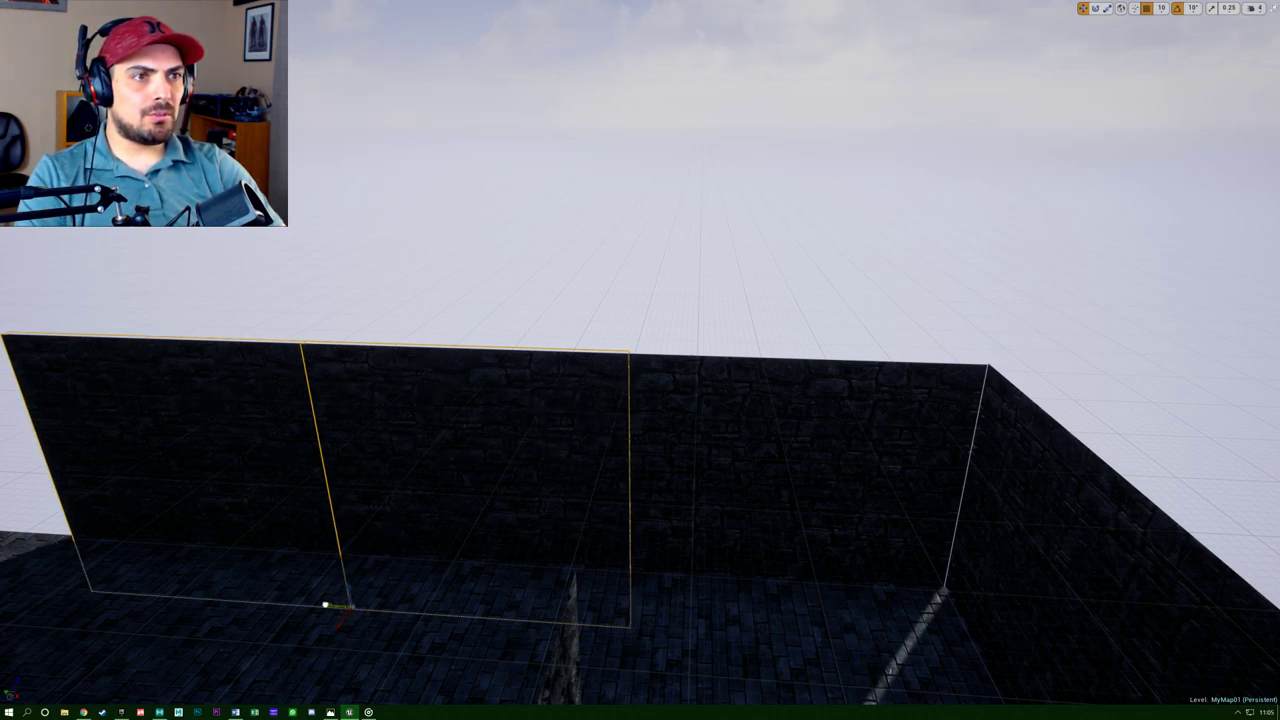
# Examine the corner panel of the new edge wall and the cross wall's junction with the outer wall.
pyautogui.click(714, 447)
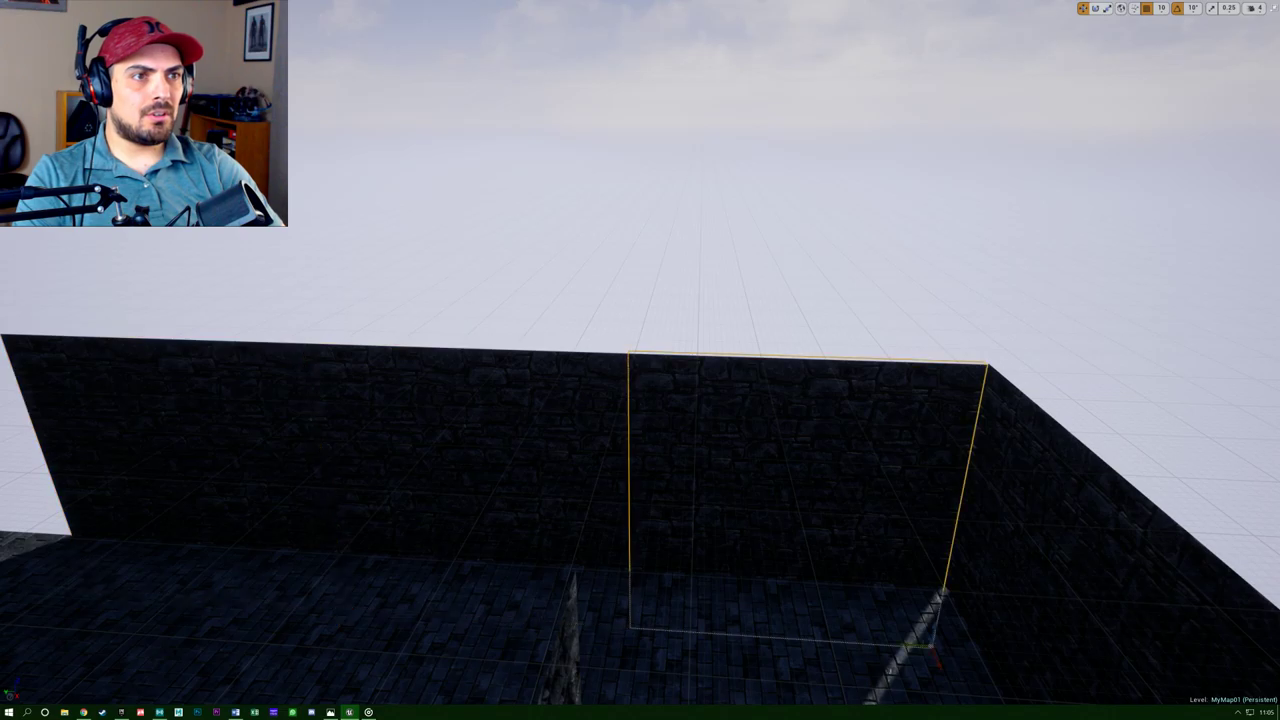
pyautogui.keyDown('ctrl'); pyautogui.click(582, 444); pyautogui.keyUp('ctrl')
pyautogui.moveTo(582, 444); pyautogui.dragTo(735, 515, button='right')
pyautogui.click(626, 475)
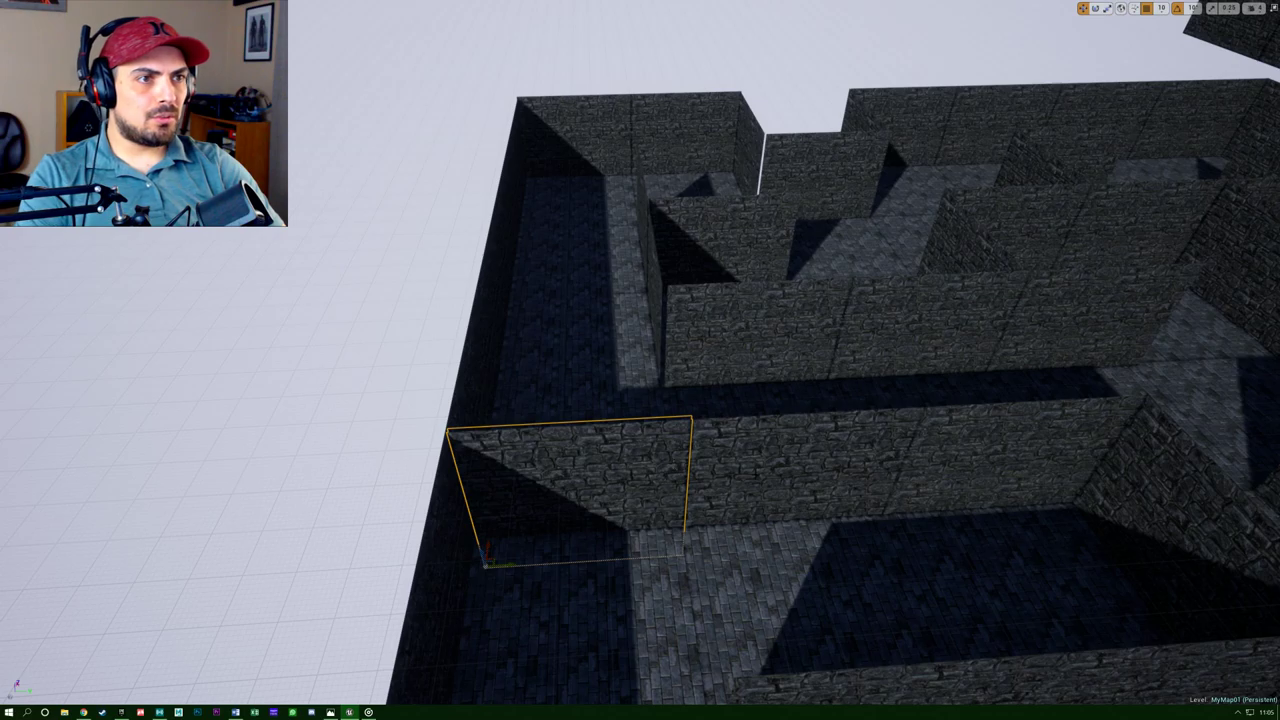
pyautogui.moveTo(581, 444); pyautogui.dragTo(581, 444, button='right')
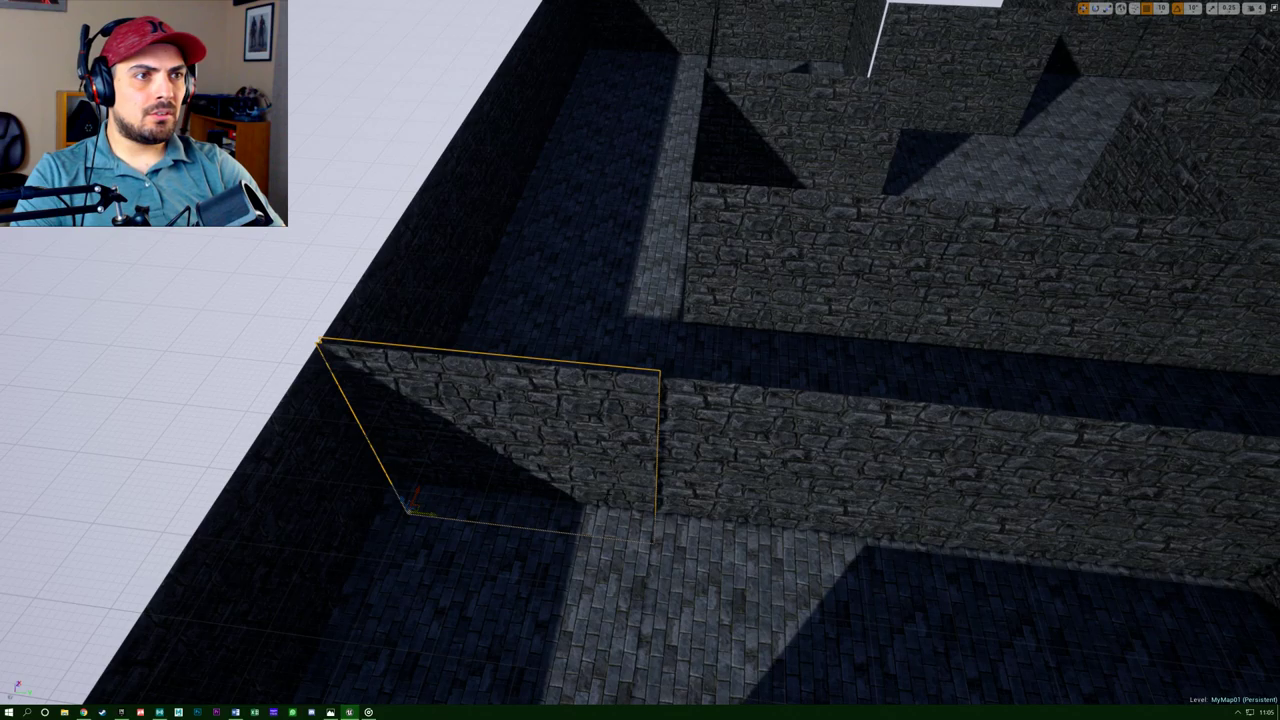
pyautogui.click(301, 271)
pyautogui.moveTo(301, 271); pyautogui.dragTo(760, 180, button='right')
pyautogui.moveTo(640, 360); pyautogui.dragTo(640, 360, button='right')
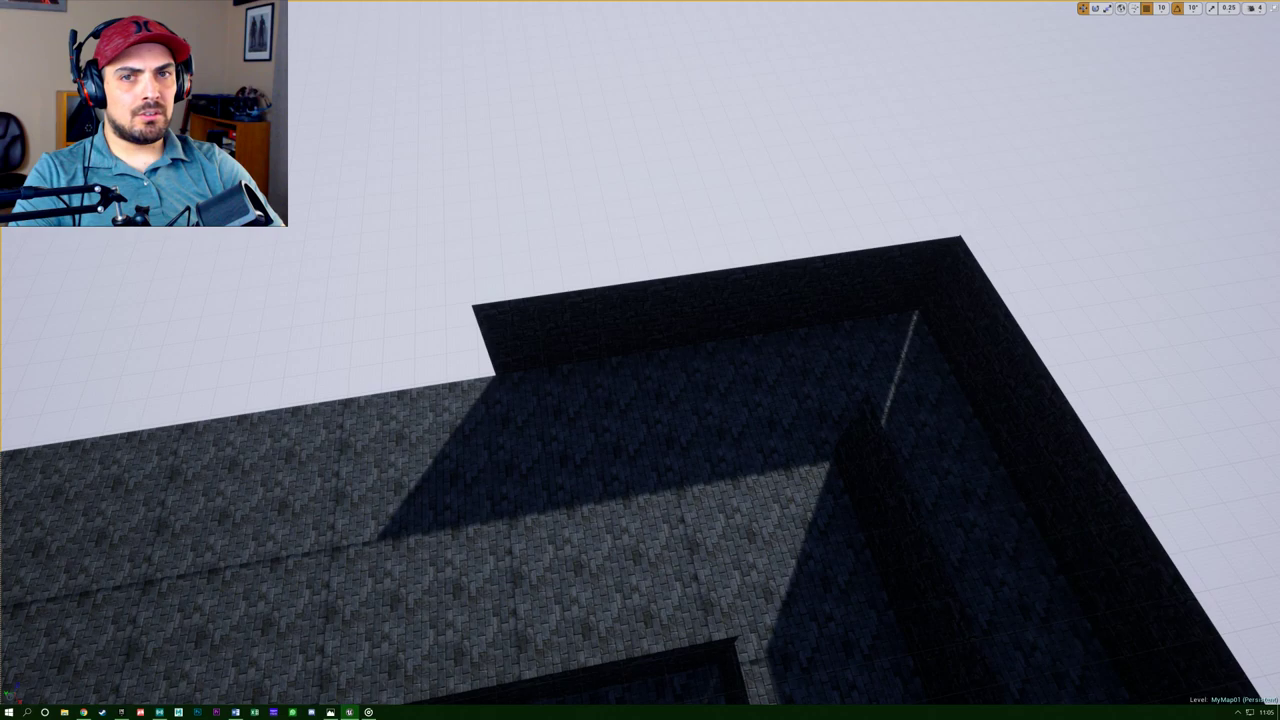
pyautogui.click(978, 342)
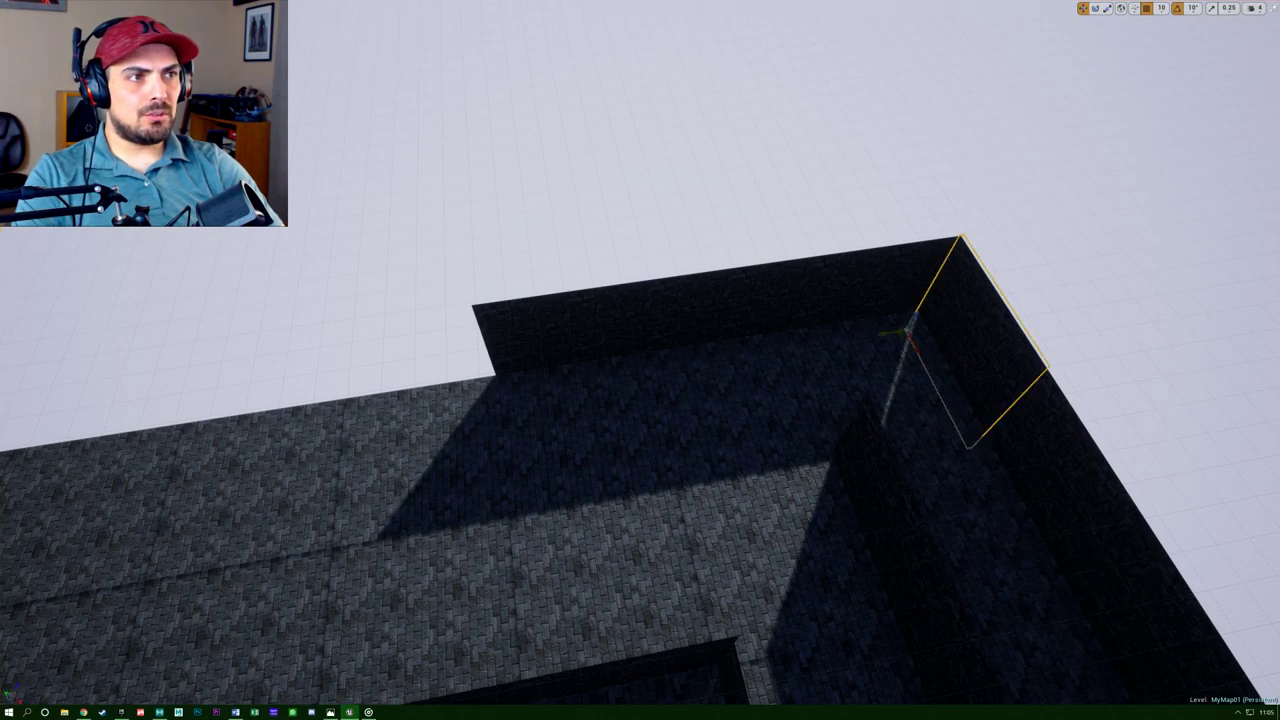
pyautogui.press('super')
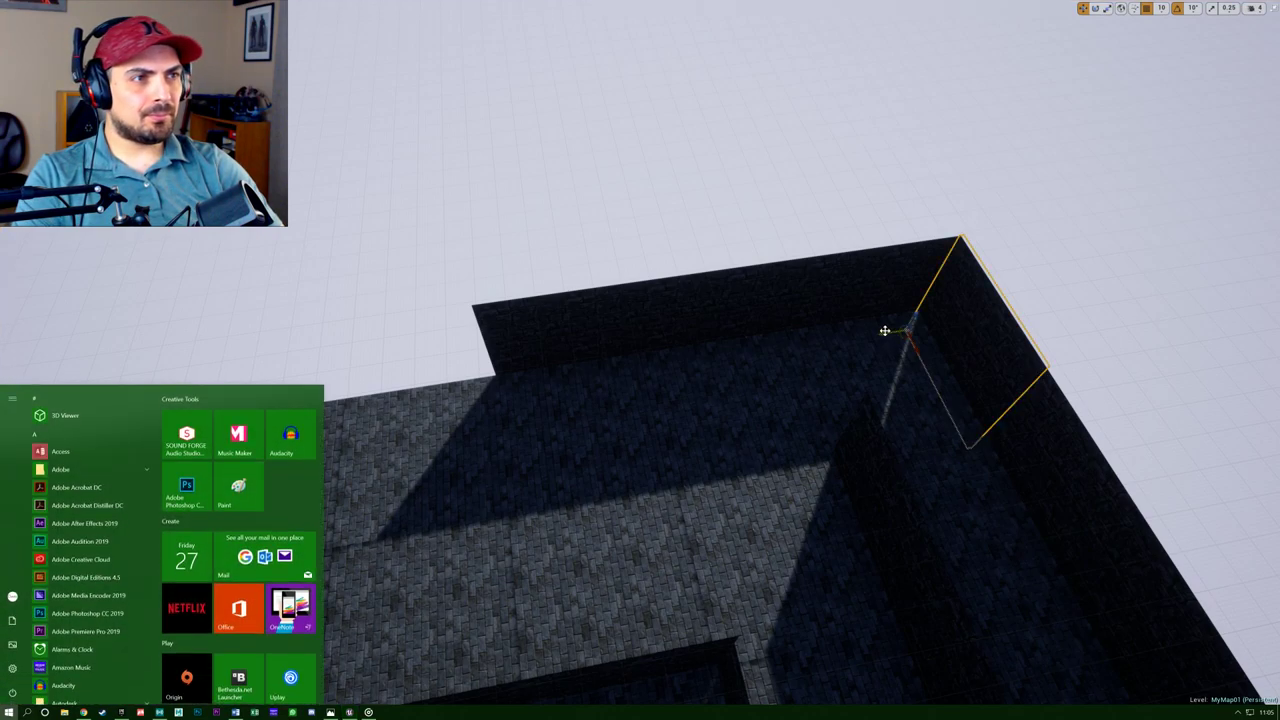
pyautogui.press('super')
pyautogui.moveTo(883, 333); pyautogui.dragTo(940, 325)
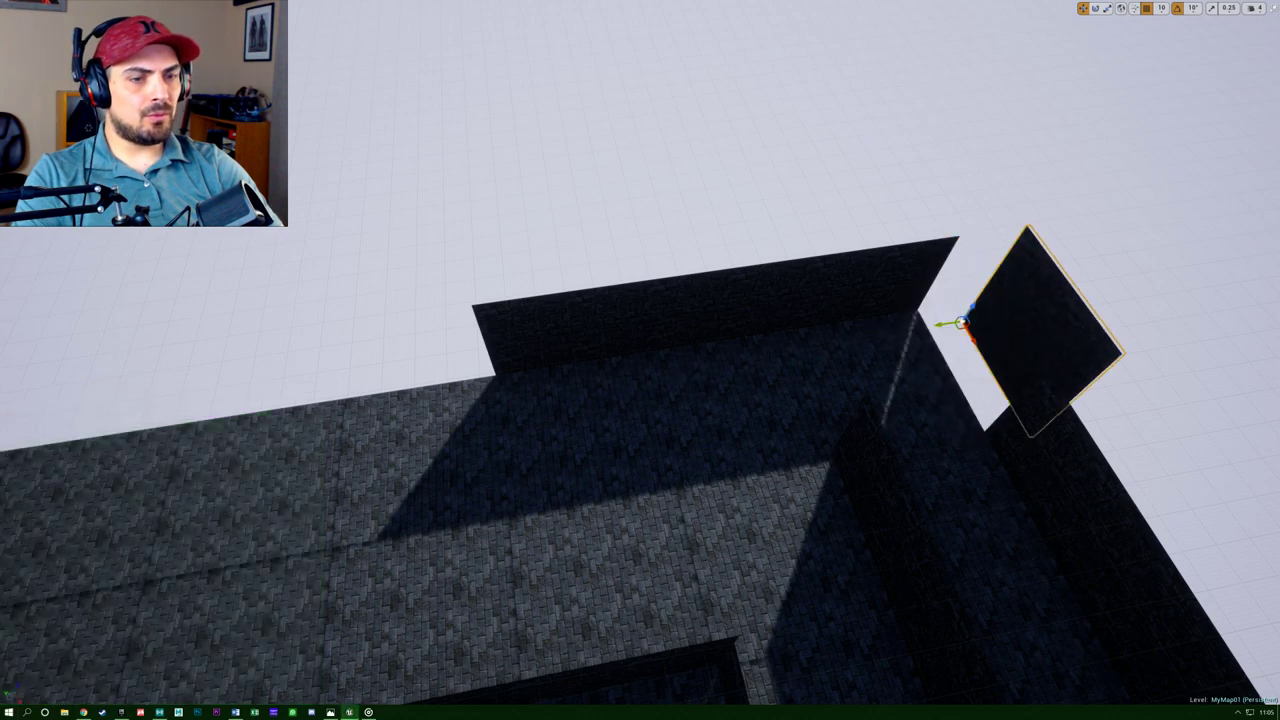
pyautogui.hotkey('ctrl', 'z')
pyautogui.hotkey('ctrl', 'z')
pyautogui.hotkey('ctrl', 'z')
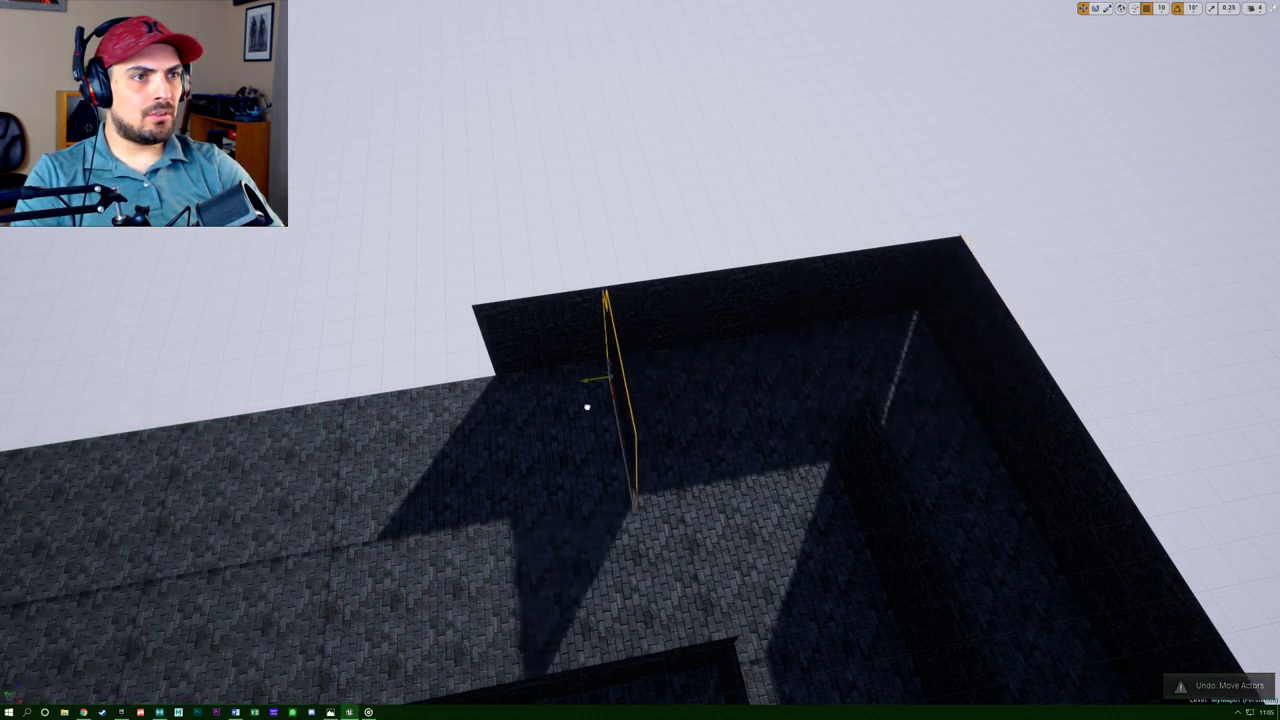
# Copy the cross panel to the outer wall's open end and move the outer panel between the two inward to form a notch.
pyautogui.moveTo(635, 392); pyautogui.dragTo(623, 392)
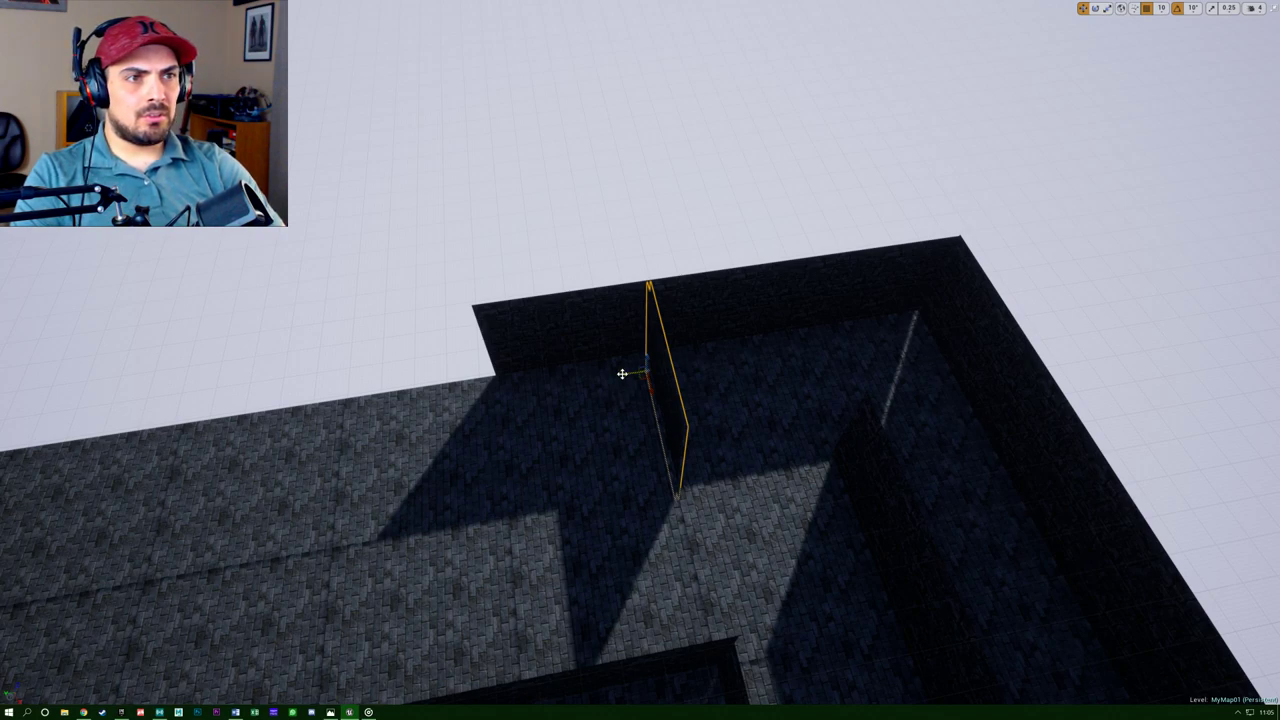
pyautogui.moveTo(622, 374); pyautogui.dragTo(481, 414)
pyautogui.click(568, 340)
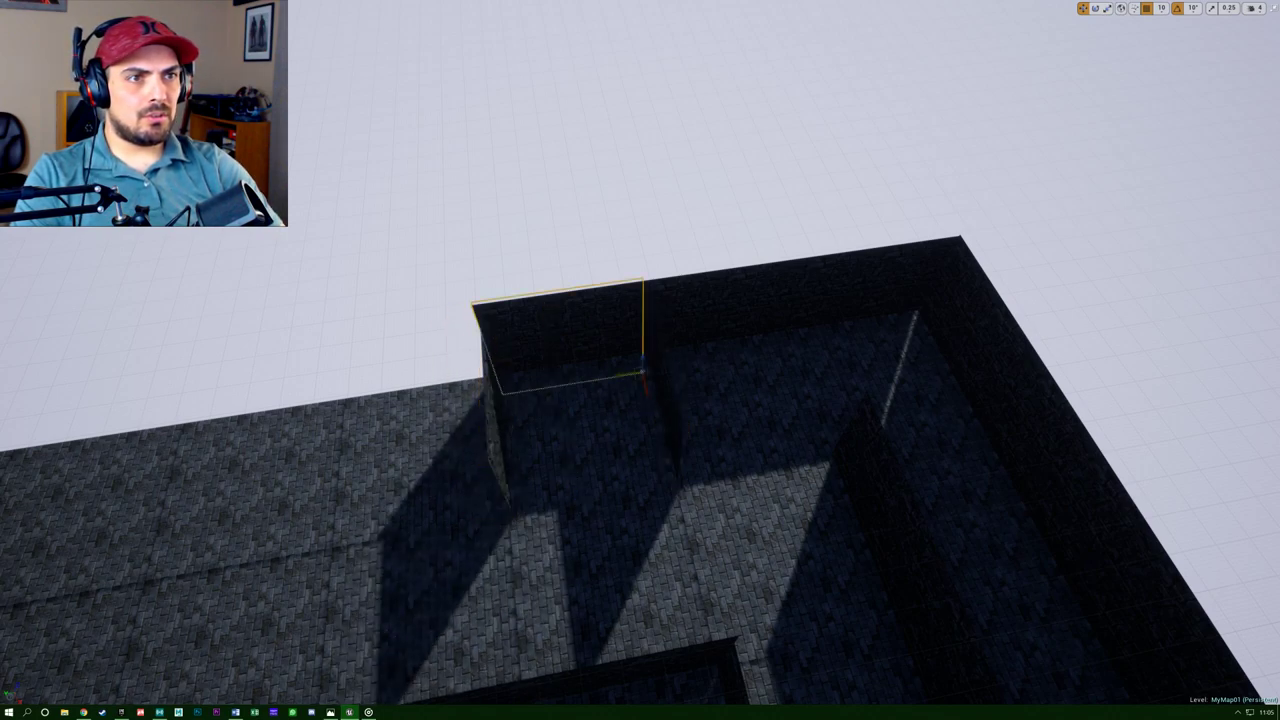
pyautogui.moveTo(643, 370); pyautogui.dragTo(678, 528)
pyautogui.moveTo(678, 528); pyautogui.dragTo(925, 595, button='right')
pyautogui.moveTo(618, 450); pyautogui.dragTo(624, 474, button='right')
# Nudge the notch's two side panels along the floor edge to line up with the outer wall end and the notch's back panel.
pyautogui.click(562, 420)
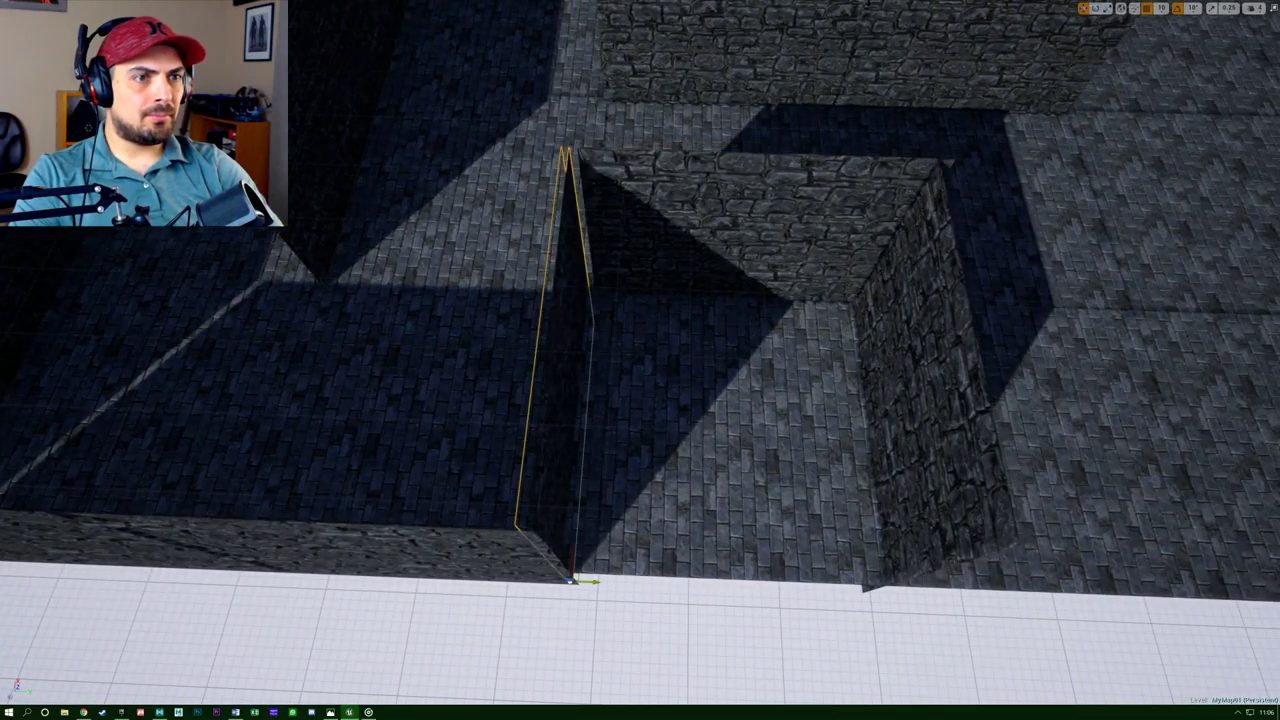
pyautogui.moveTo(596, 581)
pyautogui.mouseDown()
pyautogui.moveTo(614, 582)
pyautogui.moveTo(600, 584)
pyautogui.mouseUp()
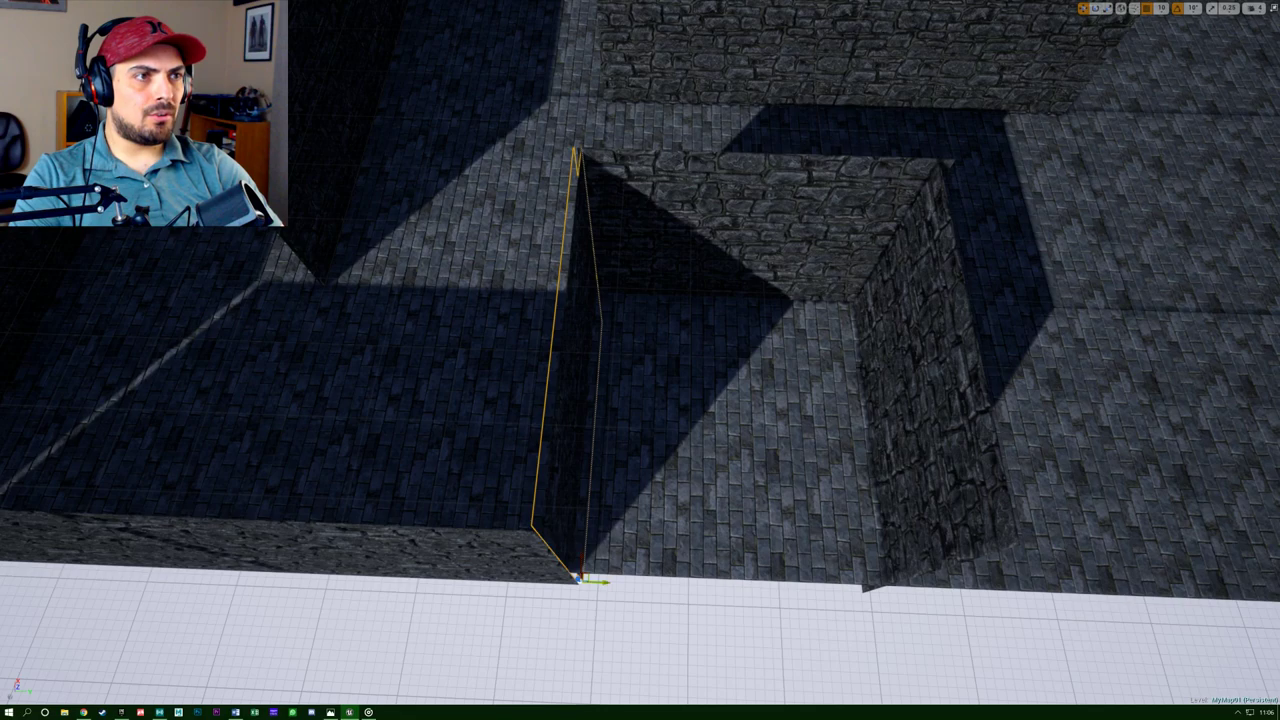
pyautogui.click(936, 430)
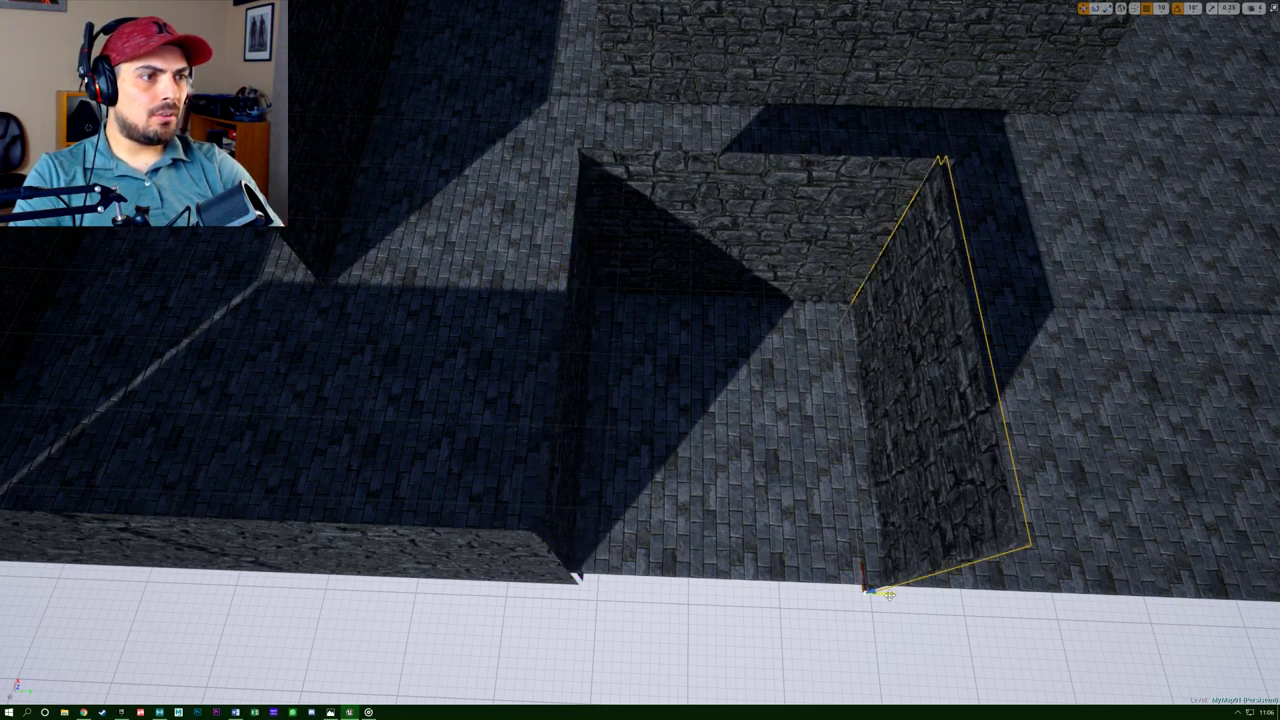
pyautogui.moveTo(891, 594); pyautogui.dragTo(906, 597)
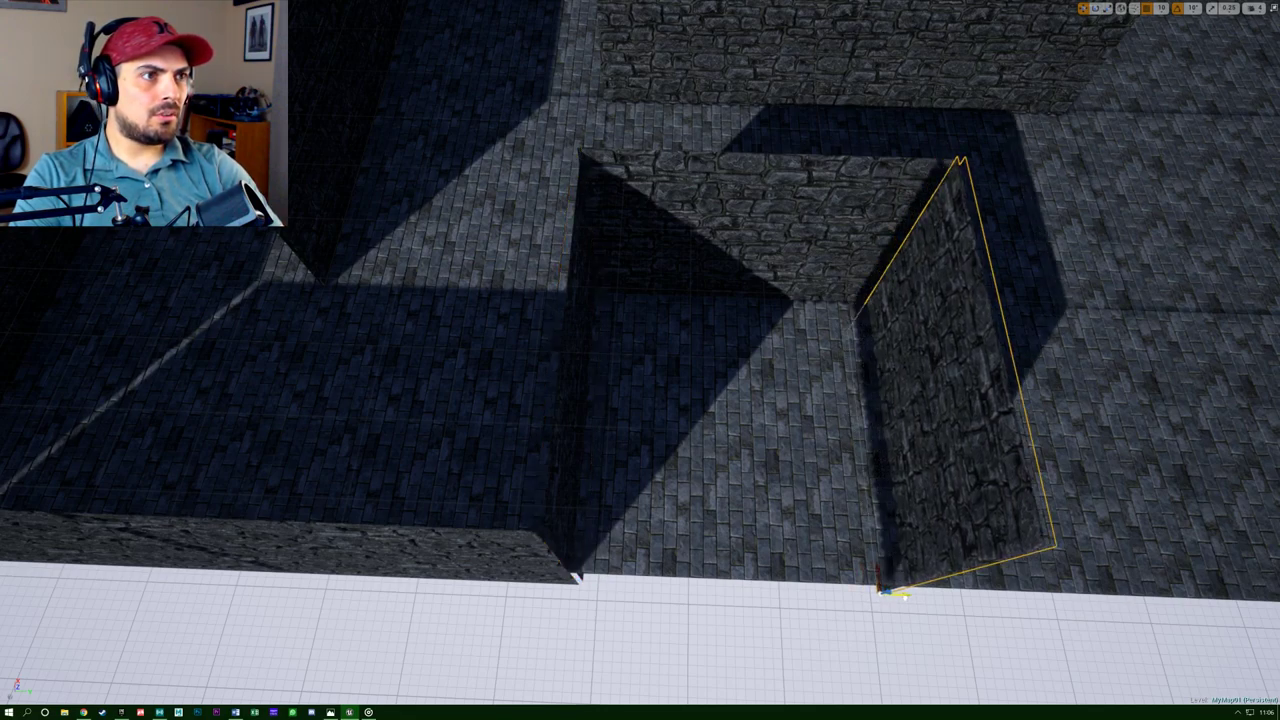
# Check the notch's open-end side panel against the adjoining floor tile and nudge it back toward the back panel's end.
pyautogui.moveTo(757, 514)
pyautogui.mouseDown(button='right')
pyautogui.moveTo(820, 500)
pyautogui.moveTo(757, 514)
pyautogui.mouseUp(button='right')
pyautogui.click(596, 446)
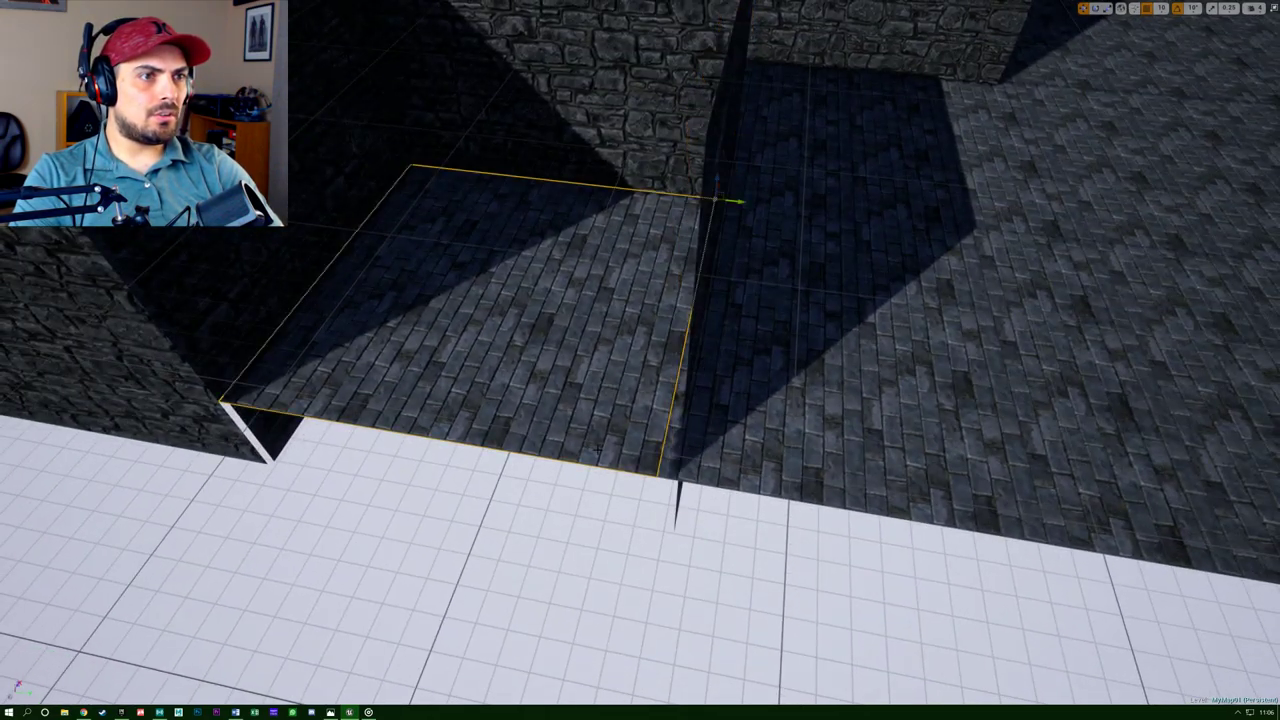
pyautogui.moveTo(660, 404); pyautogui.dragTo(676, 342, button='right')
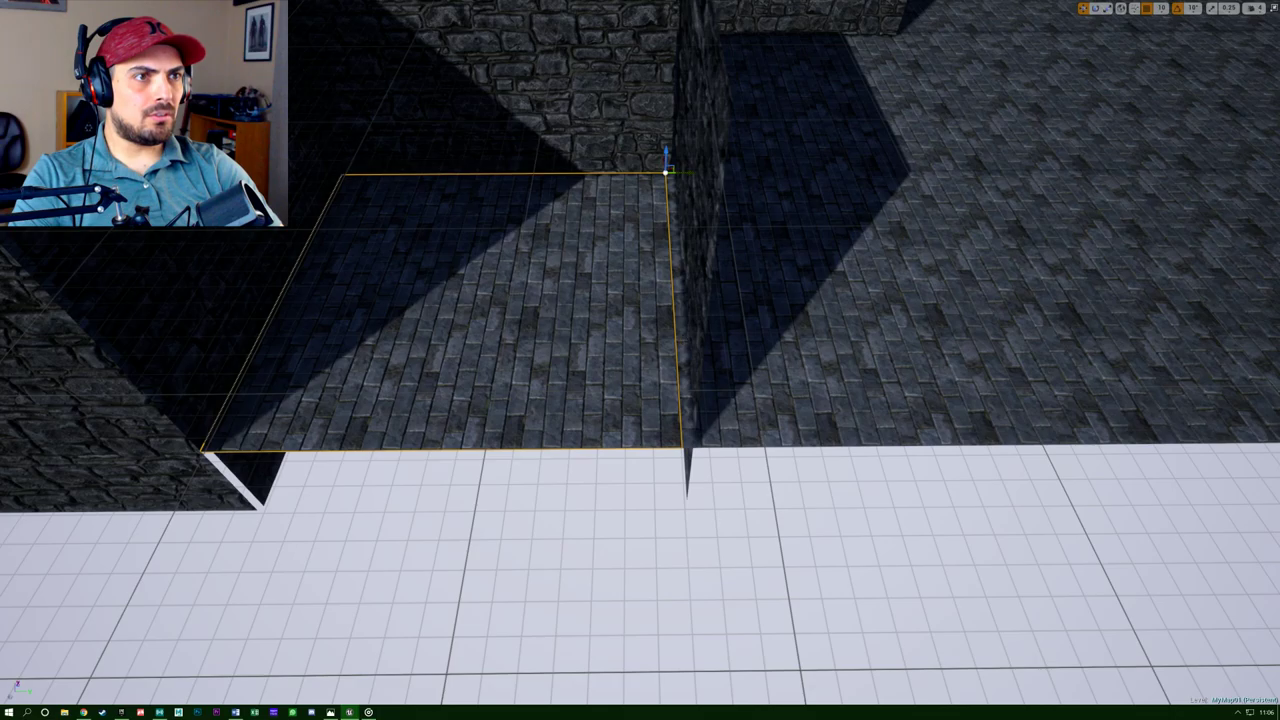
pyautogui.click(860, 268)
pyautogui.click(699, 250)
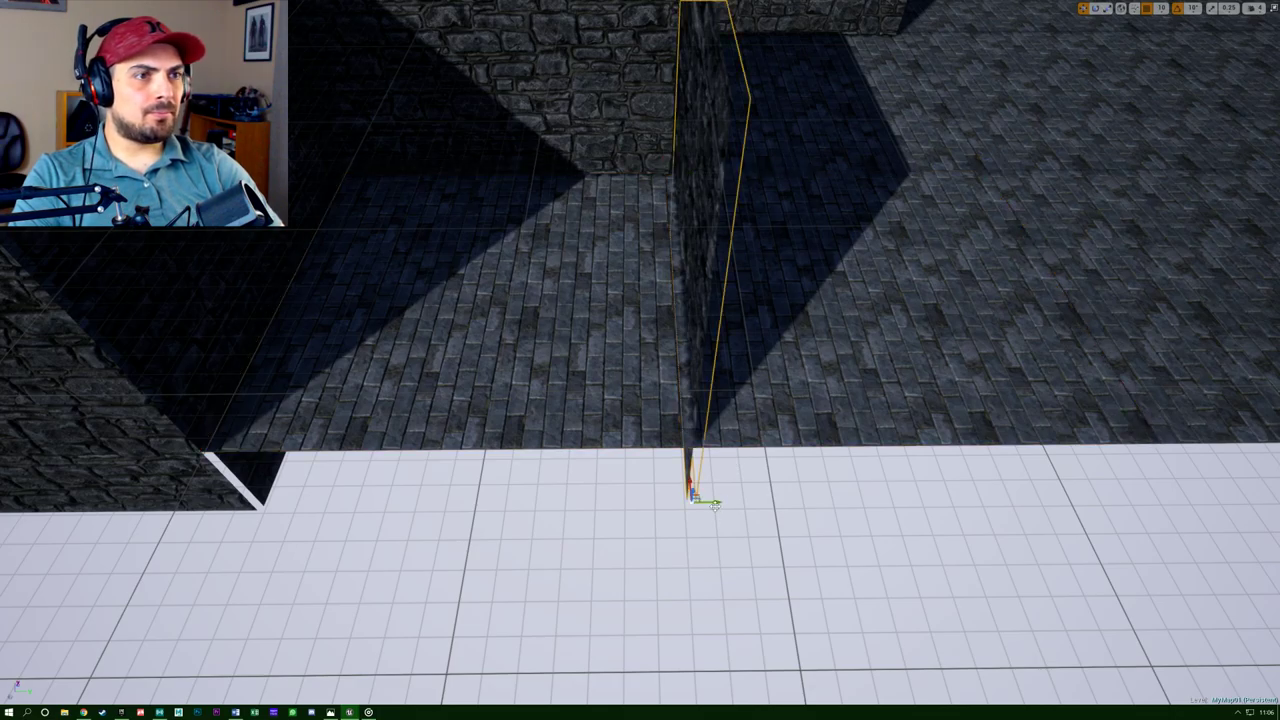
pyautogui.moveTo(717, 504); pyautogui.dragTo(709, 504)
pyautogui.moveTo(742, 403); pyautogui.dragTo(368, 385, button='right')
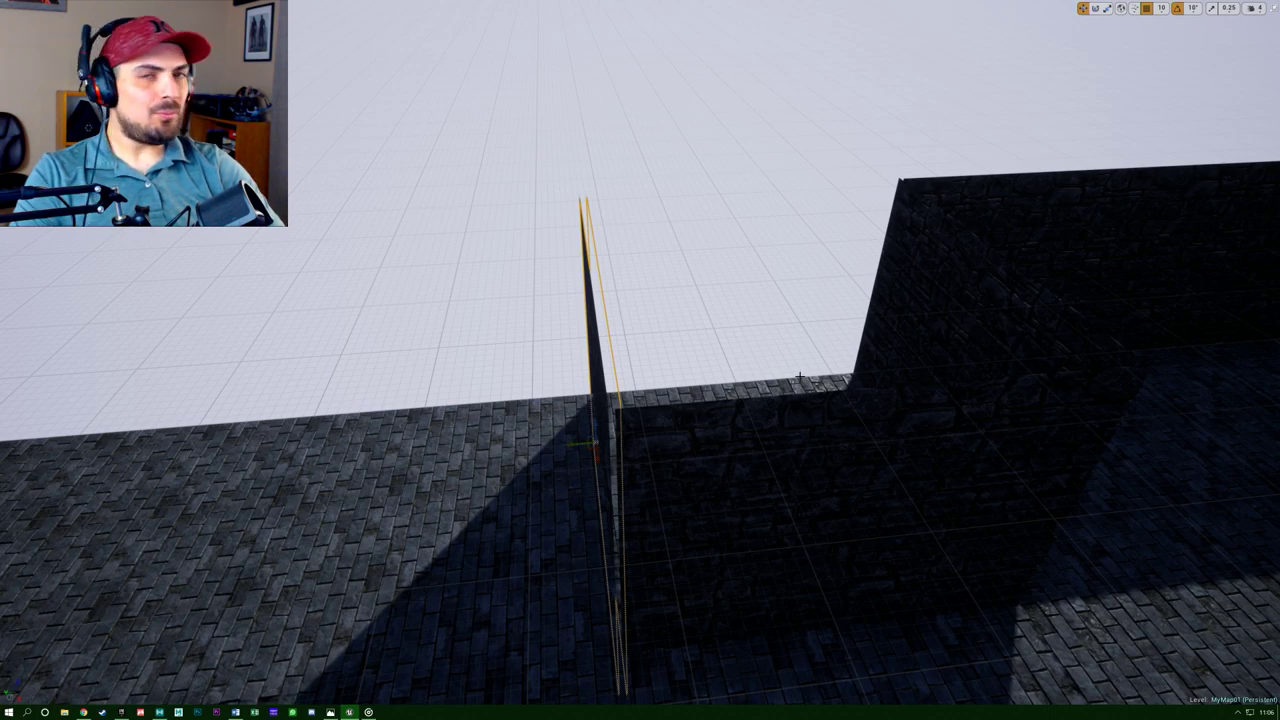
pyautogui.moveTo(368, 385); pyautogui.dragTo(344, 356, button='right')
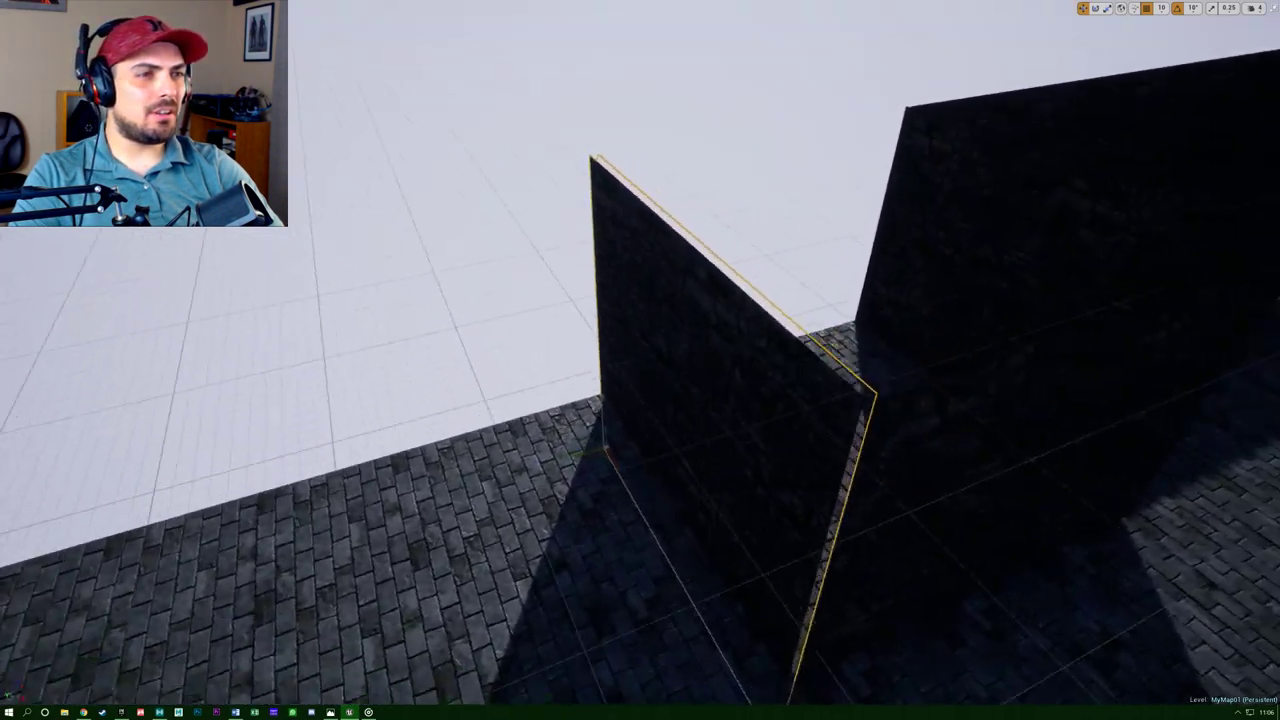
pyautogui.moveTo(730, 386); pyautogui.dragTo(707, 392, button='right')
# Copy the two outer wall panels before the notch to its other side and set them flush against the side panel.
pyautogui.keyDown('ctrl'); pyautogui.click(555, 323); pyautogui.keyUp('ctrl')
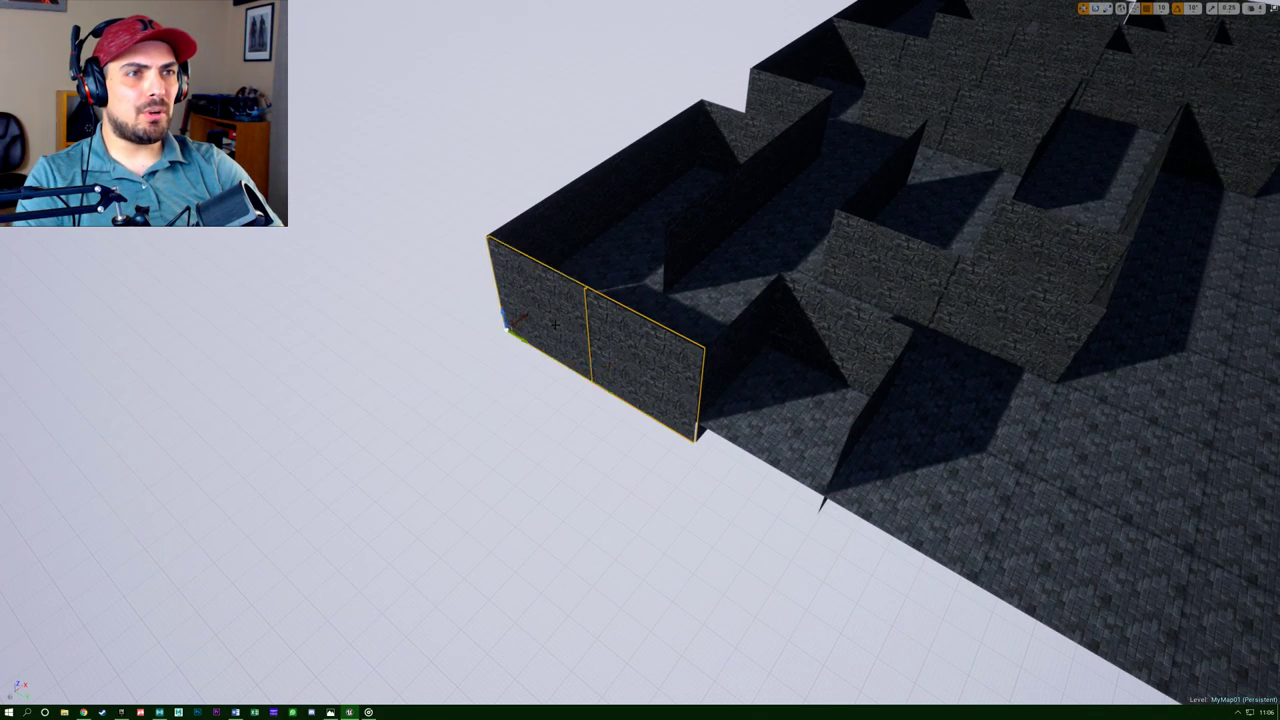
pyautogui.keyDown('alt'); pyautogui.moveTo(521, 340); pyautogui.dragTo(862, 507); pyautogui.keyUp('alt')
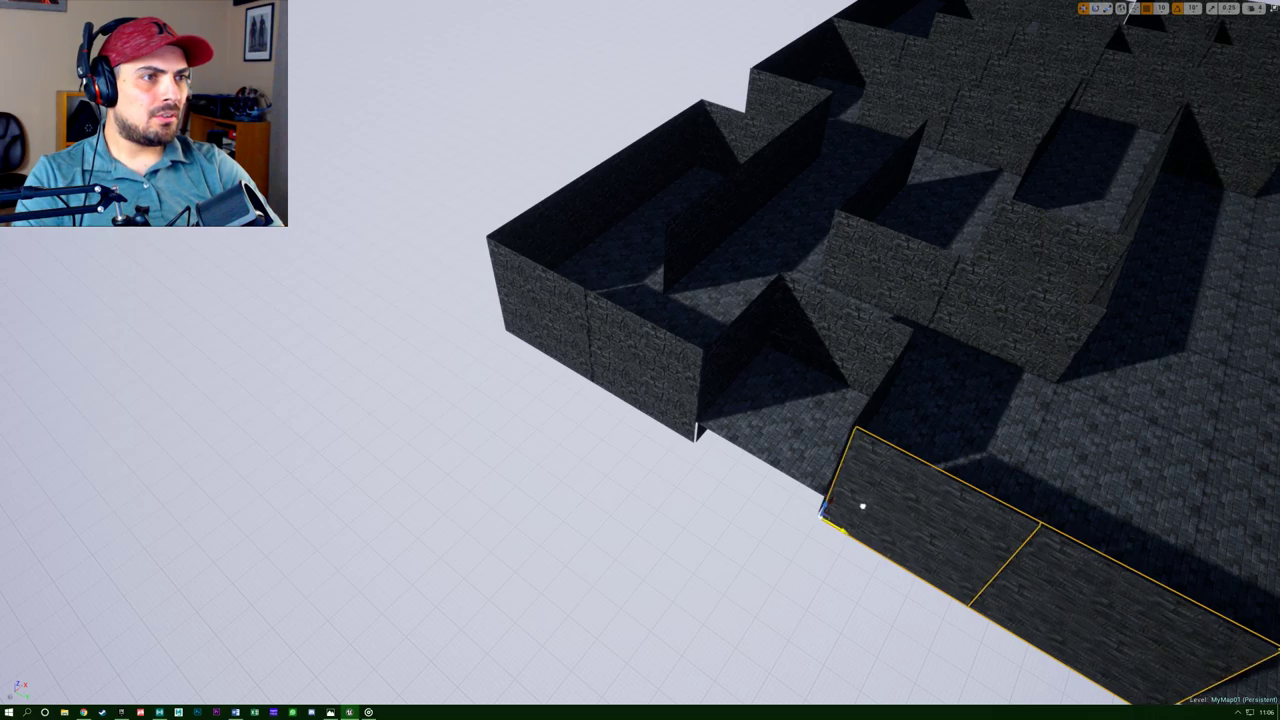
pyautogui.moveTo(860, 509); pyautogui.dragTo(1247, 455, button='right')
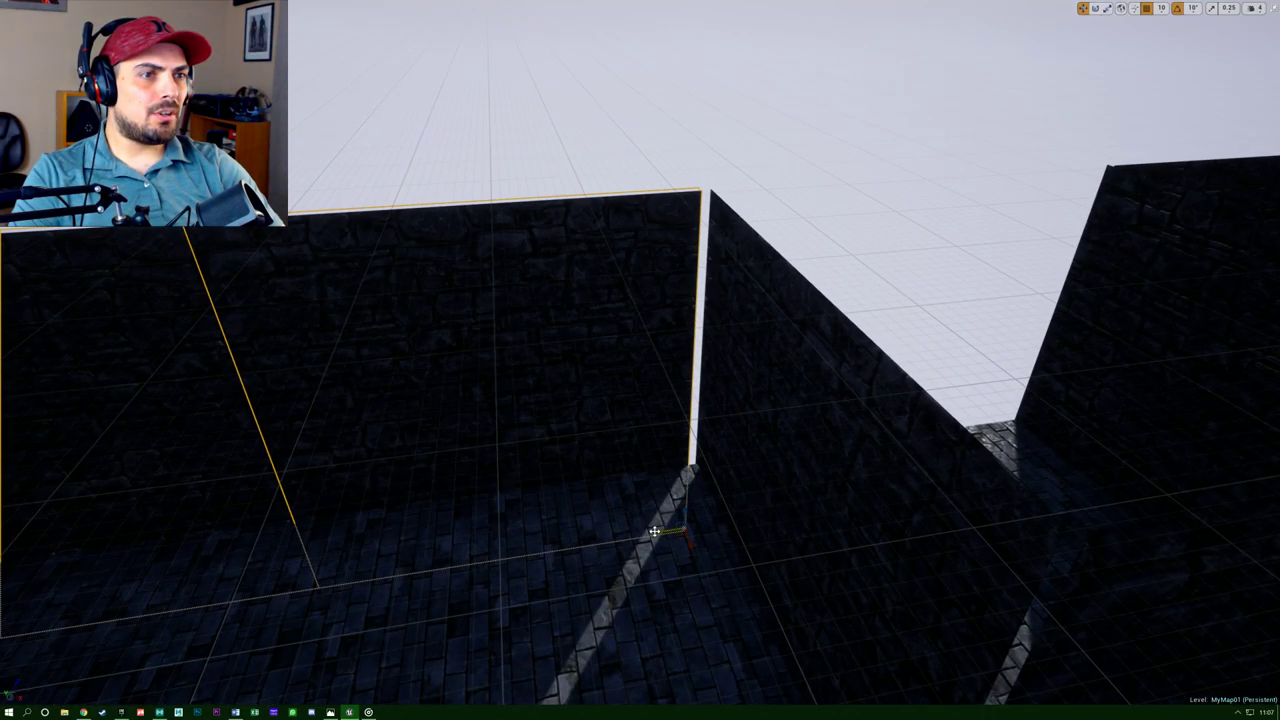
pyautogui.moveTo(654, 533); pyautogui.dragTo(664, 532)
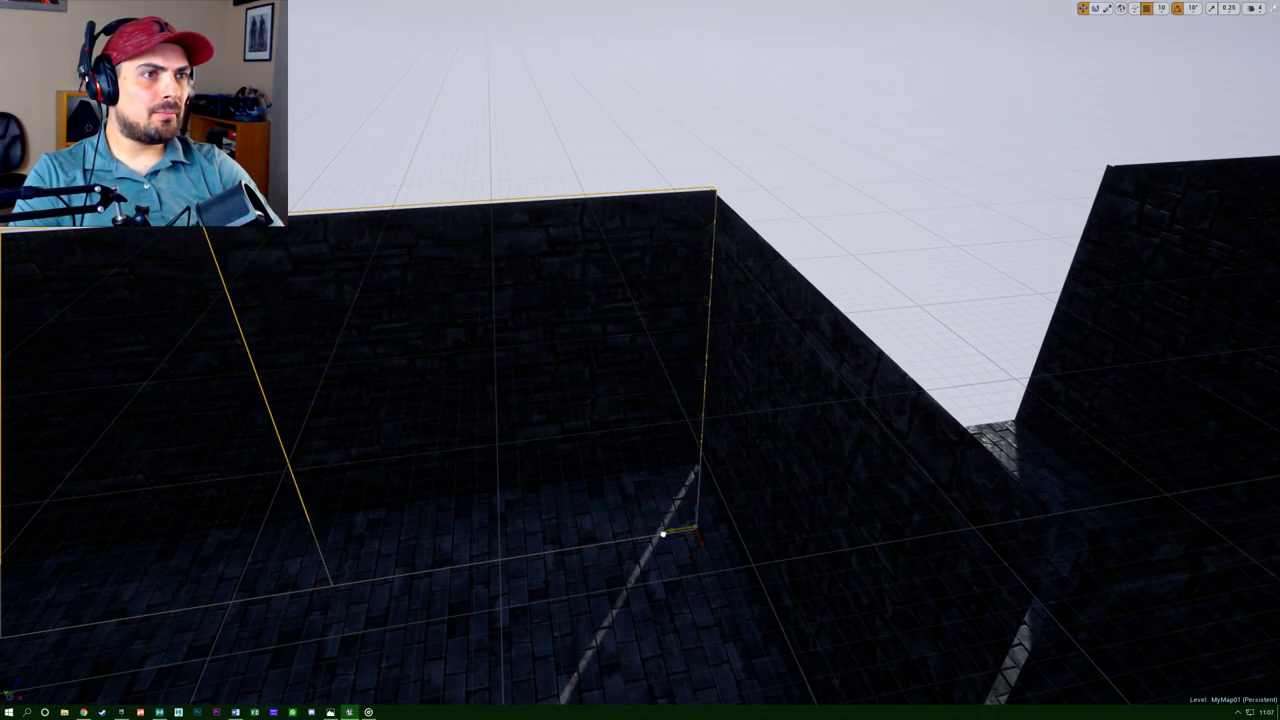
# Duplicate the new two-panel wall twice farther along the floor's outer edge.
pyautogui.moveTo(664, 532); pyautogui.dragTo(552, 525, button='right')
pyautogui.press('s')
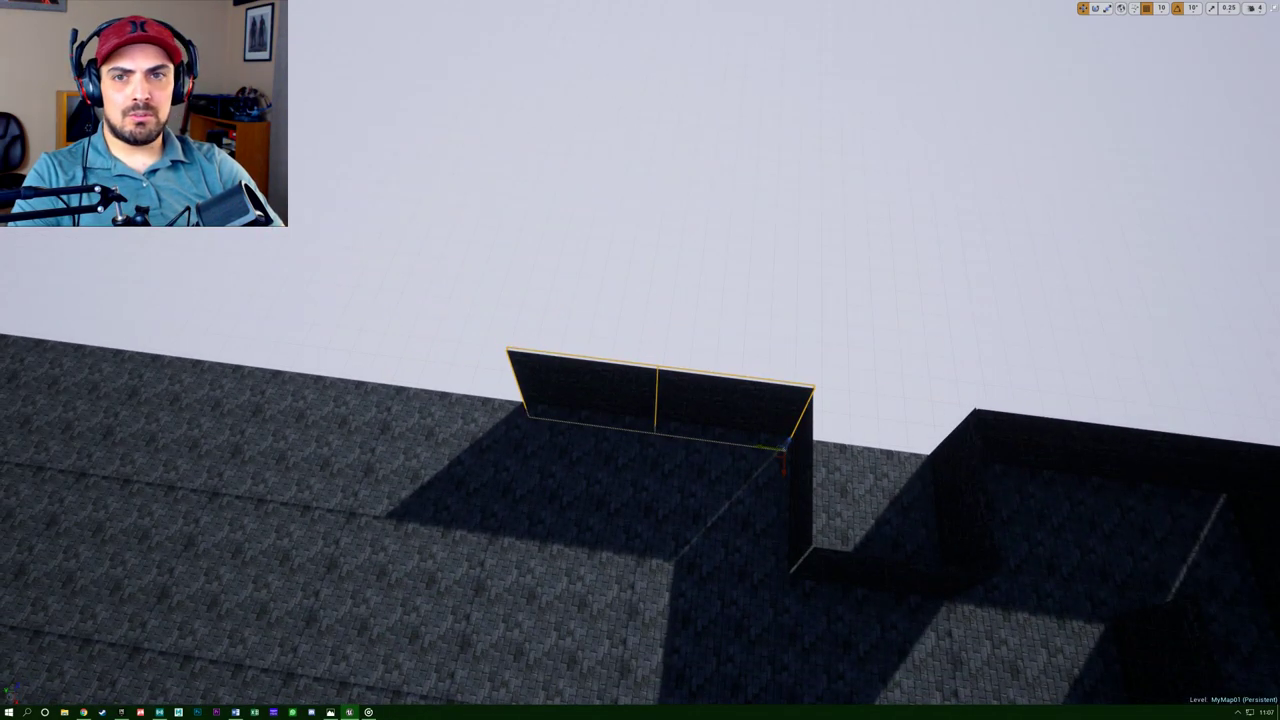
pyautogui.moveTo(608, 525); pyautogui.dragTo(580, 524, button='right')
pyautogui.keyDown('alt'); pyautogui.moveTo(866, 432); pyautogui.dragTo(366, 412); pyautogui.keyUp('alt')
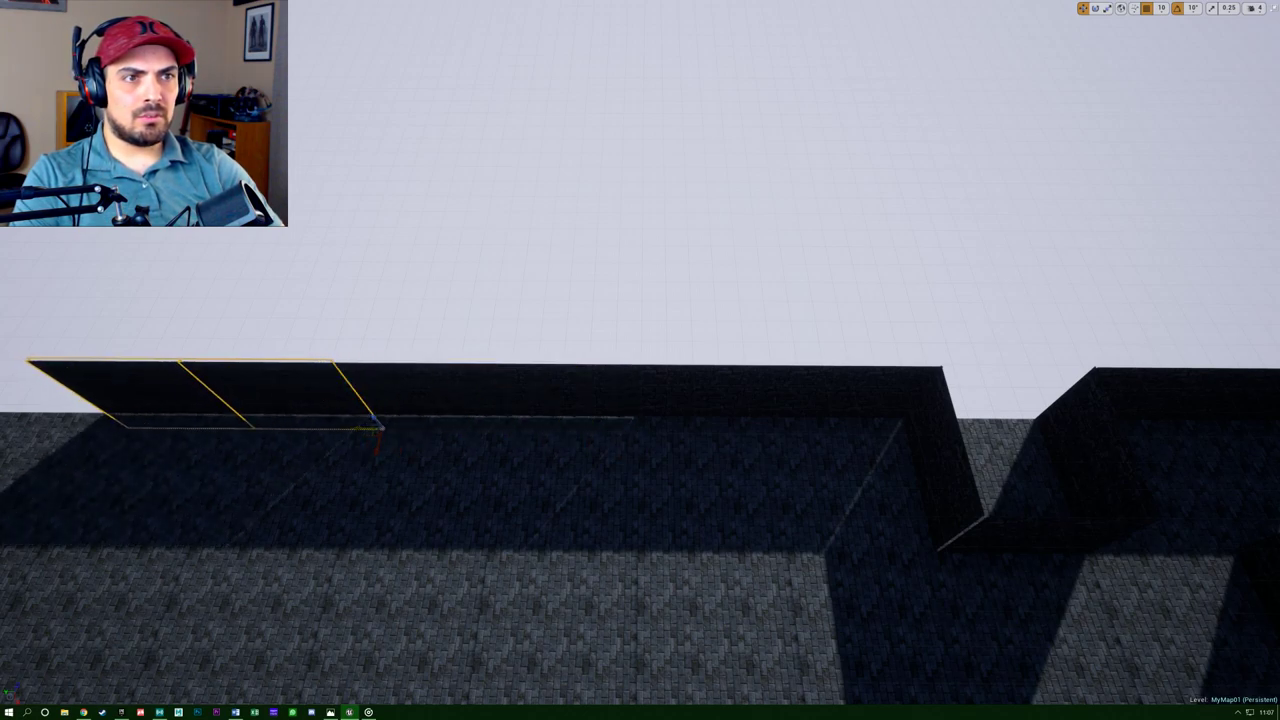
# Delete the middle pair and the farthest panel of the extended edge wall, leaving one panel beyond a two-panel gap.
pyautogui.click(564, 396)
pyautogui.keyDown('ctrl'); pyautogui.click(449, 396); pyautogui.keyUp('ctrl')
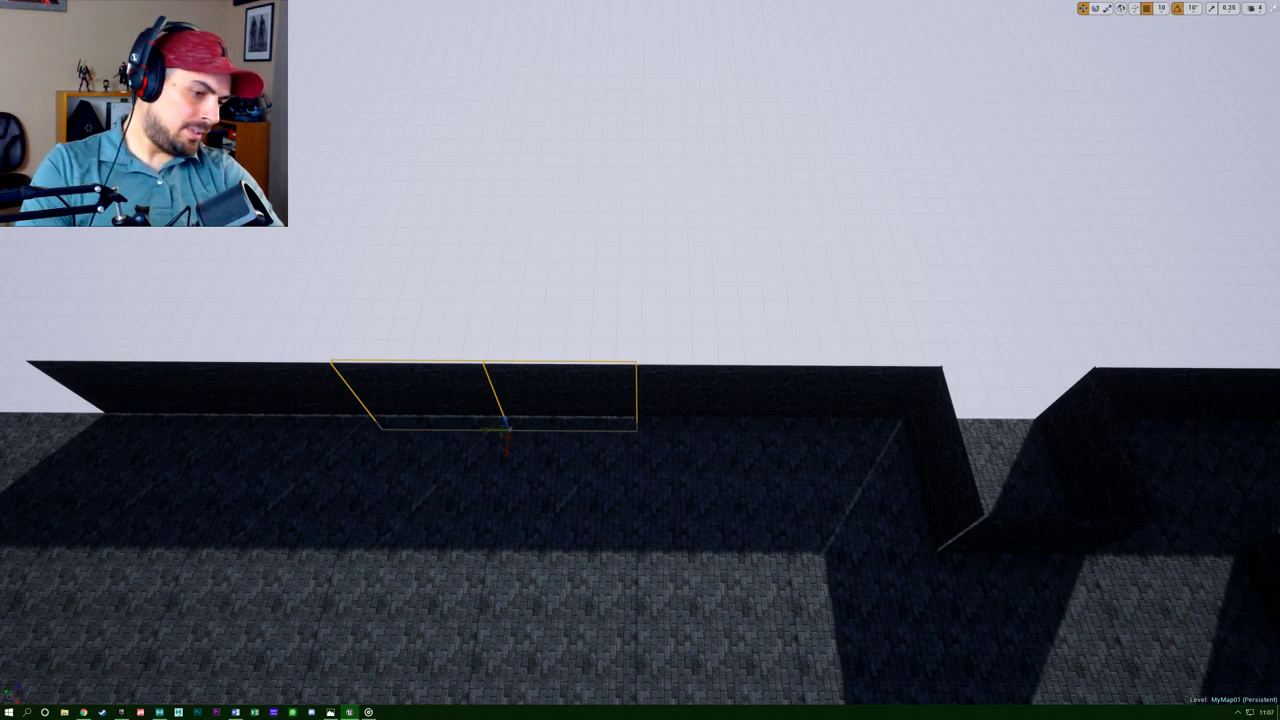
pyautogui.hotkey('ctrl', 'z')
pyautogui.hotkey('ctrl', 'z')
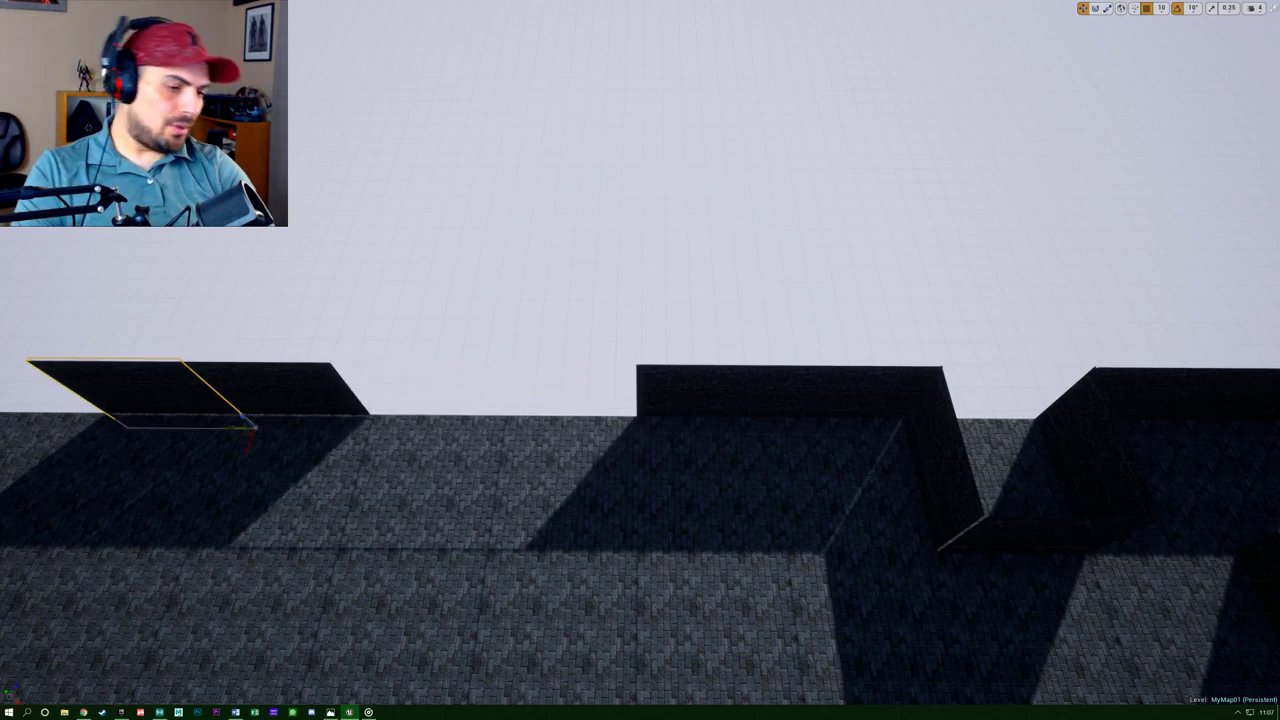
pyautogui.hotkey('ctrl', 'z')
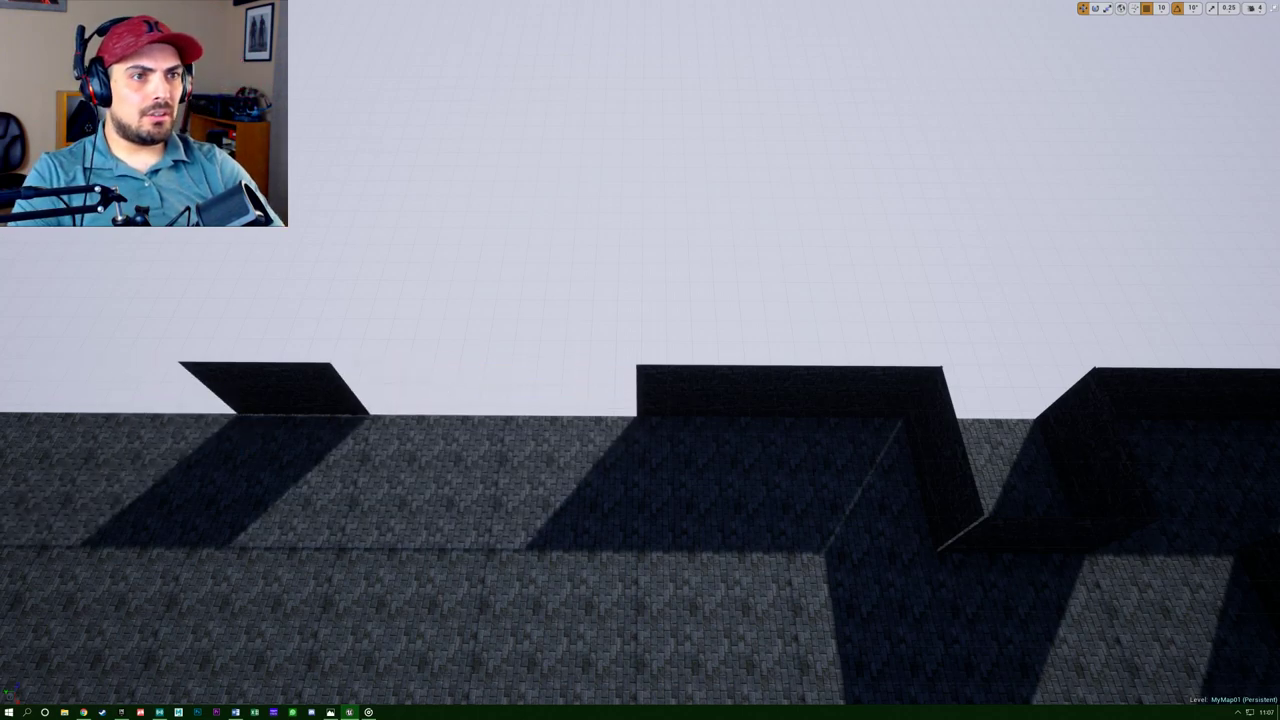
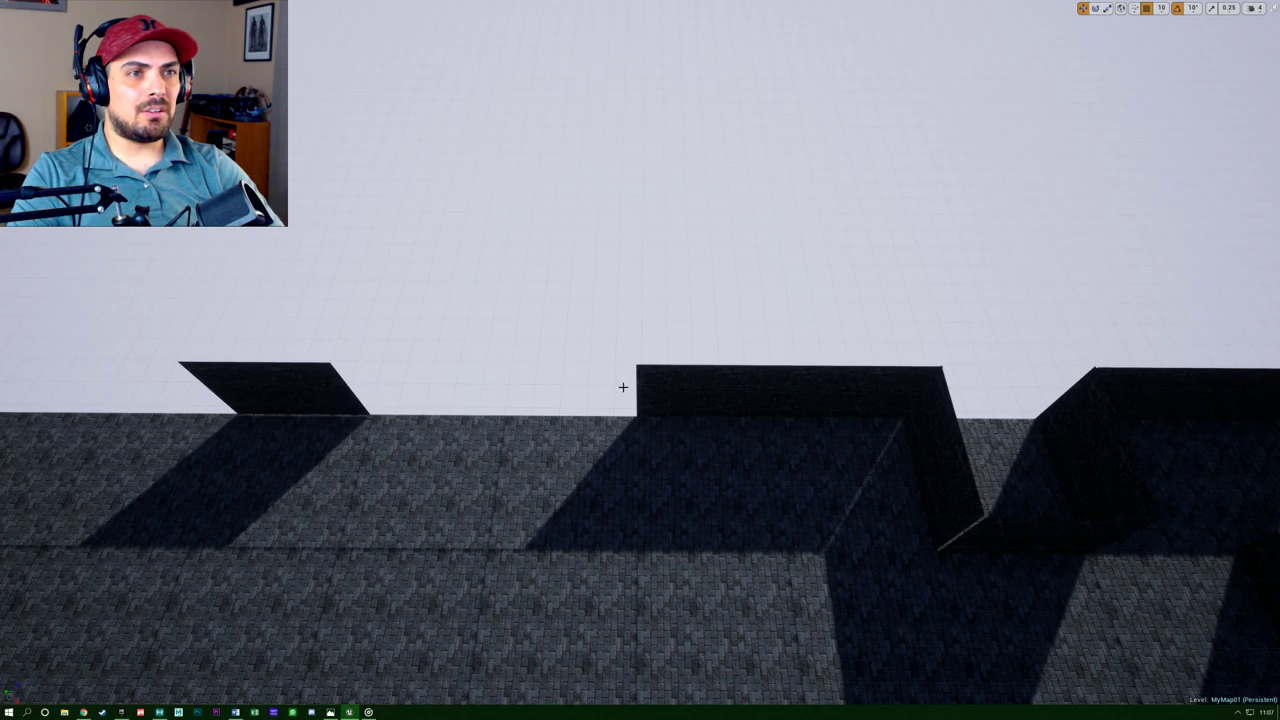
# Copy the notch's side panel to the open end of the two-panel edge wall as a cross wall.
pyautogui.moveTo(548, 392); pyautogui.dragTo(8, 458, button='right')
pyautogui.press('w')
pyautogui.press('s')
pyautogui.press('w')
pyautogui.press('s')
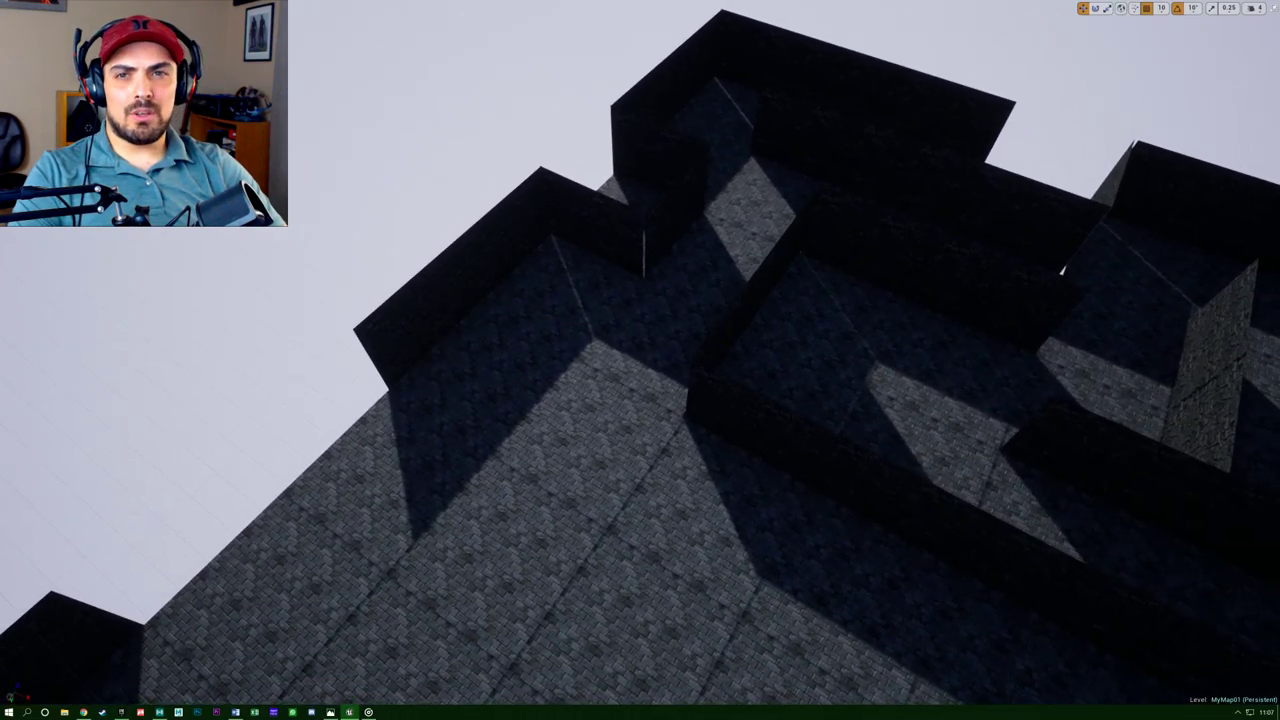
pyautogui.press('d')
pyautogui.moveTo(640, 360); pyautogui.dragTo(500, 321, button='right')
pyautogui.click(733, 343)
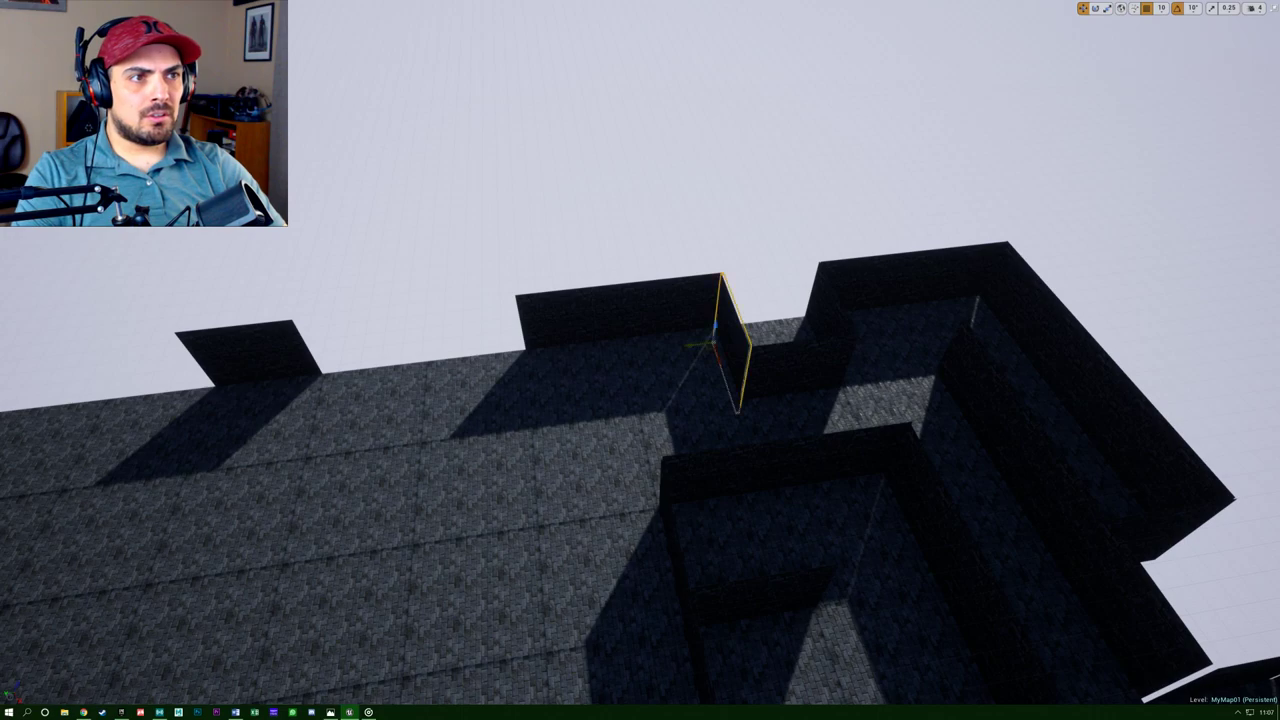
pyautogui.moveTo(694, 346); pyautogui.dragTo(500, 373)
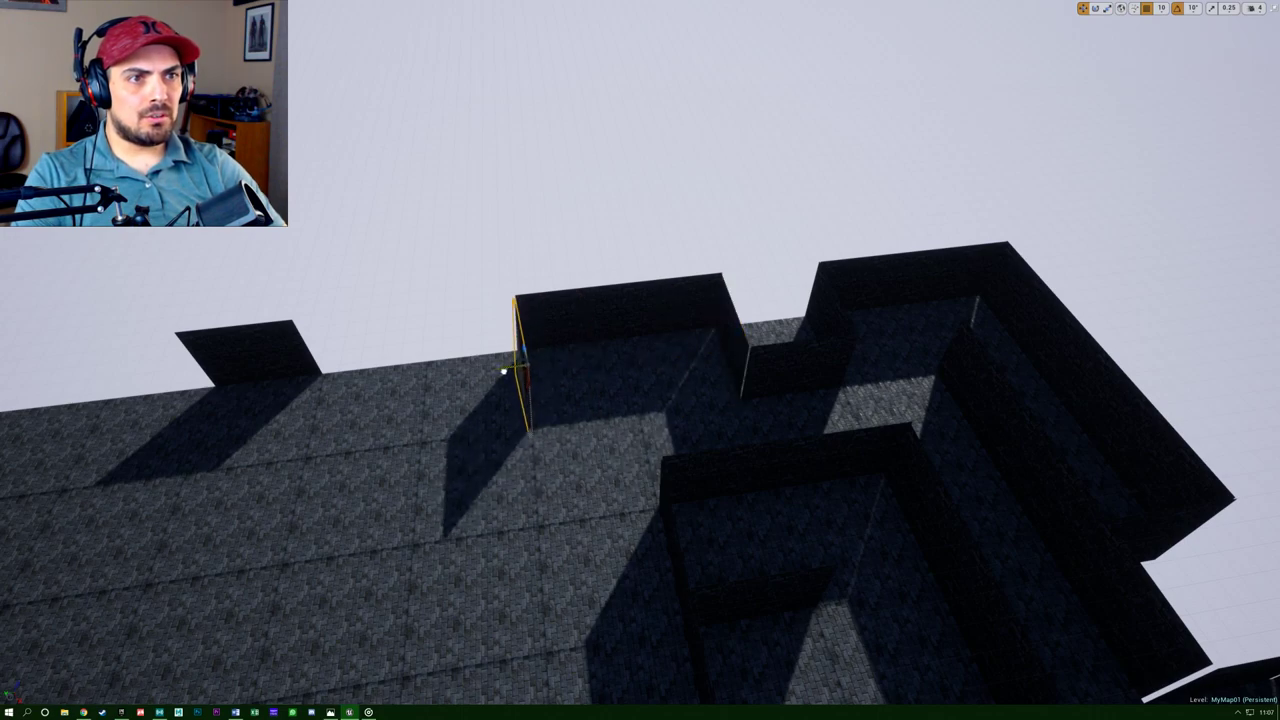
# Nudge the copied cross panel so it sits flush with the end of the two-panel edge wall.
pyautogui.moveTo(503, 371)
pyautogui.mouseDown(button='right')
pyautogui.moveTo(465, 366)
pyautogui.moveTo(458, 342)
pyautogui.moveTo(492, 385)
pyautogui.moveTo(485, 375)
pyautogui.mouseUp(button='right')
pyautogui.press('w')
pyautogui.press('s')
pyautogui.moveTo(540, 326); pyautogui.dragTo(539, 326)
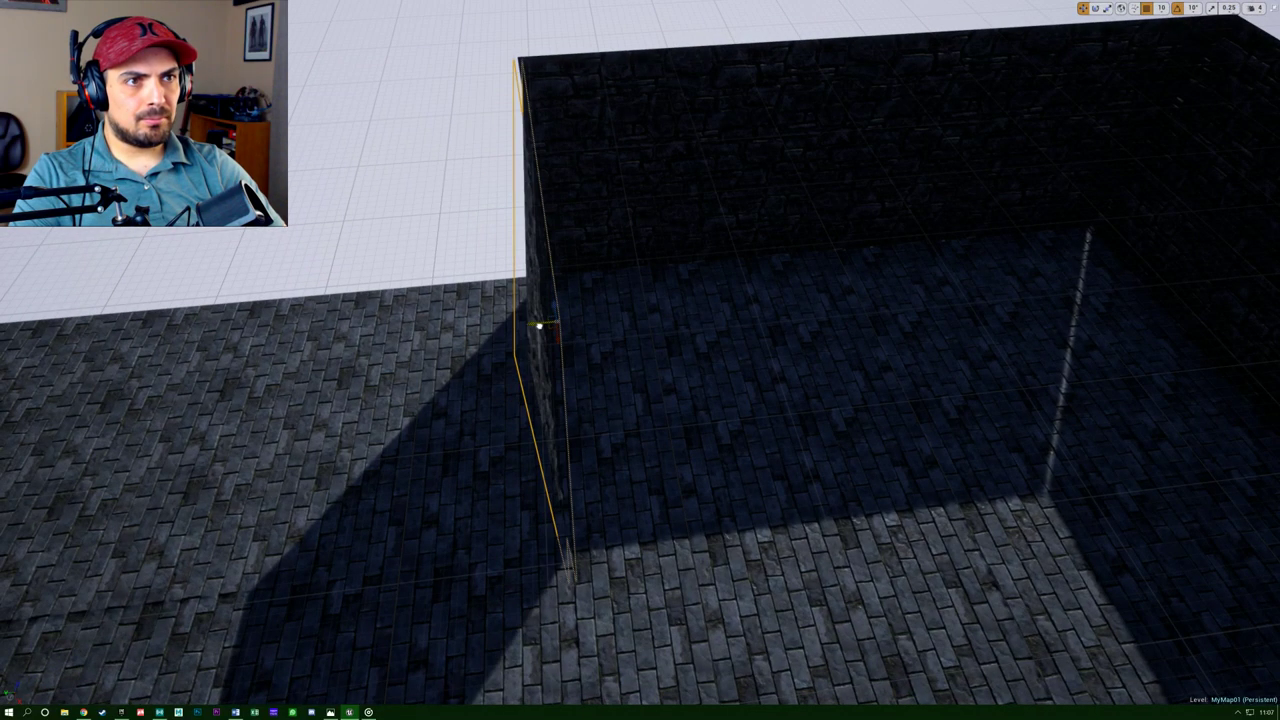
# Copy the edge wall's end panel inward to the cross panel's inner end and duplicate it once farther along that line.
pyautogui.moveTo(503, 372); pyautogui.dragTo(503, 372, button='right')
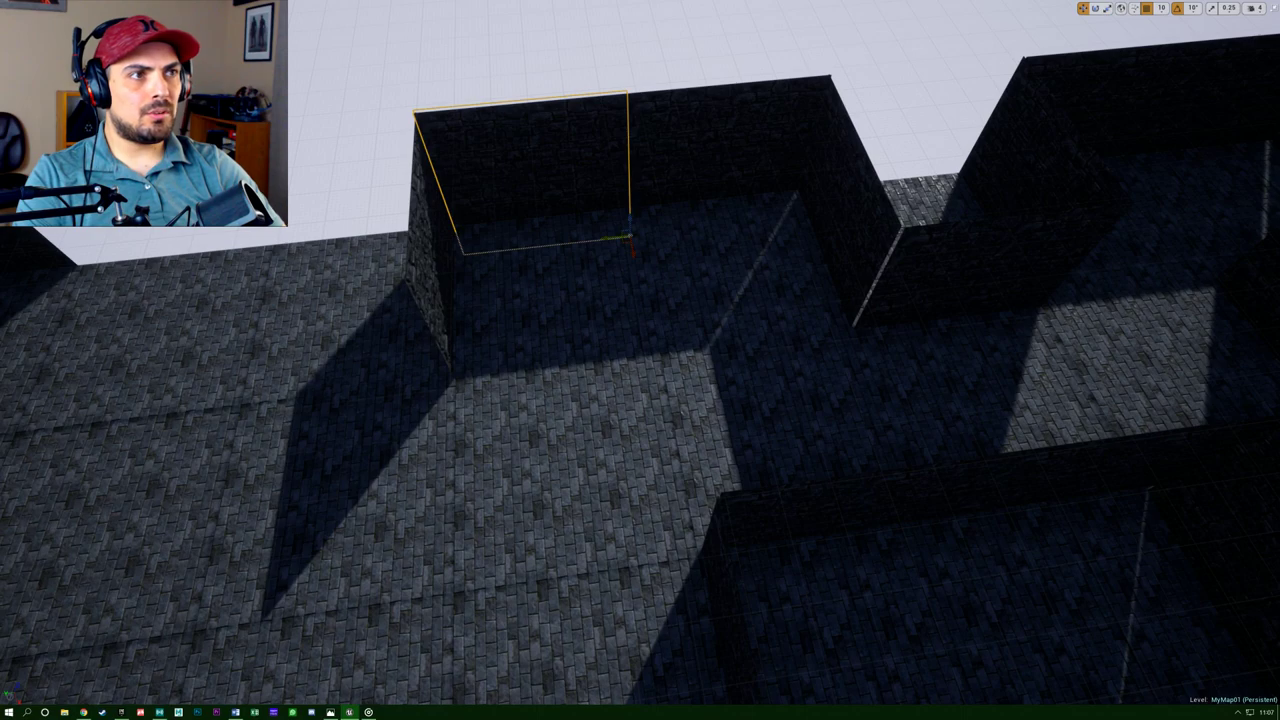
pyautogui.click(968, 266)
pyautogui.moveTo(998, 335); pyautogui.dragTo(636, 356)
pyautogui.moveTo(640, 358)
pyautogui.mouseDown(button='right')
pyautogui.moveTo(772, 368)
pyautogui.moveTo(510, 352)
pyautogui.moveTo(640, 360)
pyautogui.mouseUp(button='right')
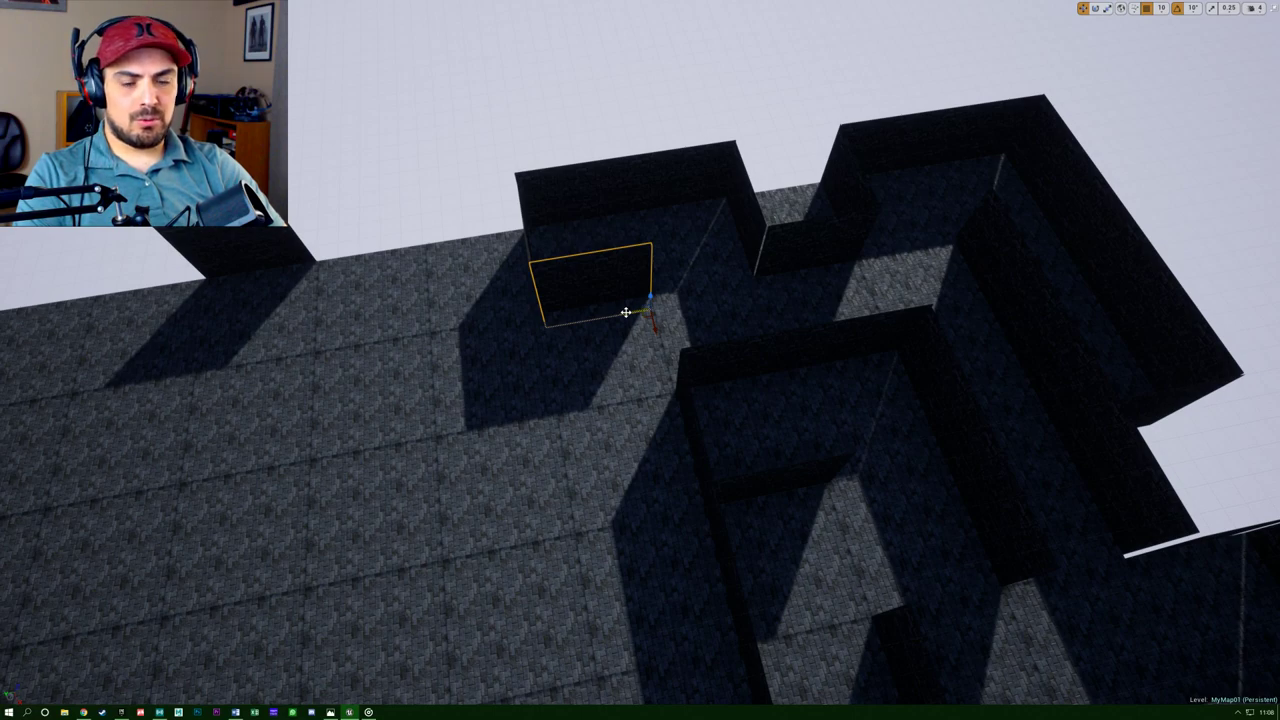
pyautogui.moveTo(625, 312); pyautogui.dragTo(523, 297)
pyautogui.moveTo(640, 360); pyautogui.dragTo(640, 360, button='right')
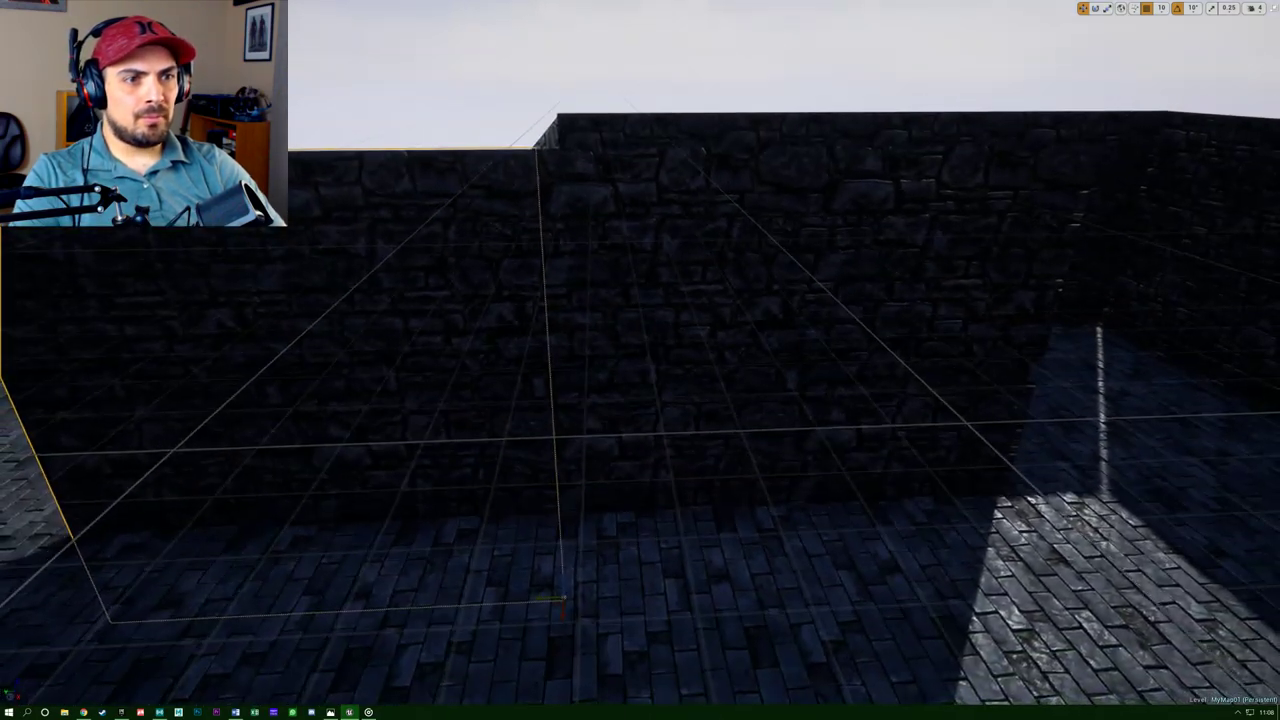
# Duplicate the two-panel inner wall farther along the same line and align the copy flush with its open end.
pyautogui.keyDown('ctrl'); pyautogui.click(657, 317); pyautogui.keyUp('ctrl')
pyautogui.moveTo(690, 316); pyautogui.dragTo(690, 316, button='right')
pyautogui.keyDown('ctrl'); pyautogui.click(690, 316); pyautogui.keyUp('ctrl')
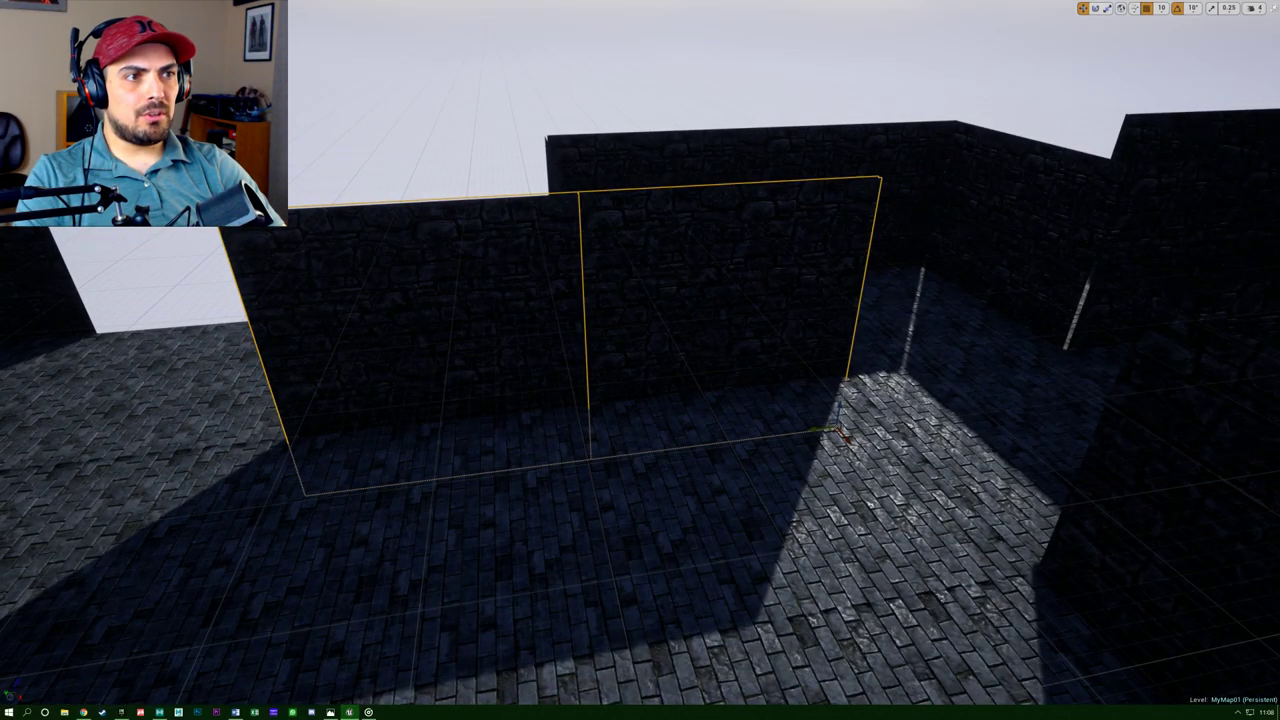
pyautogui.keyDown('alt'); pyautogui.moveTo(812, 431); pyautogui.dragTo(10, 437); pyautogui.keyUp('alt')
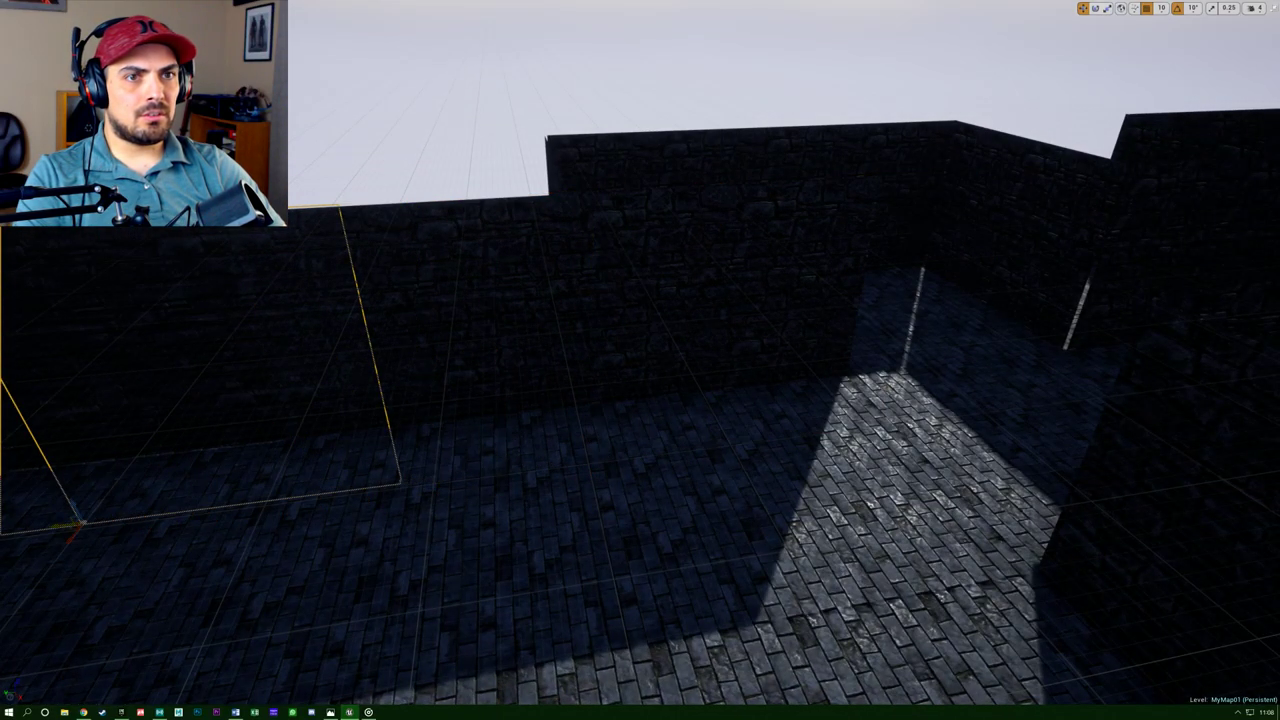
pyautogui.moveTo(10, 437); pyautogui.dragTo(10, 437, button='right')
pyautogui.moveTo(384, 460); pyautogui.dragTo(300, 451)
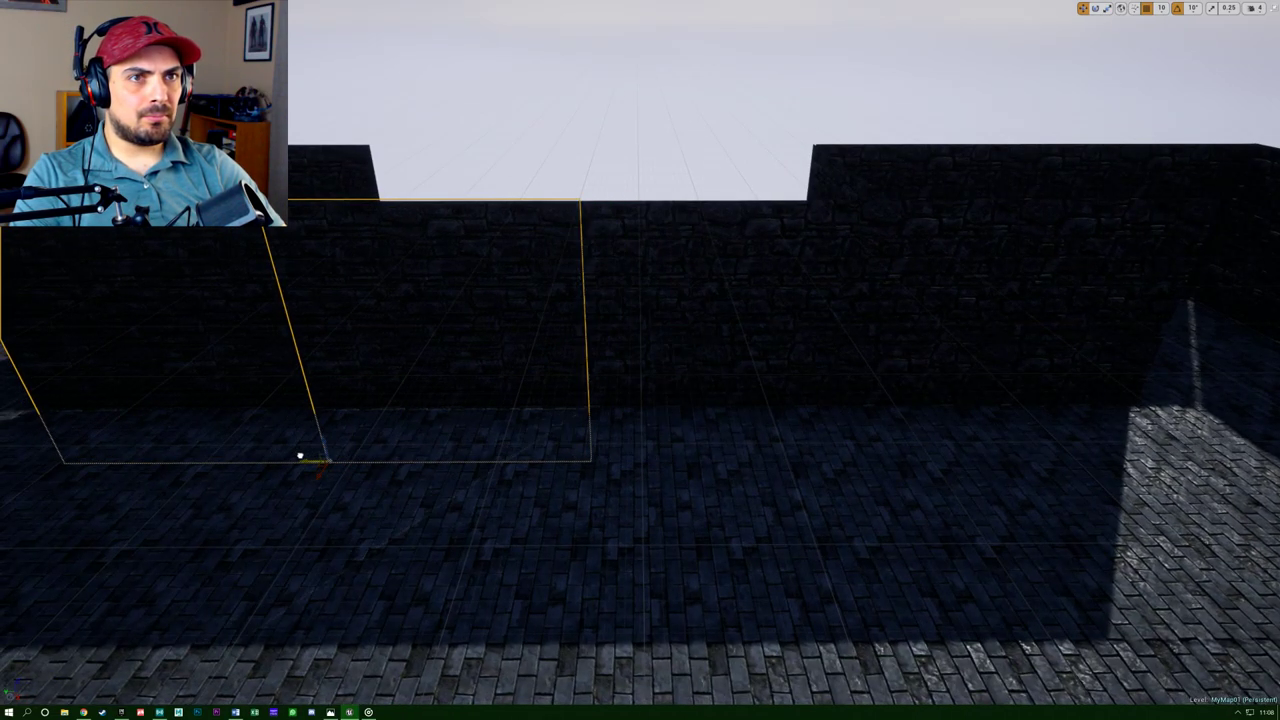
# Delete the farthest panel of the inner wall so it ends opposite the near end of the single outer panel.
pyautogui.moveTo(300, 451); pyautogui.dragTo(300, 451, button='right')
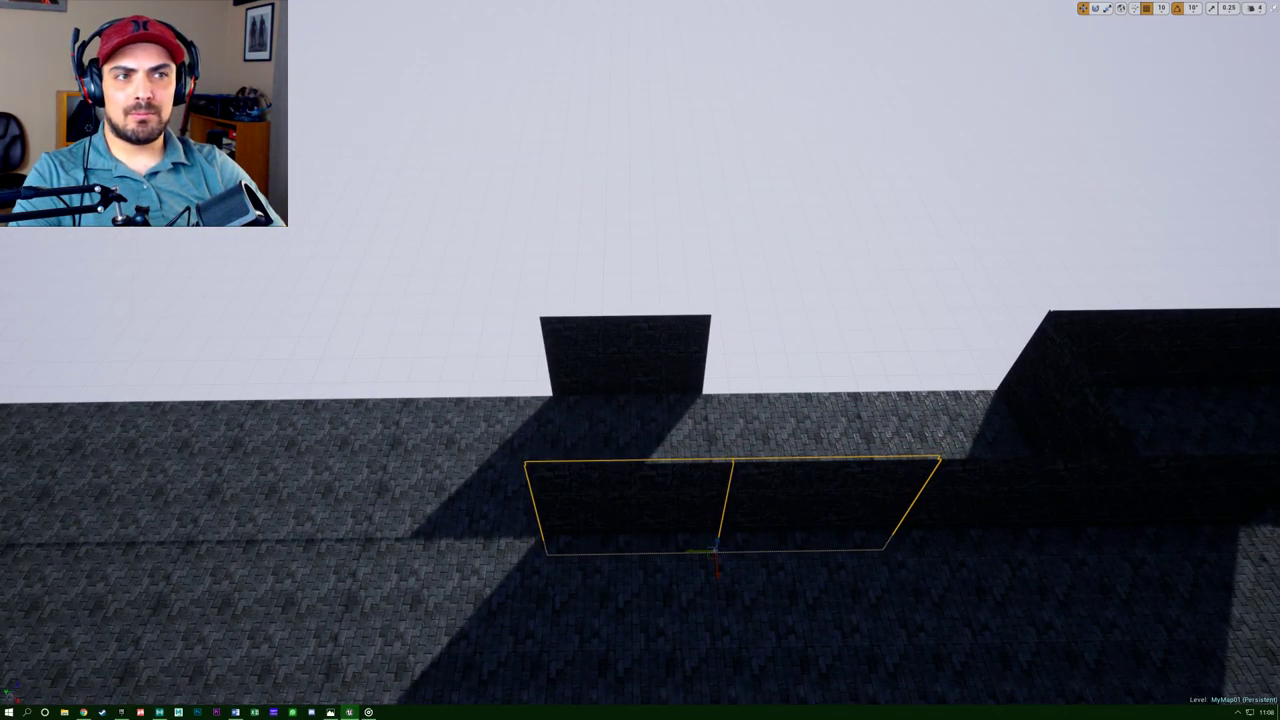
pyautogui.moveTo(300, 451); pyautogui.dragTo(682, 453, button='right')
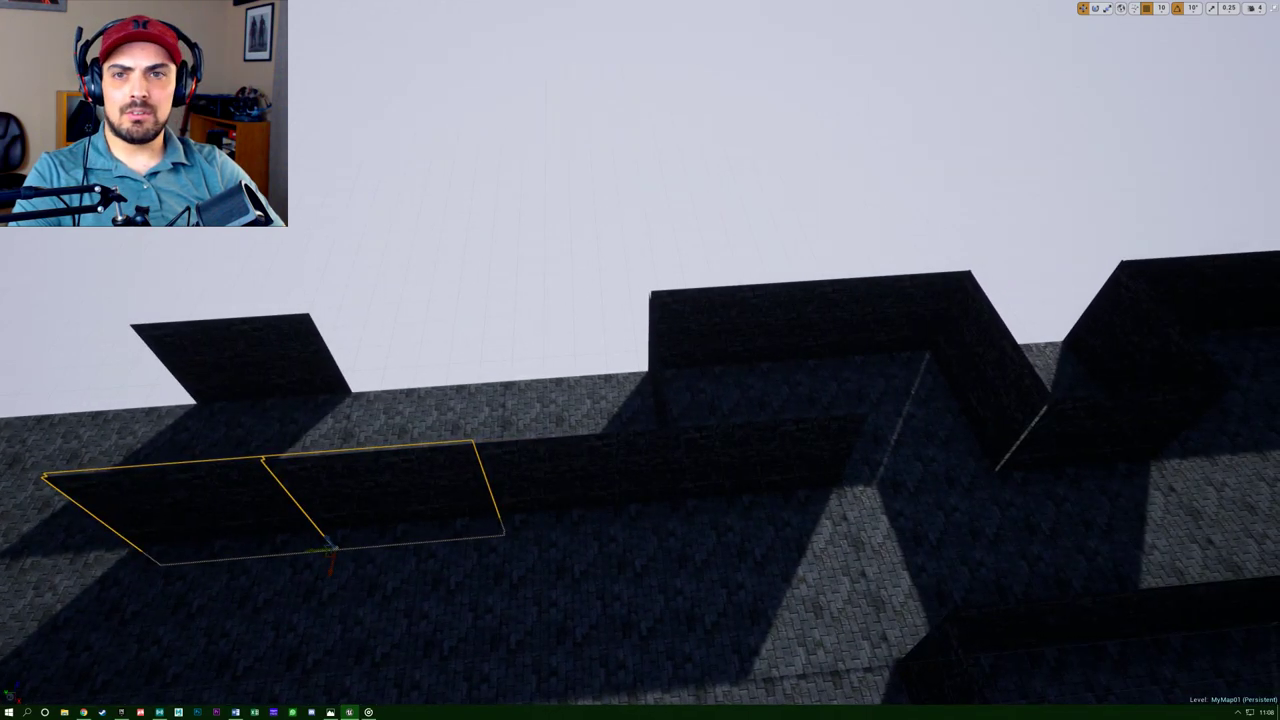
pyautogui.moveTo(300, 451); pyautogui.dragTo(300, 451, button='right')
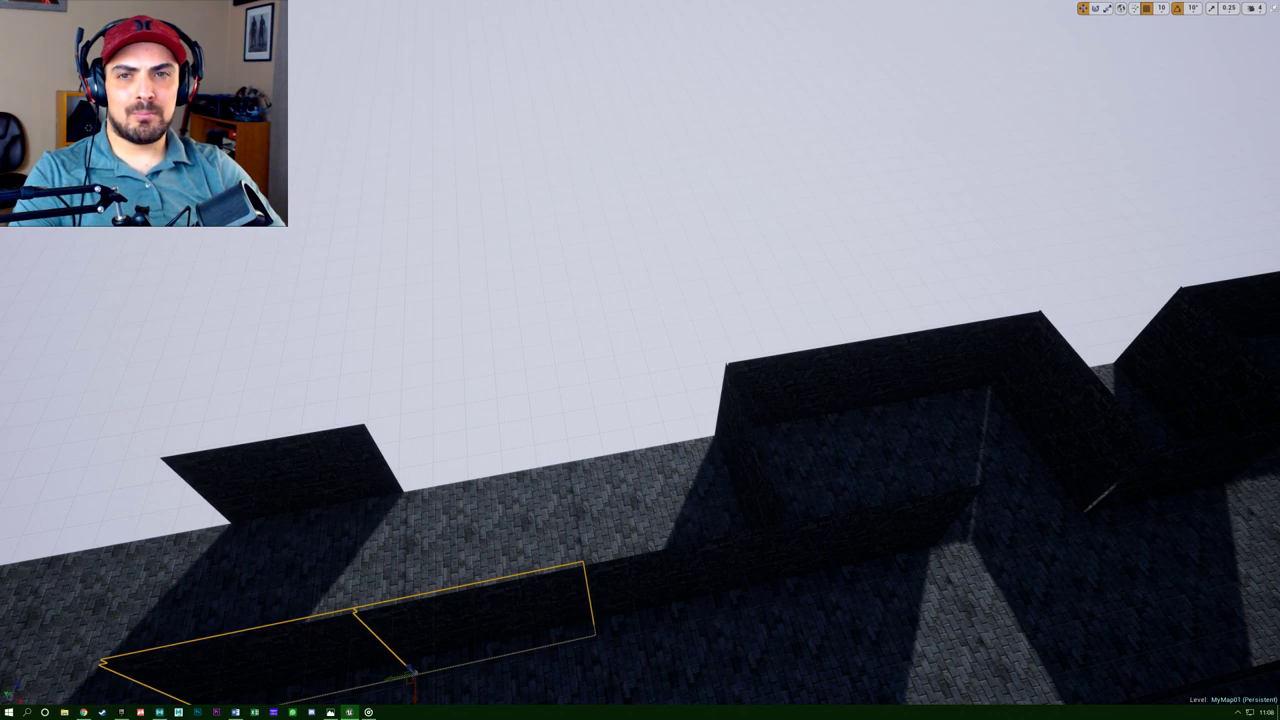
pyautogui.moveTo(300, 451); pyautogui.dragTo(300, 451, button='right')
pyautogui.press('Delete')
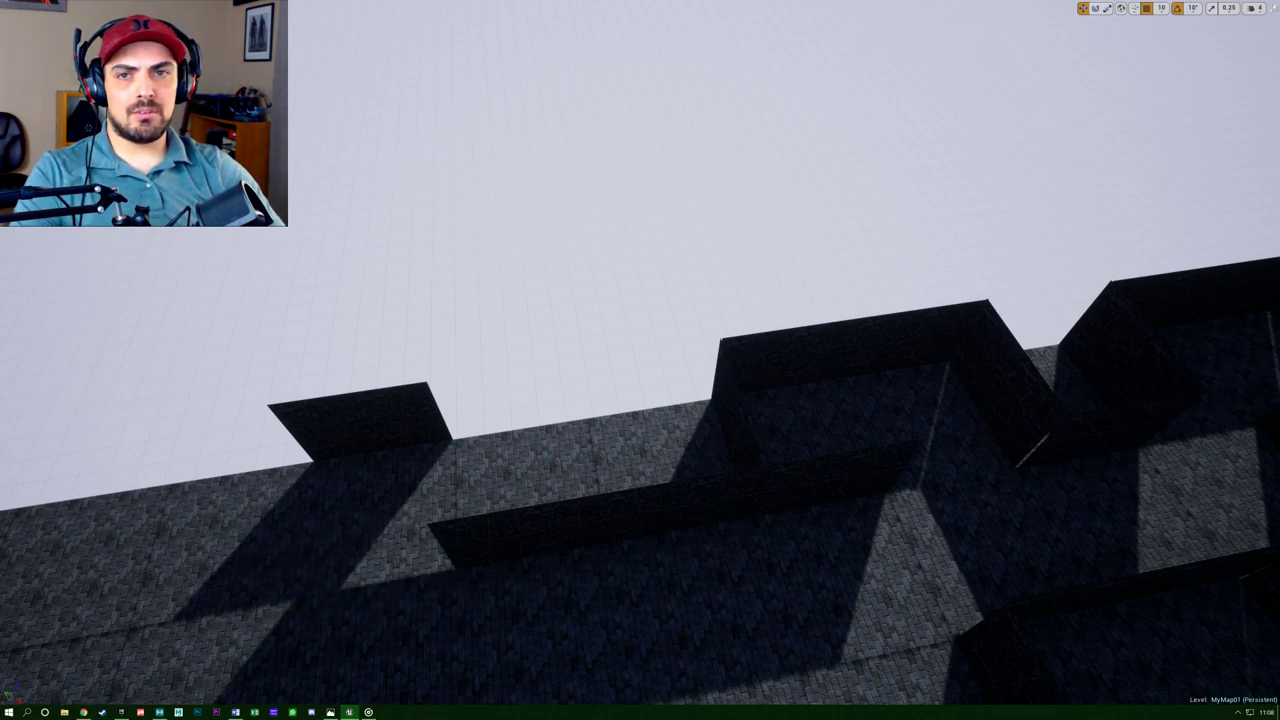
# Check the reference map and copy a cross panel from the opposite wall block to join the single outer panel to the inner wall's end.
pyautogui.click(331, 712)
pyautogui.moveTo(460, 380); pyautogui.dragTo(681, 254)
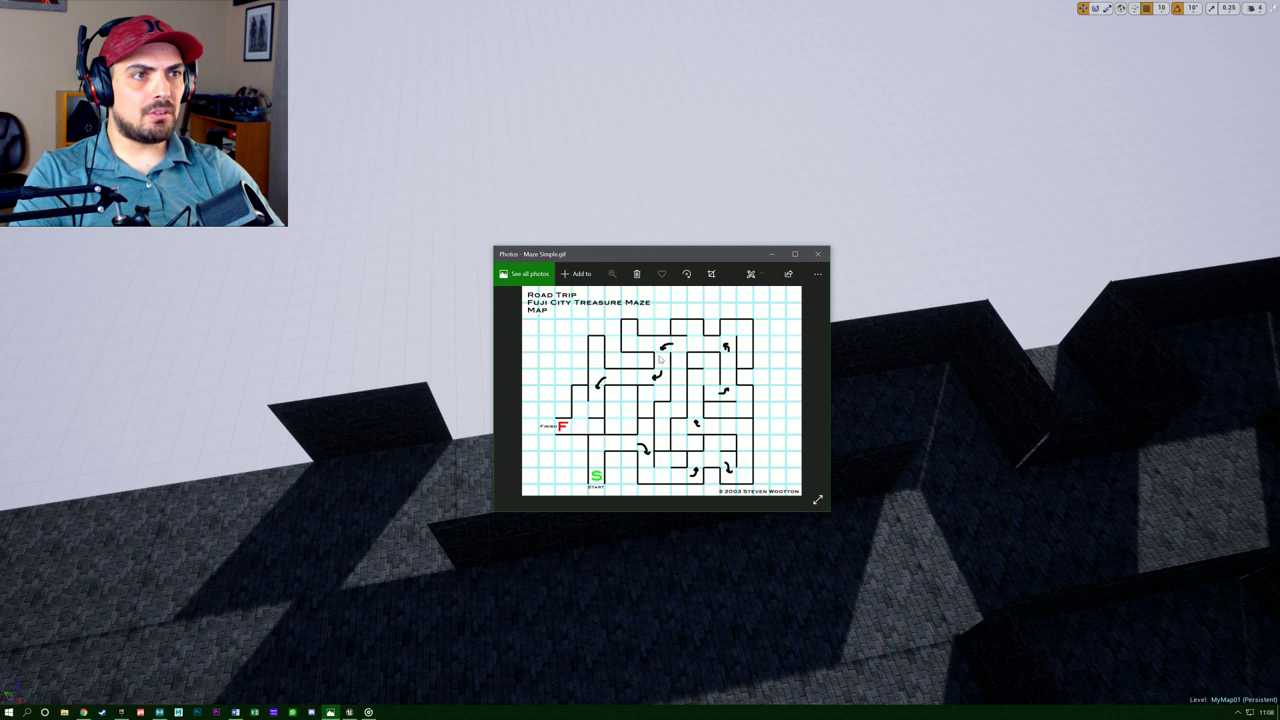
pyautogui.moveTo(730, 260); pyautogui.dragTo(0, 382)
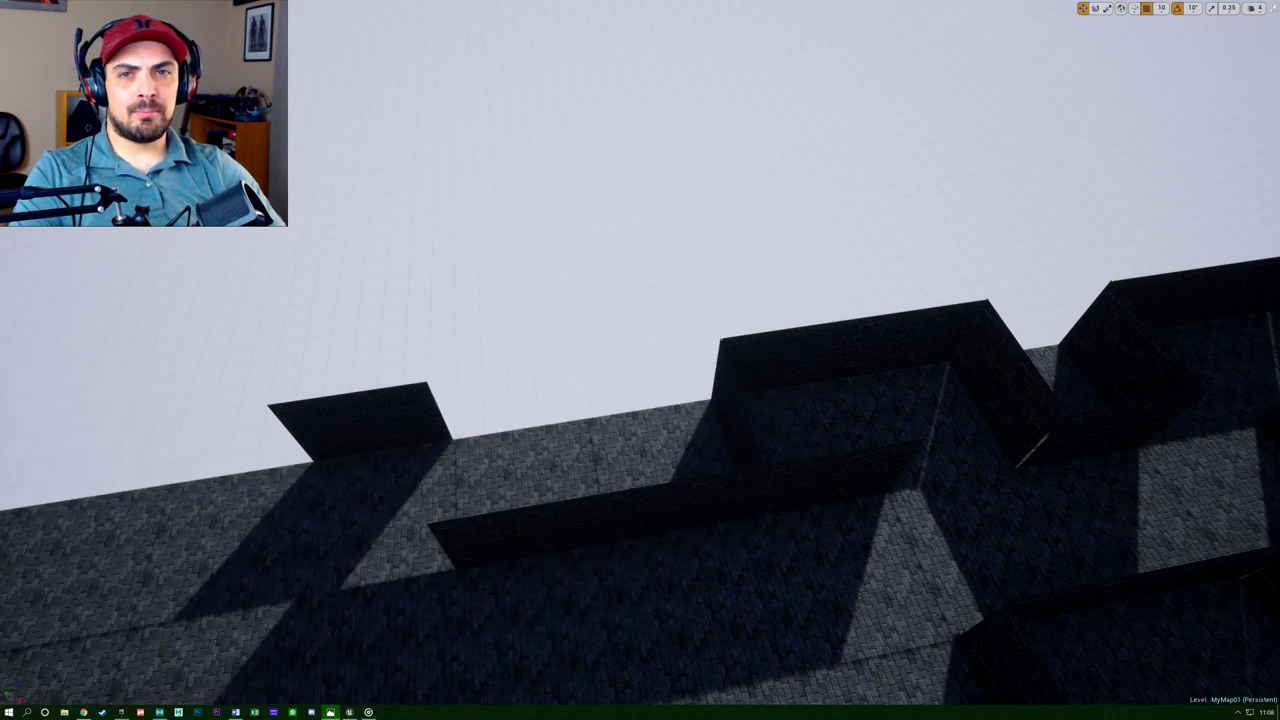
pyautogui.moveTo(575, 456); pyautogui.dragTo(428, 455, button='right')
pyautogui.press('s')
pyautogui.click(140, 296)
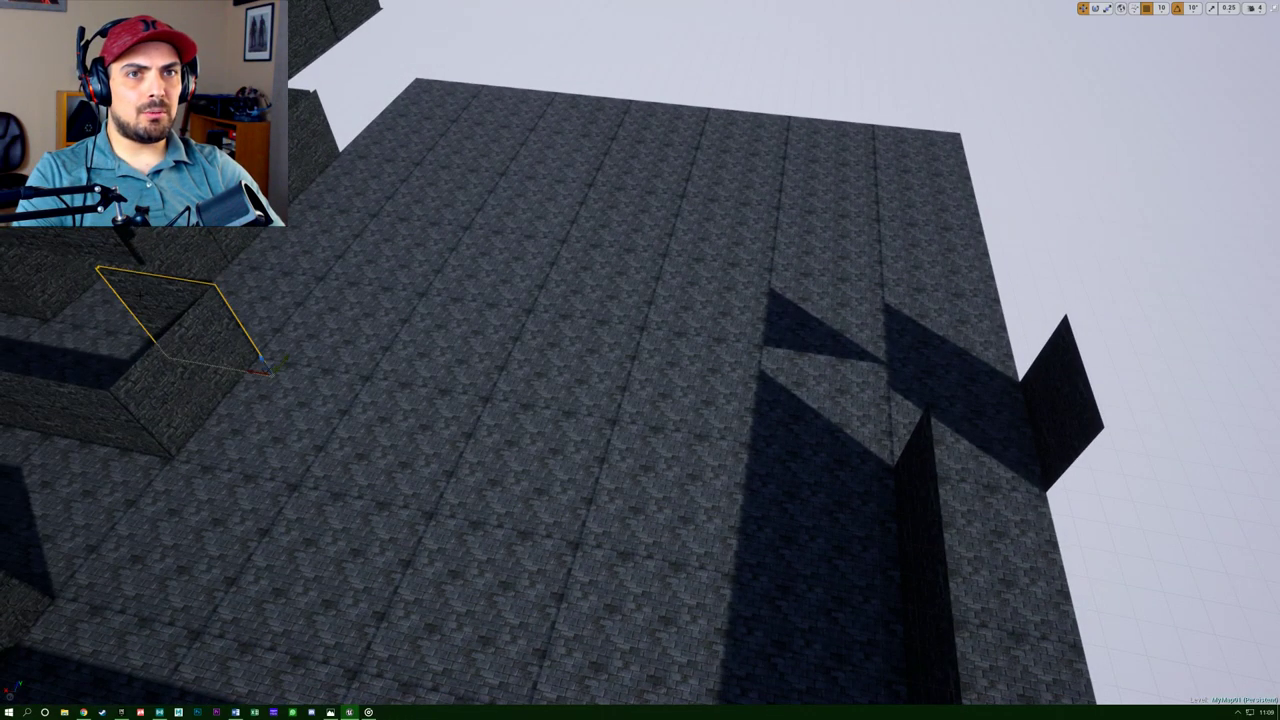
pyautogui.moveTo(268, 367); pyautogui.dragTo(1010, 487)
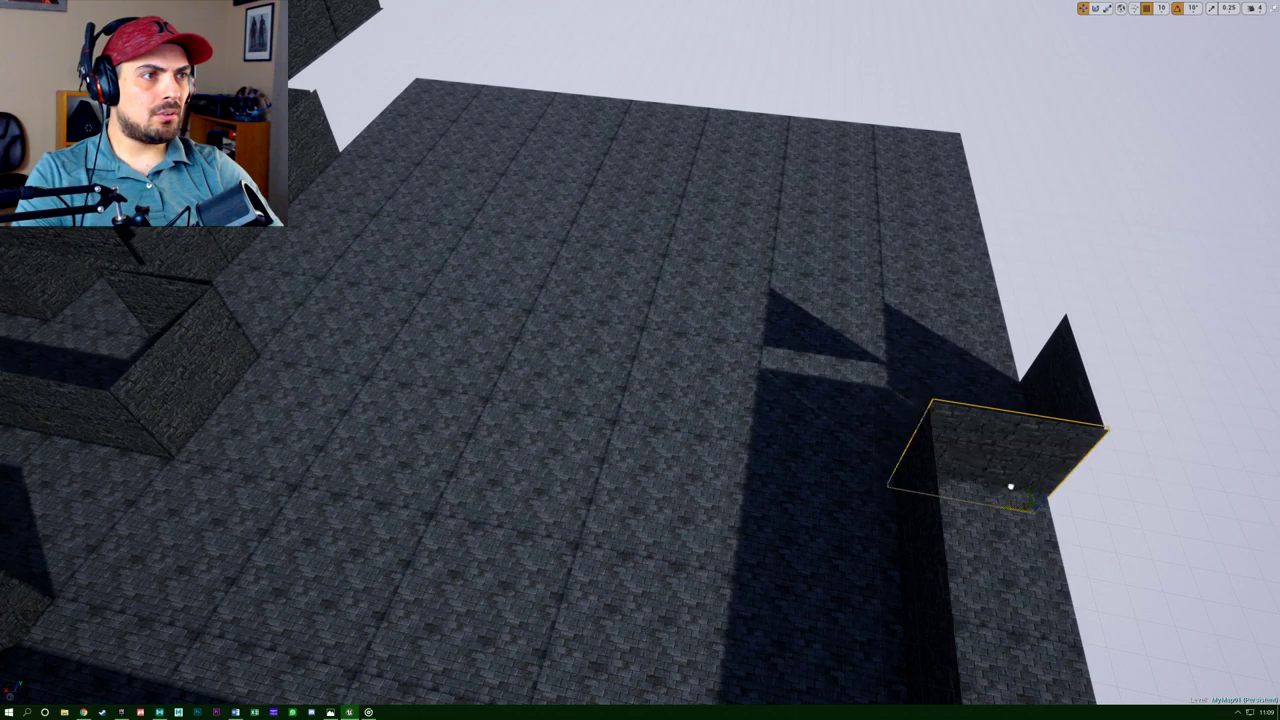
pyautogui.moveTo(1010, 487); pyautogui.dragTo(970, 432, button='right')
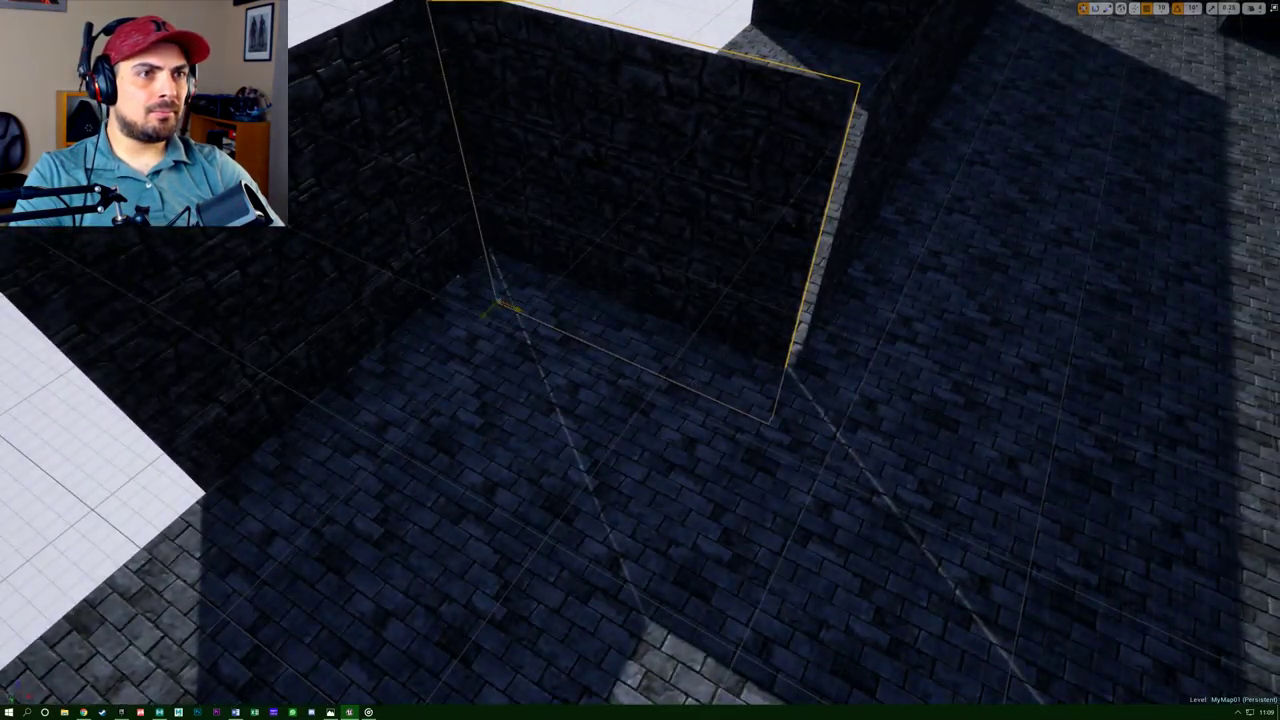
pyautogui.moveTo(518, 310); pyautogui.dragTo(527, 312)
# Copy the cross panel to the other end of the single outer panel to close that side of the notch.
pyautogui.moveTo(527, 312); pyautogui.dragTo(401, 282, button='right')
pyautogui.moveTo(977, 361); pyautogui.dragTo(977, 361, button='right')
pyautogui.moveTo(896, 363); pyautogui.dragTo(896, 363, button='right')
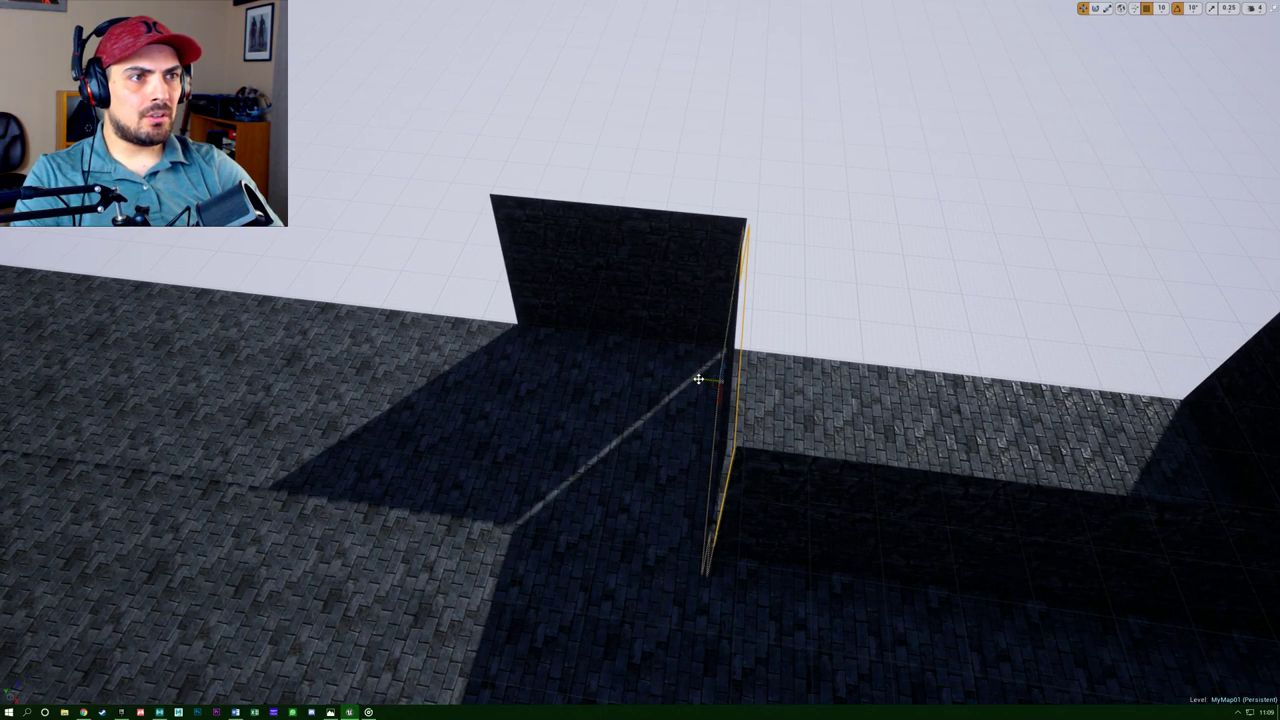
pyautogui.moveTo(698, 379); pyautogui.dragTo(494, 371)
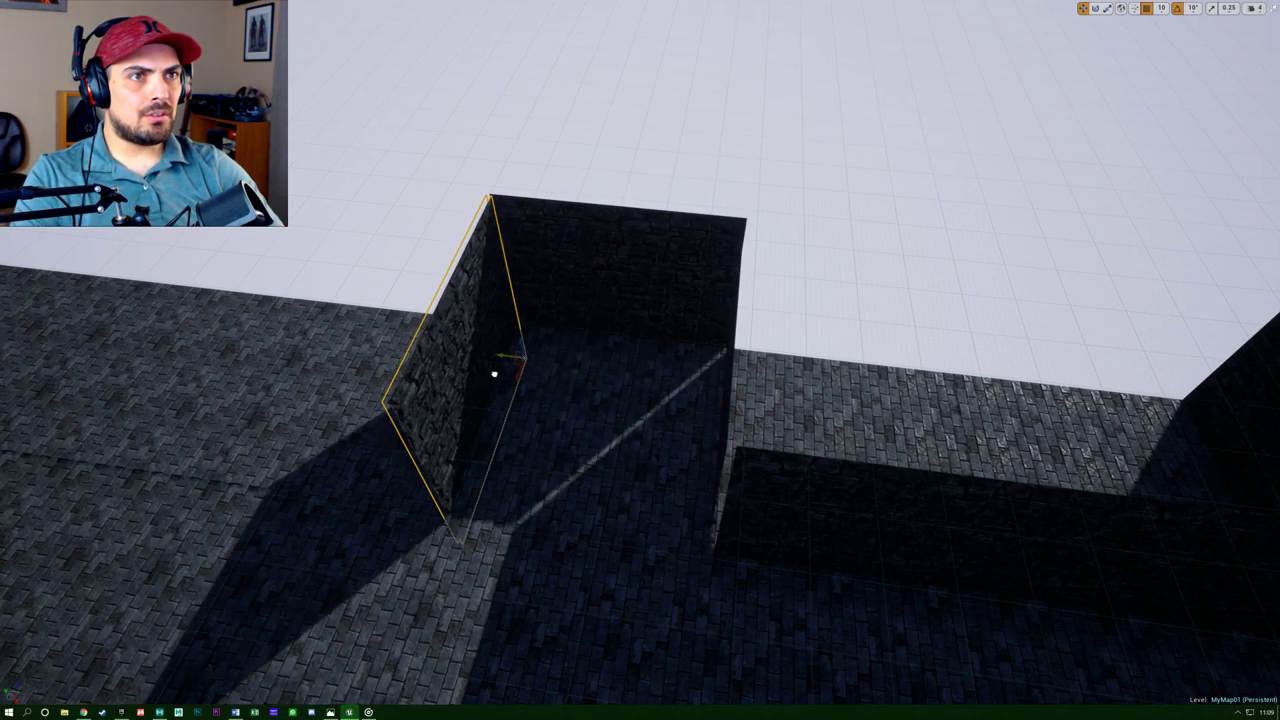
# Duplicate the new cross panel one length inward along its line and nudge the copy flush with its inner end.
pyautogui.moveTo(494, 373); pyautogui.dragTo(494, 373, button='right')
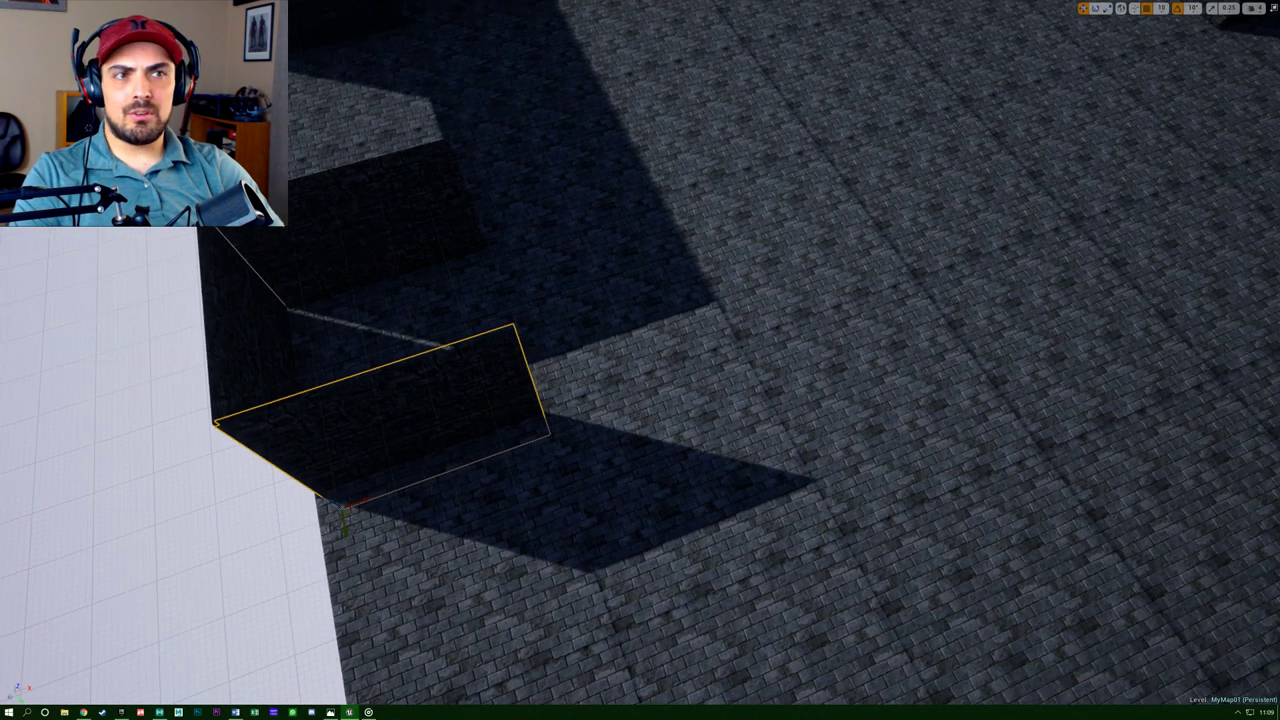
pyautogui.moveTo(367, 497); pyautogui.dragTo(596, 481)
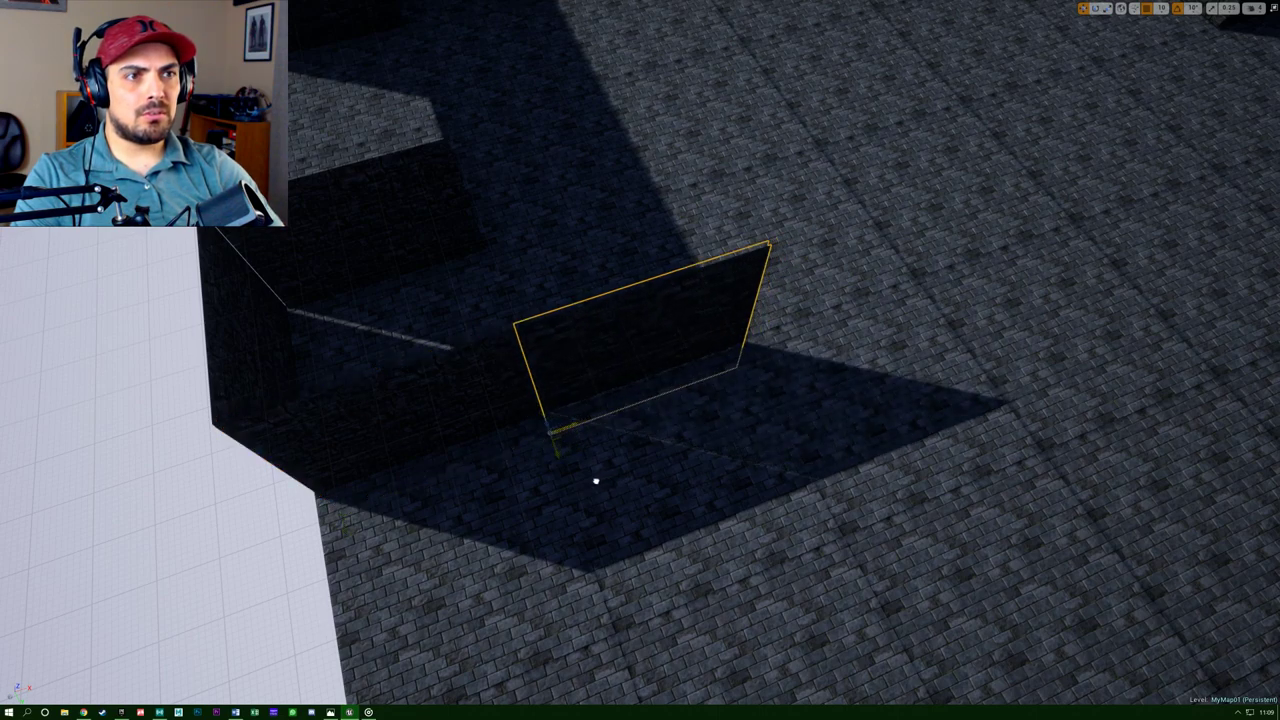
pyautogui.moveTo(577, 424); pyautogui.dragTo(573, 425)
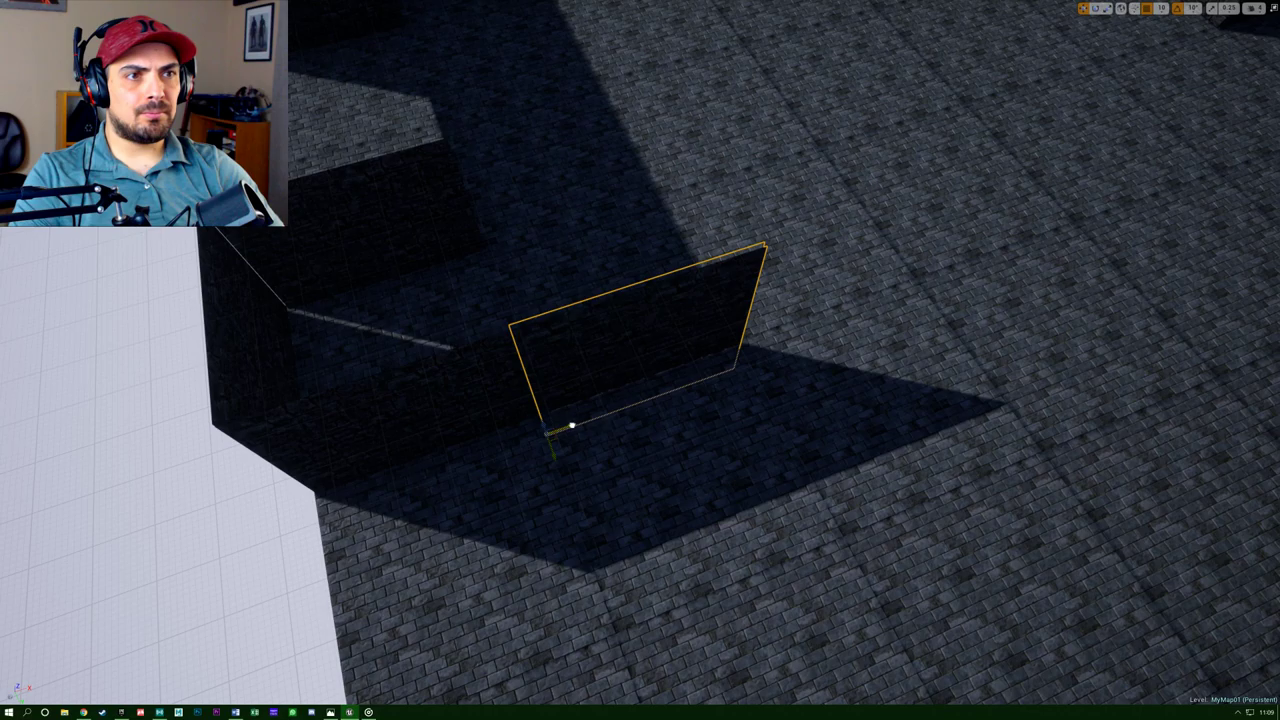
pyautogui.moveTo(854, 358); pyautogui.dragTo(860, 285, button='right')
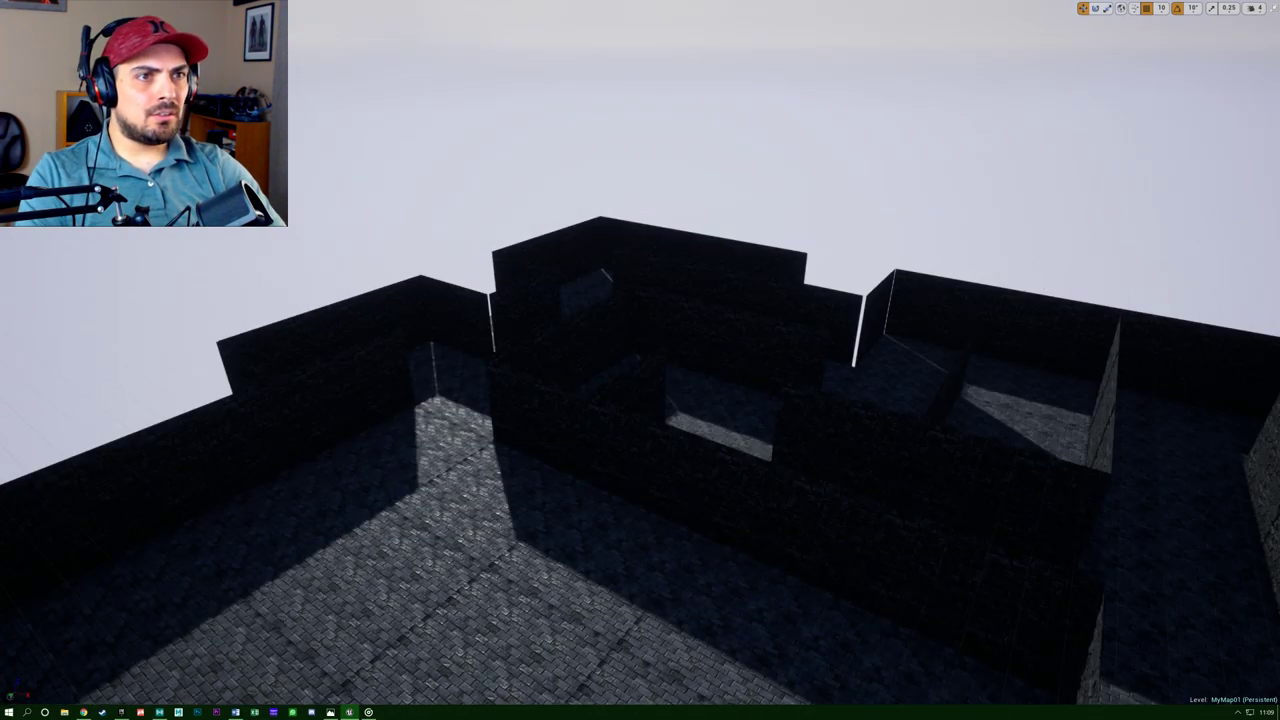
pyautogui.click(530, 363)
pyautogui.keyDown('ctrl'); pyautogui.click(600, 344); pyautogui.keyUp('ctrl')
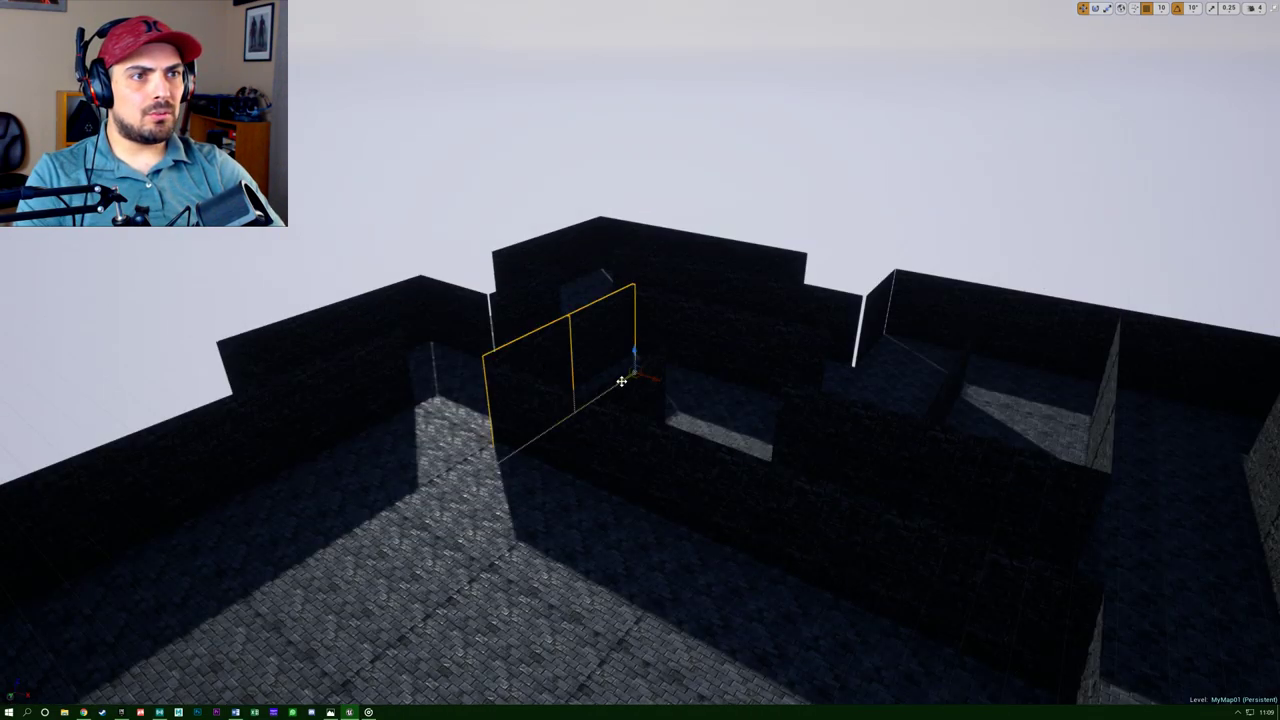
pyautogui.moveTo(621, 381); pyautogui.dragTo(294, 590)
pyautogui.hotkey('ctrl', 'z')
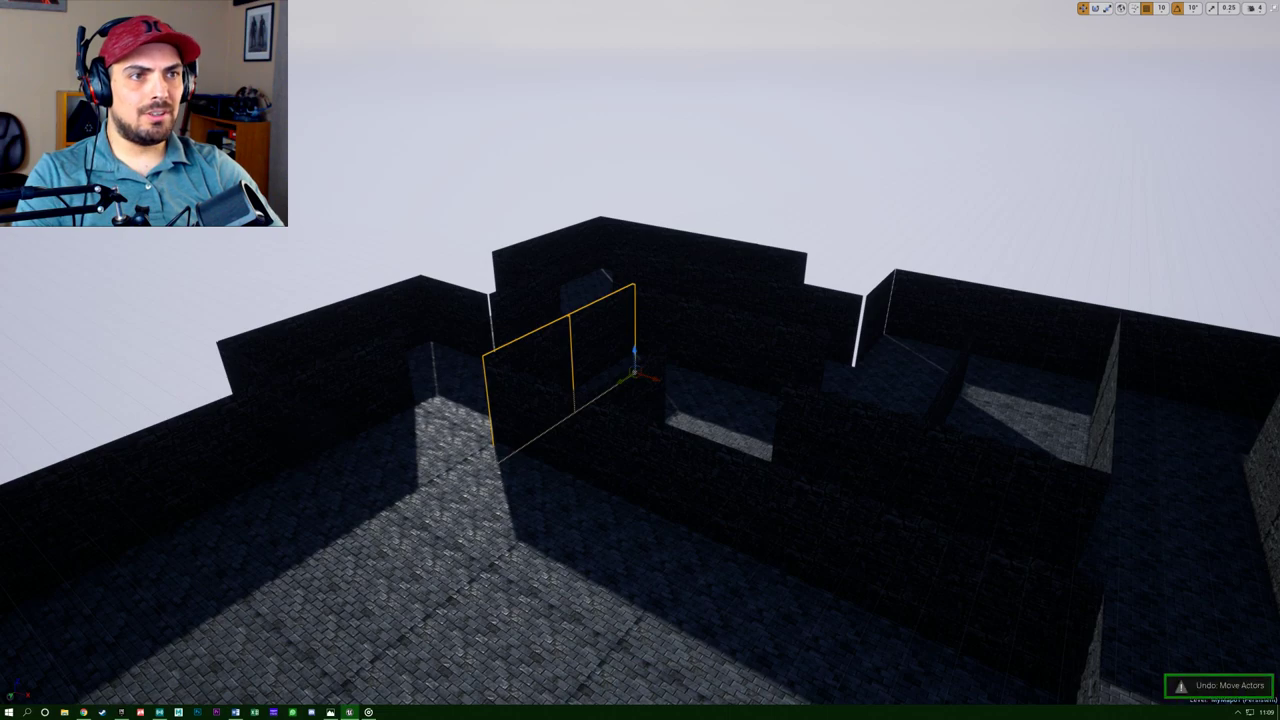
# Copy two adjoining panels of the existing inner wall to the inner end of the two-panel cross wall, aligned flush at the corner.
pyautogui.click(538, 354)
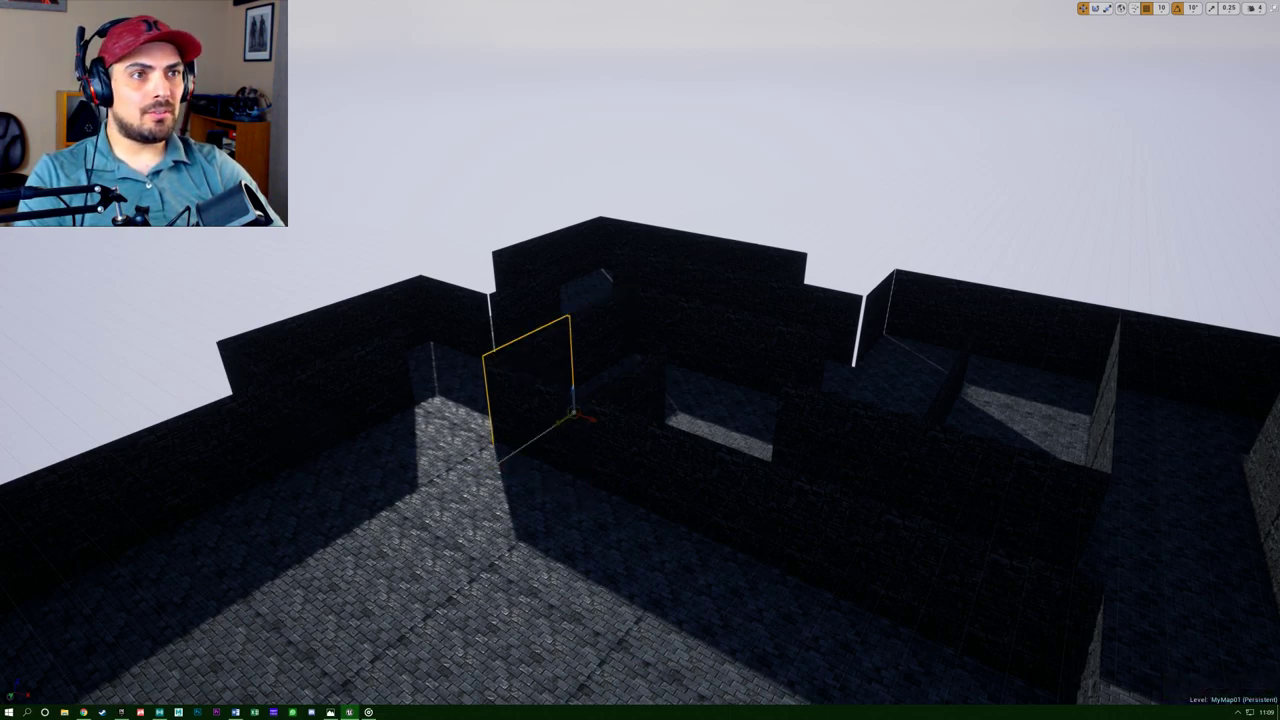
pyautogui.keyDown('ctrl'); pyautogui.click(587, 332); pyautogui.keyUp('ctrl')
pyautogui.moveTo(618, 384); pyautogui.dragTo(300, 594)
pyautogui.moveTo(300, 594); pyautogui.dragTo(94, 636, button='right')
pyautogui.press('w')
pyautogui.press('s')
pyautogui.moveTo(846, 390); pyautogui.dragTo(758, 398)
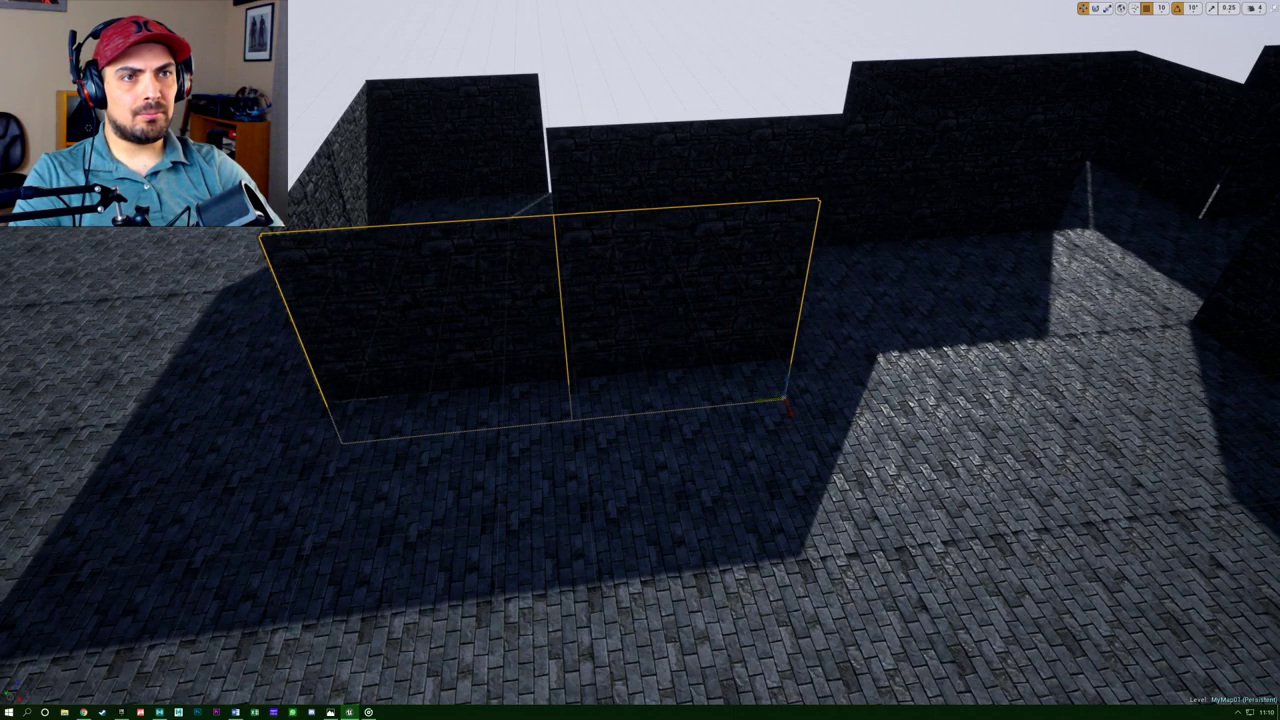
pyautogui.press('a')
pyautogui.moveTo(758, 398); pyautogui.dragTo(1070, 470, button='right')
pyautogui.press('w')
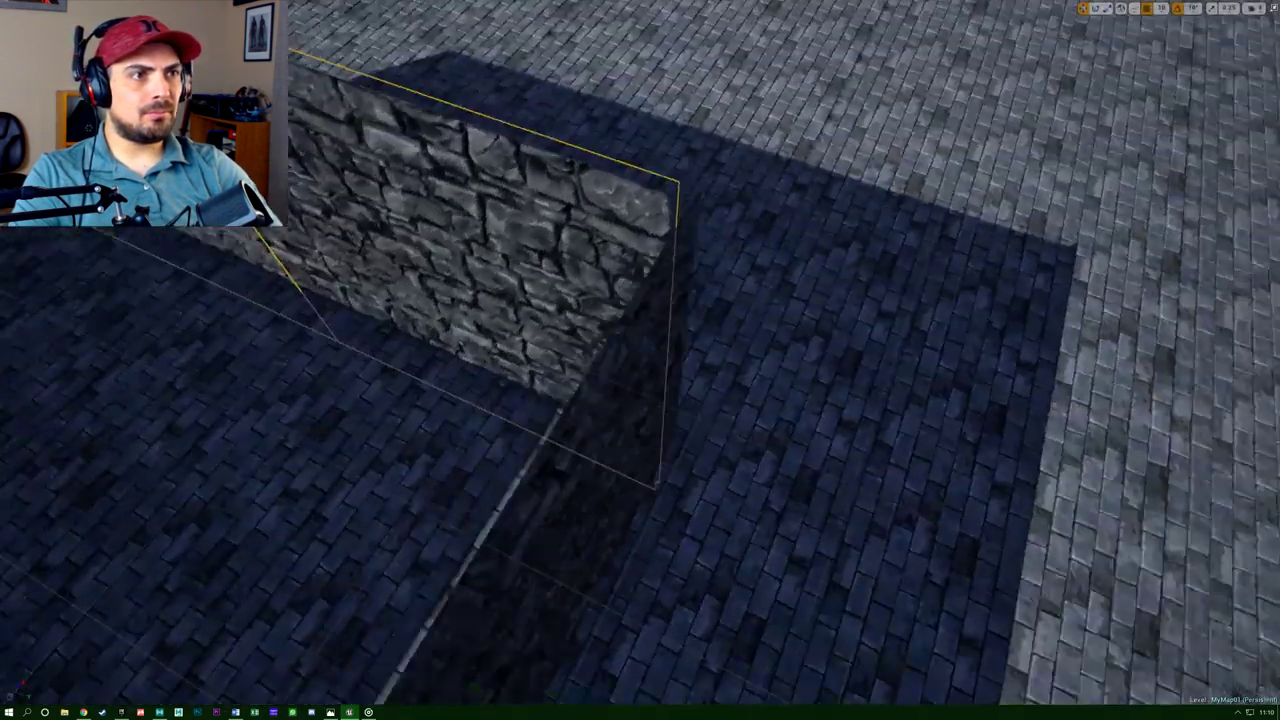
pyautogui.moveTo(618, 384); pyautogui.dragTo(618, 384, button='right')
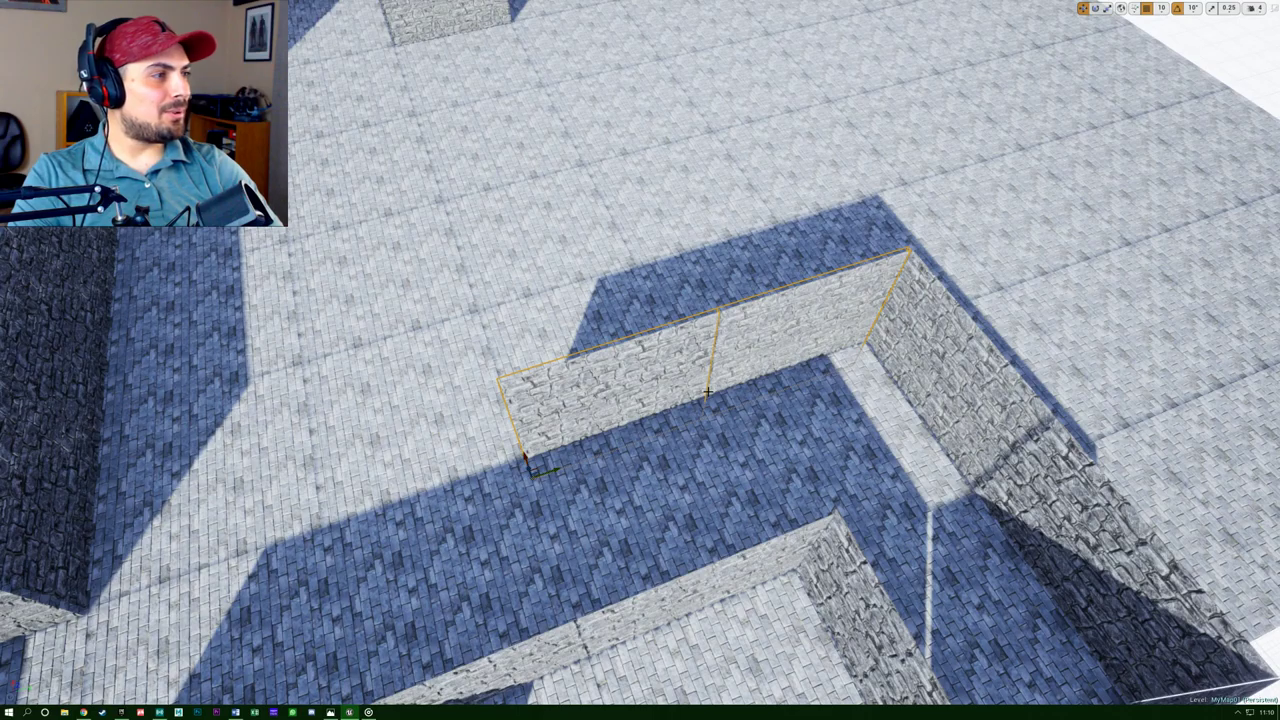
# Switch the viewport to unlit shading and examine the wall layout around the new corridor.
pyautogui.moveTo(618, 384); pyautogui.dragTo(618, 384, button='right')
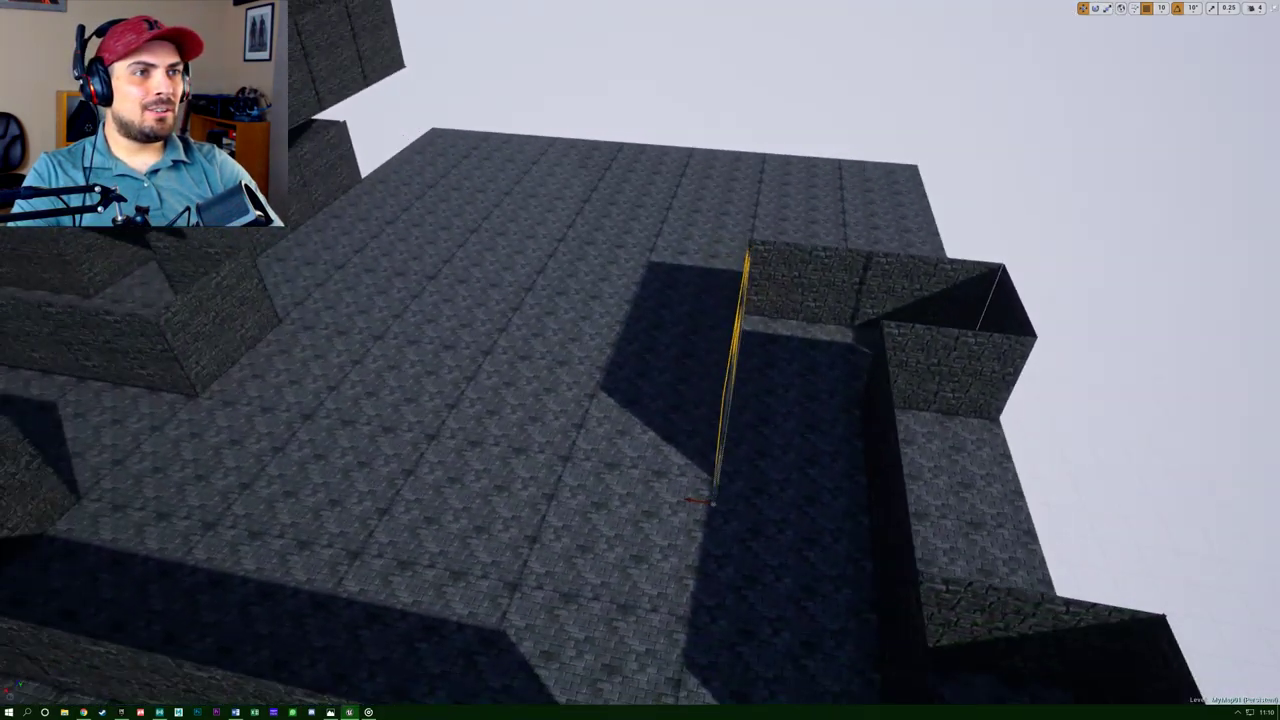
pyautogui.moveTo(474, 238); pyautogui.dragTo(474, 238, button='right')
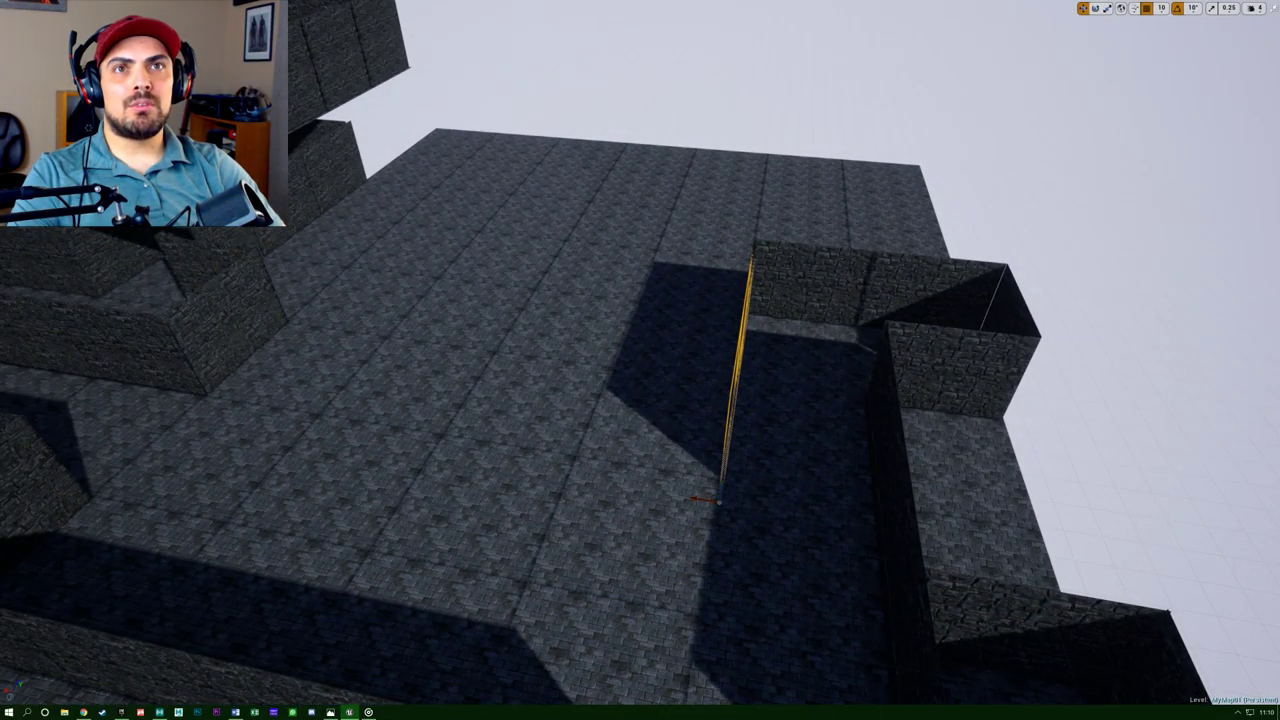
pyautogui.hotkey('alt', '3')
pyautogui.moveTo(651, 251); pyautogui.dragTo(651, 251, button='right')
pyautogui.moveTo(474, 238); pyautogui.dragTo(474, 238, button='right')
pyautogui.moveTo(543, 326); pyautogui.dragTo(543, 326, button='right')
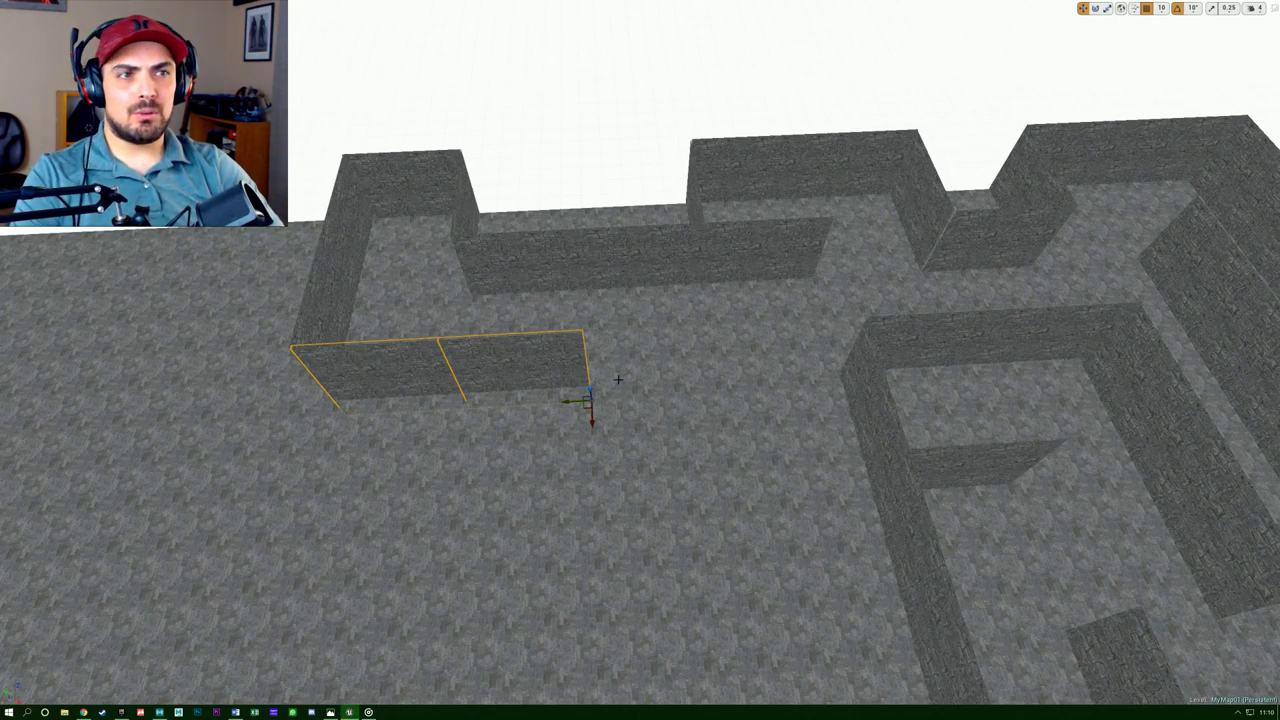
pyautogui.click(858, 395)
pyautogui.moveTo(806, 390); pyautogui.dragTo(687, 399)
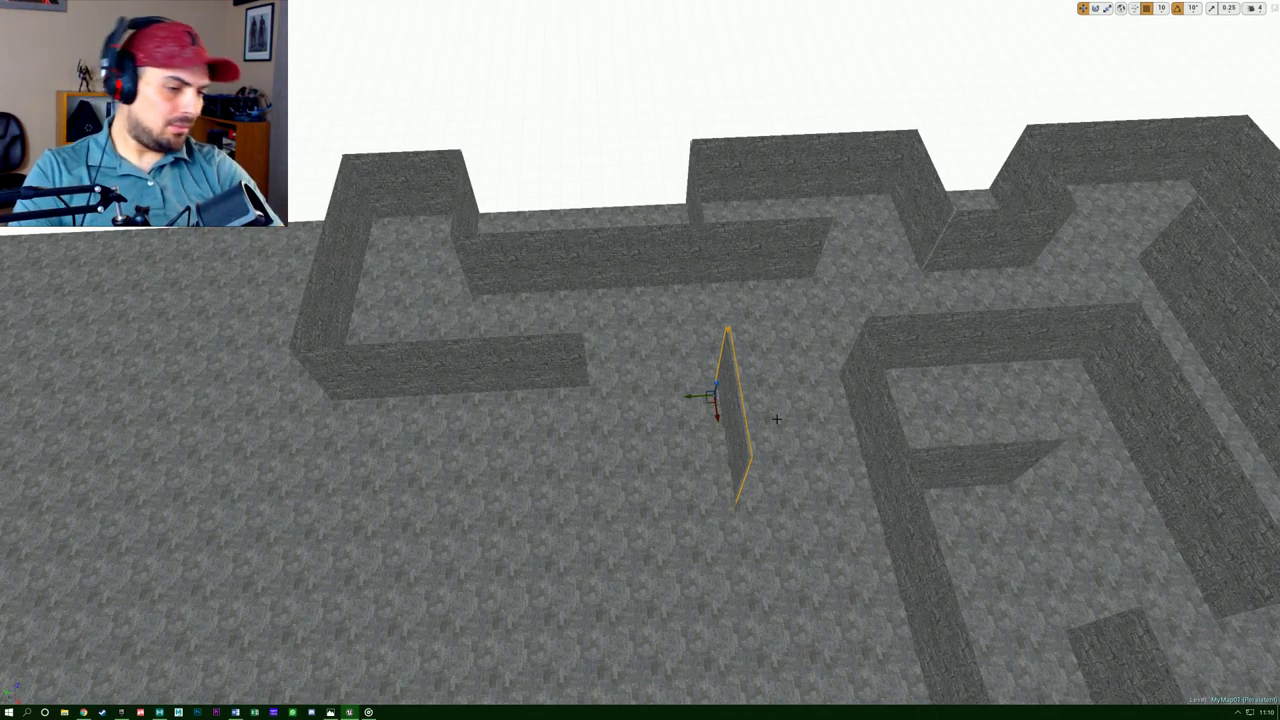
pyautogui.keyDown('alt'); pyautogui.moveTo(777, 418); pyautogui.dragTo(871, 455); pyautogui.keyUp('alt')
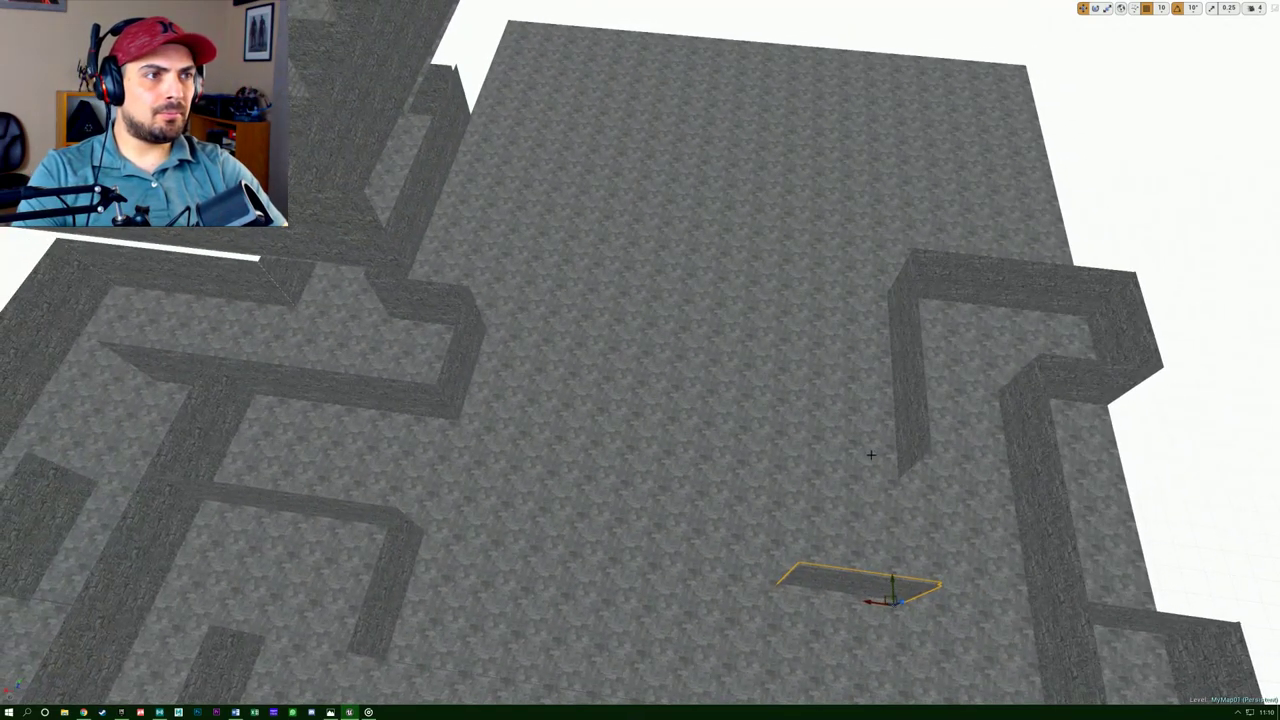
pyautogui.press('Delete')
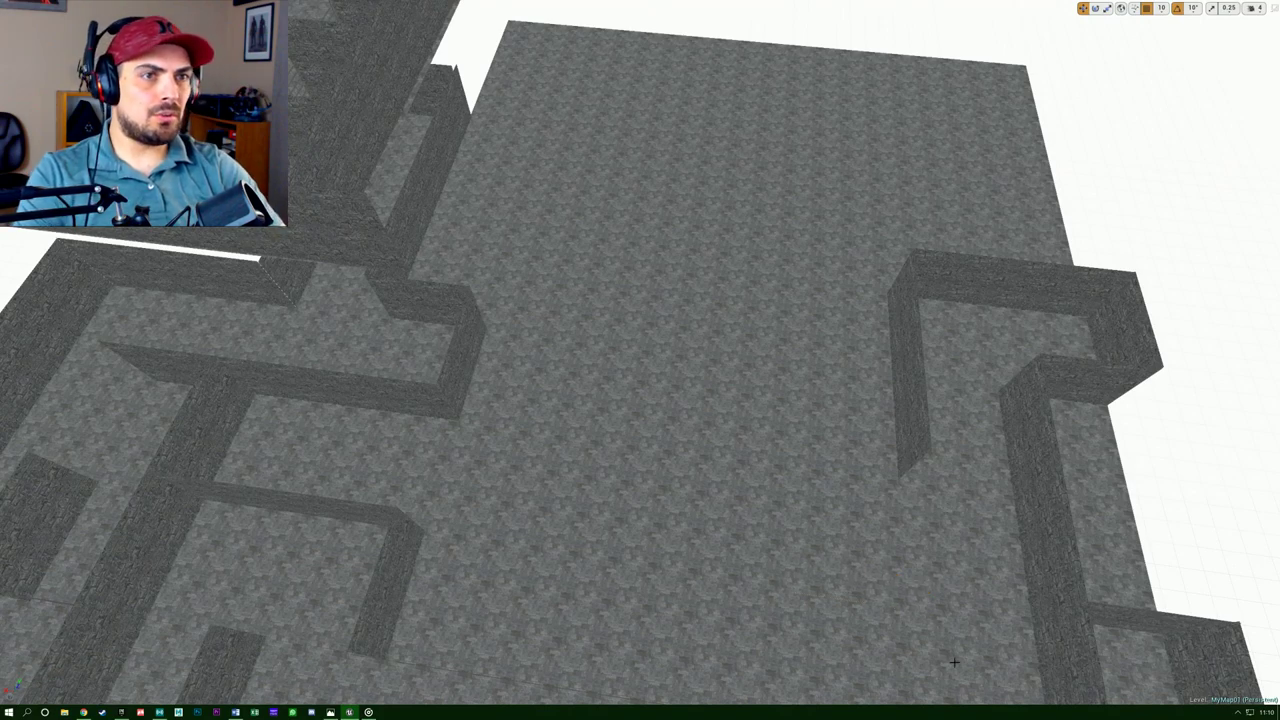
# Copy the cross panel of the outer edge notch inward onto the open floor beyond the end of the new two-panel wall.
pyautogui.moveTo(954, 662); pyautogui.dragTo(962, 453, button='right')
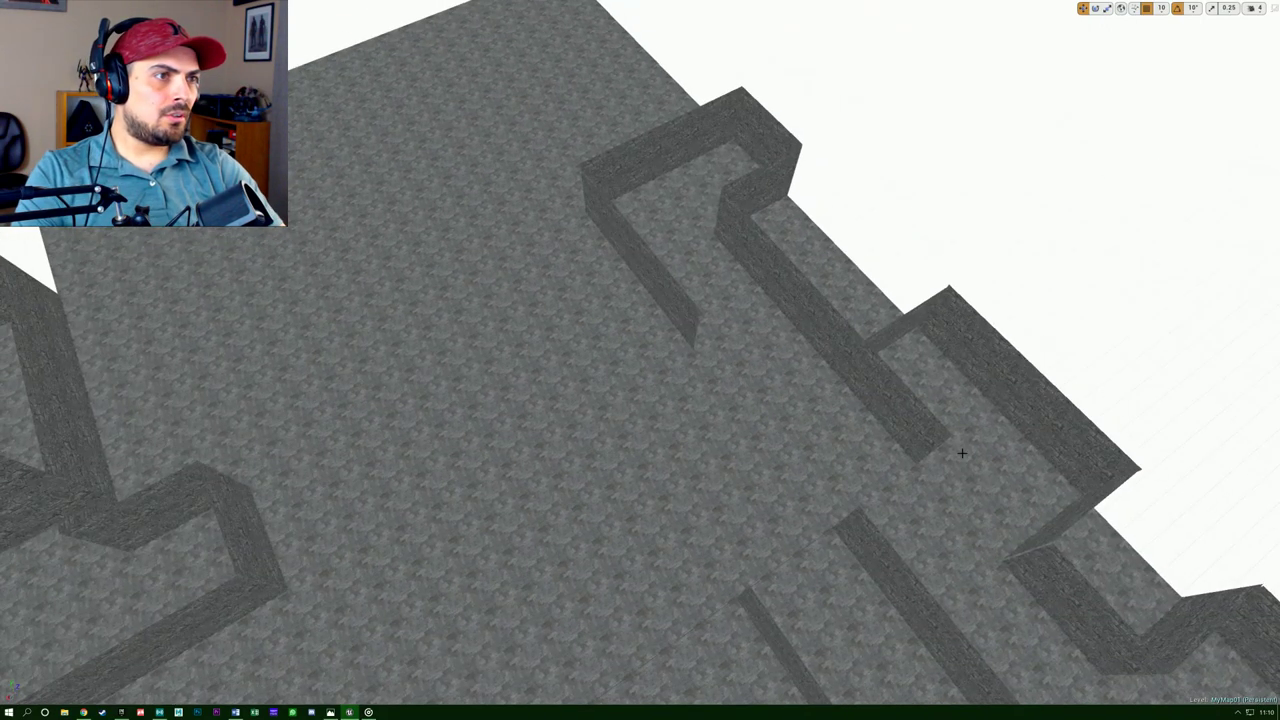
pyautogui.click(891, 332)
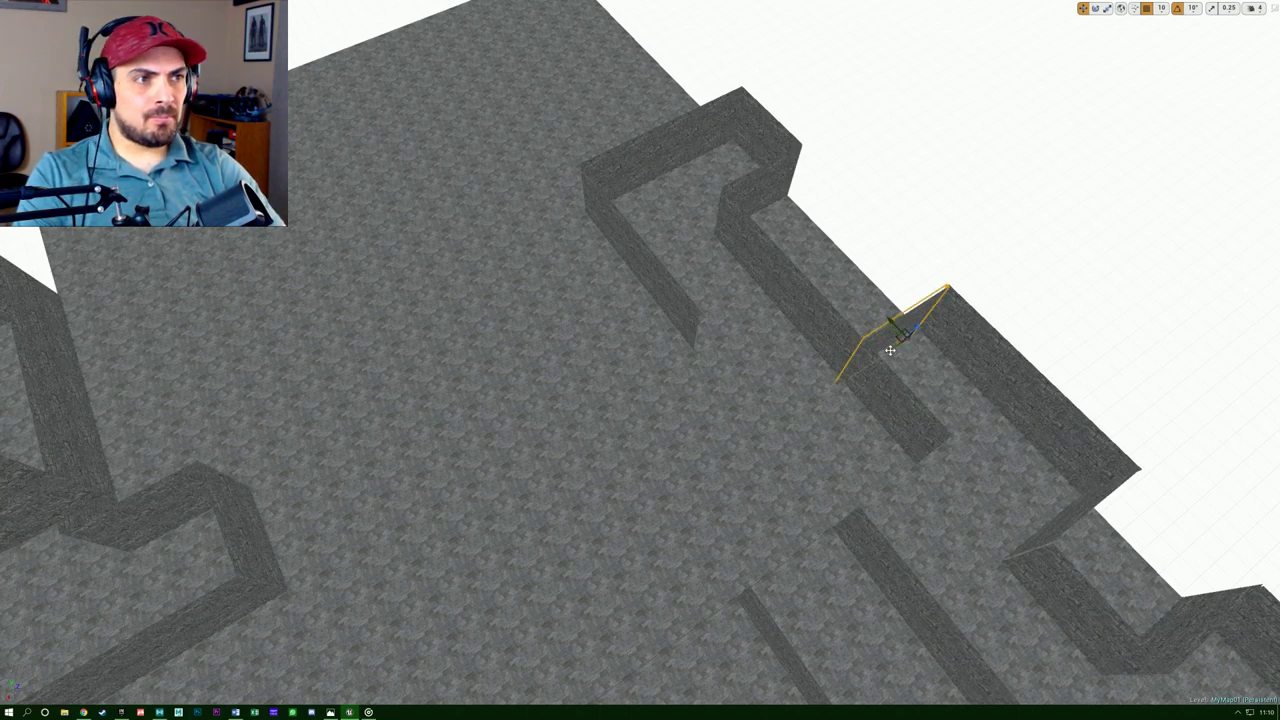
pyautogui.moveTo(889, 350); pyautogui.dragTo(726, 446)
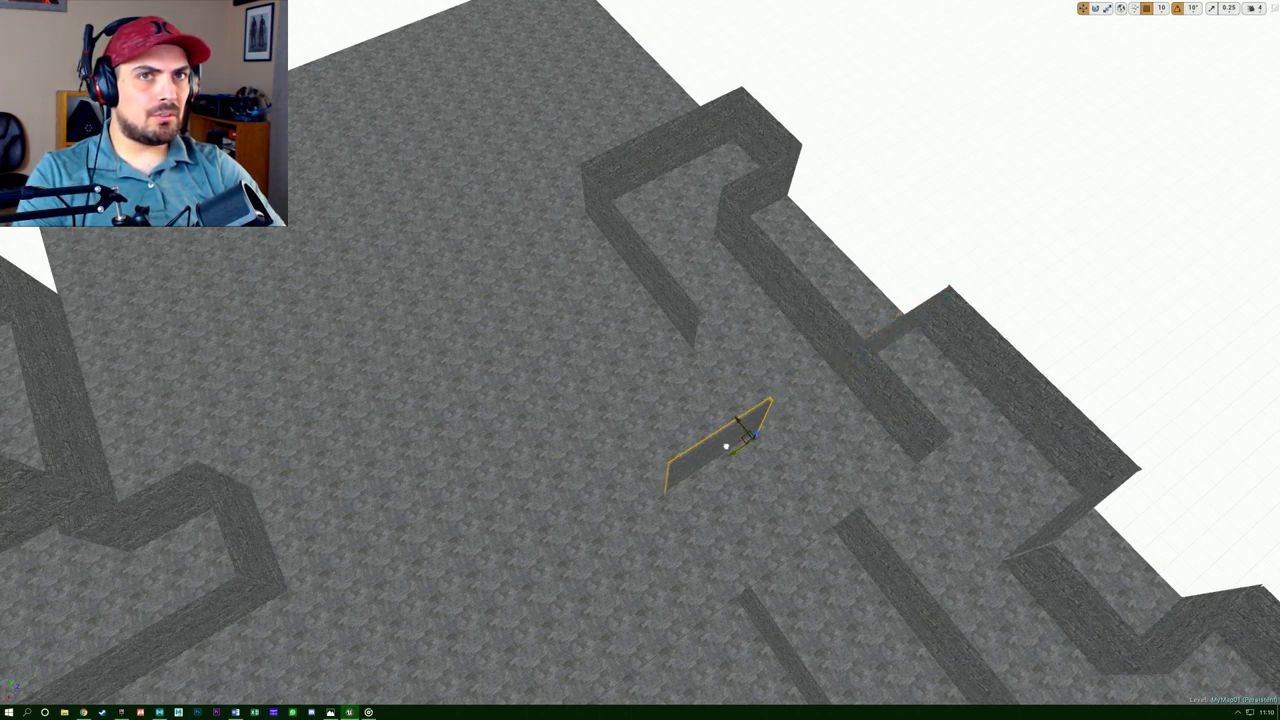
pyautogui.moveTo(369, 211)
pyautogui.mouseDown(button='right')
pyautogui.moveTo(385, 237)
pyautogui.moveTo(369, 211)
pyautogui.mouseUp(button='right')
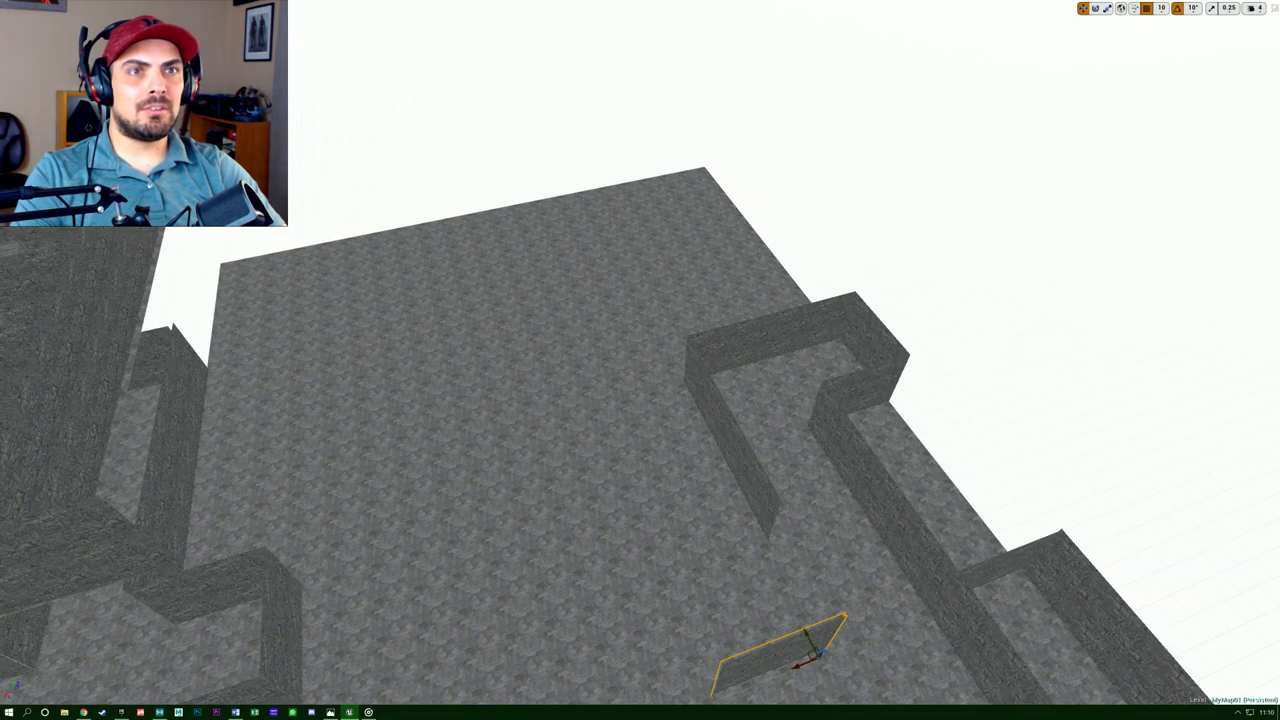
# Return the viewport to lit shading and align the copied cross panel with the edge of its floor tile.
pyautogui.hotkey('alt', '4')
pyautogui.press('f')
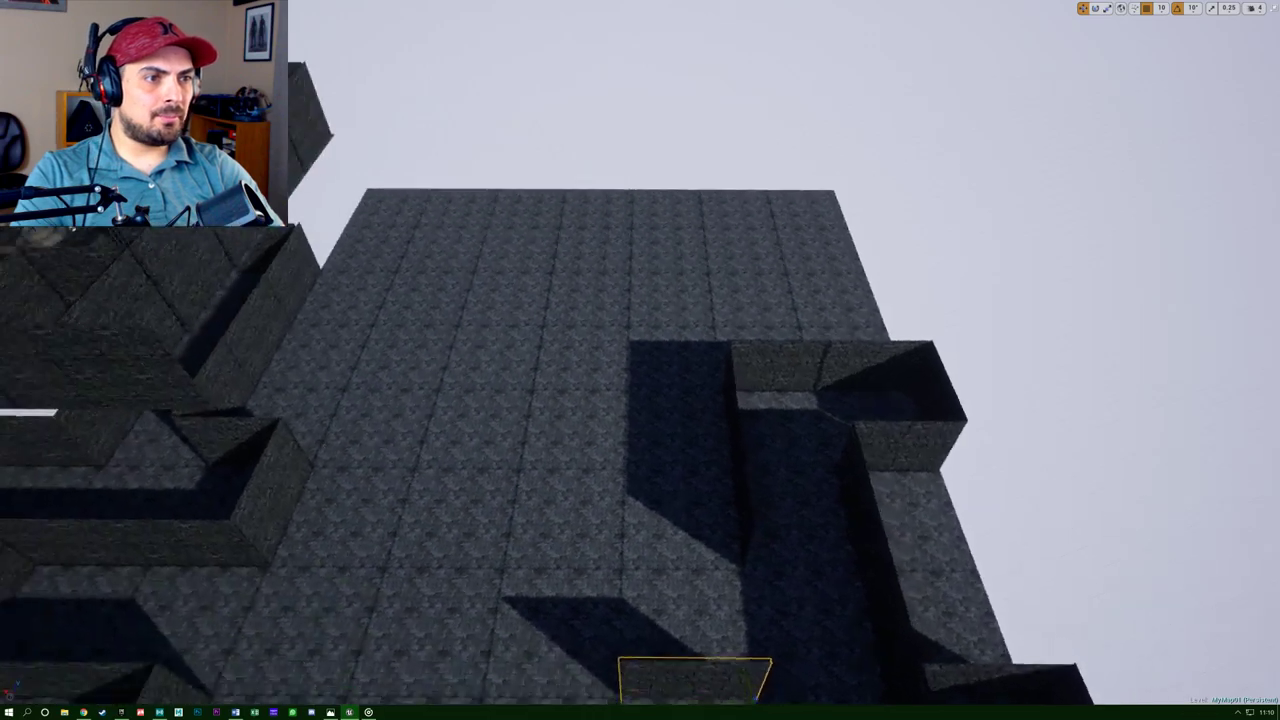
pyautogui.scroll(-5, 819, 578)
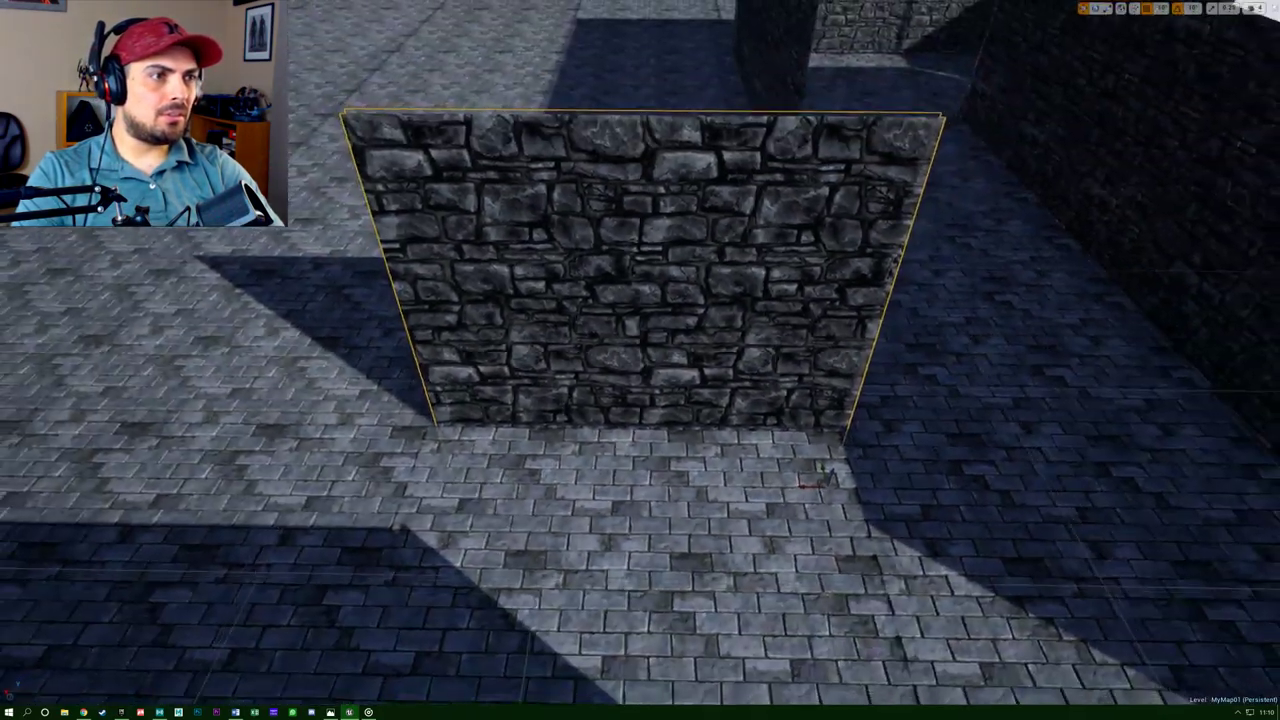
pyautogui.moveTo(819, 578); pyautogui.dragTo(852, 577, button='right')
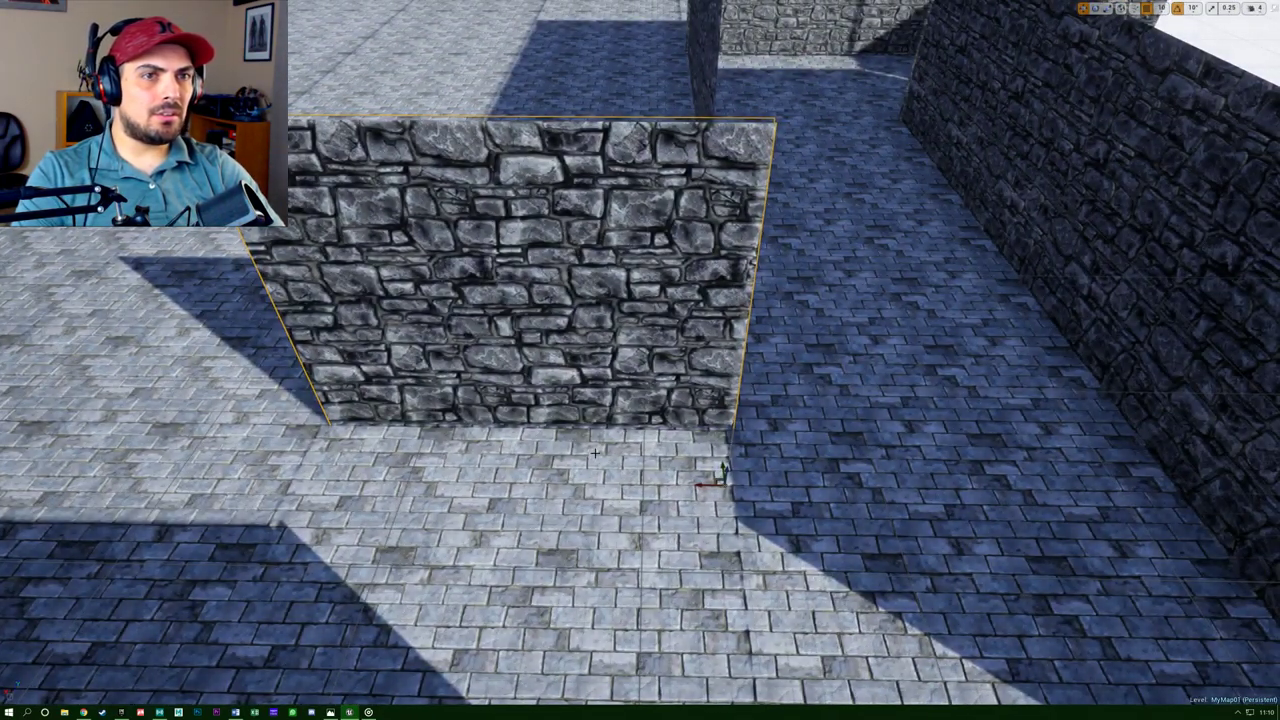
pyautogui.click(690, 490)
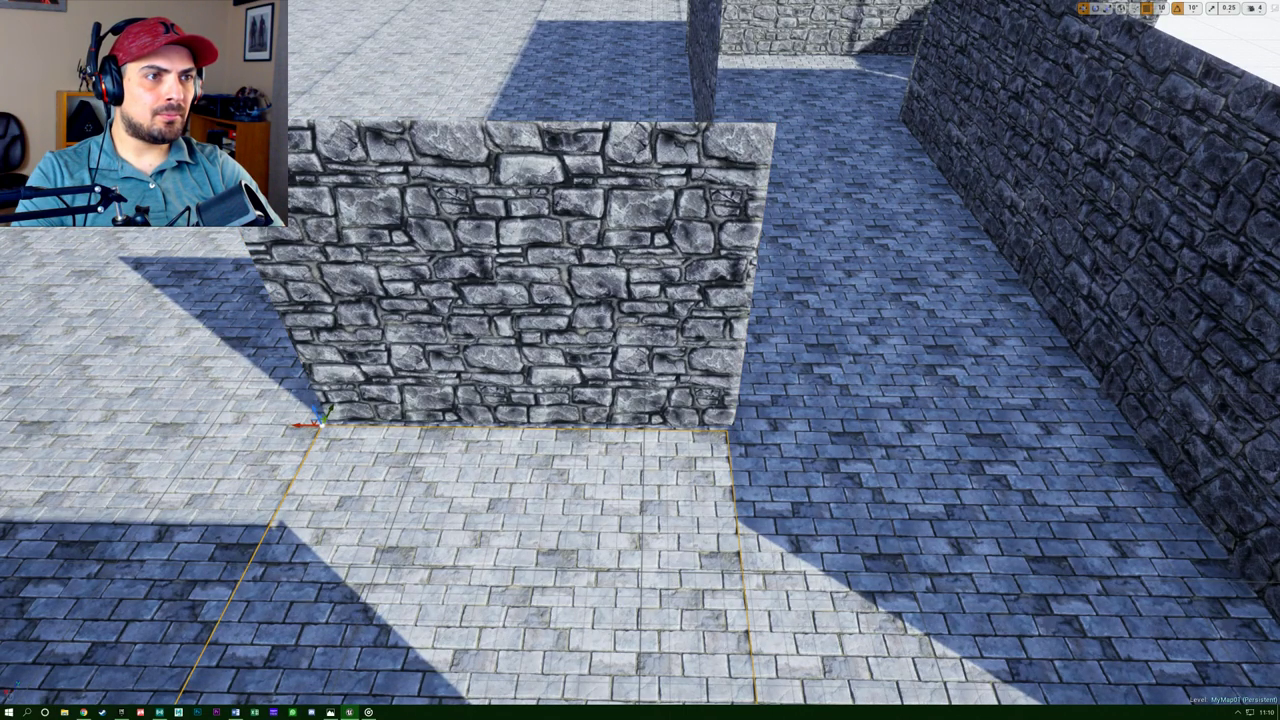
pyautogui.click(710, 428)
pyautogui.moveTo(700, 487); pyautogui.dragTo(693, 487)
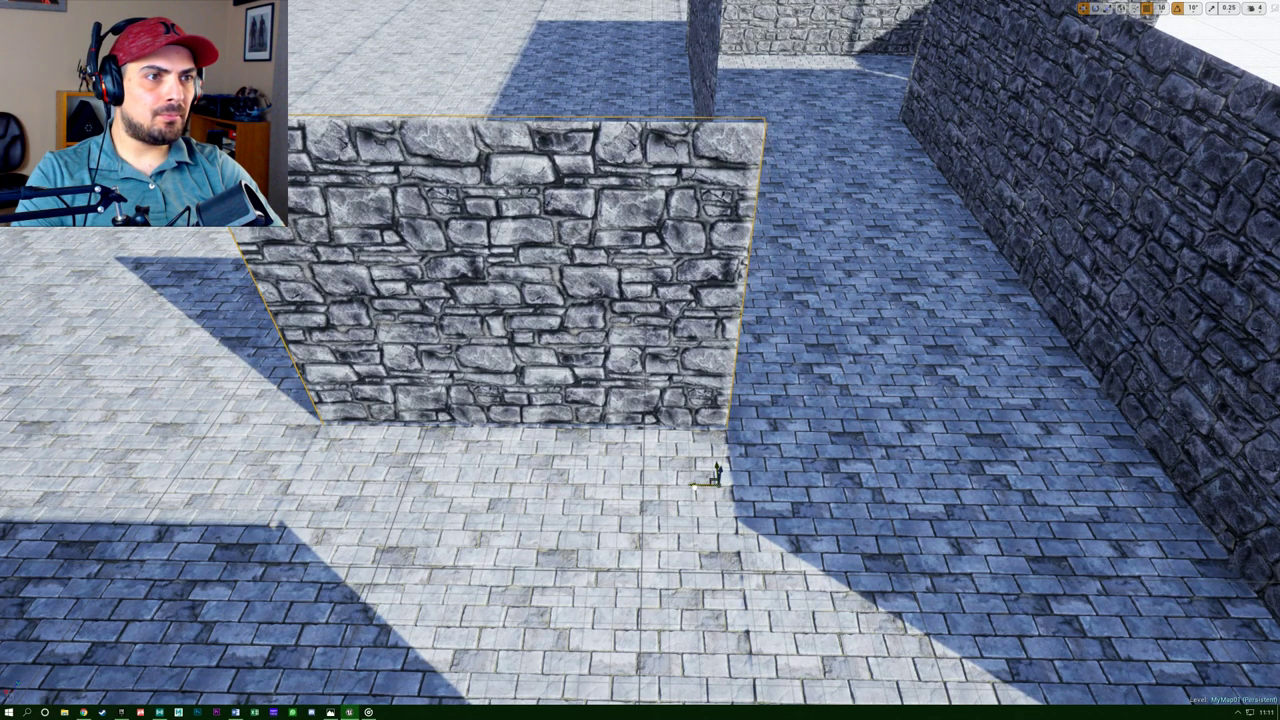
# Duplicate the aligned cross panel one length inward along its line, flush with its inner end.
pyautogui.moveTo(672, 404); pyautogui.dragTo(564, 476, button='right')
pyautogui.press('w')
pyautogui.press('s')
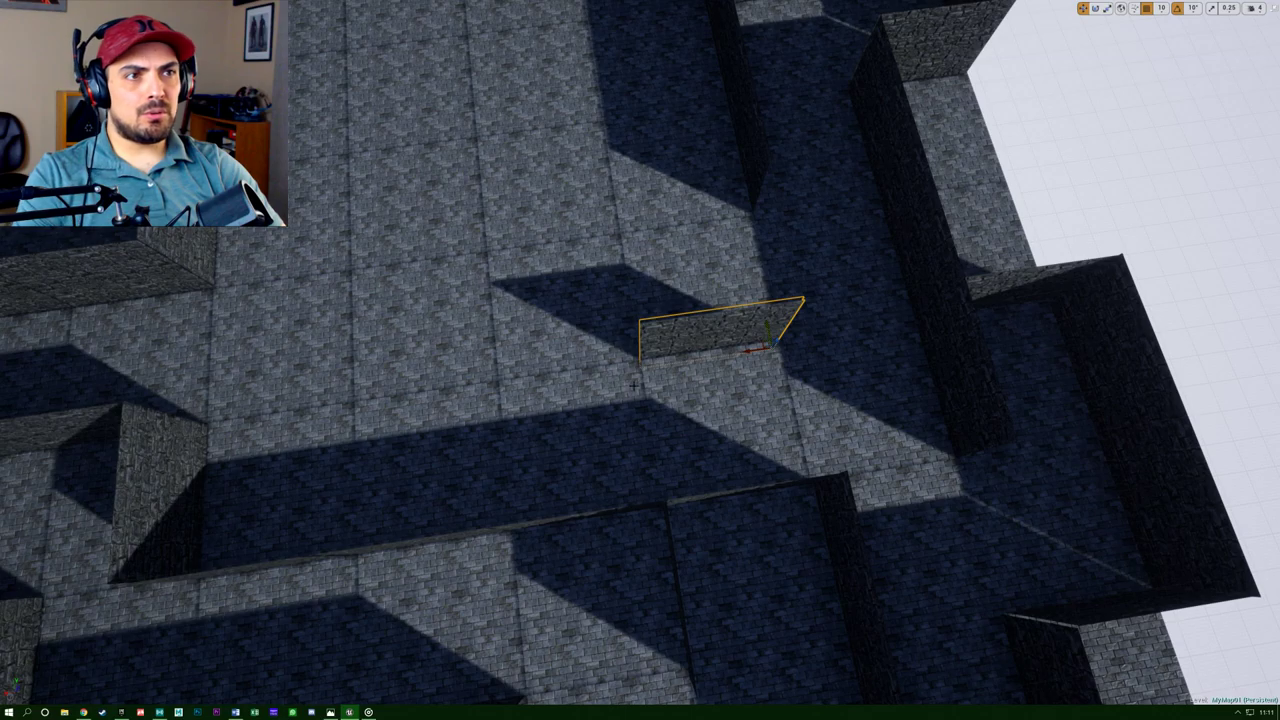
pyautogui.moveTo(749, 352)
pyautogui.mouseDown(button='right')
pyautogui.moveTo(650, 338)
pyautogui.moveTo(760, 350)
pyautogui.mouseUp(button='right')
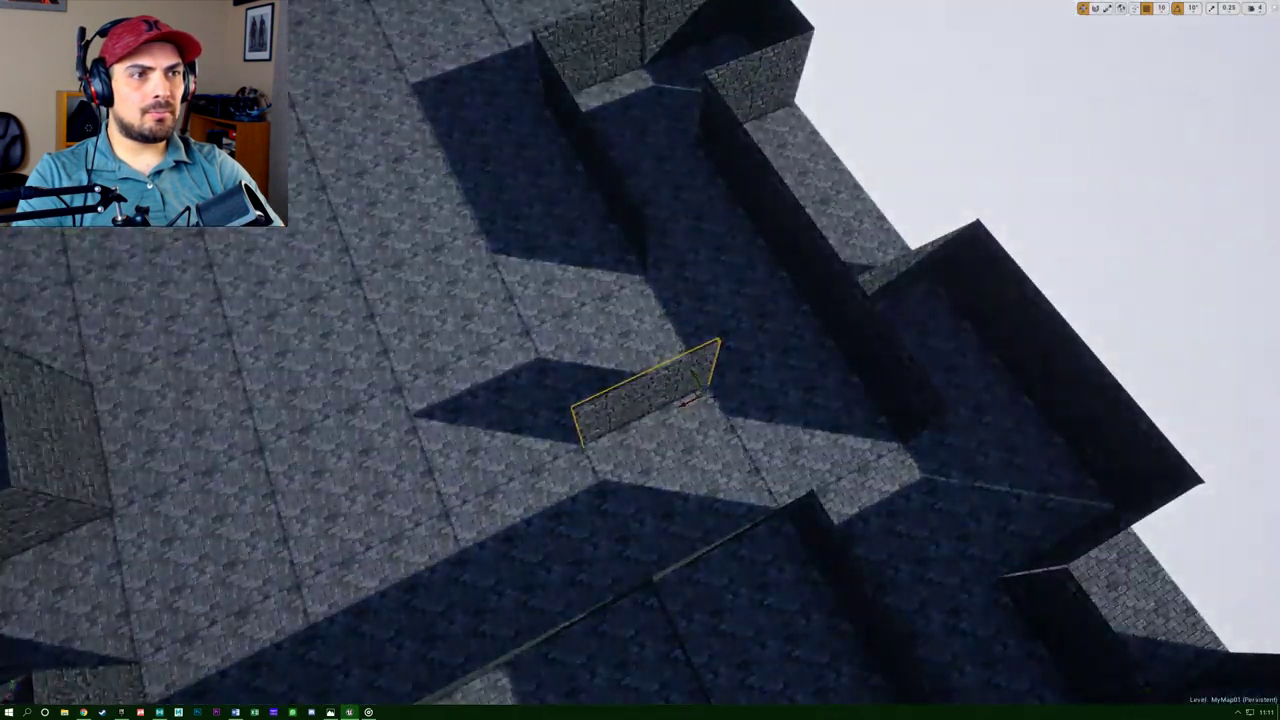
pyautogui.keyDown('alt'); pyautogui.moveTo(682, 402); pyautogui.dragTo(559, 459); pyautogui.keyUp('alt')
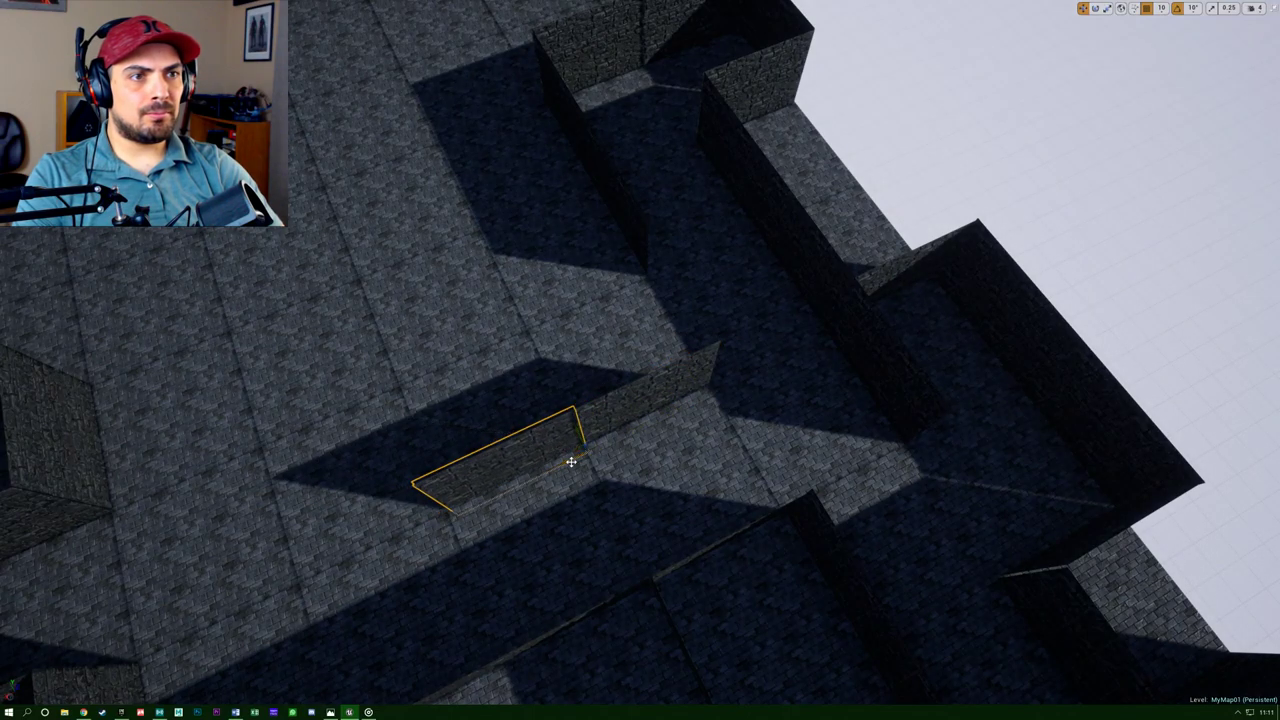
# Duplicate the wall's inner end panel once more along its line to make the wall three panels long.
pyautogui.moveTo(571, 462); pyautogui.dragTo(571, 398, button='right')
pyautogui.press('q')
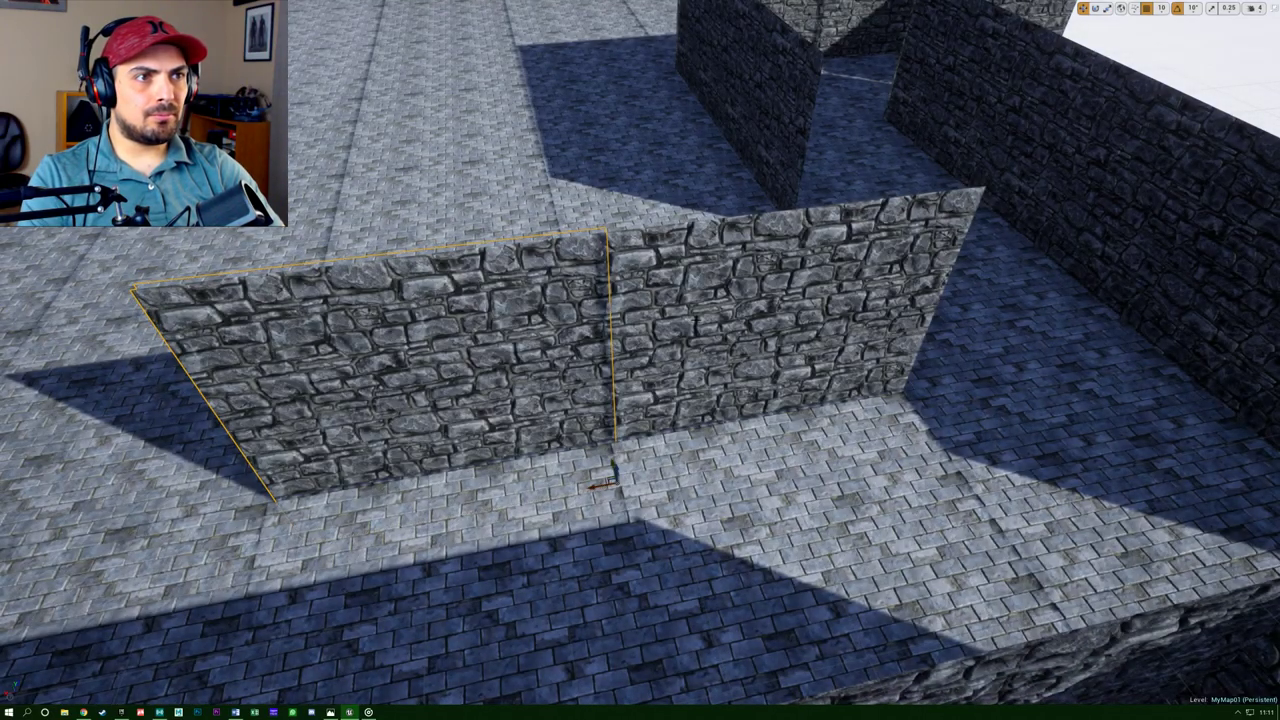
pyautogui.keyDown('ctrl'); pyautogui.click(697, 322); pyautogui.keyUp('ctrl')
pyautogui.click(511, 300)
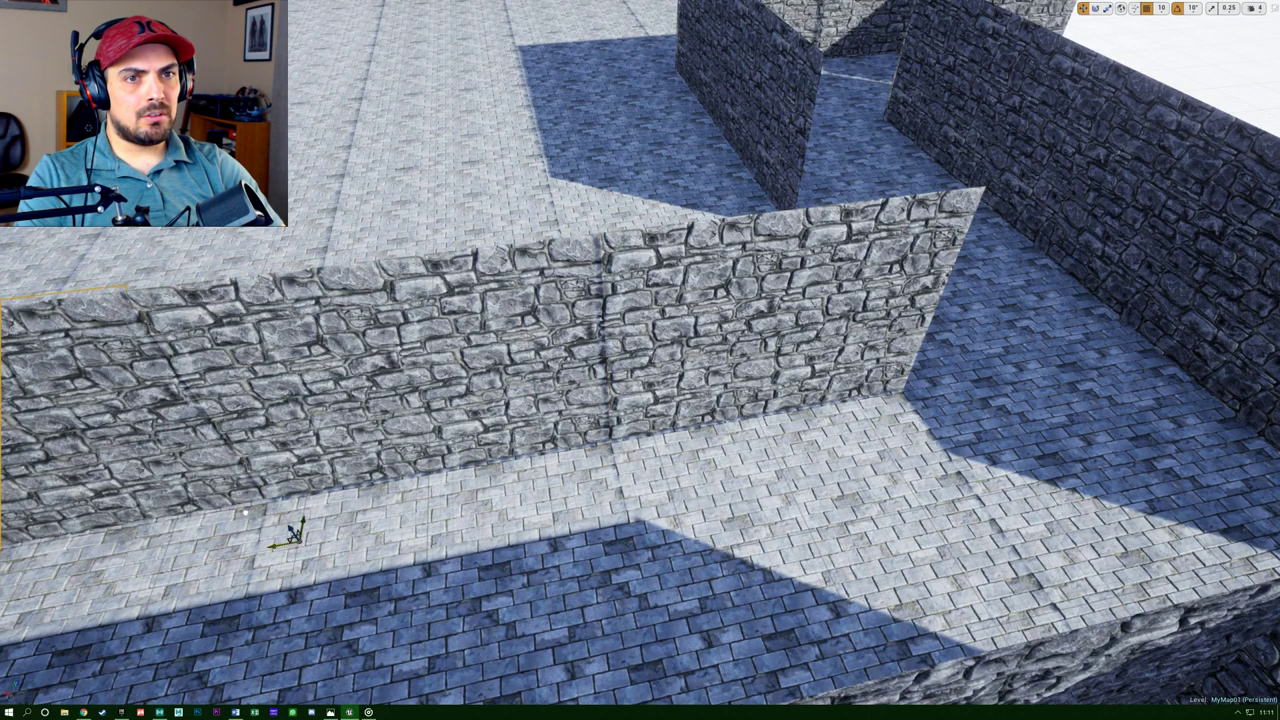
# Copy a cross panel from the corridor wall to the inner end of the three-panel wall, at right angles and flush with its corner.
pyautogui.moveTo(261, 415); pyautogui.dragTo(364, 535, button='right')
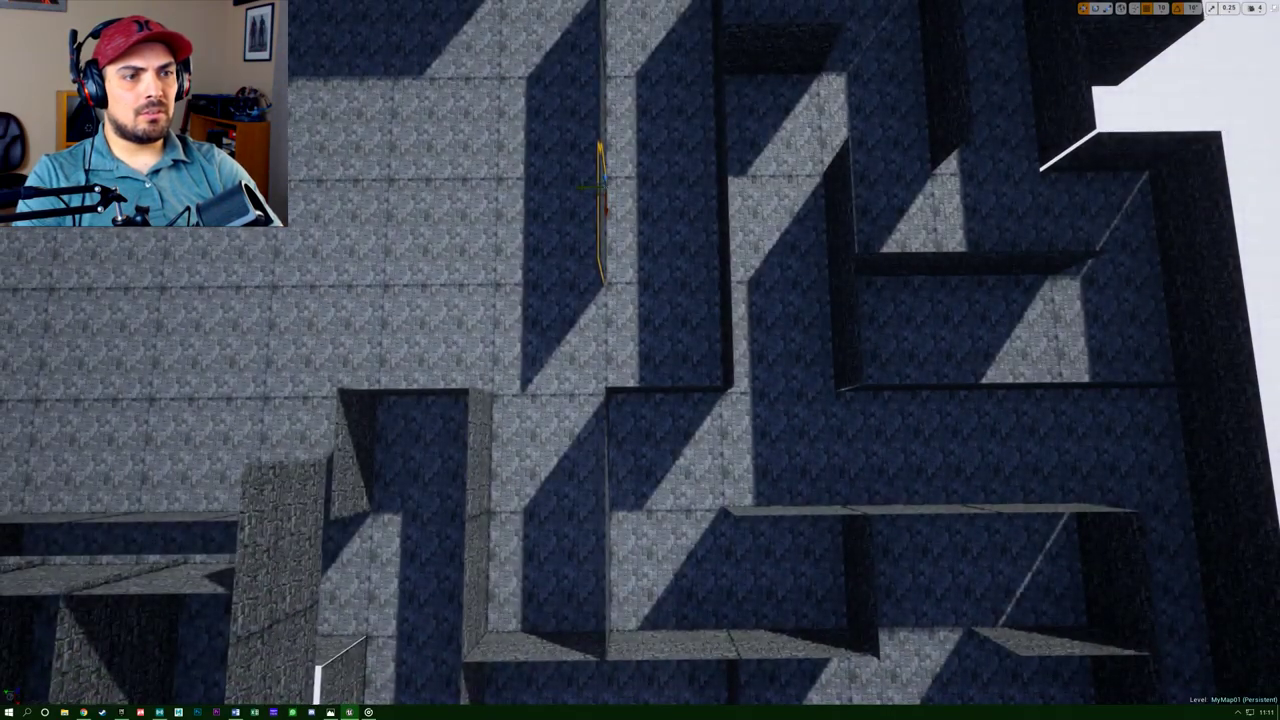
pyautogui.click(585, 649)
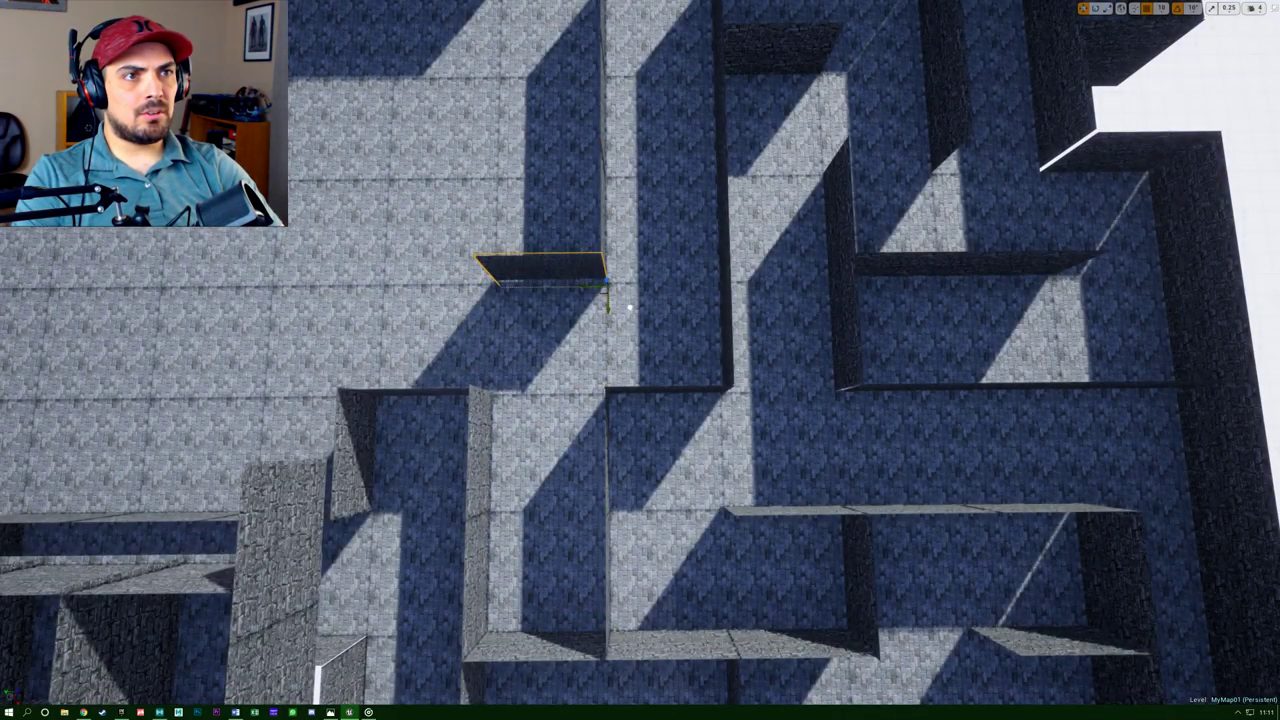
pyautogui.press('f')
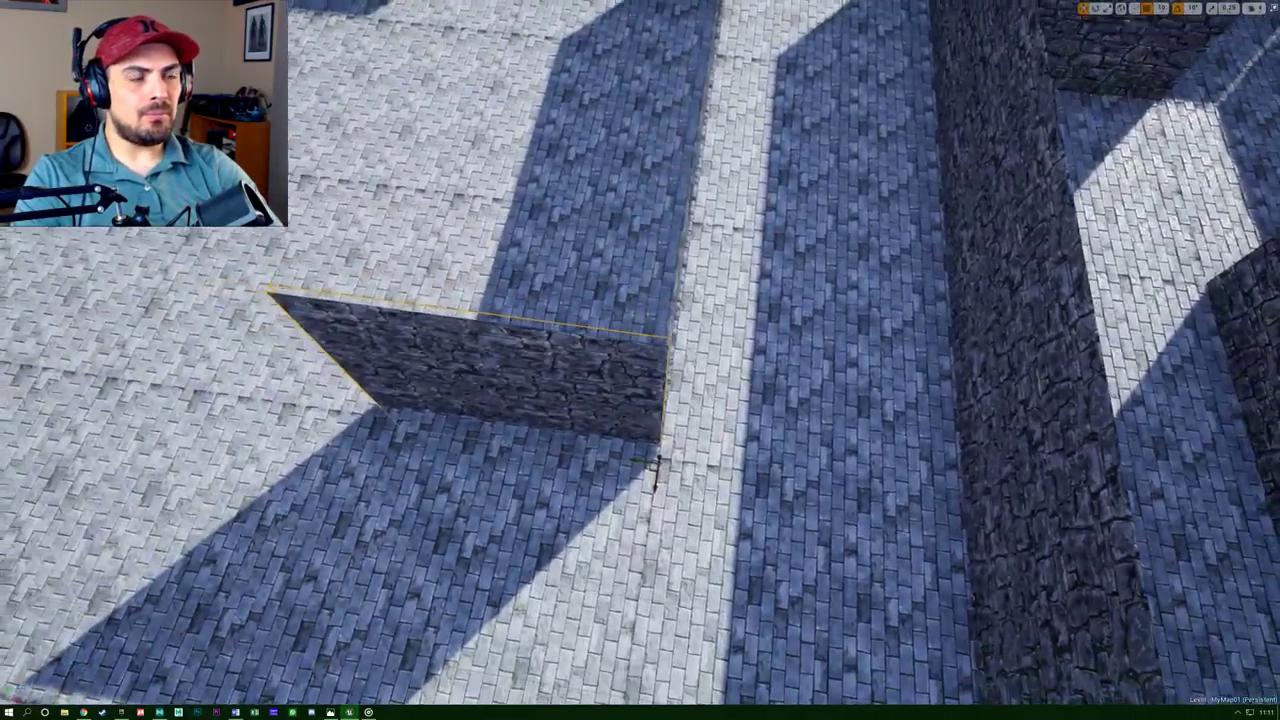
pyautogui.moveTo(524, 378); pyautogui.dragTo(370, 352, button='right')
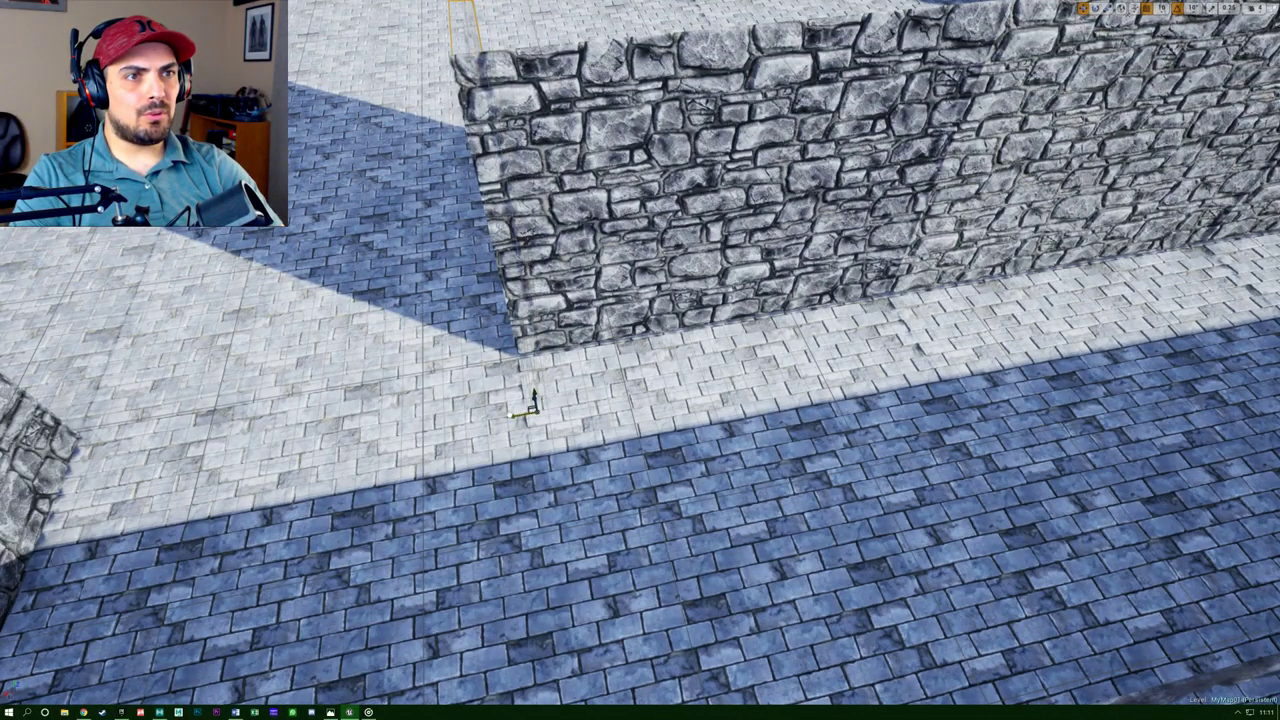
pyautogui.moveTo(505, 416); pyautogui.dragTo(760, 440, button='right')
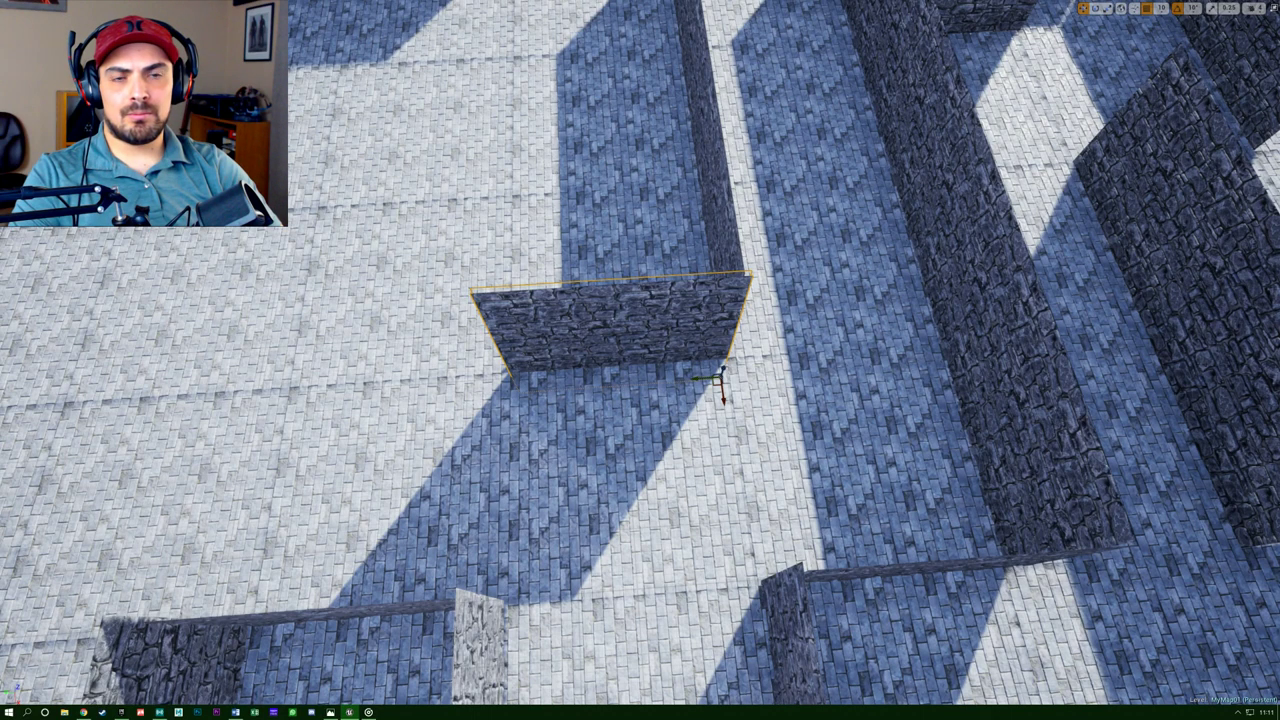
# Copy the end panel of the neighbouring corridor wall along its line to close the gap up to the new cross panel.
pyautogui.moveTo(720, 400); pyautogui.dragTo(440, 395, button='right')
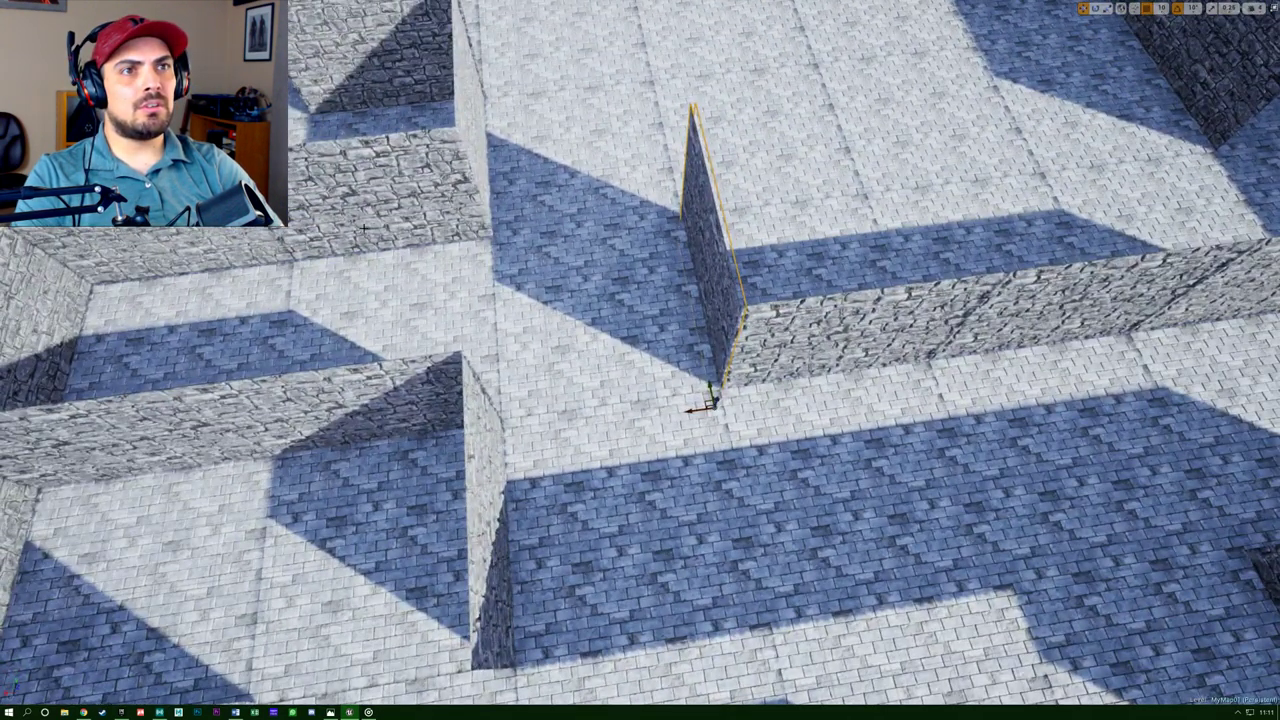
pyautogui.click(395, 215)
pyautogui.moveTo(480, 262); pyautogui.dragTo(661, 262)
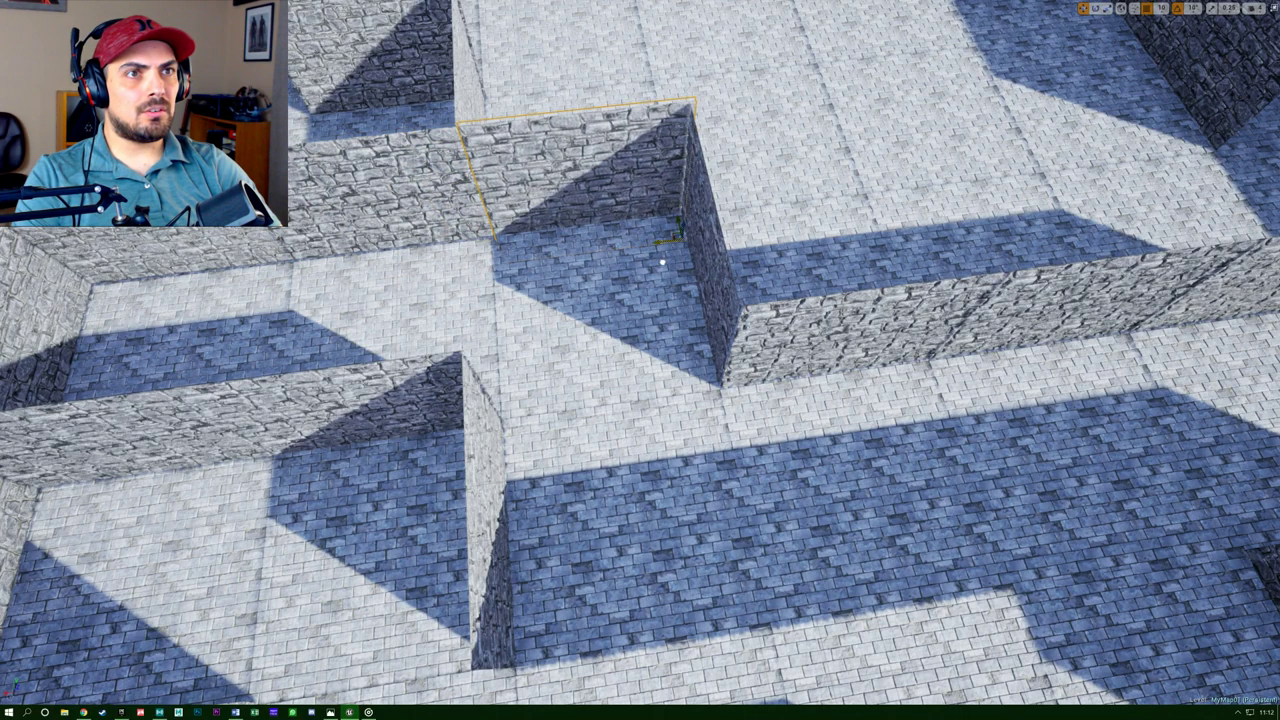
# Enlarge the reference maze map and compare its remaining walls with the level's layout and open floor.
pyautogui.moveTo(562, 279); pyautogui.dragTo(888, 320, button='right')
pyautogui.moveTo(0, 384); pyautogui.dragTo(739, 94)
pyautogui.click(821, 96)
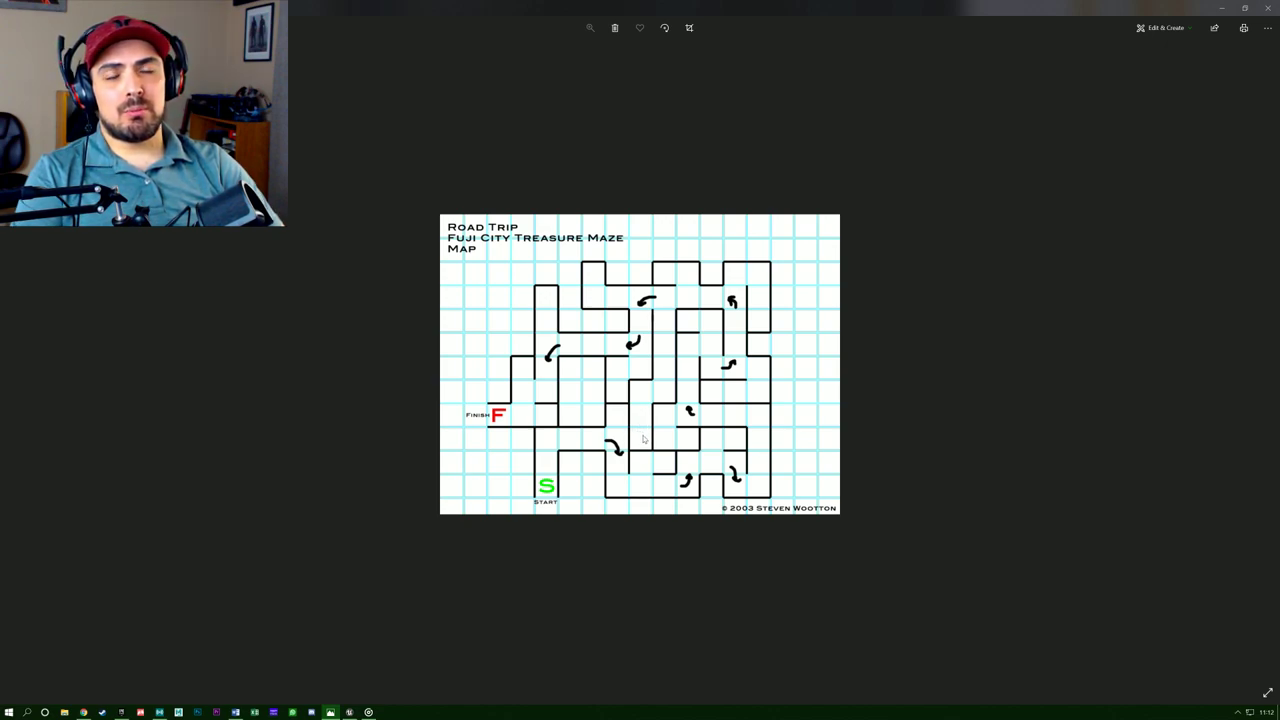
pyautogui.click(1244, 8)
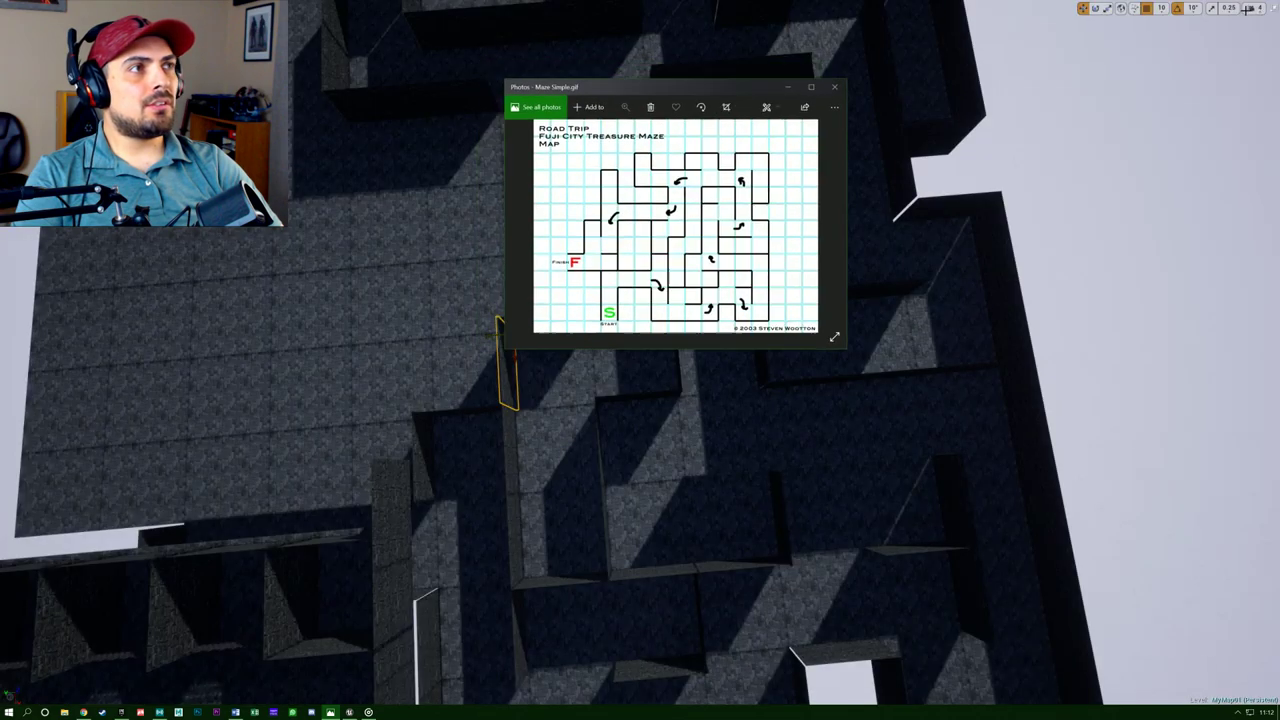
pyautogui.click(820, 95)
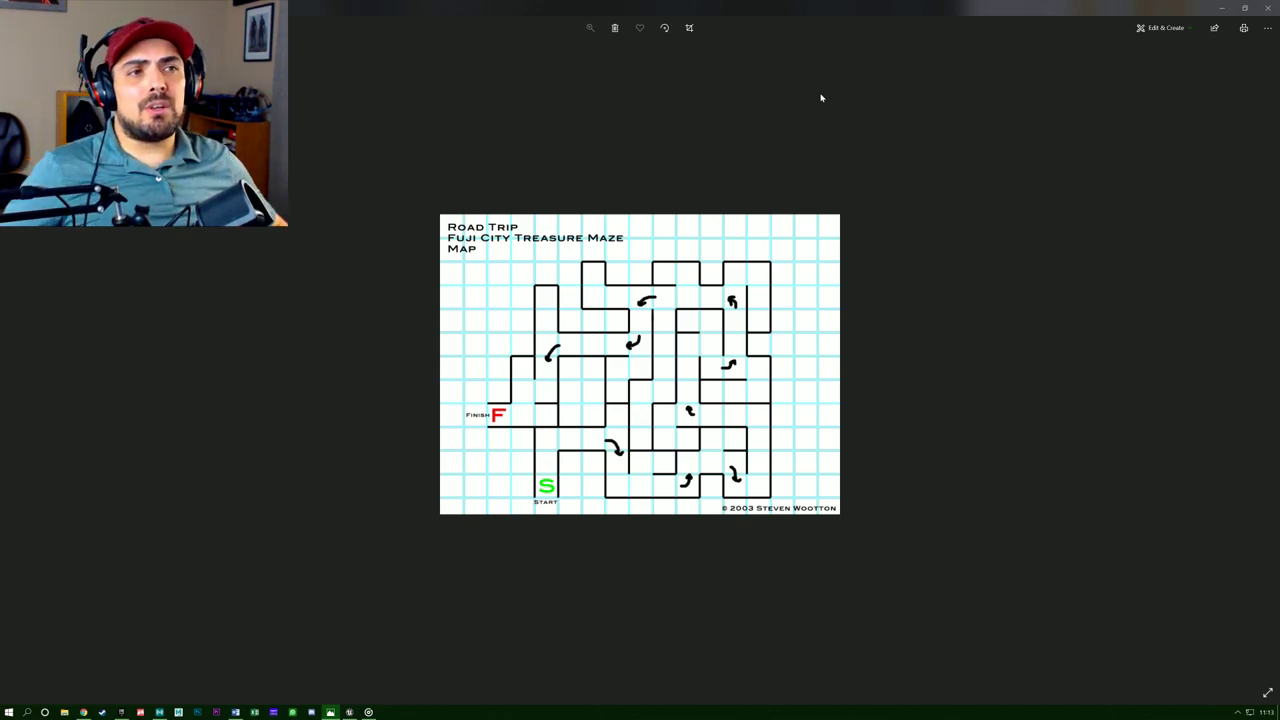
pyautogui.click(1245, 8)
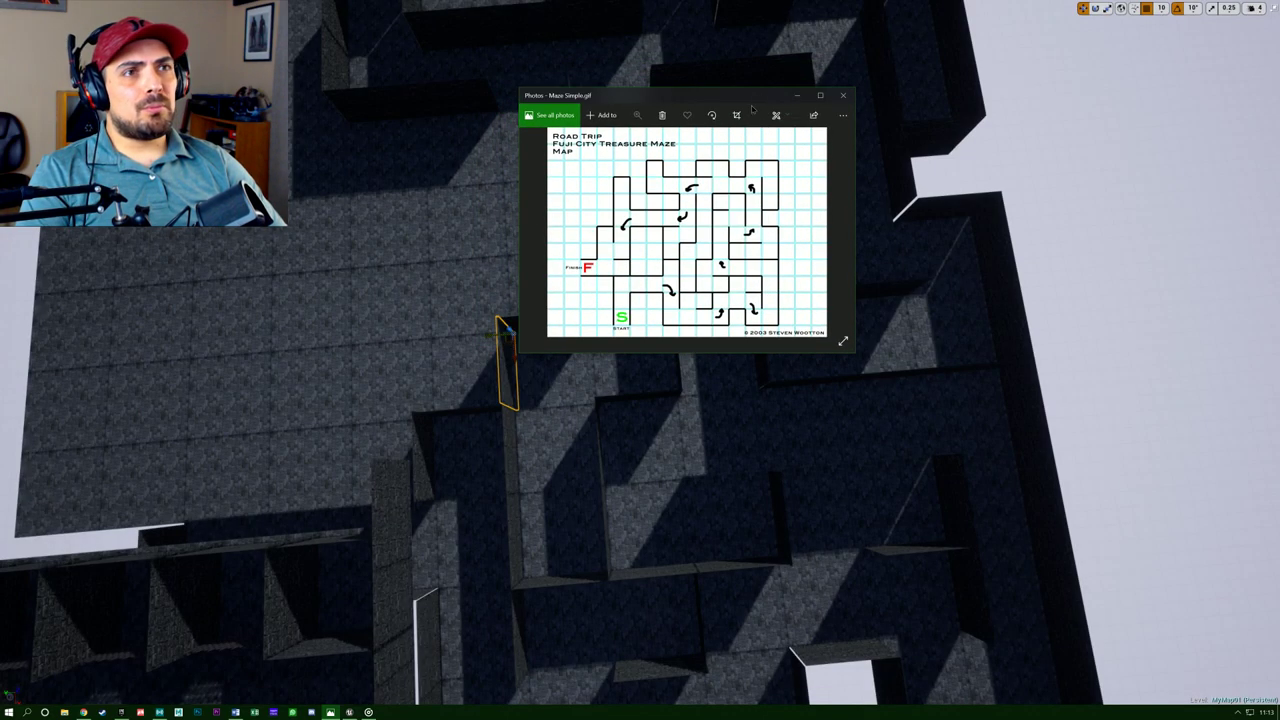
pyautogui.moveTo(750, 98); pyautogui.dragTo(0, 346)
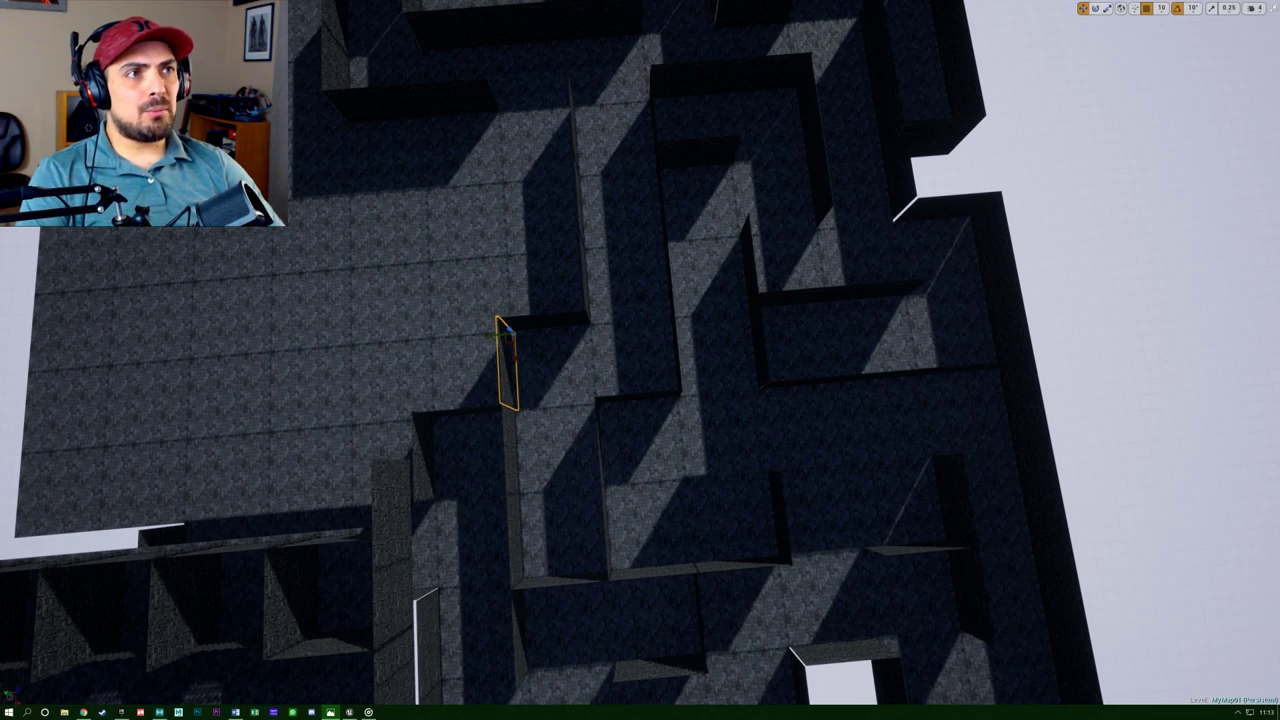
pyautogui.moveTo(640, 360); pyautogui.dragTo(625, 432, button='right')
pyautogui.moveTo(468, 380); pyautogui.dragTo(459, 380, button='right')
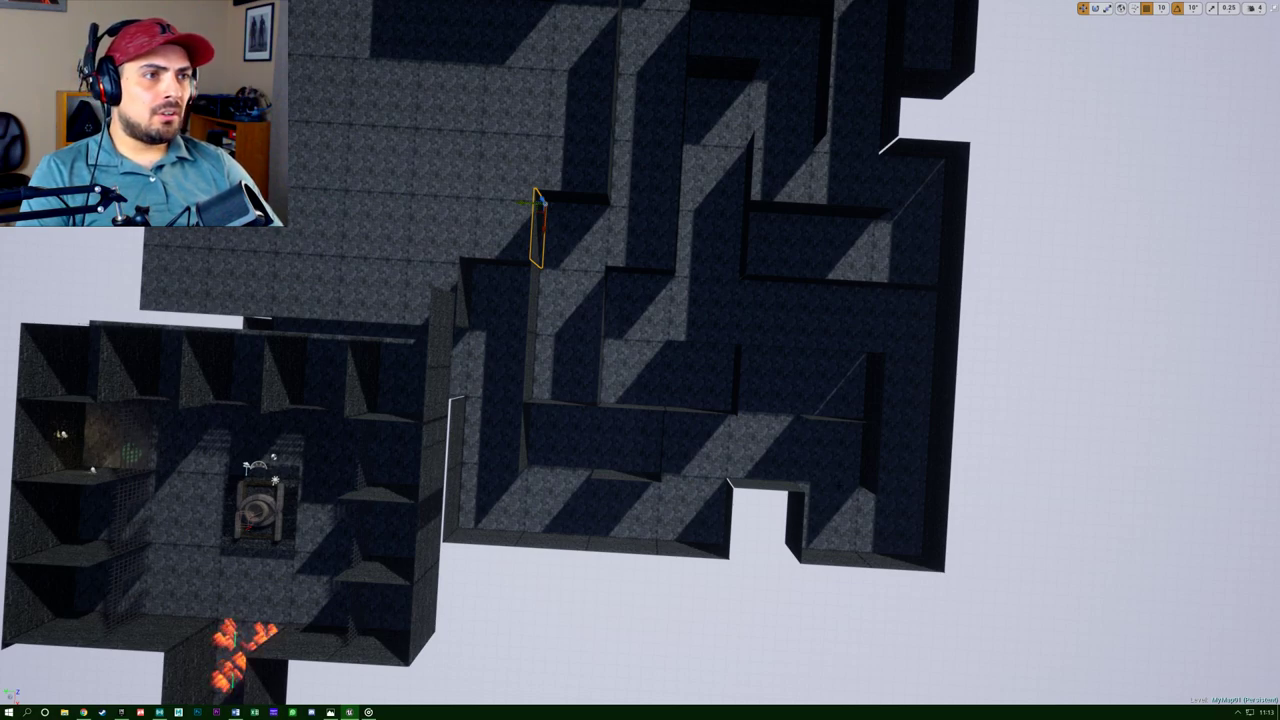
pyautogui.moveTo(459, 380); pyautogui.dragTo(459, 328, button='right')
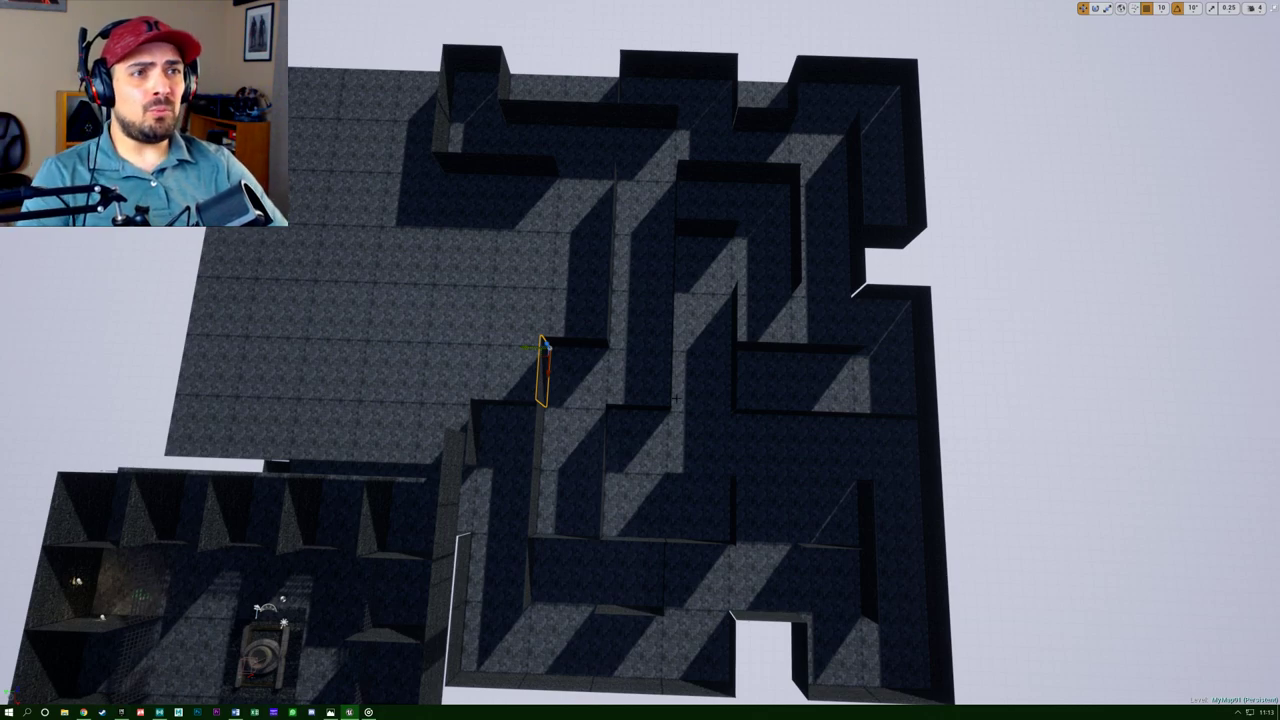
pyautogui.moveTo(595, 405); pyautogui.dragTo(597, 378, button='right')
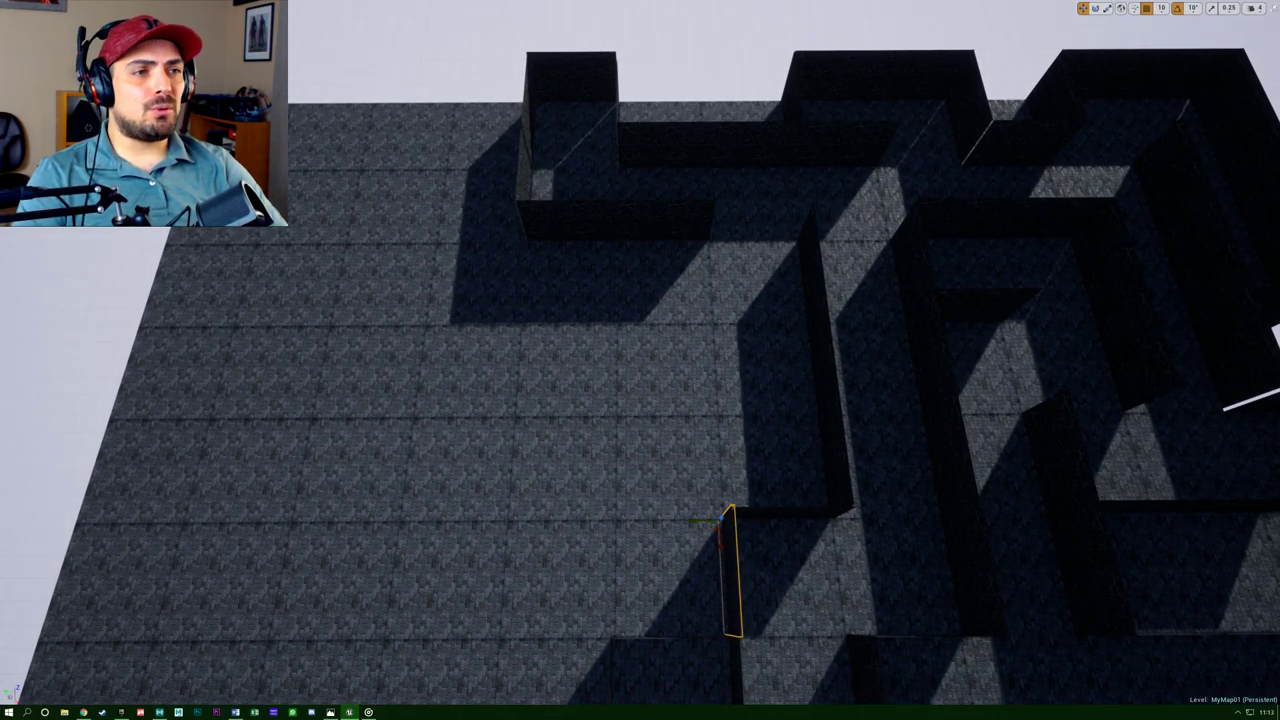
pyautogui.moveTo(597, 378); pyautogui.dragTo(593, 378, button='right')
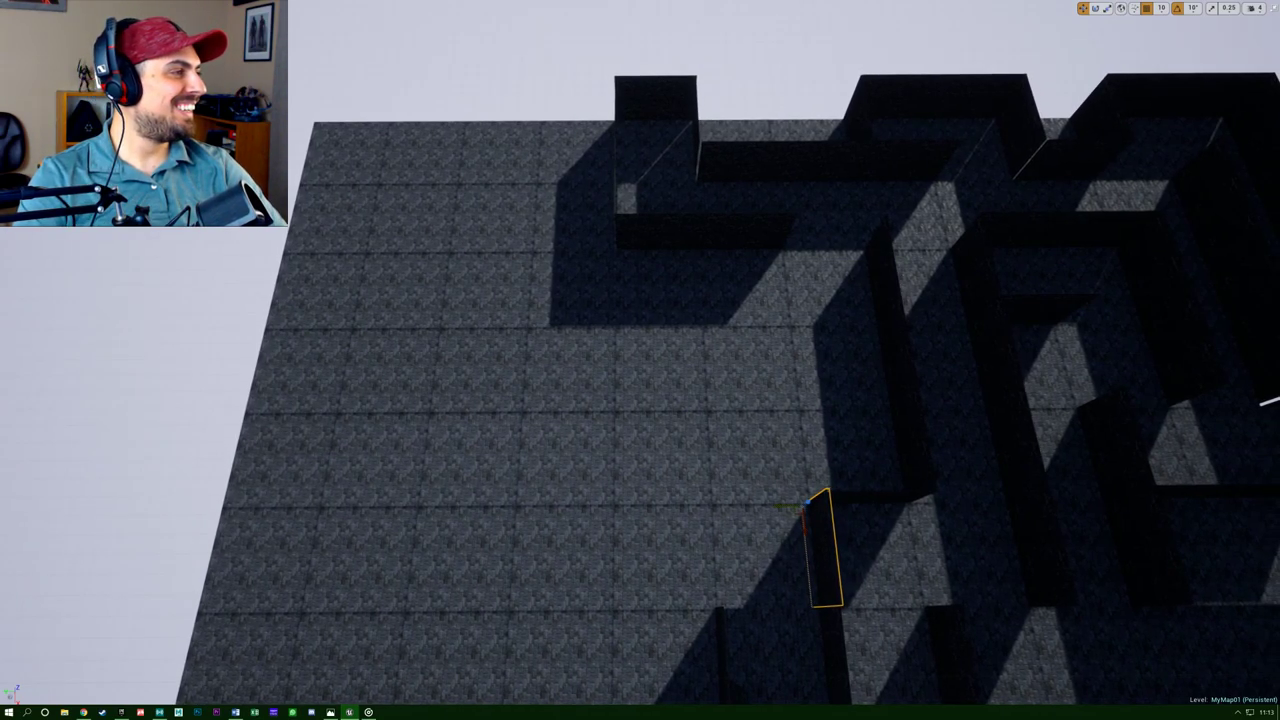
# Copy a panel to the inner end of the two-panel wall beside the outer edge notch, at right angles to it.
pyautogui.moveTo(593, 378); pyautogui.dragTo(800, 370, button='right')
pyautogui.moveTo(595, 405); pyautogui.dragTo(595, 405, button='right')
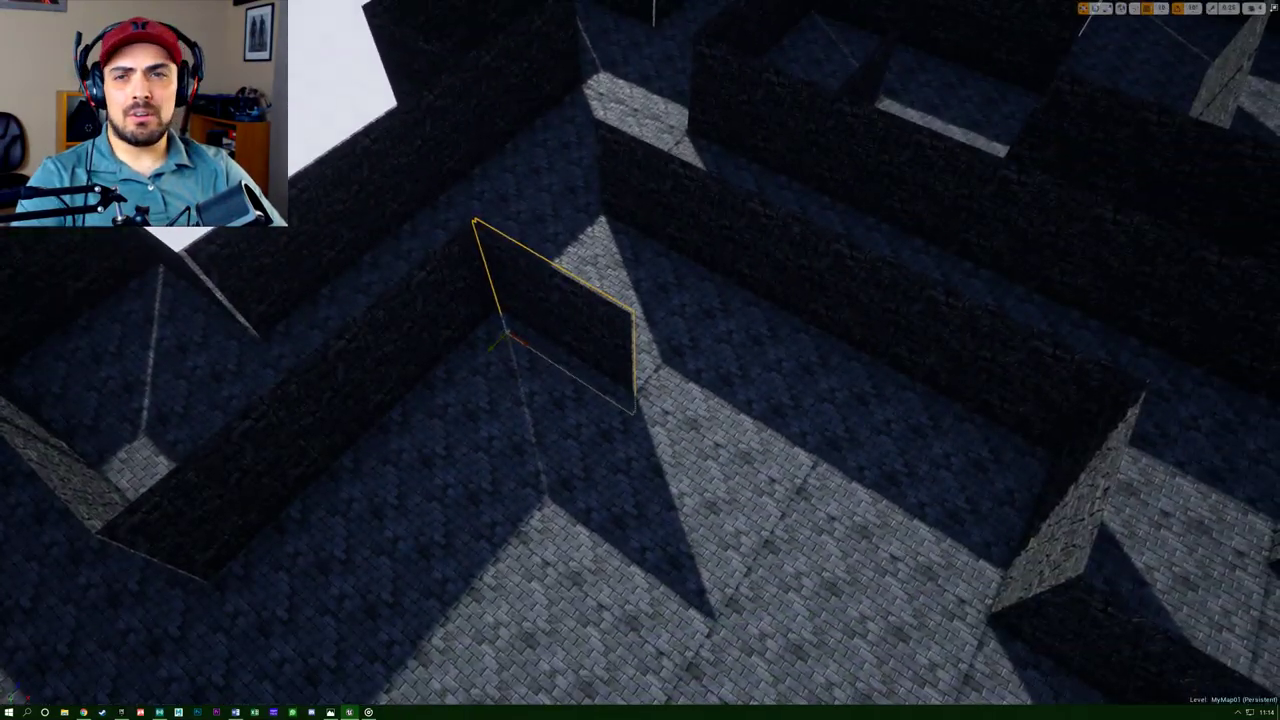
pyautogui.moveTo(640, 360); pyautogui.dragTo(406, 300, button='right')
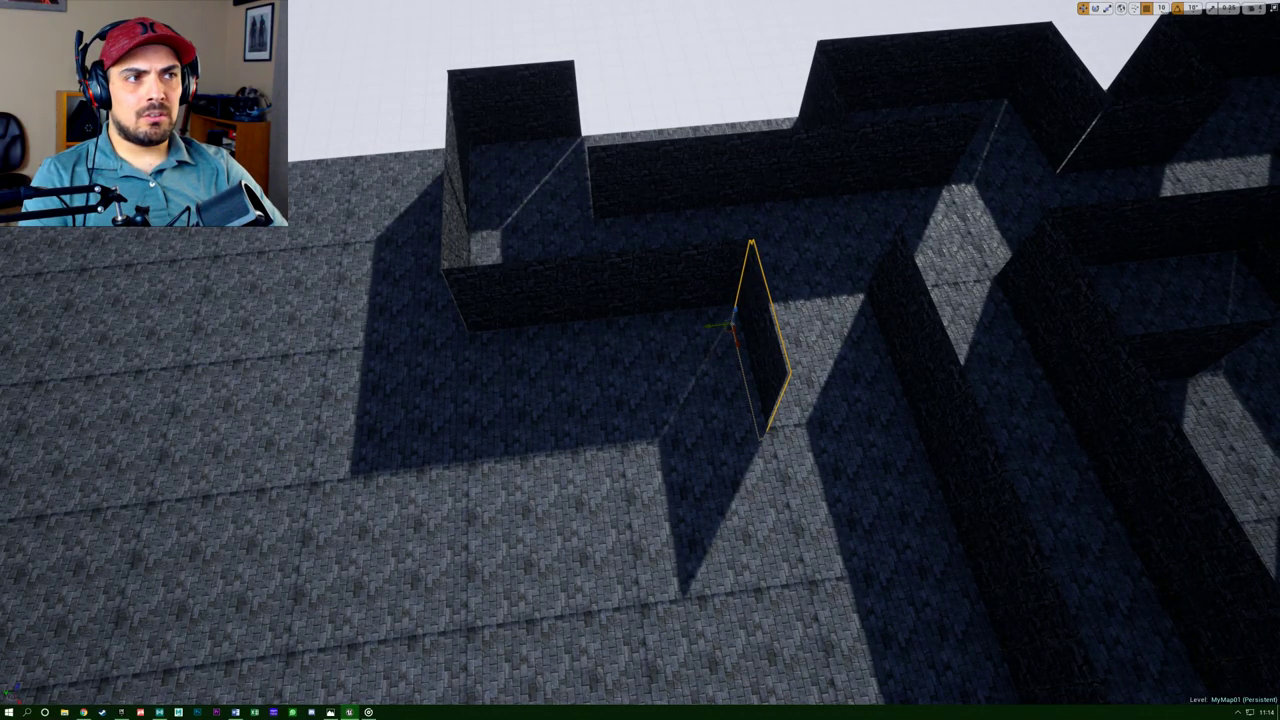
# Copy the short cross panel from the inner dead end over to the free end of the newly placed panel.
pyautogui.click(1188, 352)
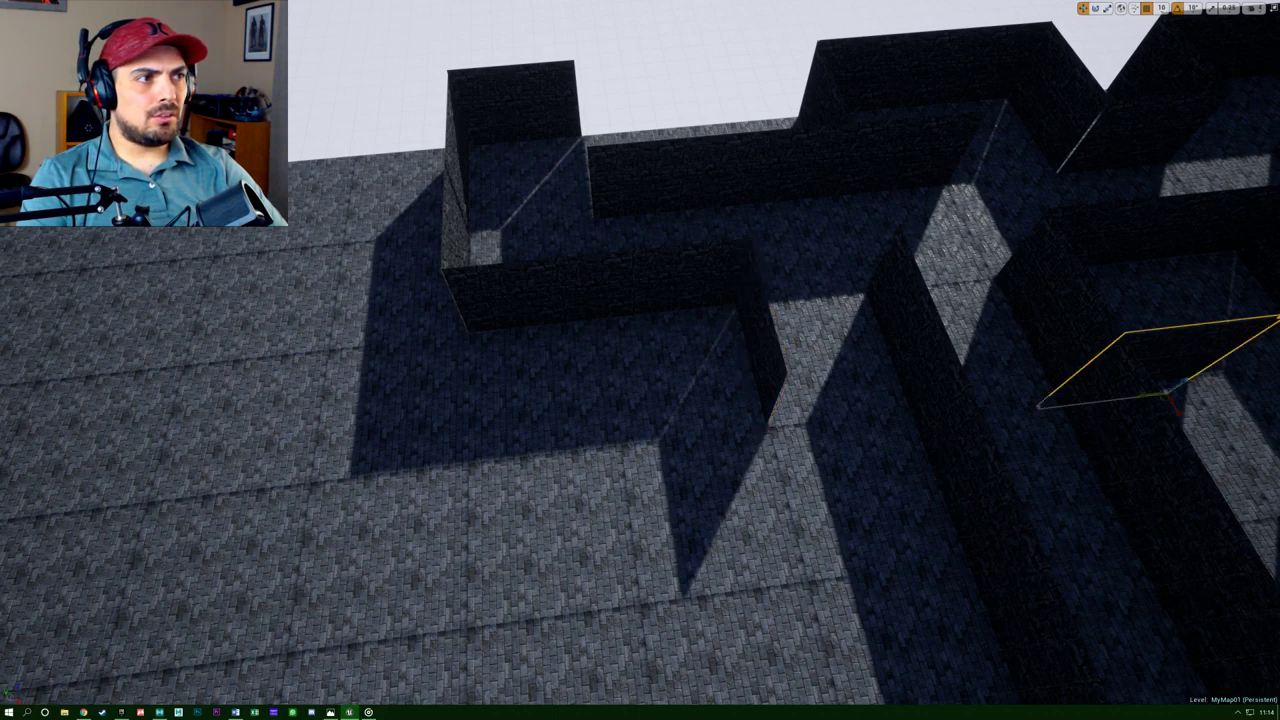
pyautogui.keyDown('alt'); pyautogui.moveTo(1150, 397); pyautogui.dragTo(728, 437); pyautogui.keyUp('alt')
pyautogui.moveTo(728, 437); pyautogui.dragTo(708, 480, button='right')
pyautogui.press('w')
pyautogui.press('s')
# Align the copied cross panel with the tile edge so its end meets the adjoining panel's corner.
pyautogui.moveTo(605, 428); pyautogui.dragTo(615, 429)
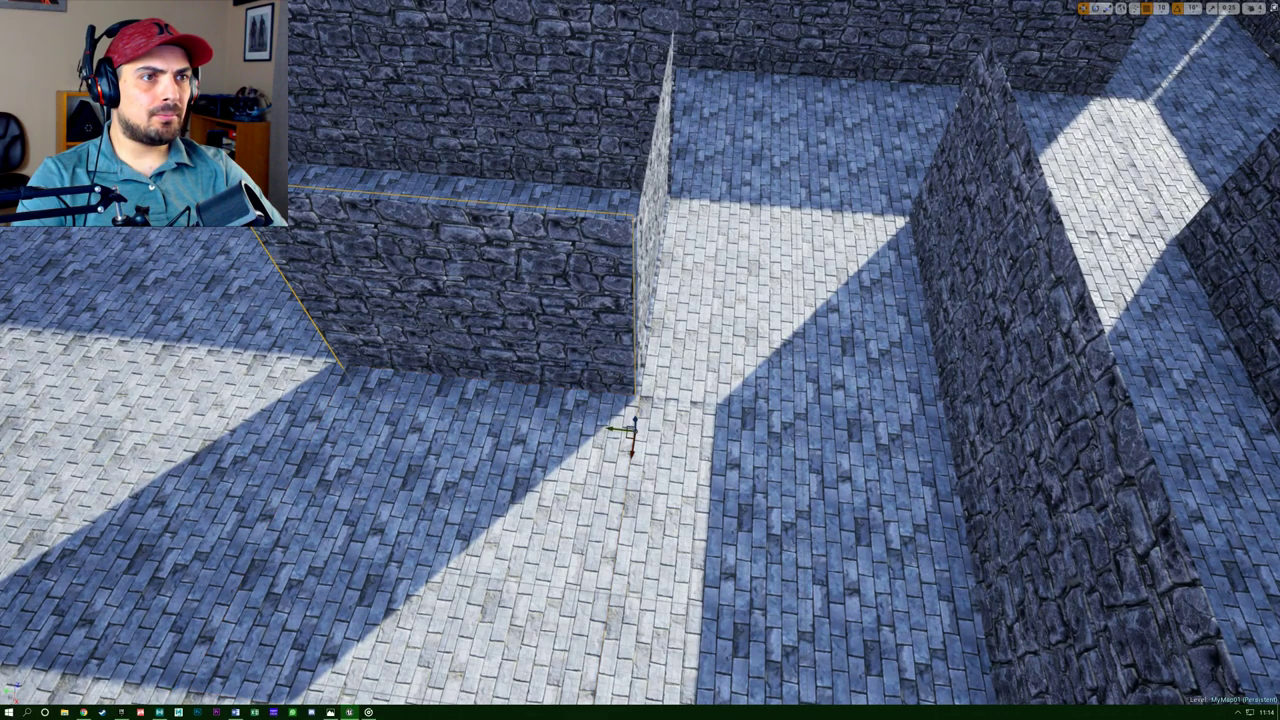
pyautogui.moveTo(635, 376)
pyautogui.mouseDown(button='right')
pyautogui.moveTo(650, 390)
pyautogui.moveTo(635, 376)
pyautogui.mouseUp(button='right')
pyautogui.press('s')
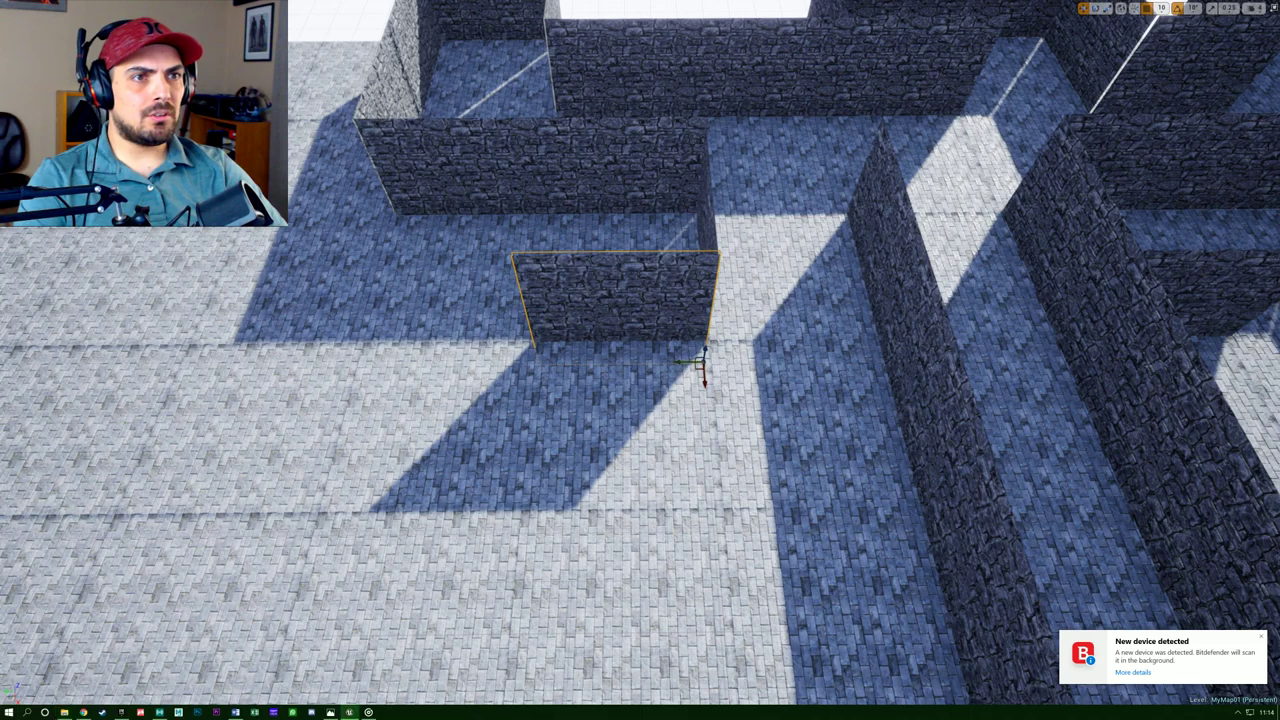
pyautogui.moveTo(683, 362); pyautogui.dragTo(670, 362)
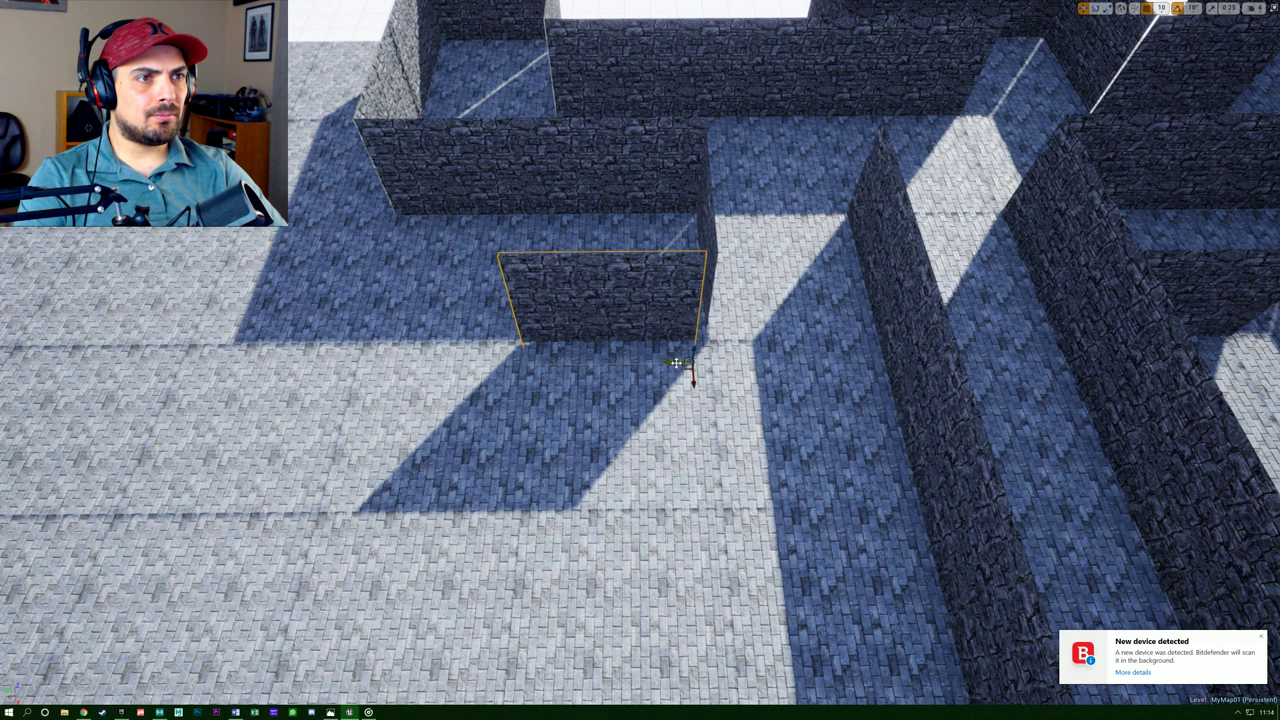
pyautogui.moveTo(678, 362); pyautogui.dragTo(685, 362)
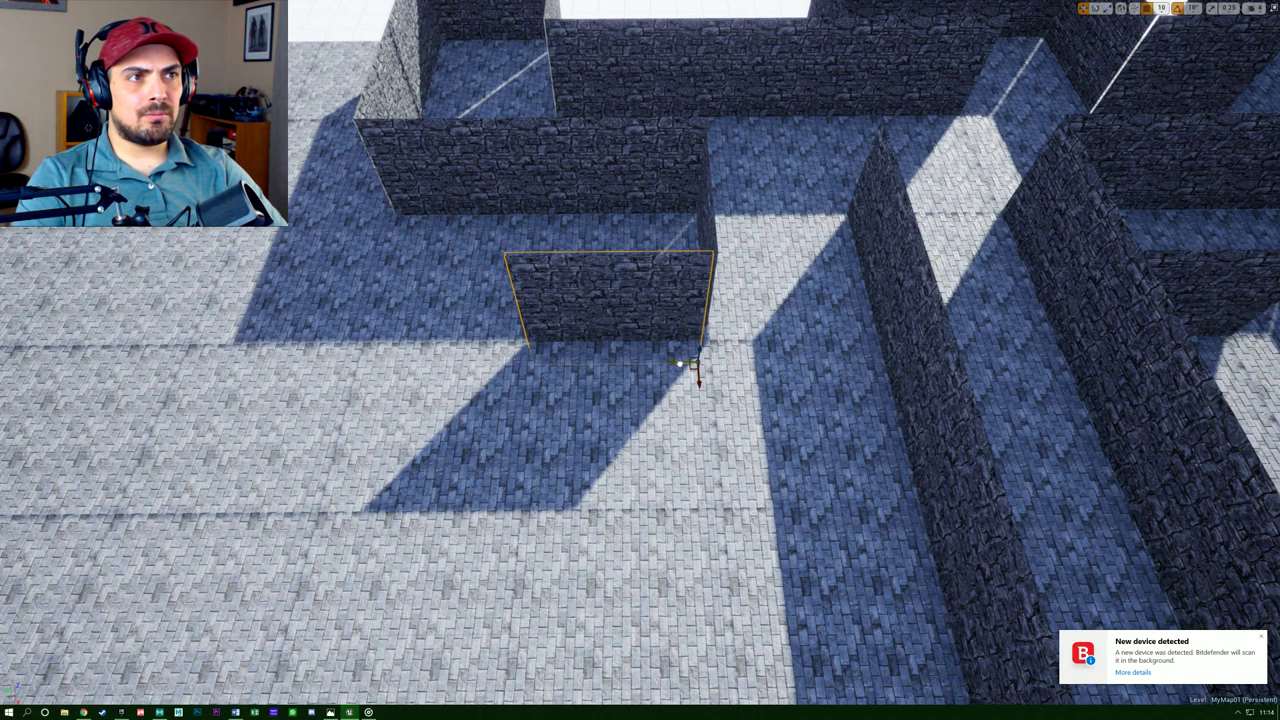
# Duplicate the aligned cross panel twice along its line into a three-panel wall, closing the gap at the last joint.
pyautogui.scroll(3, 683, 350)
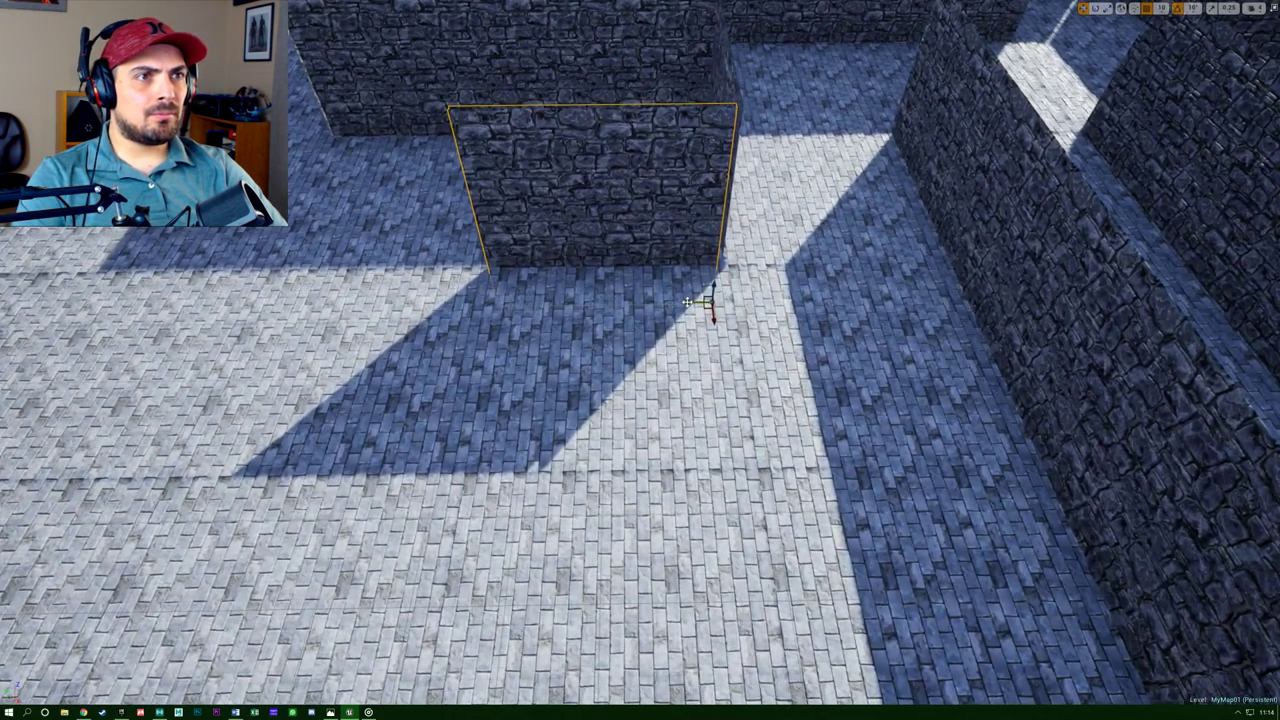
pyautogui.moveTo(711, 297); pyautogui.dragTo(477, 293)
pyautogui.keyDown('ctrl'); pyautogui.click(517, 229); pyautogui.keyUp('ctrl')
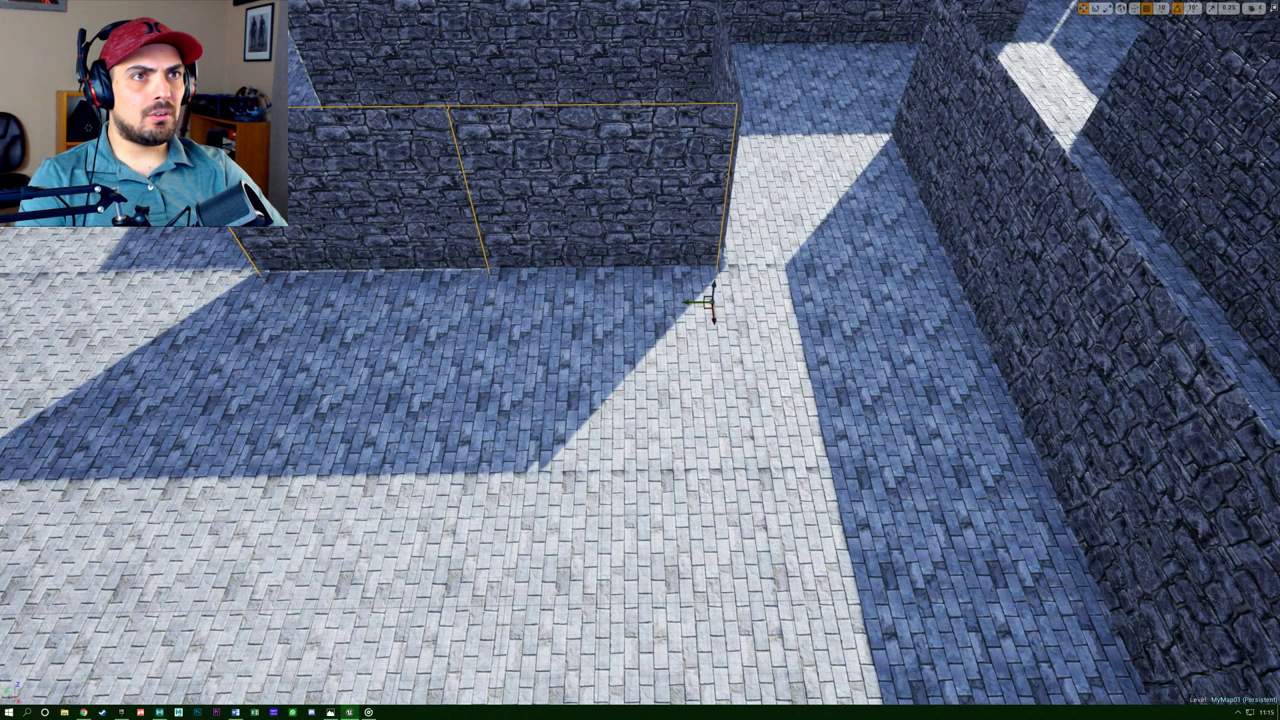
pyautogui.click(452, 248)
pyautogui.moveTo(455, 281); pyautogui.dragTo(505, 350, button='right')
pyautogui.moveTo(587, 243); pyautogui.dragTo(458, 257)
pyautogui.moveTo(458, 257); pyautogui.dragTo(445, 200, button='right')
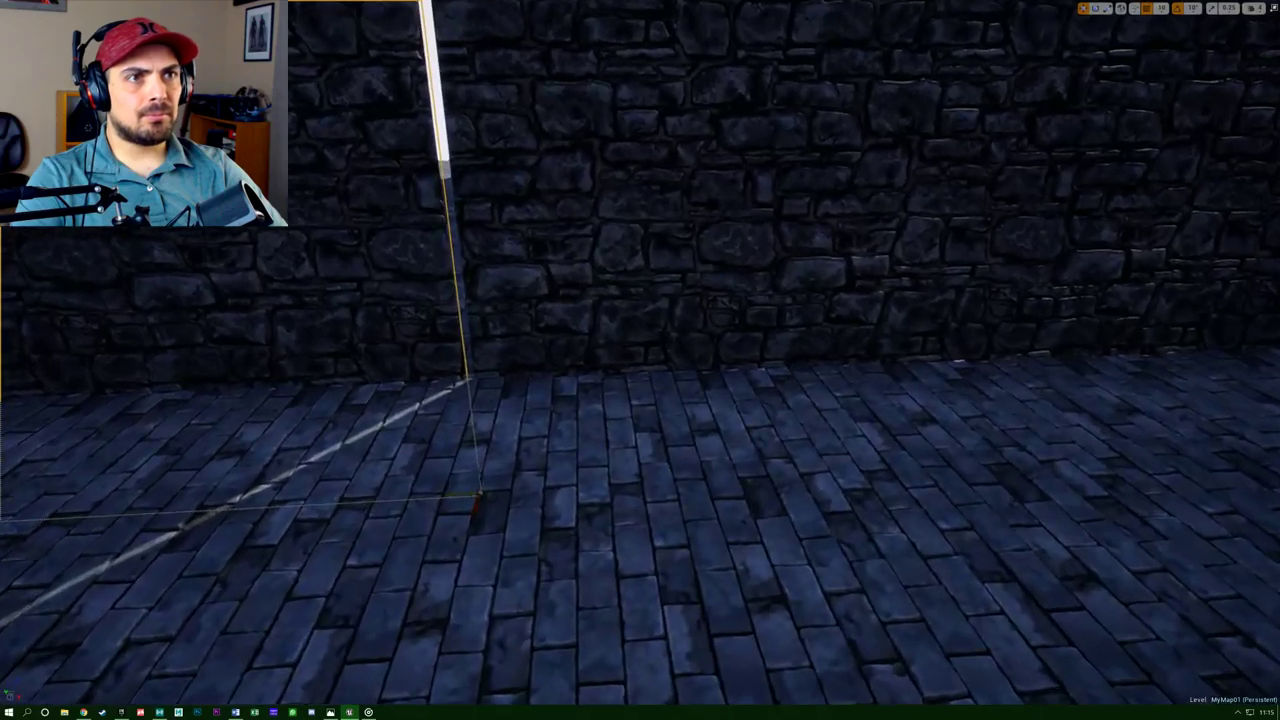
pyautogui.moveTo(456, 497); pyautogui.dragTo(463, 497)
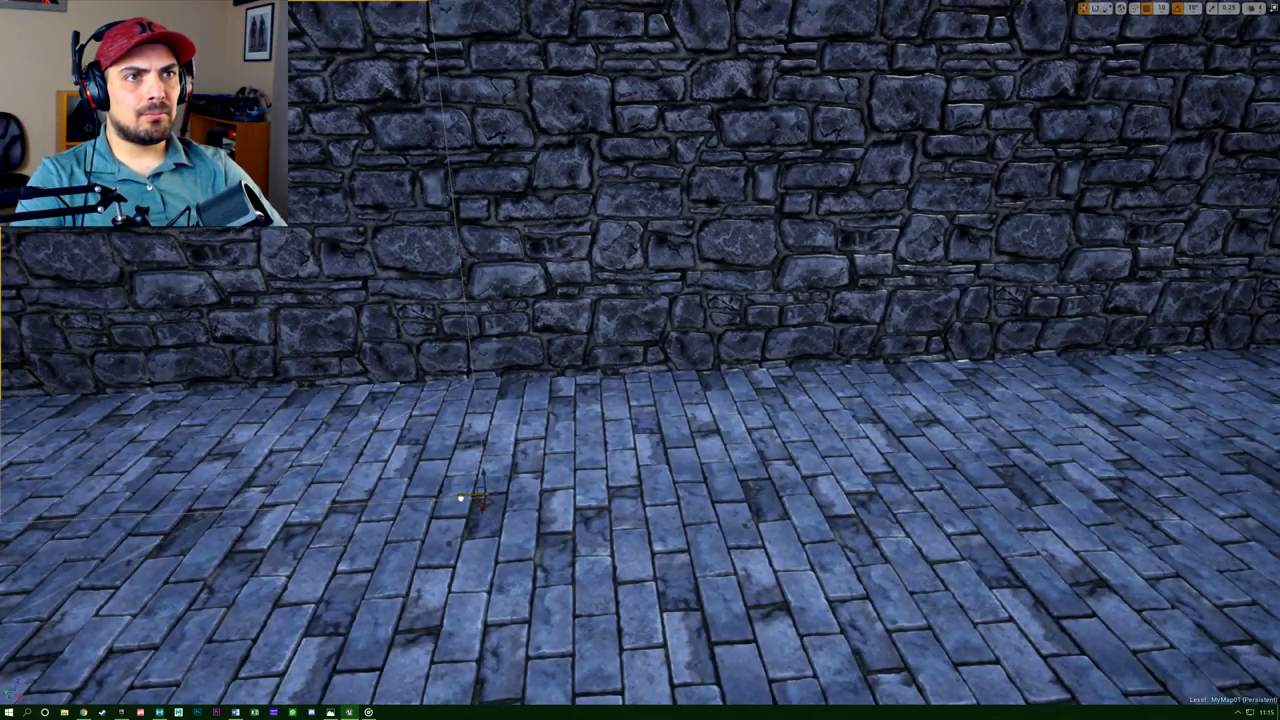
# Try copying the outer notch's two side panels together with the new wall's end panel onto the open floor, and undo the copy.
pyautogui.moveTo(463, 497); pyautogui.dragTo(425, 525, button='right')
pyautogui.moveTo(551, 439); pyautogui.dragTo(551, 439, button='right')
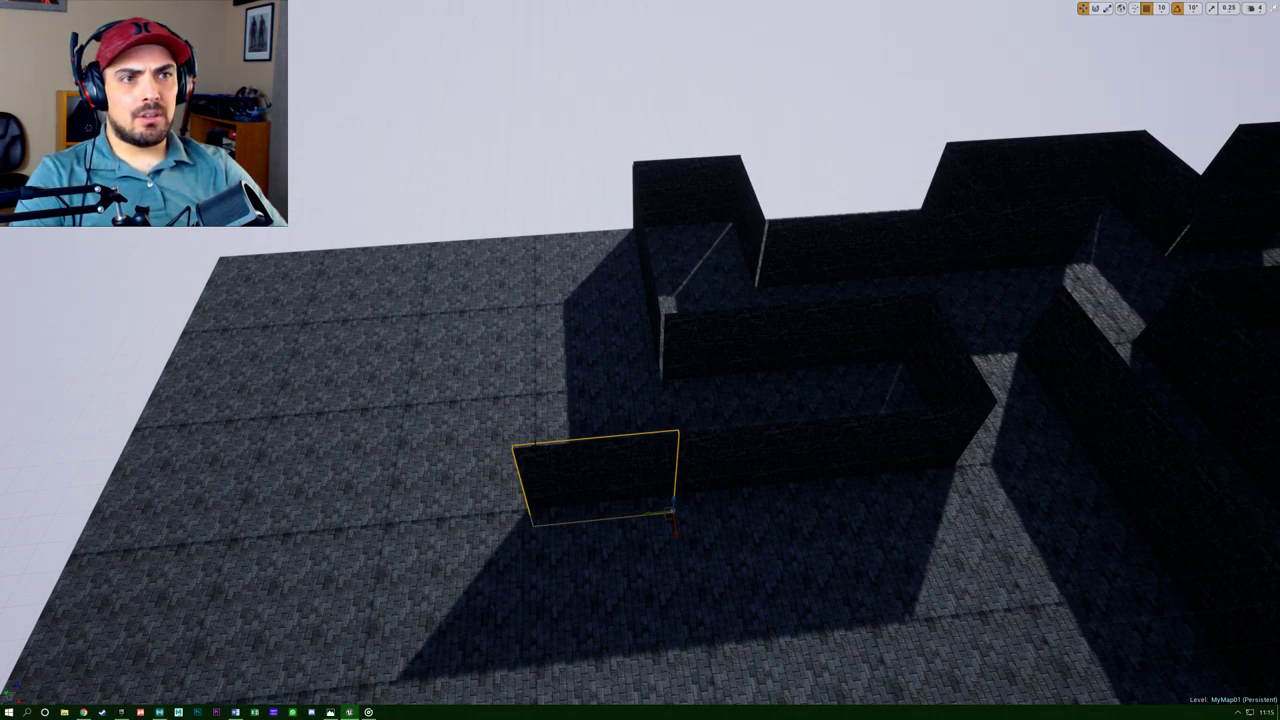
pyautogui.moveTo(537, 442); pyautogui.dragTo(769, 455, button='right')
pyautogui.keyDown('ctrl'); pyautogui.click(545, 361); pyautogui.keyUp('ctrl')
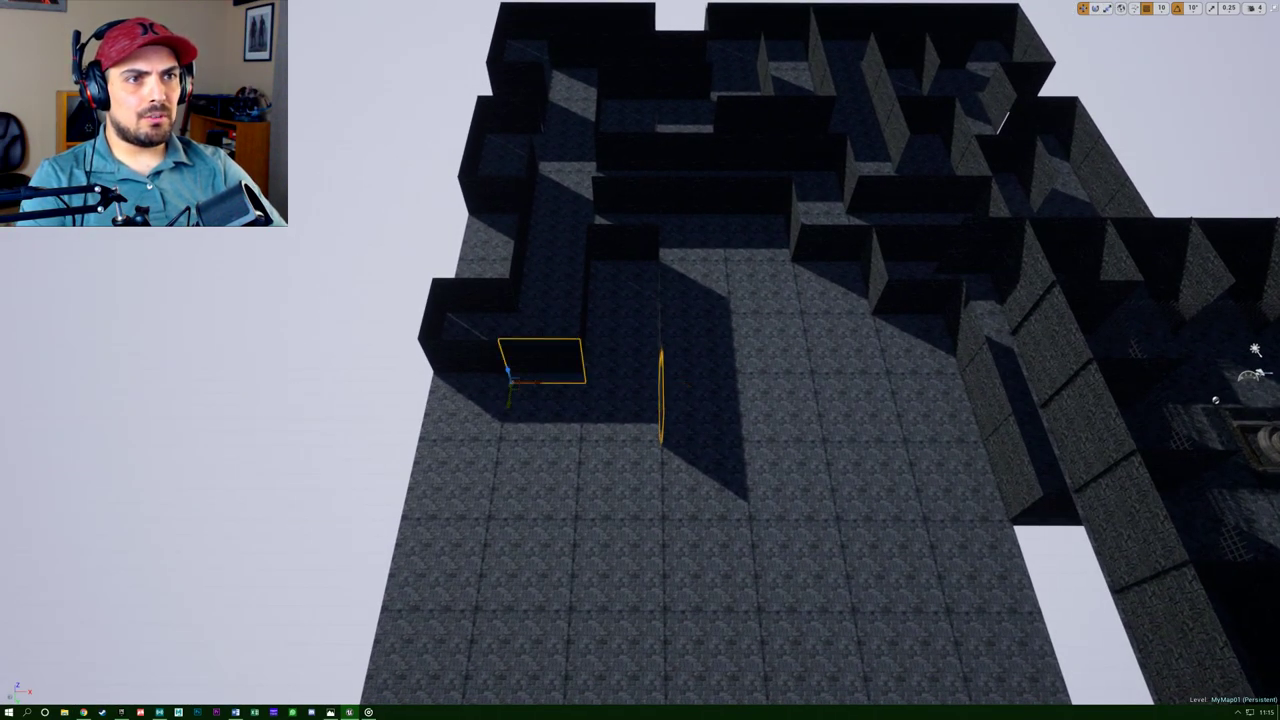
pyautogui.keyDown('ctrl'); pyautogui.click(484, 365); pyautogui.keyUp('ctrl')
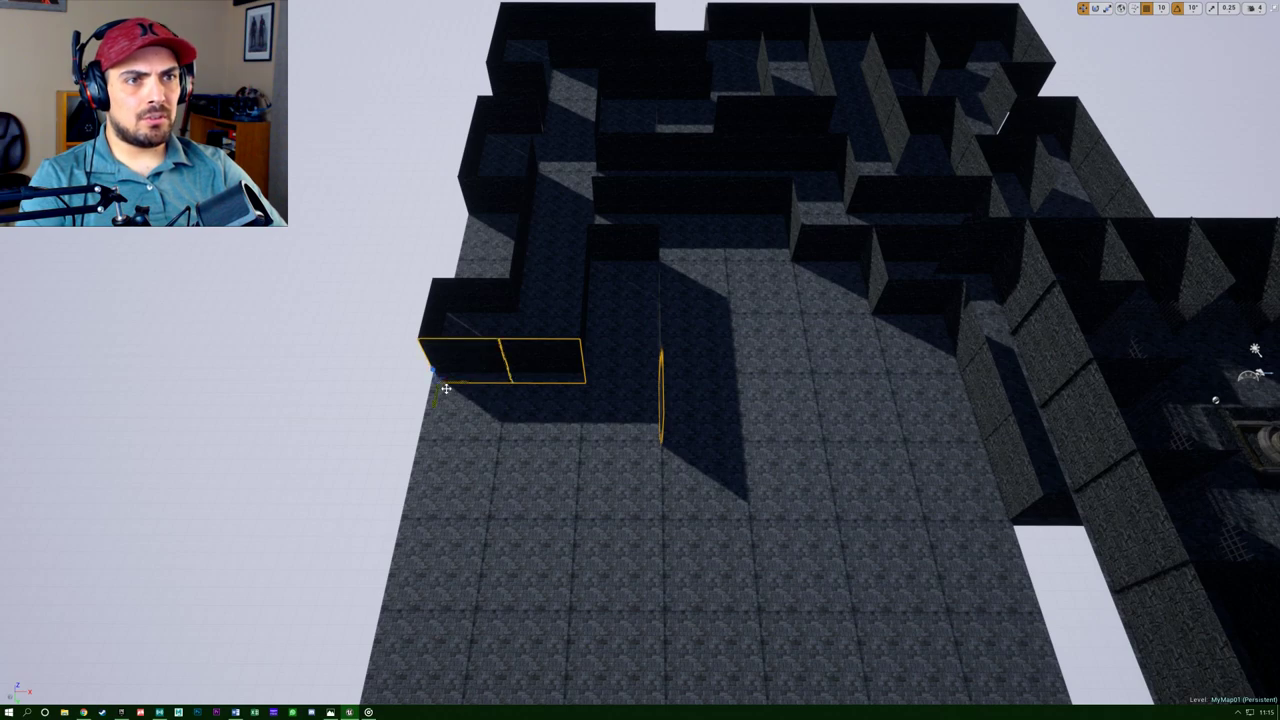
pyautogui.keyDown('alt'); pyautogui.moveTo(446, 389); pyautogui.dragTo(575, 437); pyautogui.keyUp('alt')
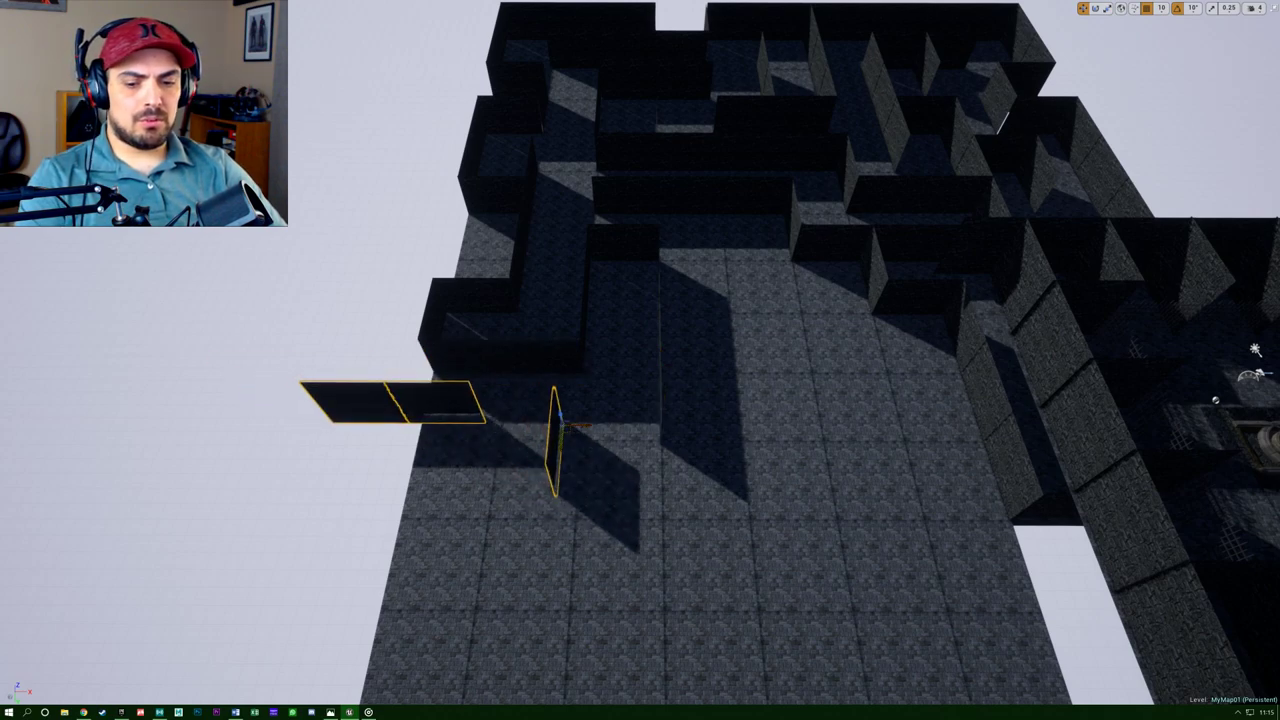
pyautogui.hotkey('ctrl', 'z')
pyautogui.keyDown('ctrl'); pyautogui.click(701, 408); pyautogui.keyUp('ctrl')
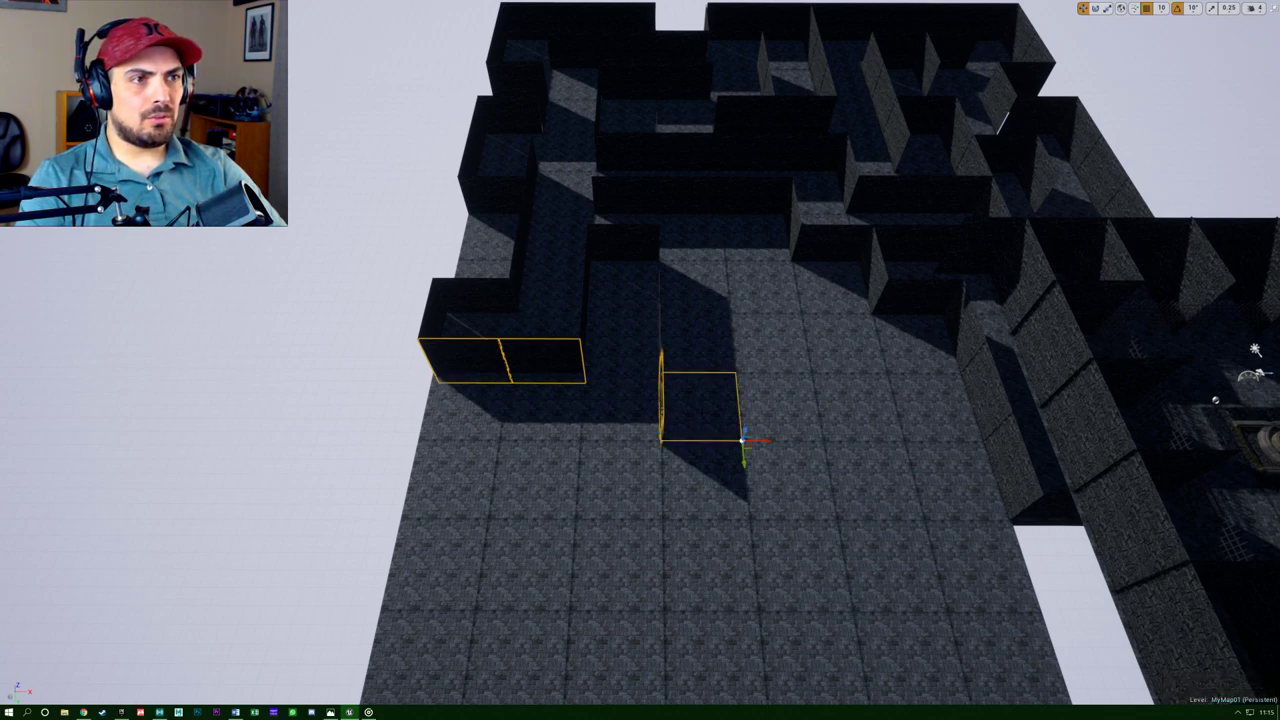
pyautogui.hotkey('ctrl', 'z')
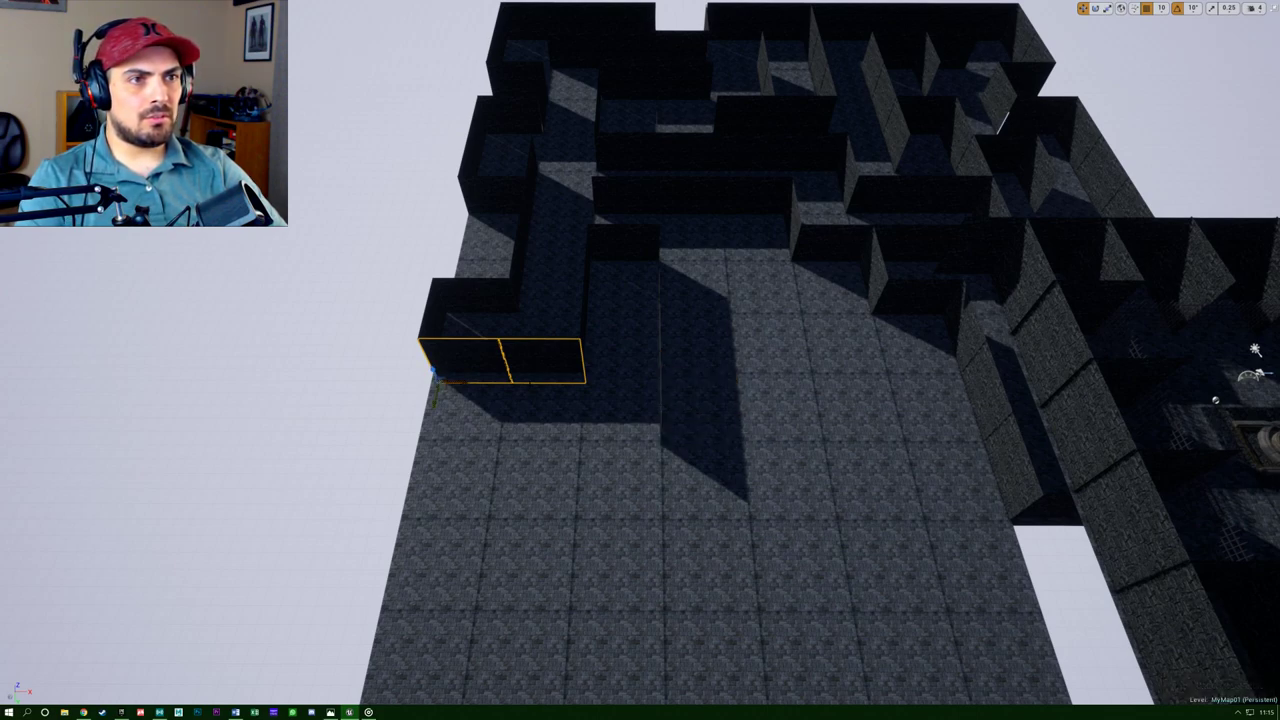
# Copy the outer notch's two side panels onto the open floor and align them with the free end of the three-panel wall as a corner.
pyautogui.moveTo(508, 414); pyautogui.dragTo(586, 444)
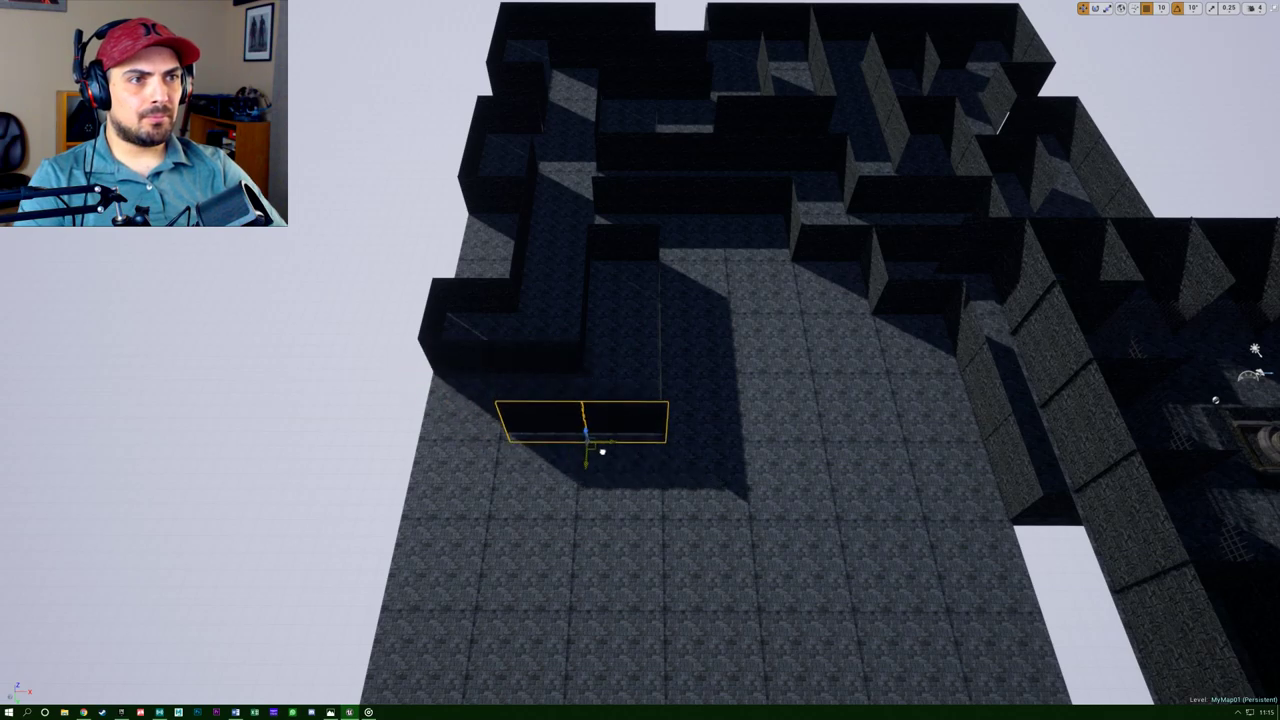
pyautogui.moveTo(596, 451); pyautogui.dragTo(50, 450, button='right')
pyautogui.moveTo(656, 396); pyautogui.dragTo(660, 392, button='right')
pyautogui.moveTo(543, 411); pyautogui.dragTo(575, 414)
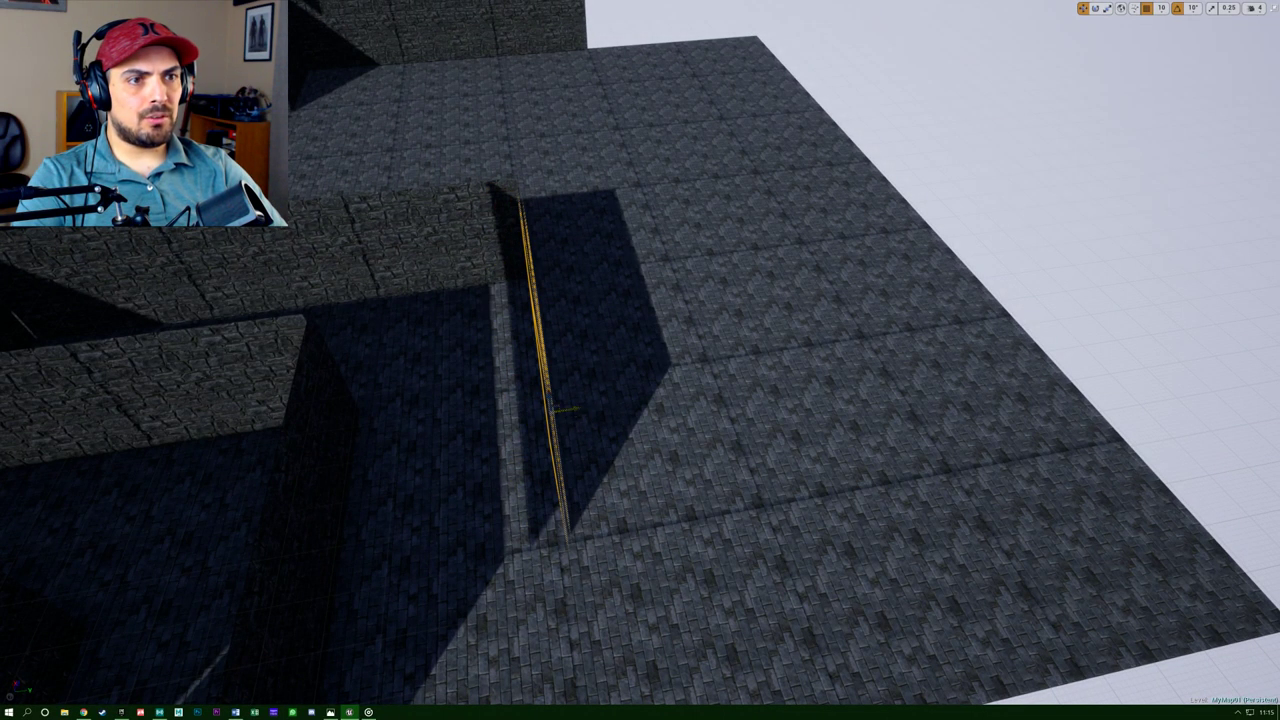
pyautogui.moveTo(575, 412); pyautogui.dragTo(836, 520, button='right')
pyautogui.moveTo(634, 390); pyautogui.dragTo(636, 392, button='right')
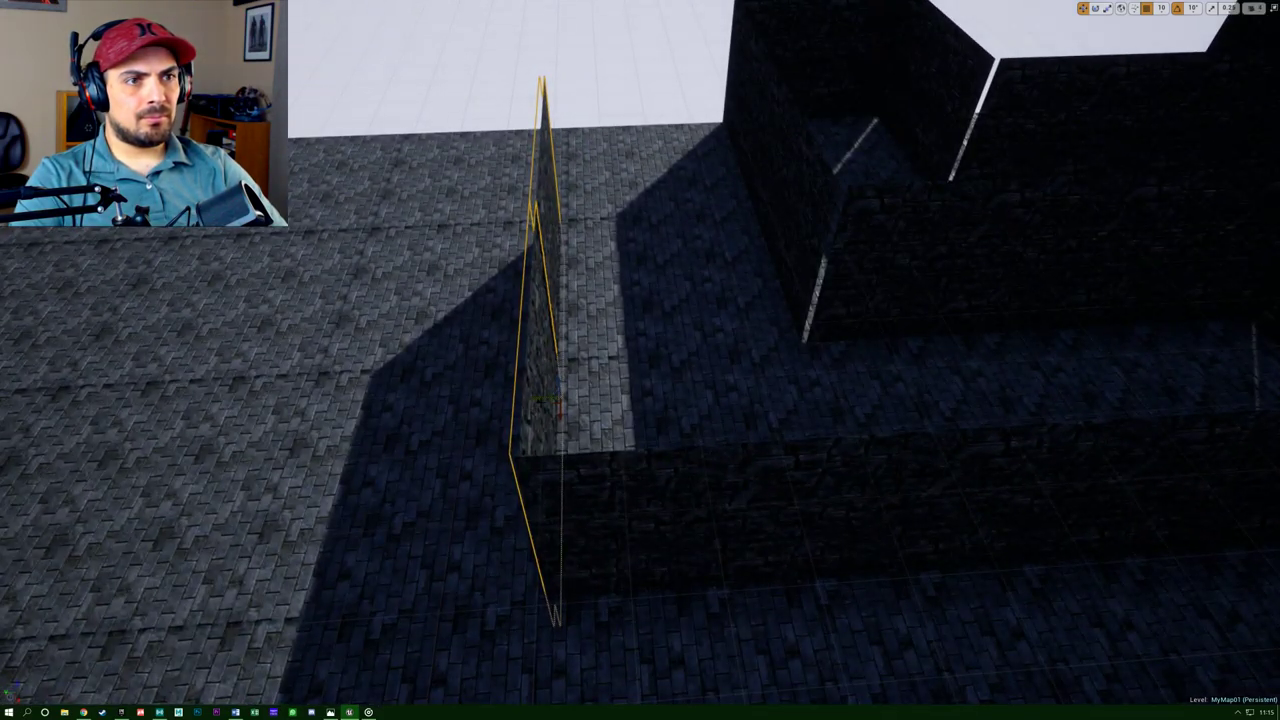
pyautogui.moveTo(540, 398); pyautogui.dragTo(546, 401, button='right')
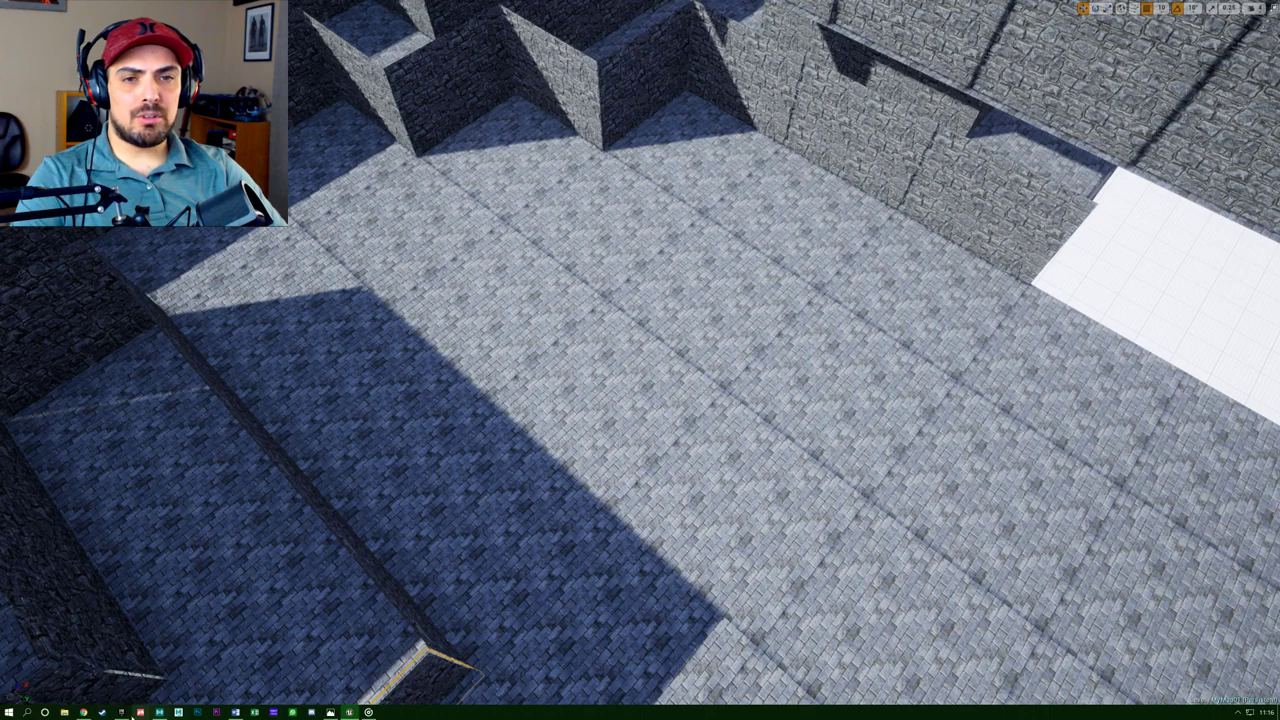
# Switch to Chrome, open the Monstercat 026 - Resistance release from the playlist, dismiss the certificate request and return to the playlist.
pyautogui.click(83, 712)
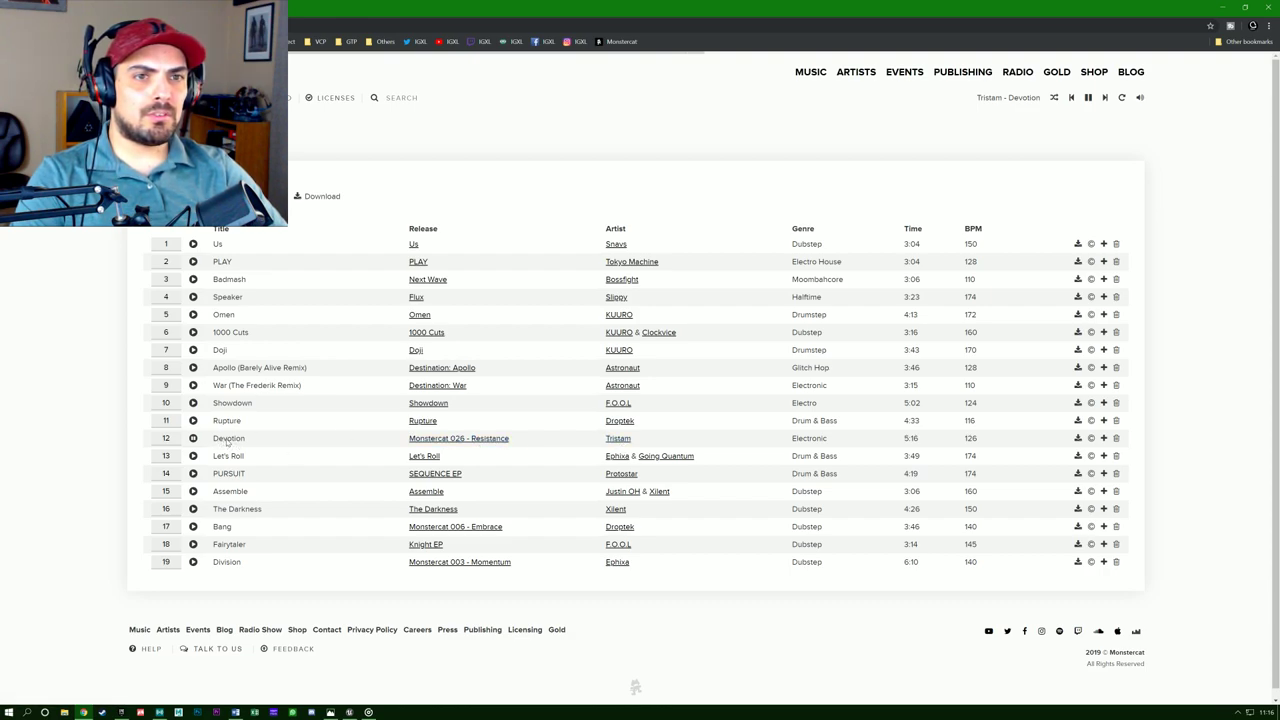
pyautogui.click(490, 441)
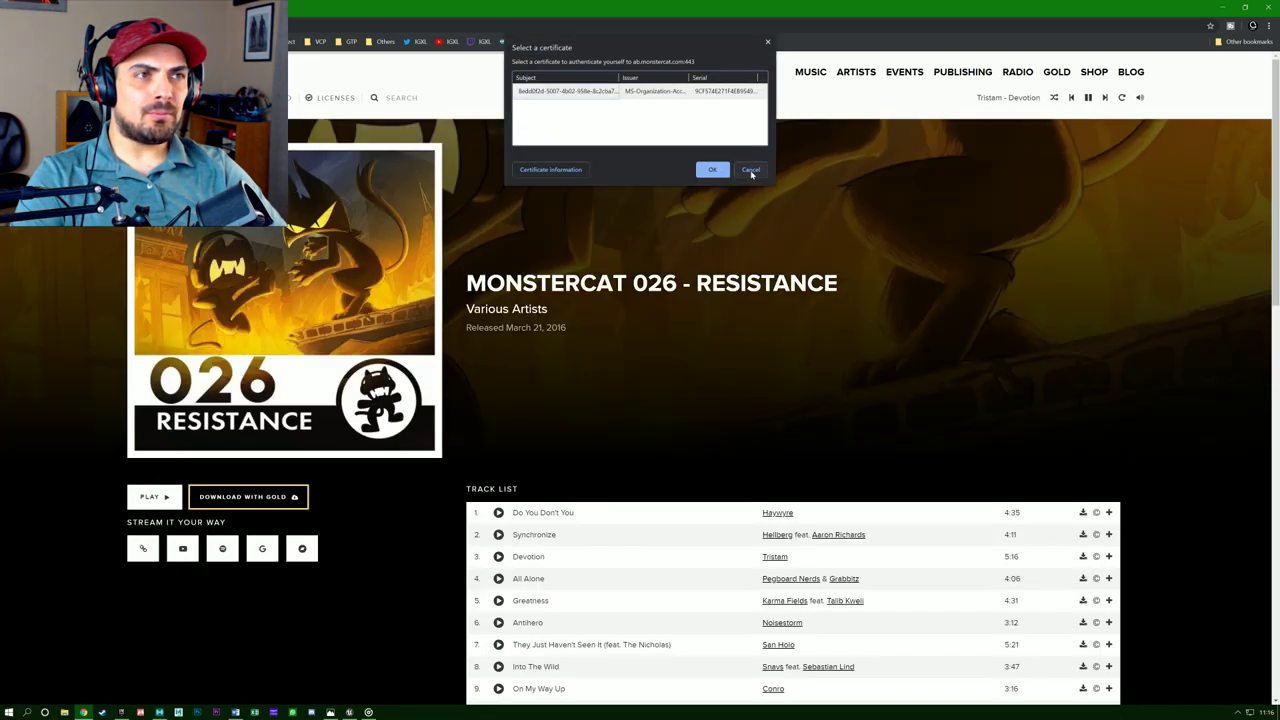
pyautogui.click(750, 170)
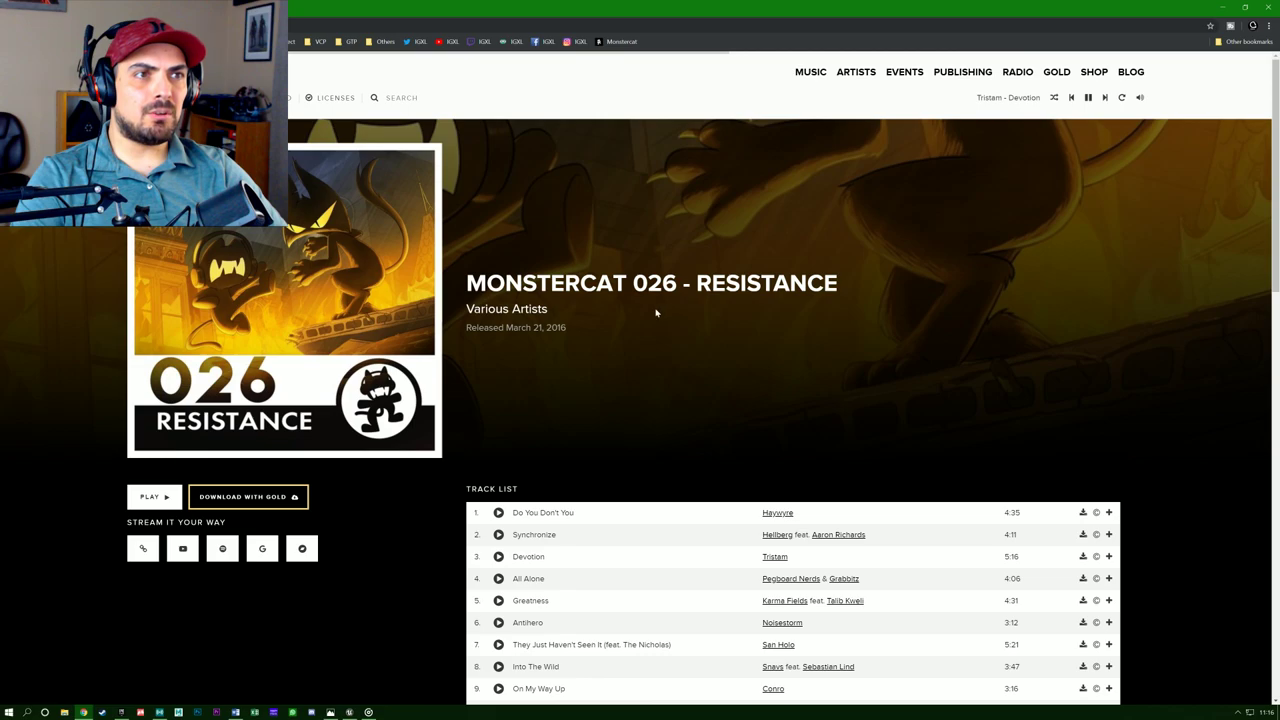
pyautogui.click(11, 26)
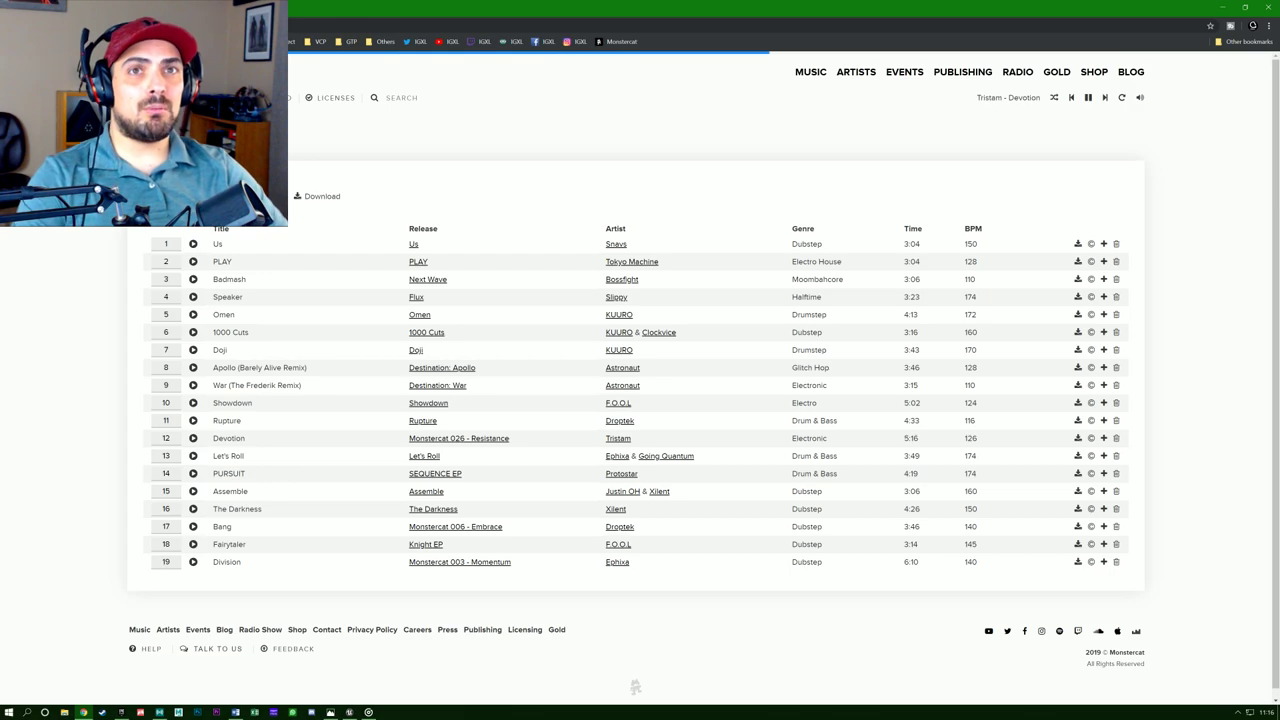
# Check the Twitter notifications and return to the Unreal level editor.
pyautogui.hotkey('ctrl', 'Tab')
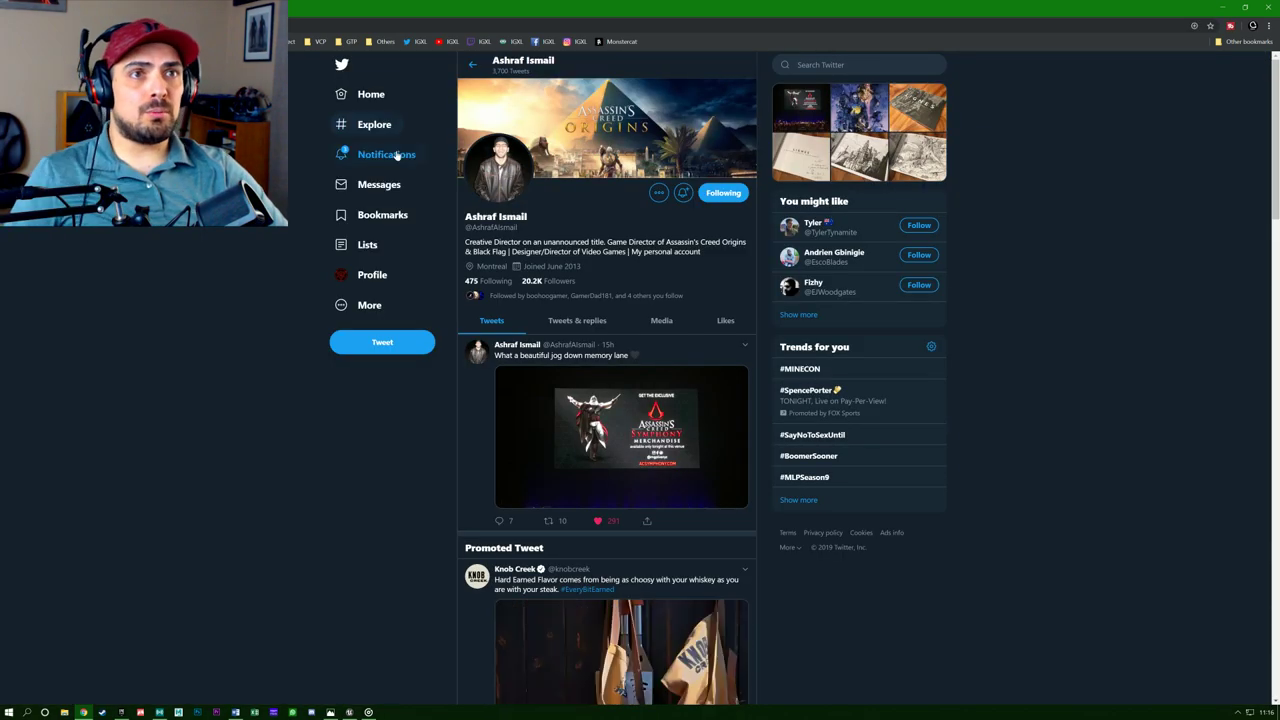
pyautogui.click(393, 155)
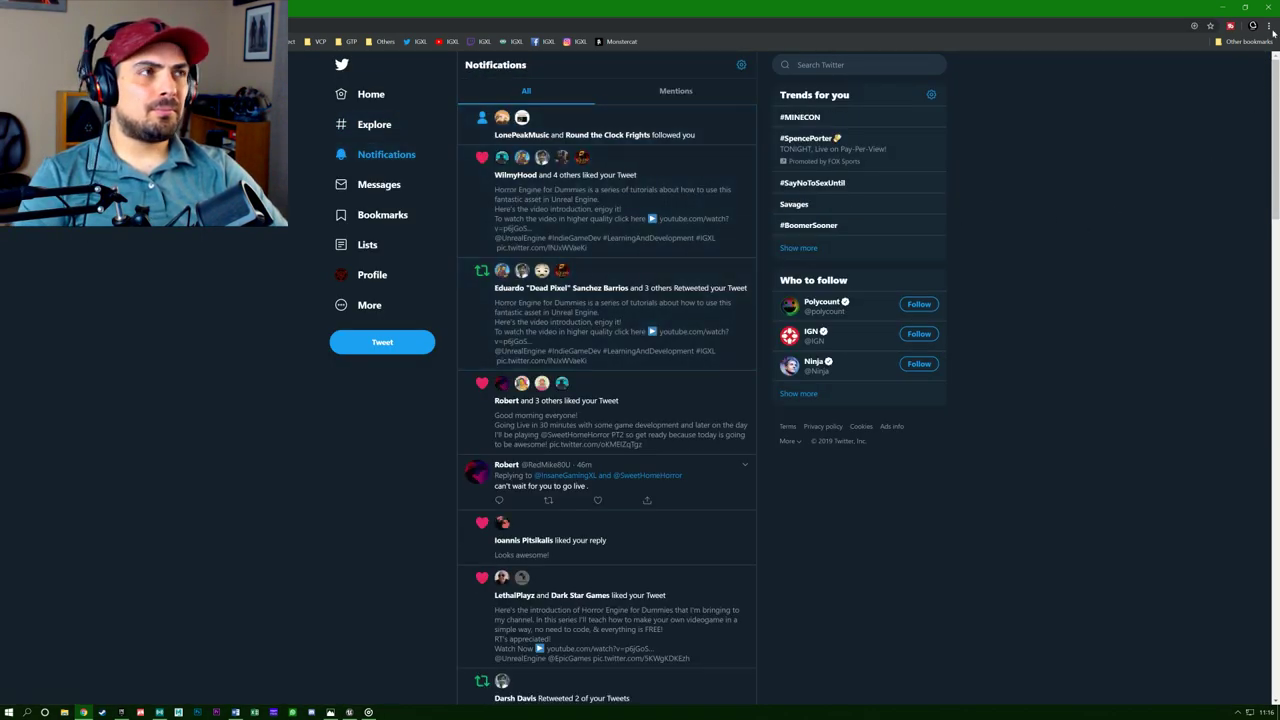
pyautogui.click(1221, 7)
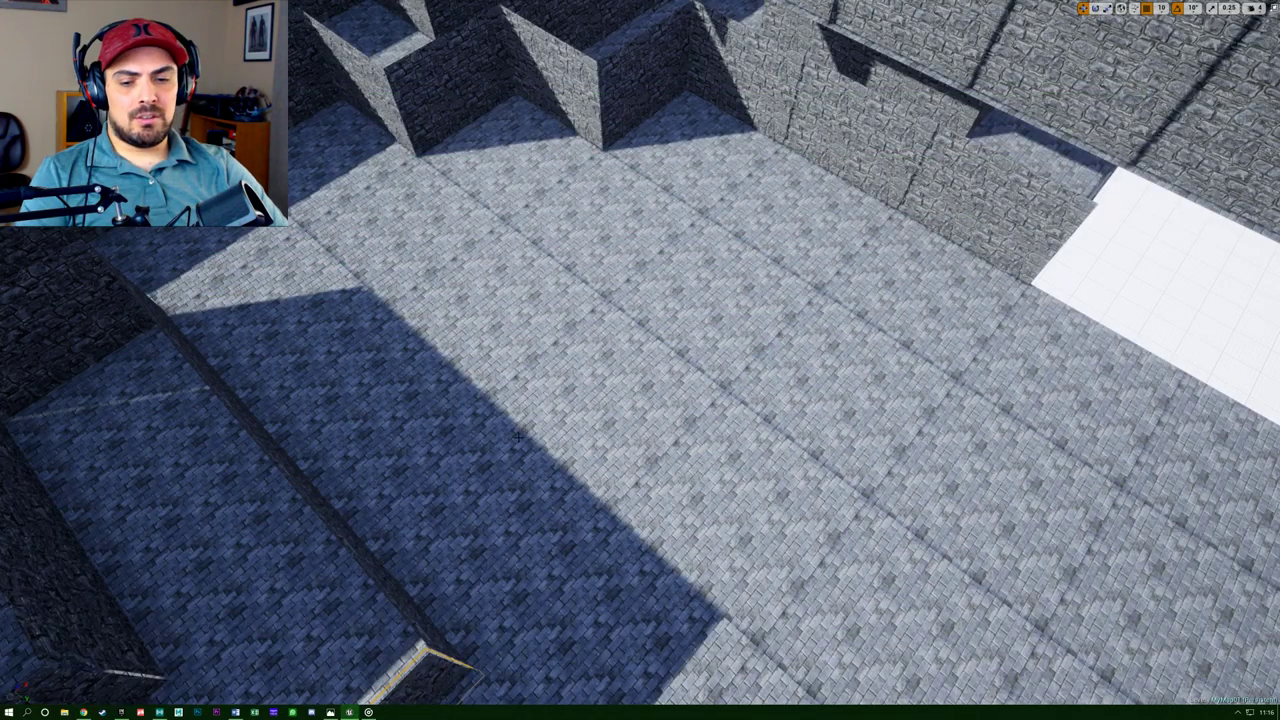
# Copy a single wall panel from the existing notch to the free end of the new two-panel wall, turning the corner outward.
pyautogui.moveTo(518, 436); pyautogui.dragTo(690, 420, button='right')
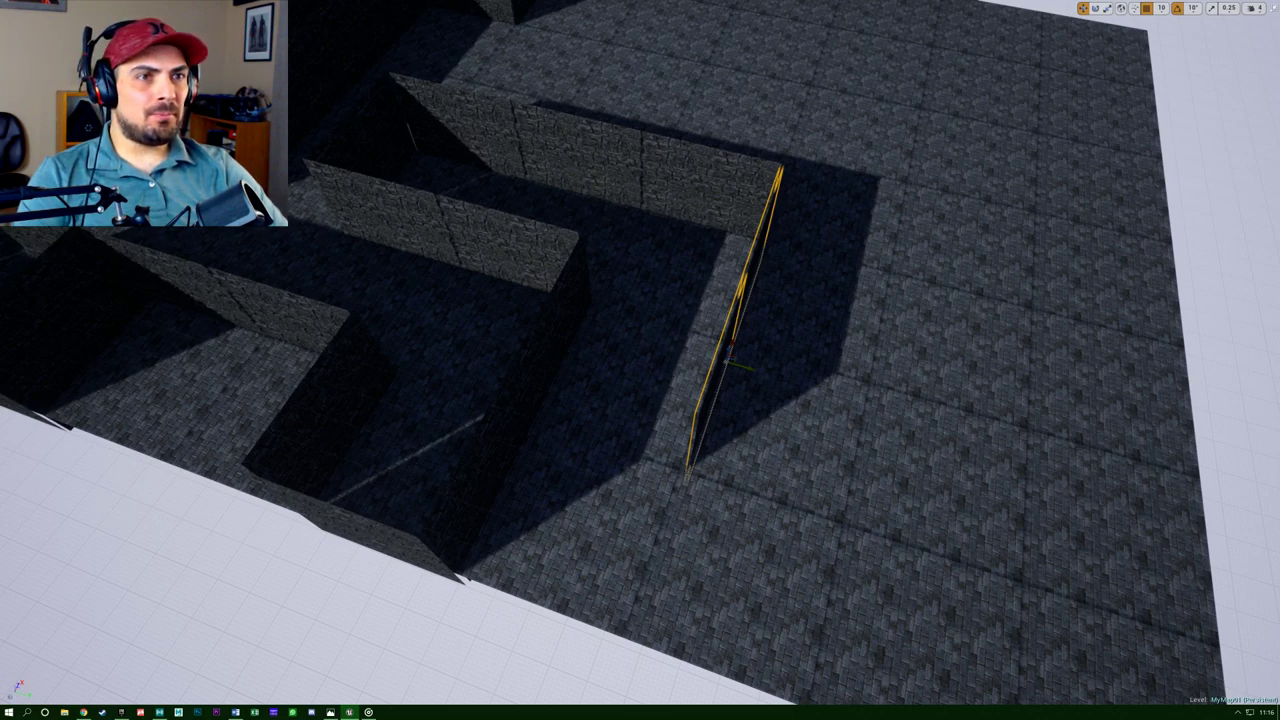
pyautogui.click(308, 328)
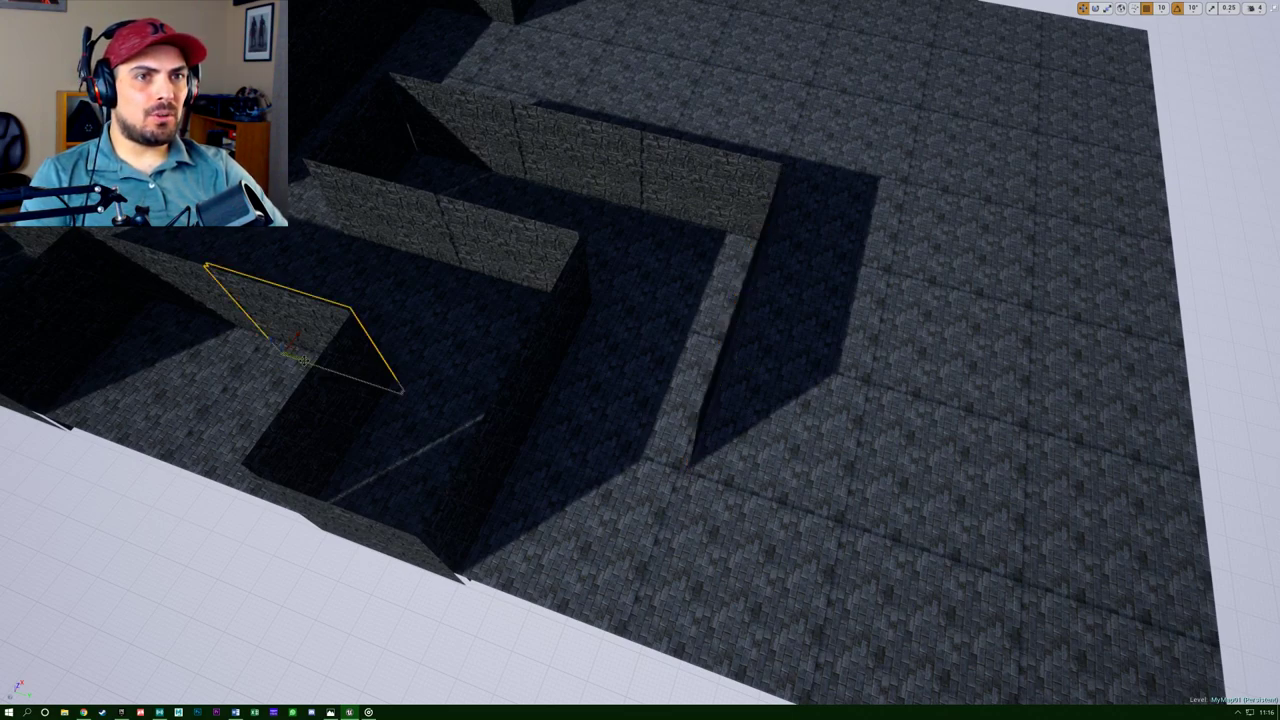
pyautogui.keyDown('alt'); pyautogui.moveTo(303, 361); pyautogui.dragTo(798, 483); pyautogui.keyUp('alt')
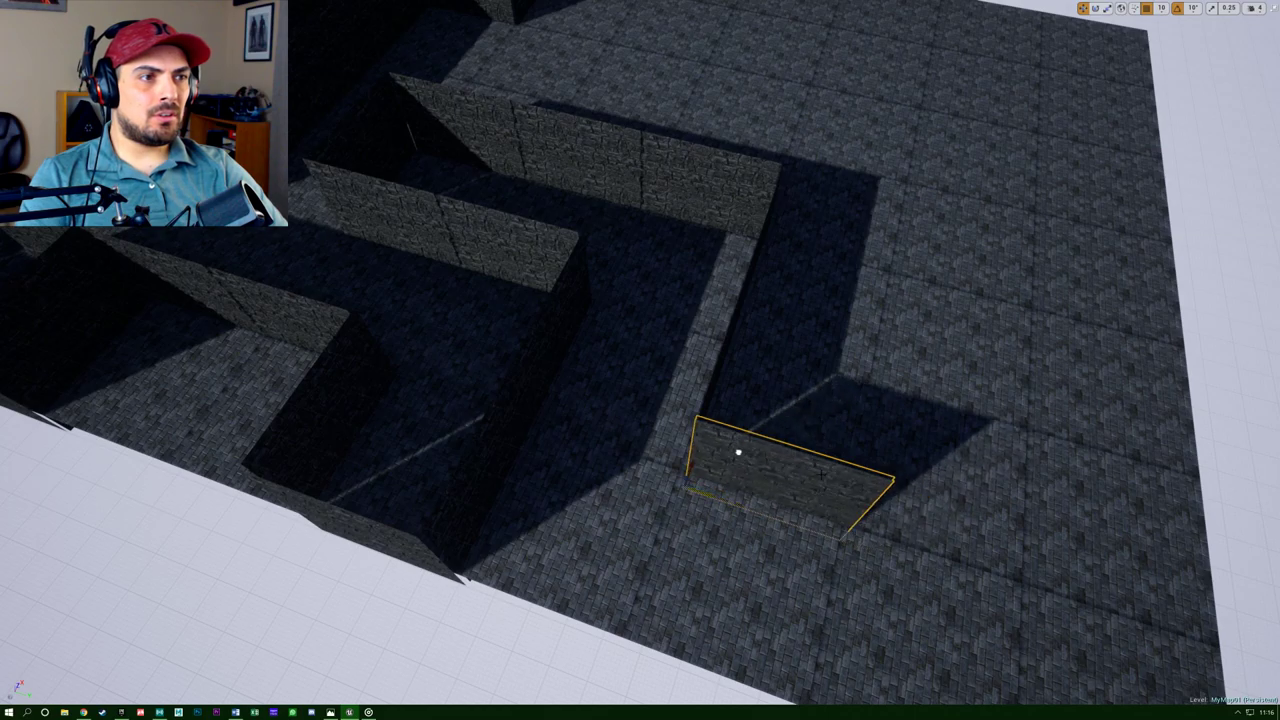
pyautogui.moveTo(738, 452); pyautogui.dragTo(350, 500, button='right')
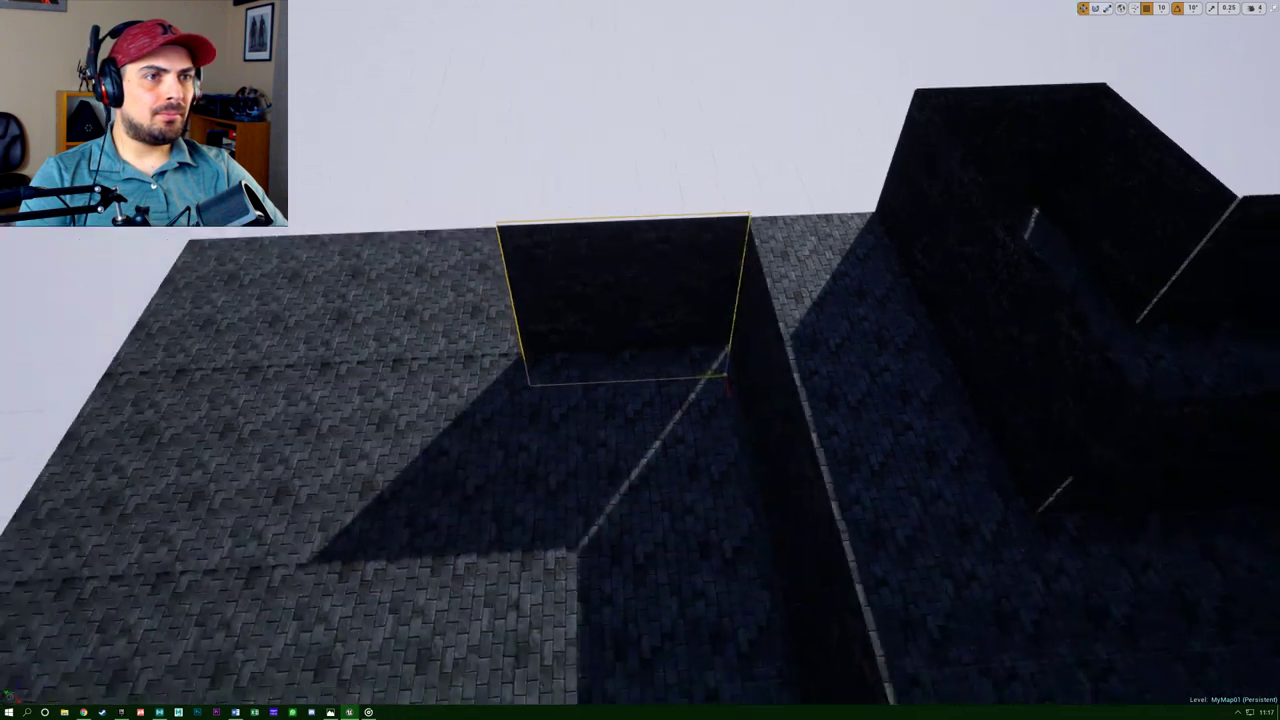
pyautogui.moveTo(729, 377); pyautogui.dragTo(1085, 310, button='right')
pyautogui.moveTo(632, 327); pyautogui.dragTo(590, 411, button='right')
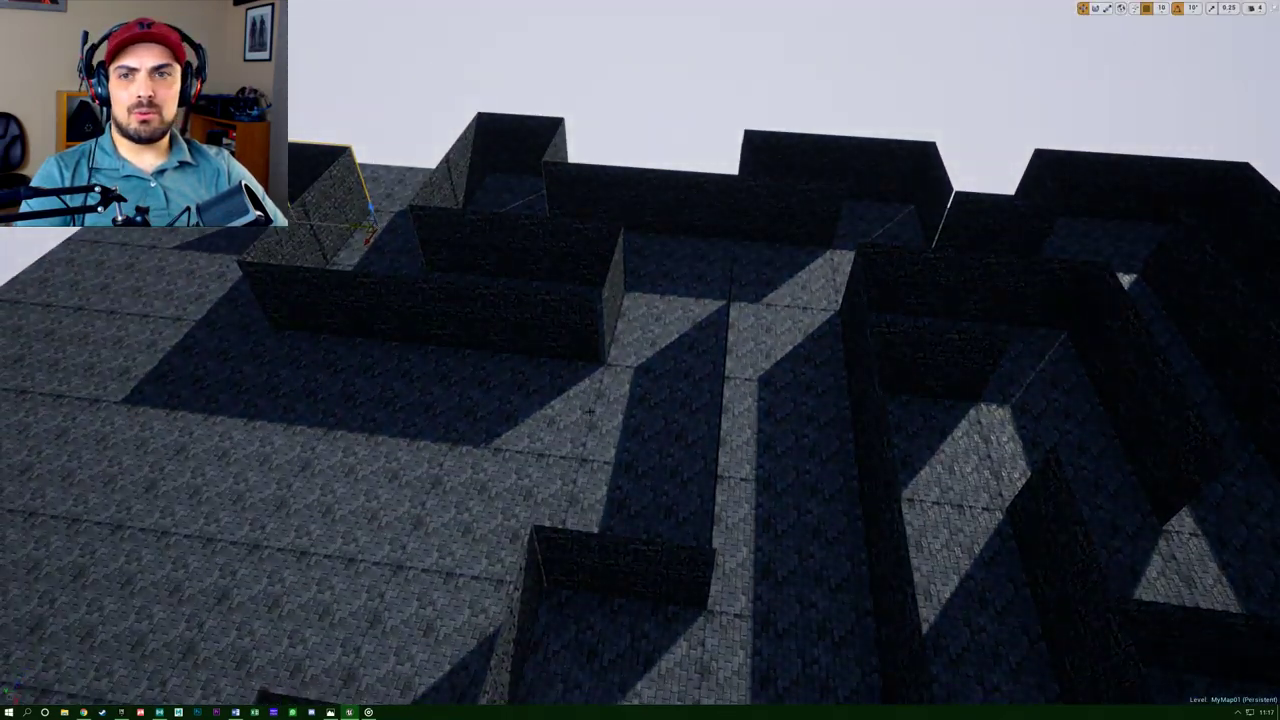
# Copy the three-panel wall onto the open floor one tile farther out, parallel to the original.
pyautogui.click(540, 326)
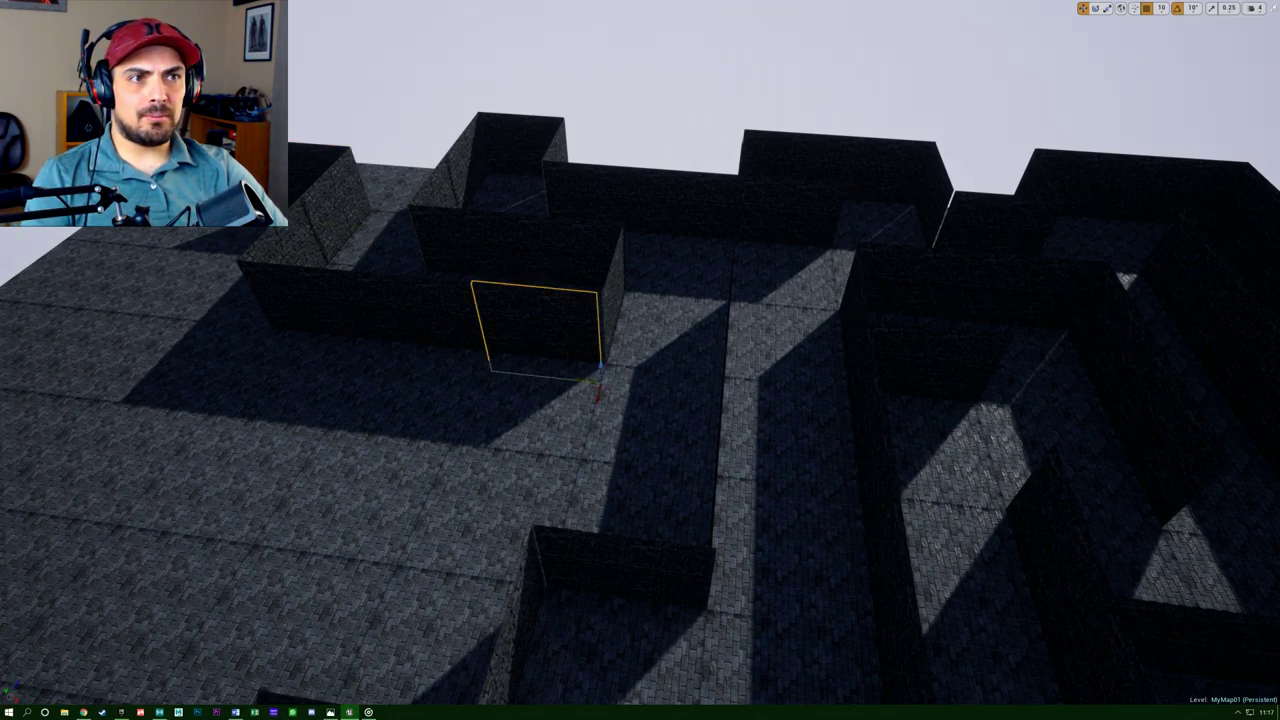
pyautogui.keyDown('ctrl'); pyautogui.click(424, 316); pyautogui.keyUp('ctrl')
pyautogui.keyDown('ctrl'); pyautogui.click(316, 304); pyautogui.keyUp('ctrl')
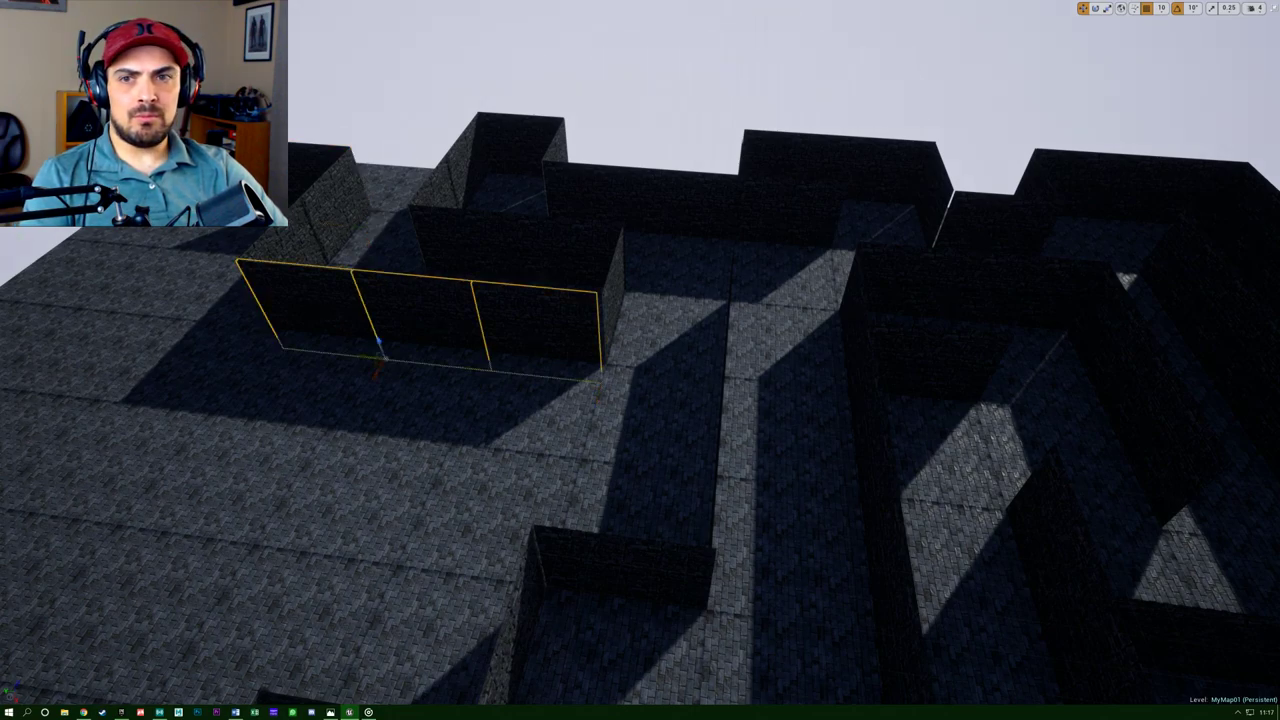
pyautogui.moveTo(376, 379); pyautogui.dragTo(355, 478)
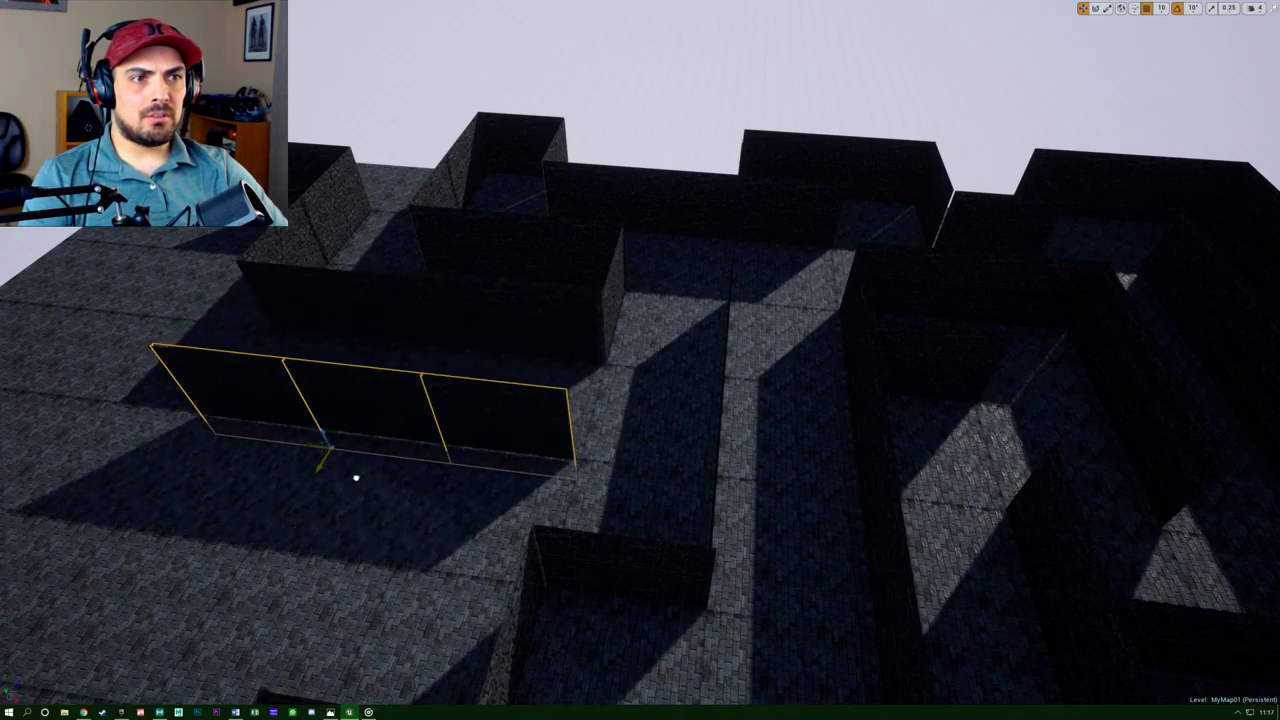
pyautogui.moveTo(356, 478); pyautogui.dragTo(448, 551, button='right')
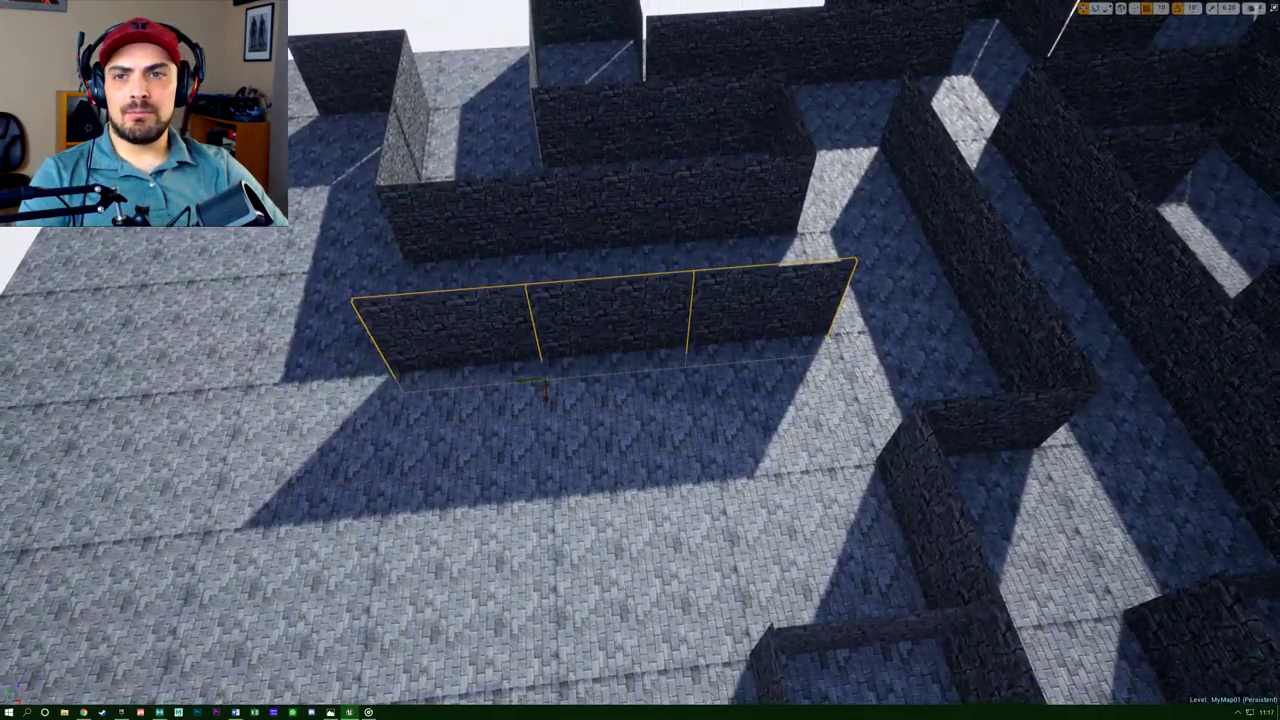
pyautogui.moveTo(470, 488); pyautogui.dragTo(495, 480, button='right')
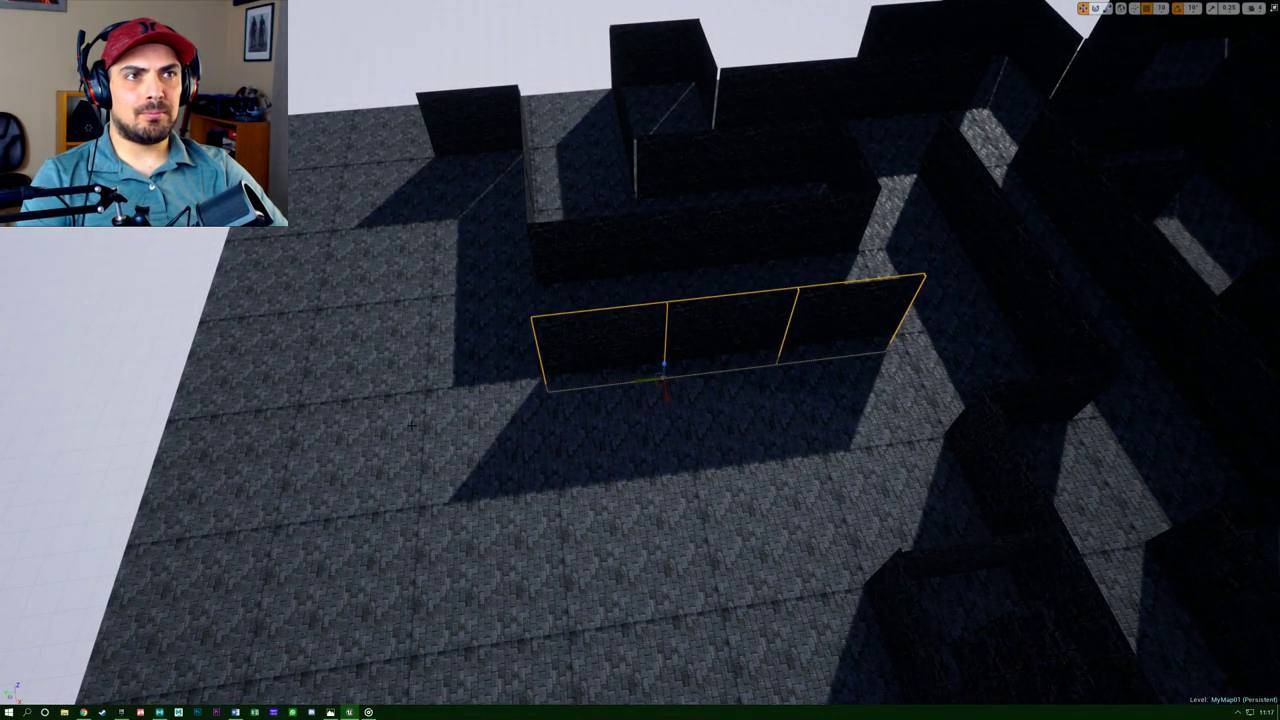
pyautogui.moveTo(495, 480); pyautogui.dragTo(682, 512, button='right')
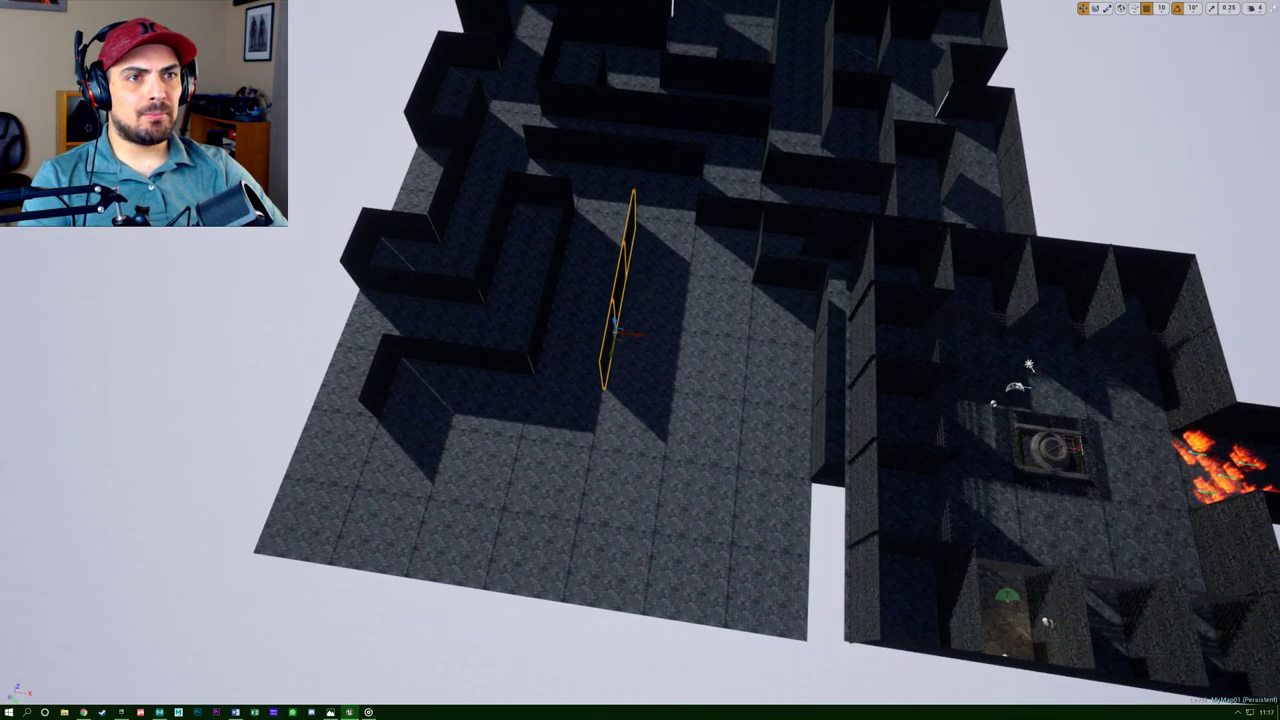
pyautogui.keyDown('ctrl'); pyautogui.click(428, 353); pyautogui.keyUp('ctrl')
pyautogui.moveTo(491, 363); pyautogui.dragTo(553, 371)
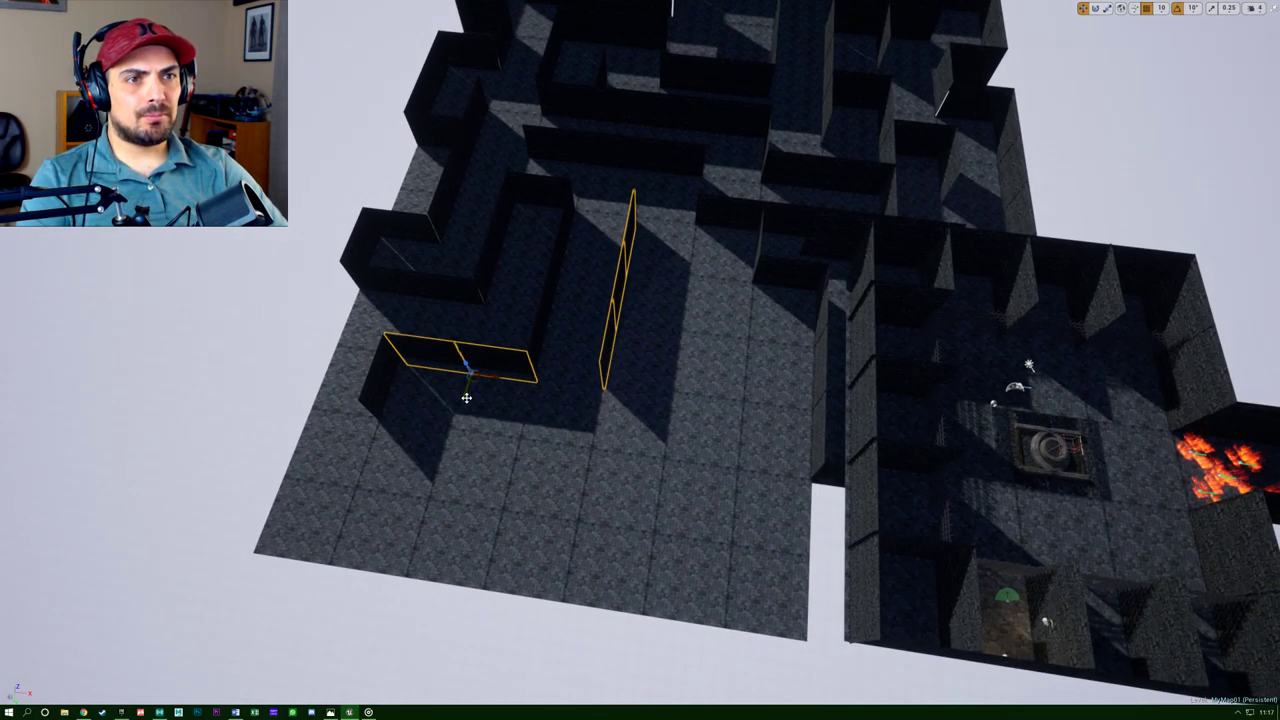
pyautogui.moveTo(466, 398); pyautogui.dragTo(455, 422)
pyautogui.hotkey('ctrl', 'z')
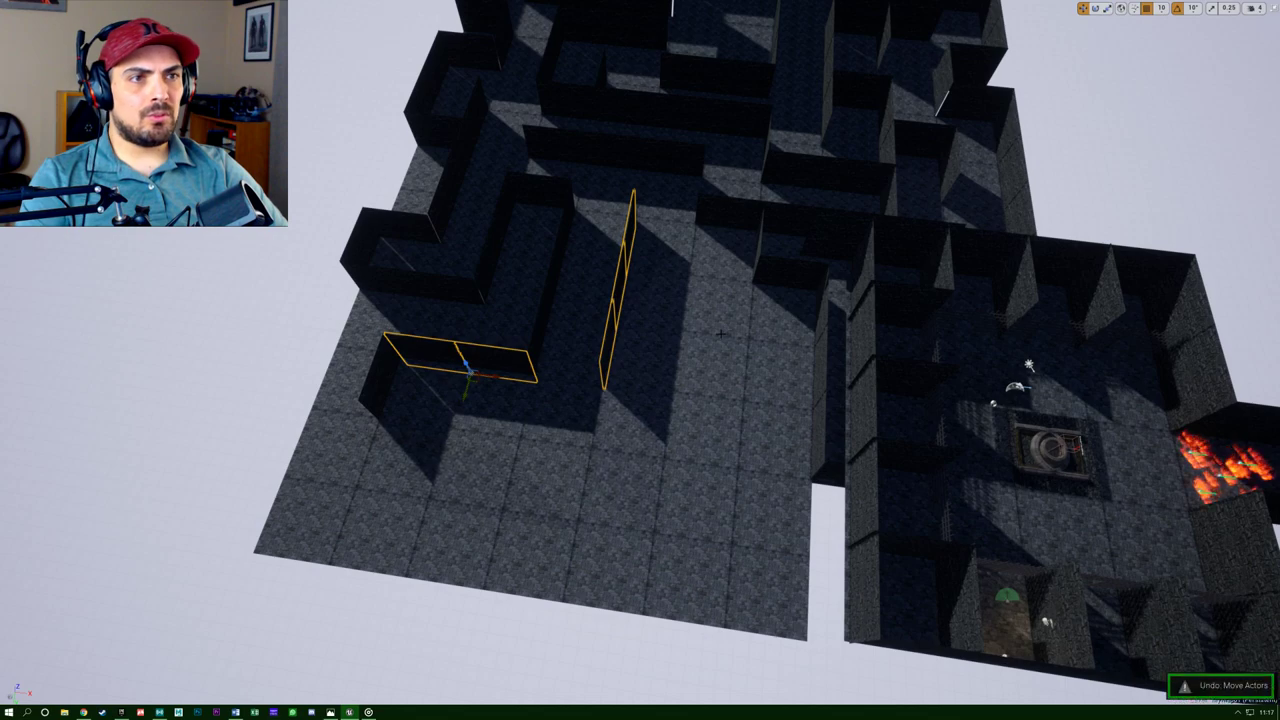
pyautogui.hotkey('ctrl', 'z')
# Copy the two-panel wall one tile outward and align the copy with the far end of the short cross panel.
pyautogui.keyDown('ctrl'); pyautogui.click(415, 358); pyautogui.keyUp('ctrl')
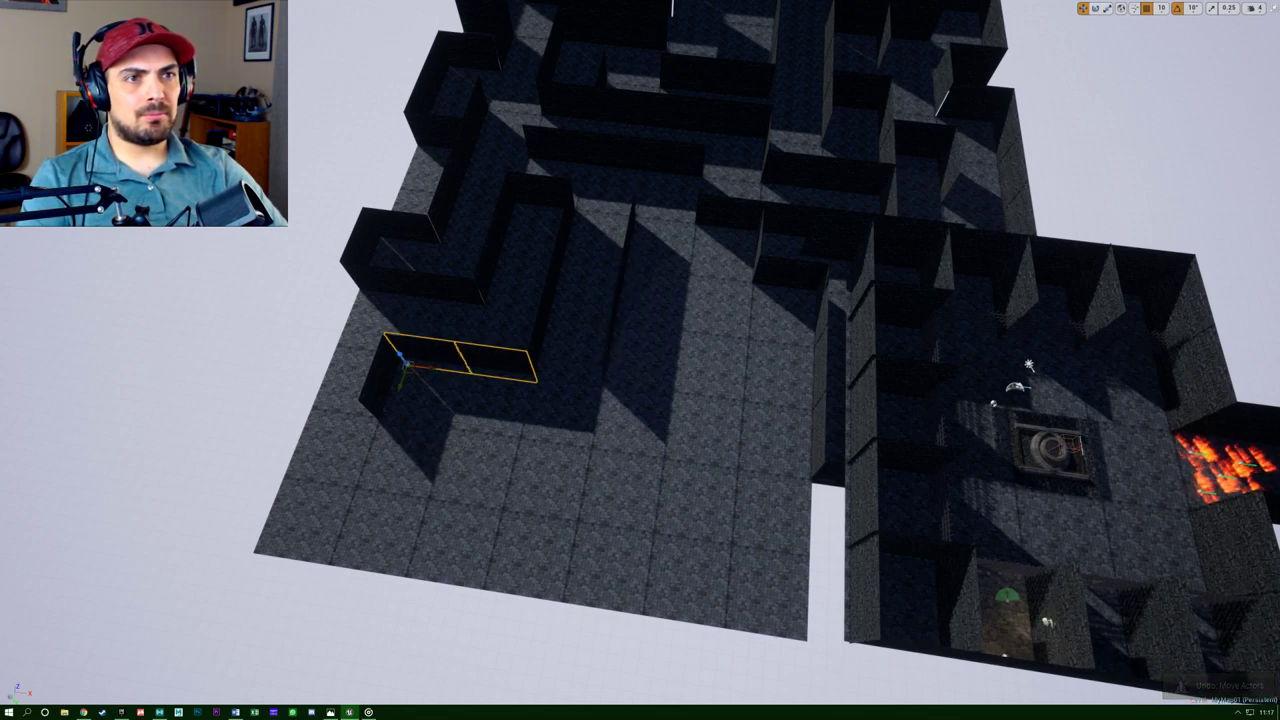
pyautogui.moveTo(400, 374); pyautogui.dragTo(388, 451)
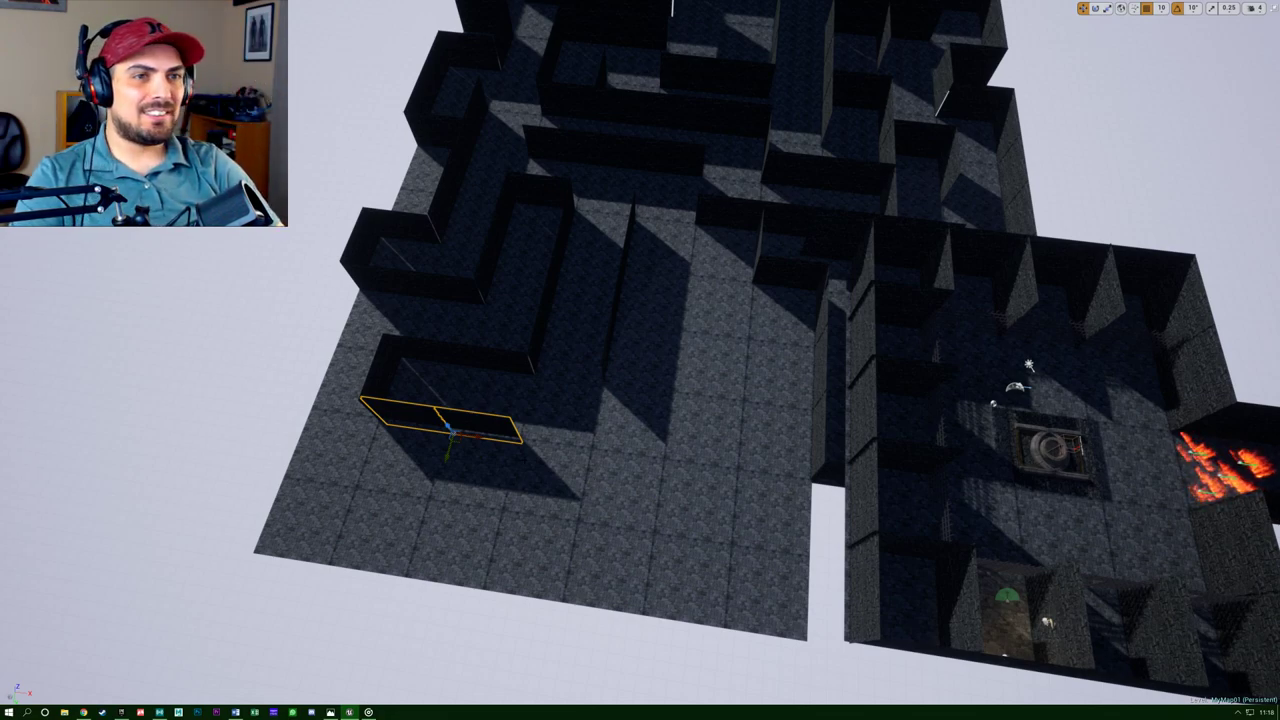
pyautogui.moveTo(640, 400); pyautogui.dragTo(310, 355, button='right')
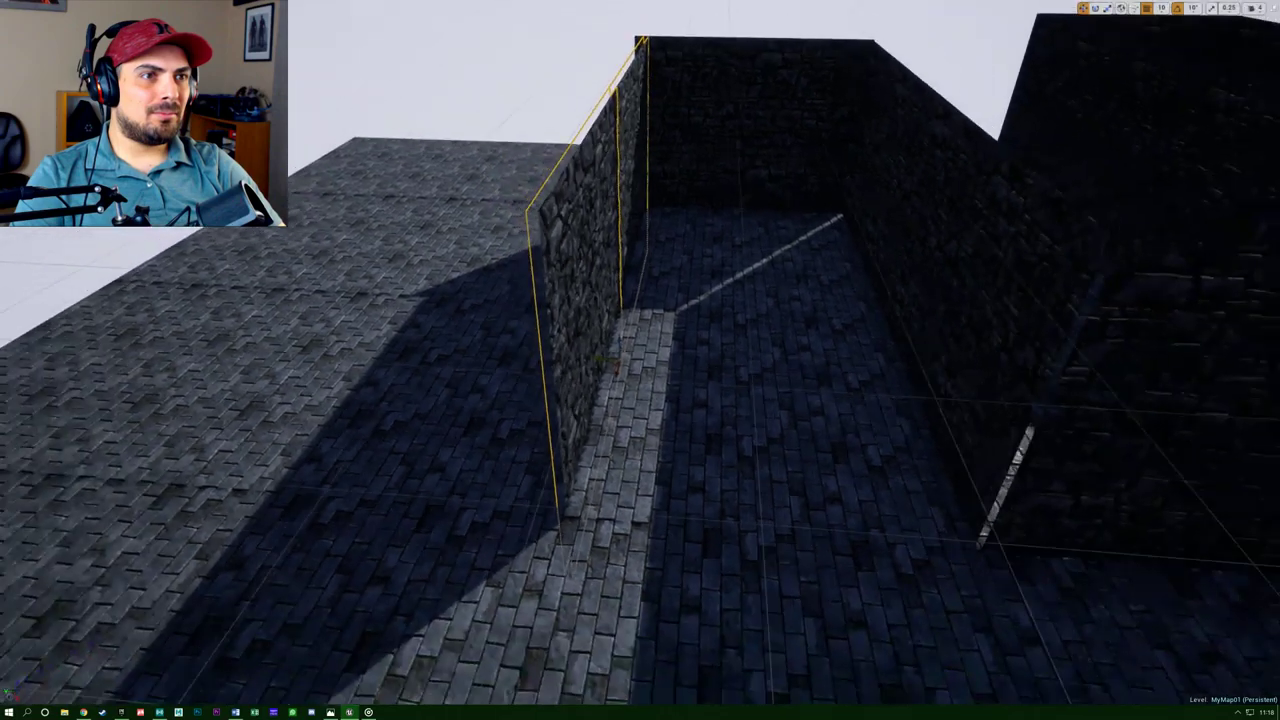
pyautogui.moveTo(580, 330); pyautogui.dragTo(557, 328, button='right')
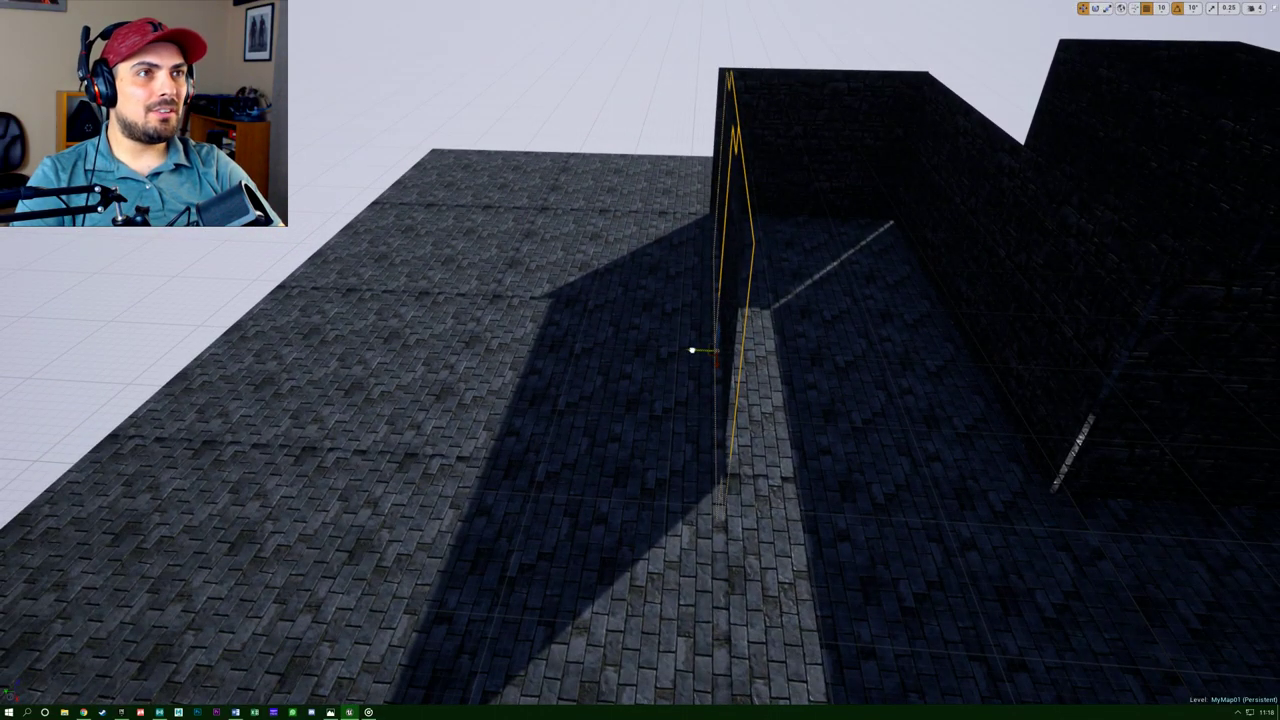
pyautogui.moveTo(705, 350); pyautogui.dragTo(695, 349)
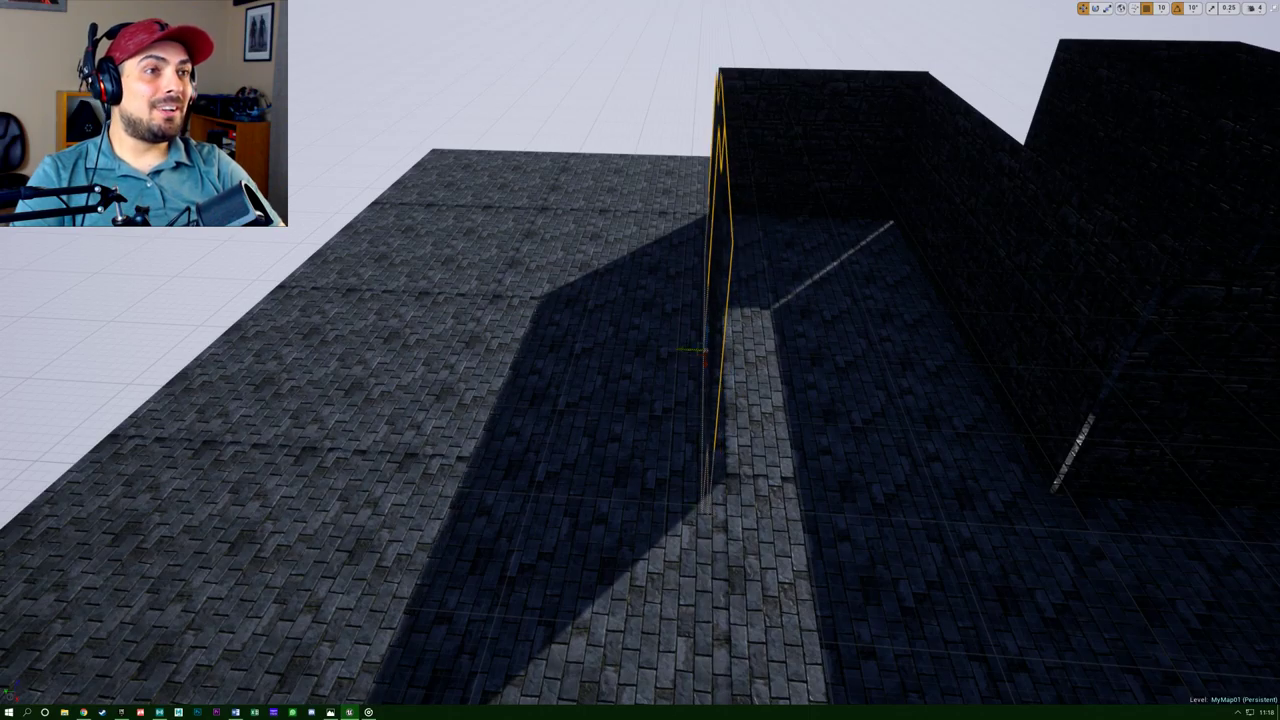
pyautogui.moveTo(687, 350)
pyautogui.mouseDown(button='right')
pyautogui.moveTo(720, 355)
pyautogui.moveTo(725, 380)
pyautogui.moveTo(690, 365)
pyautogui.moveTo(650, 382)
pyautogui.moveTo(688, 350)
pyautogui.mouseUp(button='right')
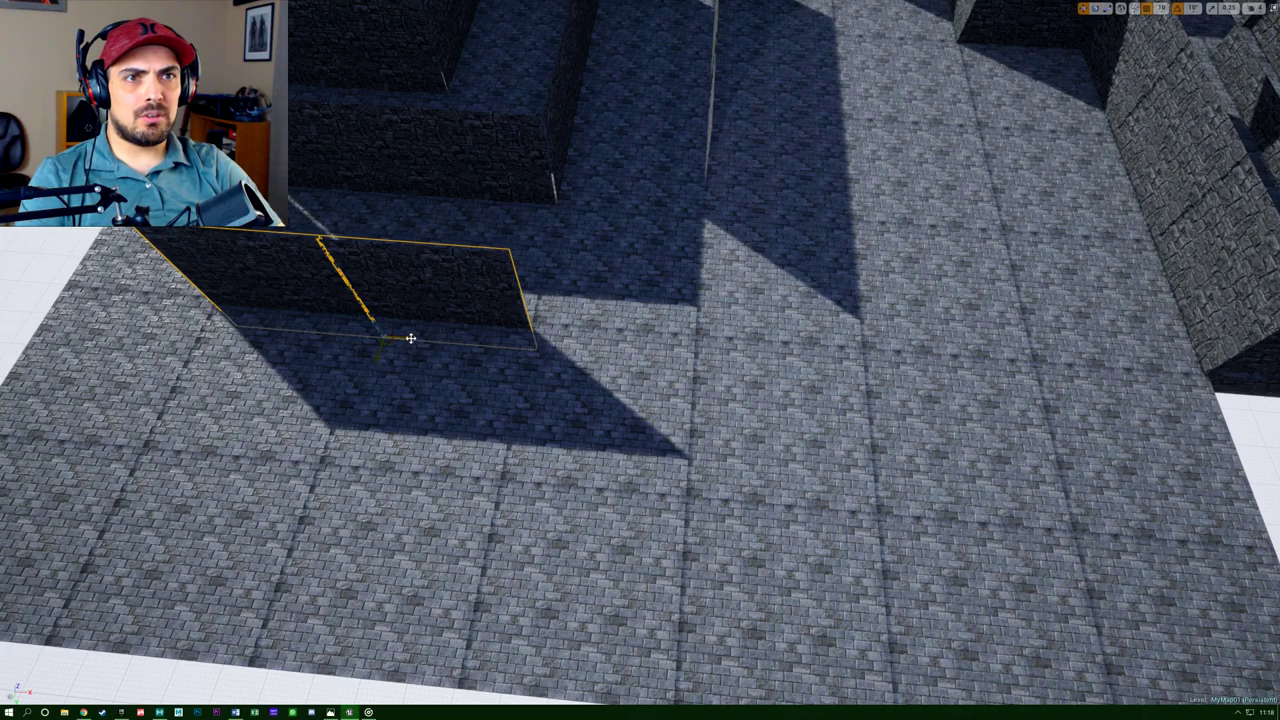
# Nudge the free-end panel of each of the two parallel two-panel walls slightly outward along its line.
pyautogui.moveTo(400, 350); pyautogui.dragTo(378, 320, button='right')
pyautogui.click(645, 355)
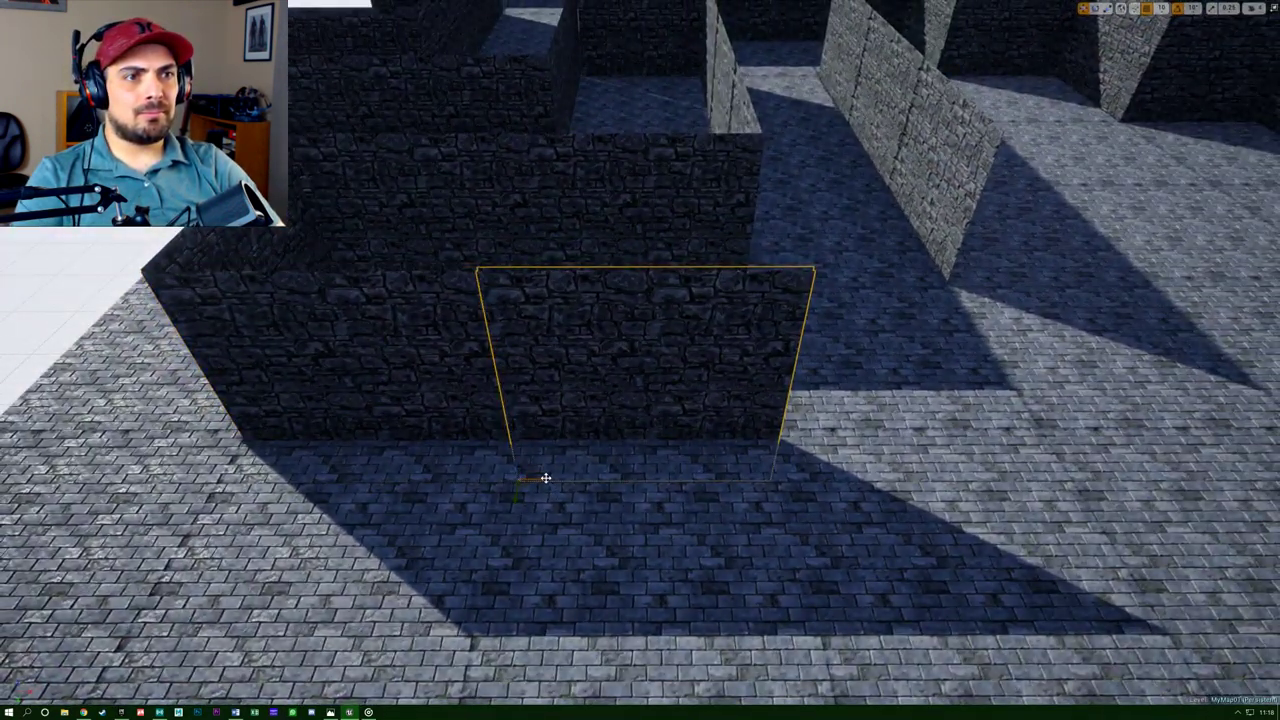
pyautogui.moveTo(546, 478); pyautogui.dragTo(549, 480)
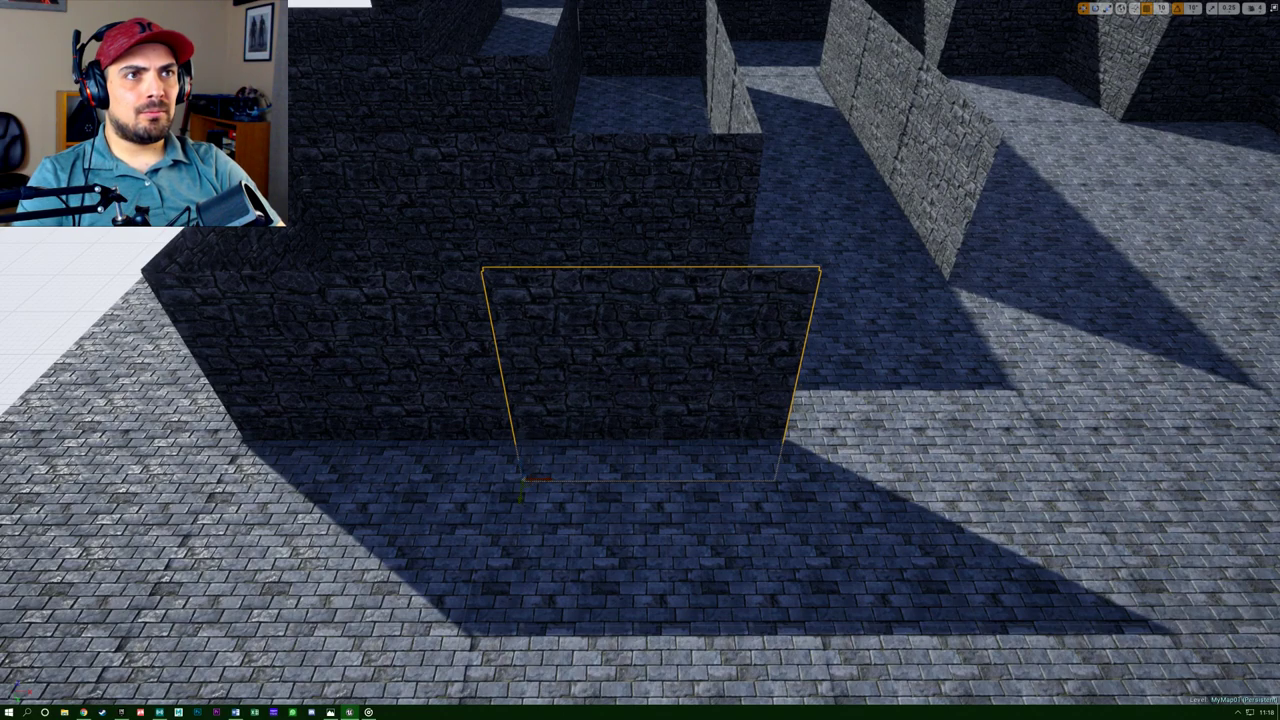
pyautogui.click(432, 205)
pyautogui.keyDown('ctrl'); pyautogui.click(625, 194); pyautogui.keyUp('ctrl')
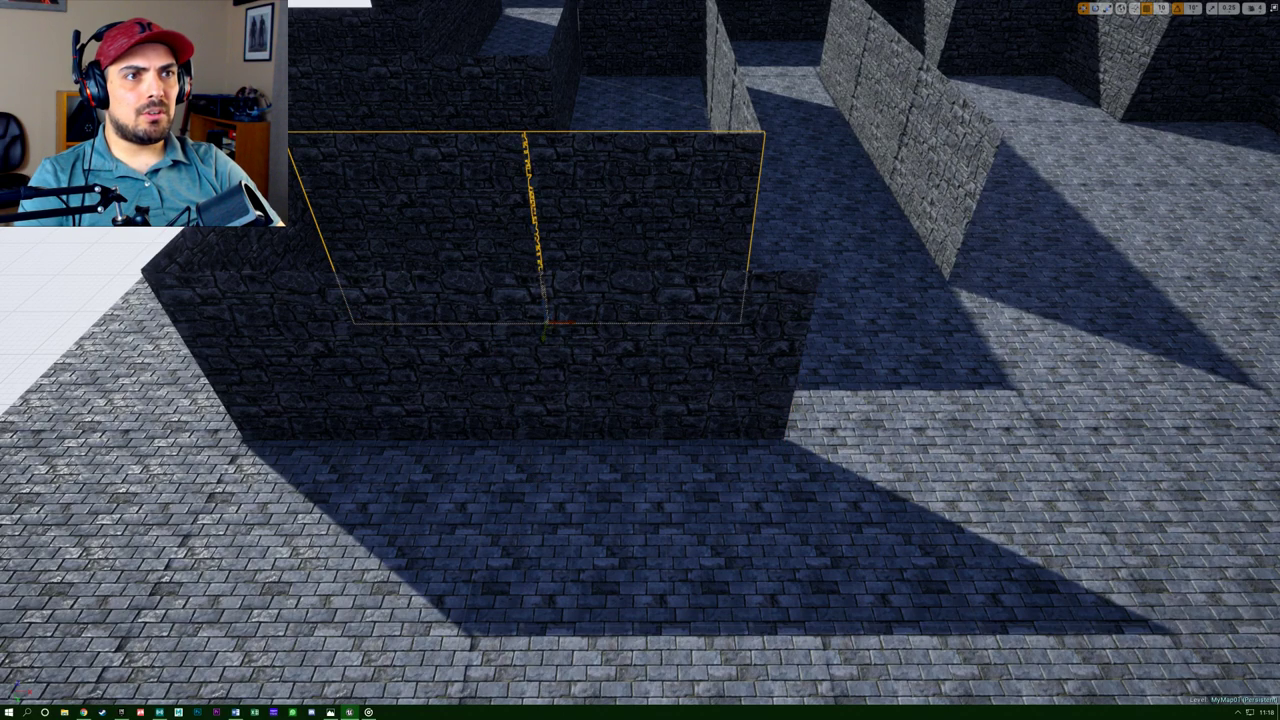
pyautogui.click(630, 200)
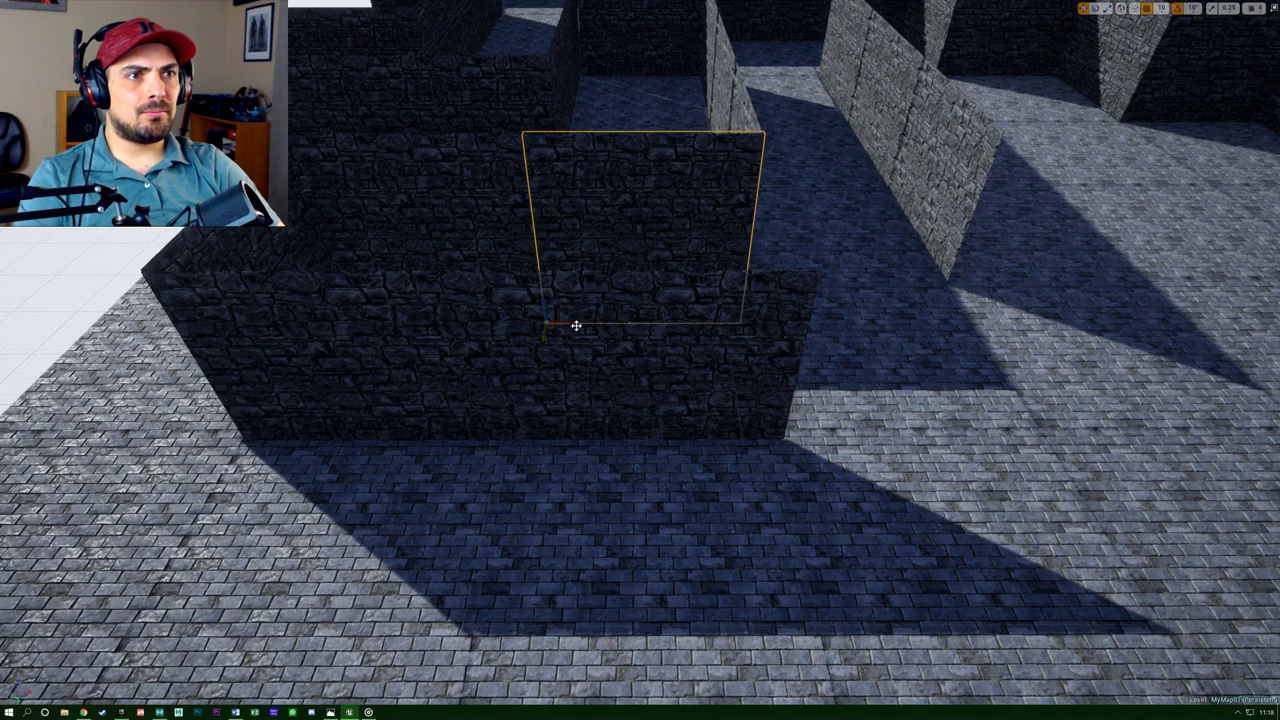
pyautogui.moveTo(566, 322); pyautogui.dragTo(573, 323)
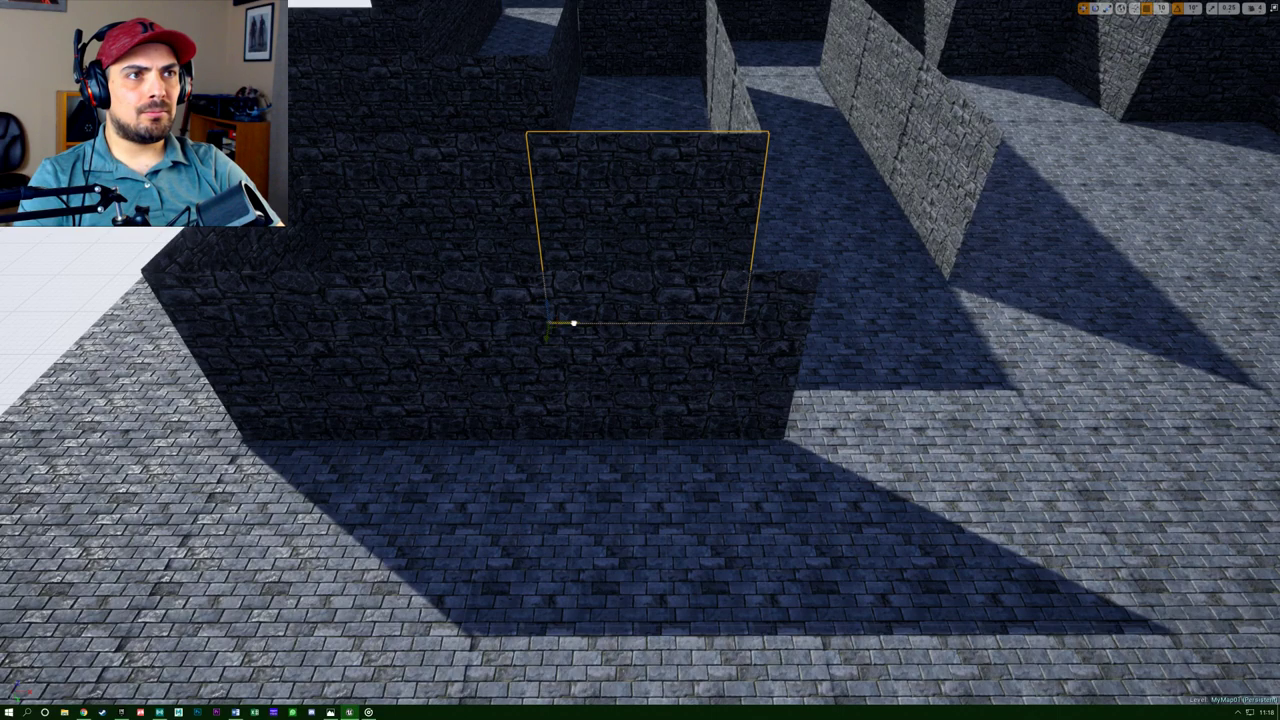
pyautogui.moveTo(780, 265)
pyautogui.mouseDown(button='right')
pyautogui.moveTo(650, 270)
pyautogui.moveTo(640, 320)
pyautogui.moveTo(560, 340)
pyautogui.moveTo(779, 265)
pyautogui.mouseUp(button='right')
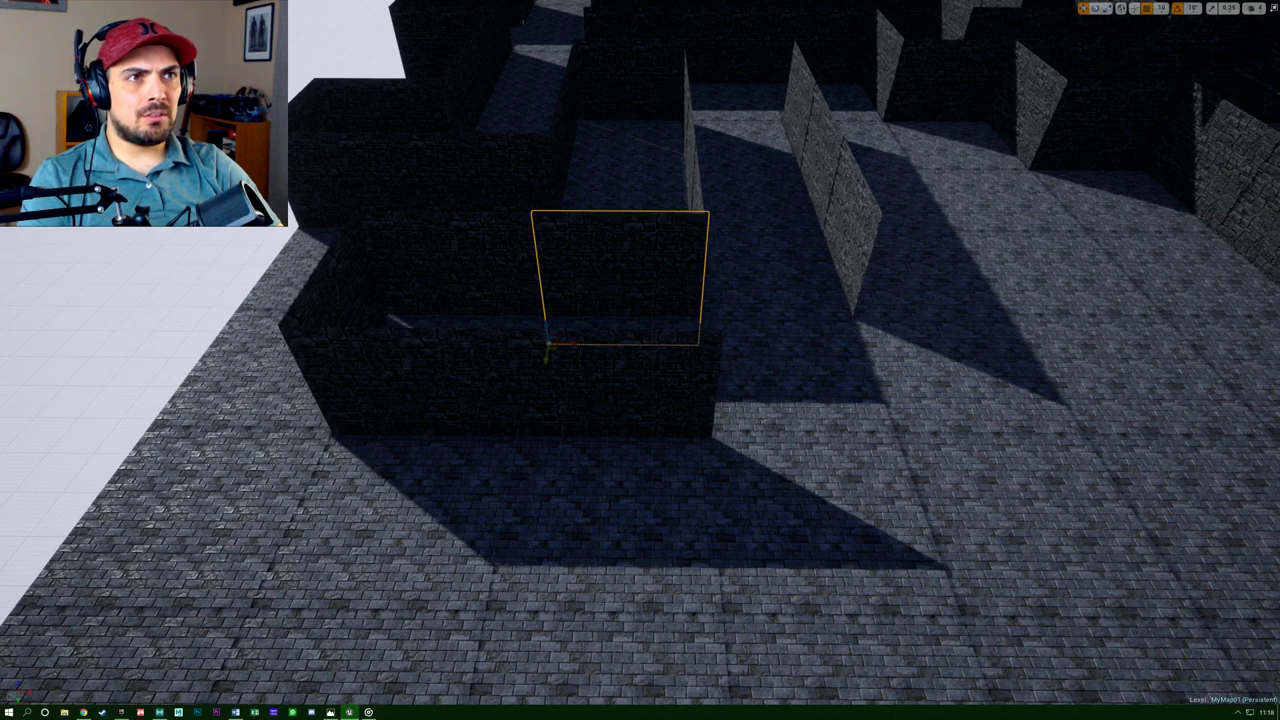
pyautogui.keyDown('ctrl'); pyautogui.click(580, 392); pyautogui.keyUp('ctrl')
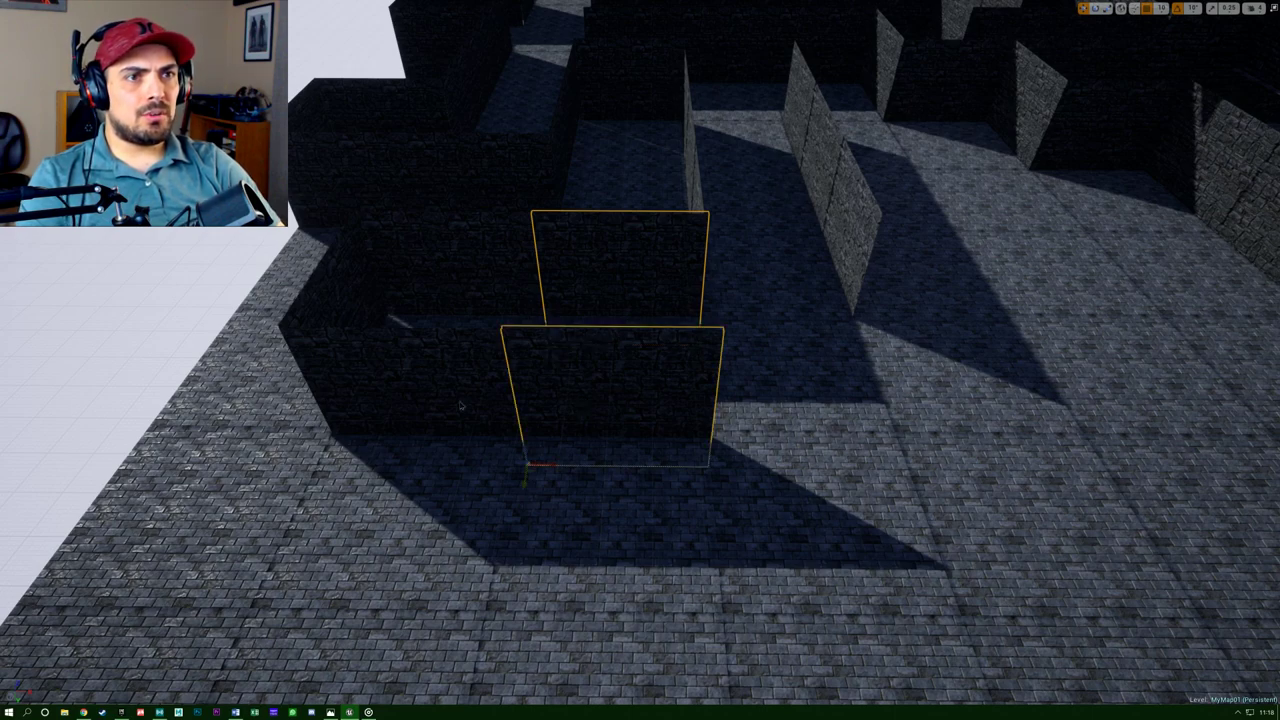
pyautogui.keyDown('ctrl'); pyautogui.click(446, 404); pyautogui.keyUp('ctrl')
pyautogui.keyDown('alt'); pyautogui.moveTo(371, 463); pyautogui.dragTo(722, 463); pyautogui.keyUp('alt')
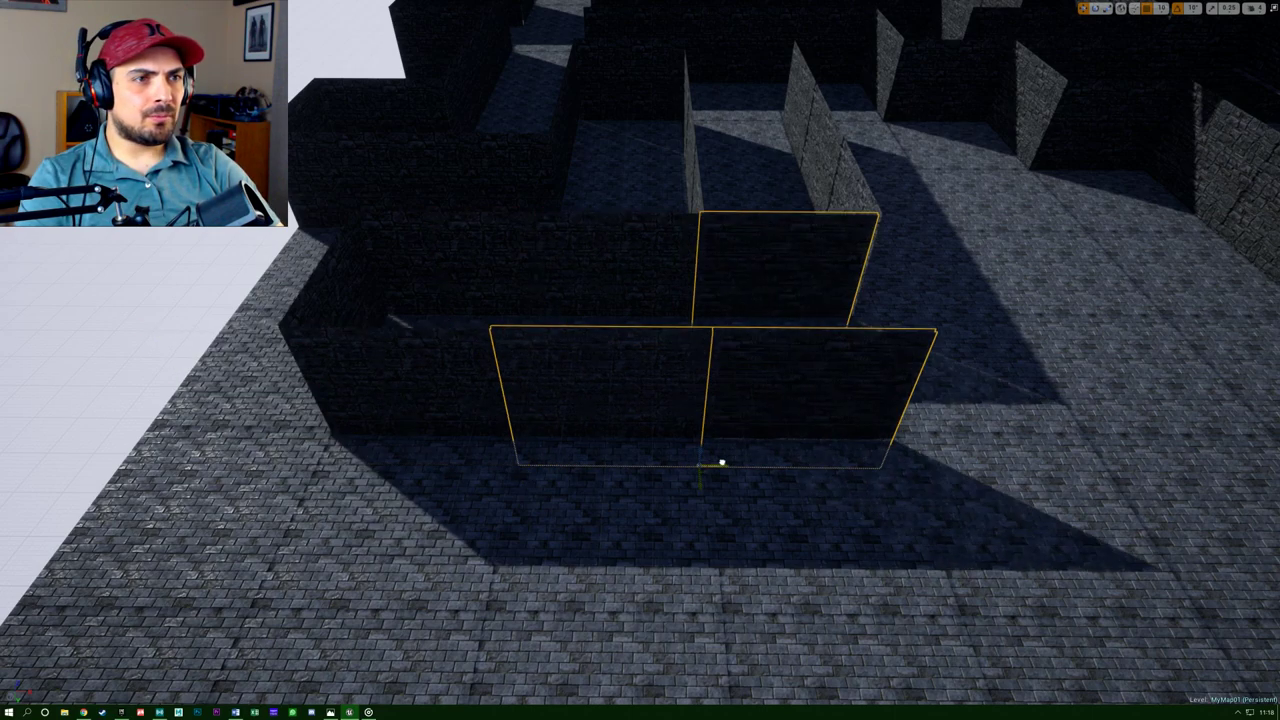
pyautogui.hotkey('ctrl', 'z')
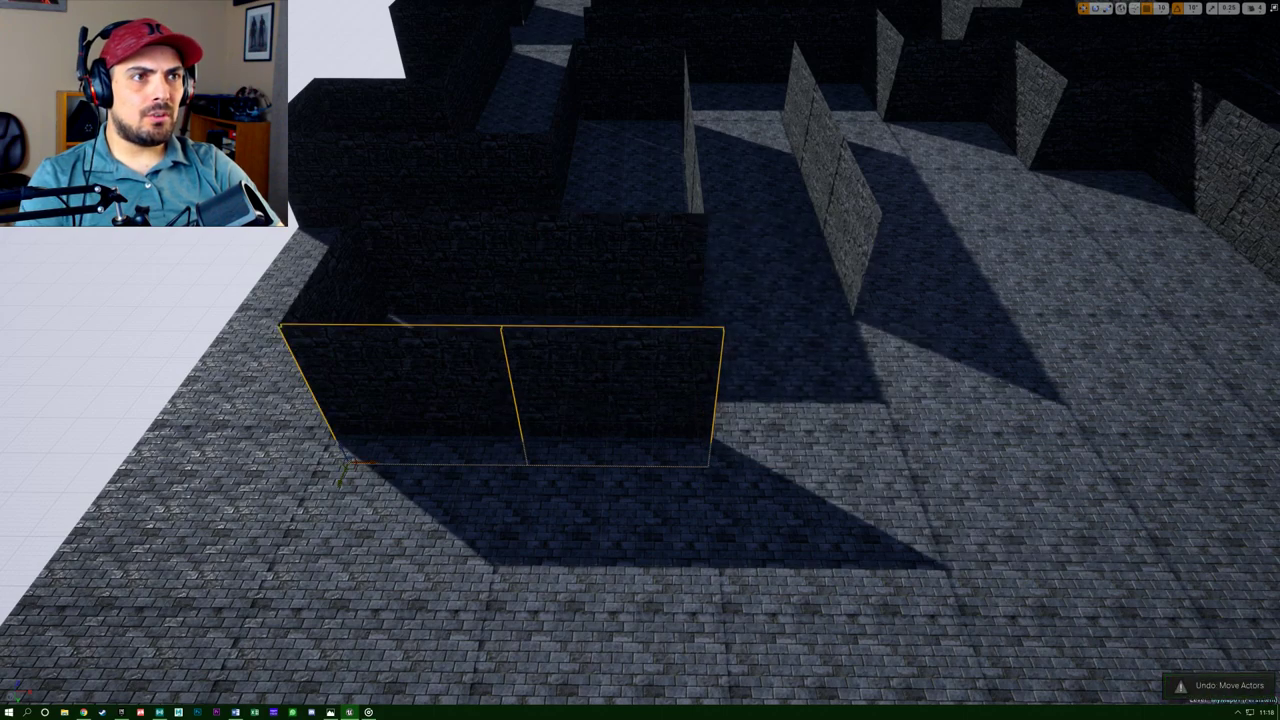
# Copy the two-panel outer wall of the notch along its line to make a continuous four-panel wall.
pyautogui.keyDown('alt'); pyautogui.moveTo(366, 457); pyautogui.dragTo(920, 452); pyautogui.keyUp('alt')
pyautogui.moveTo(920, 452); pyautogui.dragTo(926, 383, button='right')
pyautogui.press('w')
pyautogui.press('f')
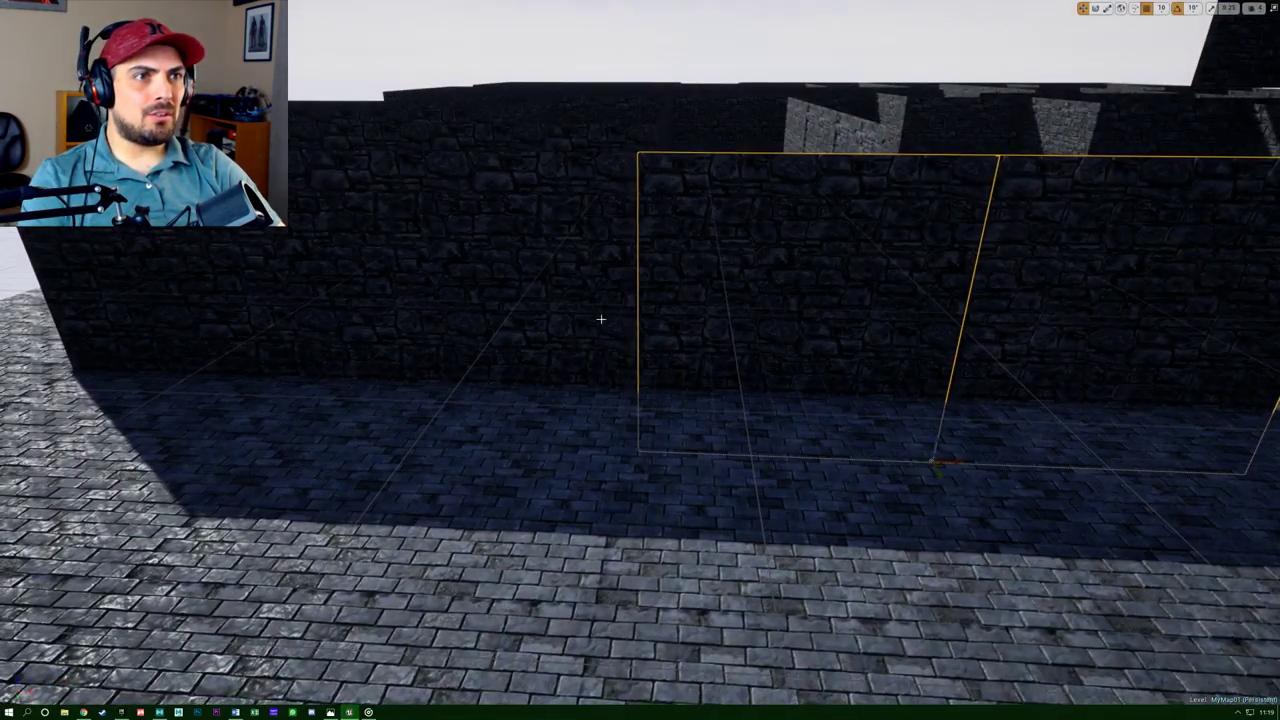
pyautogui.moveTo(926, 383); pyautogui.dragTo(752, 446, button='right')
pyautogui.press('w')
pyautogui.press('s')
pyautogui.press('d')
pyautogui.press('a')
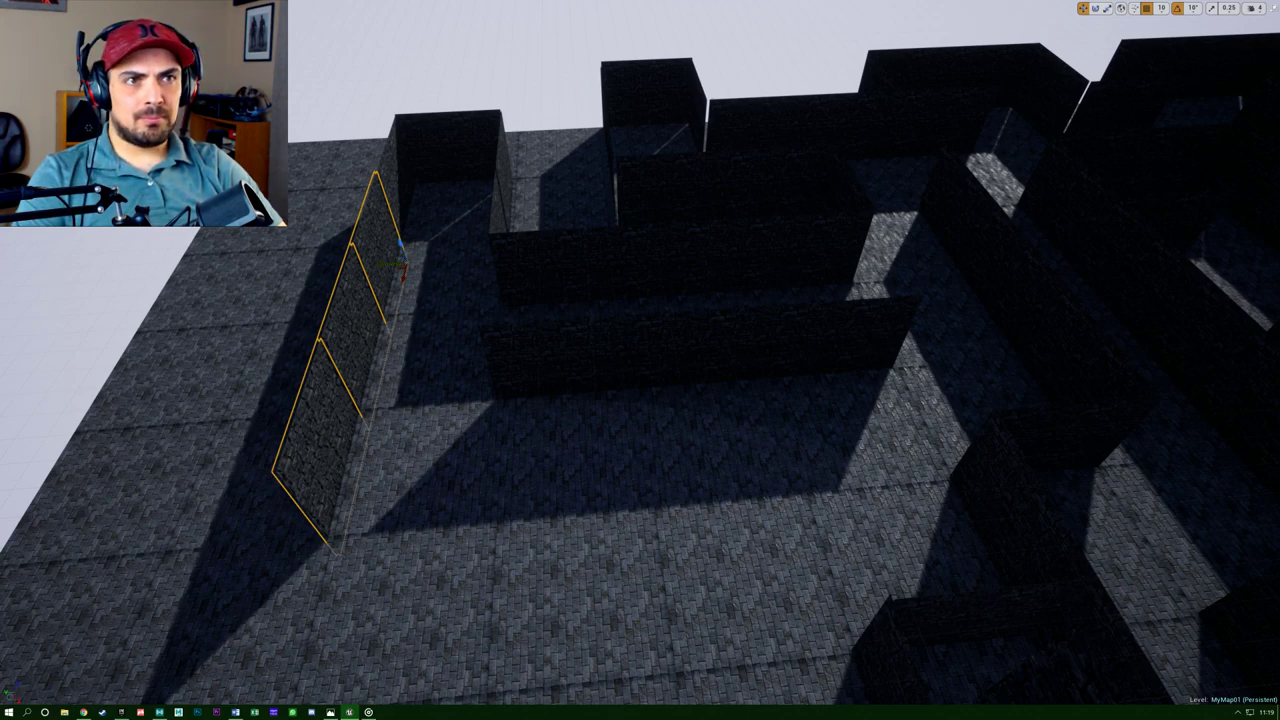
# Copy the end panel of the notch's inner side wall to the nearby long partition's end, perpendicular to it, and align the corner.
pyautogui.click(497, 216)
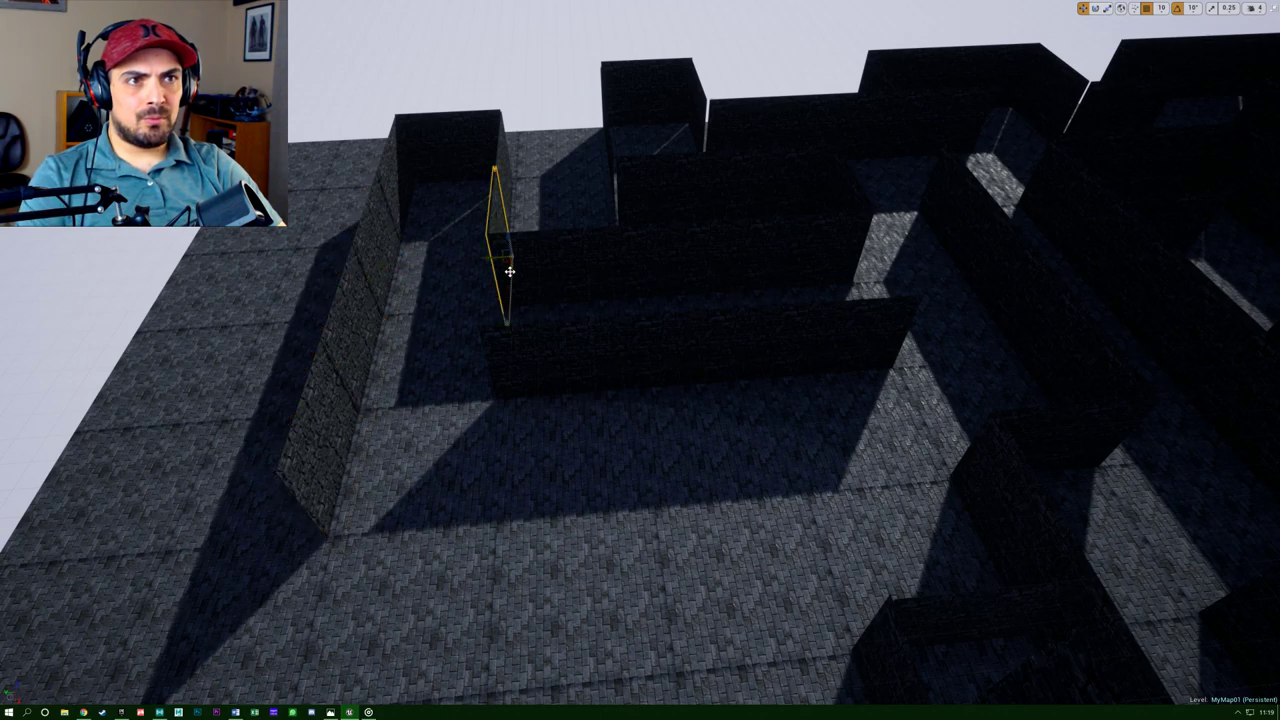
pyautogui.moveTo(505, 265); pyautogui.dragTo(508, 447)
pyautogui.press('f')
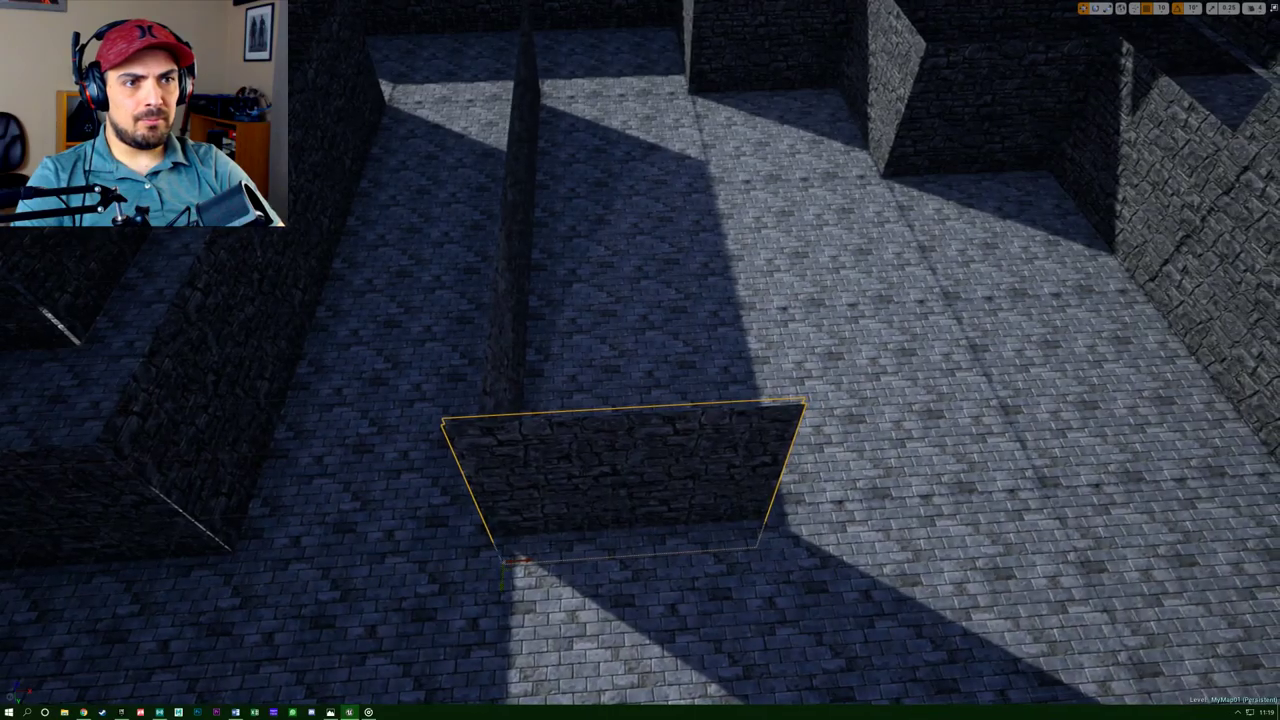
pyautogui.moveTo(517, 563); pyautogui.dragTo(556, 563)
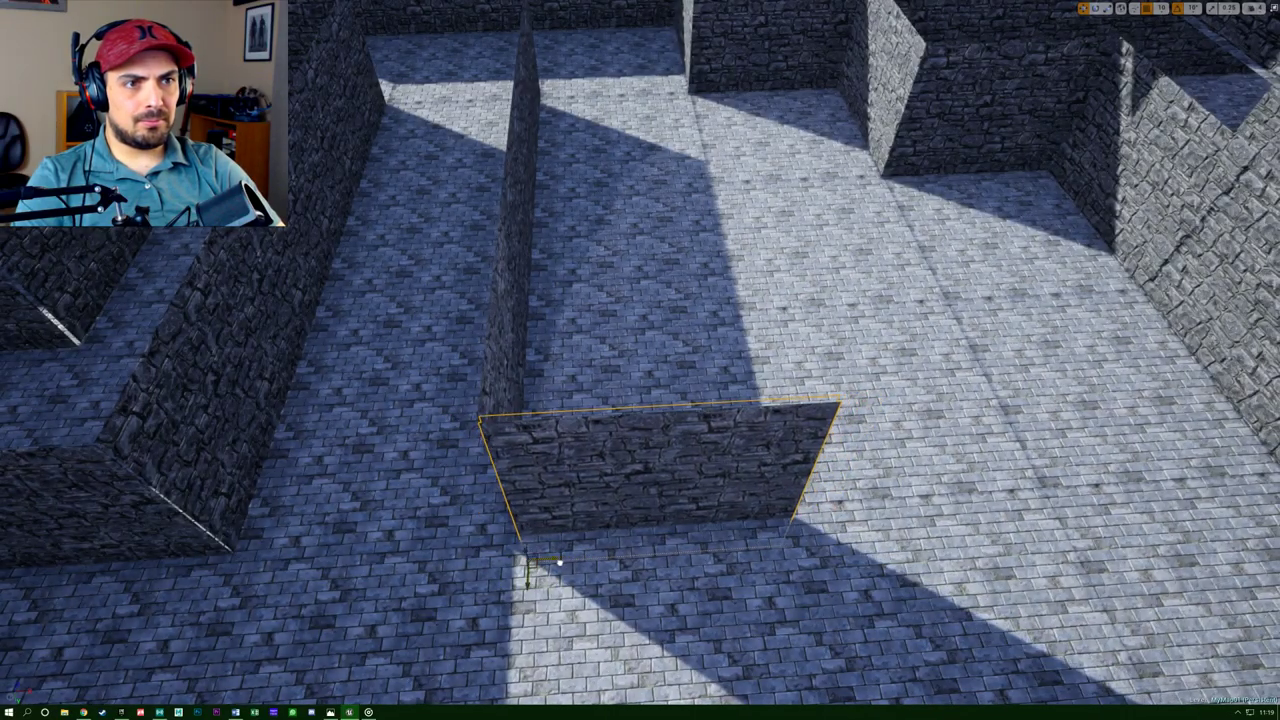
# Copy the new corner panel twice along its line so the three-panel wall reaches the opposite wall.
pyautogui.moveTo(556, 563); pyautogui.dragTo(500, 630, button='right')
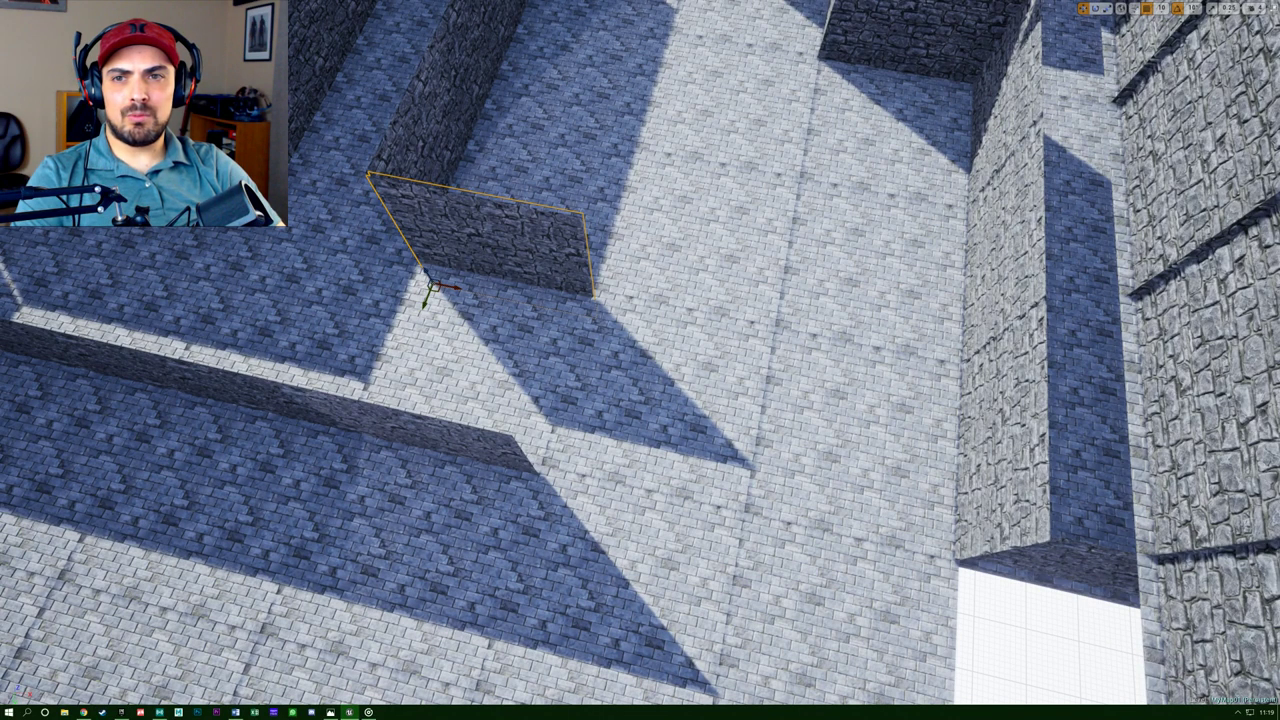
pyautogui.moveTo(500, 630); pyautogui.dragTo(400, 605, button='right')
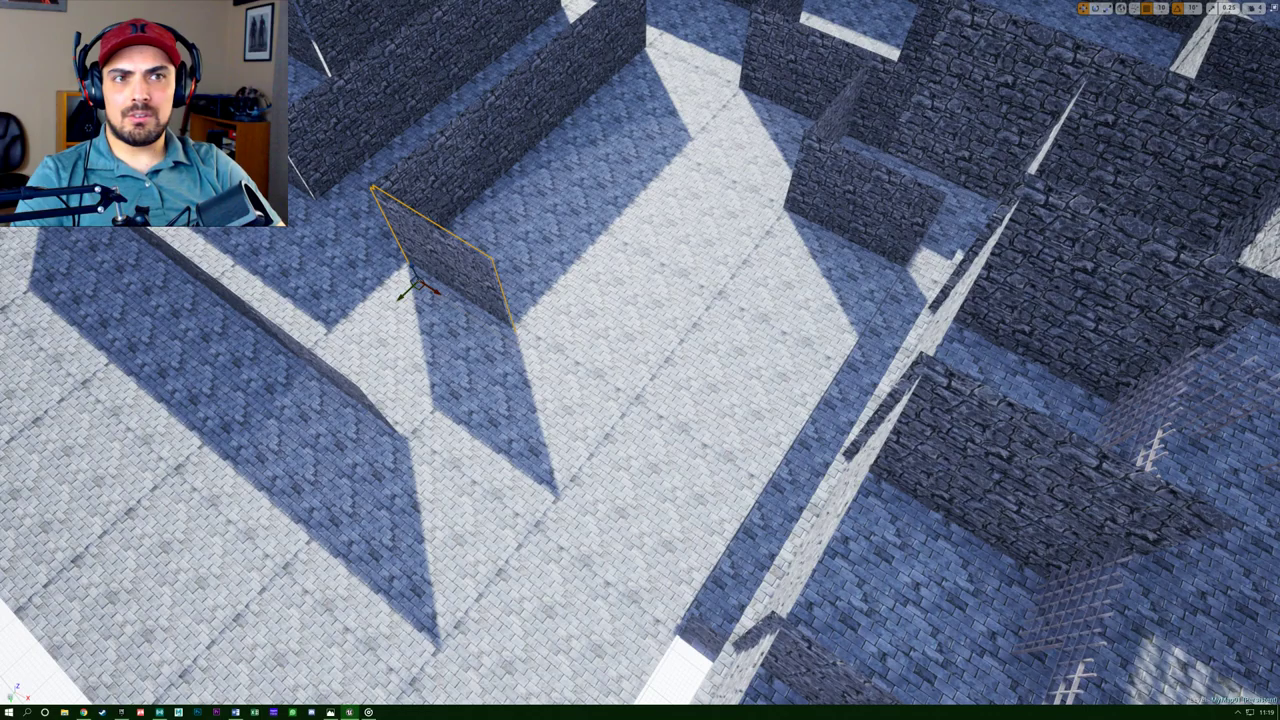
pyautogui.keyDown('alt'); pyautogui.moveTo(459, 388); pyautogui.dragTo(390, 372); pyautogui.keyUp('alt')
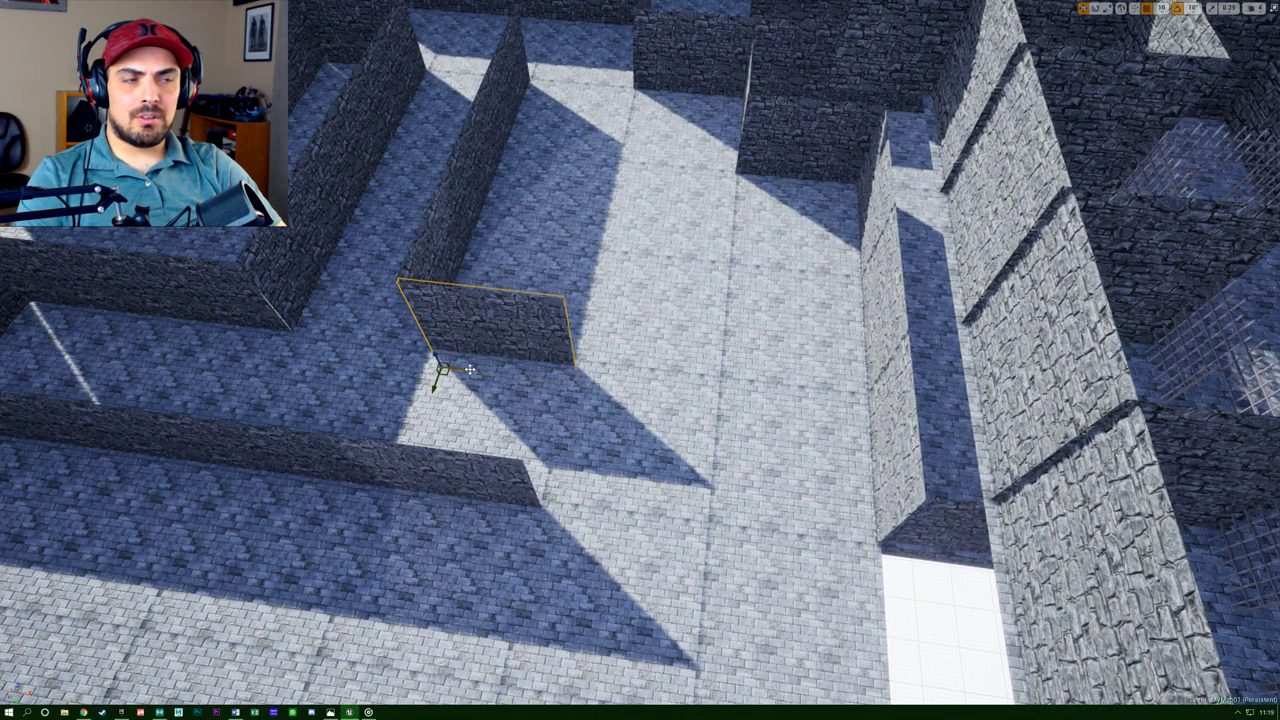
pyautogui.moveTo(465, 369); pyautogui.dragTo(586, 378)
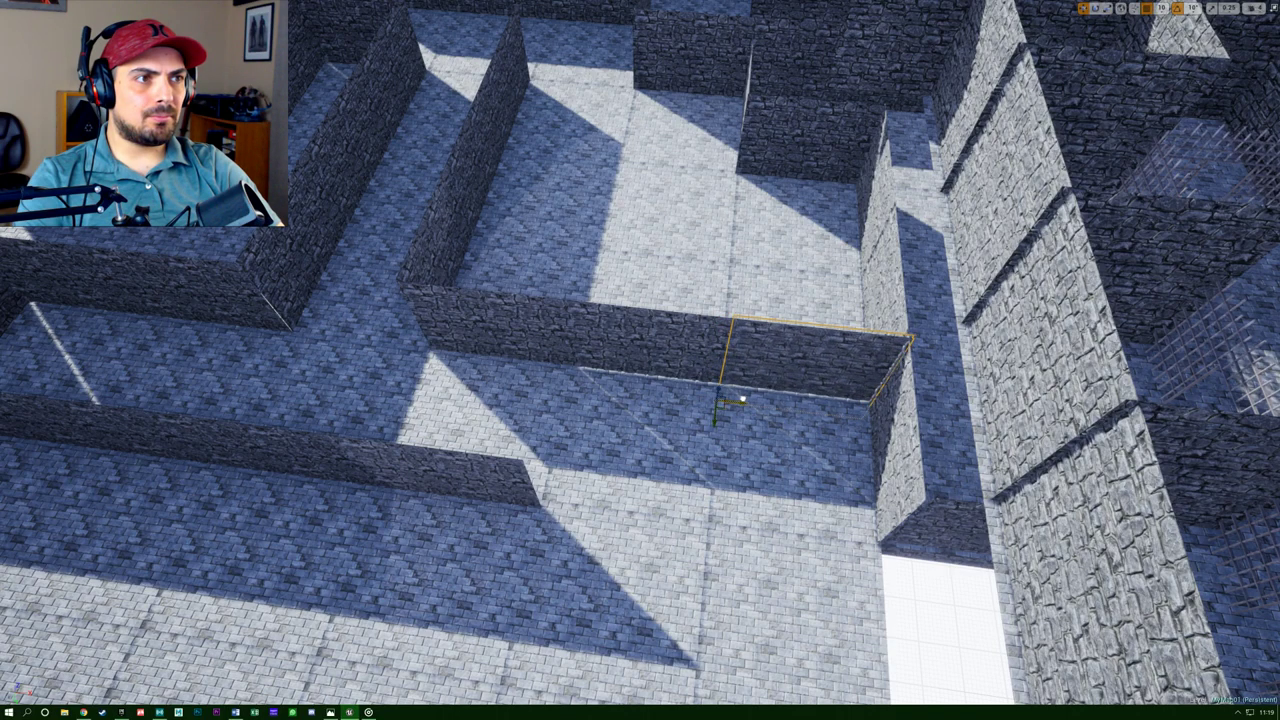
pyautogui.moveTo(742, 400)
pyautogui.mouseDown(button='right')
pyautogui.moveTo(785, 372)
pyautogui.moveTo(800, 312)
pyautogui.moveTo(730, 400)
pyautogui.moveTo(690, 410)
pyautogui.moveTo(650, 390)
pyautogui.moveTo(620, 320)
pyautogui.moveTo(740, 400)
pyautogui.mouseUp(button='right')
pyautogui.press('w')
pyautogui.press('w')
pyautogui.press('s')
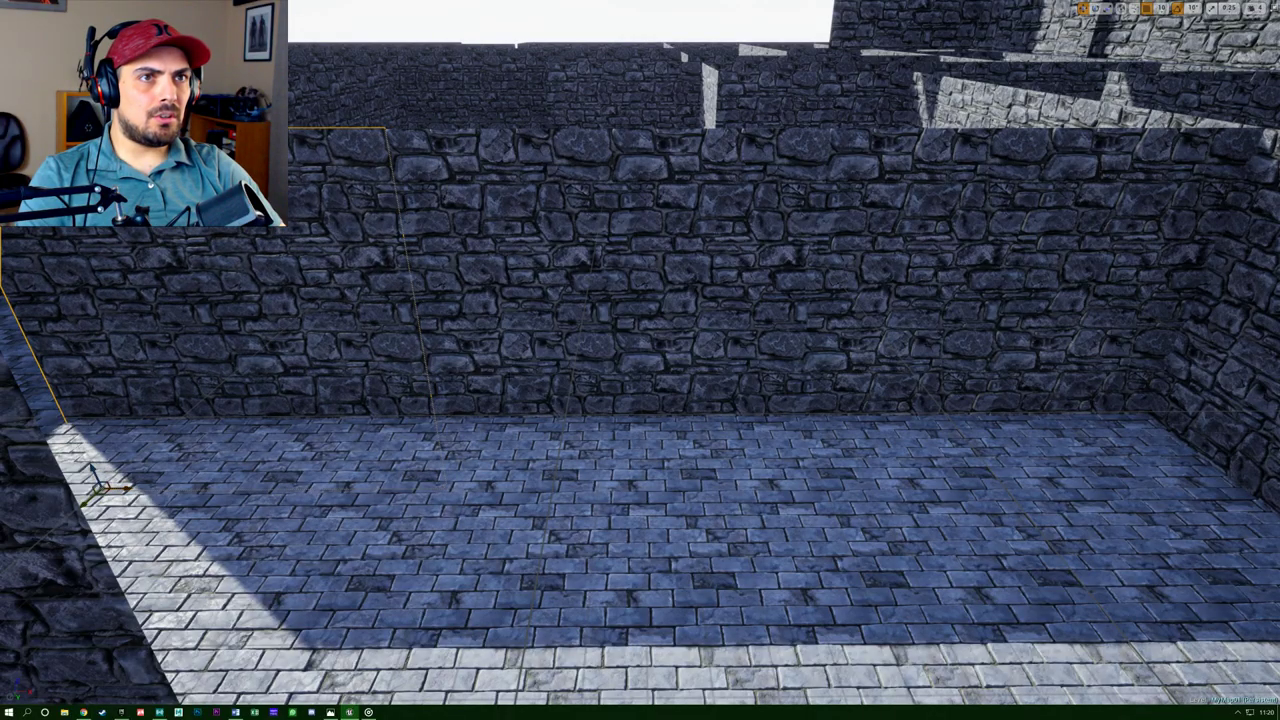
# Copy a single cross panel to the outer side of the three-panel wall, projecting perpendicular at a panel joint.
pyautogui.moveTo(640, 360); pyautogui.dragTo(966, 418, button='right')
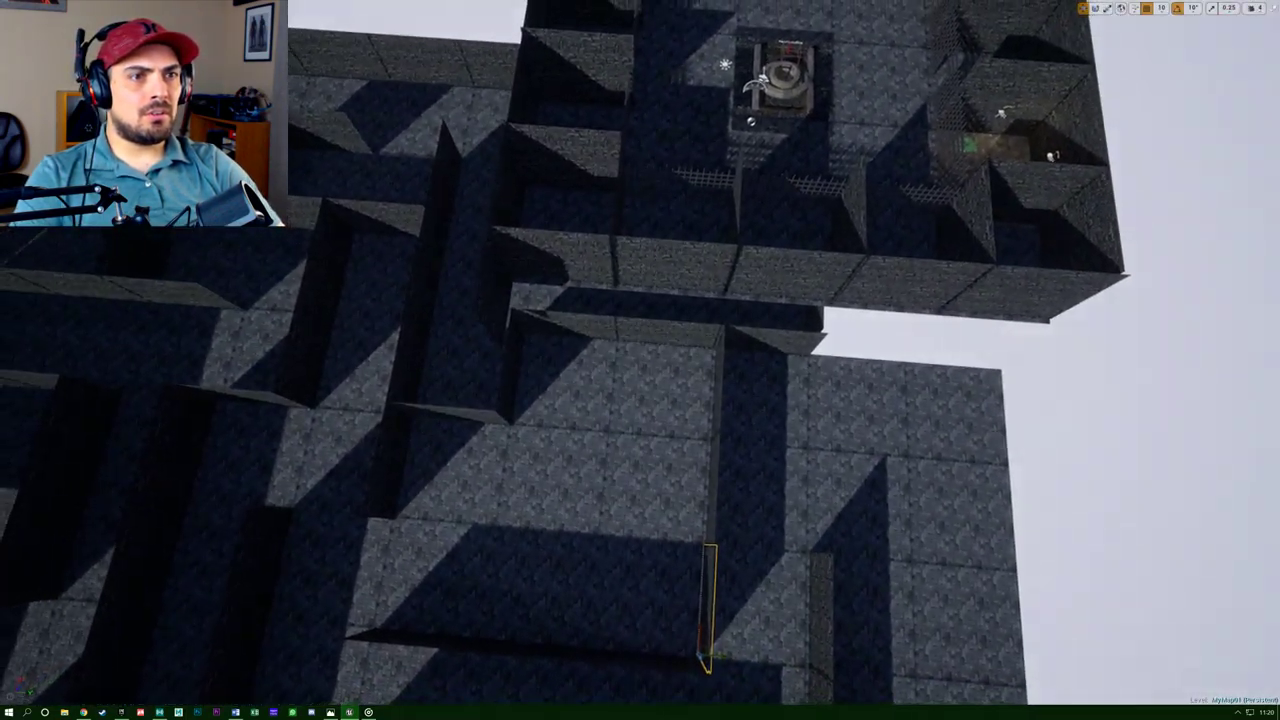
pyautogui.click(473, 416)
pyautogui.moveTo(440, 421); pyautogui.dragTo(741, 438)
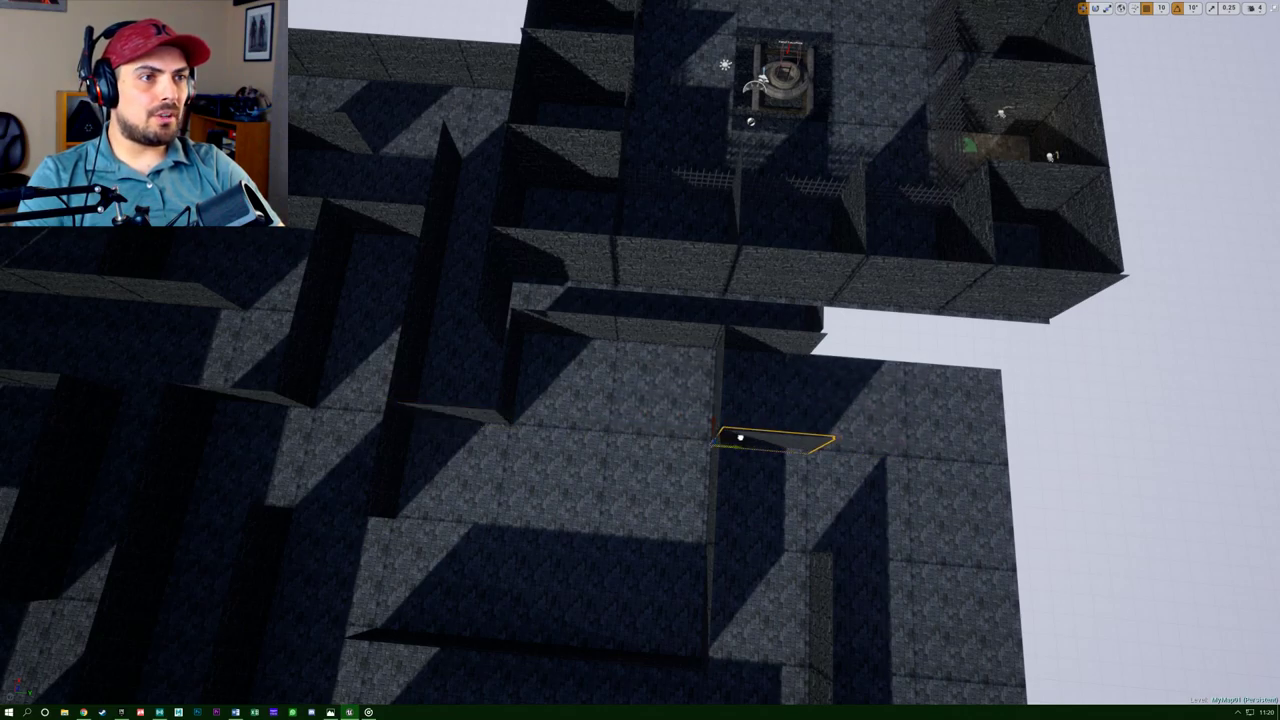
pyautogui.moveTo(741, 438); pyautogui.dragTo(780, 418, button='right')
pyautogui.moveTo(686, 484); pyautogui.dragTo(772, 473, button='right')
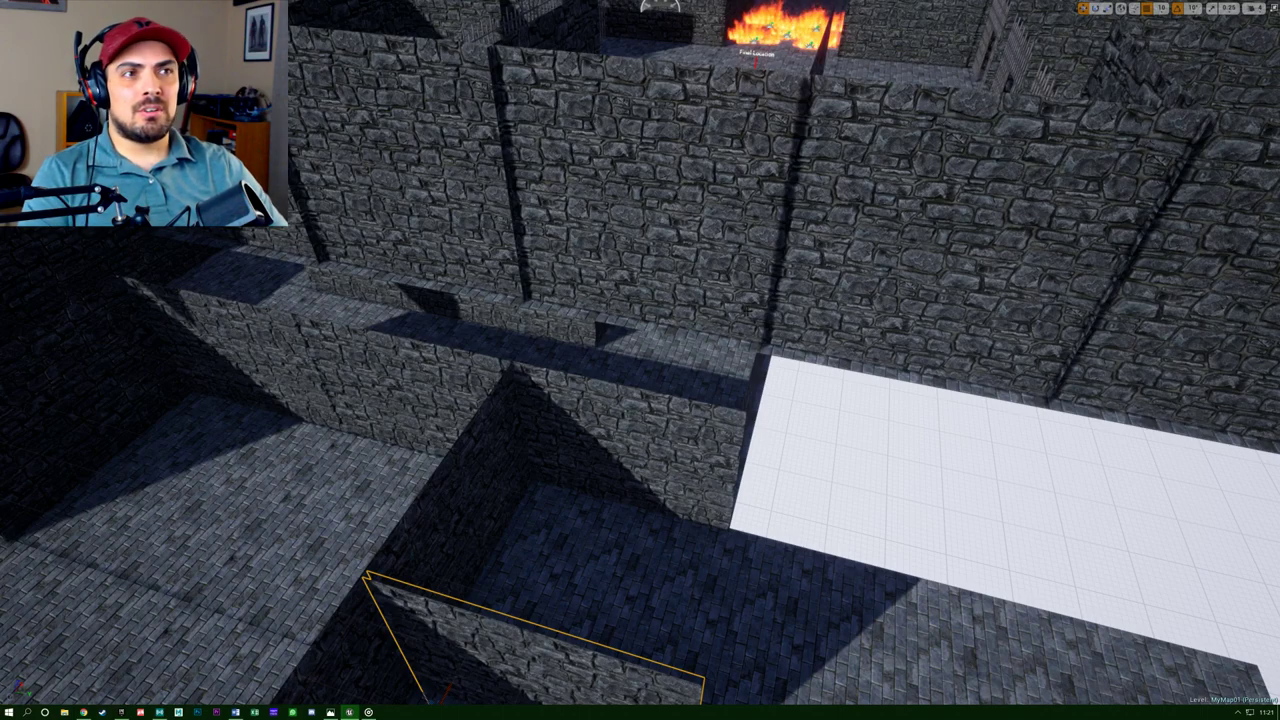
# Examine the maze layout around the new projecting panel and the open floor outside the four-panel wall.
pyautogui.moveTo(687, 432); pyautogui.dragTo(655, 360, button='right')
pyautogui.press('s')
pyautogui.press('d')
pyautogui.press('a')
pyautogui.press('d')
pyautogui.press('s')
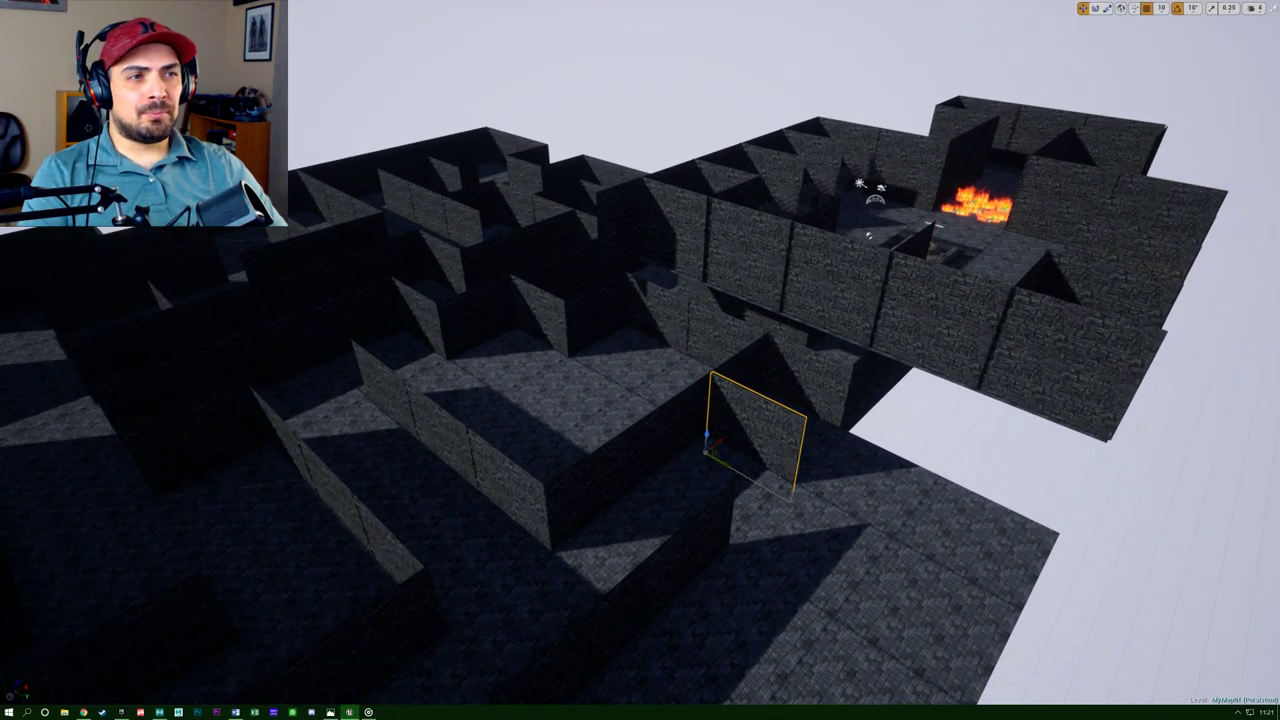
pyautogui.moveTo(800, 340); pyautogui.dragTo(1130, 435, button='right')
pyautogui.press('d')
pyautogui.press('w')
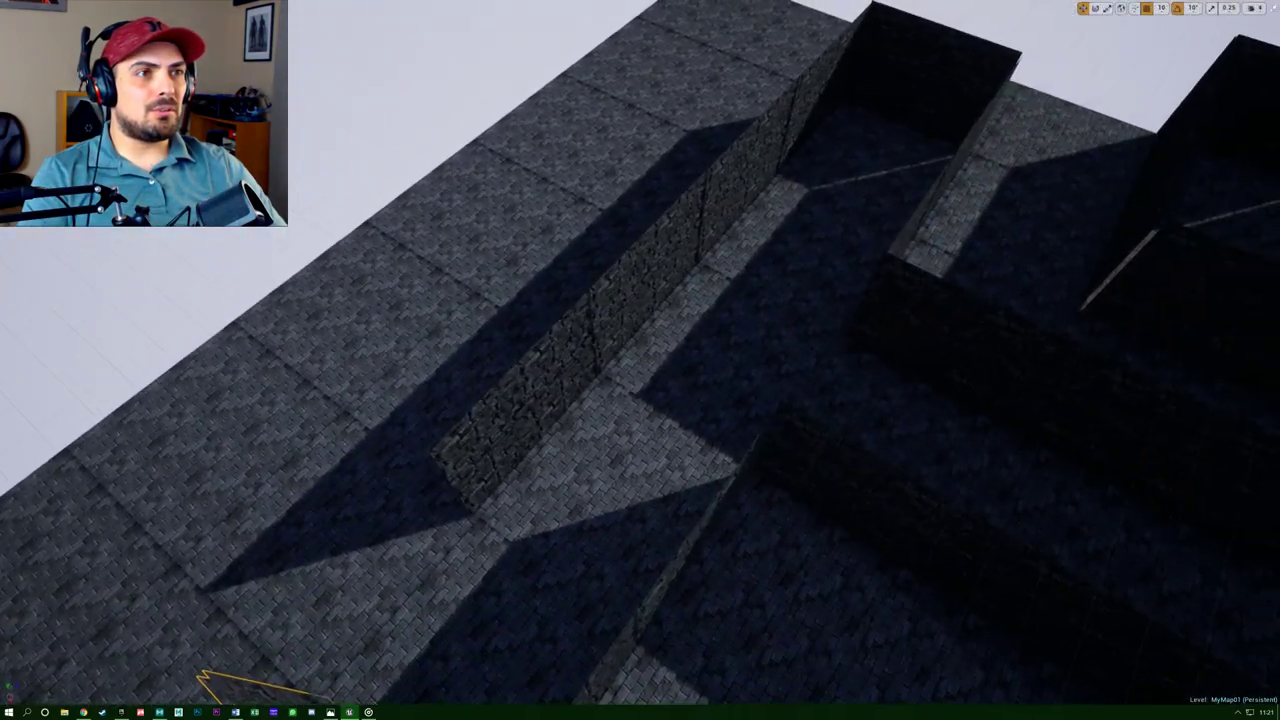
# Copy the projecting panel to the outer face of the four-panel wall, perpendicular to it and one tile from its free end.
pyautogui.moveTo(782, 365); pyautogui.dragTo(500, 320, button='right')
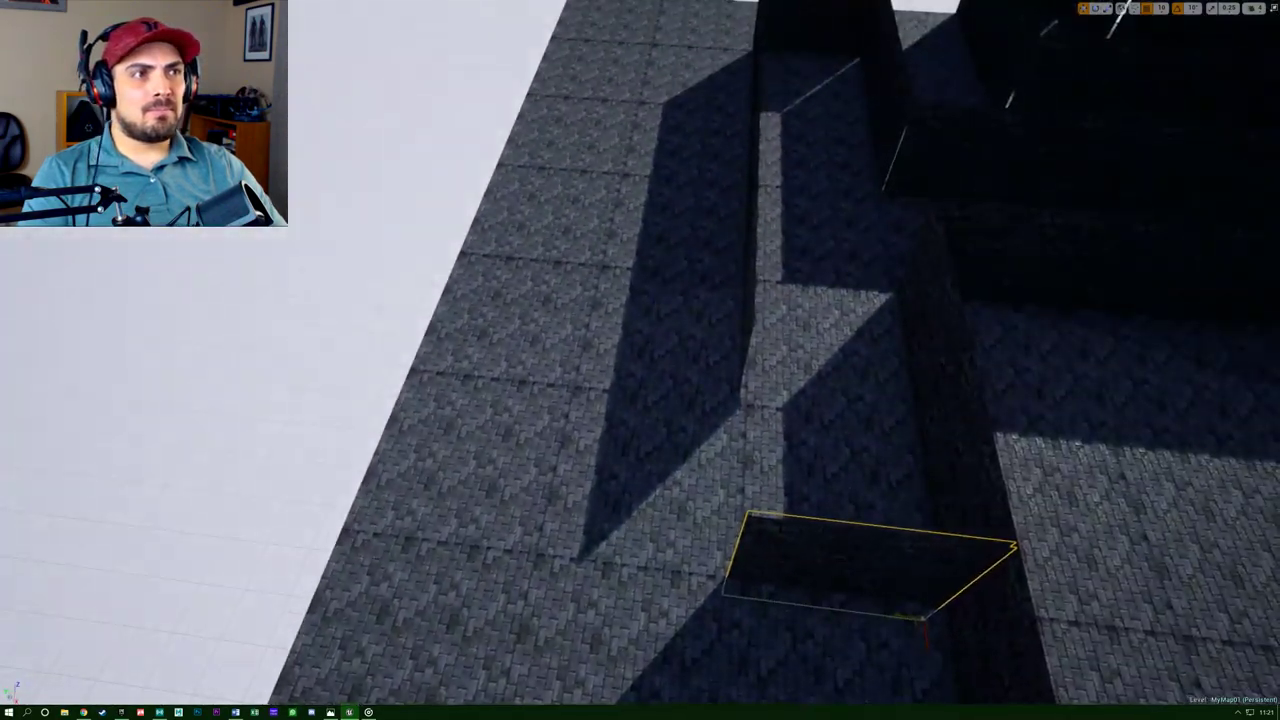
pyautogui.moveTo(744, 378); pyautogui.dragTo(742, 350, button='right')
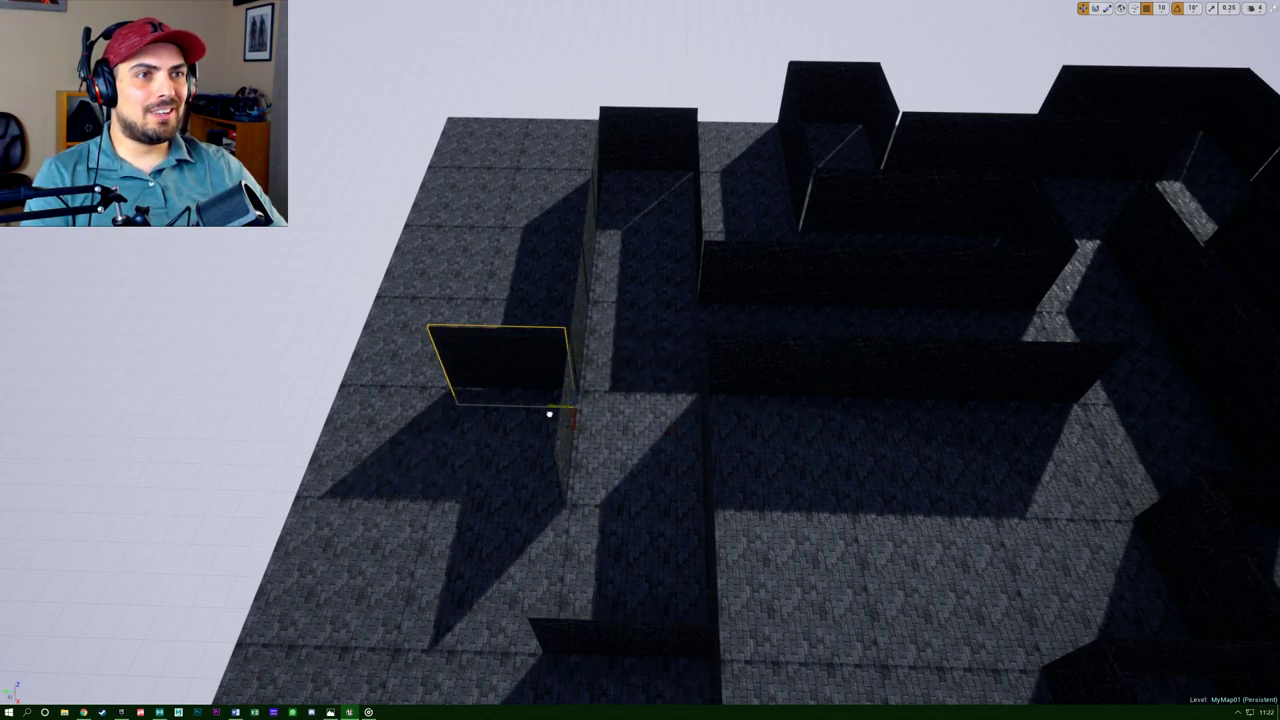
pyautogui.moveTo(736, 370); pyautogui.dragTo(710, 390, button='right')
pyautogui.moveTo(640, 400); pyautogui.dragTo(695, 358, button='right')
# Copy a panel from the four-panel wall to the outer end of the cross panel, parallel to the original wall.
pyautogui.keyDown('alt'); pyautogui.moveTo(640, 360); pyautogui.dragTo(545, 345); pyautogui.keyUp('alt')
pyautogui.click(632, 392)
pyautogui.keyDown('alt'); pyautogui.moveTo(560, 440); pyautogui.dragTo(400, 524); pyautogui.keyUp('alt')
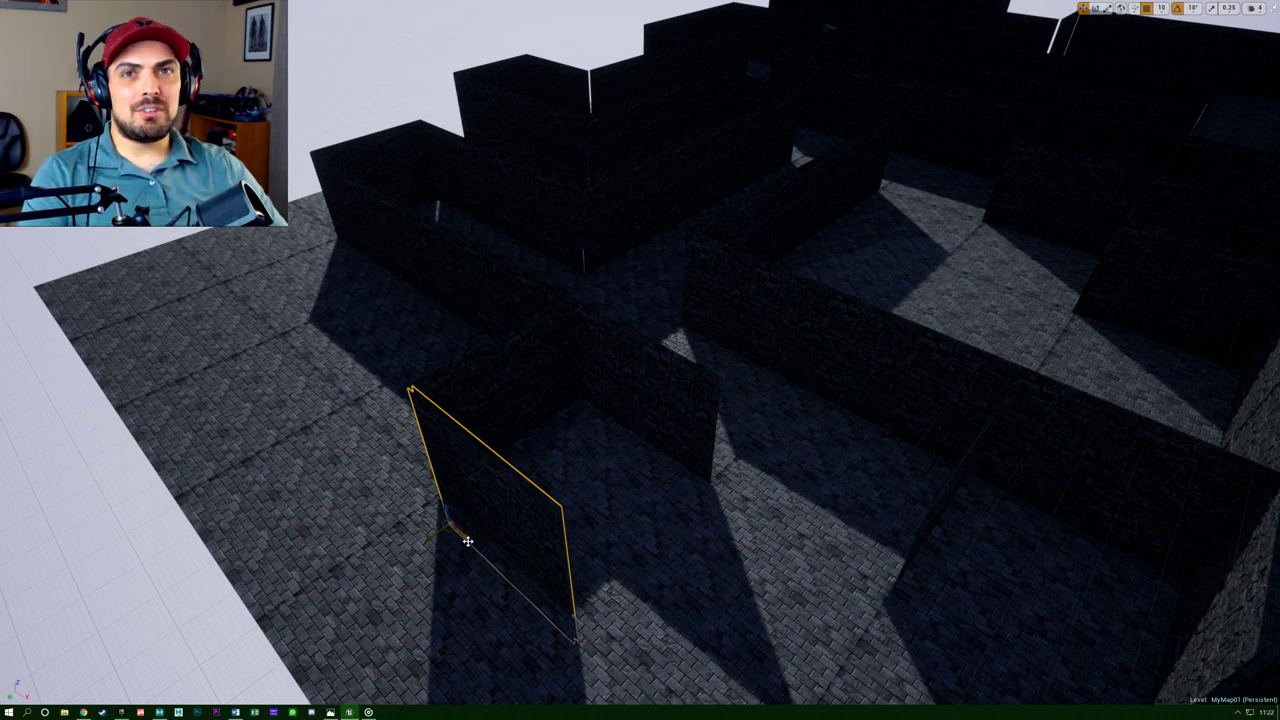
# Extend the new outer parallel wall with a second panel copied along its line and align the seam between them.
pyautogui.moveTo(465, 537); pyautogui.dragTo(640, 620)
pyautogui.press('f')
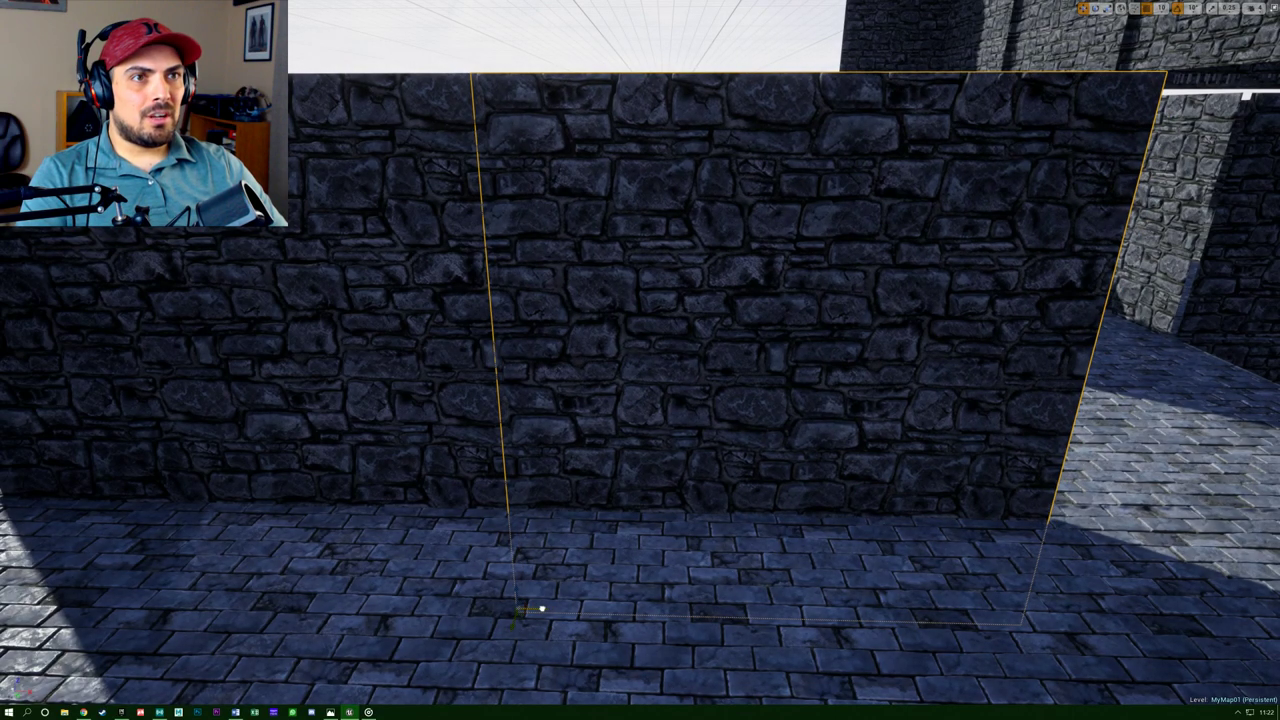
pyautogui.keyDown('ctrl'); pyautogui.click(350, 350); pyautogui.keyUp('ctrl')
pyautogui.click(603, 424)
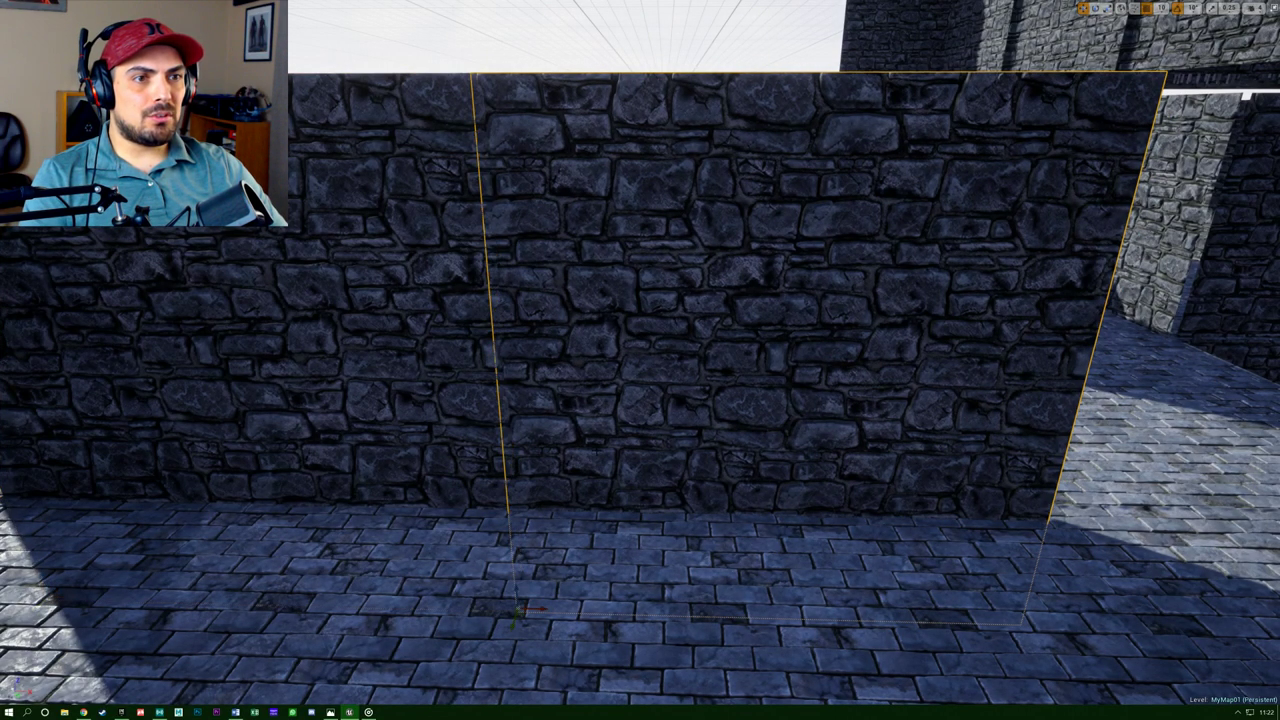
pyautogui.moveTo(544, 609); pyautogui.dragTo(554, 610)
# Examine the new outer corridor, its openings and the open floor edge beside the tall chamber walls.
pyautogui.moveTo(612, 535); pyautogui.dragTo(810, 638, button='right')
pyautogui.press('s')
pyautogui.press('s')
pyautogui.press('s')
pyautogui.press('w')
pyautogui.moveTo(600, 610); pyautogui.dragTo(594, 612, button='right')
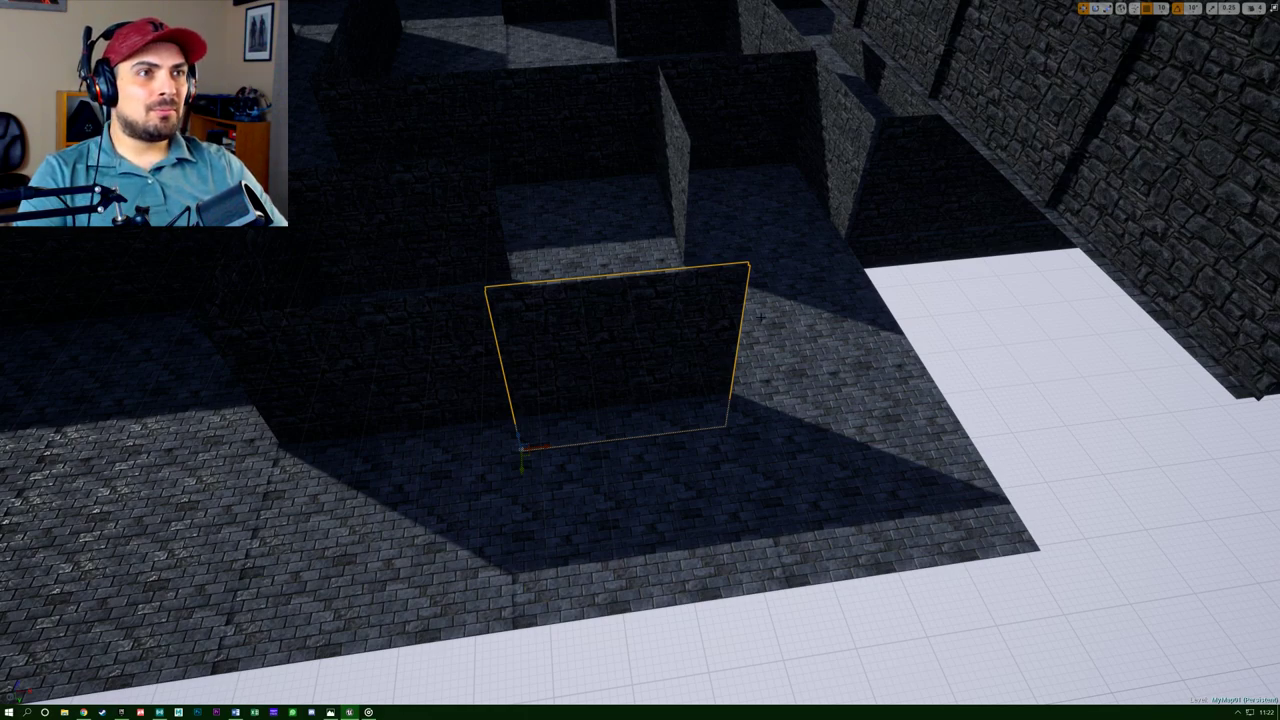
pyautogui.moveTo(640, 360); pyautogui.dragTo(812, 336, button='right')
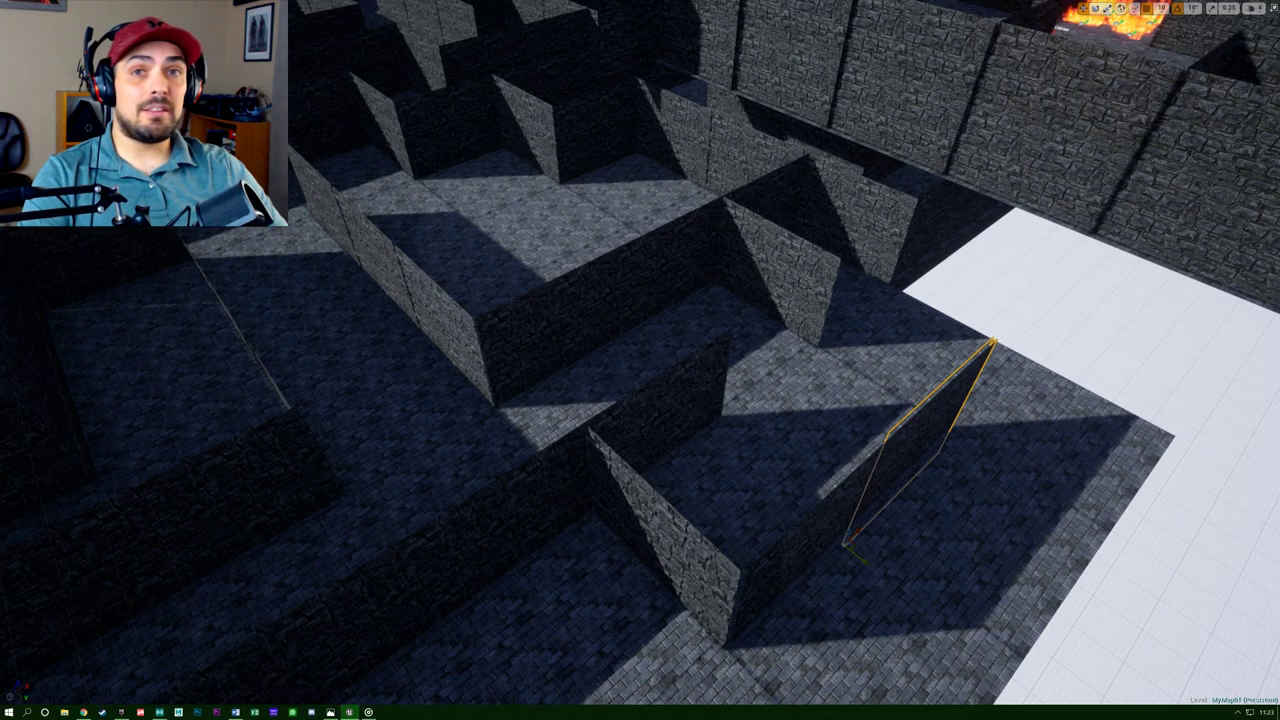
pyautogui.press('a')
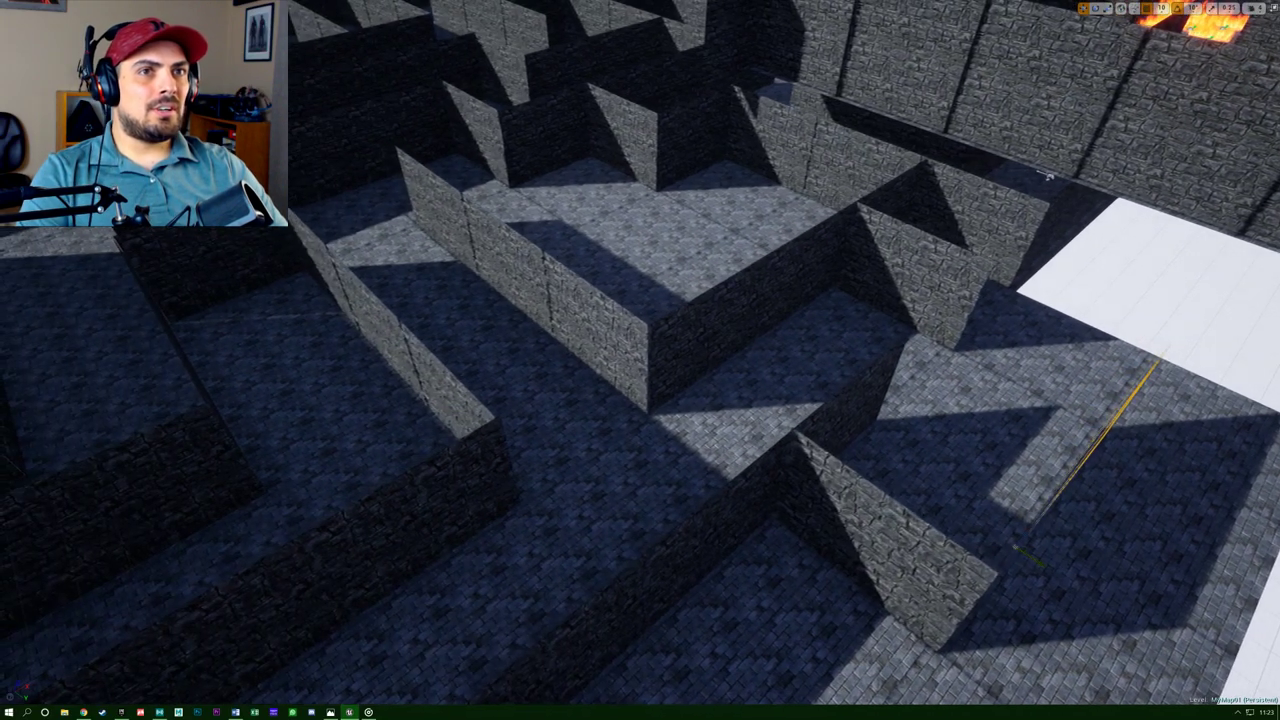
pyautogui.press('d')
pyautogui.moveTo(640, 360); pyautogui.dragTo(710, 350, button='right')
pyautogui.press('a')
pyautogui.moveTo(450, 320); pyautogui.dragTo(446, 320, button='right')
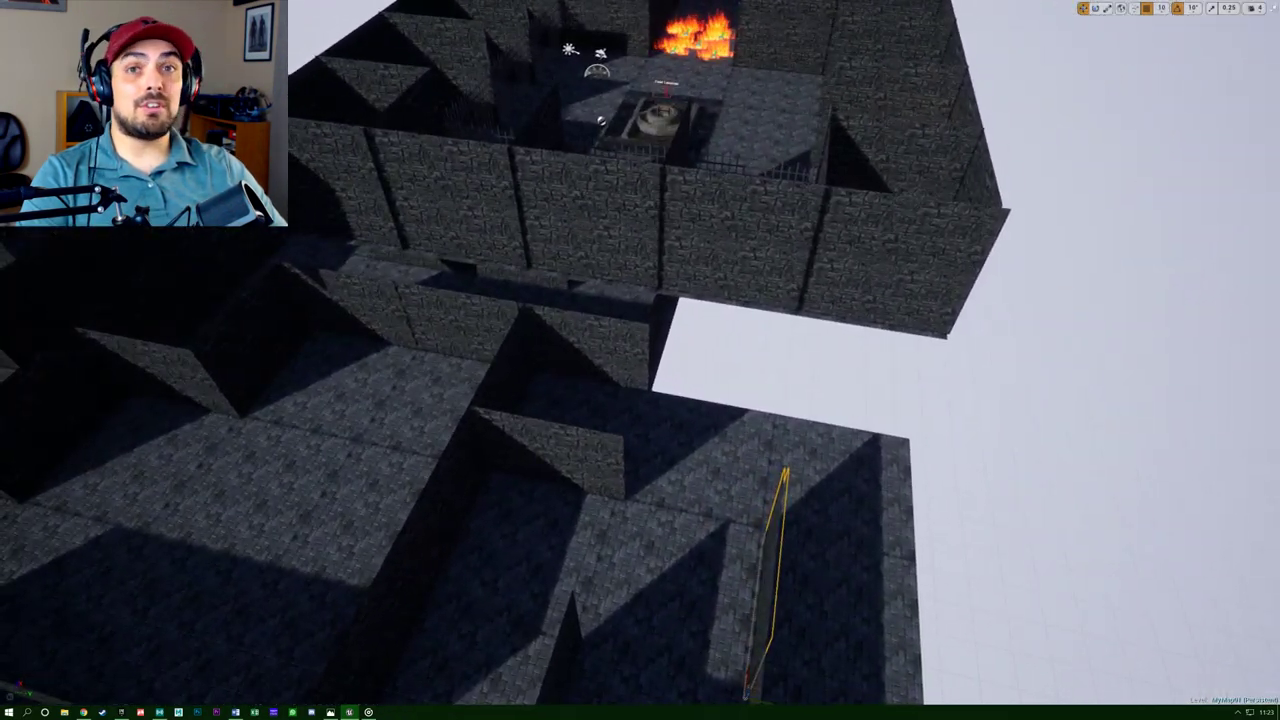
pyautogui.moveTo(640, 360); pyautogui.dragTo(640, 363, button='right')
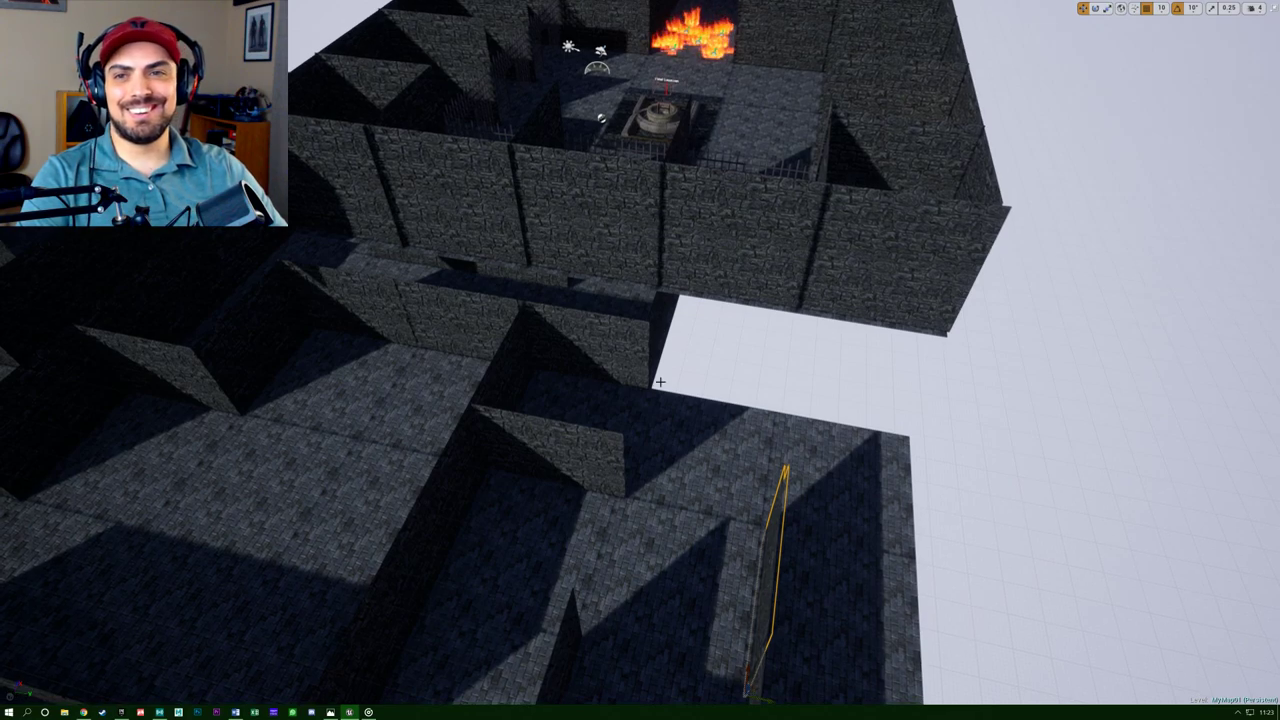
# Copy the three-panel wall along the open floor edge beside the chamber and delete the panel overhanging the floor.
pyautogui.click(612, 352)
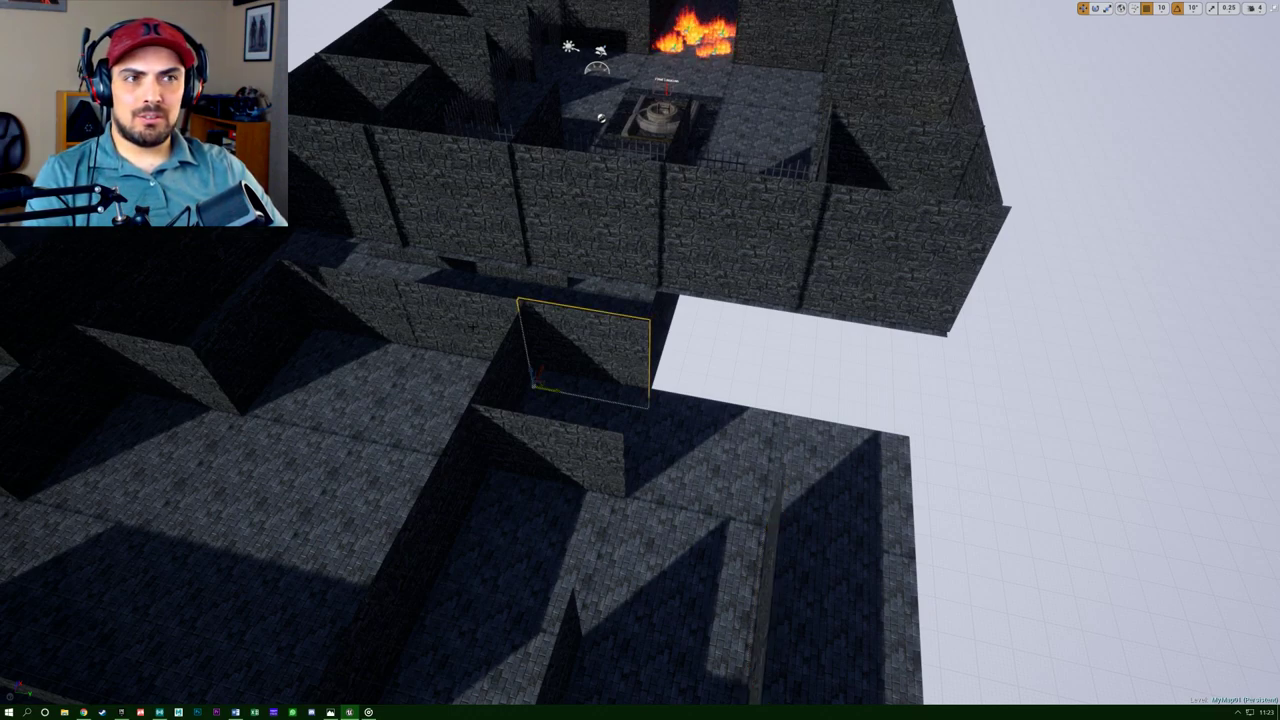
pyautogui.keyDown('shift'); pyautogui.click(462, 330); pyautogui.keyUp('shift')
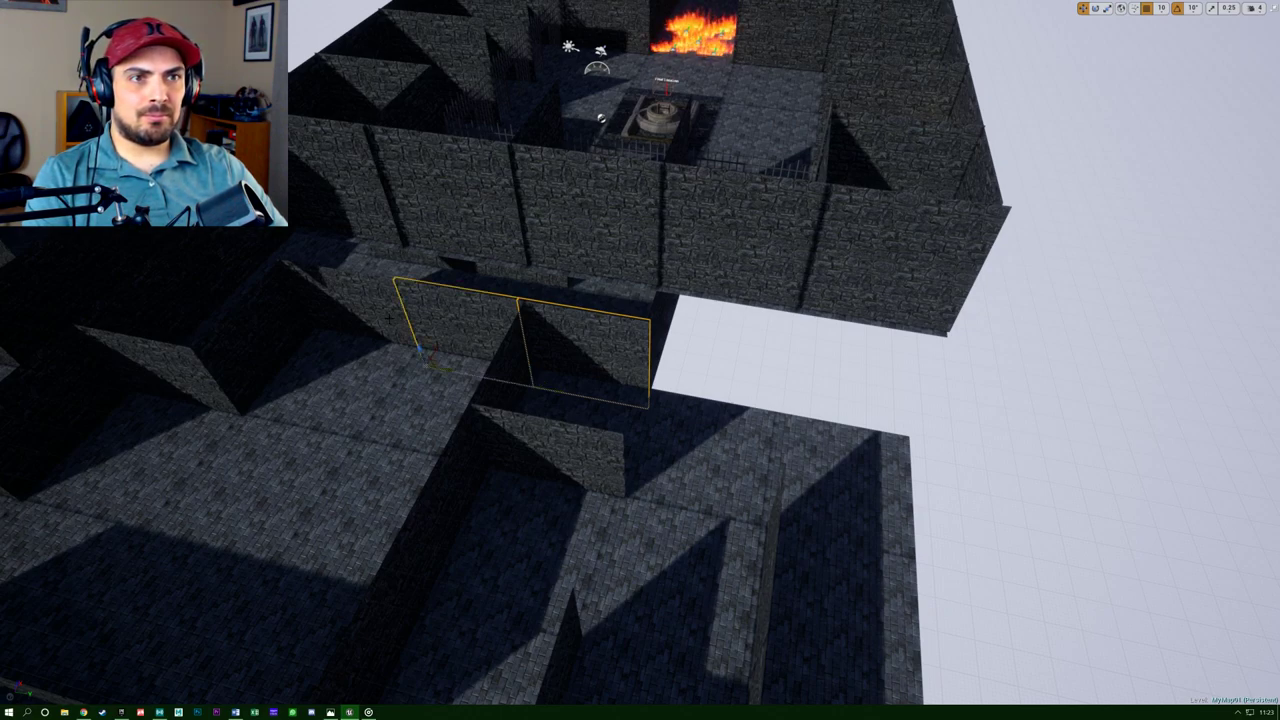
pyautogui.keyDown('shift'); pyautogui.click(398, 352); pyautogui.keyUp('shift')
pyautogui.moveTo(346, 353); pyautogui.dragTo(941, 457)
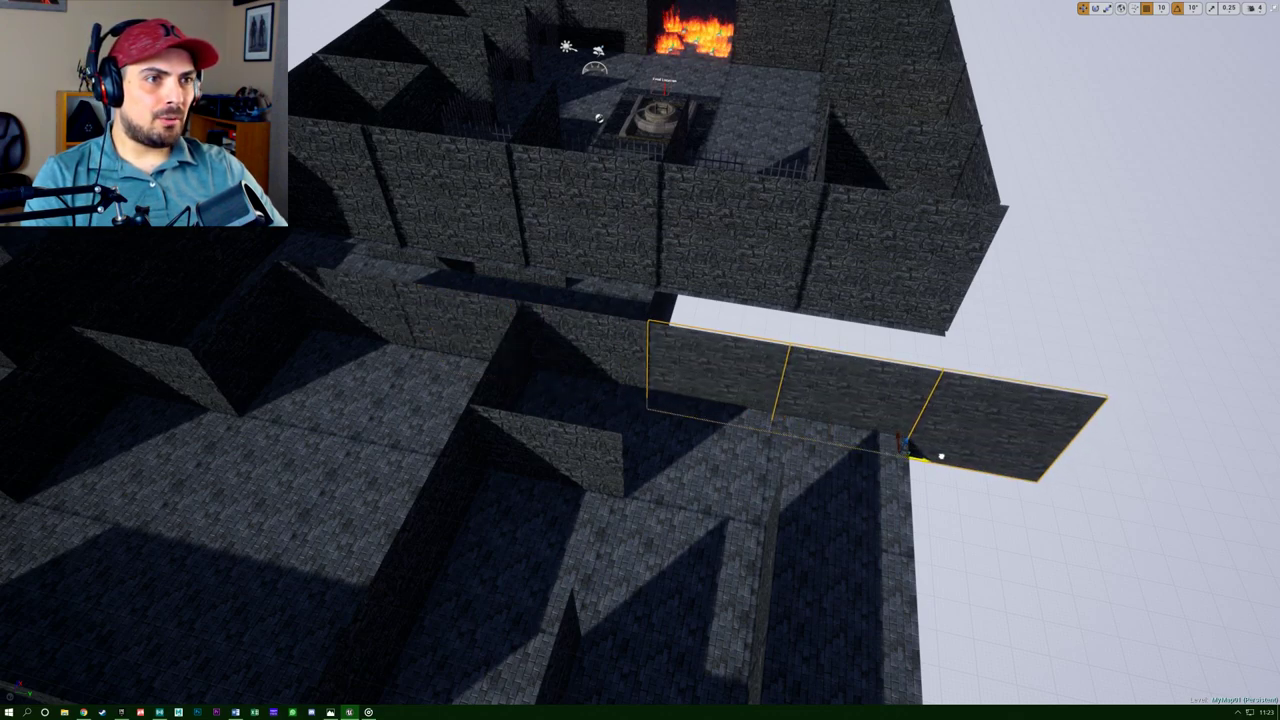
pyautogui.click(967, 438)
pyautogui.press('Delete')
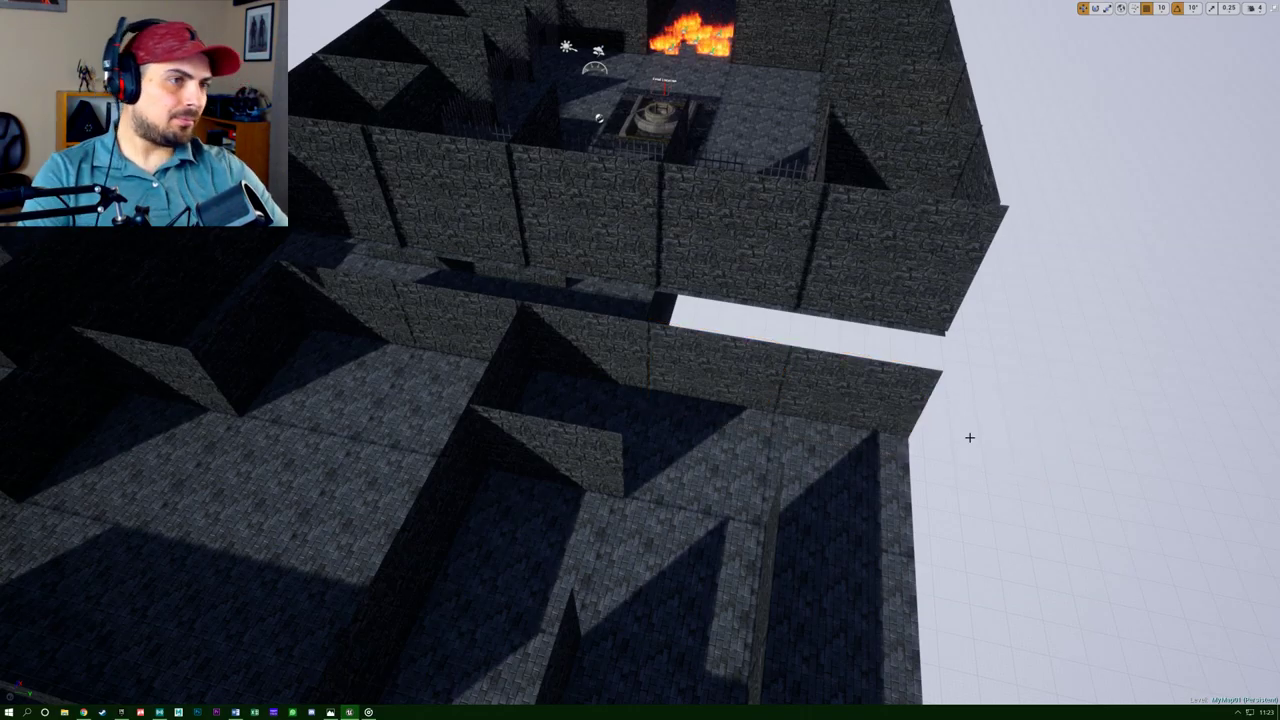
# Copy a wall panel across the outer corridor, from the long partition's chamber-side end to the outer floor edge.
pyautogui.moveTo(966, 438); pyautogui.dragTo(974, 468, button='right')
pyautogui.press('w')
pyautogui.press('s')
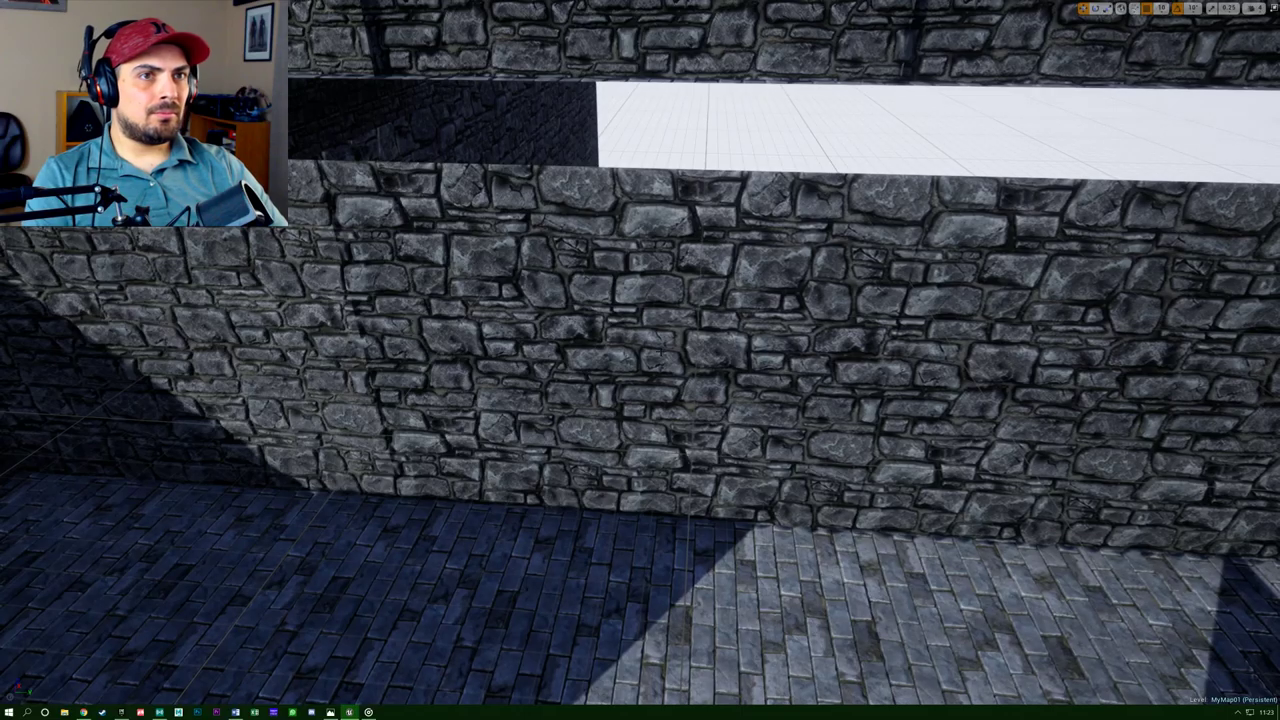
pyautogui.click(505, 340)
pyautogui.moveTo(505, 340); pyautogui.dragTo(520, 384, button='right')
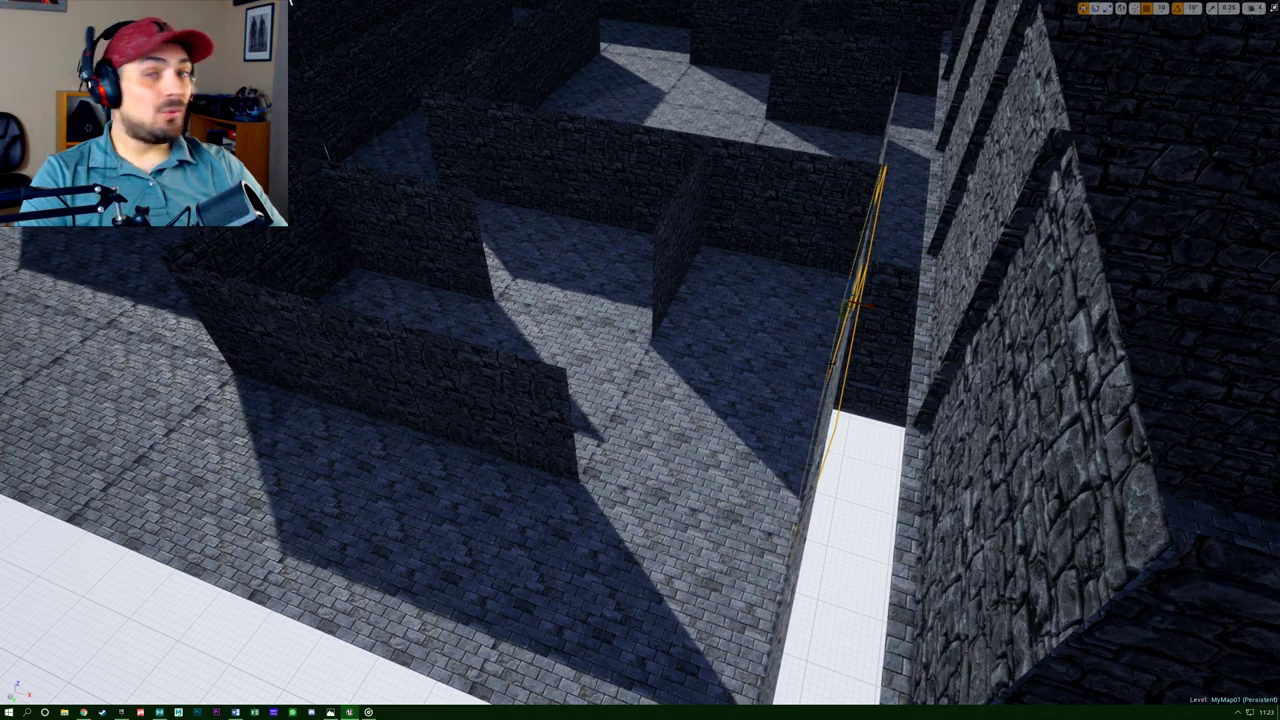
pyautogui.moveTo(640, 350); pyautogui.dragTo(775, 385, button='right')
pyautogui.moveTo(608, 458); pyautogui.dragTo(610, 460, button='right')
pyautogui.click(709, 393)
pyautogui.keyDown('alt'); pyautogui.moveTo(641, 320); pyautogui.dragTo(571, 406); pyautogui.keyUp('alt')
pyautogui.moveTo(571, 406); pyautogui.dragTo(560, 435, button='right')
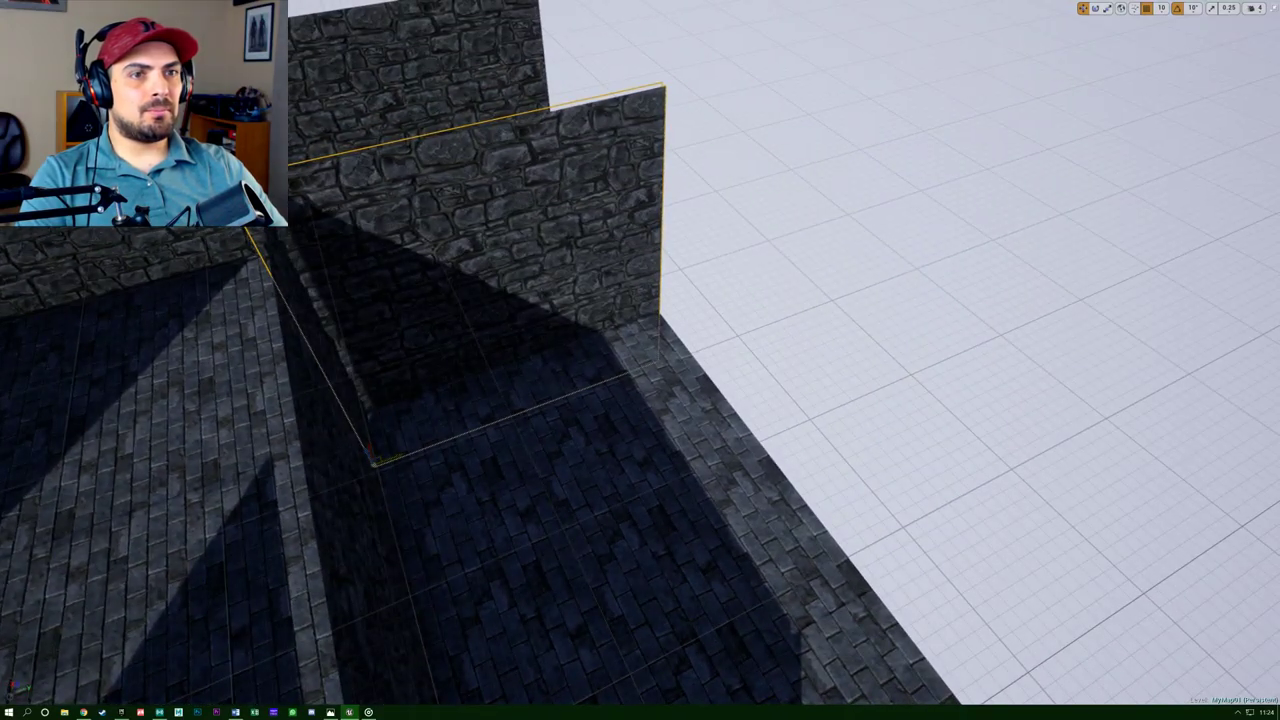
# Shift the new cross panel in small moves until its inner edge meets the end of the long partition.
pyautogui.moveTo(392, 457); pyautogui.dragTo(418, 453)
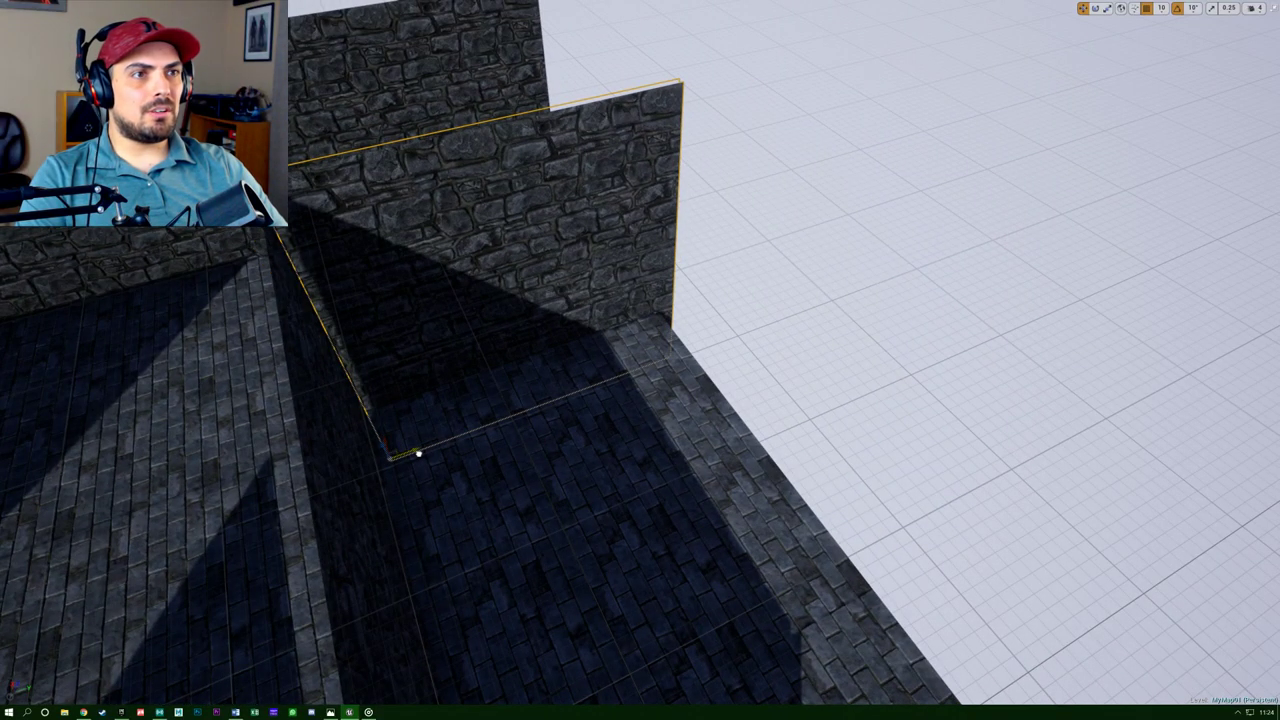
pyautogui.moveTo(418, 453)
pyautogui.mouseDown(button='right')
pyautogui.moveTo(450, 440)
pyautogui.moveTo(472, 462)
pyautogui.moveTo(405, 460)
pyautogui.mouseUp(button='right')
pyautogui.moveTo(510, 450); pyautogui.dragTo(485, 452, button='right')
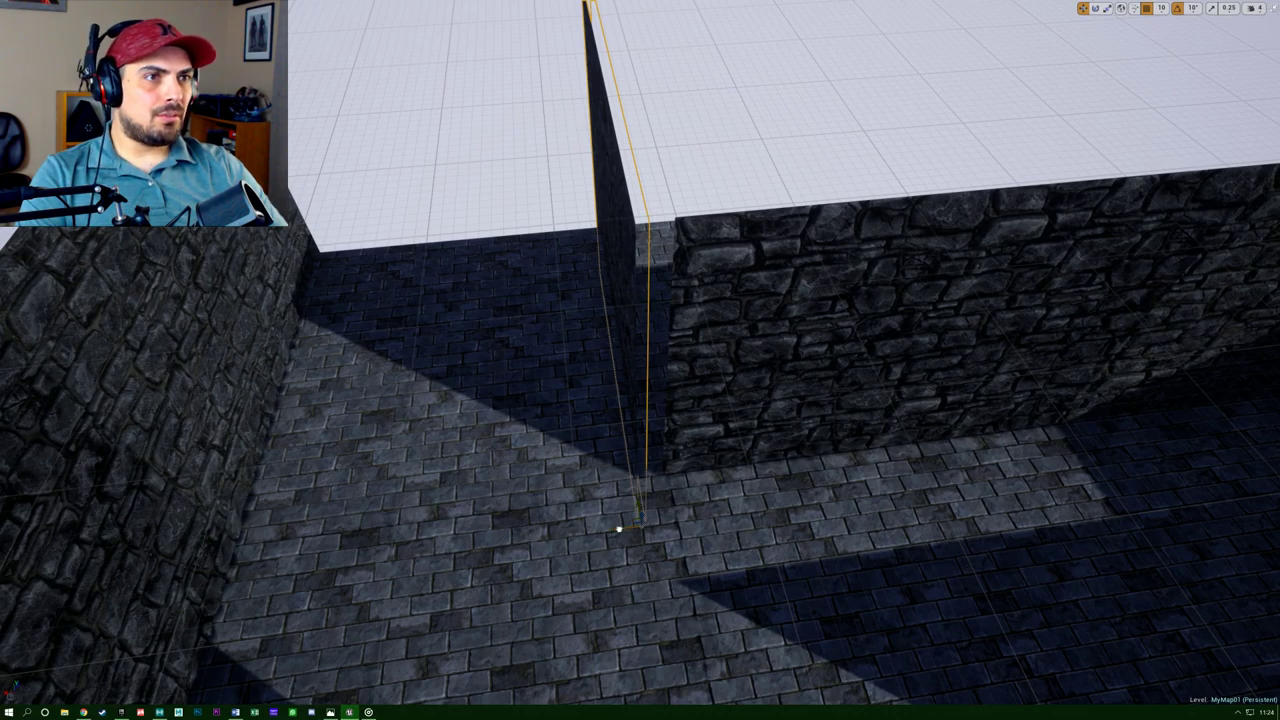
pyautogui.moveTo(485, 452); pyautogui.dragTo(480, 452, button='right')
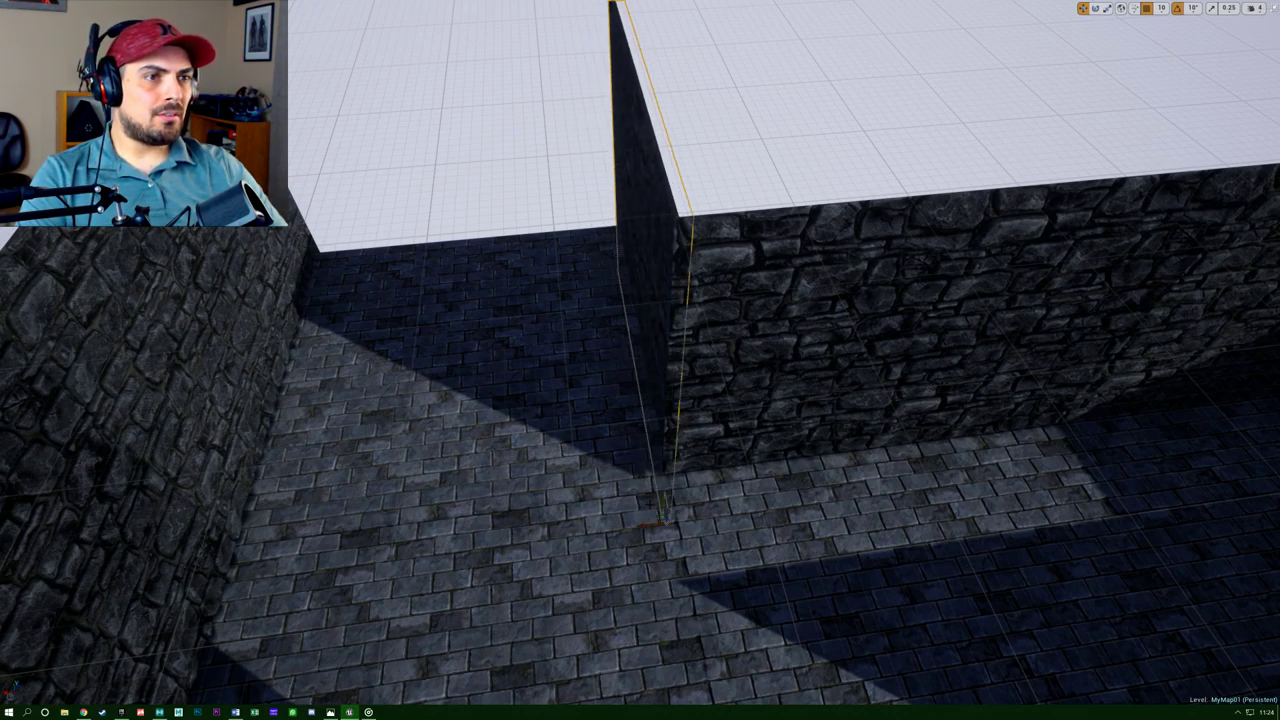
pyautogui.moveTo(645, 525); pyautogui.dragTo(641, 527)
pyautogui.moveTo(641, 527); pyautogui.dragTo(705, 9, button='right')
pyautogui.press('r')
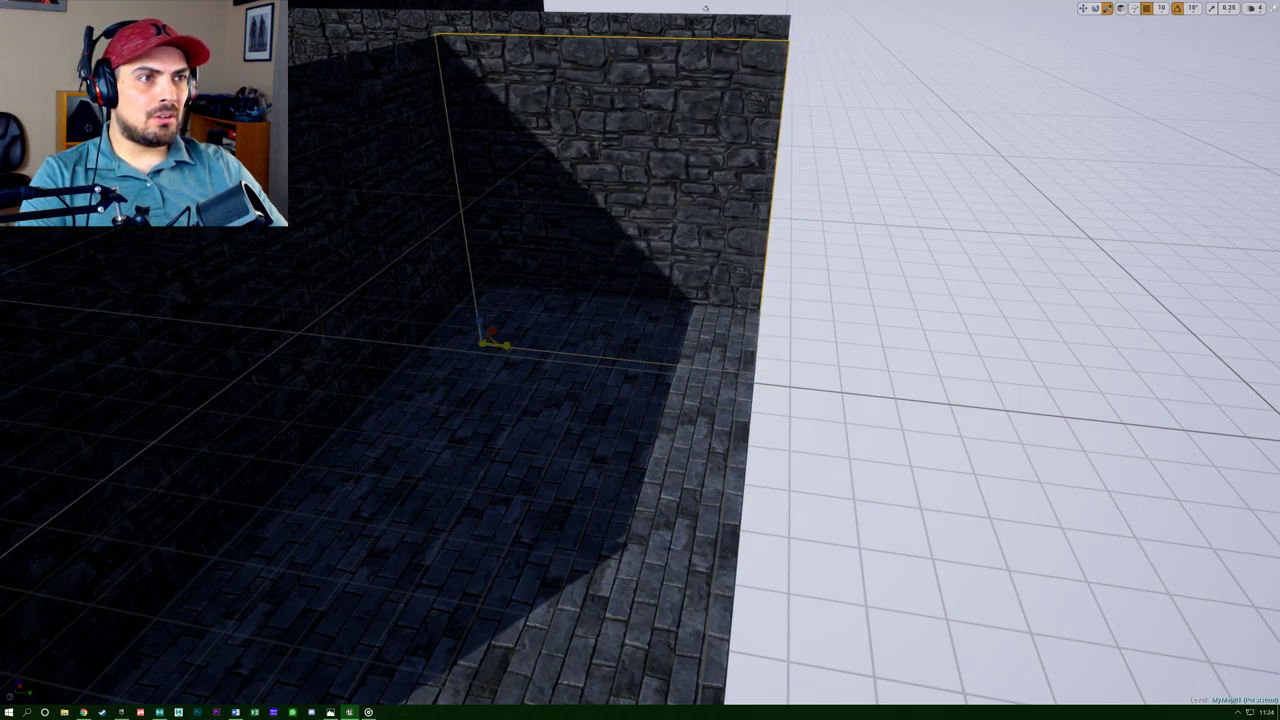
pyautogui.moveTo(705, 9); pyautogui.dragTo(440, 45, button='right')
pyautogui.moveTo(640, 360); pyautogui.dragTo(690, 395, button='right')
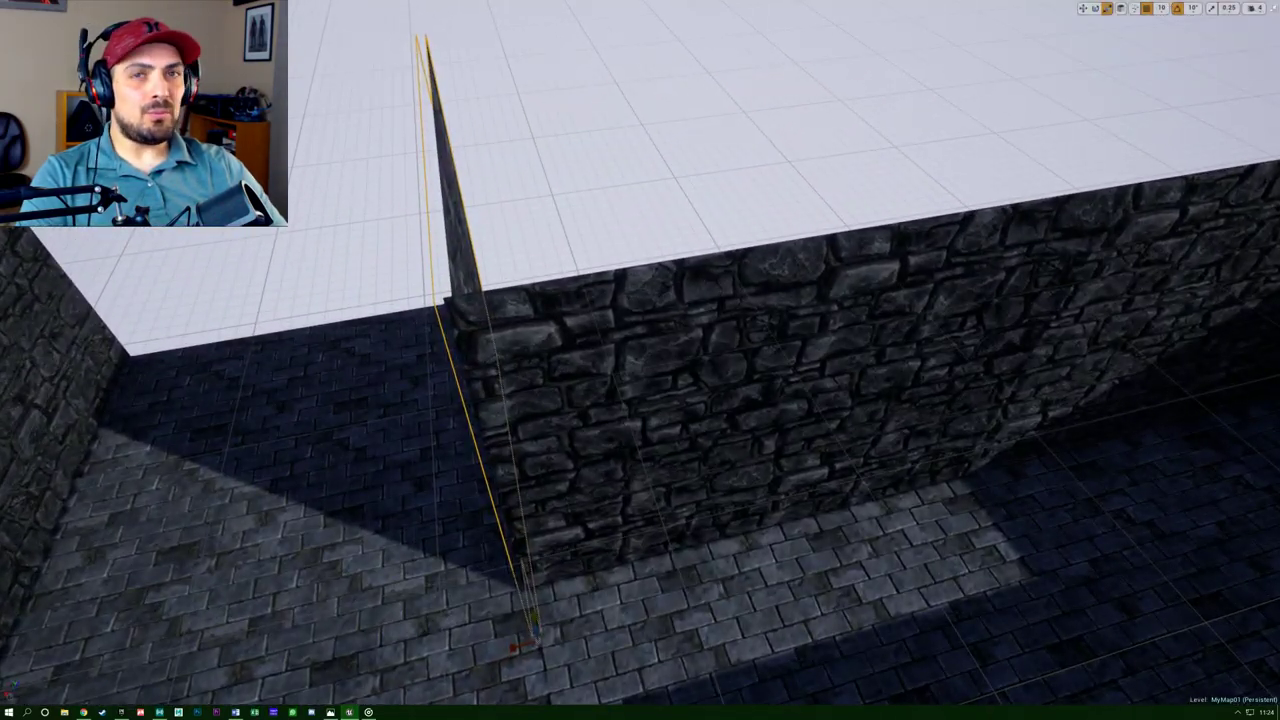
# Extend the single panel at the large room's open side with two copies in line, closing the gap to the opposite wall.
pyautogui.moveTo(640, 360); pyautogui.dragTo(620, 330, button='right')
pyautogui.moveTo(640, 75); pyautogui.dragTo(640, 95, button='right')
pyautogui.moveTo(640, 360); pyautogui.dragTo(740, 355, button='right')
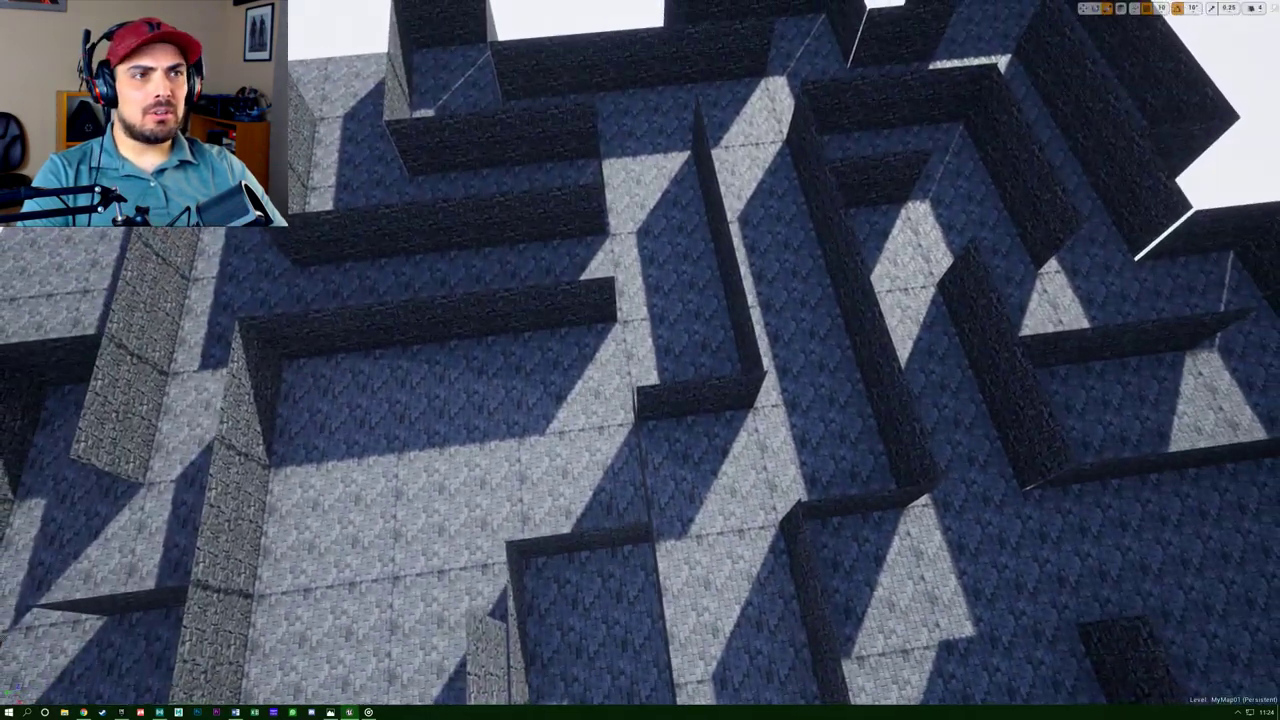
pyautogui.moveTo(762, 315); pyautogui.dragTo(718, 370, button='right')
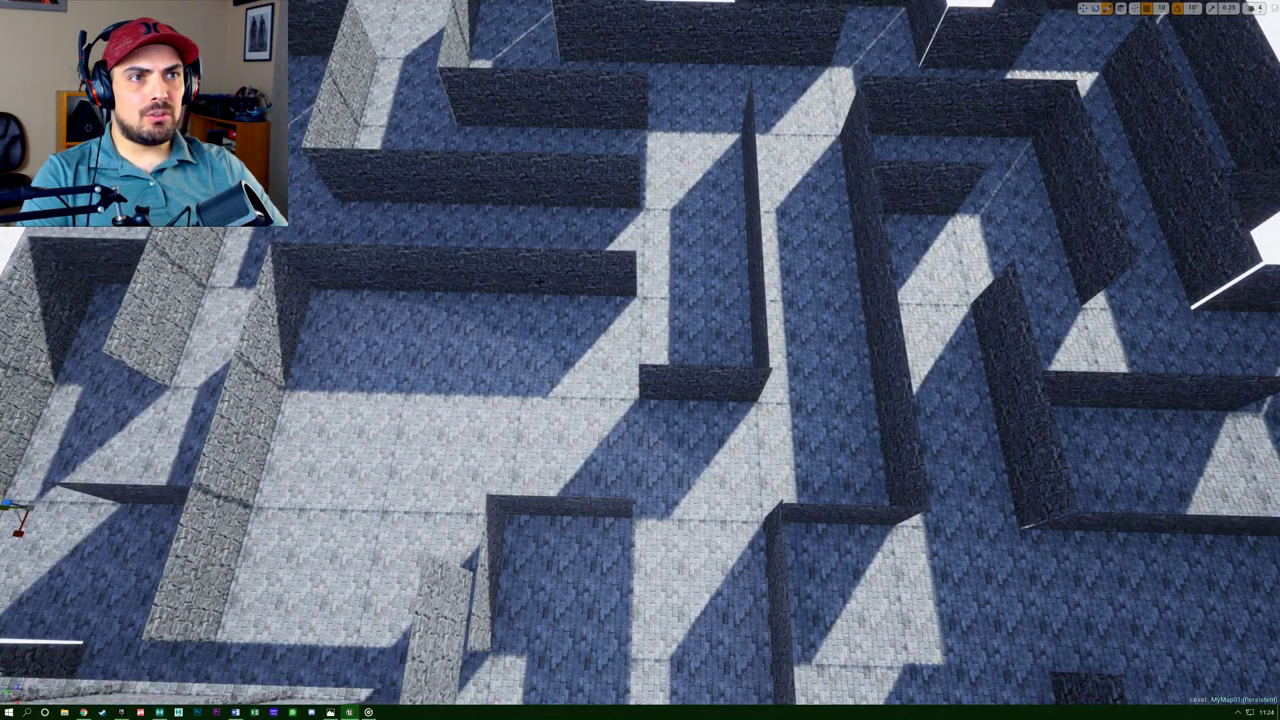
pyautogui.press('a')
pyautogui.moveTo(515, 424); pyautogui.dragTo(544, 416, button='right')
pyautogui.press('w')
pyautogui.press('a')
pyautogui.click(925, 456)
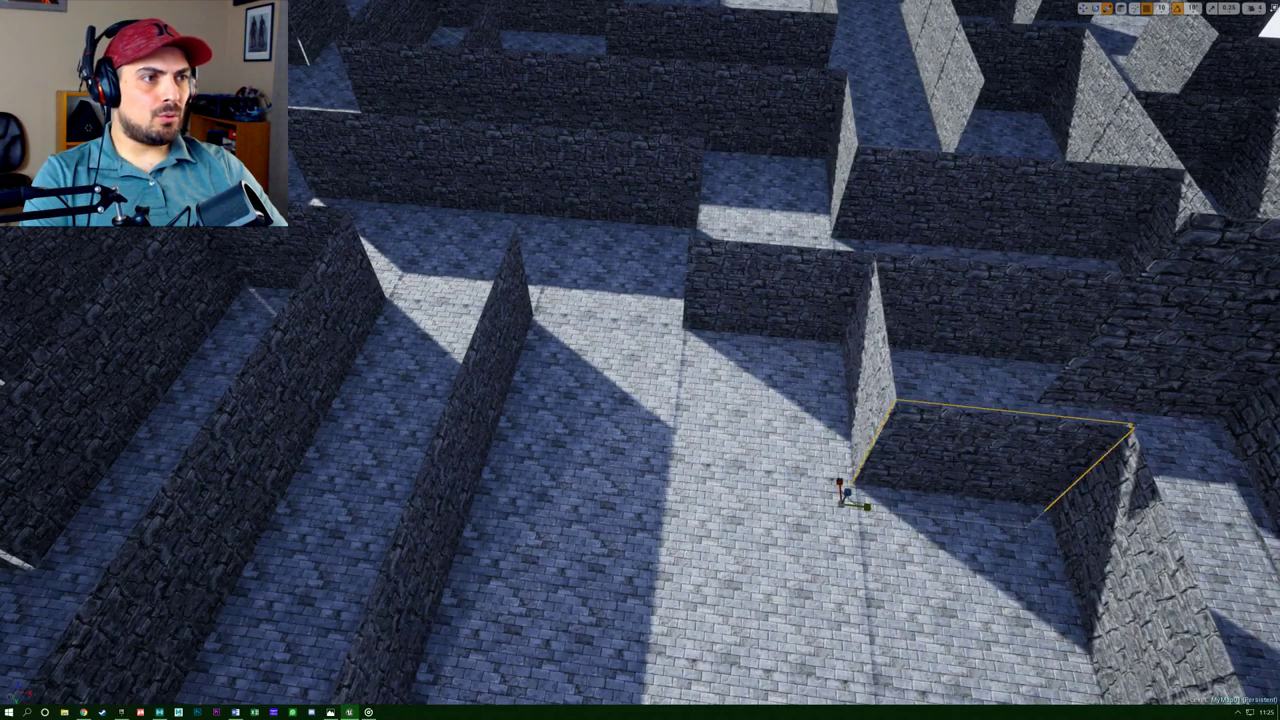
pyautogui.moveTo(876, 513); pyautogui.dragTo(688, 497)
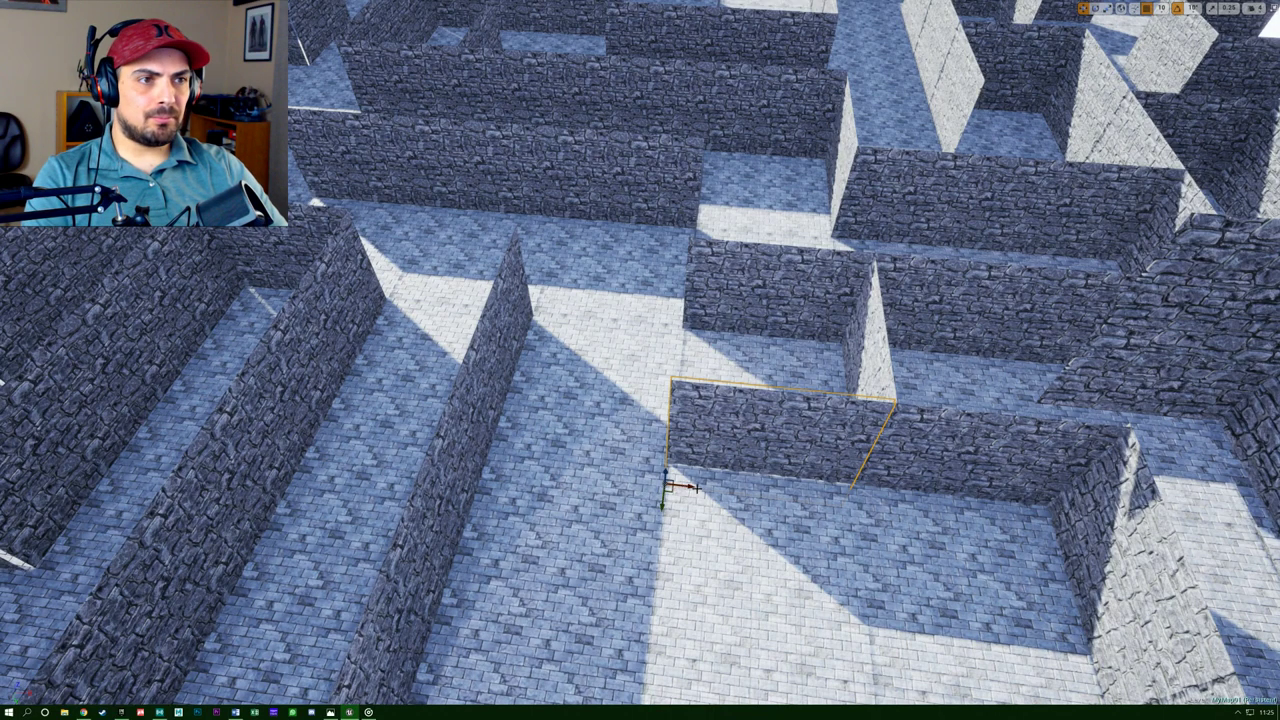
pyautogui.moveTo(688, 485); pyautogui.dragTo(519, 480)
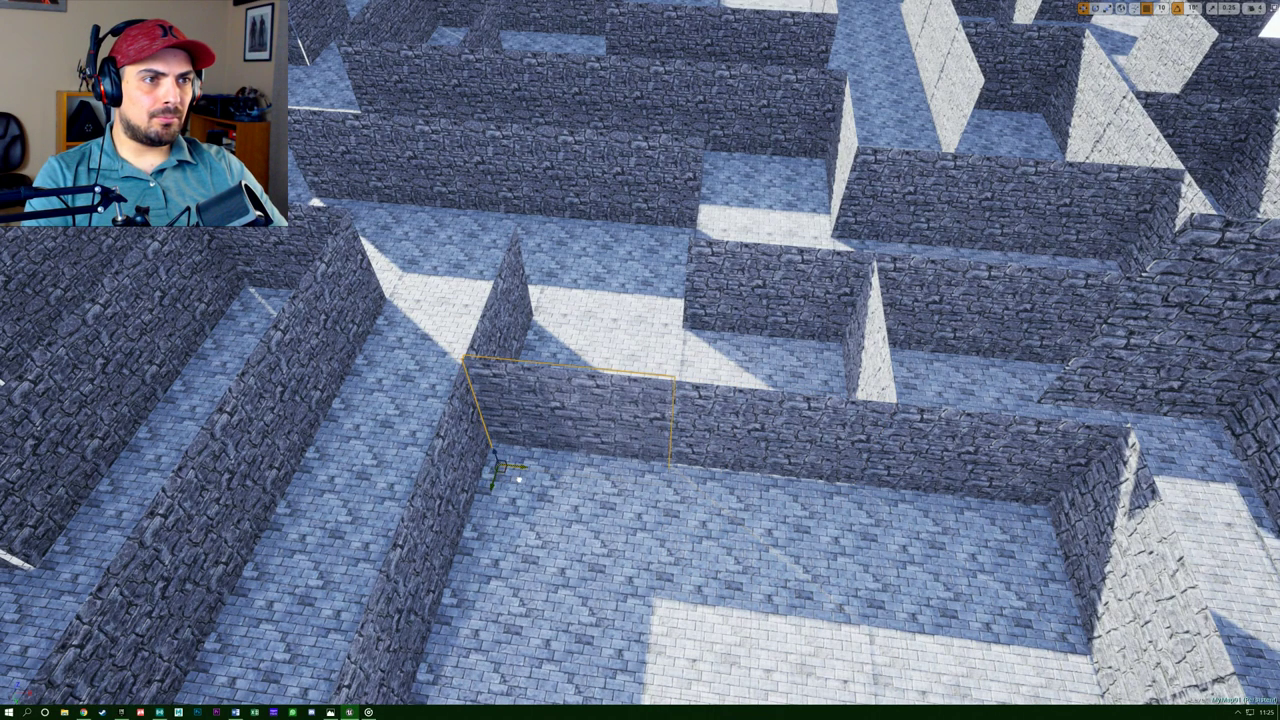
# Delete the six floor tiles inside the enclosed room.
pyautogui.moveTo(781, 467); pyautogui.dragTo(538, 570, button='right')
pyautogui.click(712, 322)
pyautogui.keyDown('ctrl'); pyautogui.click(632, 325); pyautogui.keyUp('ctrl')
pyautogui.keyDown('ctrl'); pyautogui.click(632, 416); pyautogui.keyUp('ctrl')
pyautogui.keyDown('ctrl'); pyautogui.click(639, 482); pyautogui.keyUp('ctrl')
pyautogui.keyDown('ctrl'); pyautogui.click(722, 500); pyautogui.keyUp('ctrl')
pyautogui.keyDown('ctrl'); pyautogui.click(722, 415); pyautogui.keyUp('ctrl')
pyautogui.press('Delete')
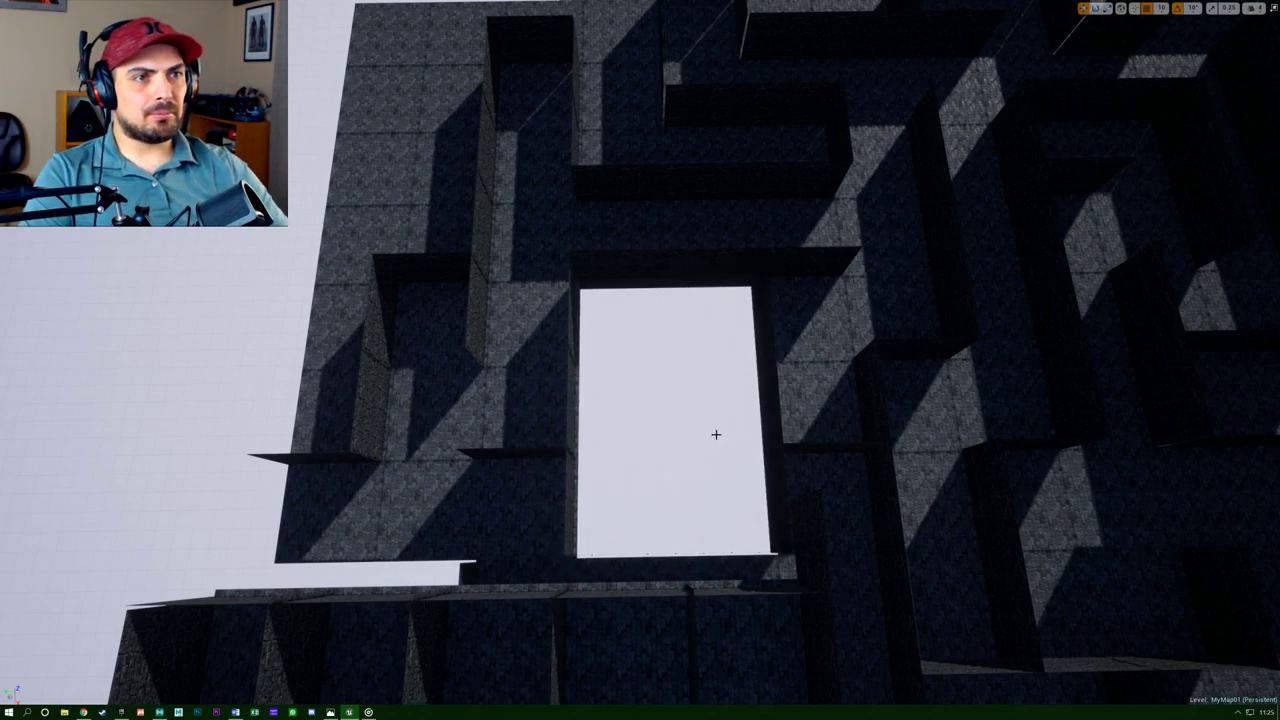
# Delete the surplus floor tiles running along the outer edge of the maze, outside its walls.
pyautogui.moveTo(608, 451); pyautogui.dragTo(666, 451, button='right')
pyautogui.click(644, 459)
pyautogui.keyDown('ctrl'); pyautogui.click(604, 366); pyautogui.keyUp('ctrl')
pyautogui.keyDown('ctrl'); pyautogui.click(569, 262); pyautogui.keyUp('ctrl')
pyautogui.keyDown('ctrl'); pyautogui.click(549, 203); pyautogui.keyUp('ctrl')
pyautogui.keyDown('ctrl'); pyautogui.click(545, 192); pyautogui.keyUp('ctrl')
pyautogui.keyDown('ctrl'); pyautogui.click(546, 198); pyautogui.keyUp('ctrl')
pyautogui.keyDown('ctrl'); pyautogui.click(523, 170); pyautogui.keyUp('ctrl')
pyautogui.keyDown('ctrl'); pyautogui.click(509, 103); pyautogui.keyUp('ctrl')
pyautogui.keyDown('alt'); pyautogui.moveTo(470, 140); pyautogui.dragTo(578, 180); pyautogui.keyUp('alt')
pyautogui.moveTo(578, 180); pyautogui.dragTo(500, 160, button='right')
pyautogui.moveTo(640, 360); pyautogui.dragTo(660, 340, button='right')
pyautogui.moveTo(850, 240); pyautogui.dragTo(897, 217, button='right')
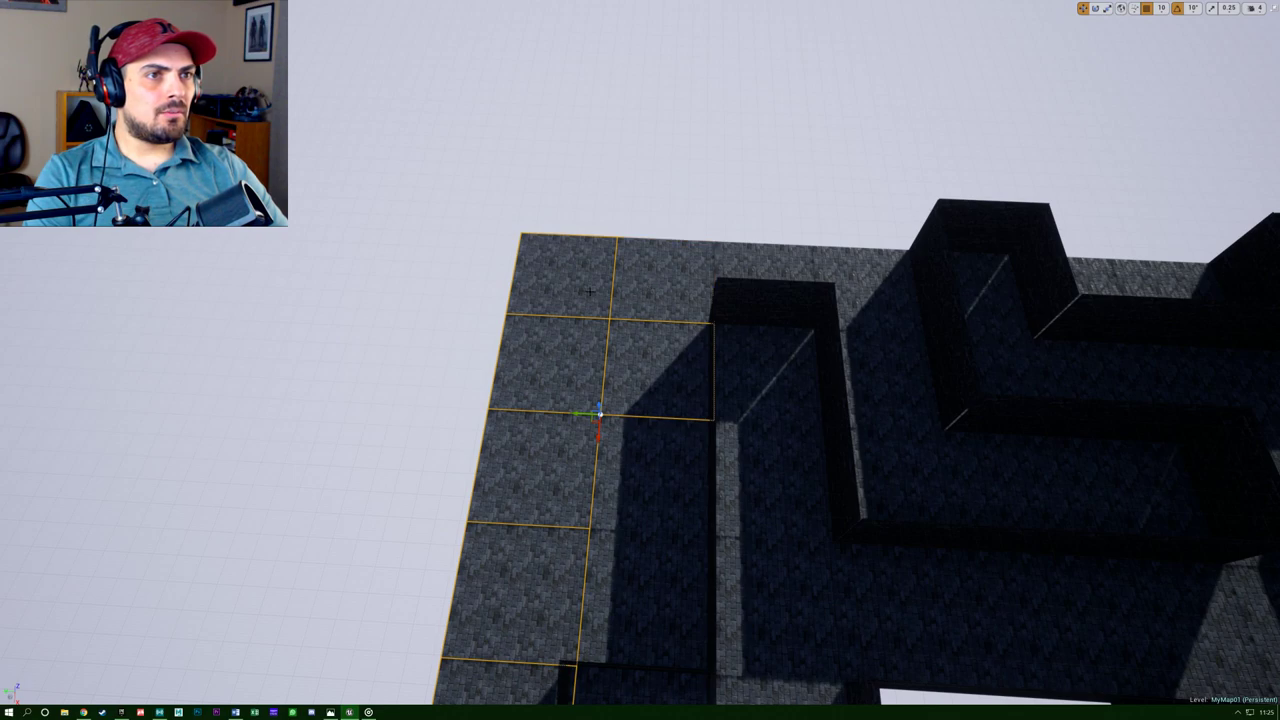
pyautogui.moveTo(600, 374)
pyautogui.mouseDown(button='right')
pyautogui.moveTo(800, 385)
pyautogui.moveTo(960, 370)
pyautogui.moveTo(1110, 335)
pyautogui.moveTo(599, 373)
pyautogui.mouseUp(button='right')
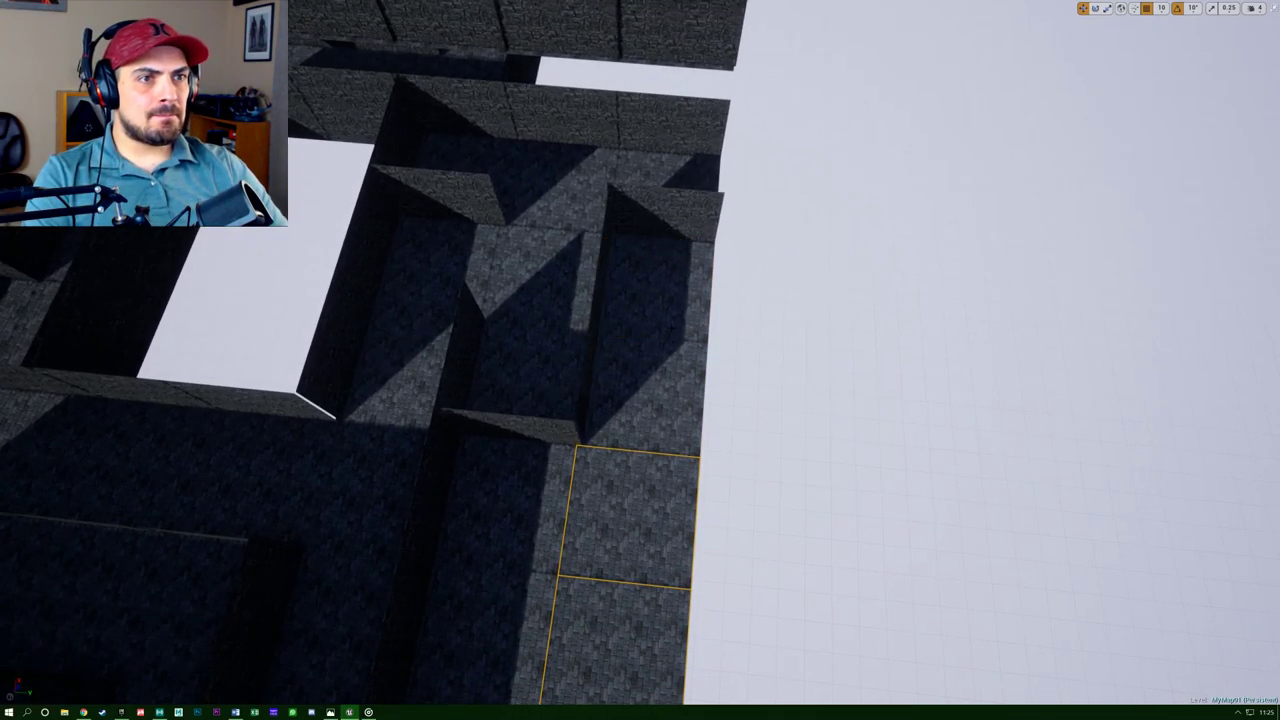
pyautogui.moveTo(599, 373); pyautogui.dragTo(599, 373, button='right')
pyautogui.moveTo(630, 447); pyautogui.dragTo(630, 447, button='right')
pyautogui.press('Delete')
pyautogui.moveTo(595, 315); pyautogui.dragTo(595, 315, button='right')
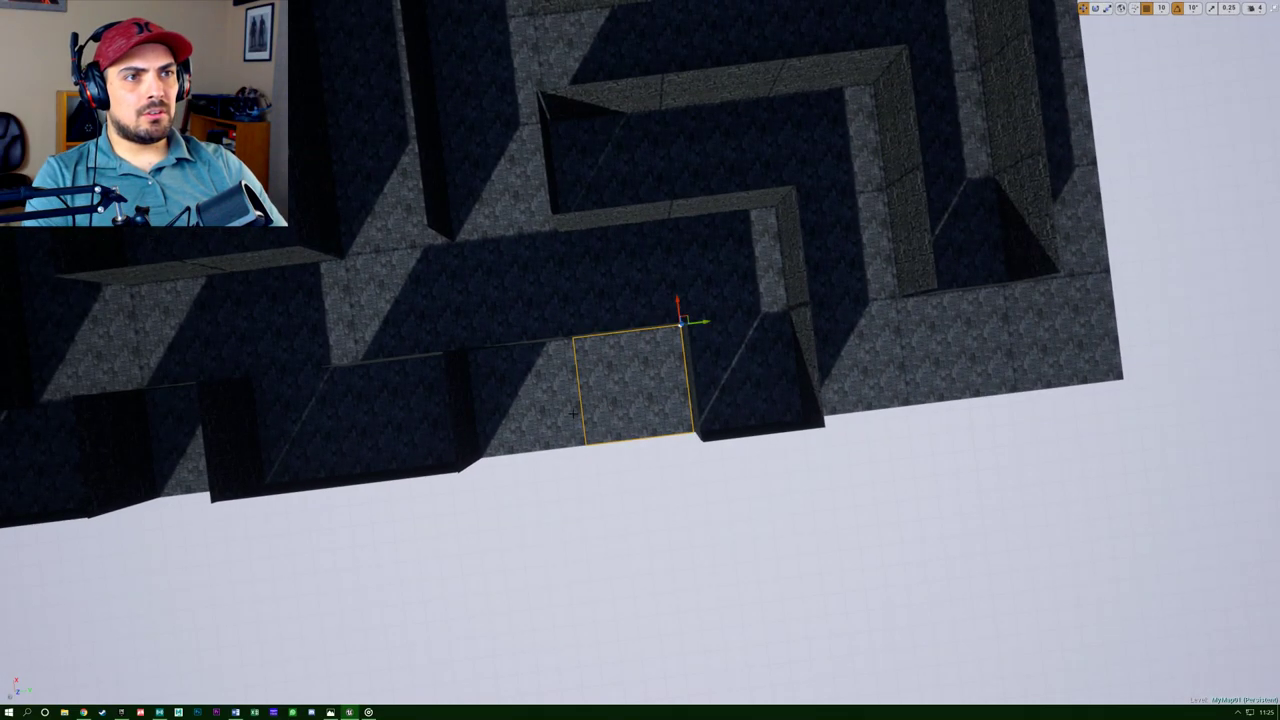
pyautogui.moveTo(566, 414); pyautogui.dragTo(566, 412, button='right')
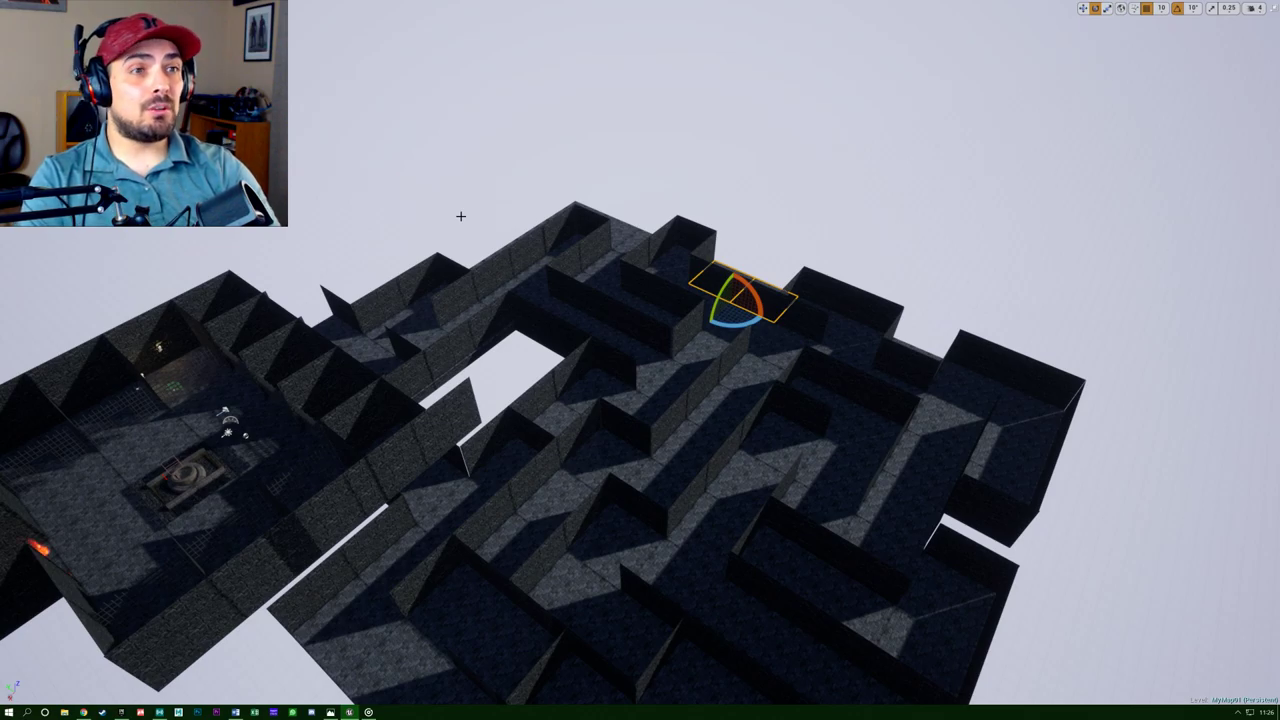
# Start a play-test of the level and walk the first corridors, checking that the wall panels meet at the corners.
pyautogui.hotkey('alt', 'p')
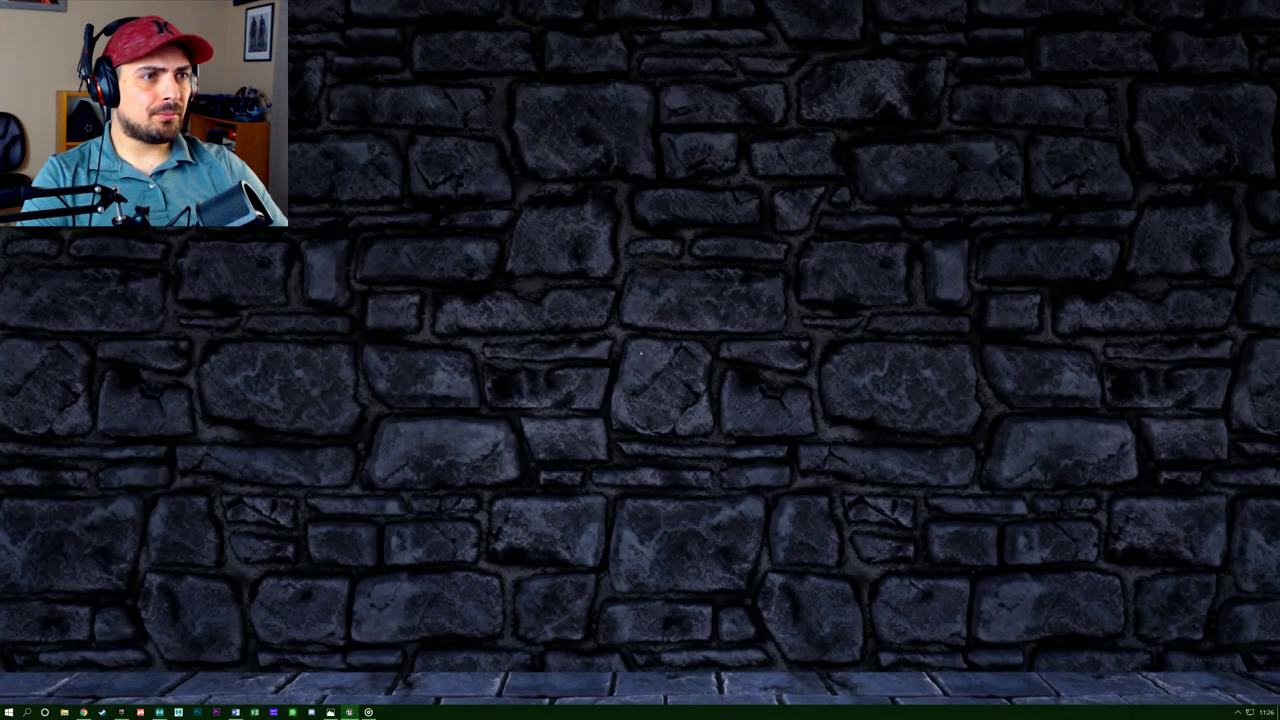
pyautogui.press('s')
pyautogui.press('w')
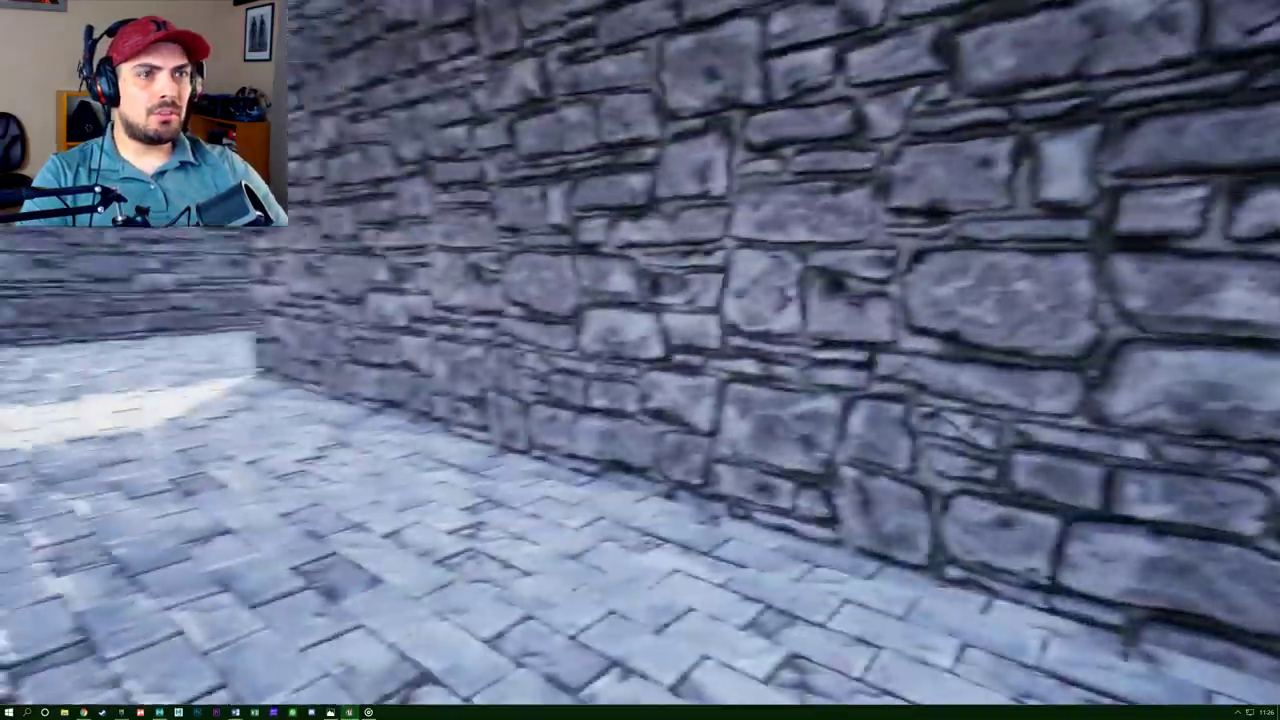
pyautogui.press('w')
pyautogui.press('w')
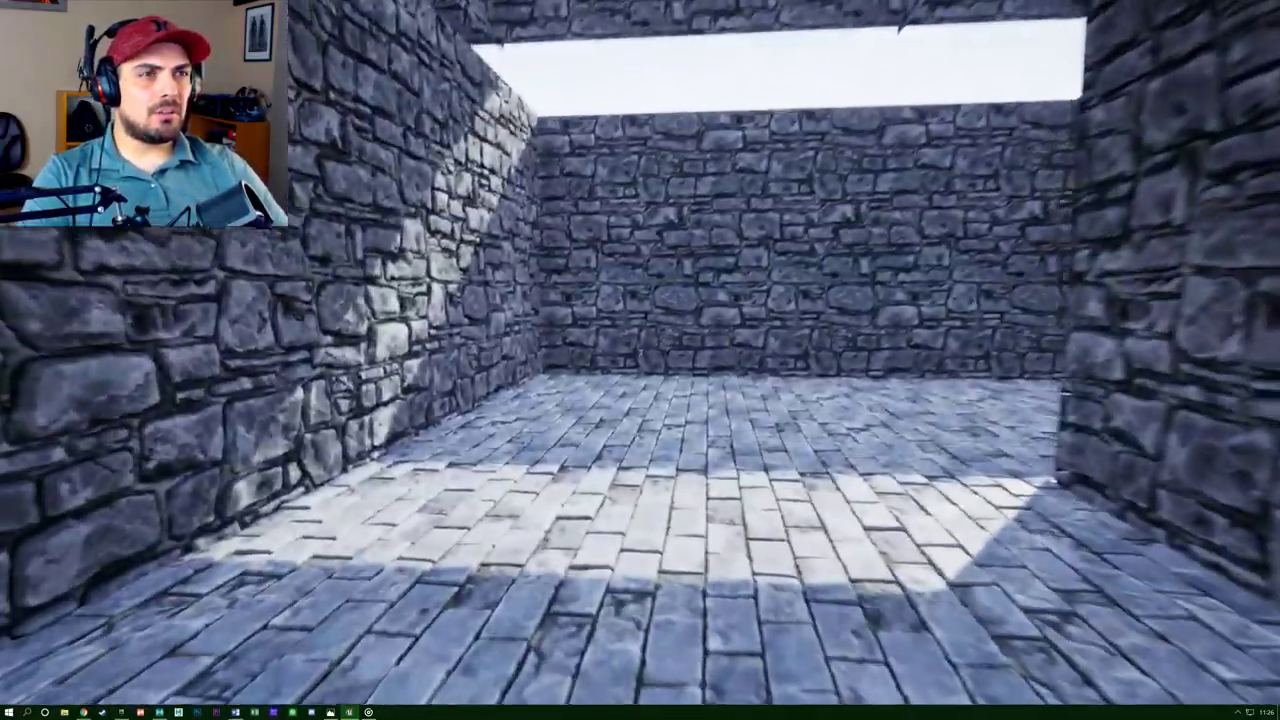
pyautogui.press('w')
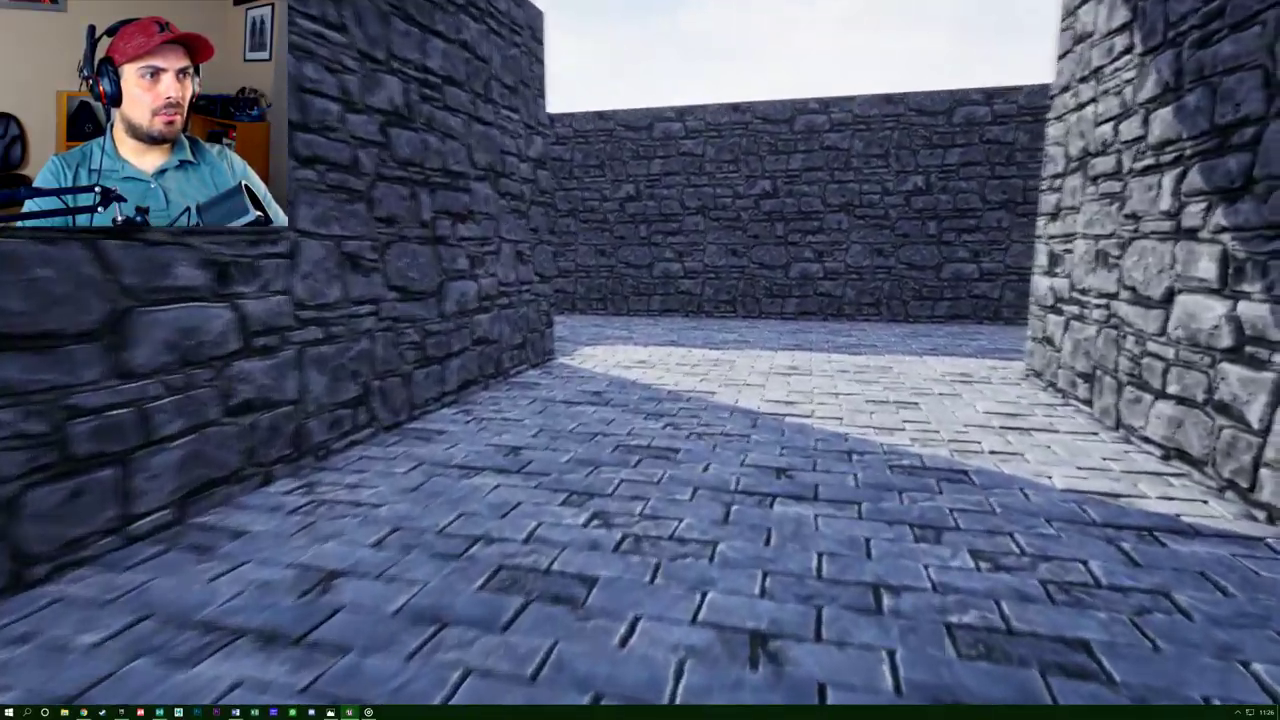
pyautogui.press('w')
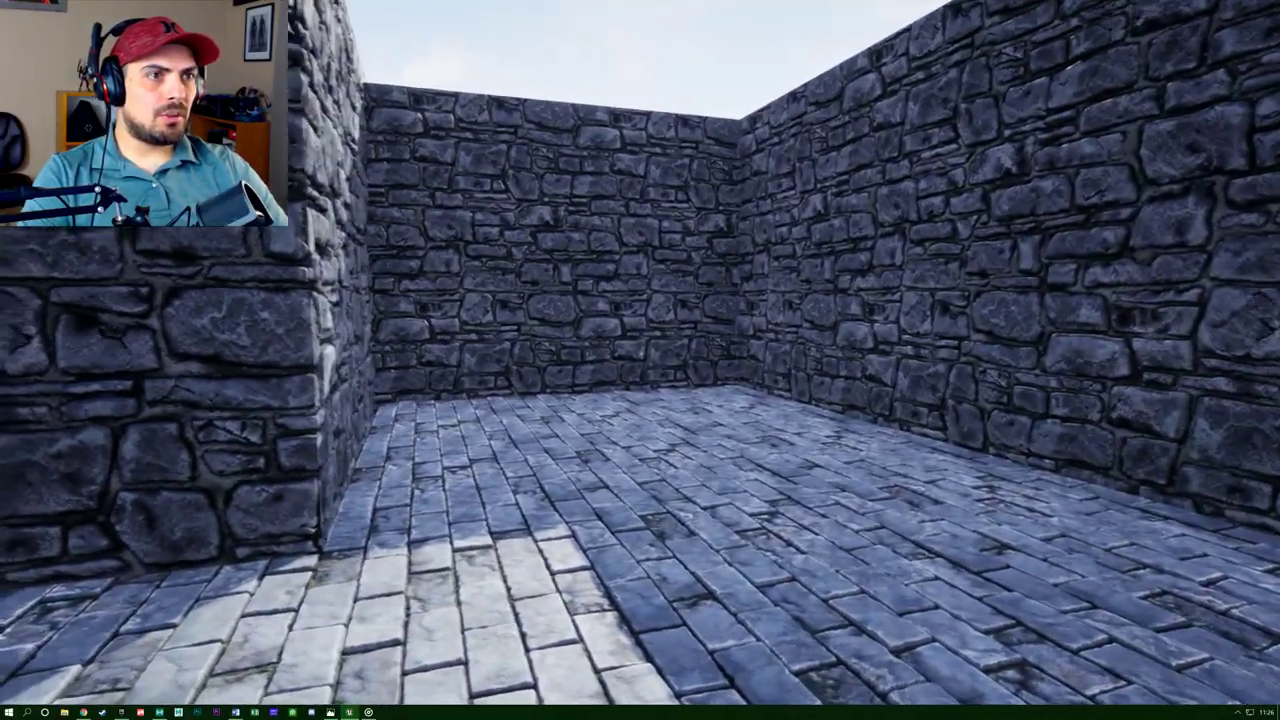
pyautogui.press('w')
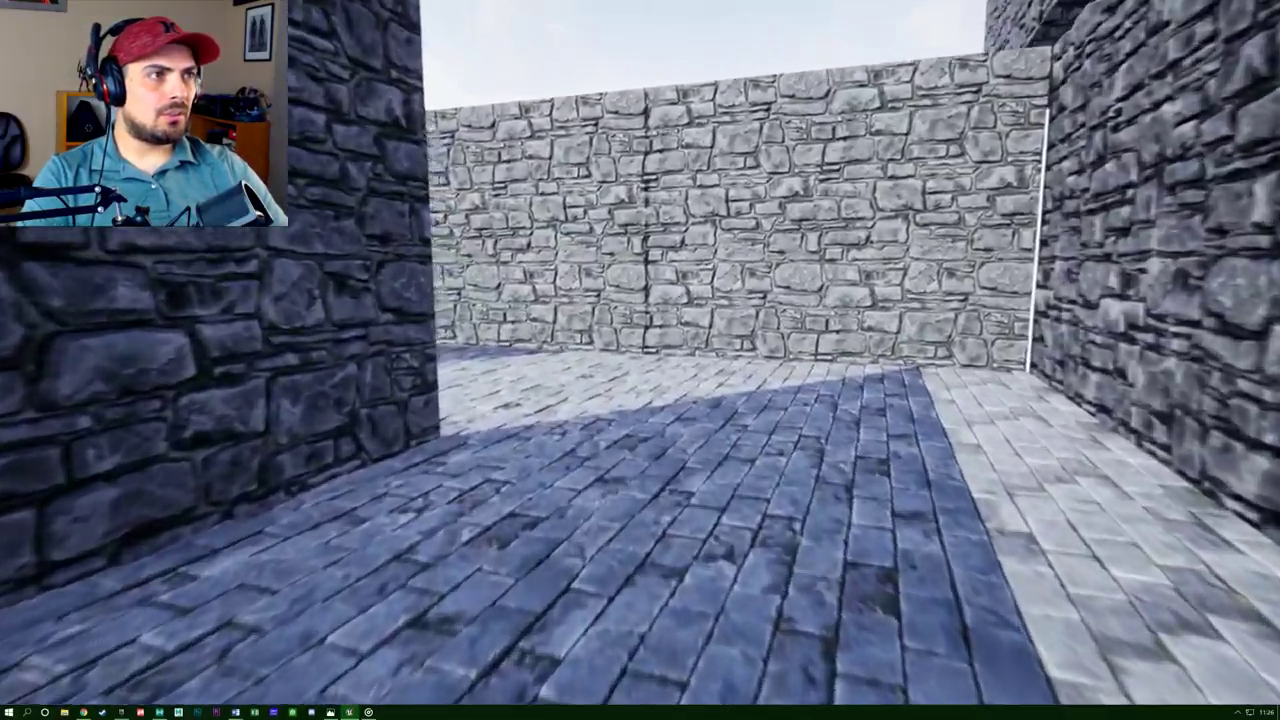
pyautogui.press('w')
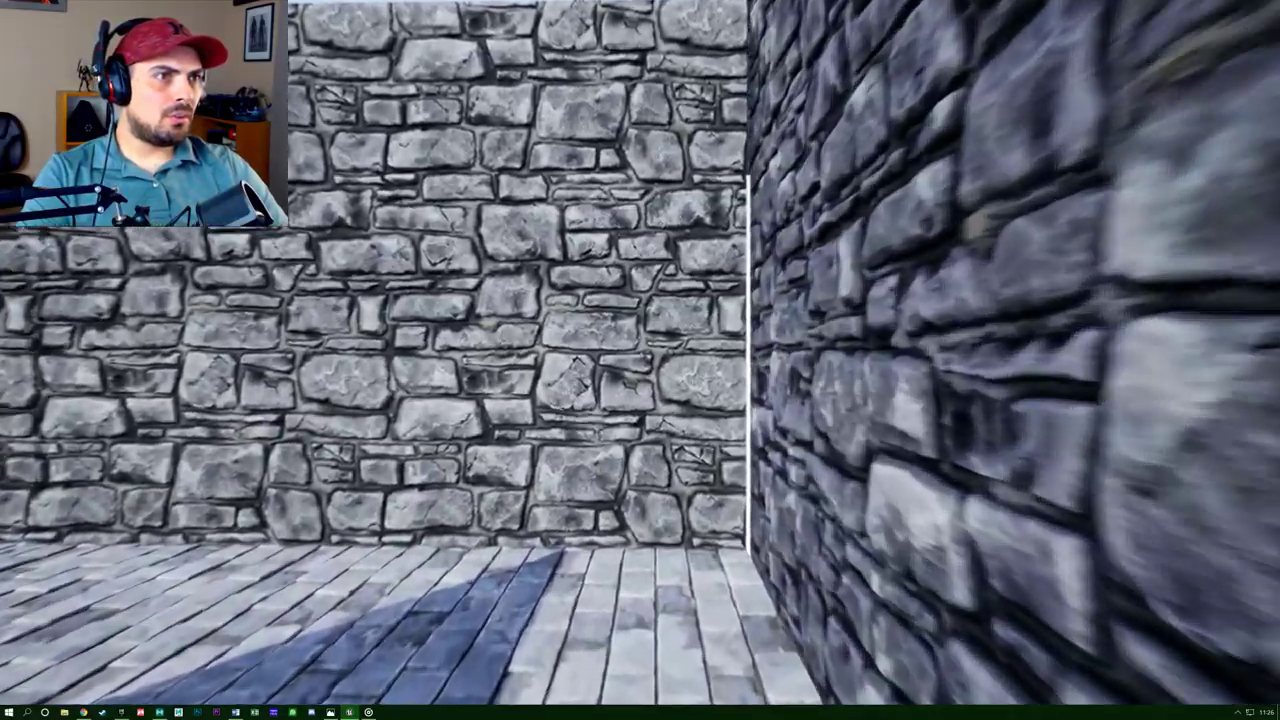
pyautogui.press('space')
pyautogui.press('w')
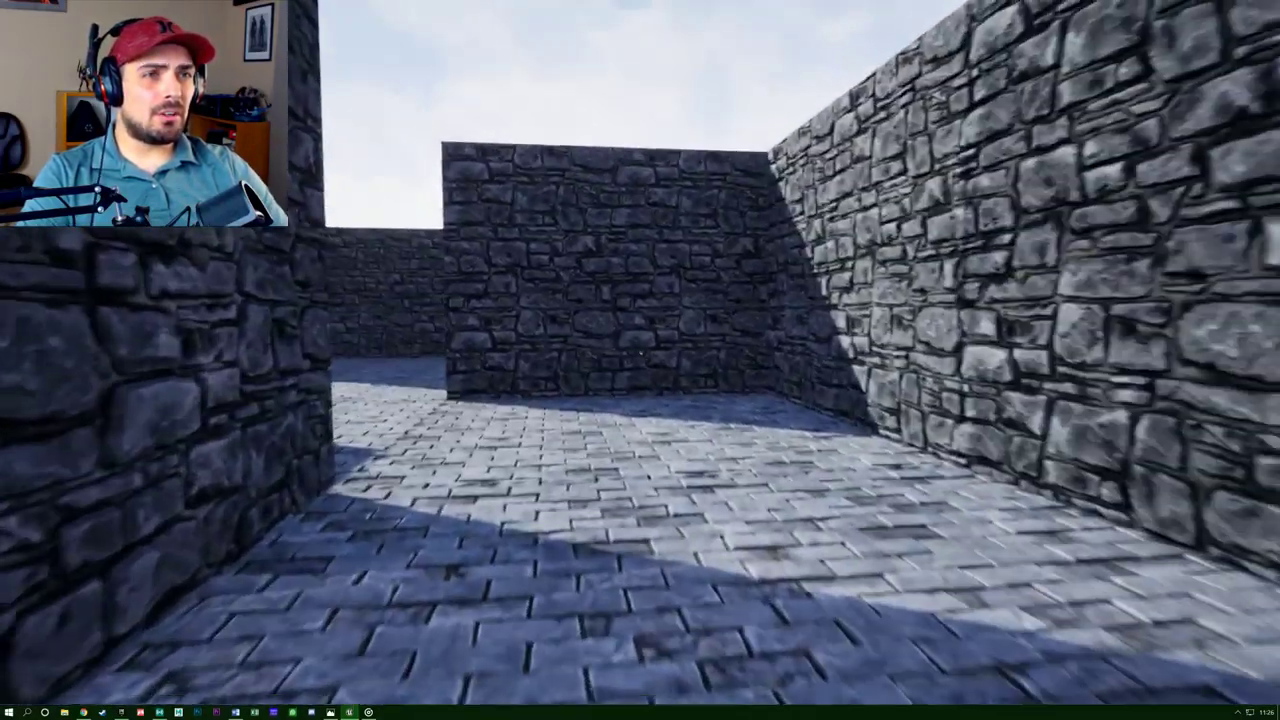
# Walk into the maze's dead ends and side alcoves, inspecting the wall joints and floor for light leaks.
pyautogui.press('w')
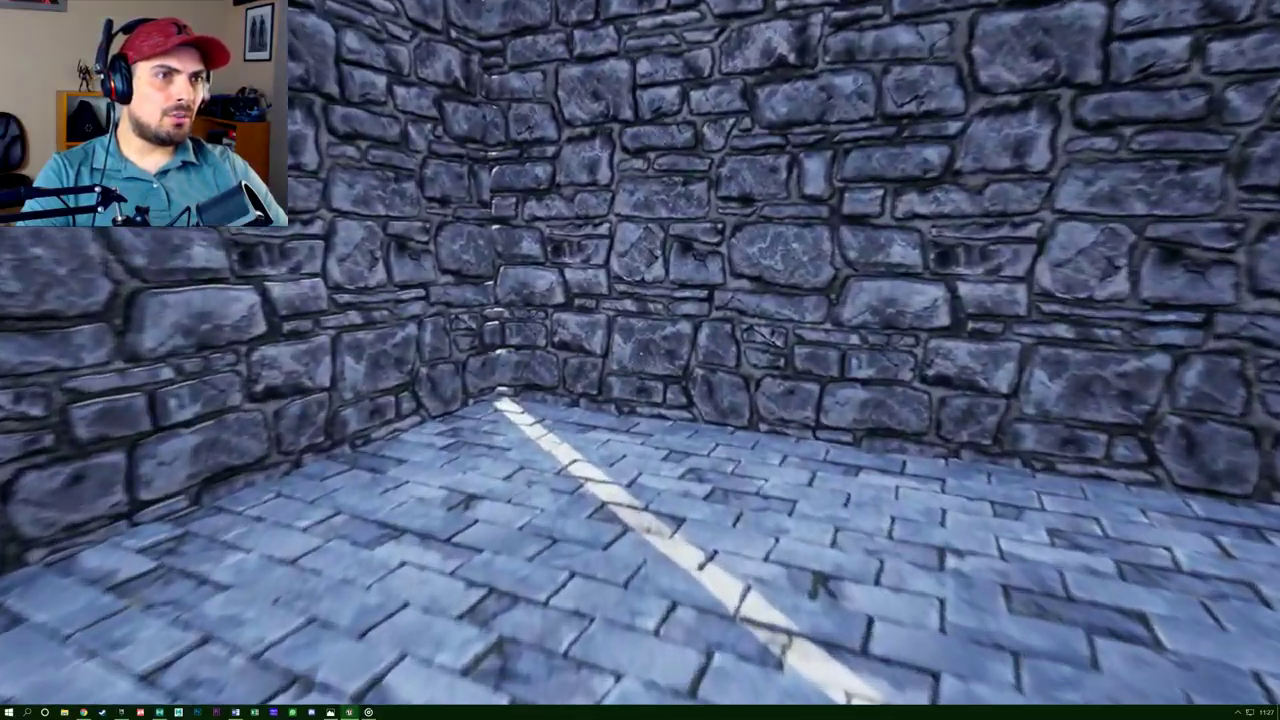
pyautogui.press('w')
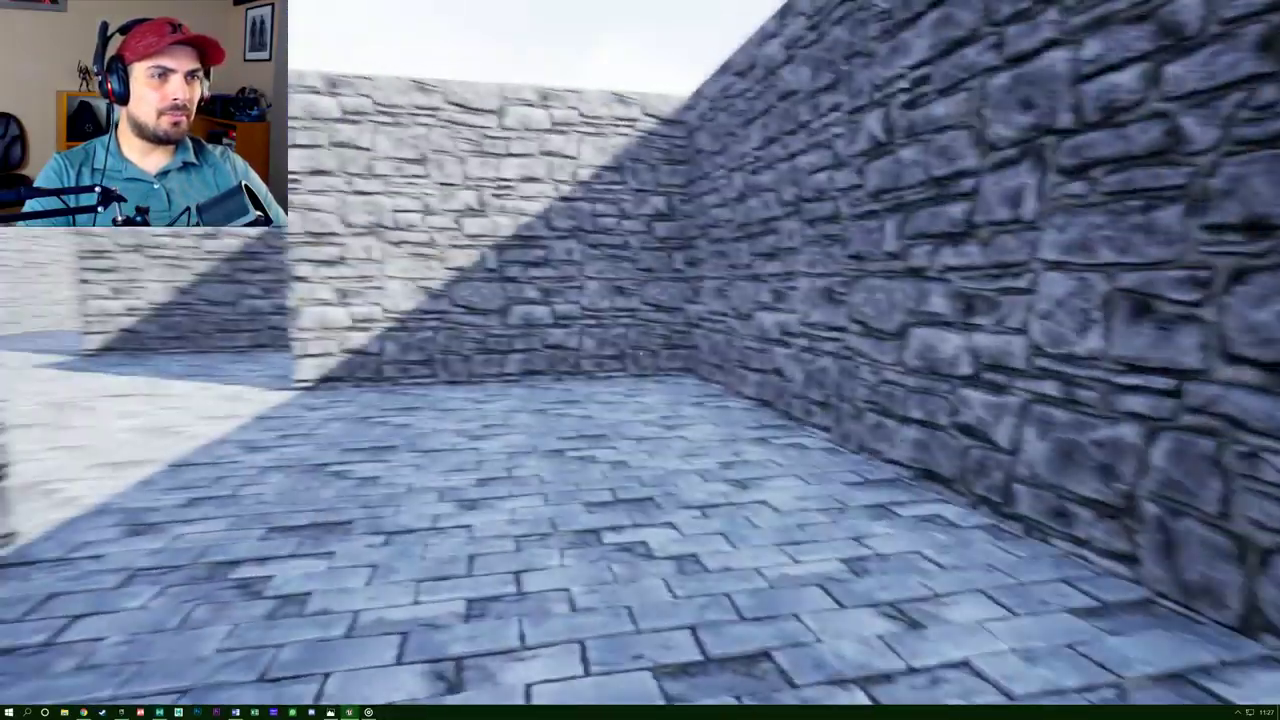
pyautogui.press('w')
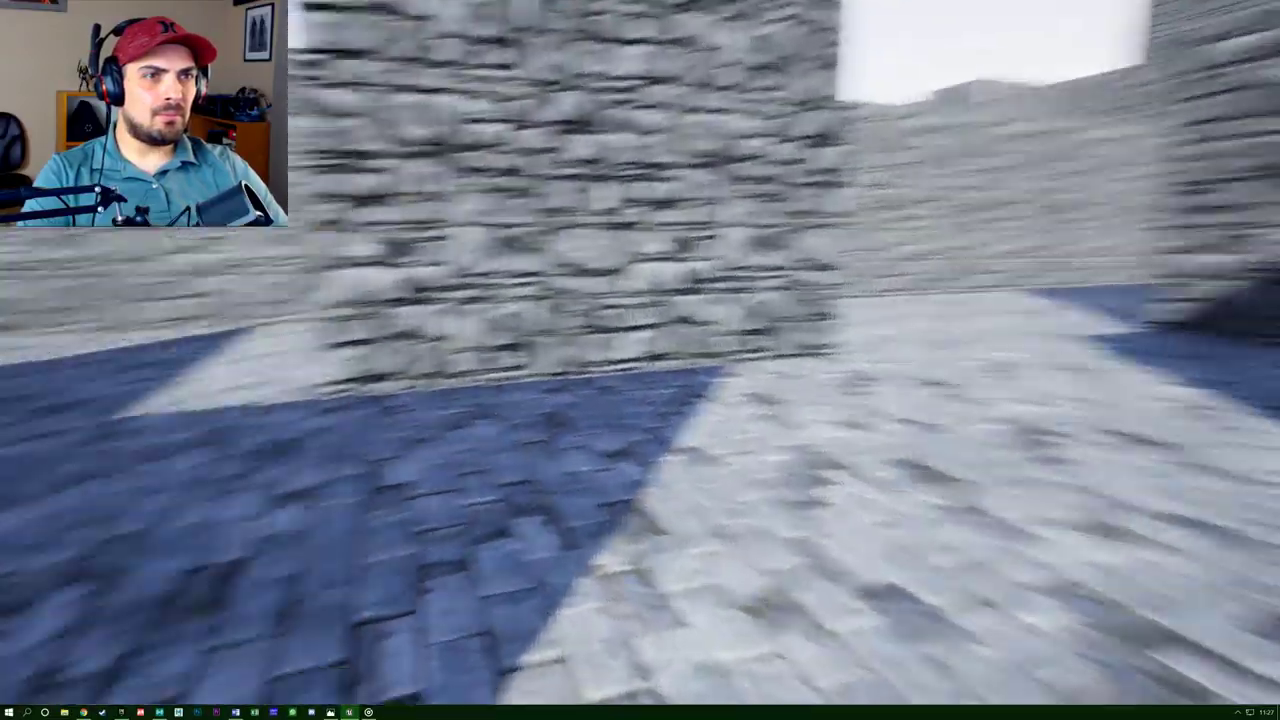
pyautogui.press('w')
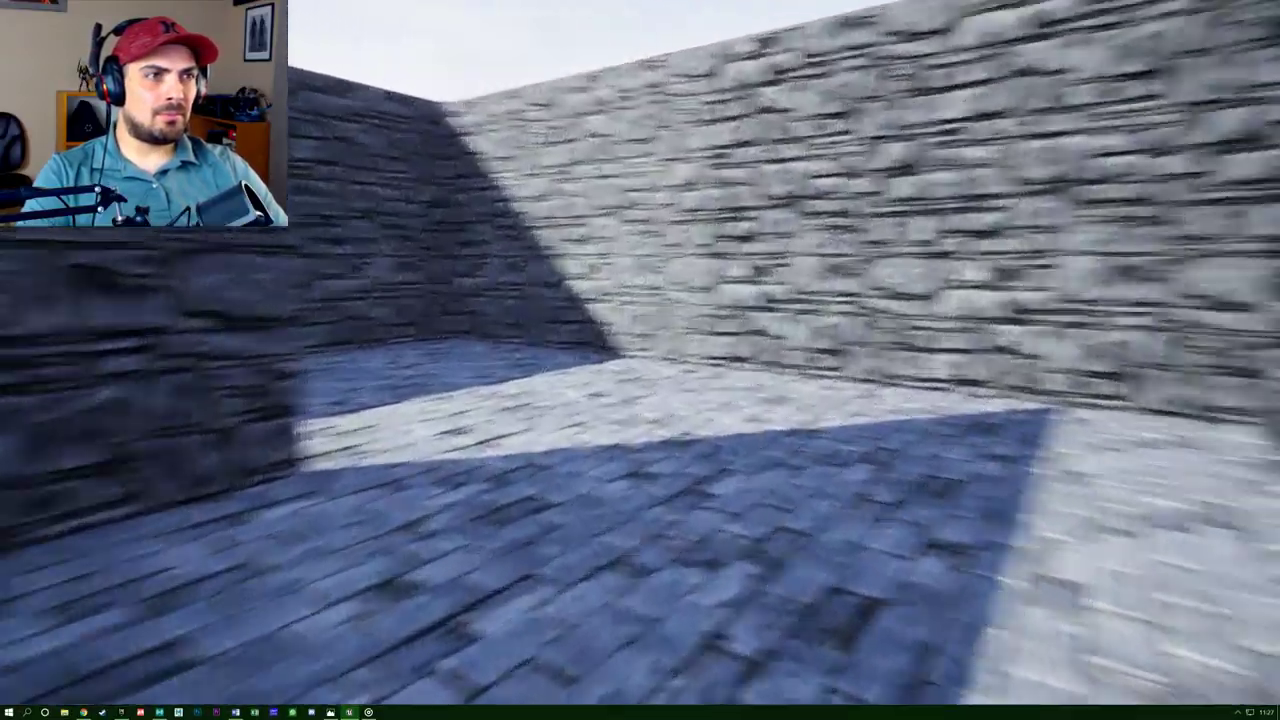
pyautogui.press('w')
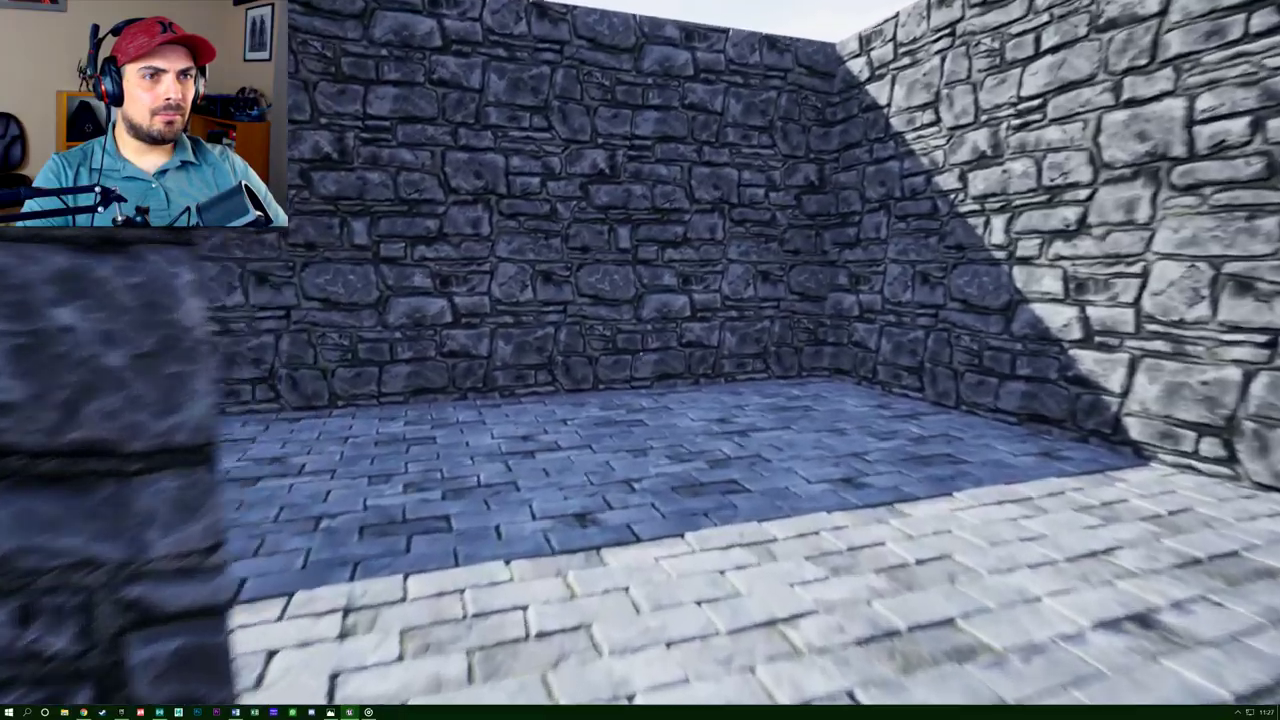
pyautogui.press('w')
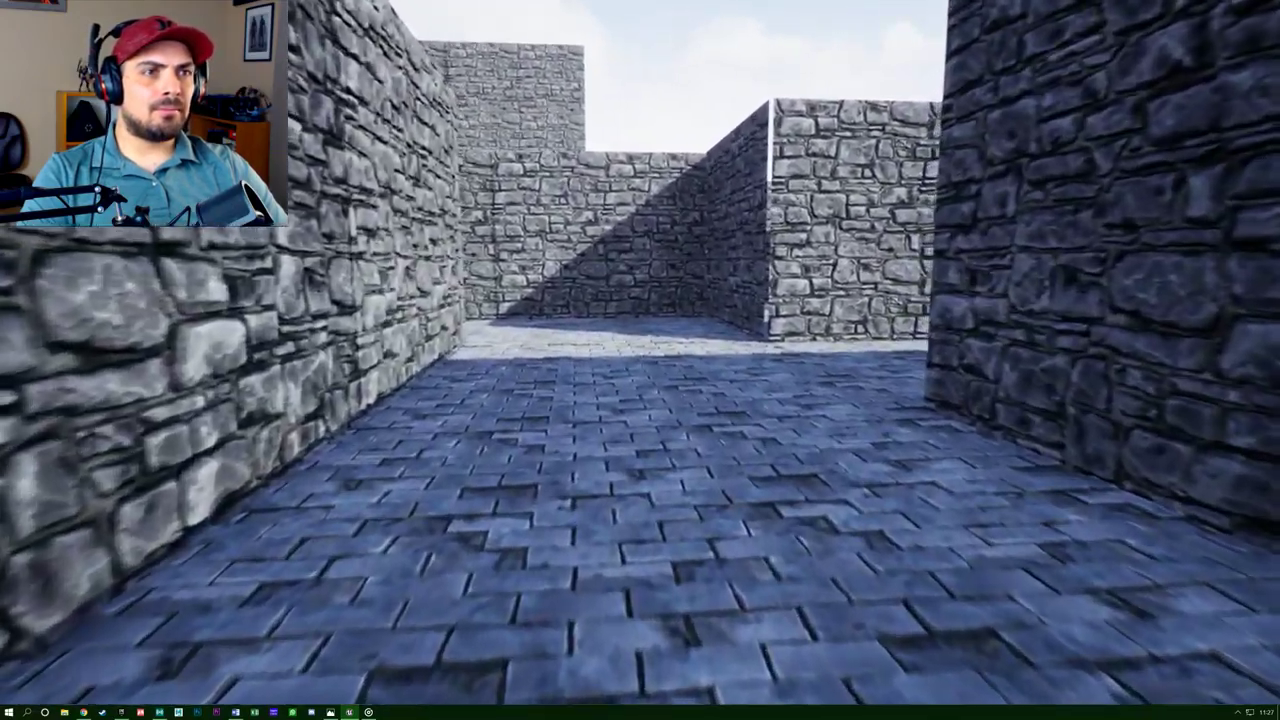
pyautogui.press('w')
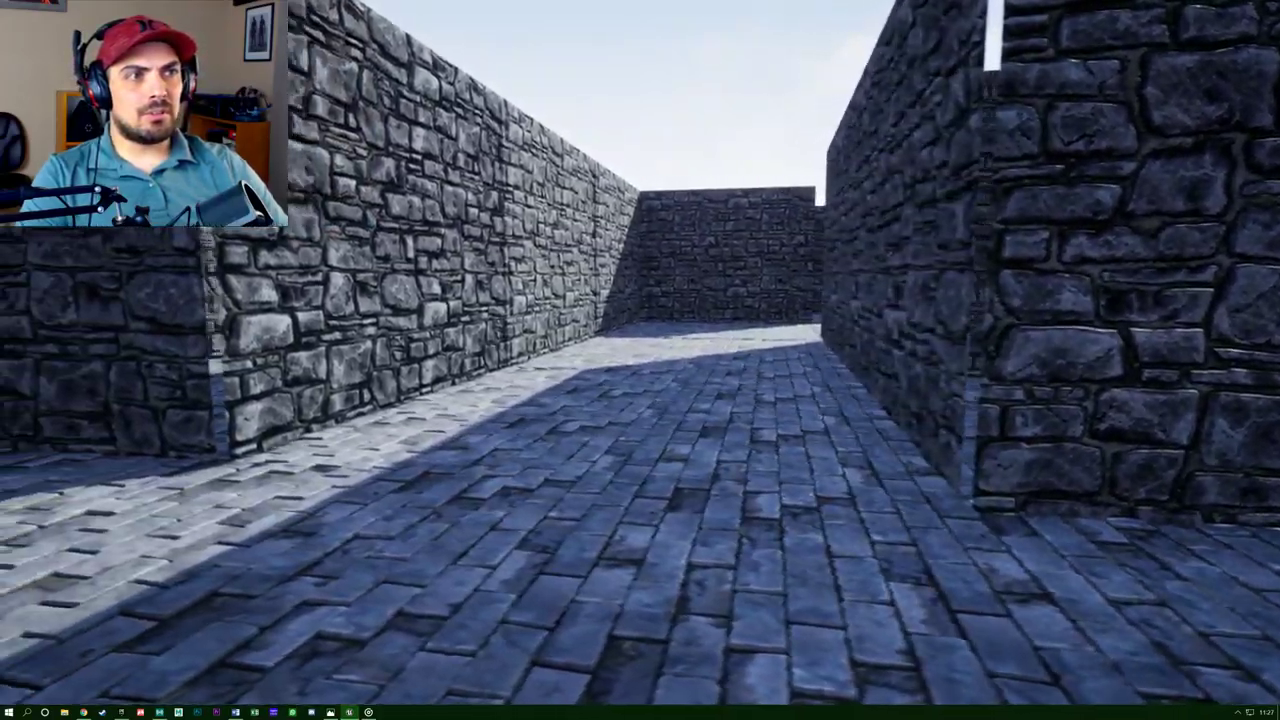
pyautogui.press('w')
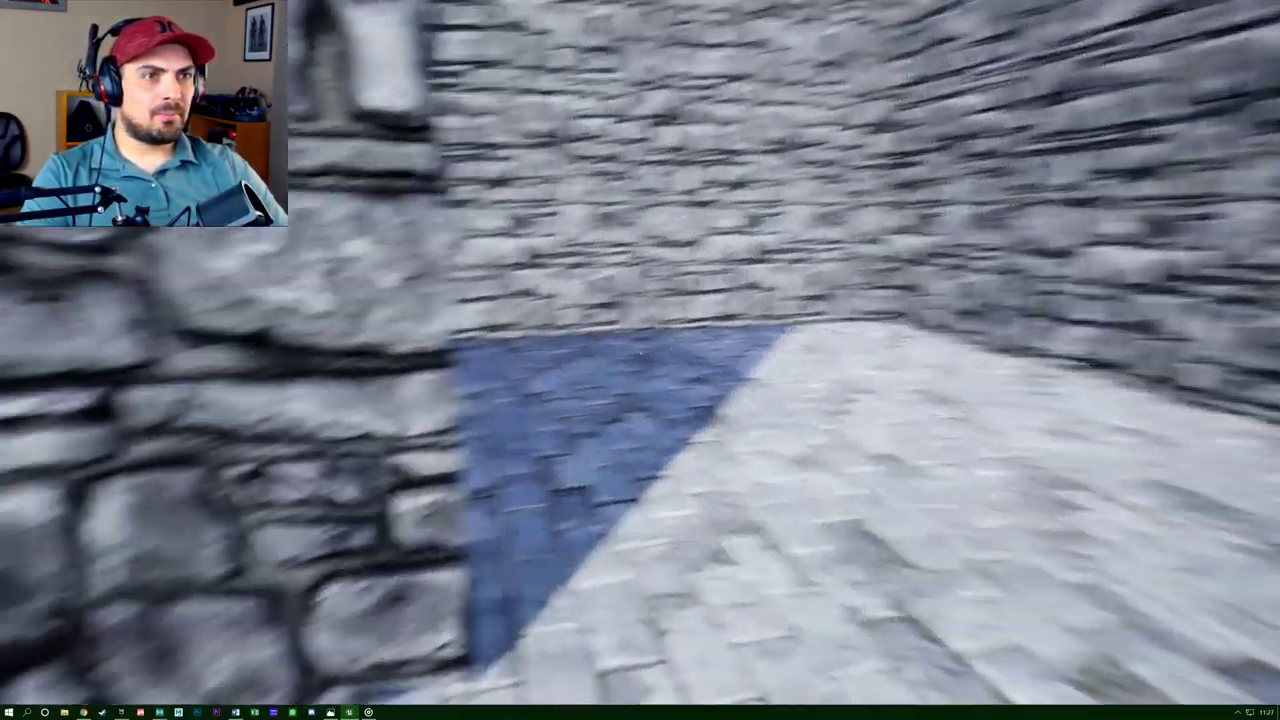
pyautogui.press('w')
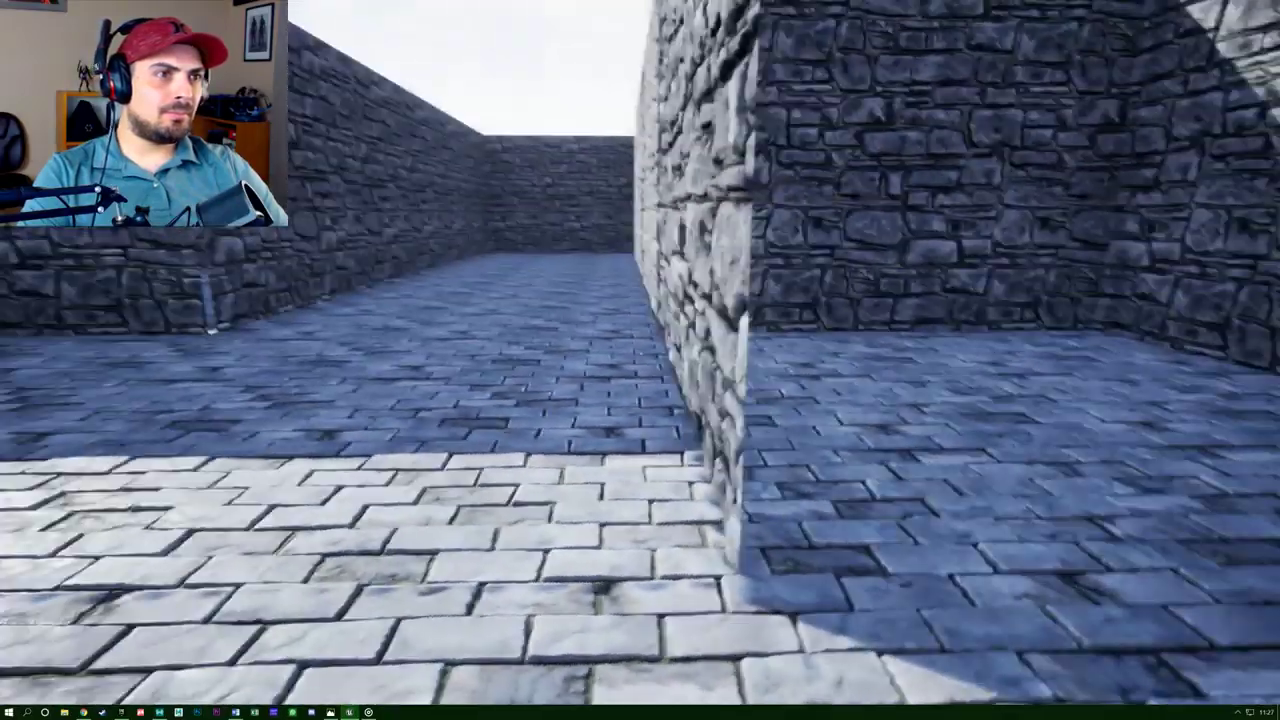
pyautogui.press('w')
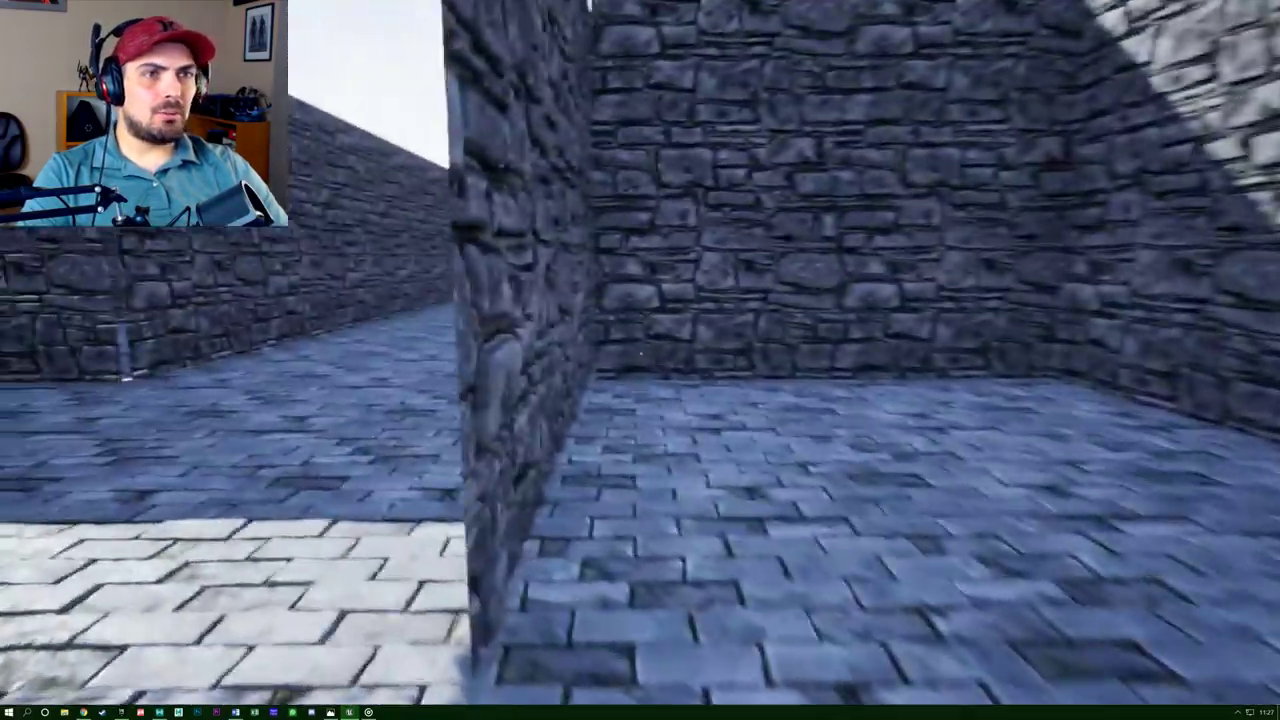
pyautogui.press('w')
pyautogui.press('w')
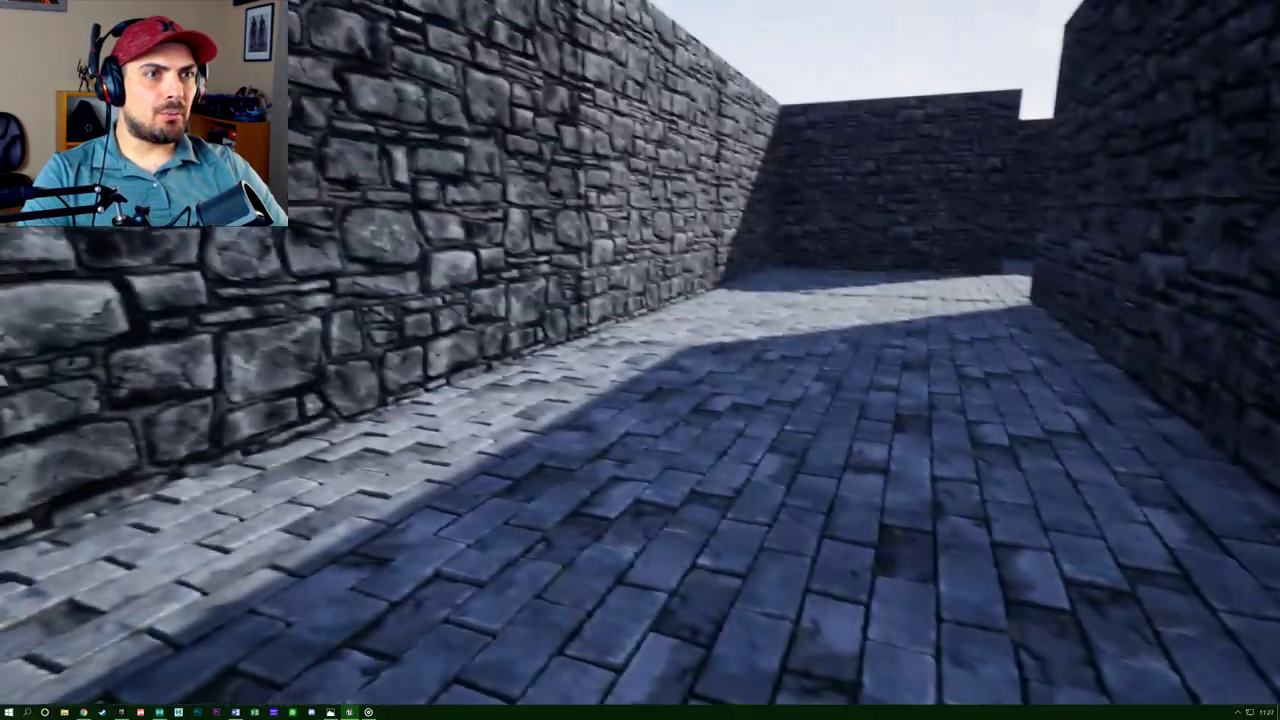
# Explore the junctions between the long partitions, examining the exposed panel ends and the openings between corridors.
pyautogui.press('w')
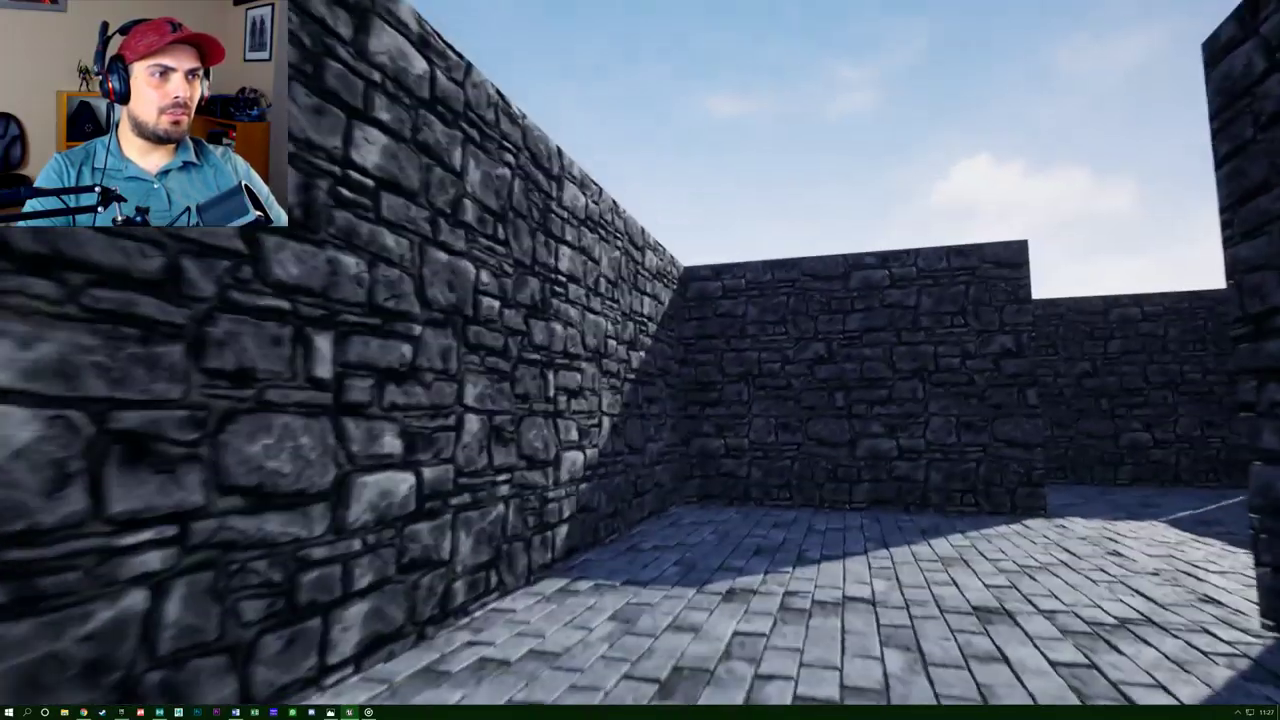
pyautogui.press('w')
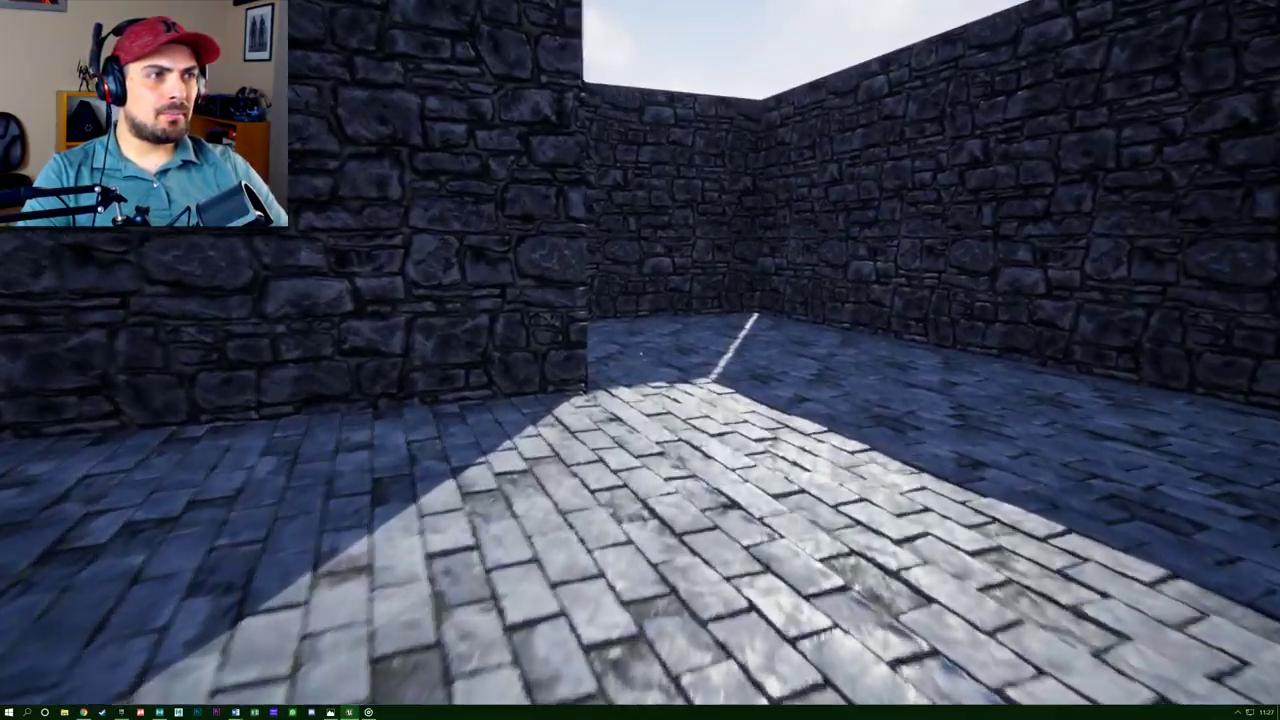
pyautogui.press('w')
pyautogui.press('w')
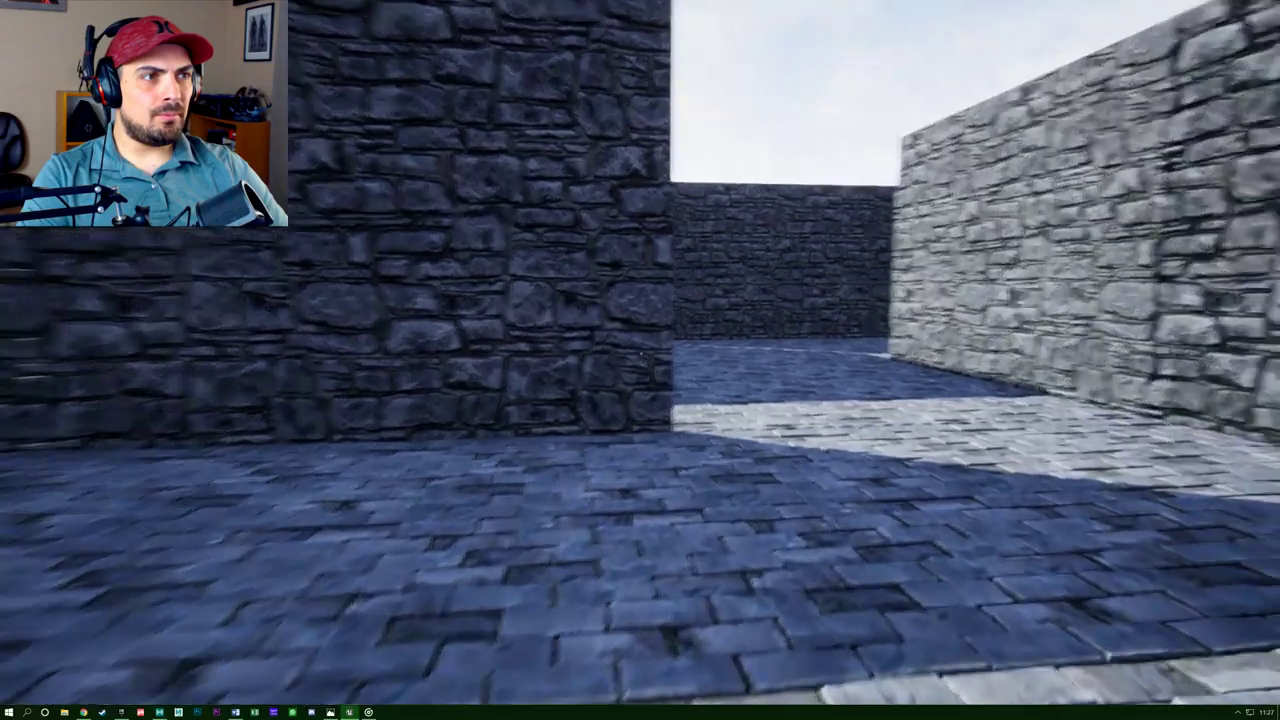
pyautogui.press('w')
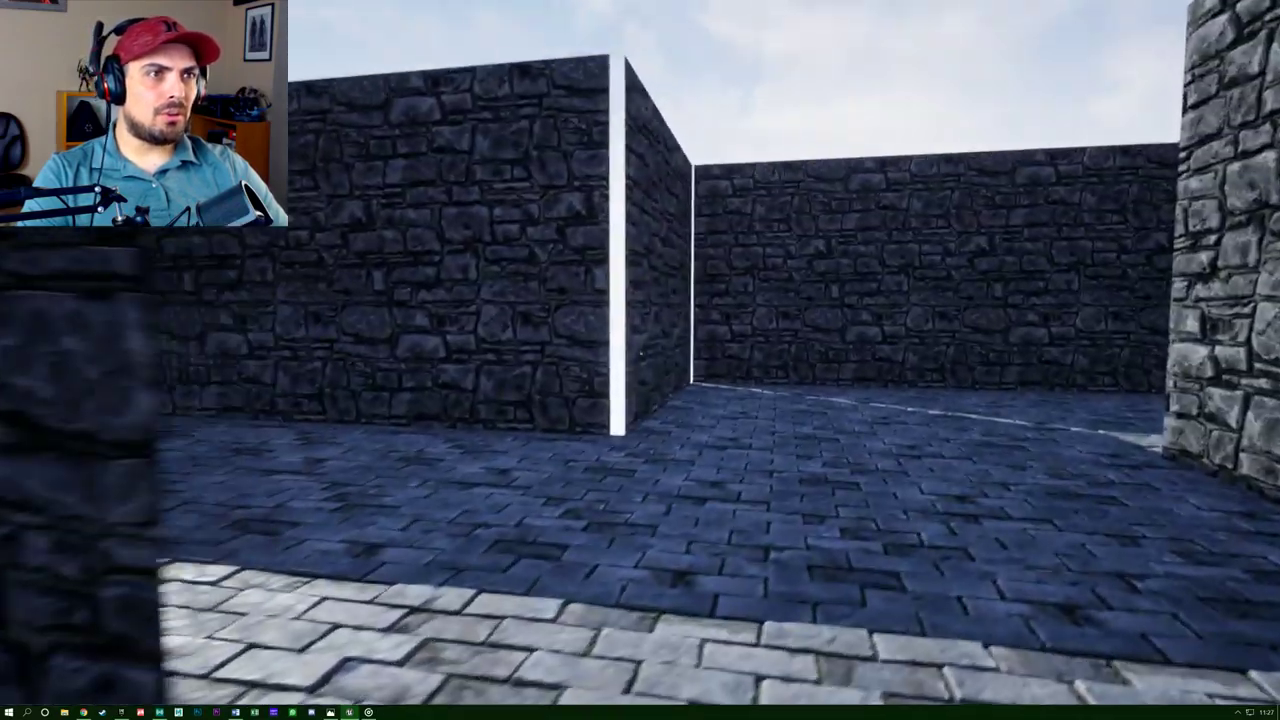
pyautogui.press('w')
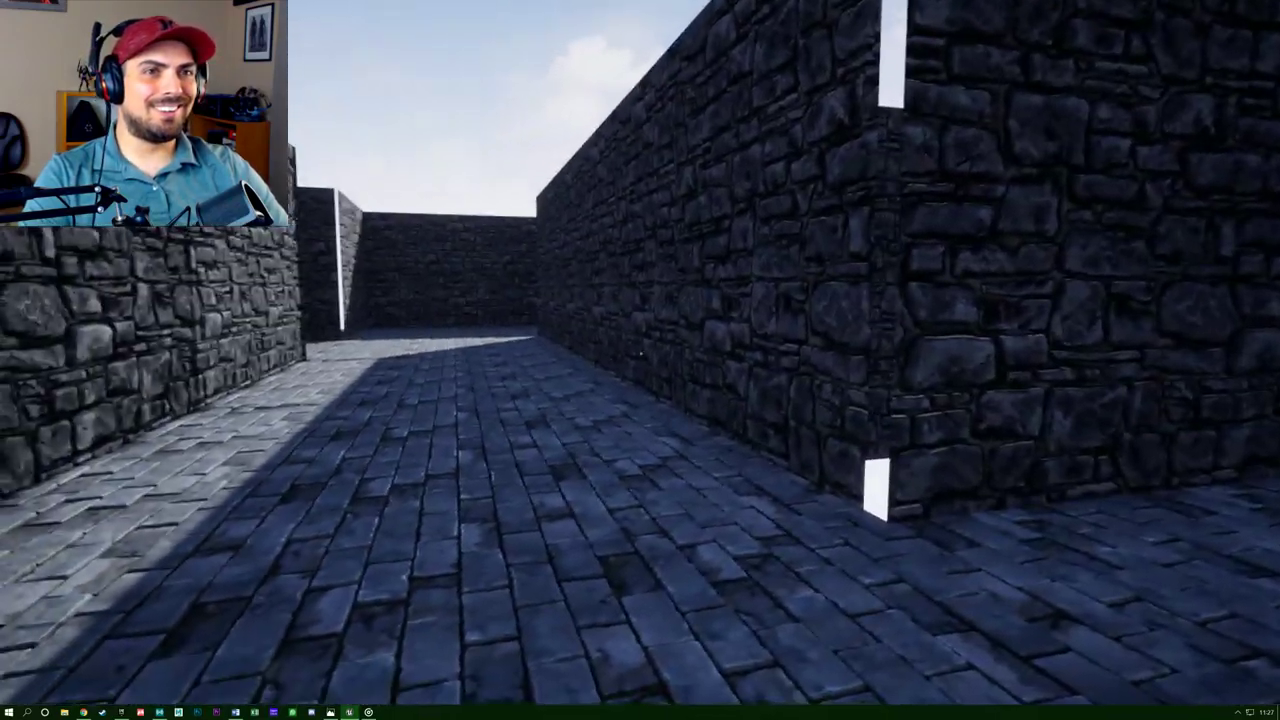
pyautogui.press('w')
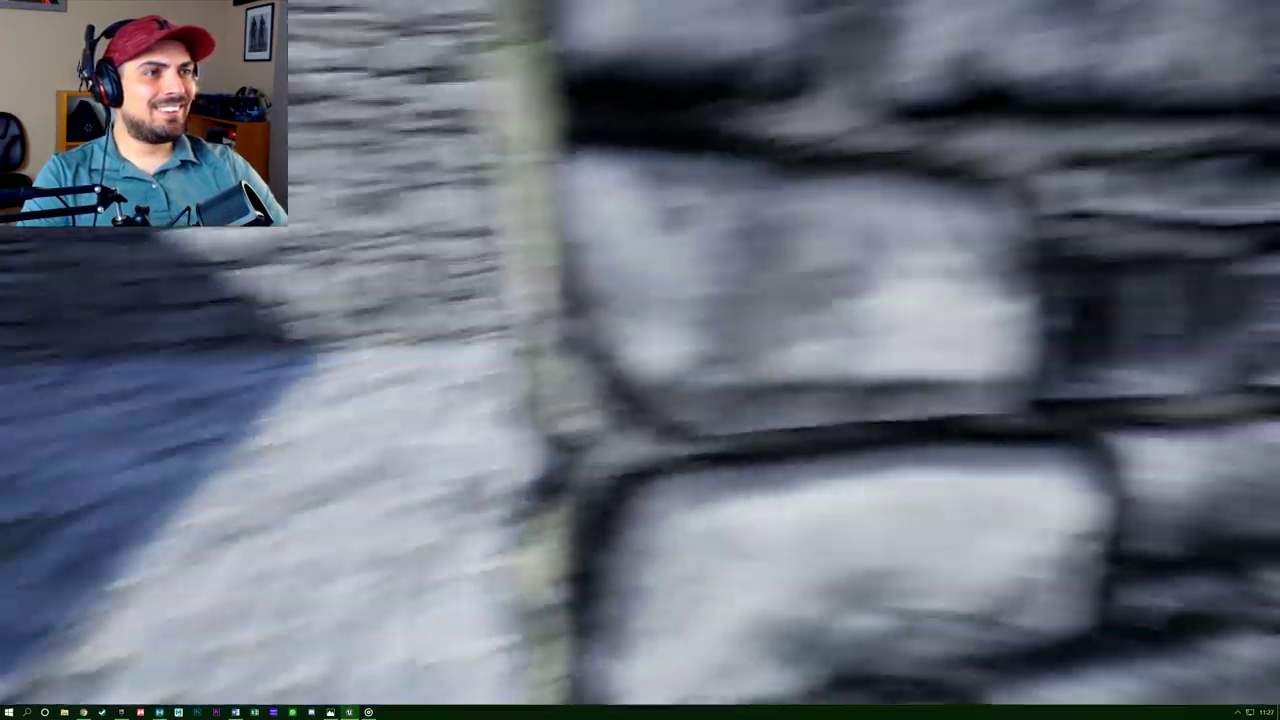
pyautogui.press('w')
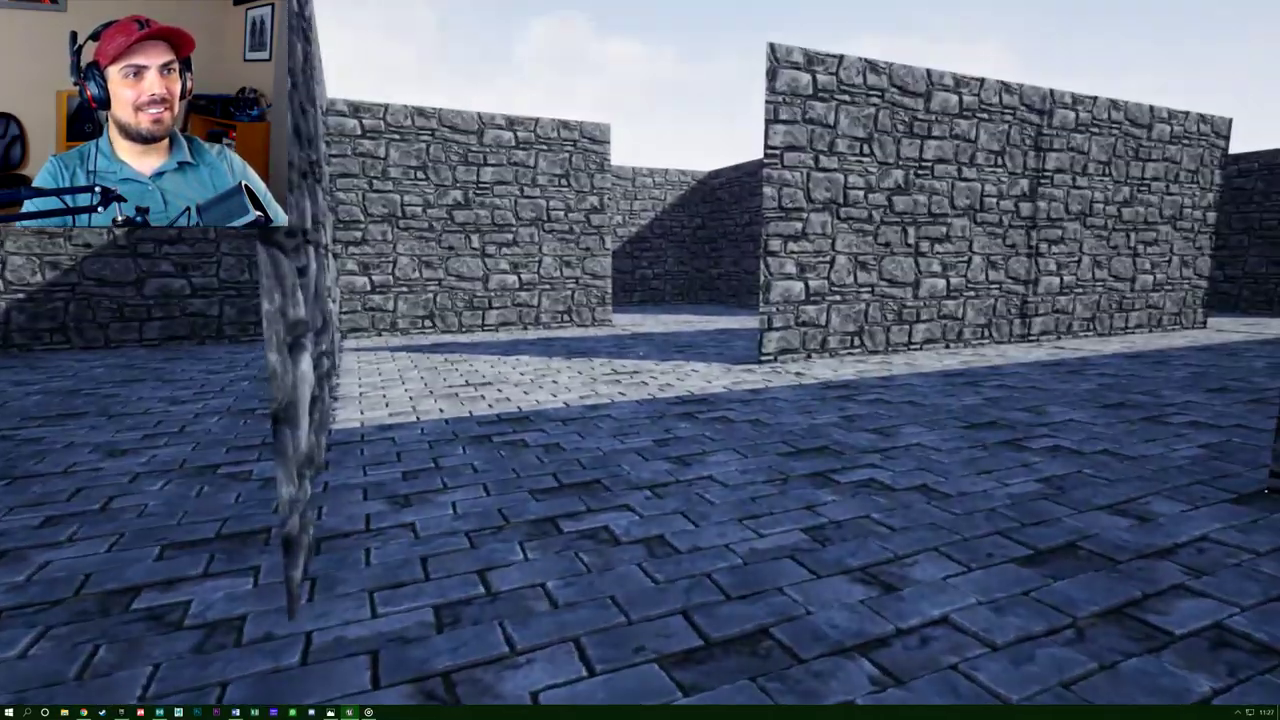
pyautogui.press('w')
pyautogui.press('w')
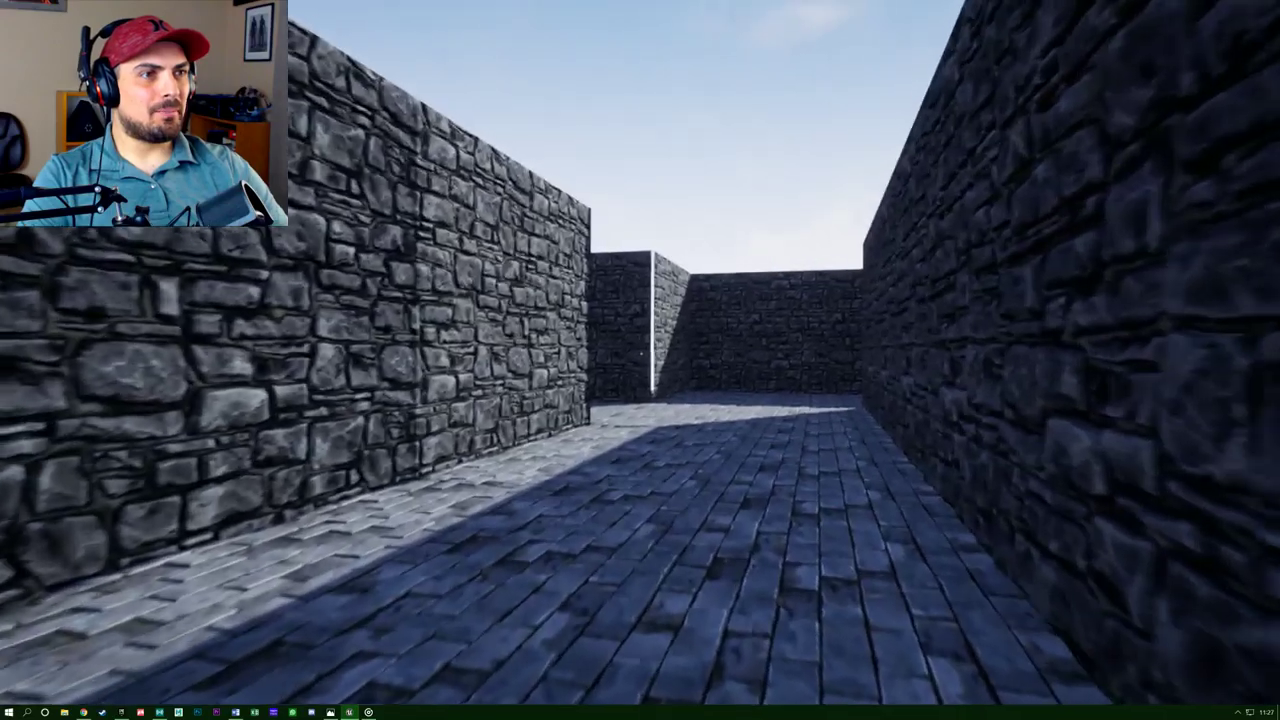
# Walk past the exposed panel ends and through the sunlit junctions into a walled corner, checking the wall joints and floor edges.
pyautogui.press('w')
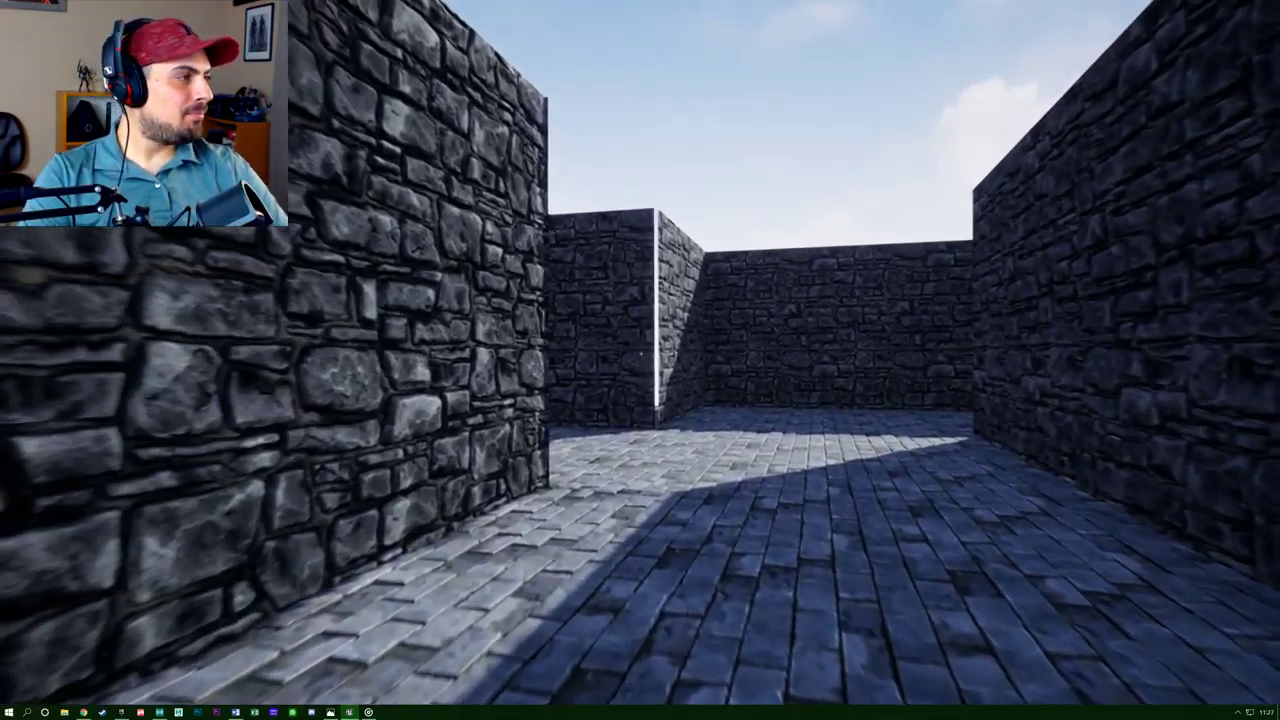
pyautogui.press('w')
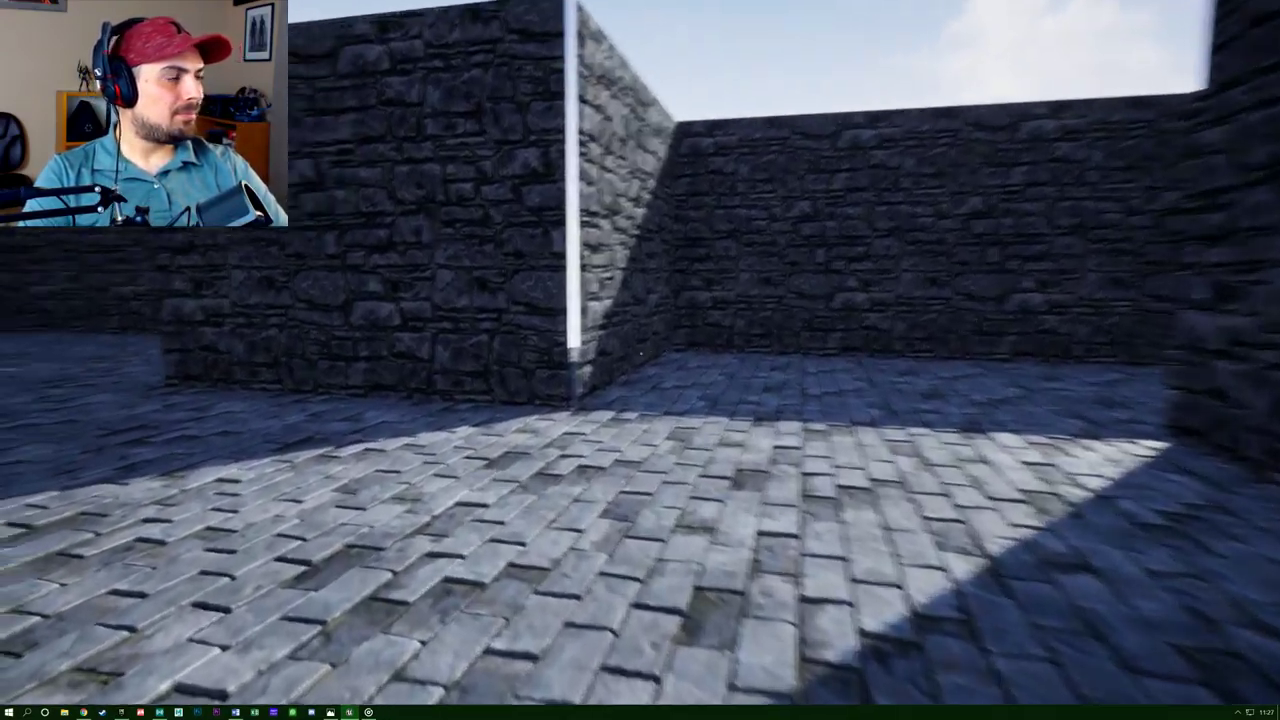
pyautogui.press('w')
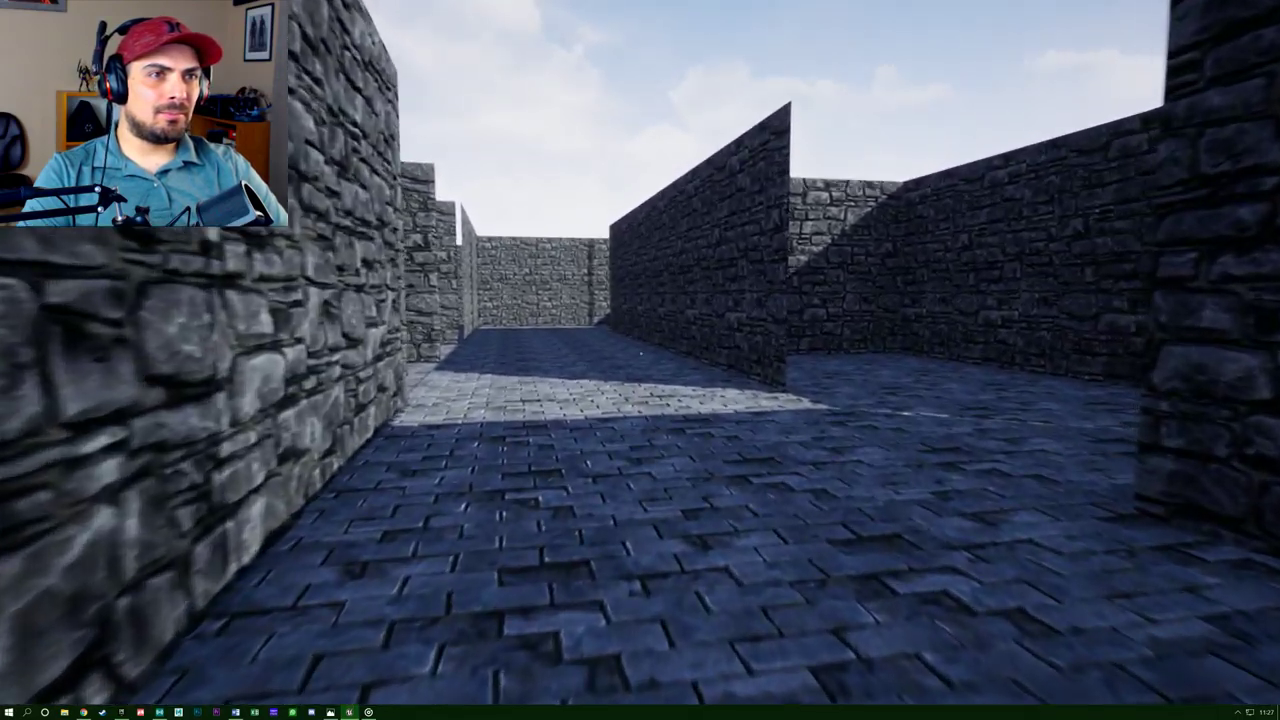
pyautogui.press('w')
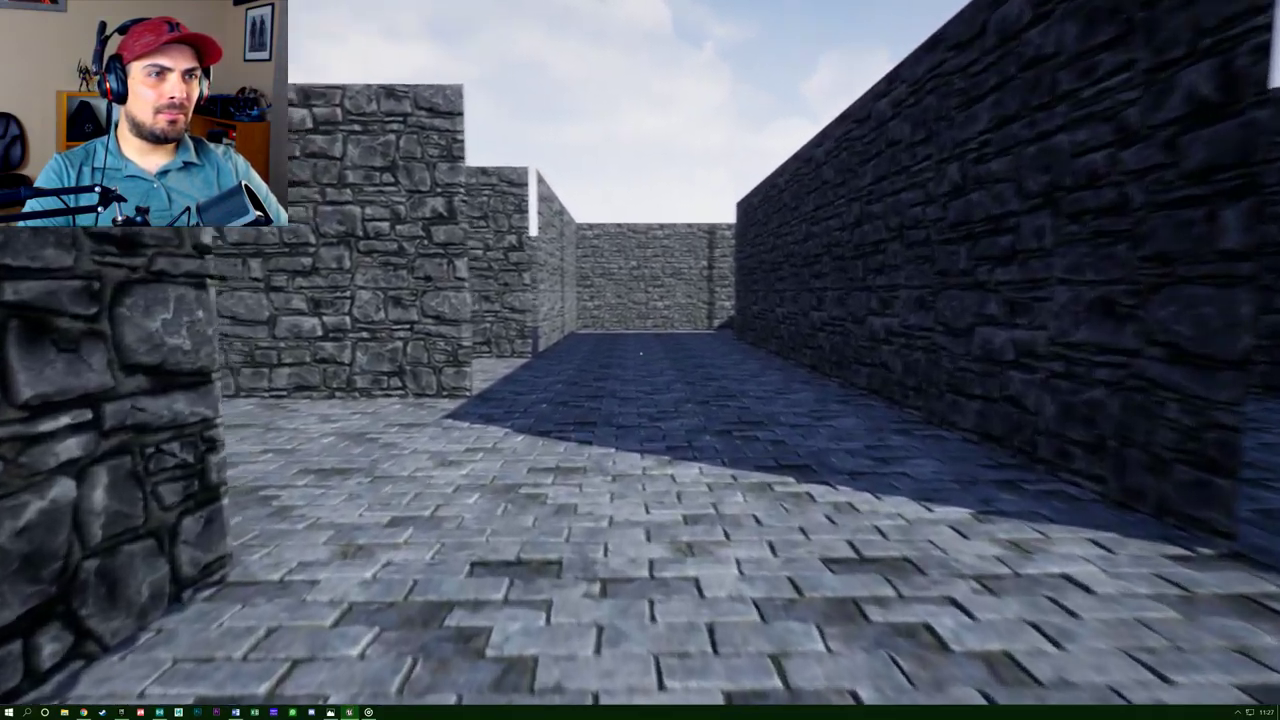
pyautogui.press('w')
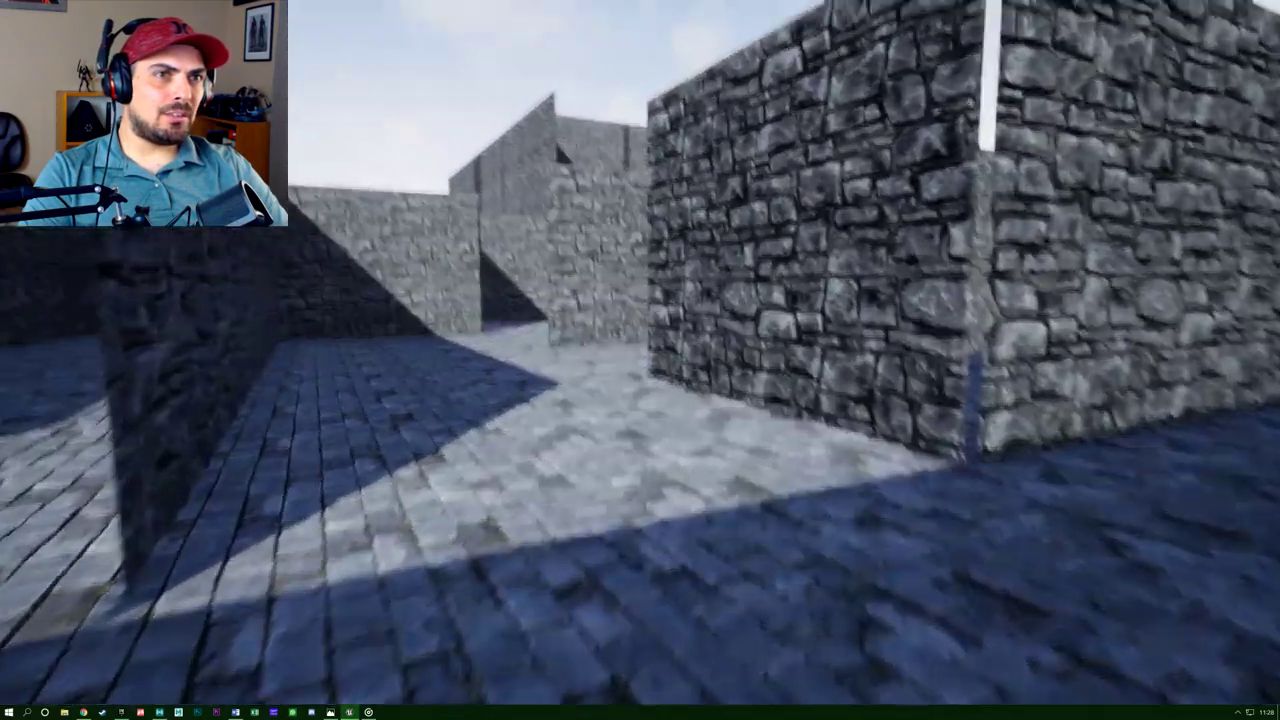
pyautogui.press('w')
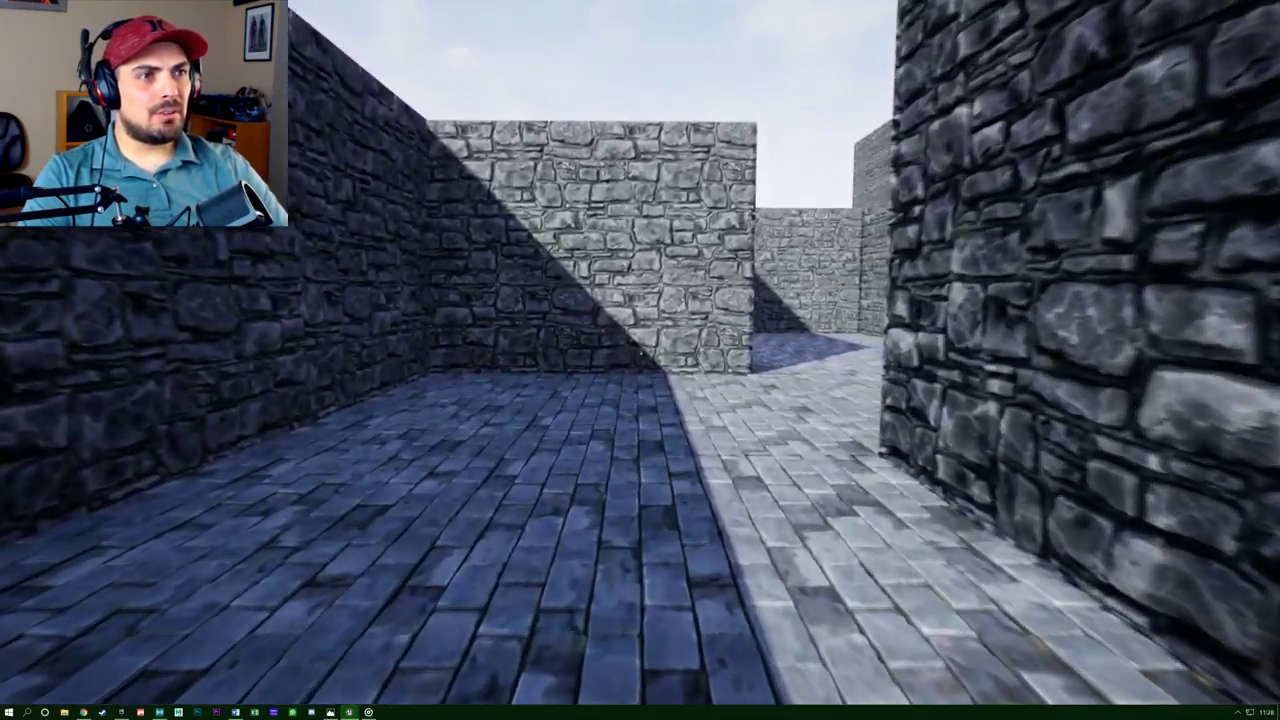
pyautogui.press('w')
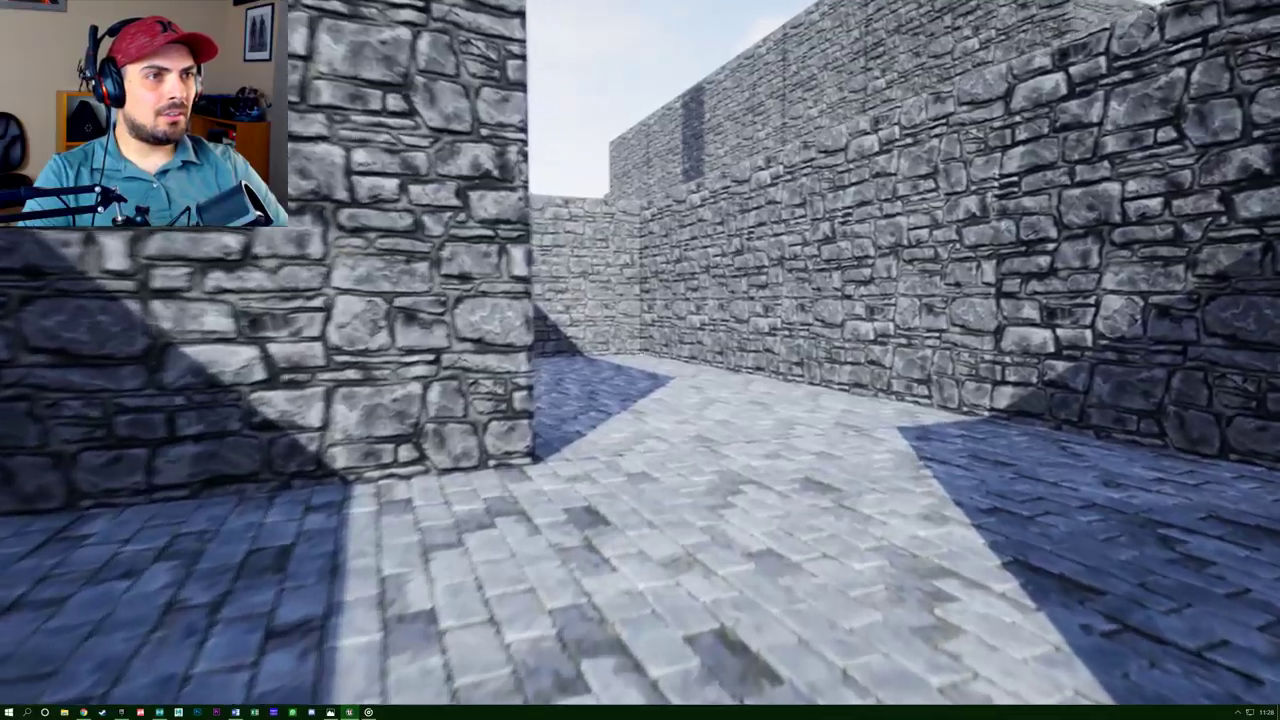
pyautogui.press('w')
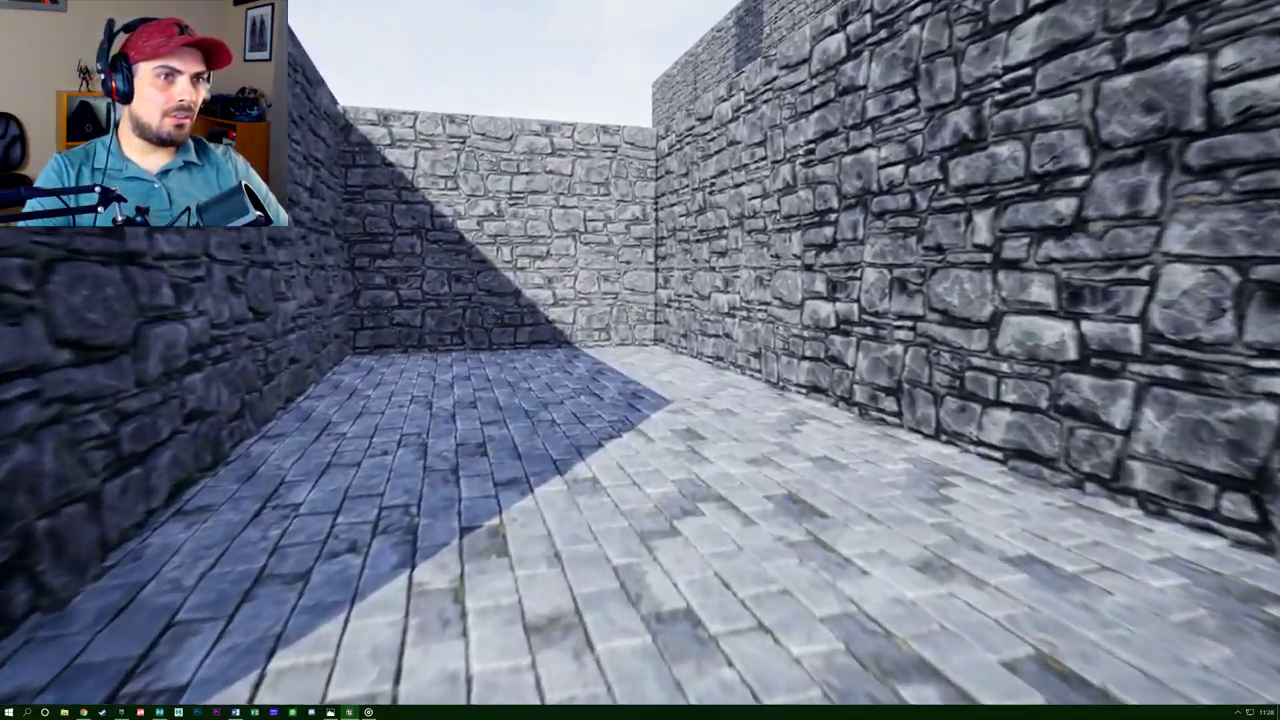
pyautogui.press('w')
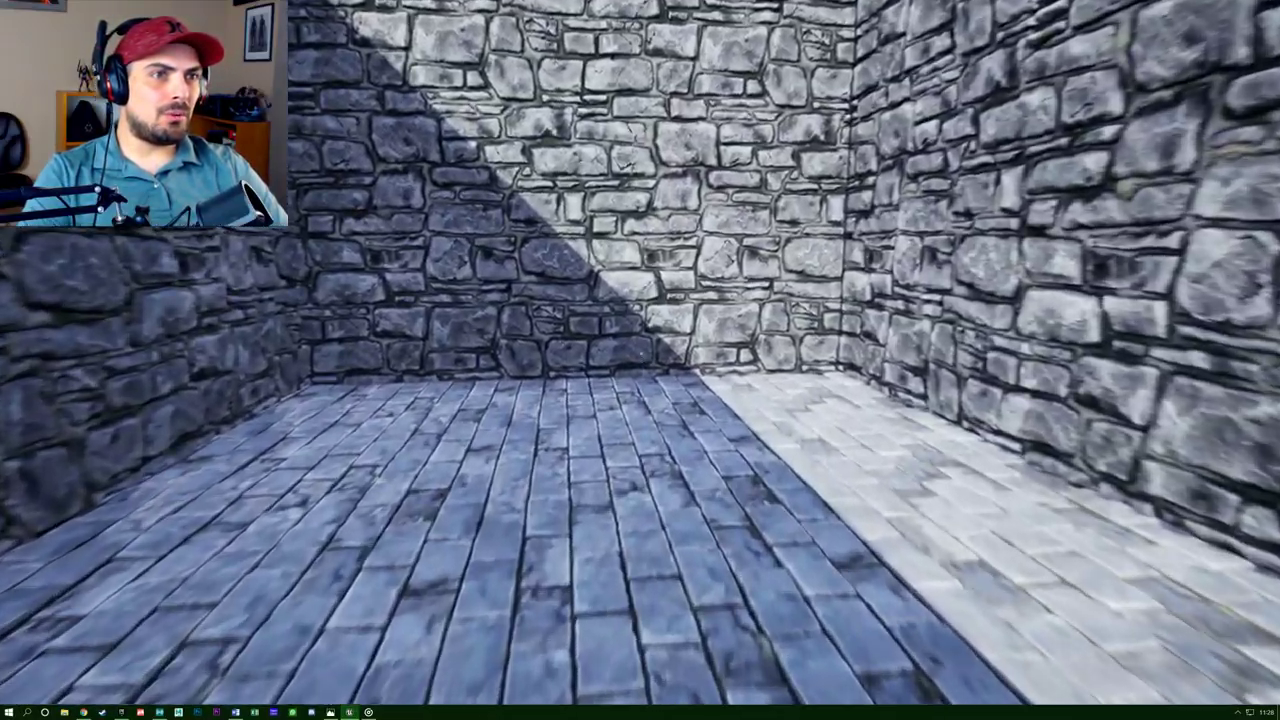
pyautogui.press('w')
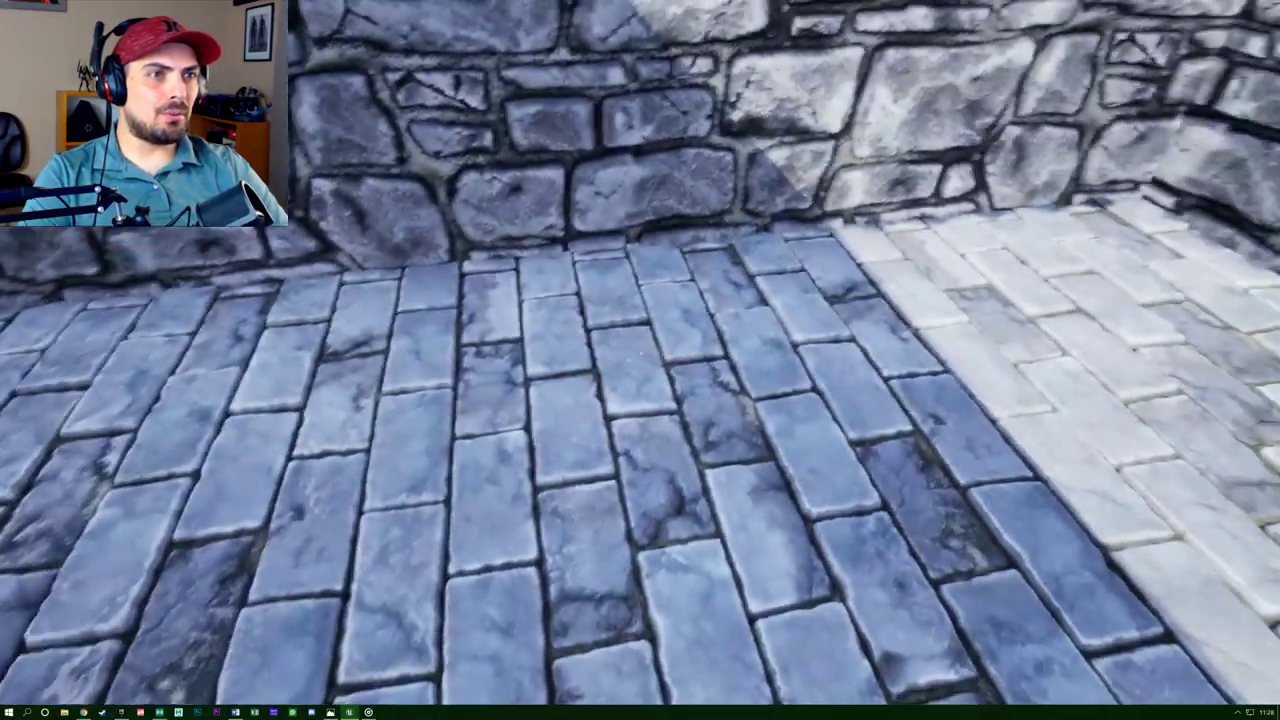
# Walk back through the long corridors and around the freestanding partitions, examining the turns, panel ends and floor paving.
pyautogui.press('w')
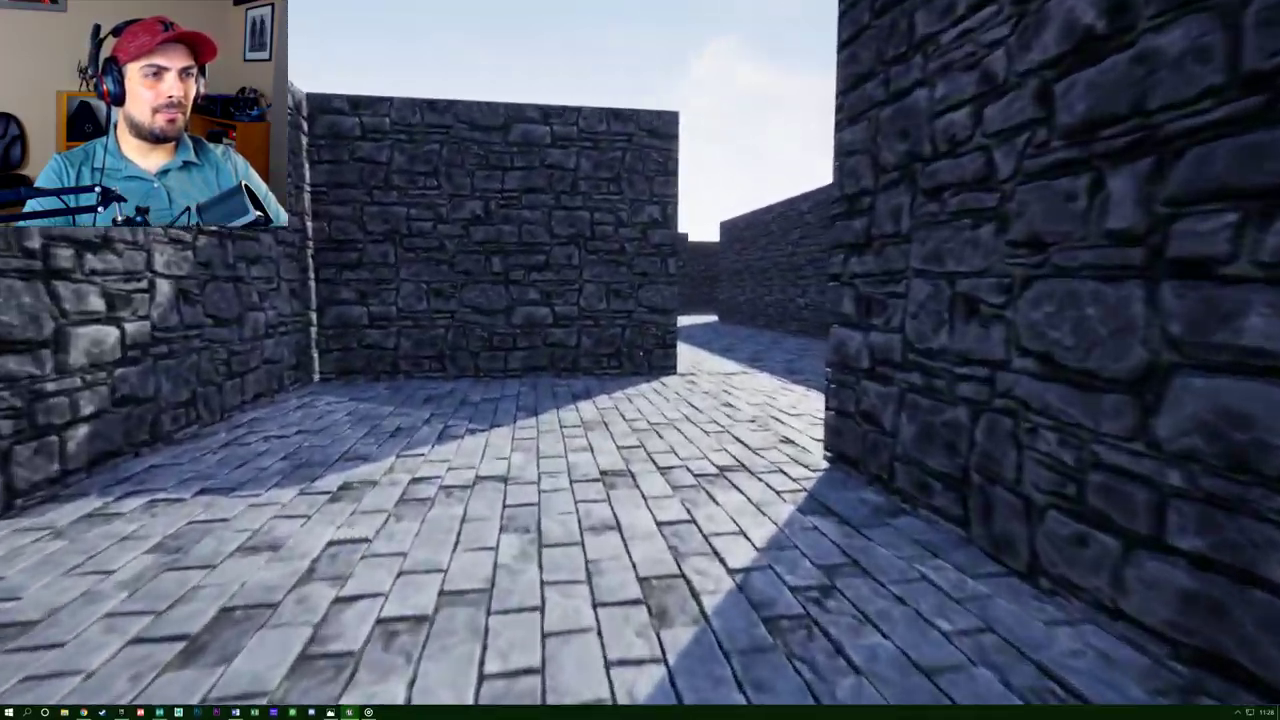
pyautogui.press('w')
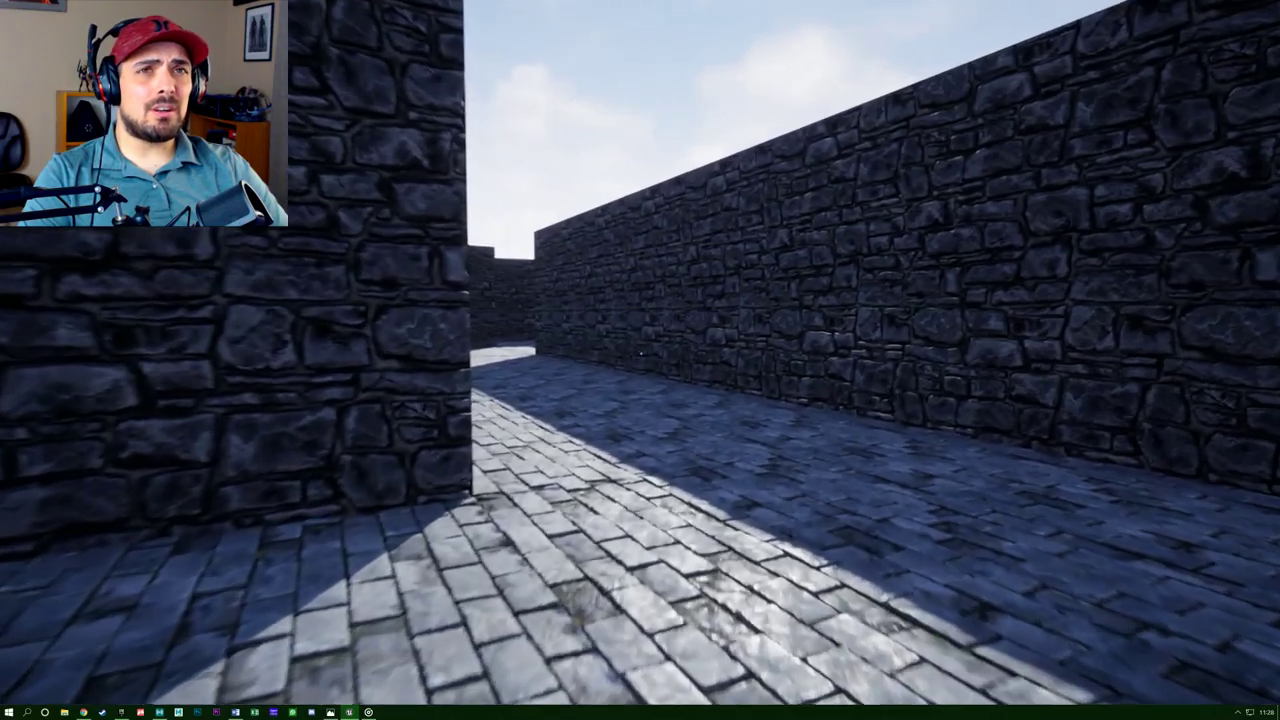
pyautogui.press('w')
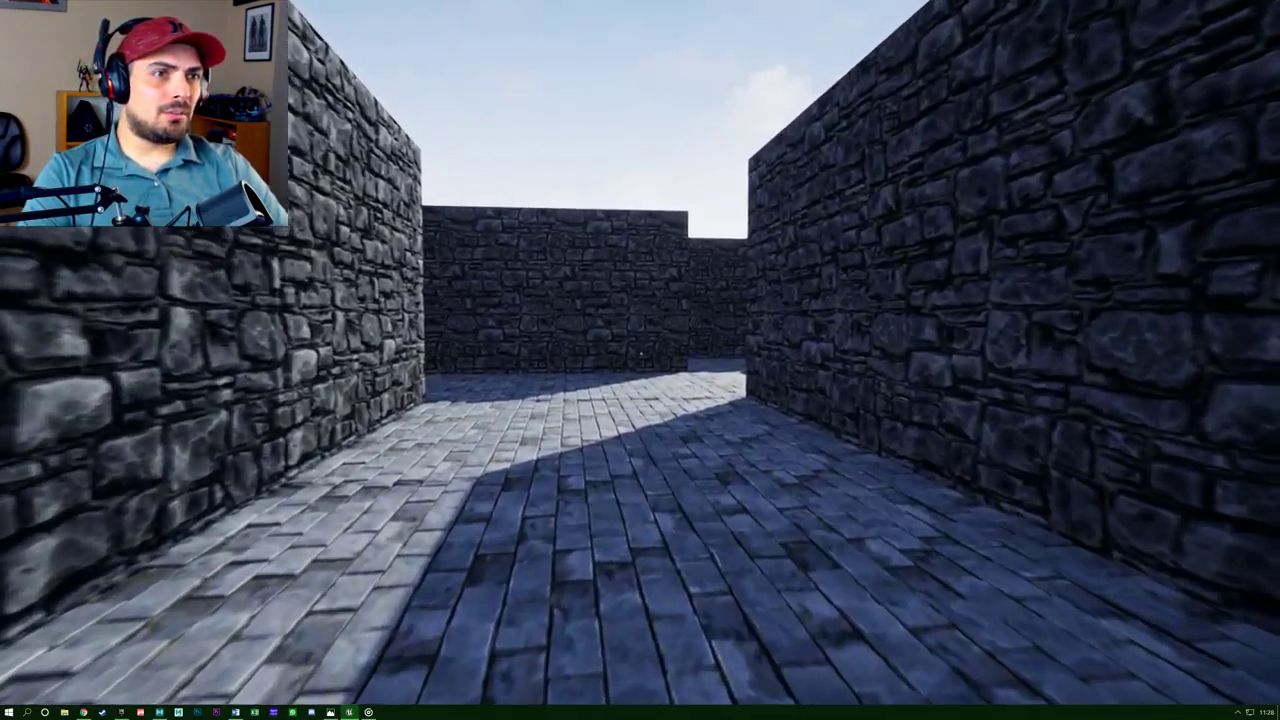
pyautogui.press('w')
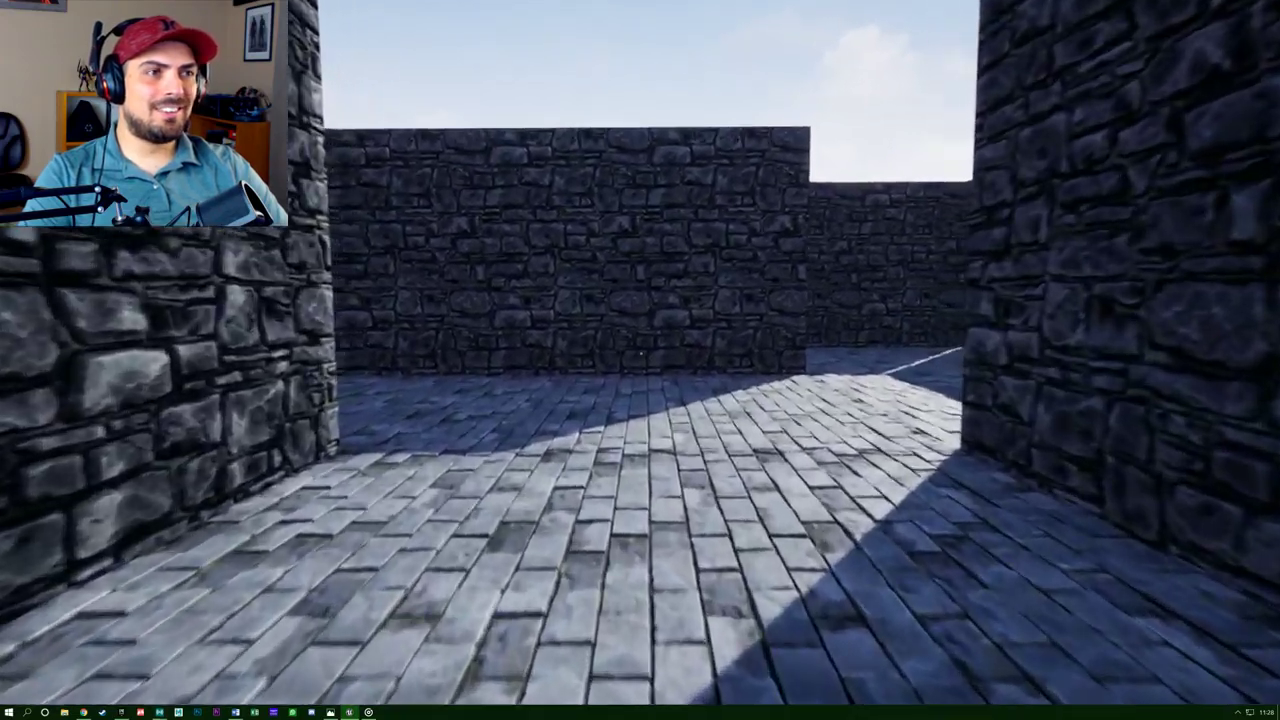
pyautogui.press('w')
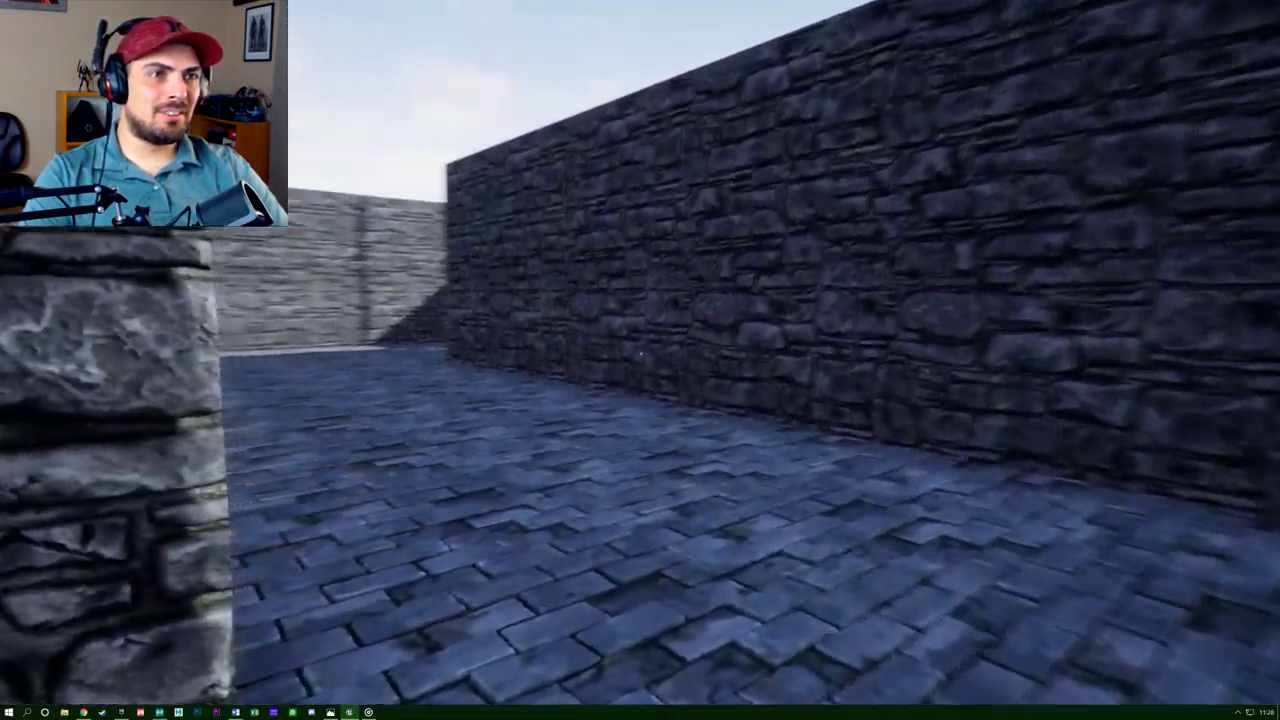
pyautogui.press('w')
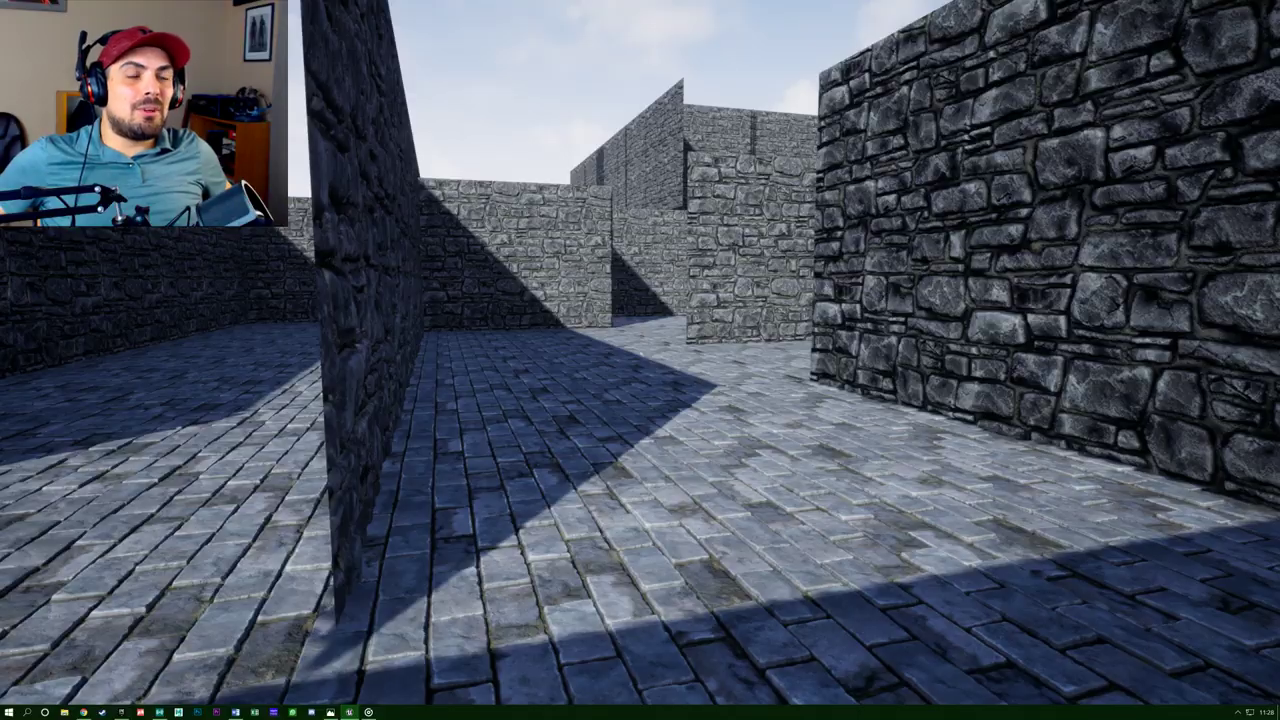
pyautogui.press('w')
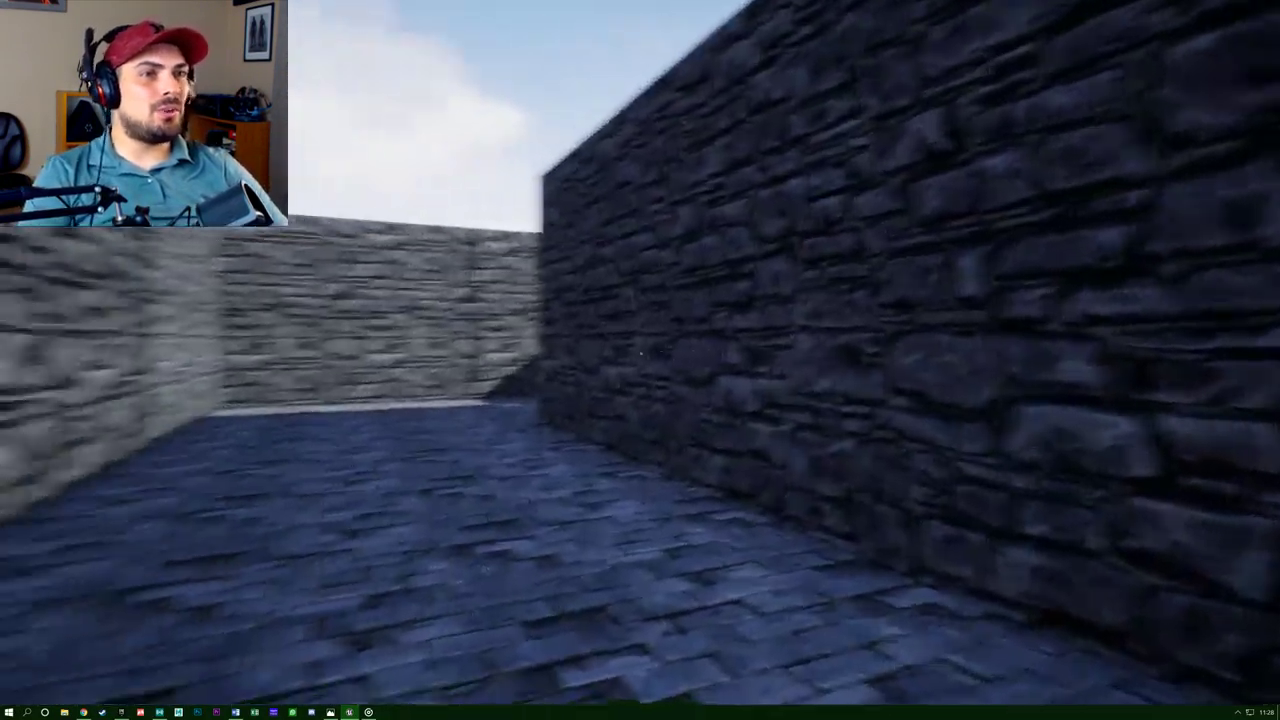
pyautogui.press('w')
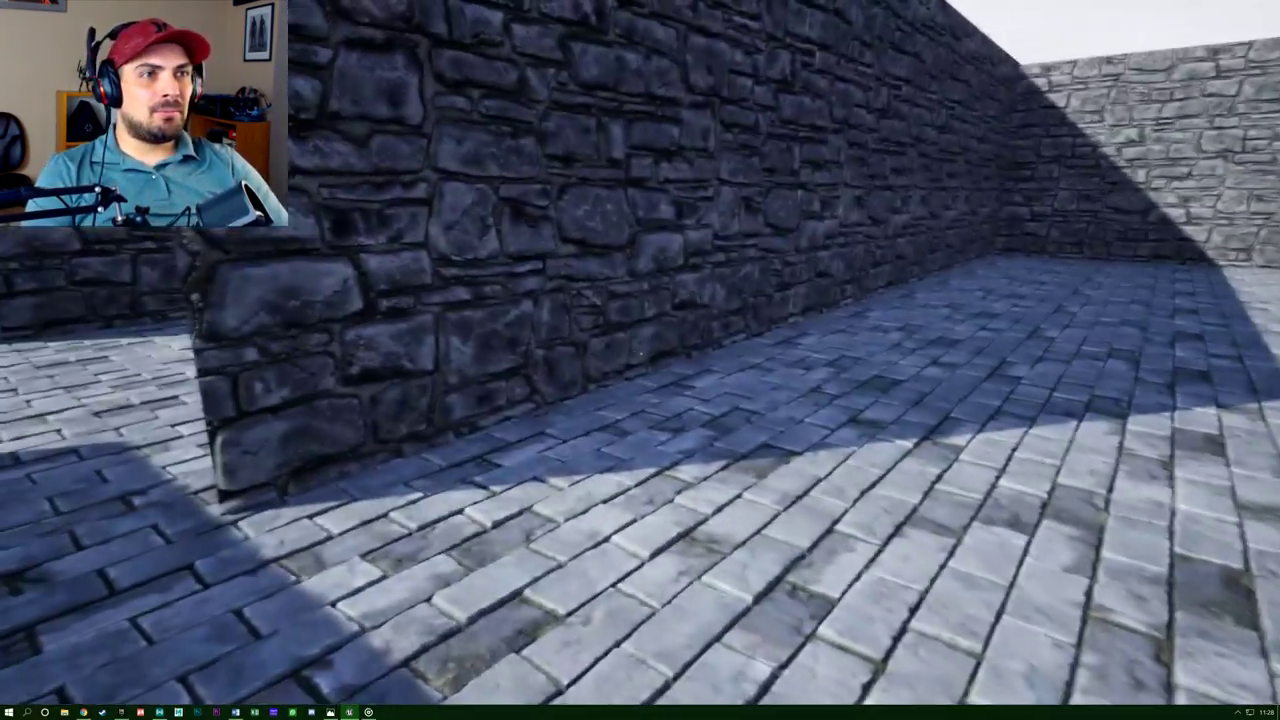
pyautogui.press('w')
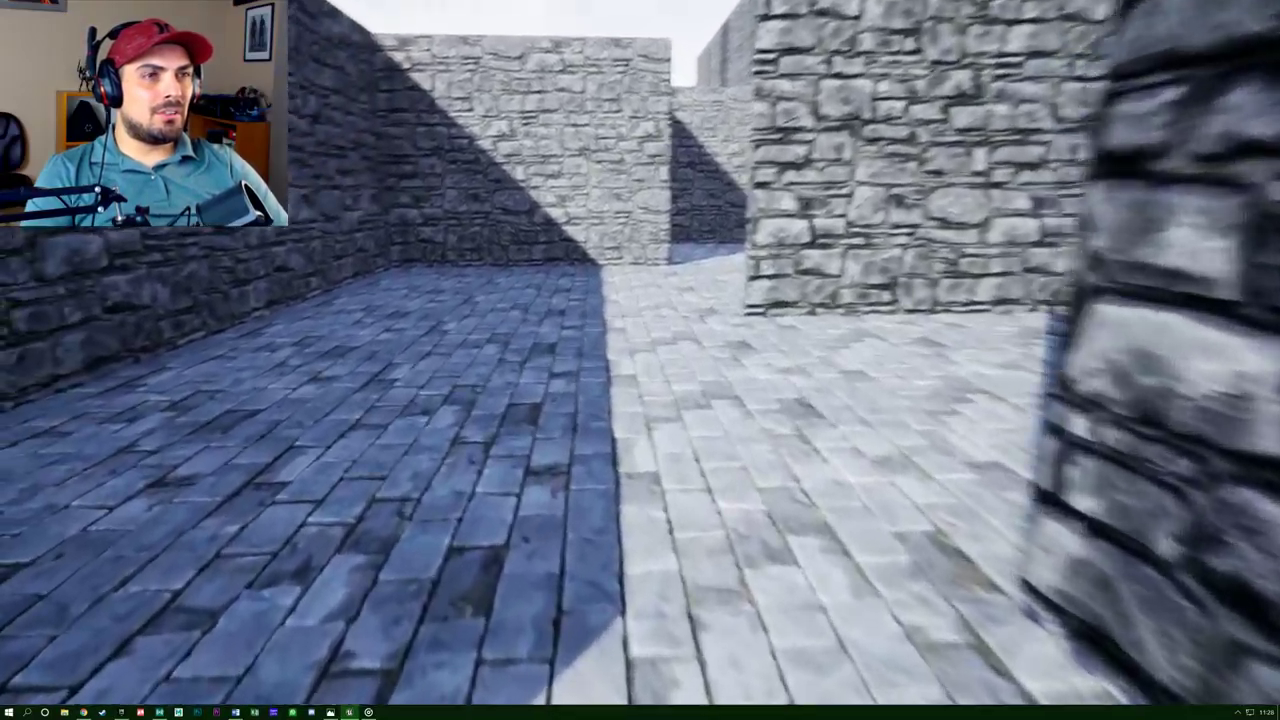
pyautogui.press('w')
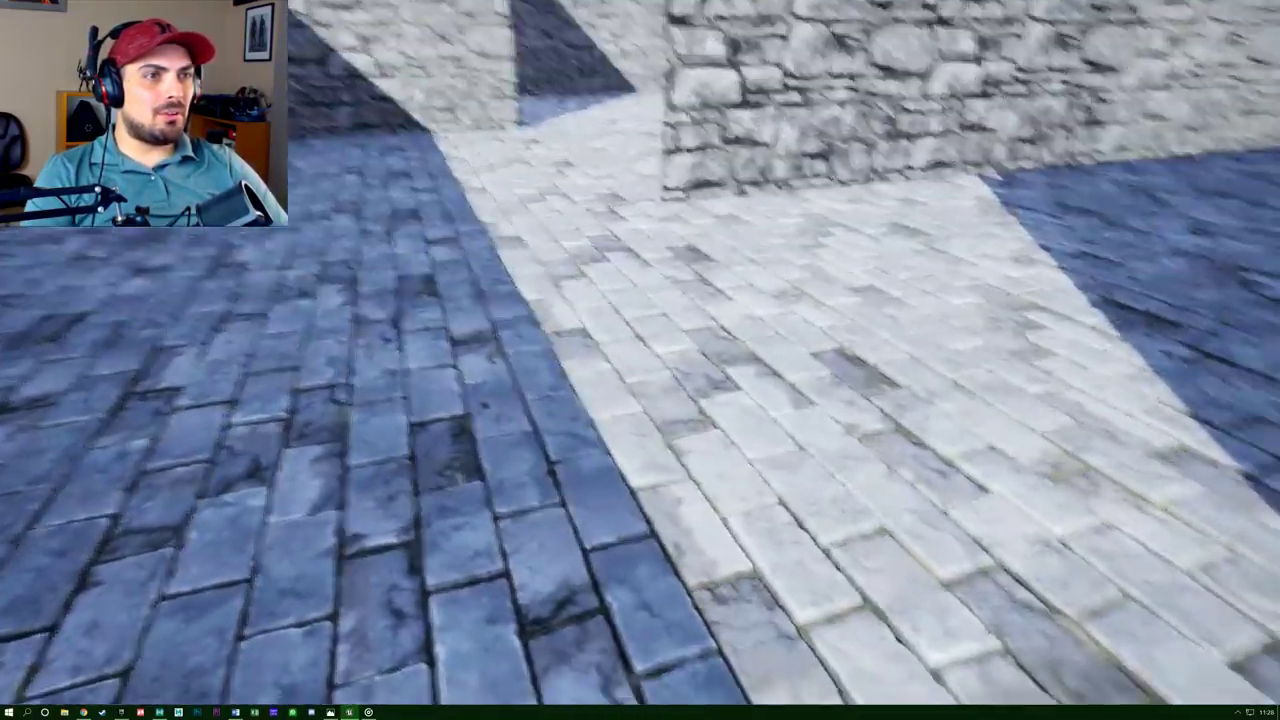
pyautogui.press('w')
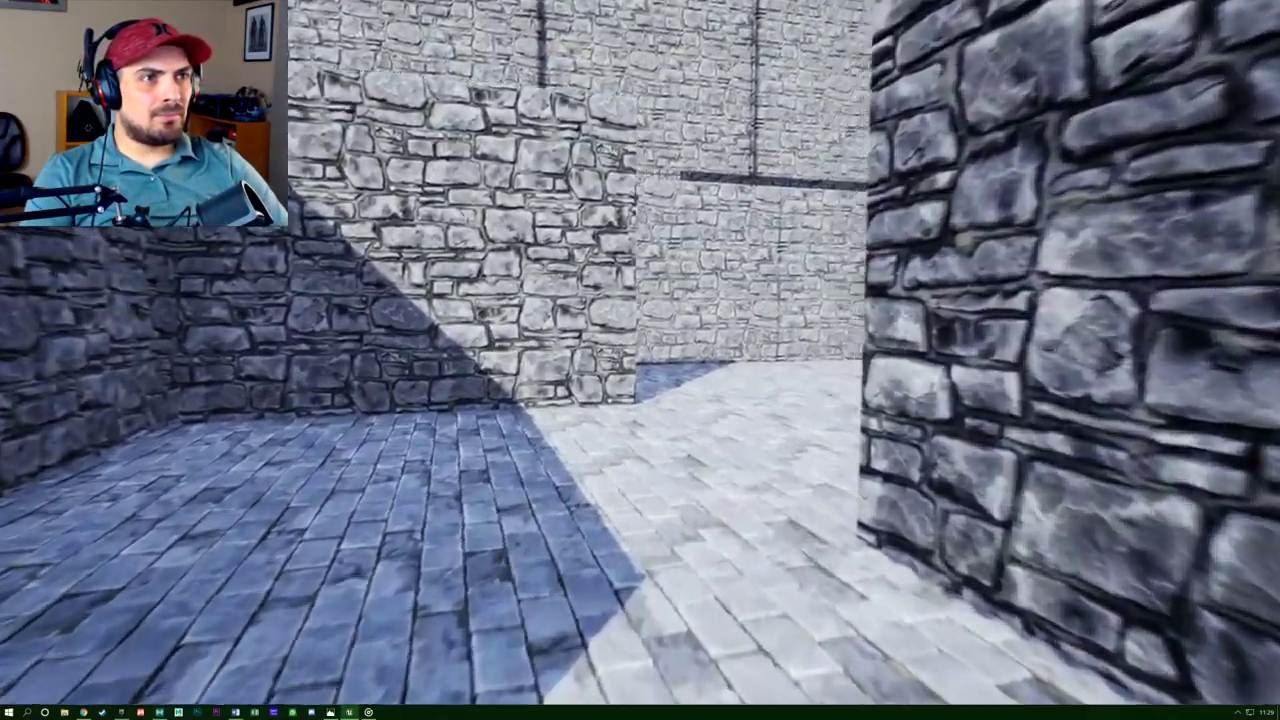
# Walk to the opening in the maze's wall, inspect the gap and floor edge, and head back into the corridors.
pyautogui.press('w')
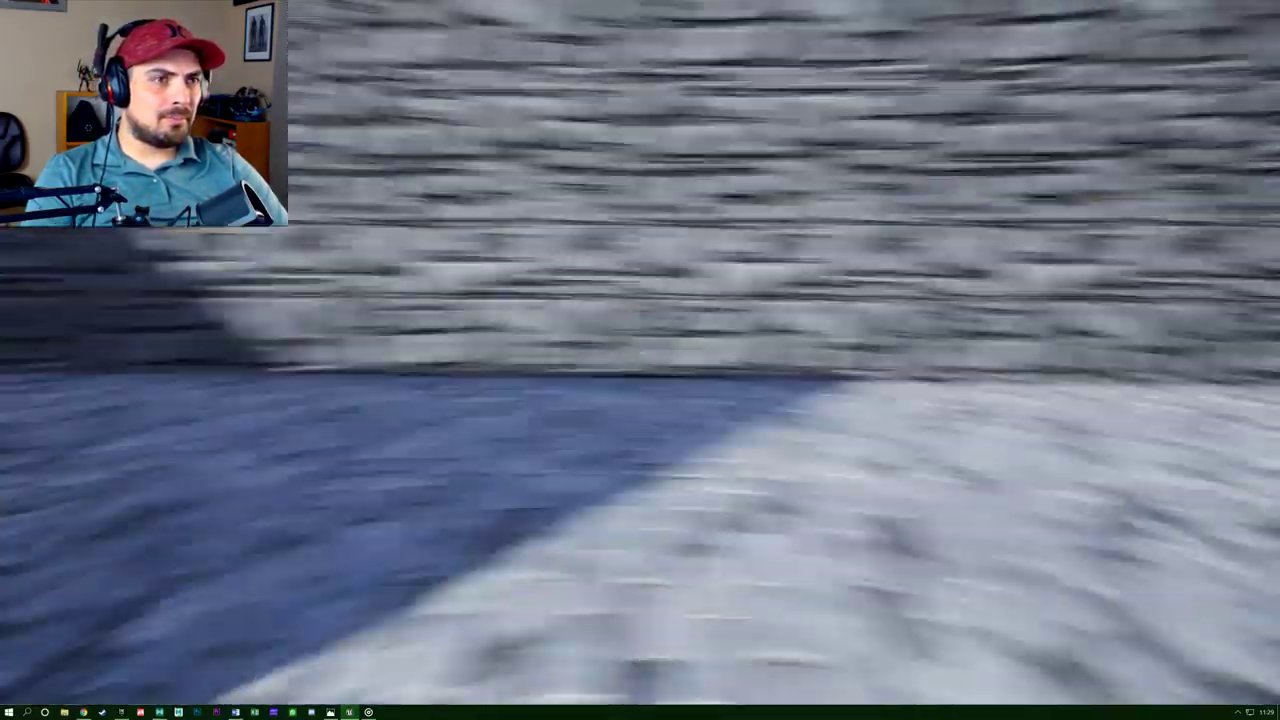
pyautogui.press('w')
pyautogui.press('w')
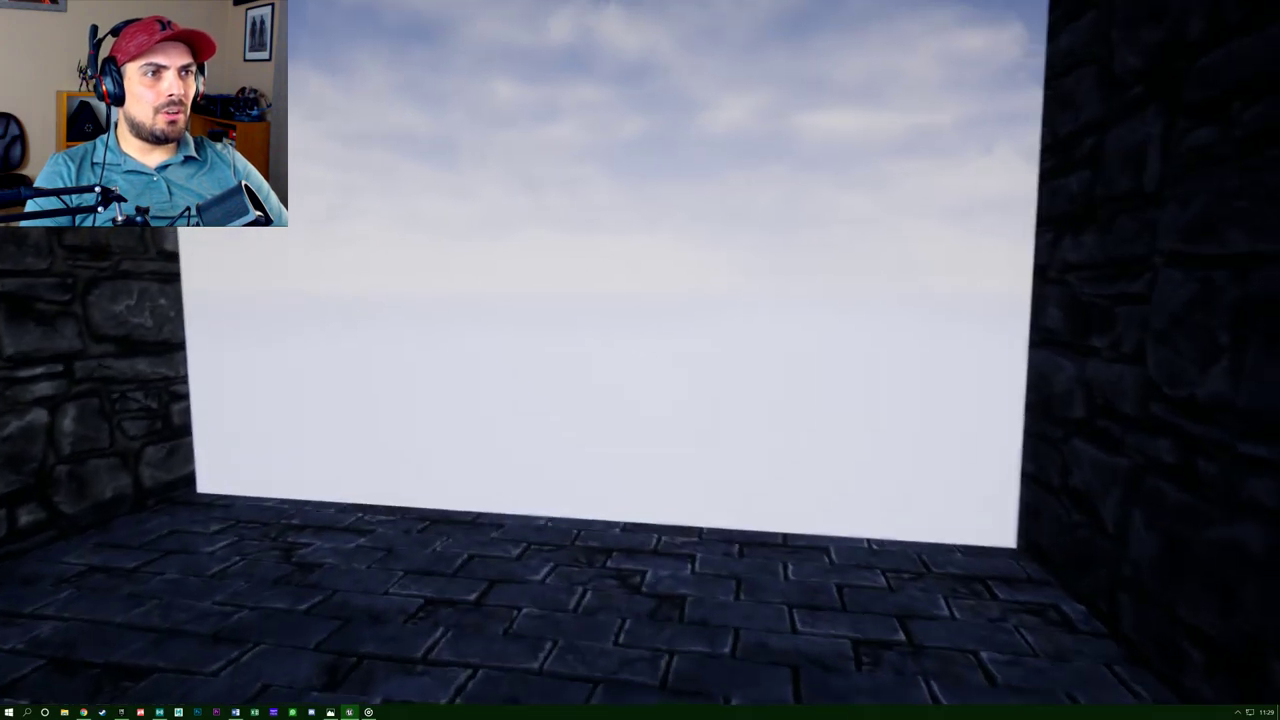
pyautogui.press('s')
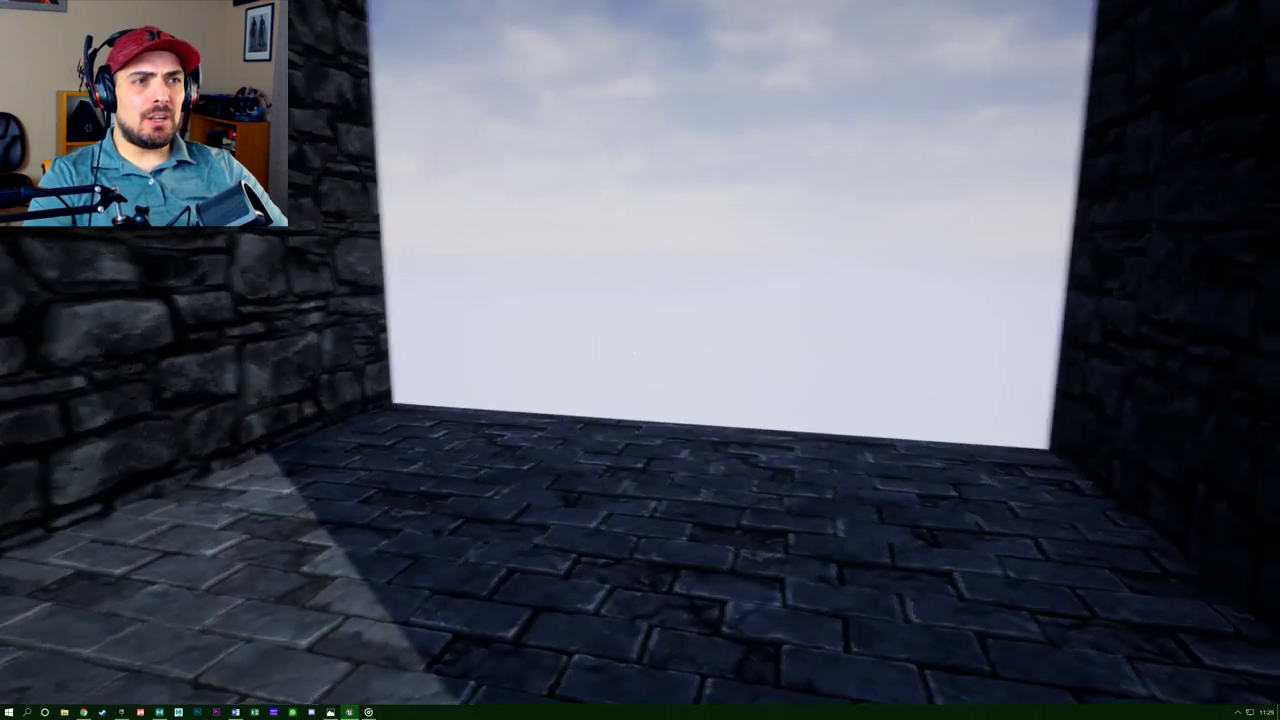
pyautogui.press('w')
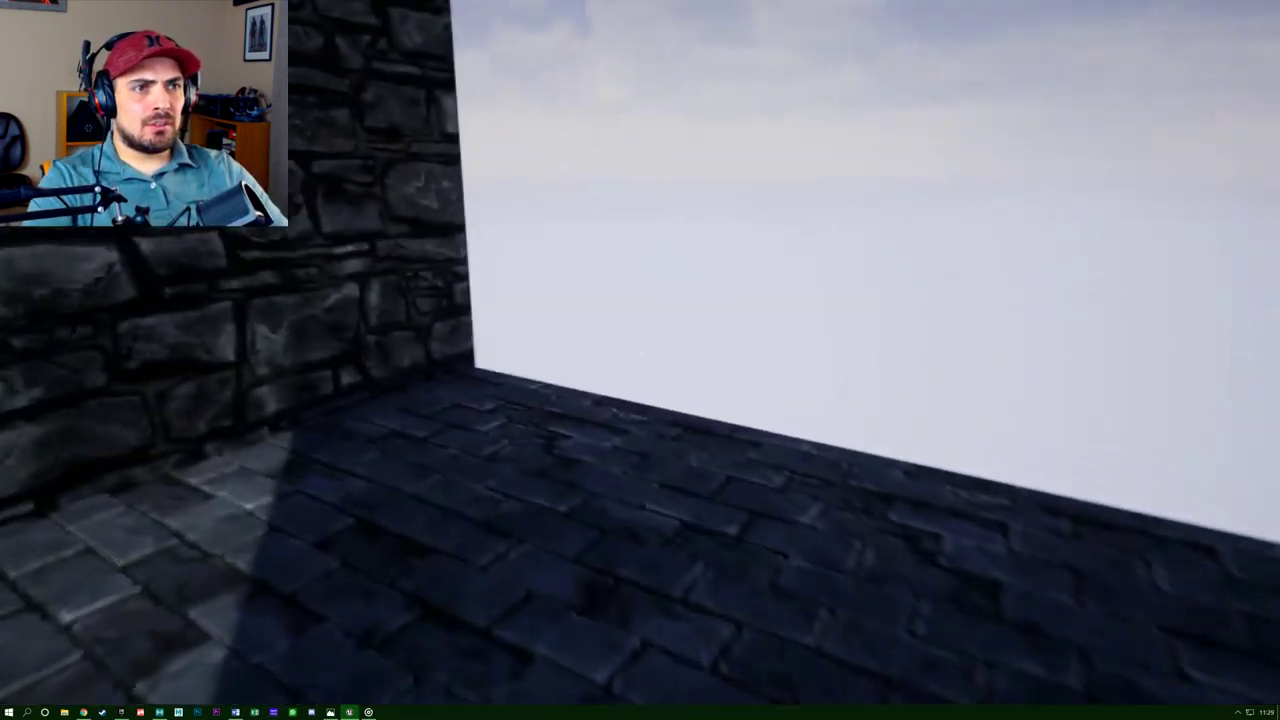
pyautogui.press('w')
pyautogui.press('w')
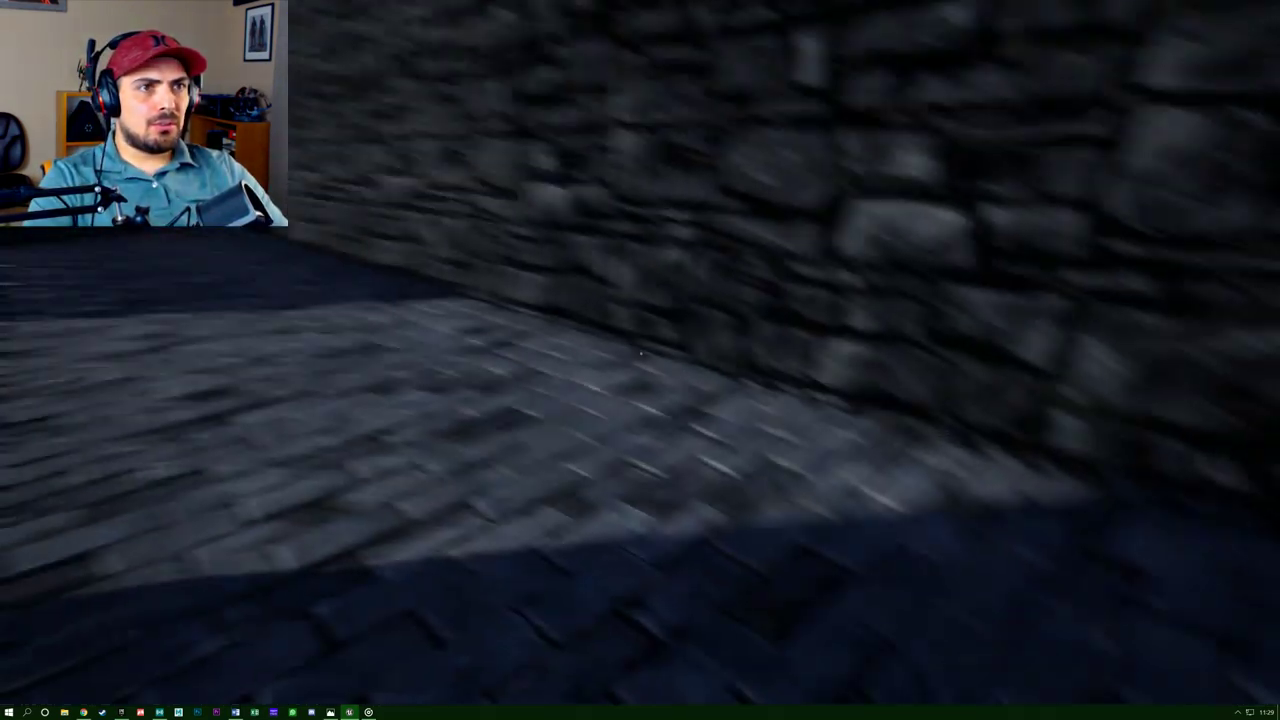
pyautogui.press('w')
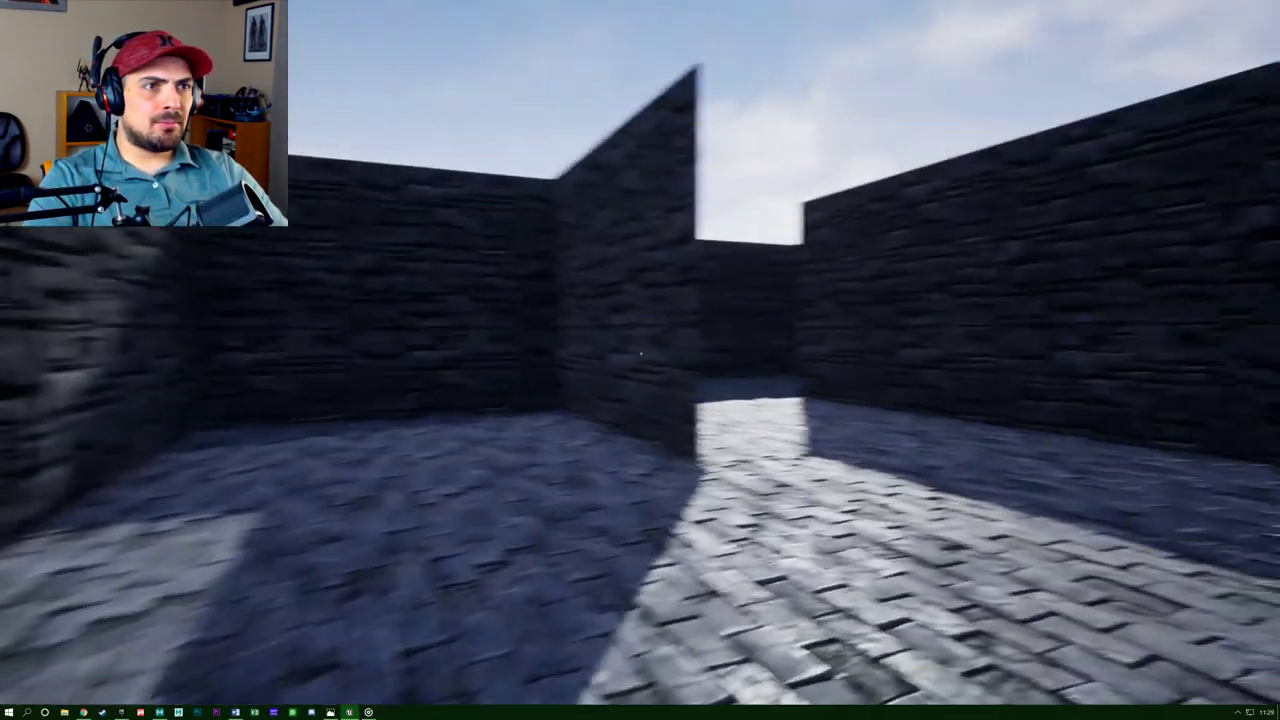
# Stop the play-test and survey the entire maze and adjoining room from above.
pyautogui.press('Escape')
pyautogui.press('s')
pyautogui.moveTo(370, 68); pyautogui.dragTo(915, 235, button='right')
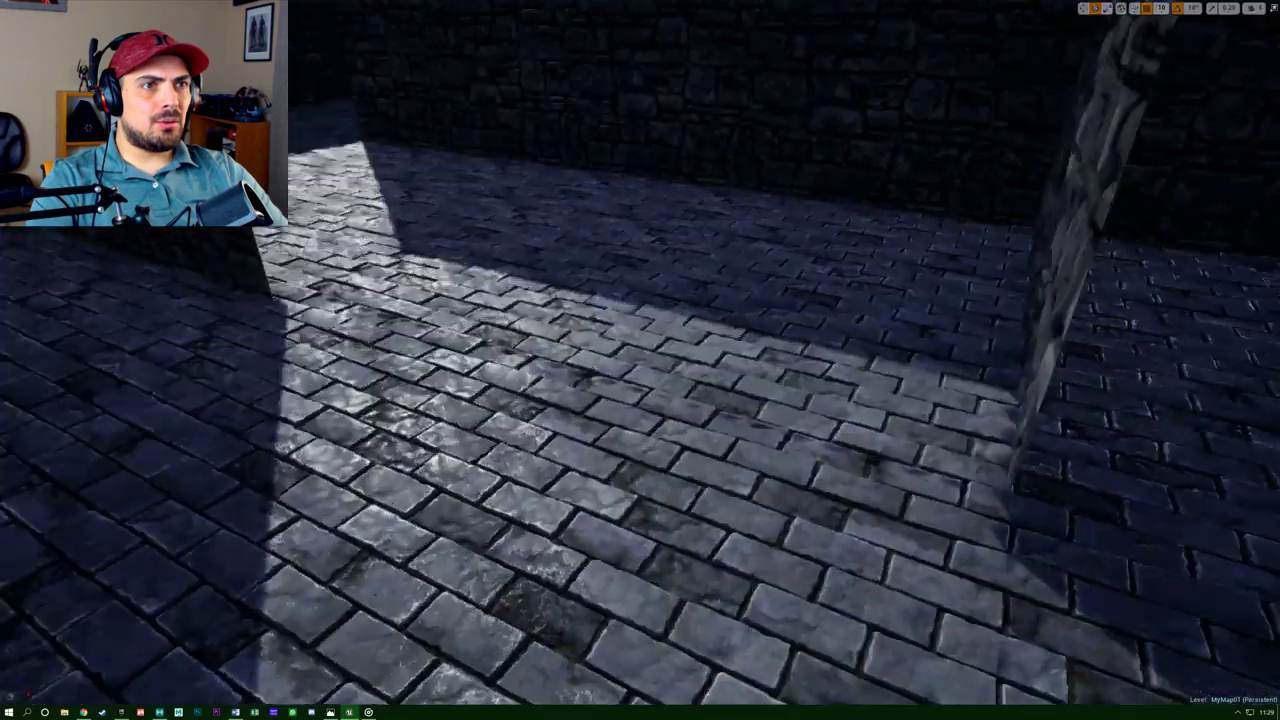
pyautogui.press('w')
pyautogui.press('s')
pyautogui.moveTo(350, 150); pyautogui.dragTo(355, 200, button='right')
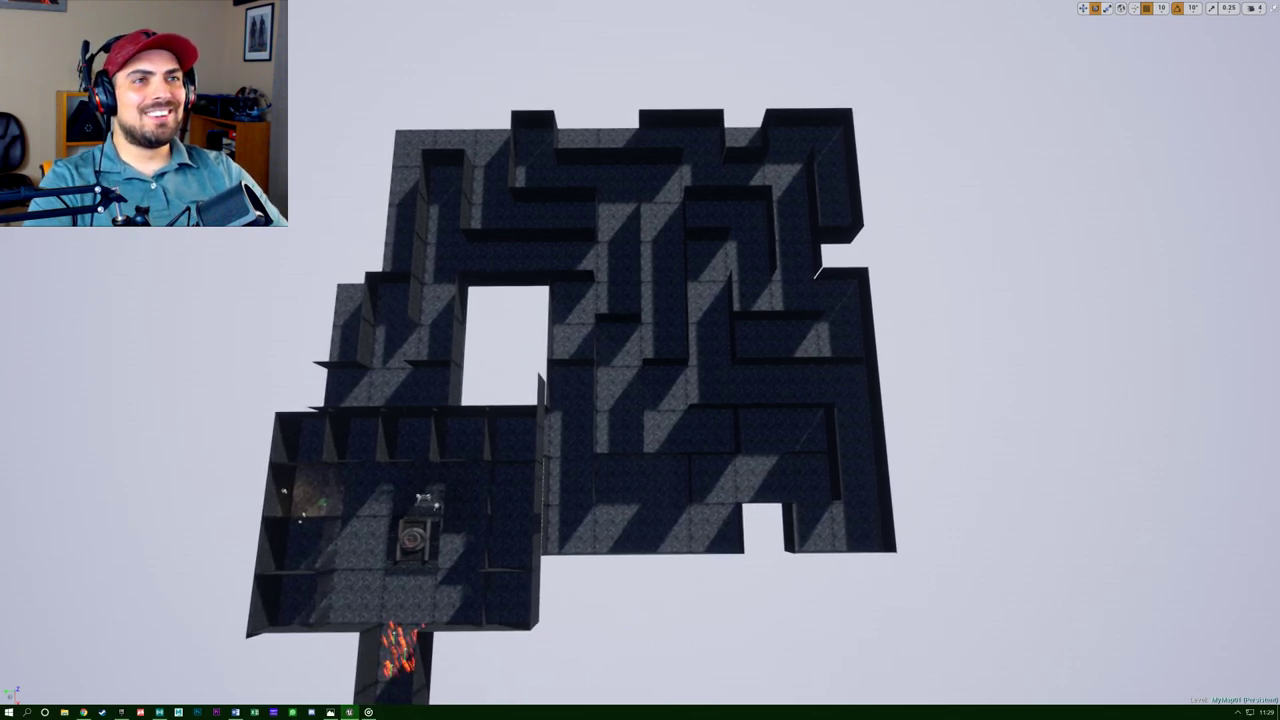
# Examine the short partitions and dead-end alcoves beside the maze's outer wall up close from above.
pyautogui.moveTo(355, 200); pyautogui.dragTo(366, 240, button='right')
pyautogui.press('q')
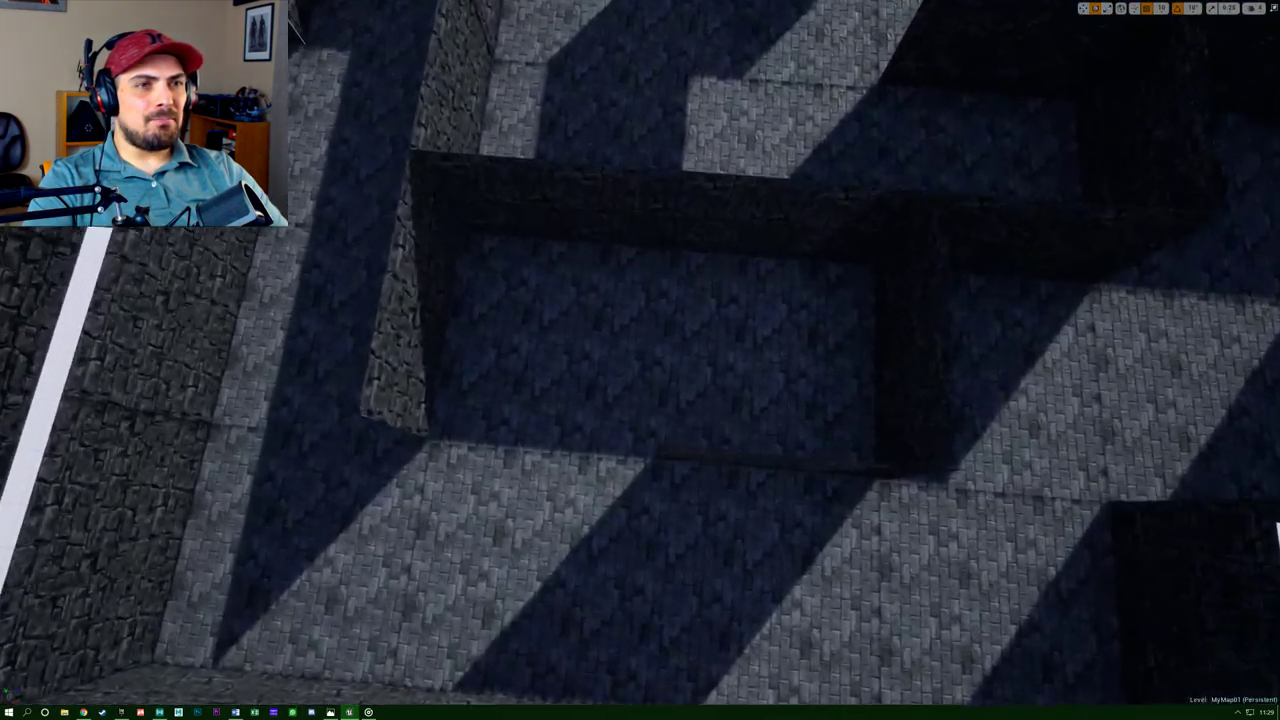
pyautogui.press('d')
pyautogui.press('s')
pyautogui.press('a')
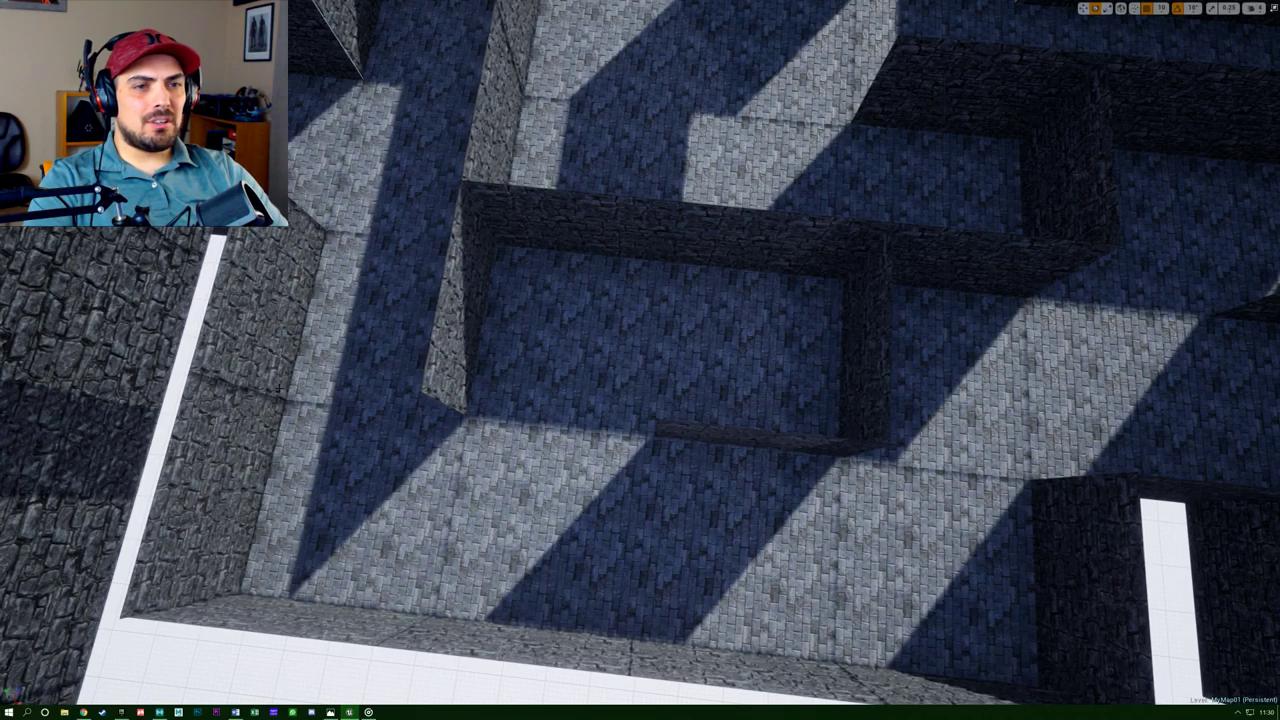
# Place an SM_Crypt_Pillar mesh at the free end of the short wall beside the room opening.
pyautogui.press('F11')
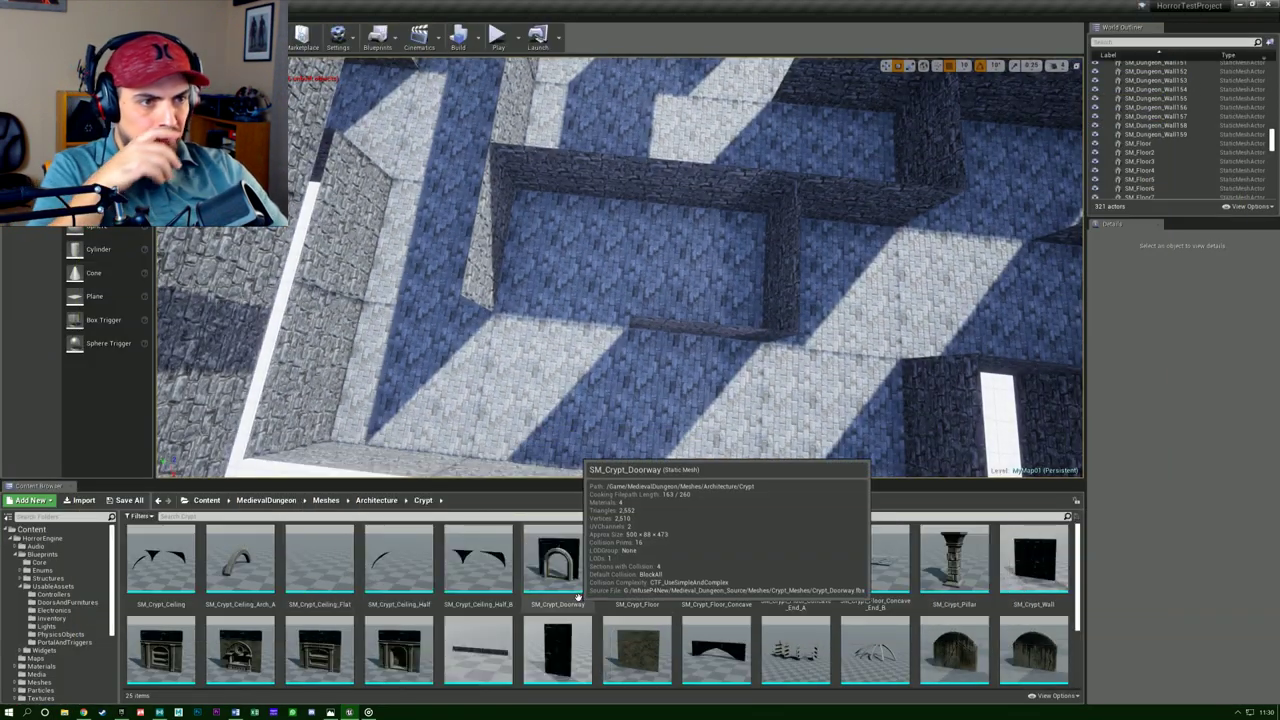
pyautogui.scroll(-2, 577, 600)
pyautogui.scroll(1, 580, 600)
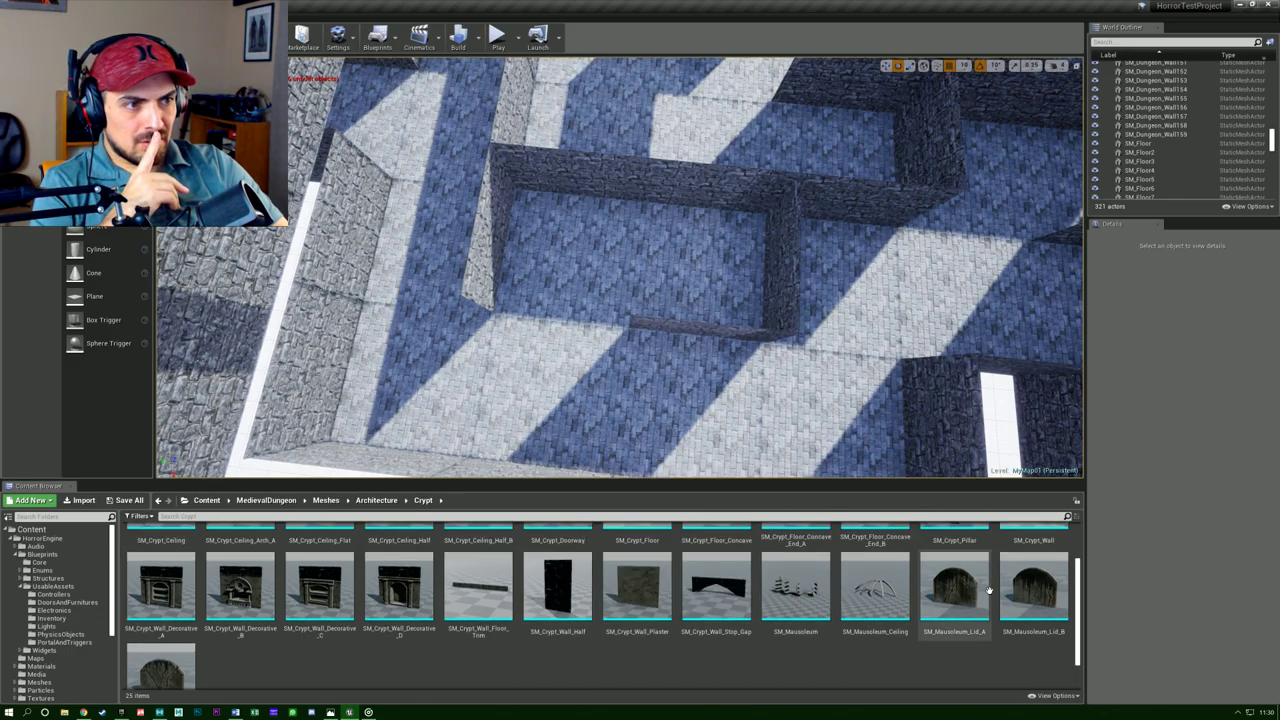
pyautogui.scroll(1, 990, 610)
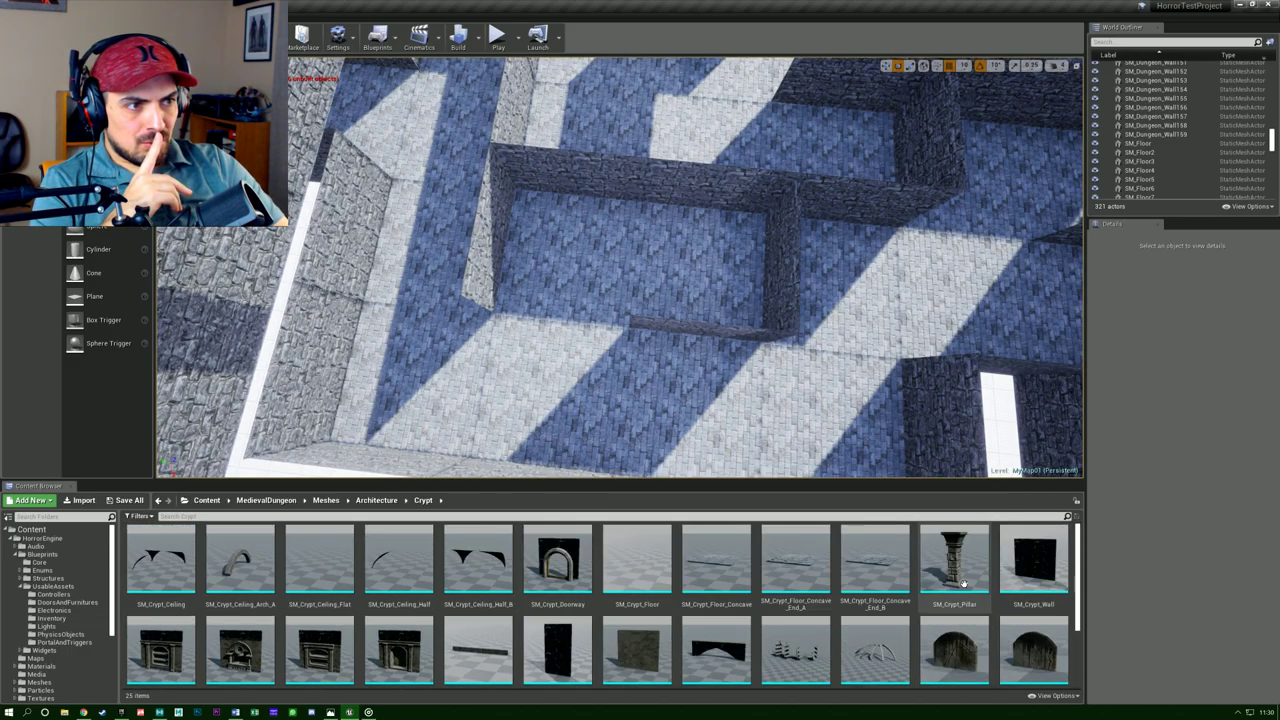
pyautogui.click(958, 578)
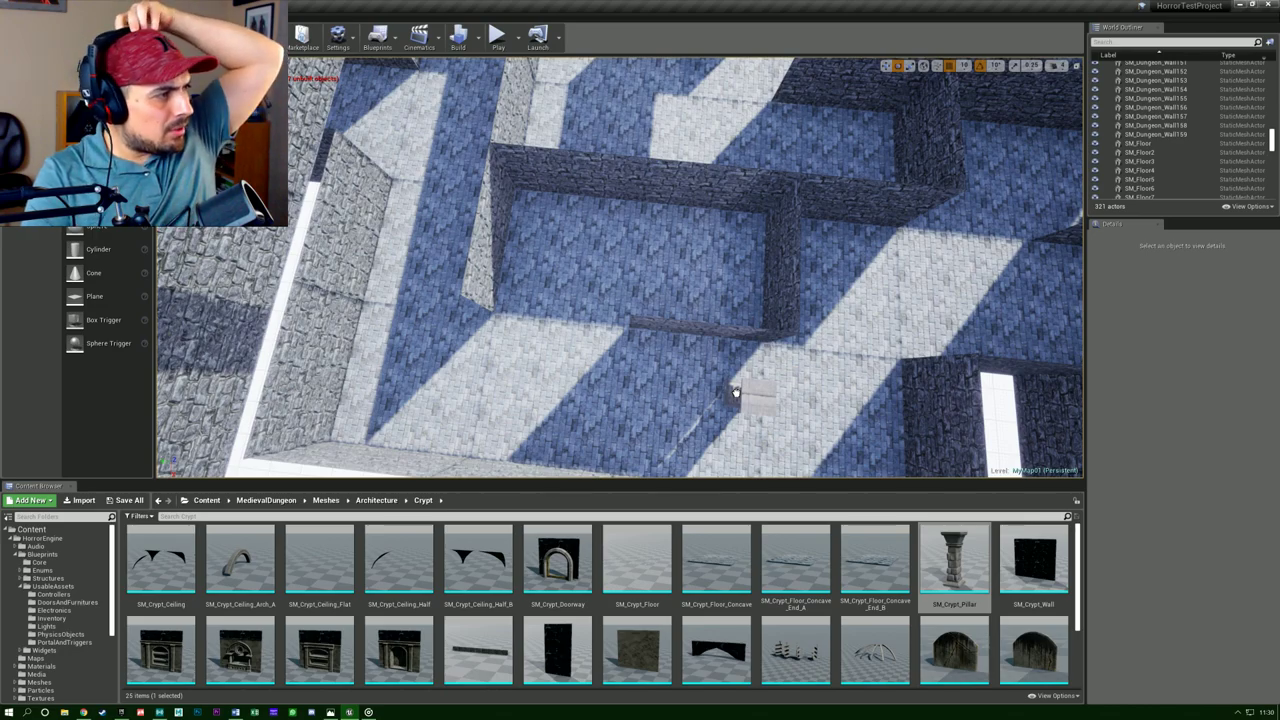
pyautogui.moveTo(735, 392); pyautogui.dragTo(735, 392)
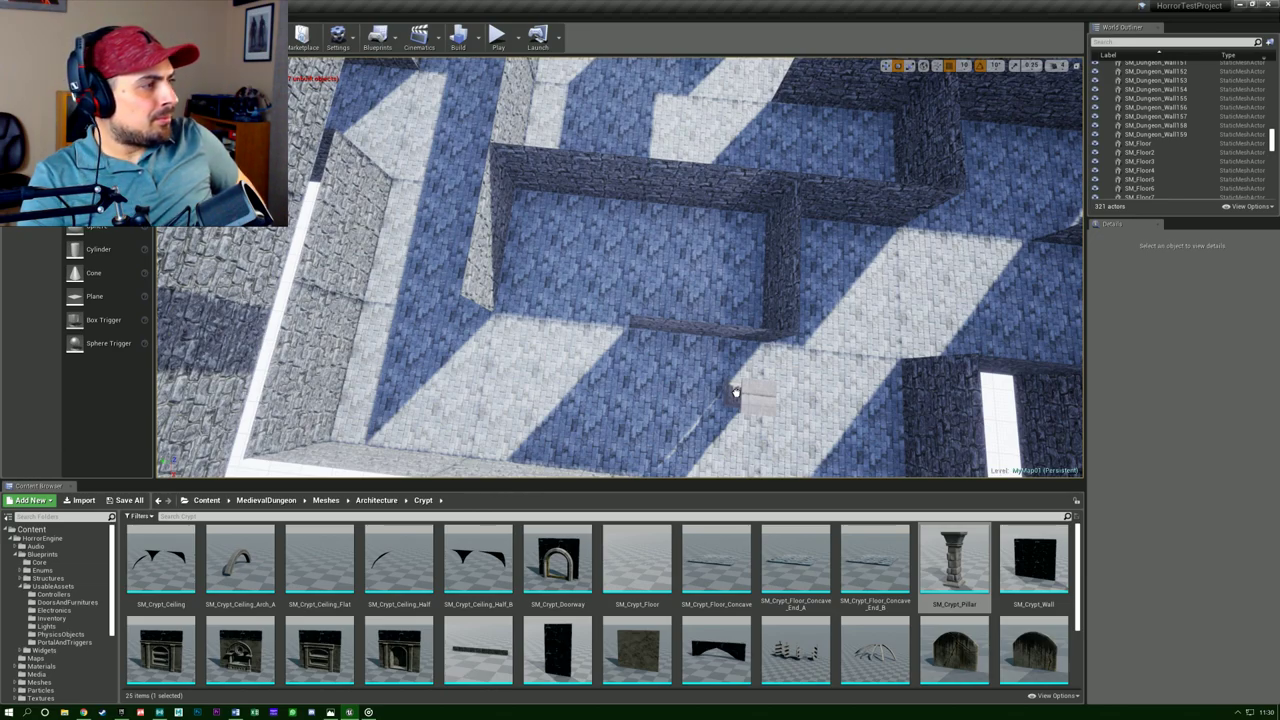
pyautogui.moveTo(735, 392); pyautogui.dragTo(735, 392)
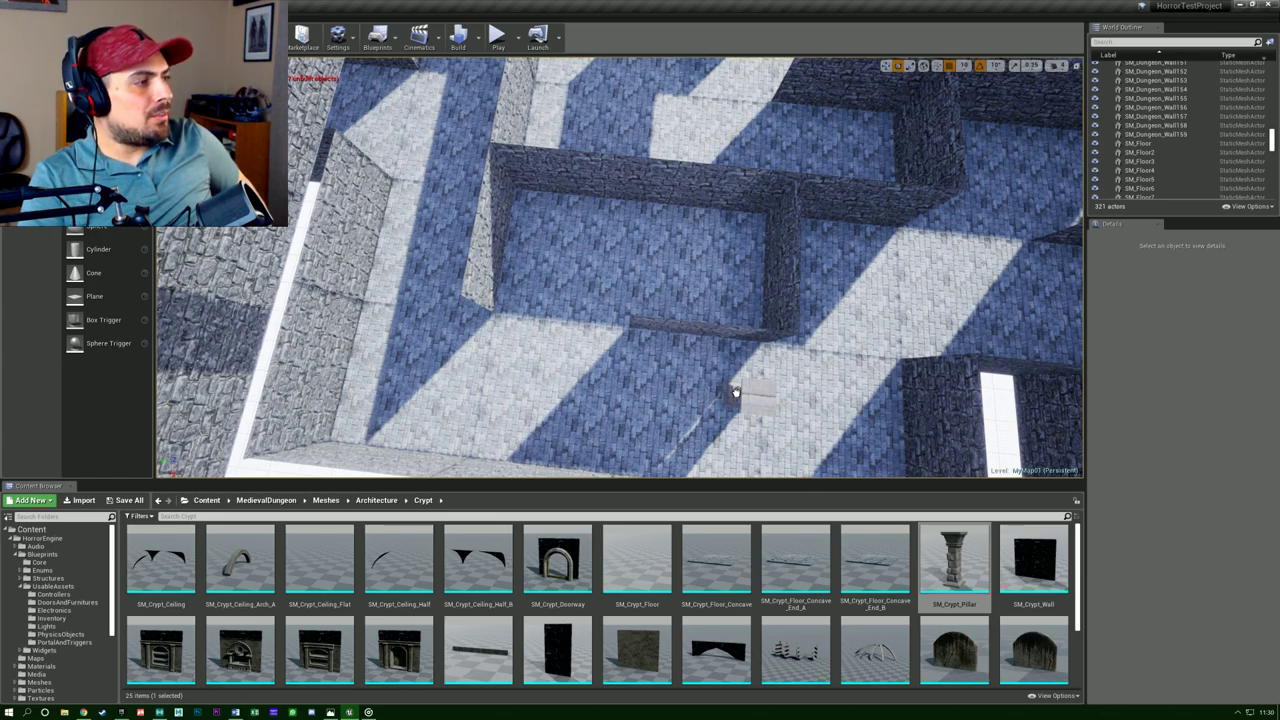
pyautogui.moveTo(735, 392); pyautogui.dragTo(735, 392)
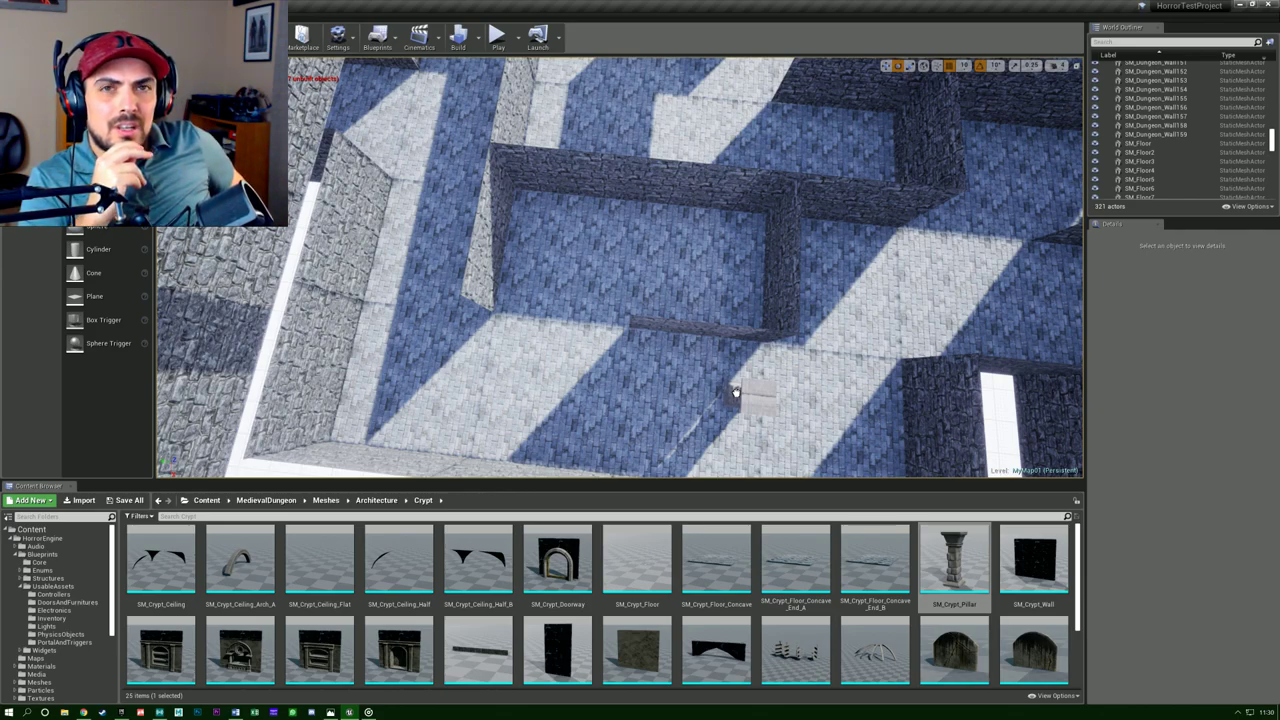
pyautogui.moveTo(735, 392); pyautogui.dragTo(735, 392)
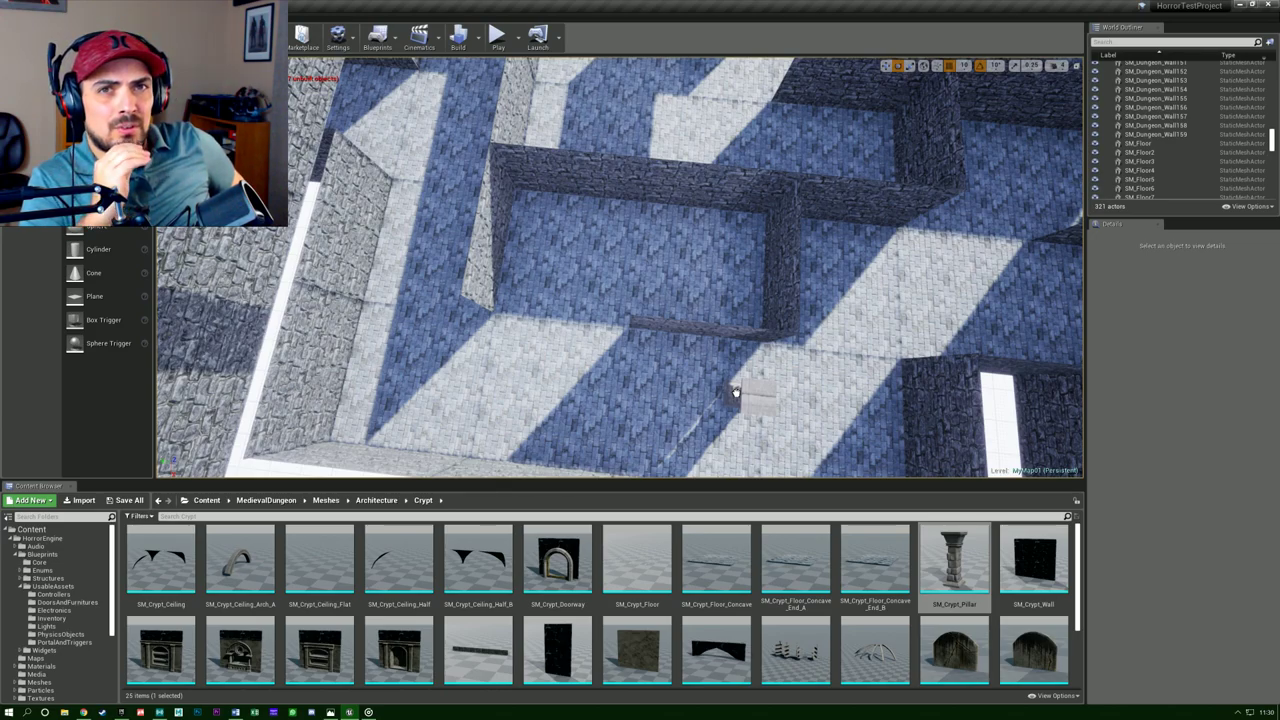
pyautogui.moveTo(735, 392); pyautogui.dragTo(735, 392)
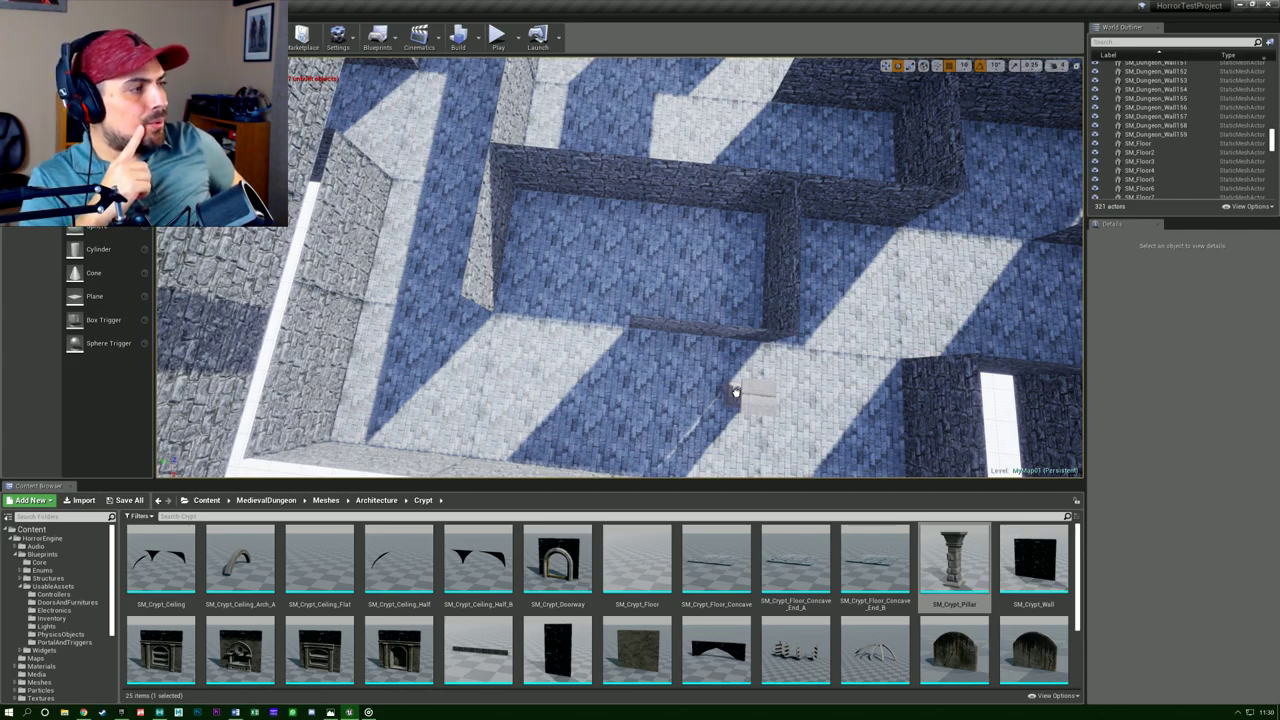
pyautogui.moveTo(735, 392); pyautogui.dragTo(622, 324)
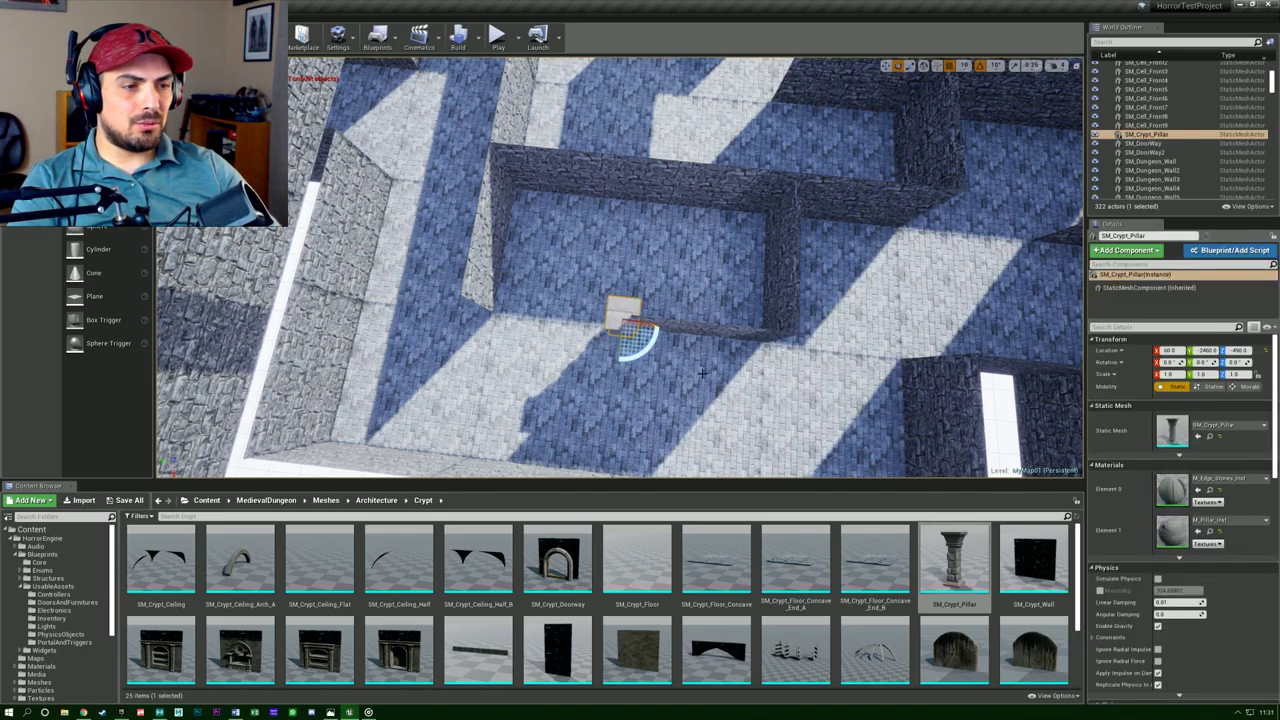
# Scale the crypt pillar to about 0.37 in X and Y and about 1.4 in Z.
pyautogui.press('F11')
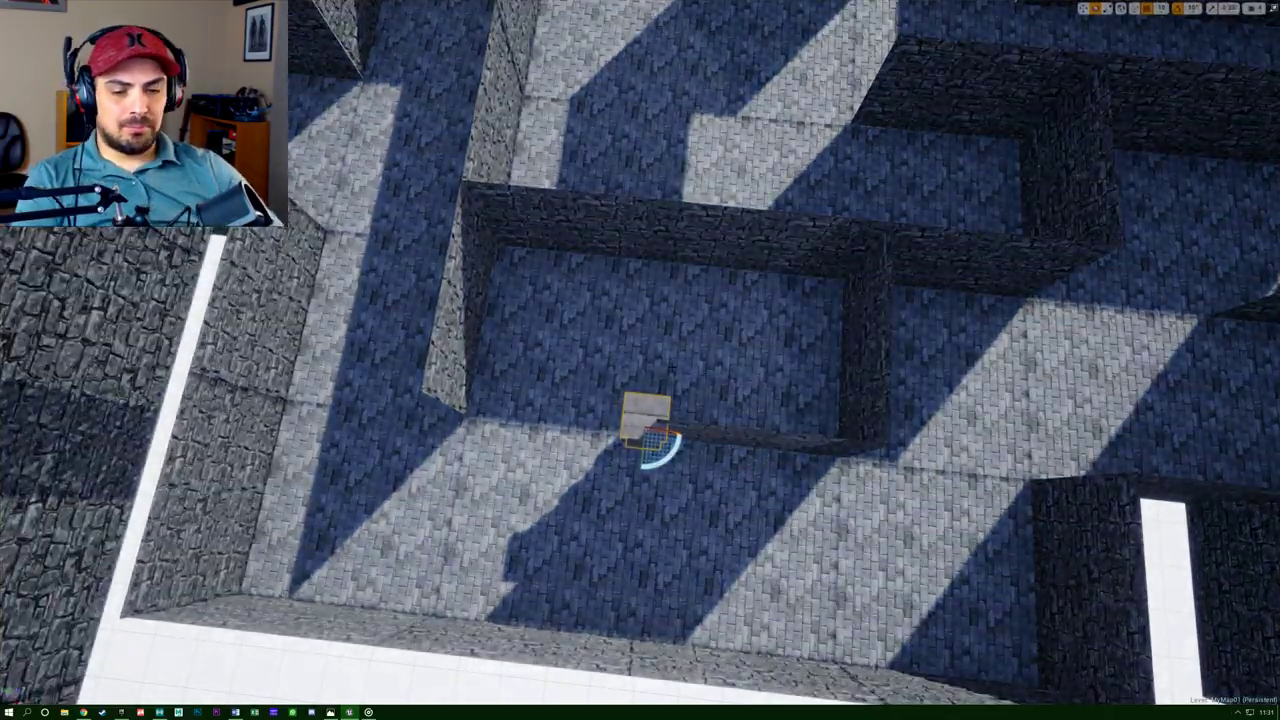
pyautogui.moveTo(634, 397); pyautogui.dragTo(615, 305, button='right')
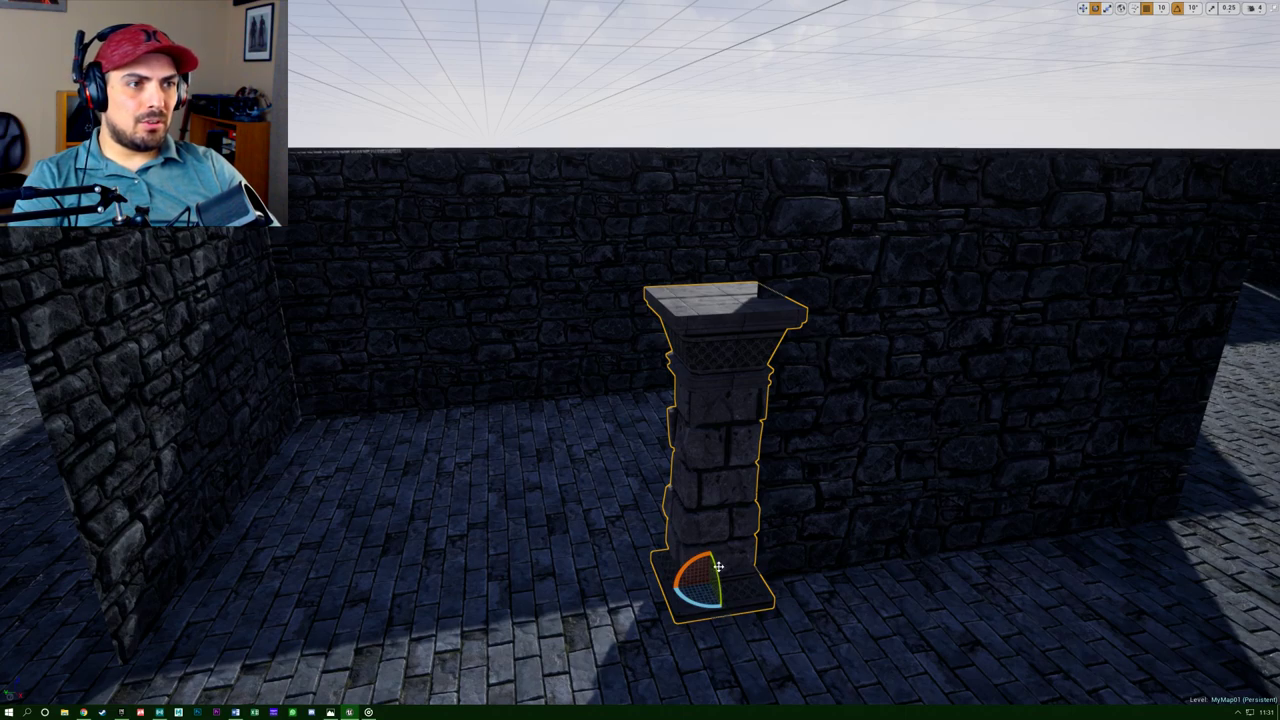
pyautogui.press('r')
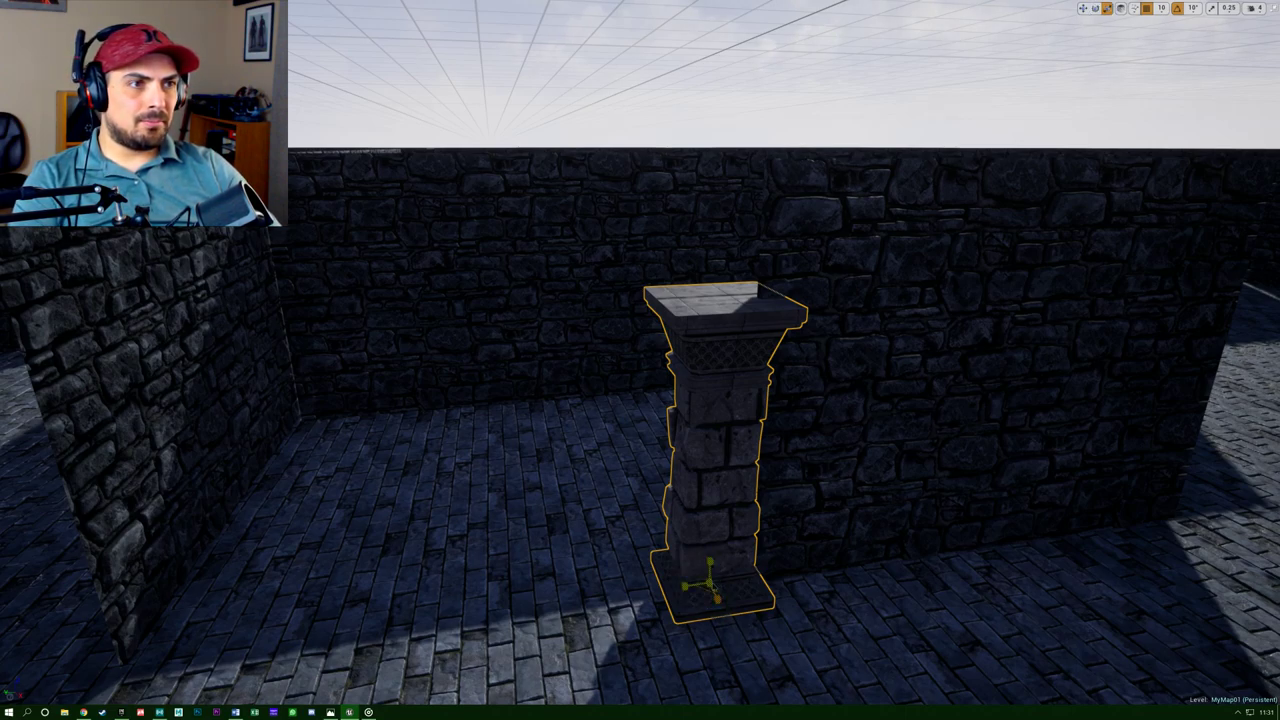
pyautogui.moveTo(710, 563); pyautogui.dragTo(710, 520)
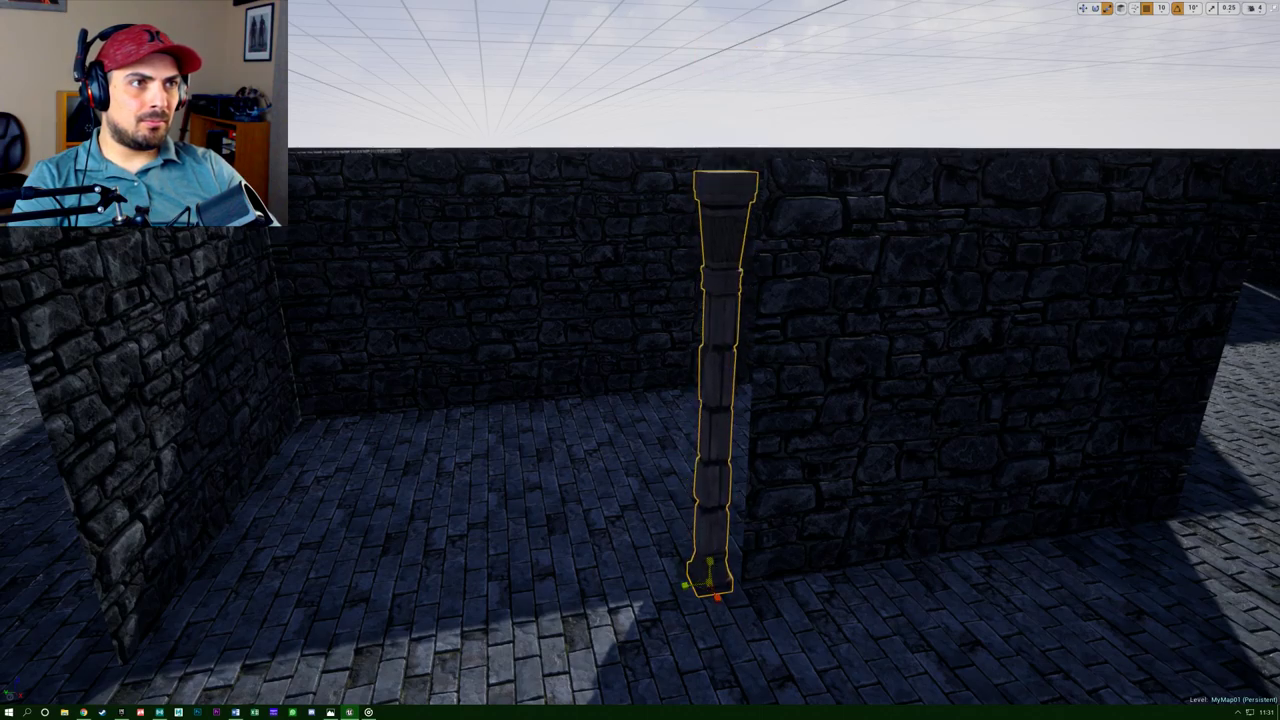
pyautogui.moveTo(710, 520); pyautogui.dragTo(950, 620, button='right')
pyautogui.moveTo(610, 420); pyautogui.dragTo(580, 420, button='right')
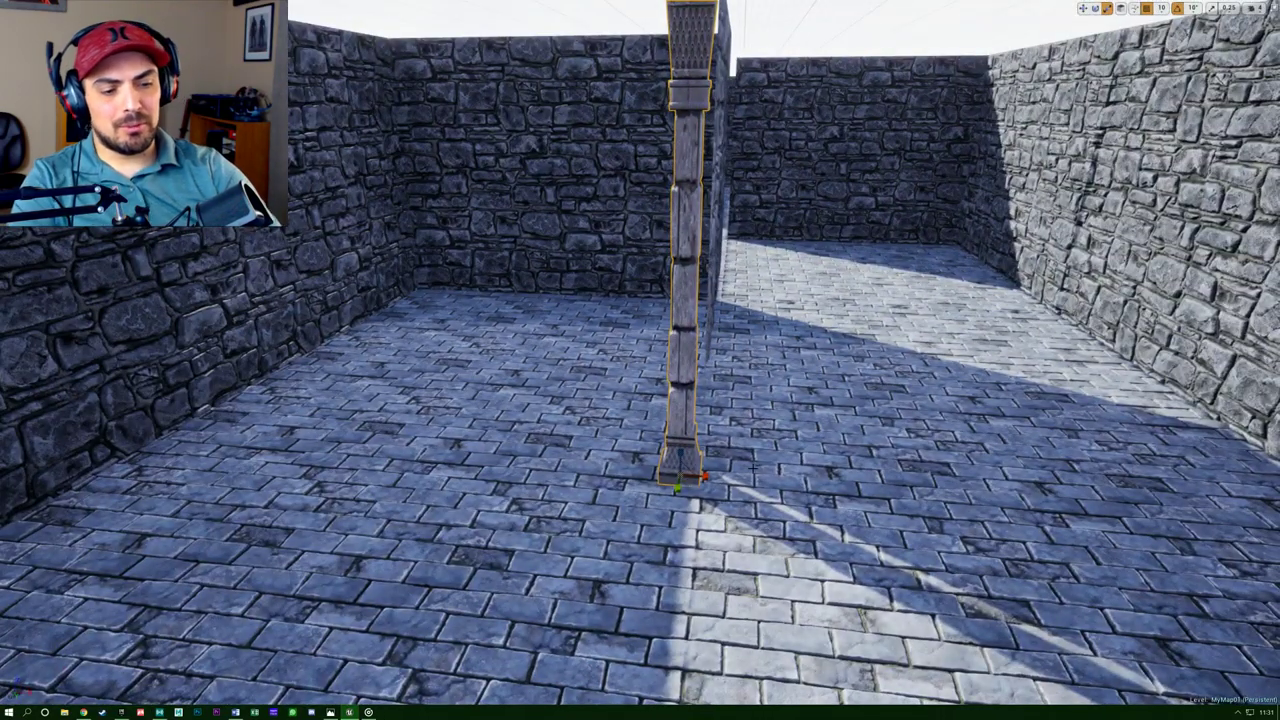
# Place an SM_Half_Arch mesh from the MedievalDungeon Architecture Dungeon folder on the floor beside the crypt pillar.
pyautogui.press('F11')
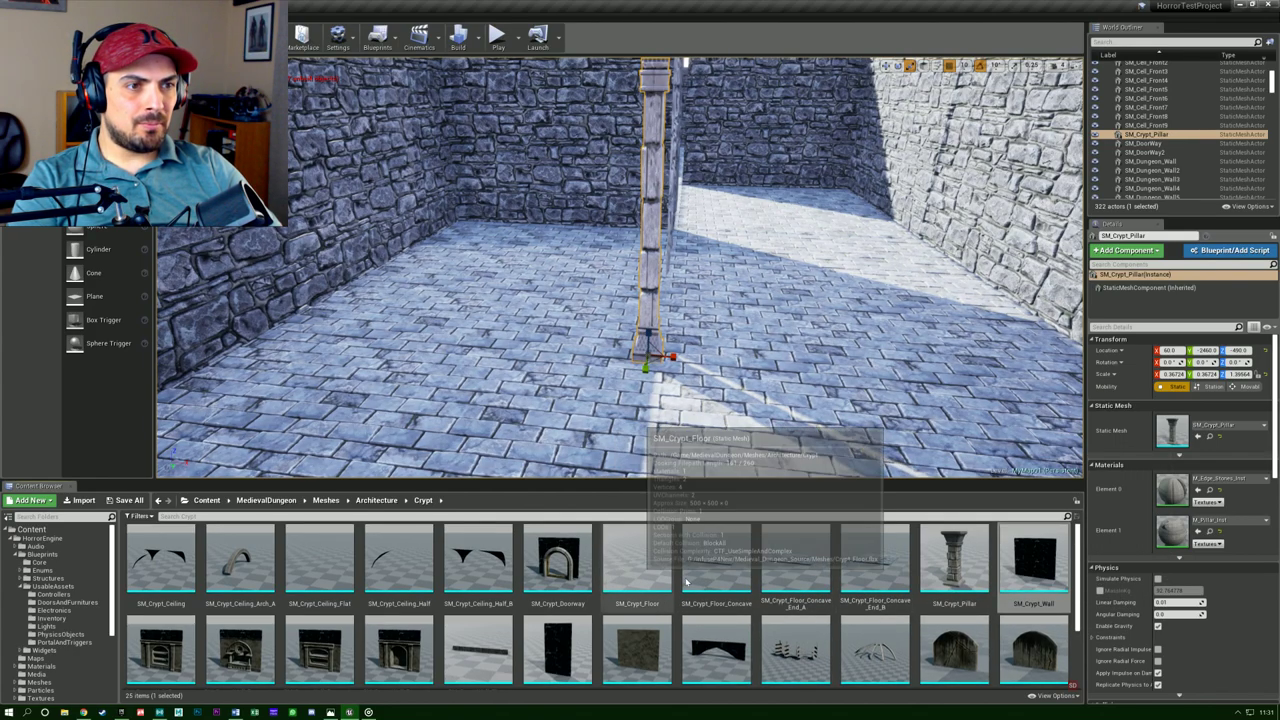
pyautogui.click(380, 502)
pyautogui.doubleClick(240, 557)
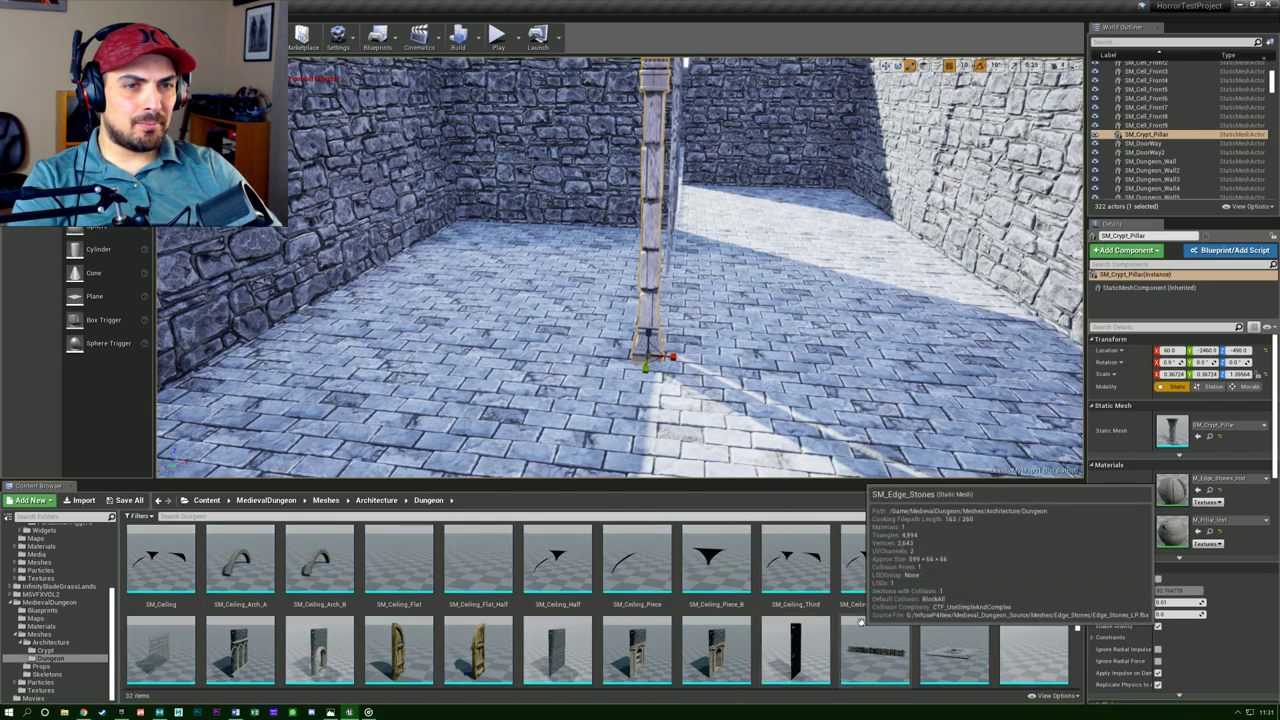
pyautogui.scroll(-2, 861, 627)
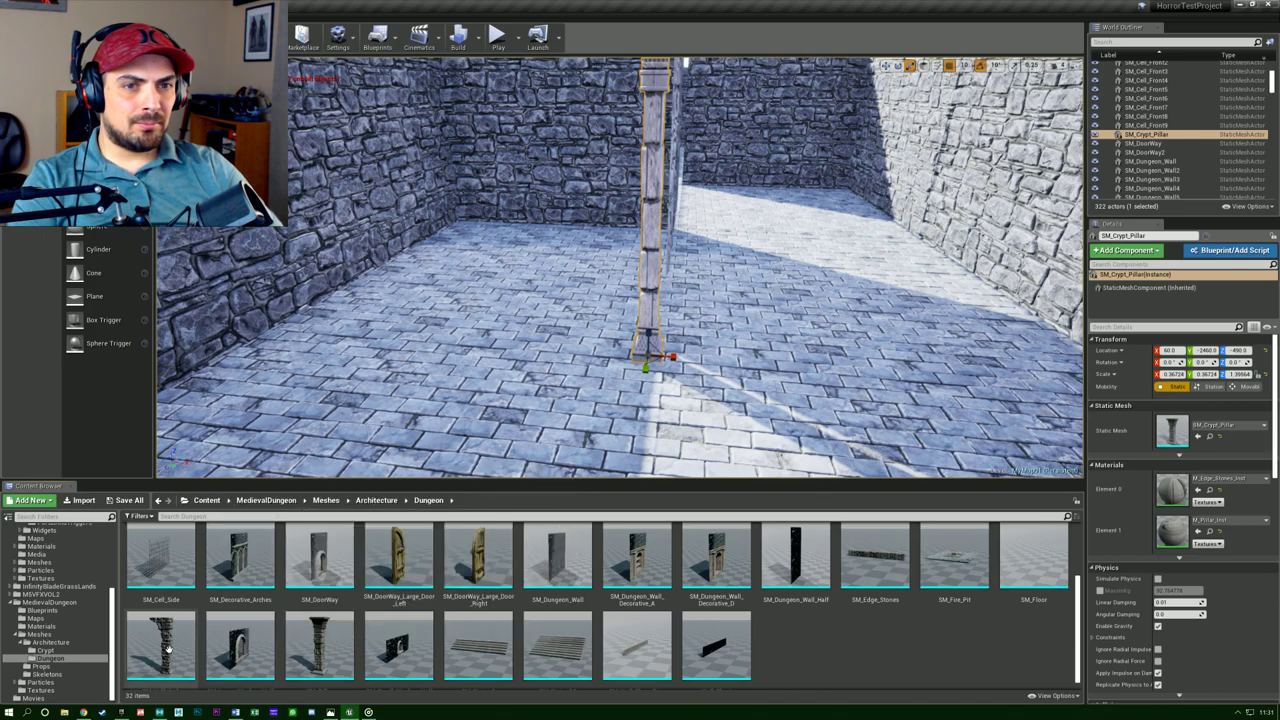
pyautogui.click(161, 645)
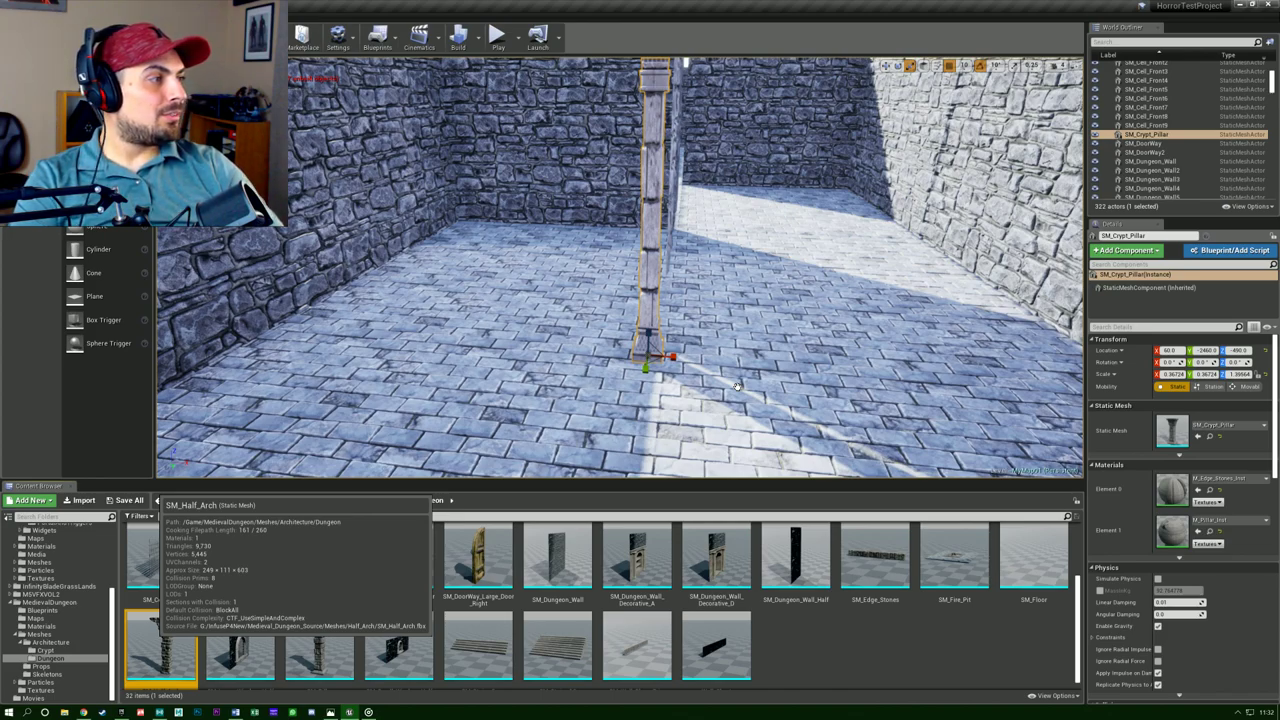
pyautogui.moveTo(737, 386)
pyautogui.mouseDown()
pyautogui.moveTo(733, 371)
pyautogui.moveTo(737, 382)
pyautogui.mouseUp()
pyautogui.moveTo(620, 268); pyautogui.dragTo(420, 268, button='right')
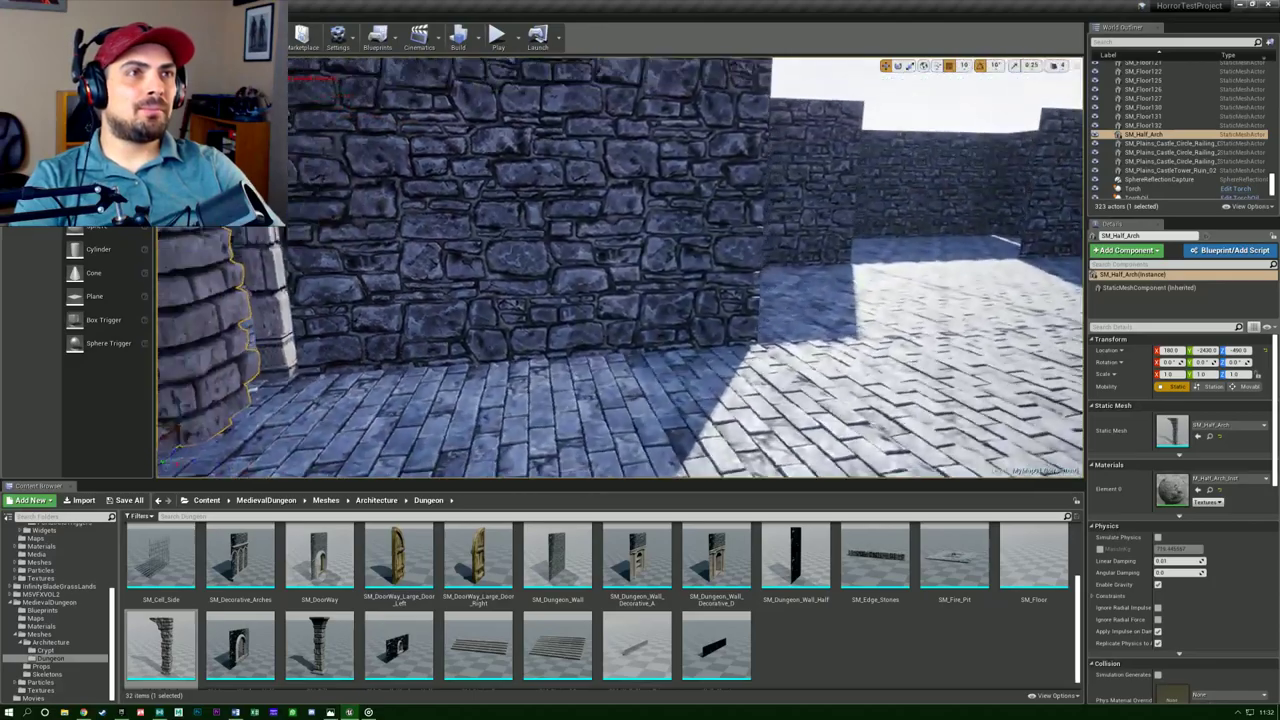
pyautogui.moveTo(620, 268); pyautogui.dragTo(625, 325, button='right')
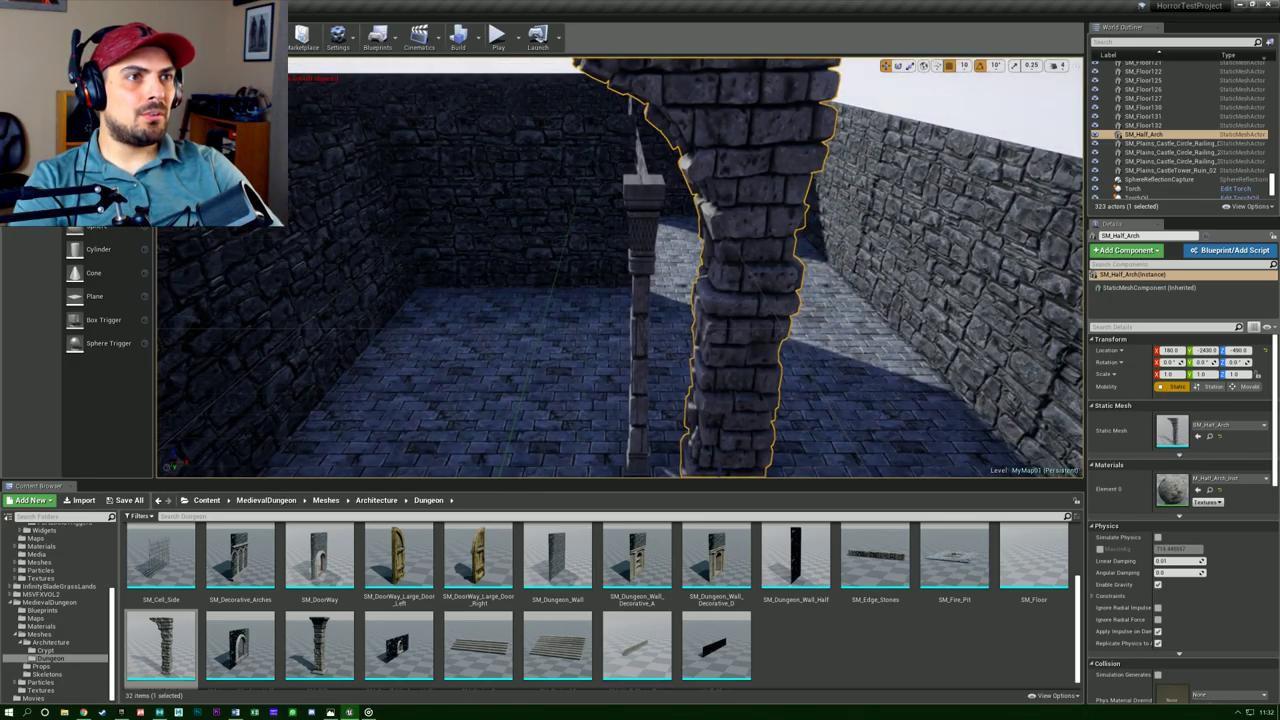
# Delete the stretched crypt pillar from the wall end.
pyautogui.click(642, 290)
pyautogui.press('Delete')
pyautogui.moveTo(757, 247)
pyautogui.mouseDown(button='right')
pyautogui.moveTo(800, 300)
pyautogui.moveTo(770, 260)
pyautogui.moveTo(740, 260)
pyautogui.mouseUp(button='right')
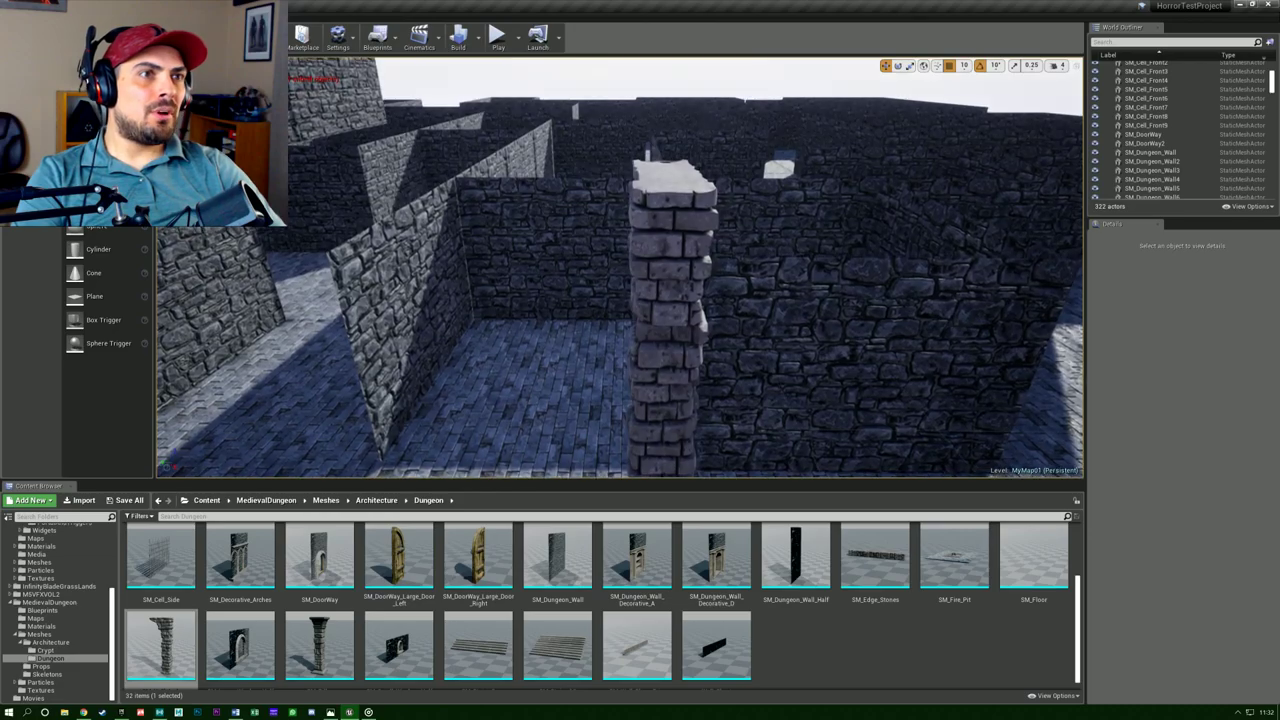
# Rotate the half arch to -90° about Z so its overhang points across the room opening.
pyautogui.moveTo(600, 280)
pyautogui.mouseDown(button='right')
pyautogui.moveTo(610, 276)
pyautogui.moveTo(595, 282)
pyautogui.mouseUp(button='right')
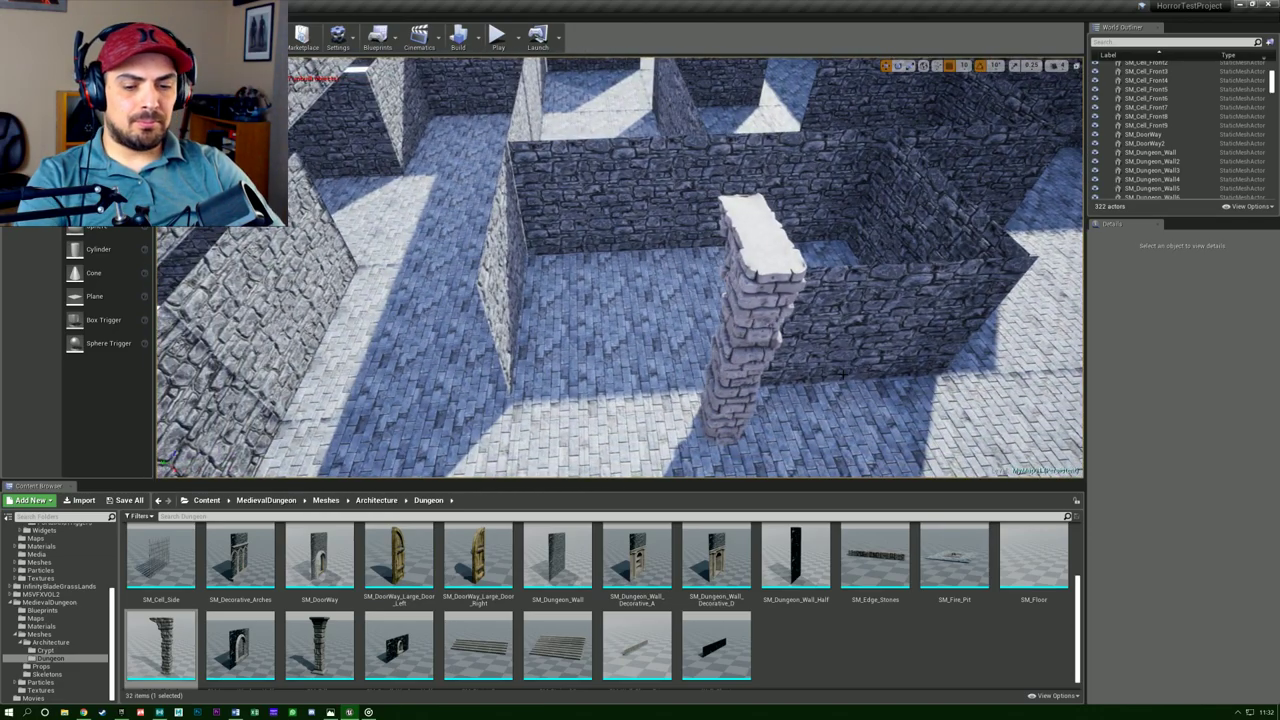
pyautogui.click(740, 367)
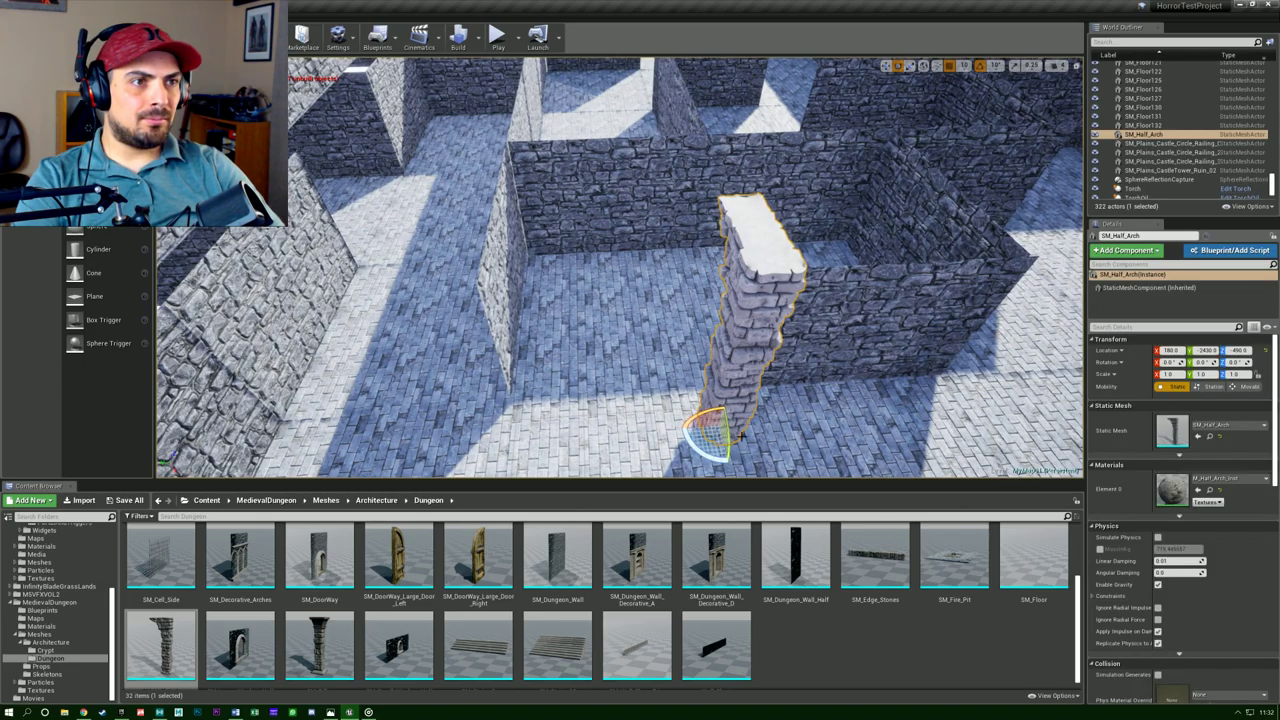
pyautogui.moveTo(693, 450); pyautogui.dragTo(760, 440)
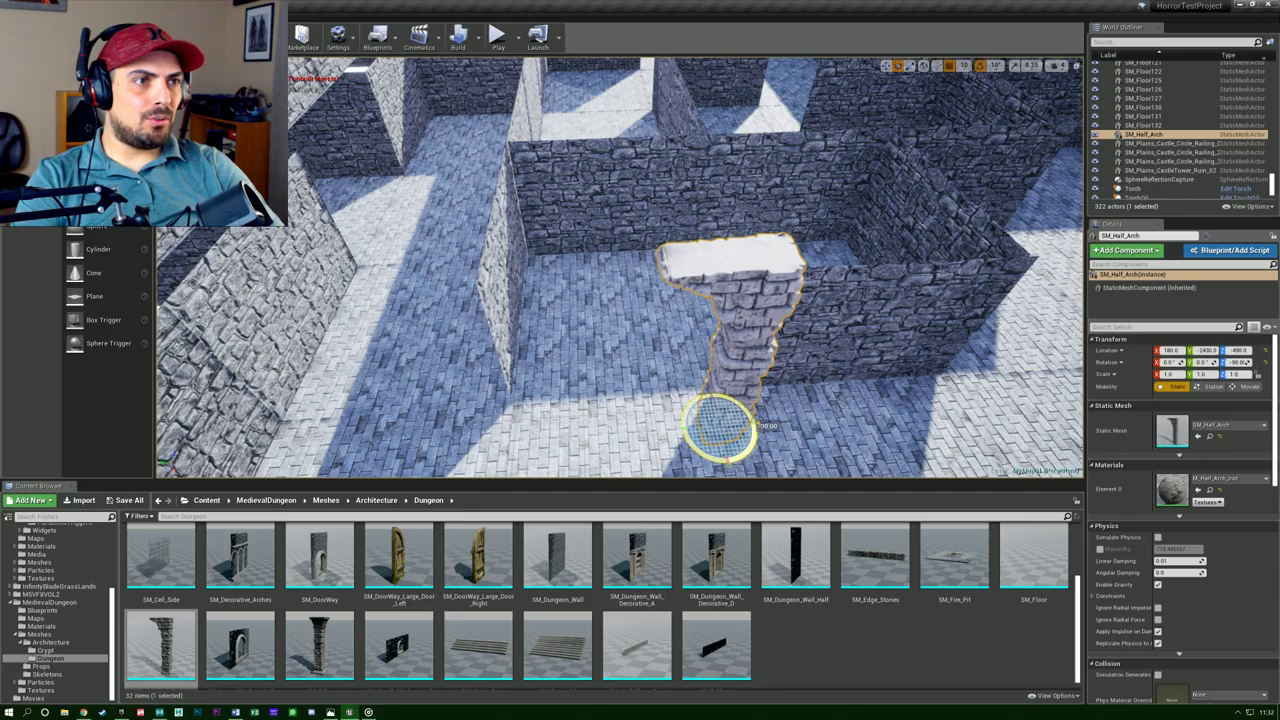
# Move the half arch against the wall end at X 70 and lower it partly into the floor.
pyautogui.press('w')
pyautogui.moveTo(716, 430); pyautogui.dragTo(749, 395, button='right')
pyautogui.press('s')
pyautogui.press('w')
pyautogui.press('s')
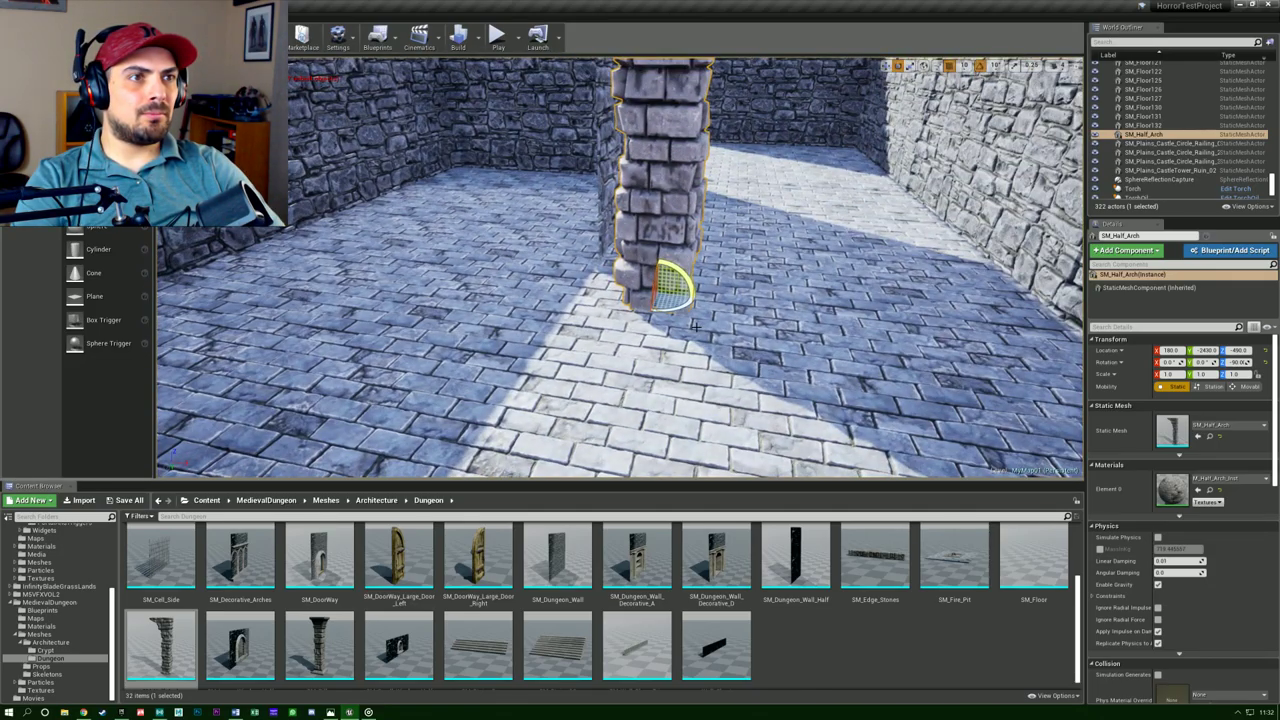
pyautogui.moveTo(672, 298); pyautogui.dragTo(601, 285)
pyautogui.press('d')
pyautogui.moveTo(602, 286); pyautogui.dragTo(624, 314, button='right')
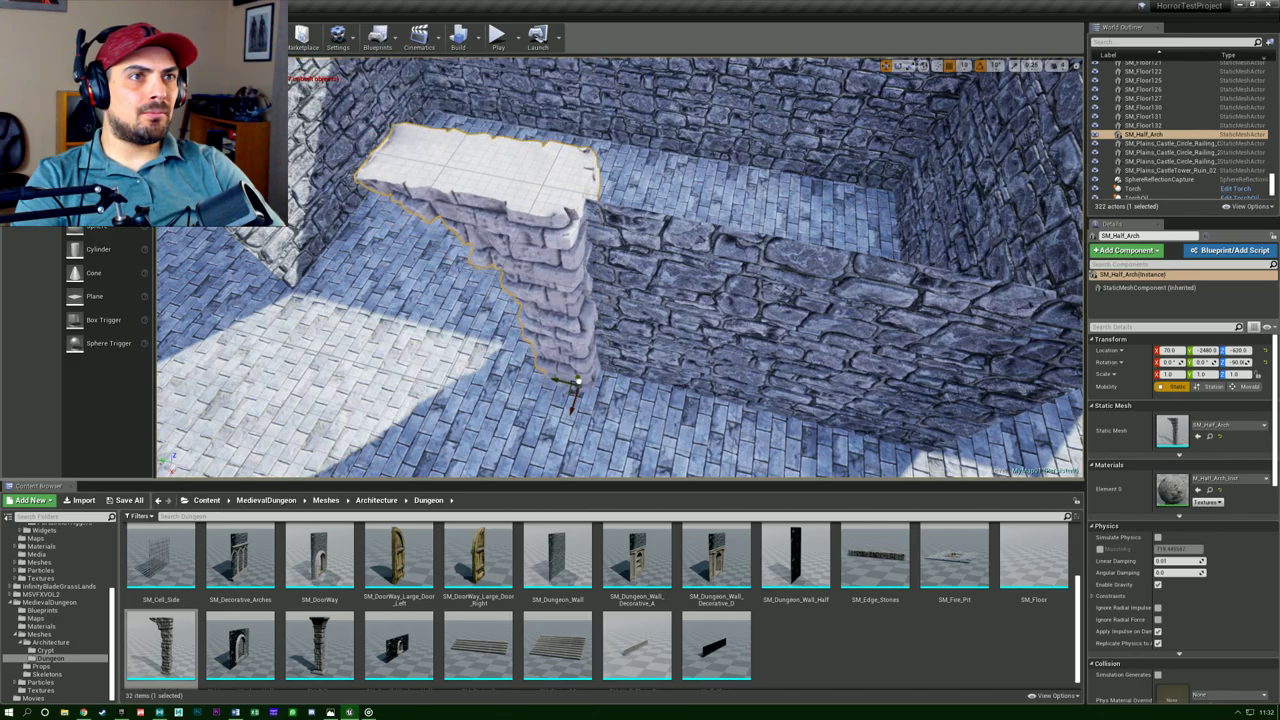
# Shift the half arch along Y so its column covers the end of the wall.
pyautogui.moveTo(620, 312); pyautogui.dragTo(658, 245, button='right')
pyautogui.press('w')
pyautogui.press('s')
pyautogui.press('w')
pyautogui.press('s')
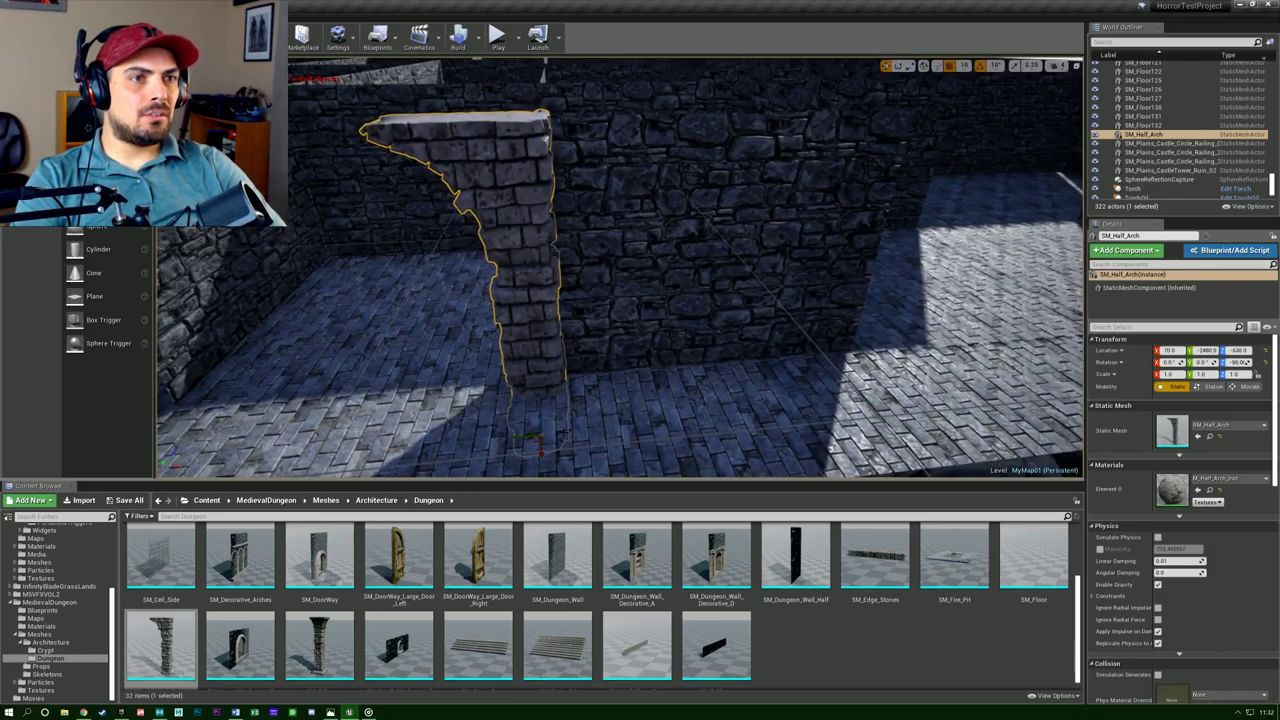
pyautogui.moveTo(517, 437); pyautogui.dragTo(529, 435)
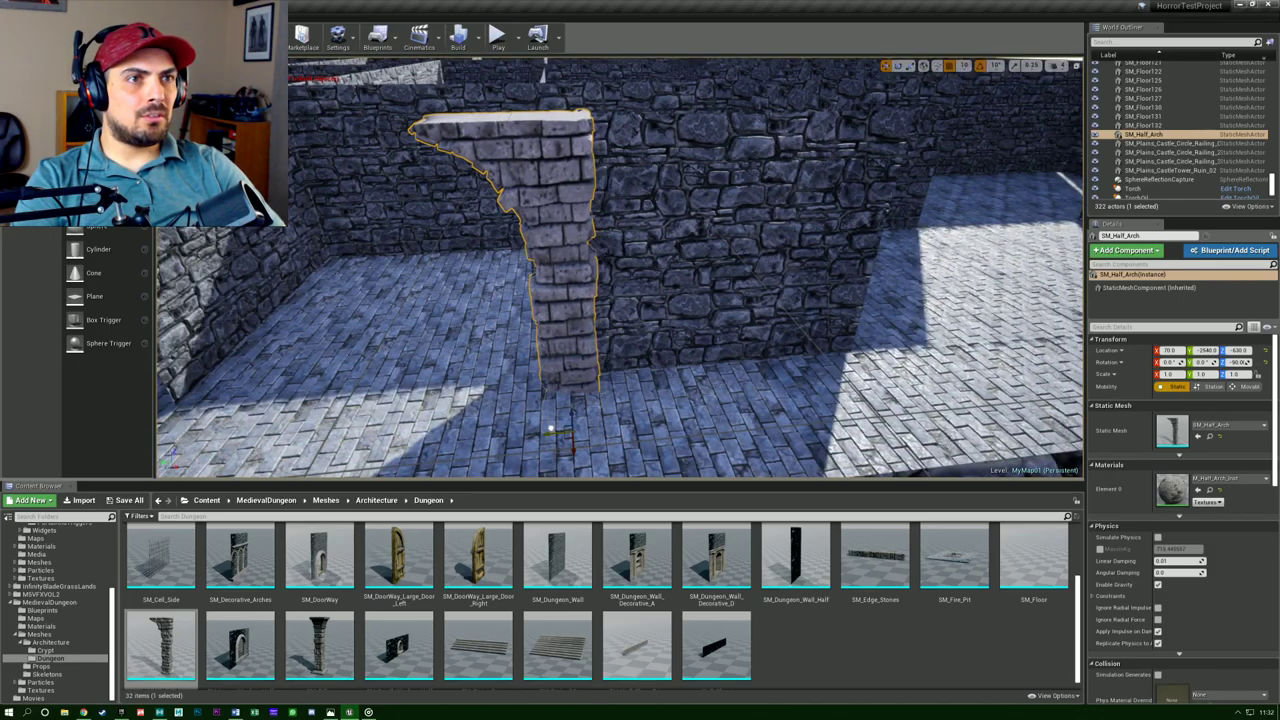
# Duplicate the half arch to the opposite wall end and rotate the copy to -270° about Z to face the first.
pyautogui.moveTo(550, 418); pyautogui.dragTo(546, 350, button='right')
pyautogui.press('w')
pyautogui.press('s')
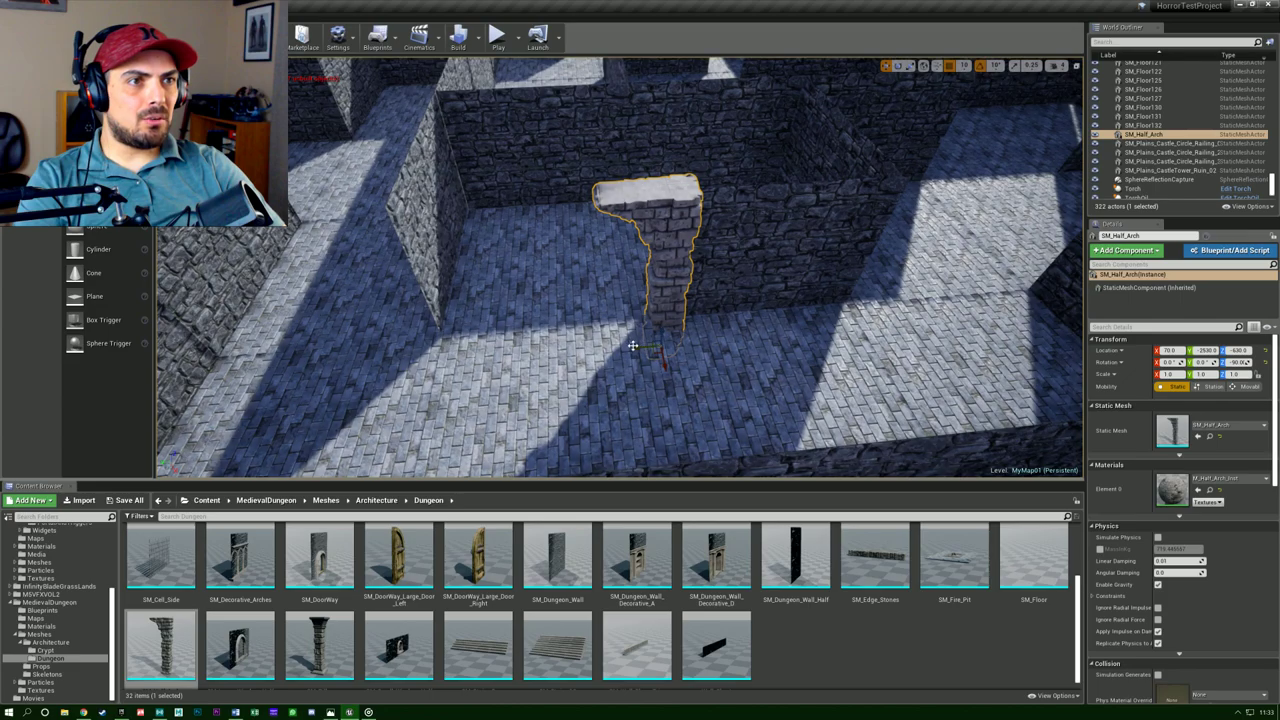
pyautogui.keyDown('alt'); pyautogui.moveTo(636, 349); pyautogui.dragTo(474, 346); pyautogui.keyUp('alt')
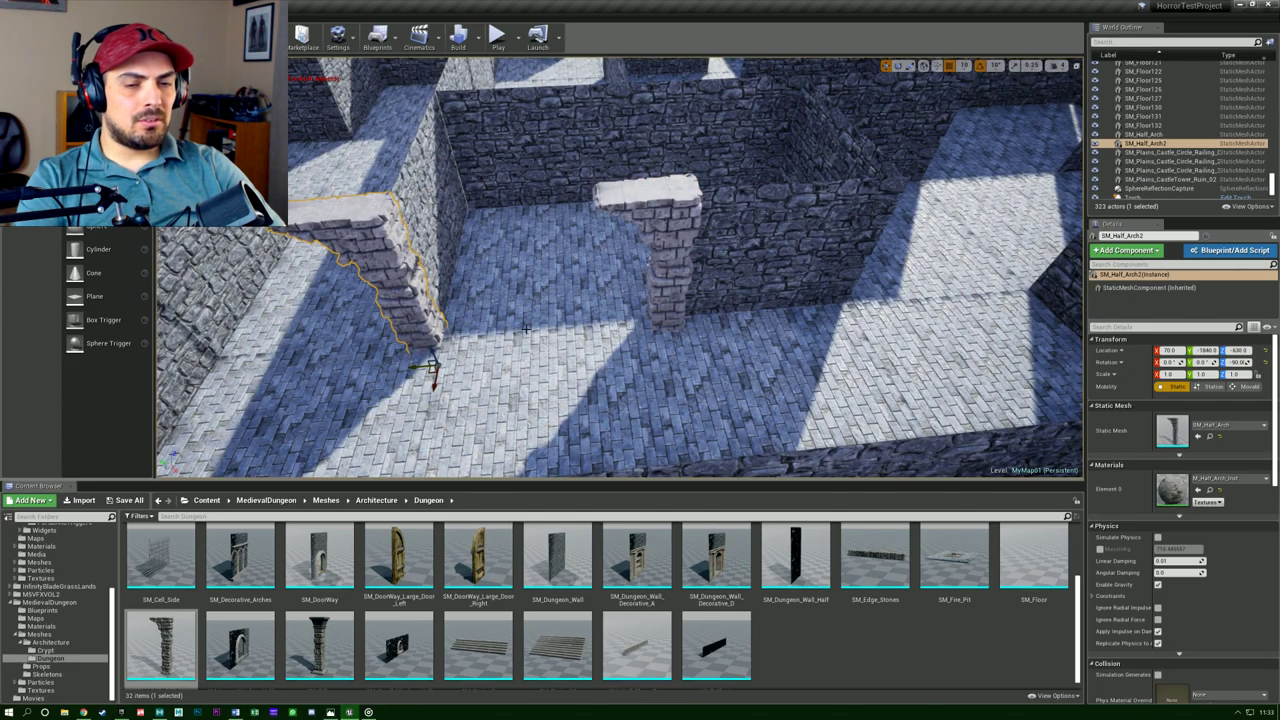
pyautogui.press('e')
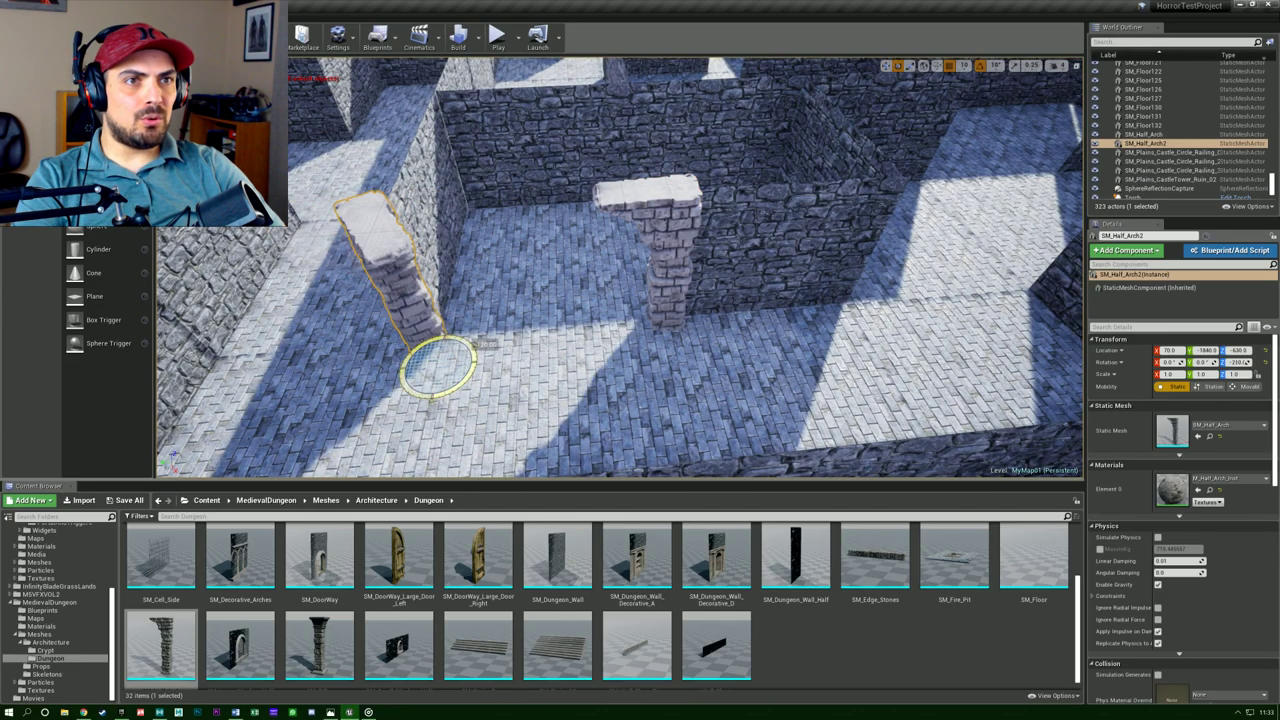
pyautogui.moveTo(467, 381)
pyautogui.mouseDown(button='right')
pyautogui.moveTo(500, 365)
pyautogui.moveTo(470, 410)
pyautogui.moveTo(480, 405)
pyautogui.moveTo(467, 381)
pyautogui.mouseUp(button='right')
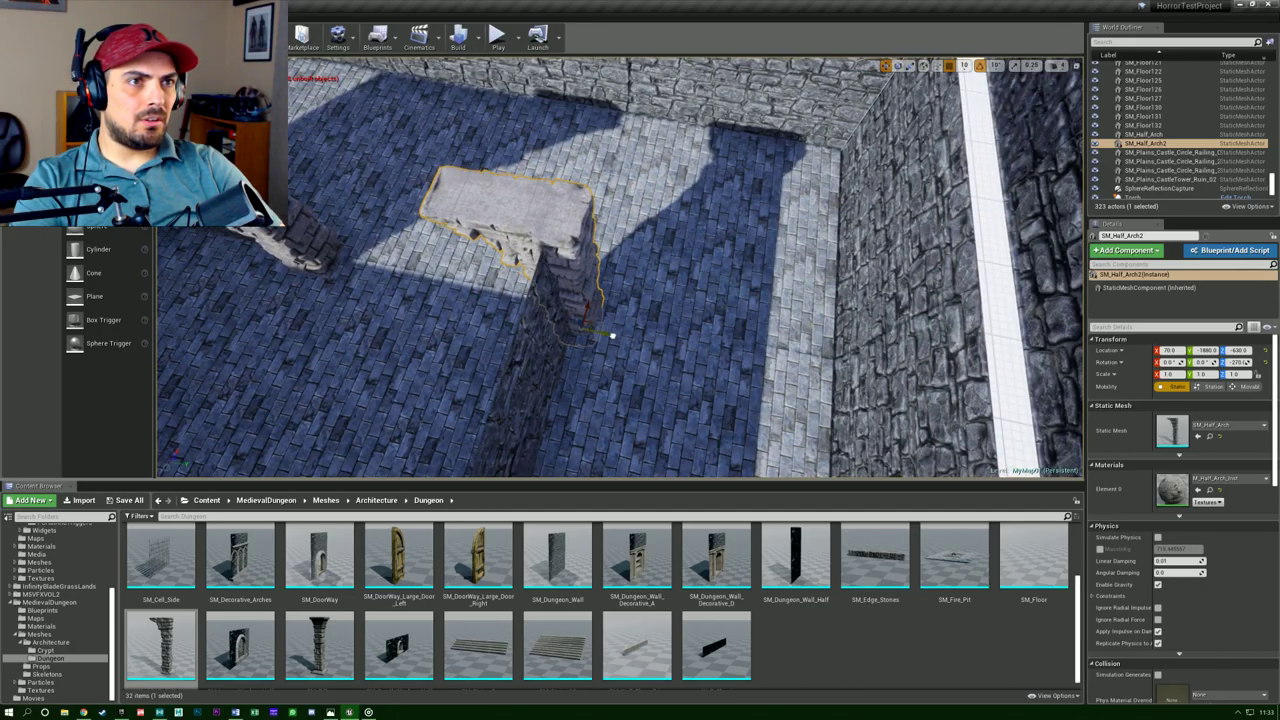
pyautogui.moveTo(575, 339)
pyautogui.mouseDown(button='right')
pyautogui.moveTo(615, 320)
pyautogui.moveTo(575, 270)
pyautogui.moveTo(690, 295)
pyautogui.moveTo(480, 275)
pyautogui.moveTo(575, 340)
pyautogui.moveTo(590, 335)
pyautogui.moveTo(575, 338)
pyautogui.mouseUp(button='right')
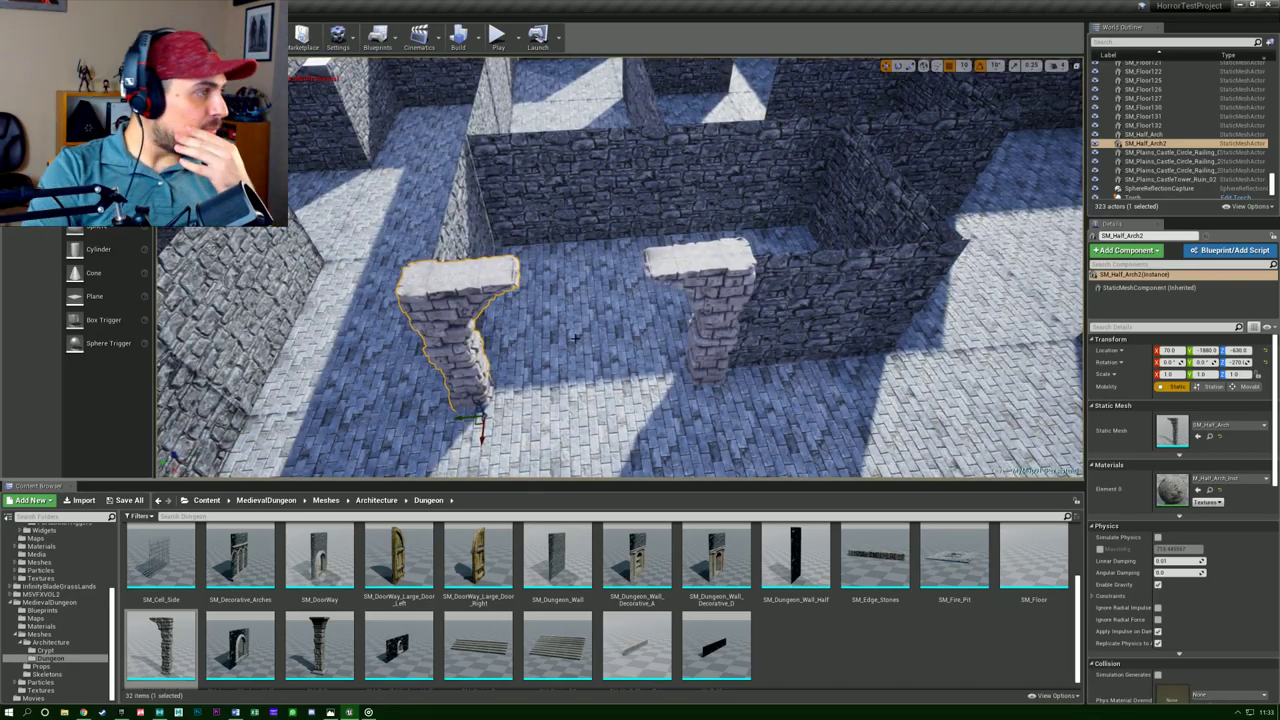
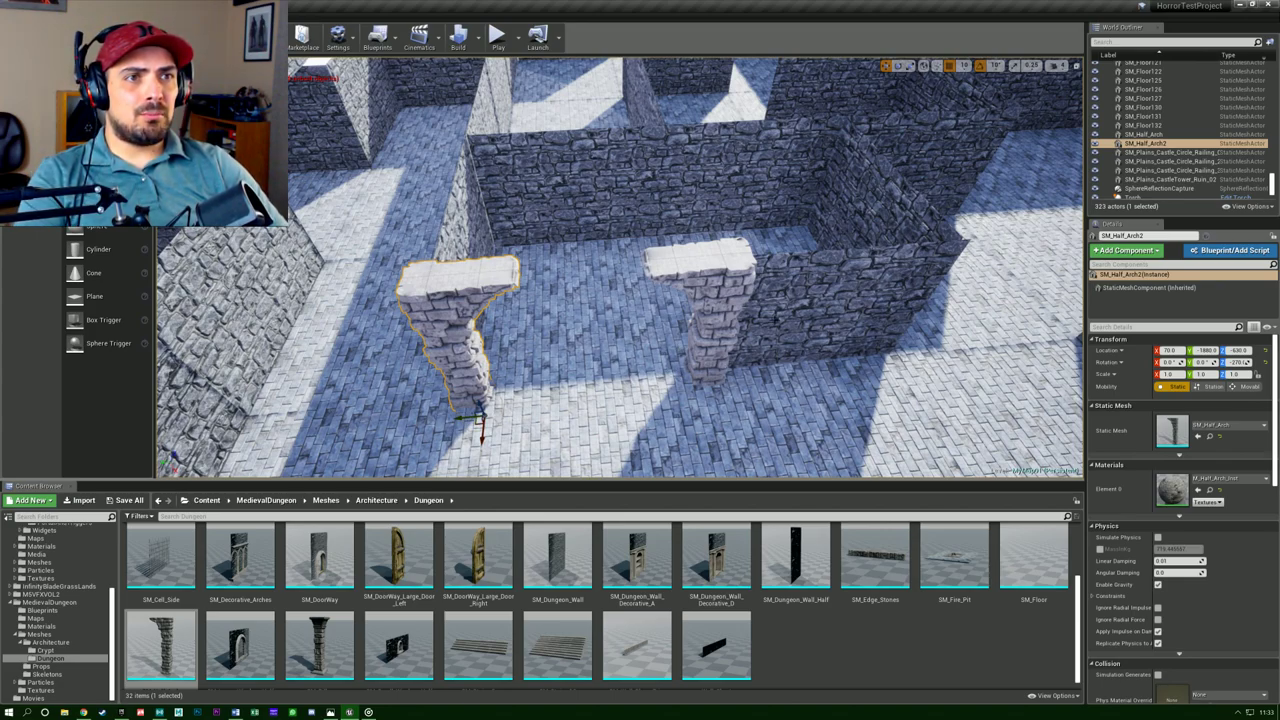
# Duplicate both half arches together along Y to frame the next opening, beside the notch in the outer wall.
pyautogui.moveTo(580, 360); pyautogui.dragTo(560, 325, button='right')
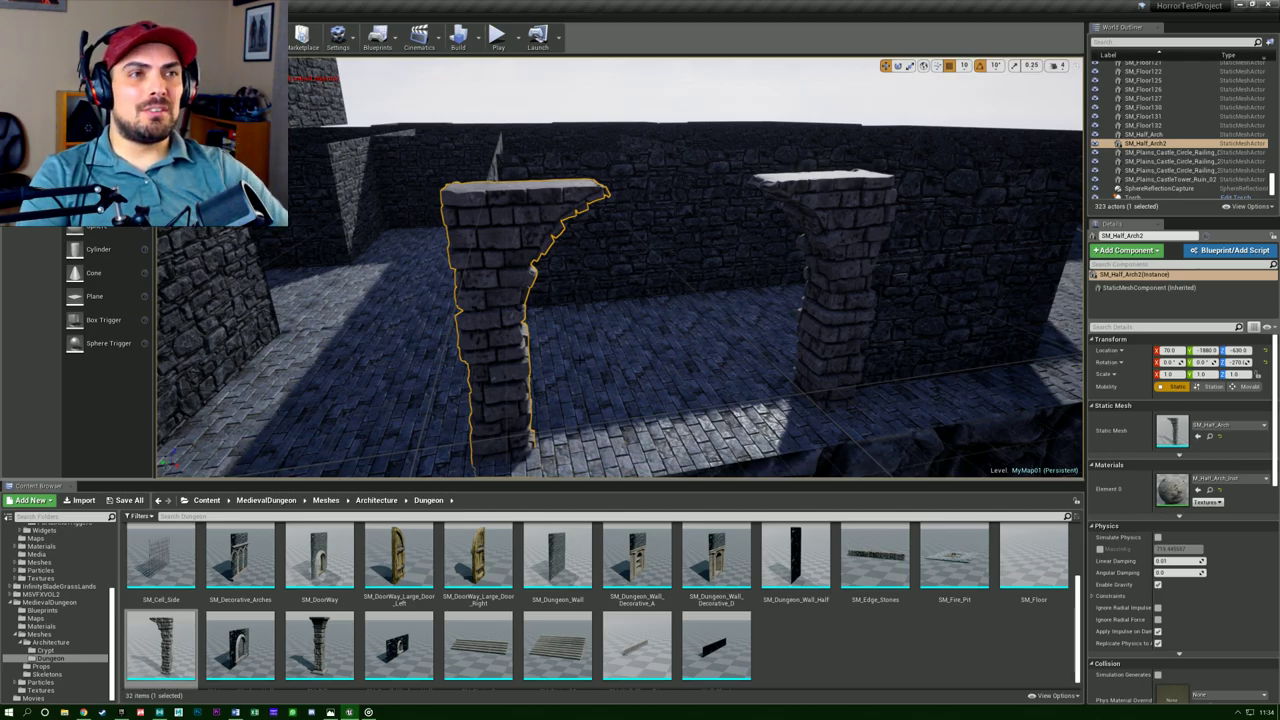
pyautogui.moveTo(730, 303); pyautogui.dragTo(690, 300, button='right')
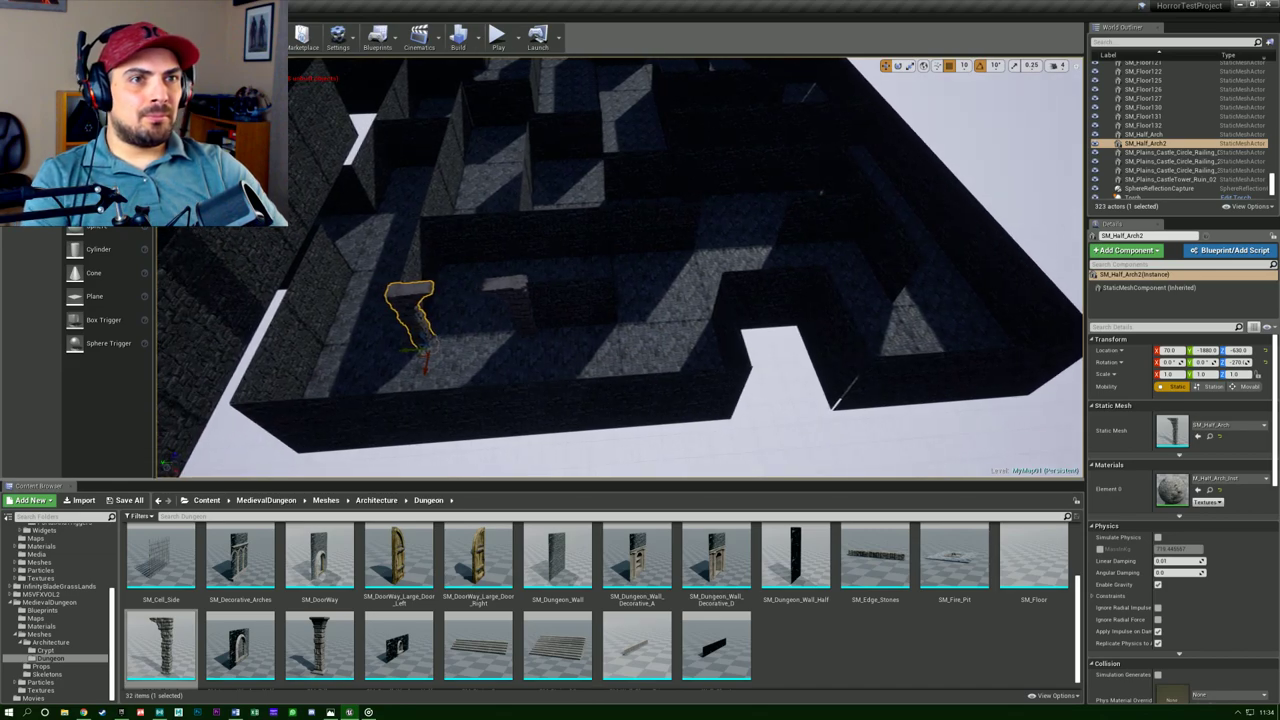
pyautogui.press('Escape')
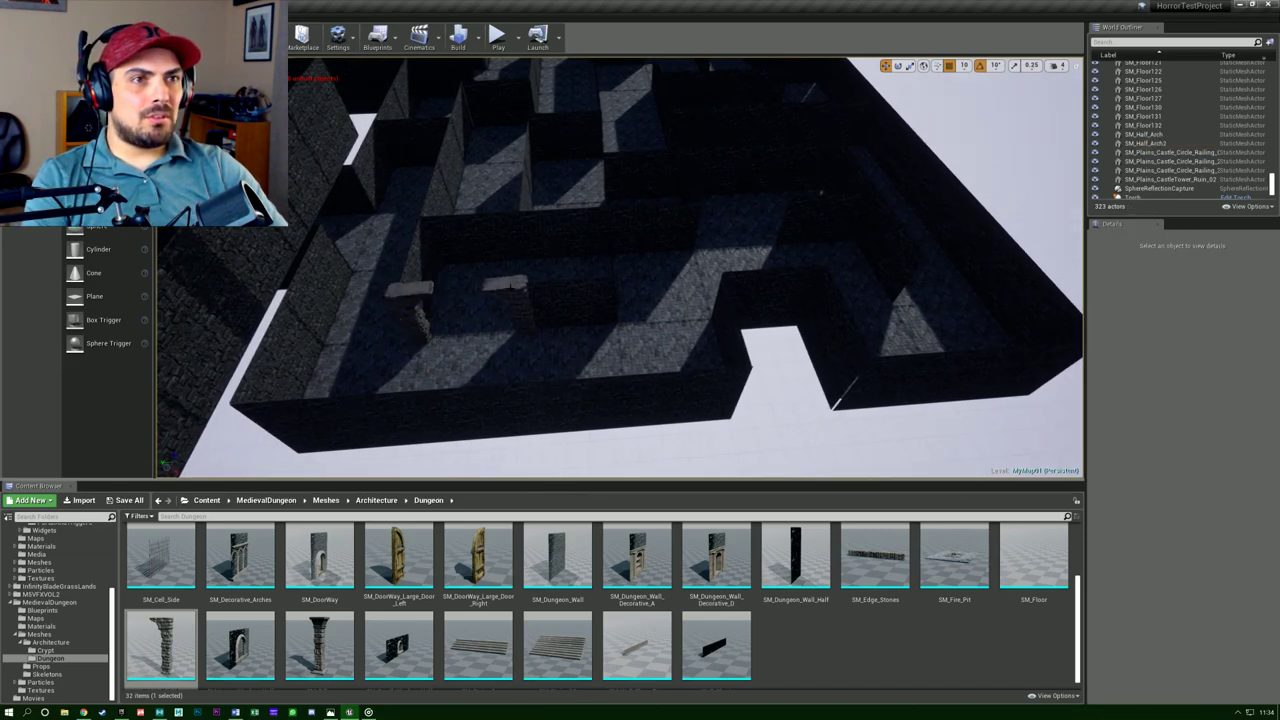
pyautogui.click(505, 292)
pyautogui.keyDown('ctrl'); pyautogui.click(401, 297); pyautogui.keyUp('ctrl')
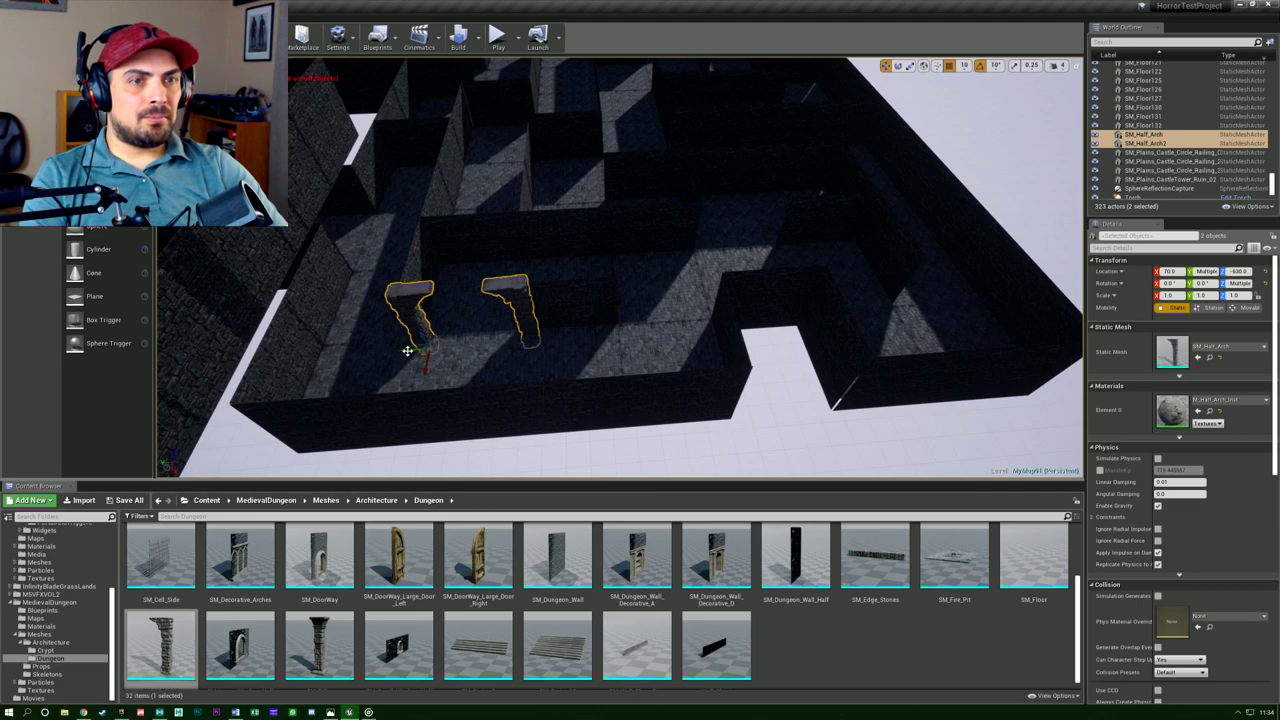
pyautogui.keyDown('alt'); pyautogui.moveTo(407, 350); pyautogui.dragTo(509, 358); pyautogui.keyUp('alt')
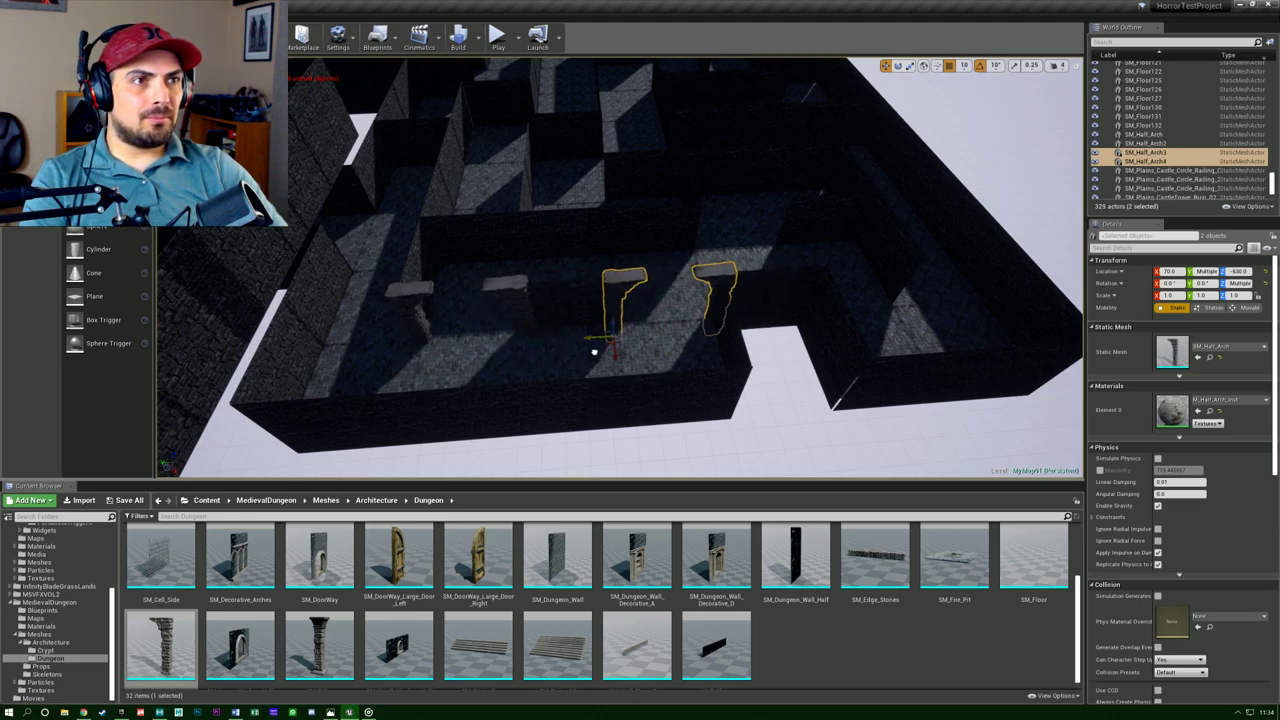
# Expand the viewport to full screen and switch its shading to Unlit.
pyautogui.press('F11')
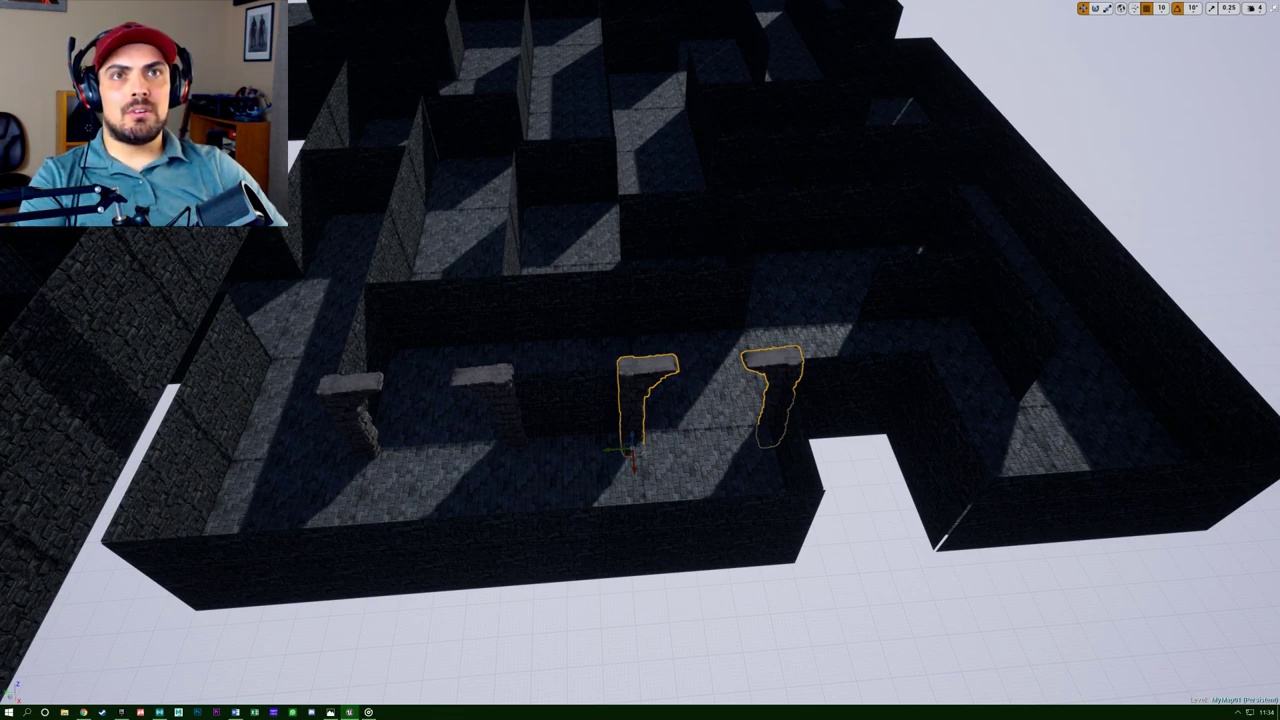
pyautogui.hotkey('alt', '3')
pyautogui.moveTo(670, 380); pyautogui.dragTo(930, 380, button='right')
# Duplicate the selected pair of half arches along Y to the opening on the far side of the outer-wall notch.
pyautogui.press('w')
pyautogui.moveTo(690, 330); pyautogui.dragTo(664, 280, button='right')
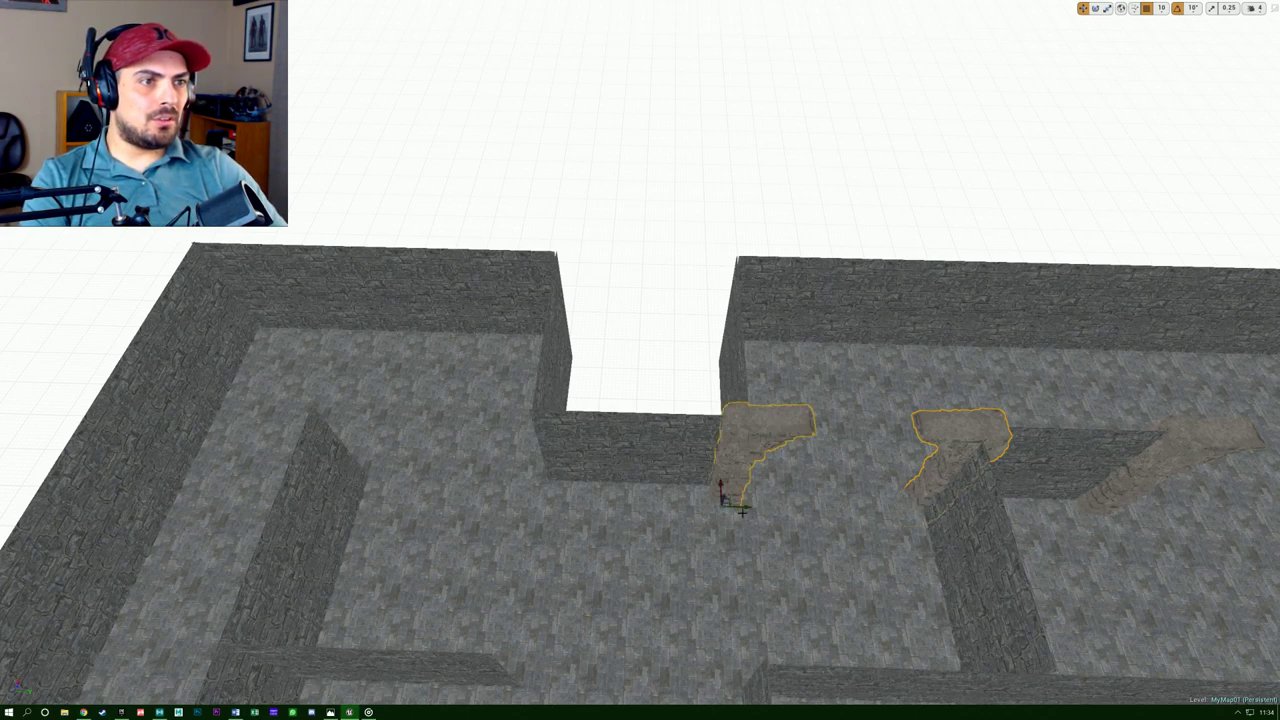
pyautogui.keyDown('alt'); pyautogui.moveTo(746, 505); pyautogui.dragTo(580, 503); pyautogui.keyUp('alt')
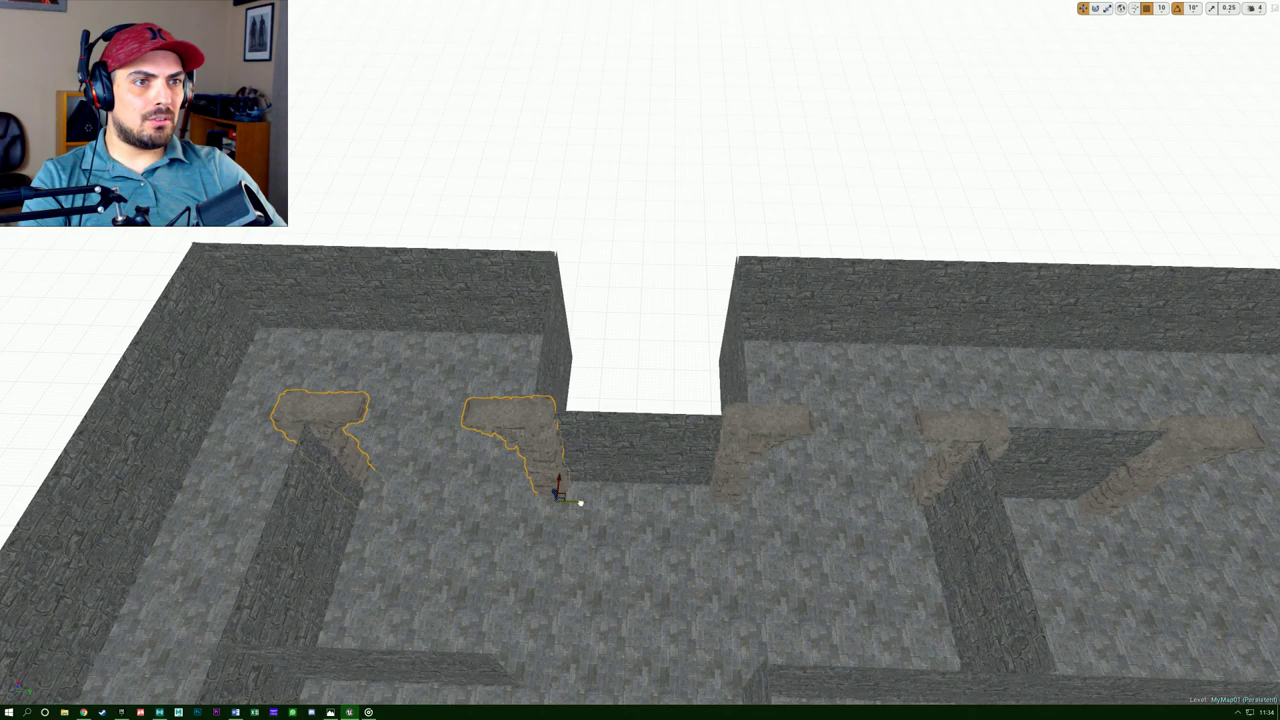
# Place a copy of the half arch nearest the notch at the notch's outer wall corner.
pyautogui.moveTo(580, 503); pyautogui.dragTo(1080, 440, button='right')
pyautogui.moveTo(580, 470); pyautogui.dragTo(388, 498, button='right')
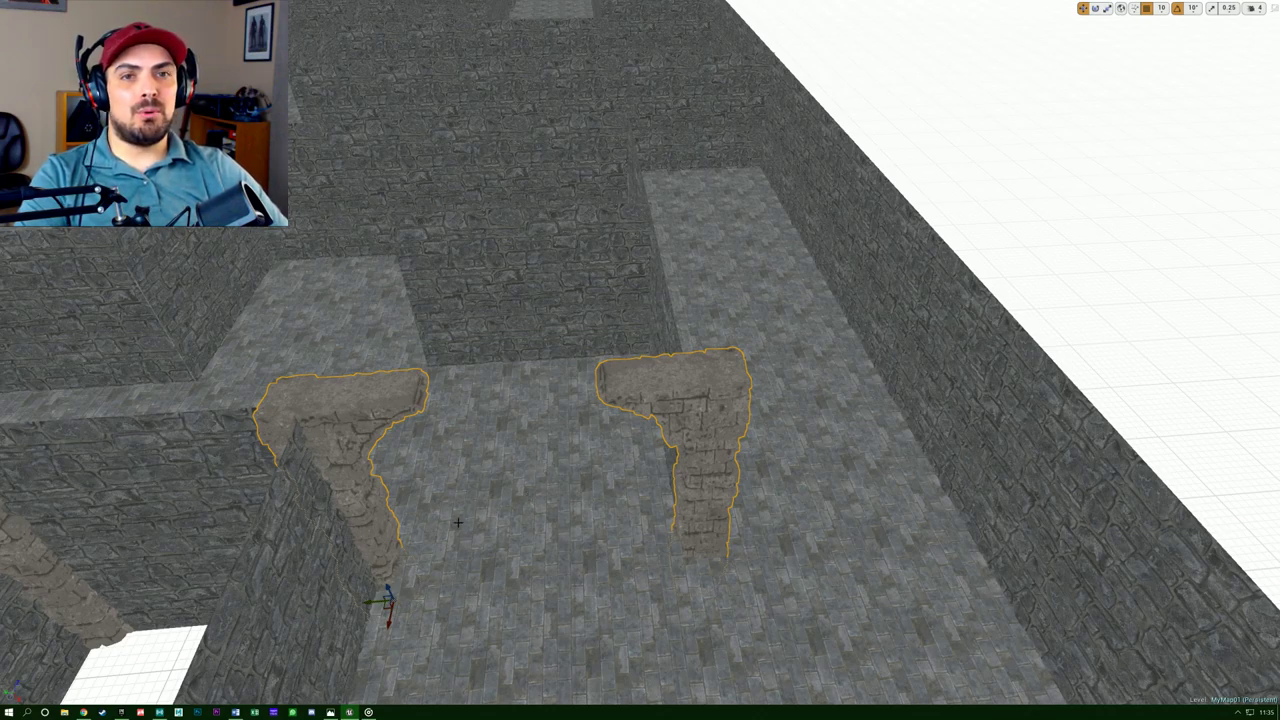
pyautogui.moveTo(477, 526); pyautogui.dragTo(664, 526, button='right')
pyautogui.moveTo(437, 558); pyautogui.dragTo(438, 559, button='right')
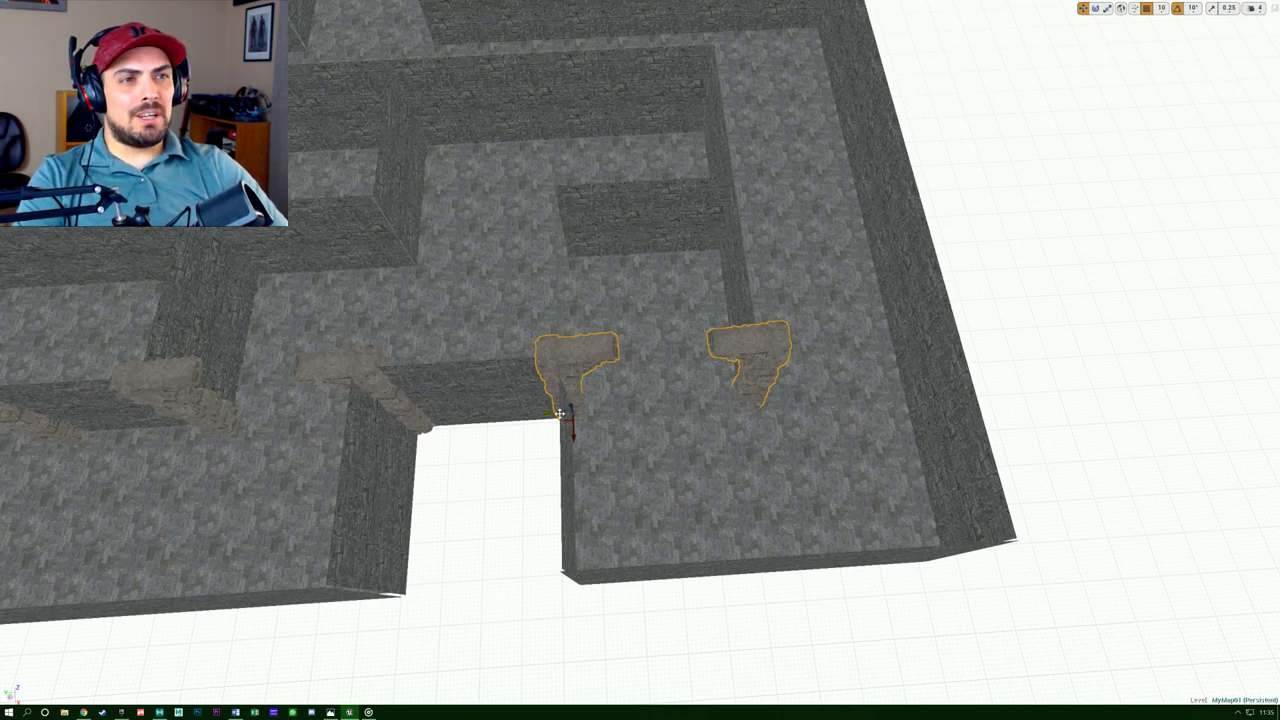
pyautogui.click(570, 353)
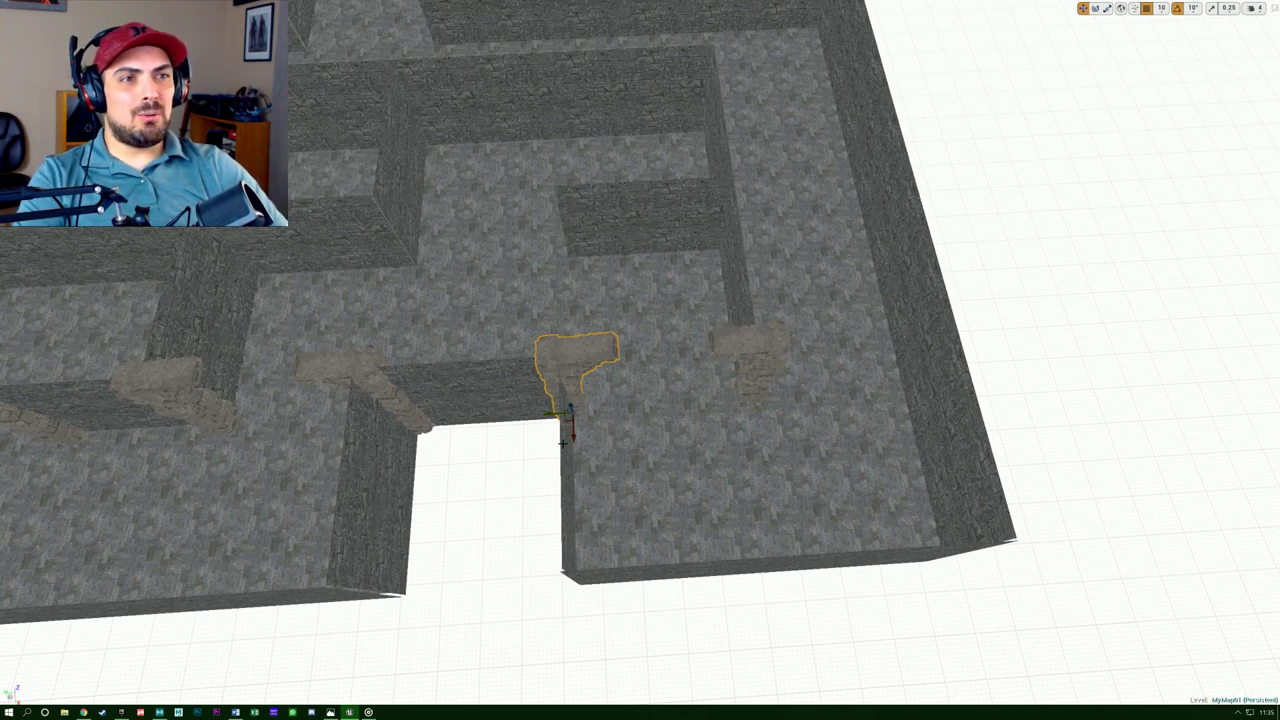
pyautogui.moveTo(565, 420); pyautogui.dragTo(616, 608)
# Undo the coarse turn, set the rotation snap to 5°, and rotate the corner arch about Z so it points diagonally.
pyautogui.press('e')
pyautogui.moveTo(612, 606); pyautogui.dragTo(865, 605, button='right')
pyautogui.moveTo(375, 300); pyautogui.dragTo(623, 529, button='right')
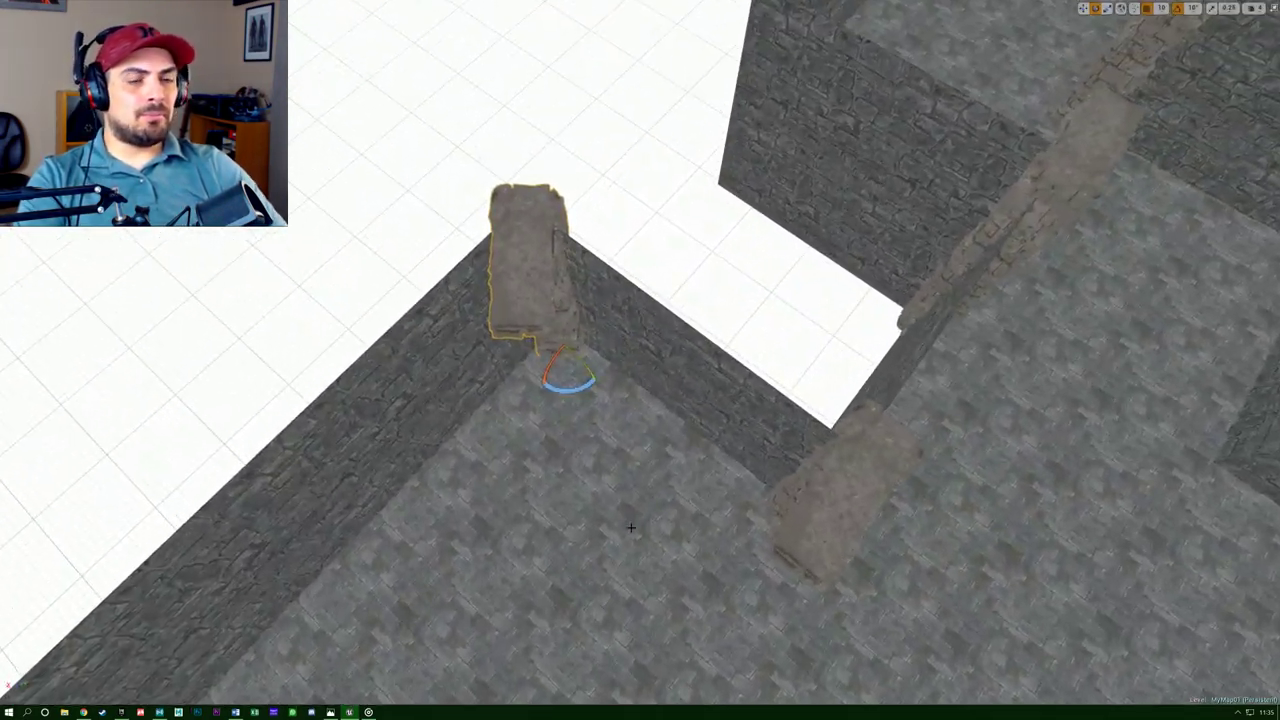
pyautogui.hotkey('ctrl', 'z')
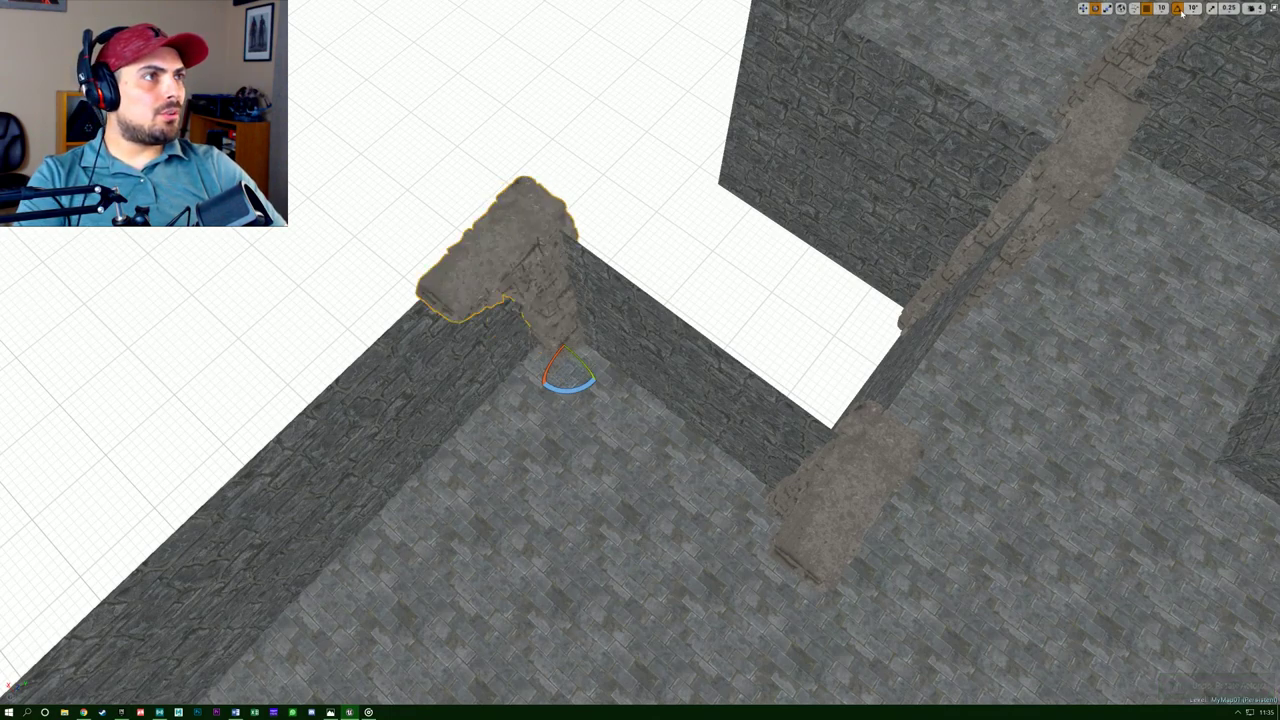
pyautogui.click(1190, 8)
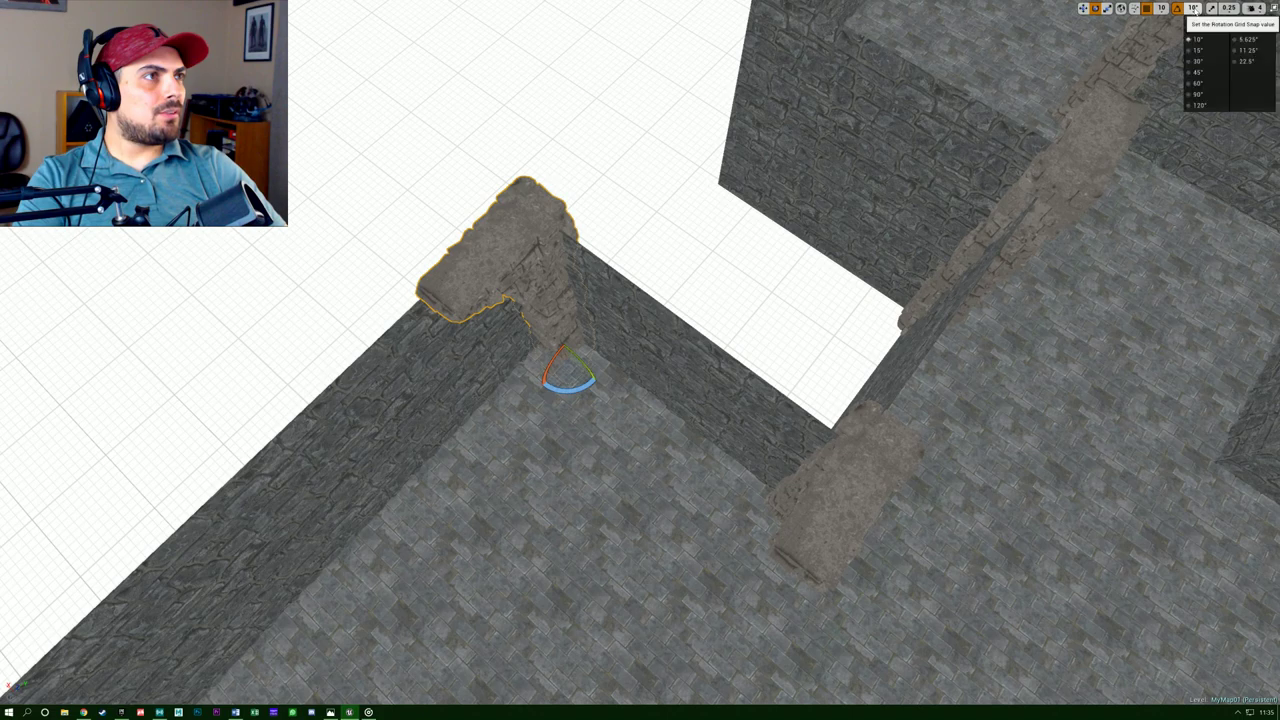
pyautogui.click(1206, 36)
pyautogui.moveTo(575, 387); pyautogui.dragTo(489, 394)
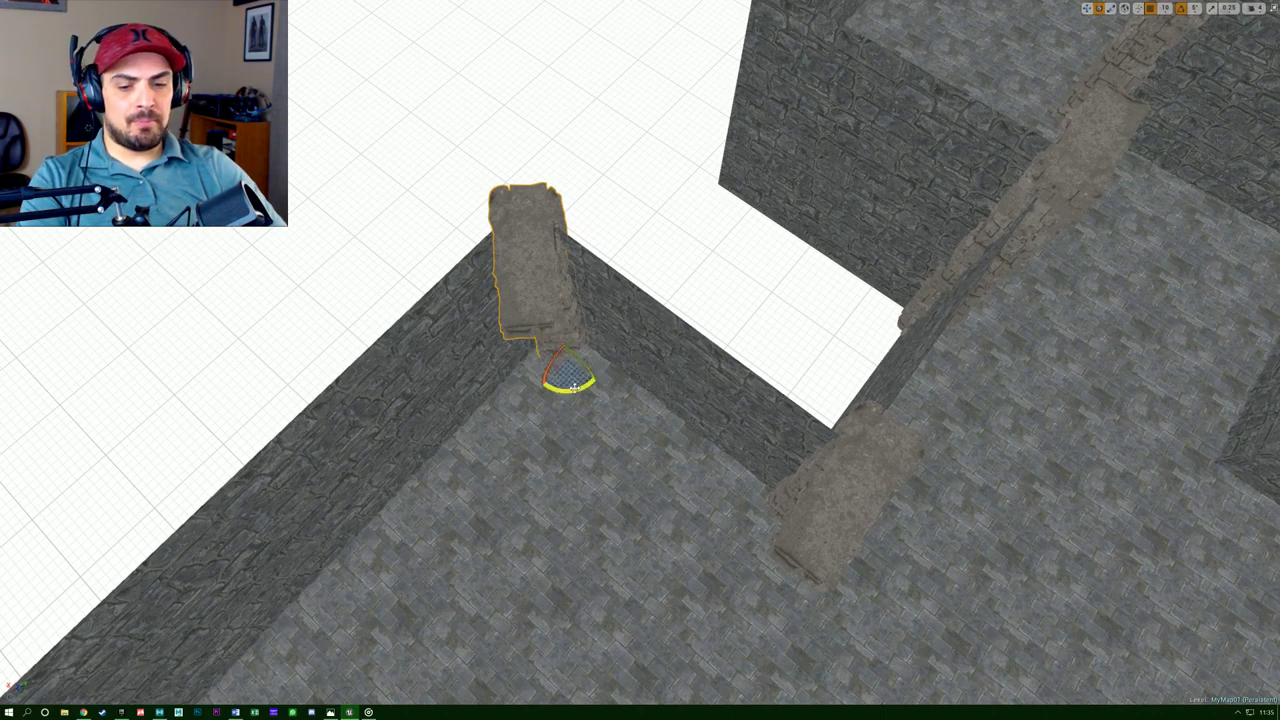
pyautogui.moveTo(575, 386); pyautogui.dragTo(530, 394)
# Place another diagonal half arch at the opposite outer corner of the notch.
pyautogui.moveTo(641, 380); pyautogui.dragTo(960, 378, button='right')
pyautogui.moveTo(578, 396); pyautogui.dragTo(549, 279, button='right')
pyautogui.press('w')
pyautogui.moveTo(578, 340); pyautogui.dragTo(405, 353)
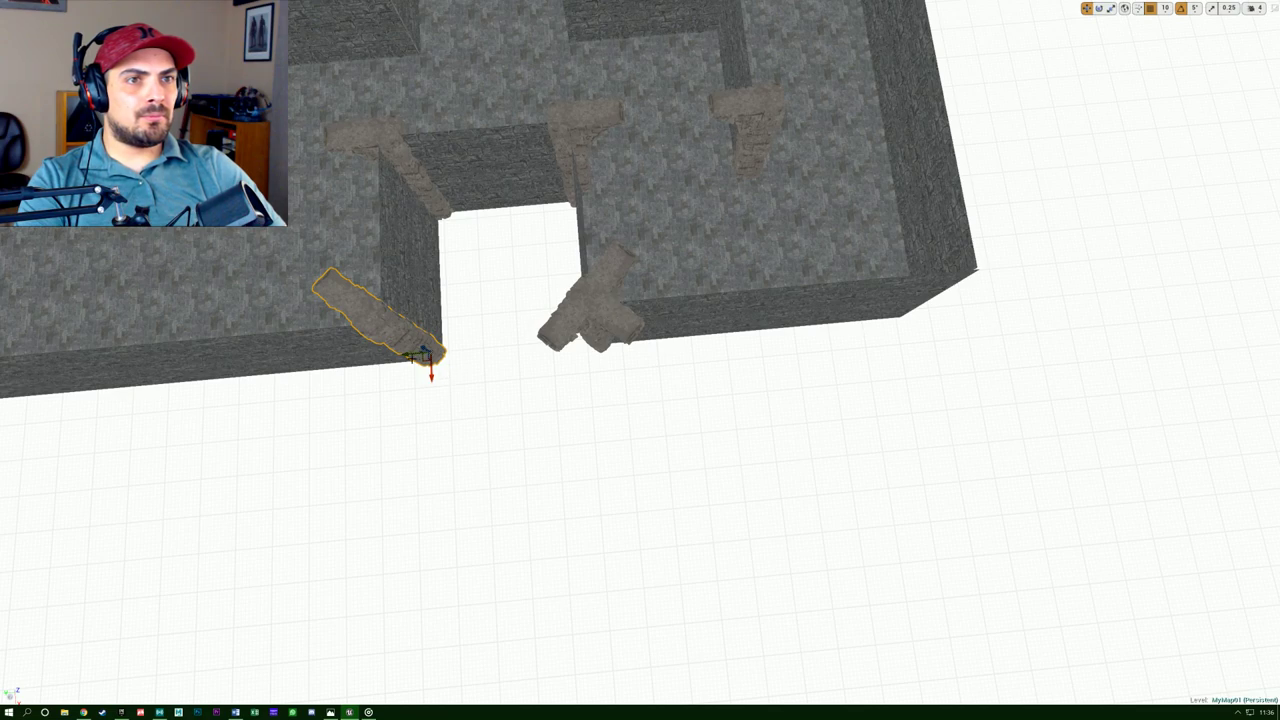
# Duplicate the diagonal half arch to the room's far outer corner and nudge it so the column sits in the corner.
pyautogui.keyDown('alt'); pyautogui.moveTo(405, 355); pyautogui.dragTo(876, 330); pyautogui.keyUp('alt')
pyautogui.moveTo(838, 323); pyautogui.dragTo(1195, 324, button='right')
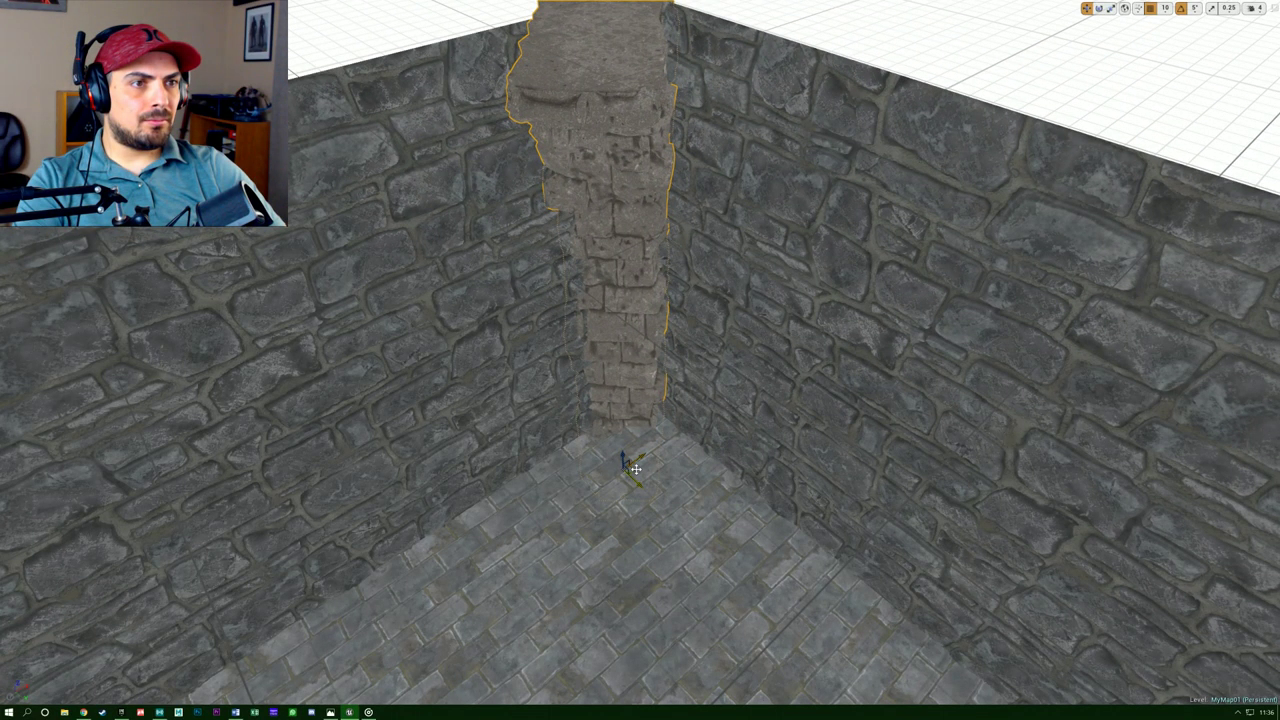
pyautogui.moveTo(636, 469); pyautogui.dragTo(647, 480)
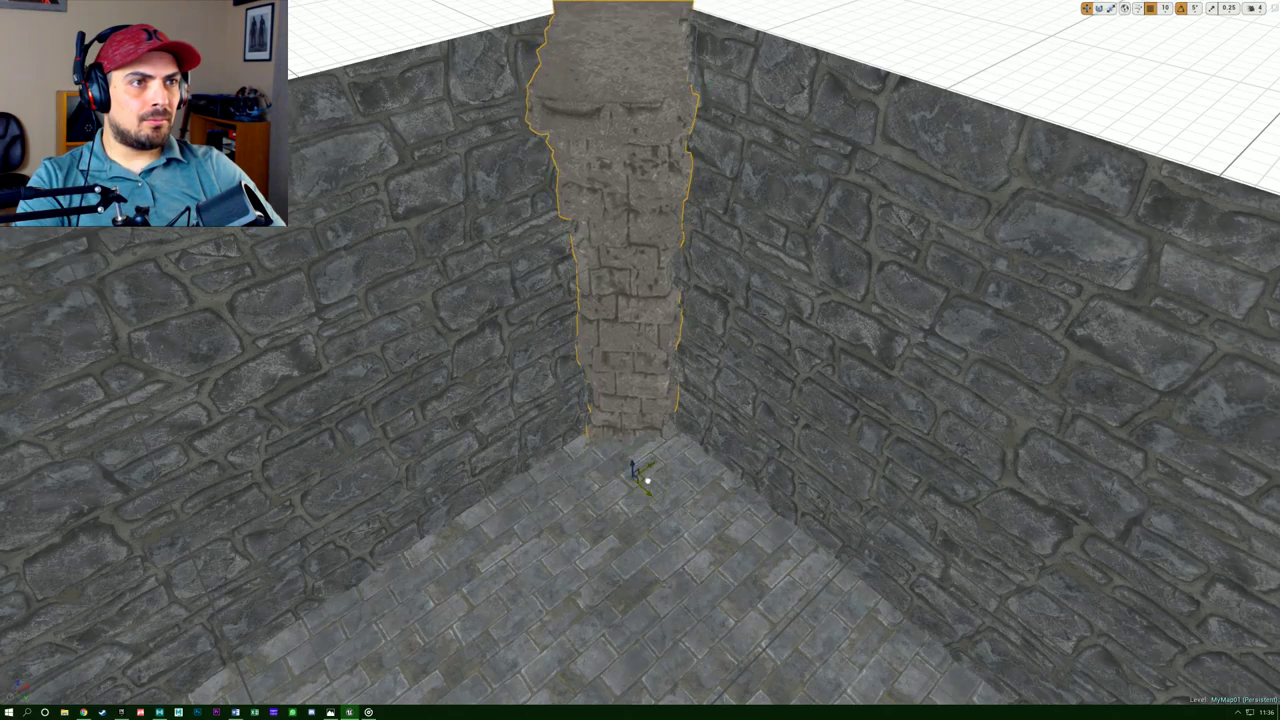
pyautogui.moveTo(647, 481)
pyautogui.mouseDown(button='right')
pyautogui.moveTo(380, 500)
pyautogui.moveTo(250, 480)
pyautogui.moveTo(150, 495)
pyautogui.moveTo(647, 481)
pyautogui.mouseUp(button='right')
# Move the extra diagonal half arch from the notch's outer corner to the exposed corner of the interior partition wall.
pyautogui.moveTo(921, 318); pyautogui.dragTo(921, 318, button='right')
pyautogui.click(824, 400)
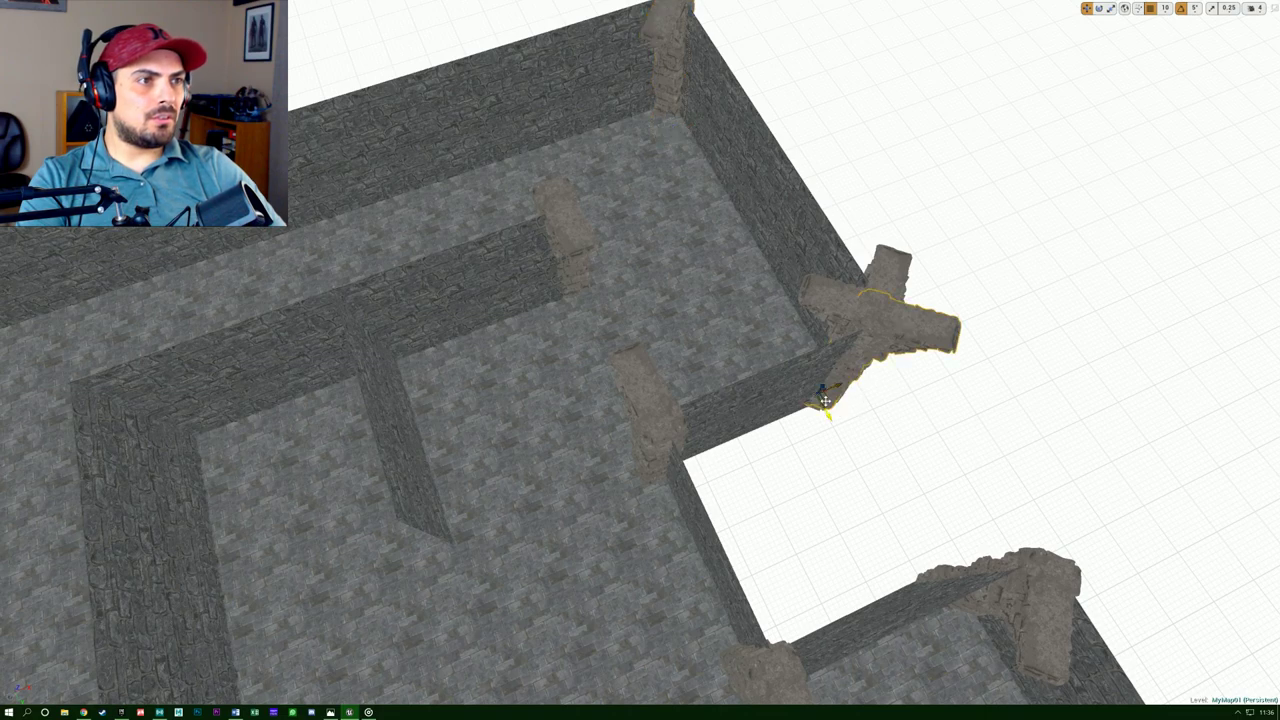
pyautogui.moveTo(825, 400); pyautogui.dragTo(446, 390)
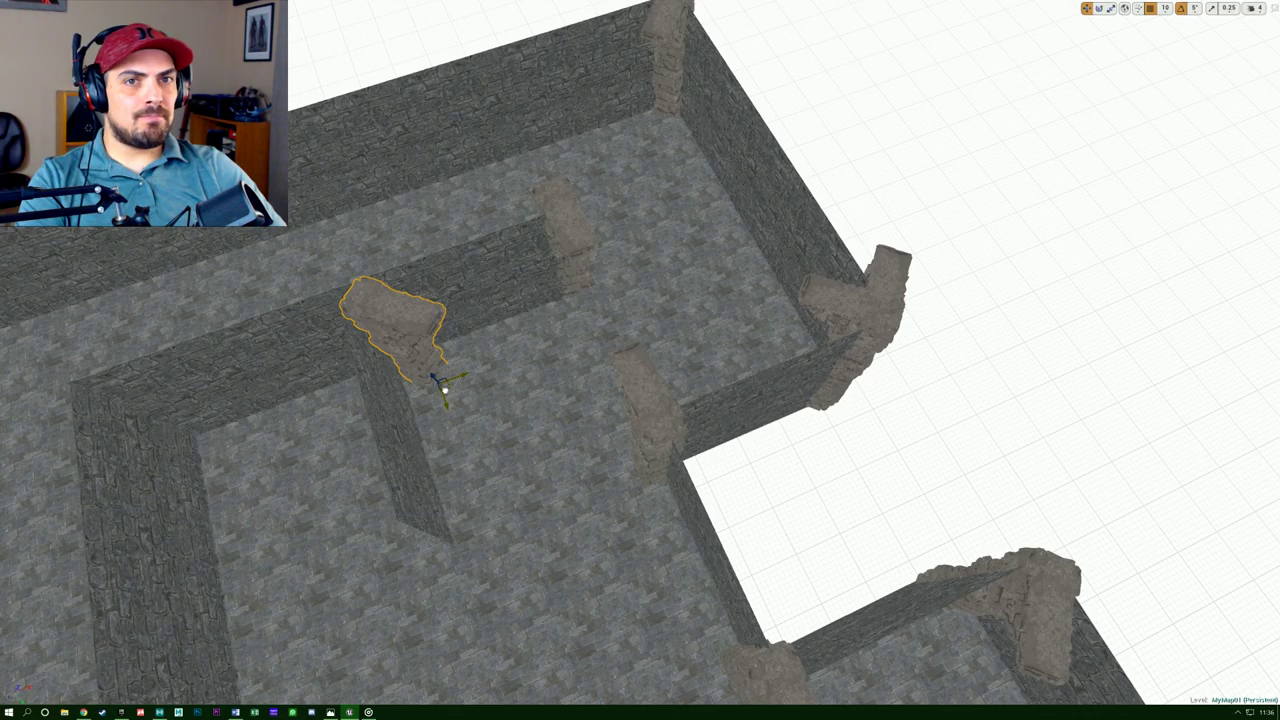
pyautogui.moveTo(384, 397); pyautogui.dragTo(247, 417)
# Duplicate a diagonal half arch from the notch's outer corner to stand beside the arch at the partition wall corner.
pyautogui.moveTo(247, 417); pyautogui.dragTo(60, 390, button='right')
pyautogui.press('w')
pyautogui.press('d')
pyautogui.moveTo(640, 360); pyautogui.dragTo(305, 352, button='right')
pyautogui.press('s')
pyautogui.press('a')
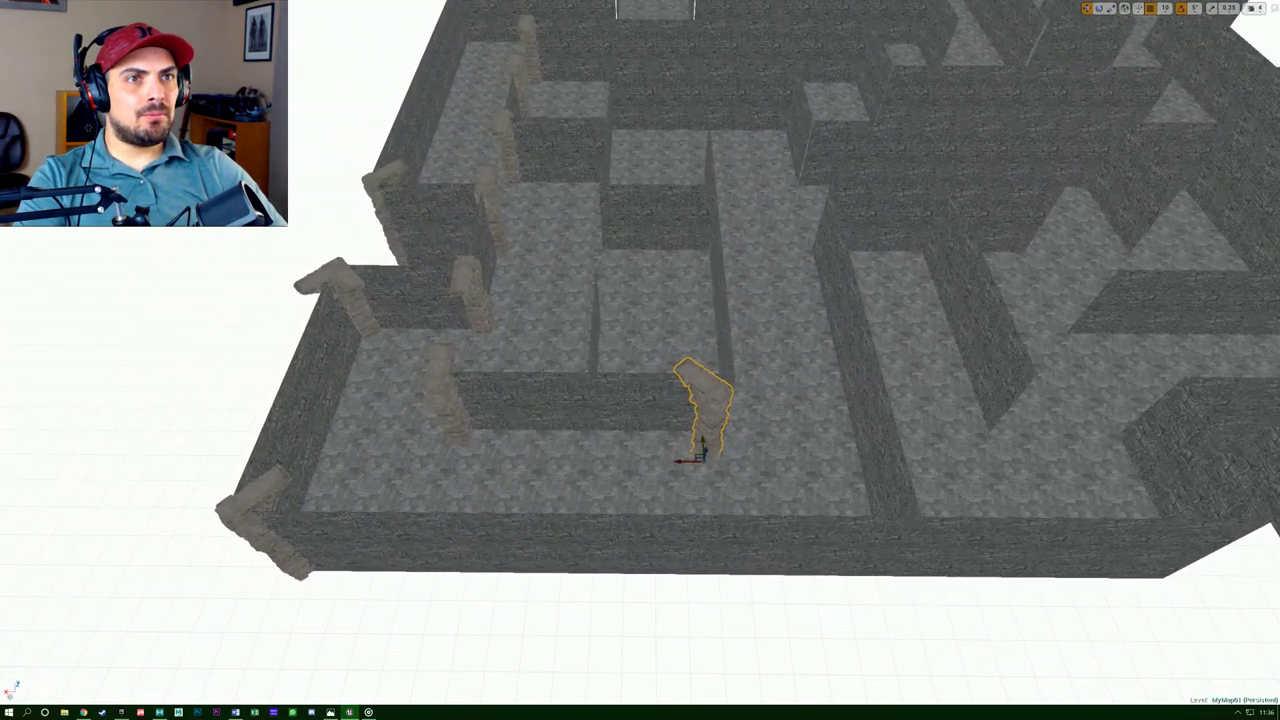
pyautogui.click(372, 335)
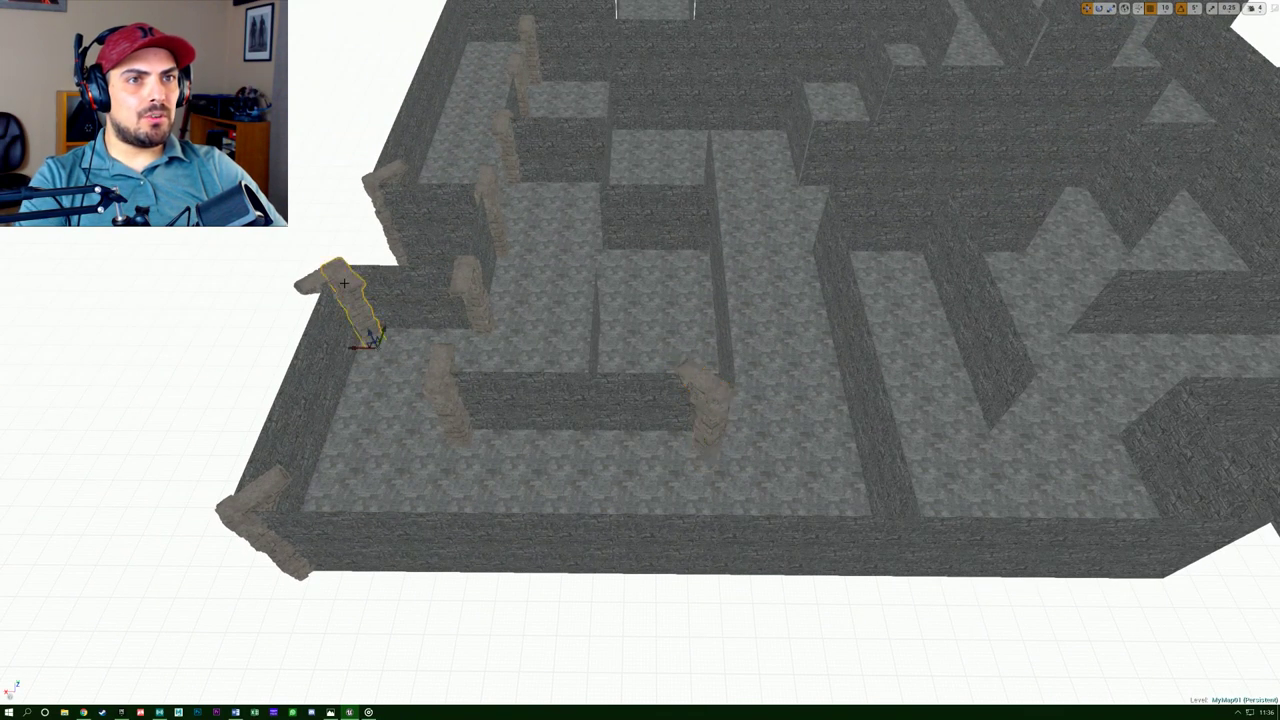
pyautogui.keyDown('alt'); pyautogui.moveTo(370, 340); pyautogui.dragTo(706, 438); pyautogui.keyUp('alt')
# Slide the new half arch copy along the corridor, away from the partition wall corner.
pyautogui.press('a')
pyautogui.moveTo(706, 438); pyautogui.dragTo(1095, 402, button='right')
pyautogui.press('w')
pyautogui.press('a')
pyautogui.press('a')
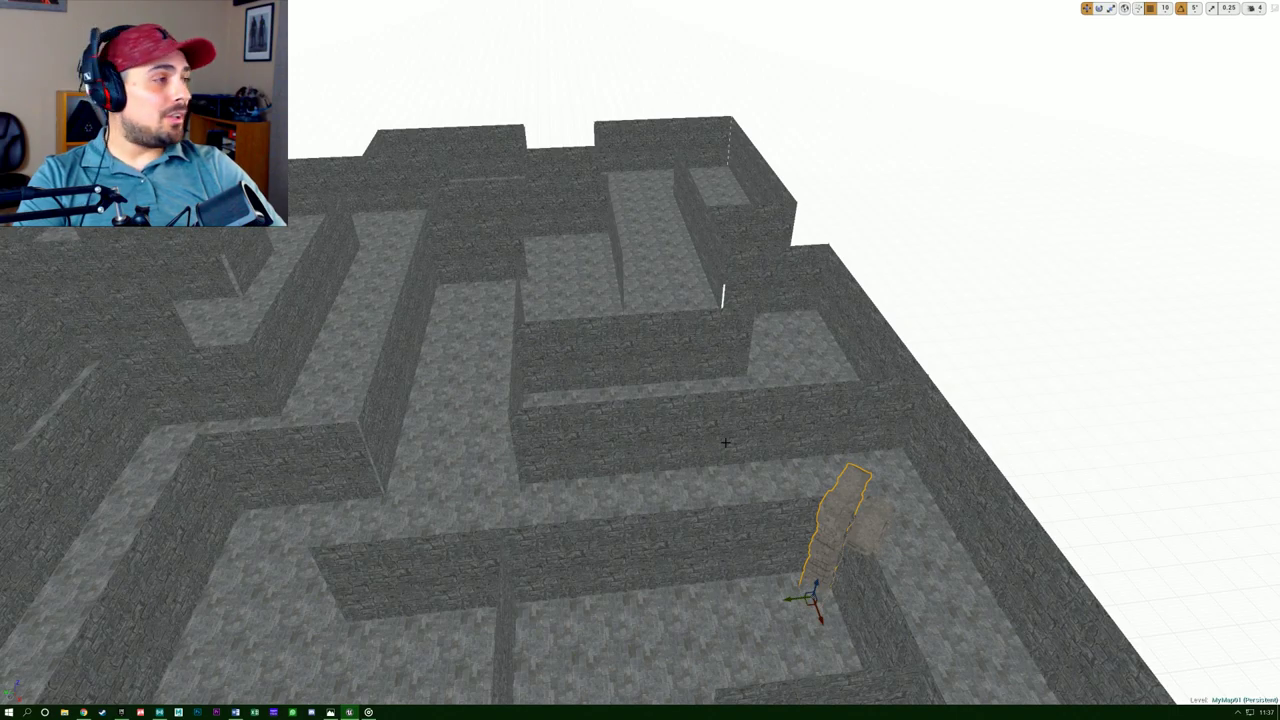
pyautogui.press('f')
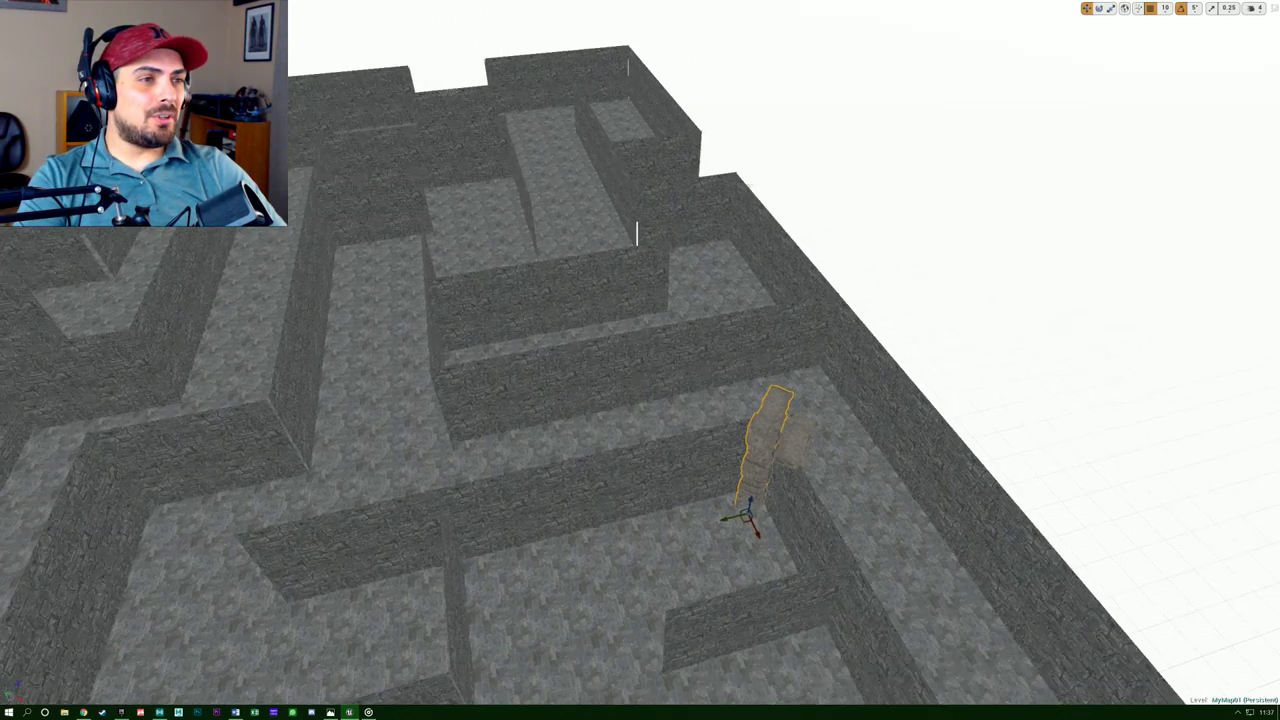
pyautogui.moveTo(765, 465); pyautogui.dragTo(685, 448, button='right')
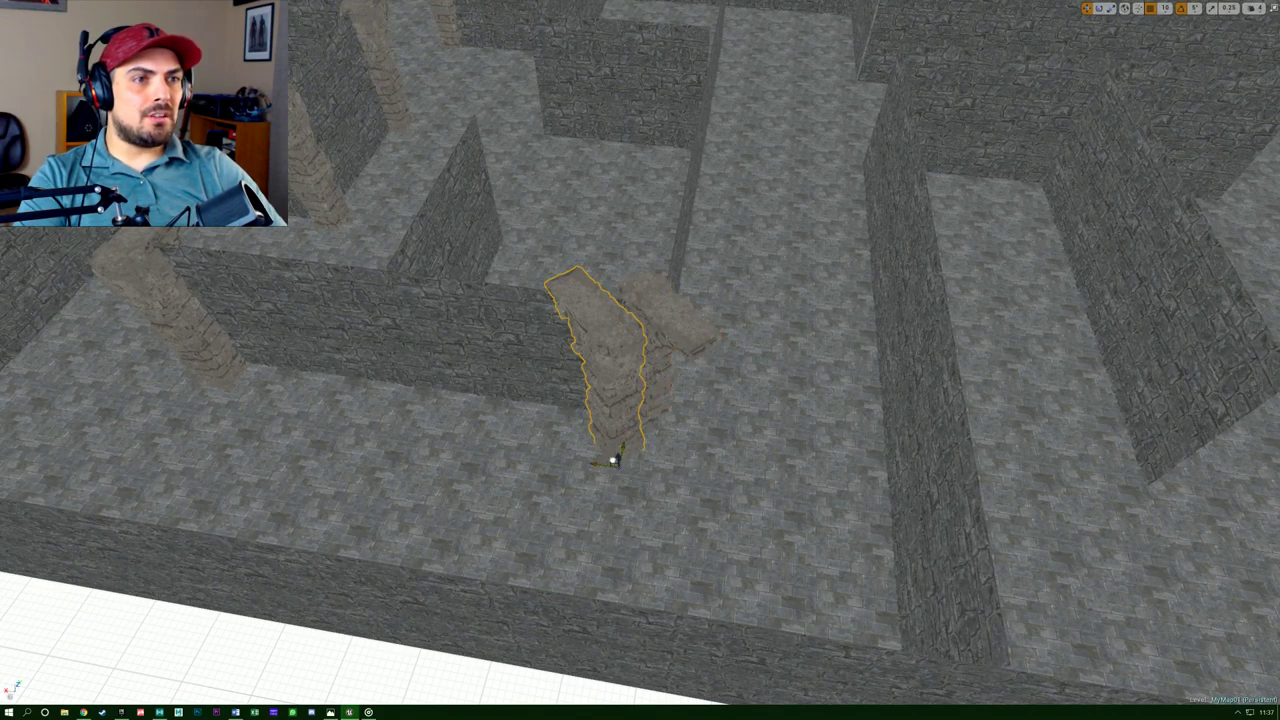
pyautogui.moveTo(613, 461); pyautogui.dragTo(413, 489)
# Examine the placed half arches and look for remaining bare wall corners around the maze's outer rooms.
pyautogui.moveTo(413, 489); pyautogui.dragTo(660, 475, button='right')
pyautogui.moveTo(640, 360); pyautogui.dragTo(640, 360, button='right')
pyautogui.moveTo(630, 448); pyautogui.dragTo(630, 448, button='right')
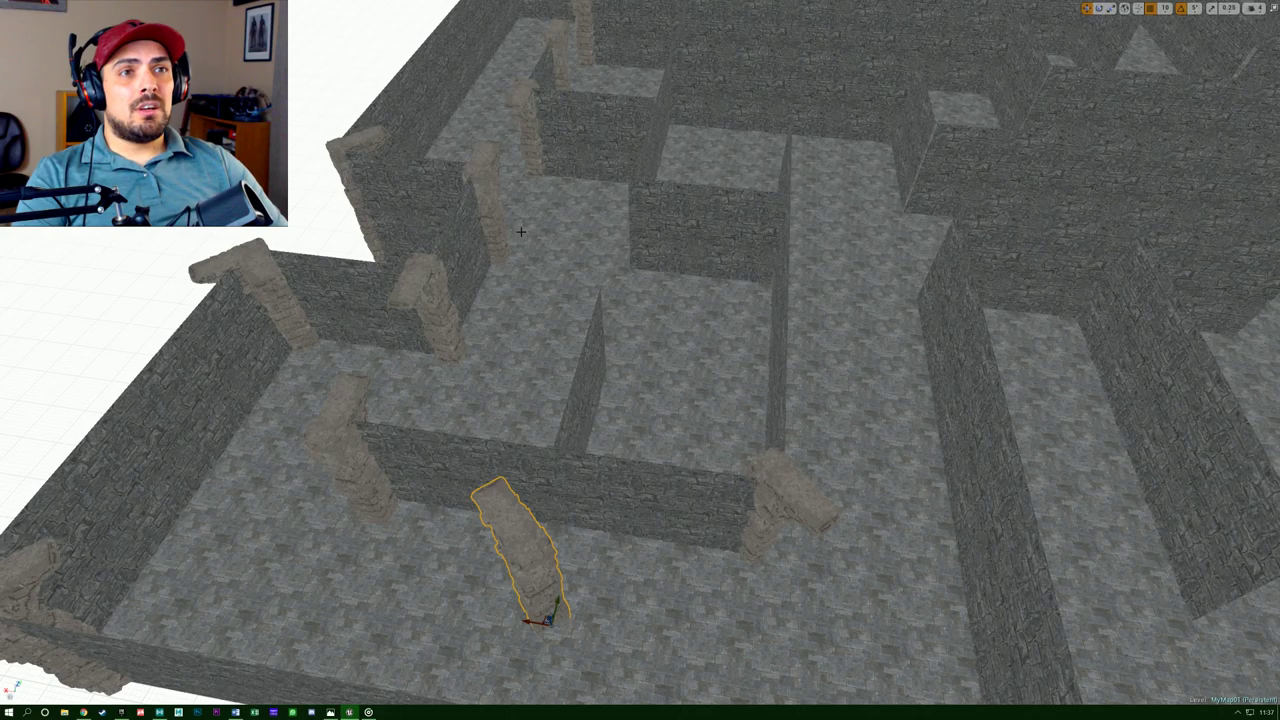
pyautogui.moveTo(392, 399); pyautogui.dragTo(610, 426, button='right')
pyautogui.press('a')
pyautogui.press('w')
pyautogui.press('s')
pyautogui.press('w')
pyautogui.press('a')
pyautogui.moveTo(492, 280); pyautogui.dragTo(492, 280, button='right')
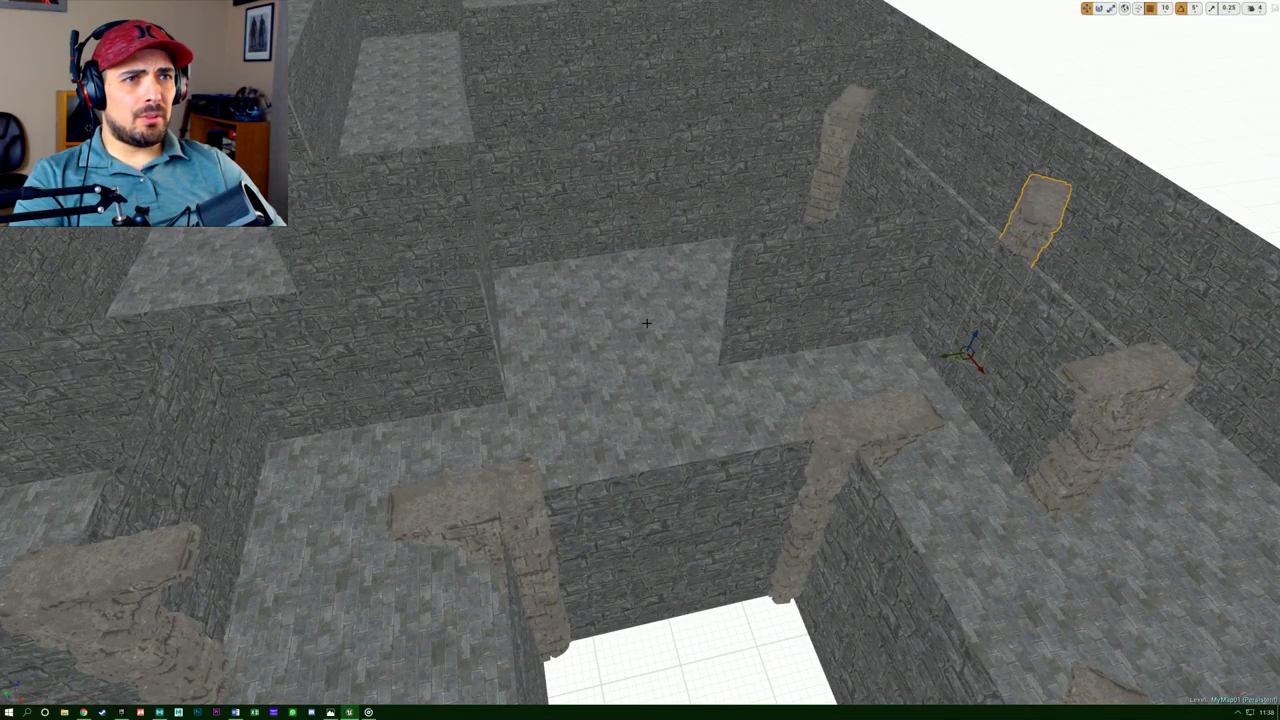
# Place a copy of the notch corner's diagonal half arch at the exposed interior wall junction and nudge it into line.
pyautogui.moveTo(601, 377); pyautogui.dragTo(592, 450, button='right')
pyautogui.press('s')
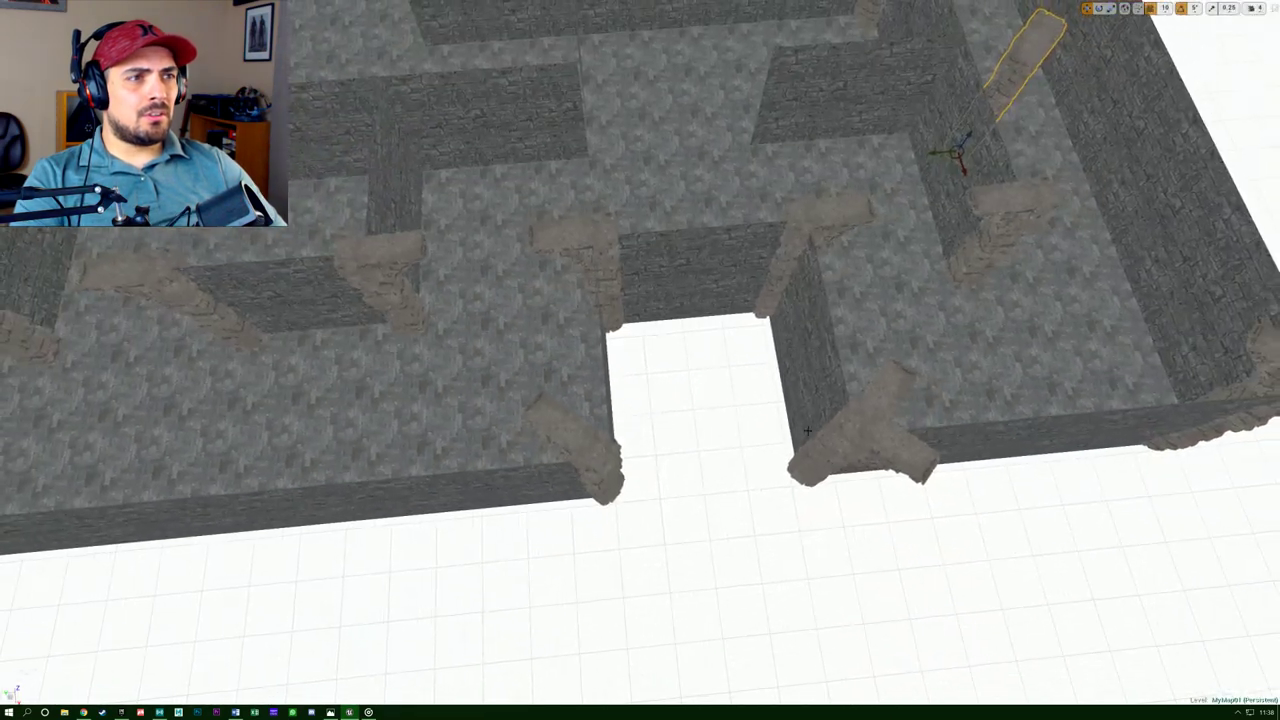
pyautogui.click(904, 457)
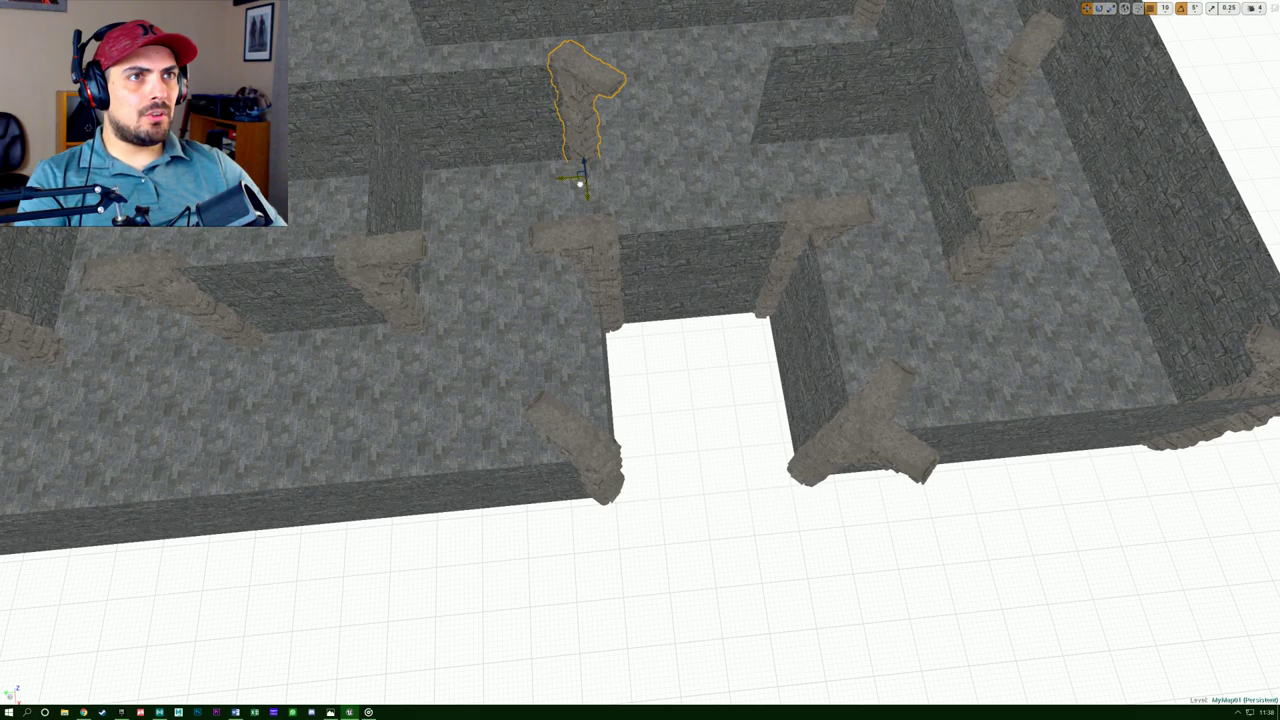
pyautogui.press('w')
pyautogui.moveTo(556, 196); pyautogui.dragTo(770, 275, button='right')
pyautogui.moveTo(625, 180); pyautogui.dragTo(679, 223, button='right')
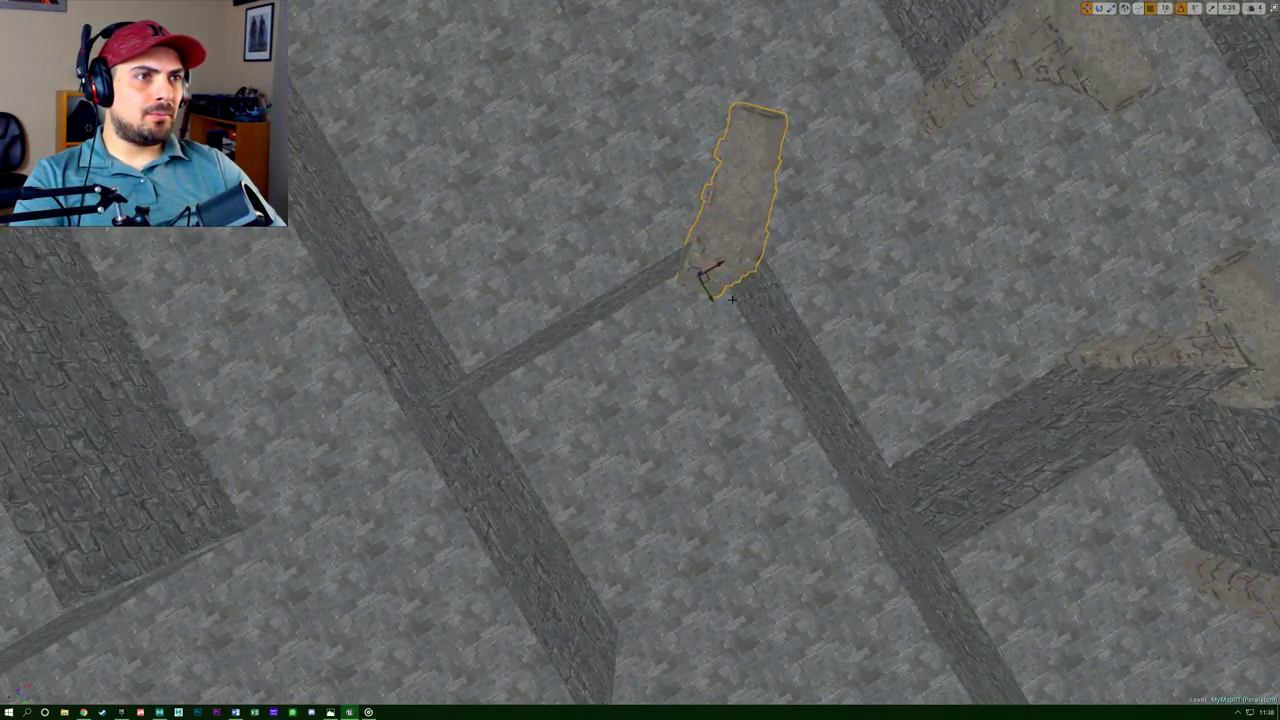
pyautogui.moveTo(709, 281); pyautogui.dragTo(708, 286)
# Inspect the half arches around the notch, corridor and interior wall corners from several angles.
pyautogui.moveTo(708, 286); pyautogui.dragTo(800, 300, button='right')
pyautogui.press('w')
pyautogui.press('s')
pyautogui.press('s')
pyautogui.press('w')
pyautogui.moveTo(622, 299); pyautogui.dragTo(622, 299, button='right')
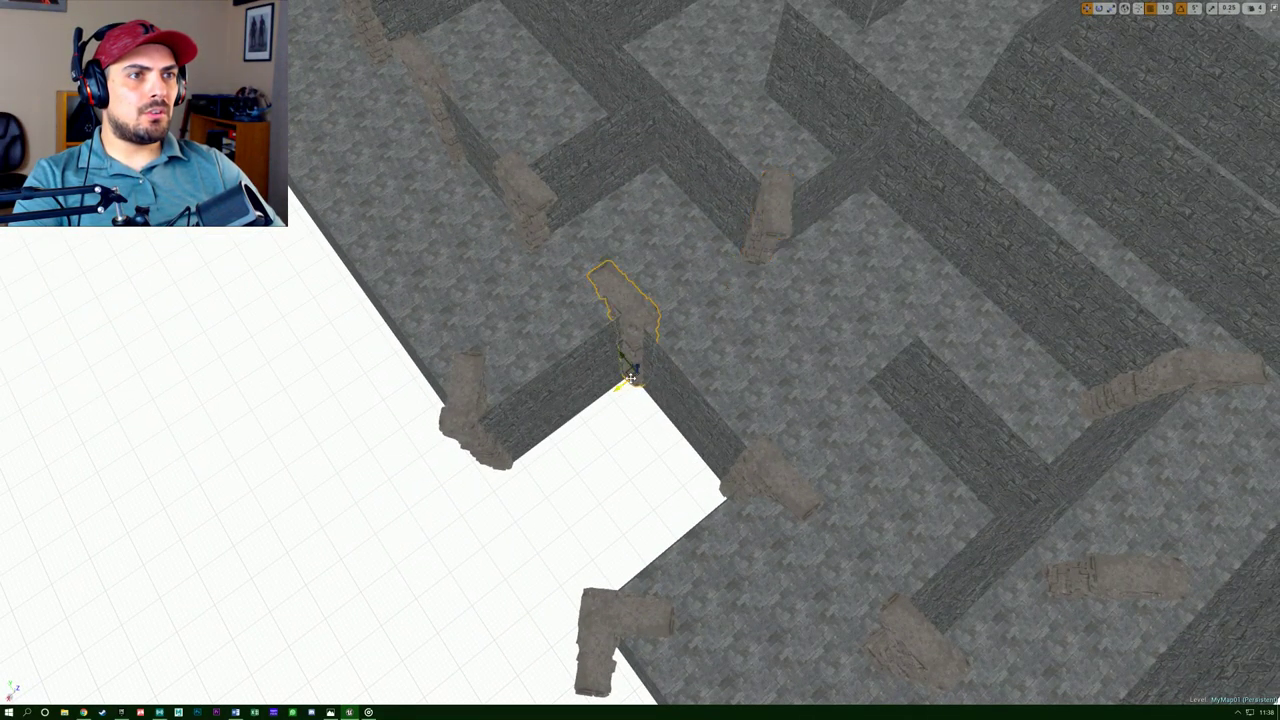
pyautogui.moveTo(500, 327); pyautogui.dragTo(500, 327, button='right')
pyautogui.moveTo(747, 283); pyautogui.dragTo(740, 310, button='right')
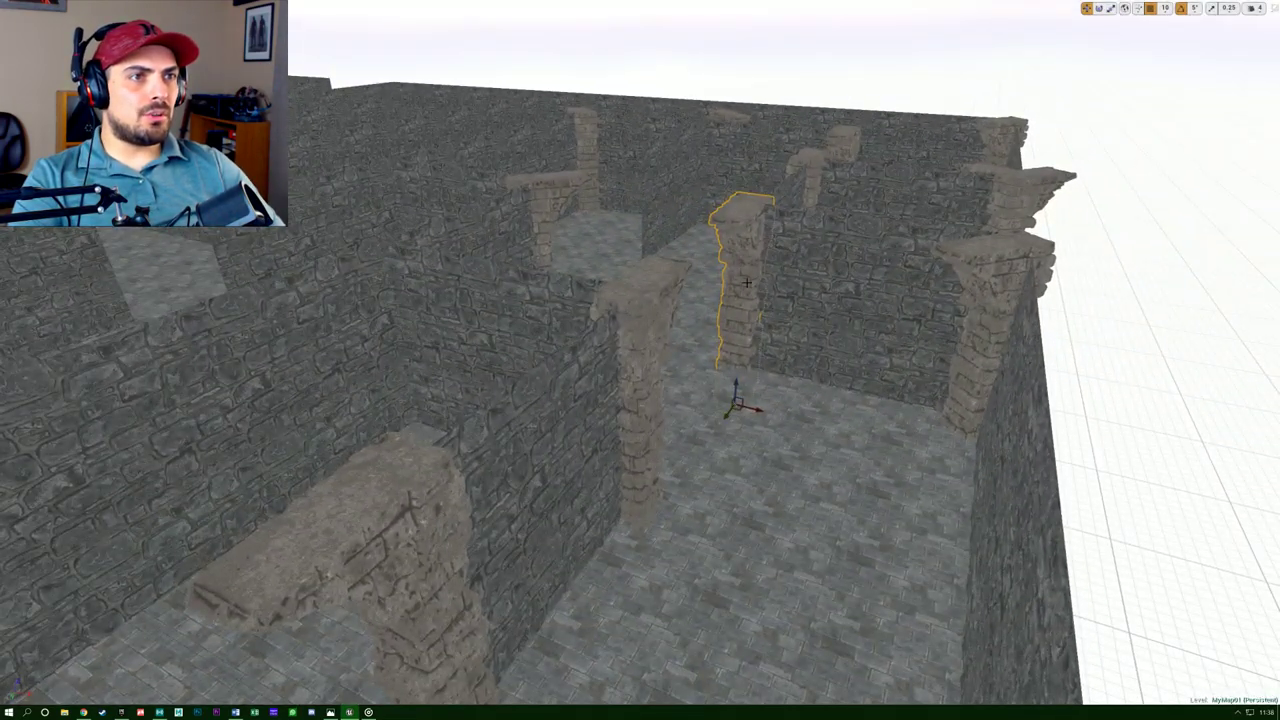
pyautogui.moveTo(585, 457); pyautogui.dragTo(585, 457, button='right')
pyautogui.moveTo(770, 271); pyautogui.dragTo(770, 271, button='right')
pyautogui.moveTo(764, 446); pyautogui.dragTo(764, 446, button='right')
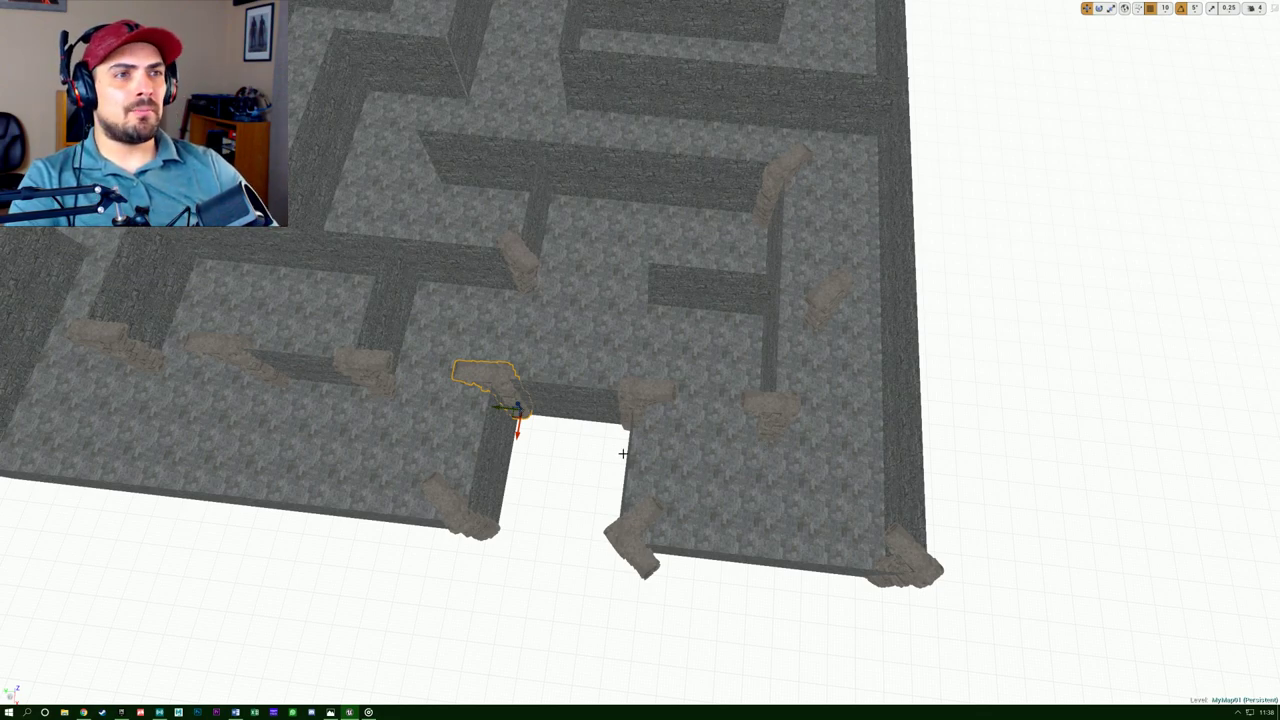
pyautogui.moveTo(726, 443); pyautogui.dragTo(748, 385, button='right')
pyautogui.moveTo(640, 360); pyautogui.dragTo(745, 385, button='right')
pyautogui.moveTo(640, 360); pyautogui.dragTo(641, 350, button='right')
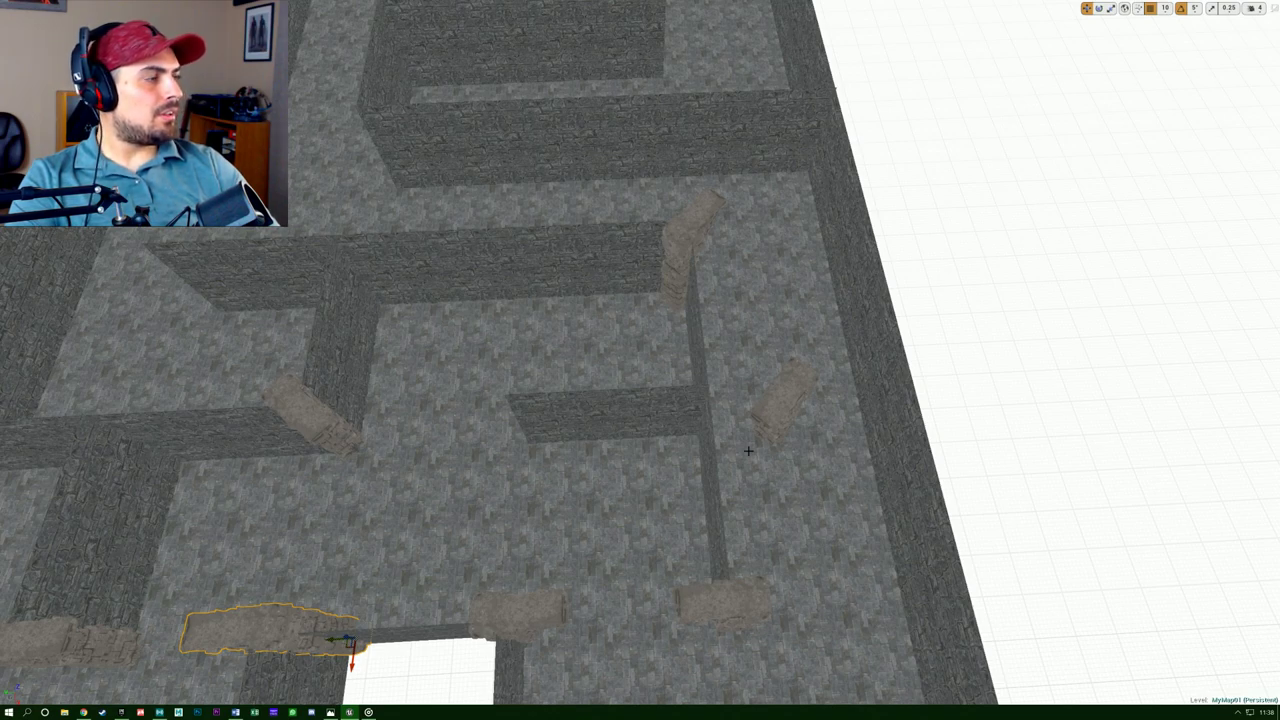
pyautogui.moveTo(697, 450)
pyautogui.mouseDown(button='right')
pyautogui.moveTo(785, 430)
pyautogui.moveTo(755, 405)
pyautogui.moveTo(872, 425)
pyautogui.moveTo(892, 460)
pyautogui.moveTo(960, 450)
pyautogui.moveTo(900, 420)
pyautogui.moveTo(840, 415)
pyautogui.moveTo(825, 420)
pyautogui.moveTo(850, 440)
pyautogui.moveTo(940, 452)
pyautogui.moveTo(955, 435)
pyautogui.moveTo(683, 450)
pyautogui.mouseUp(button='right')
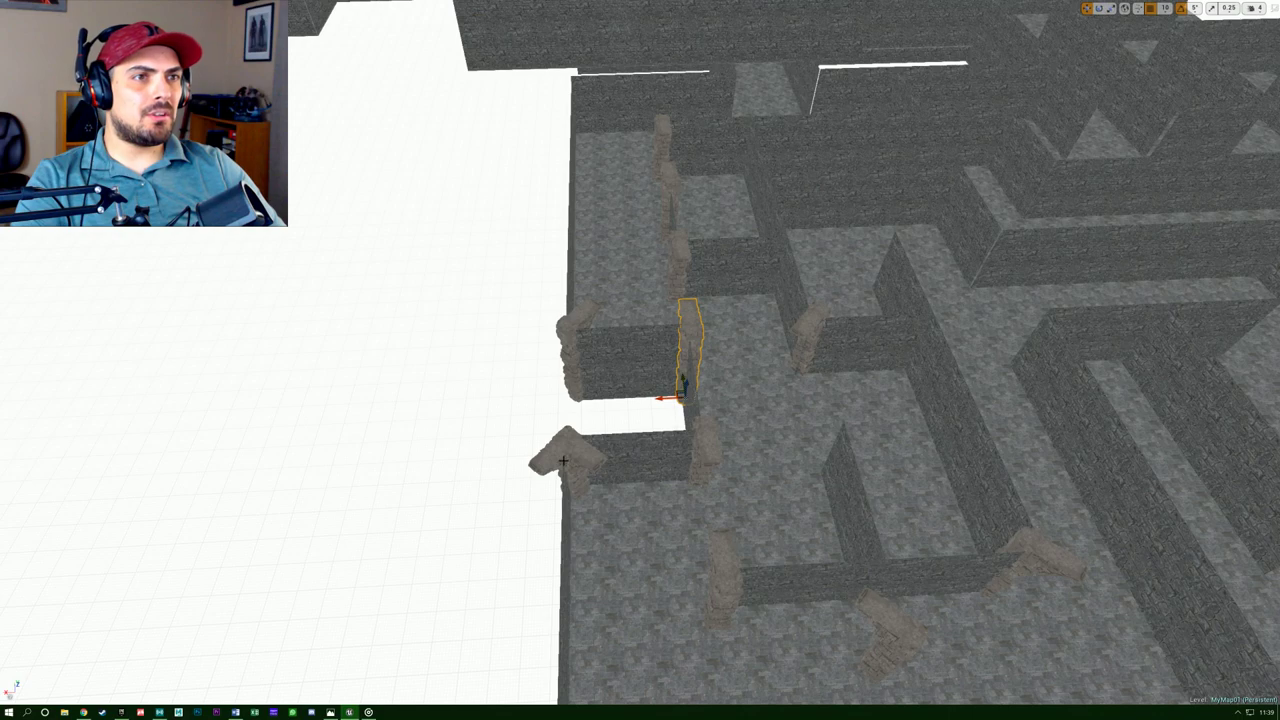
# Copy the half arch from the notch's outer corner to the far outer corner of the neighbouring room.
pyautogui.click(592, 461)
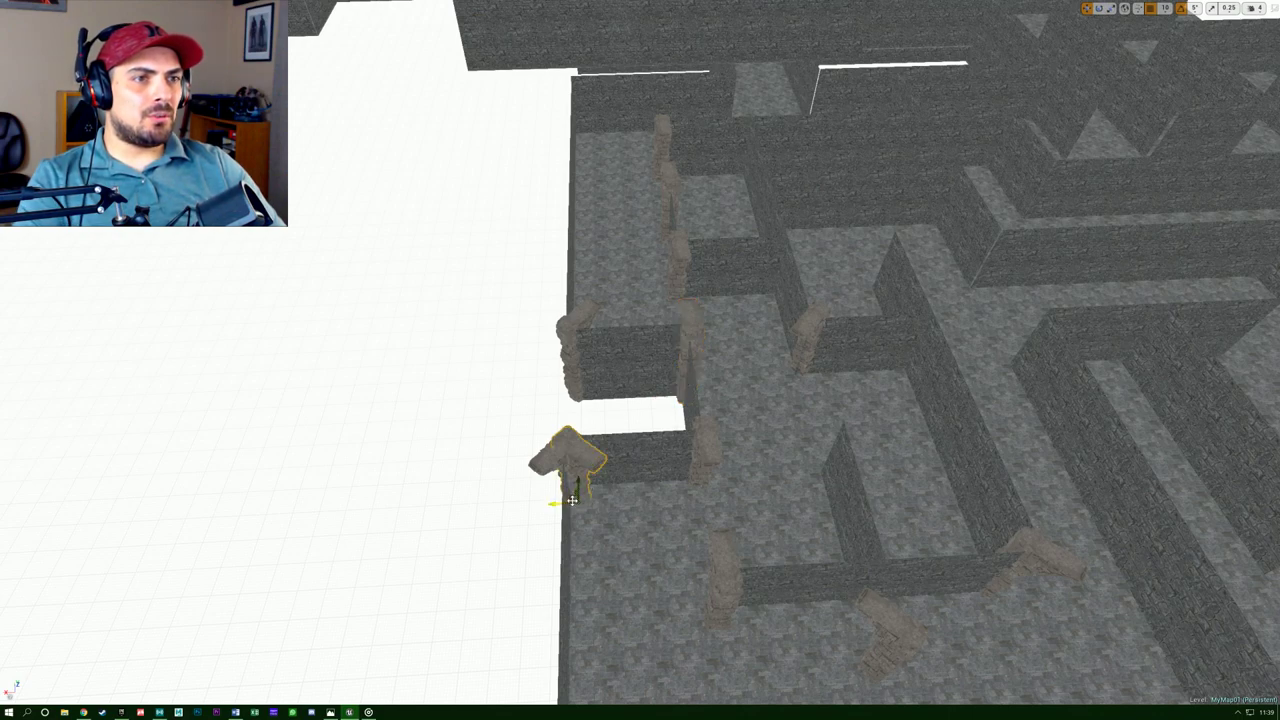
pyautogui.keyDown('alt'); pyautogui.moveTo(572, 500); pyautogui.dragTo(601, 190); pyautogui.keyUp('alt')
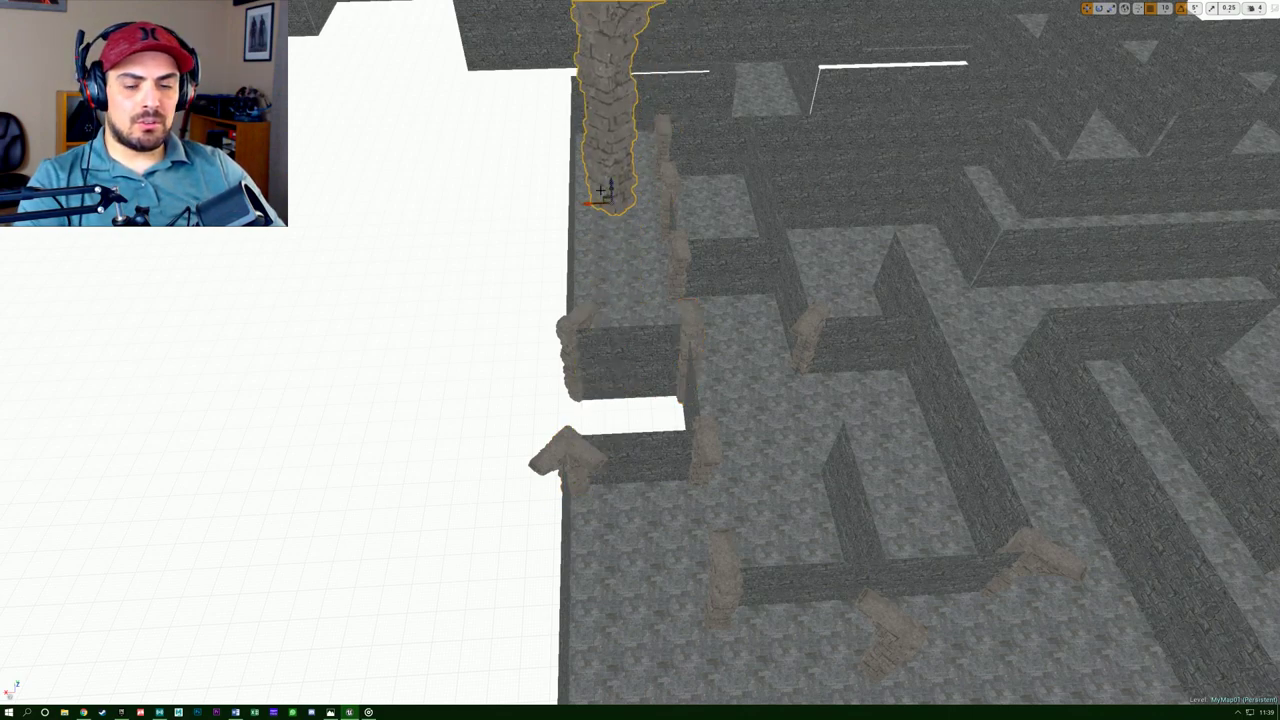
pyautogui.hotkey('ctrl', 'z')
pyautogui.keyDown('alt'); pyautogui.moveTo(571, 495); pyautogui.dragTo(575, 143); pyautogui.keyUp('alt')
pyautogui.moveTo(575, 146)
pyautogui.mouseDown(button='right')
pyautogui.moveTo(565, 70)
pyautogui.moveTo(562, 160)
pyautogui.mouseUp(button='right')
pyautogui.press('w')
pyautogui.press('s')
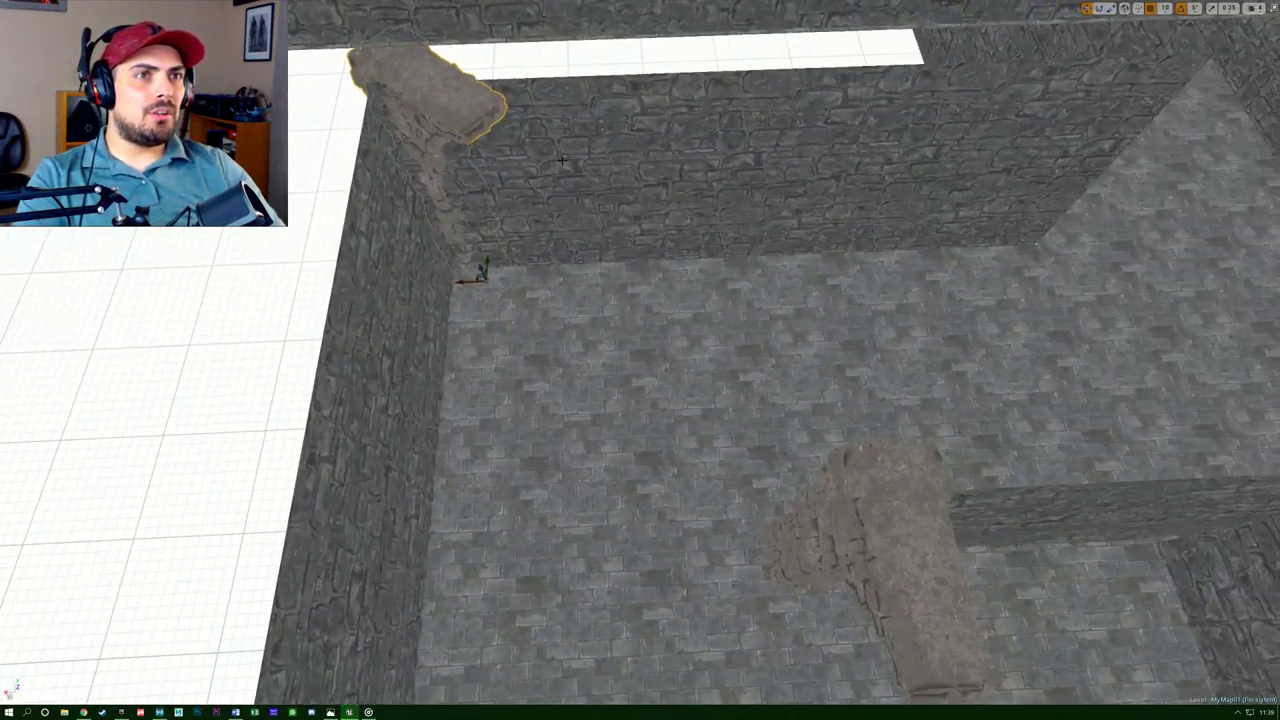
# Nudge the copied half arch until it sits snugly in the corner between the room's two outer walls.
pyautogui.moveTo(478, 272); pyautogui.dragTo(478, 300)
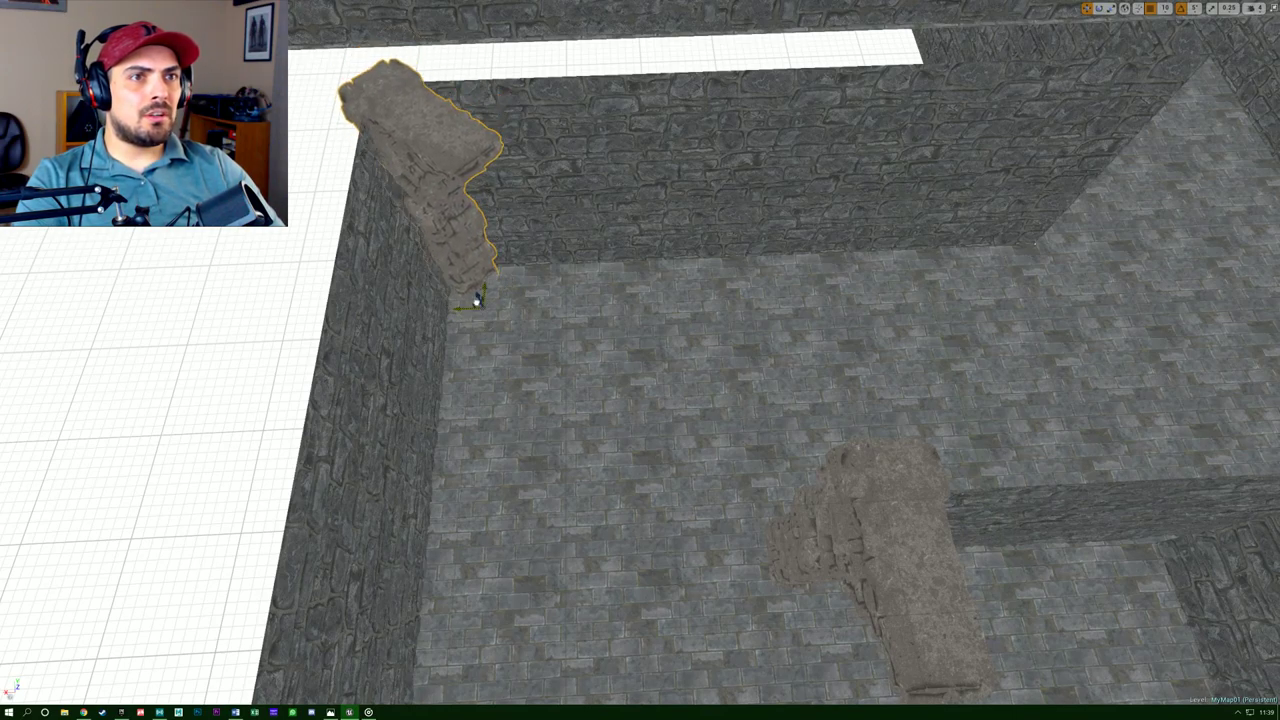
pyautogui.moveTo(520, 296)
pyautogui.mouseDown(button='right')
pyautogui.moveTo(400, 235)
pyautogui.moveTo(520, 296)
pyautogui.mouseUp(button='right')
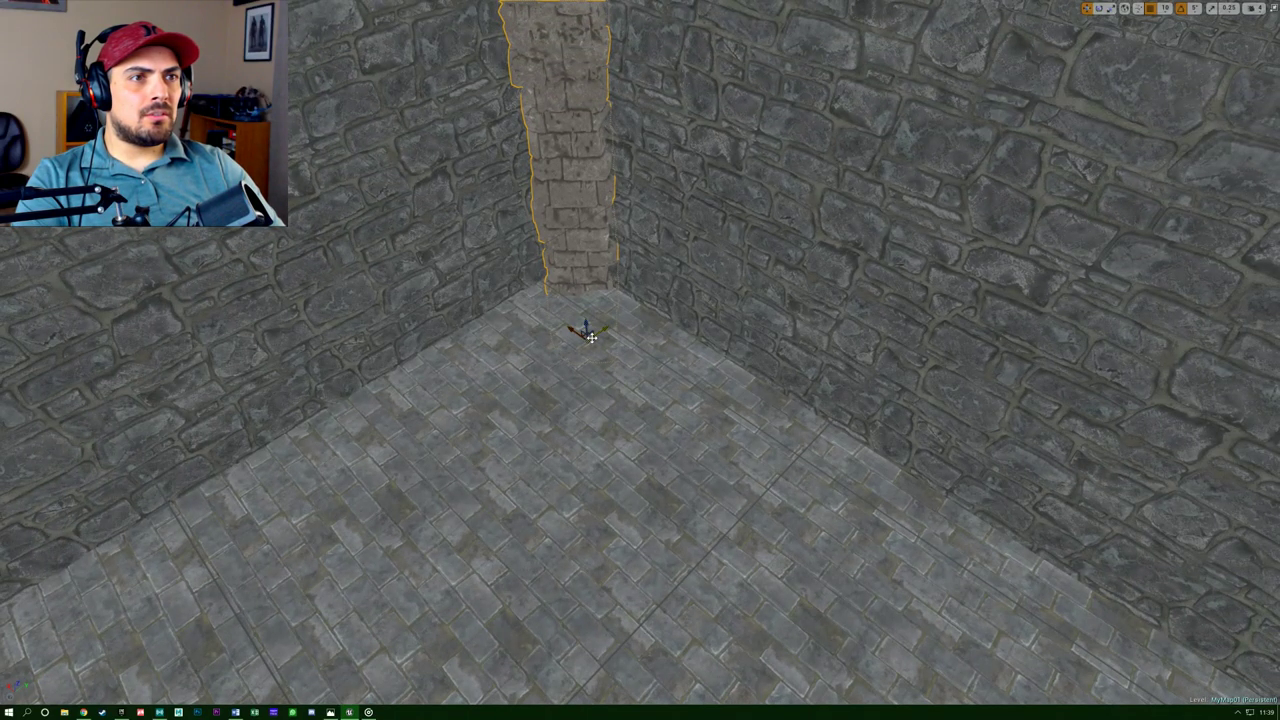
pyautogui.moveTo(591, 337); pyautogui.dragTo(585, 345)
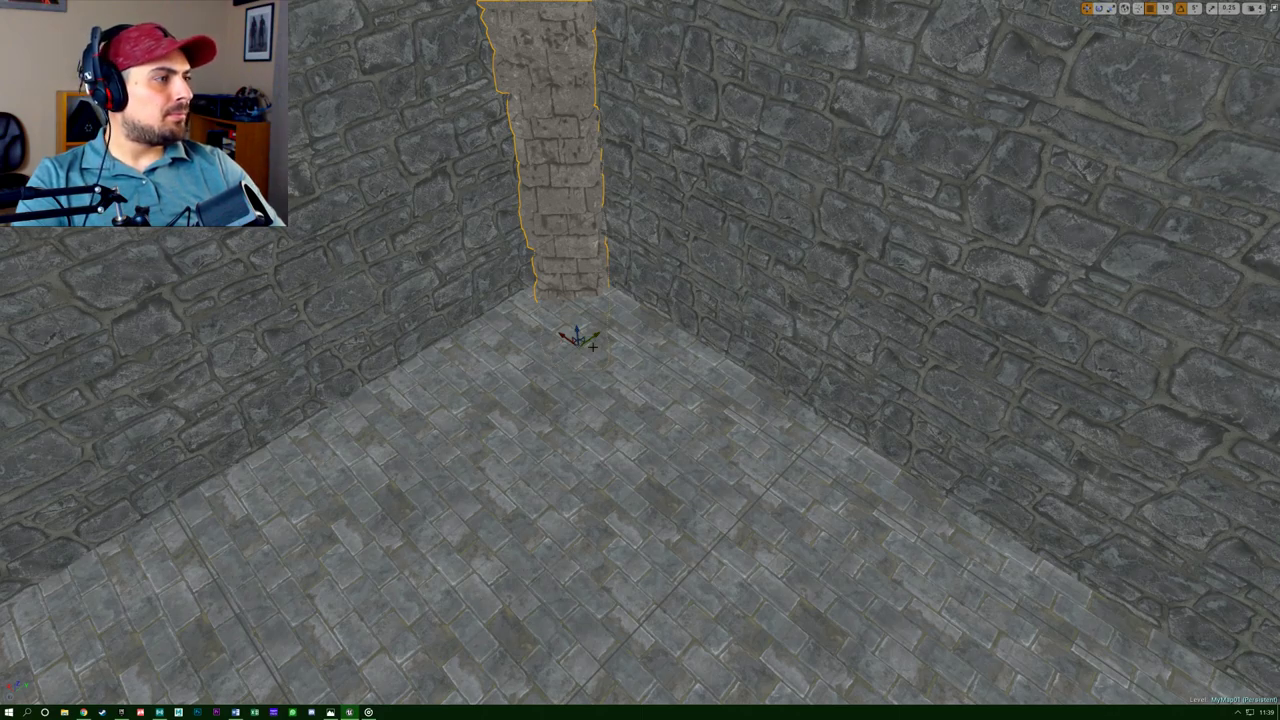
pyautogui.moveTo(570, 370); pyautogui.dragTo(480, 405, button='right')
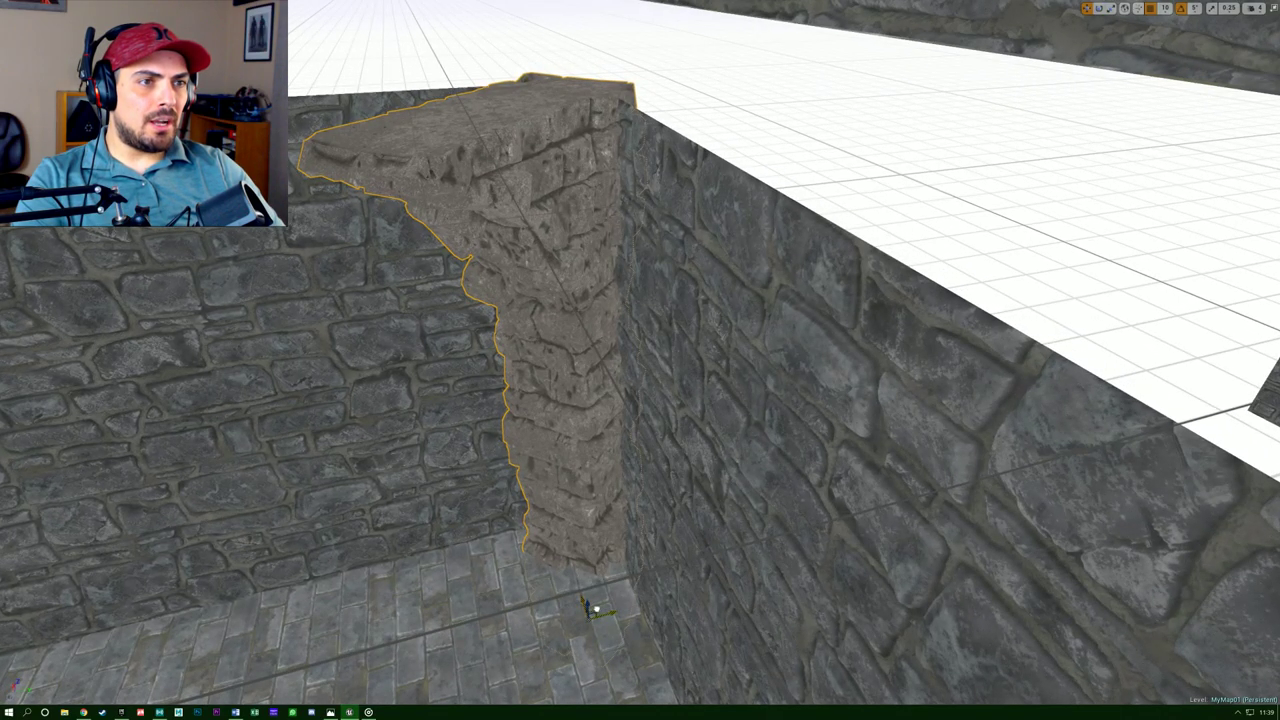
pyautogui.moveTo(597, 609); pyautogui.dragTo(604, 602)
pyautogui.moveTo(604, 602); pyautogui.dragTo(805, 675, button='right')
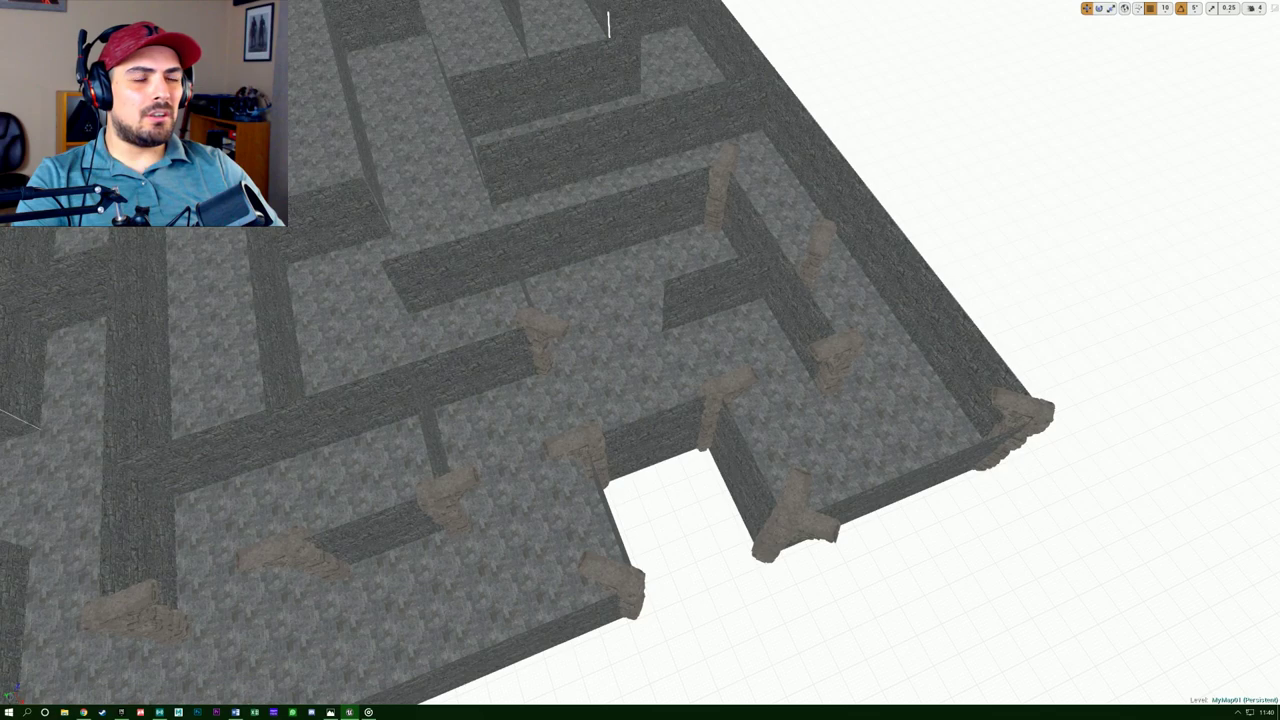
# Move the diagonal half arch from the interior wall junction to the exposed wall corner across the corridor.
pyautogui.moveTo(647, 528)
pyautogui.mouseDown(button='right')
pyautogui.moveTo(595, 520)
pyautogui.moveTo(647, 528)
pyautogui.mouseUp(button='right')
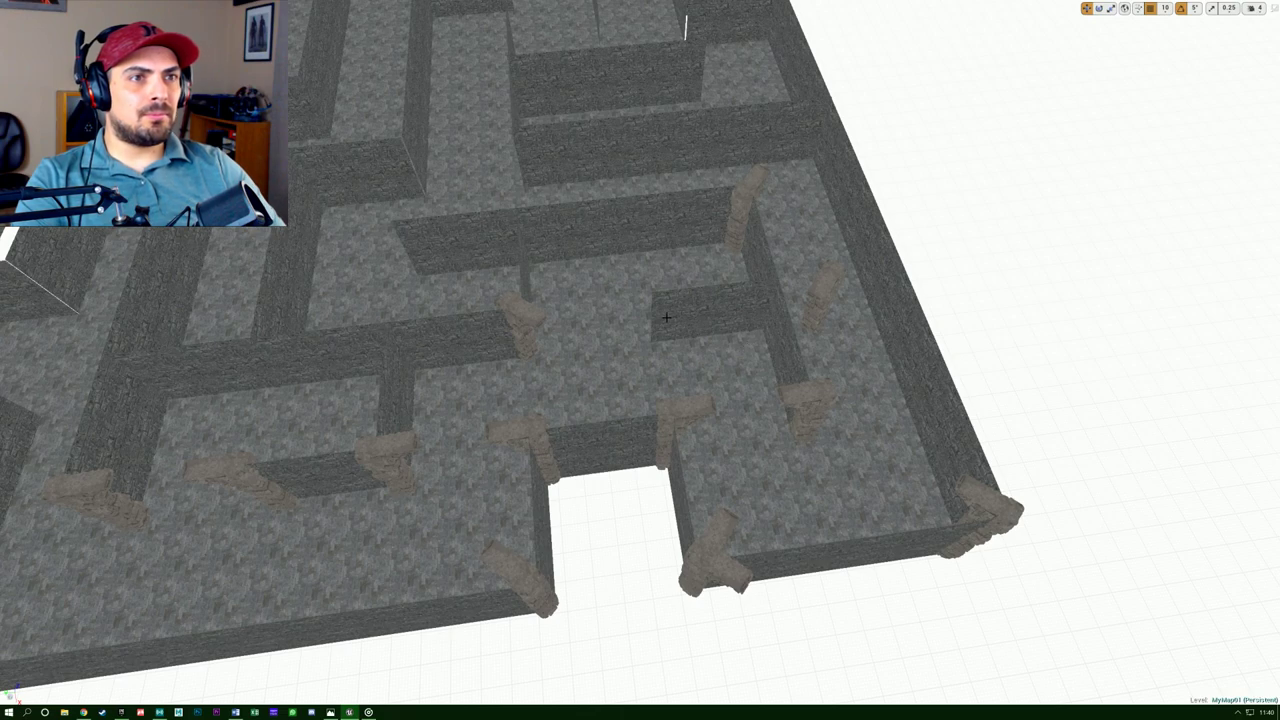
pyautogui.moveTo(589, 371); pyautogui.dragTo(542, 372, button='right')
pyautogui.moveTo(604, 422); pyautogui.dragTo(571, 366, button='right')
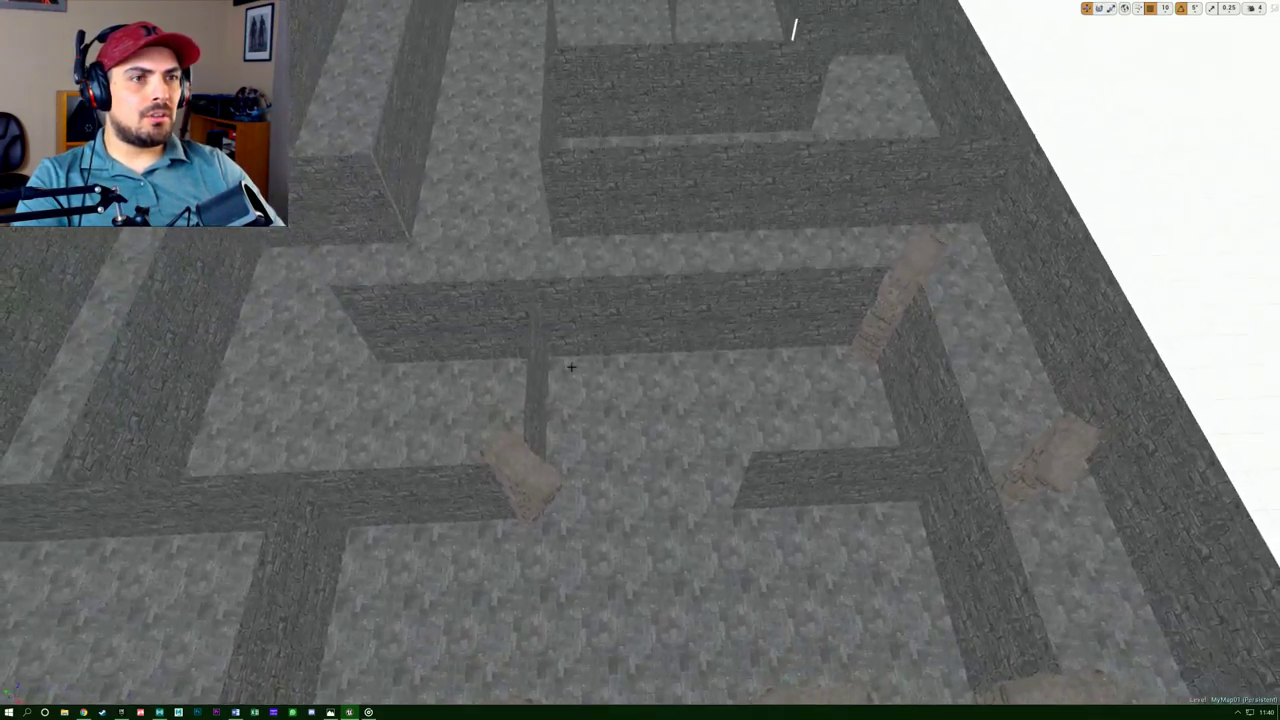
pyautogui.moveTo(551, 475); pyautogui.dragTo(532, 500, button='right')
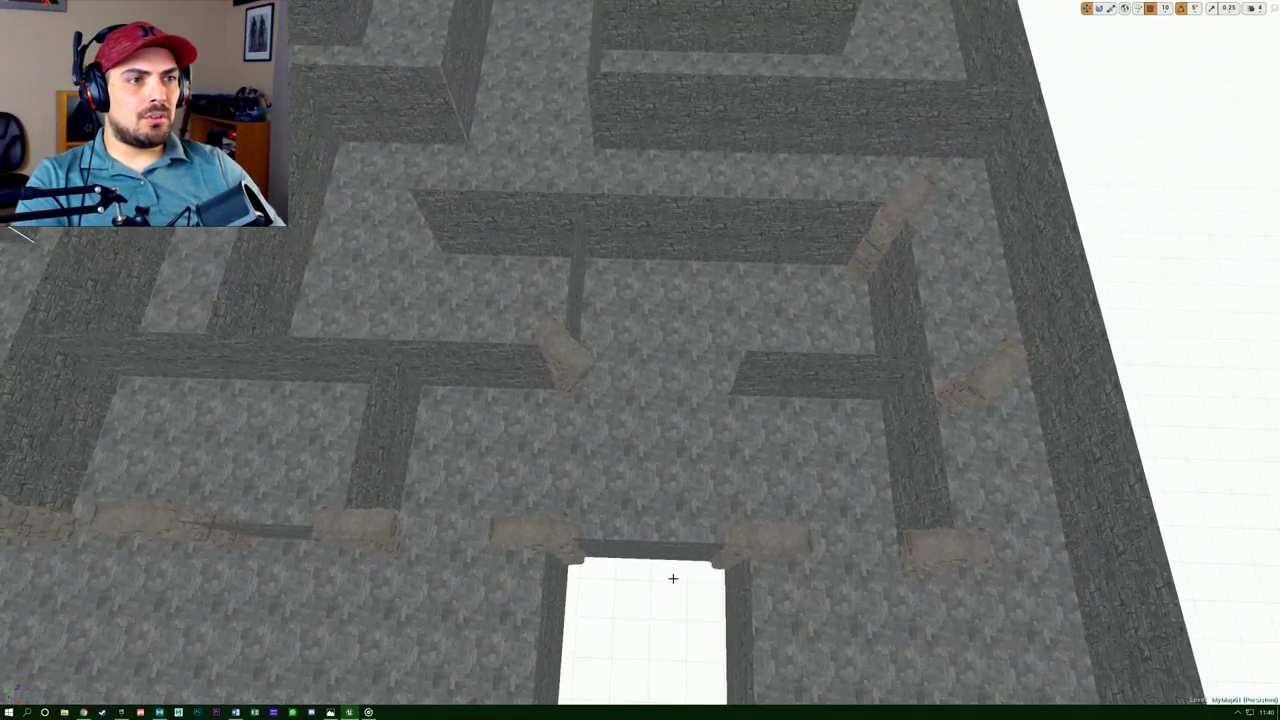
pyautogui.click(372, 534)
pyautogui.keyDown('ctrl'); pyautogui.click(551, 537); pyautogui.keyUp('ctrl')
pyautogui.click(563, 385)
pyautogui.moveTo(563, 394); pyautogui.dragTo(572, 192)
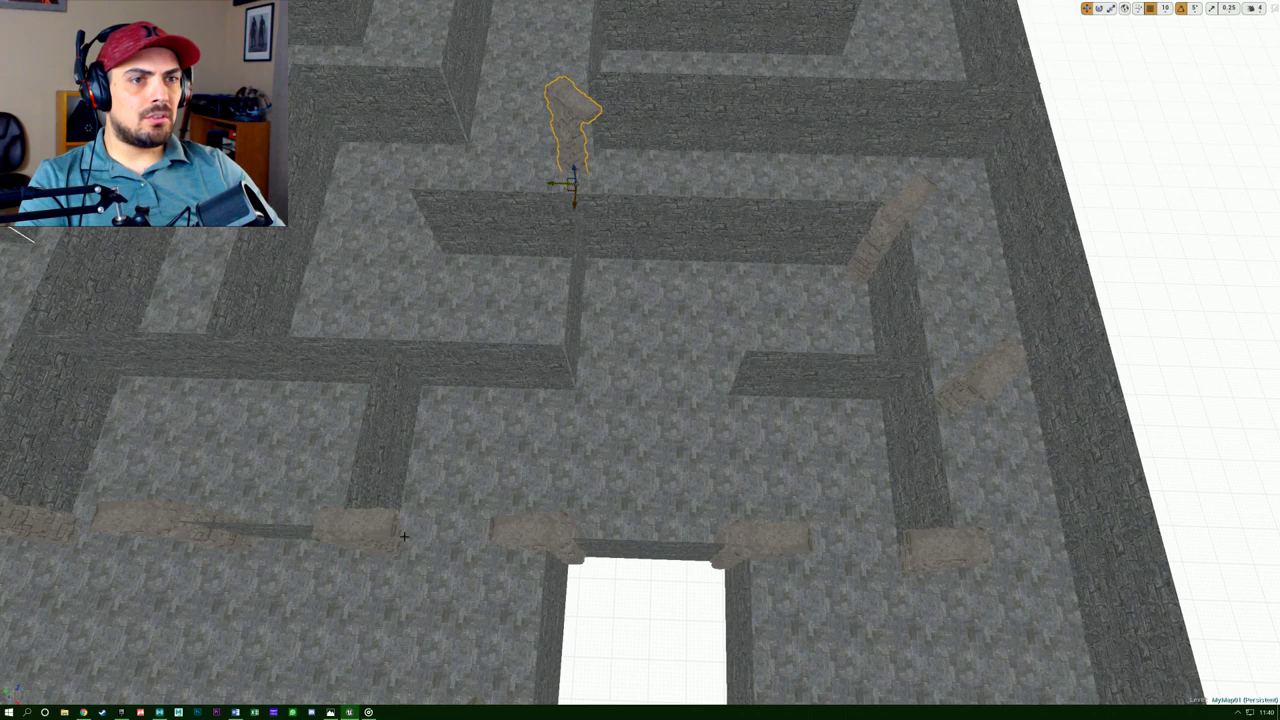
# Copy the two facing half arches beside the notch to the opening between the interior wall ends.
pyautogui.click(357, 528)
pyautogui.keyDown('ctrl'); pyautogui.click(525, 531); pyautogui.keyUp('ctrl')
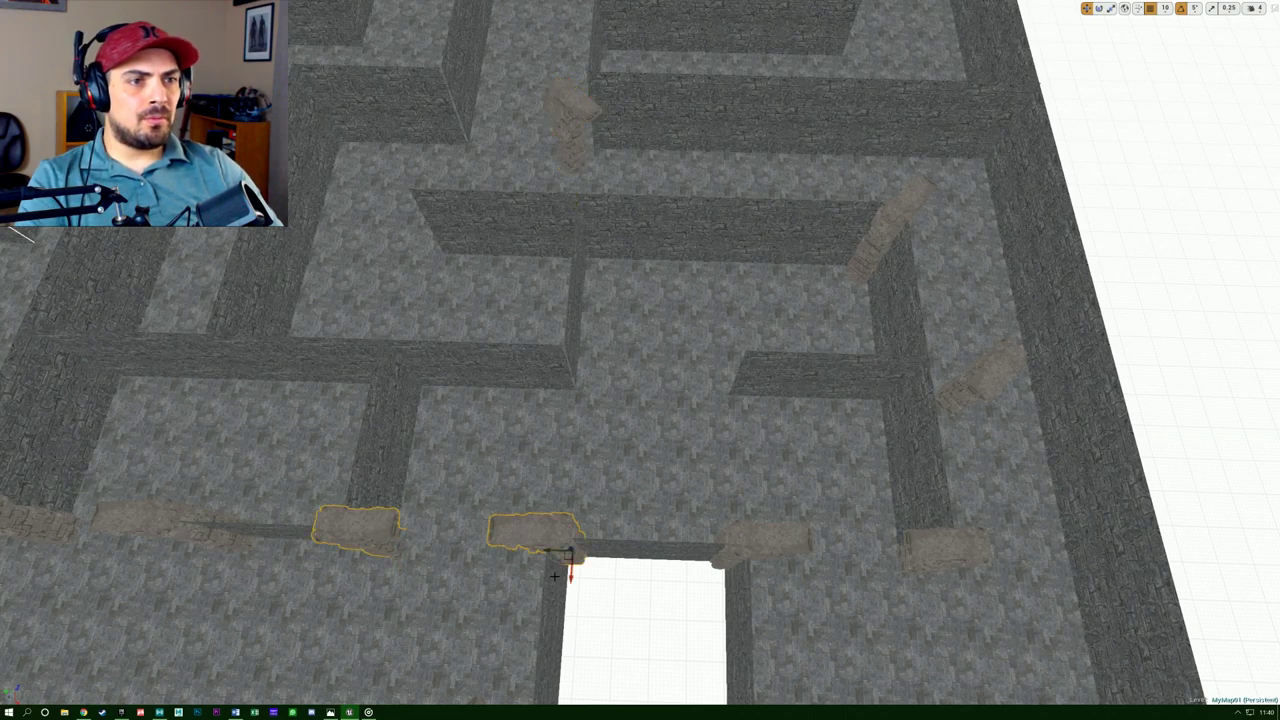
pyautogui.moveTo(566, 560); pyautogui.dragTo(572, 400)
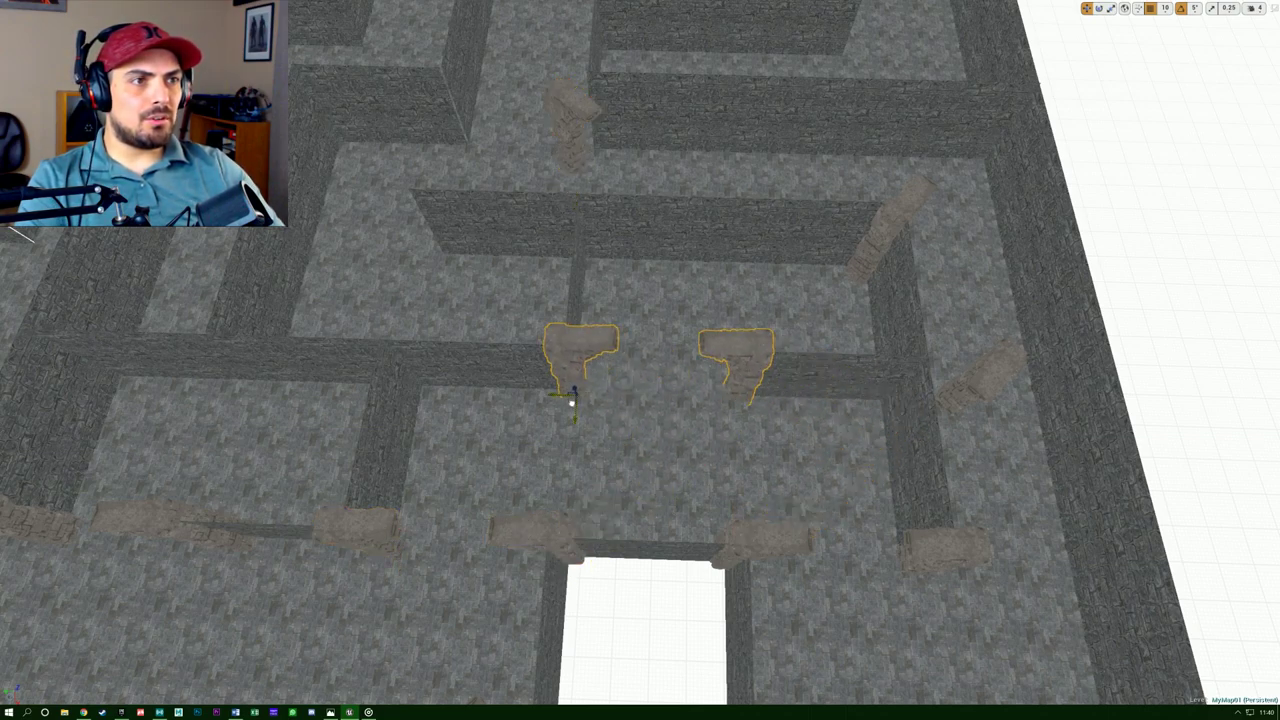
# Nudge the copied pair of half arches into line with the two interior wall ends framing the opening.
pyautogui.moveTo(629, 417); pyautogui.dragTo(790, 345, button='right')
pyautogui.press('w')
pyautogui.press('a')
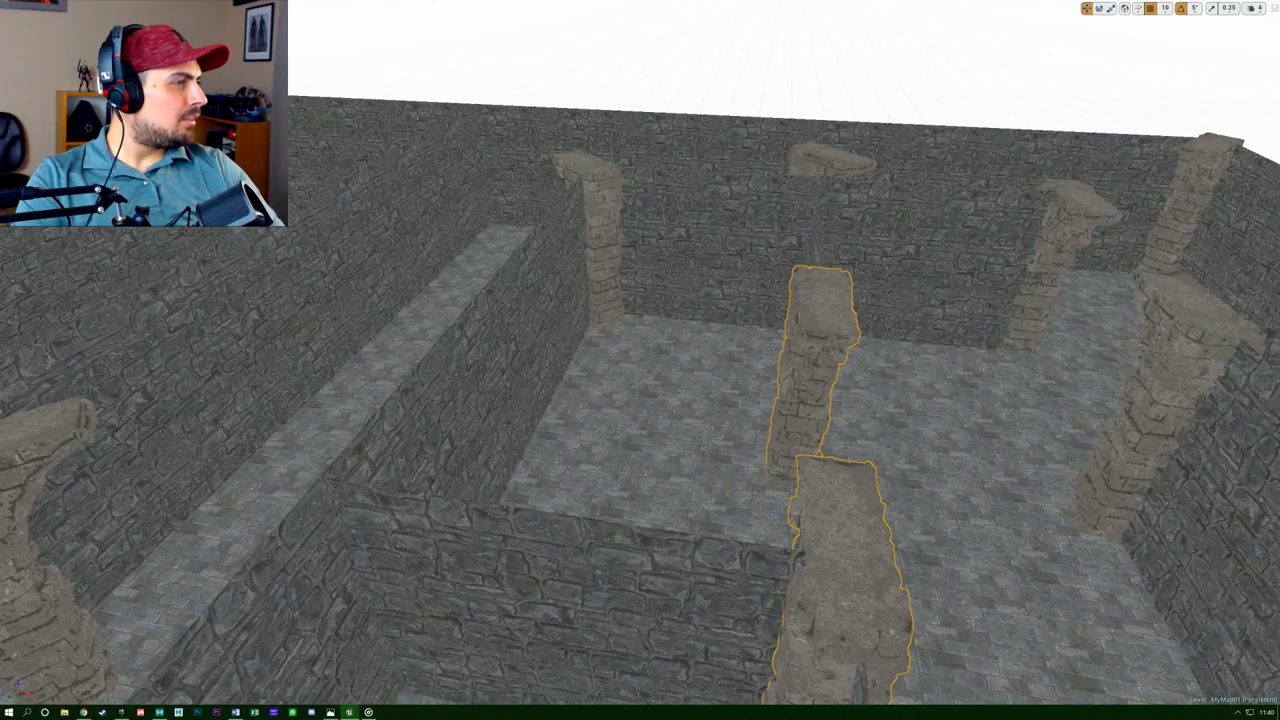
pyautogui.press('s')
pyautogui.moveTo(790, 345); pyautogui.dragTo(890, 455, button='right')
pyautogui.press('d')
pyautogui.press('w')
pyautogui.keyDown('alt'); pyautogui.moveTo(1110, 520); pyautogui.dragTo(1050, 495); pyautogui.keyUp('alt')
pyautogui.press('w')
pyautogui.moveTo(640, 360); pyautogui.dragTo(560, 390, button='right')
pyautogui.press('s')
pyautogui.press('d')
pyautogui.press('a')
pyautogui.press('d')
pyautogui.press('a')
pyautogui.moveTo(650, 520); pyautogui.dragTo(659, 571, button='right')
pyautogui.press('s')
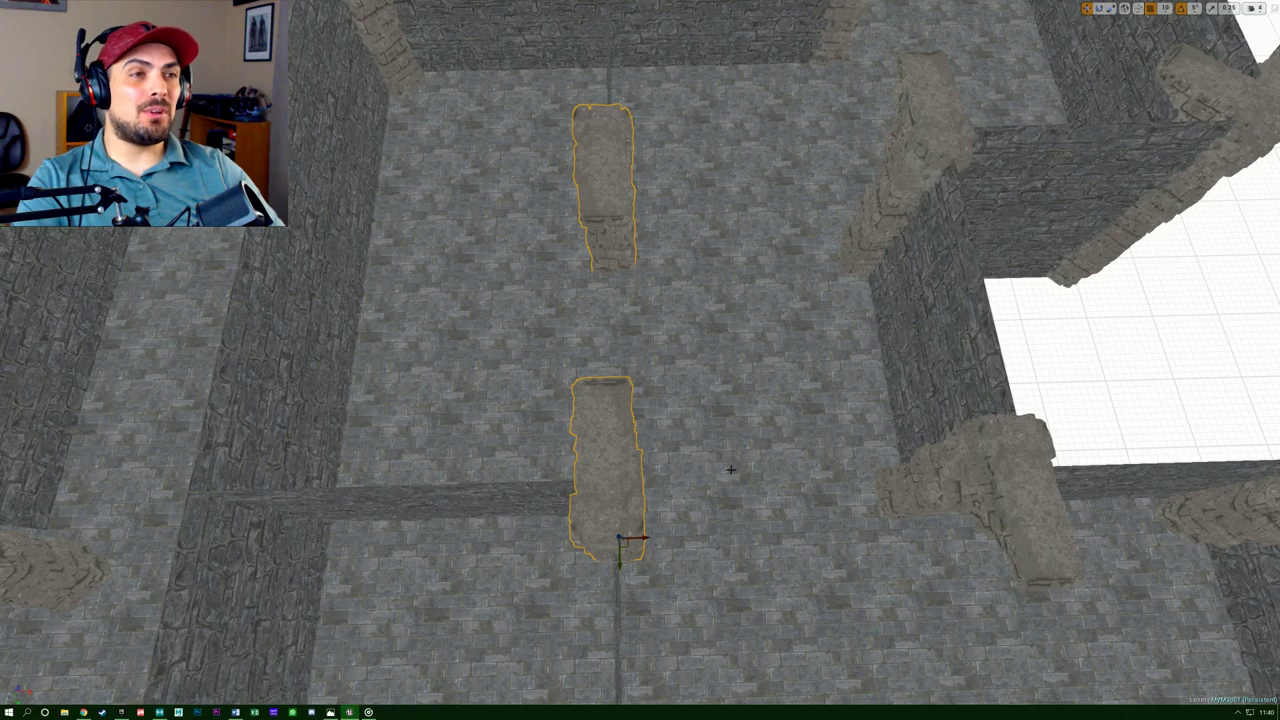
pyautogui.moveTo(736, 469); pyautogui.dragTo(609, 500, button='right')
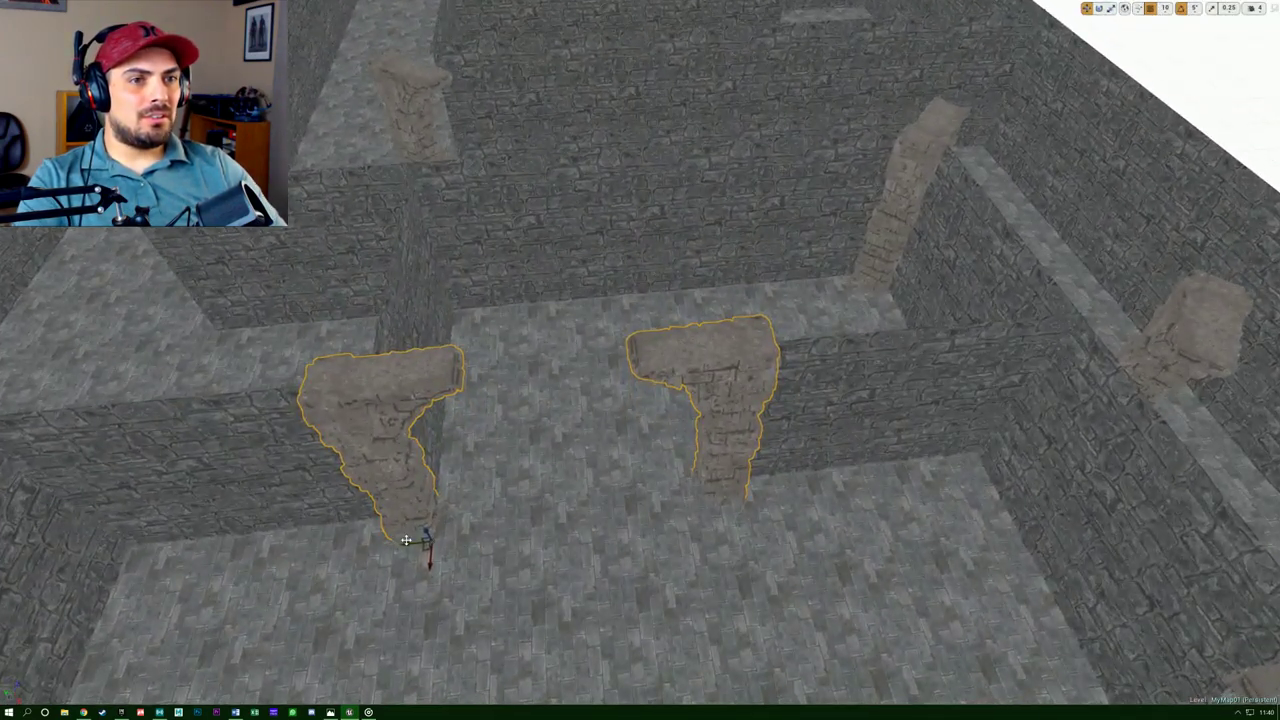
pyautogui.moveTo(408, 541); pyautogui.dragTo(421, 541)
# Move the surplus diagonal half arch from the notch's outer corner to the free end of the interior partition wall.
pyautogui.moveTo(421, 541); pyautogui.dragTo(120, 548, button='right')
pyautogui.keyDown('alt'); pyautogui.moveTo(770, 465); pyautogui.dragTo(140, 620); pyautogui.keyUp('alt')
pyautogui.moveTo(140, 620); pyautogui.dragTo(210, 620, button='right')
pyautogui.keyDown('alt'); pyautogui.moveTo(765, 300); pyautogui.dragTo(487, 534); pyautogui.keyUp('alt')
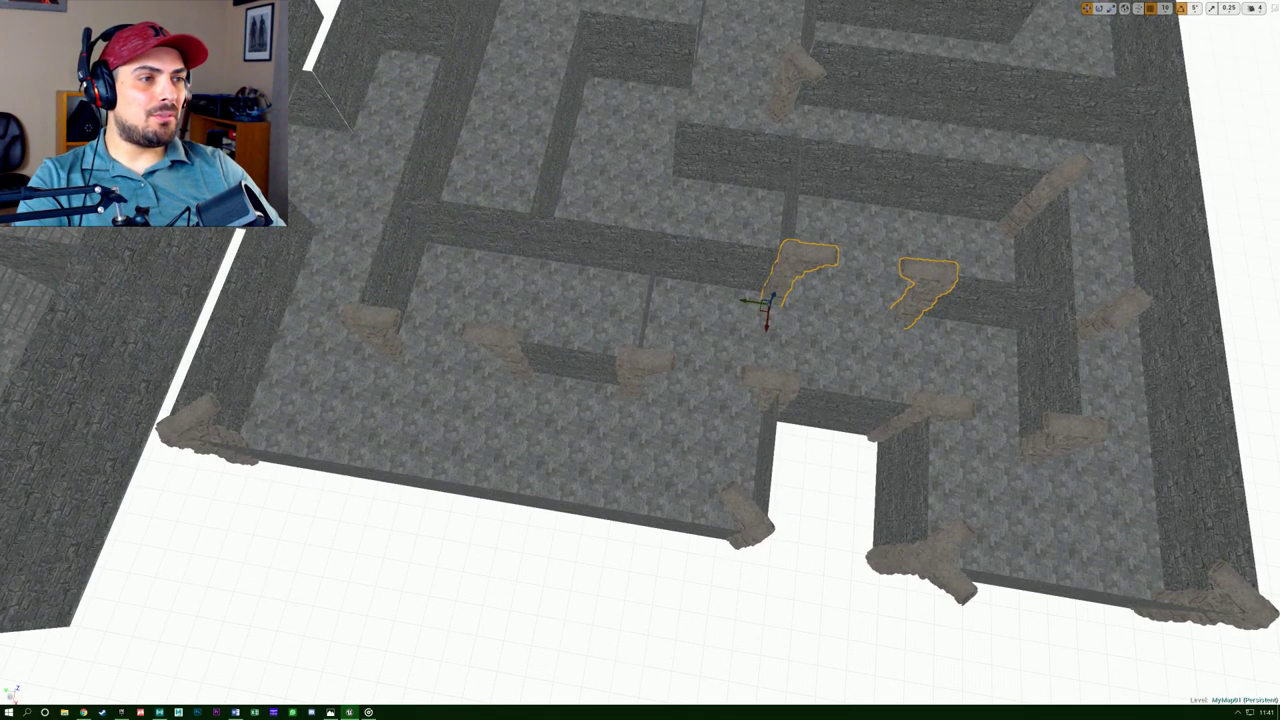
pyautogui.keyDown('alt'); pyautogui.moveTo(877, 560); pyautogui.dragTo(658, 235); pyautogui.keyUp('alt')
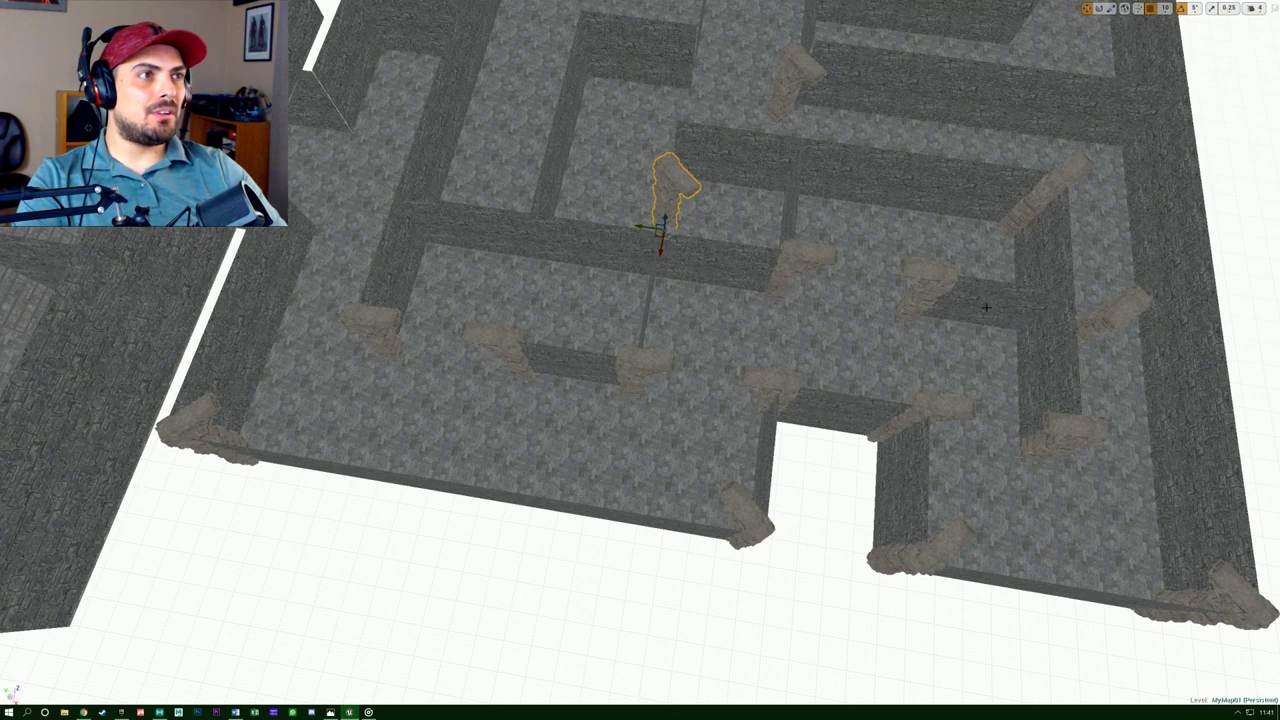
# Copy the diagonal half arch in the narrow outer corridor to the exposed wall corner on the maze's opposite side.
pyautogui.click(1056, 188)
pyautogui.click(1116, 312)
pyautogui.keyDown('alt'); pyautogui.moveTo(1050, 345); pyautogui.dragTo(305, 237); pyautogui.keyUp('alt')
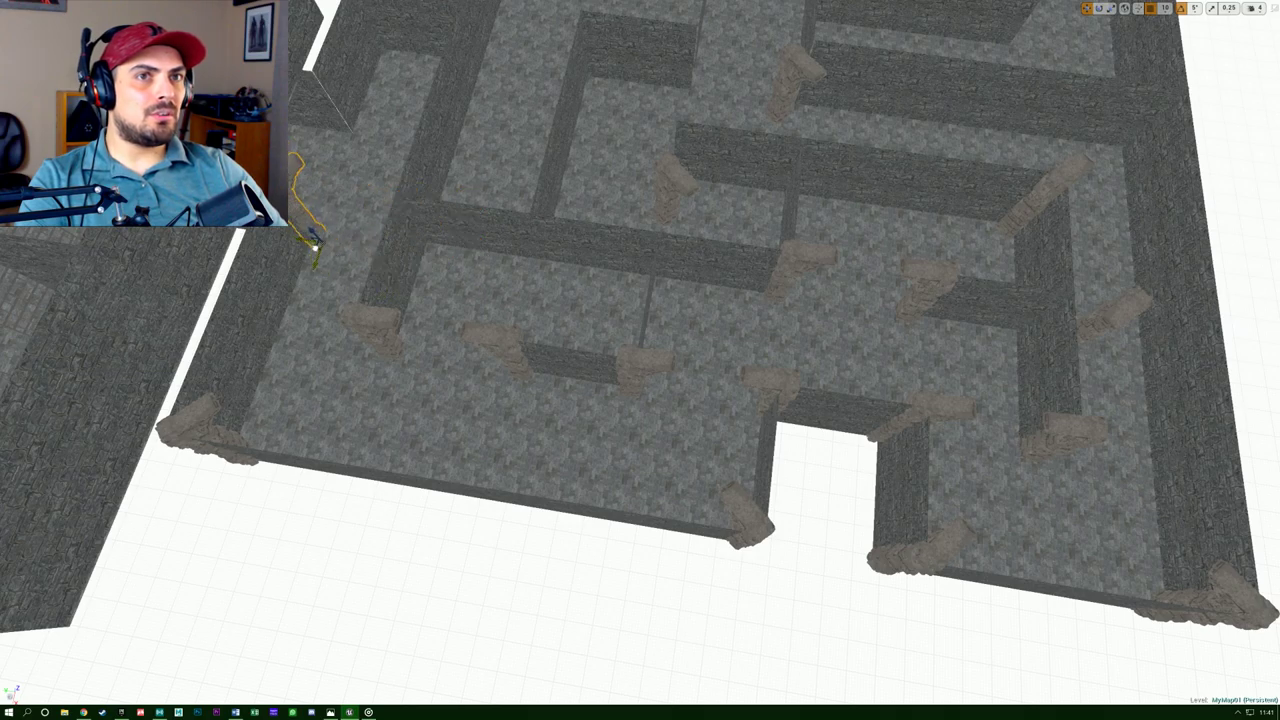
# Fine-tune the new copy's position so the half arch covers the exposed wall corner evenly on both faces.
pyautogui.press('f')
pyautogui.moveTo(640, 360); pyautogui.dragTo(310, 365, button='right')
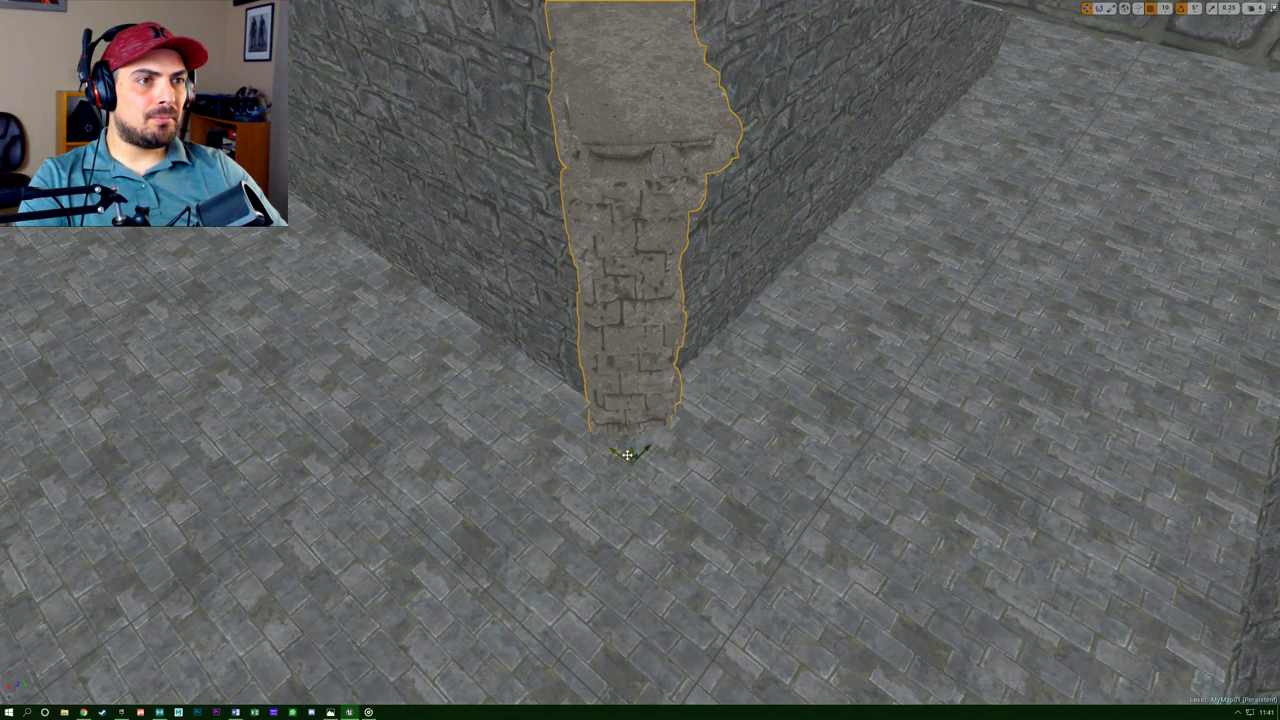
pyautogui.moveTo(652, 479); pyautogui.dragTo(800, 465, button='right')
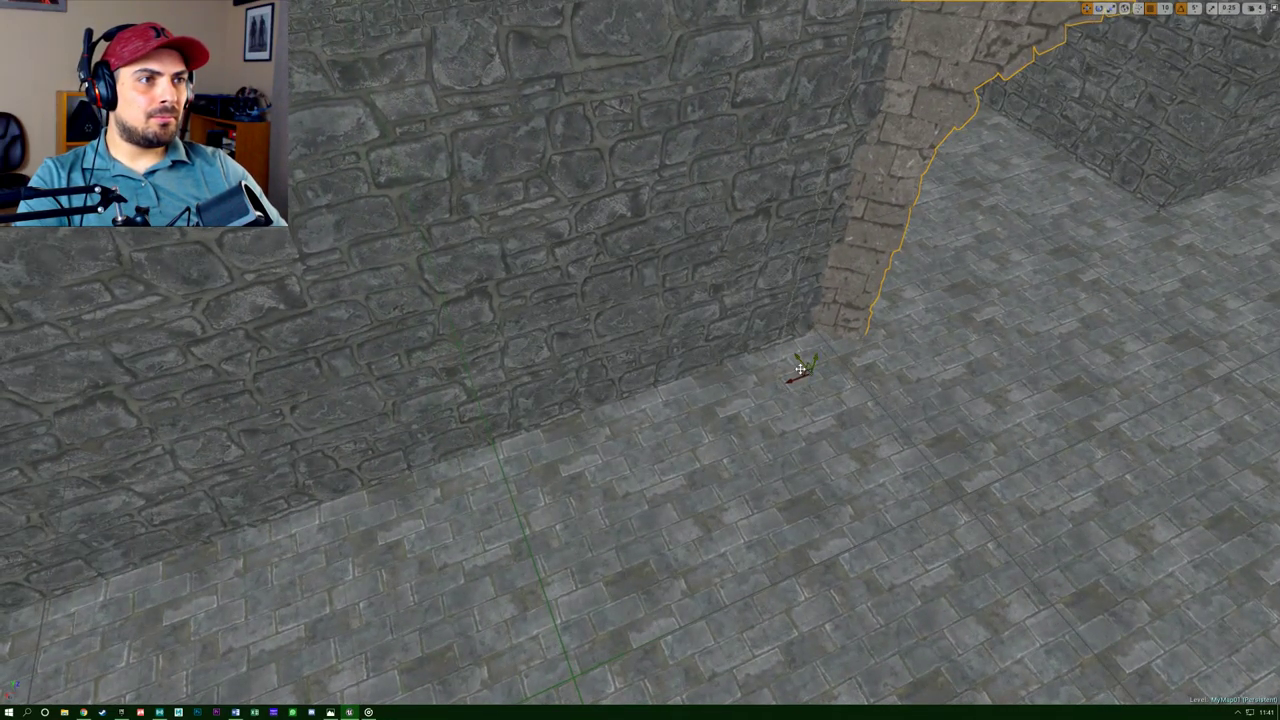
pyautogui.moveTo(799, 372); pyautogui.dragTo(806, 372)
pyautogui.moveTo(838, 380); pyautogui.dragTo(700, 405, button='right')
pyautogui.keyDown('alt'); pyautogui.moveTo(590, 442); pyautogui.dragTo(870, 395); pyautogui.keyUp('alt')
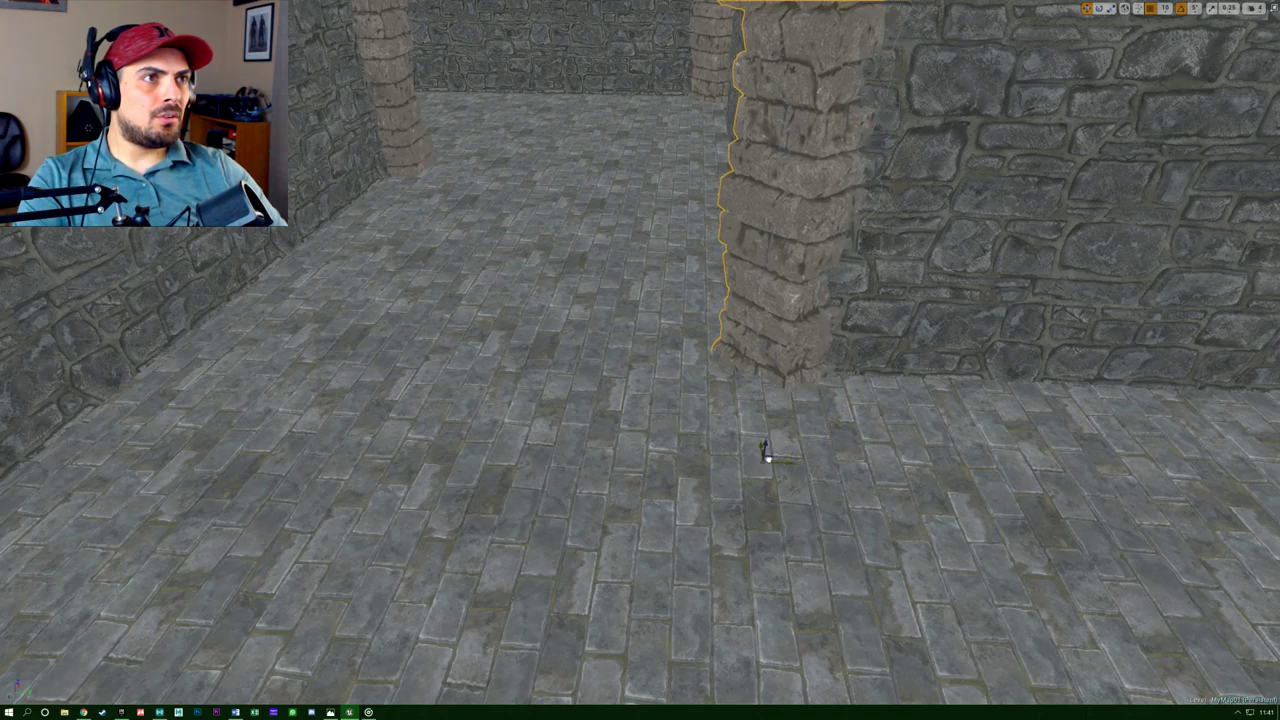
pyautogui.moveTo(640, 360); pyautogui.dragTo(570, 400, button='right')
pyautogui.moveTo(725, 420); pyautogui.dragTo(561, 591, button='right')
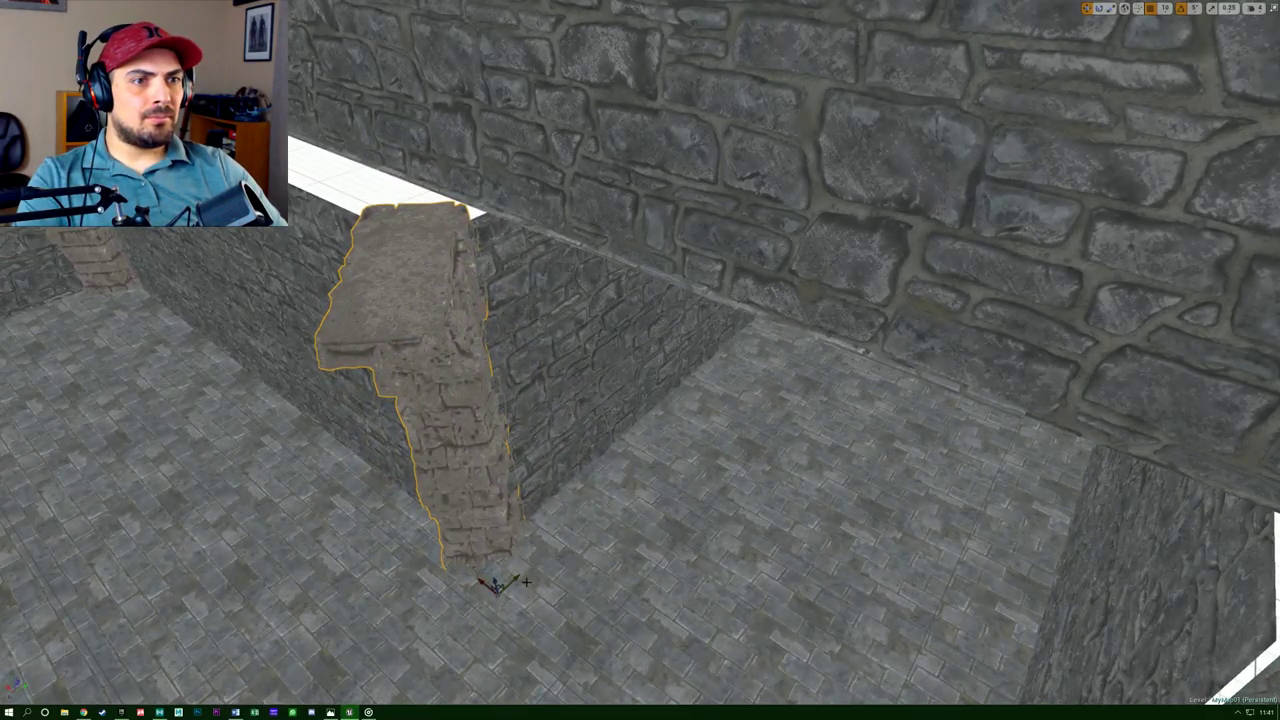
pyautogui.moveTo(520, 579); pyautogui.dragTo(523, 578)
pyautogui.moveTo(523, 578); pyautogui.dragTo(482, 573, button='right')
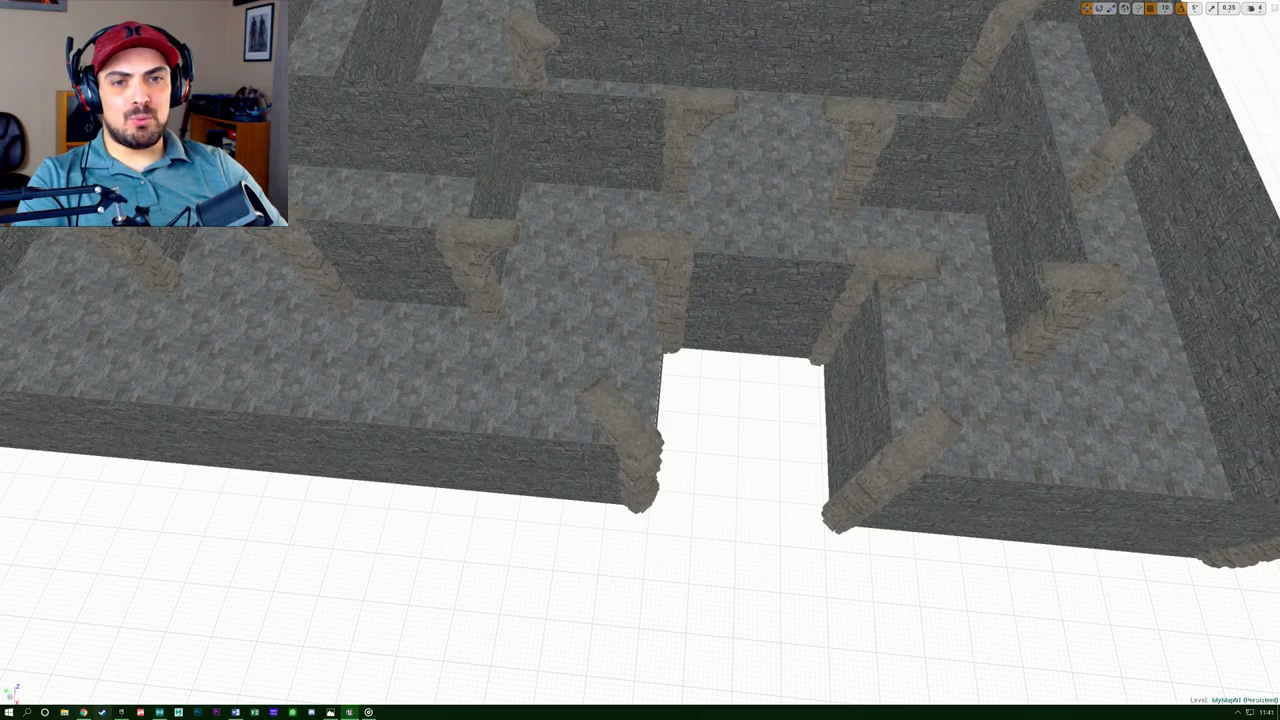
# Switch to the browser to check the Twitter notifications and the Monstercat playlist, and return to the level editor.
pyautogui.click(84, 713)
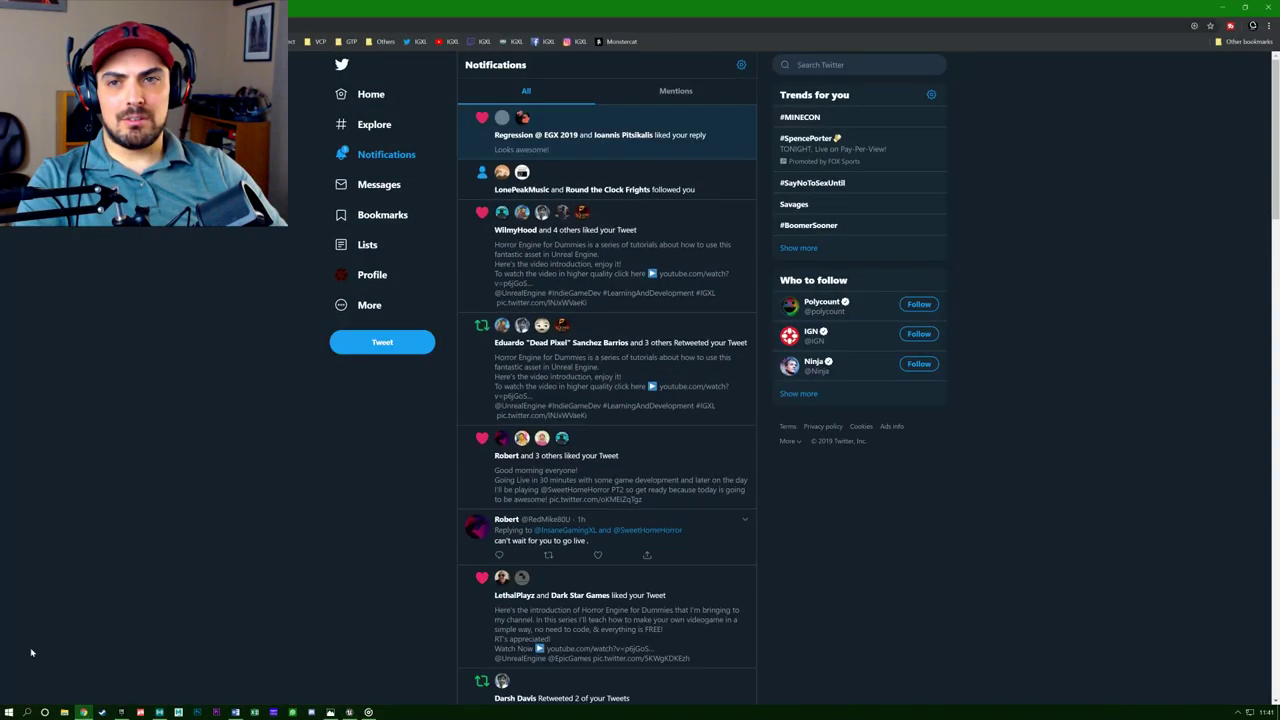
pyautogui.click(84, 713)
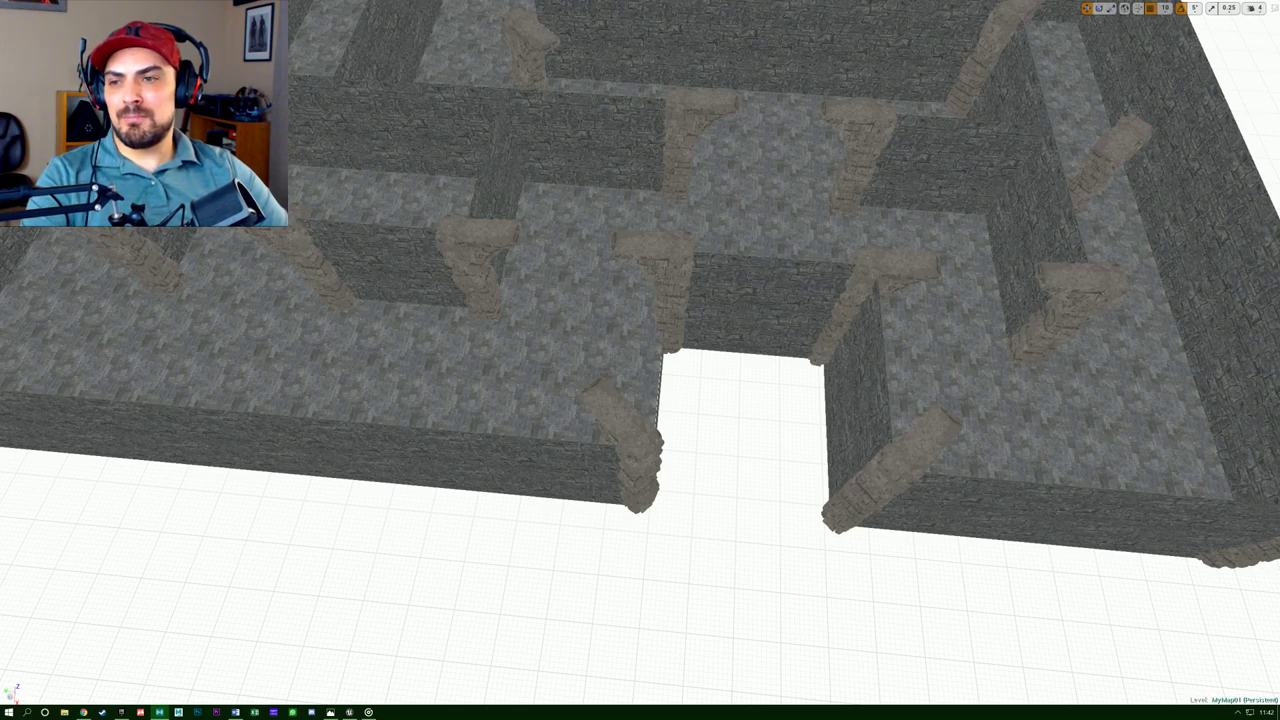
pyautogui.moveTo(85, 714)
pyautogui.click(84, 713)
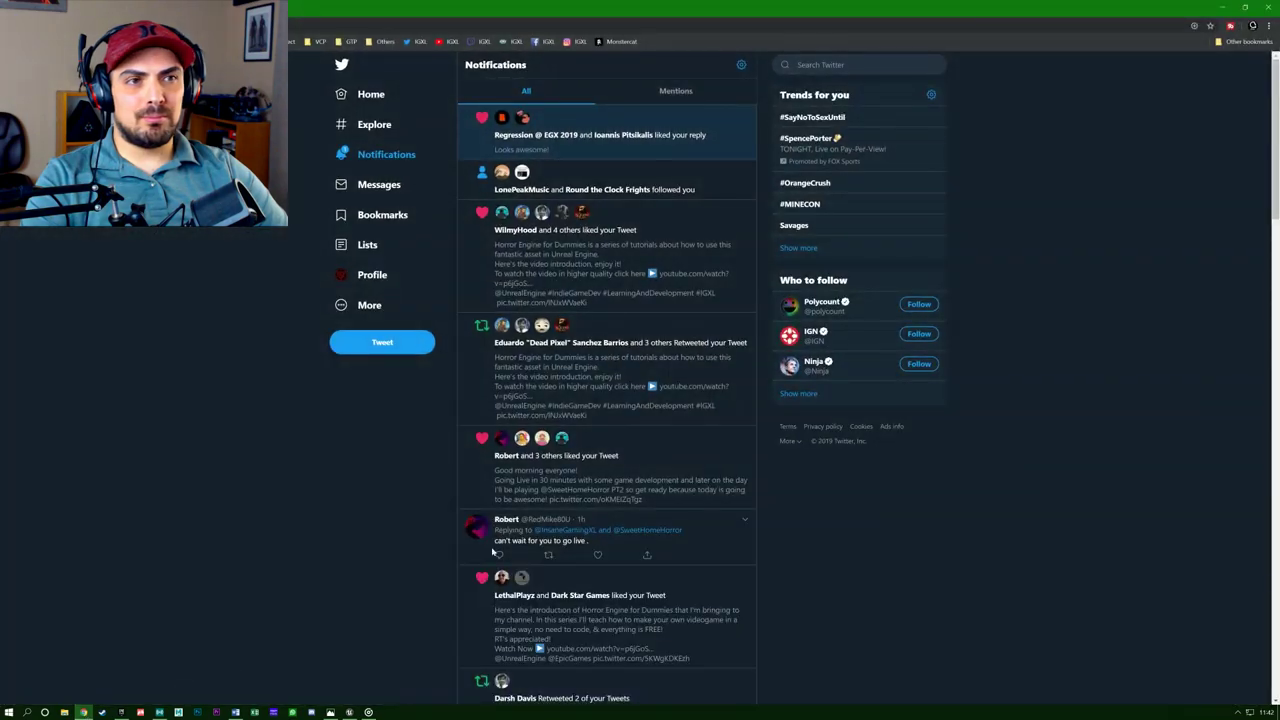
pyautogui.hotkey('ctrl', 'Tab')
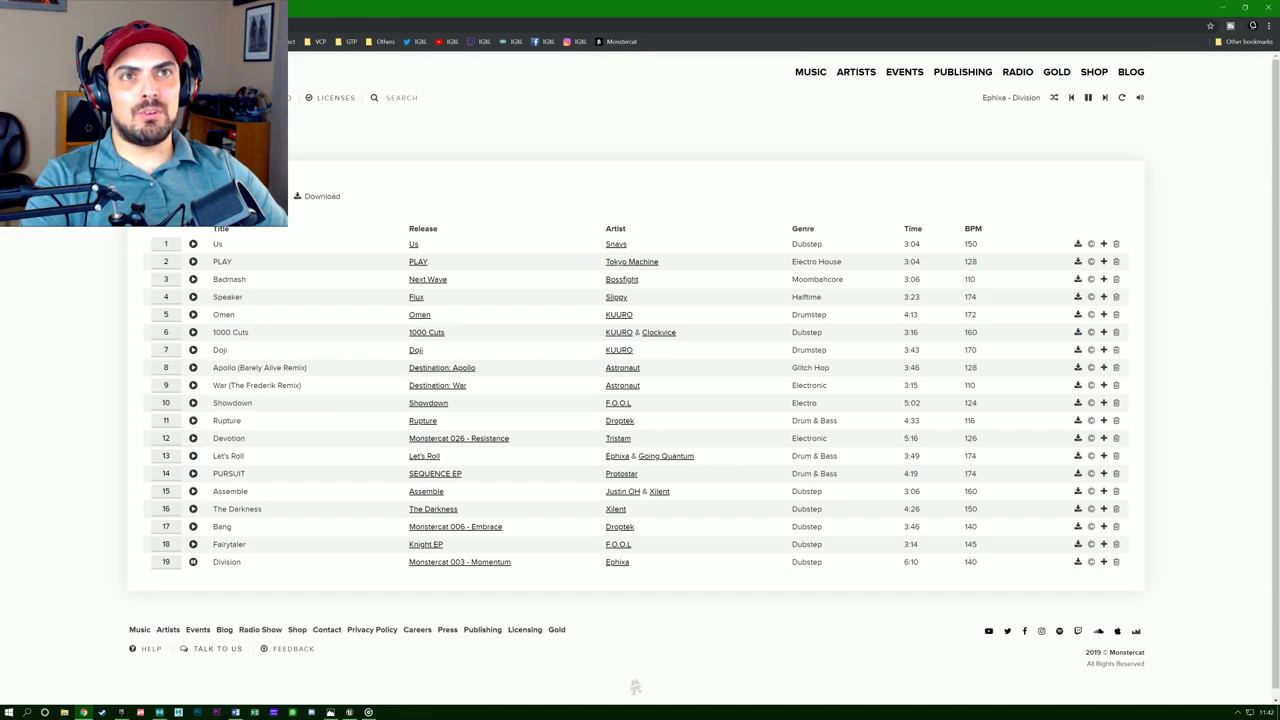
pyautogui.click(1223, 7)
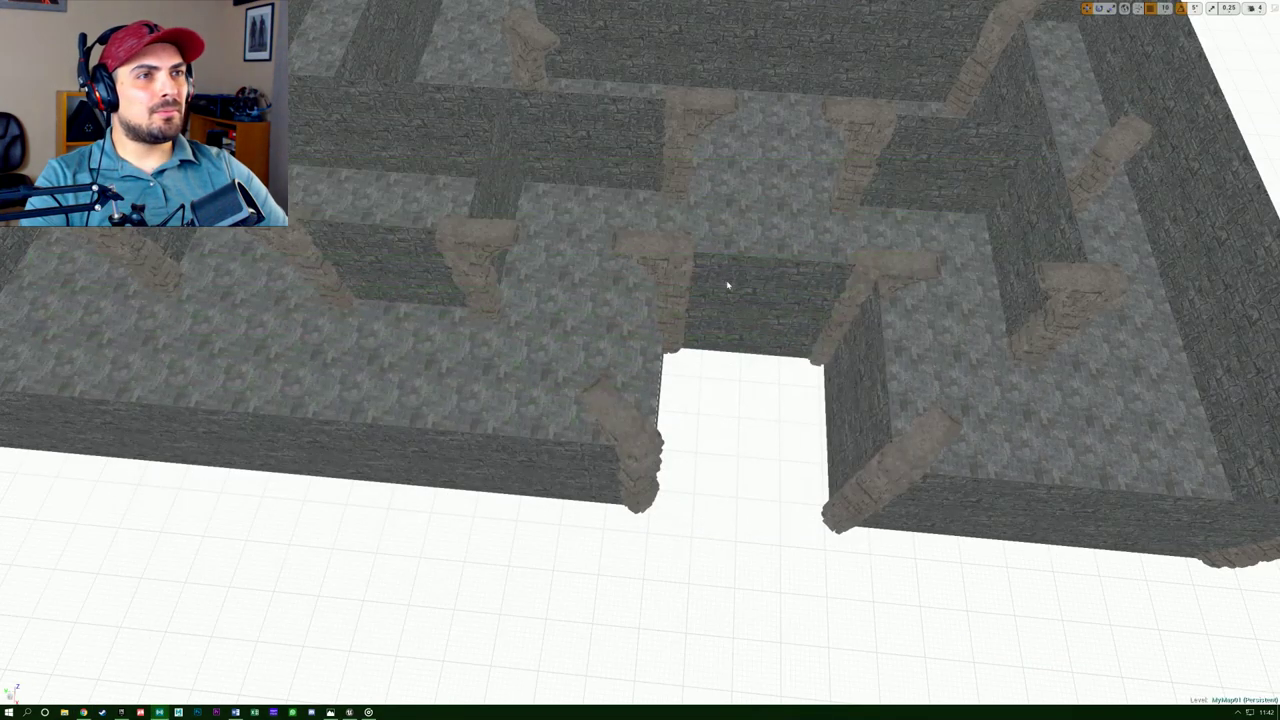
# Place a copy of the opening's half arch on the partition wall's free end and delete the diagonal one there.
pyautogui.moveTo(622, 375); pyautogui.dragTo(674, 332, button='right')
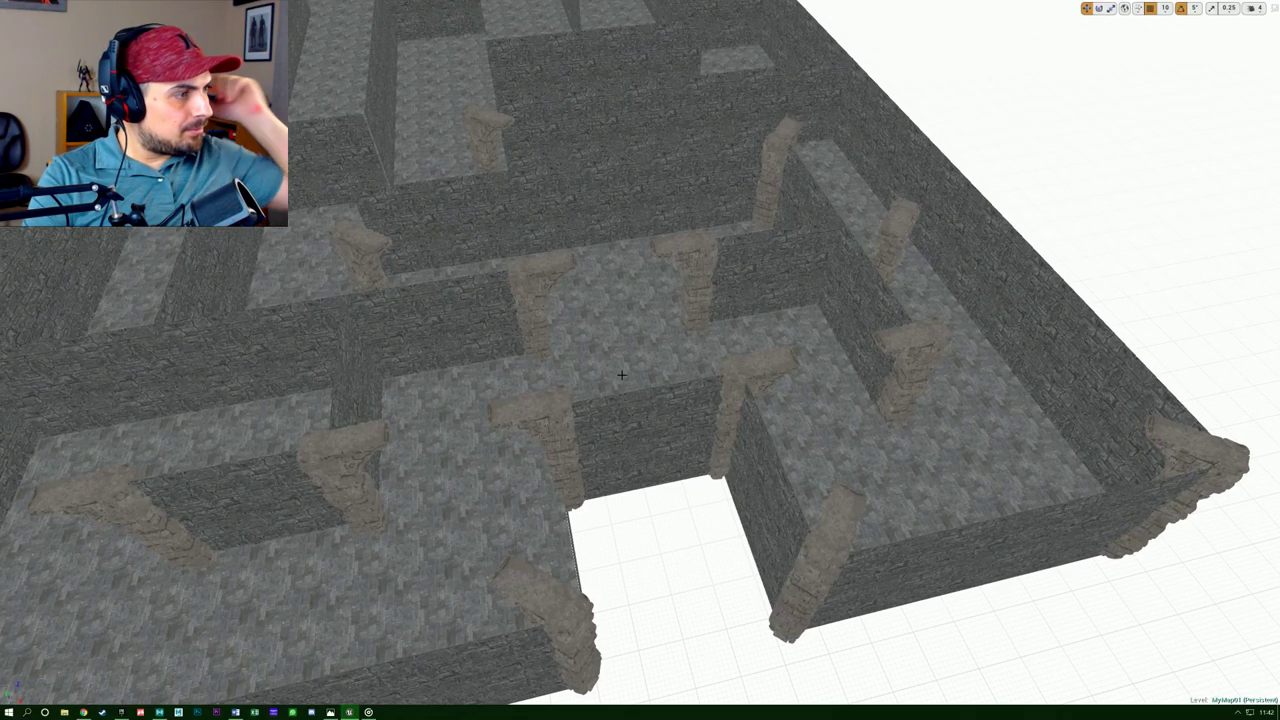
pyautogui.moveTo(803, 358); pyautogui.dragTo(621, 375, button='right')
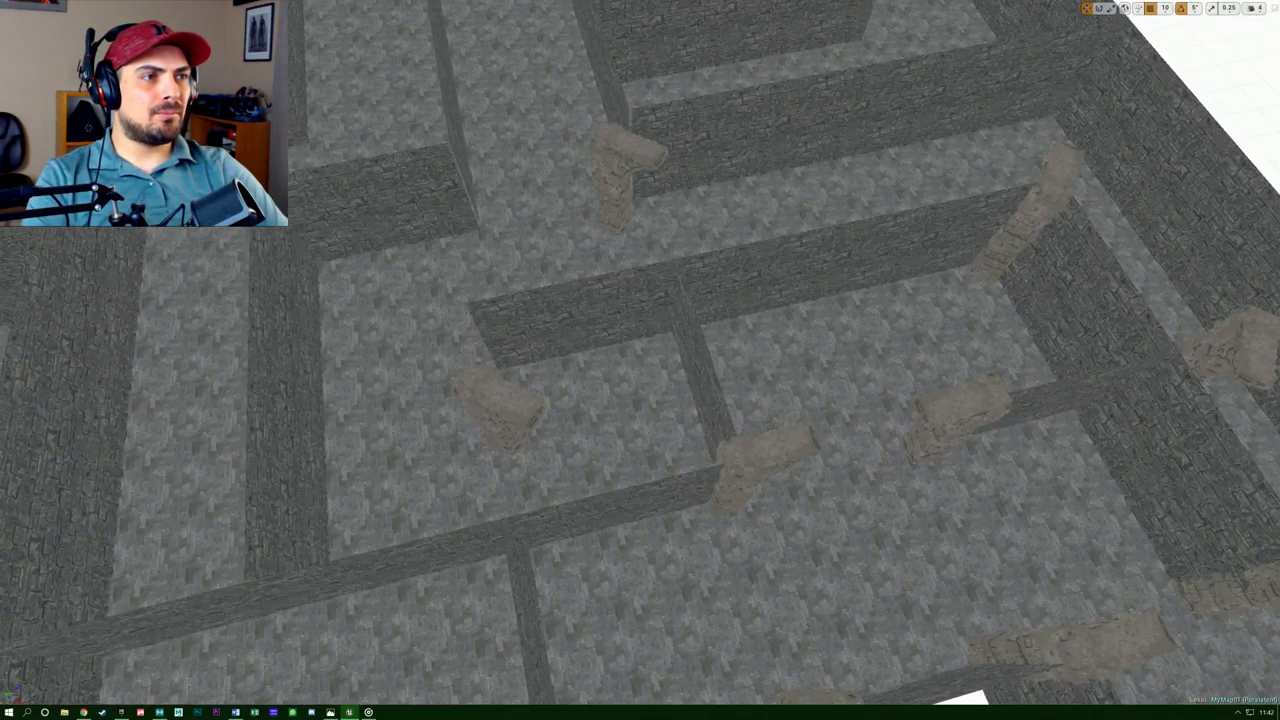
pyautogui.click(940, 424)
pyautogui.keyDown('alt'); pyautogui.moveTo(900, 468); pyautogui.dragTo(494, 389); pyautogui.keyUp('alt')
pyautogui.click(492, 406)
pyautogui.press('Delete')
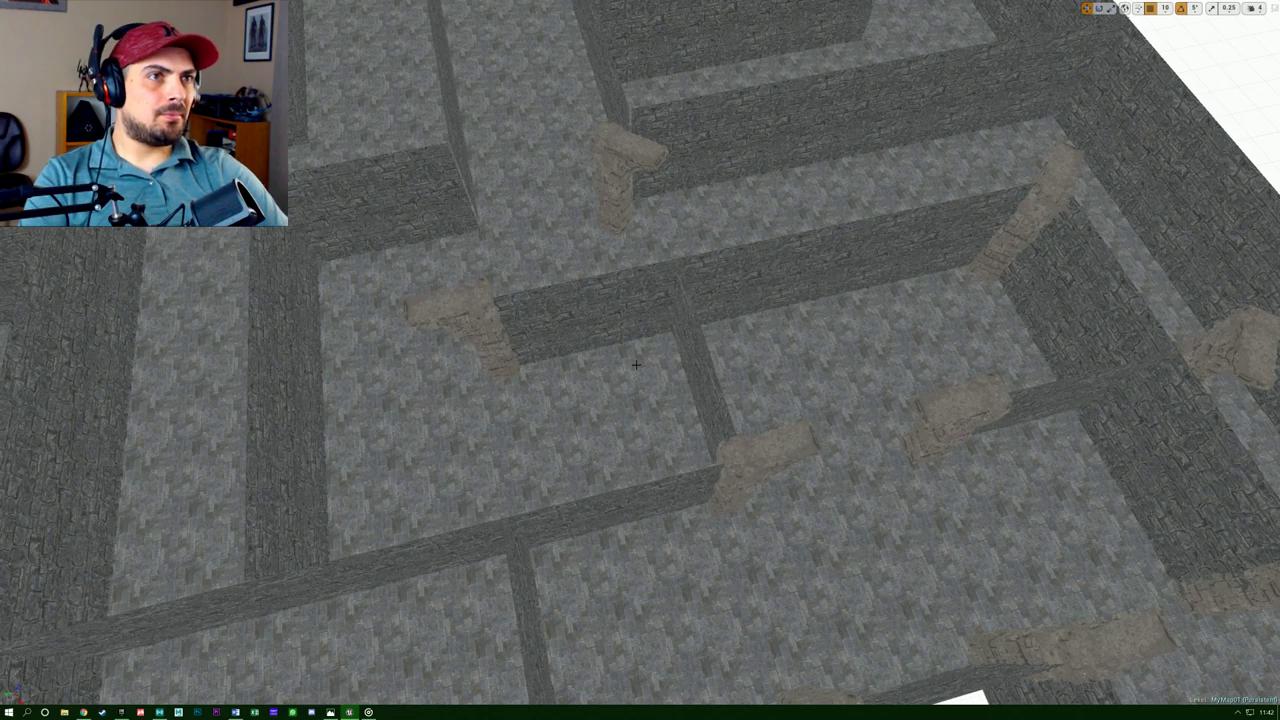
# Delete the diagonal half arch at the wall corner across the corridor from the partition wall.
pyautogui.click(611, 178)
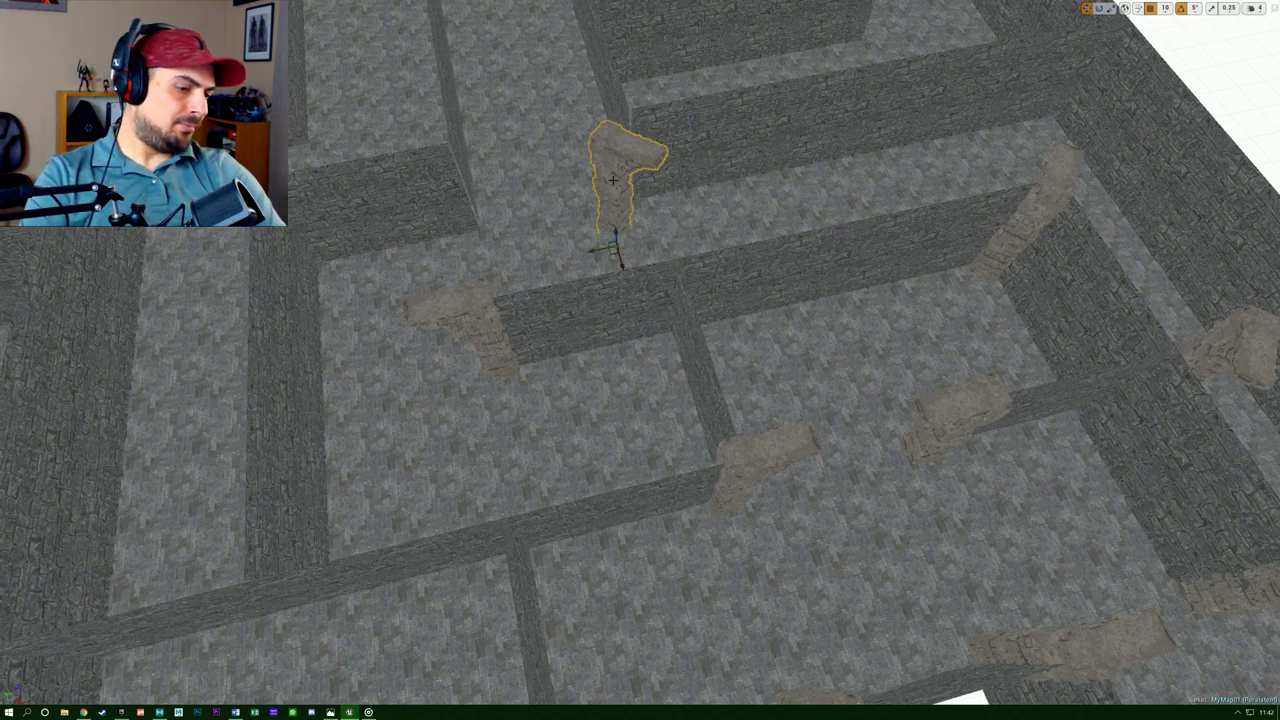
pyautogui.press('Delete')
pyautogui.moveTo(613, 180); pyautogui.dragTo(775, 145, button='right')
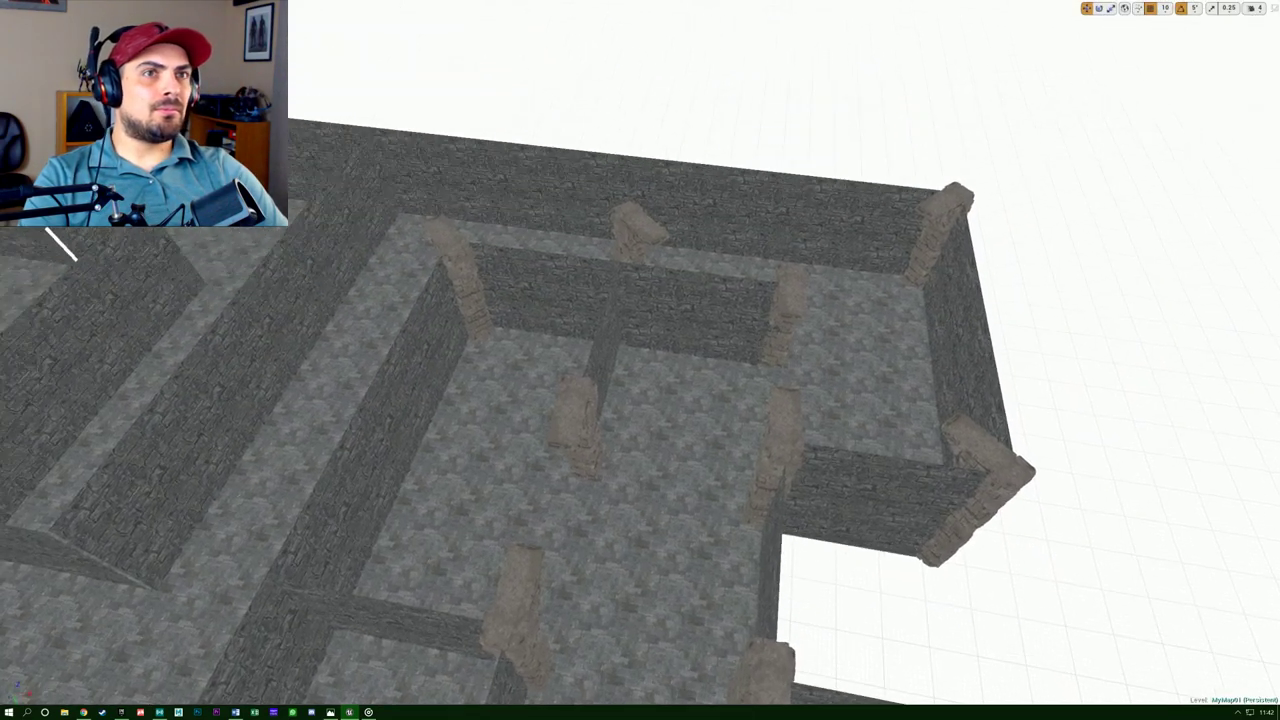
# Delete the half arch standing where the partition wall meets the back wall.
pyautogui.click(634, 222)
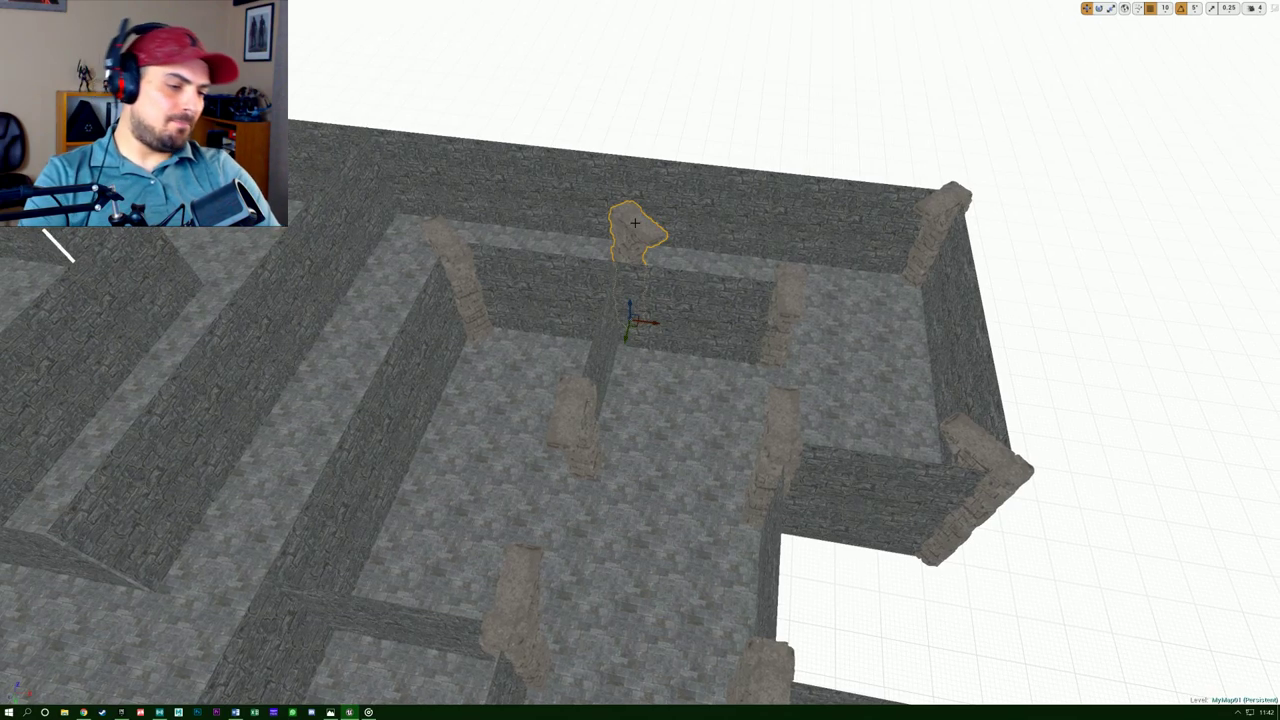
pyautogui.press('Delete')
# Place a half arch on the free end of the long maze wall and check its fit from several sides.
pyautogui.moveTo(571, 303); pyautogui.dragTo(435, 345, button='right')
pyautogui.moveTo(536, 366); pyautogui.dragTo(745, 251, button='right')
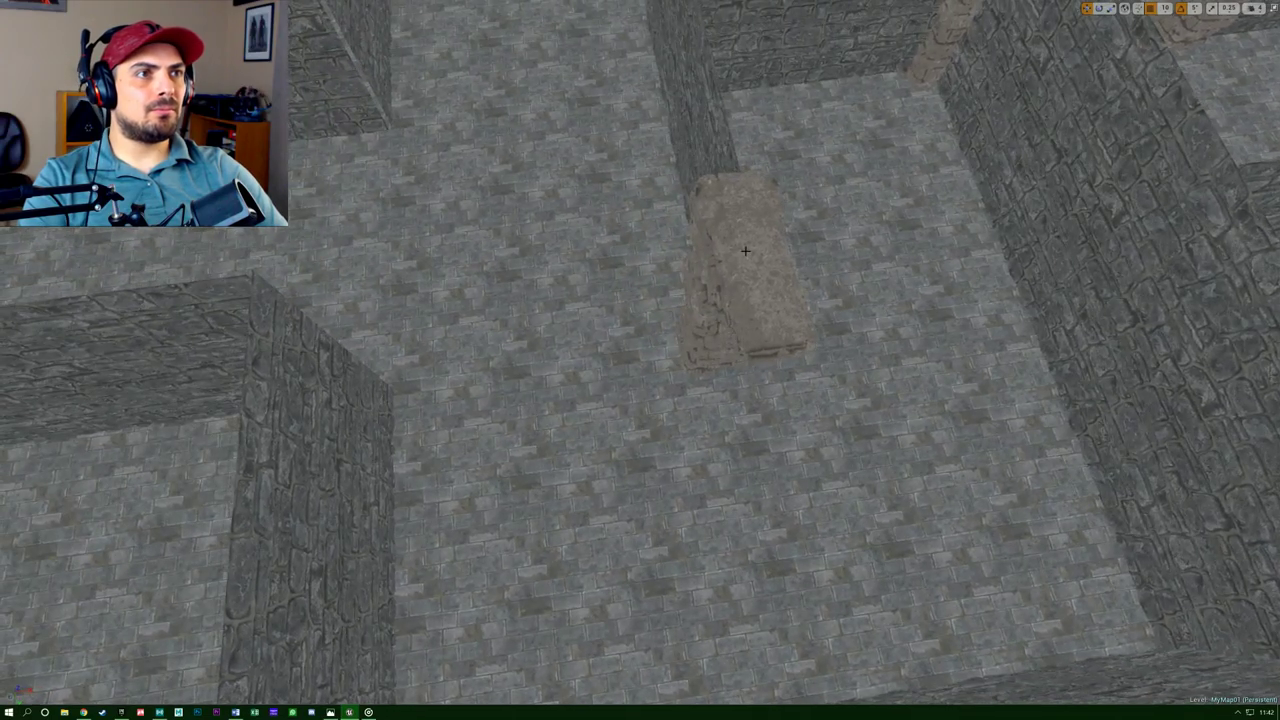
pyautogui.moveTo(735, 373); pyautogui.dragTo(840, 265, button='right')
pyautogui.moveTo(742, 300); pyautogui.dragTo(790, 300, button='right')
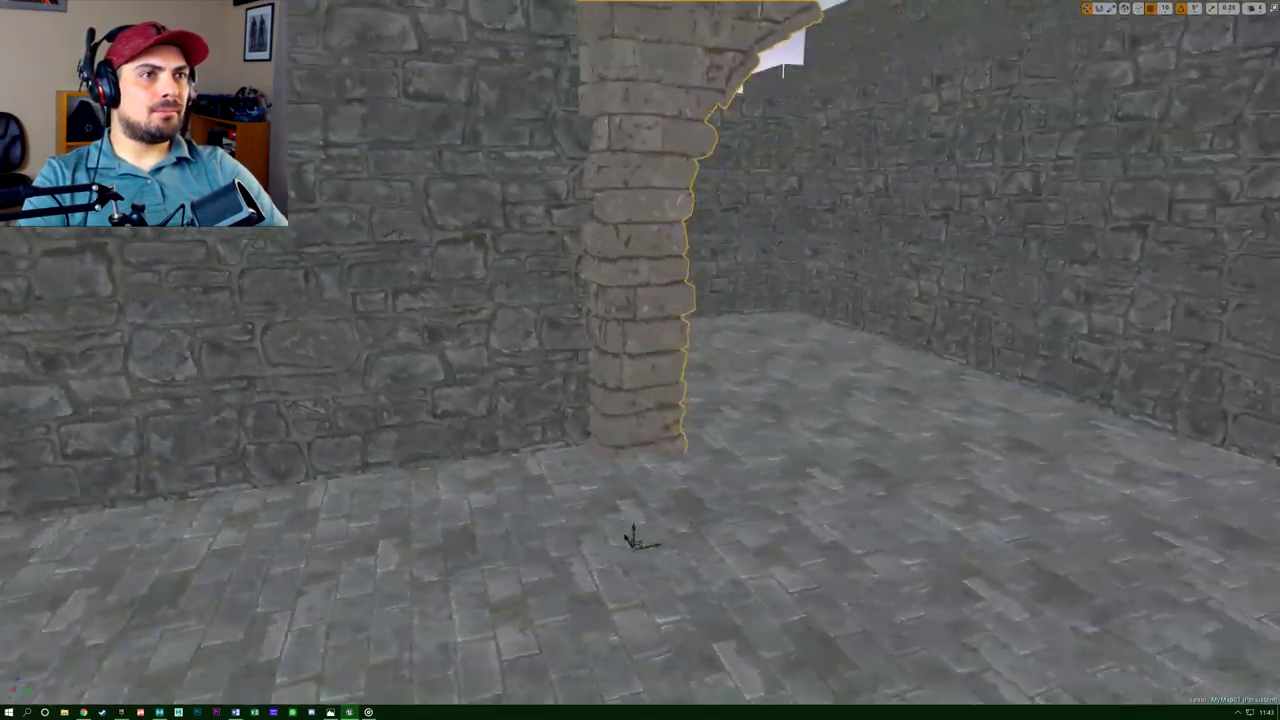
pyautogui.press('f')
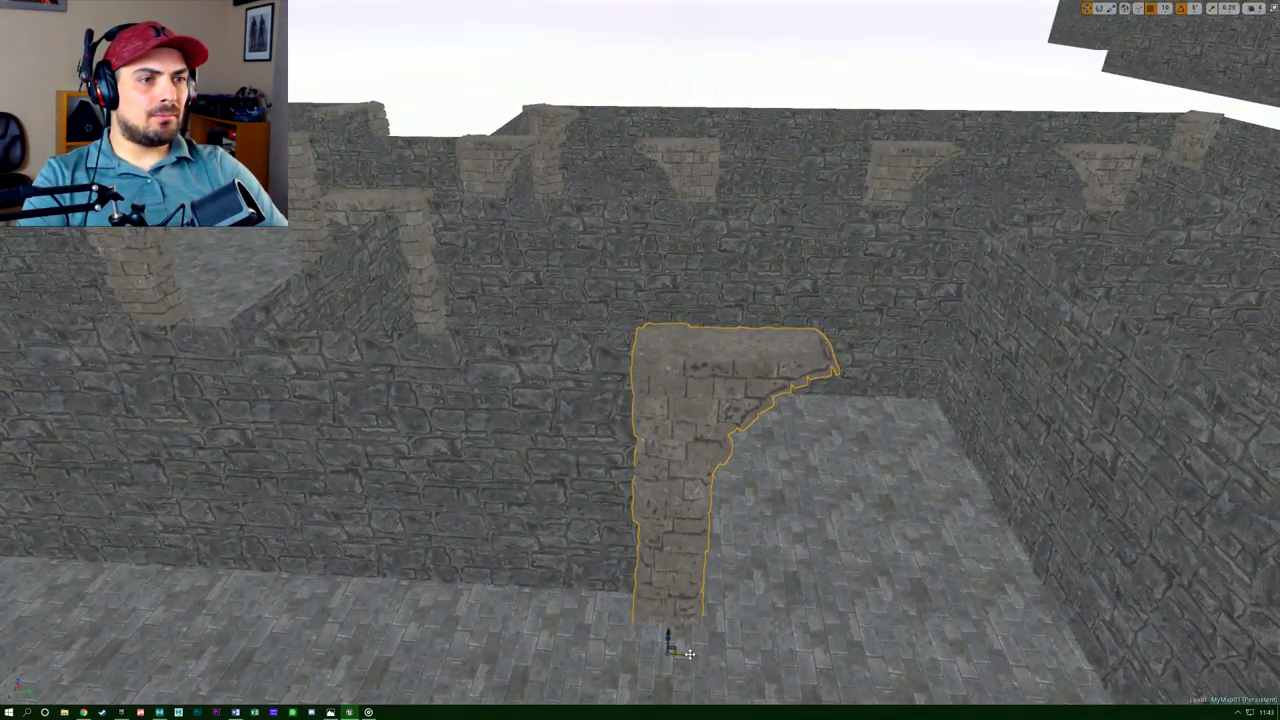
pyautogui.moveTo(640, 360); pyautogui.dragTo(660, 440, button='right')
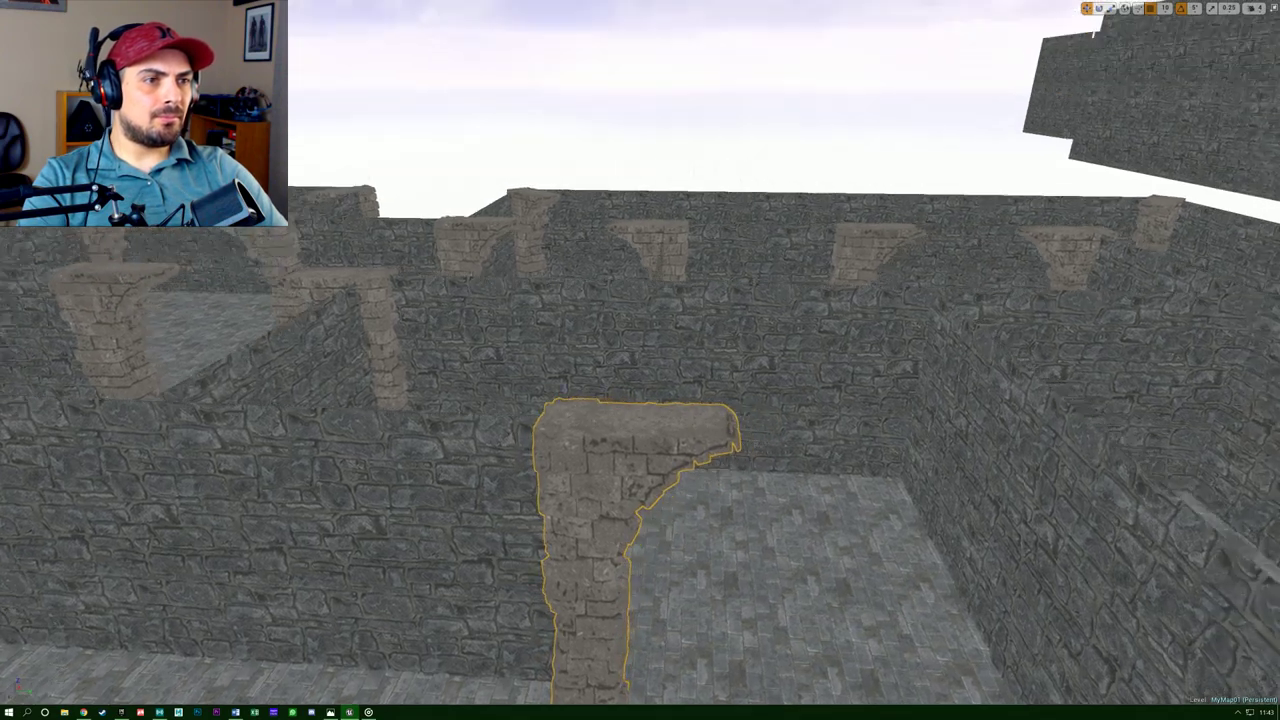
pyautogui.moveTo(897, 305); pyautogui.dragTo(860, 305, button='right')
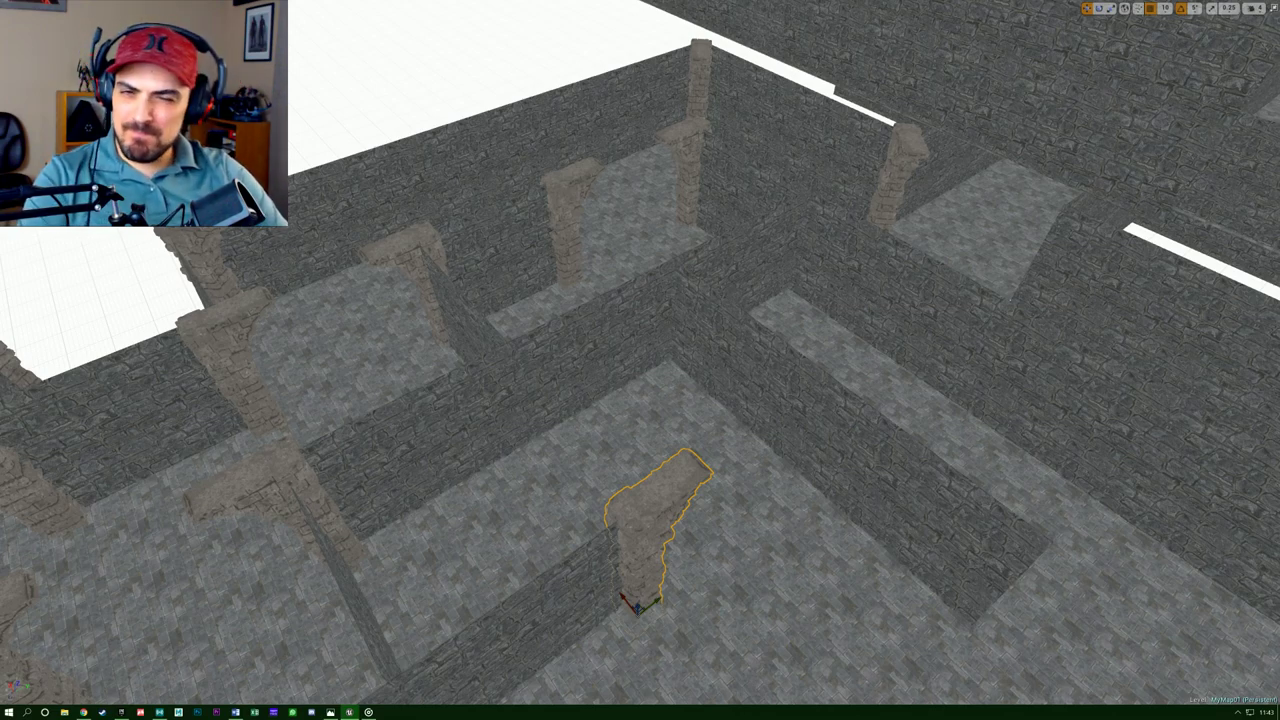
pyautogui.moveTo(640, 360); pyautogui.dragTo(628, 376, button='right')
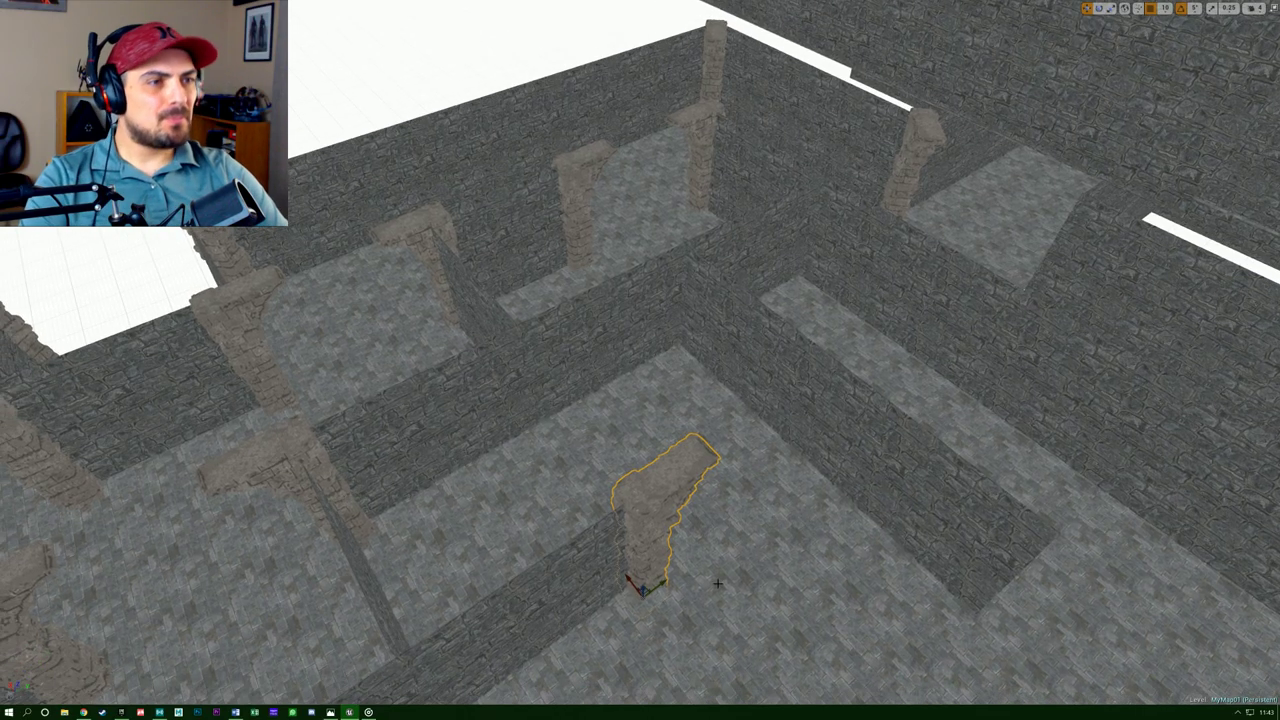
pyautogui.moveTo(695, 557)
pyautogui.mouseDown(button='right')
pyautogui.moveTo(815, 515)
pyautogui.moveTo(680, 570)
pyautogui.mouseUp(button='right')
# Move the diagonal half arch from the outer wall corner to the bare corner of the L-shaped inner wall.
pyautogui.moveTo(534, 176); pyautogui.dragTo(534, 118, button='right')
pyautogui.click(534, 176)
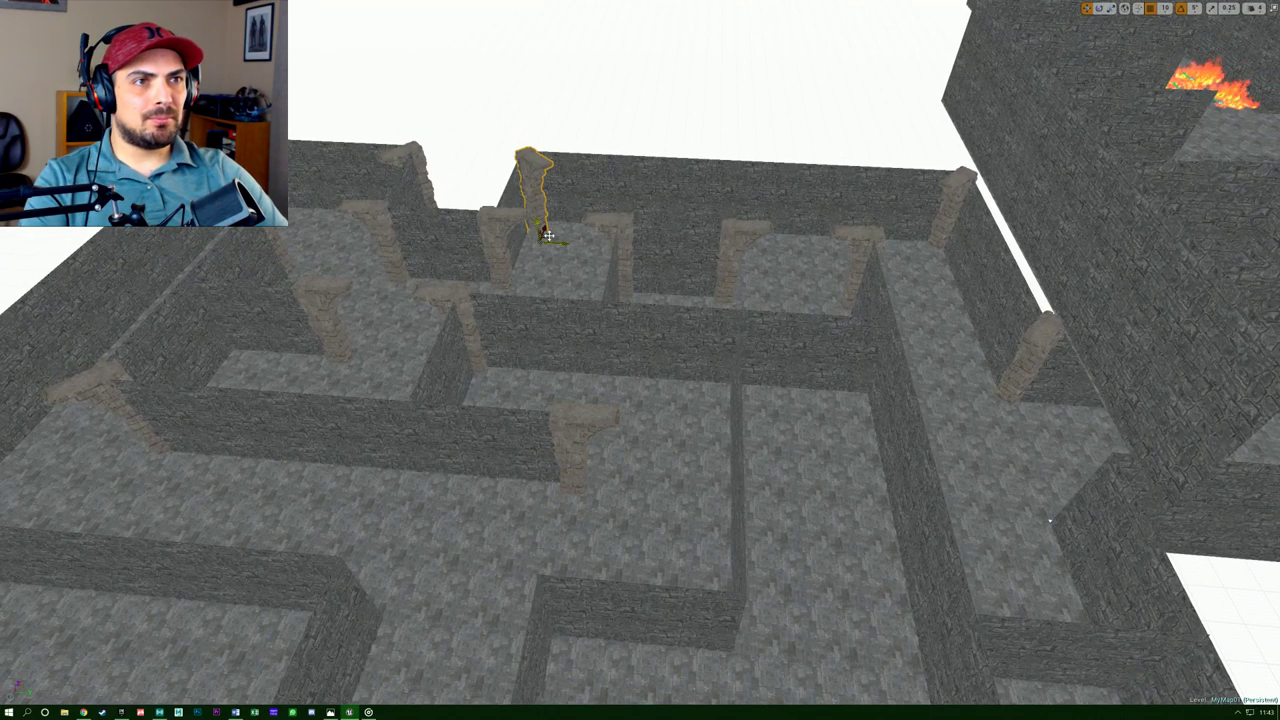
pyautogui.click(547, 237)
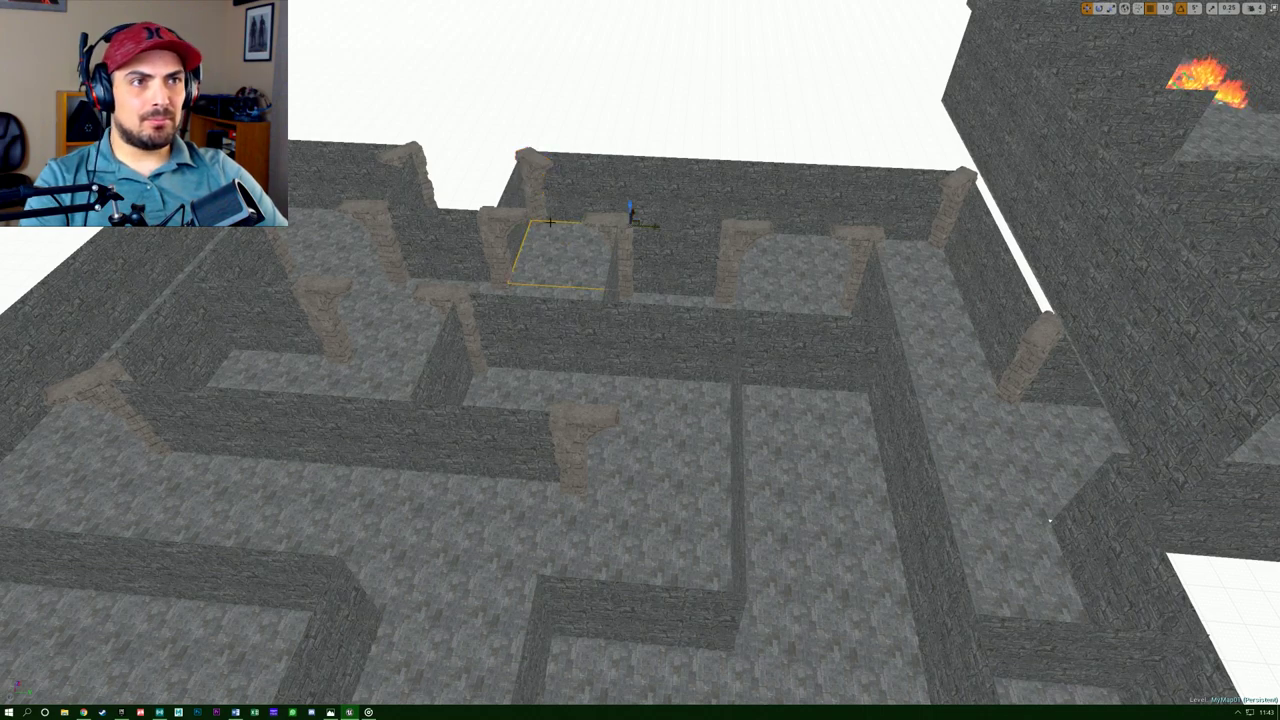
pyautogui.click(536, 178)
pyautogui.moveTo(550, 238); pyautogui.dragTo(724, 648)
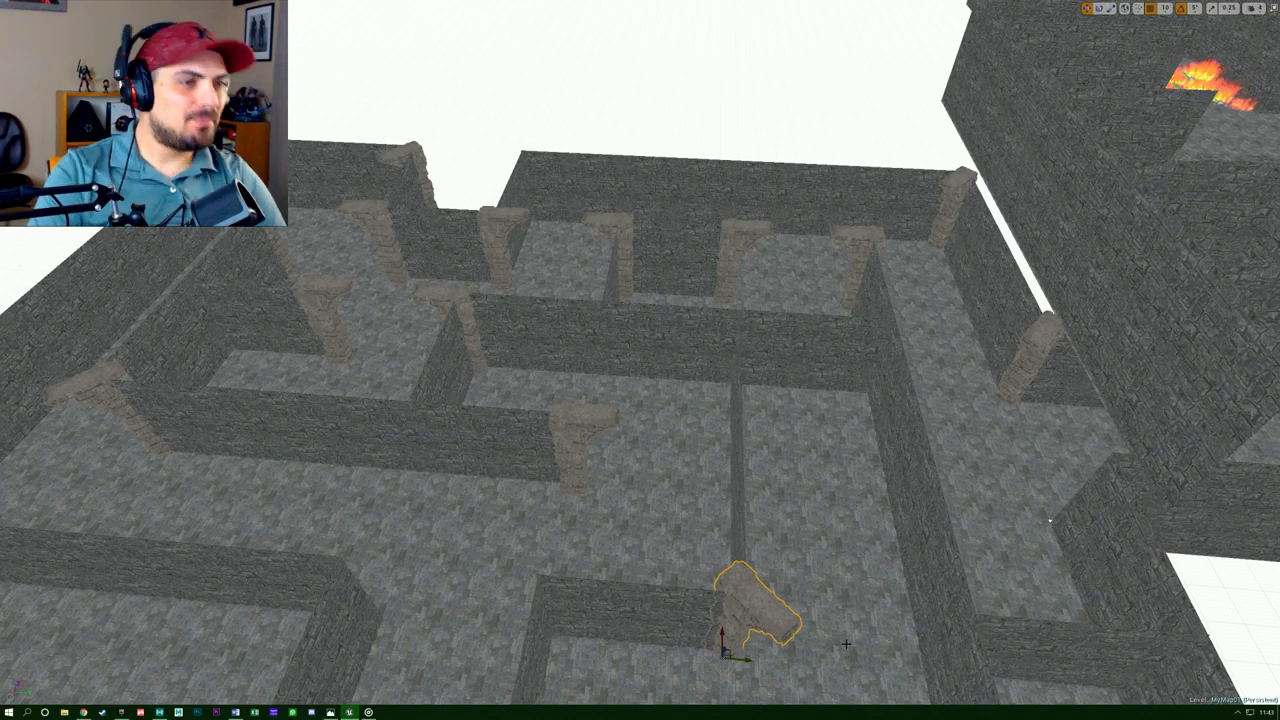
# Nudge the diagonal half arch closer against the corner of the L-shaped inner wall.
pyautogui.moveTo(836, 651); pyautogui.dragTo(1092, 590, button='right')
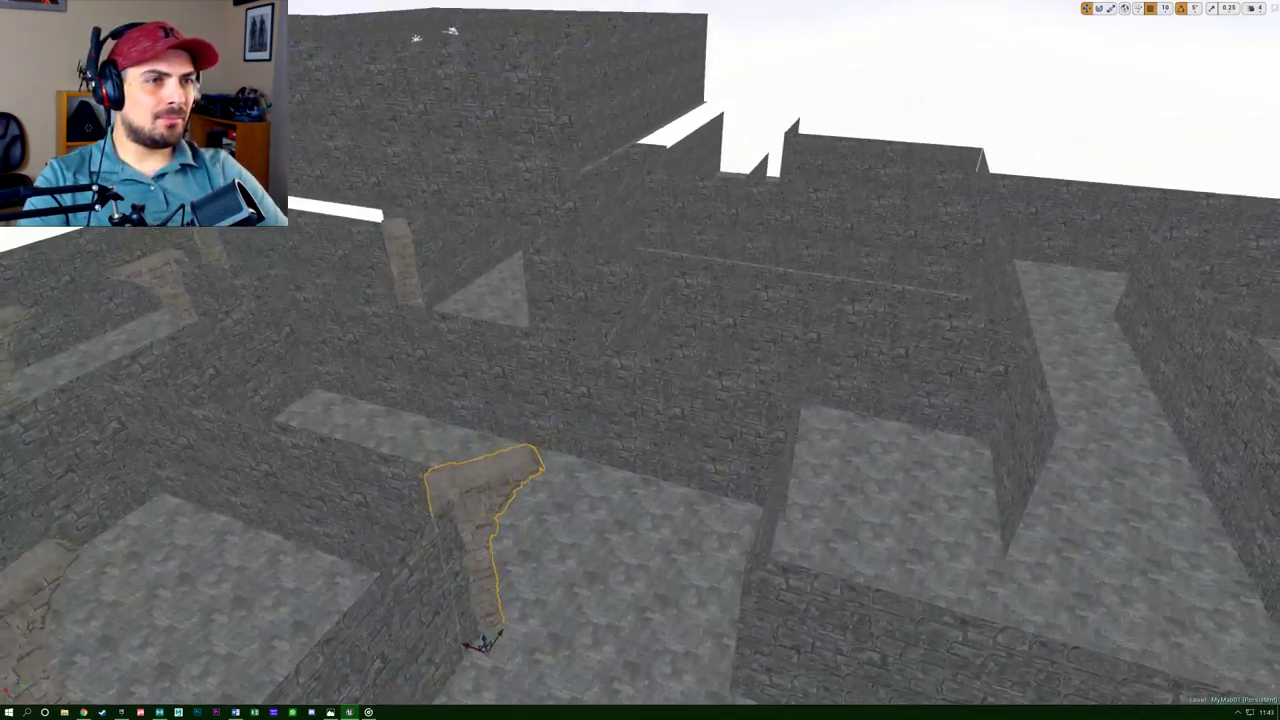
pyautogui.press('s')
pyautogui.keyDown('alt'); pyautogui.moveTo(640, 604); pyautogui.dragTo(600, 598); pyautogui.keyUp('alt')
pyautogui.press('w')
pyautogui.moveTo(800, 610); pyautogui.dragTo(806, 695, button='right')
pyautogui.press('w')
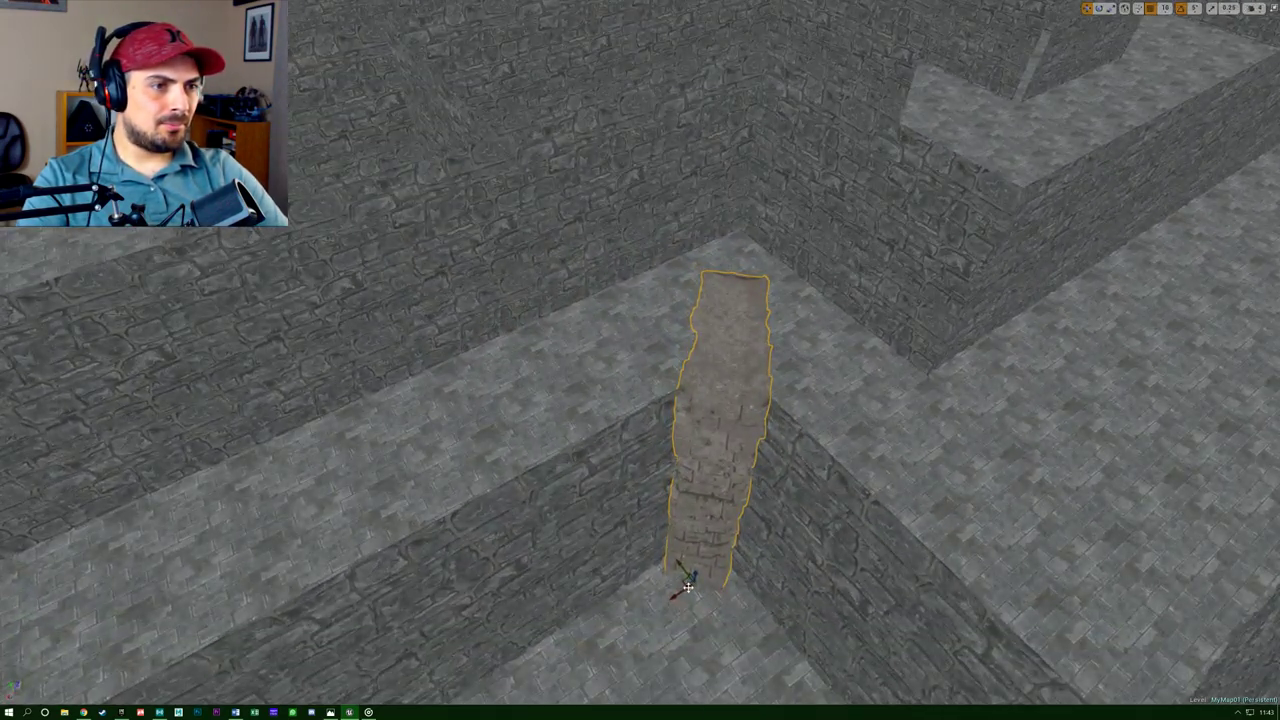
pyautogui.moveTo(688, 588); pyautogui.dragTo(681, 597)
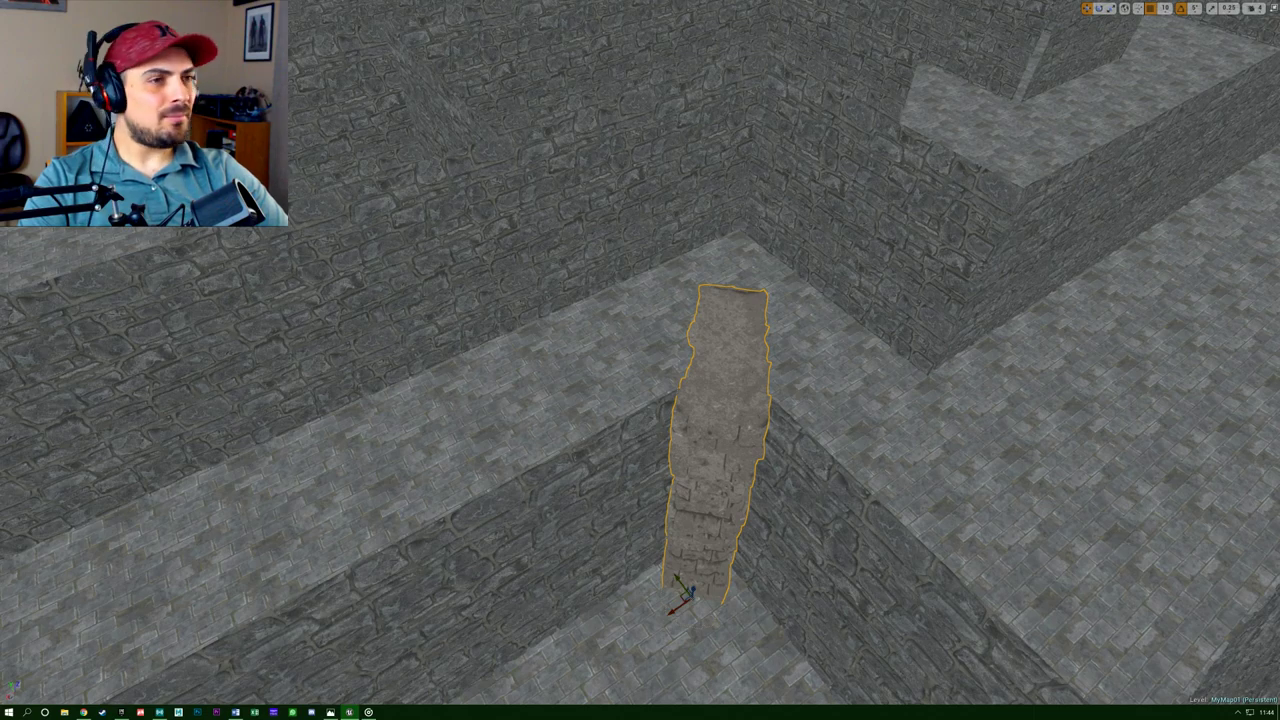
pyautogui.press('s')
pyautogui.moveTo(678, 577); pyautogui.dragTo(608, 577, button='right')
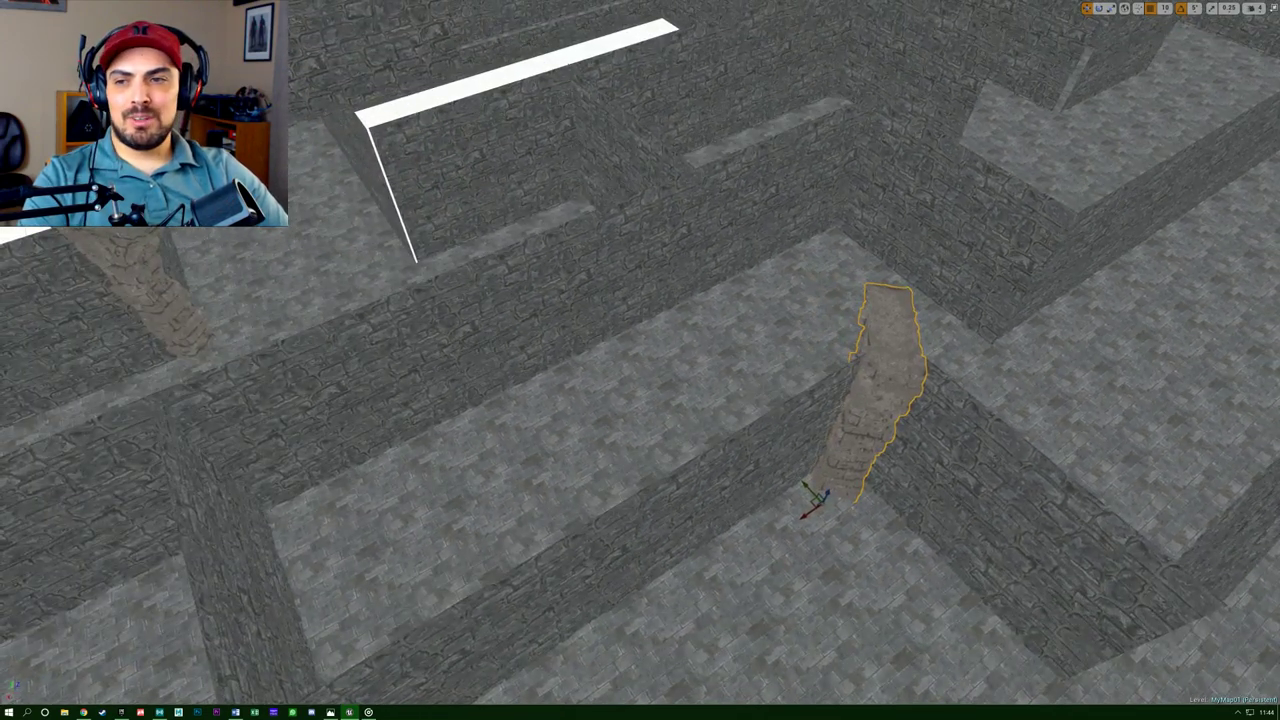
pyautogui.hotkey('alt', 'Tab')
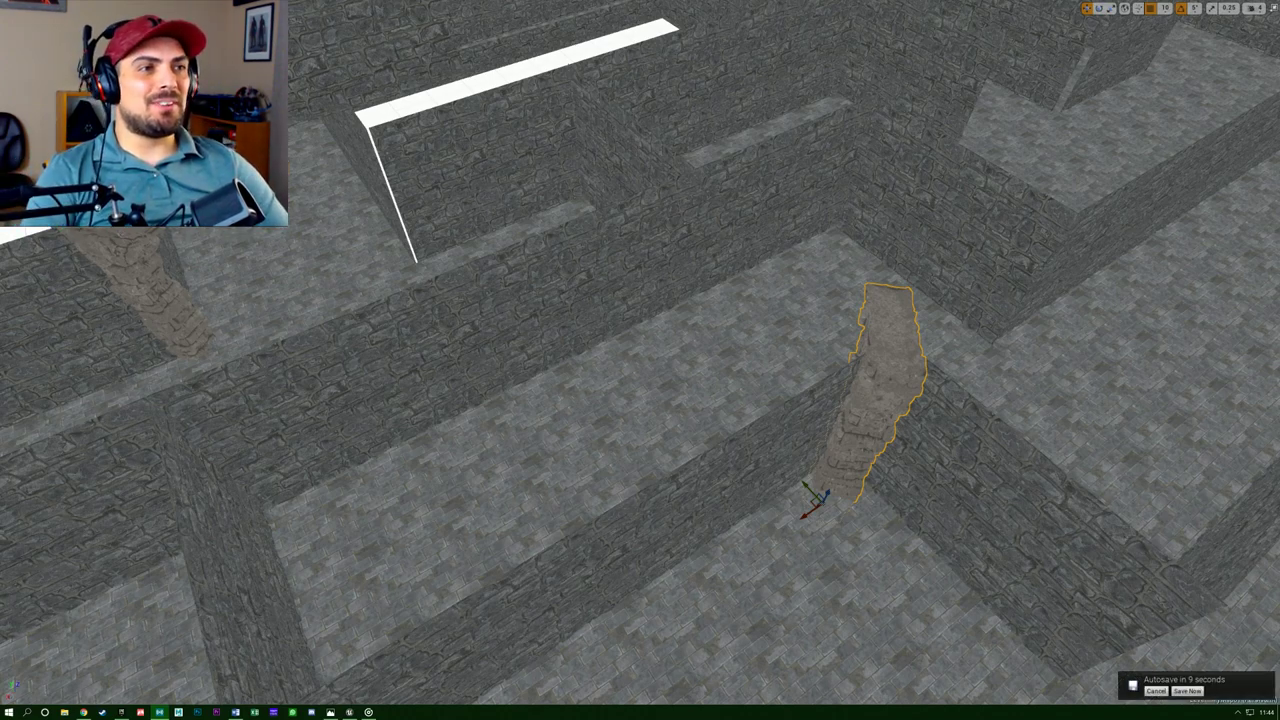
# Fine-tune the half arch's position so it covers both outer faces of the L-shaped wall's corner evenly.
pyautogui.moveTo(748, 511); pyautogui.dragTo(1065, 490, button='right')
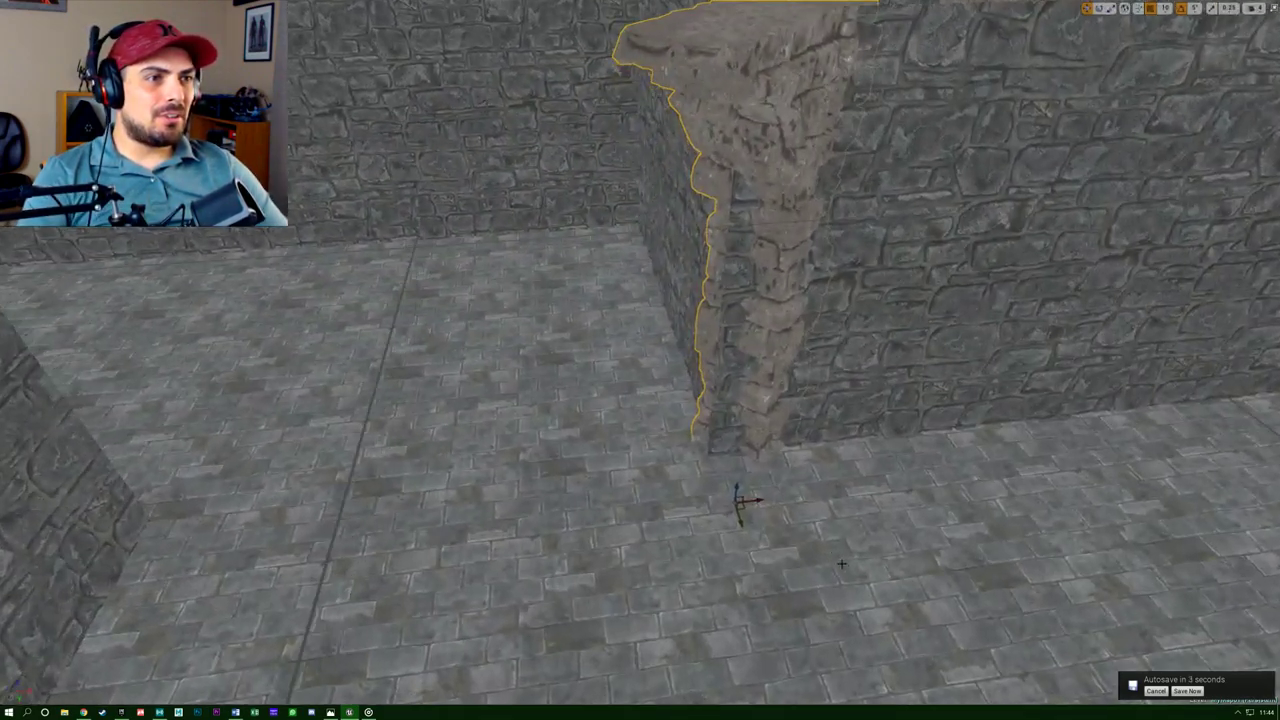
pyautogui.moveTo(745, 509); pyautogui.dragTo(718, 523)
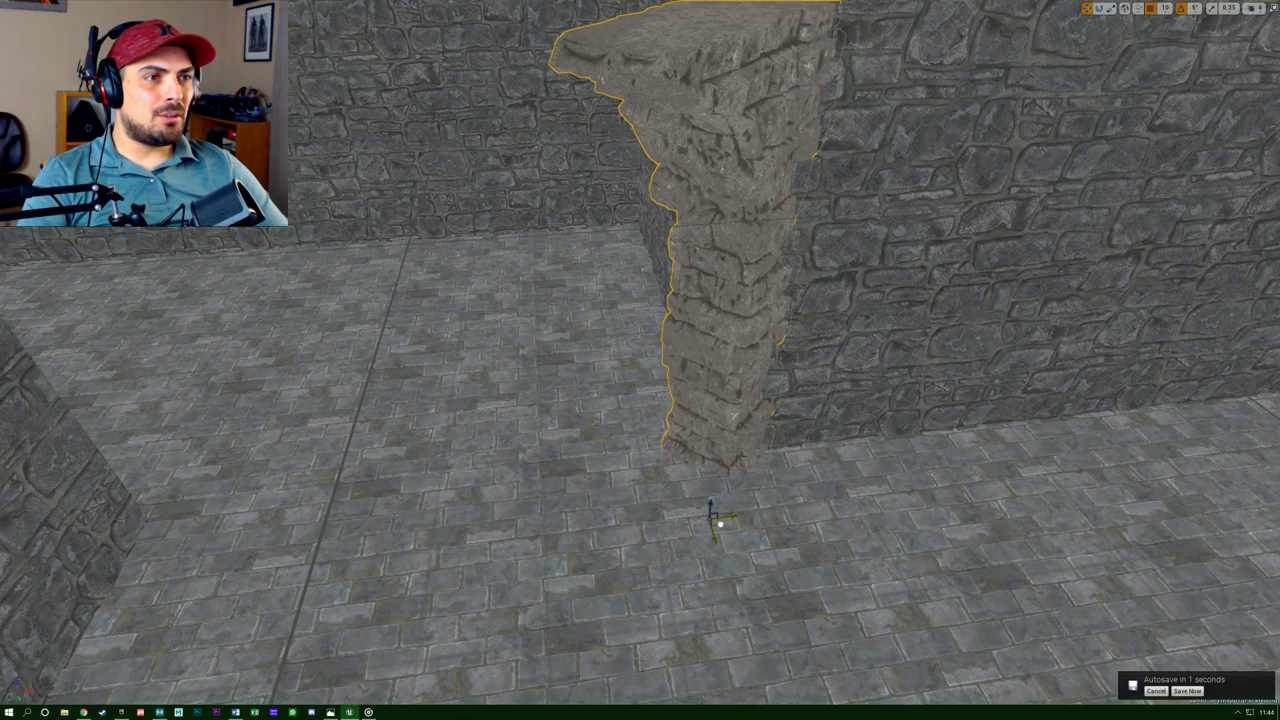
pyautogui.moveTo(800, 484); pyautogui.dragTo(680, 510, button='right')
pyautogui.moveTo(744, 552); pyautogui.dragTo(712, 584, button='right')
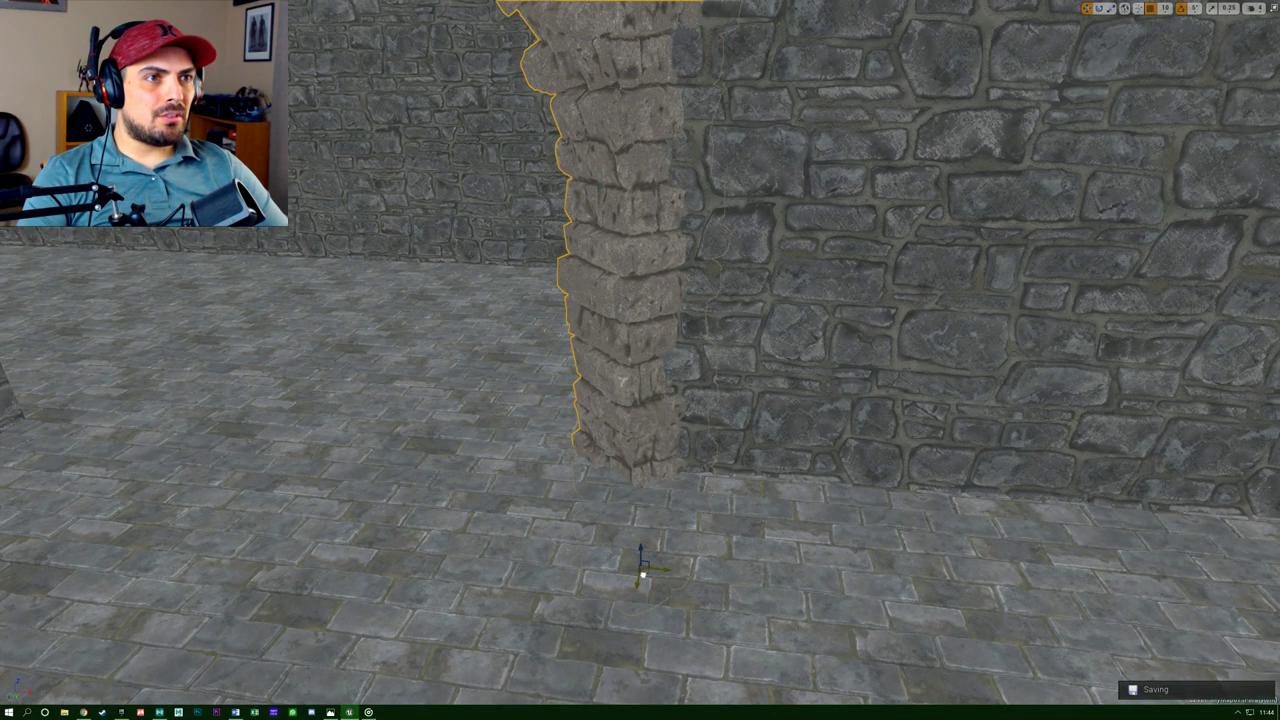
pyautogui.moveTo(640, 556); pyautogui.dragTo(706, 619, button='right')
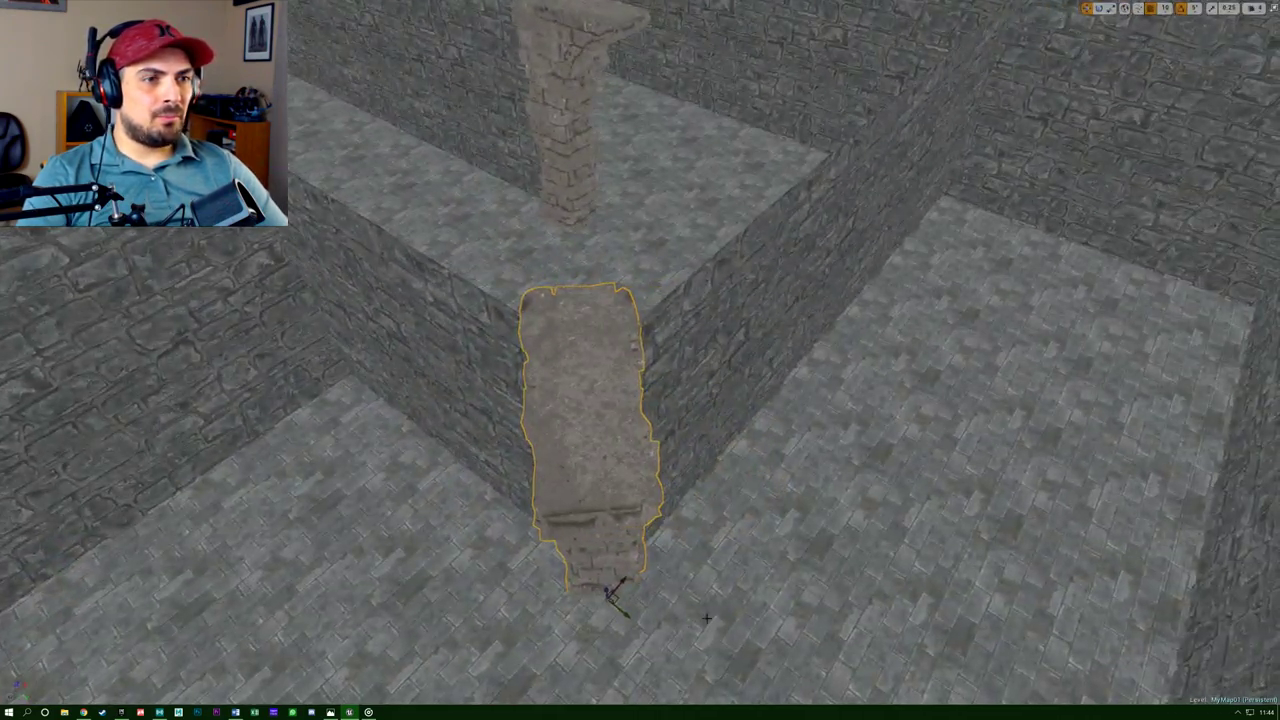
pyautogui.moveTo(617, 599); pyautogui.dragTo(626, 600)
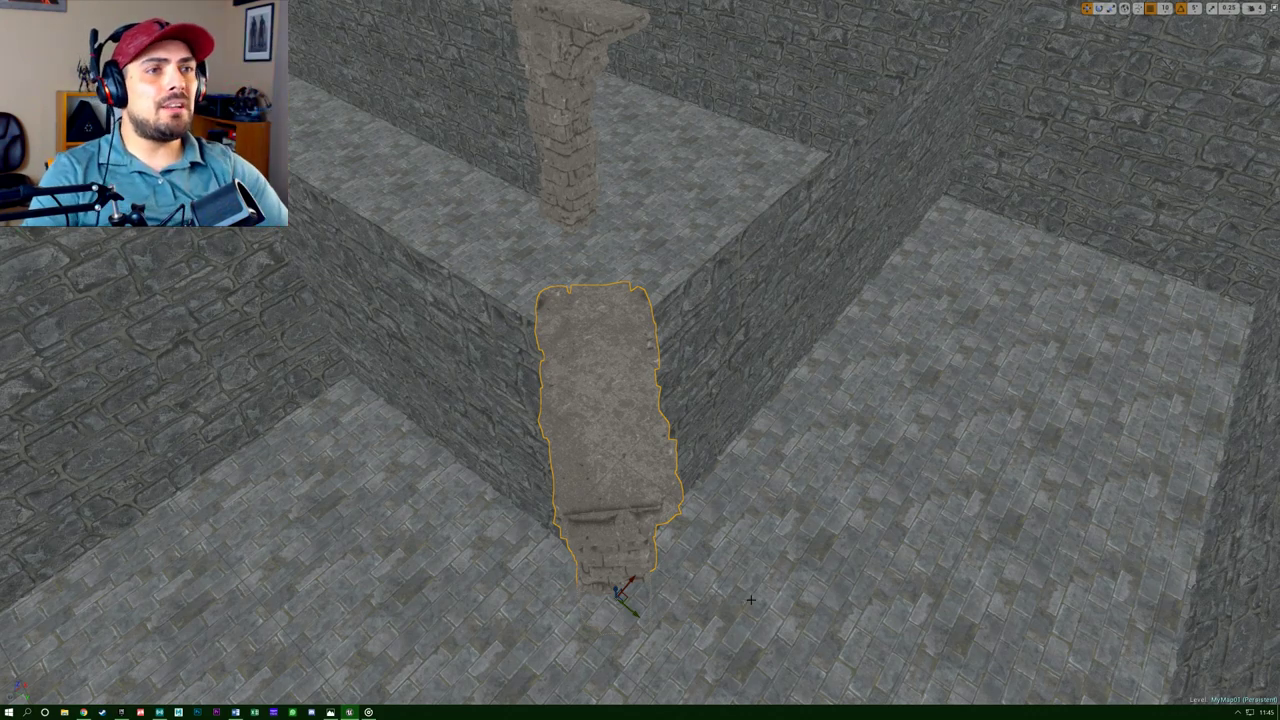
# Review the meshes in the Dungeon architecture folder with the asset browser enlarged, and return to the full-screen viewport.
pyautogui.press('F11')
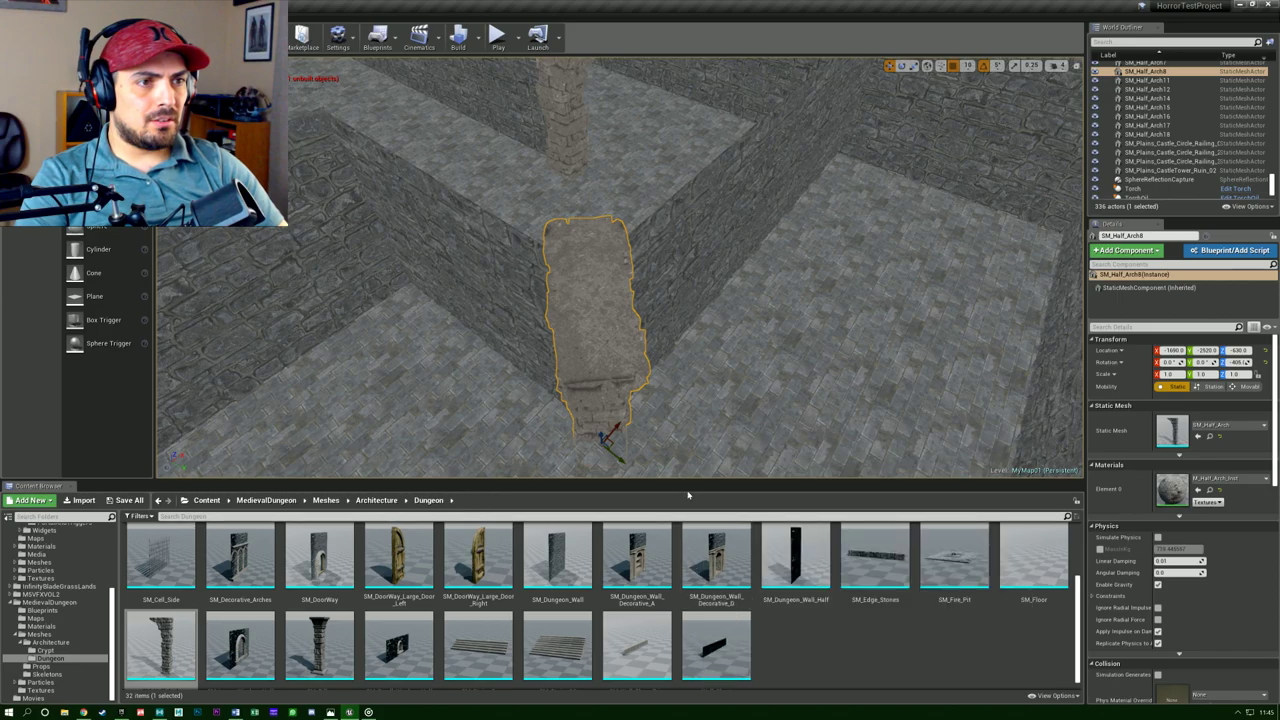
pyautogui.moveTo(686, 480); pyautogui.dragTo(686, 246)
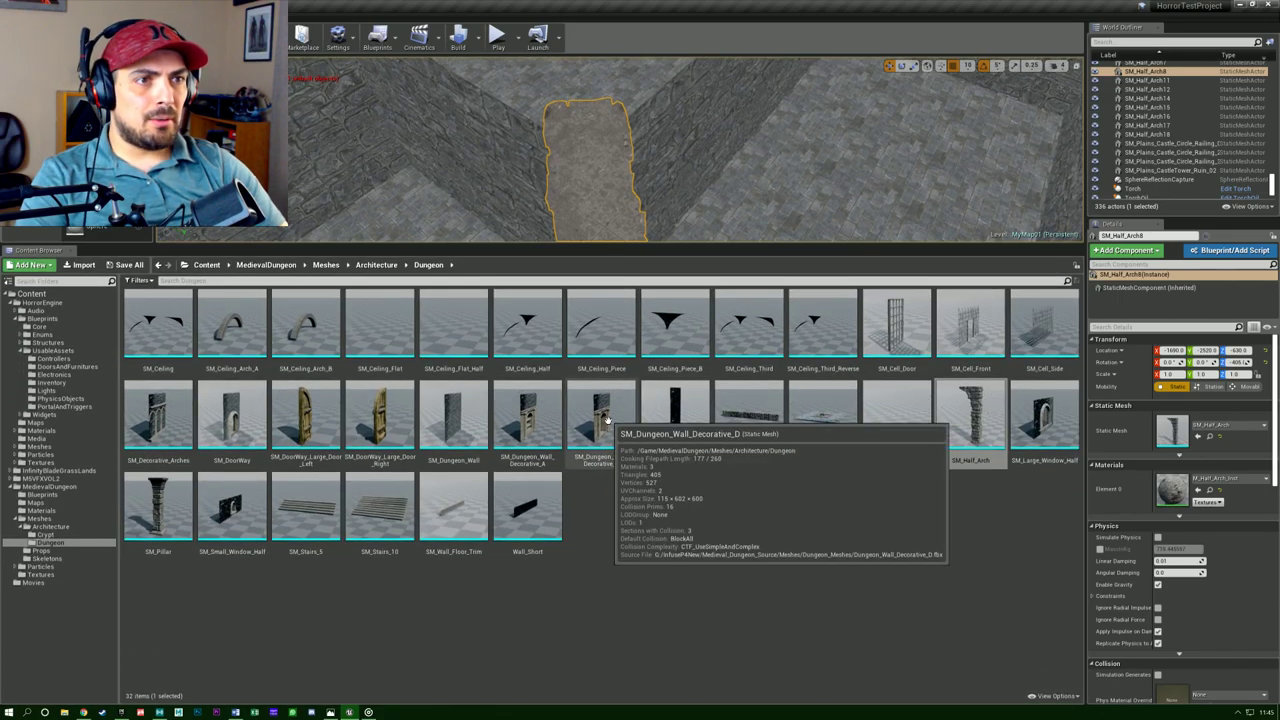
pyautogui.moveTo(718, 157); pyautogui.dragTo(775, 100, button='right')
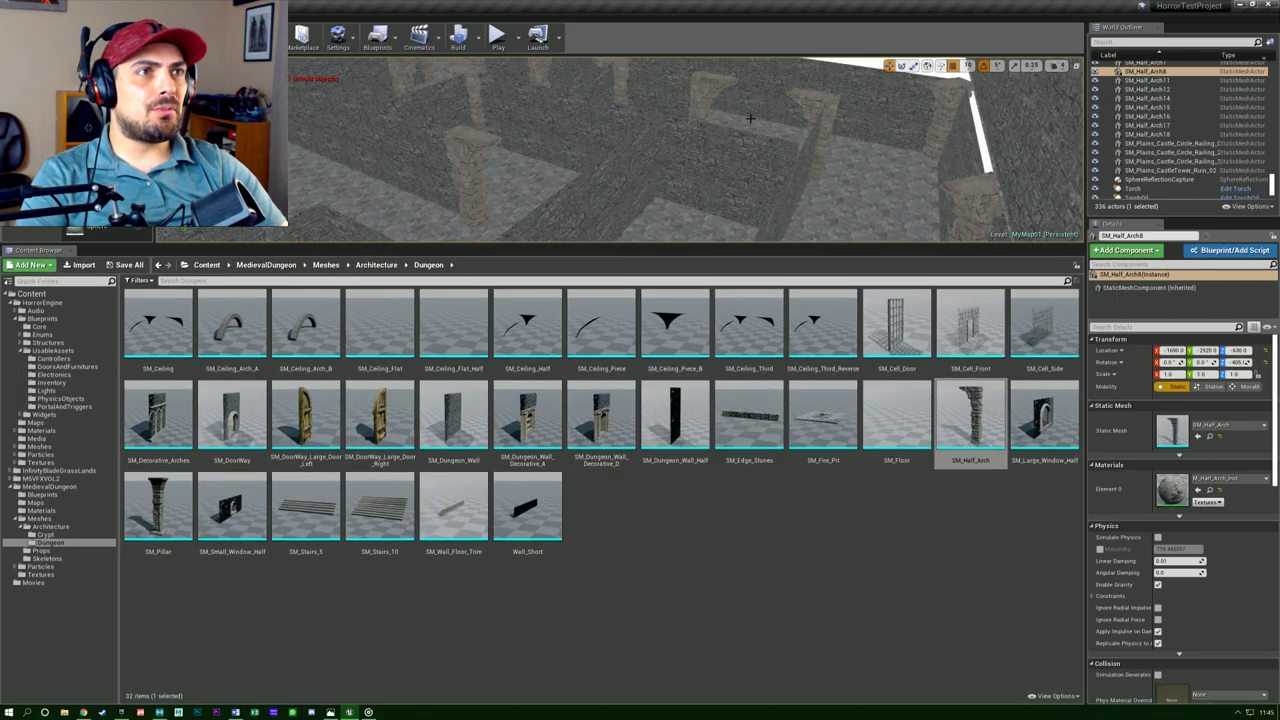
pyautogui.click(718, 157)
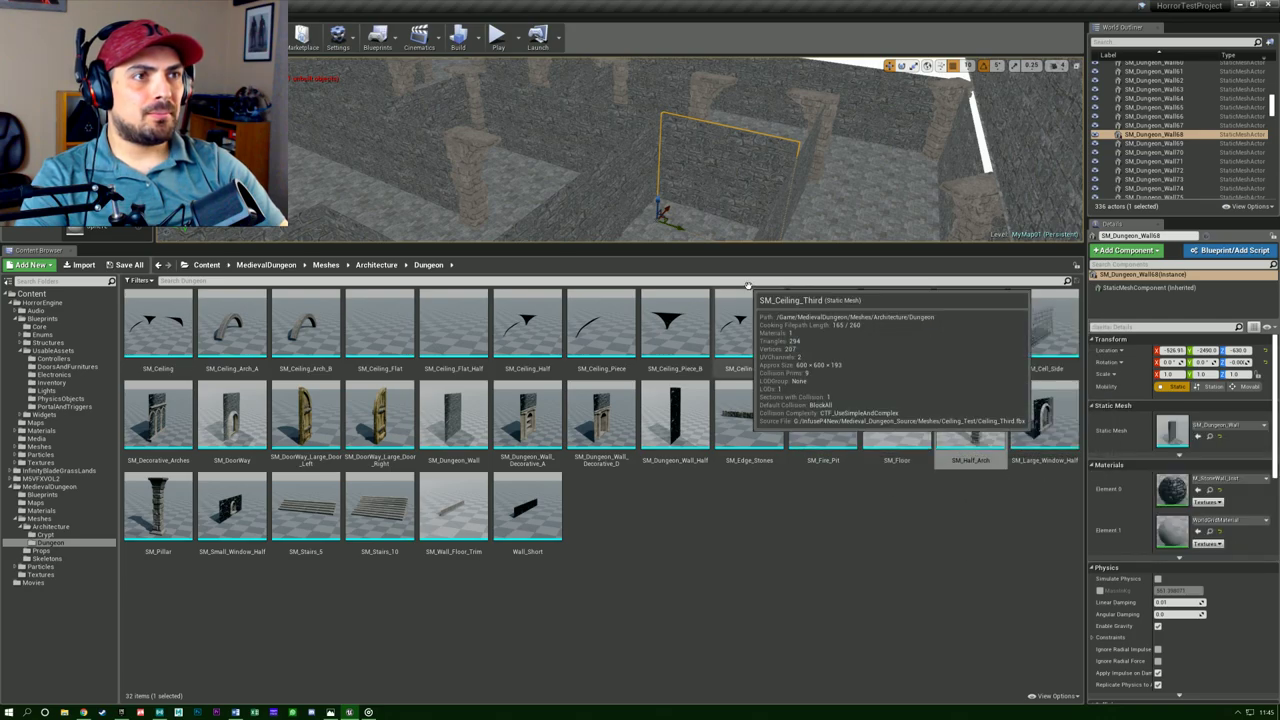
pyautogui.moveTo(702, 246); pyautogui.dragTo(706, 397)
pyautogui.moveTo(712, 369); pyautogui.dragTo(740, 374)
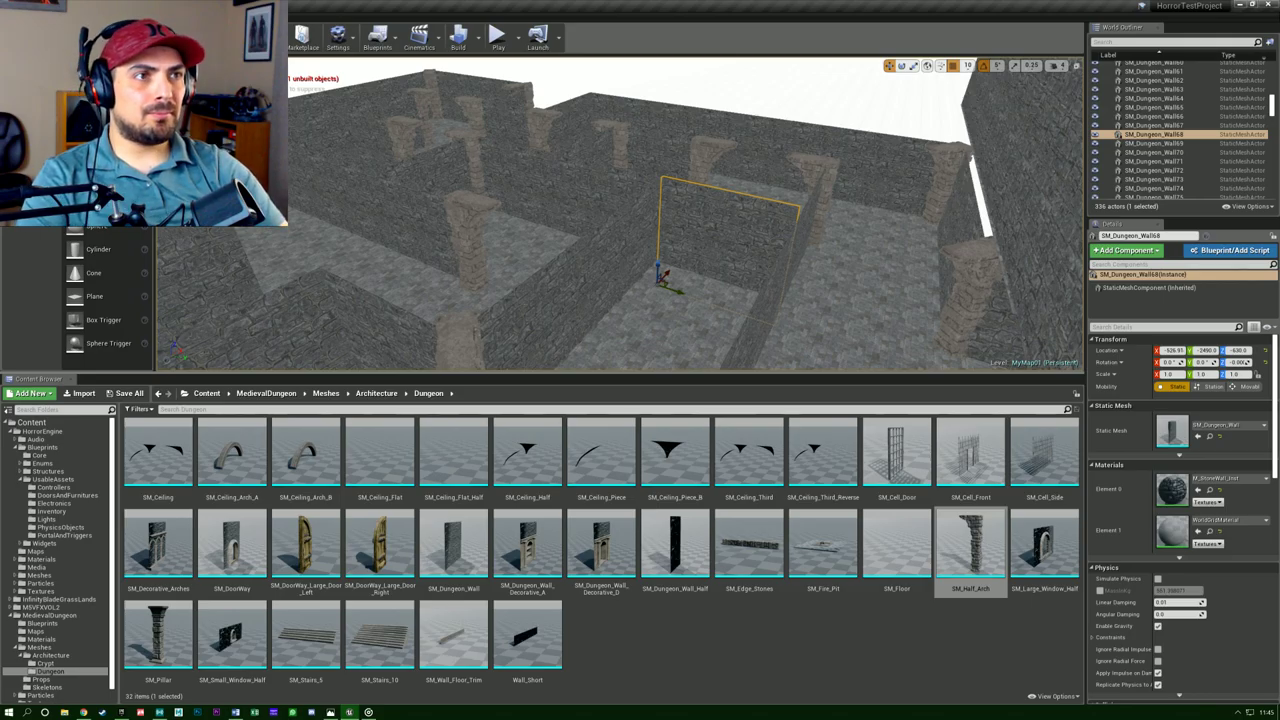
pyautogui.press('F11')
# Place a diagonal half arch copy on one bare corner of the notch in the maze's outer wall.
pyautogui.moveTo(813, 301); pyautogui.dragTo(640, 360, button='right')
pyautogui.moveTo(729, 258); pyautogui.dragTo(729, 258, button='right')
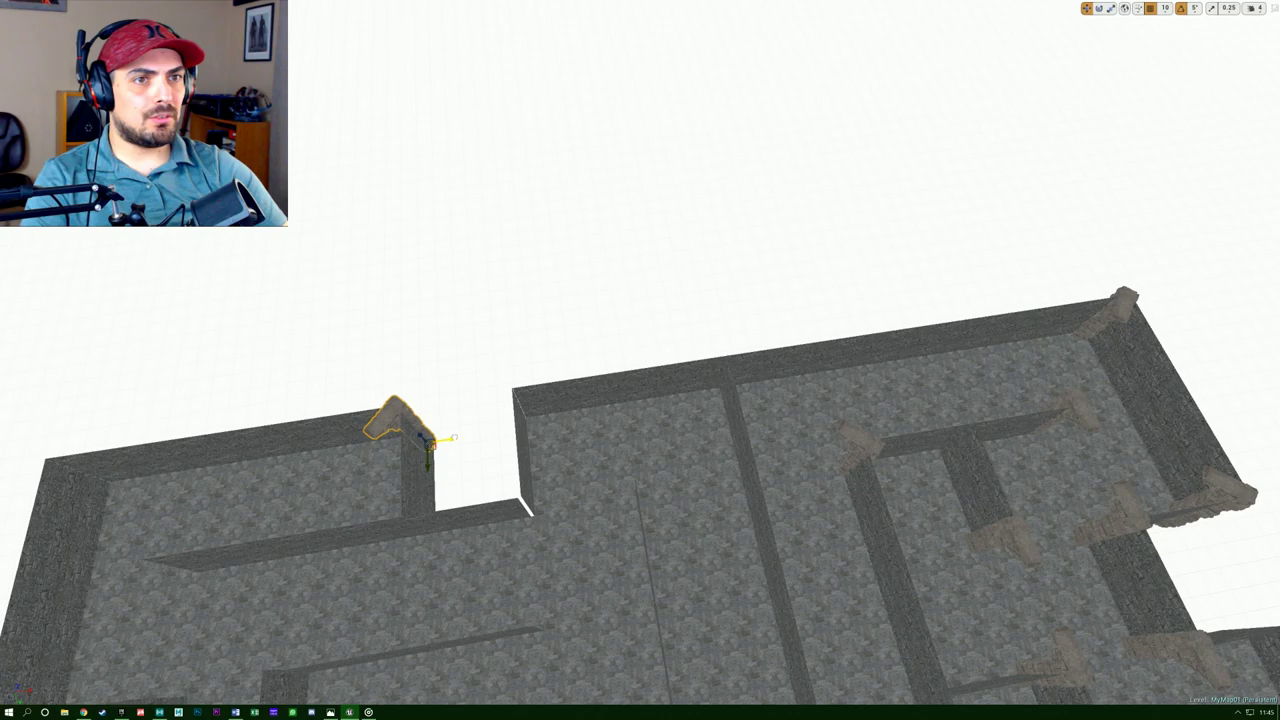
pyautogui.moveTo(478, 437); pyautogui.dragTo(473, 426, button='right')
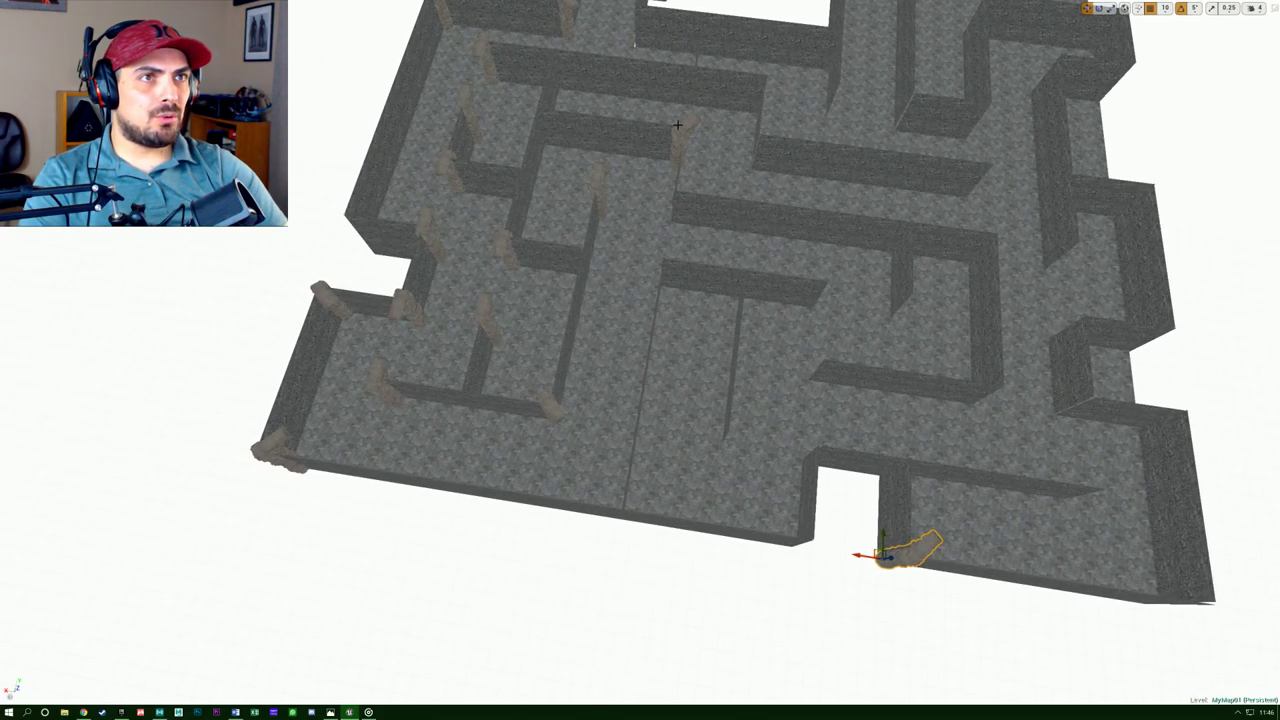
# Place another half arch copy on the notch's opposite corner and rotate it to point diagonally away from the wall.
pyautogui.moveTo(585, 95); pyautogui.dragTo(585, 95, button='right')
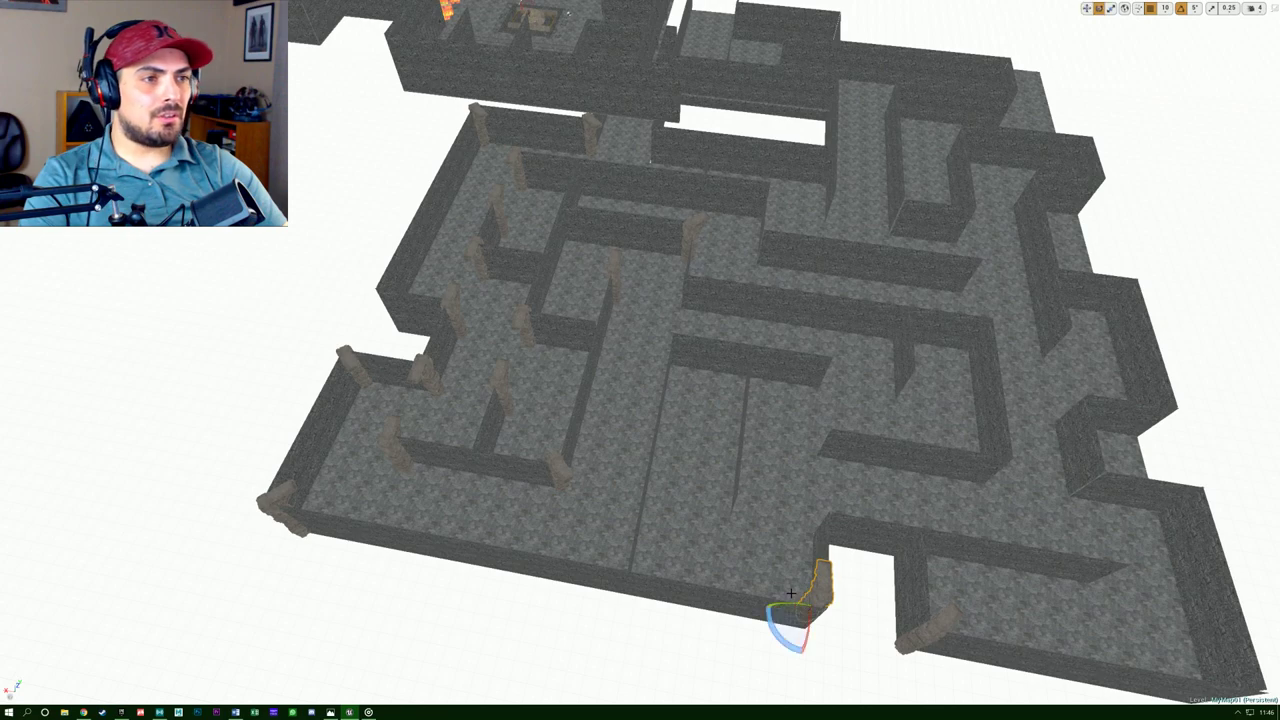
pyautogui.press('e')
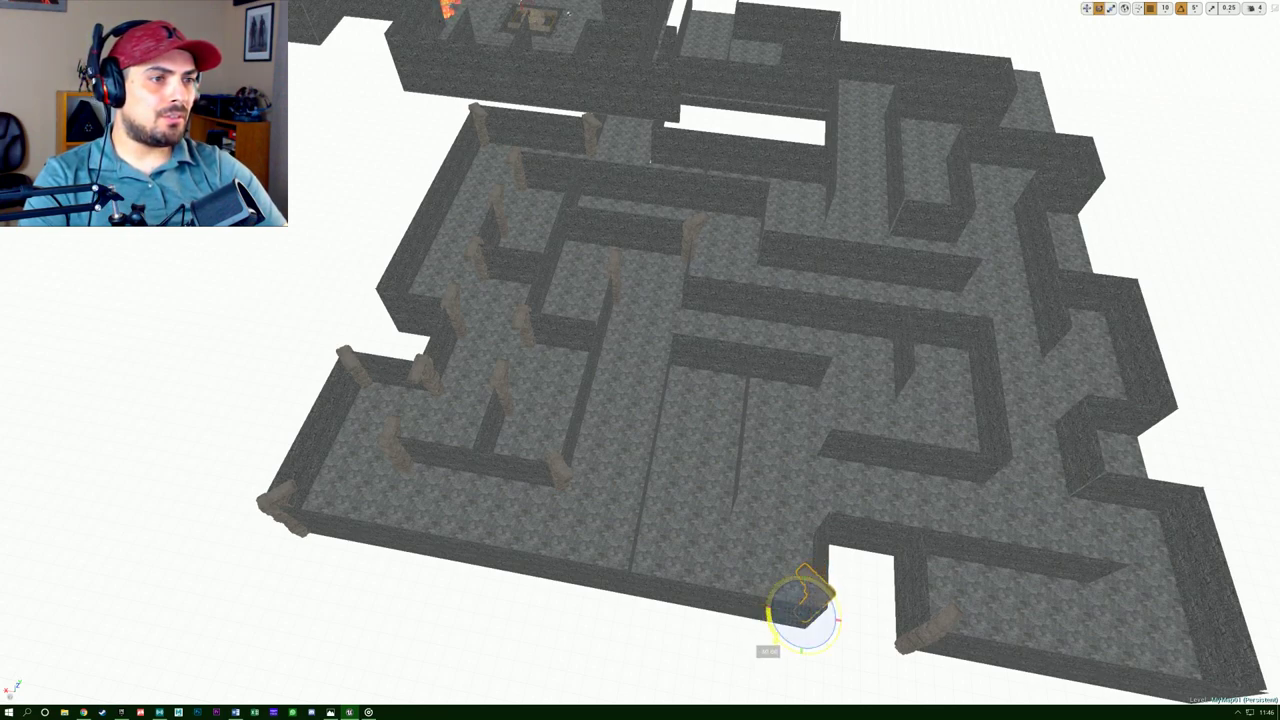
pyautogui.moveTo(772, 632); pyautogui.dragTo(790, 642)
# Fine-tune the rotated half arch's position so it sits centred on the notch's outer corner.
pyautogui.moveTo(790, 642); pyautogui.dragTo(1000, 665, button='right')
pyautogui.press('w')
pyautogui.moveTo(698, 596)
pyautogui.mouseDown(button='right')
pyautogui.moveTo(760, 600)
pyautogui.moveTo(740, 620)
pyautogui.moveTo(770, 610)
pyautogui.moveTo(698, 596)
pyautogui.mouseUp(button='right')
pyautogui.moveTo(571, 482); pyautogui.dragTo(599, 465)
pyautogui.press('w')
pyautogui.moveTo(603, 465); pyautogui.dragTo(555, 440, button='right')
pyautogui.moveTo(540, 437); pyautogui.dragTo(537, 450)
pyautogui.press('s')
pyautogui.moveTo(539, 438); pyautogui.dragTo(637, 495, button='right')
pyautogui.press('d')
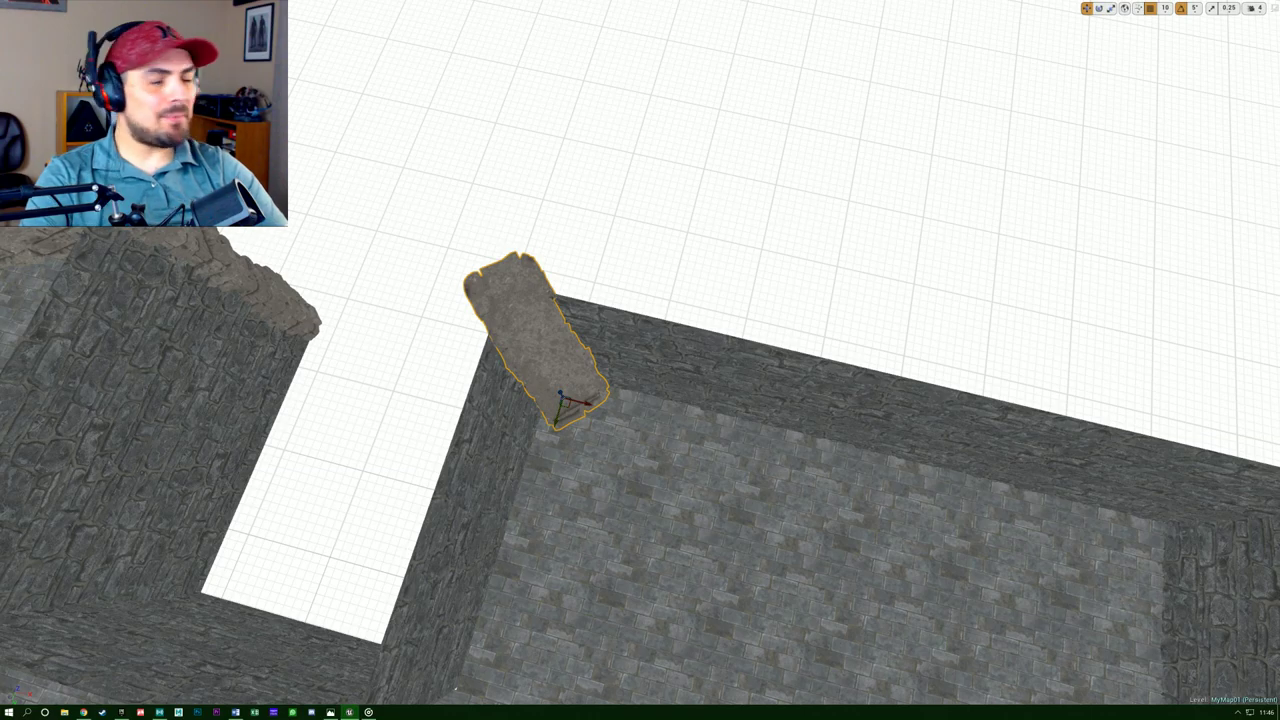
# Place a diagonal half arch copy on the bare corner of the other outer-wall notch, opposite its existing corner arch.
pyautogui.moveTo(582, 432); pyautogui.dragTo(1058, 452, button='right')
pyautogui.press('s')
pyautogui.press('a')
pyautogui.press('a')
pyautogui.press('s')
pyautogui.moveTo(1026, 522); pyautogui.dragTo(1026, 522, button='right')
pyautogui.press('w')
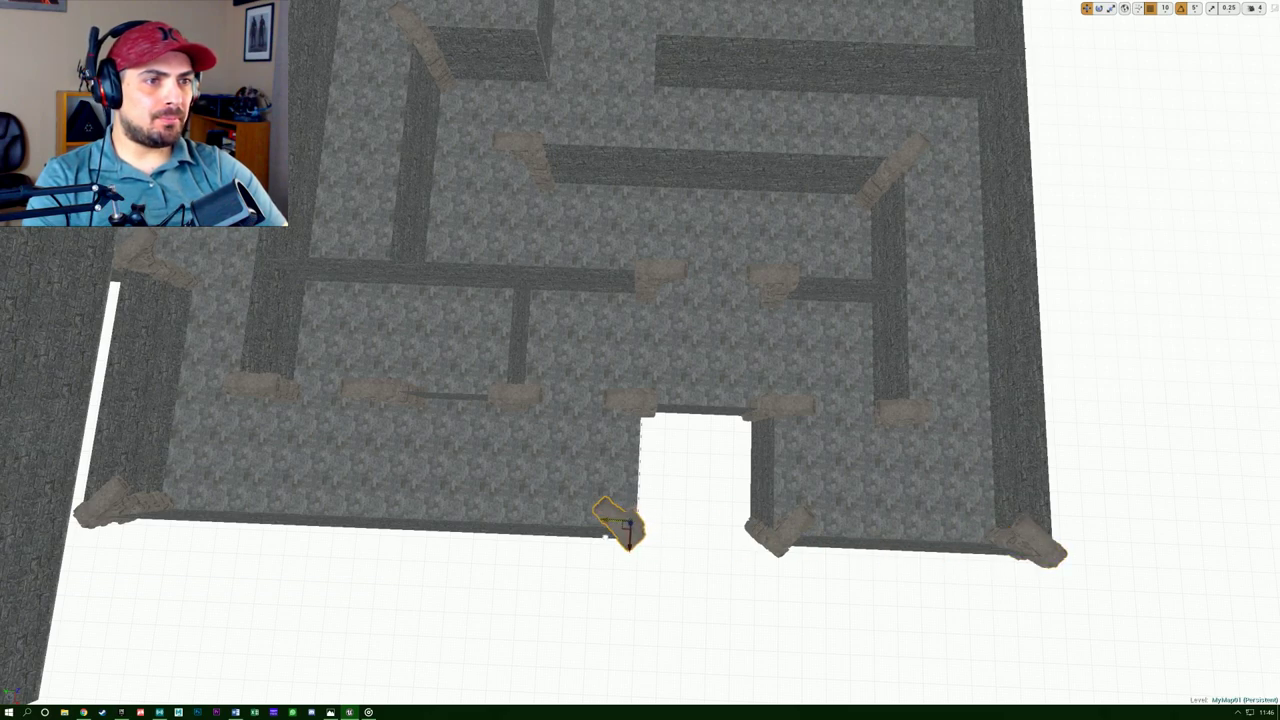
# Nudge the new half arch so it sits evenly between the two walls meeting at the notch corner.
pyautogui.press('w')
pyautogui.moveTo(1026, 522); pyautogui.dragTo(1224, 444, button='right')
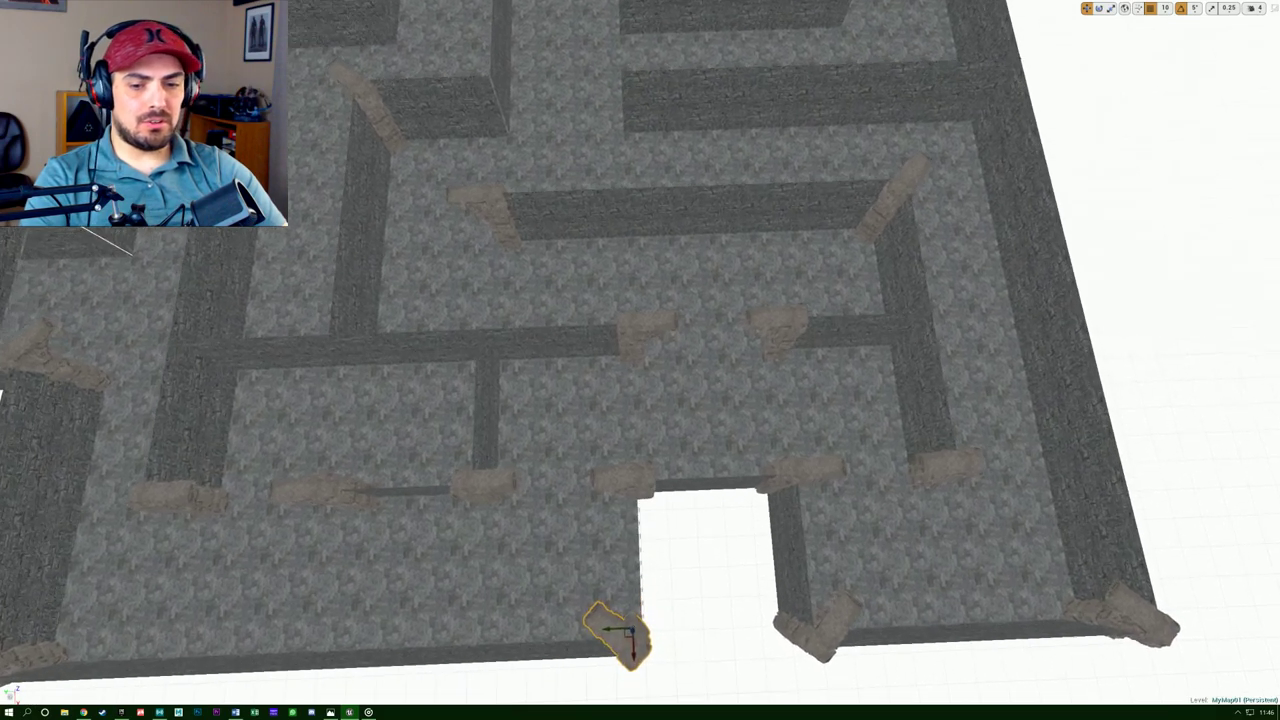
pyautogui.press('w')
pyautogui.press('w')
pyautogui.press('s')
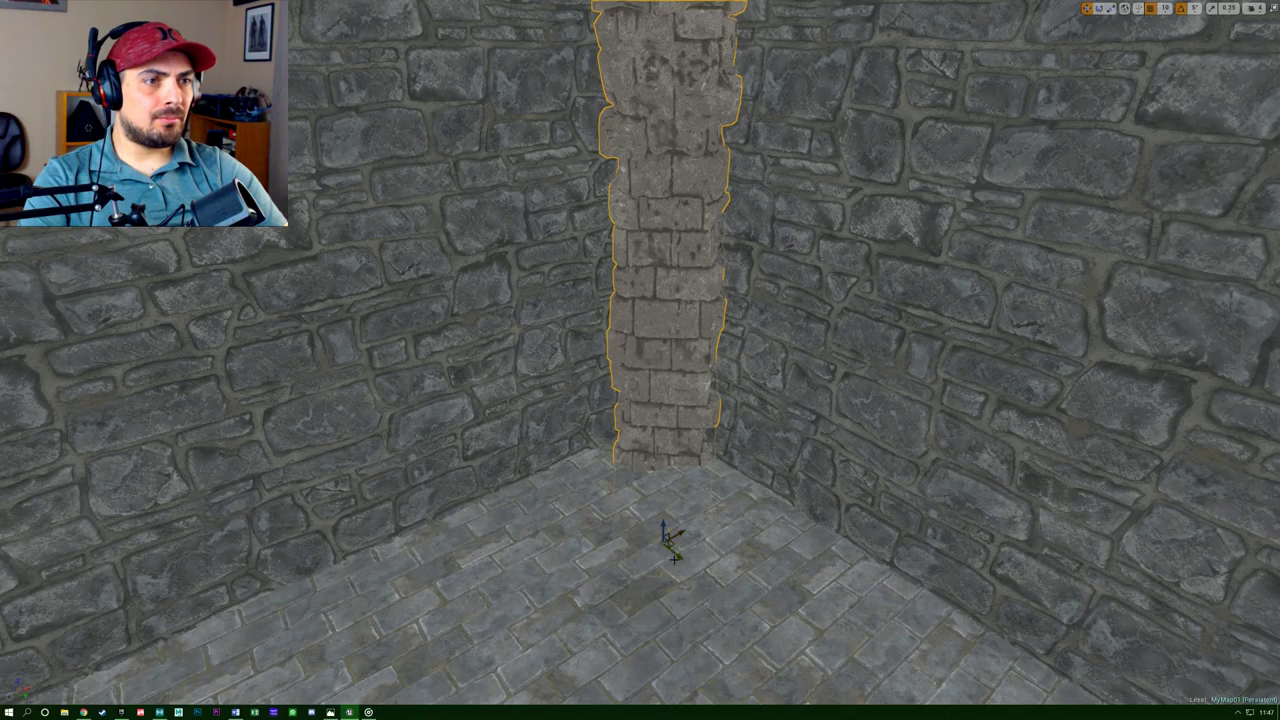
pyautogui.moveTo(670, 551); pyautogui.dragTo(677, 553)
# Place a half arch copy beside the junction where the long interior wall meets the outer wall.
pyautogui.press('s')
pyautogui.moveTo(677, 553); pyautogui.dragTo(462, 668, button='right')
pyautogui.press('w')
pyautogui.press('a')
pyautogui.press('s')
pyautogui.press('s')
pyautogui.press('w')
pyautogui.press('s')
pyautogui.press('w')
pyautogui.press('s')
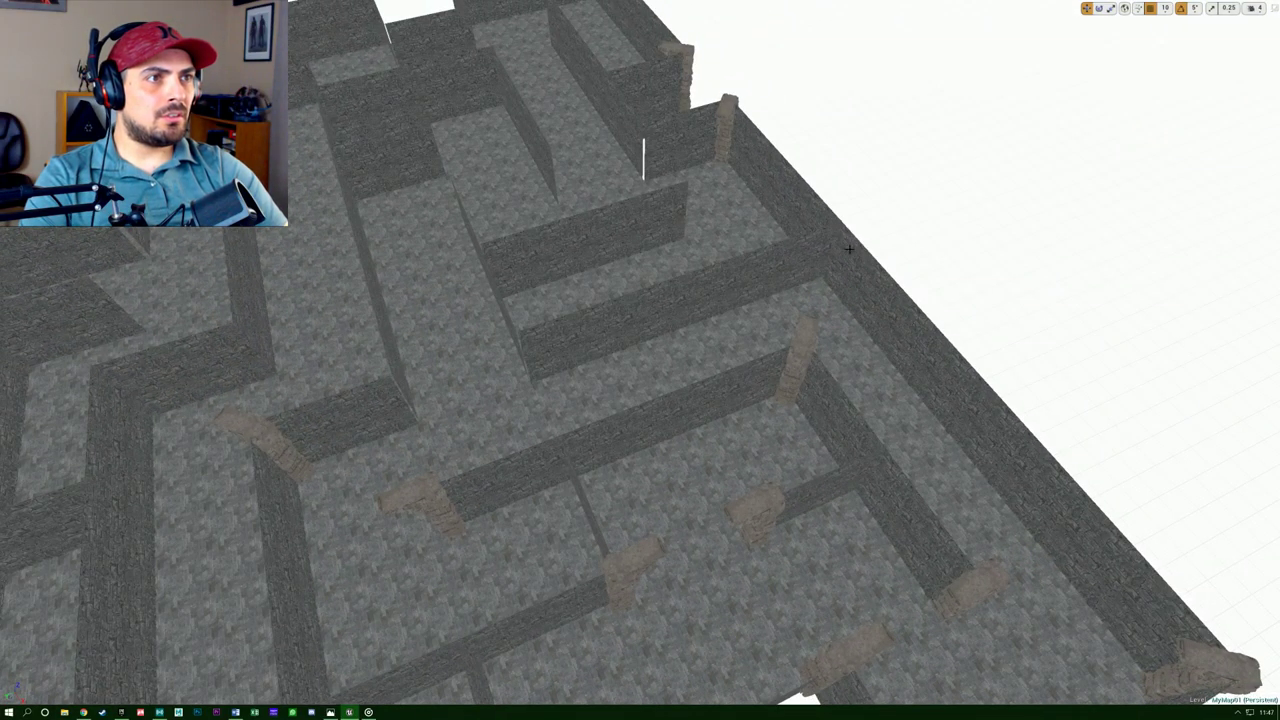
pyautogui.keyDown('alt'); pyautogui.moveTo(643, 160); pyautogui.dragTo(335, 318); pyautogui.keyUp('alt')
pyautogui.moveTo(848, 421); pyautogui.dragTo(848, 440, button='right')
pyautogui.press('s')
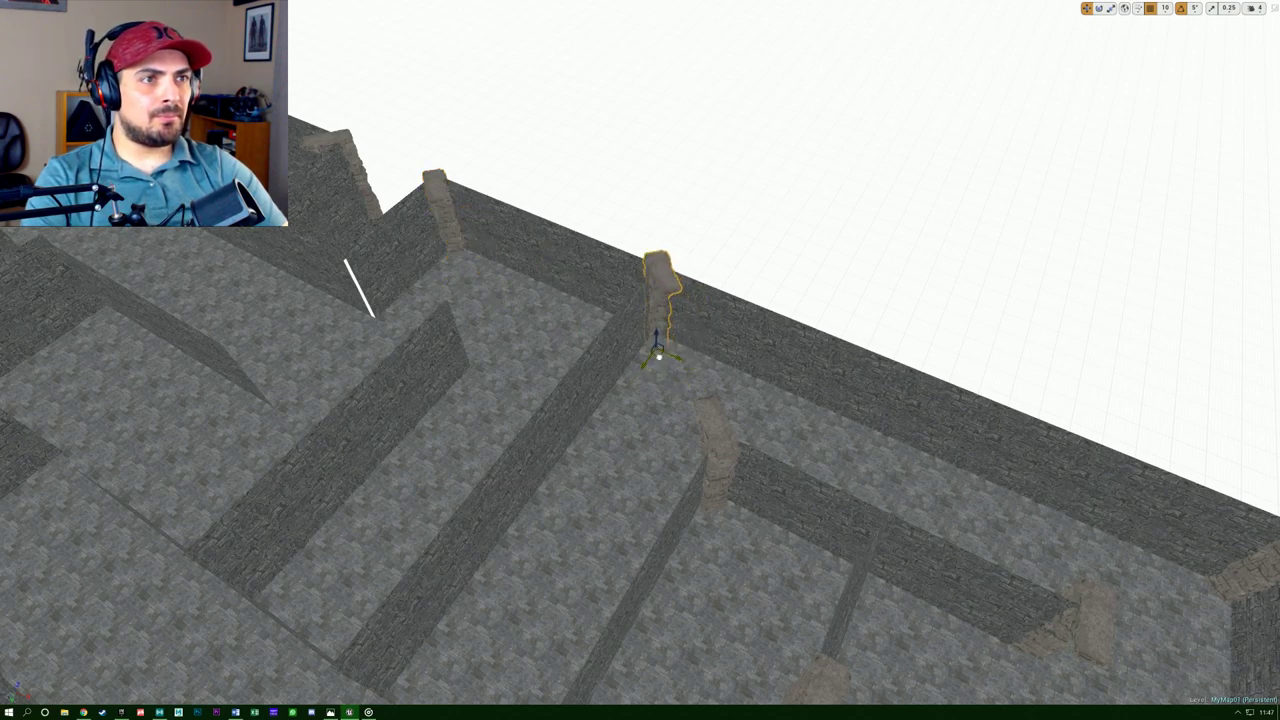
pyautogui.keyDown('alt'); pyautogui.moveTo(655, 359); pyautogui.dragTo(760, 350); pyautogui.keyUp('alt')
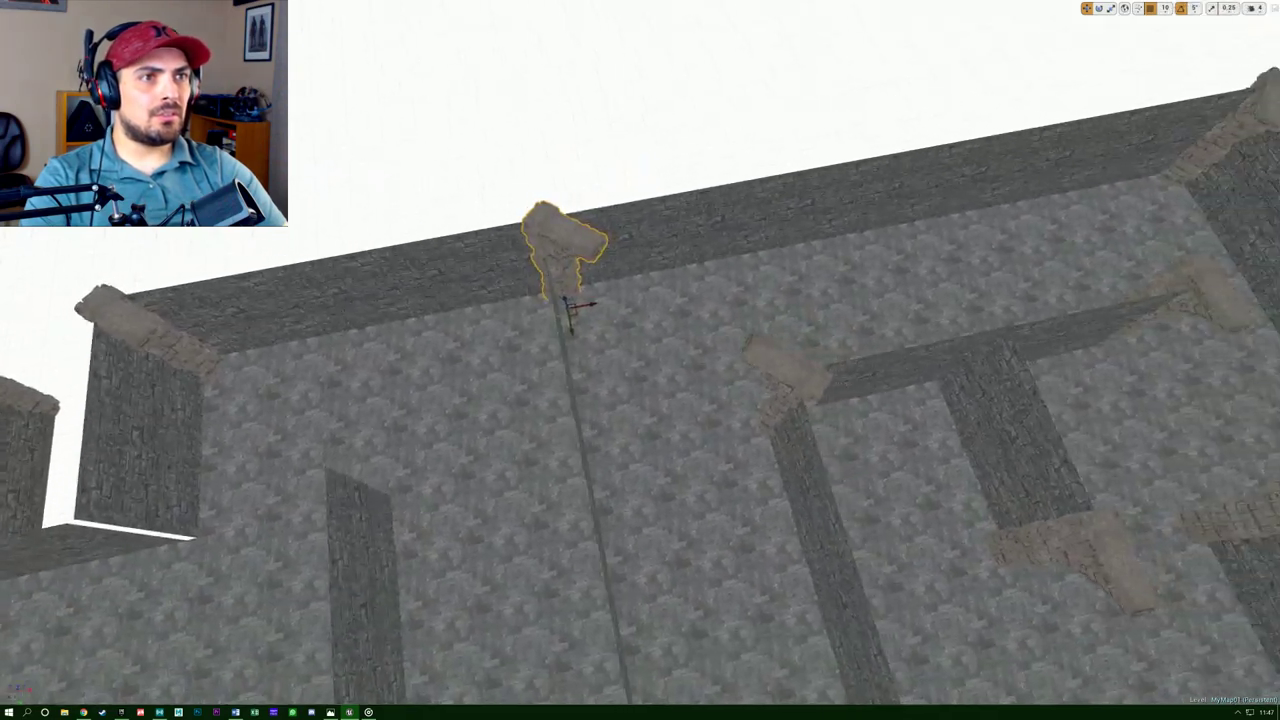
# Add a second half arch copy on the other side of that junction, angled opposite to the first, and align it with the wall.
pyautogui.moveTo(1146, 197); pyautogui.dragTo(1158, 197, button='right')
pyautogui.moveTo(1157, 191); pyautogui.dragTo(551, 285)
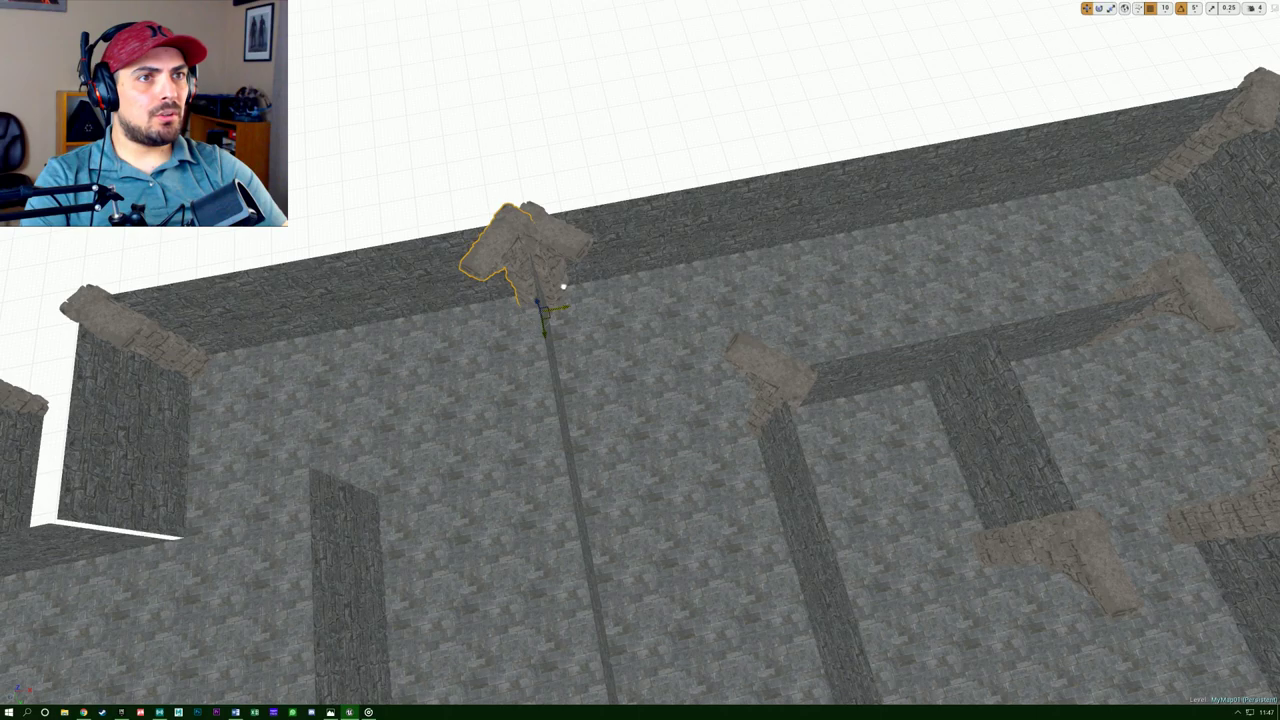
pyautogui.moveTo(587, 285); pyautogui.dragTo(625, 232, button='right')
pyautogui.keyDown('alt'); pyautogui.moveTo(665, 346); pyautogui.dragTo(667, 372); pyautogui.keyUp('alt')
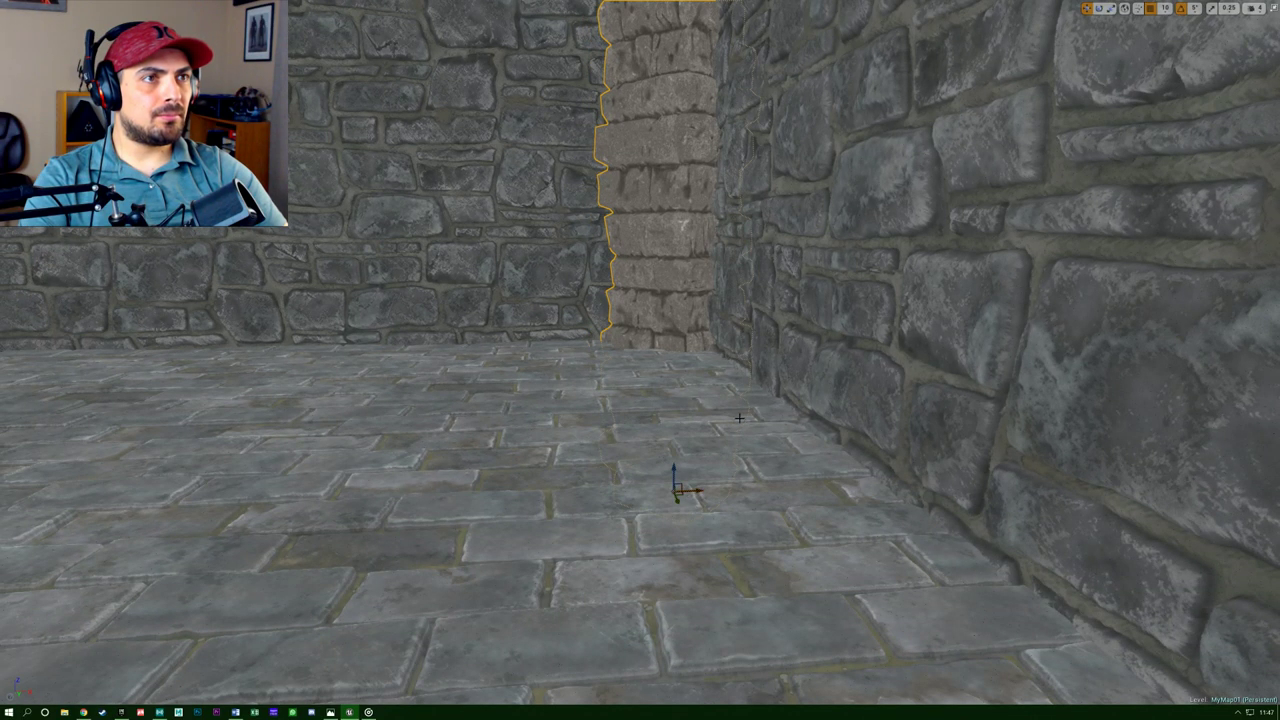
pyautogui.moveTo(739, 418); pyautogui.dragTo(742, 460, button='right')
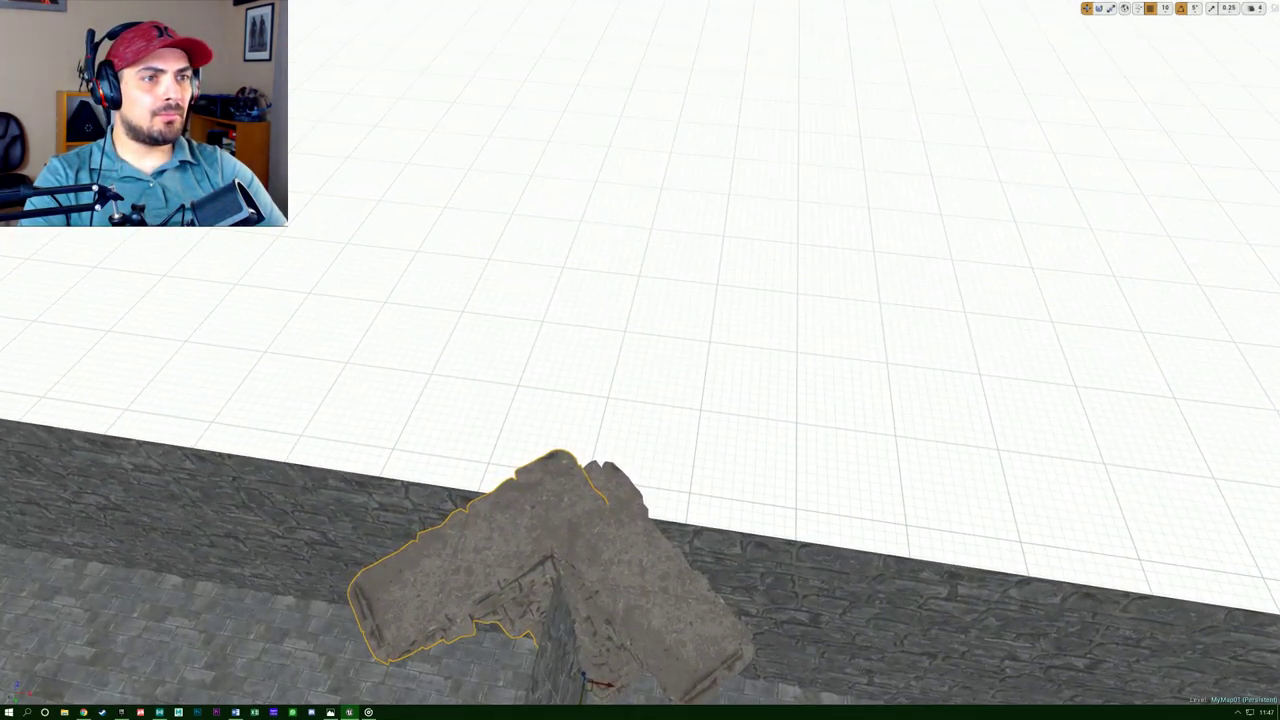
pyautogui.moveTo(640, 400); pyautogui.dragTo(780, 405, button='right')
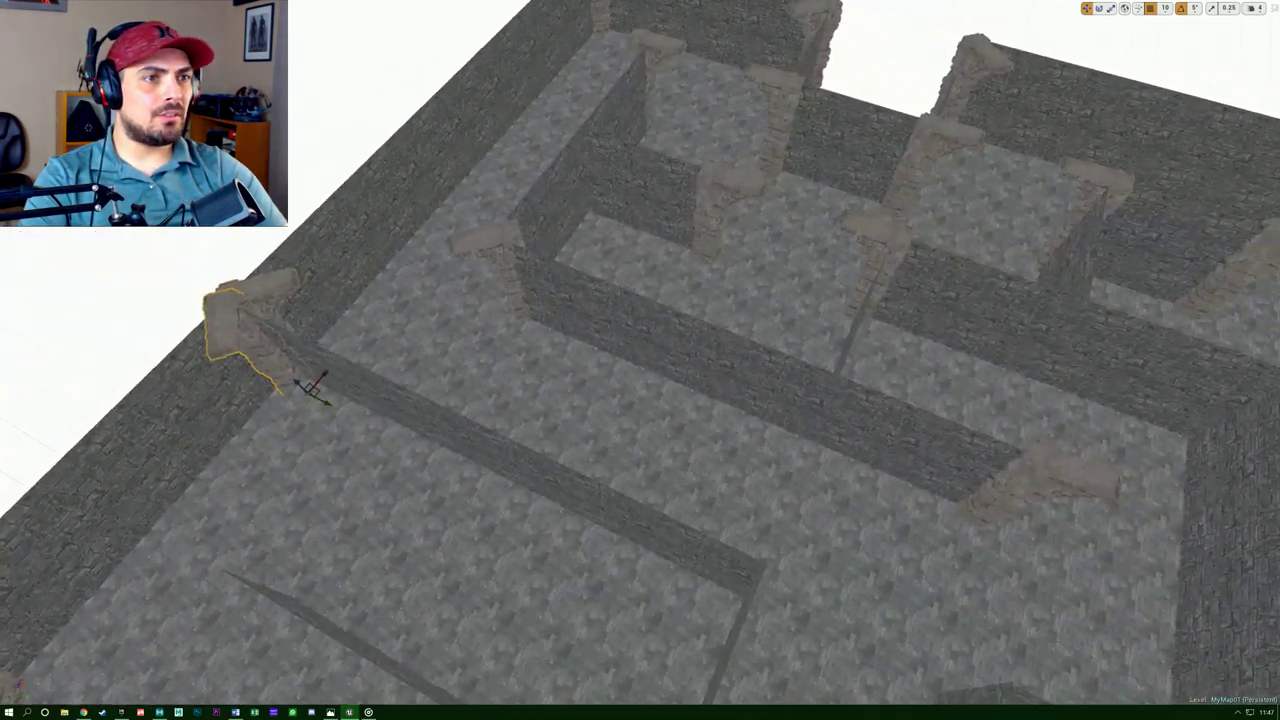
# Restore the full editor layout and browse the MedievalDungeon Crypt and Props mesh folders for decoration pieces.
pyautogui.moveTo(700, 400); pyautogui.dragTo(739, 417, button='right')
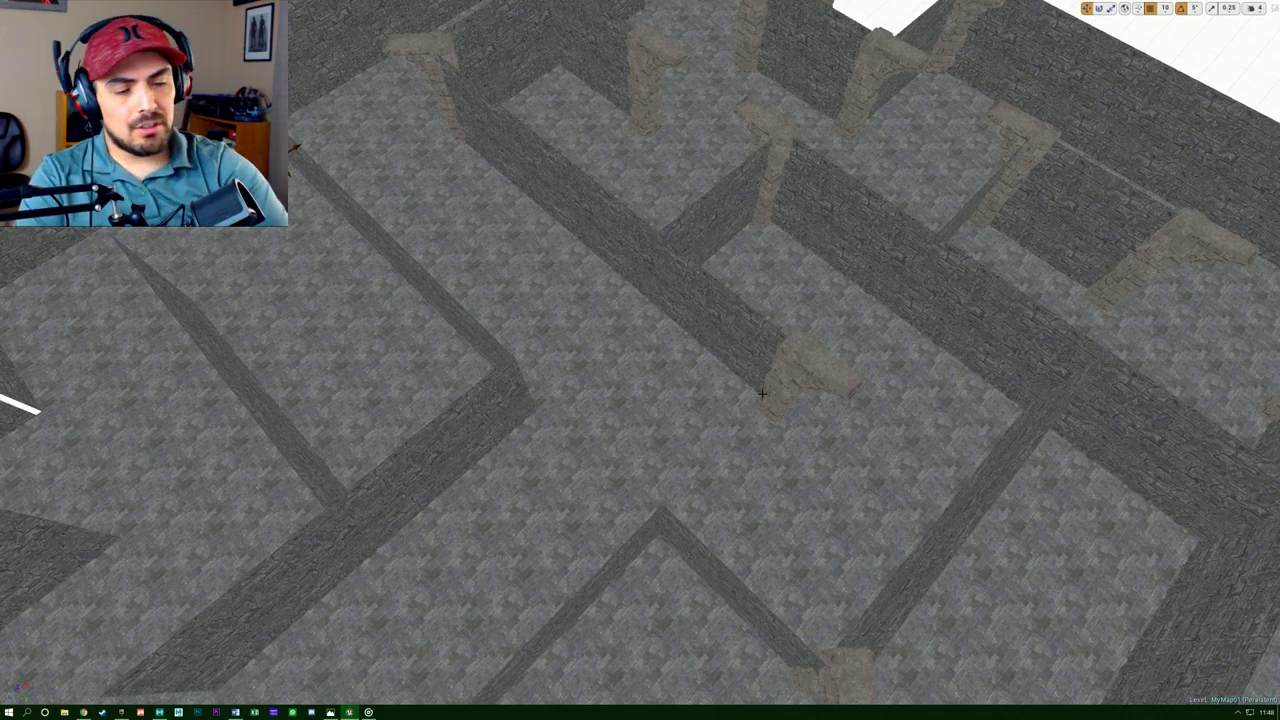
pyautogui.press('F11')
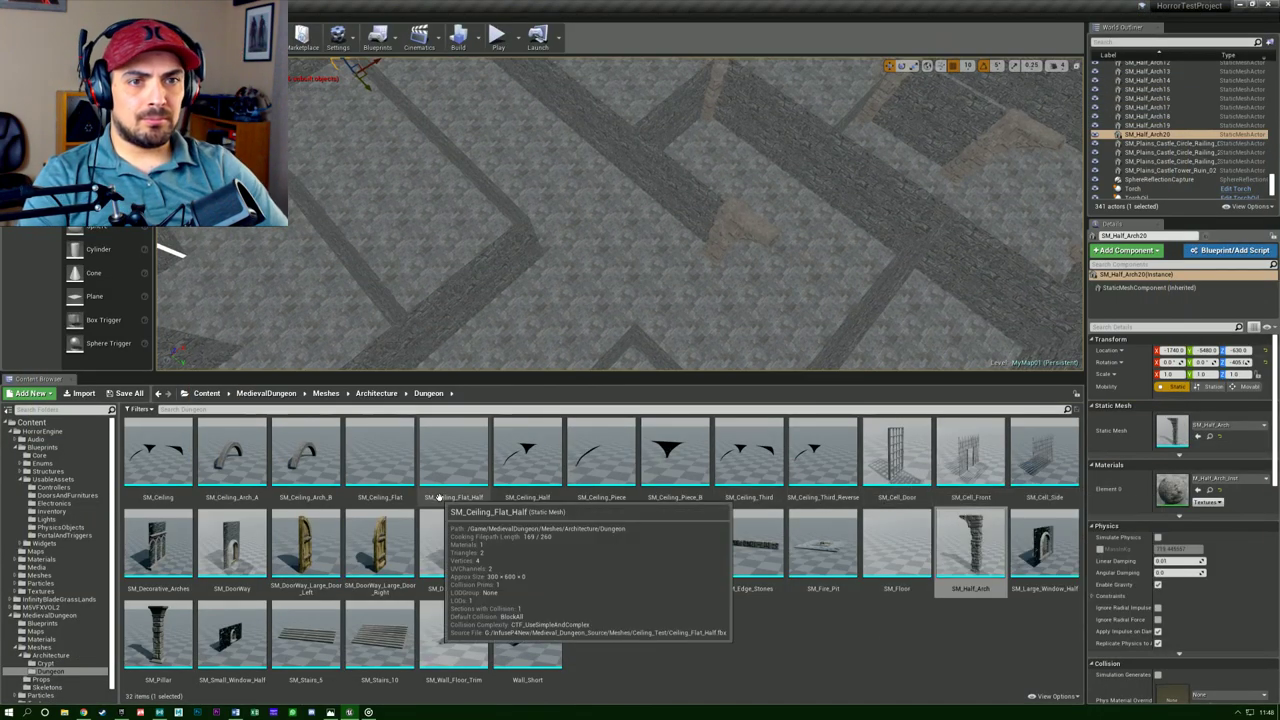
pyautogui.click(377, 393)
pyautogui.doubleClick(163, 451)
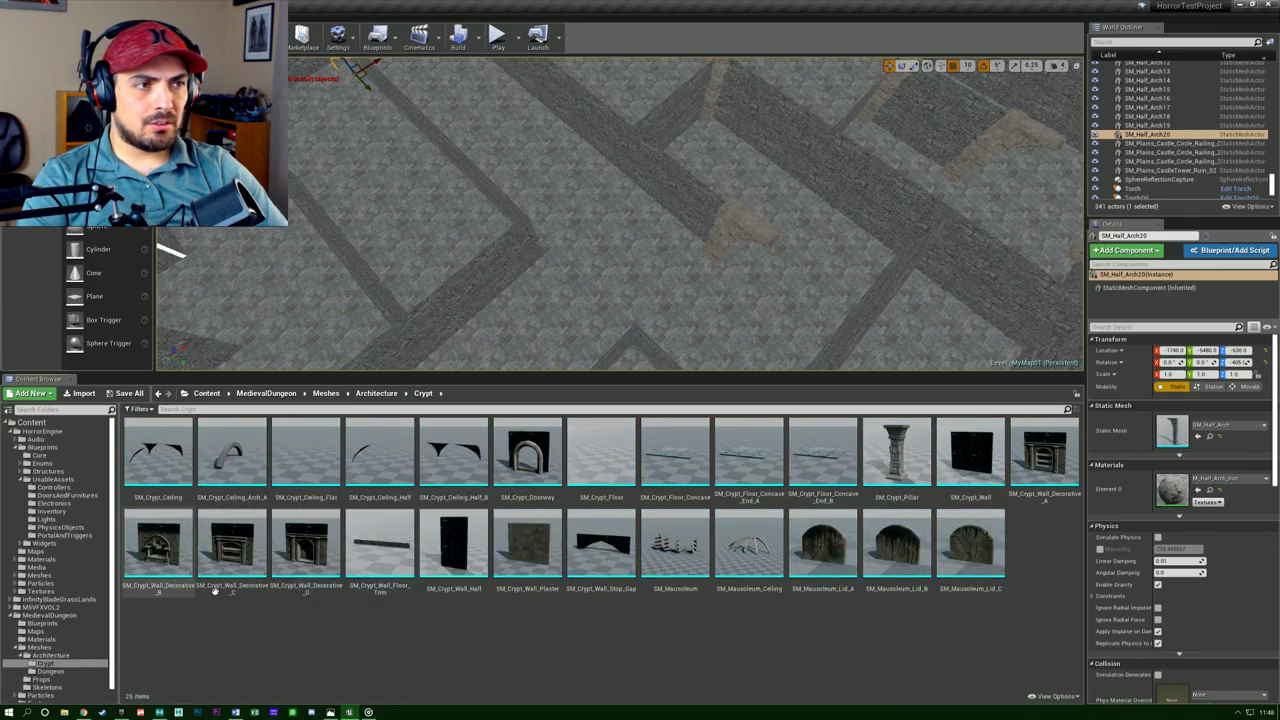
pyautogui.moveTo(690, 553)
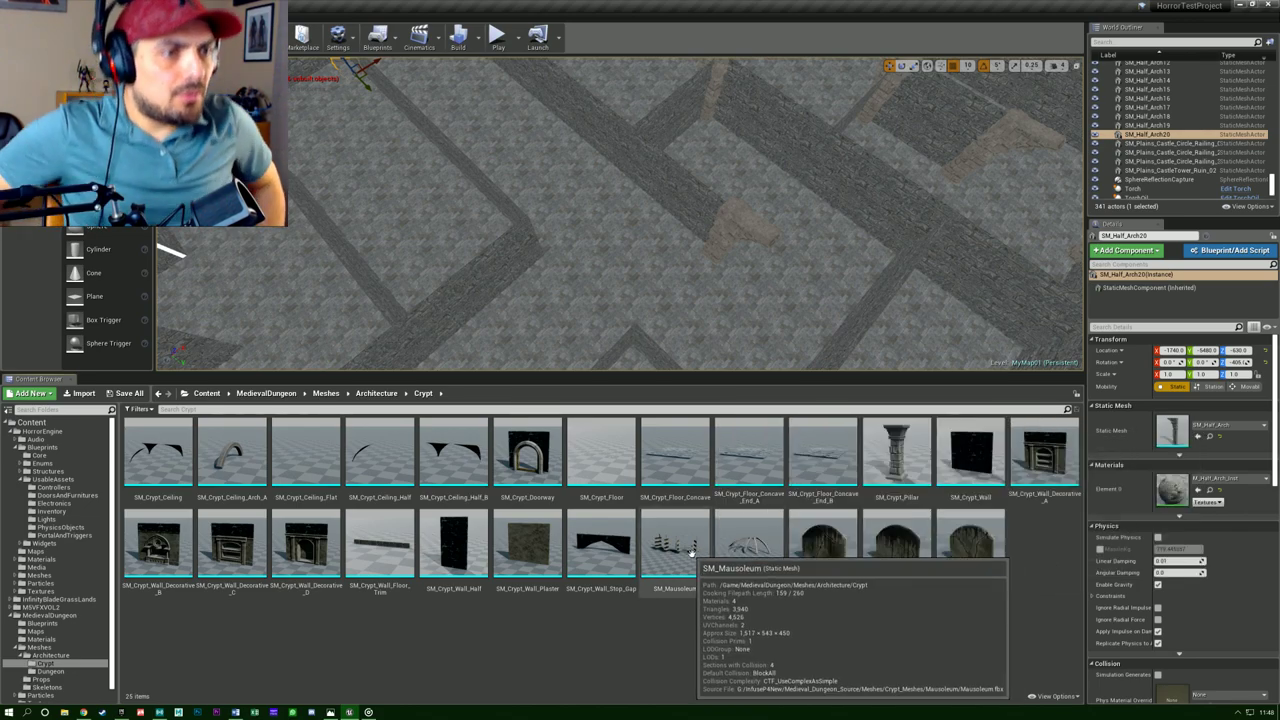
pyautogui.click(327, 393)
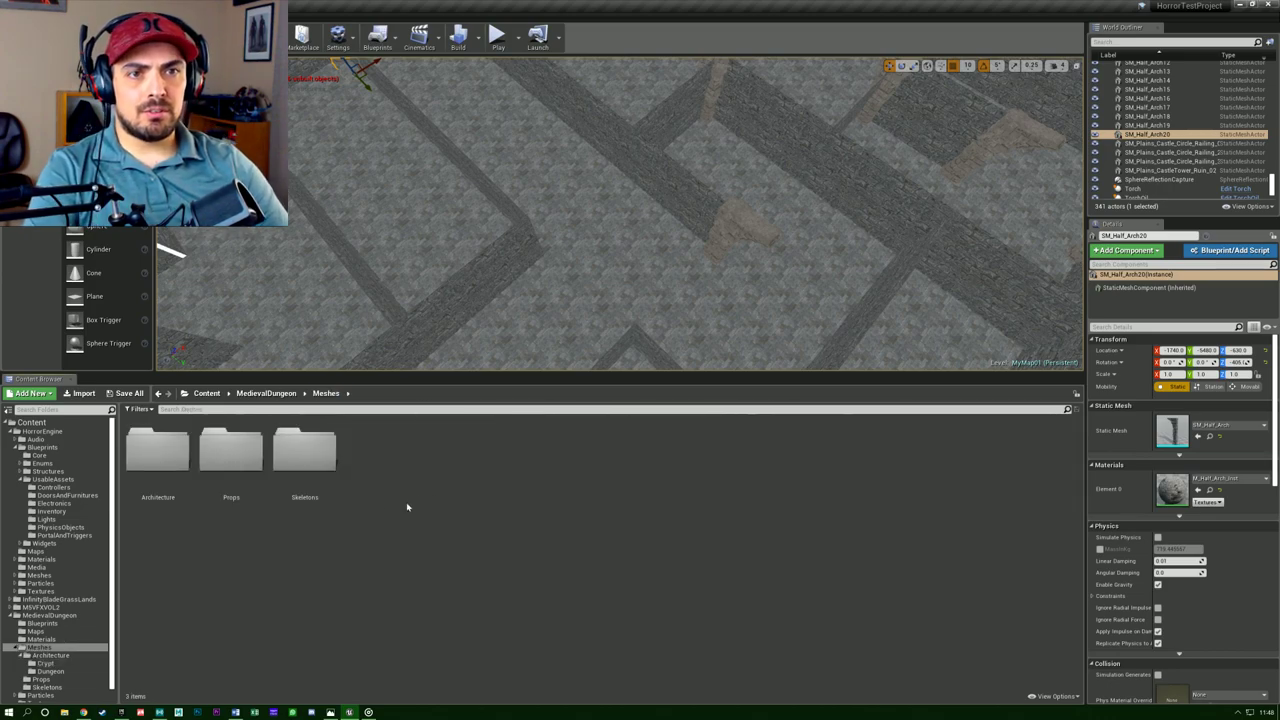
pyautogui.doubleClick(207, 444)
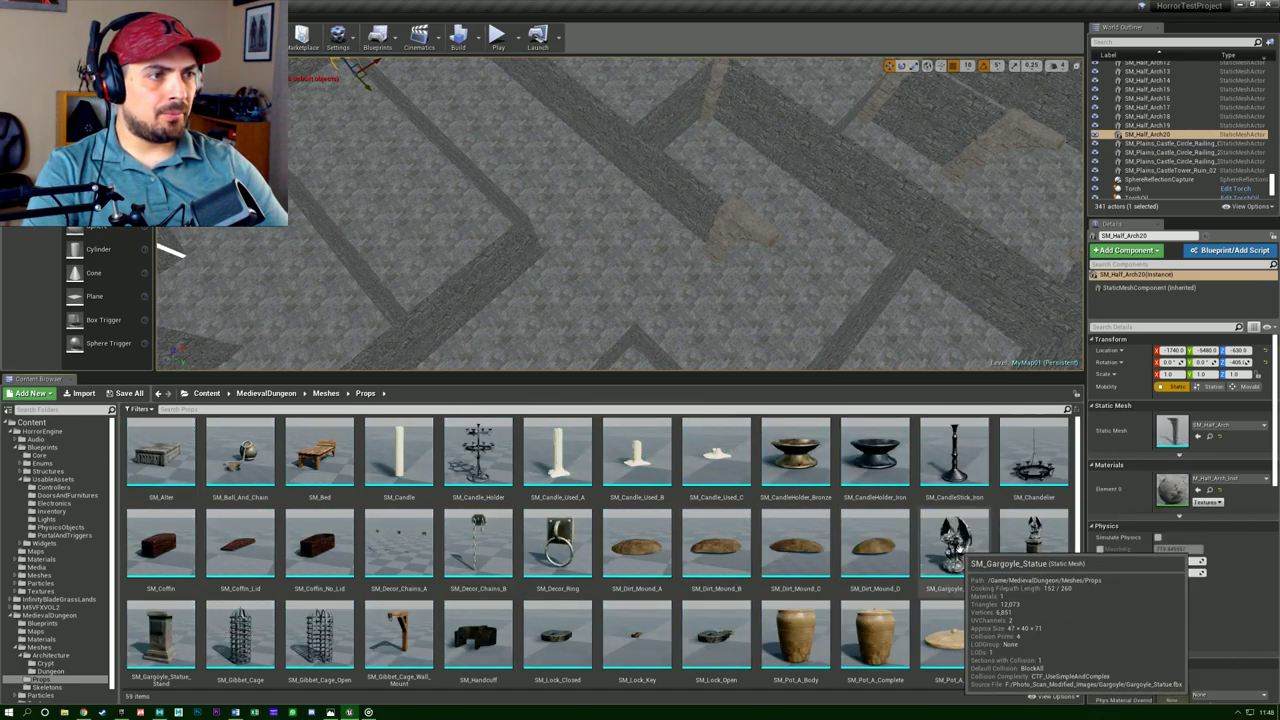
# Preview the SM_Gargoyle_Statue mesh, examining it up close and from several angles.
pyautogui.click(955, 545)
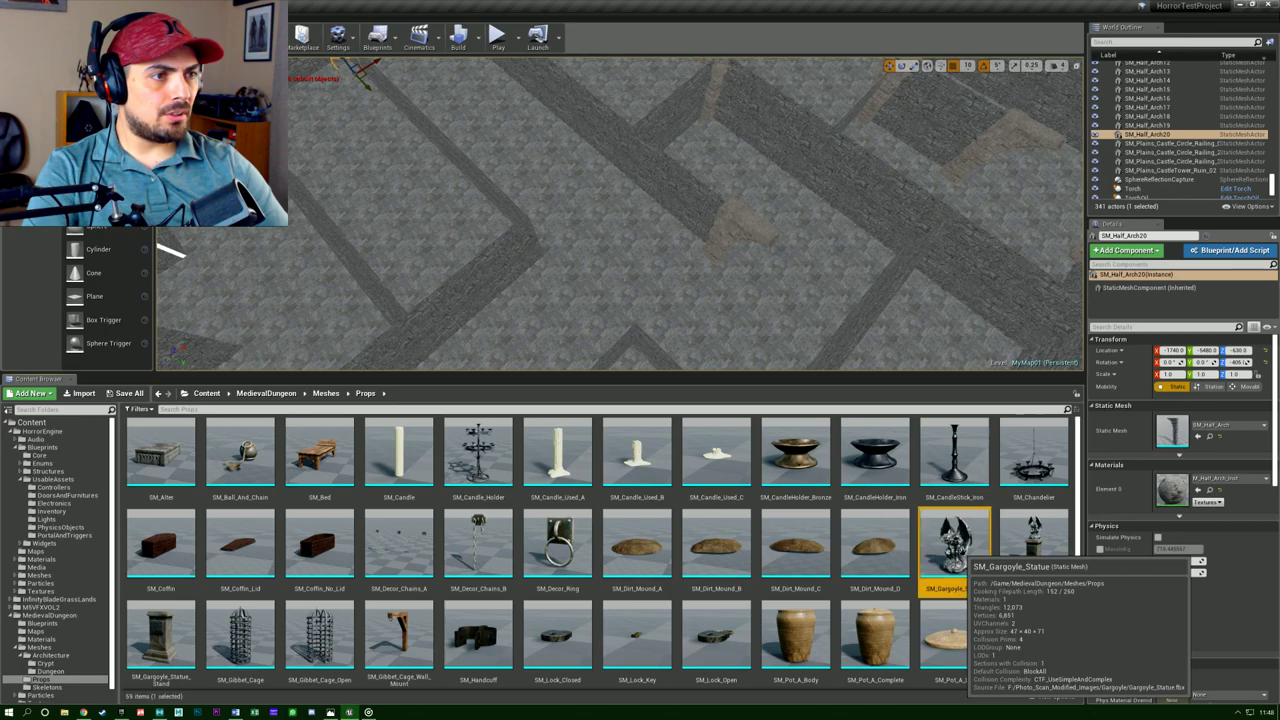
pyautogui.doubleClick(961, 551)
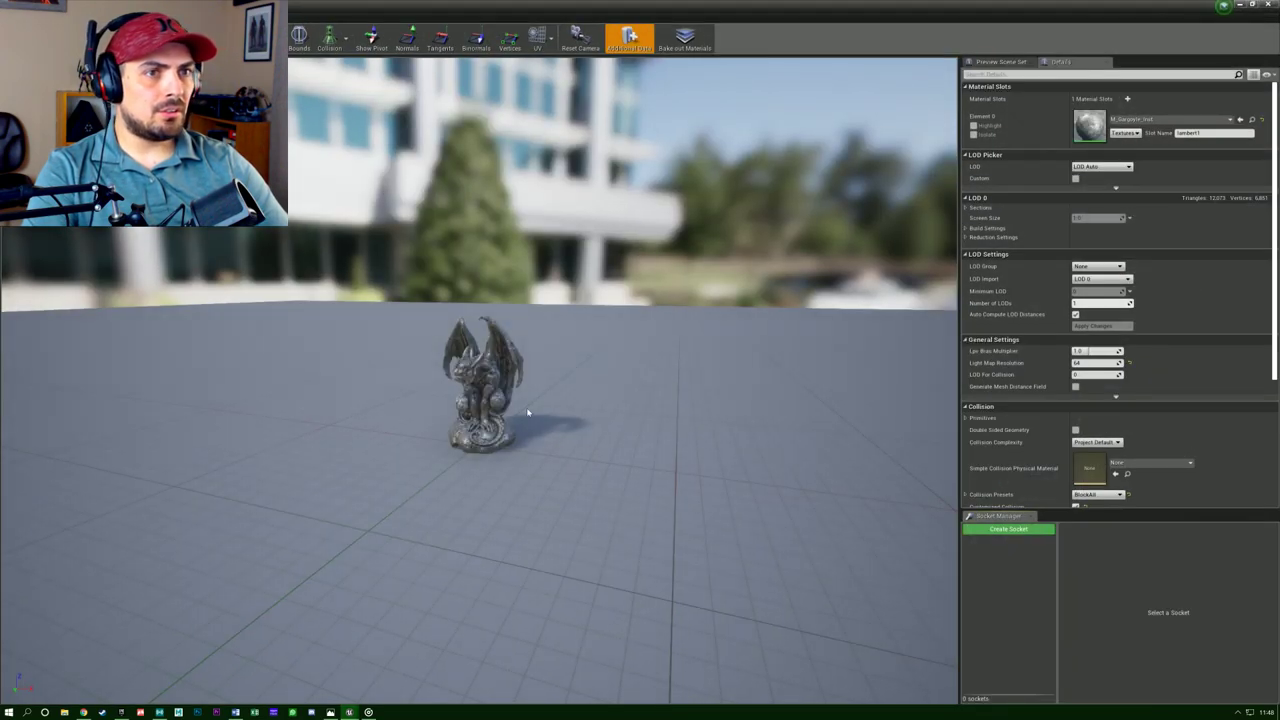
pyautogui.scroll(8, 500, 435)
pyautogui.scroll(-6, 500, 435)
pyautogui.moveTo(500, 435); pyautogui.dragTo(740, 435)
pyautogui.moveTo(500, 435); pyautogui.dragTo(490, 405, button='right')
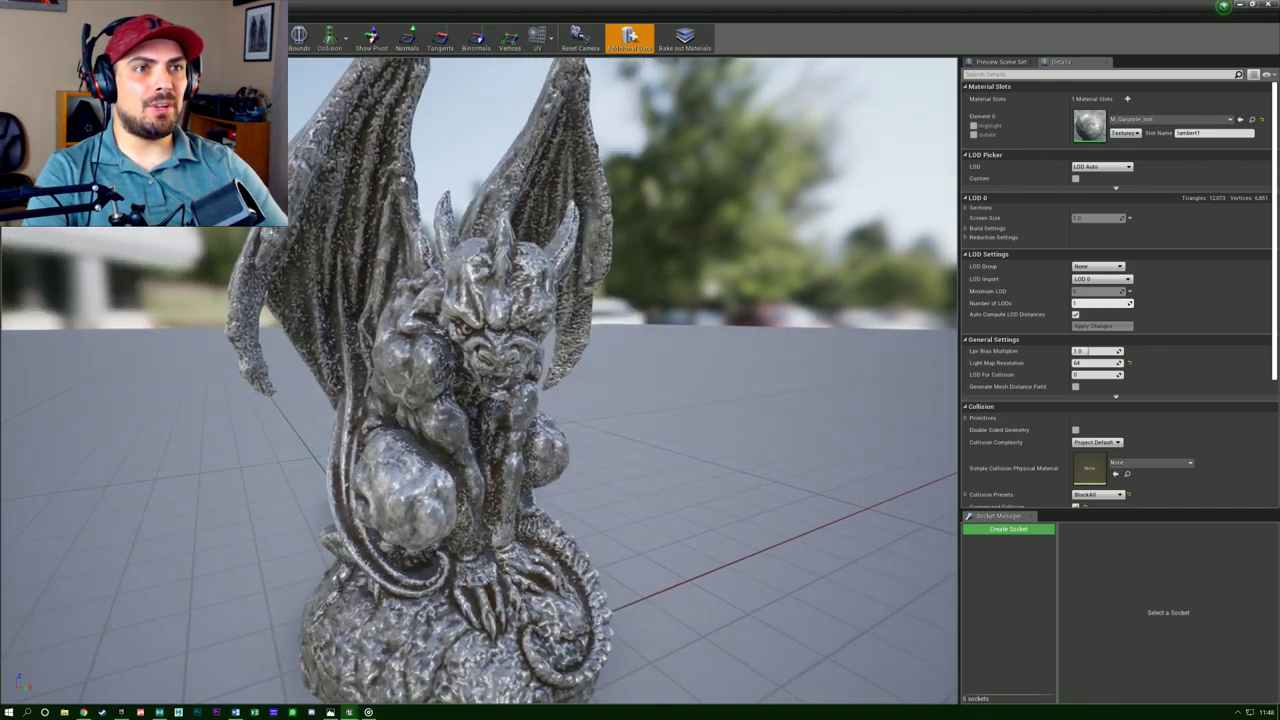
pyautogui.moveTo(500, 380); pyautogui.dragTo(482, 428)
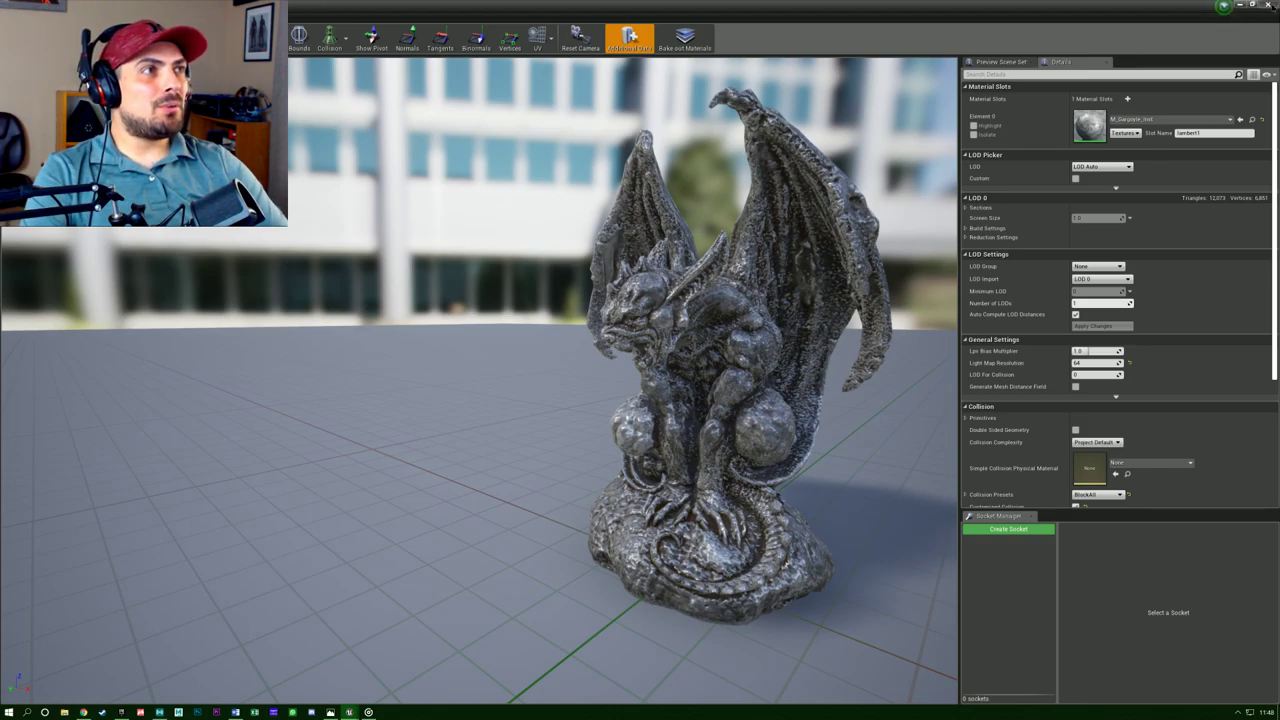
pyautogui.click(1237, 9)
# Preview the SM_Gargoyle_Statue_On_Stand mesh from different angles and close its preview.
pyautogui.doubleClick(1034, 545)
pyautogui.moveTo(480, 380); pyautogui.dragTo(520, 460, button='right')
pyautogui.moveTo(420, 450); pyautogui.dragTo(530, 455)
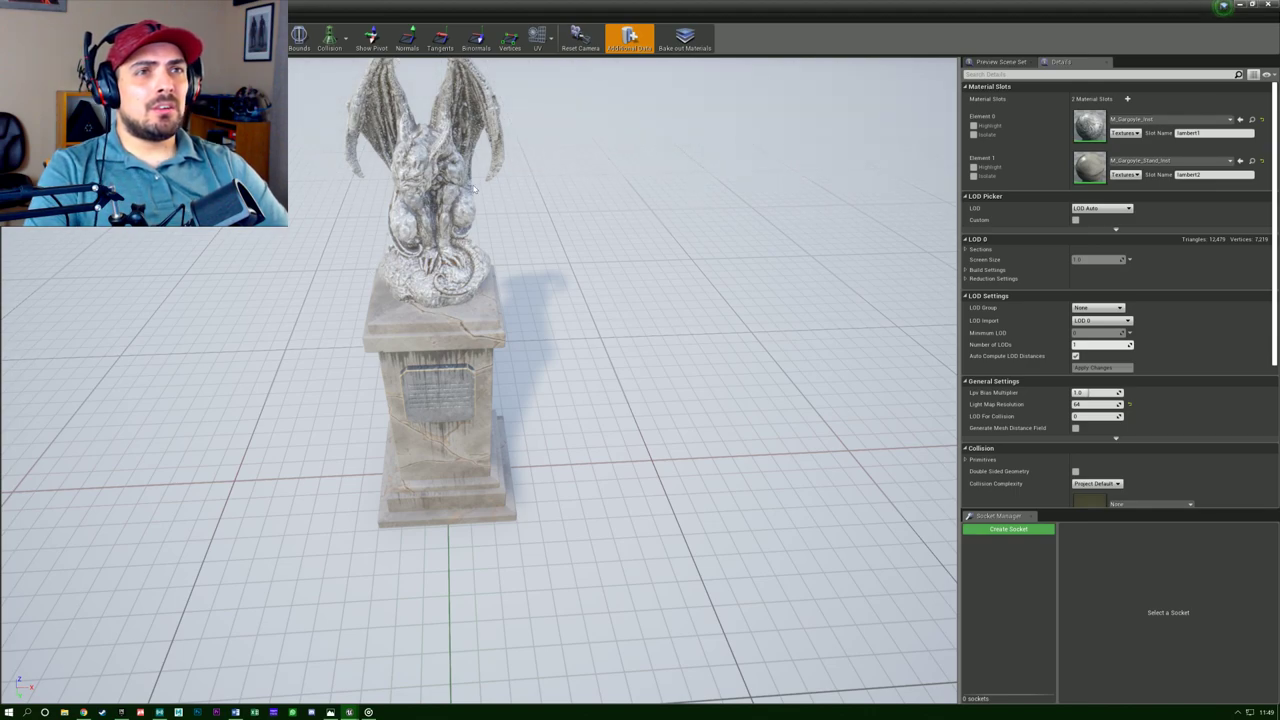
pyautogui.click(1266, 6)
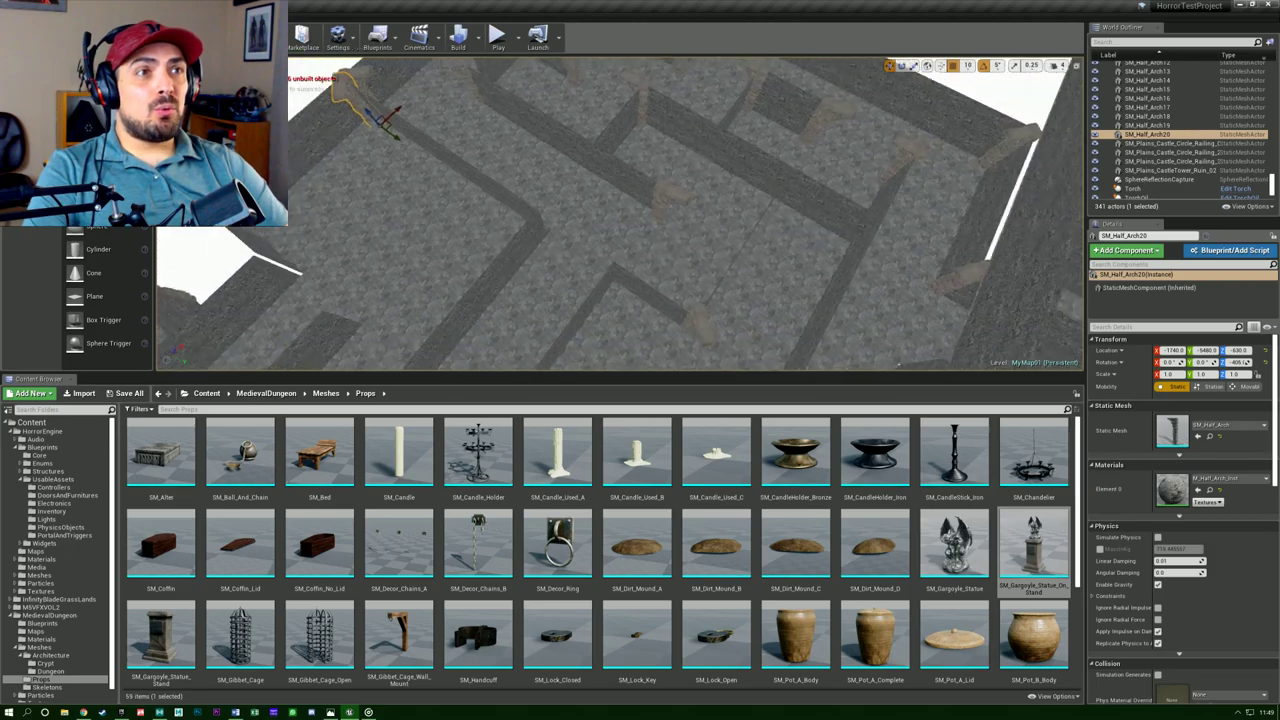
# Return to the Architecture mesh folder and expand the level viewport to full screen.
pyautogui.moveTo(519, 283); pyautogui.dragTo(490, 283, button='right')
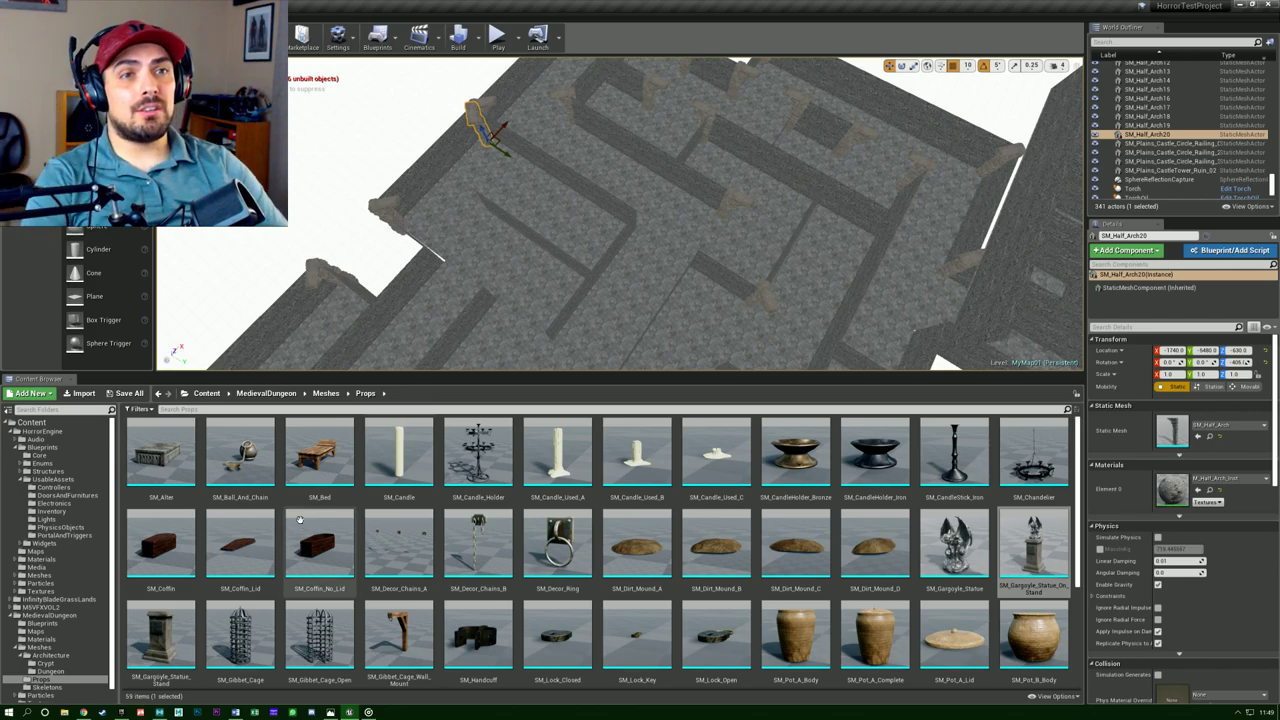
pyautogui.click(327, 393)
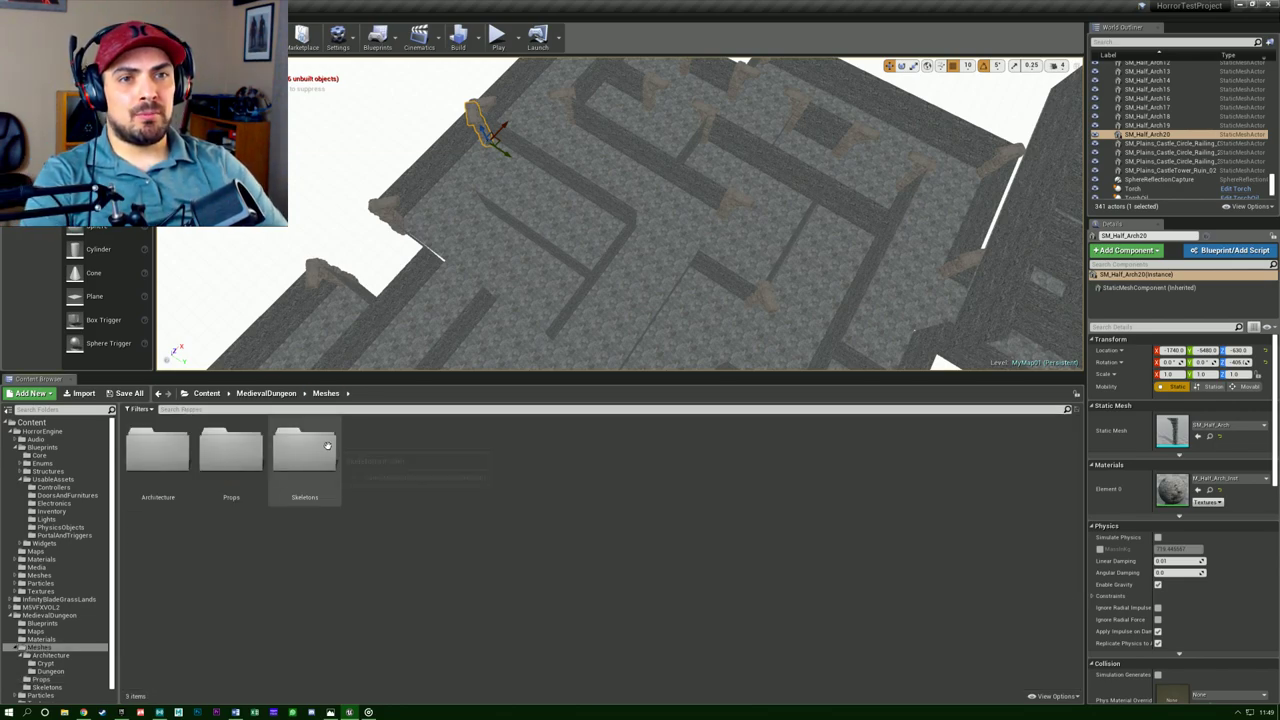
pyautogui.doubleClick(150, 450)
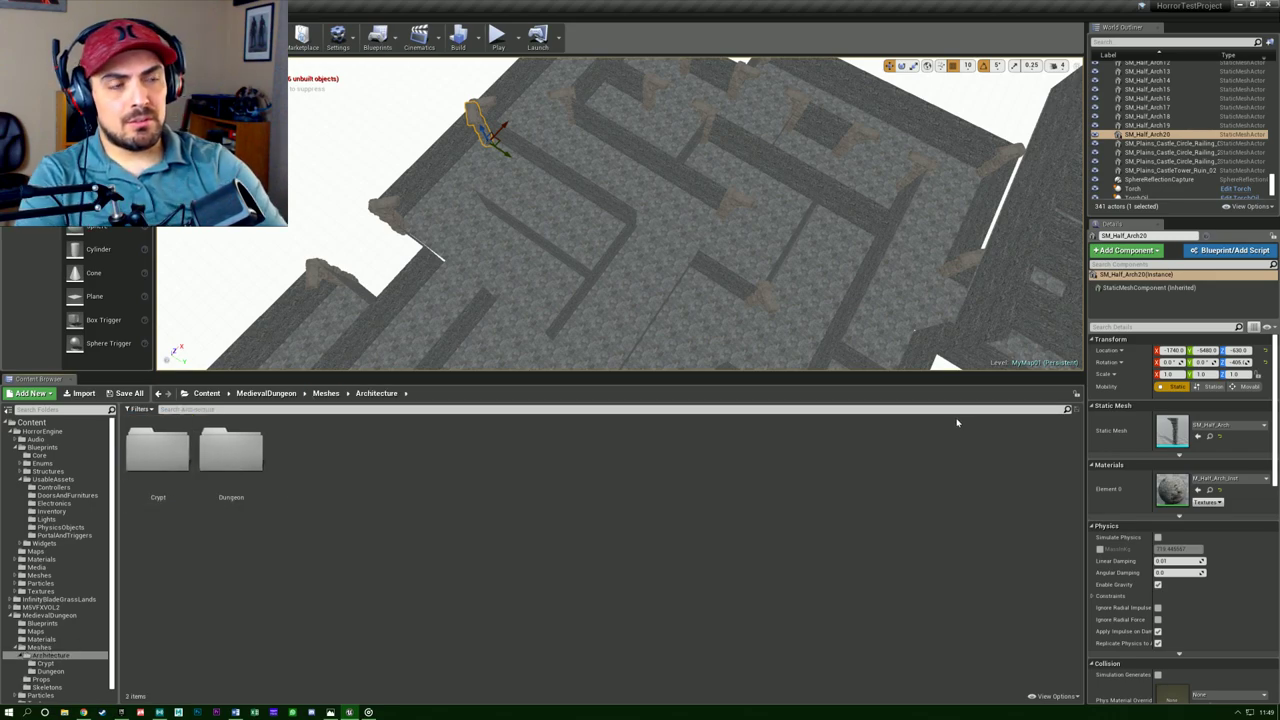
pyautogui.click(831, 274)
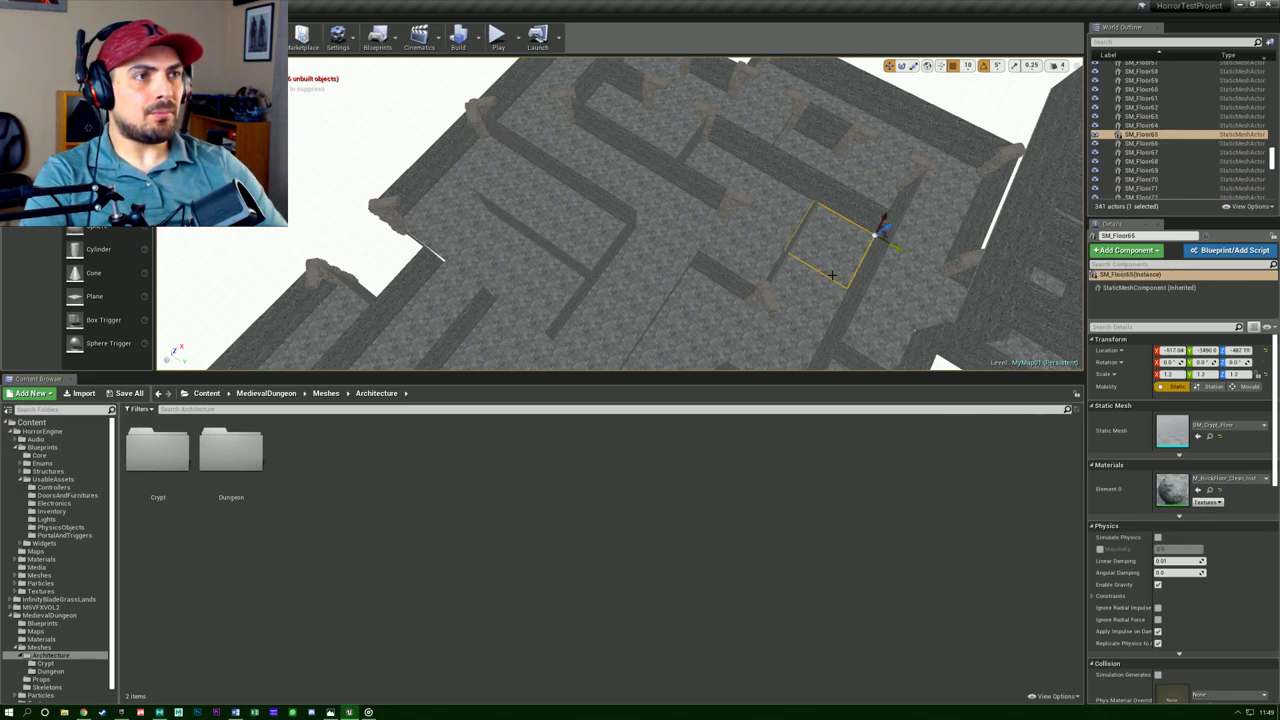
pyautogui.press('F11')
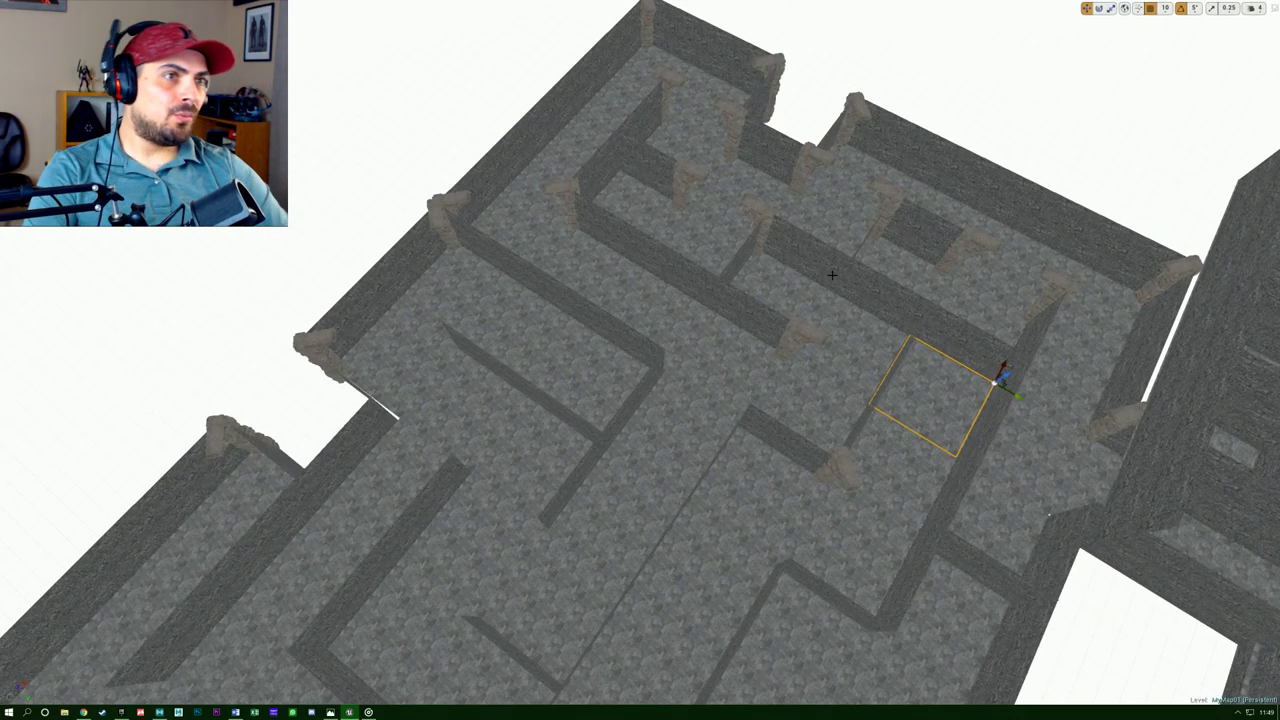
# Switch to the browser's Monstercat playlist page and return to the Unreal level viewport.
pyautogui.click(83, 712)
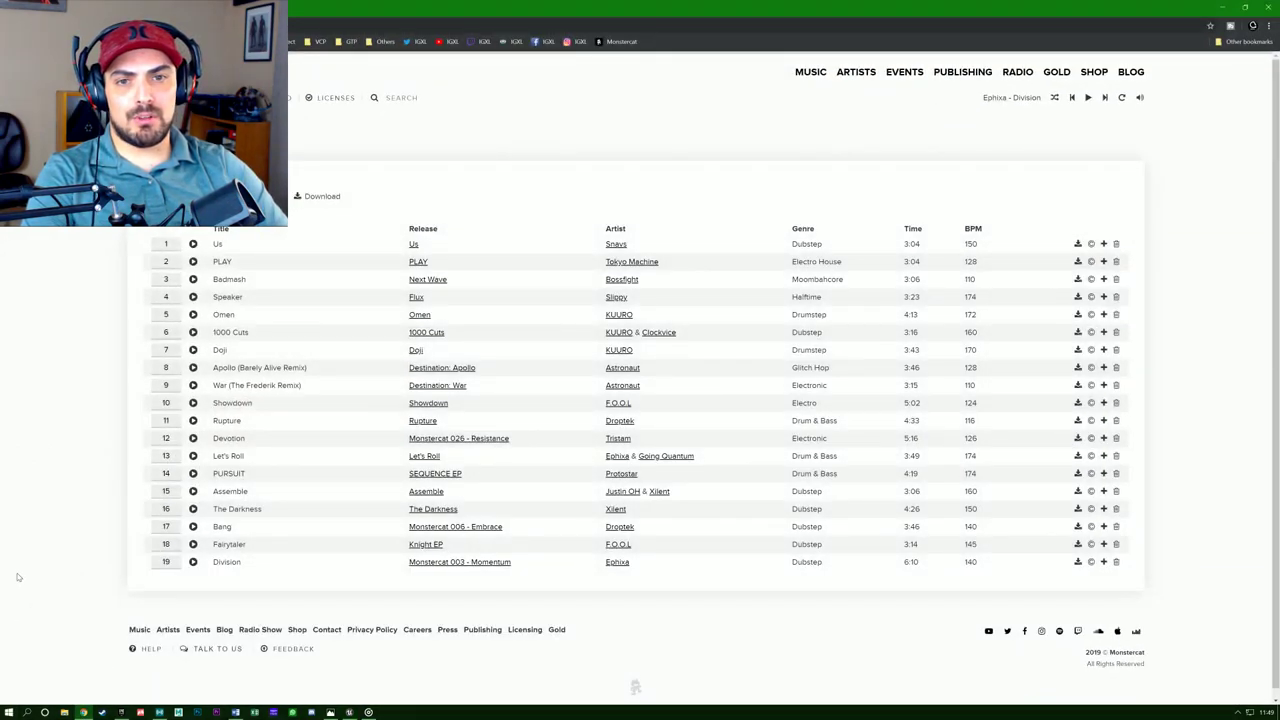
pyautogui.click(368, 712)
pyautogui.click(641, 478)
pyautogui.click(883, 49)
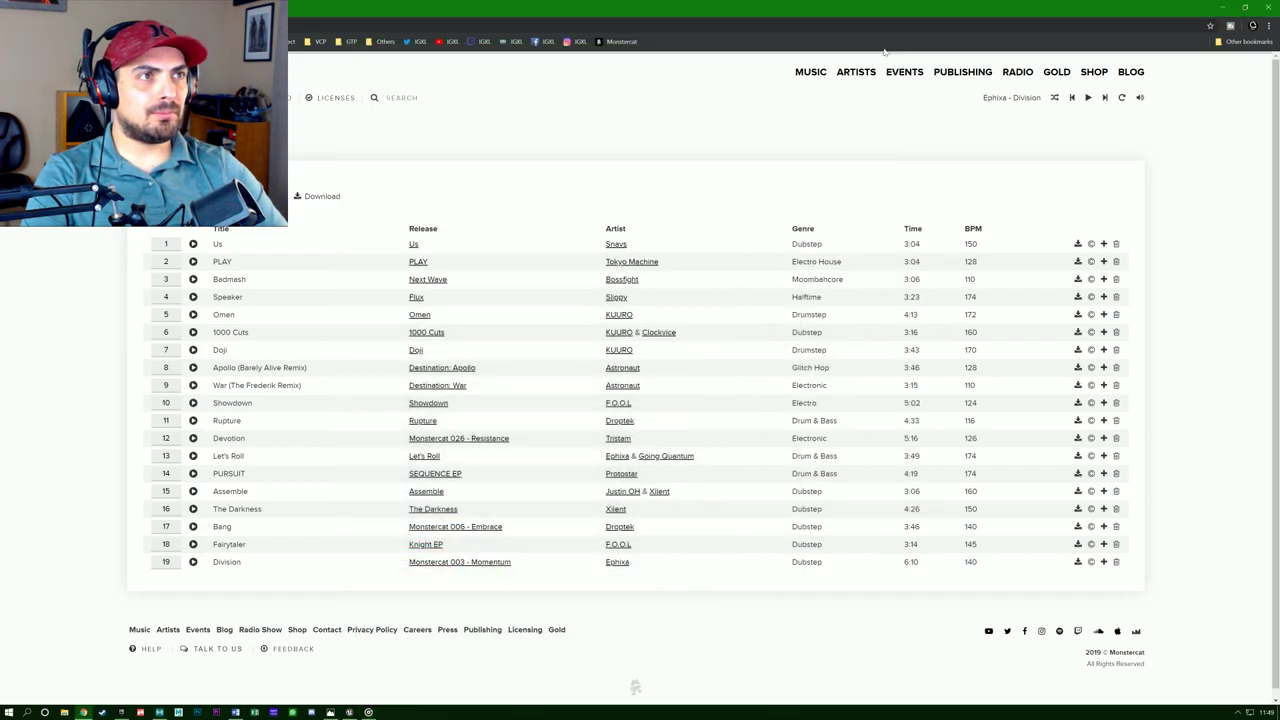
pyautogui.click(1224, 8)
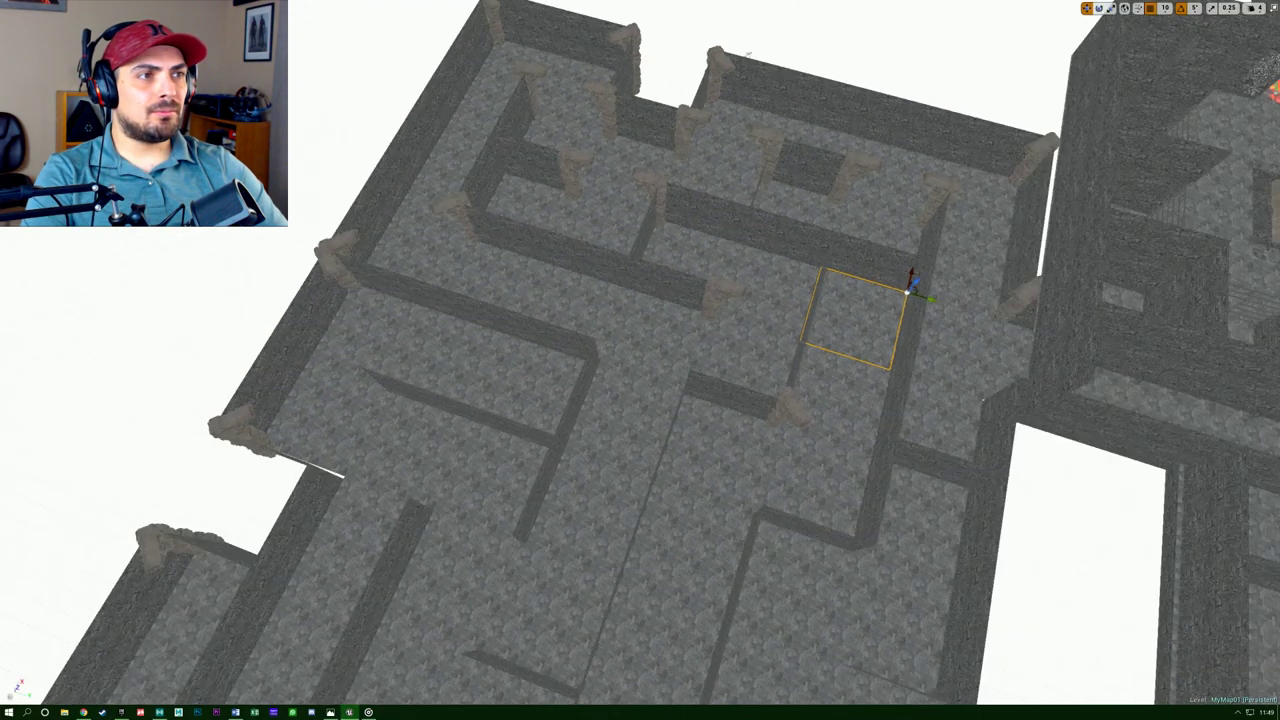
# Place a half arch copy on the inner corner of the outer-wall notch and nudge it against the corner.
pyautogui.moveTo(640, 360); pyautogui.dragTo(640, 330, button='right')
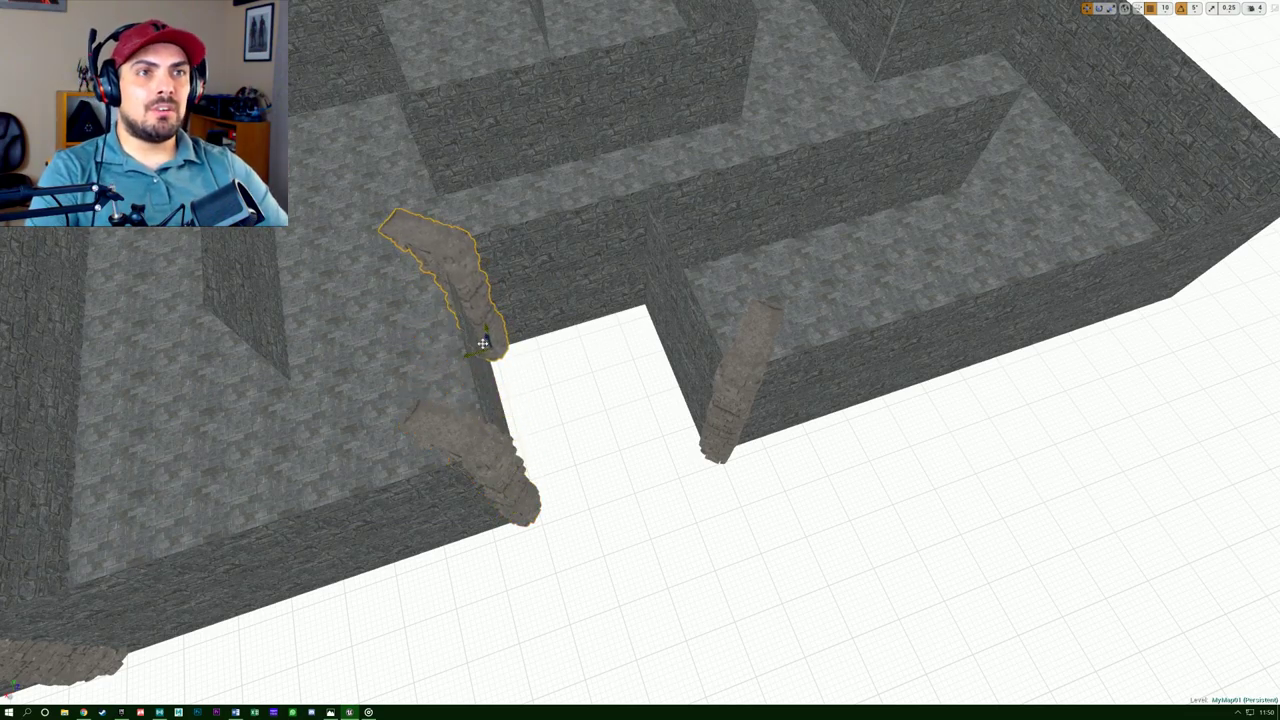
pyautogui.moveTo(449, 357); pyautogui.dragTo(770, 375, button='right')
pyautogui.moveTo(705, 478); pyautogui.dragTo(699, 482, button='right')
pyautogui.moveTo(640, 460); pyautogui.dragTo(646, 446)
pyautogui.moveTo(646, 450); pyautogui.dragTo(632, 380, button='right')
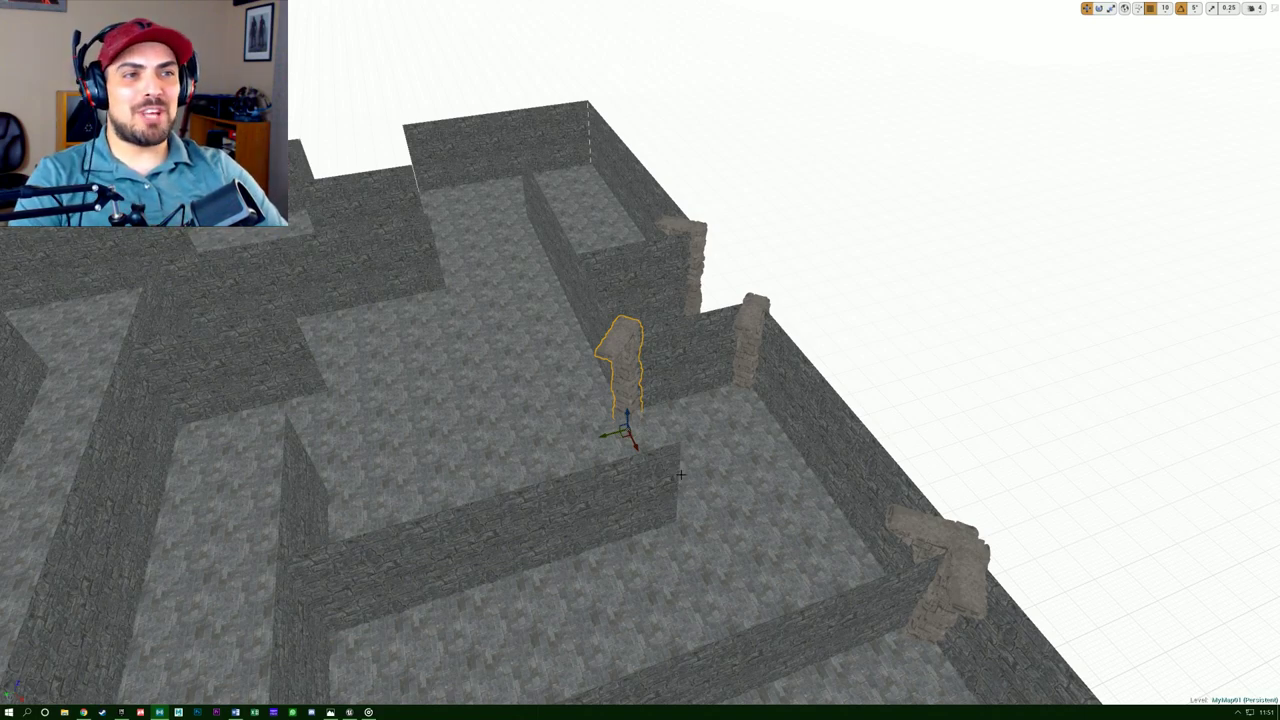
# Duplicate the half arch at the interior wall's end onto the free end of the short wall near the outer-wall notch.
pyautogui.press('d')
pyautogui.moveTo(704, 477); pyautogui.dragTo(675, 499, button='right')
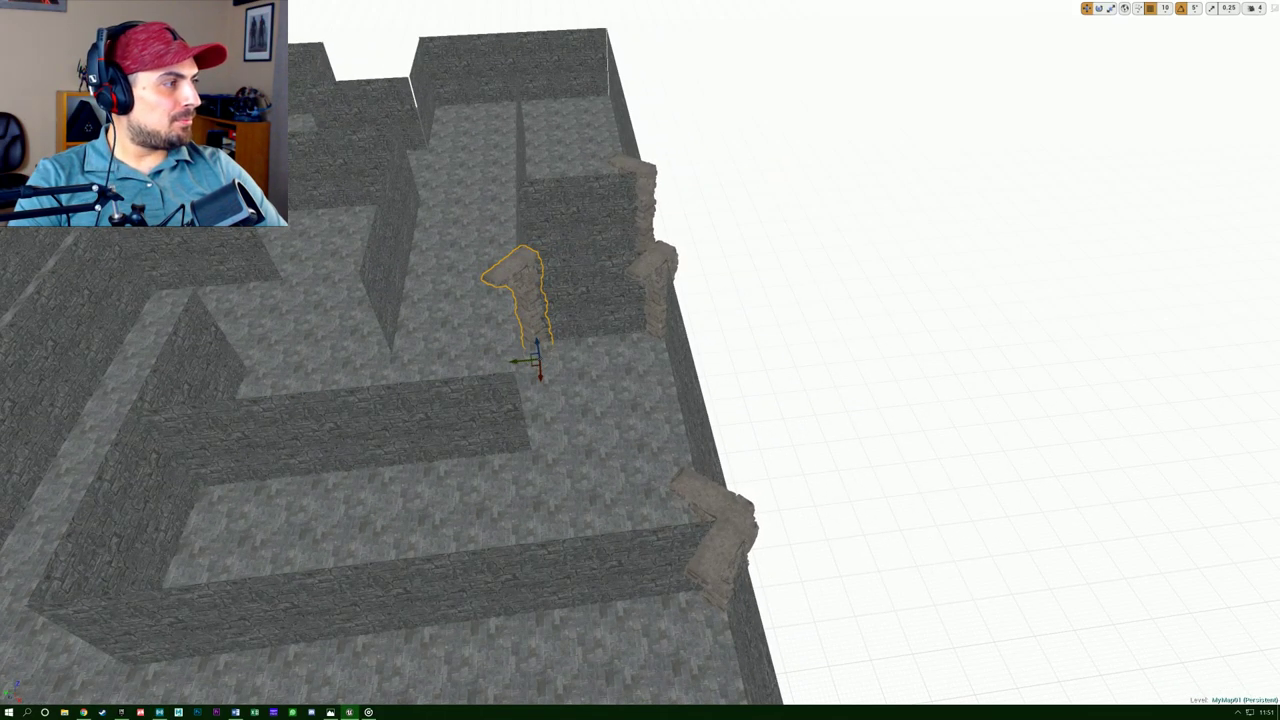
pyautogui.press('a')
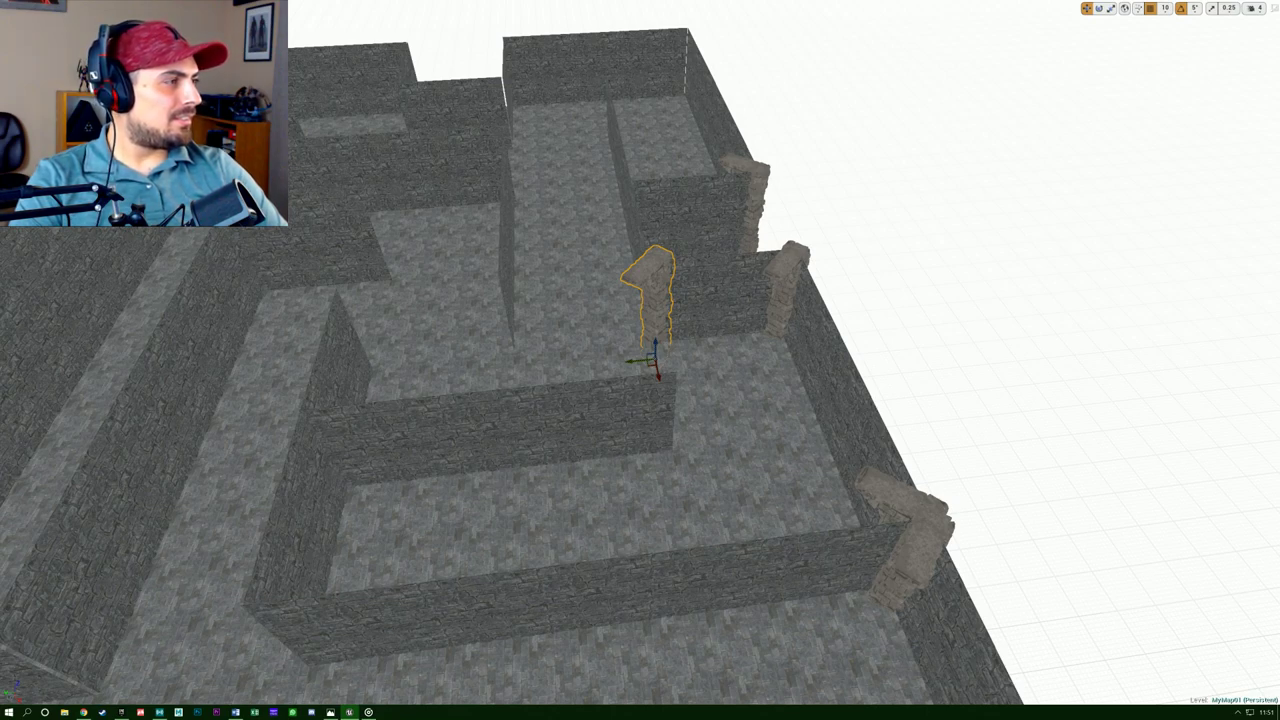
pyautogui.moveTo(433, 475); pyautogui.dragTo(440, 570, button='right')
pyautogui.moveTo(669, 568)
pyautogui.mouseDown(button='right')
pyautogui.moveTo(650, 600)
pyautogui.moveTo(669, 568)
pyautogui.mouseUp(button='right')
pyautogui.click(668, 482)
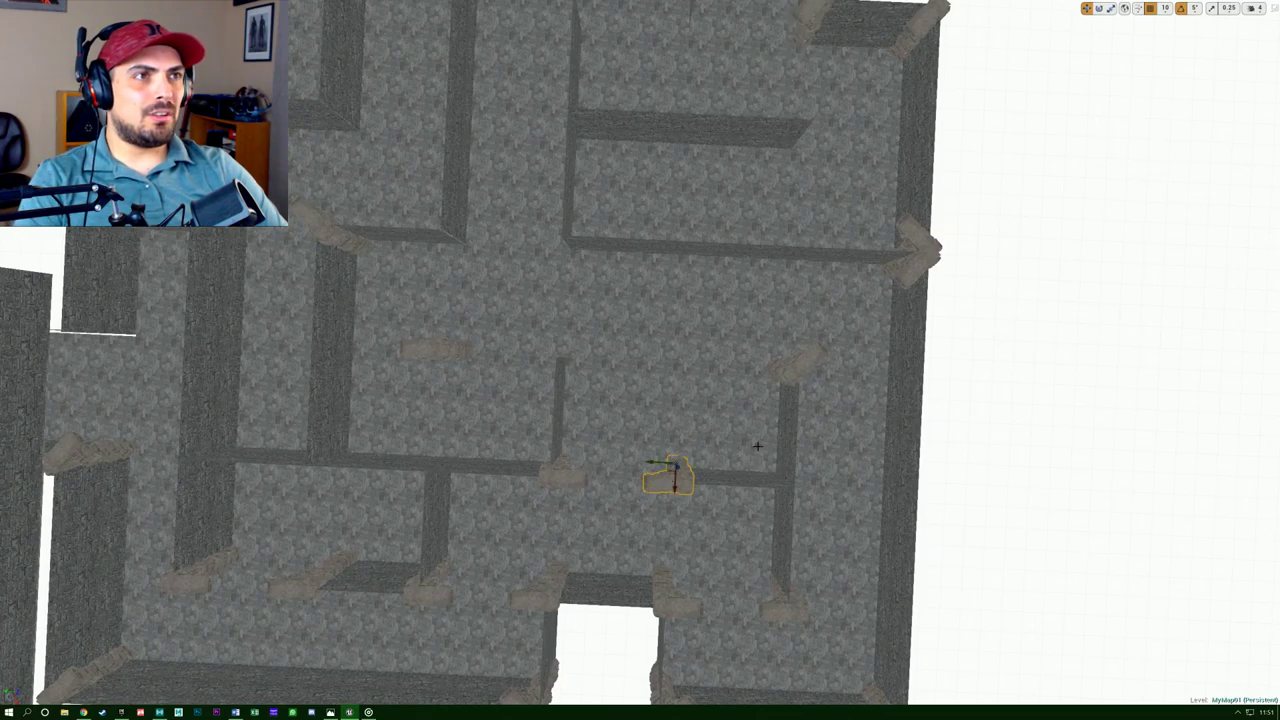
pyautogui.click(447, 352)
pyautogui.press('f')
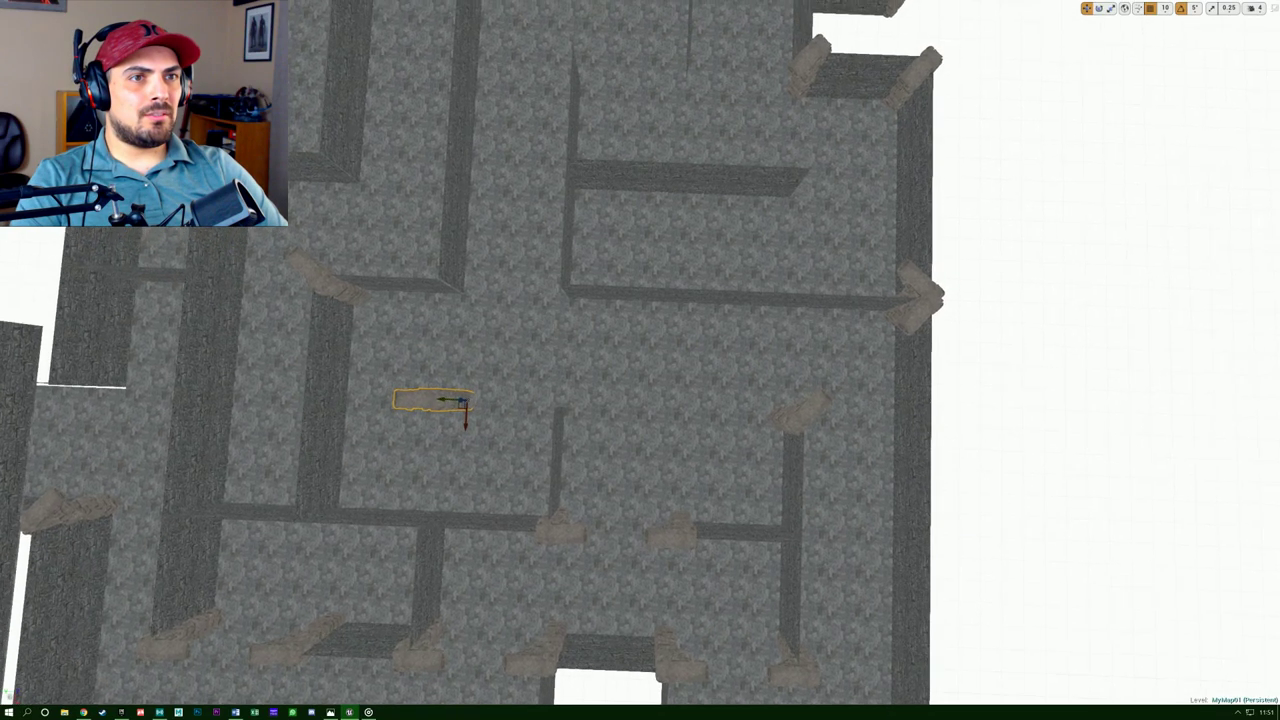
pyautogui.moveTo(422, 391)
pyautogui.mouseDown(button='right')
pyautogui.moveTo(462, 386)
pyautogui.moveTo(422, 391)
pyautogui.mouseUp(button='right')
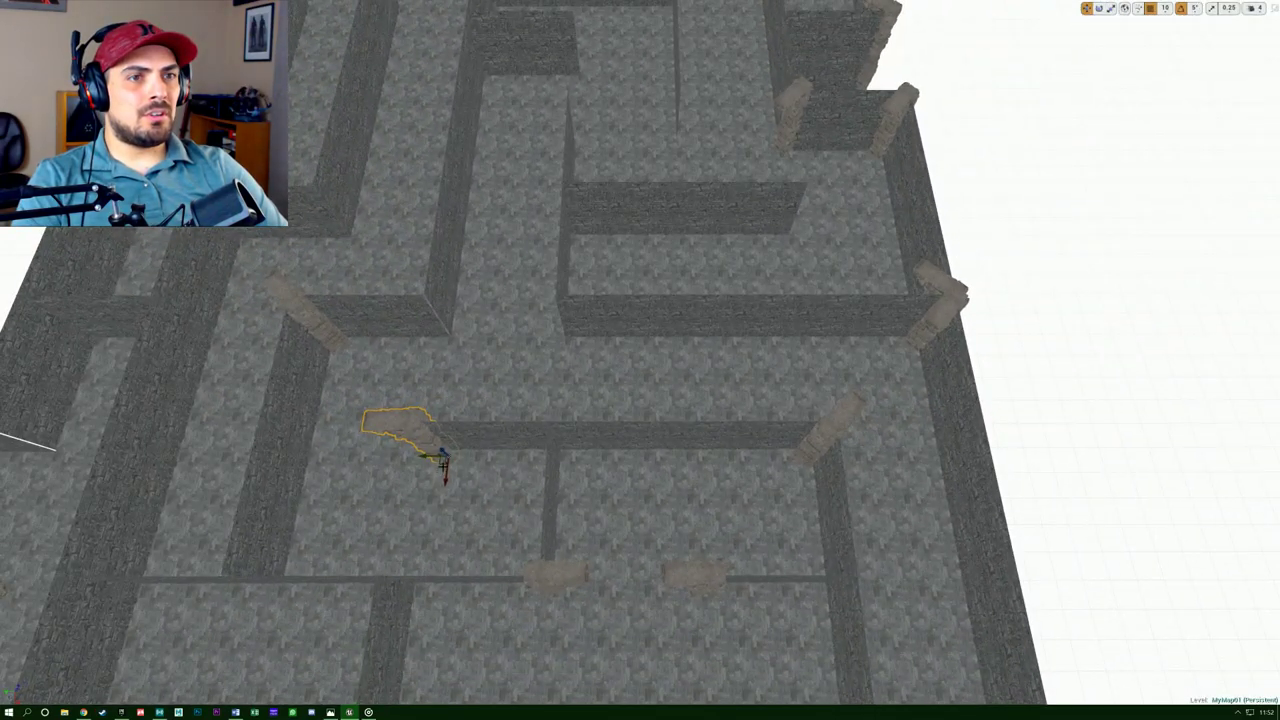
pyautogui.keyDown('alt'); pyautogui.moveTo(440, 461); pyautogui.dragTo(787, 245); pyautogui.keyUp('alt')
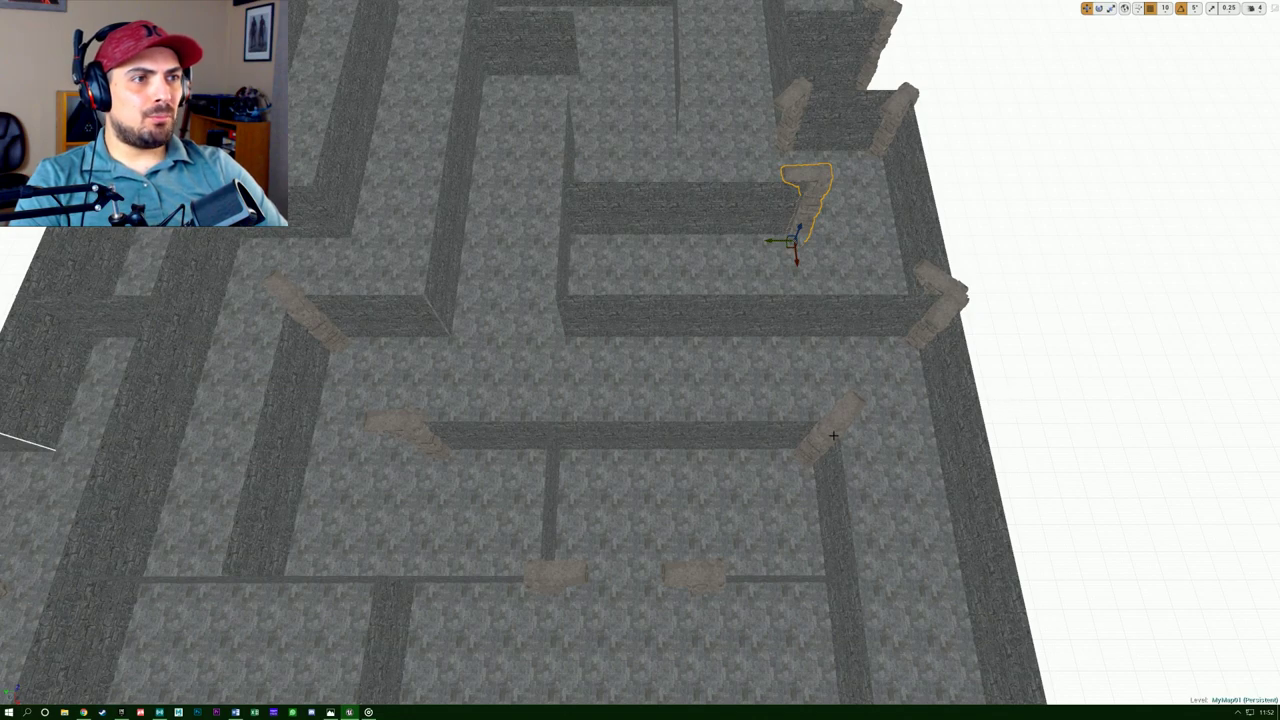
# Duplicate the short wall's half arch onto the inner corner of the next long interior wall, angled out diagonally.
pyautogui.moveTo(706, 537); pyautogui.dragTo(670, 550, button='right')
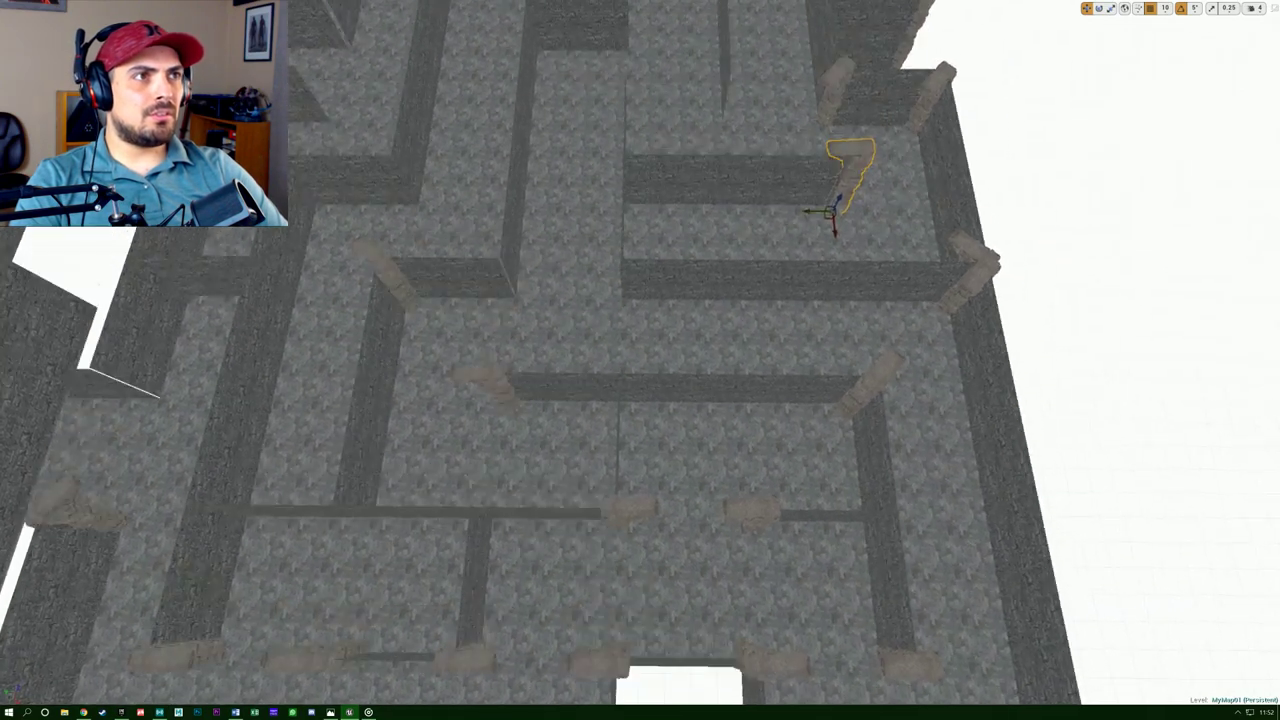
pyautogui.moveTo(835, 130); pyautogui.dragTo(566, 476)
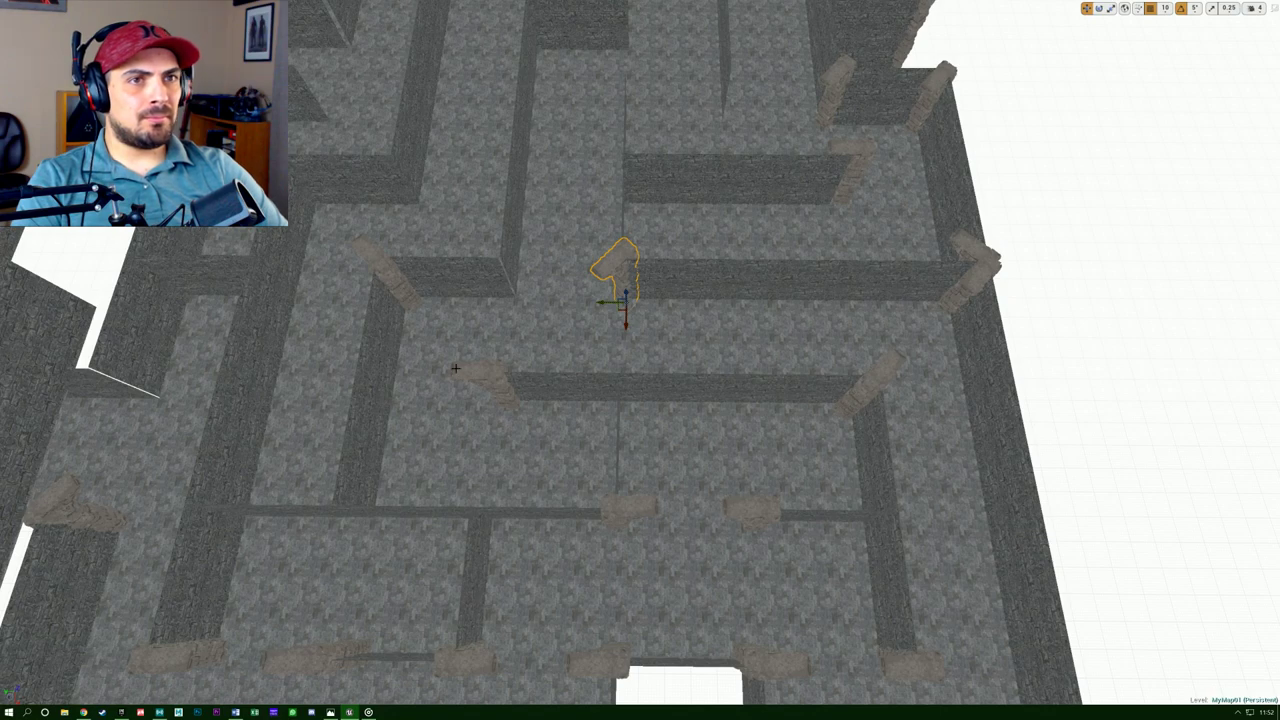
# Examine the copied half arch and the surrounding maze walls from several angles for remaining bare wall ends.
pyautogui.moveTo(477, 660); pyautogui.dragTo(538, 650, button='right')
pyautogui.press('s')
pyautogui.press('s')
pyautogui.press('w')
pyautogui.press('a')
pyautogui.press('w')
pyautogui.press('e')
pyautogui.press('e')
pyautogui.press('d')
pyautogui.press('d')
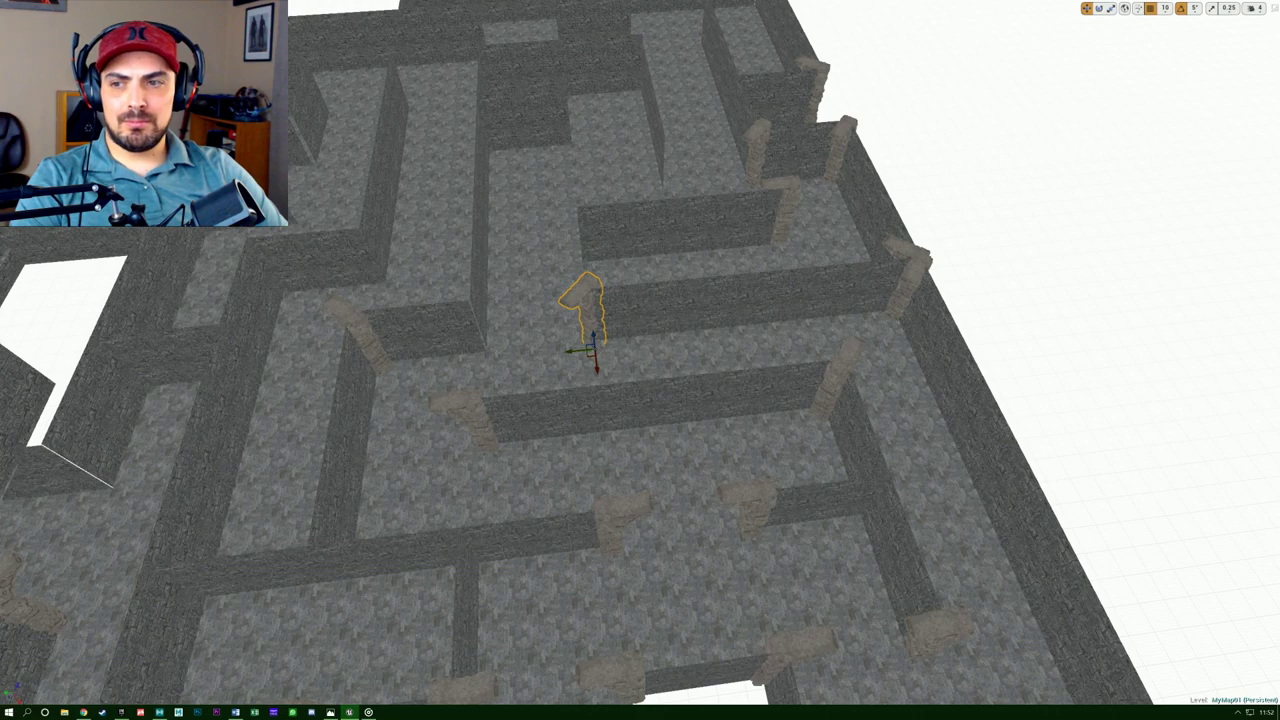
pyautogui.moveTo(538, 650)
pyautogui.mouseDown(button='right')
pyautogui.moveTo(580, 650)
pyautogui.moveTo(554, 660)
pyautogui.mouseUp(button='right')
pyautogui.press('a')
pyautogui.press('w')
pyautogui.press('s')
pyautogui.press('d')
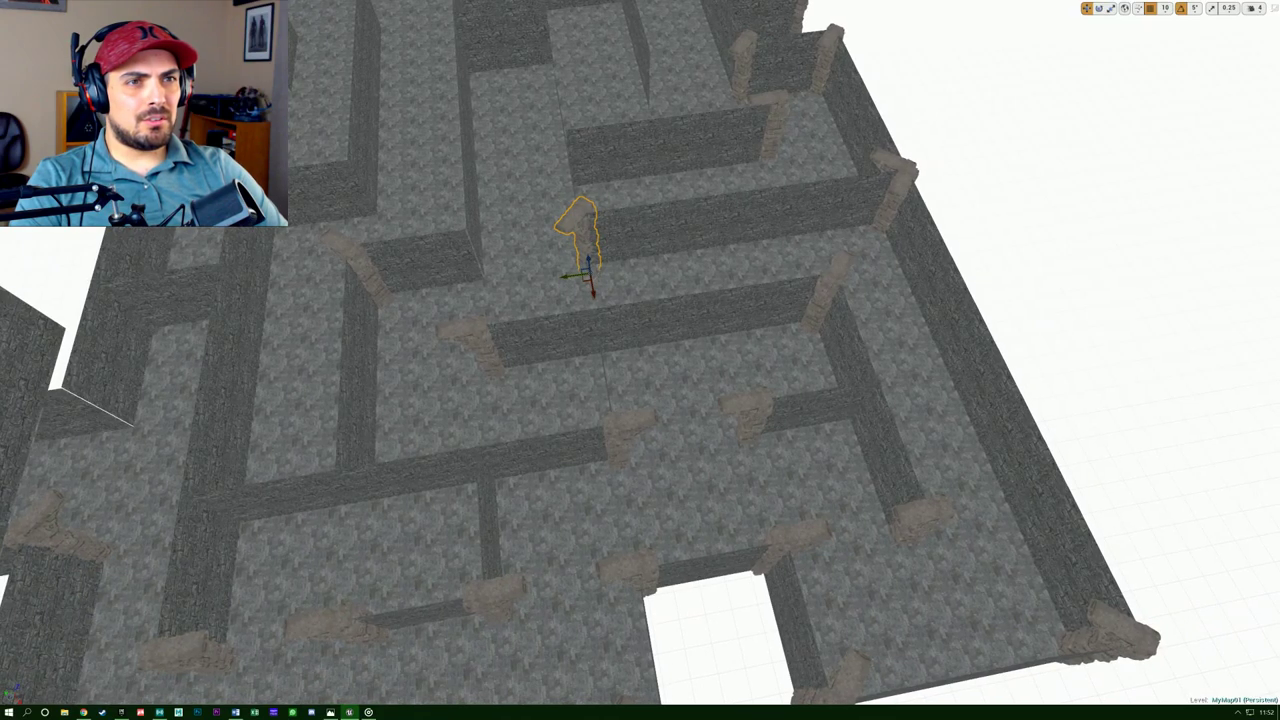
pyautogui.press('s')
pyautogui.moveTo(554, 660); pyautogui.dragTo(541, 632, button='right')
pyautogui.press('d')
pyautogui.press('a')
pyautogui.press('s')
pyautogui.press('w')
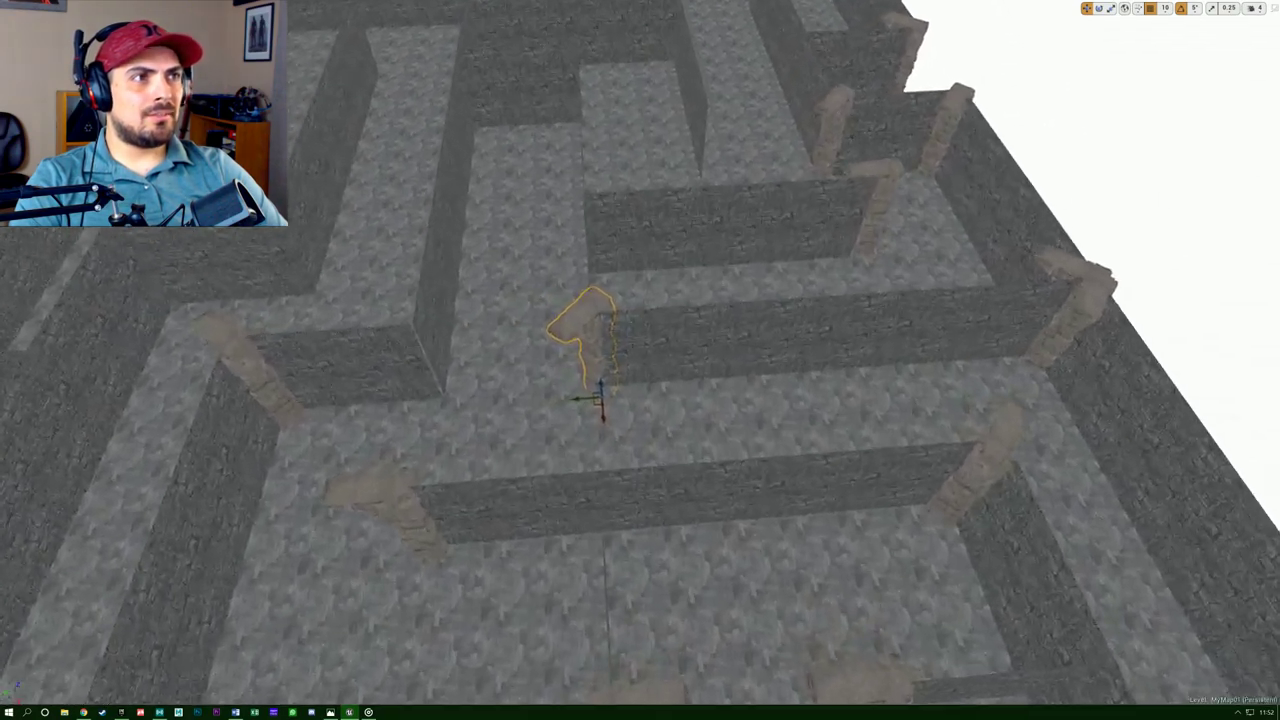
pyautogui.moveTo(550, 390); pyautogui.dragTo(550, 390, button='right')
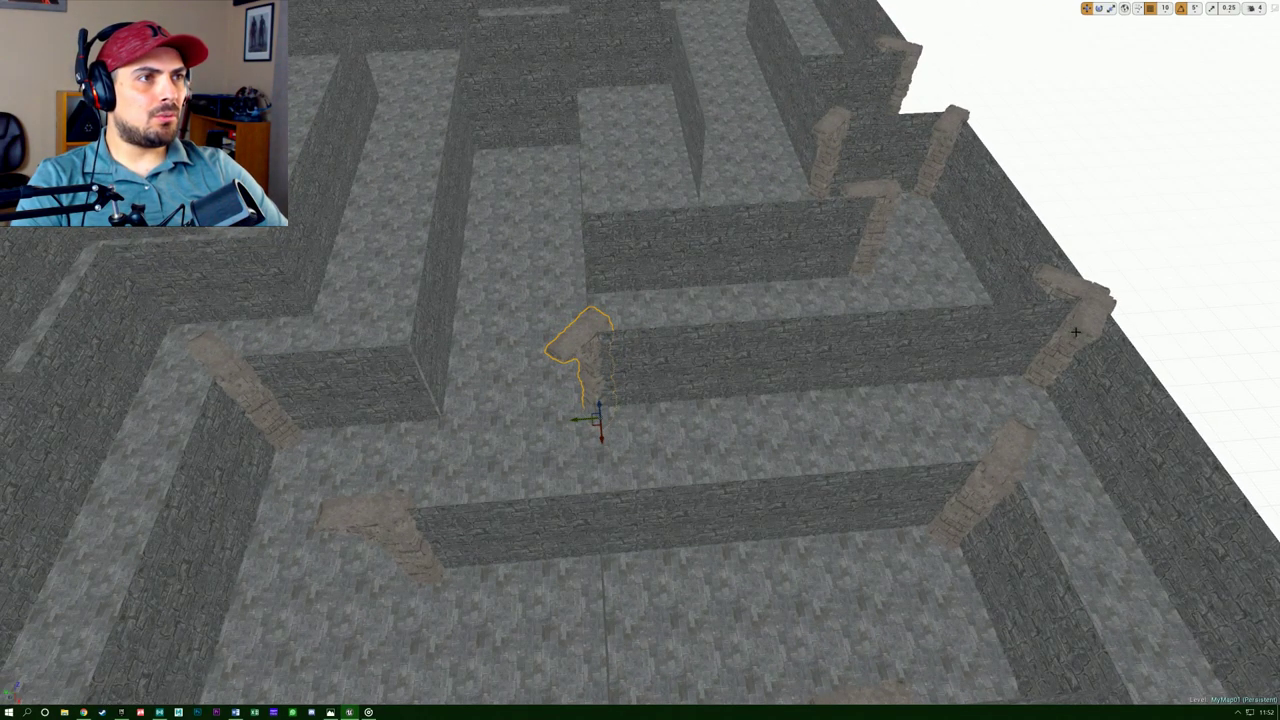
pyautogui.moveTo(895, 230); pyautogui.dragTo(800, 239, button='right')
pyautogui.press('s')
pyautogui.press('w')
pyautogui.press('s')
pyautogui.press('w')
# Place a rotated copy of the half arch from the nearby wall's free end on the short wall corner across the passage.
pyautogui.click(600, 326)
pyautogui.press('e')
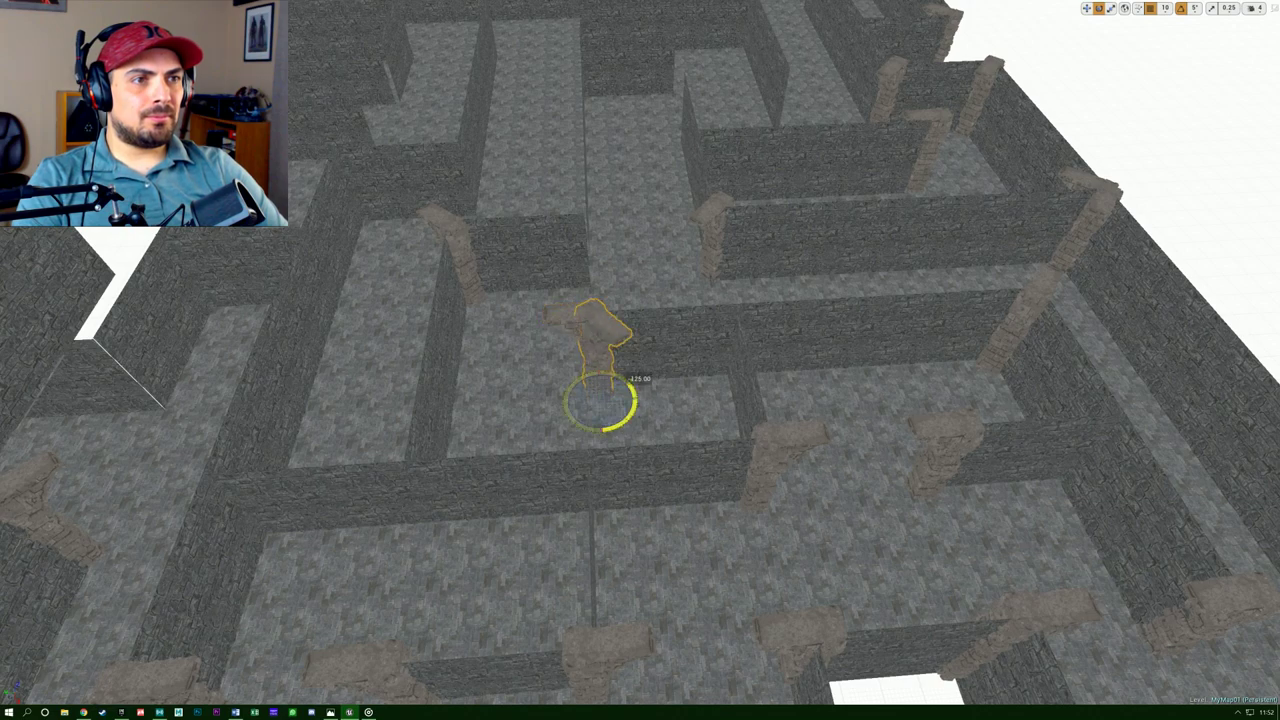
pyautogui.moveTo(632, 380); pyautogui.dragTo(582, 295)
pyautogui.press('w')
pyautogui.press('w')
pyautogui.moveTo(572, 305)
pyautogui.mouseDown(button='right')
pyautogui.moveTo(528, 370)
pyautogui.moveTo(591, 313)
pyautogui.mouseUp(button='right')
pyautogui.press('w')
pyautogui.press('s')
pyautogui.moveTo(591, 313); pyautogui.dragTo(580, 306)
pyautogui.moveTo(580, 306); pyautogui.dragTo(580, 306, button='right')
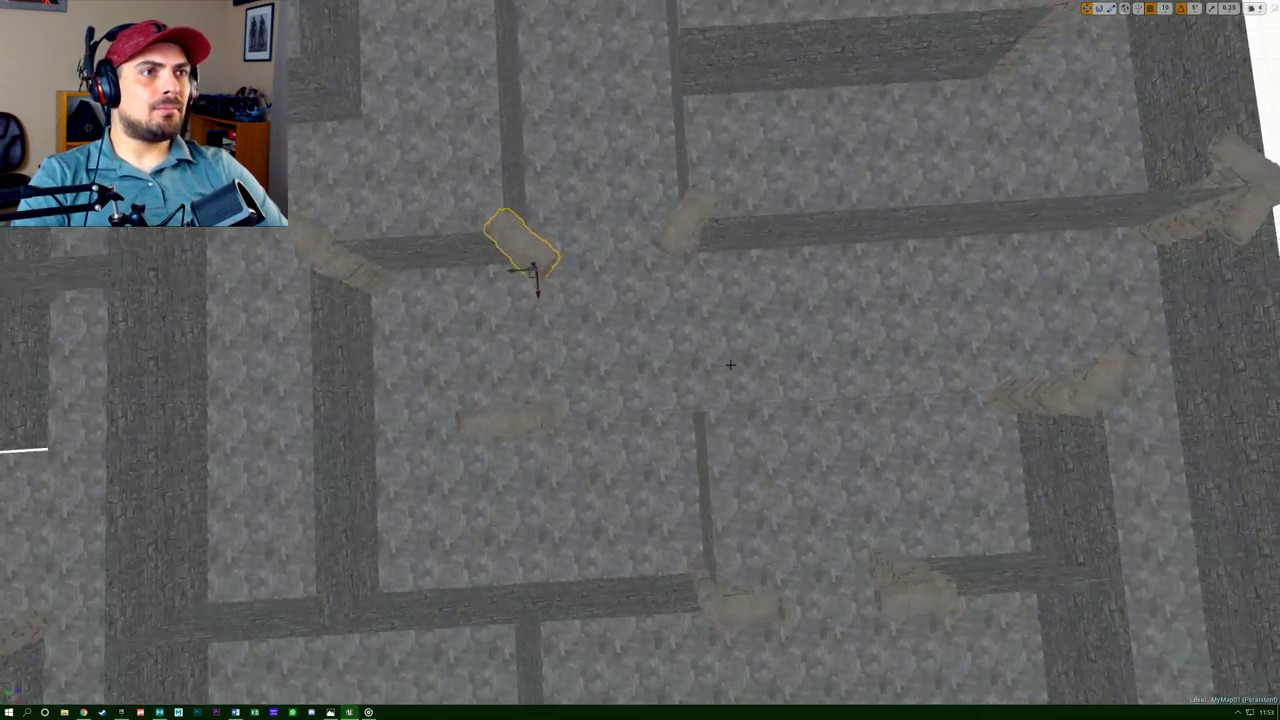
# Fit the half arch snugly against the short wall's corner and check how it sits on the stonework.
pyautogui.press('e')
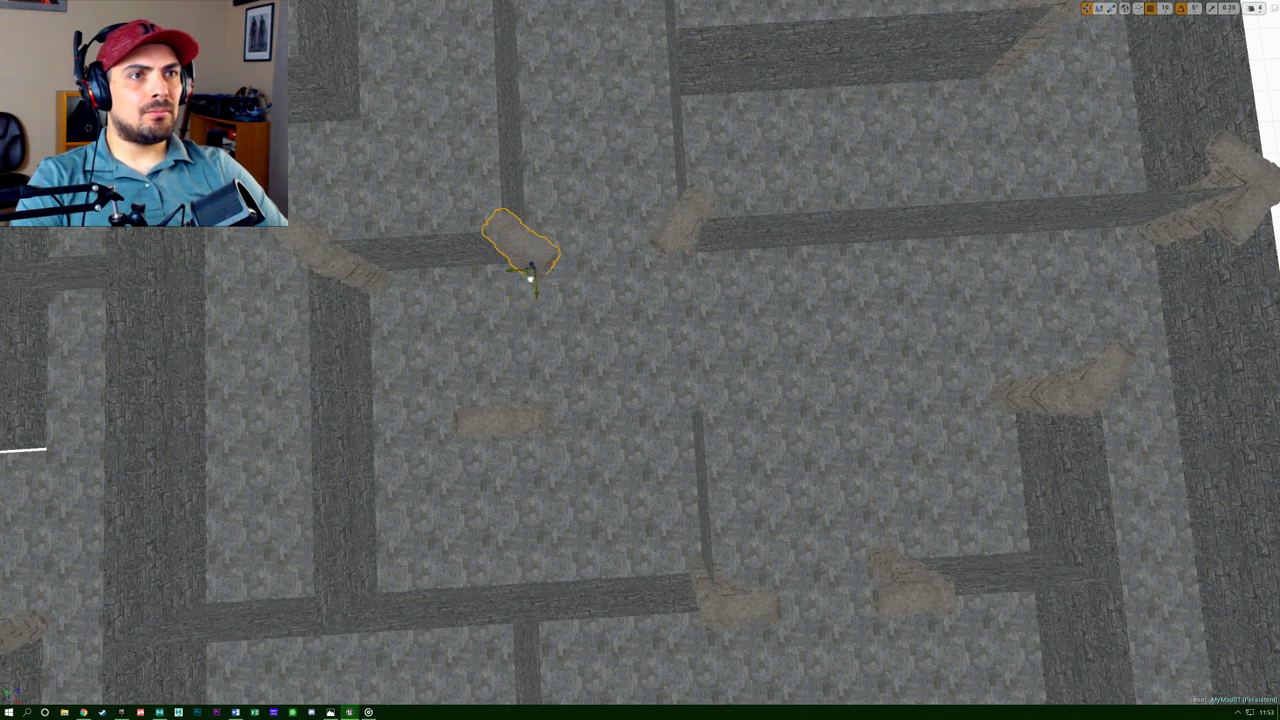
pyautogui.press('f')
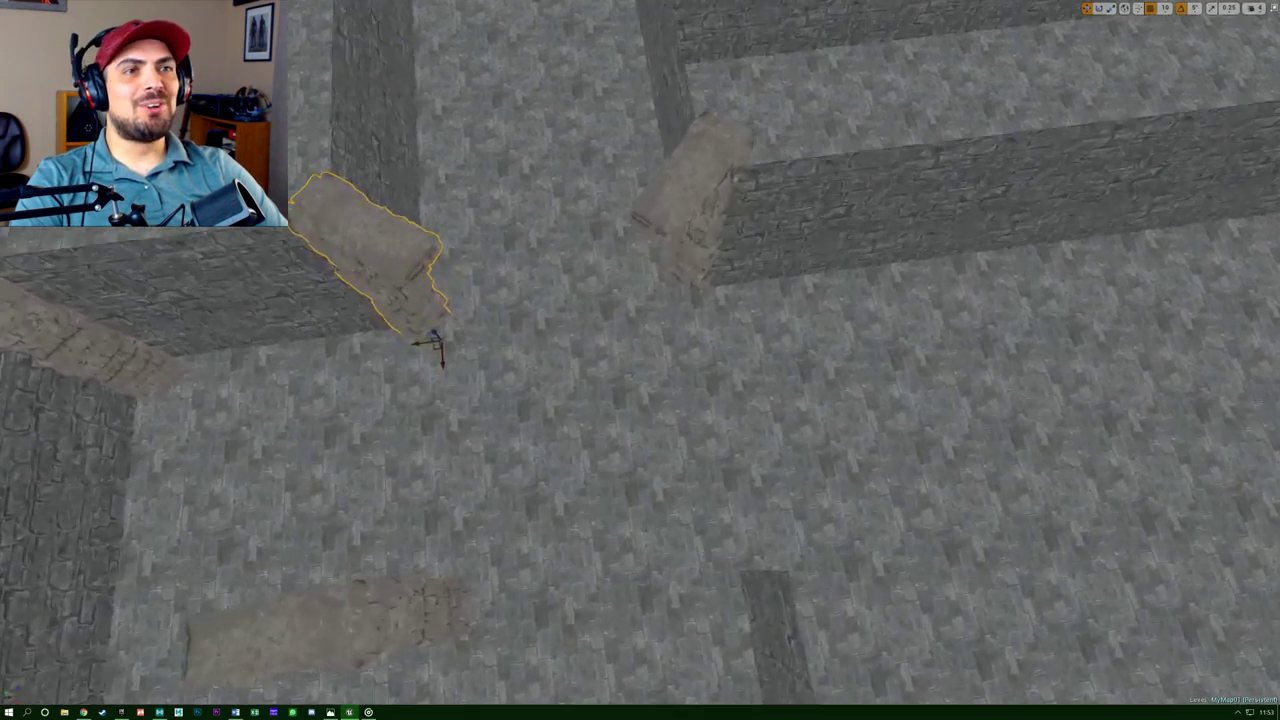
pyautogui.moveTo(600, 390); pyautogui.dragTo(663, 401, button='right')
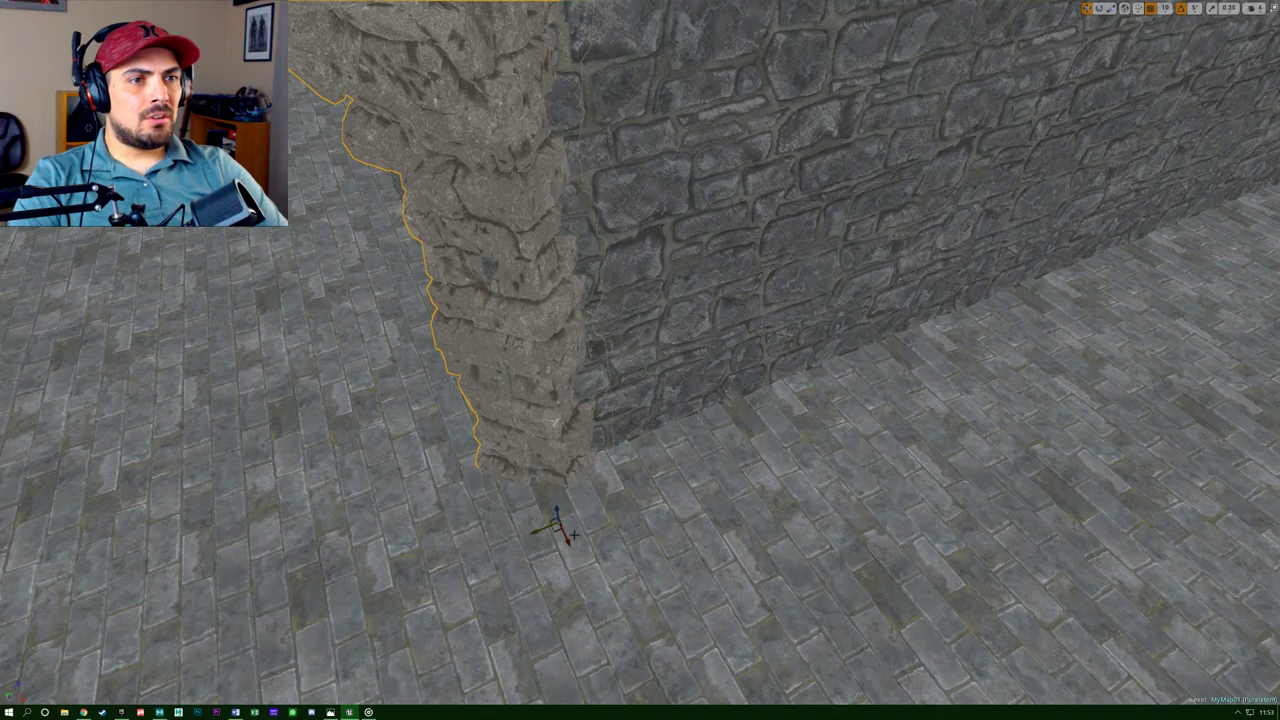
pyautogui.moveTo(558, 543); pyautogui.dragTo(562, 618, button='right')
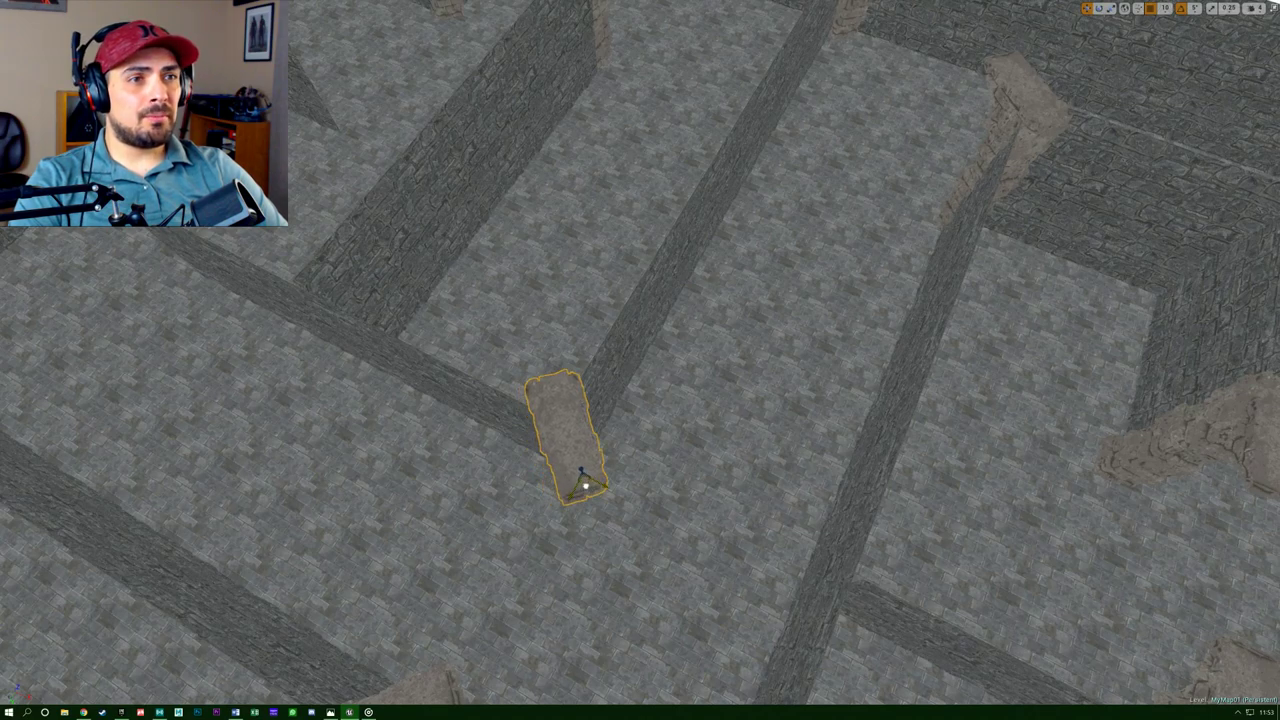
# Select the half arch at the inner corner of the outer-wall notch.
pyautogui.moveTo(577, 488); pyautogui.dragTo(600, 470, button='right')
pyautogui.moveTo(685, 460); pyautogui.dragTo(645, 408, button='right')
pyautogui.click(645, 408)
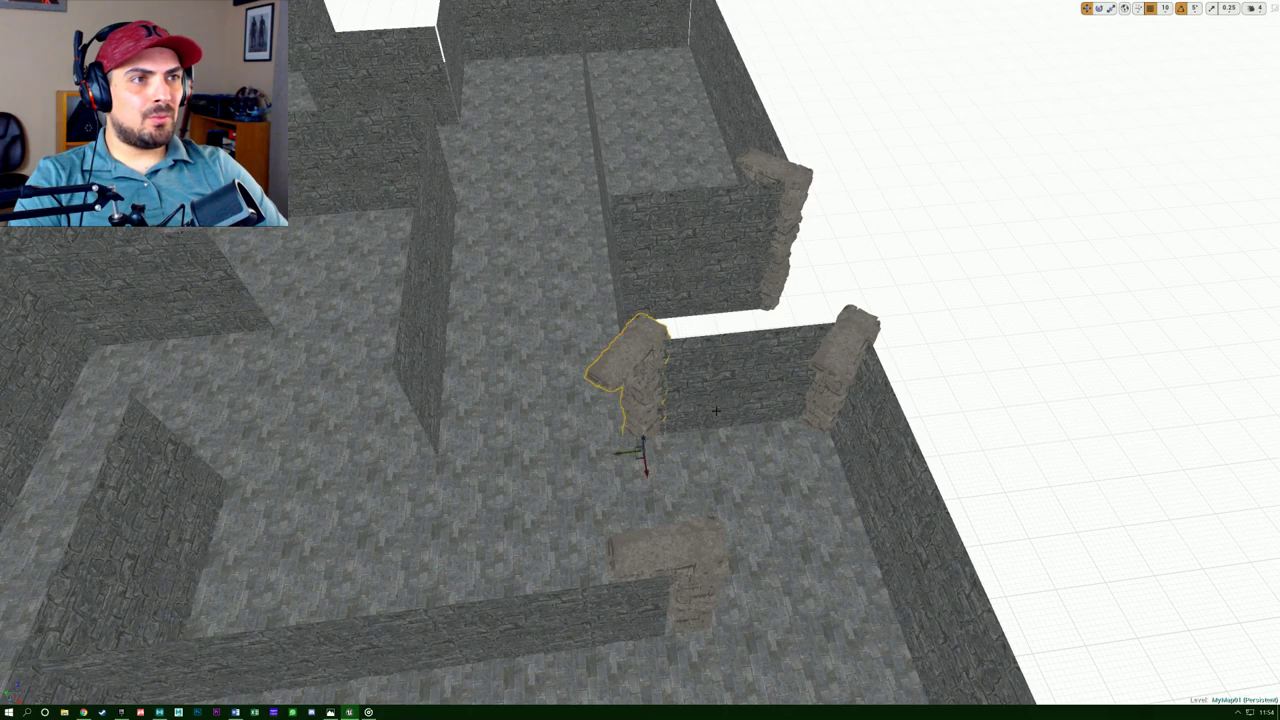
pyautogui.press('f')
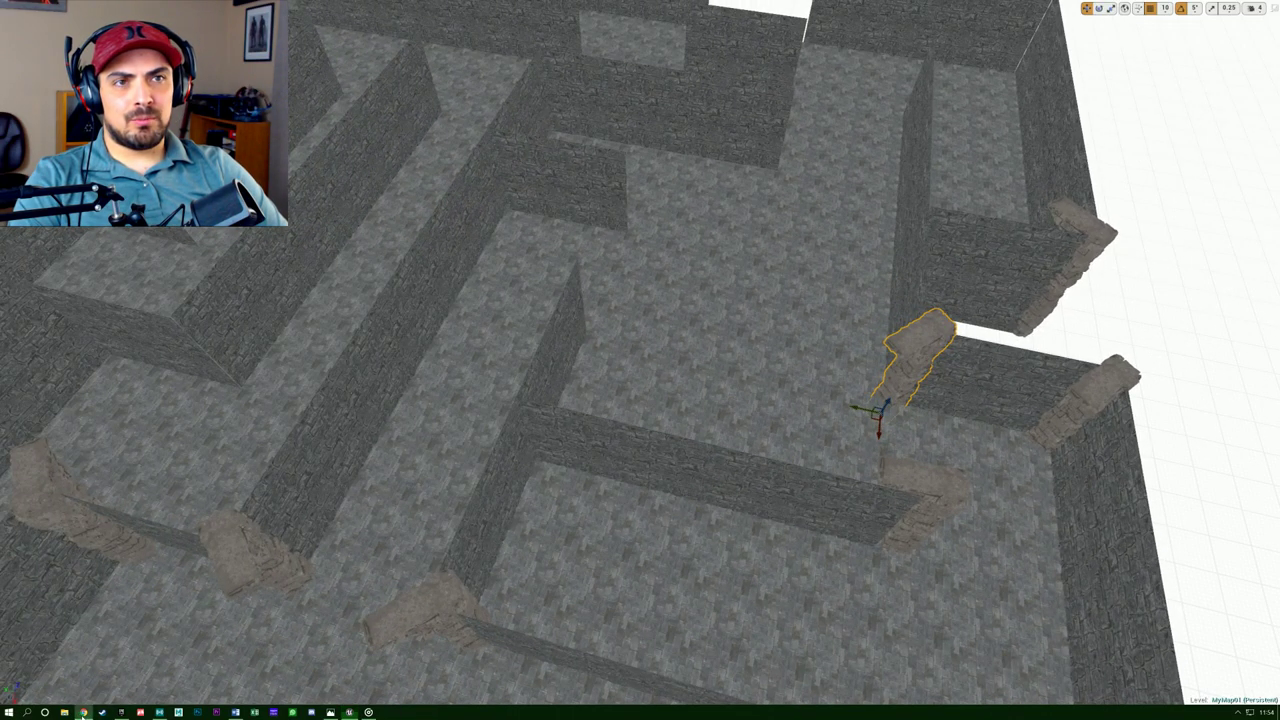
# Switch to the browser, play KUURO's Swarm VIP release on Monstercat, and return to the Unreal level viewport.
pyautogui.click(83, 712)
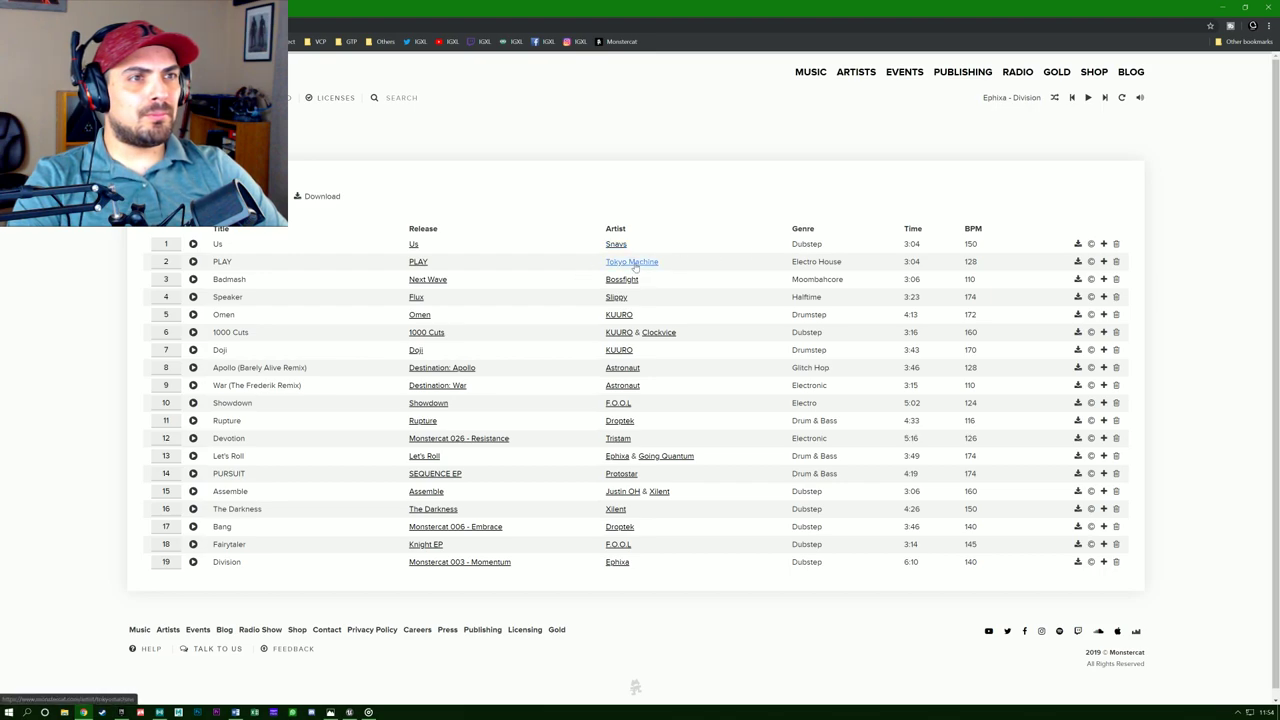
pyautogui.click(620, 316)
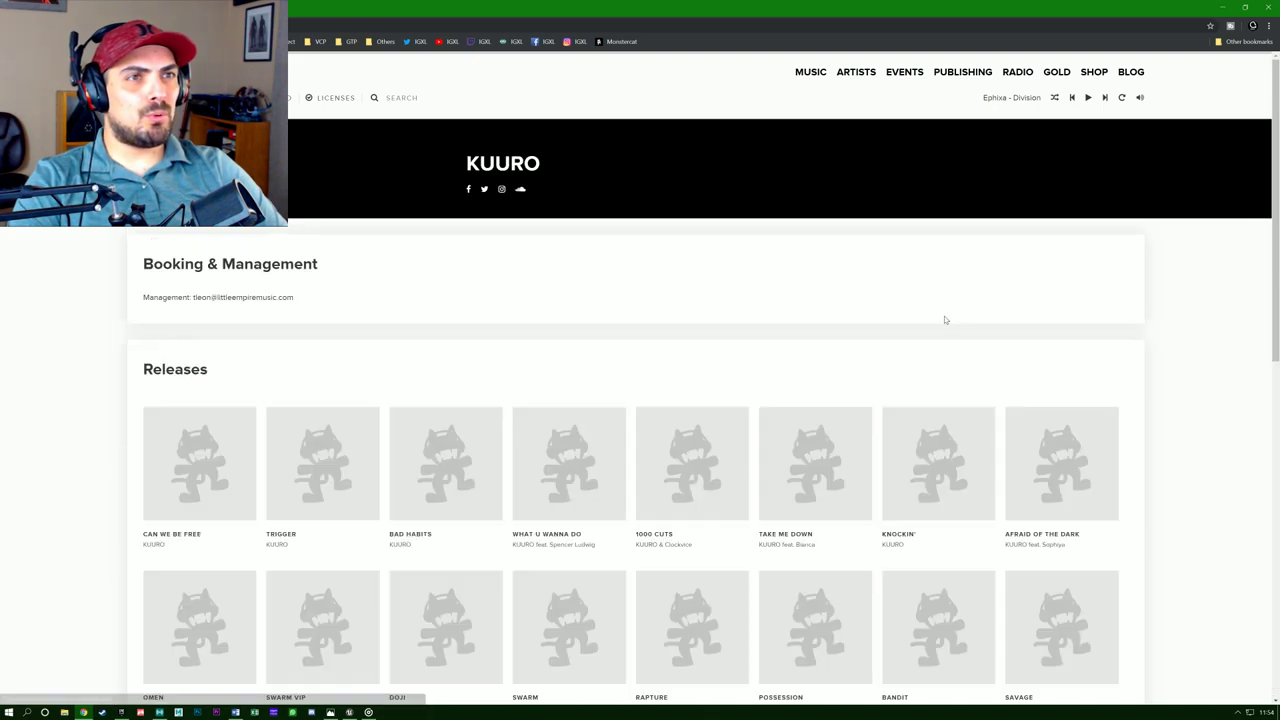
pyautogui.scroll(-3, 629, 380)
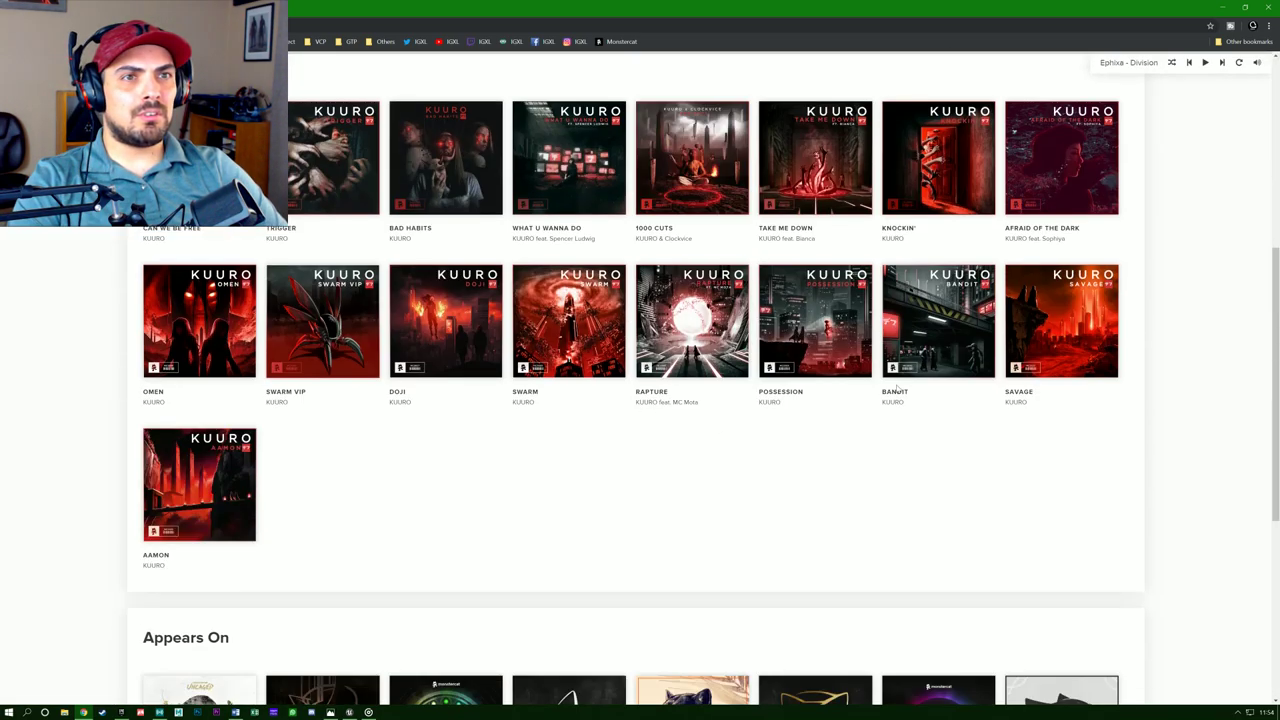
pyautogui.click(345, 322)
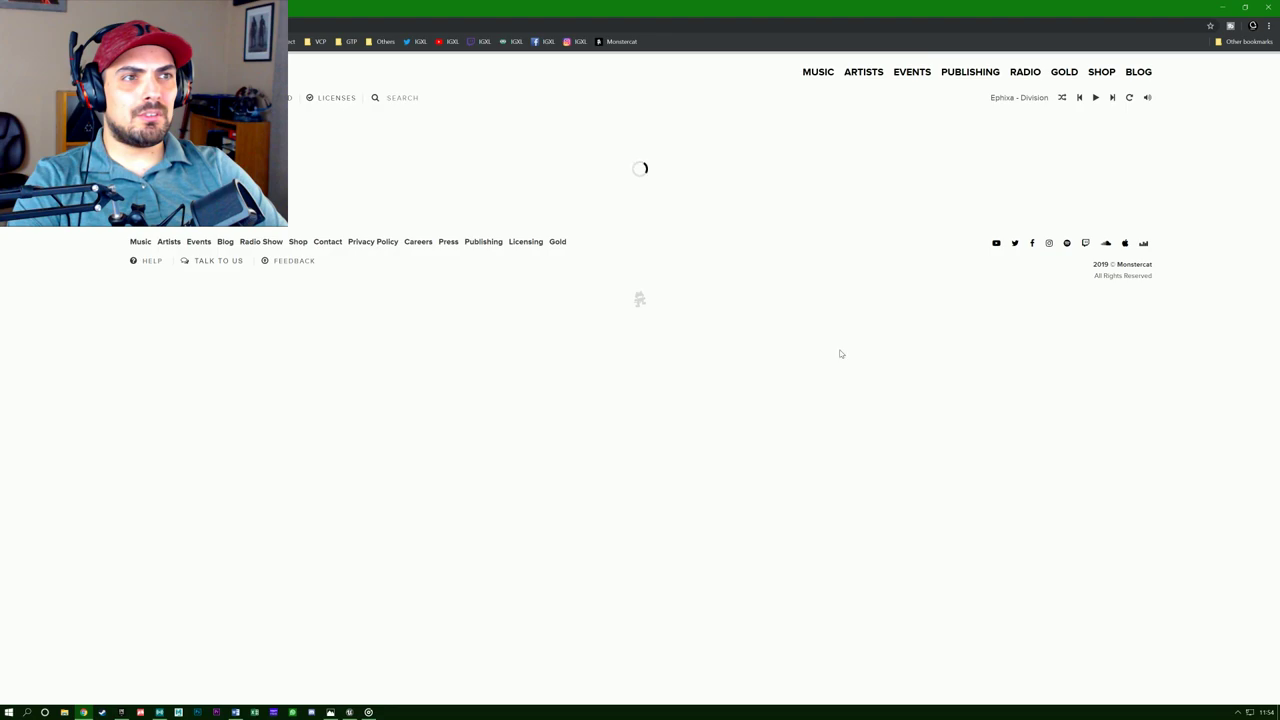
pyautogui.click(152, 497)
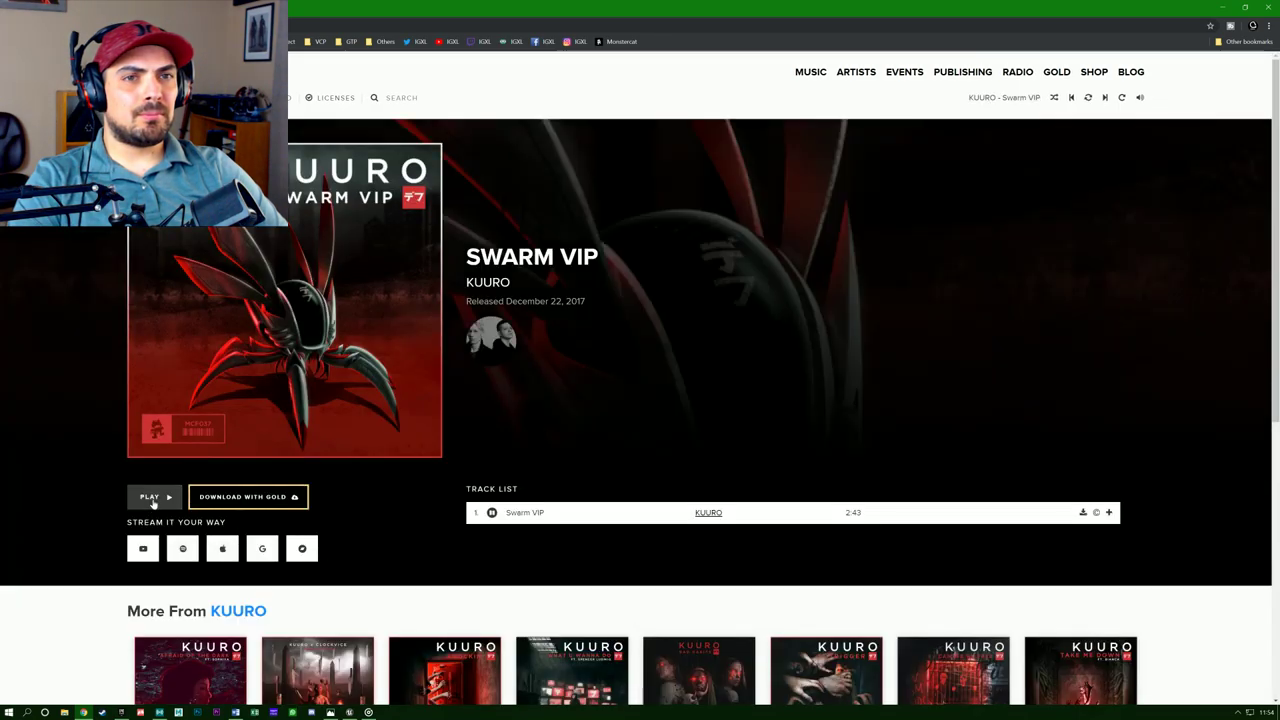
pyautogui.click(1221, 9)
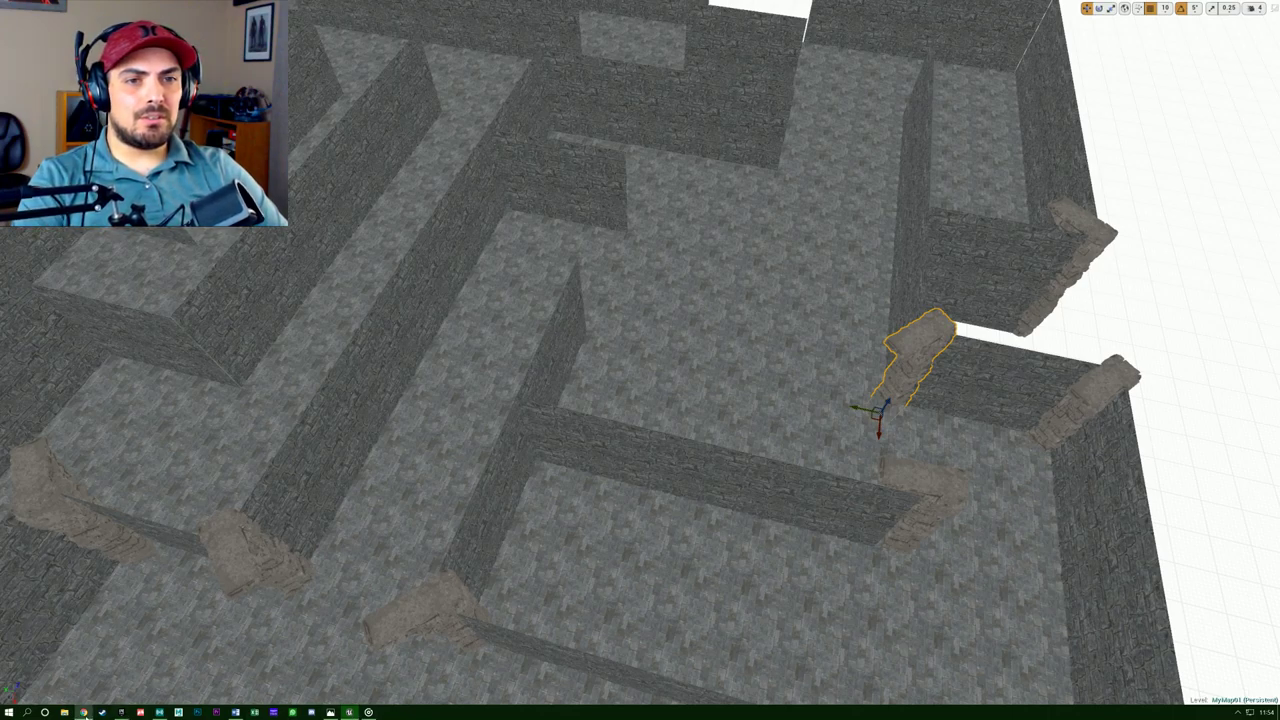
# Switch back to the browser and play KUURO's Bad Habits release from the related releases.
pyautogui.click(84, 712)
pyautogui.scroll(-4, 582, 485)
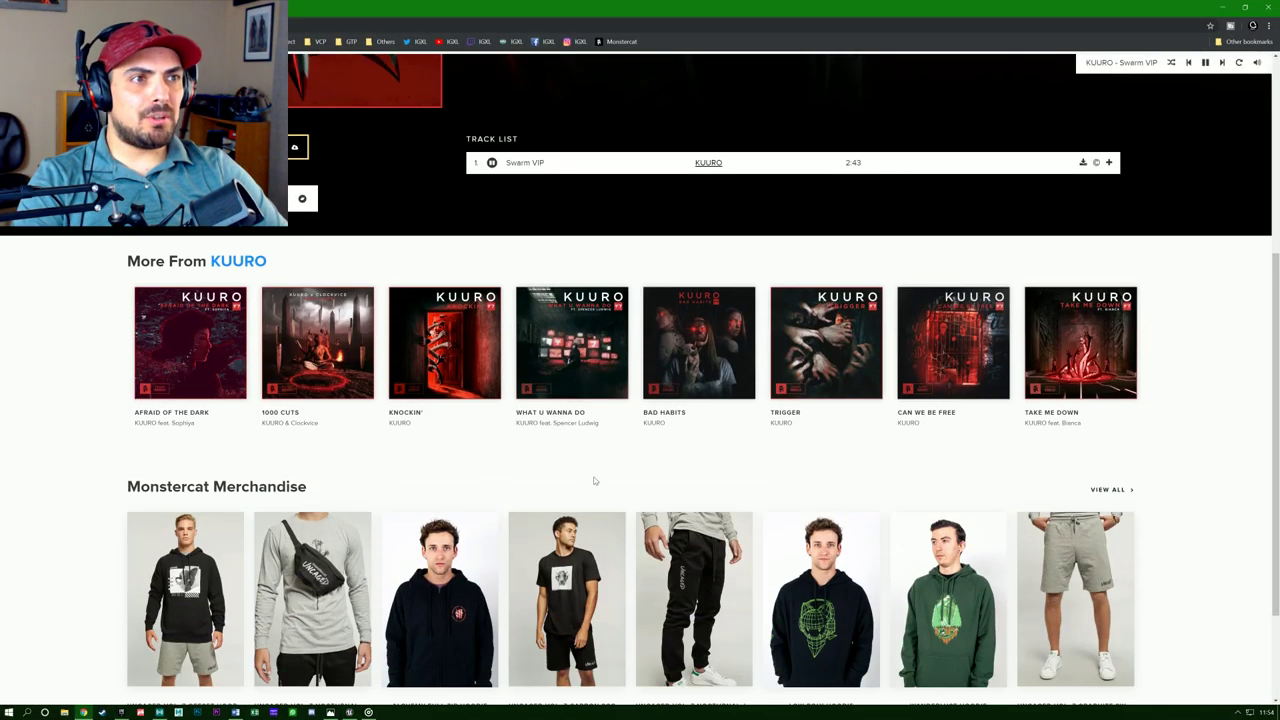
pyautogui.click(716, 352)
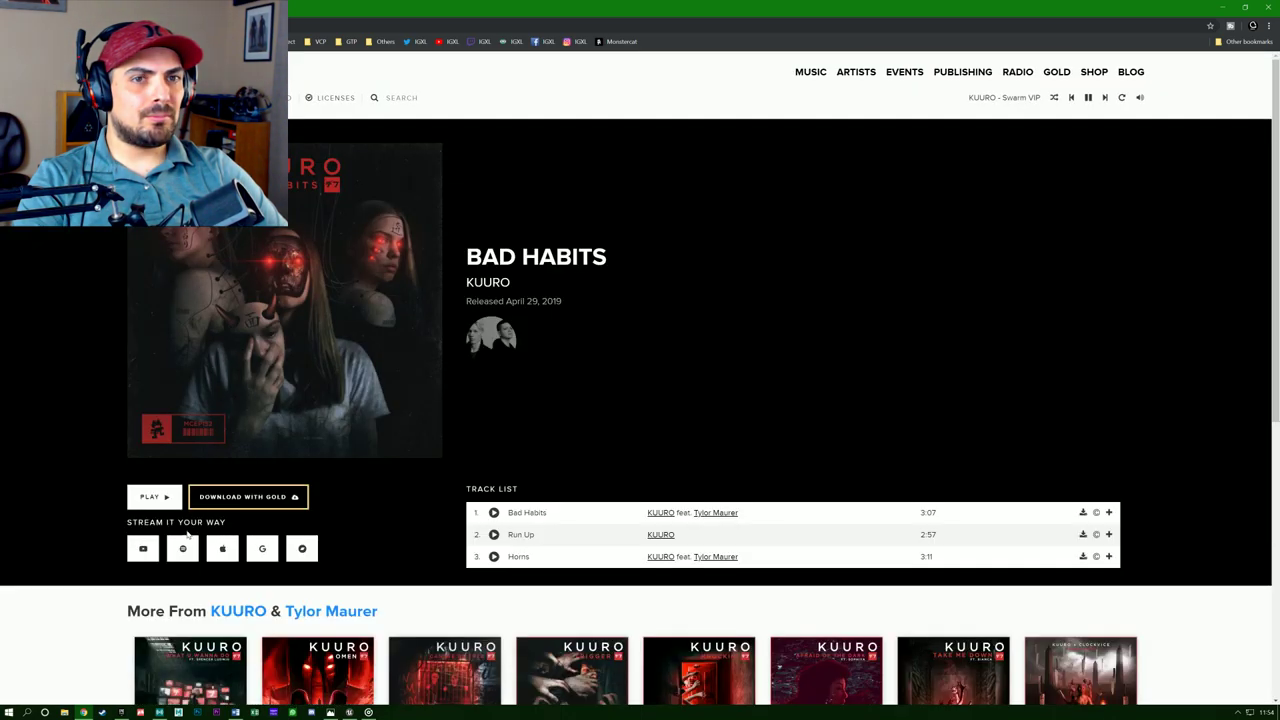
pyautogui.click(150, 496)
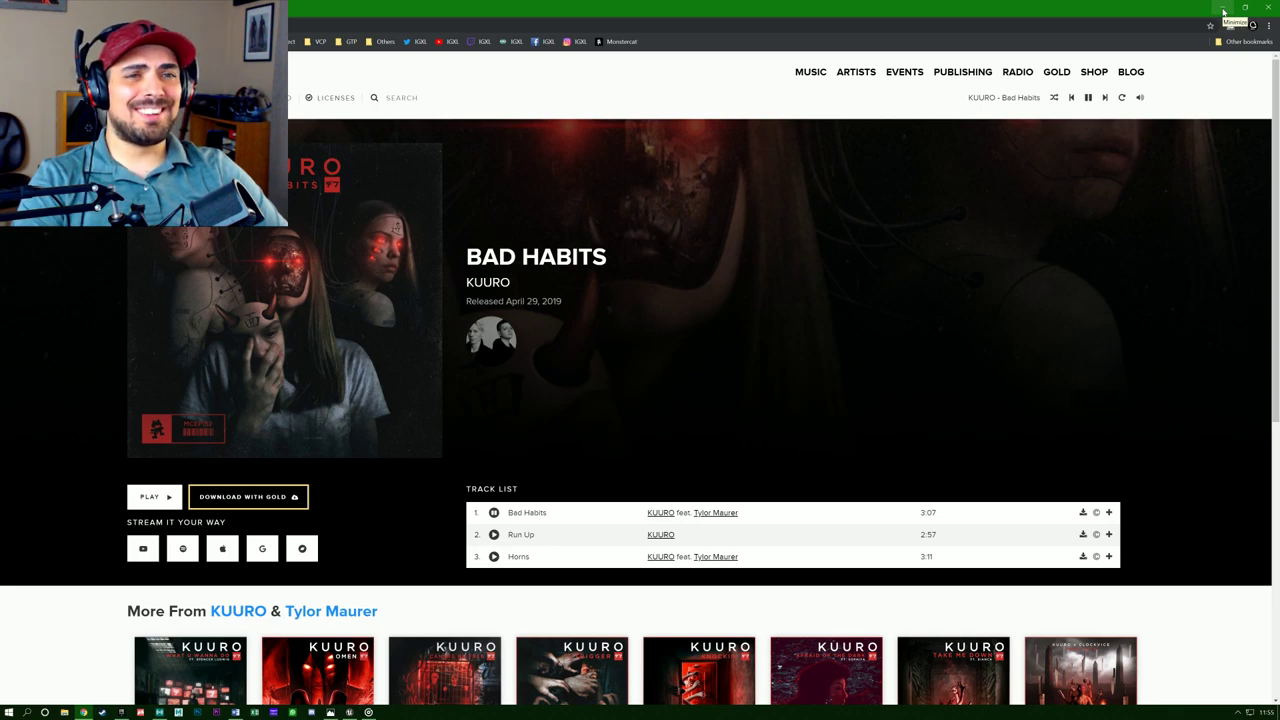
# Play the 1000 Cuts release by KUURO & Clockvice and return to the Unreal level viewport.
pyautogui.scroll(-5, 1114, 246)
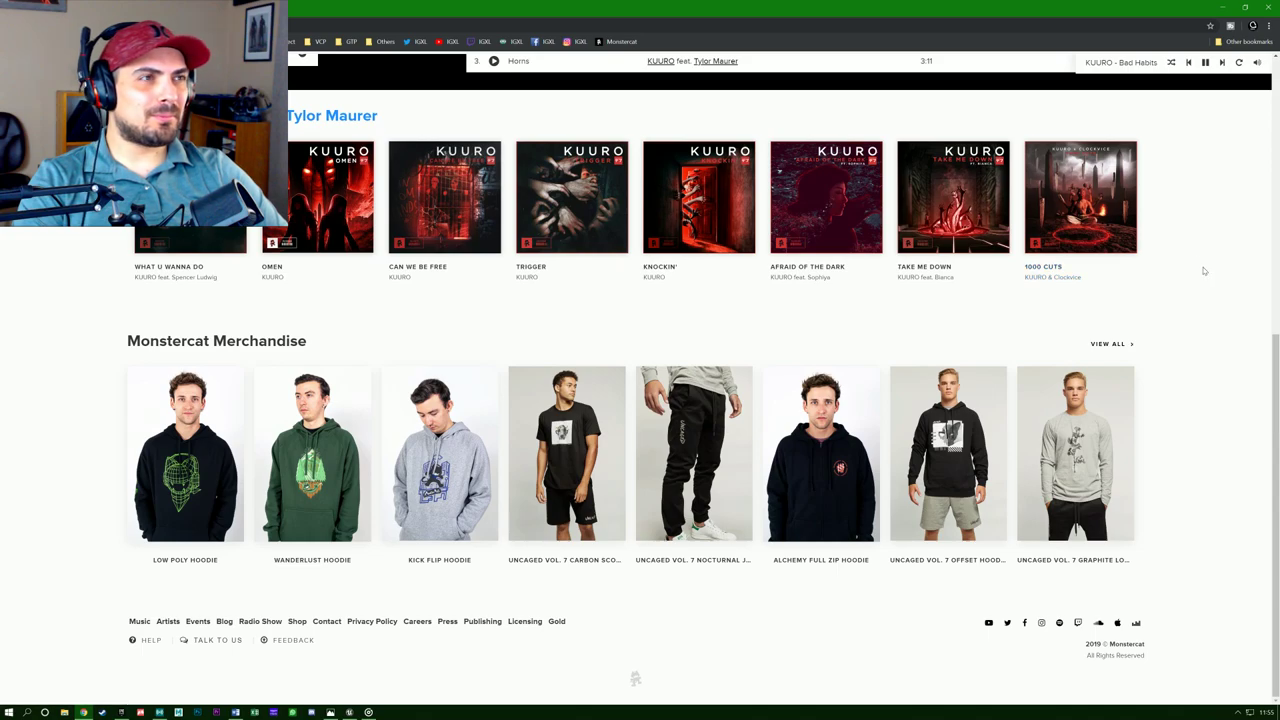
pyautogui.scroll(4, 512, 57)
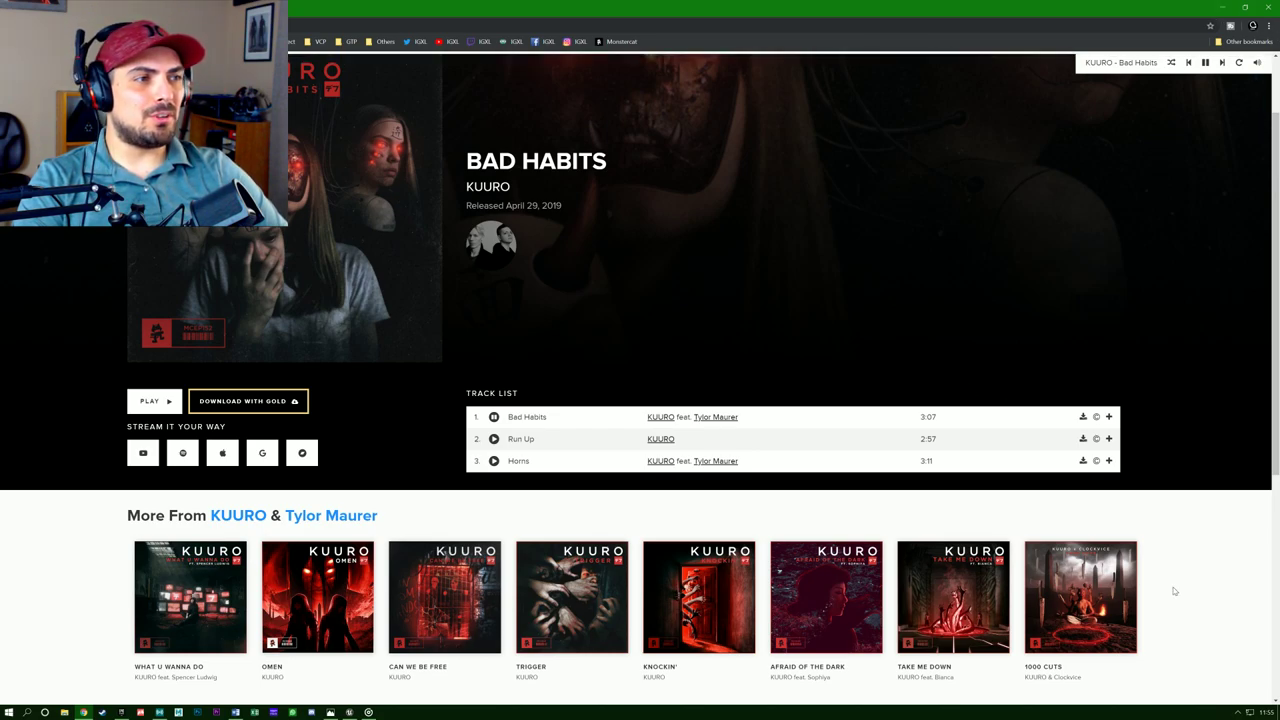
pyautogui.scroll(-3, 1162, 585)
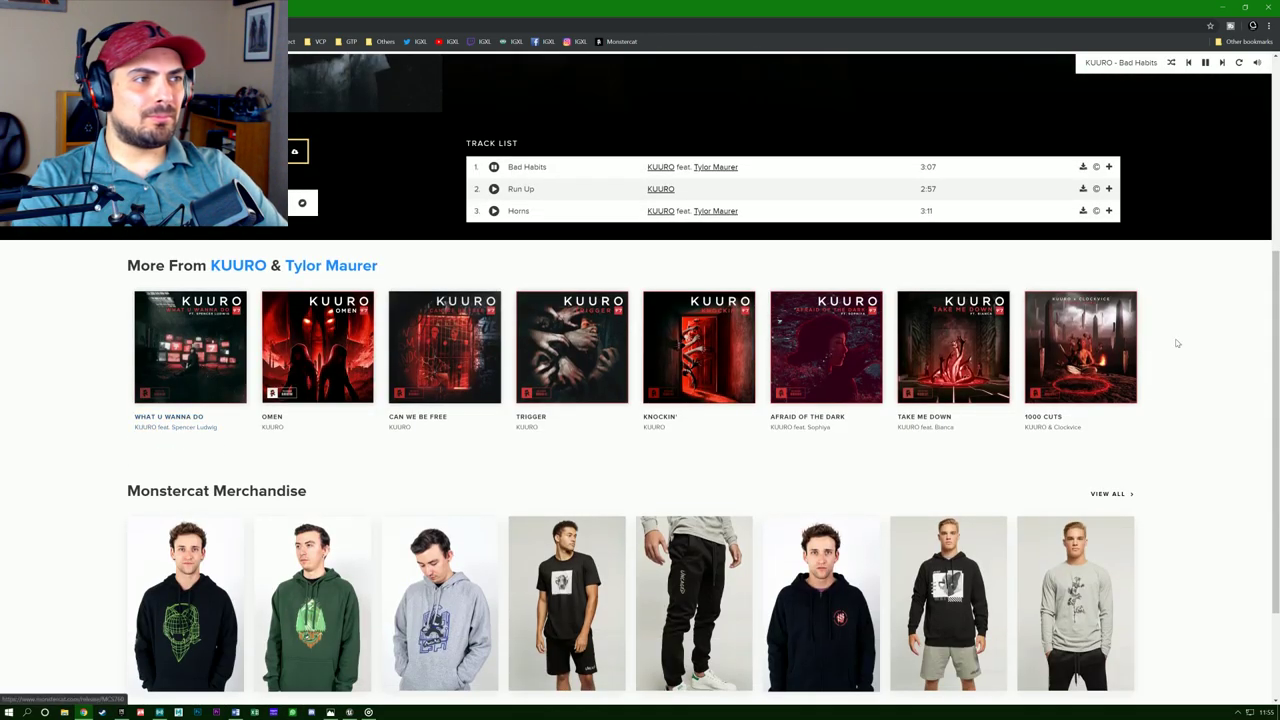
pyautogui.click(1087, 346)
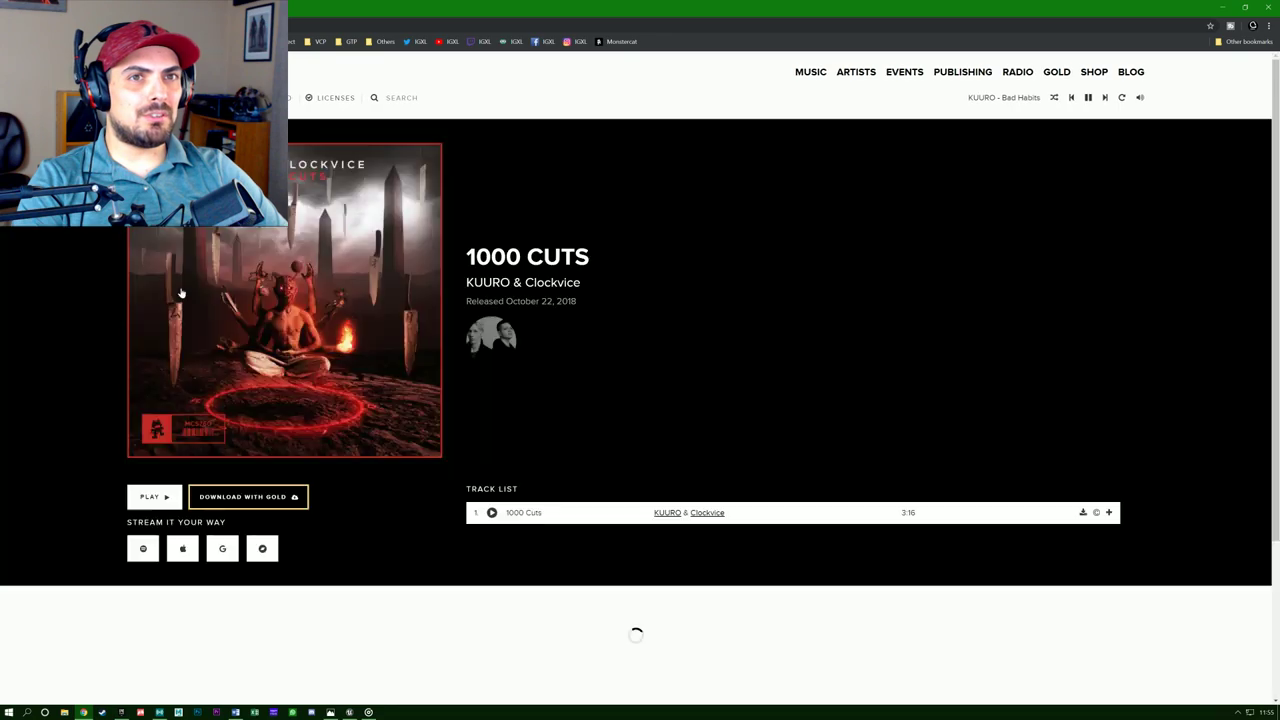
pyautogui.click(150, 496)
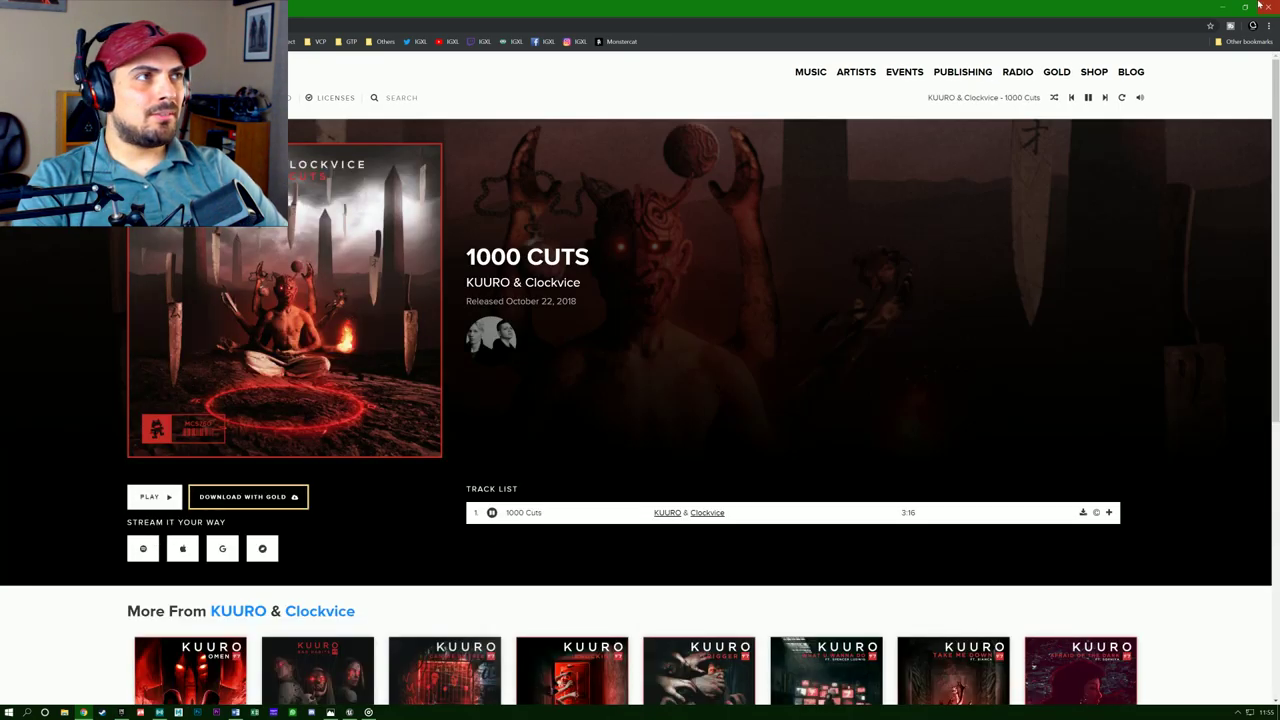
pyautogui.click(1222, 7)
# Duplicate the notch's half arch onto the free end of the interior wall just past its junction with the short wall.
pyautogui.moveTo(702, 337); pyautogui.dragTo(634, 389, button='right')
pyautogui.press('s')
pyautogui.moveTo(656, 523); pyautogui.dragTo(552, 499, button='right')
pyautogui.moveTo(743, 278); pyautogui.dragTo(560, 300)
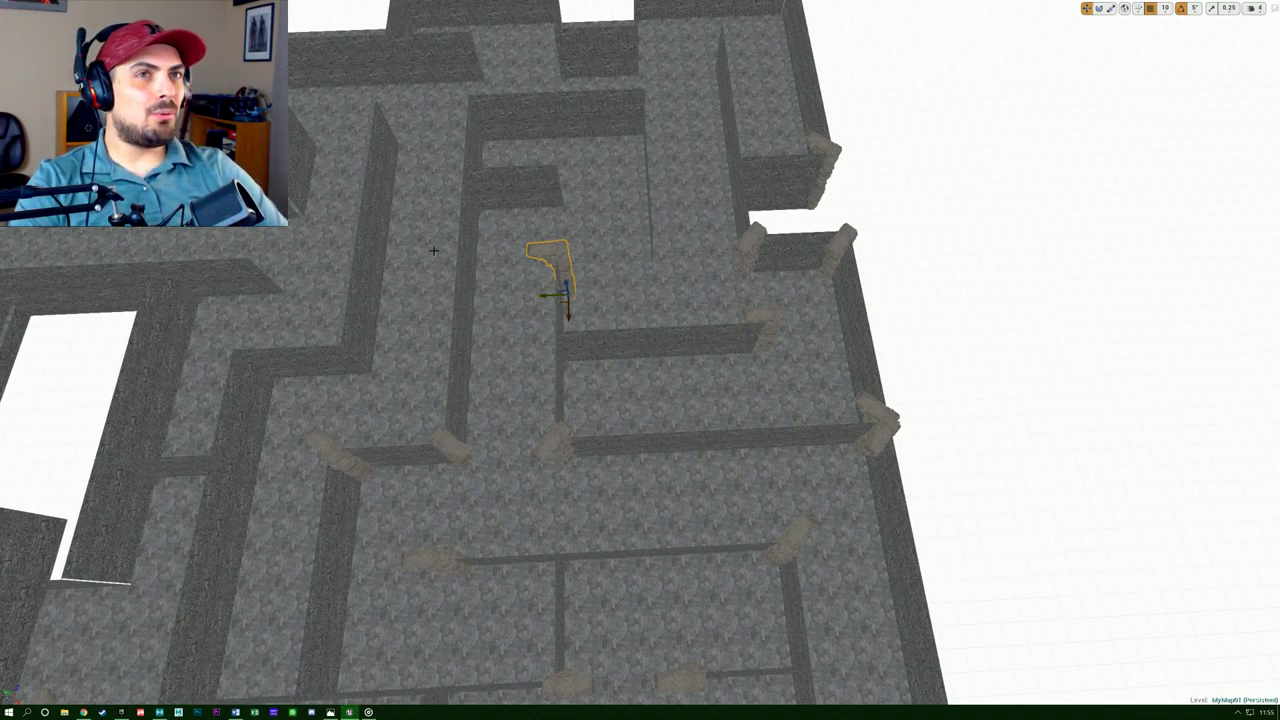
# Rotate the copied half arch to line up with the interior wall's free end.
pyautogui.moveTo(584, 315); pyautogui.dragTo(584, 315, button='right')
pyautogui.press('s')
pyautogui.moveTo(901, 680); pyautogui.dragTo(901, 680, button='right')
pyautogui.press('s')
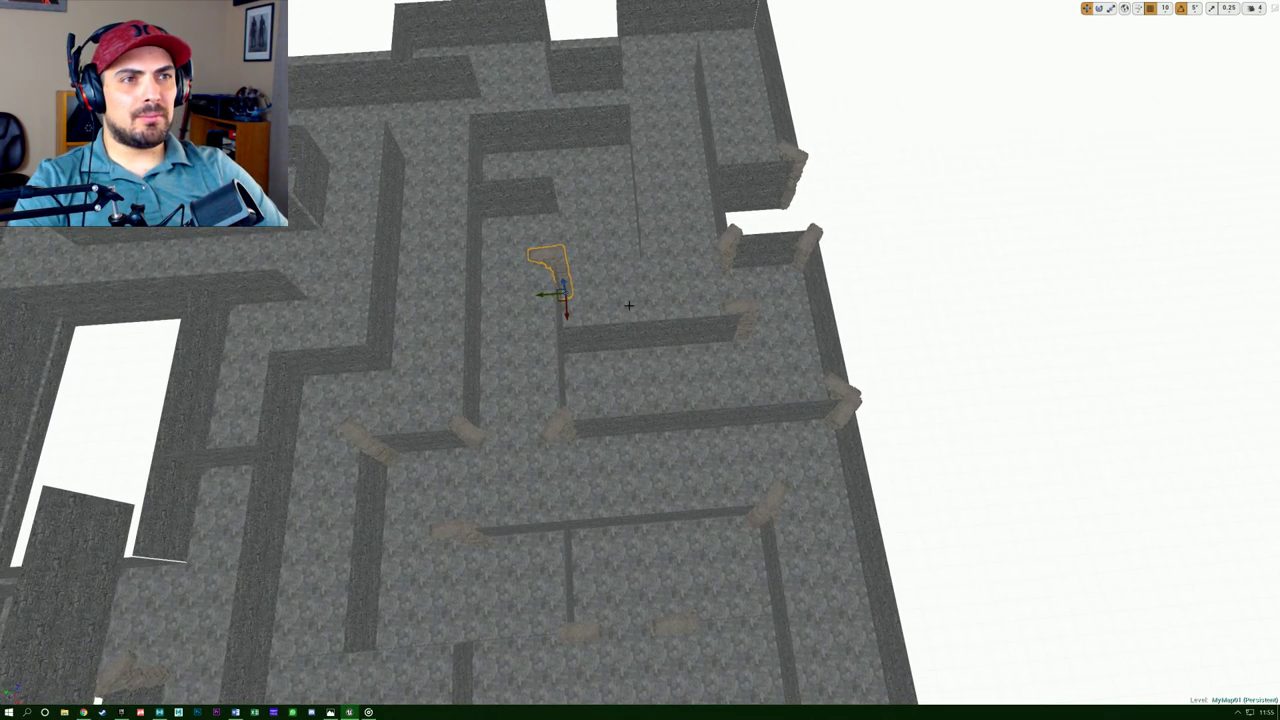
pyautogui.moveTo(628, 306); pyautogui.dragTo(628, 306, button='right')
pyautogui.press('s')
pyautogui.moveTo(308, 666); pyautogui.dragTo(308, 666, button='right')
pyautogui.press('w')
pyautogui.press('e')
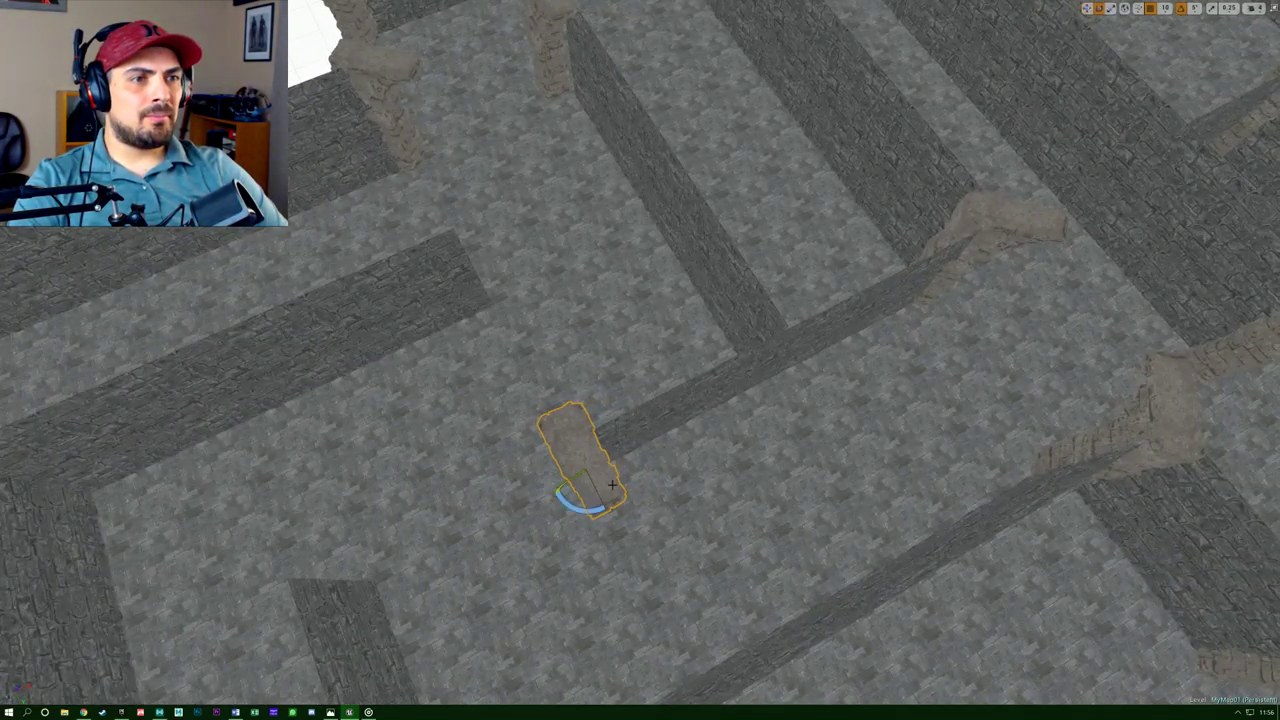
pyautogui.moveTo(586, 507); pyautogui.dragTo(618, 483)
pyautogui.press('w')
# Nudge the half arch over the interior wall's free end and check its alignment from above and behind.
pyautogui.press('f')
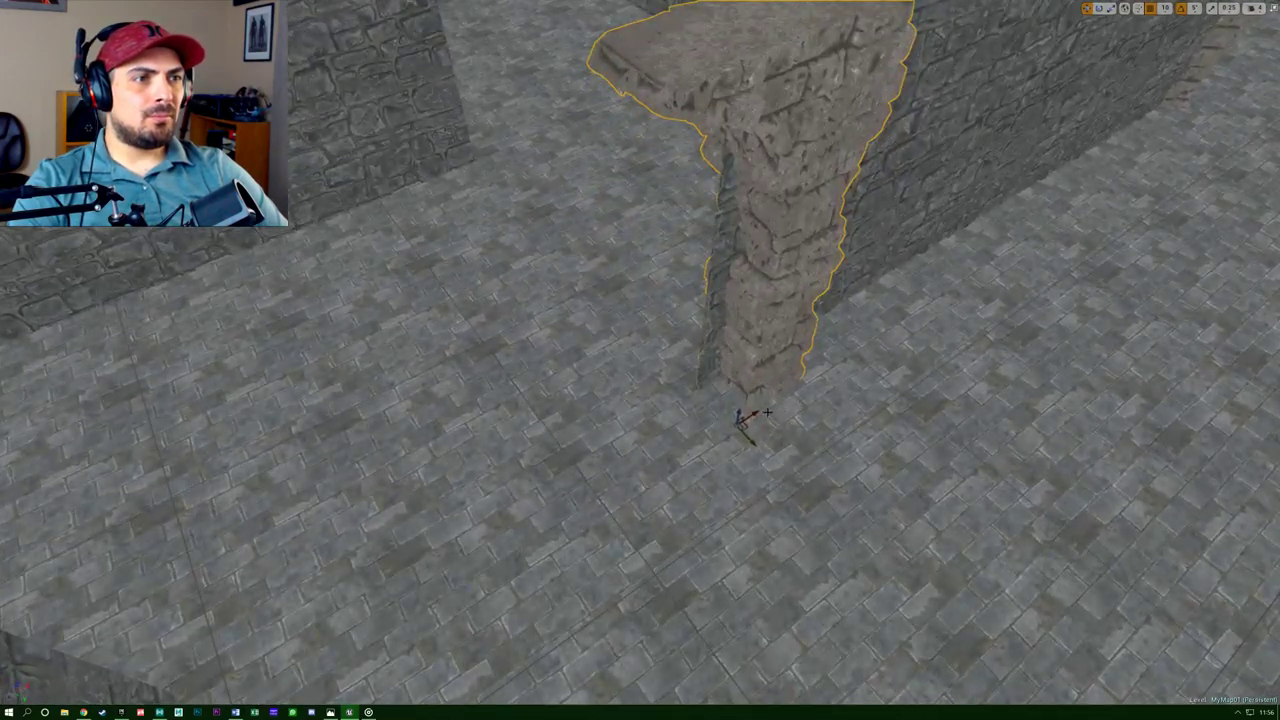
pyautogui.moveTo(751, 417); pyautogui.dragTo(728, 428)
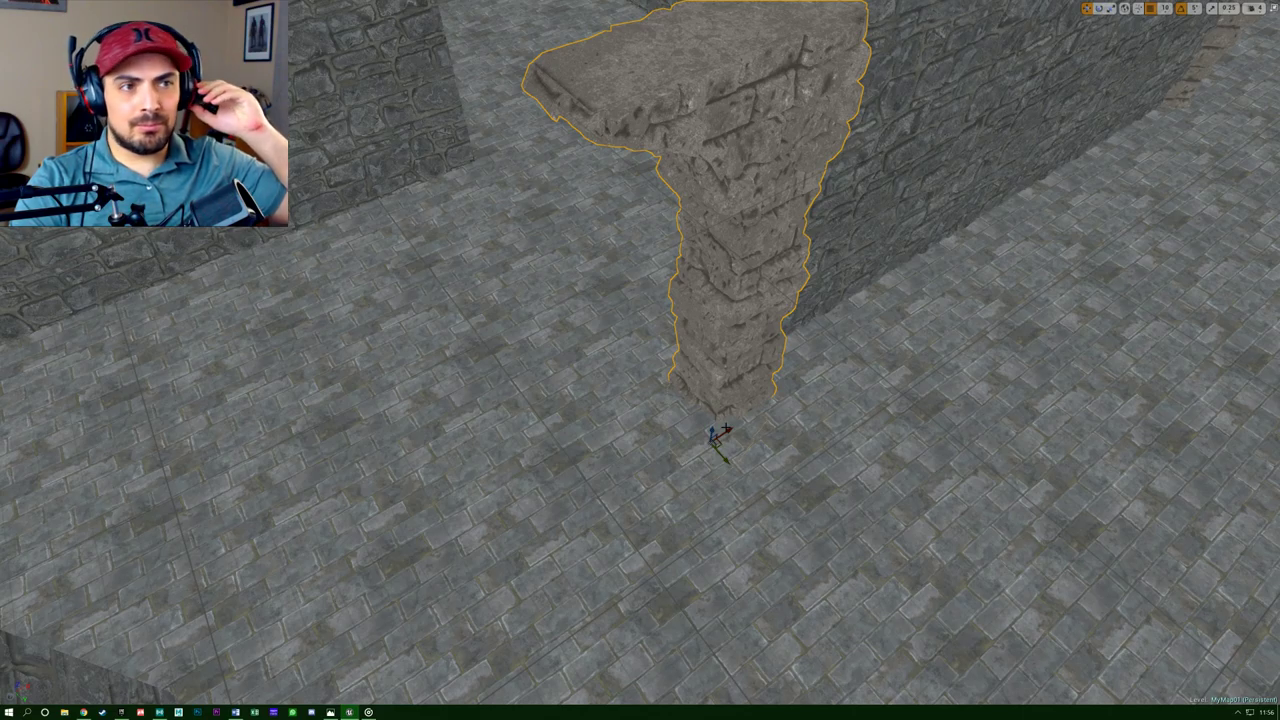
pyautogui.moveTo(712, 436); pyautogui.dragTo(886, 584, button='right')
pyautogui.moveTo(800, 456); pyautogui.dragTo(754, 453, button='right')
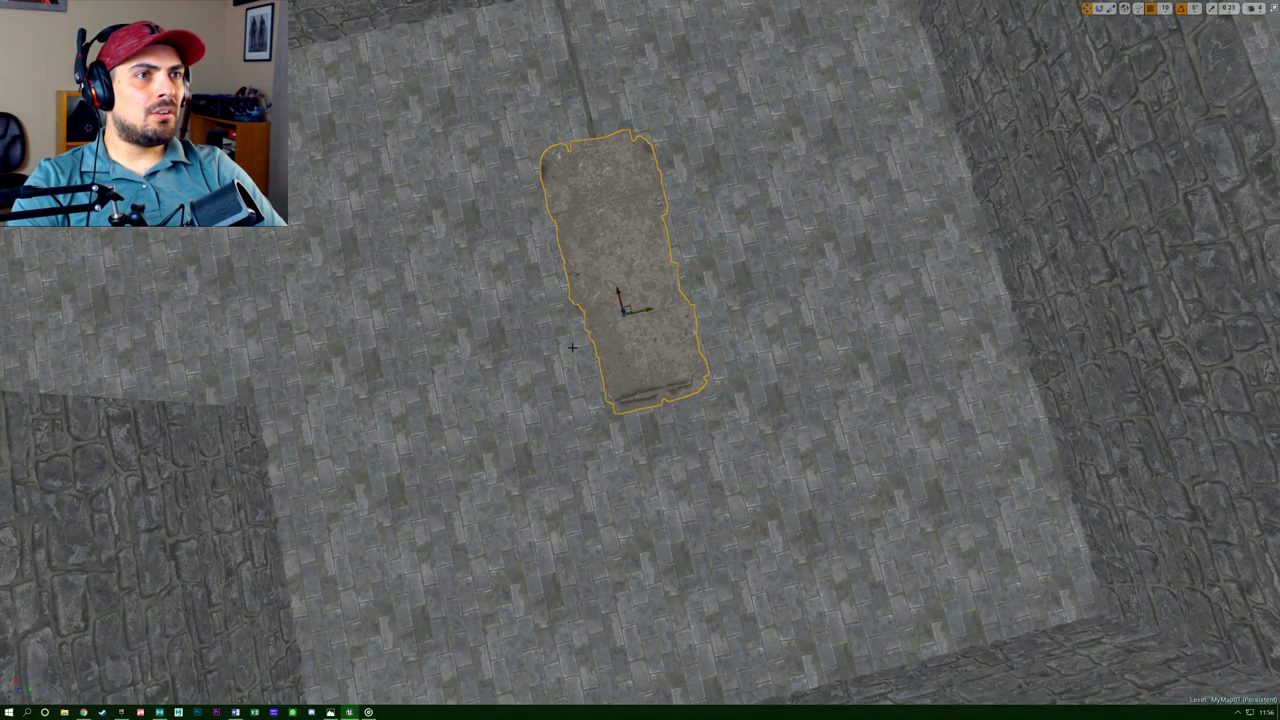
pyautogui.moveTo(754, 453); pyautogui.dragTo(830, 450, button='right')
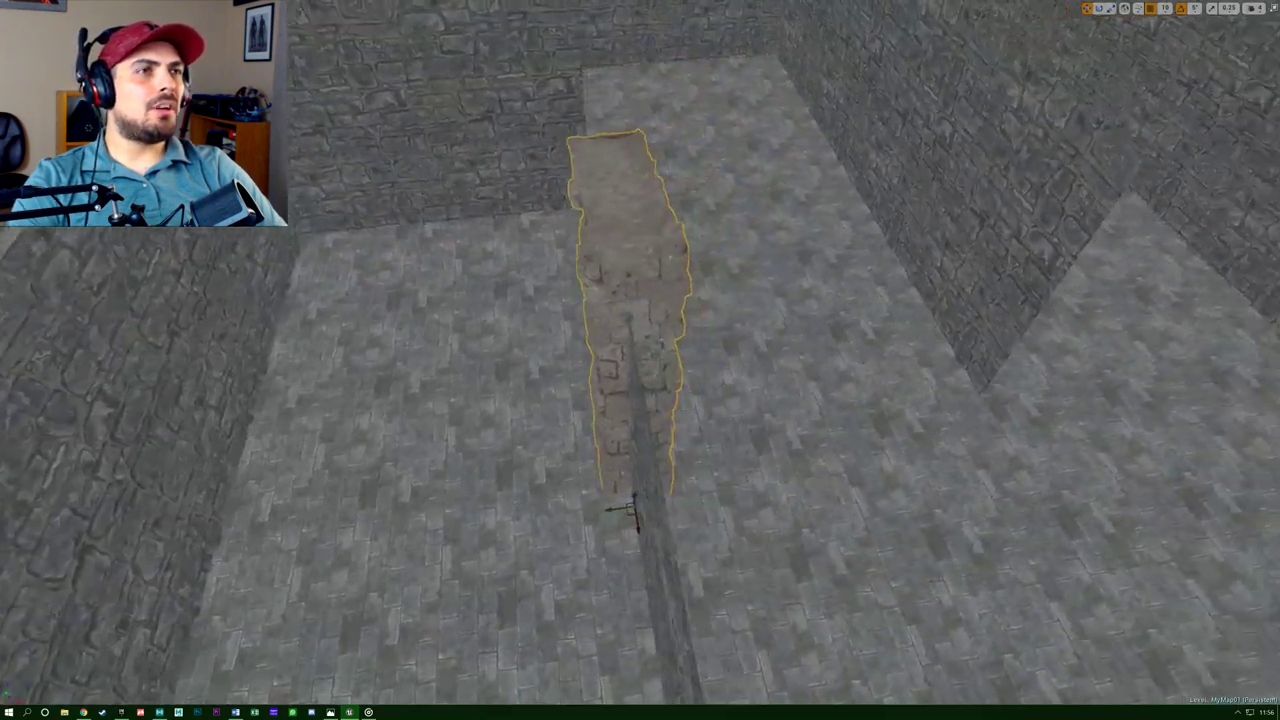
# Fine-tune the half arch's position so it wraps evenly around the interior wall's free end.
pyautogui.moveTo(406, 451)
pyautogui.mouseDown(button='right')
pyautogui.moveTo(440, 451)
pyautogui.moveTo(406, 451)
pyautogui.mouseUp(button='right')
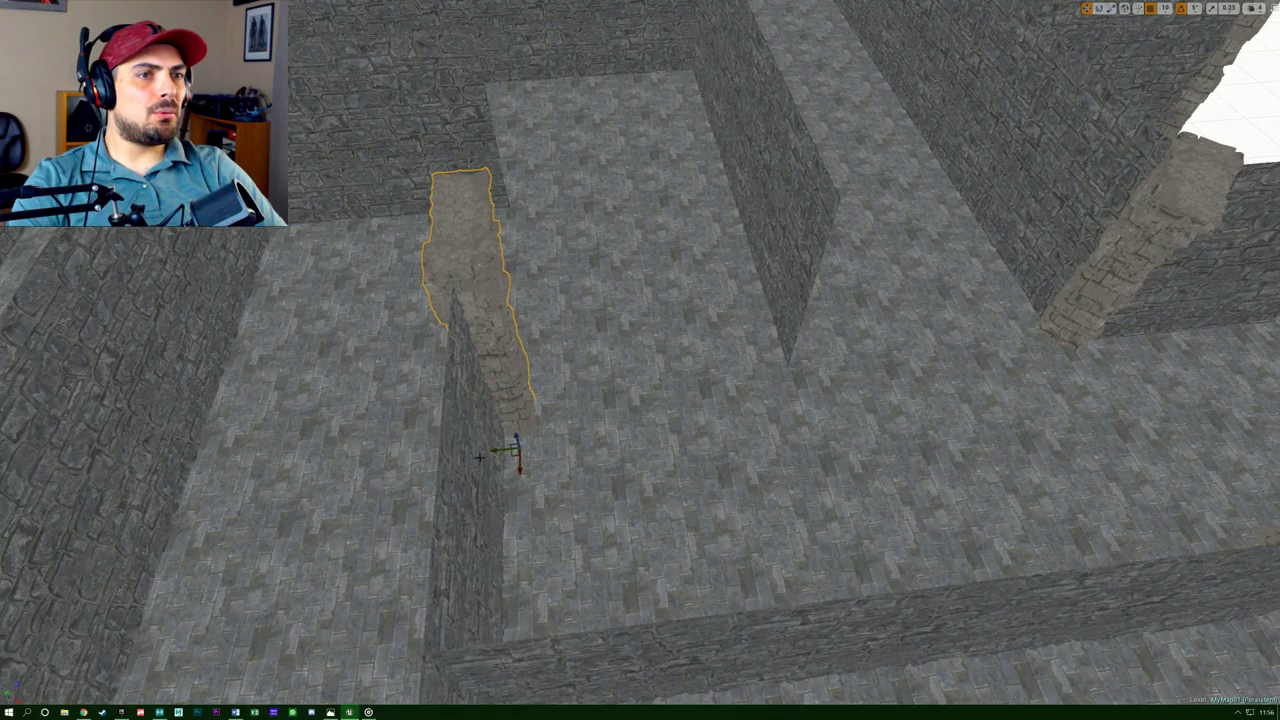
pyautogui.moveTo(495, 450); pyautogui.dragTo(487, 448)
pyautogui.moveTo(487, 448); pyautogui.dragTo(710, 390, button='right')
pyautogui.moveTo(548, 614); pyautogui.dragTo(563, 609)
pyautogui.moveTo(846, 455); pyautogui.dragTo(848, 455, button='right')
pyautogui.moveTo(555, 614); pyautogui.dragTo(532, 640, button='right')
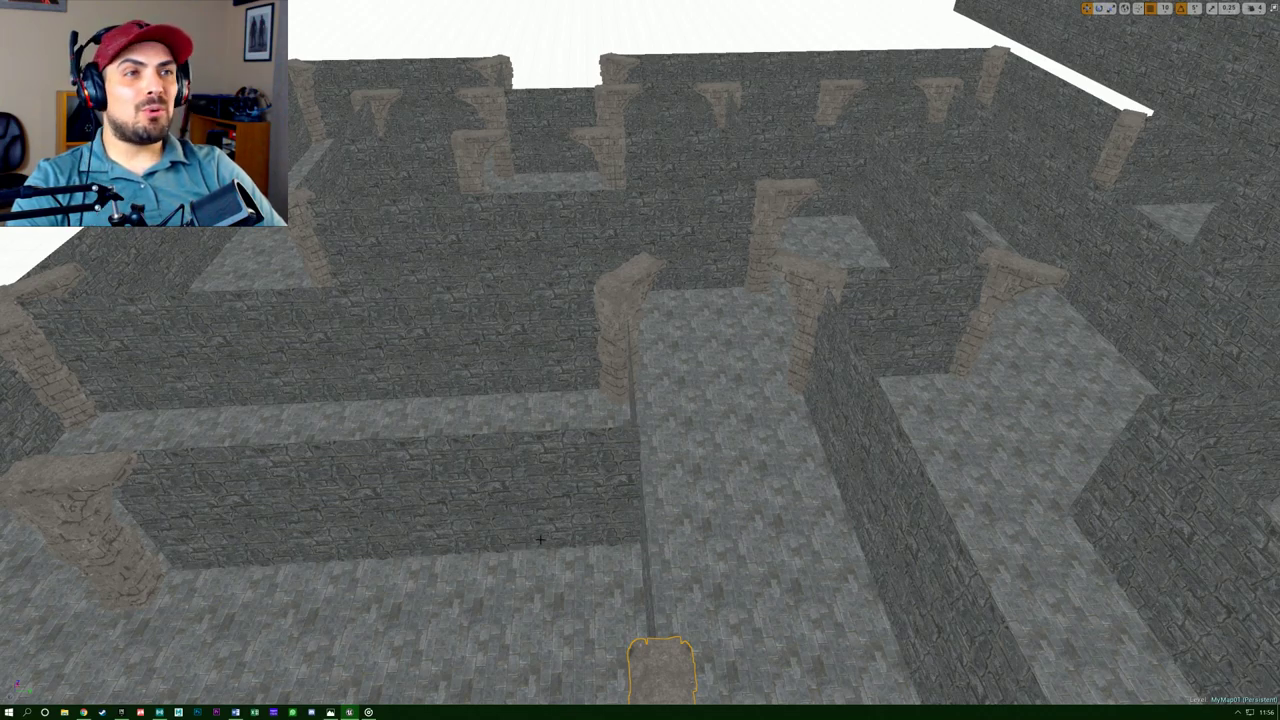
# Duplicate the selected half arch onto the free end of the neighbouring thin interior wall.
pyautogui.moveTo(540, 540); pyautogui.dragTo(710, 590, button='right')
pyautogui.moveTo(710, 240); pyautogui.dragTo(544, 245, button='right')
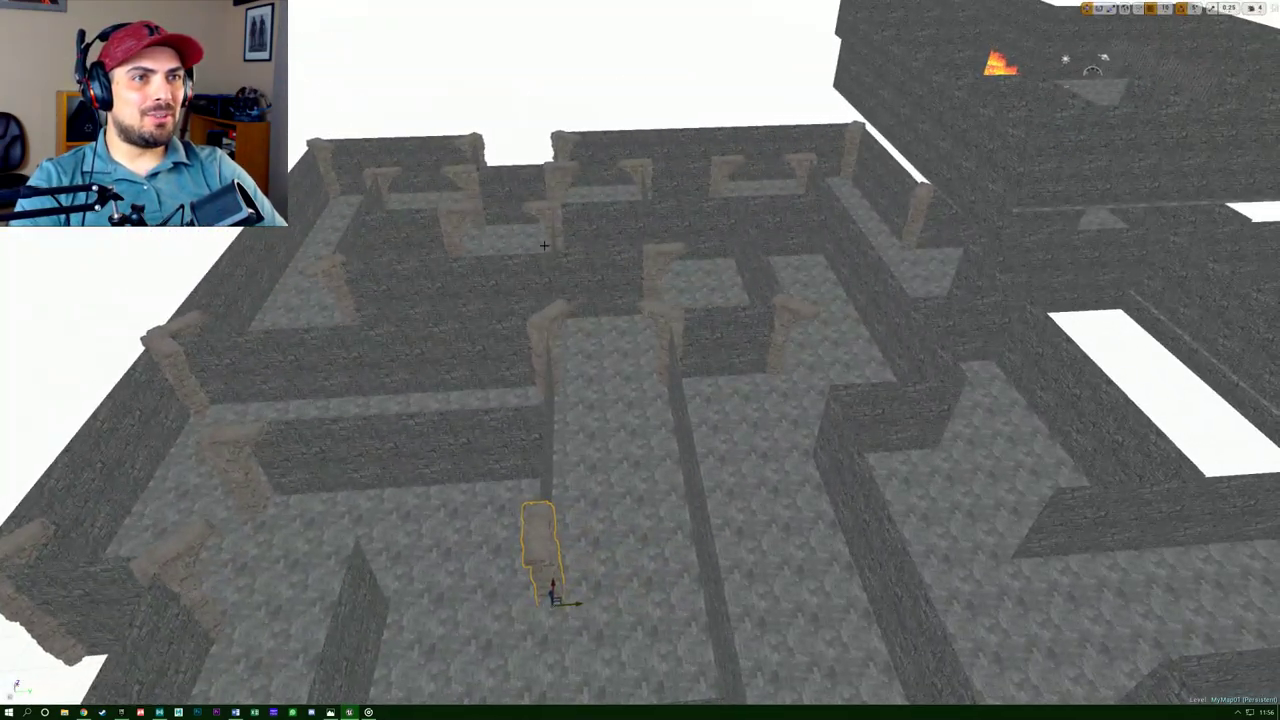
pyautogui.moveTo(400, 394); pyautogui.dragTo(345, 450, button='right')
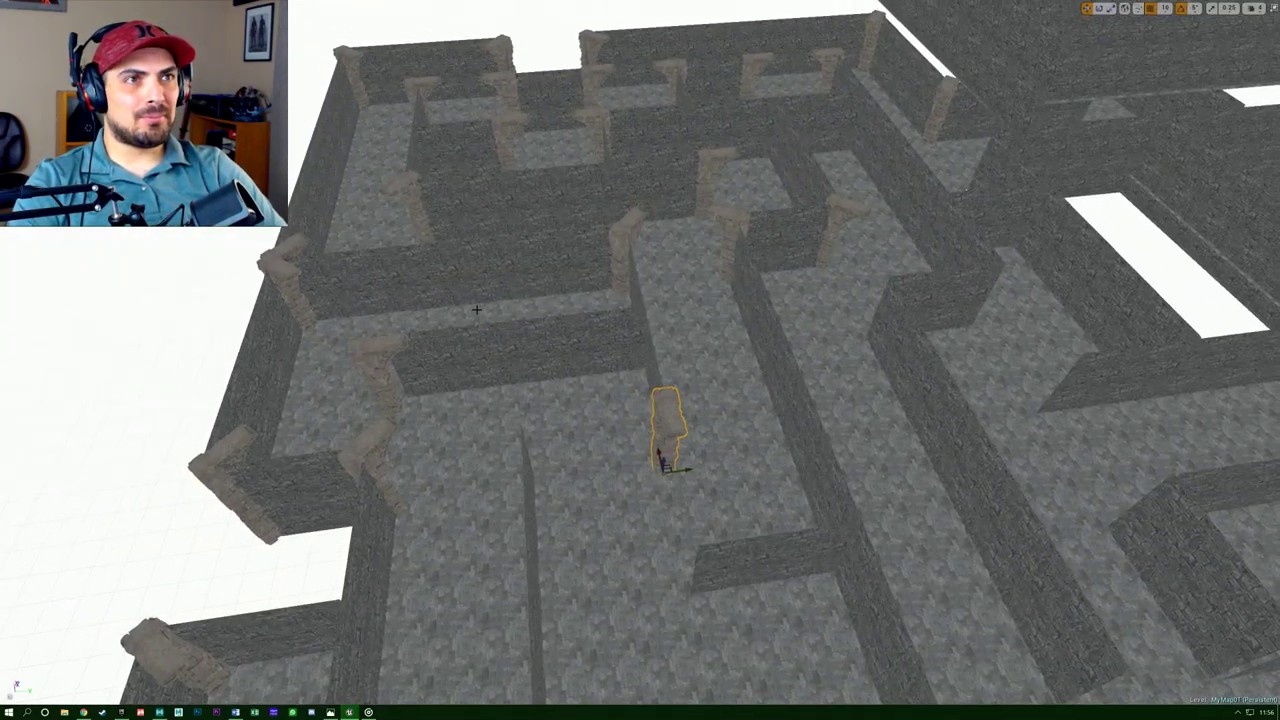
pyautogui.keyDown('alt'); pyautogui.moveTo(670, 470); pyautogui.dragTo(540, 497); pyautogui.keyUp('alt')
# Rotate the copied half arch to suit the thin wall's free end.
pyautogui.moveTo(541, 497); pyautogui.dragTo(1000, 550, button='right')
pyautogui.press('e')
pyautogui.moveTo(646, 597); pyautogui.dragTo(665, 548)
pyautogui.moveTo(663, 588); pyautogui.dragTo(865, 560, button='right')
pyautogui.moveTo(662, 526); pyautogui.dragTo(622, 576, button='right')
pyautogui.press('w')
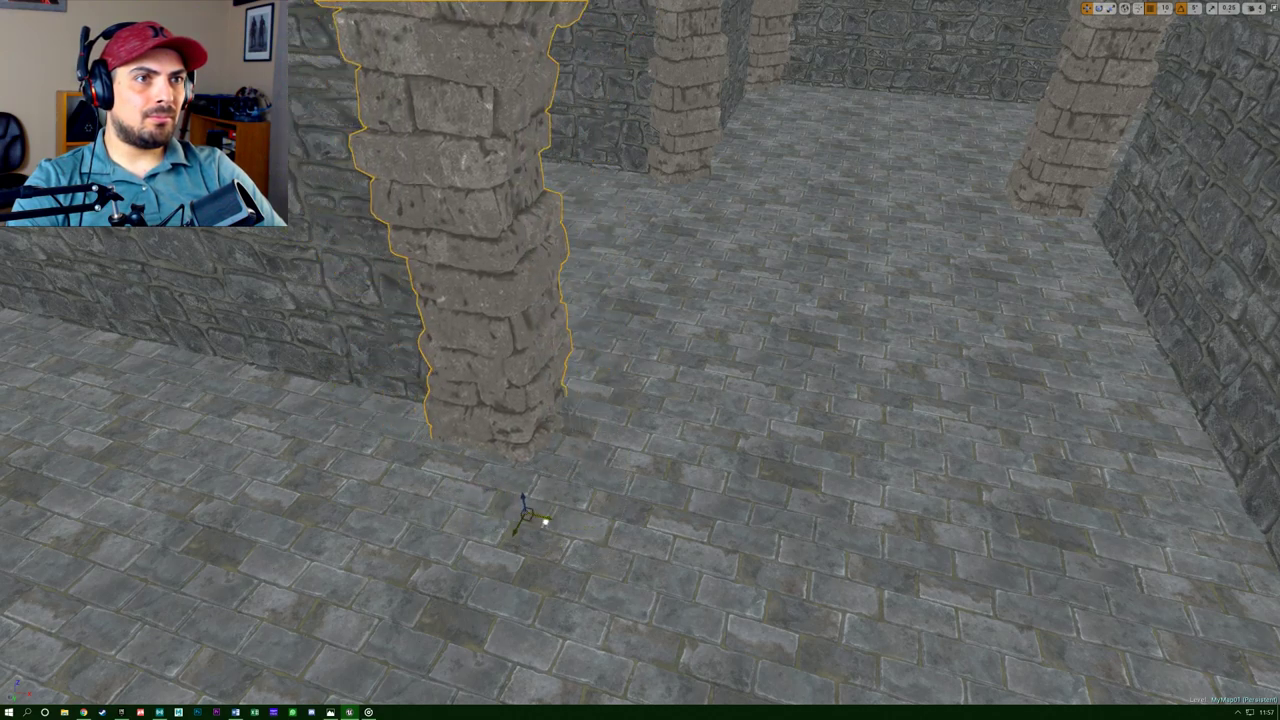
# Duplicate the half arch from an interior wall corner to the enclosed room's corner where the thin wall meets its back wall.
pyautogui.moveTo(545, 522); pyautogui.dragTo(815, 548, button='right')
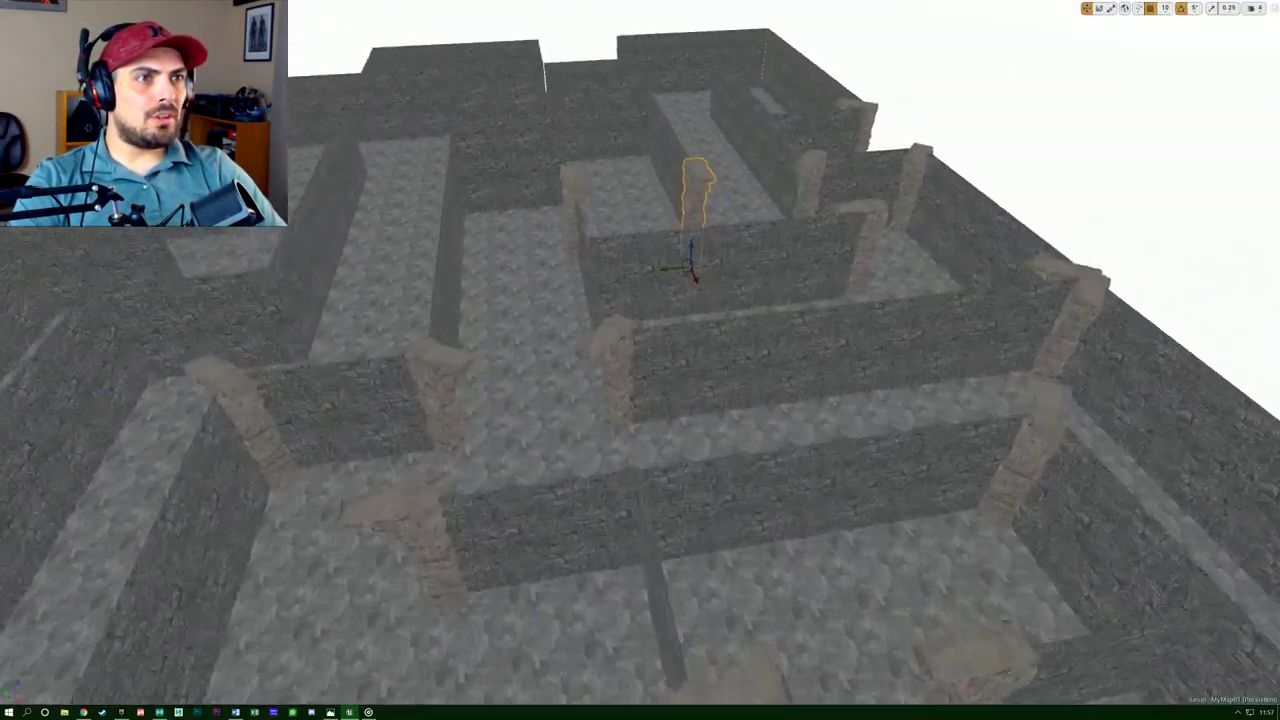
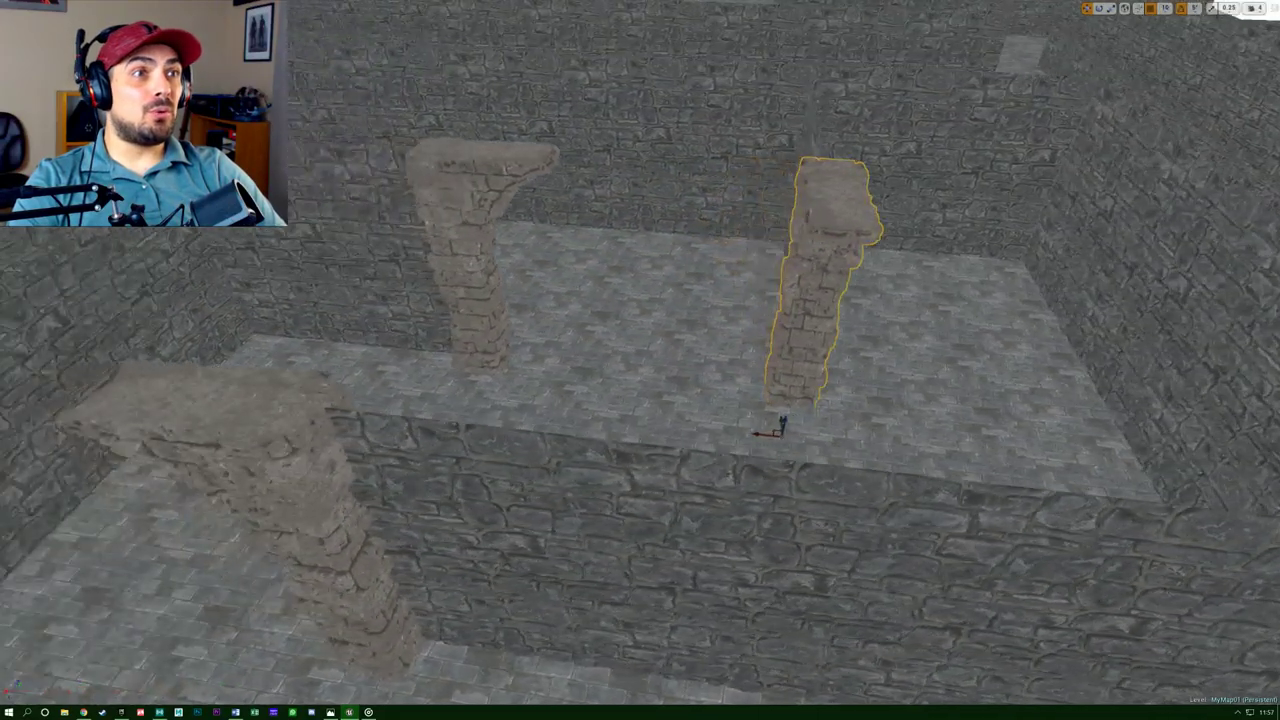
pyautogui.moveTo(640, 360); pyautogui.dragTo(902, 458, button='right')
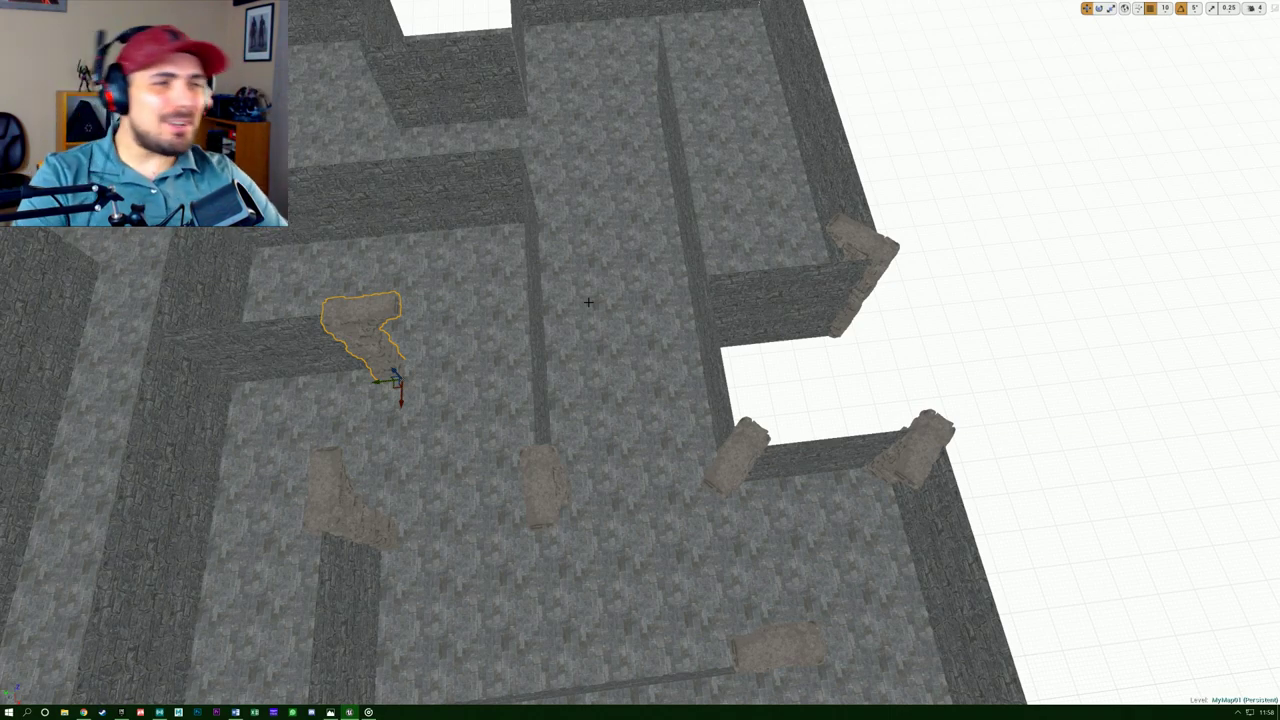
pyautogui.moveTo(762, 495); pyautogui.dragTo(883, 551, button='right')
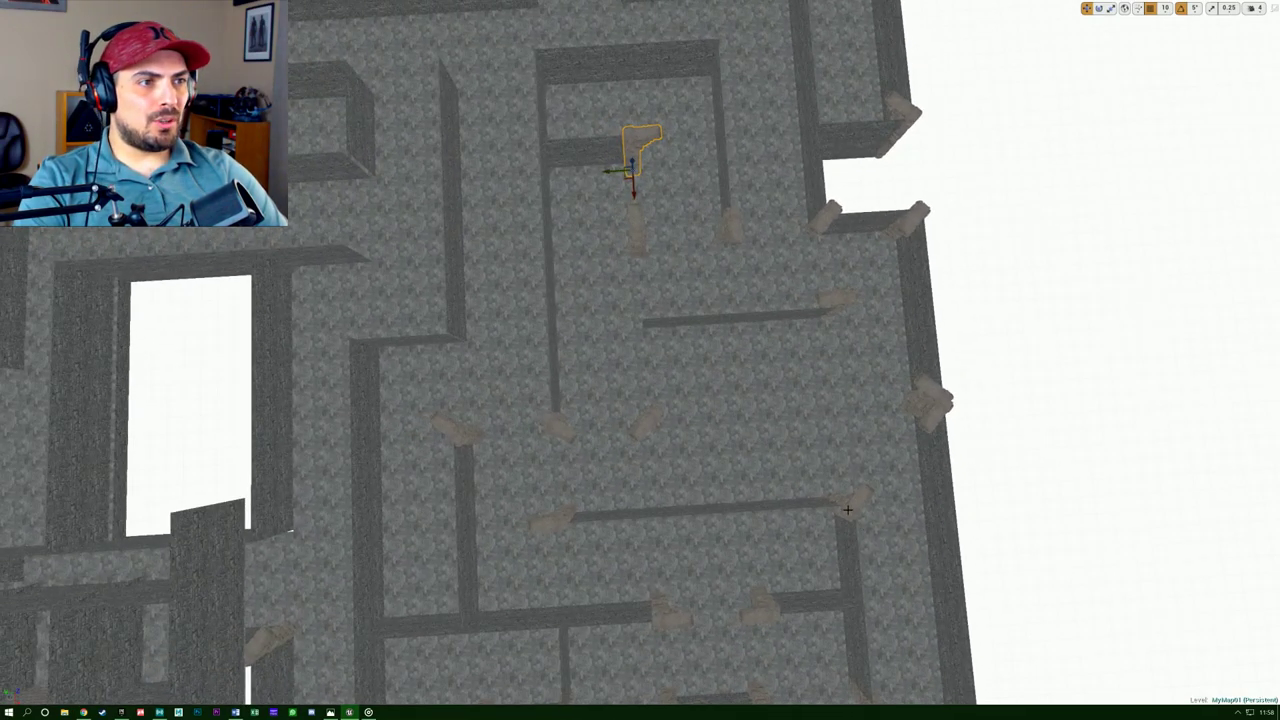
pyautogui.click(854, 508)
pyautogui.keyDown('alt'); pyautogui.moveTo(815, 506); pyautogui.dragTo(705, 85); pyautogui.keyUp('alt')
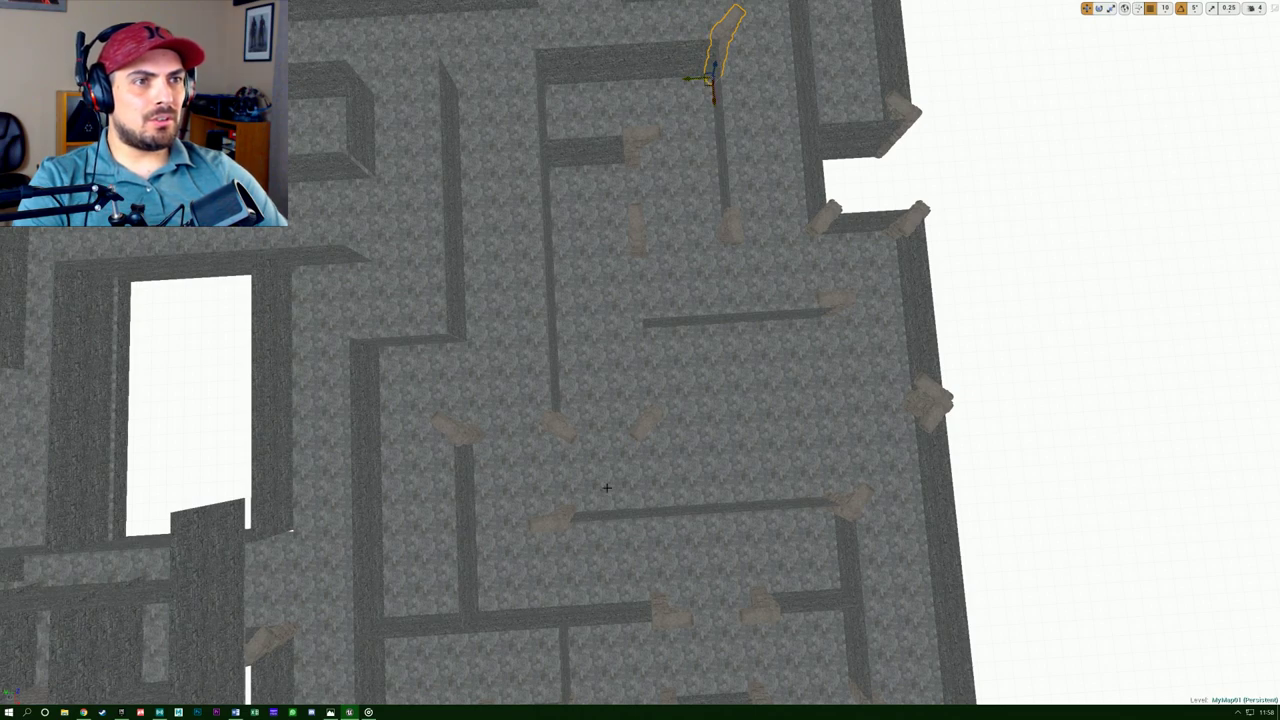
# Duplicate the half arch from another interior wall's free end to the opposite back corner of the enclosed room.
pyautogui.click(462, 434)
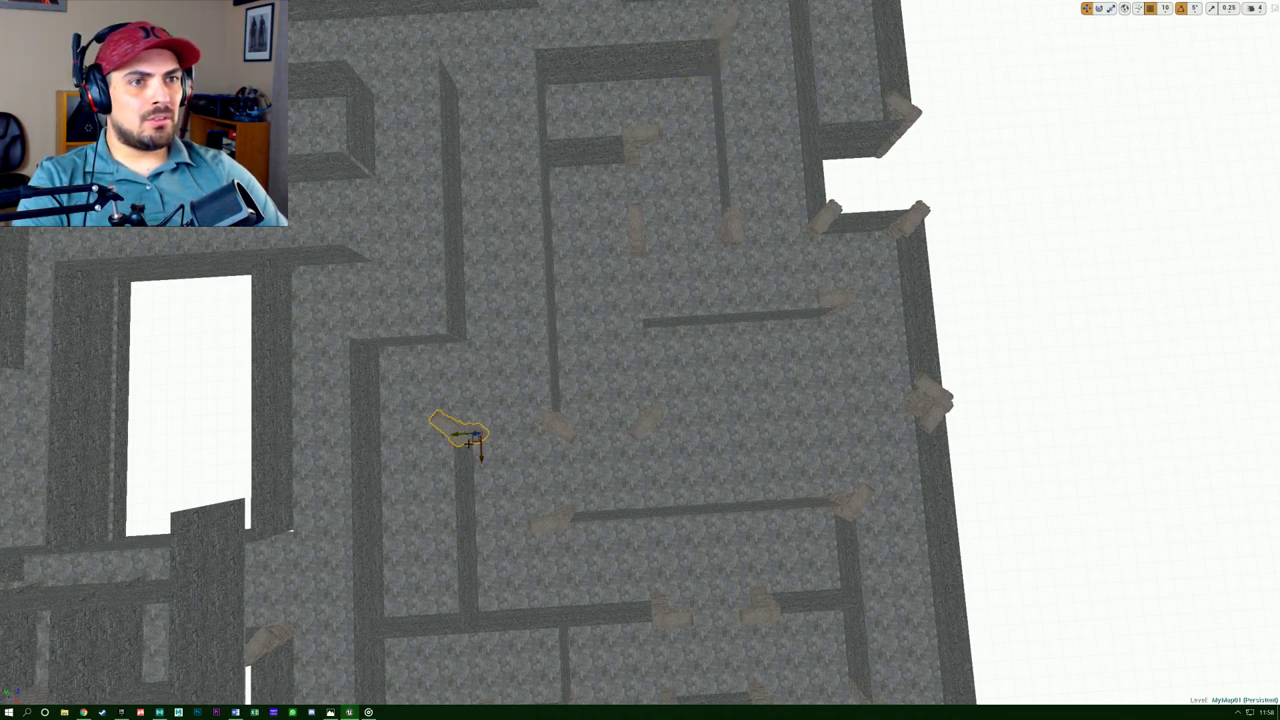
pyautogui.keyDown('alt'); pyautogui.moveTo(474, 442); pyautogui.dragTo(544, 105); pyautogui.keyUp('alt')
pyautogui.moveTo(627, 210); pyautogui.dragTo(1070, 230, button='right')
pyautogui.press('w')
# Rotate the half arch at the enclosed room's thin side wall so it lines up with the wall's free end.
pyautogui.click(596, 211)
pyautogui.press('a')
pyautogui.press('w')
pyautogui.press('s')
pyautogui.click(745, 324)
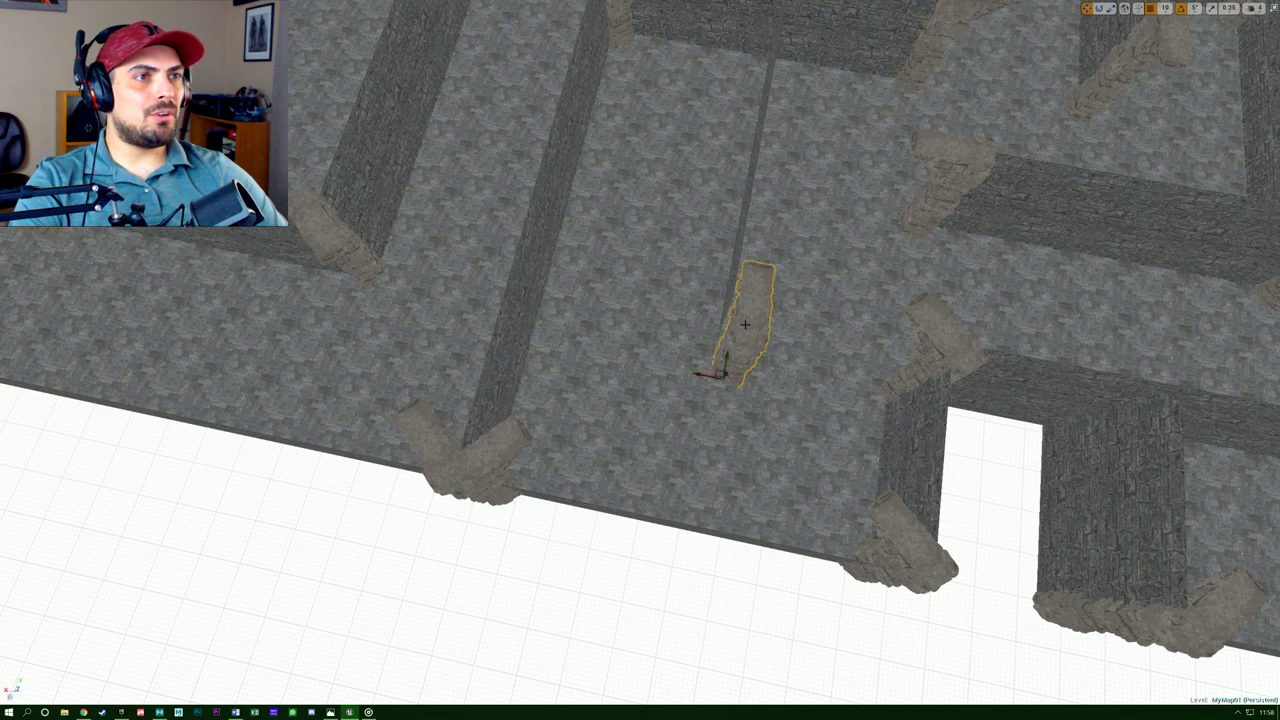
pyautogui.press('e')
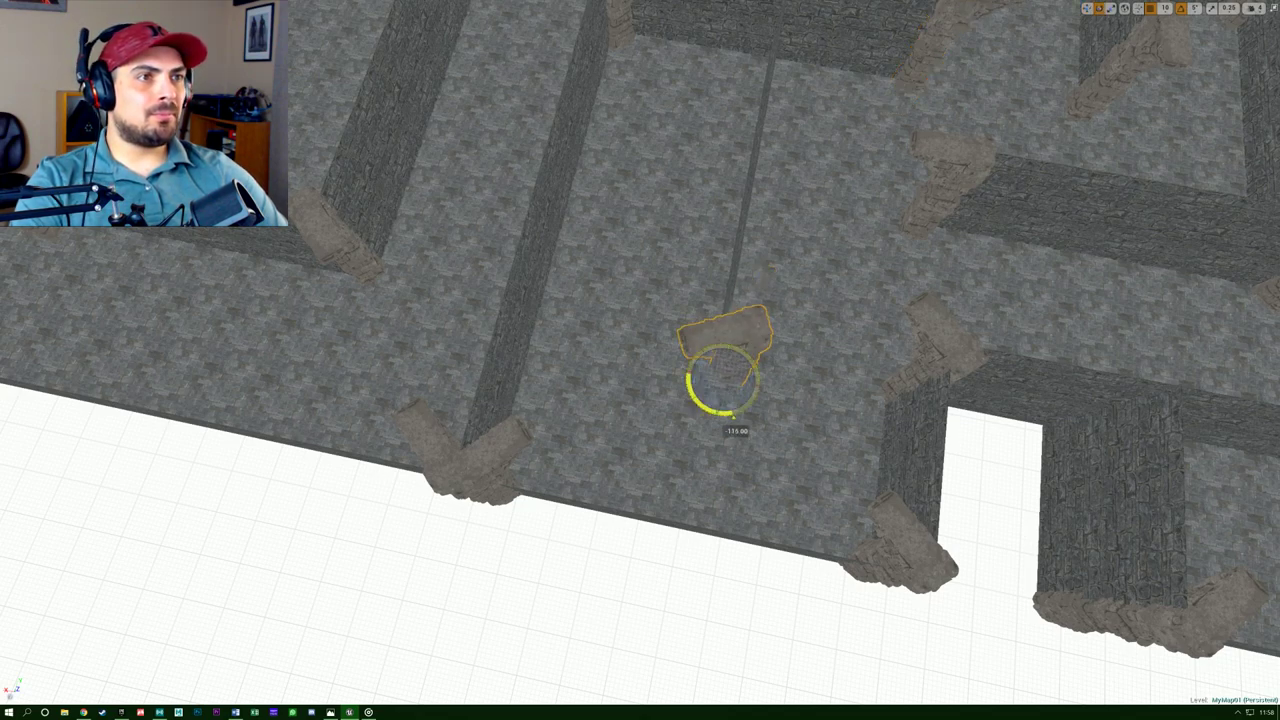
pyautogui.press('w')
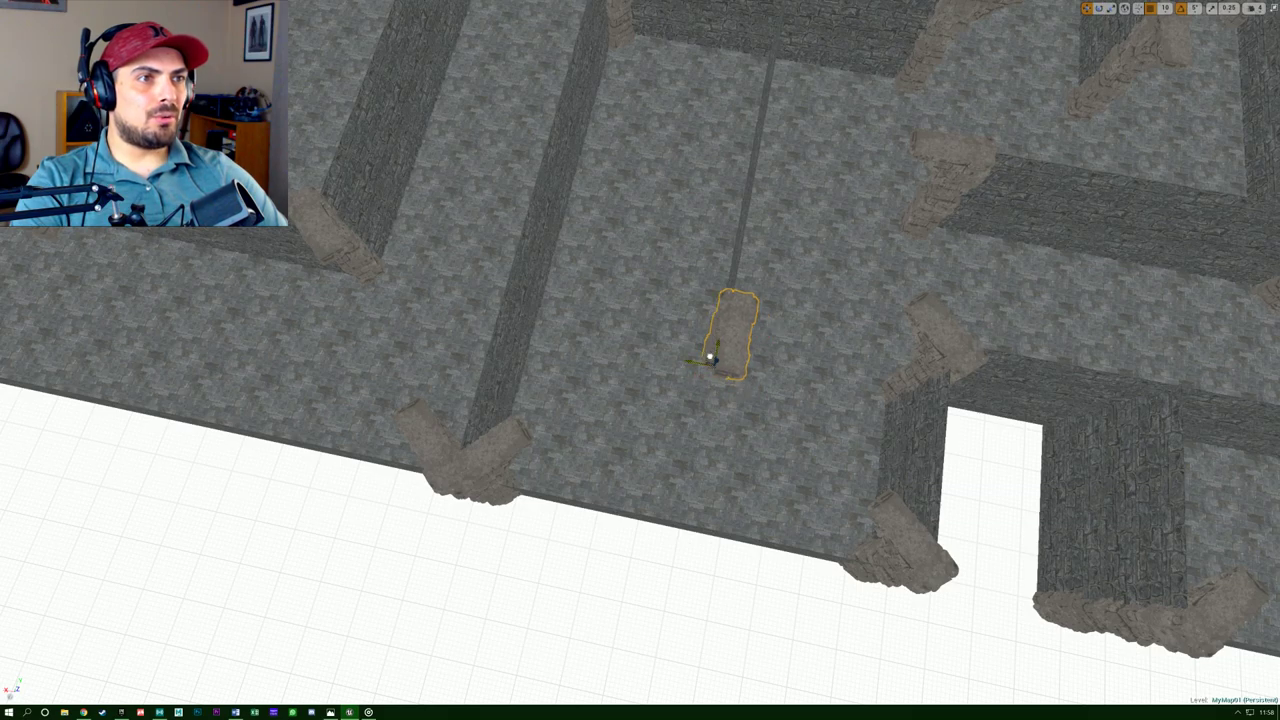
# Nudge the rotated half arch over the thin side wall's free end and check its alignment from several sides.
pyautogui.press('s')
pyautogui.moveTo(732, 356); pyautogui.dragTo(285, 300, button='right')
pyautogui.press('w')
pyautogui.press('d')
pyautogui.press('a')
pyautogui.press('d')
pyautogui.press('w')
pyautogui.press('d')
pyautogui.moveTo(726, 657); pyautogui.dragTo(691, 660)
pyautogui.moveTo(691, 660); pyautogui.dragTo(560, 650, button='right')
pyautogui.press('d')
pyautogui.moveTo(905, 592); pyautogui.dragTo(888, 576, button='right')
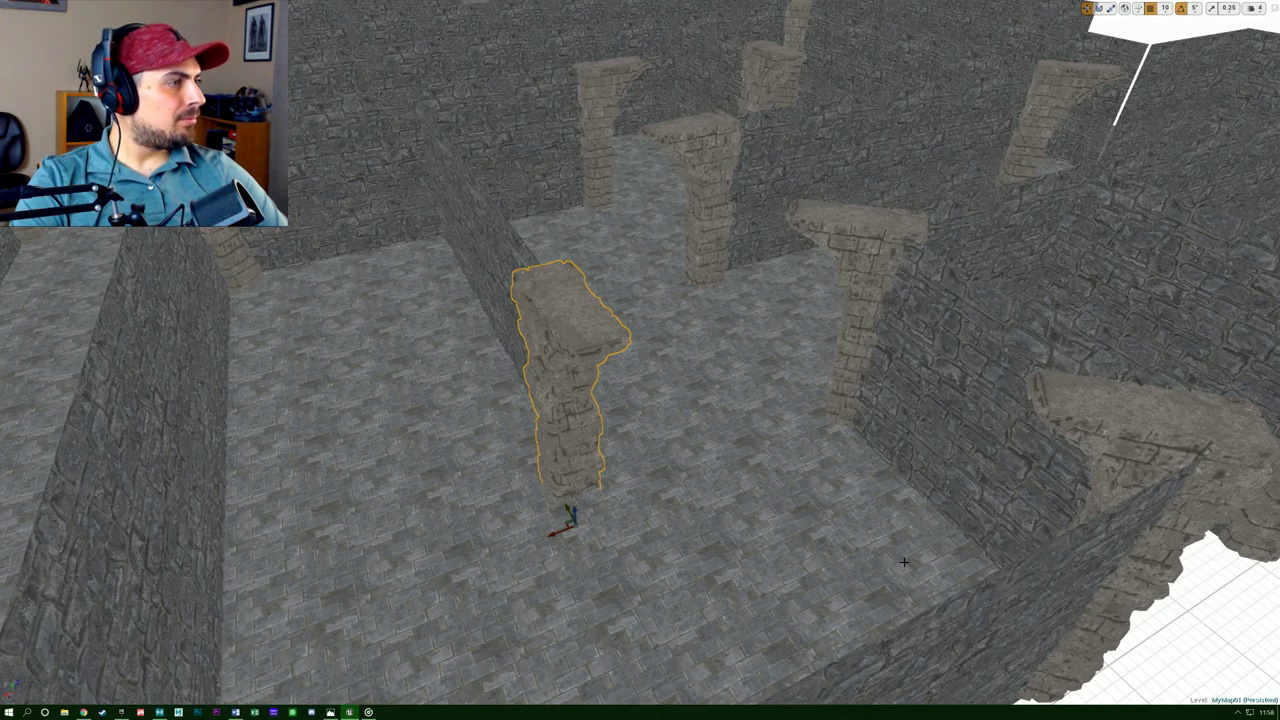
pyautogui.moveTo(674, 478); pyautogui.dragTo(740, 500, button='right')
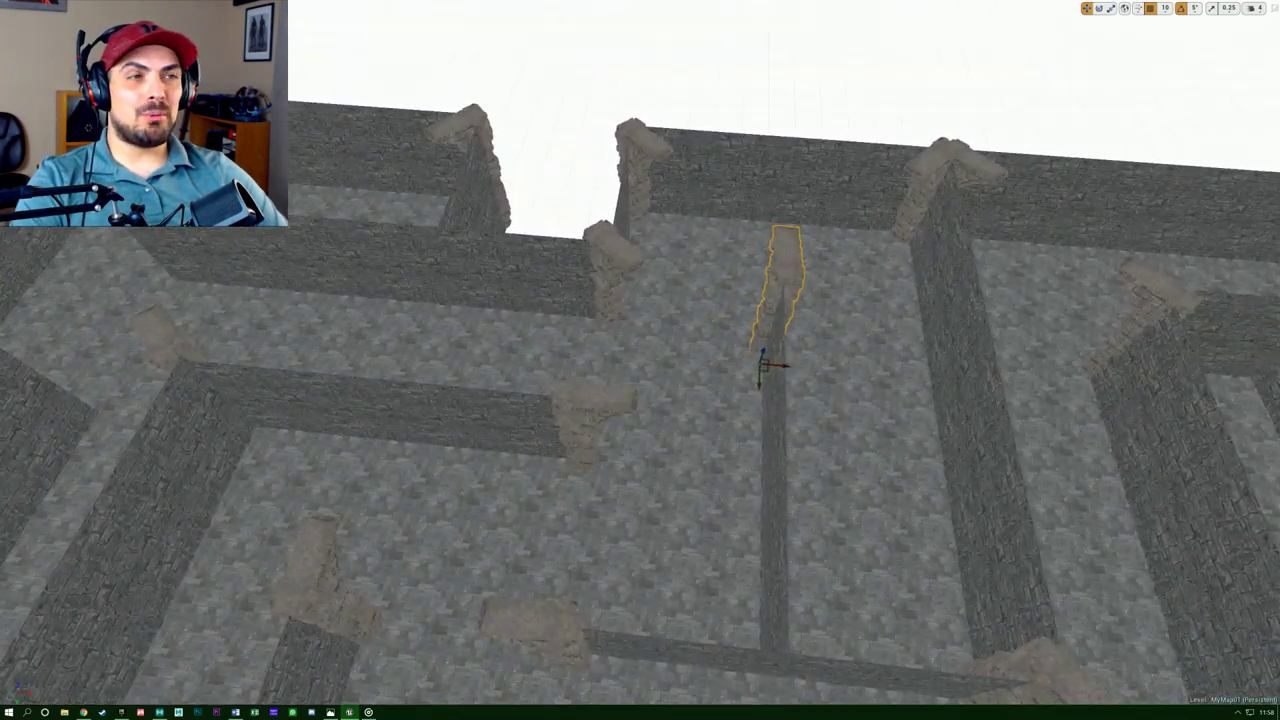
pyautogui.moveTo(740, 500); pyautogui.dragTo(970, 550, button='right')
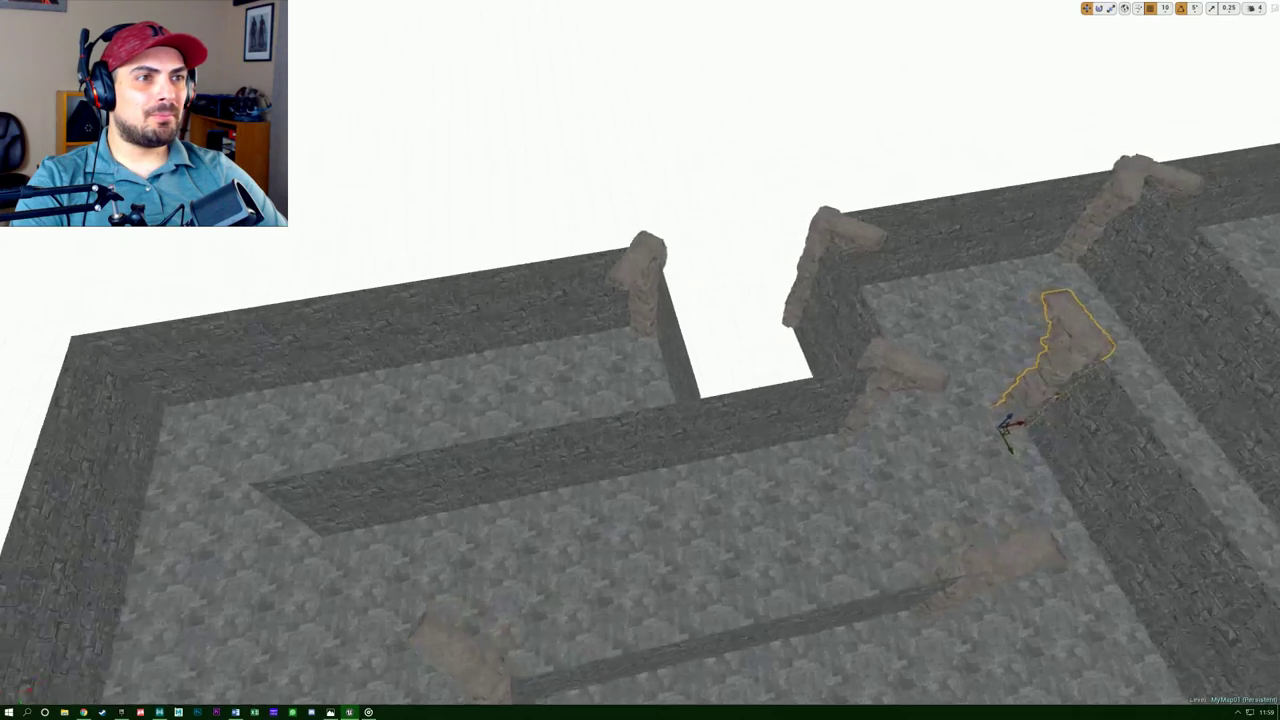
# Shift the copied half arch at the enclosed room's back corner closer to where the two walls meet.
pyautogui.press('d')
pyautogui.moveTo(637, 443); pyautogui.dragTo(870, 395, button='right')
pyautogui.press('w')
pyautogui.moveTo(570, 335); pyautogui.dragTo(560, 333, button='right')
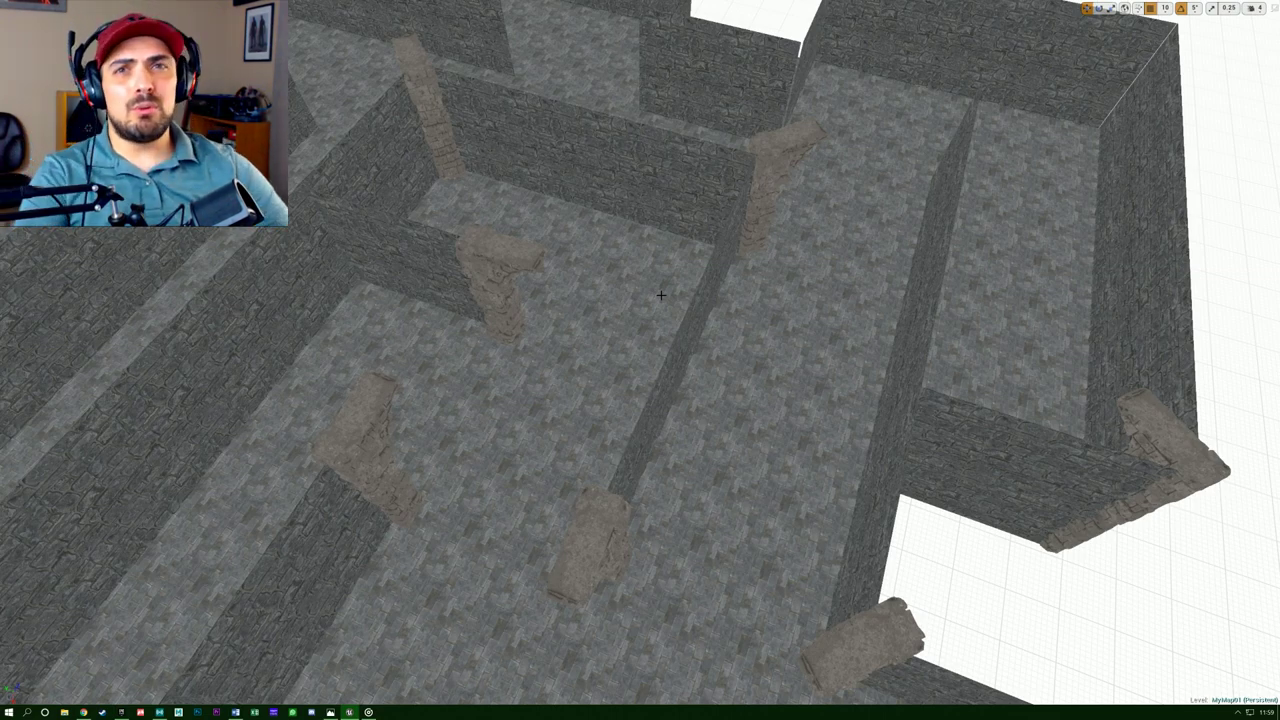
pyautogui.click(783, 178)
pyautogui.moveTo(738, 268); pyautogui.dragTo(712, 277)
pyautogui.moveTo(712, 277); pyautogui.dragTo(620, 280, button='right')
pyautogui.press('w')
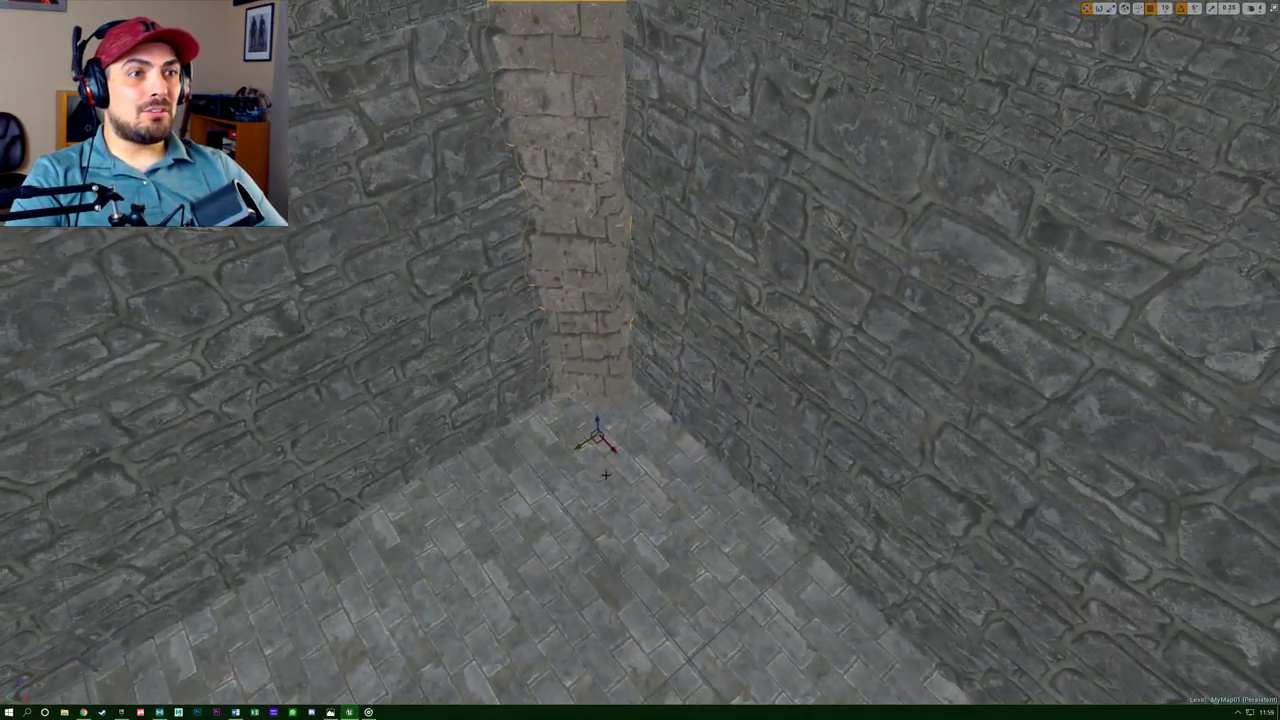
# Adjust the back corner's half arch once more and check its fit from outside the enclosed room.
pyautogui.moveTo(597, 446); pyautogui.dragTo(607, 467)
pyautogui.moveTo(608, 476); pyautogui.dragTo(690, 500, button='right')
pyautogui.press('w')
pyautogui.press('f')
pyautogui.press('a')
pyautogui.press('w')
pyautogui.press('s')
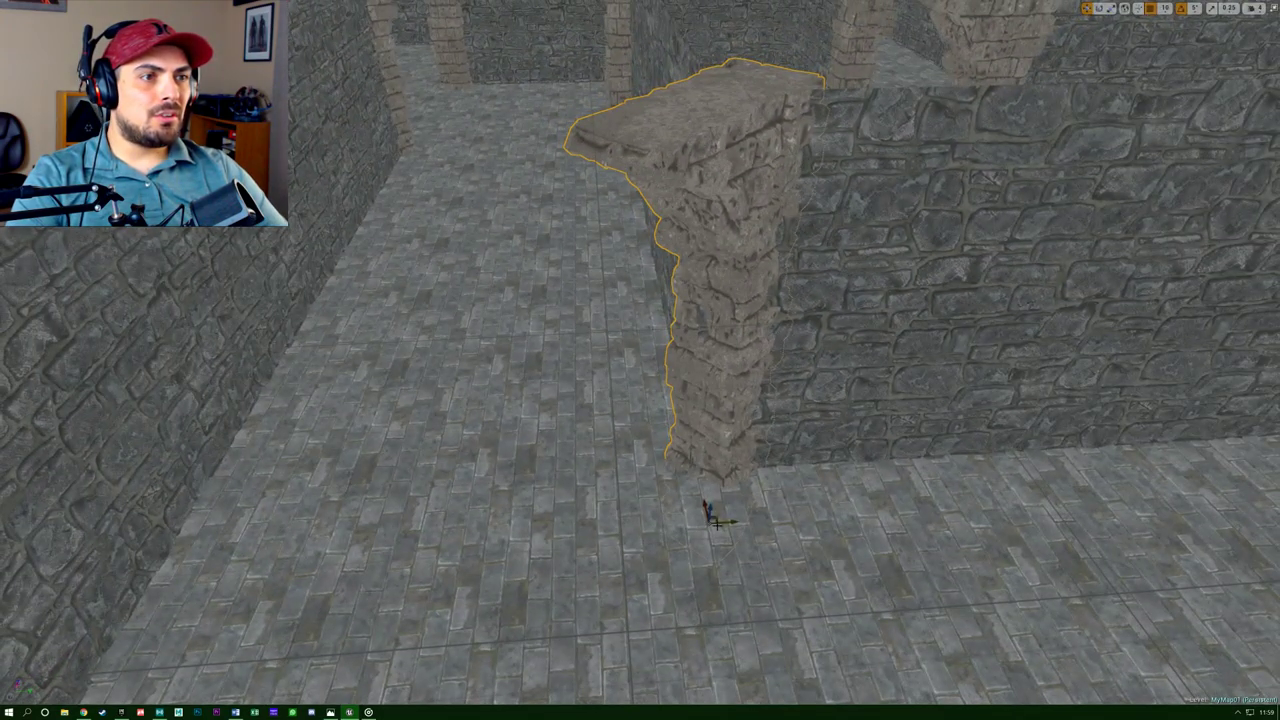
# Duplicate the half arch from a nearby interior wall end onto the free end of the long wall beside the outer-wall notch.
pyautogui.press('w')
pyautogui.moveTo(722, 511); pyautogui.dragTo(545, 545, button='right')
pyautogui.press('e')
pyautogui.press('w')
pyautogui.press('s')
pyautogui.press('s')
pyautogui.press('s')
pyautogui.press('s')
pyautogui.keyDown('alt'); pyautogui.moveTo(545, 442); pyautogui.dragTo(415, 376); pyautogui.keyUp('alt')
pyautogui.press('s')
pyautogui.moveTo(571, 352)
pyautogui.mouseDown(button='right')
pyautogui.moveTo(510, 350)
pyautogui.moveTo(571, 352)
pyautogui.mouseUp(button='right')
pyautogui.click(622, 294)
pyautogui.press('w')
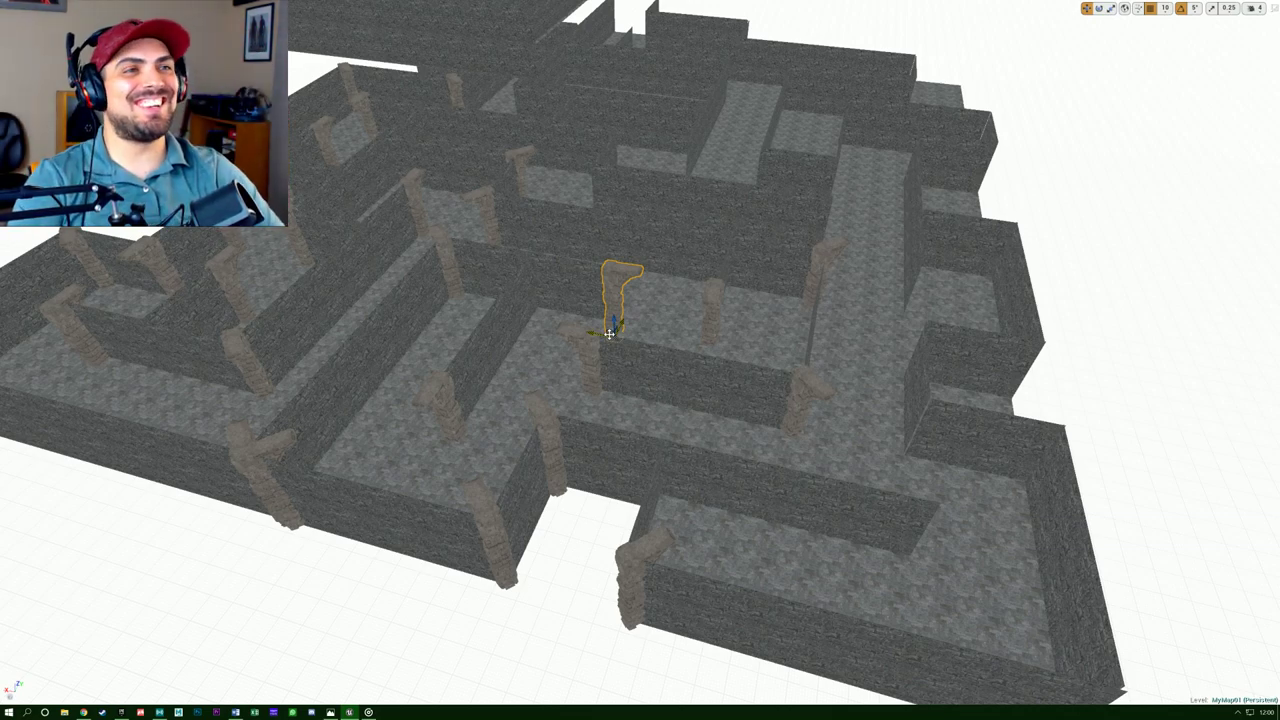
pyautogui.moveTo(609, 334); pyautogui.dragTo(898, 555)
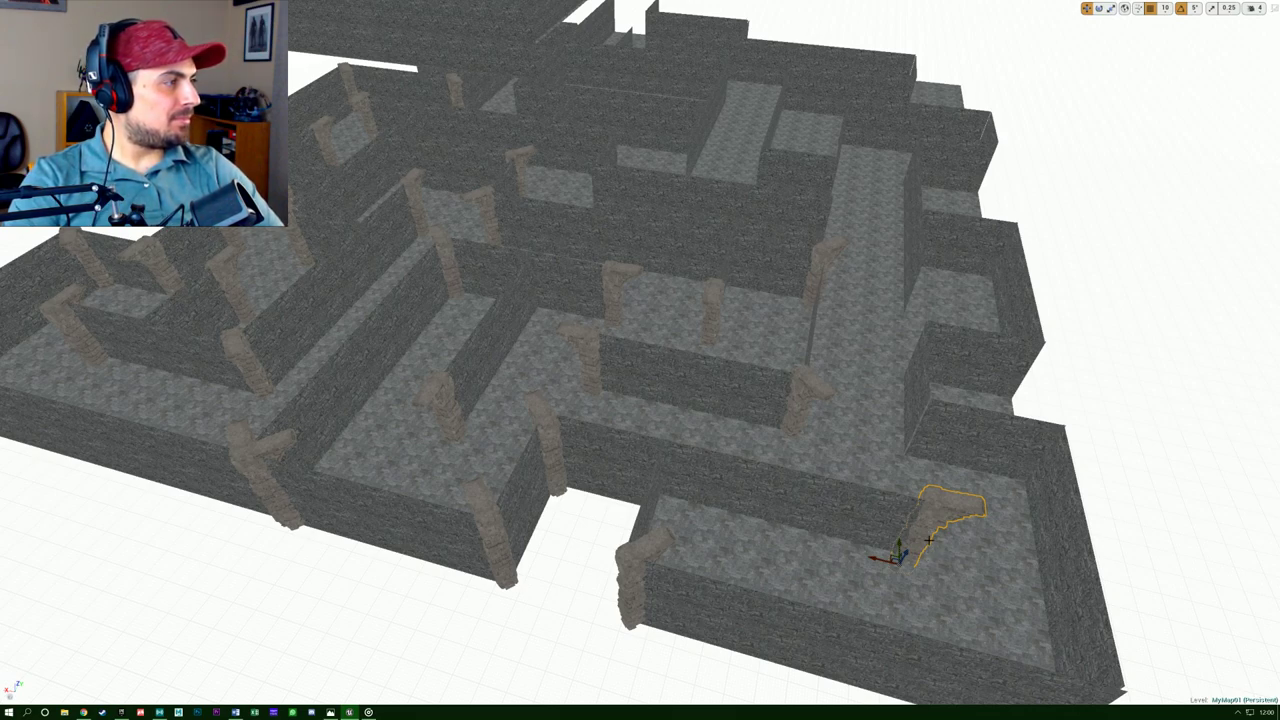
# Nudge the copied half arch over the long wall's free end and check that it is centred.
pyautogui.moveTo(922, 542); pyautogui.dragTo(740, 560, button='right')
pyautogui.moveTo(858, 555); pyautogui.dragTo(766, 485, button='right')
pyautogui.moveTo(678, 452); pyautogui.dragTo(714, 446)
pyautogui.moveTo(714, 446); pyautogui.dragTo(581, 344, button='right')
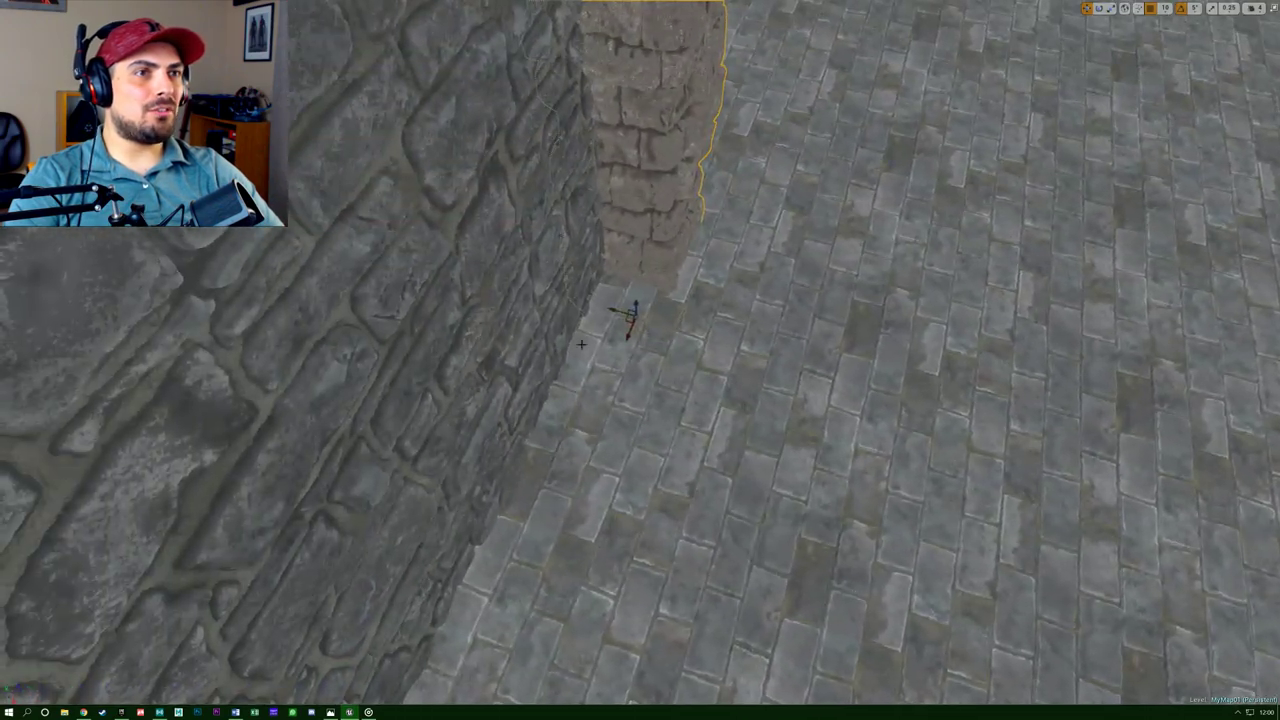
pyautogui.moveTo(611, 309); pyautogui.dragTo(606, 302)
pyautogui.moveTo(618, 318); pyautogui.dragTo(663, 372, button='right')
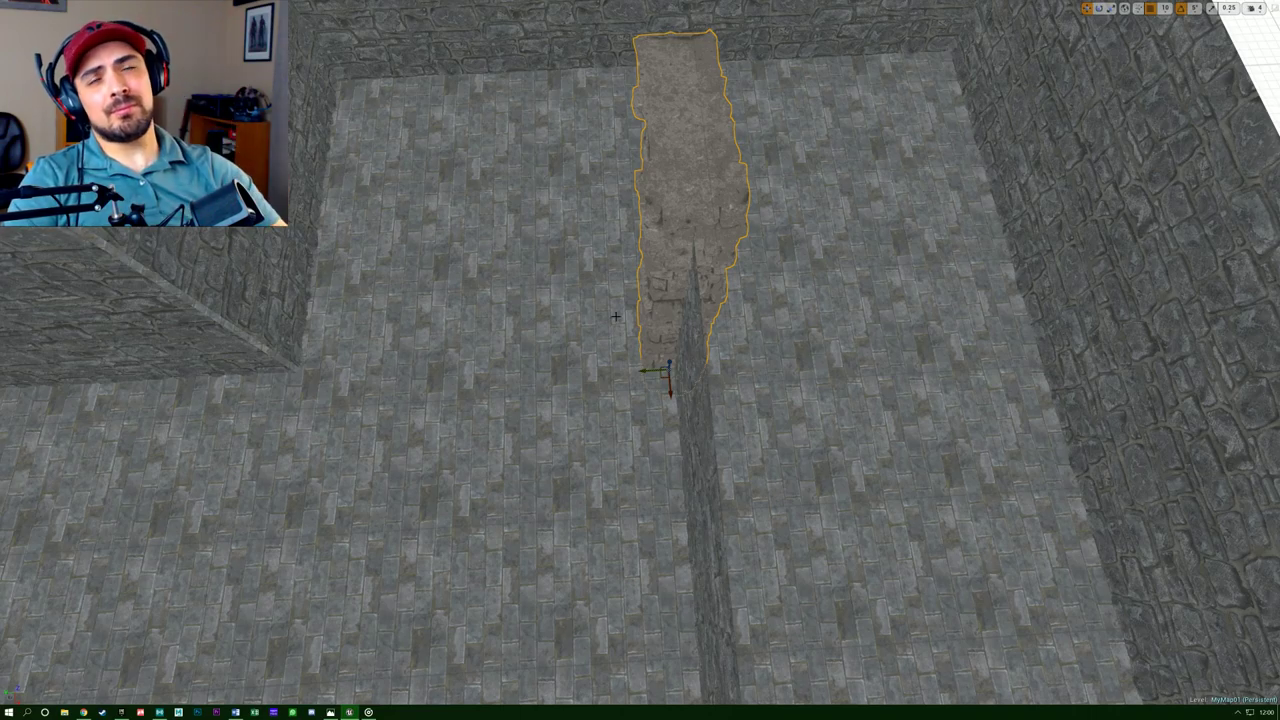
pyautogui.moveTo(566, 327); pyautogui.dragTo(640, 340, button='right')
pyautogui.moveTo(577, 416)
pyautogui.mouseDown(button='right')
pyautogui.moveTo(560, 416)
pyautogui.moveTo(577, 416)
pyautogui.mouseUp(button='right')
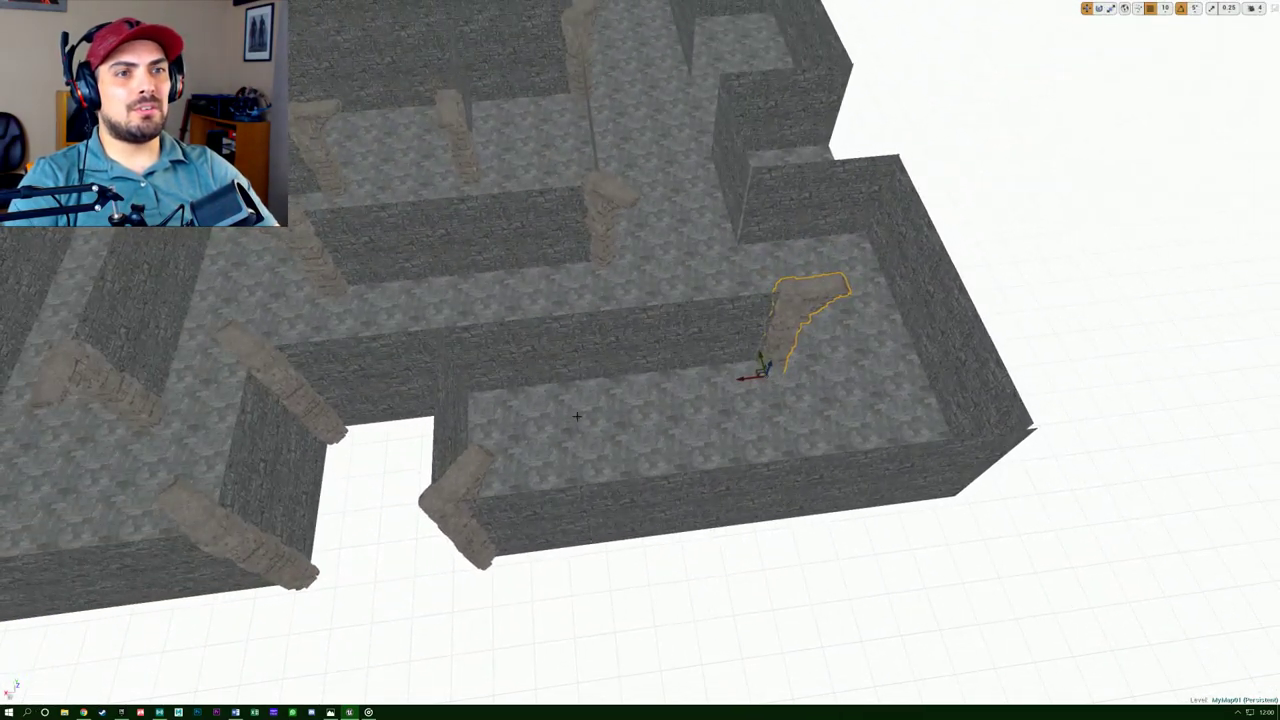
# Duplicate the outer-wall notch's half arch into the outer wall's corner beyond the long wall.
pyautogui.click(310, 580)
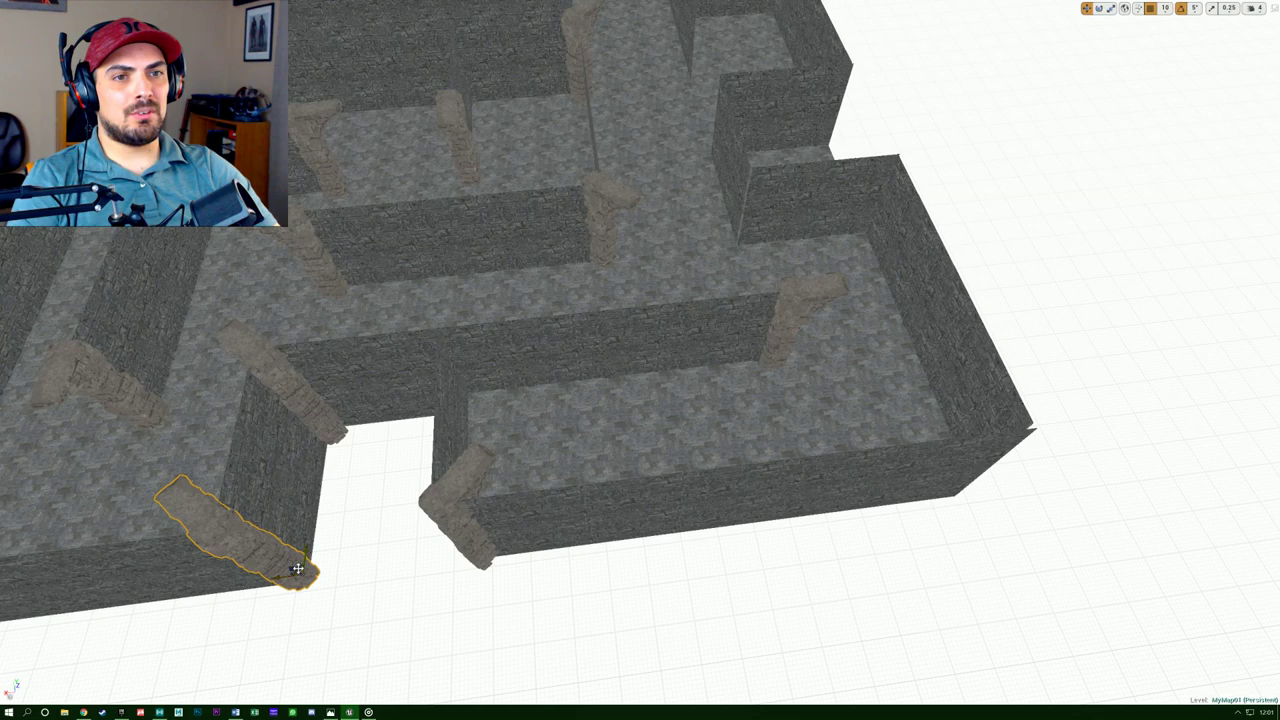
pyautogui.moveTo(298, 568); pyautogui.dragTo(951, 487)
pyautogui.moveTo(897, 422); pyautogui.dragTo(1200, 415, button='right')
pyautogui.press('w')
pyautogui.press('s')
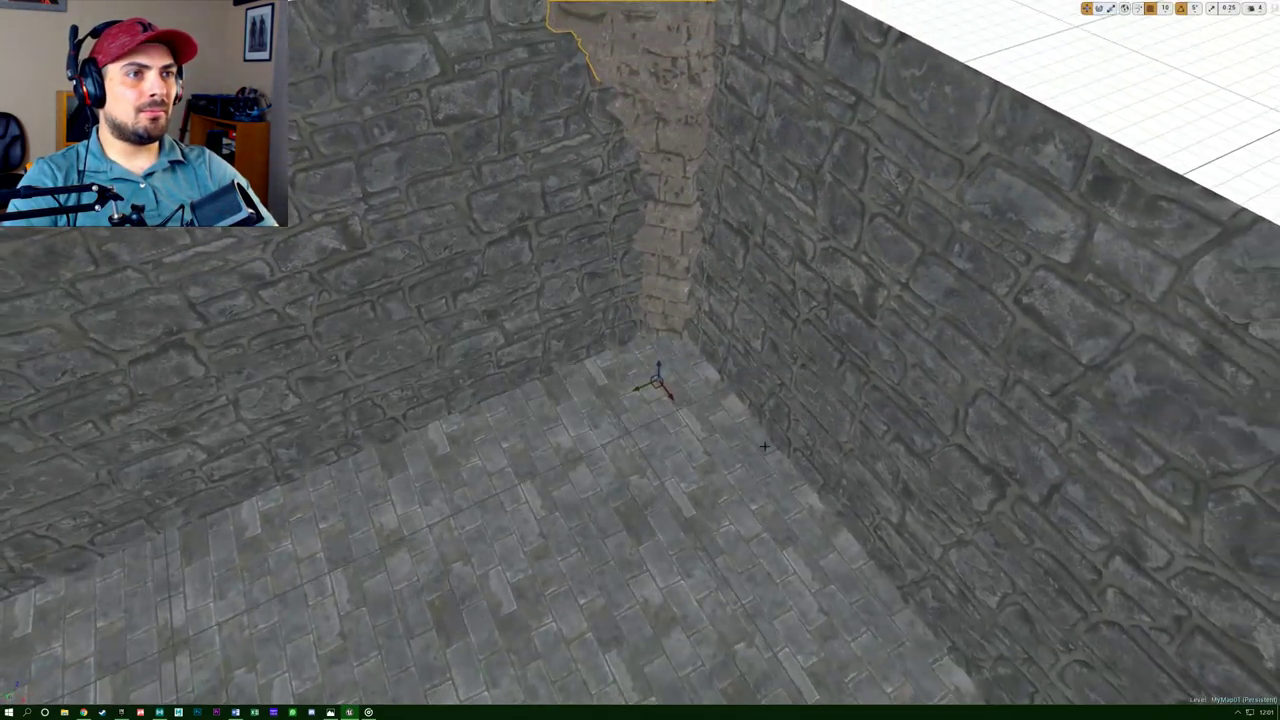
# Nudge the copied half arch into the outer wall's corner until it sits against both walls.
pyautogui.moveTo(653, 388); pyautogui.dragTo(661, 413)
pyautogui.moveTo(662, 411); pyautogui.dragTo(690, 410, button='right')
pyautogui.press('w')
pyautogui.moveTo(548, 520); pyautogui.dragTo(490, 485, button='right')
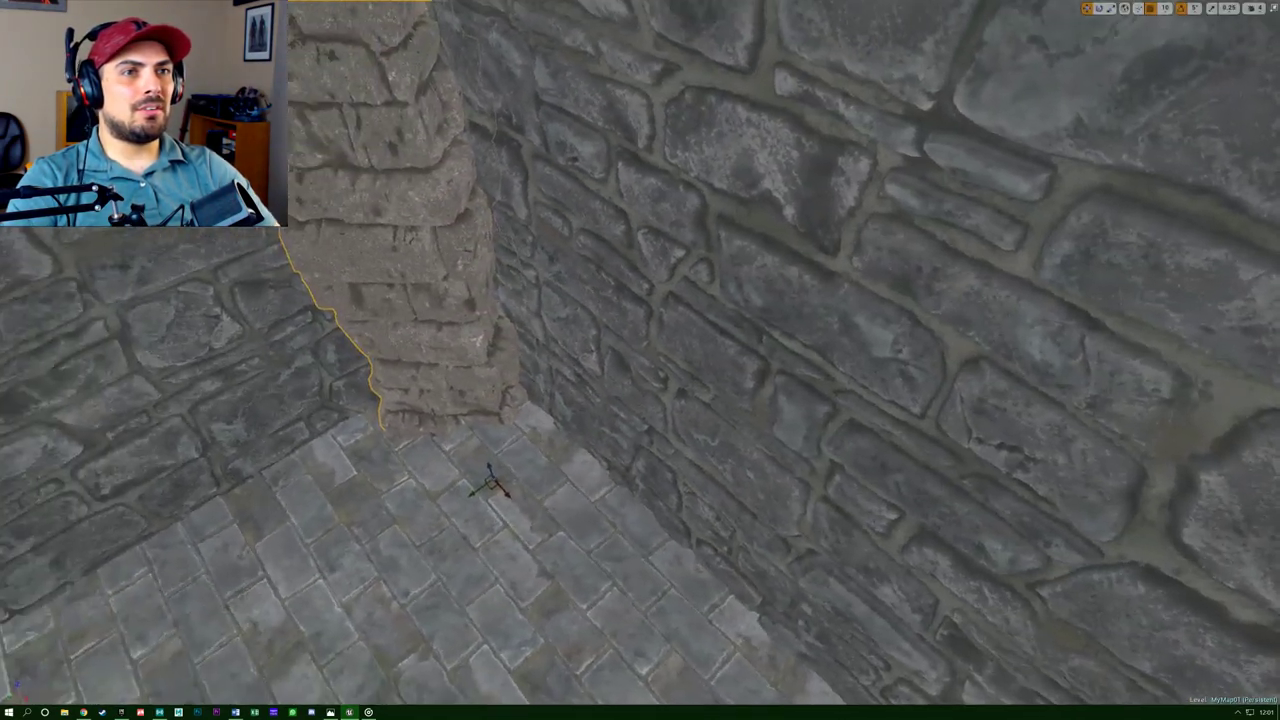
pyautogui.moveTo(492, 488); pyautogui.dragTo(502, 494)
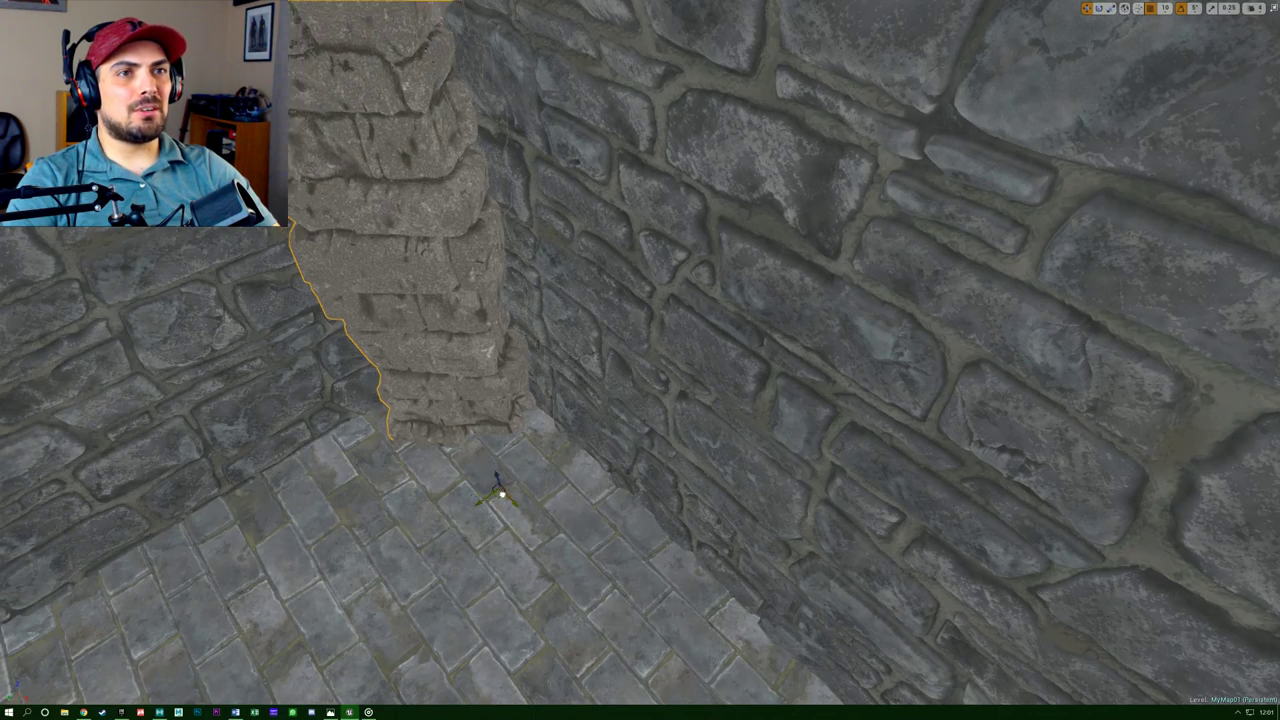
pyautogui.moveTo(497, 494); pyautogui.dragTo(445, 488, button='right')
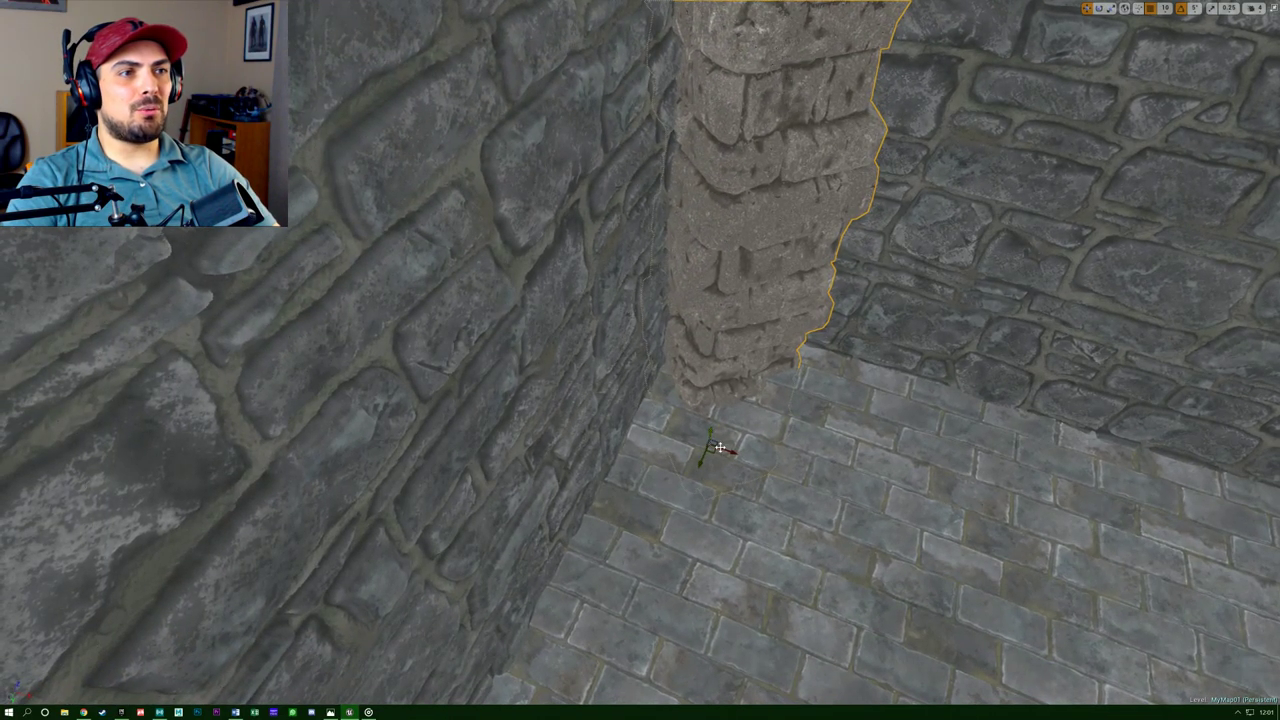
pyautogui.moveTo(718, 447); pyautogui.dragTo(707, 434)
pyautogui.moveTo(707, 434); pyautogui.dragTo(600, 438, button='right')
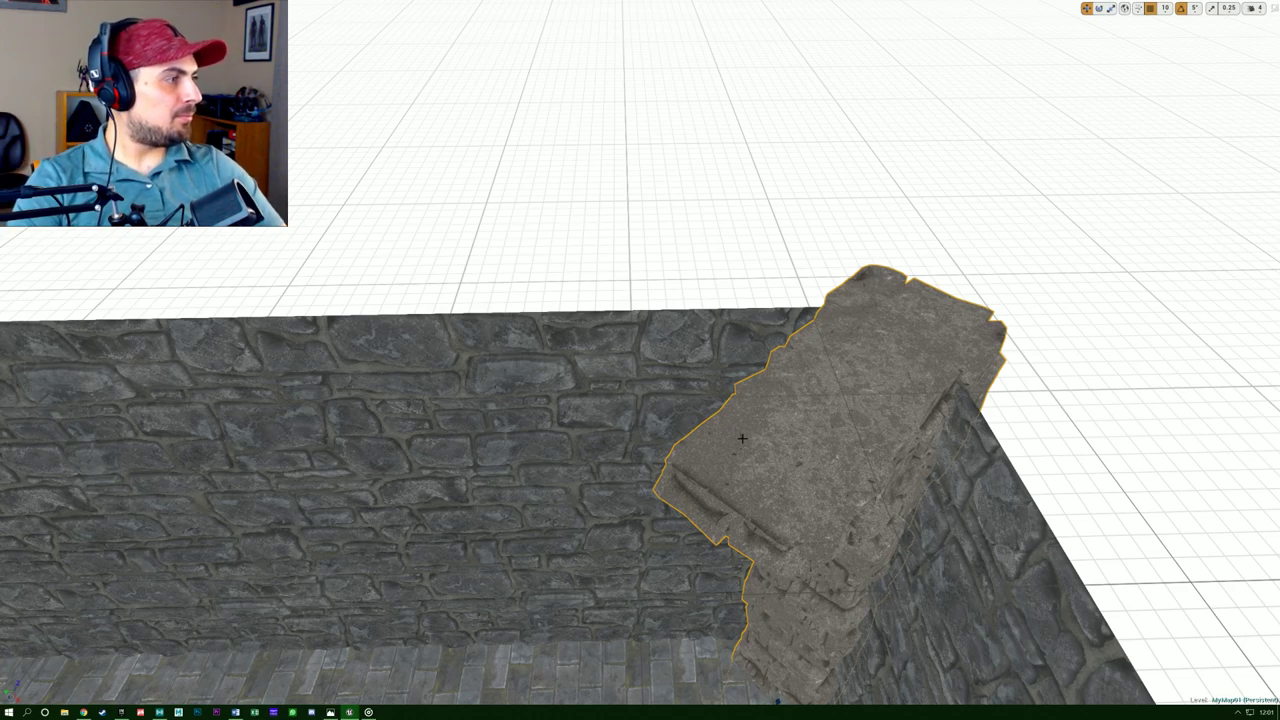
pyautogui.moveTo(600, 438); pyautogui.dragTo(475, 445, button='right')
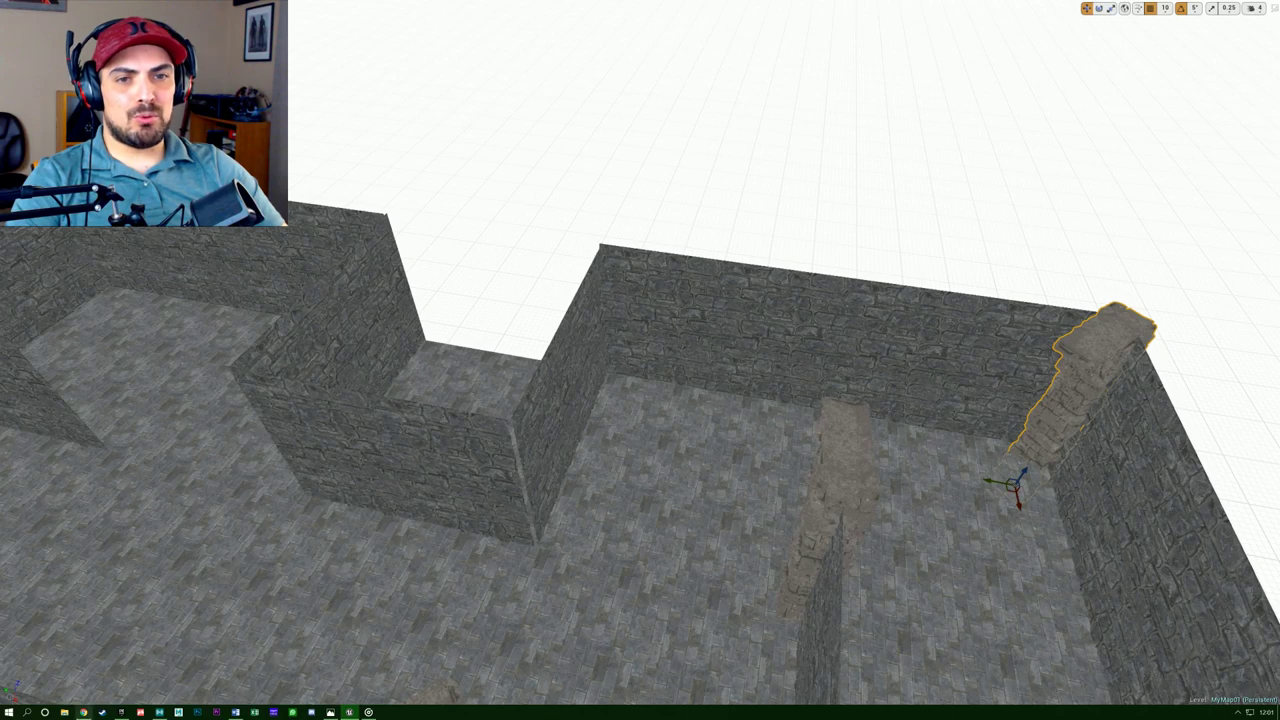
# Switch to the Monstercat site in the browser, open the IGXL Playlist and play its first track, Us.
pyautogui.click(84, 712)
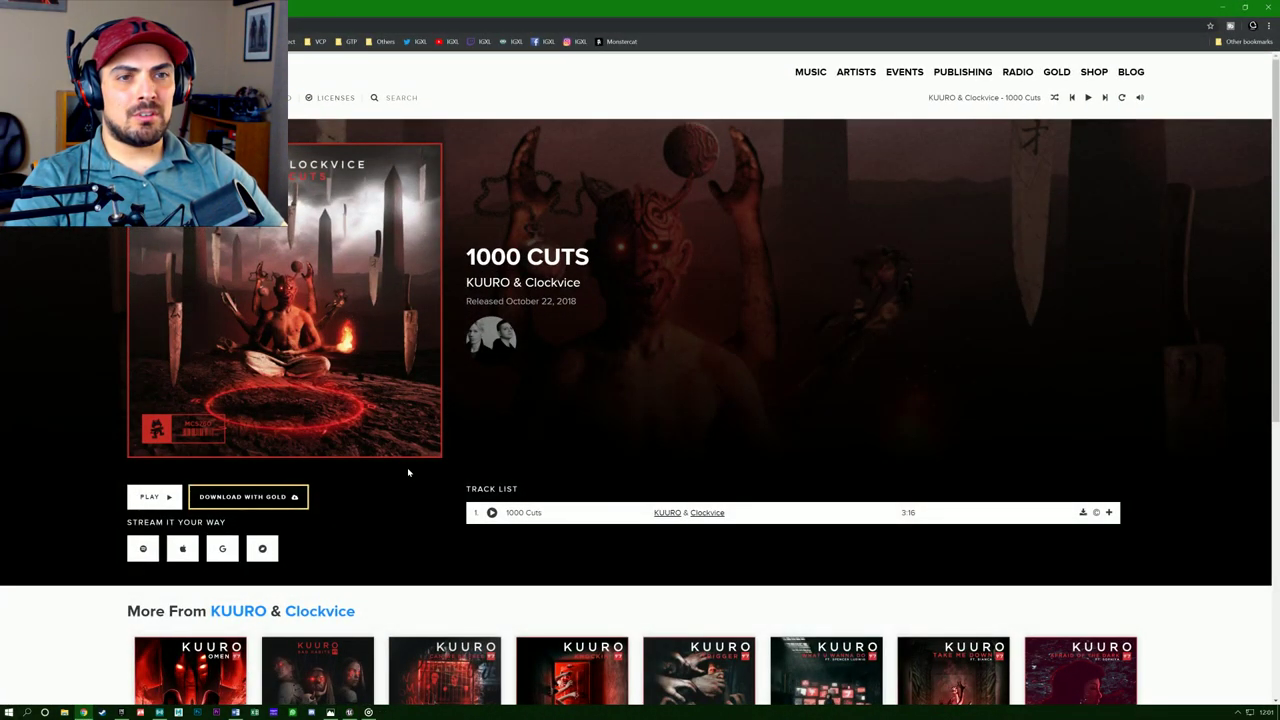
pyautogui.click(222, 98)
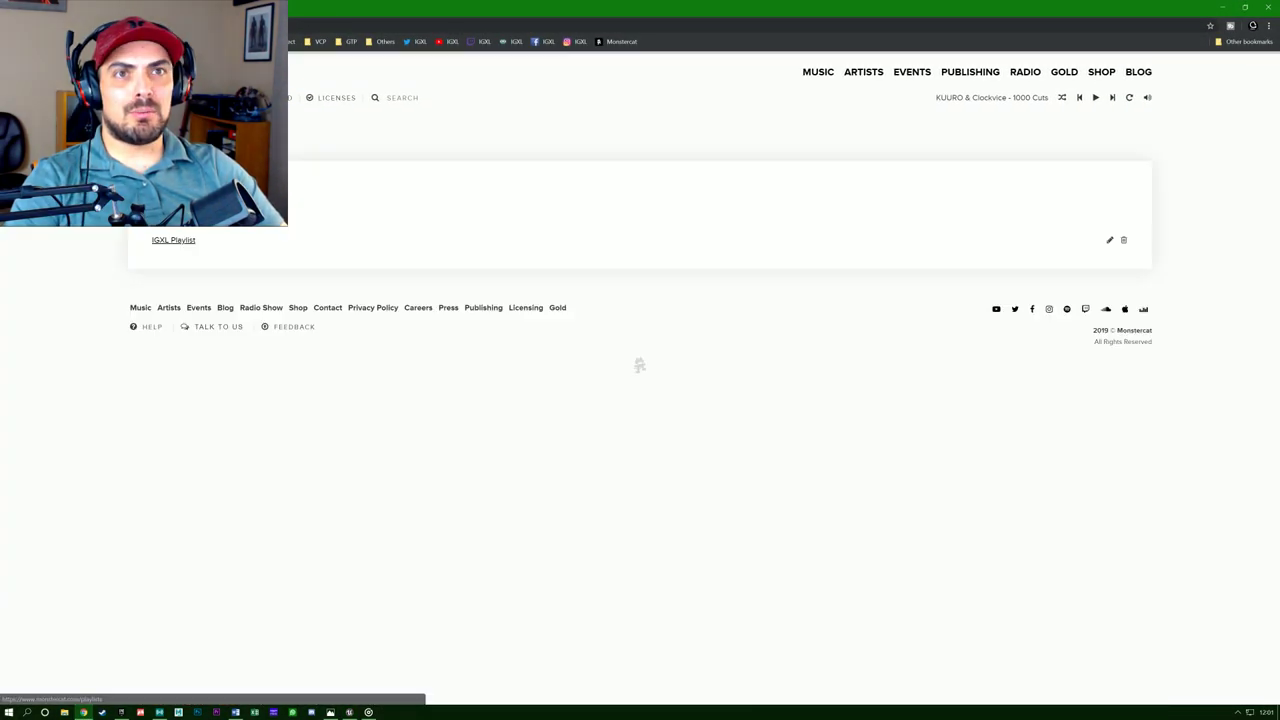
pyautogui.click(173, 240)
pyautogui.click(194, 245)
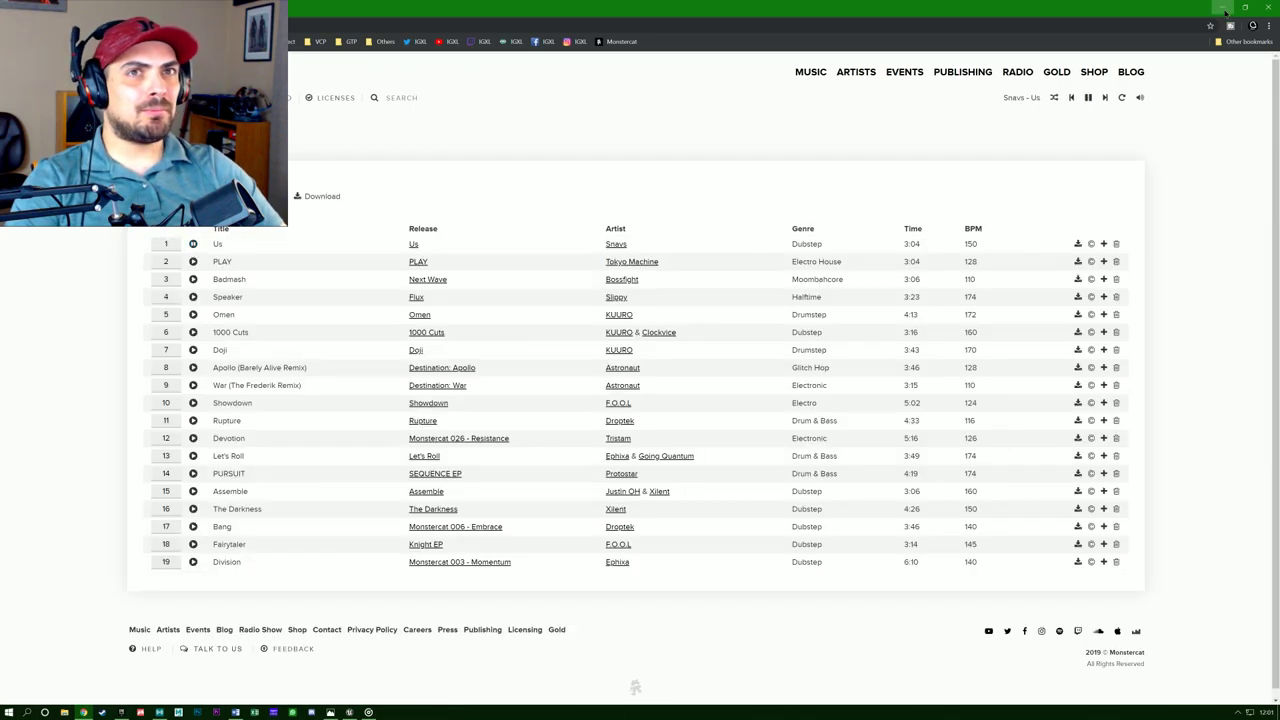
# Return to the Unreal level, duplicate the half arch on the long wall's free end and rotate the copy to a diagonal.
pyautogui.click(1225, 12)
pyautogui.moveTo(617, 356); pyautogui.dragTo(797, 373, button='right')
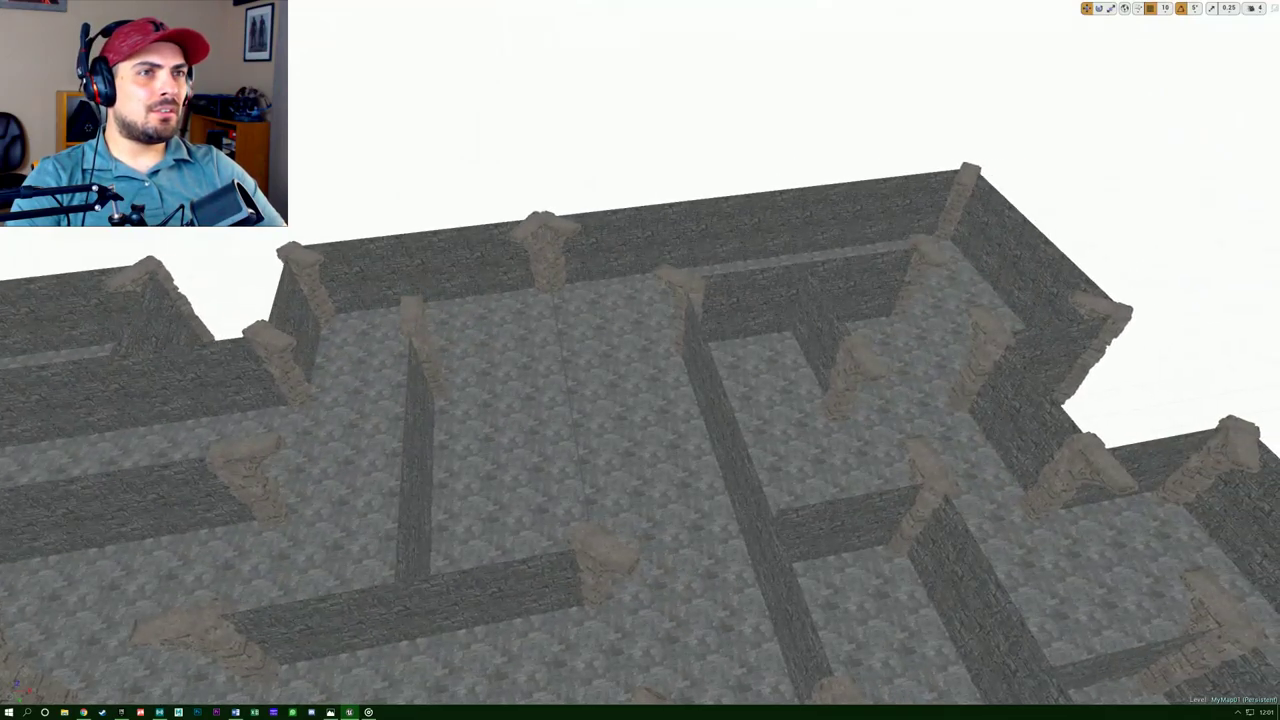
pyautogui.moveTo(1140, 150); pyautogui.dragTo(1224, 246, button='right')
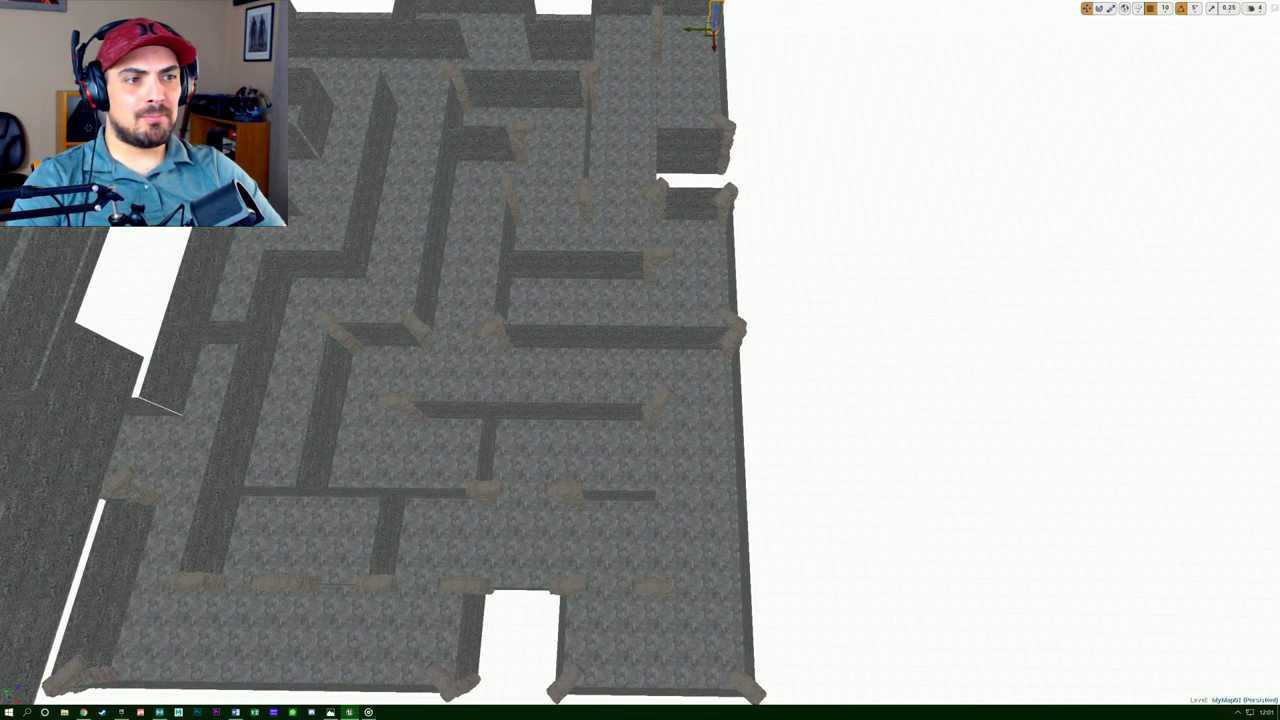
pyautogui.moveTo(1224, 246); pyautogui.dragTo(1235, 115, button='right')
pyautogui.press('w')
pyautogui.moveTo(616, 524)
pyautogui.mouseDown(button='right')
pyautogui.moveTo(614, 510)
pyautogui.moveTo(615, 524)
pyautogui.mouseUp(button='right')
pyautogui.click(532, 541)
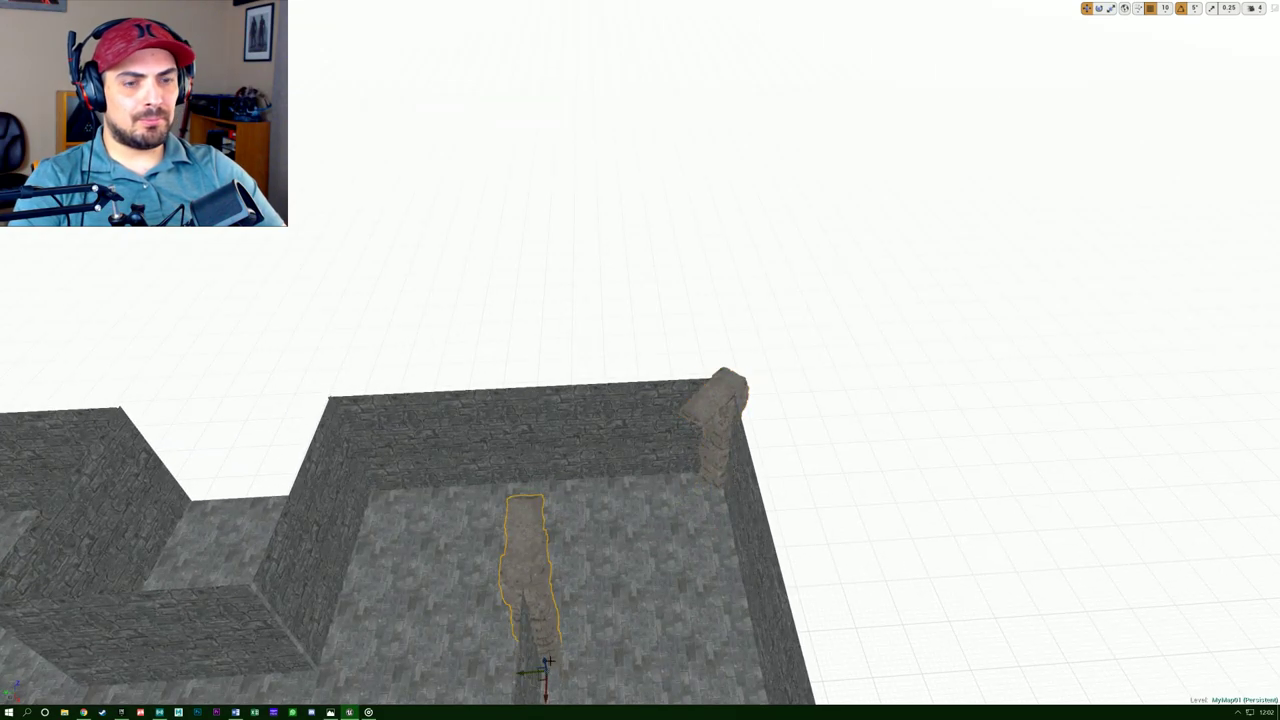
pyautogui.moveTo(547, 670); pyautogui.dragTo(543, 697, button='right')
pyautogui.press('e')
pyautogui.moveTo(592, 560); pyautogui.dragTo(520, 557)
pyautogui.moveTo(664, 551); pyautogui.dragTo(672, 551)
pyautogui.press('w')
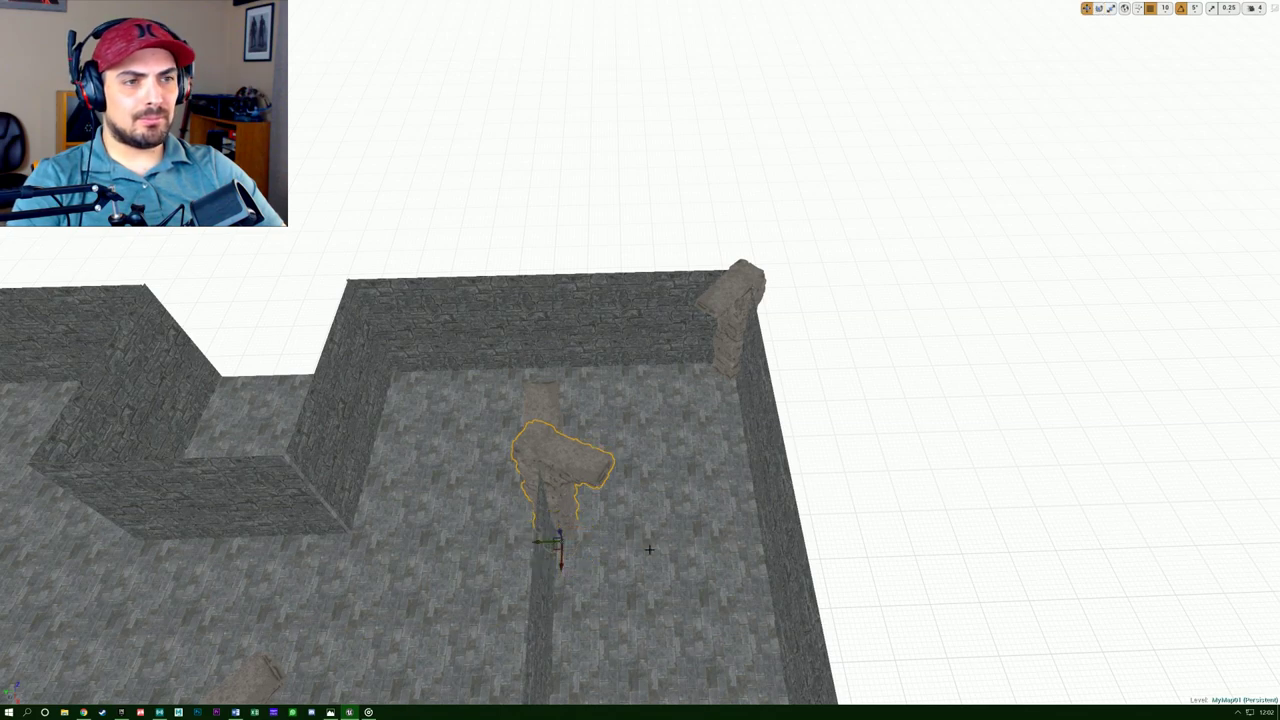
# Move the rotated half arch into the outer wall's corner beside the notch, fine-tune its rotation and nudge it against both walls.
pyautogui.moveTo(557, 543); pyautogui.dragTo(397, 398)
pyautogui.moveTo(397, 398); pyautogui.dragTo(340, 428, button='right')
pyautogui.moveTo(480, 435); pyautogui.dragTo(480, 427, button='right')
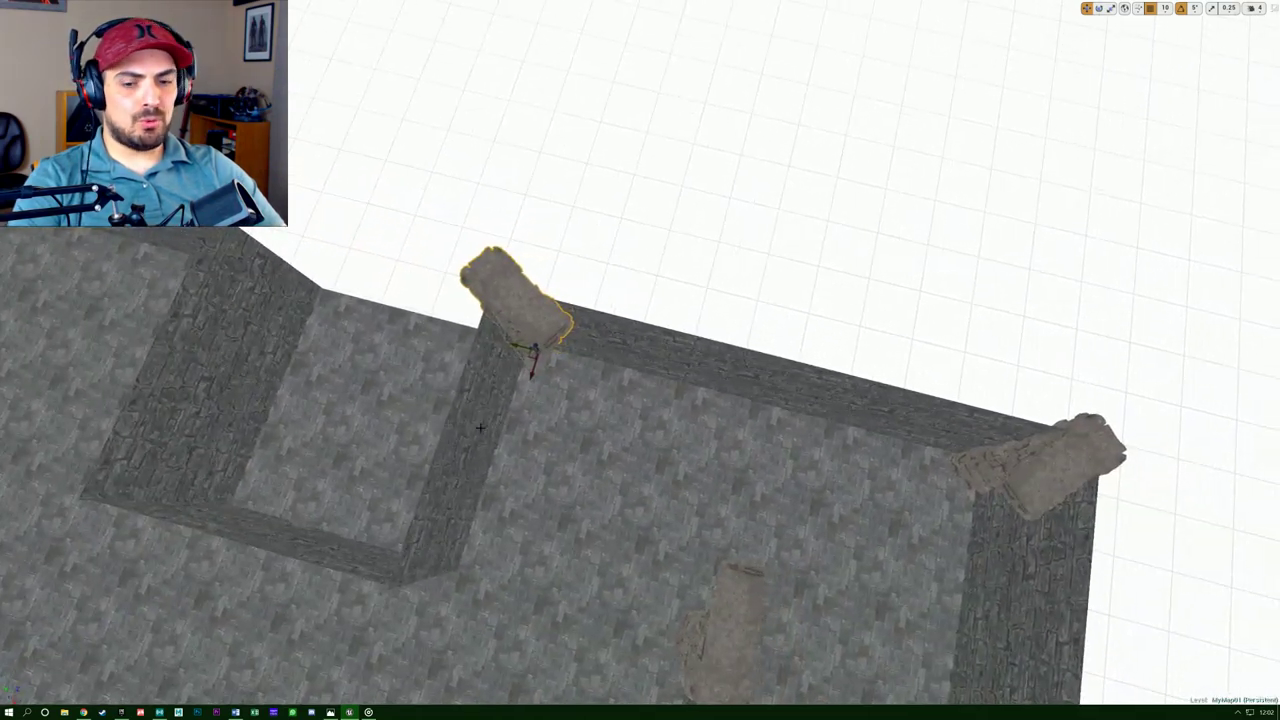
pyautogui.press('e')
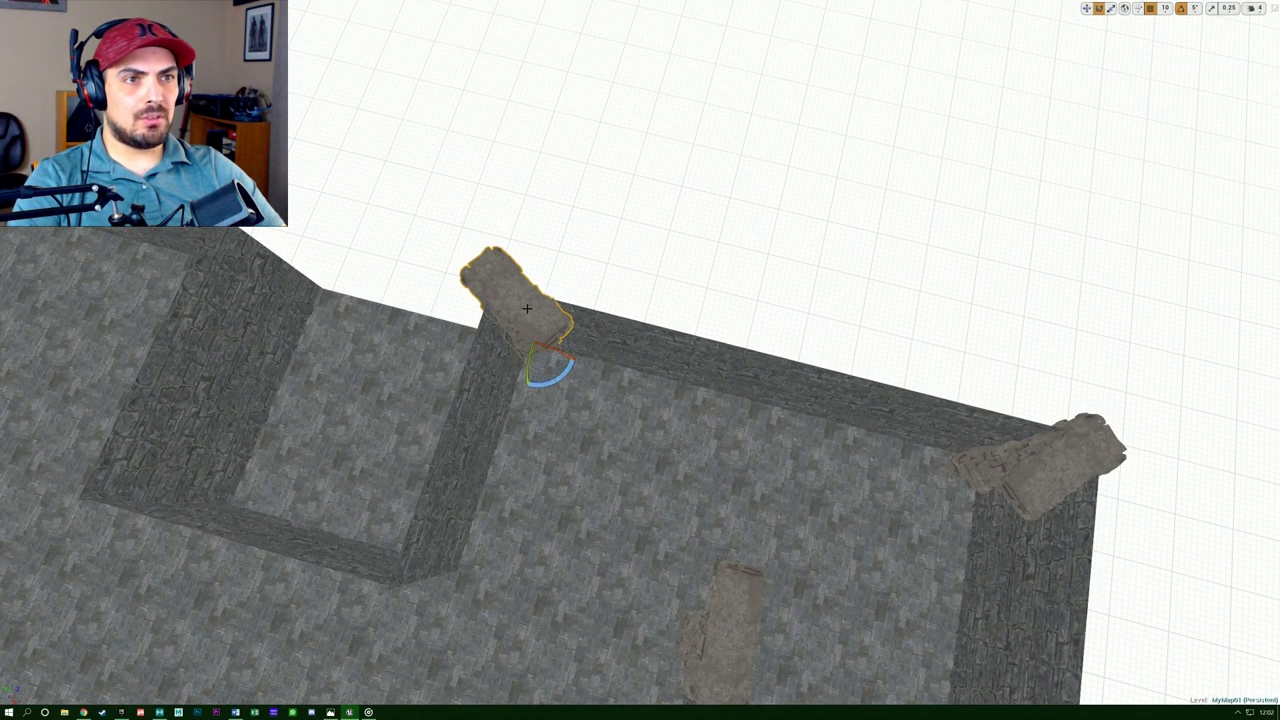
pyautogui.moveTo(553, 376)
pyautogui.mouseDown()
pyautogui.moveTo(520, 384)
pyautogui.moveTo(536, 365)
pyautogui.mouseUp()
pyautogui.press('w')
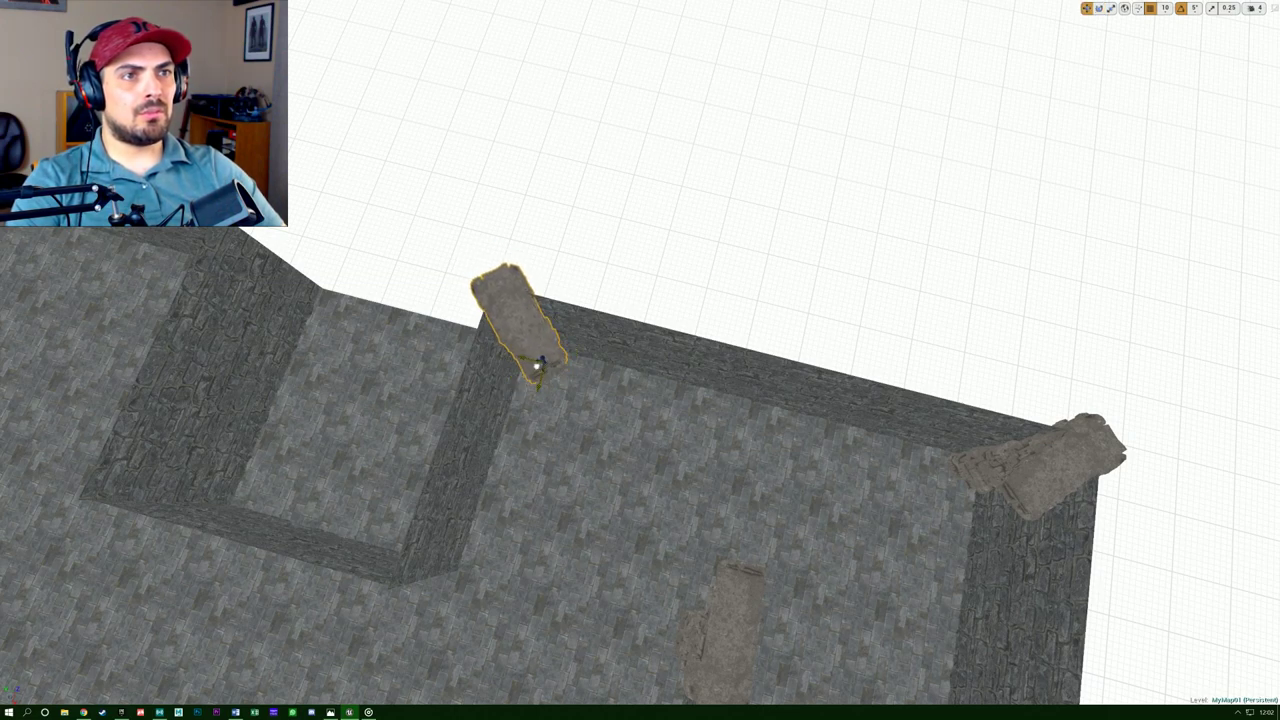
pyautogui.press('f')
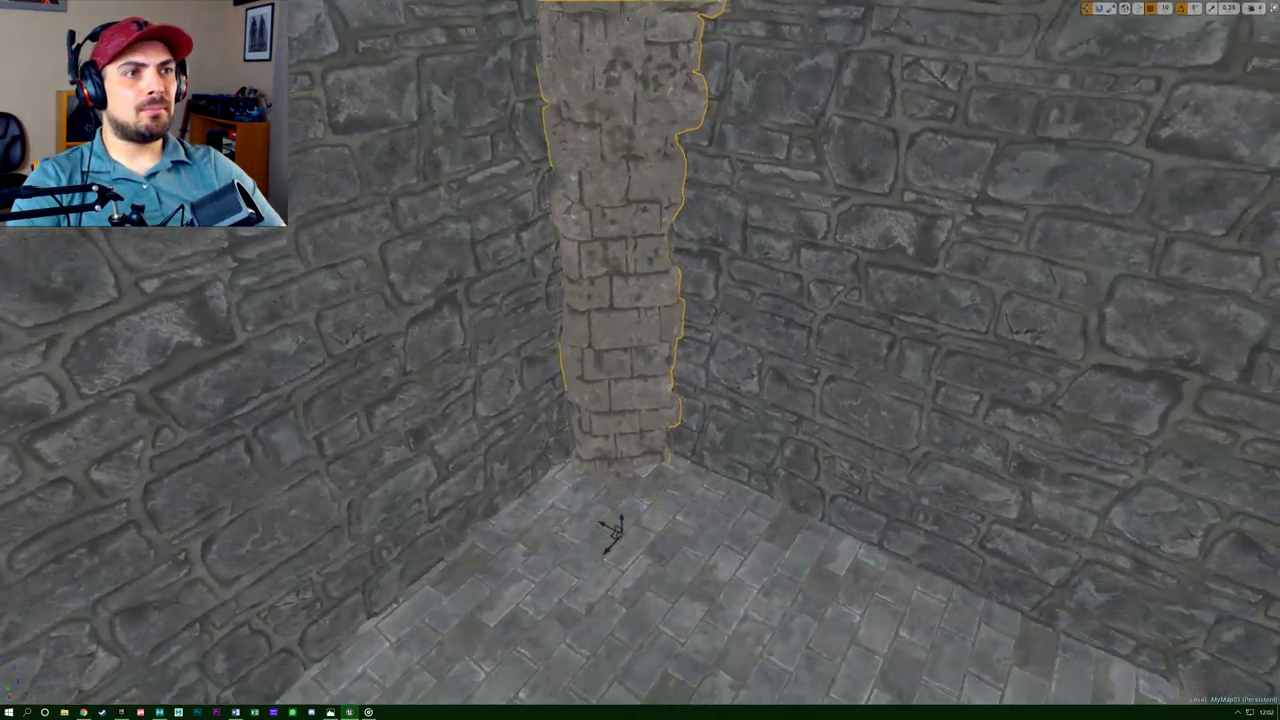
pyautogui.press('s')
pyautogui.moveTo(606, 493); pyautogui.dragTo(603, 496)
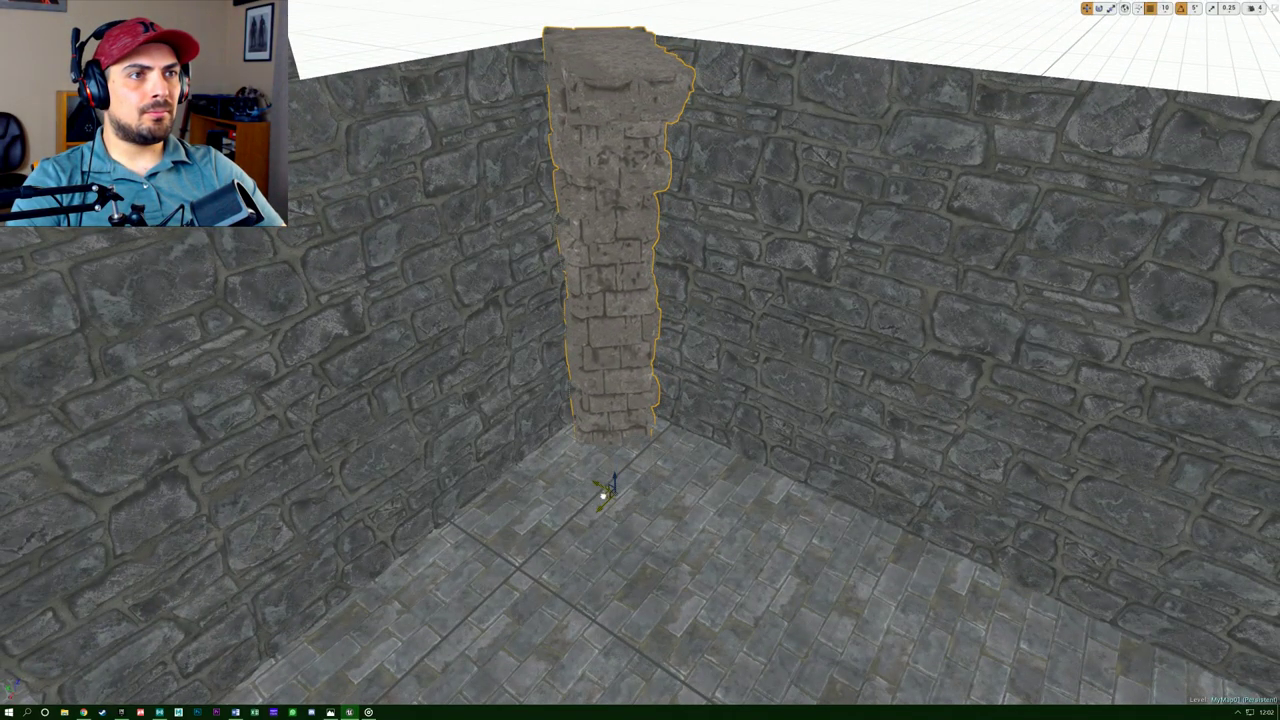
# Select the half arches in both corners of the end bay and duplicate the pair into the neighbouring bay's outer-wall corners.
pyautogui.moveTo(603, 496); pyautogui.dragTo(680, 390, button='right')
pyautogui.press('w')
pyautogui.press('w')
pyautogui.keyDown('alt'); pyautogui.moveTo(575, 588); pyautogui.dragTo(655, 590); pyautogui.keyUp('alt')
pyautogui.moveTo(661, 593); pyautogui.dragTo(785, 698, button='right')
pyautogui.press('s')
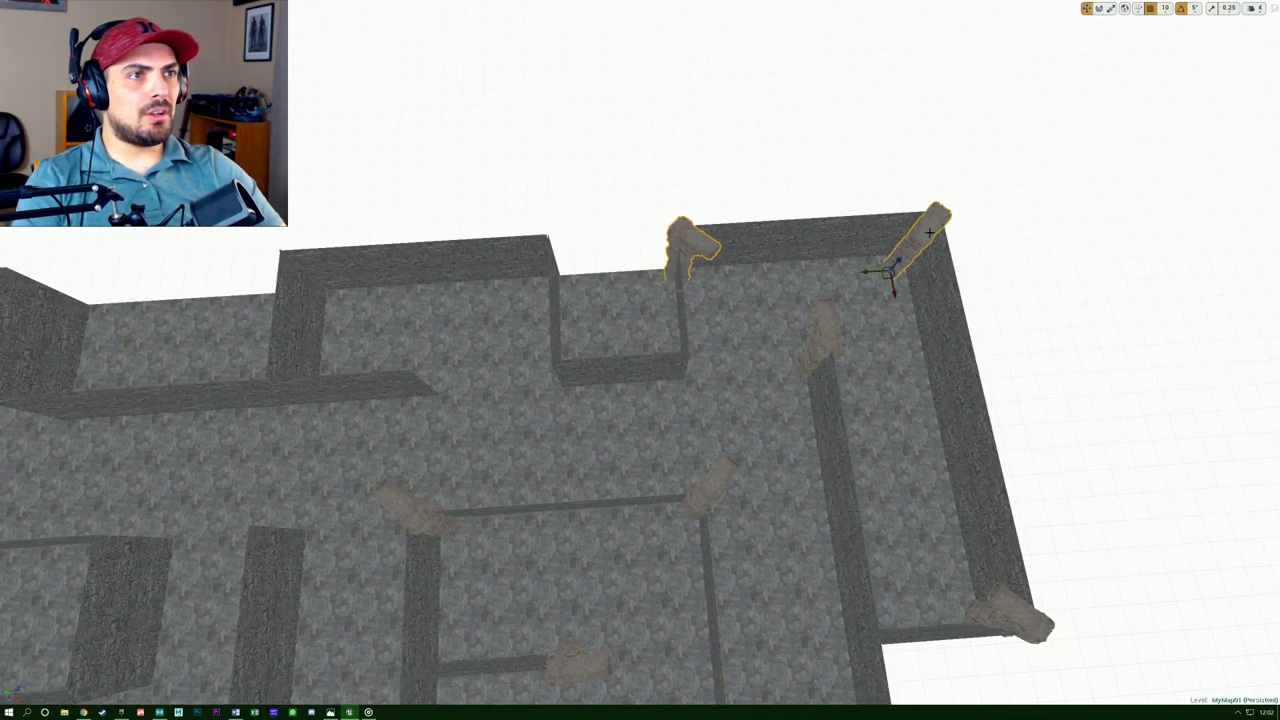
pyautogui.keyDown('alt'); pyautogui.moveTo(876, 276); pyautogui.dragTo(415, 318); pyautogui.keyUp('alt')
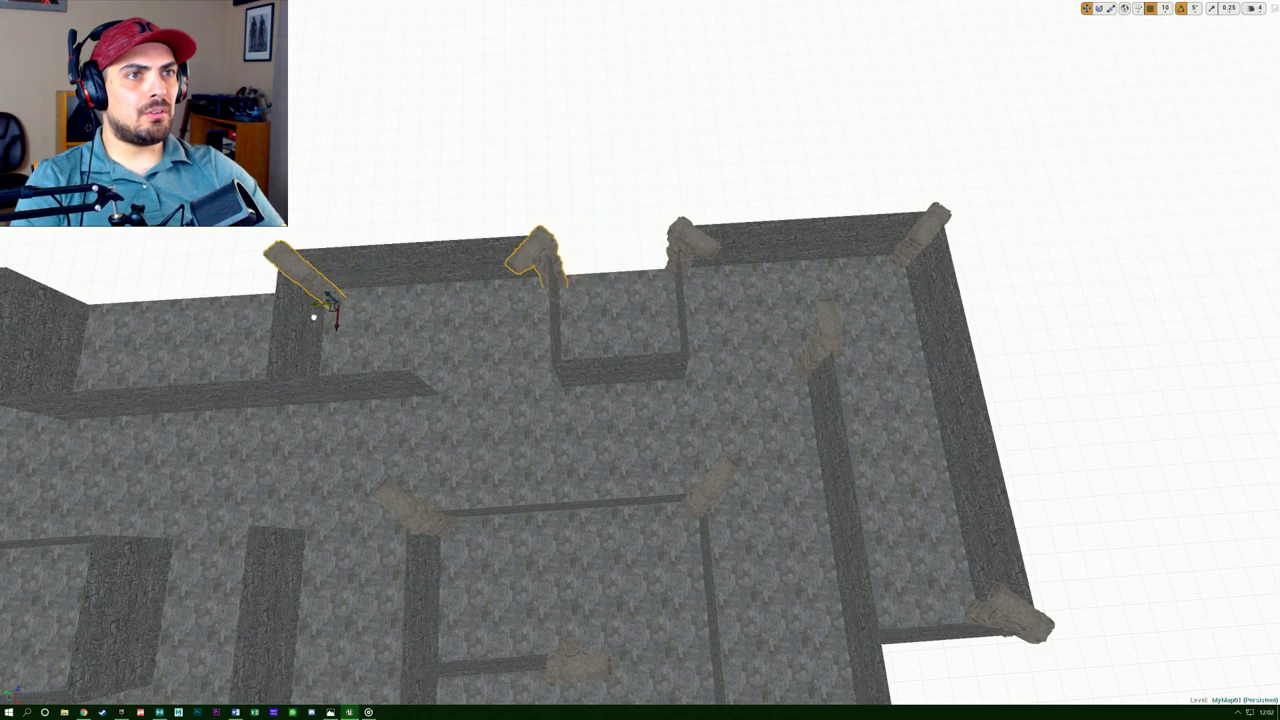
# Duplicate the selected pair of half arches again, along the outer wall to the narrow recess beyond the bay.
pyautogui.moveTo(318, 317); pyautogui.dragTo(630, 322, button='right')
pyautogui.moveTo(655, 384); pyautogui.dragTo(633, 386, button='right')
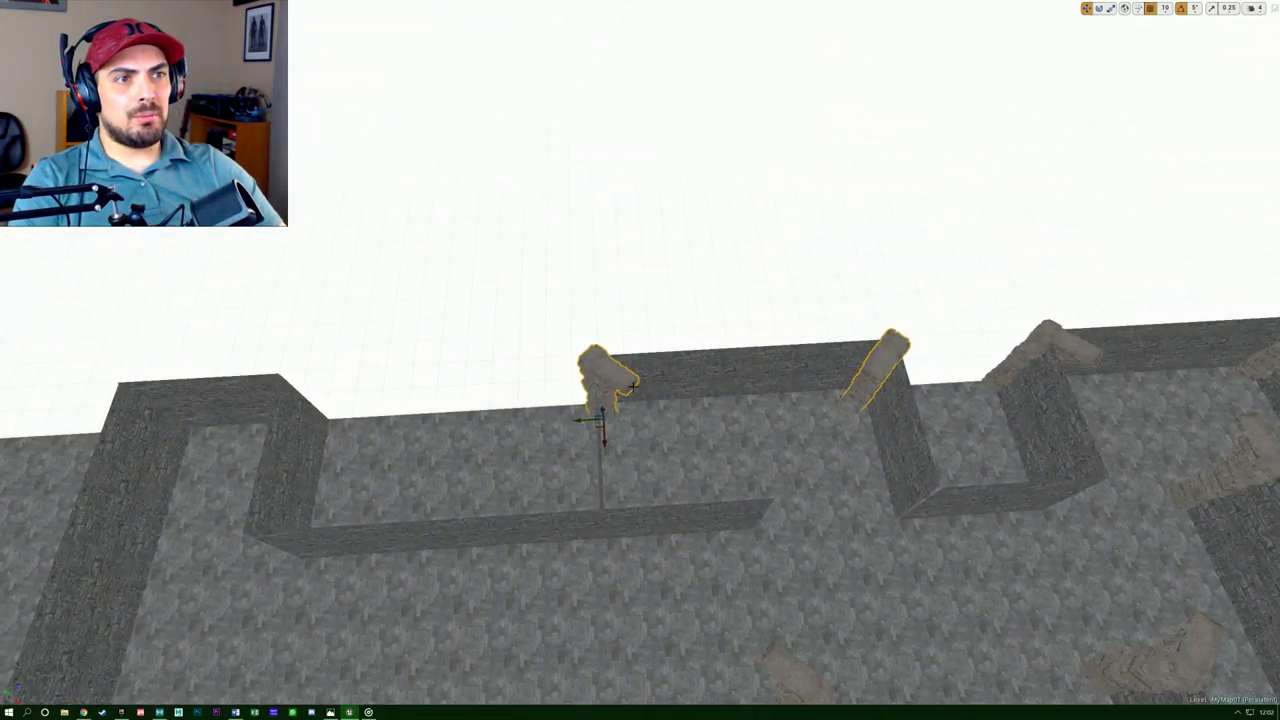
pyautogui.keyDown('alt'); pyautogui.moveTo(579, 423); pyautogui.dragTo(60, 445); pyautogui.keyUp('alt')
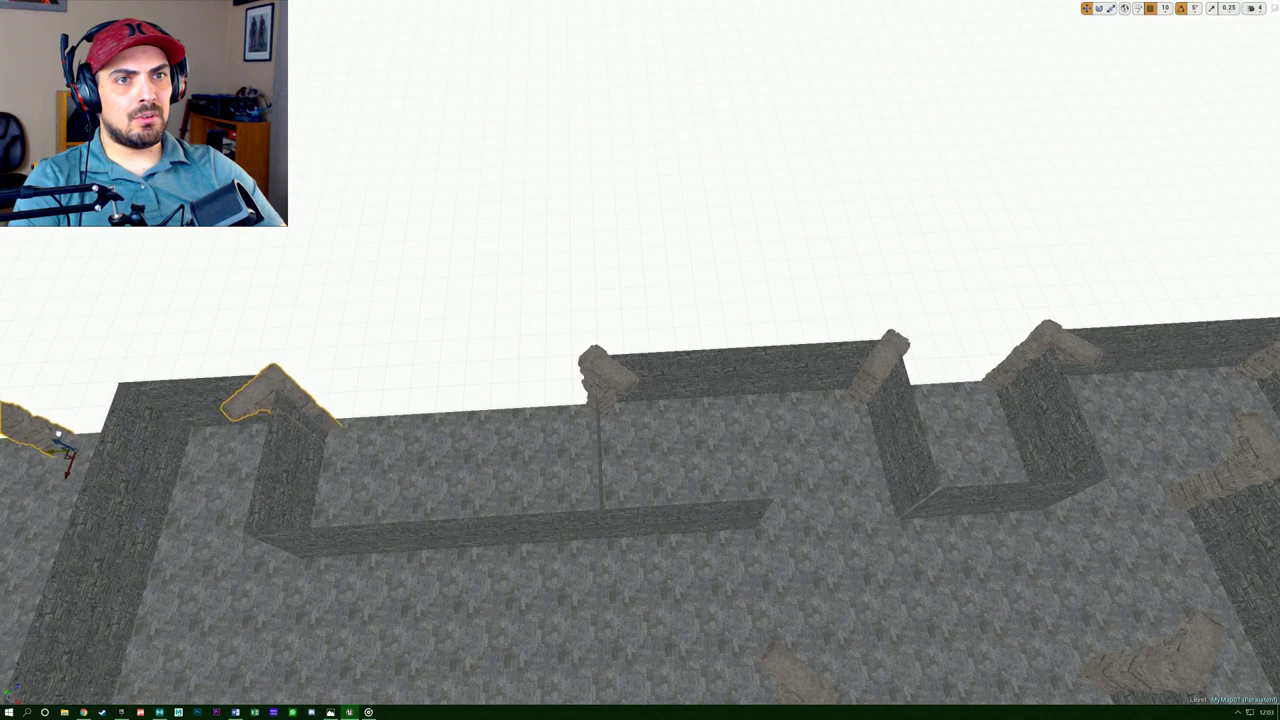
# Bring the half arch lying outside the narrow recess into its far corner and nudge it flush with the walls.
pyautogui.moveTo(73, 470)
pyautogui.mouseDown(button='right')
pyautogui.moveTo(90, 468)
pyautogui.moveTo(55, 468)
pyautogui.moveTo(73, 470)
pyautogui.mouseUp(button='right')
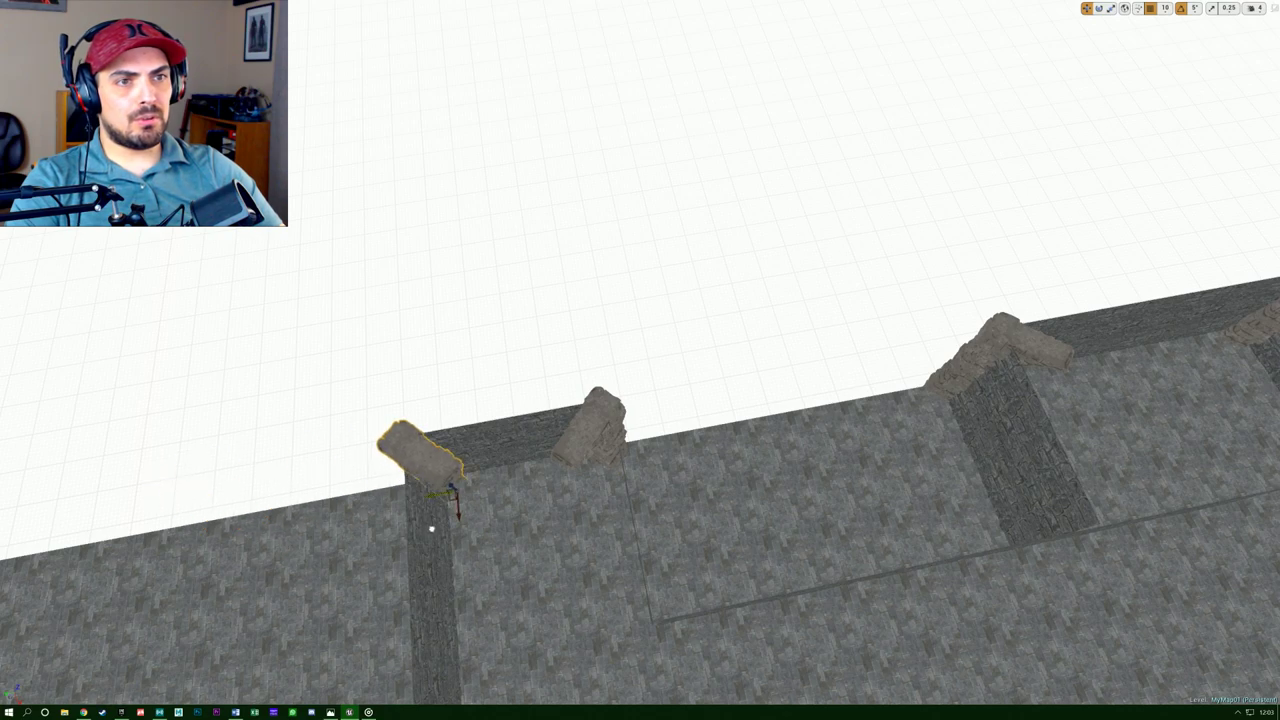
pyautogui.moveTo(640, 360)
pyautogui.mouseDown(button='right')
pyautogui.moveTo(630, 440)
pyautogui.moveTo(640, 360)
pyautogui.mouseUp(button='right')
pyautogui.press('w')
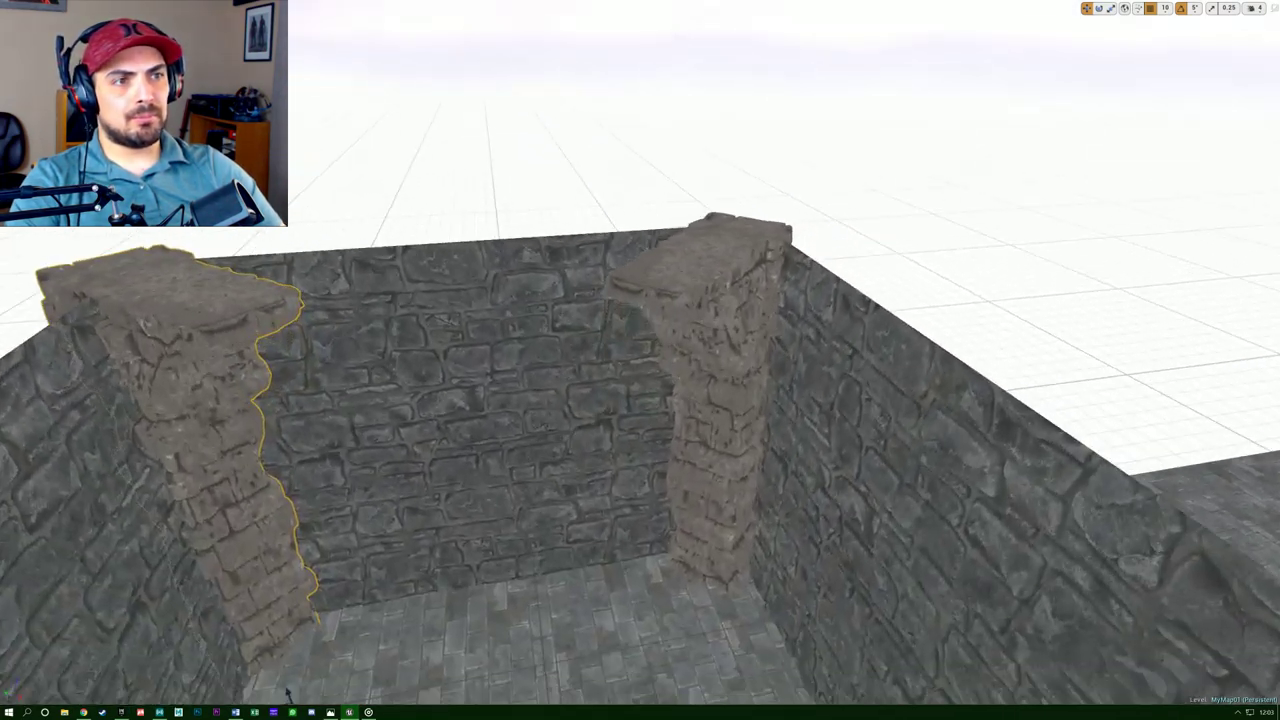
pyautogui.moveTo(230, 589)
pyautogui.mouseDown()
pyautogui.moveTo(258, 594)
pyautogui.moveTo(246, 591)
pyautogui.mouseUp()
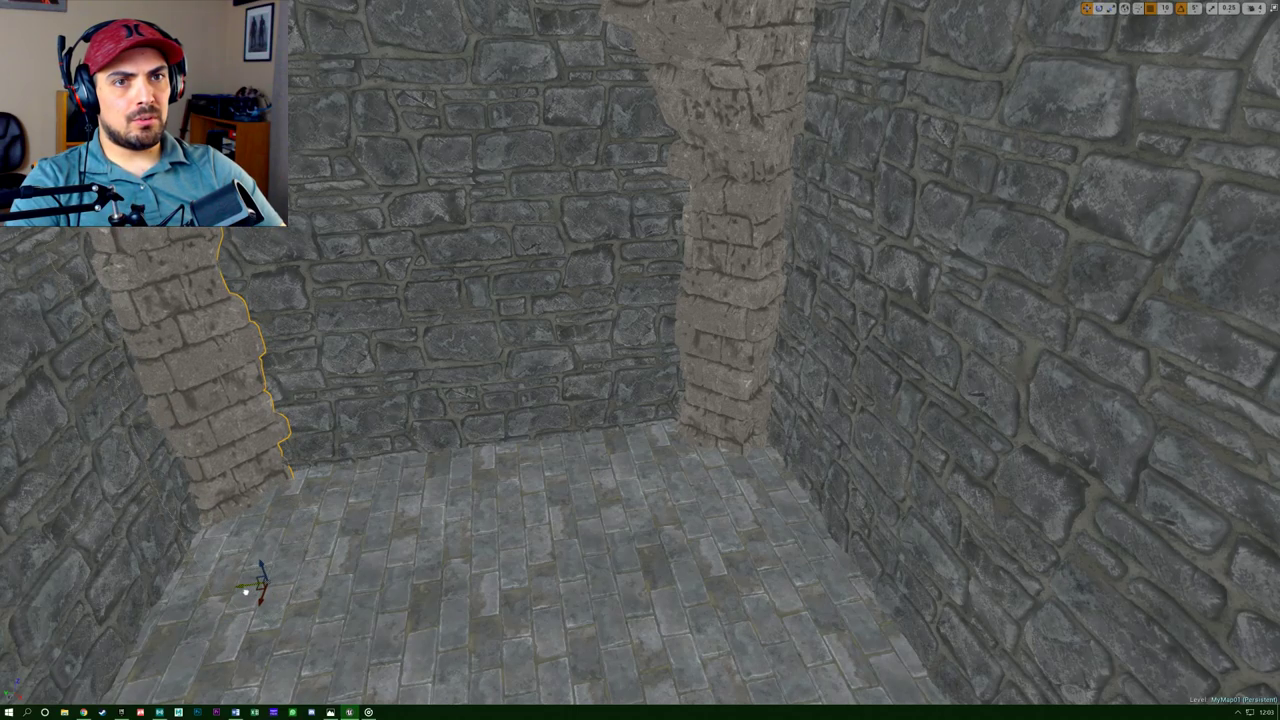
pyautogui.moveTo(248, 591)
pyautogui.mouseDown(button='right')
pyautogui.moveTo(300, 592)
pyautogui.moveTo(320, 610)
pyautogui.moveTo(243, 580)
pyautogui.mouseUp(button='right')
pyautogui.press('s')
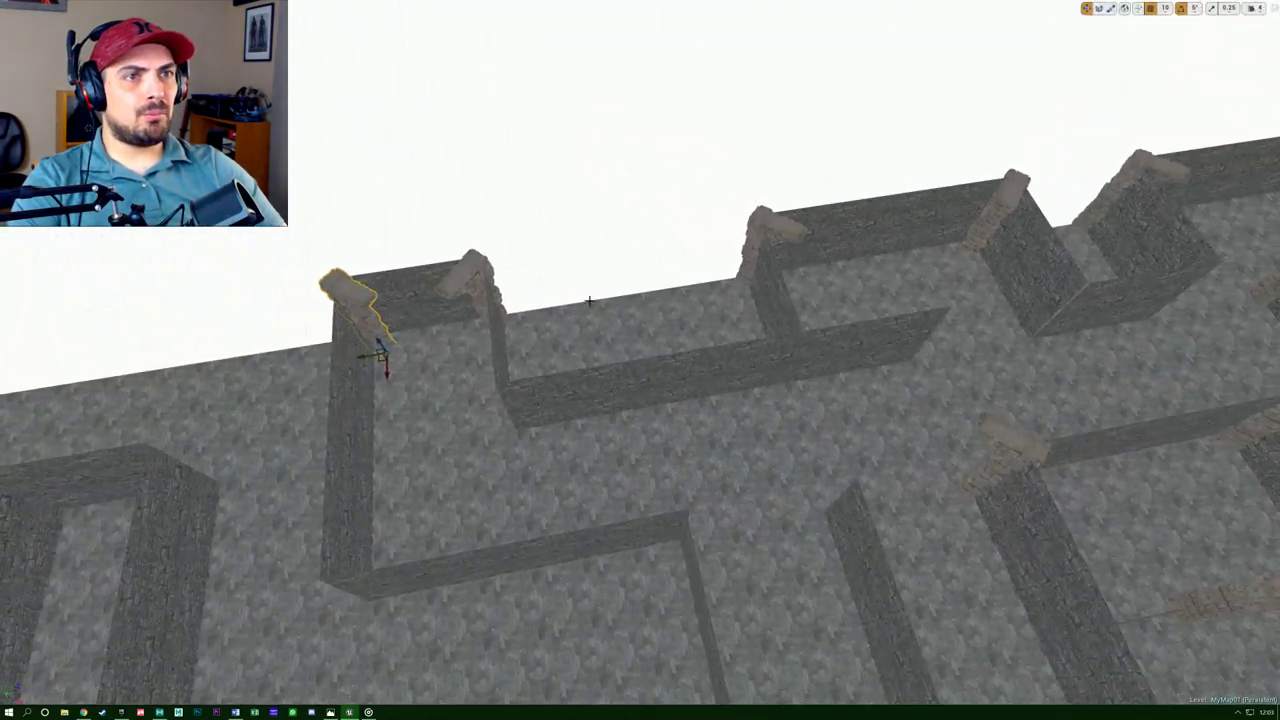
# Duplicate the narrow recess's near-corner half arch onto the protruding wall corner below it and nudge the copy into place.
pyautogui.click(478, 284)
pyautogui.keyDown('alt'); pyautogui.moveTo(499, 354); pyautogui.dragTo(520, 468); pyautogui.keyUp('alt')
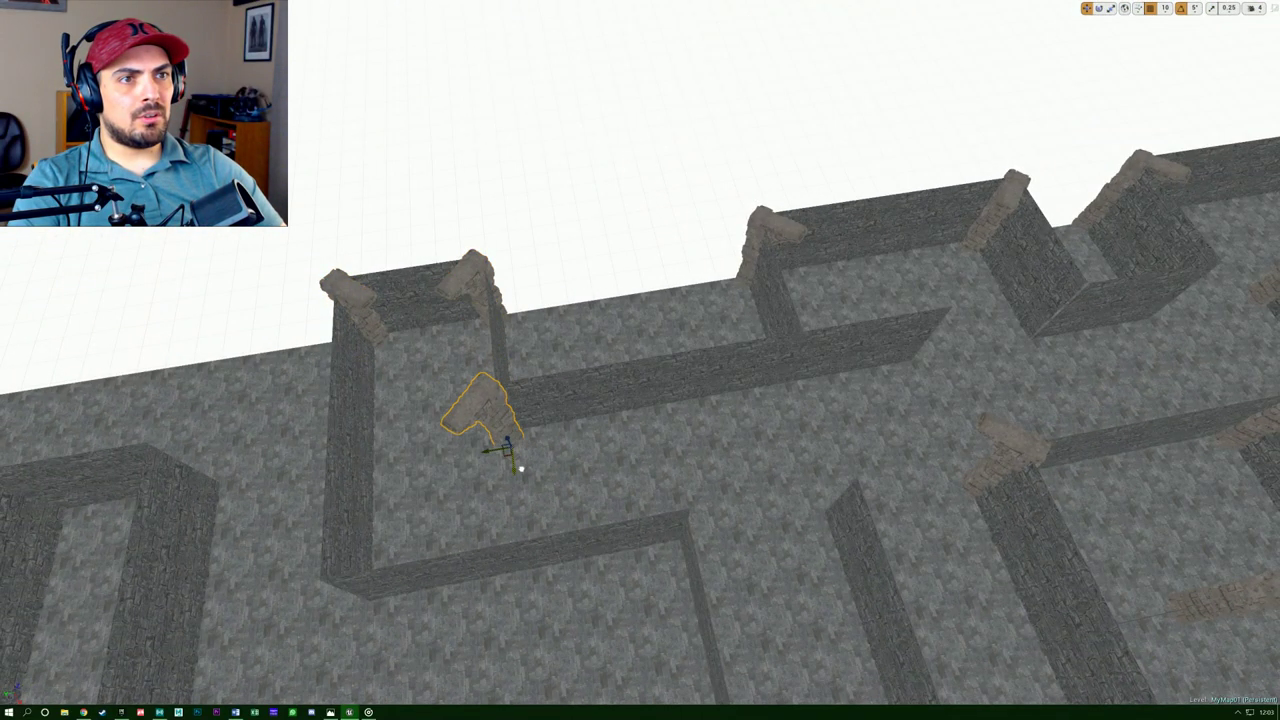
pyautogui.moveTo(516, 462); pyautogui.dragTo(516, 462, button='right')
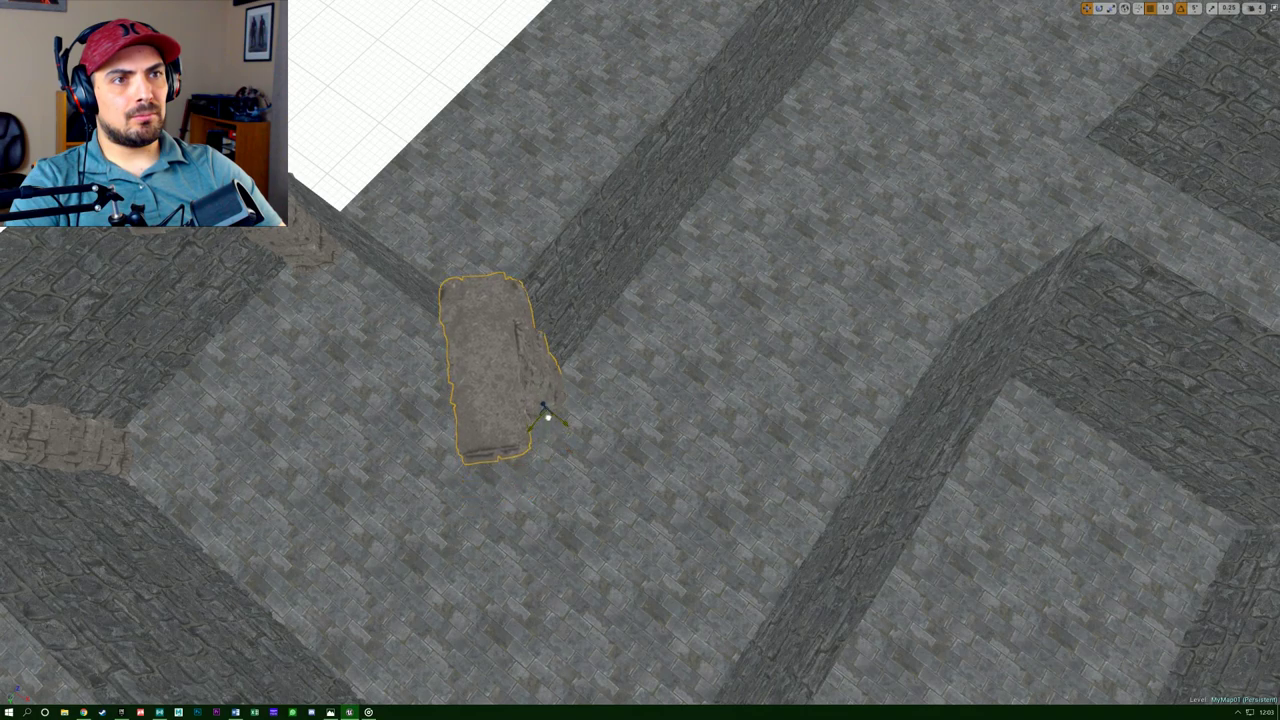
pyautogui.moveTo(344, 289); pyautogui.dragTo(348, 280)
pyautogui.moveTo(582, 440); pyautogui.dragTo(582, 439, button='right')
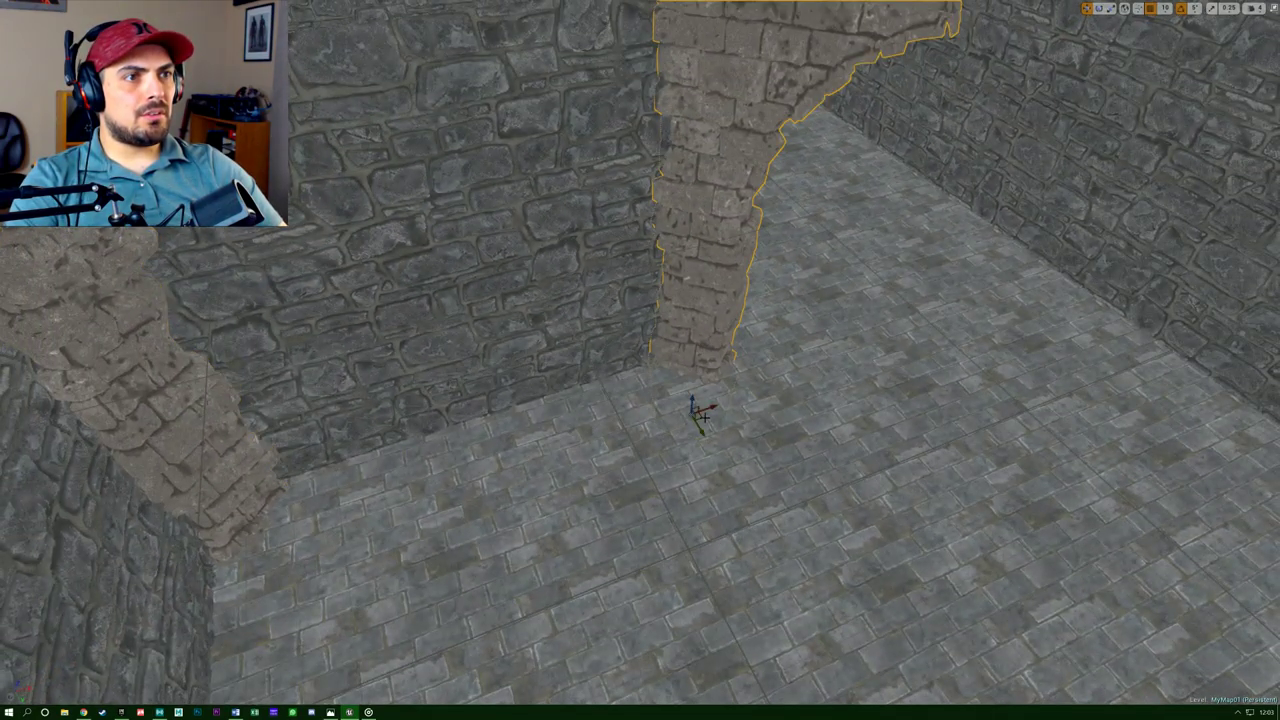
pyautogui.moveTo(702, 411); pyautogui.dragTo(690, 414)
# Duplicate that half arch onto the first protruding corner of the outer-wall notch and nudge it against the corner.
pyautogui.moveTo(700, 411); pyautogui.dragTo(743, 405, button='right')
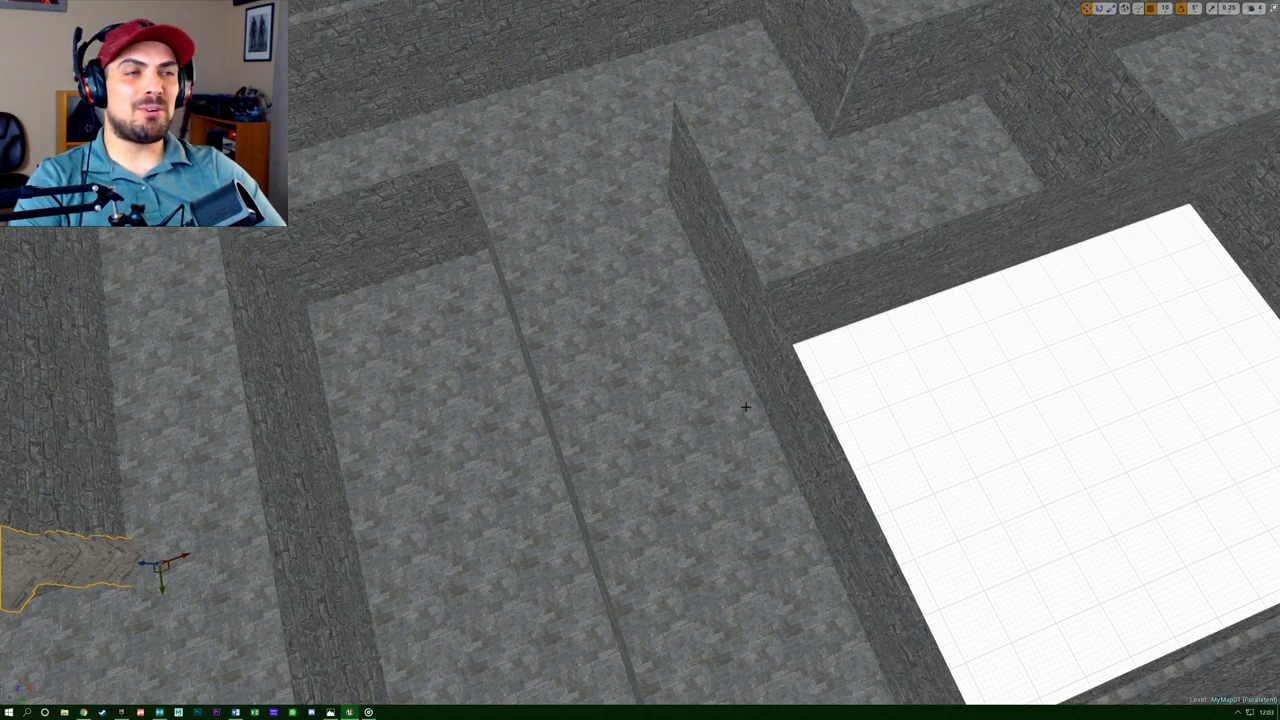
pyautogui.moveTo(626, 357); pyautogui.dragTo(648, 363, button='right')
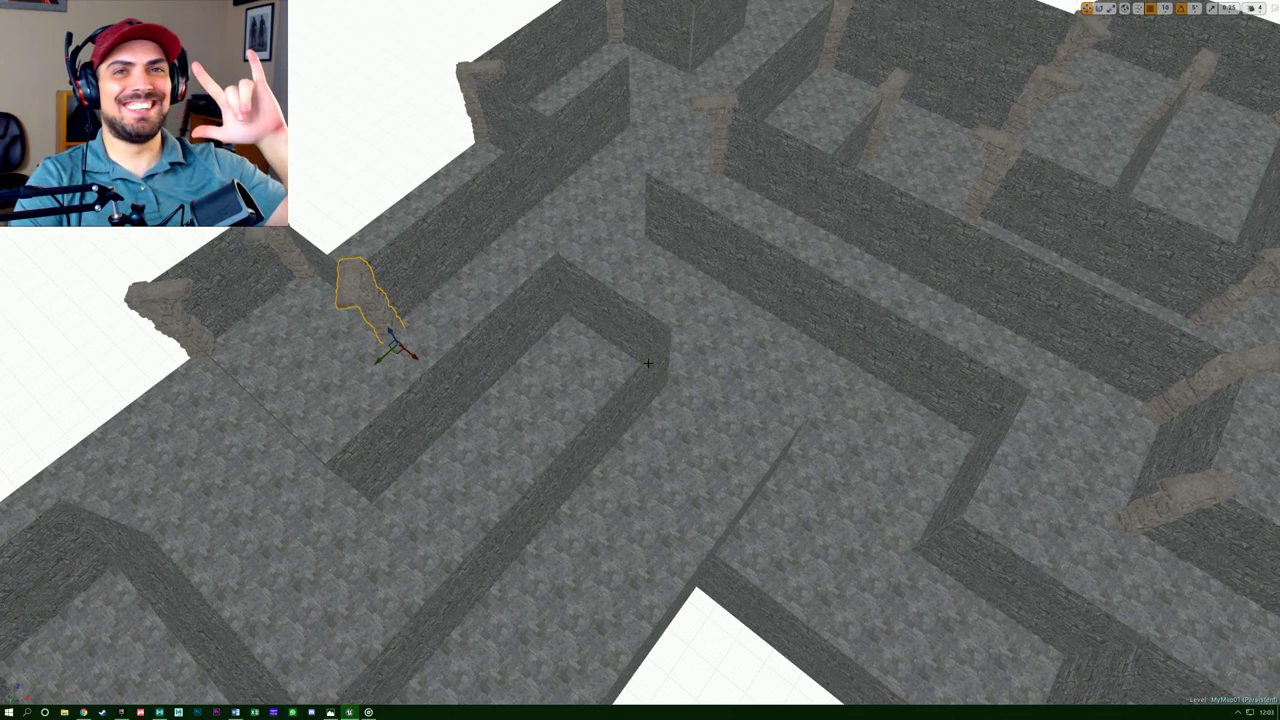
pyautogui.moveTo(648, 363); pyautogui.dragTo(648, 363, button='right')
pyautogui.moveTo(884, 232); pyautogui.dragTo(884, 232, button='right')
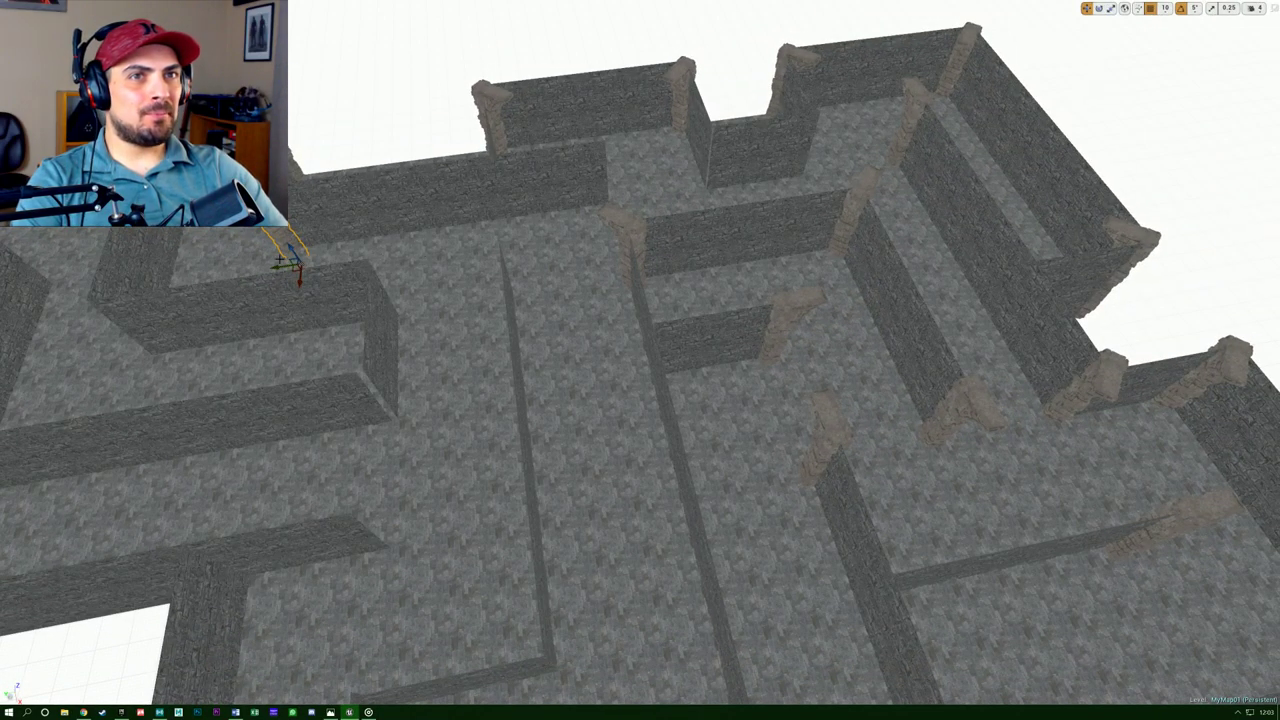
pyautogui.moveTo(272, 267); pyautogui.dragTo(674, 190)
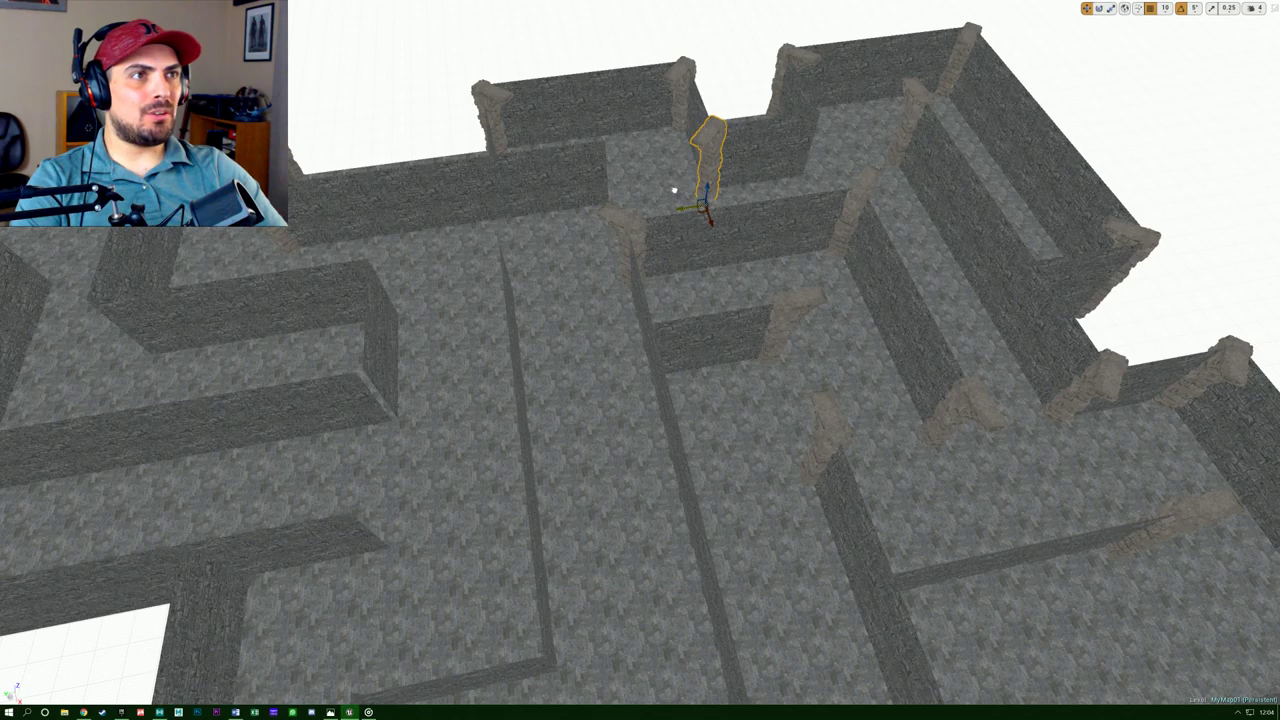
pyautogui.moveTo(693, 192); pyautogui.dragTo(693, 192, button='right')
pyautogui.moveTo(735, 312); pyautogui.dragTo(759, 350, button='right')
pyautogui.moveTo(718, 436); pyautogui.dragTo(710, 439)
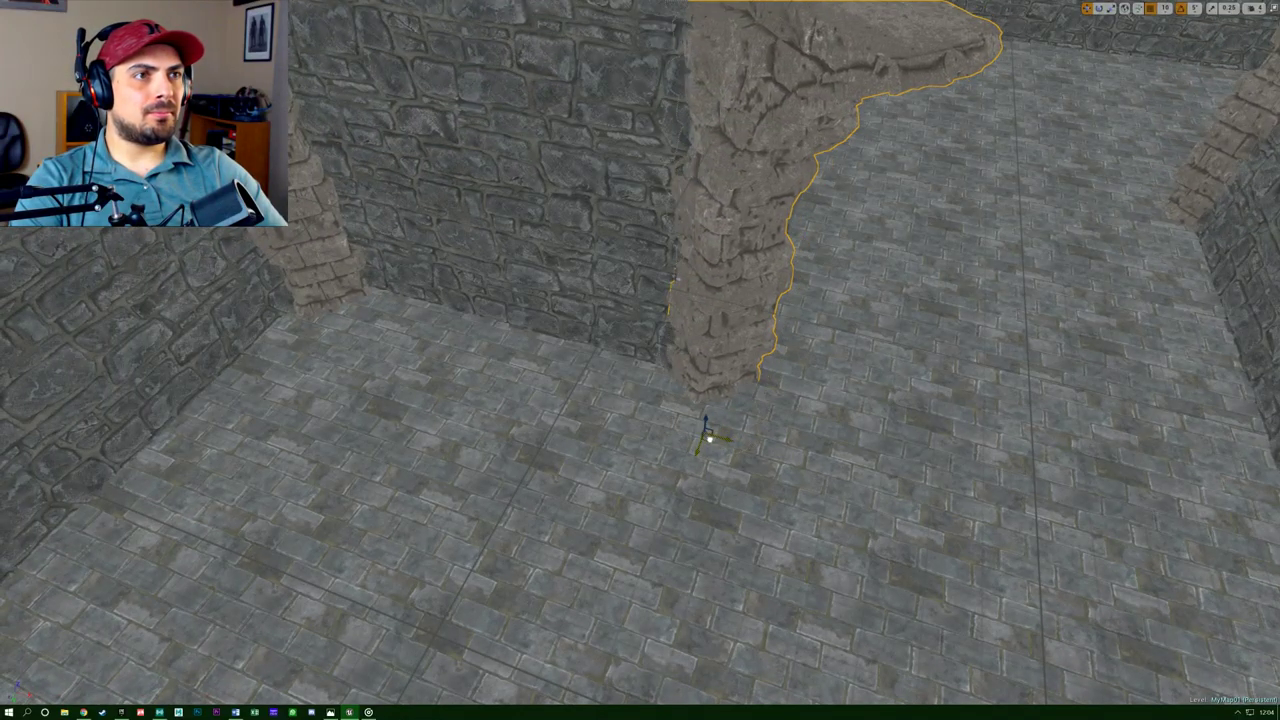
# Duplicate the half arch onto the notch's other protruding corner, rotate it to face outward and nudge it over the edge.
pyautogui.moveTo(759, 350); pyautogui.dragTo(759, 350, button='right')
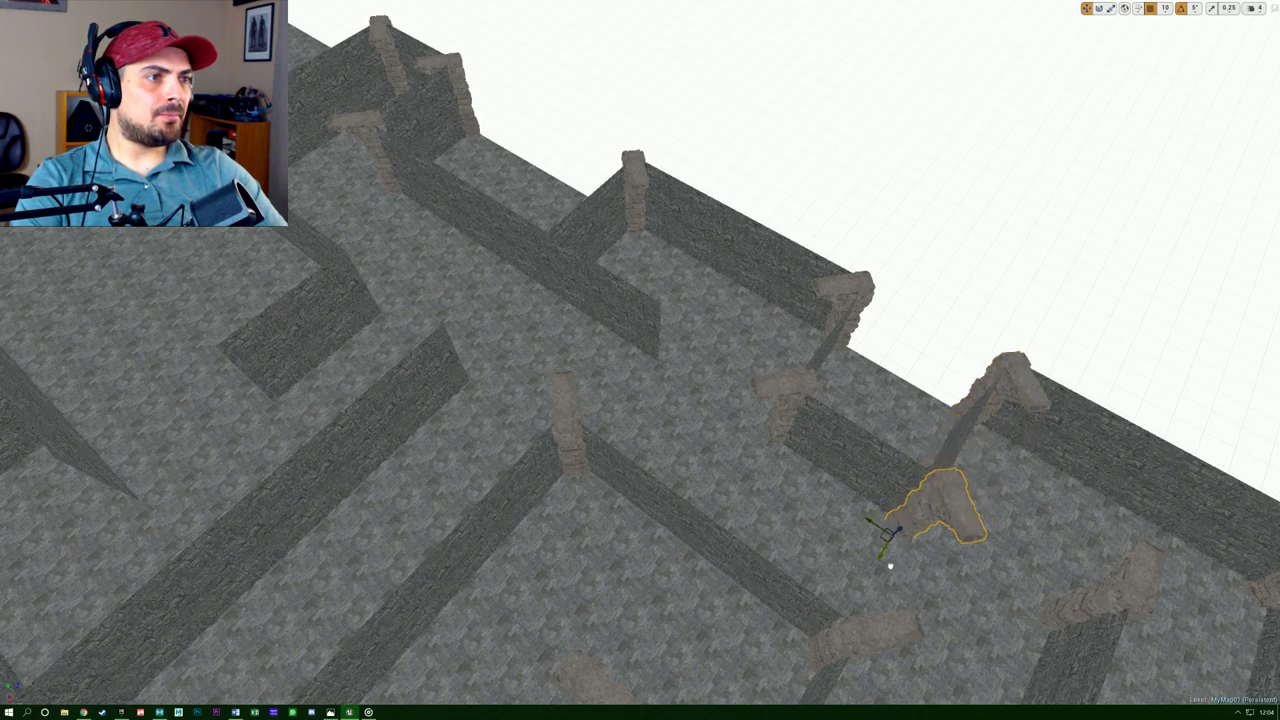
pyautogui.moveTo(882, 525); pyautogui.dragTo(985, 581, button='right')
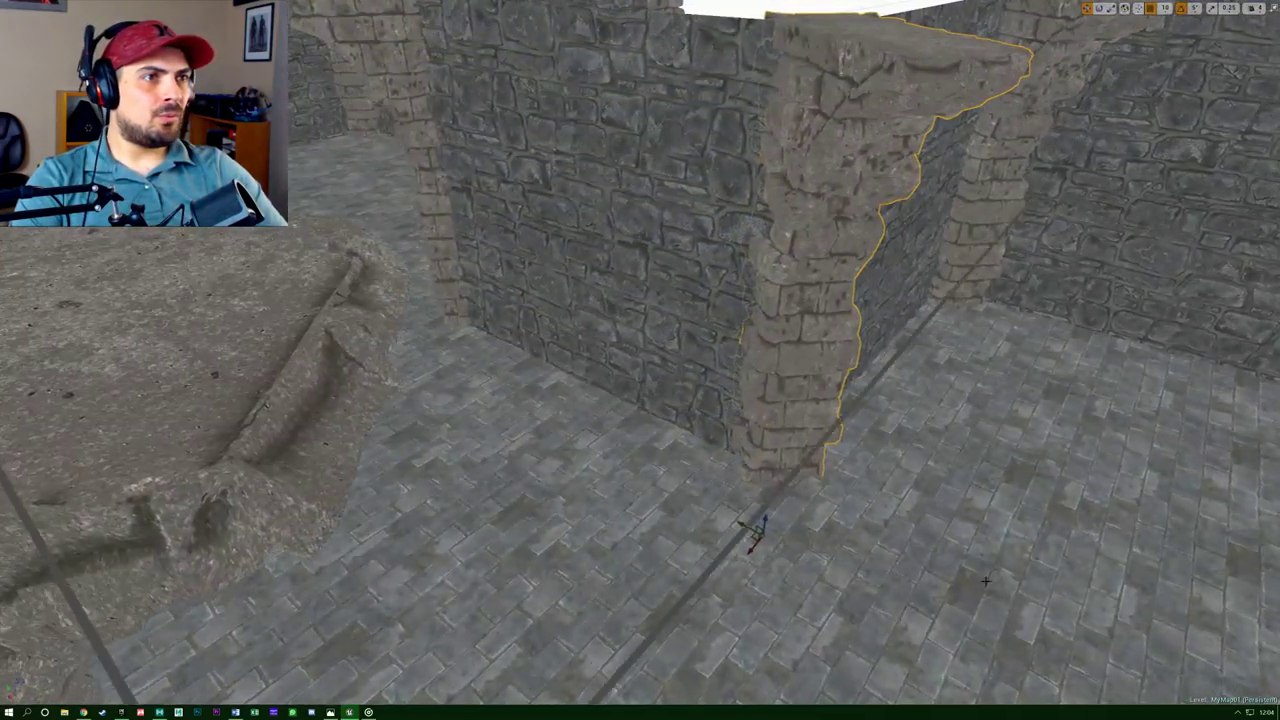
pyautogui.moveTo(750, 538); pyautogui.dragTo(740, 534)
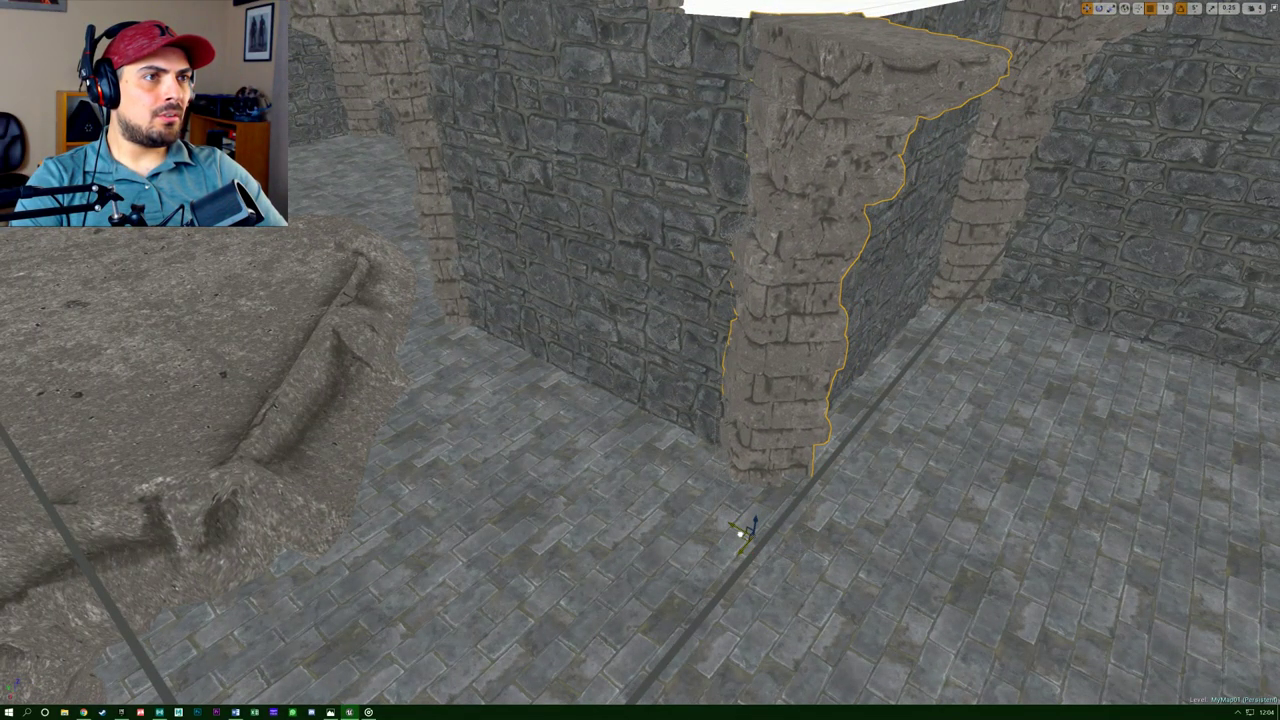
pyautogui.moveTo(842, 540); pyautogui.dragTo(842, 540, button='right')
pyautogui.moveTo(806, 580); pyautogui.dragTo(798, 576)
pyautogui.moveTo(798, 577); pyautogui.dragTo(798, 576, button='right')
# Duplicate a half arch across the maze onto the exposed wall end near the trap room and line it up.
pyautogui.moveTo(682, 453); pyautogui.dragTo(682, 453, button='right')
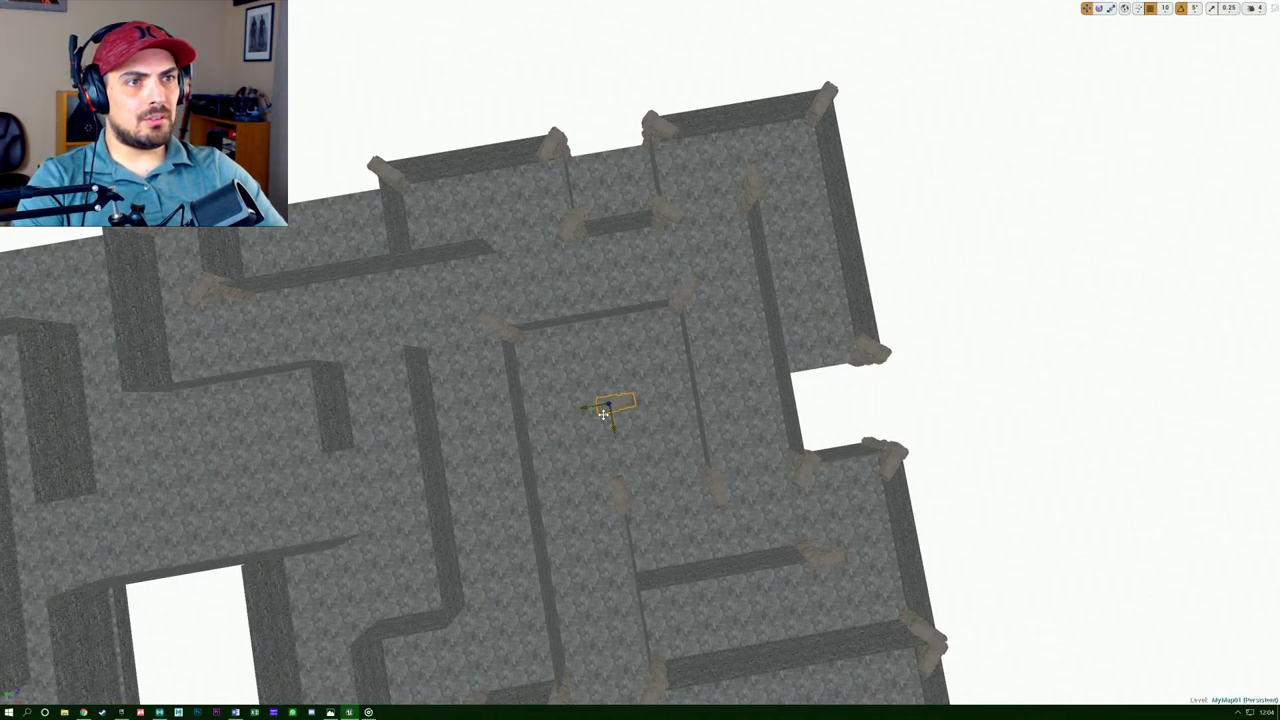
pyautogui.moveTo(961, 648); pyautogui.dragTo(961, 648, button='right')
pyautogui.moveTo(683, 276); pyautogui.dragTo(683, 276, button='right')
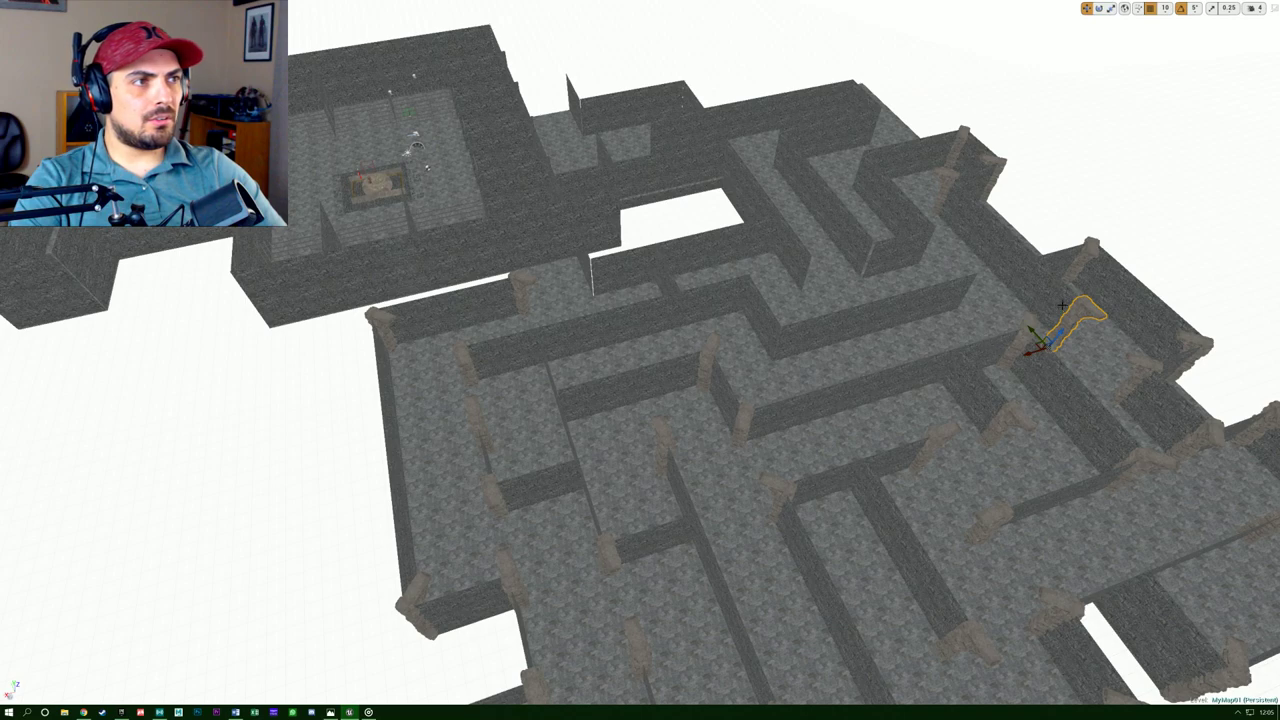
pyautogui.moveTo(1040, 340); pyautogui.dragTo(585, 295)
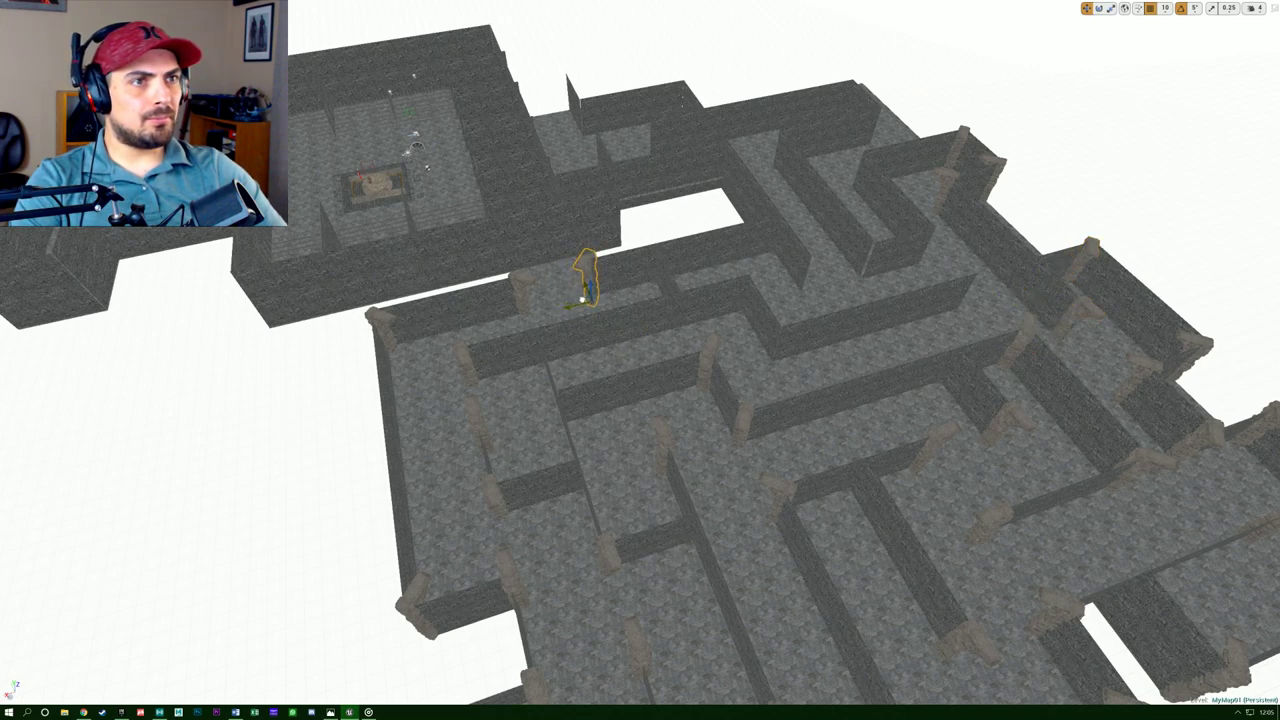
pyautogui.moveTo(584, 295); pyautogui.dragTo(584, 295, button='right')
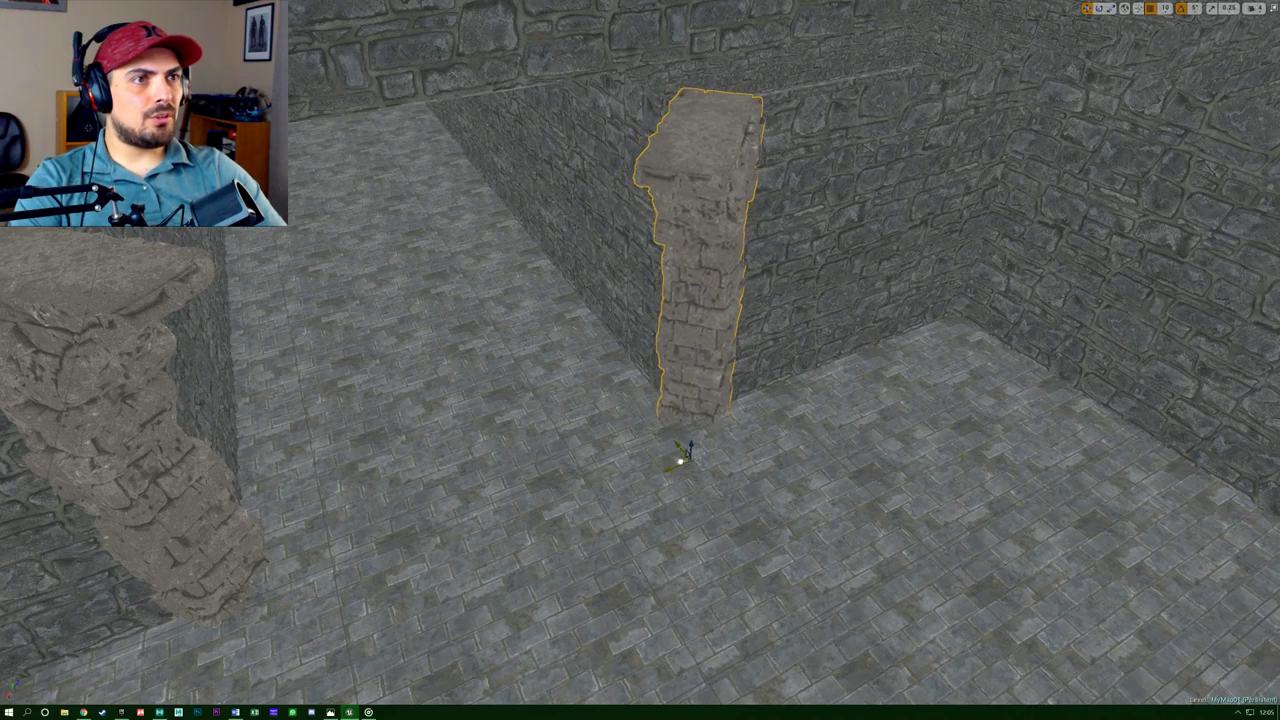
pyautogui.moveTo(678, 461); pyautogui.dragTo(678, 461, button='right')
# Fit half arches onto the wall corner at the player start's corridor and into a bare inner wall corner.
pyautogui.moveTo(640, 360); pyautogui.dragTo(640, 360, button='right')
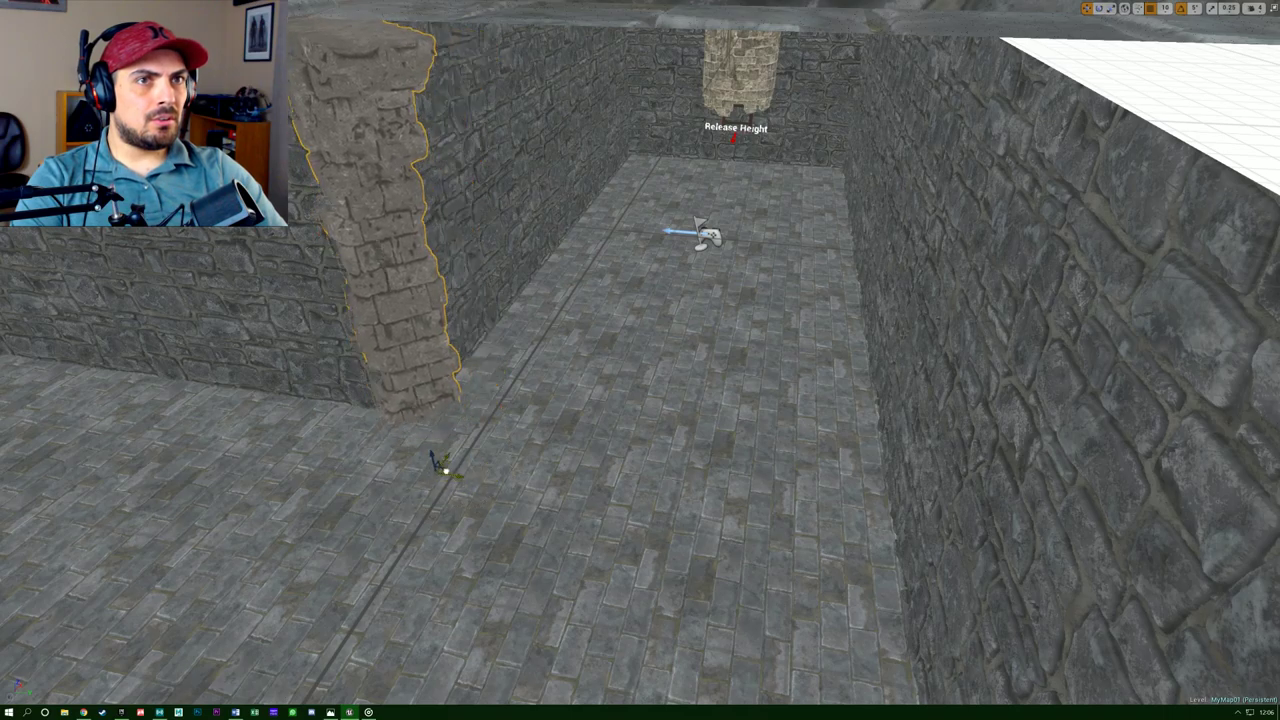
pyautogui.moveTo(440, 477); pyautogui.dragTo(480, 543, button='right')
pyautogui.moveTo(538, 518); pyautogui.dragTo(536, 514)
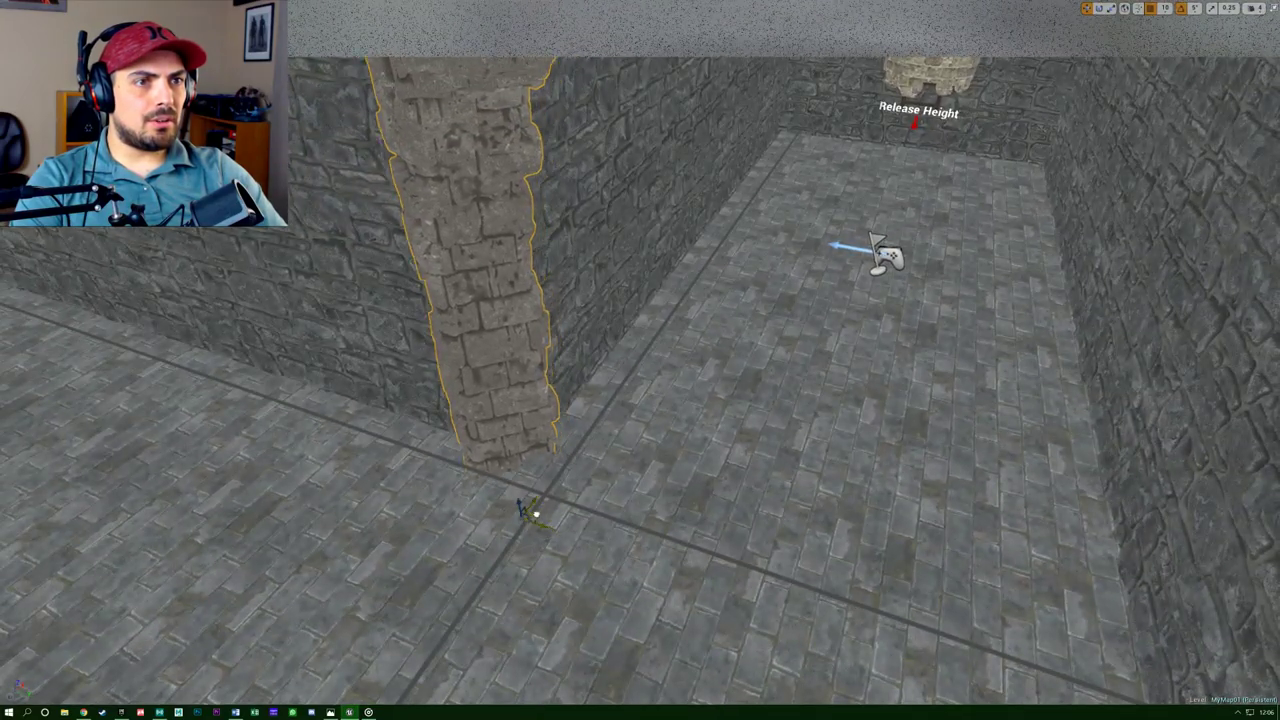
pyautogui.moveTo(536, 517); pyautogui.dragTo(810, 605, button='right')
pyautogui.moveTo(520, 560); pyautogui.dragTo(480, 530, button='right')
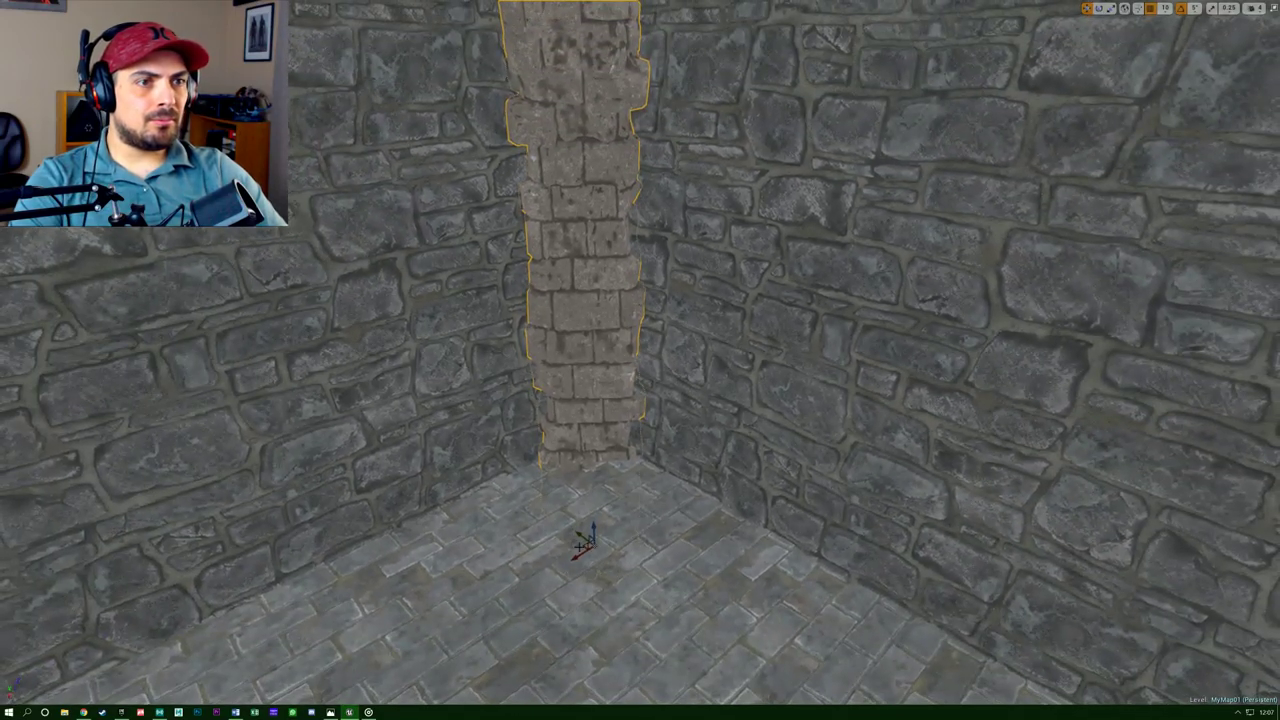
pyautogui.moveTo(640, 360)
pyautogui.mouseDown(button='right')
pyautogui.moveTo(760, 360)
pyautogui.moveTo(540, 375)
pyautogui.moveTo(650, 375)
pyautogui.moveTo(590, 345)
pyautogui.moveTo(610, 360)
pyautogui.moveTo(740, 375)
pyautogui.moveTo(640, 360)
pyautogui.mouseUp(button='right')
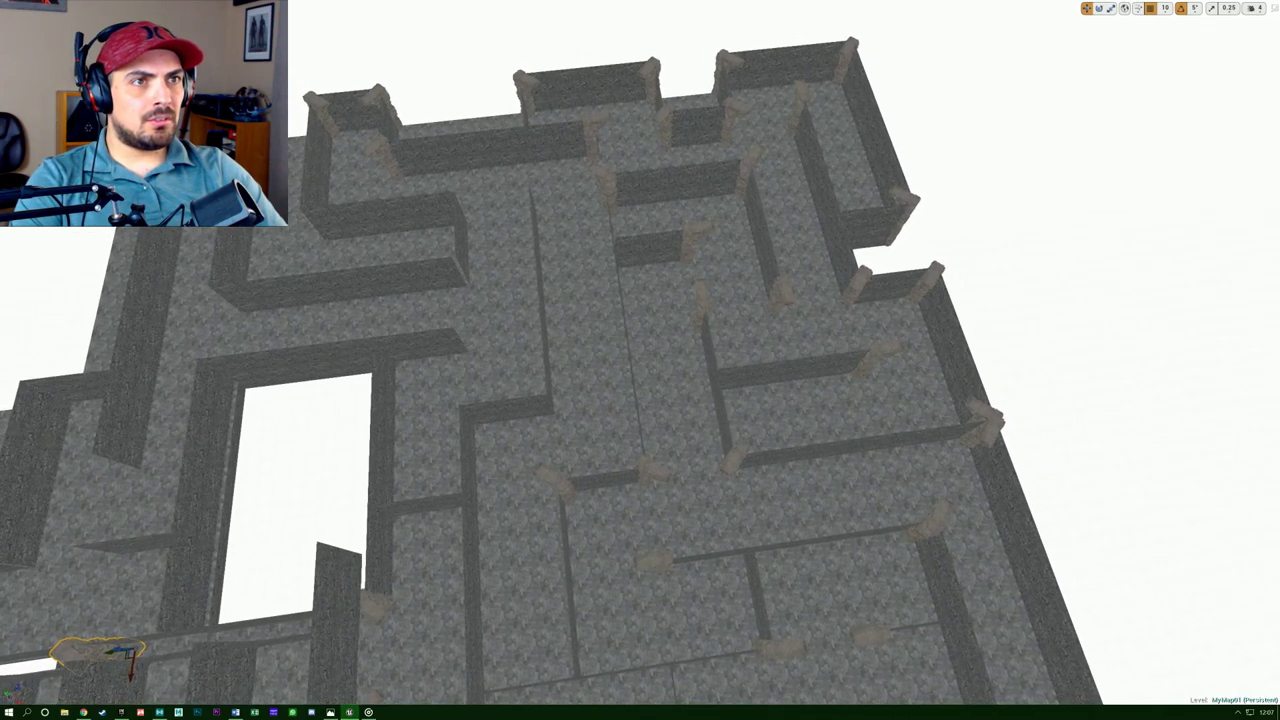
pyautogui.moveTo(663, 546); pyautogui.dragTo(663, 546, button='right')
pyautogui.click(782, 646)
pyautogui.moveTo(768, 658); pyautogui.dragTo(463, 222)
pyautogui.press('Delete')
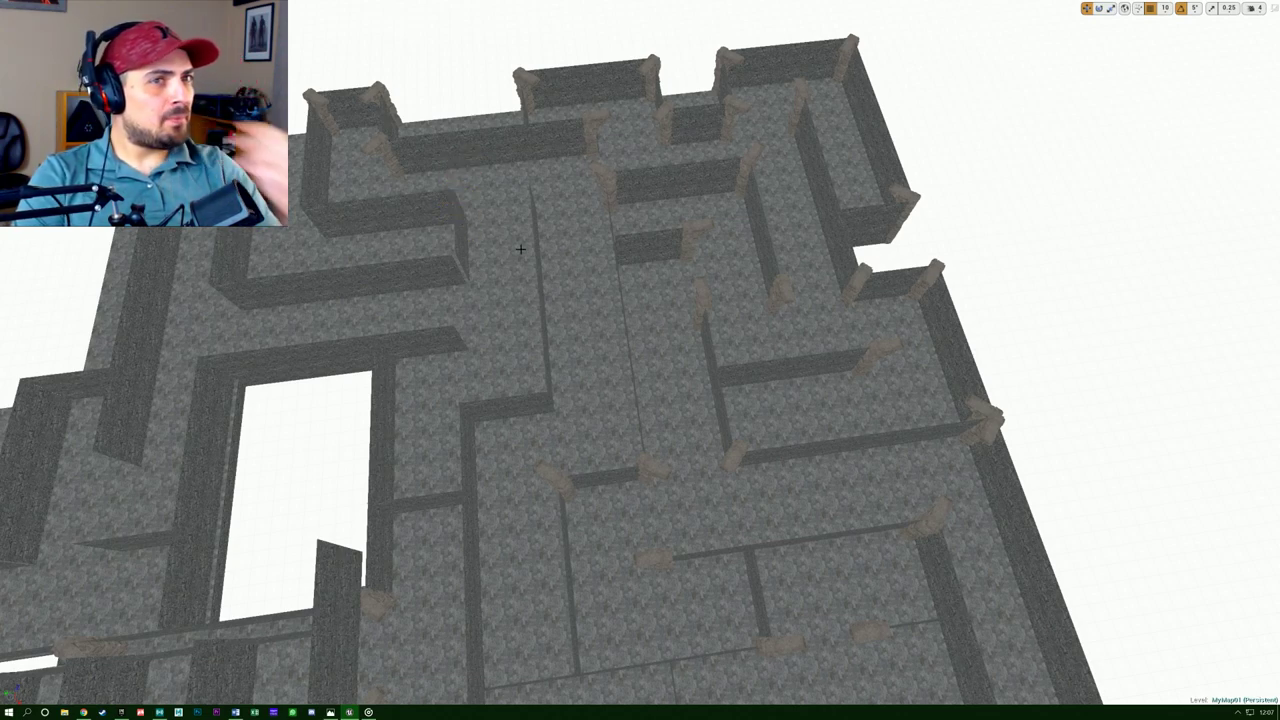
# Duplicate half arches onto the wall end beside the large rectangular opening and onto the end of the long freestanding wall.
pyautogui.click(772, 648)
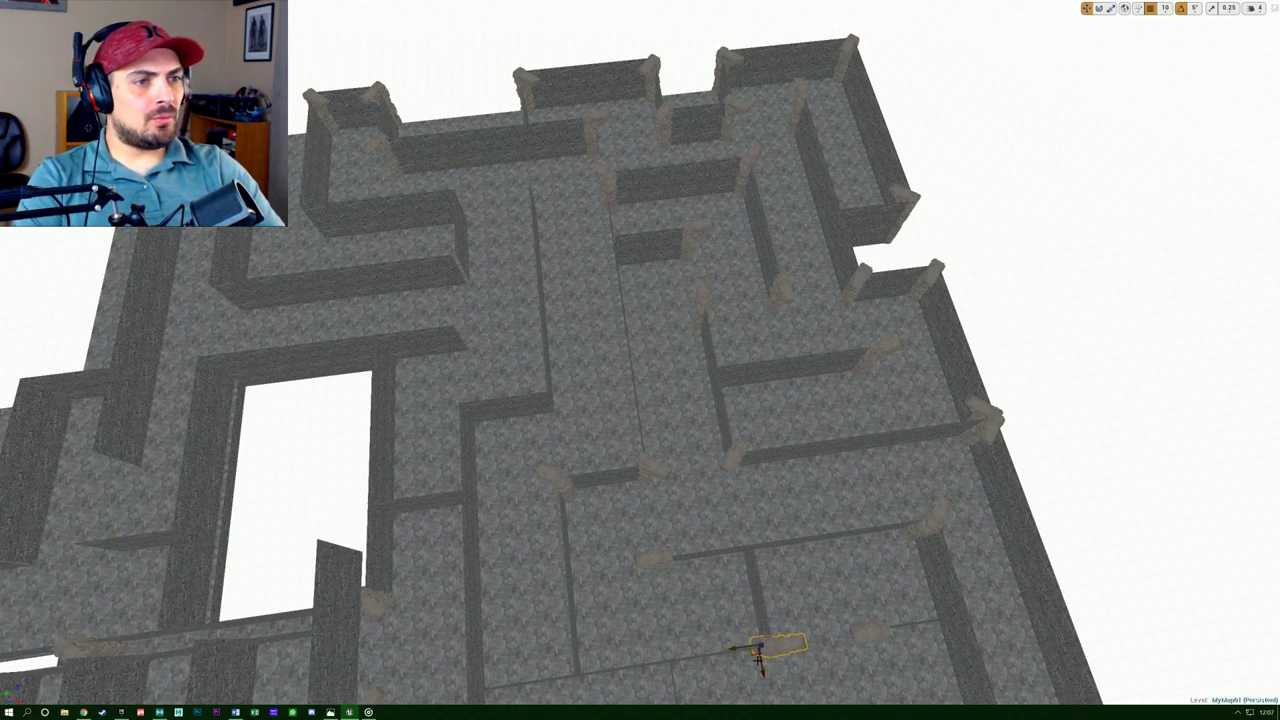
pyautogui.moveTo(751, 655); pyautogui.dragTo(461, 362)
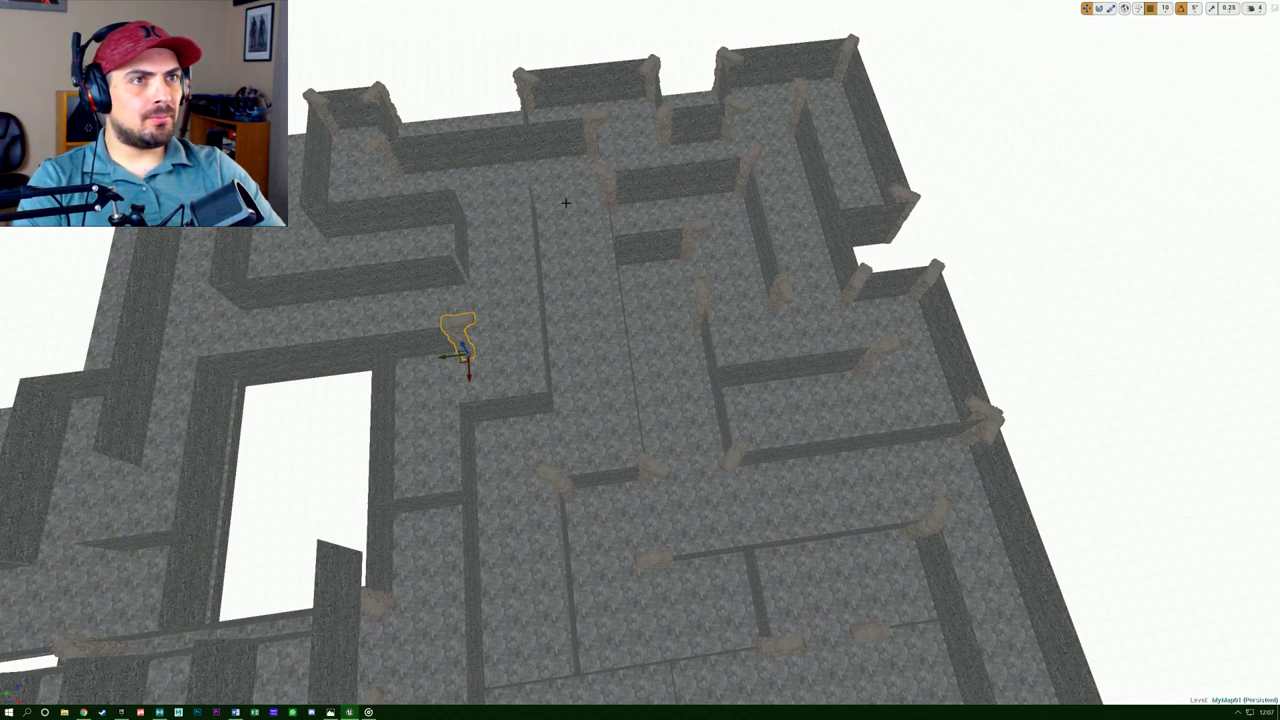
pyautogui.click(702, 302)
pyautogui.keyDown('alt'); pyautogui.moveTo(691, 340); pyautogui.dragTo(538, 231); pyautogui.keyUp('alt')
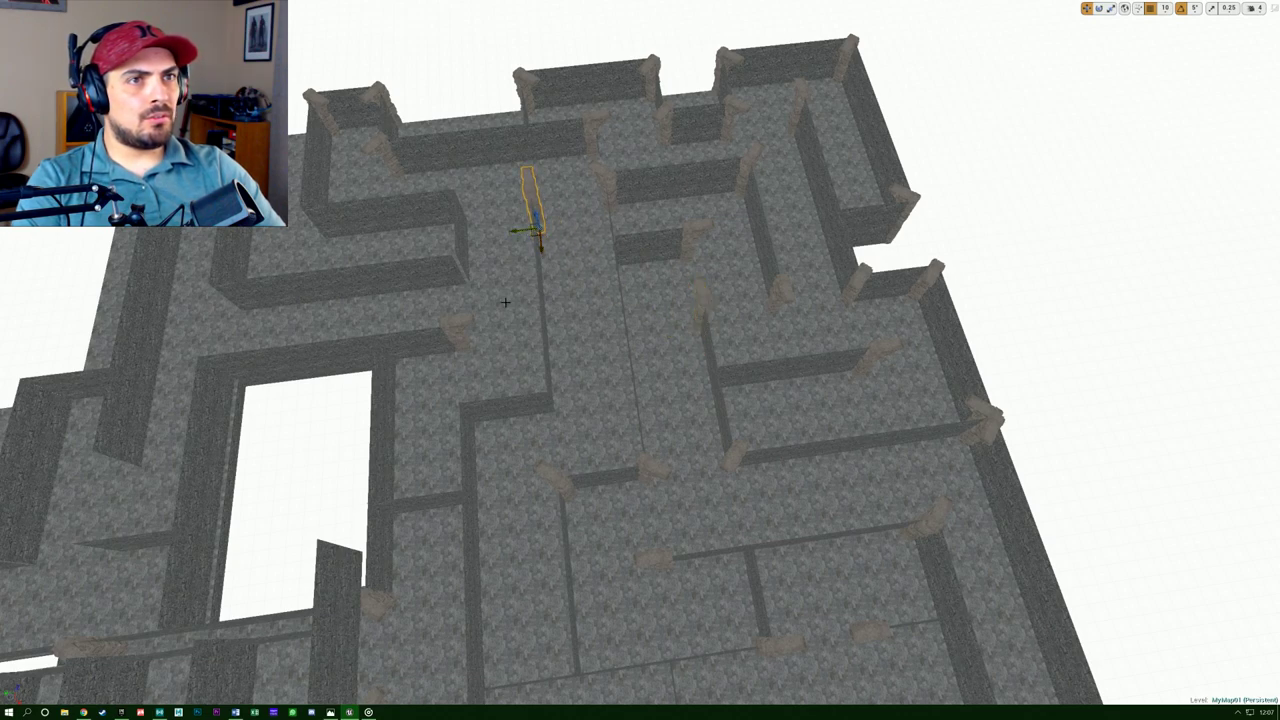
# Select two half arches on neighbouring wall ends and duplicate the pair onto the two bare corners of the short end wall.
pyautogui.click(732, 110)
pyautogui.keyDown('ctrl'); pyautogui.click(747, 163); pyautogui.keyUp('ctrl')
pyautogui.moveTo(746, 224); pyautogui.dragTo(501, 260)
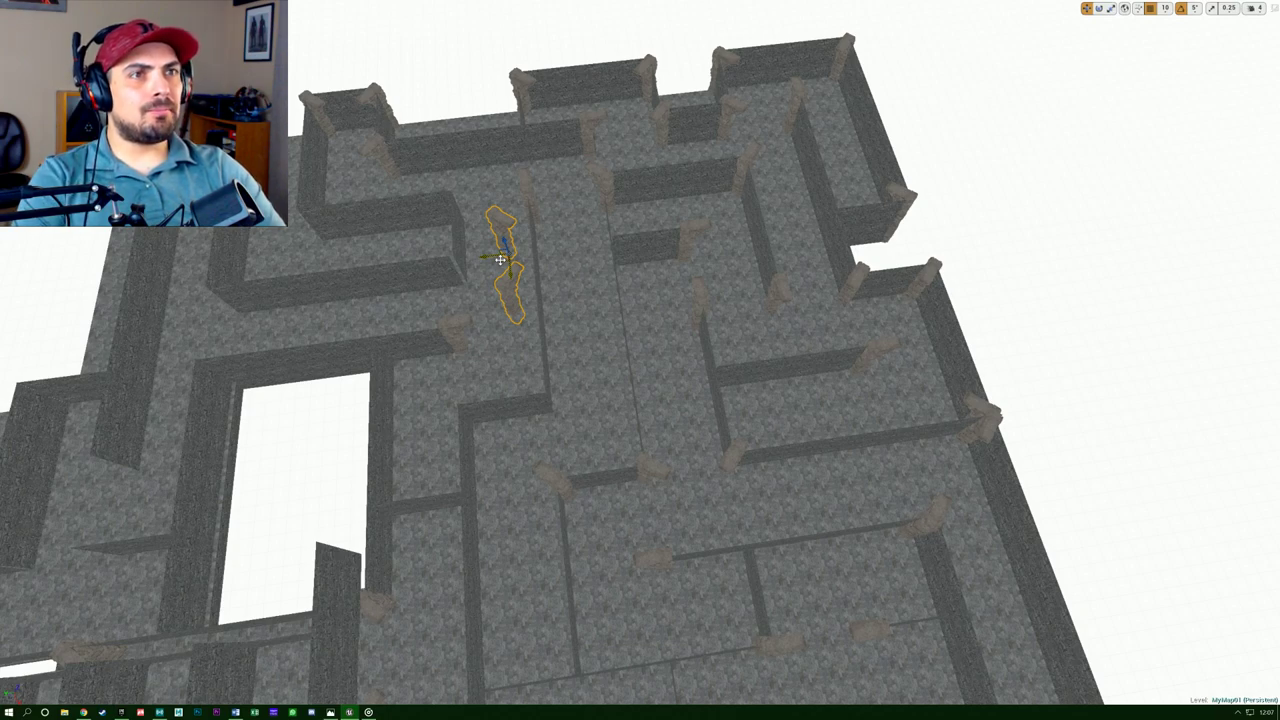
pyautogui.moveTo(495, 262); pyautogui.dragTo(466, 238)
# Nudge each of the two duplicated half arches tightly against its wall corner.
pyautogui.moveTo(504, 252); pyautogui.dragTo(375, 280, button='right')
pyautogui.press('w')
pyautogui.press('w')
pyautogui.press('s')
pyautogui.click(711, 284)
pyautogui.moveTo(663, 349); pyautogui.dragTo(645, 369)
pyautogui.press('d')
pyautogui.moveTo(645, 369); pyautogui.dragTo(420, 372, button='right')
pyautogui.click(624, 315)
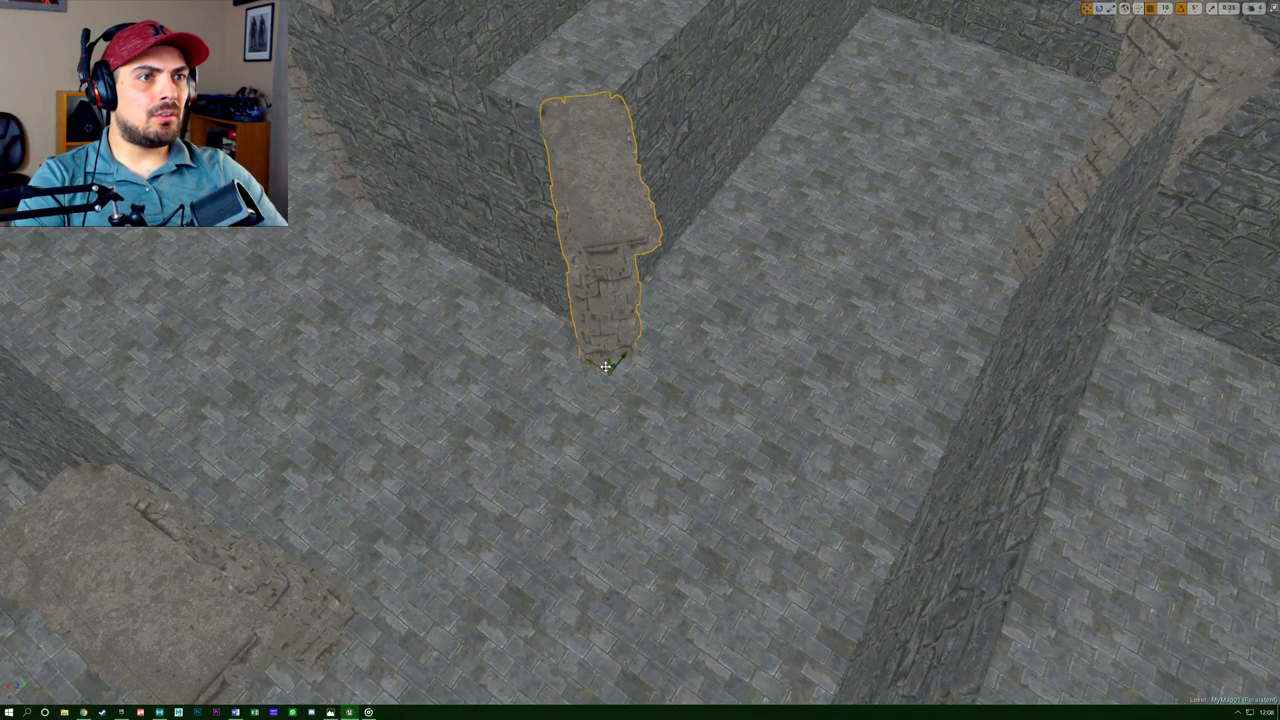
pyautogui.moveTo(607, 366); pyautogui.dragTo(602, 360)
# Line up the half arch on the wall end near the rectangular opening.
pyautogui.moveTo(602, 360); pyautogui.dragTo(560, 330, button='right')
pyautogui.press('w')
pyautogui.press('e')
pyautogui.press('f')
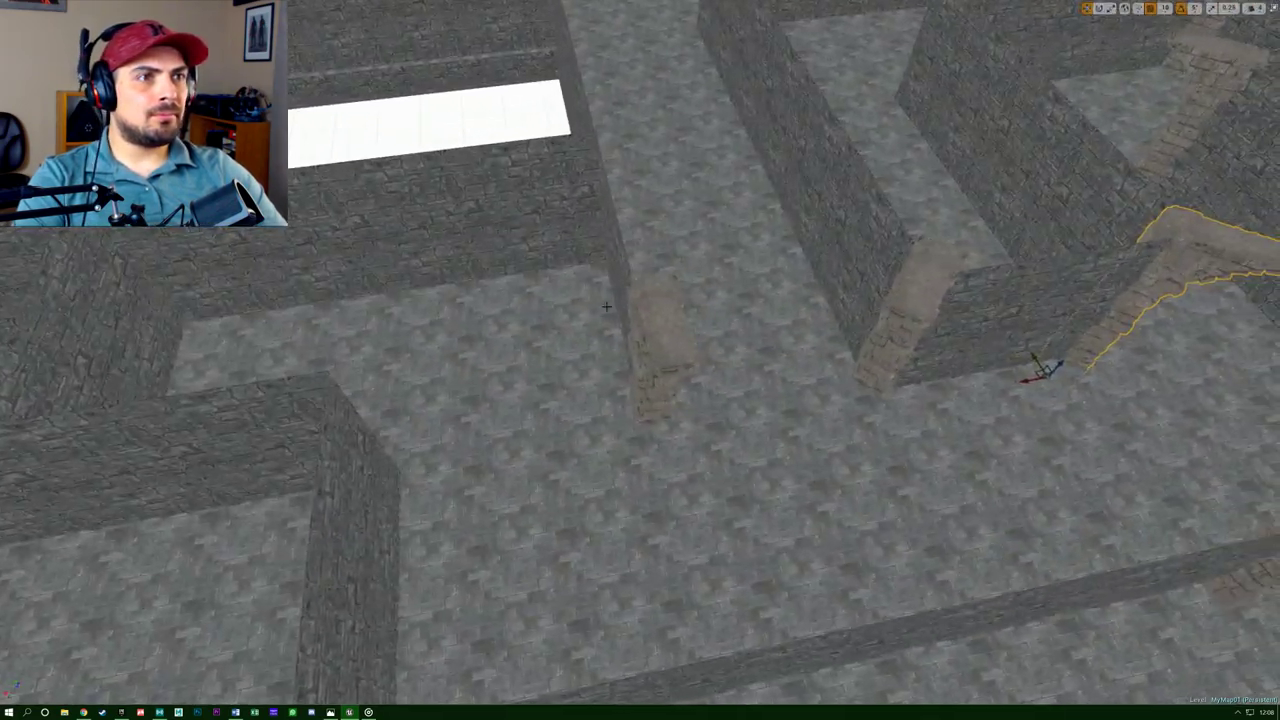
pyautogui.moveTo(627, 437); pyautogui.dragTo(607, 438)
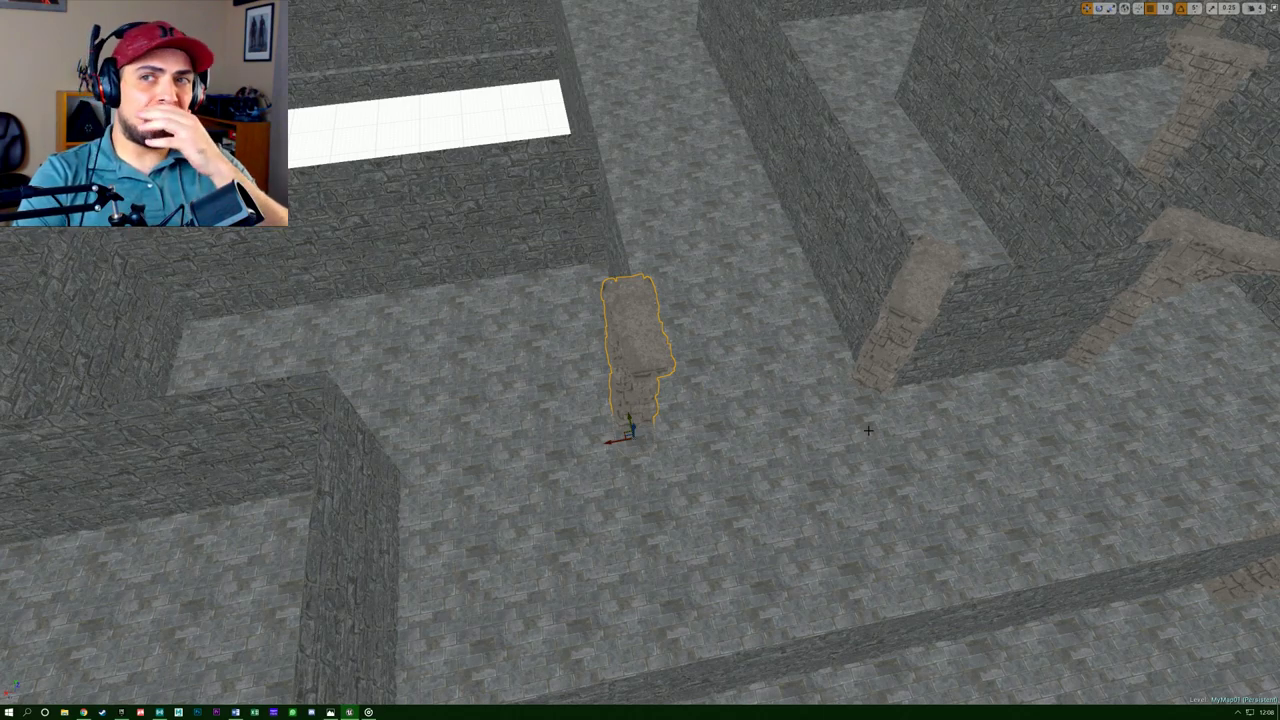
# Leave the full-screen view, enlarge the viewport over the asset browser and save the level.
pyautogui.moveTo(998, 407); pyautogui.dragTo(888, 388, button='right')
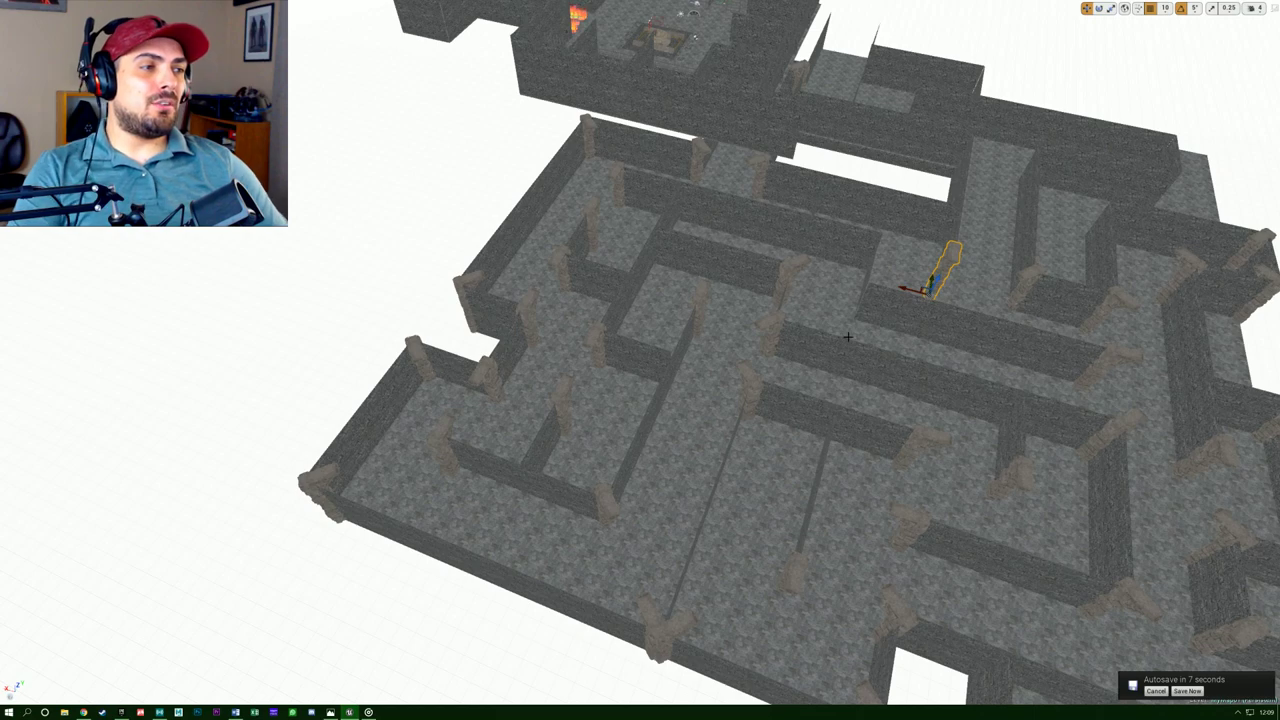
pyautogui.press('F11')
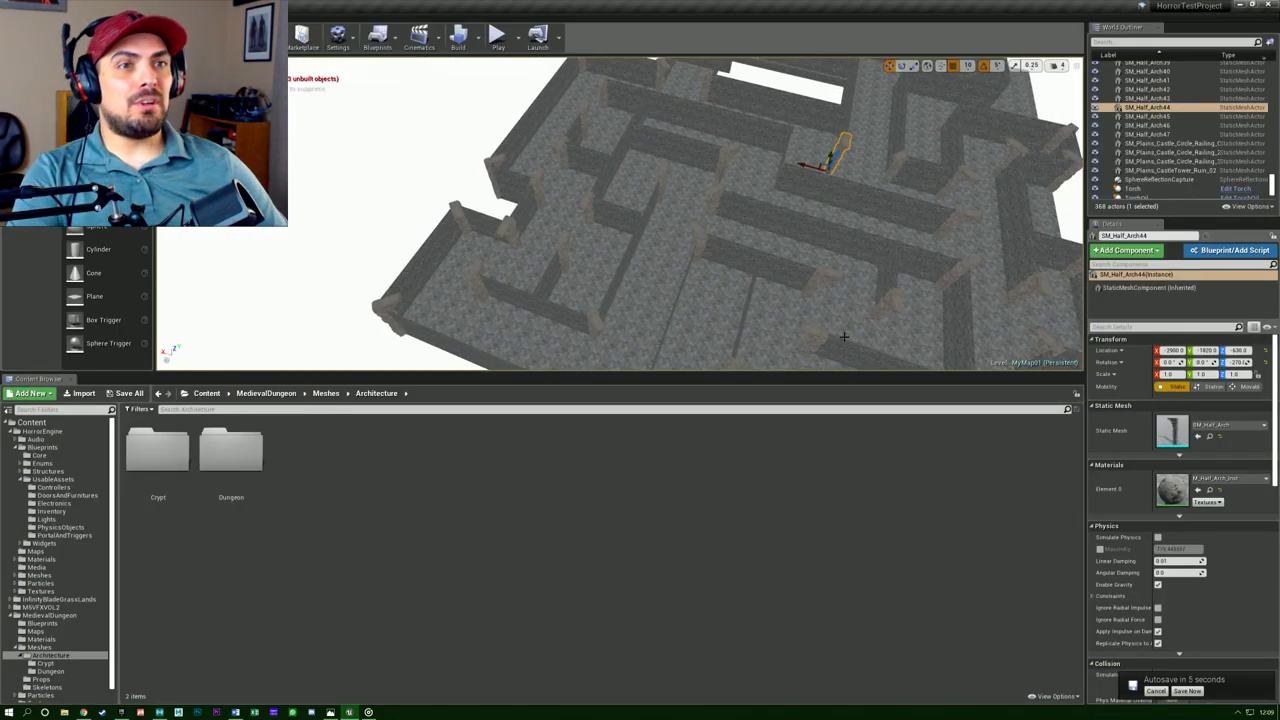
pyautogui.moveTo(677, 376); pyautogui.dragTo(673, 576)
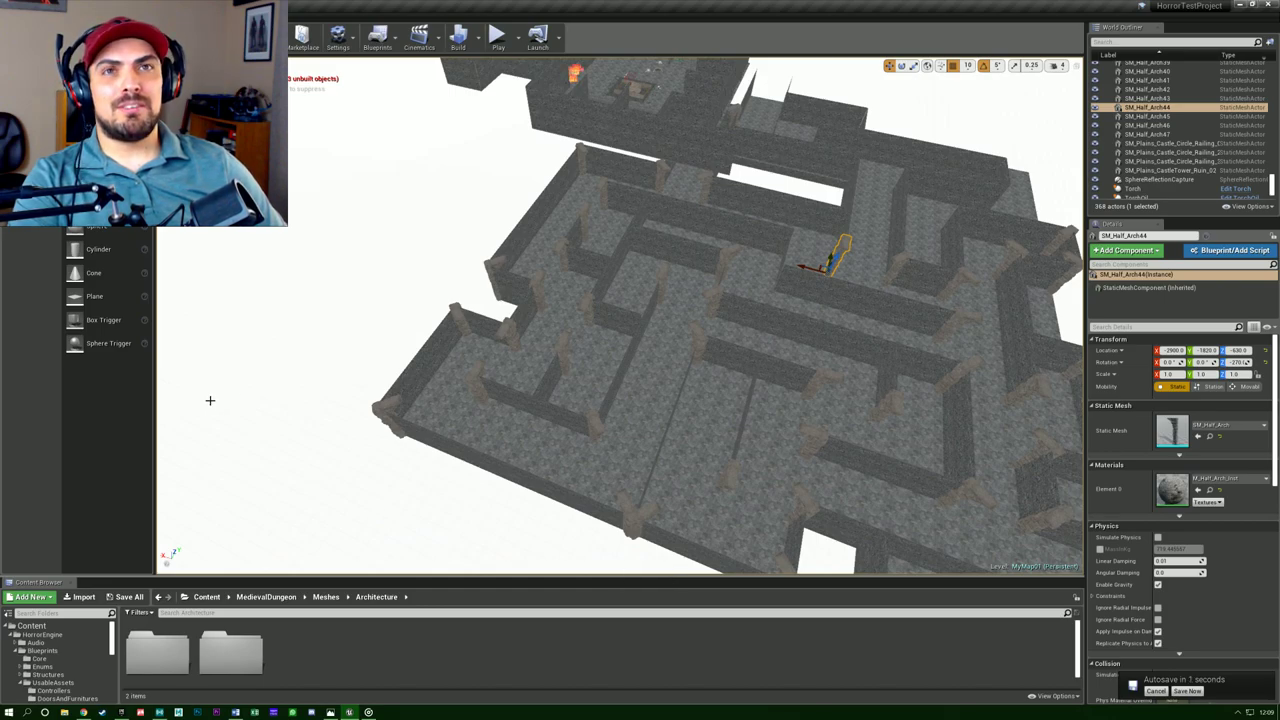
pyautogui.click(11, 18)
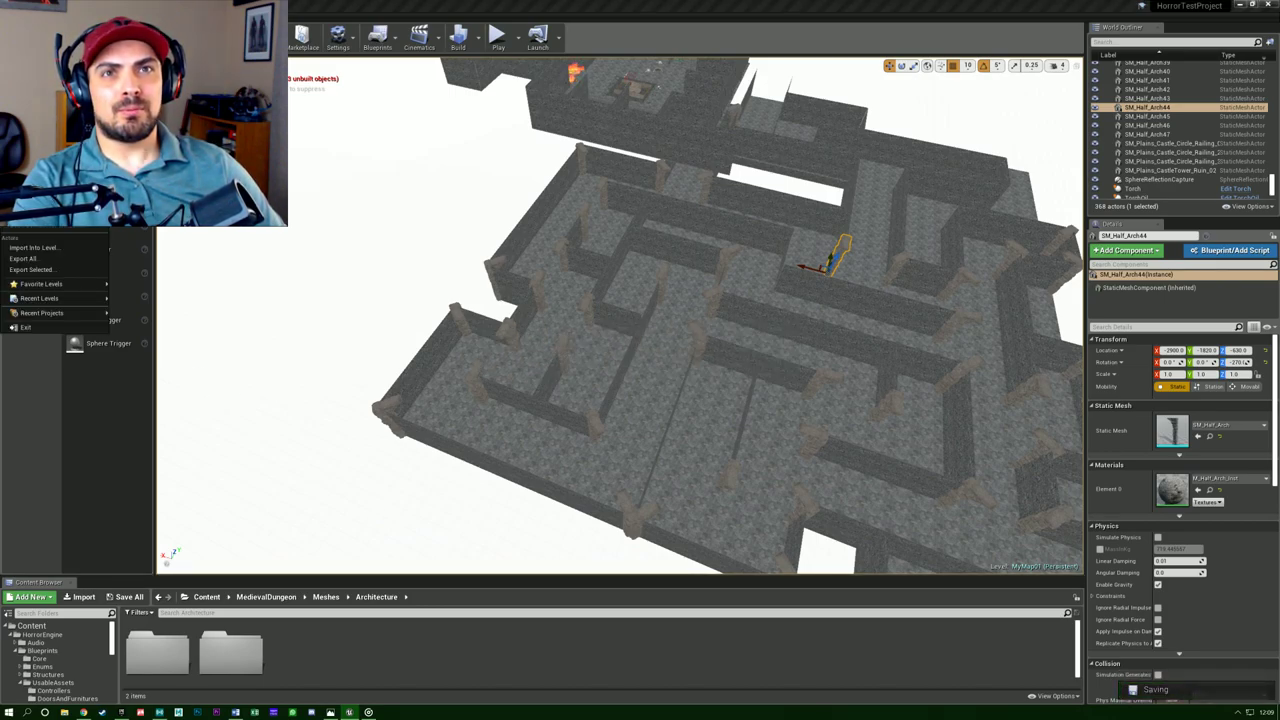
pyautogui.click(35, 75)
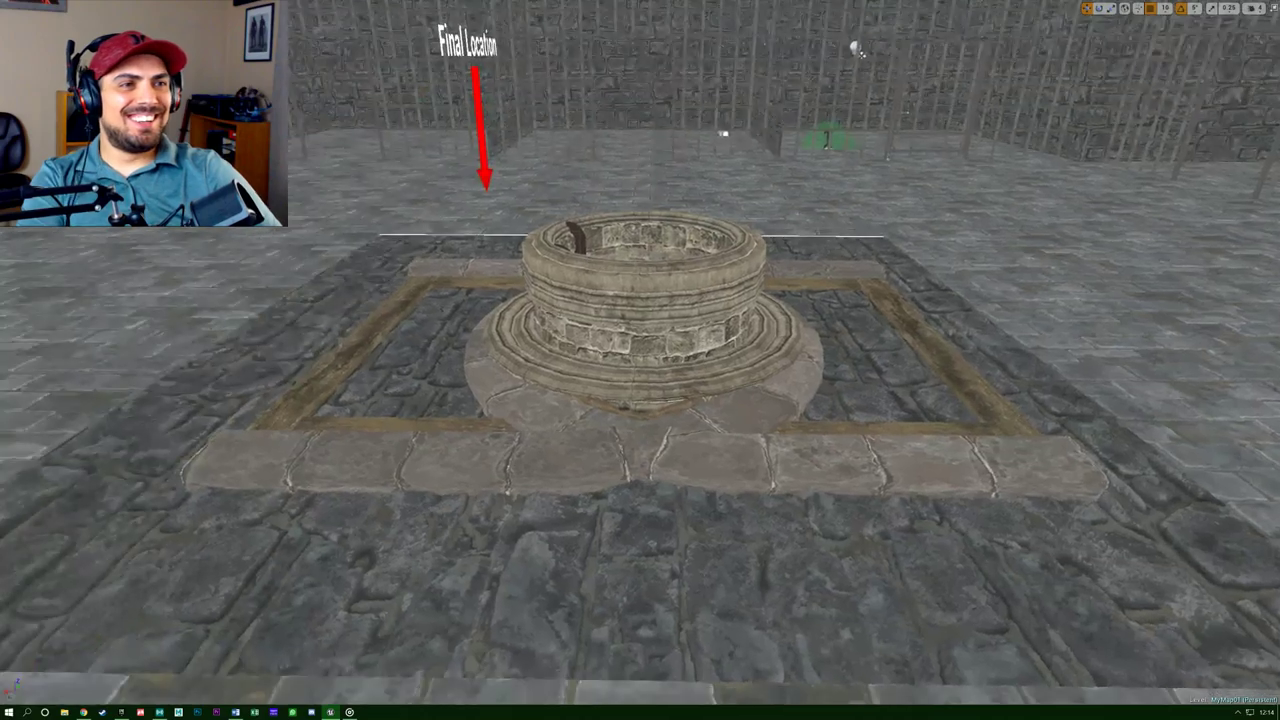
# Select the doorway mesh laid flat around the well and examine how it frames the base.
pyautogui.moveTo(640, 360)
pyautogui.mouseDown(button='right')
pyautogui.moveTo(730, 352)
pyautogui.moveTo(715, 385)
pyautogui.moveTo(660, 370)
pyautogui.mouseUp(button='right')
pyautogui.moveTo(517, 541)
pyautogui.mouseDown(button='right')
pyautogui.moveTo(480, 532)
pyautogui.moveTo(517, 541)
pyautogui.mouseUp(button='right')
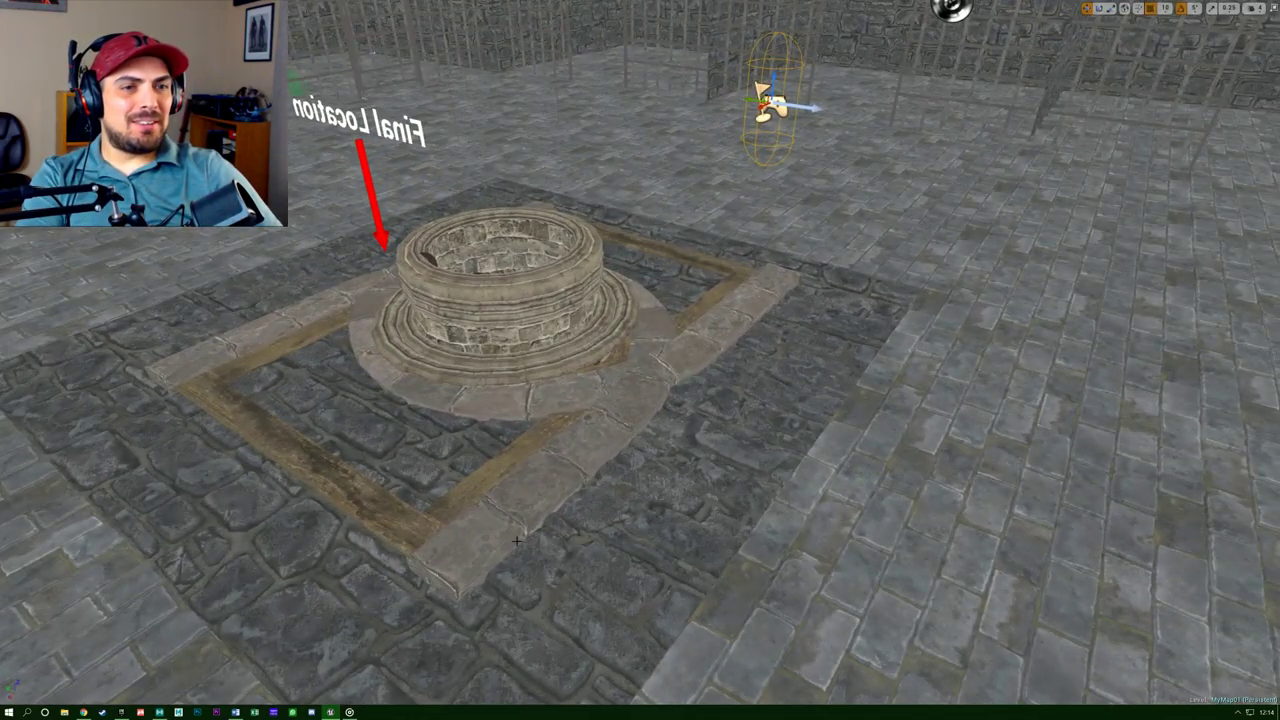
pyautogui.click(640, 532)
pyautogui.click(677, 340)
pyautogui.click(728, 272)
pyautogui.moveTo(728, 272); pyautogui.dragTo(773, 237, button='right')
pyautogui.moveTo(780, 345); pyautogui.dragTo(677, 497, button='right')
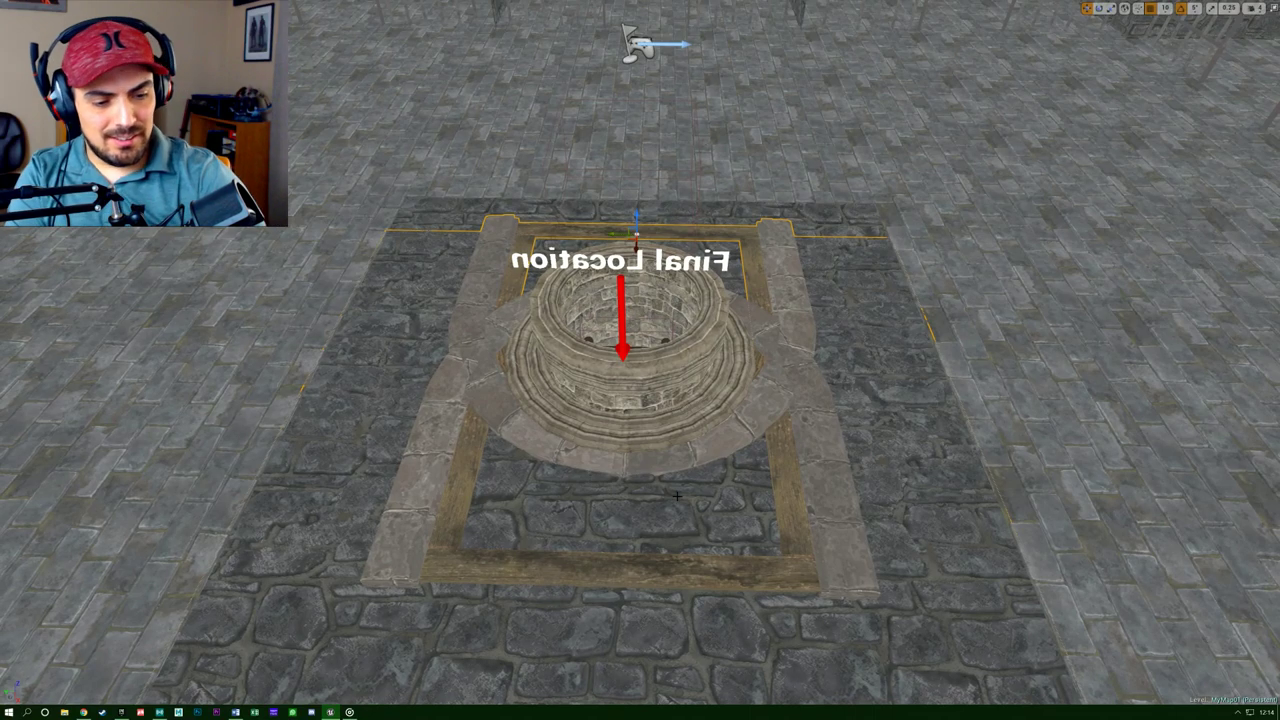
# Open the stone doorway mesh in its own editor to examine its shape, and close that editor.
pyautogui.press('F11')
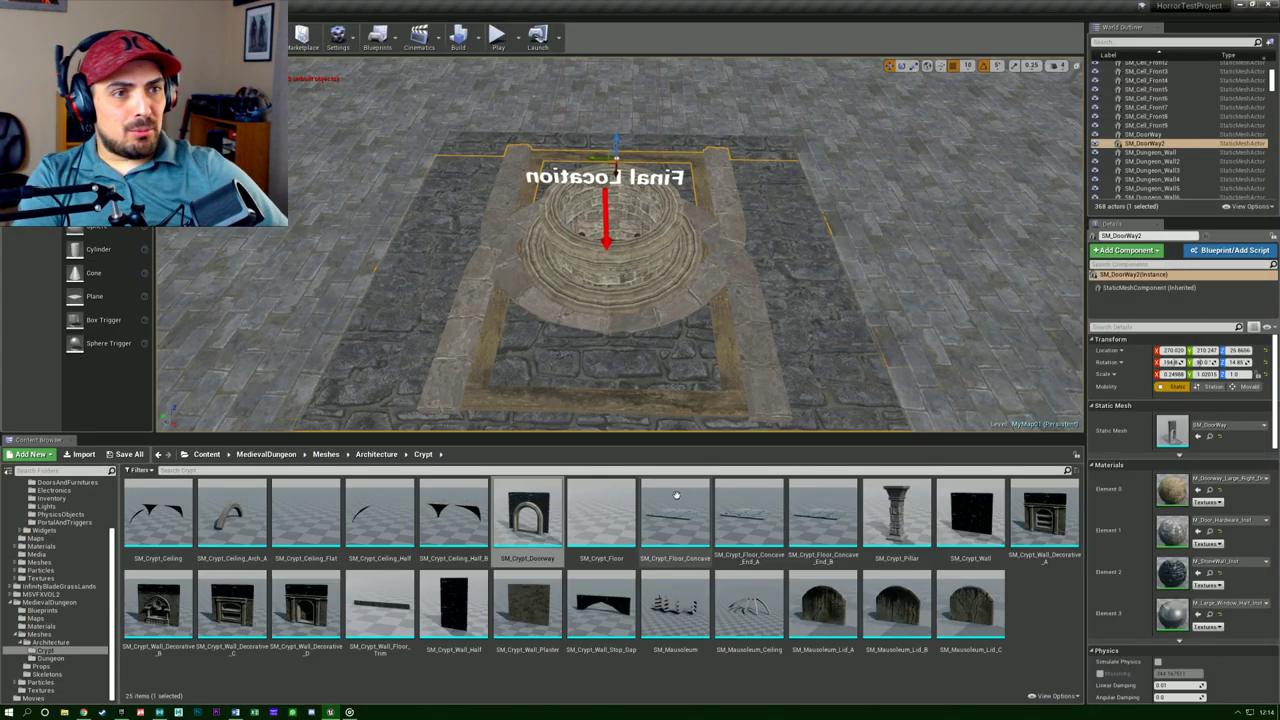
pyautogui.doubleClick(528, 515)
pyautogui.moveTo(528, 515); pyautogui.dragTo(577, 462, button='right')
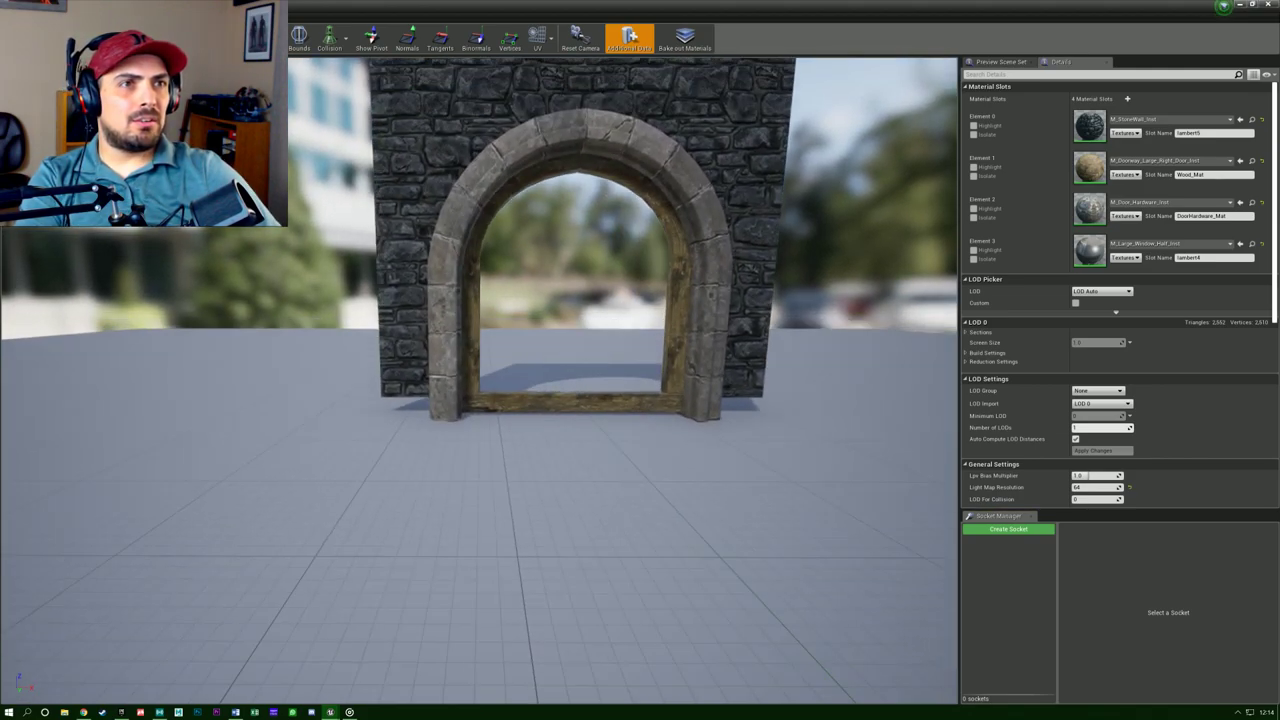
pyautogui.moveTo(452, 363); pyautogui.dragTo(452, 363, button='right')
pyautogui.press('s')
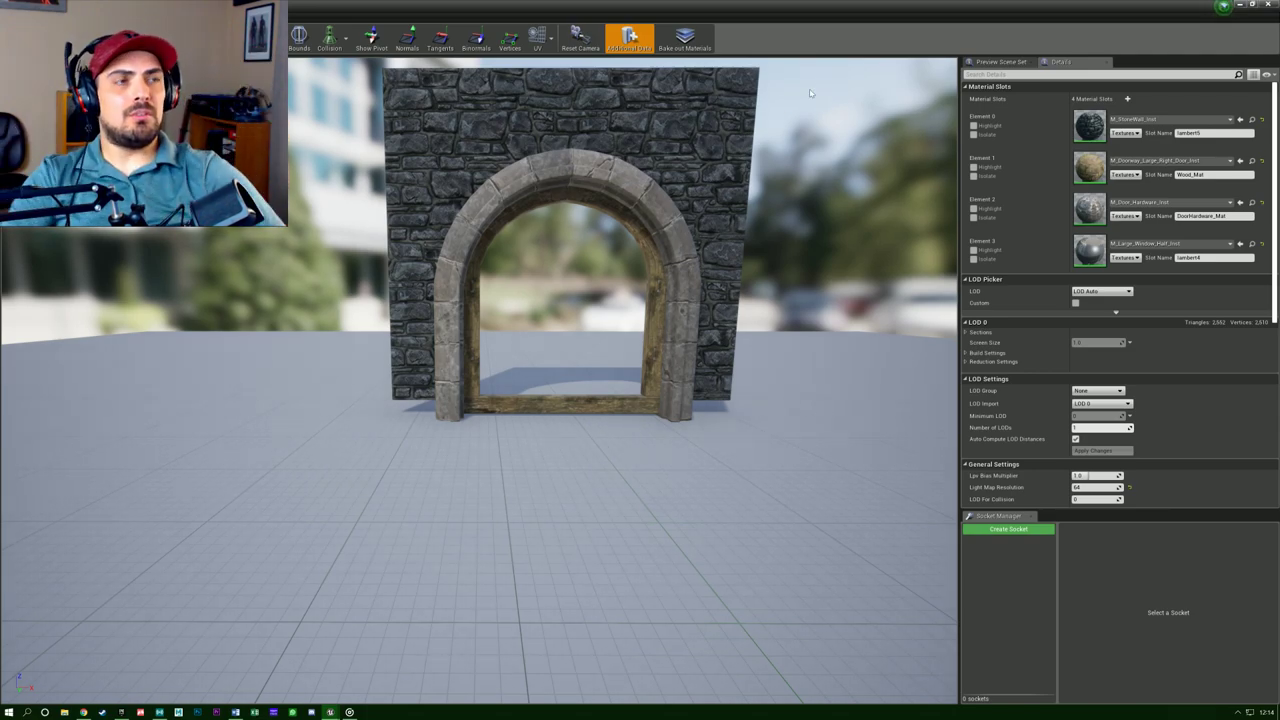
pyautogui.click(1268, 6)
# Return to the full-screen viewport and inspect the doorway frame around the well from above and at floor level.
pyautogui.moveTo(873, 228); pyautogui.dragTo(935, 255, button='right')
pyautogui.press('F11')
pyautogui.moveTo(870, 388)
pyautogui.mouseDown(button='right')
pyautogui.moveTo(845, 388)
pyautogui.moveTo(870, 388)
pyautogui.mouseUp(button='right')
pyautogui.moveTo(670, 380); pyautogui.dragTo(870, 245, button='right')
pyautogui.moveTo(613, 320); pyautogui.dragTo(669, 380, button='right')
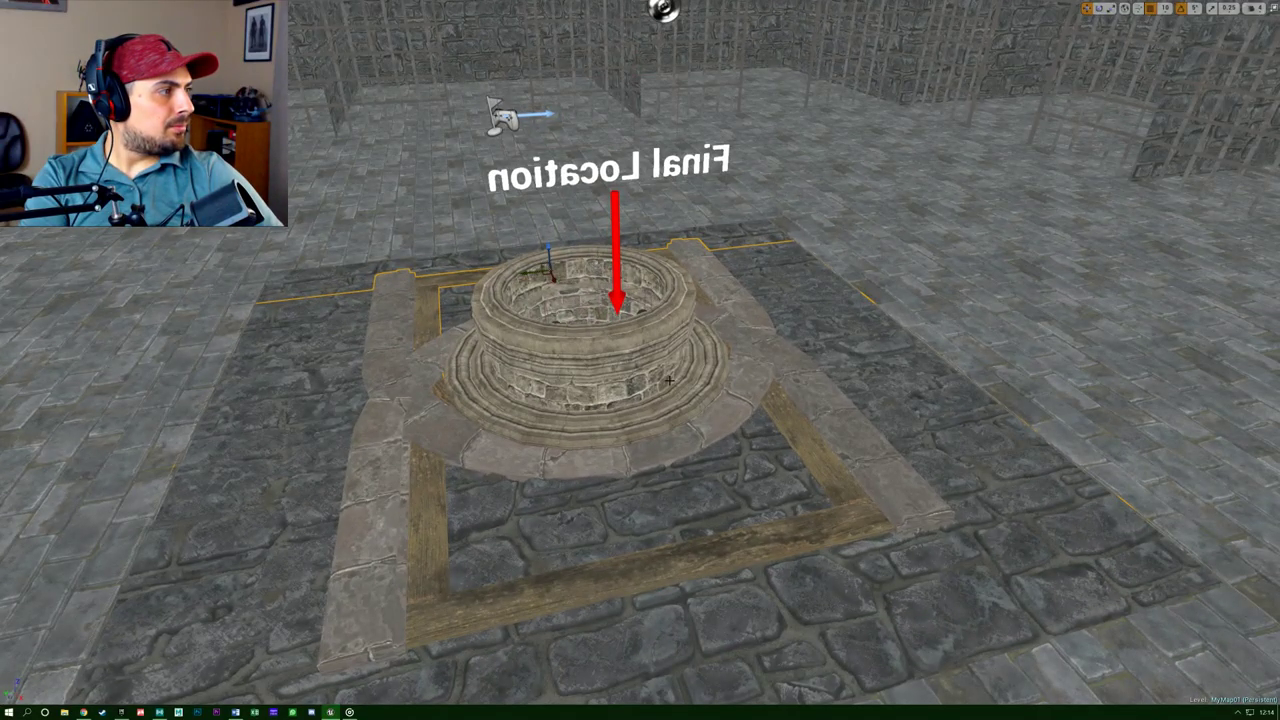
pyautogui.moveTo(648, 377); pyautogui.dragTo(785, 322, button='right')
pyautogui.moveTo(490, 402); pyautogui.dragTo(445, 398, button='right')
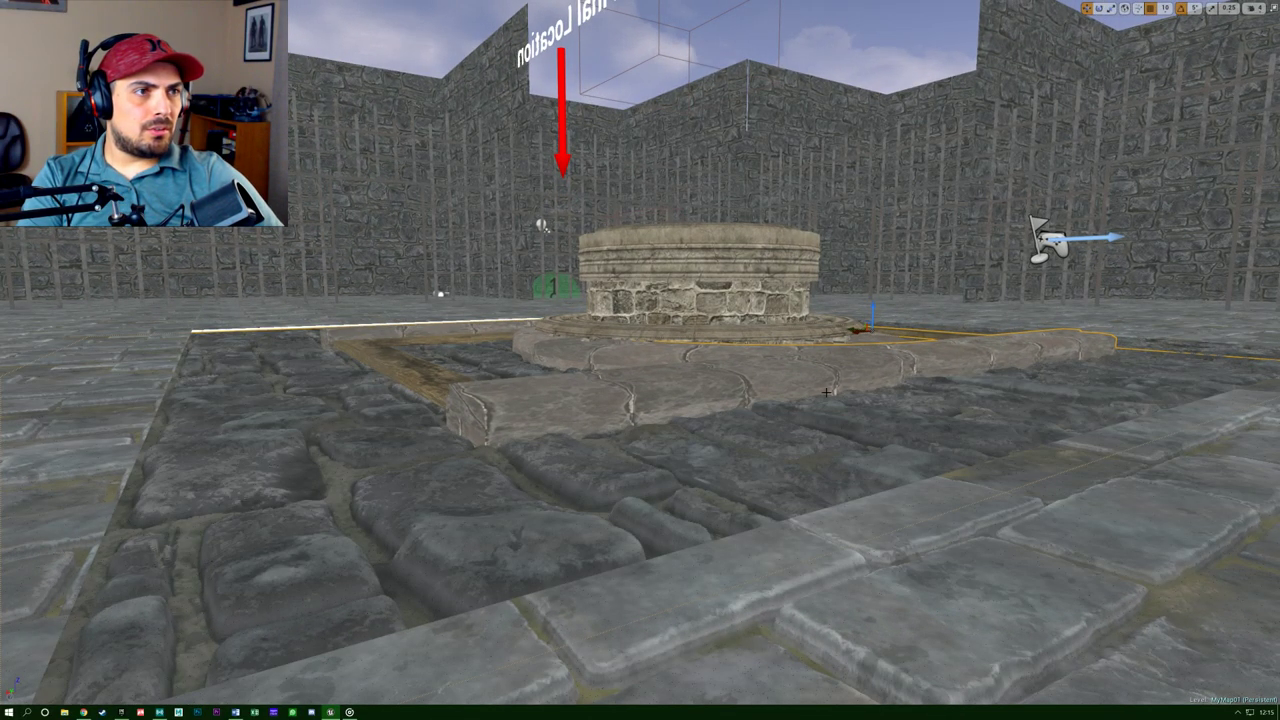
# Raise the other flat doorway mesh beside the well very slightly with grid snapping off, and turn grid snapping back on.
pyautogui.click(1189, 347)
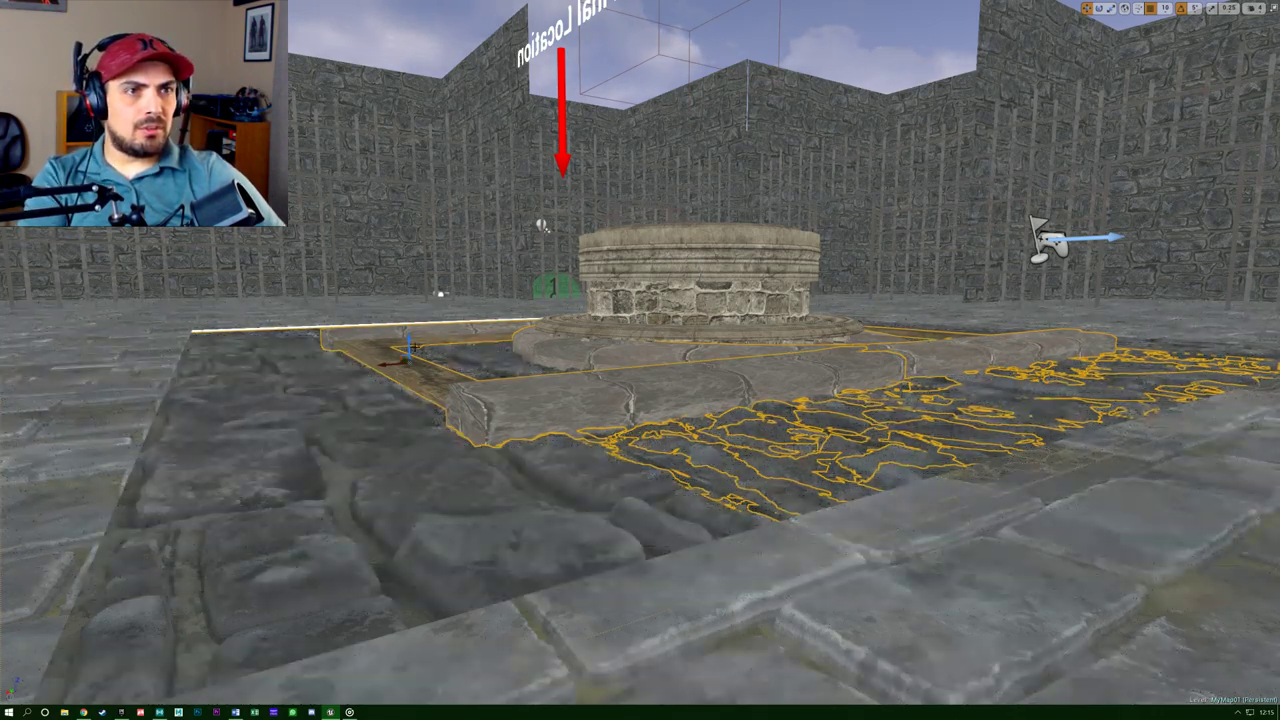
pyautogui.moveTo(407, 340); pyautogui.dragTo(407, 325)
pyautogui.hotkey('ctrl', 'z')
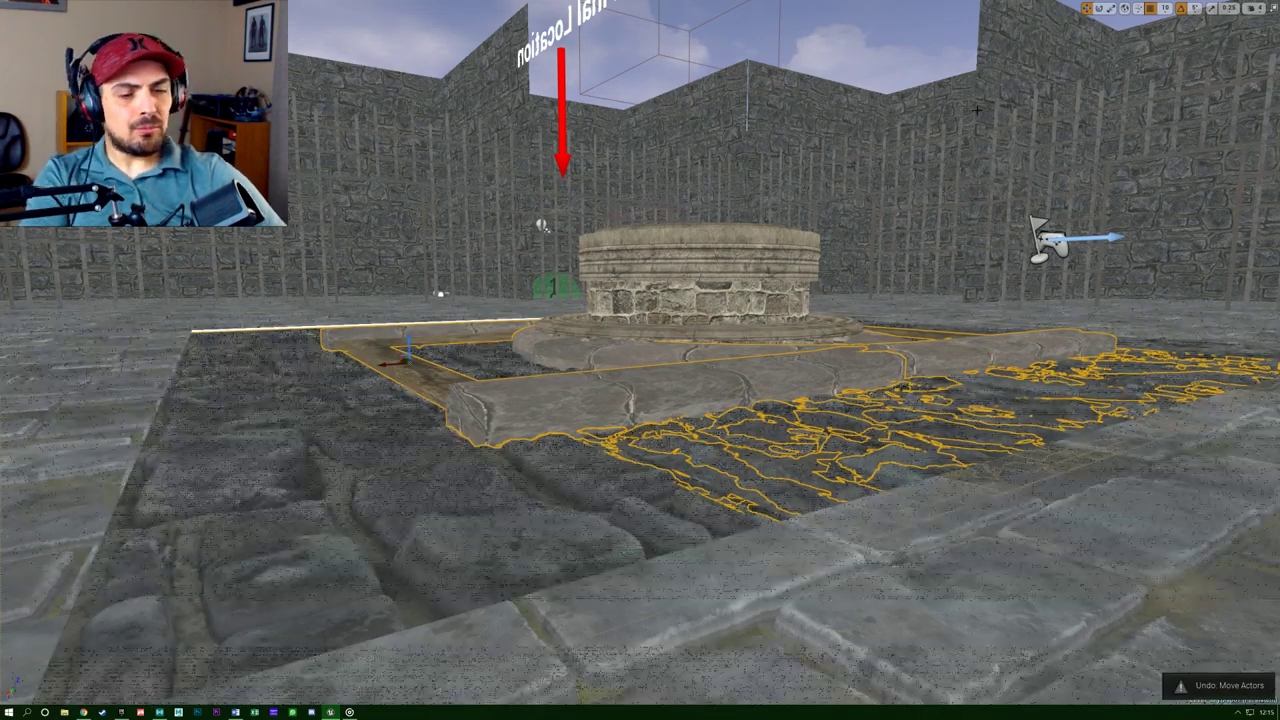
pyautogui.click(1150, 9)
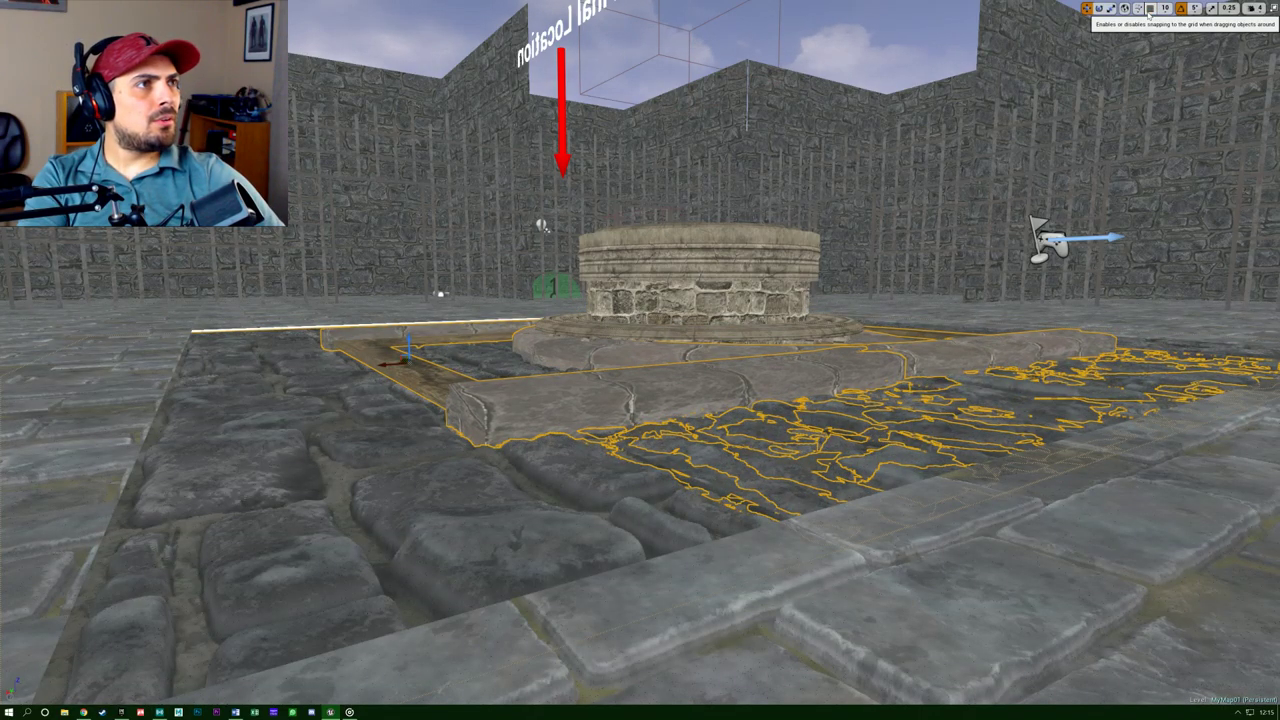
pyautogui.moveTo(407, 343); pyautogui.dragTo(407, 340)
pyautogui.moveTo(407, 340); pyautogui.dragTo(630, 355, button='right')
pyautogui.press('w')
pyautogui.moveTo(595, 680); pyautogui.dragTo(728, 470, button='right')
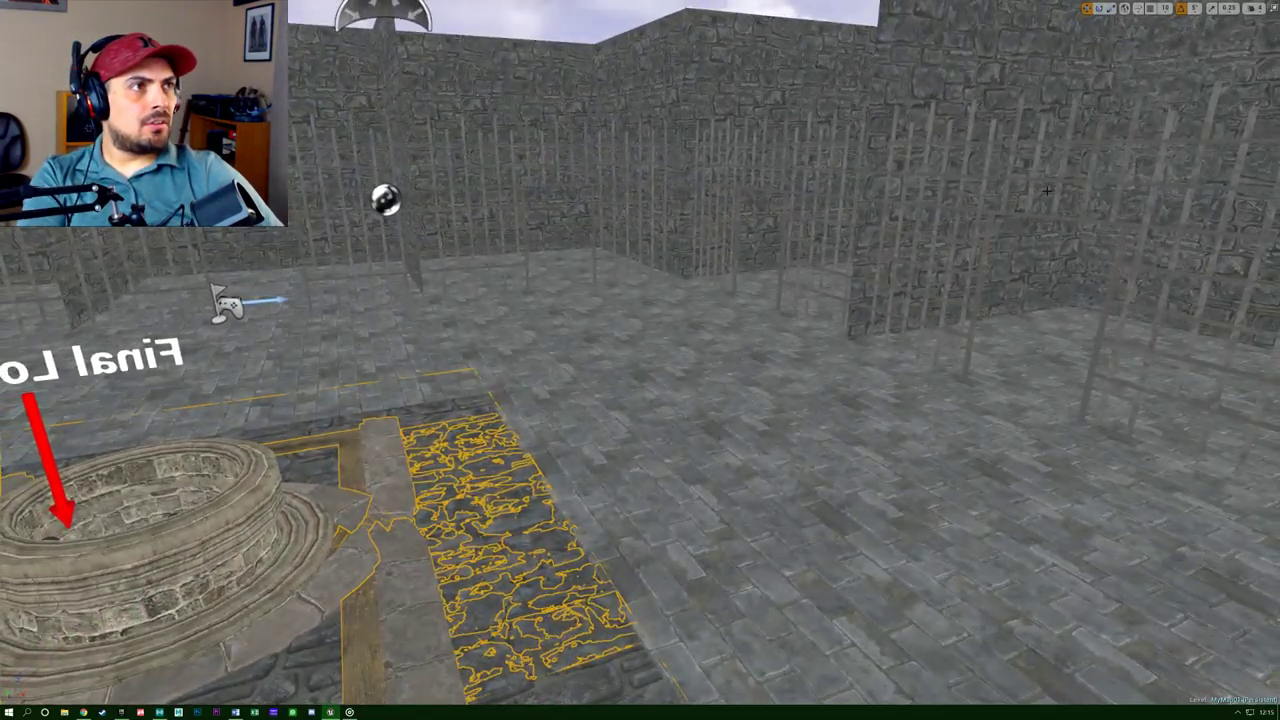
pyautogui.click(1150, 9)
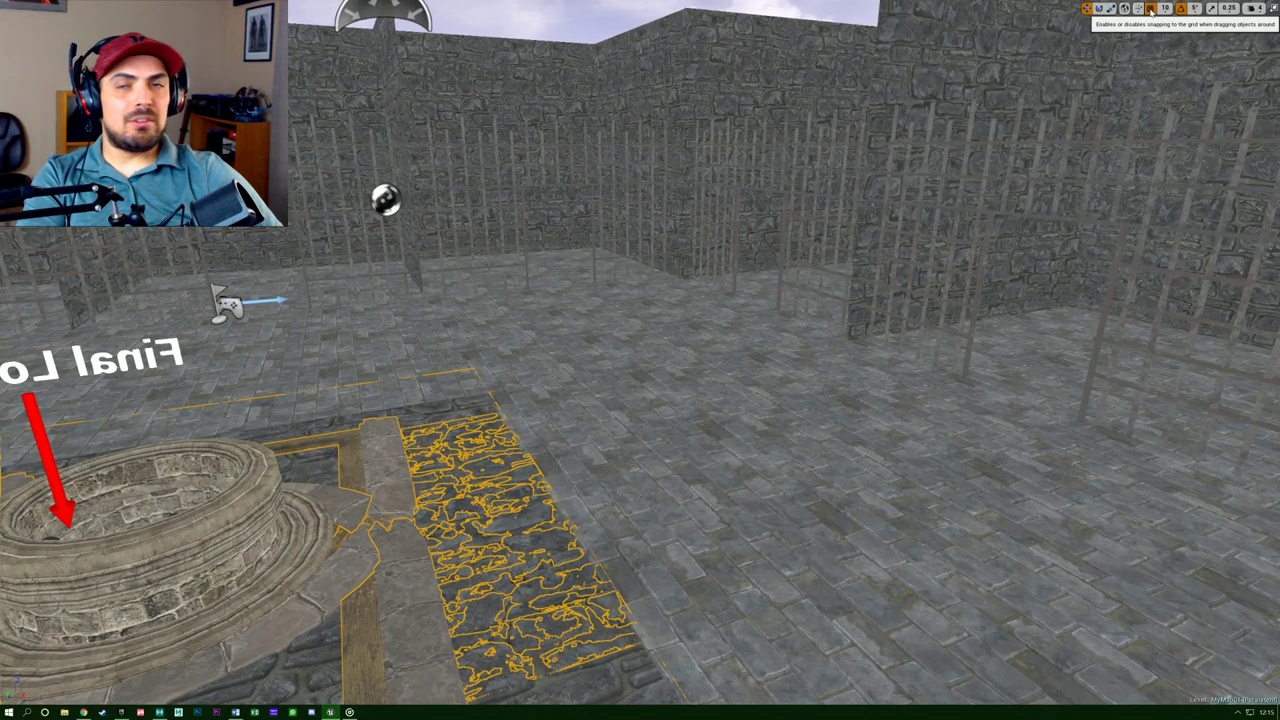
# Move the player start from beside the well into the barred cell with the wall torches.
pyautogui.click(557, 29)
pyautogui.moveTo(570, 271); pyautogui.dragTo(715, 375, button='right')
pyautogui.press('w')
pyautogui.moveTo(640, 360); pyautogui.dragTo(720, 320, button='right')
pyautogui.moveTo(540, 350); pyautogui.dragTo(550, 346, button='right')
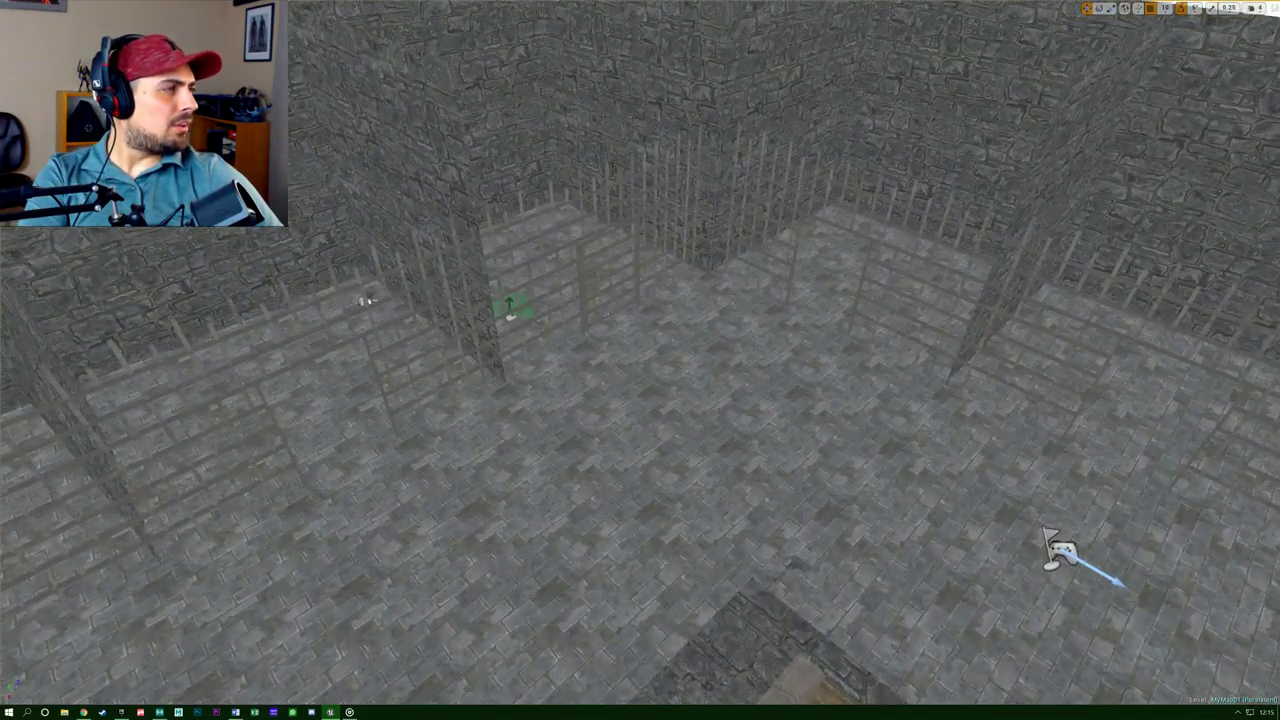
pyautogui.moveTo(655, 200); pyautogui.dragTo(828, 236, button='right')
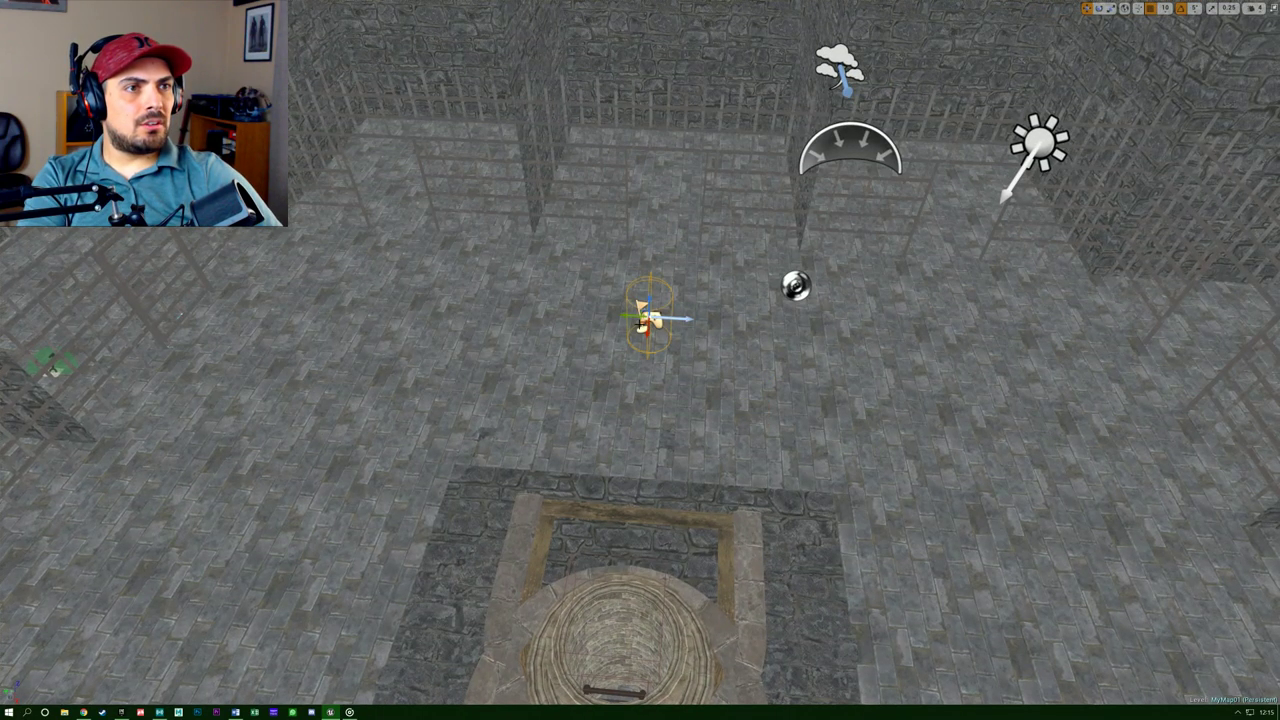
pyautogui.moveTo(700, 400); pyautogui.dragTo(480, 273, button='right')
pyautogui.moveTo(640, 360); pyautogui.dragTo(840, 335, button='right')
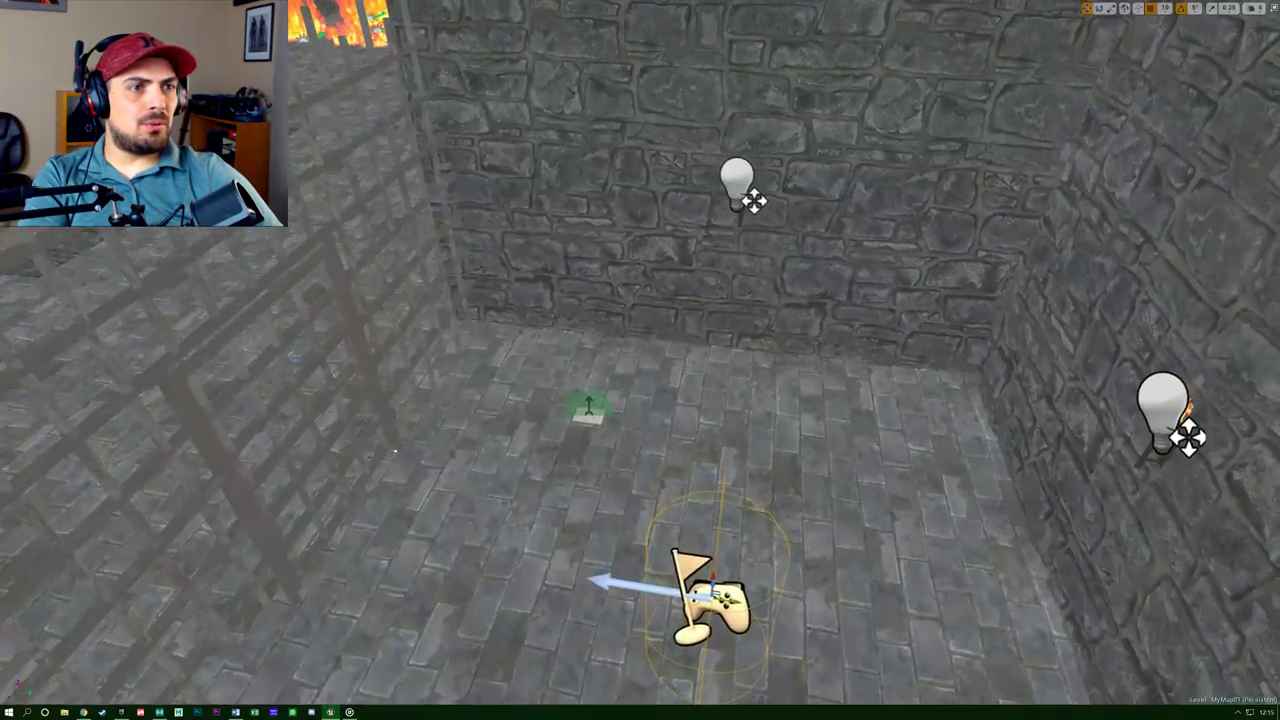
pyautogui.moveTo(137, 282); pyautogui.dragTo(137, 277, button='right')
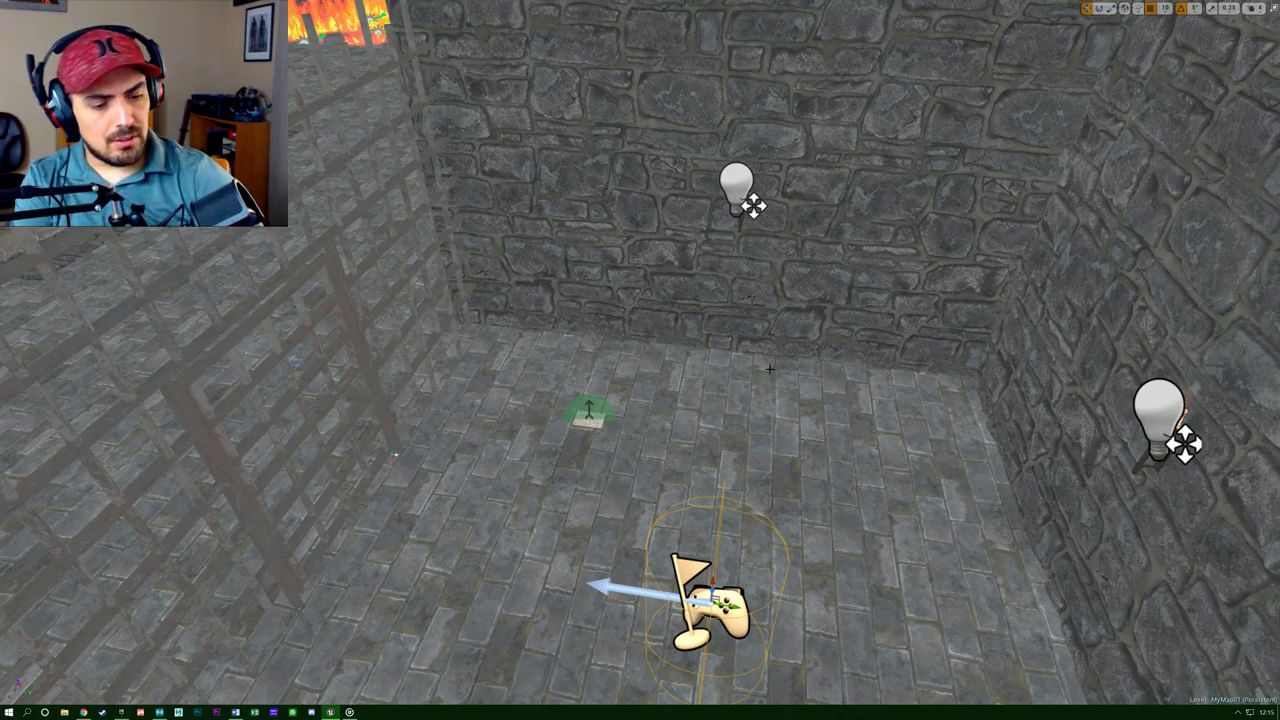
# Start a playtest in the barred cell, look around at the bars and torches, and pick up the paper note from the floor.
pyautogui.hotkey('alt', 'p')
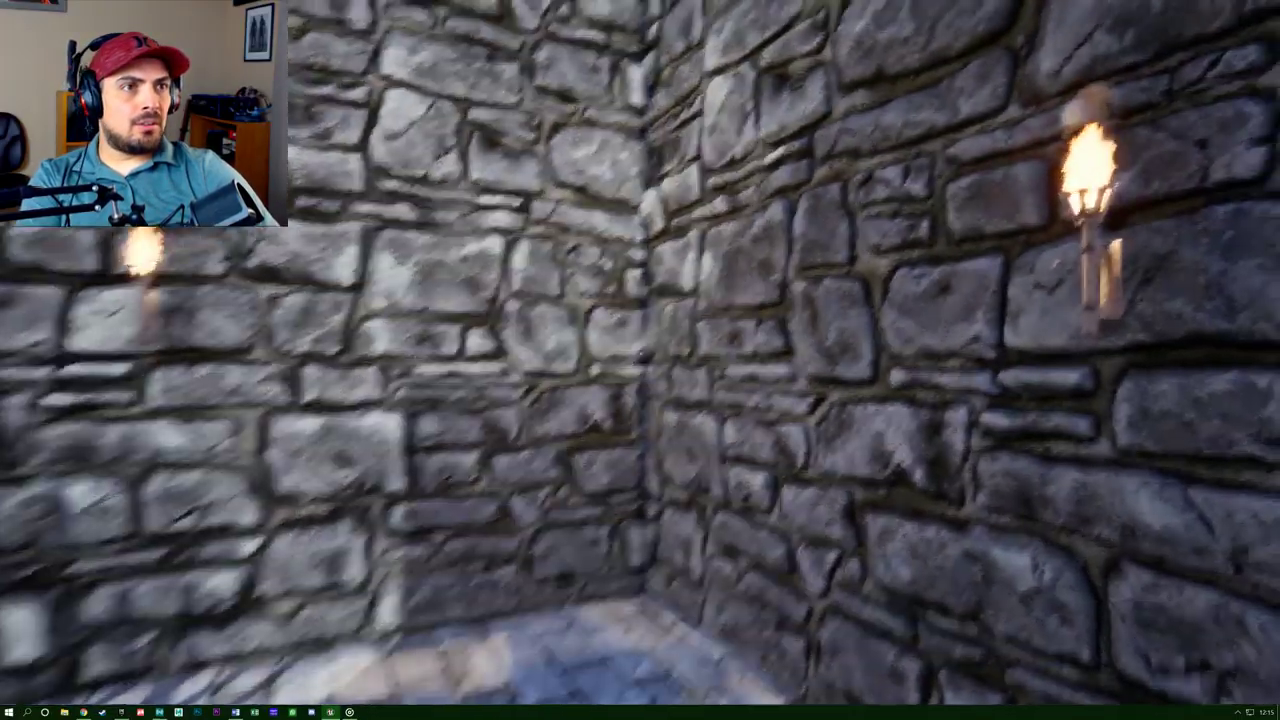
pyautogui.press('w')
pyautogui.press('w')
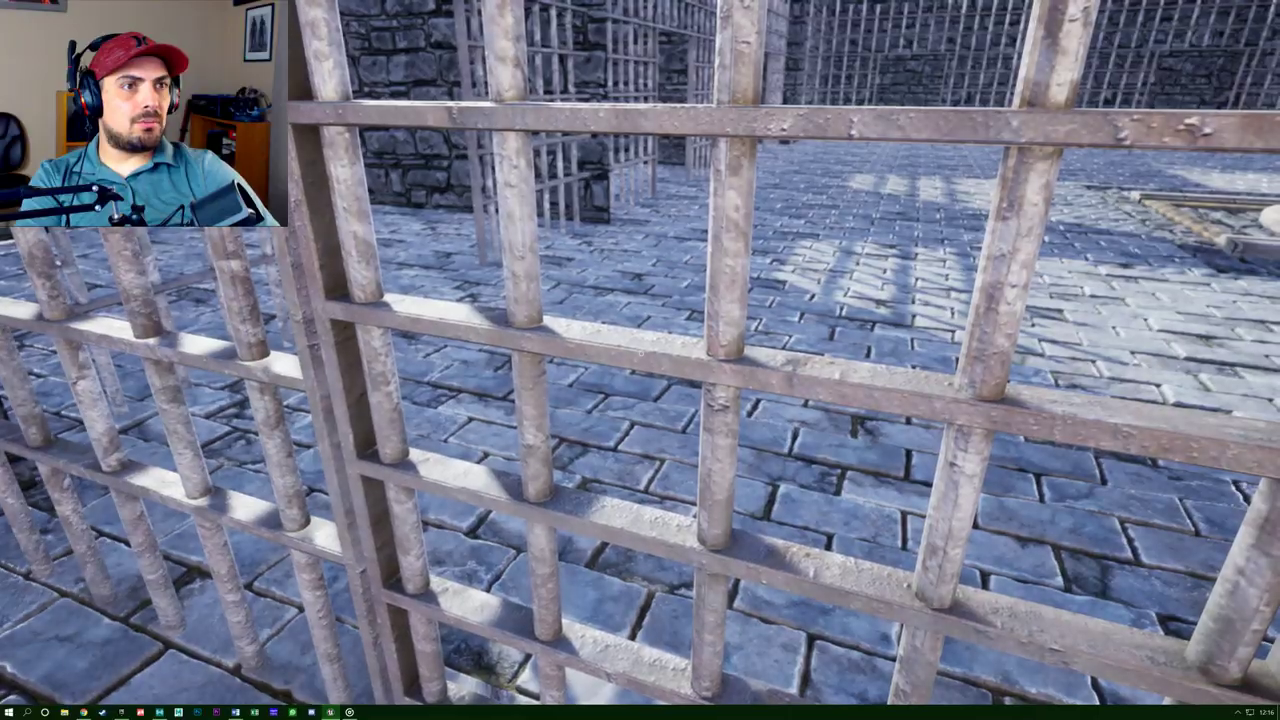
pyautogui.press('s')
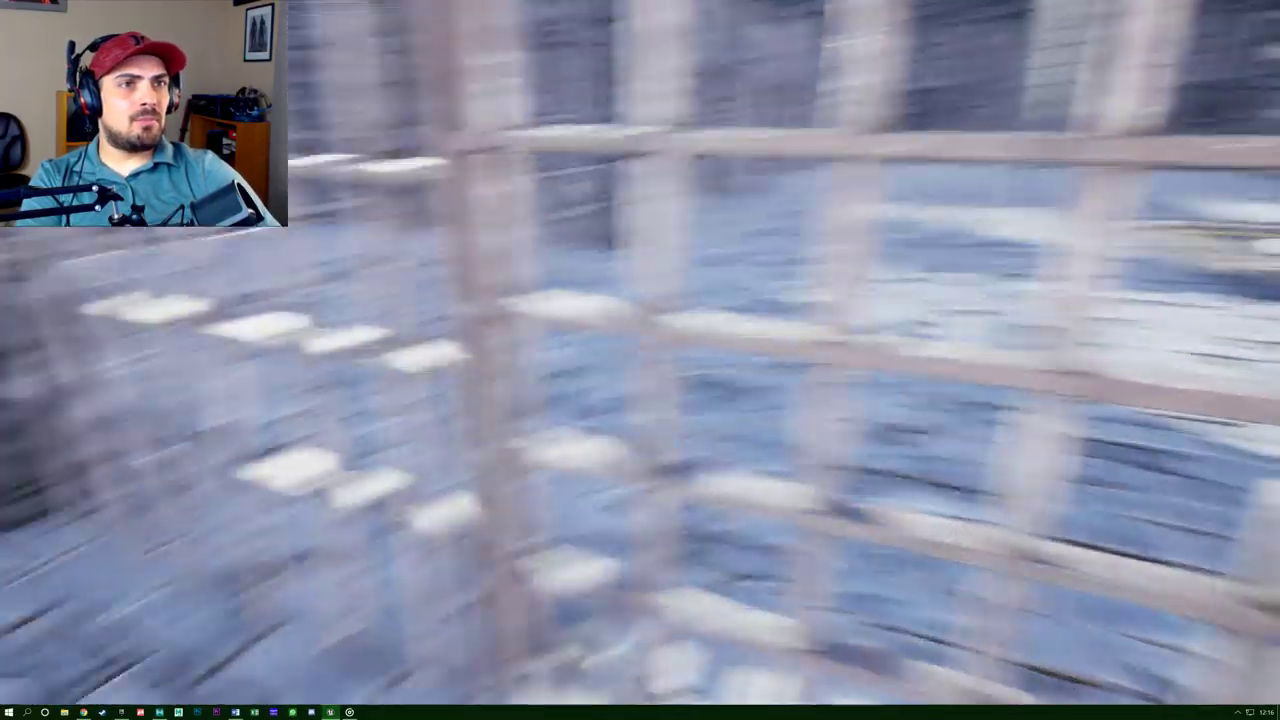
pyautogui.press('w')
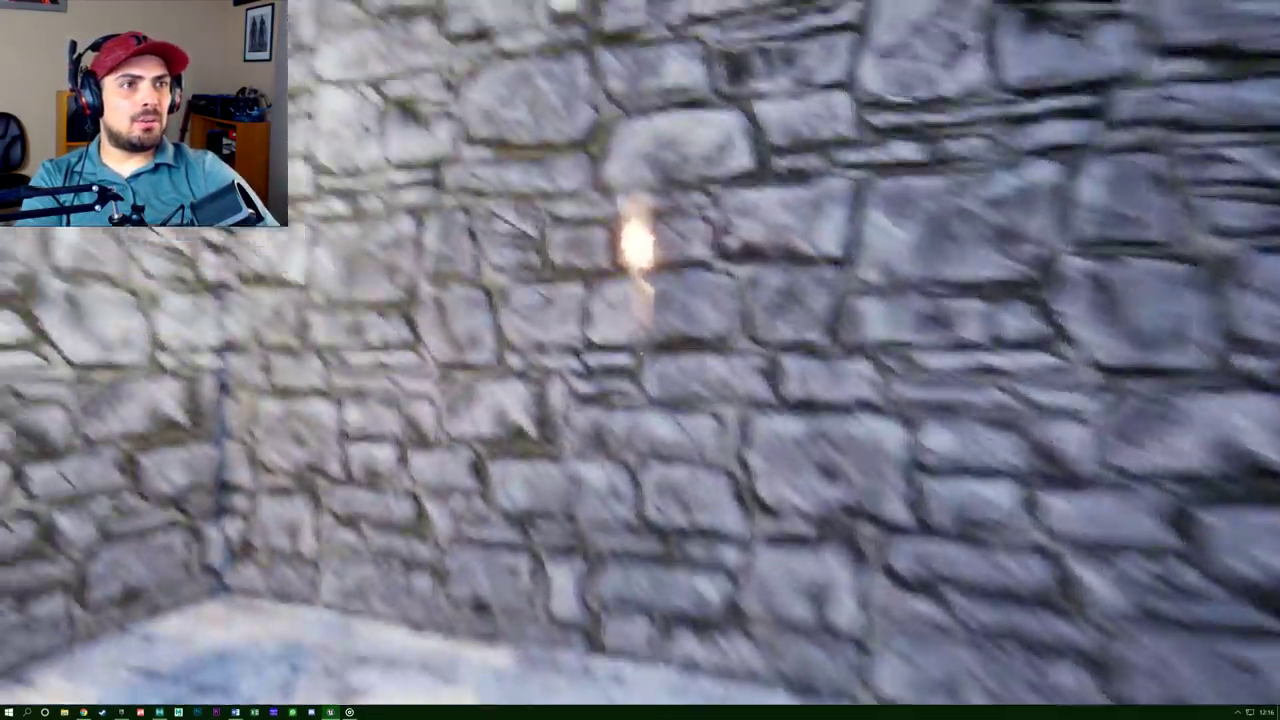
pyautogui.press('w')
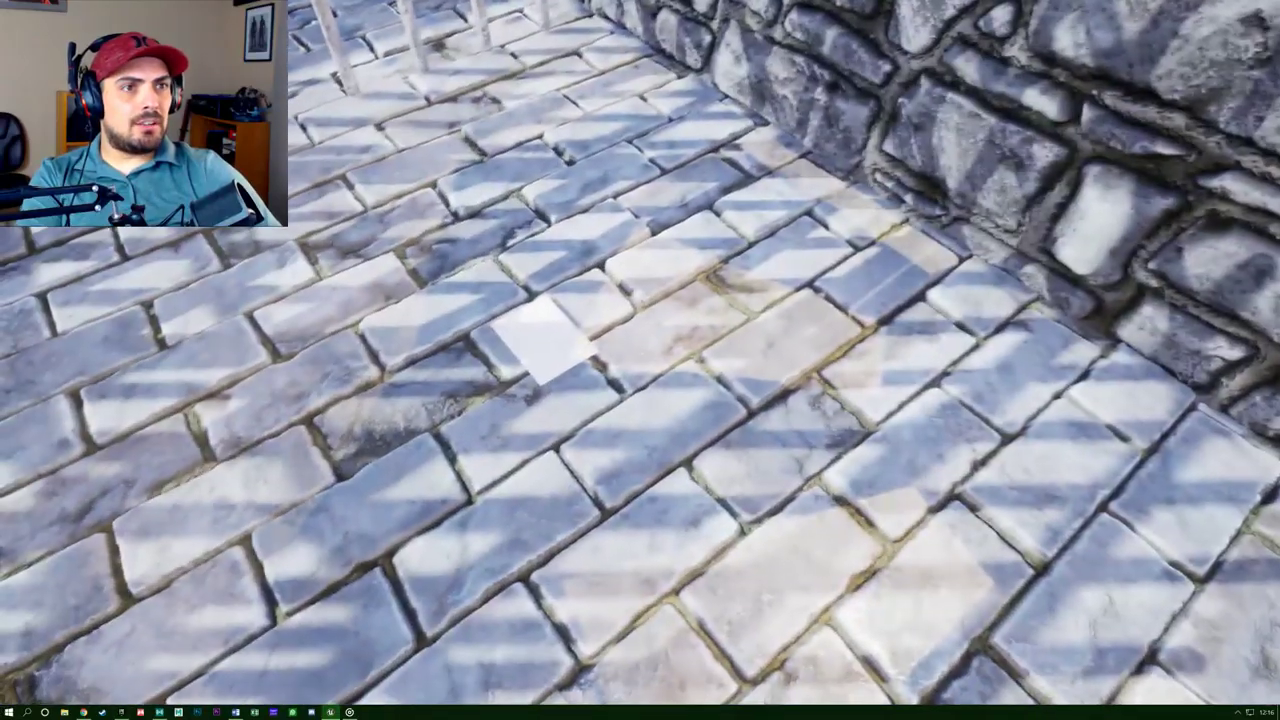
pyautogui.press('w')
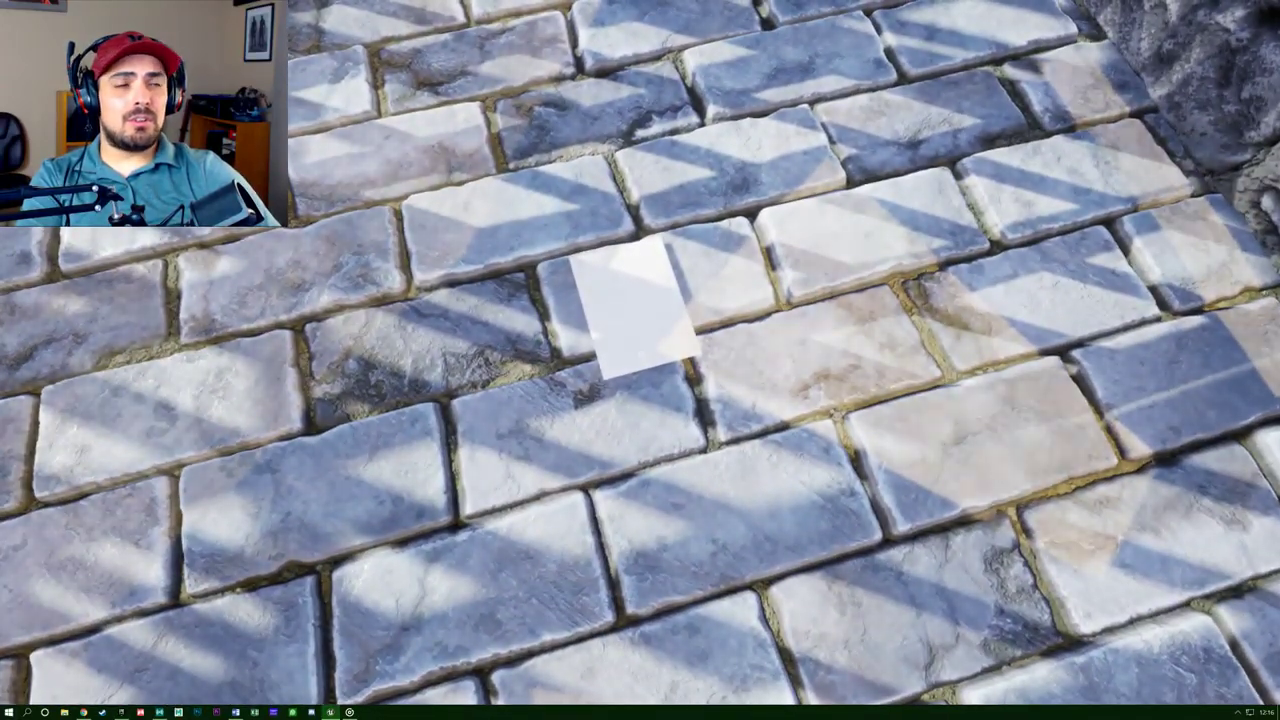
pyautogui.press('w')
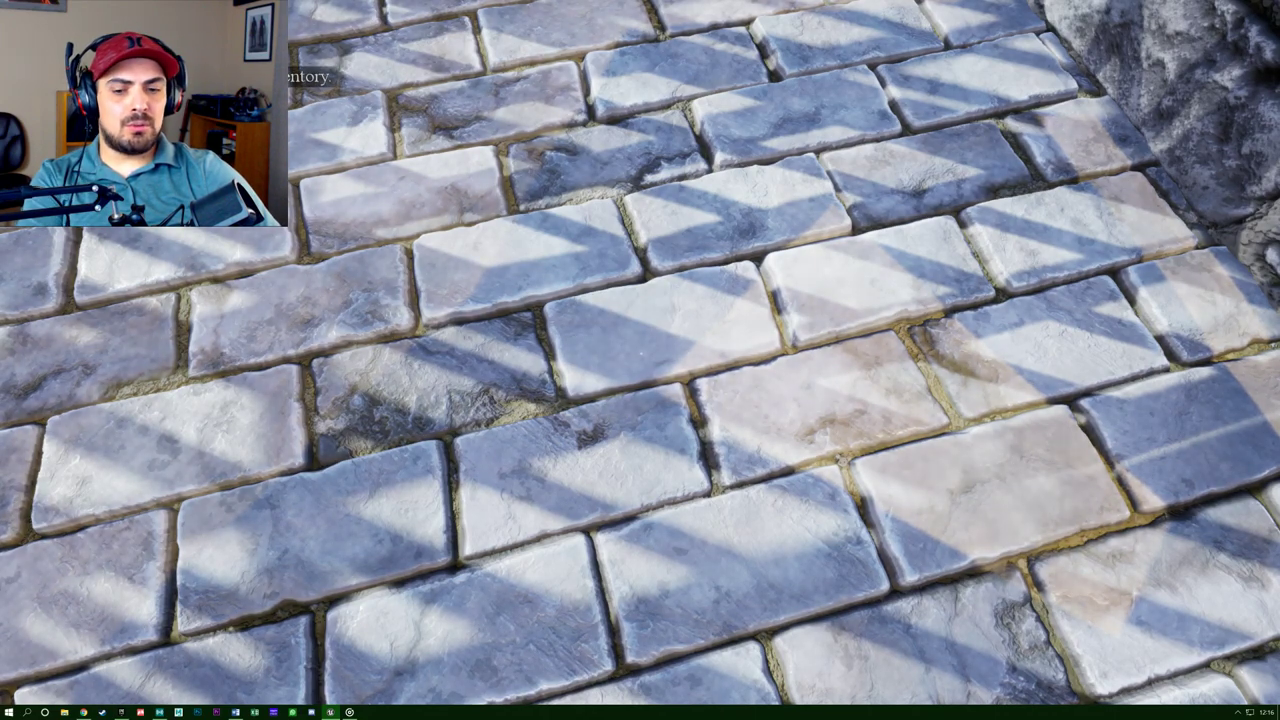
# Open the in-game inventory, switch between the diary and the prisoner's note, read the note, and close the inventory.
pyautogui.press('Tab')
pyautogui.scroll(-1, 640, 360)
pyautogui.scroll(-1, 640, 360)
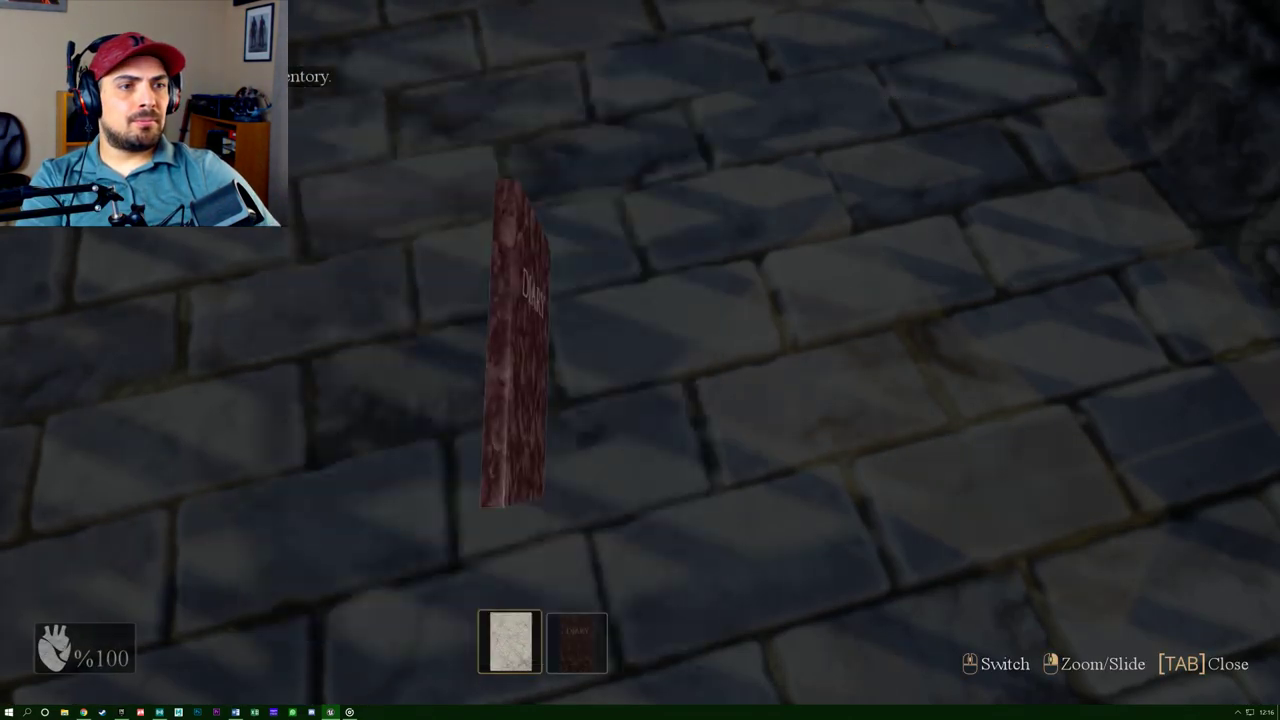
pyautogui.scroll(-1, 640, 360)
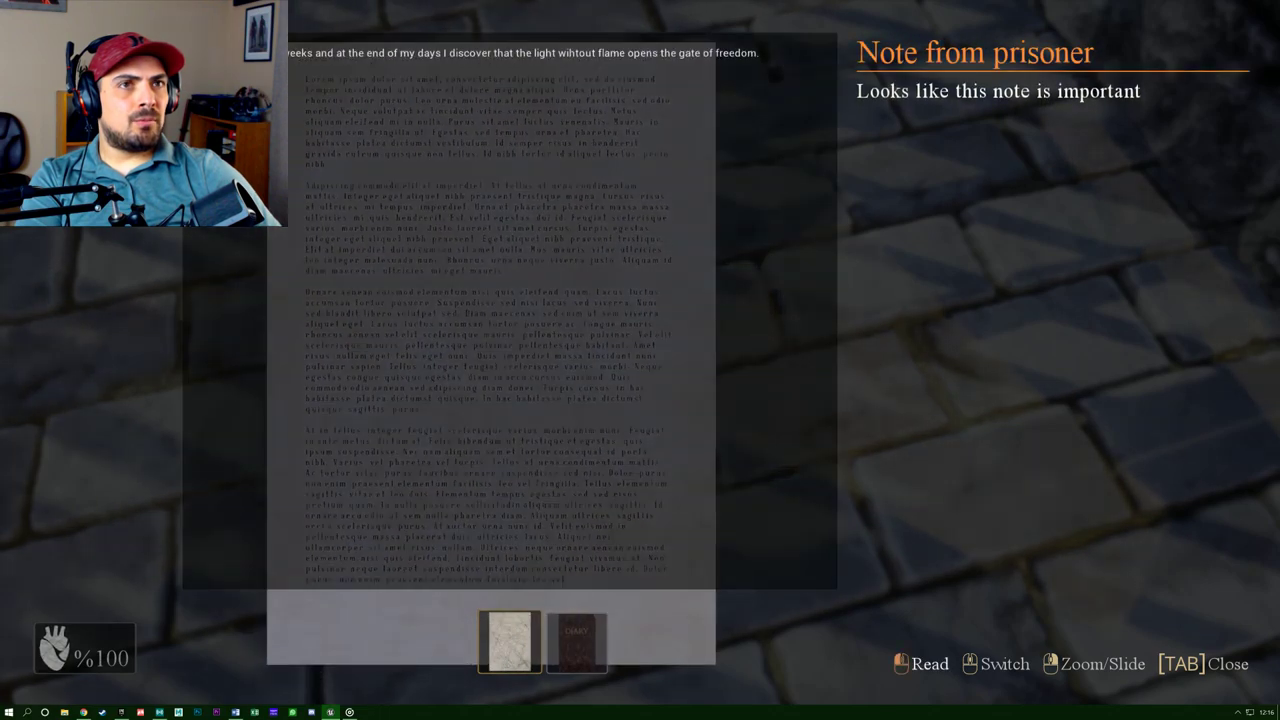
pyautogui.click(640, 360)
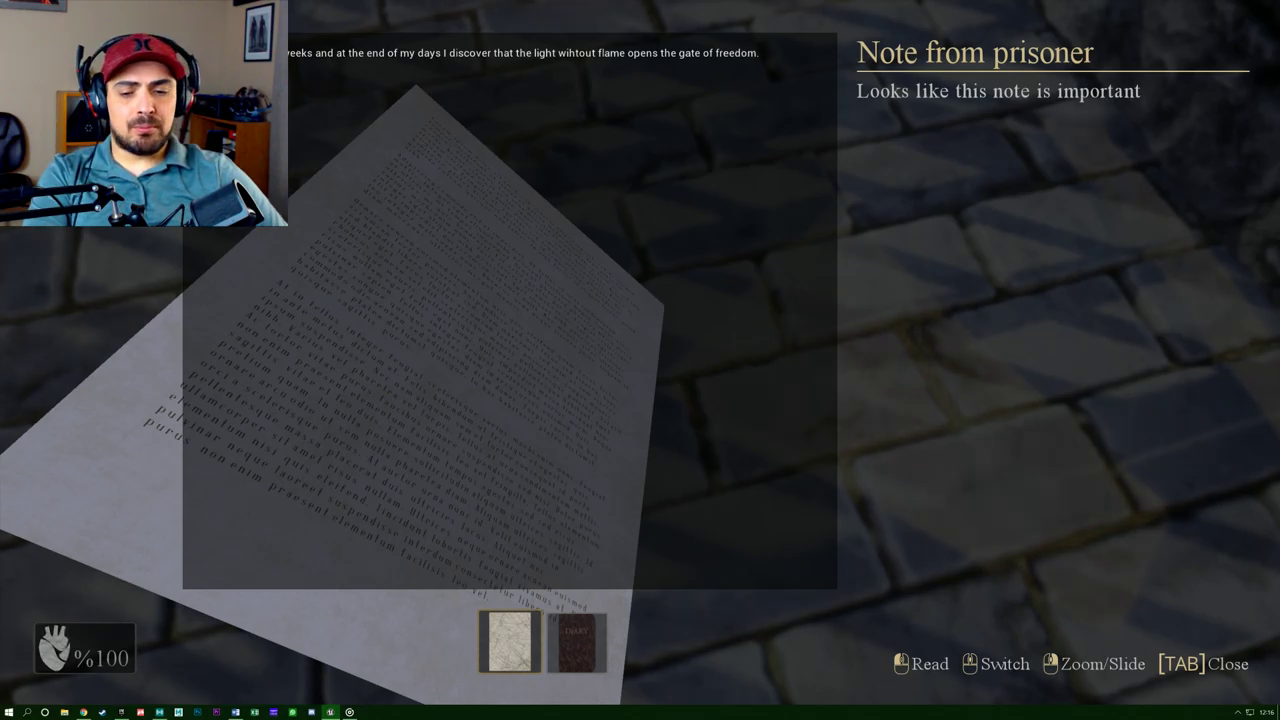
pyautogui.press('Tab')
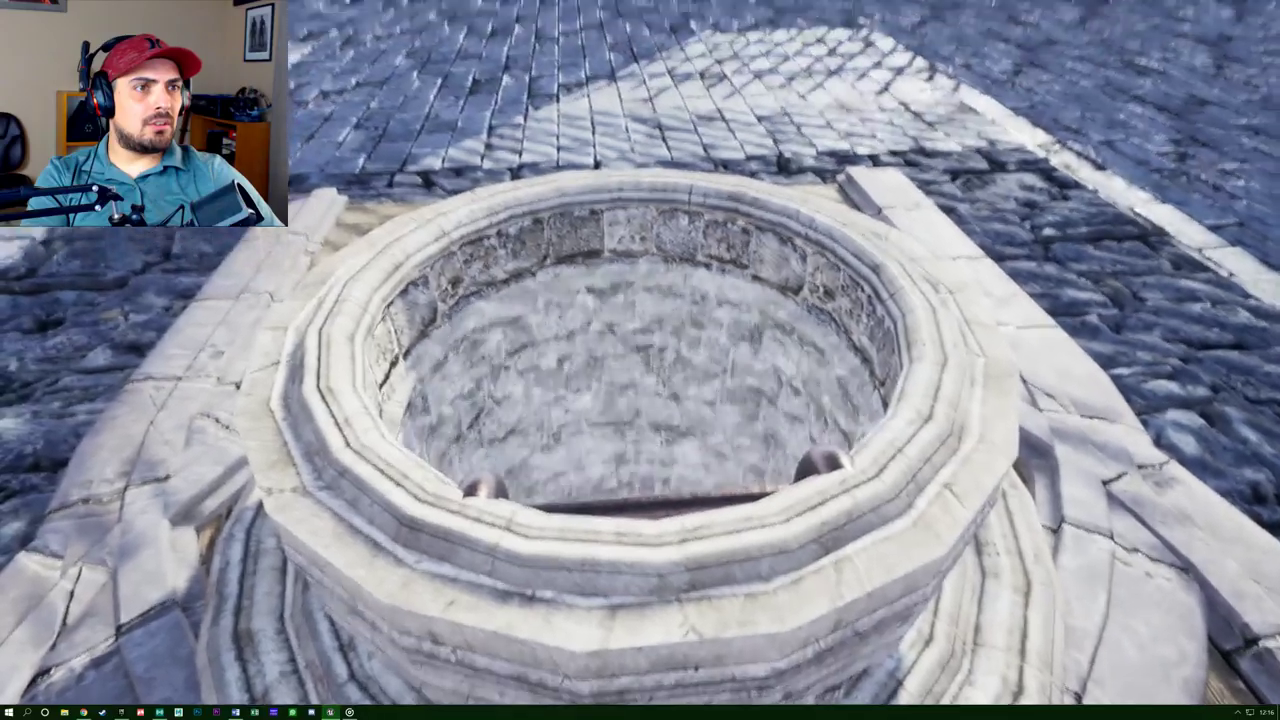
# Walk past the well and go through the fire barrier into the maze corridor to test the burn damage.
pyautogui.press('w')
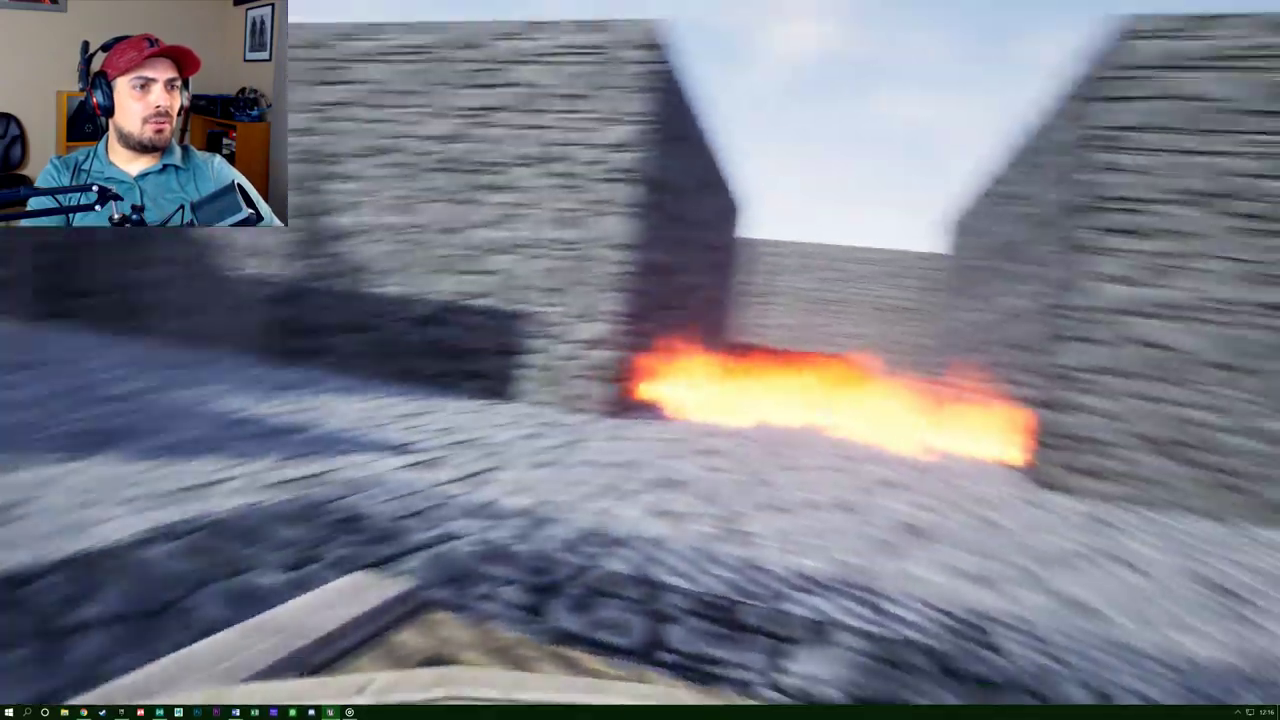
pyautogui.press('space')
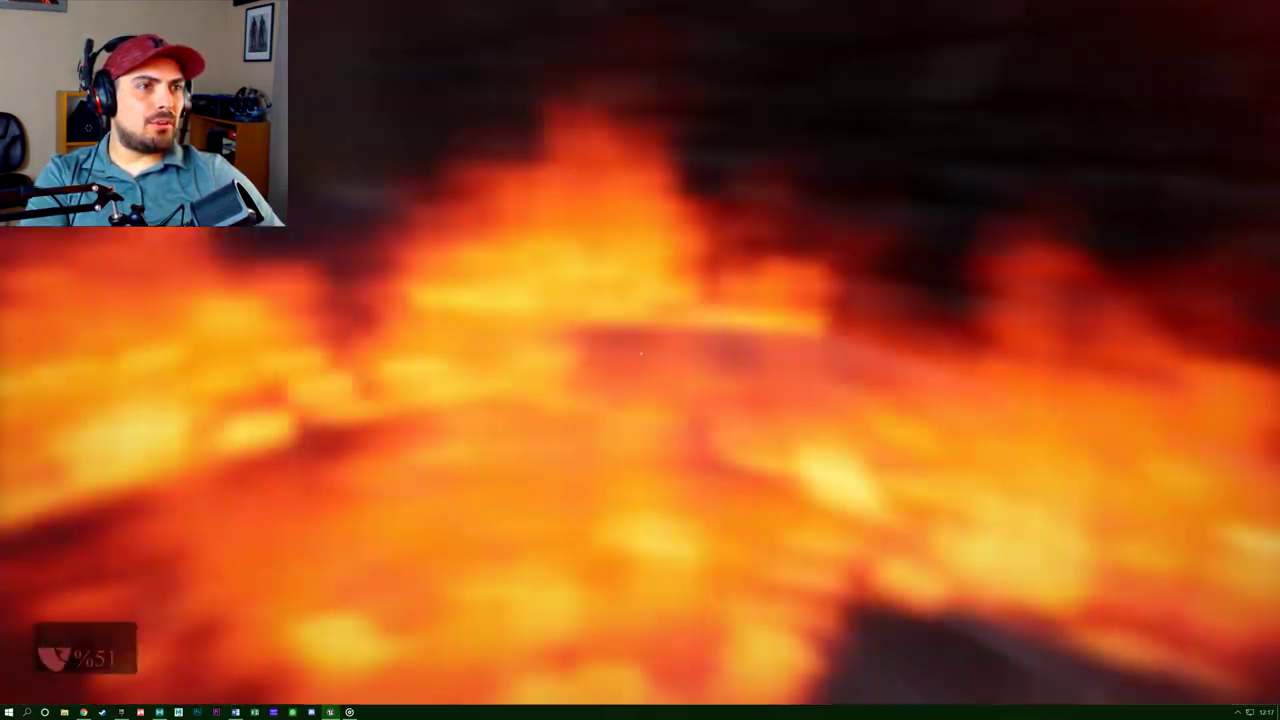
pyautogui.press('w')
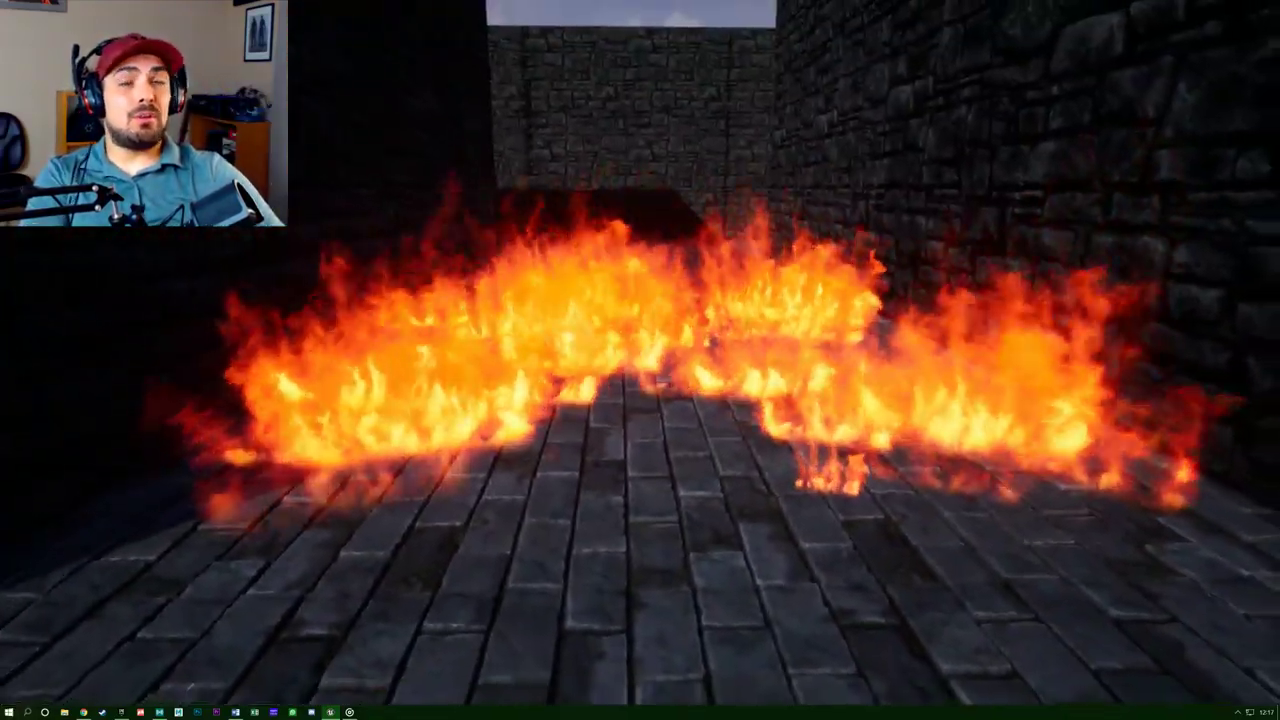
pyautogui.press('w')
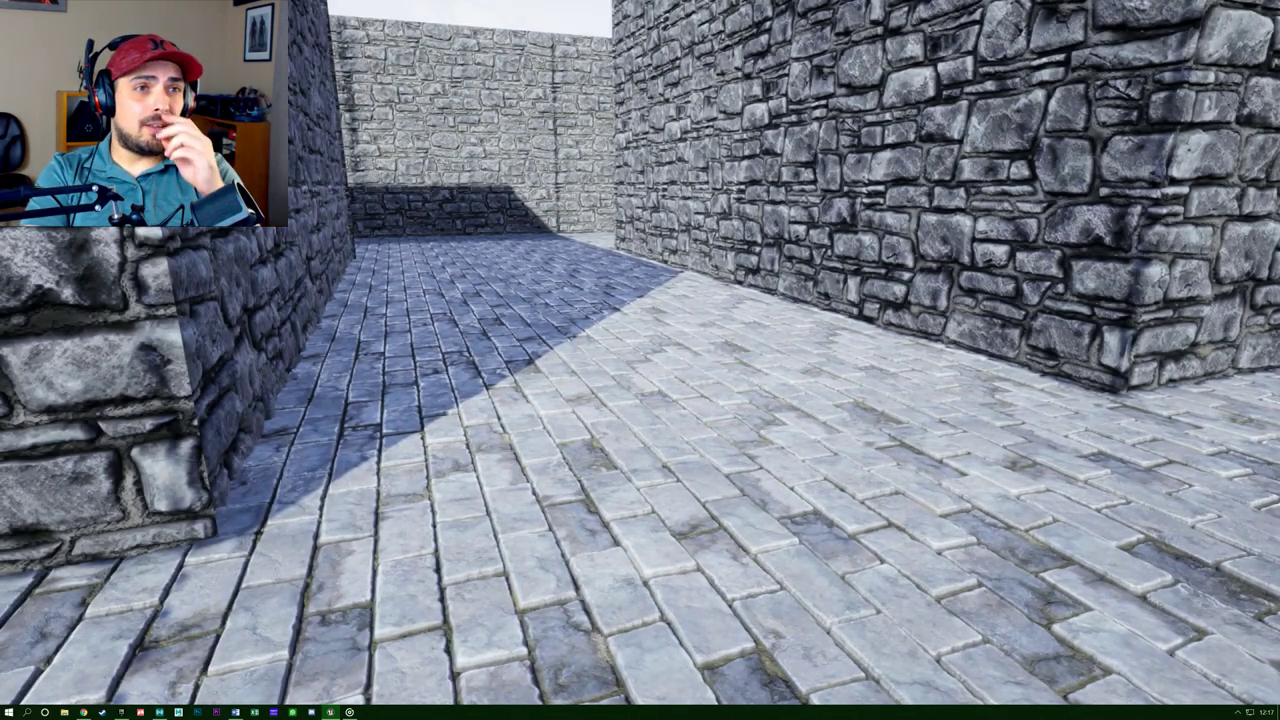
# Follow the maze corridors to the items on the floor and pick up the wooden torch and red bottle.
pyautogui.press('d')
pyautogui.press('w')
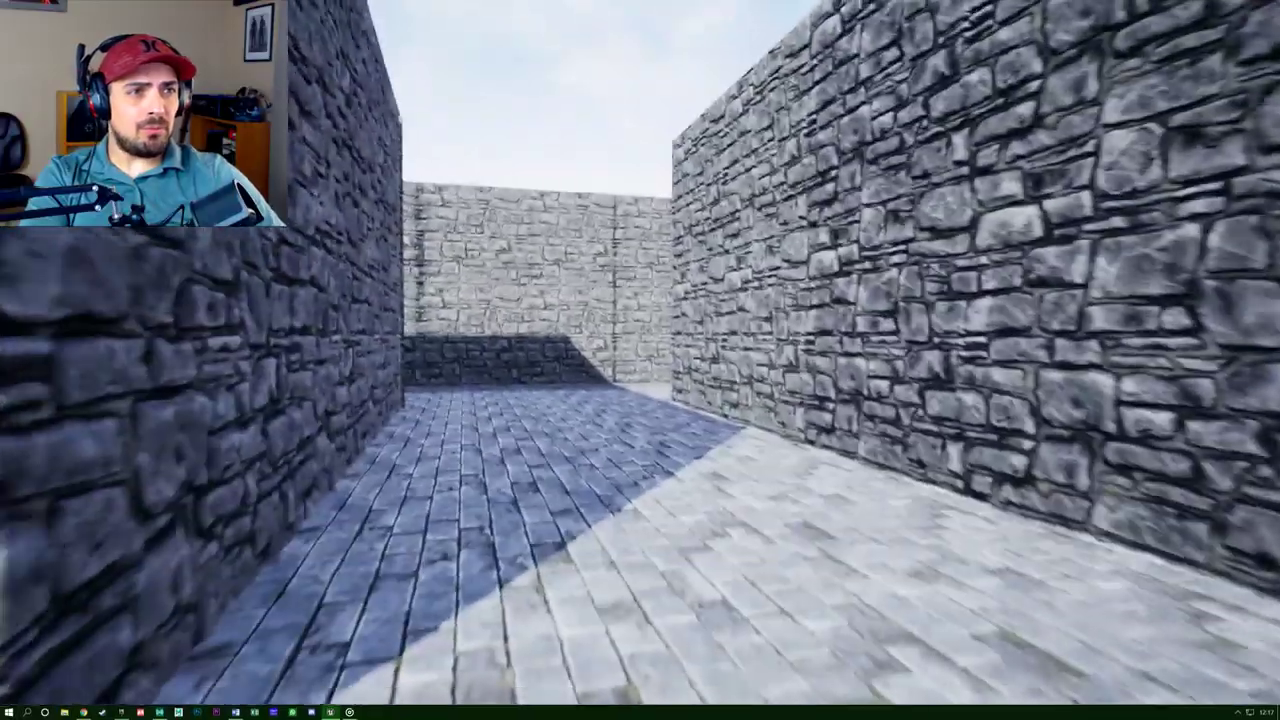
pyautogui.press('w')
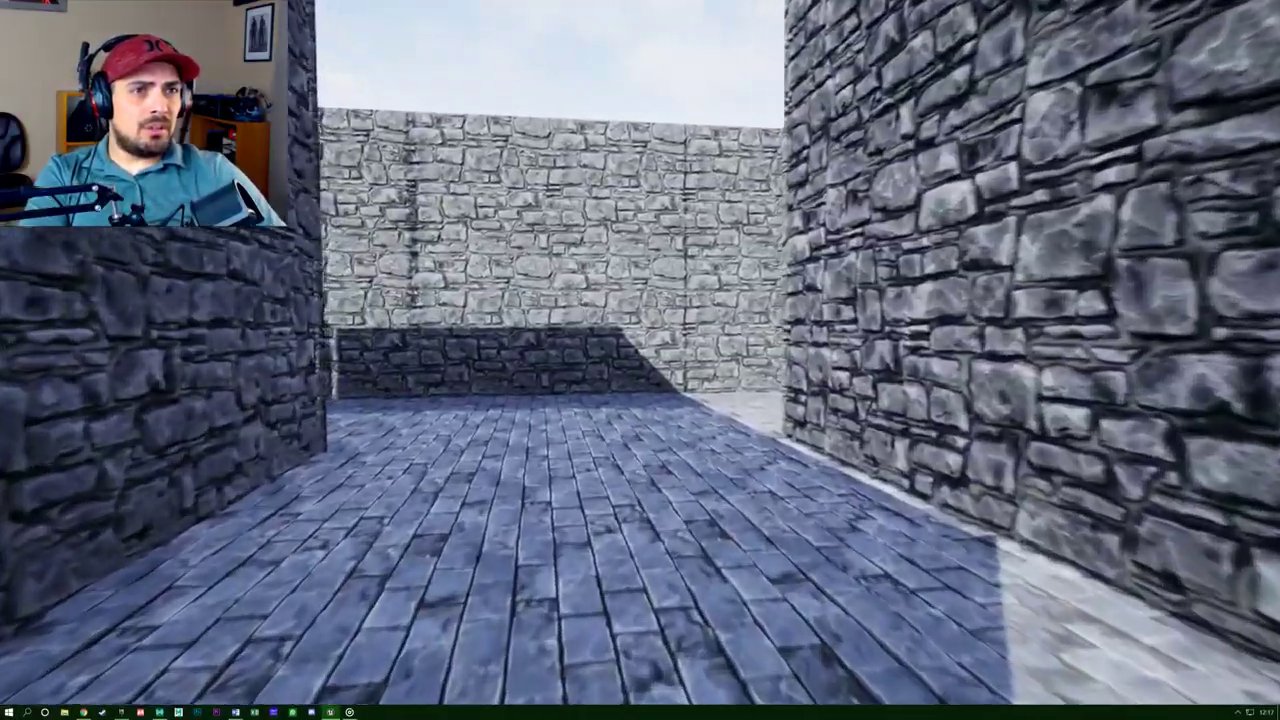
pyautogui.press('w')
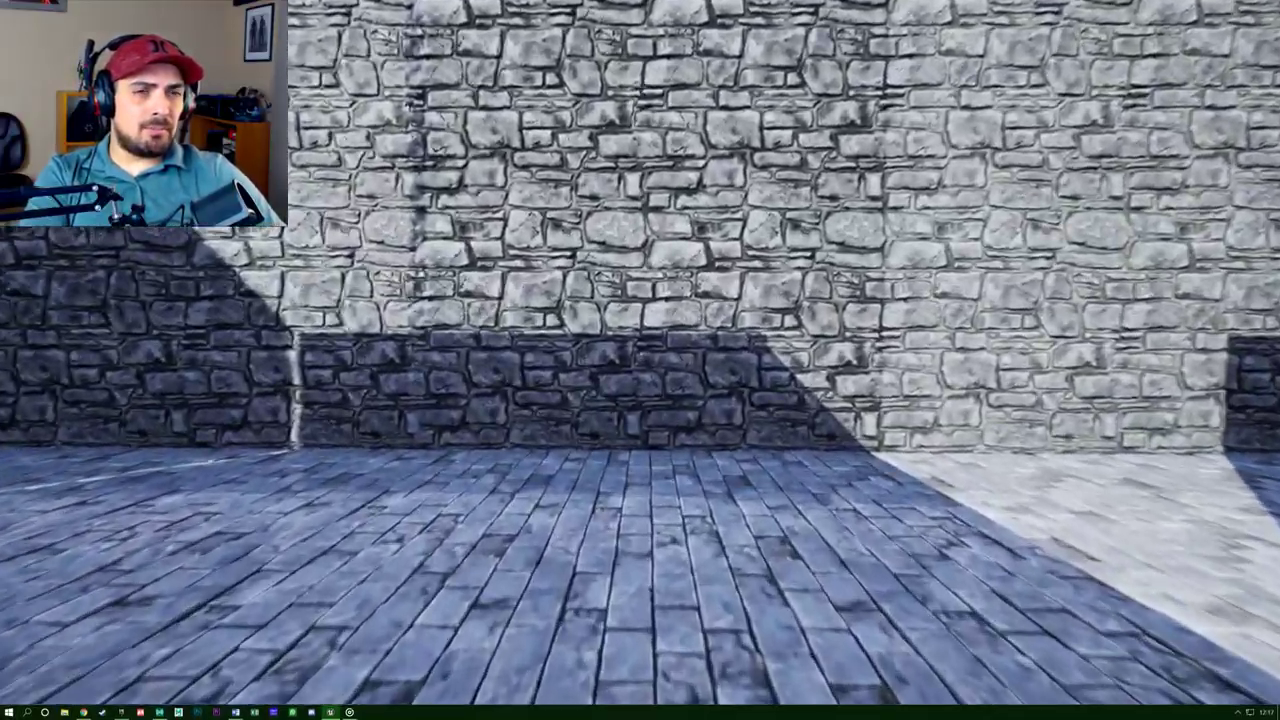
pyautogui.press('w')
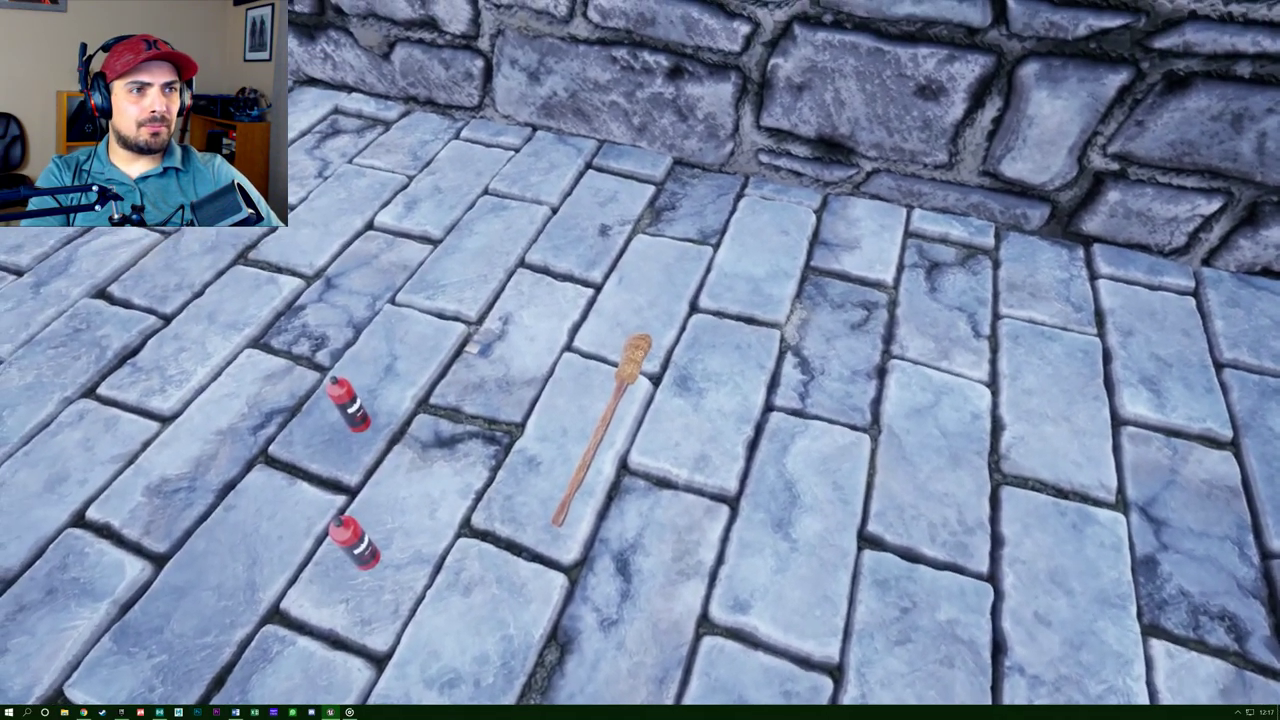
pyautogui.press('e')
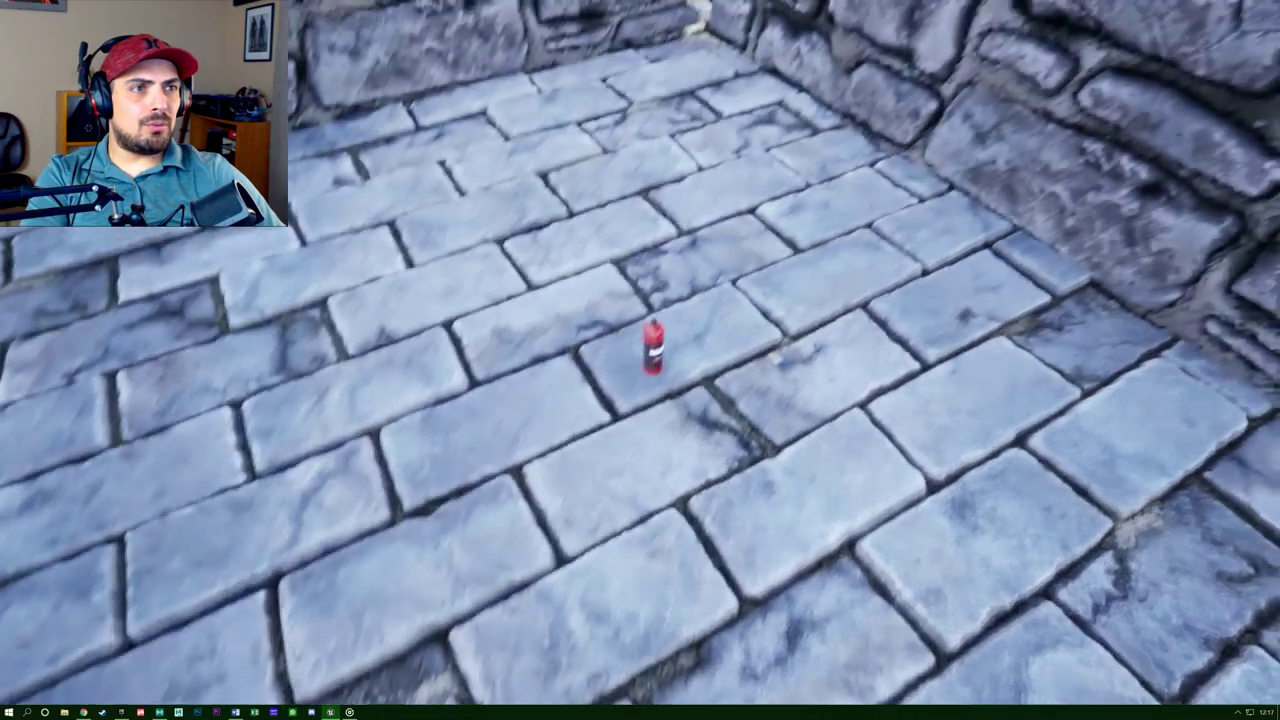
pyautogui.press('e')
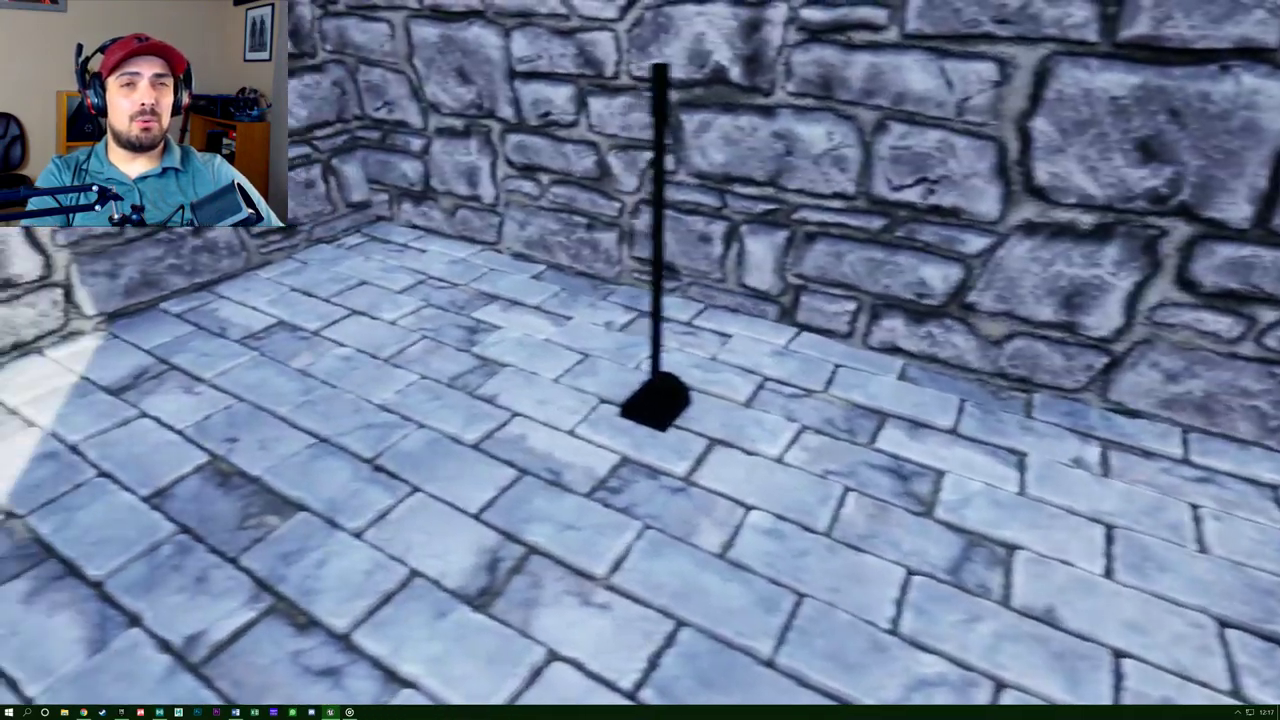
# Walk up to the shovel standing by the maze wall, examine it, and end the playtest.
pyautogui.press('a')
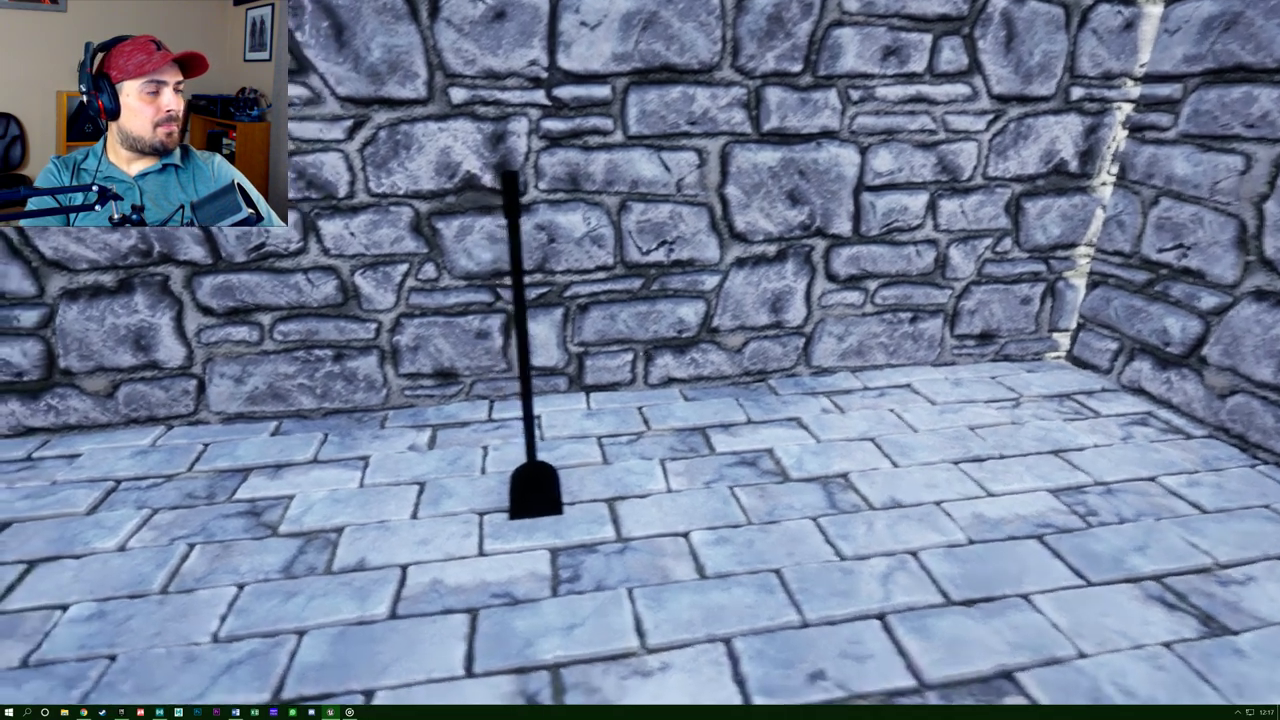
pyautogui.press('w')
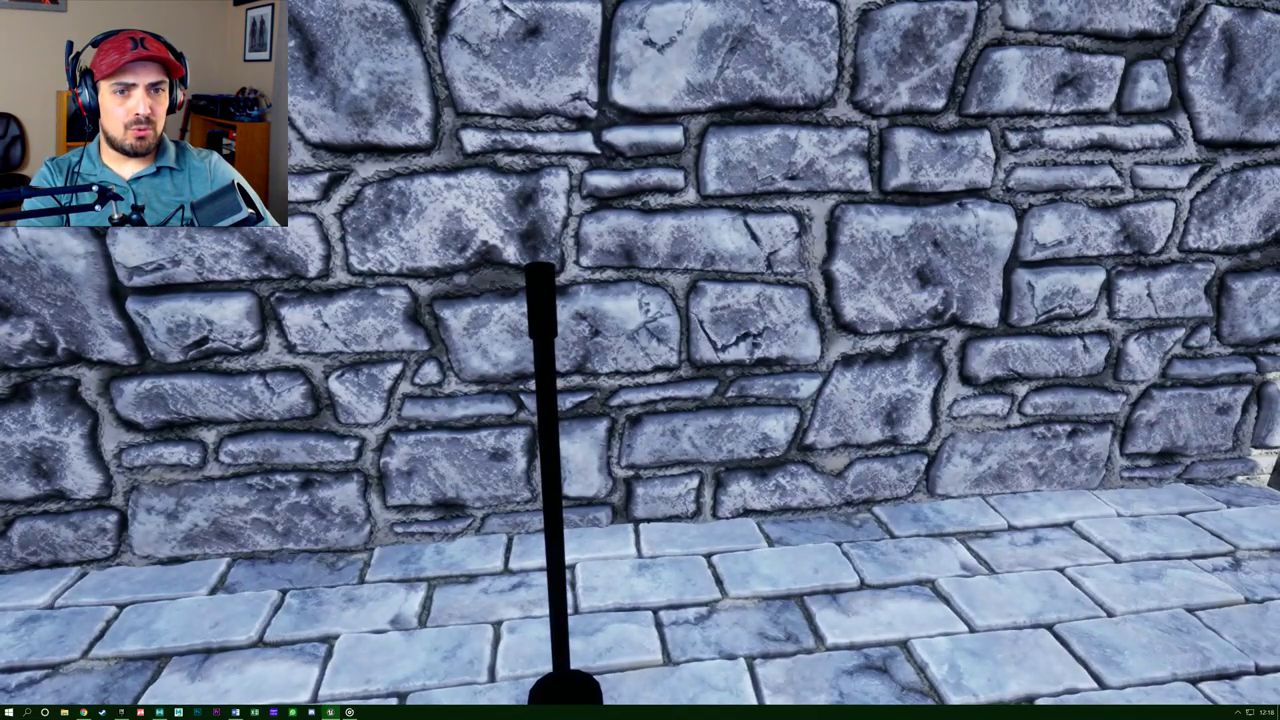
pyautogui.press('Escape')
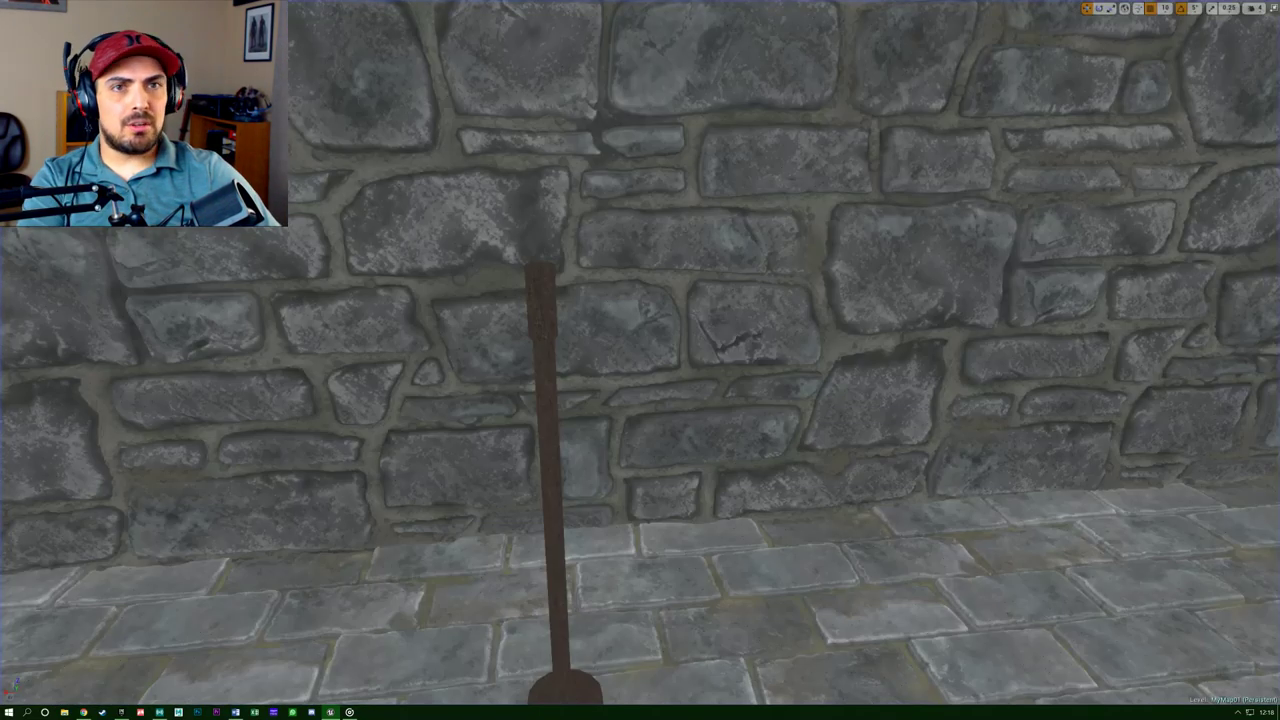
# Switch briefly to the Monstercat playlist in Chrome, return to the level editor, and view the floor around the shovel.
pyautogui.click(83, 712)
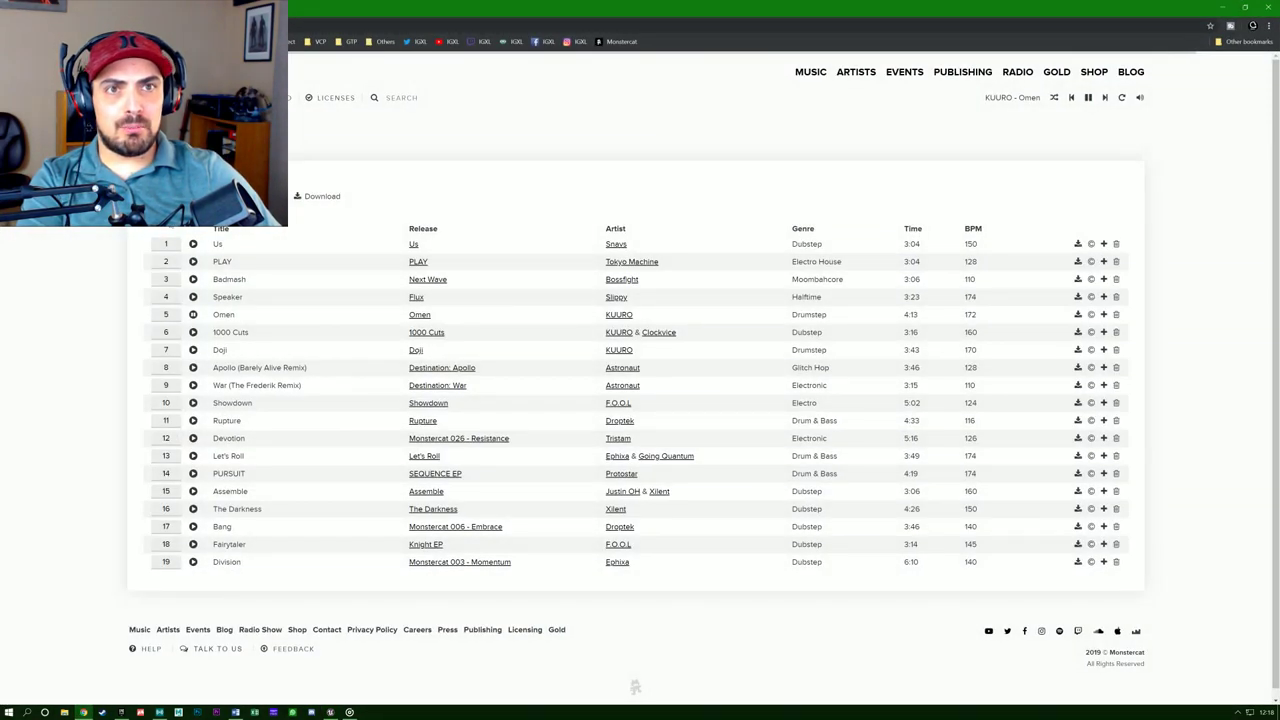
pyautogui.click(1221, 8)
pyautogui.moveTo(640, 360); pyautogui.dragTo(400, 430, button='right')
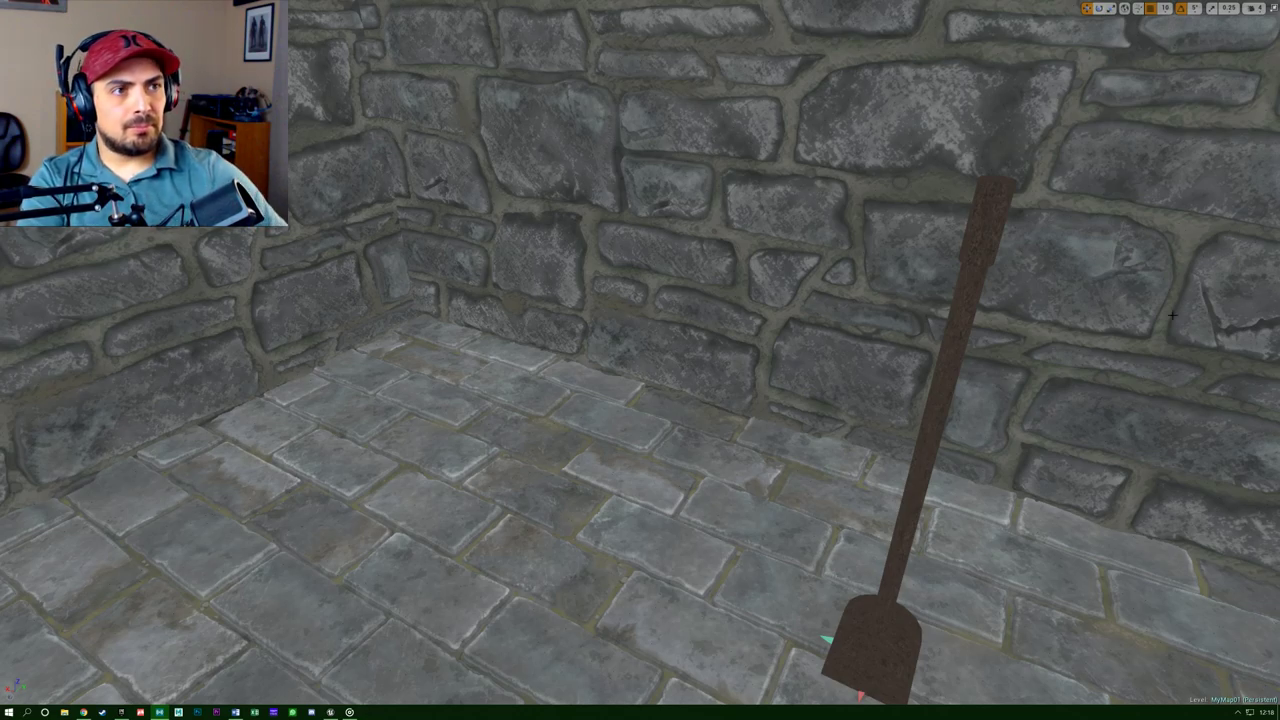
# Restart the playtest from the barred cell and walk through the maze to the shovel in the corner.
pyautogui.hotkey('alt', 'p')
pyautogui.click(940, 262)
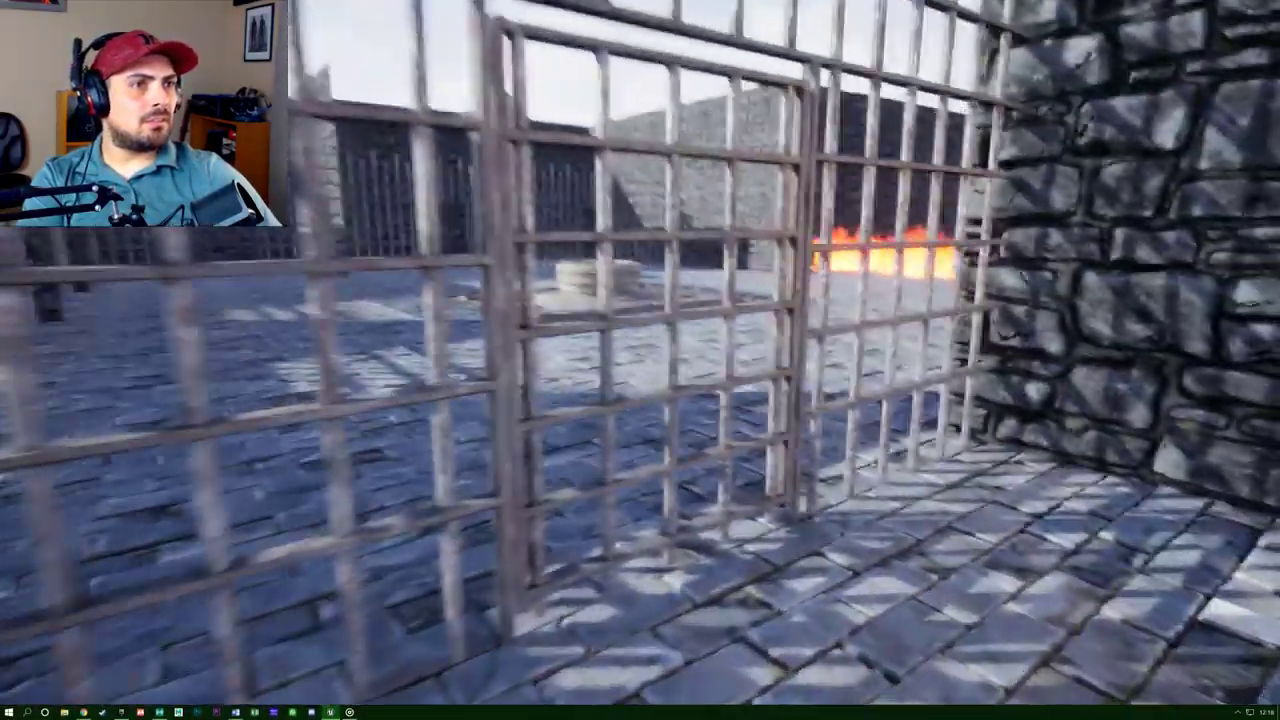
pyautogui.press('w')
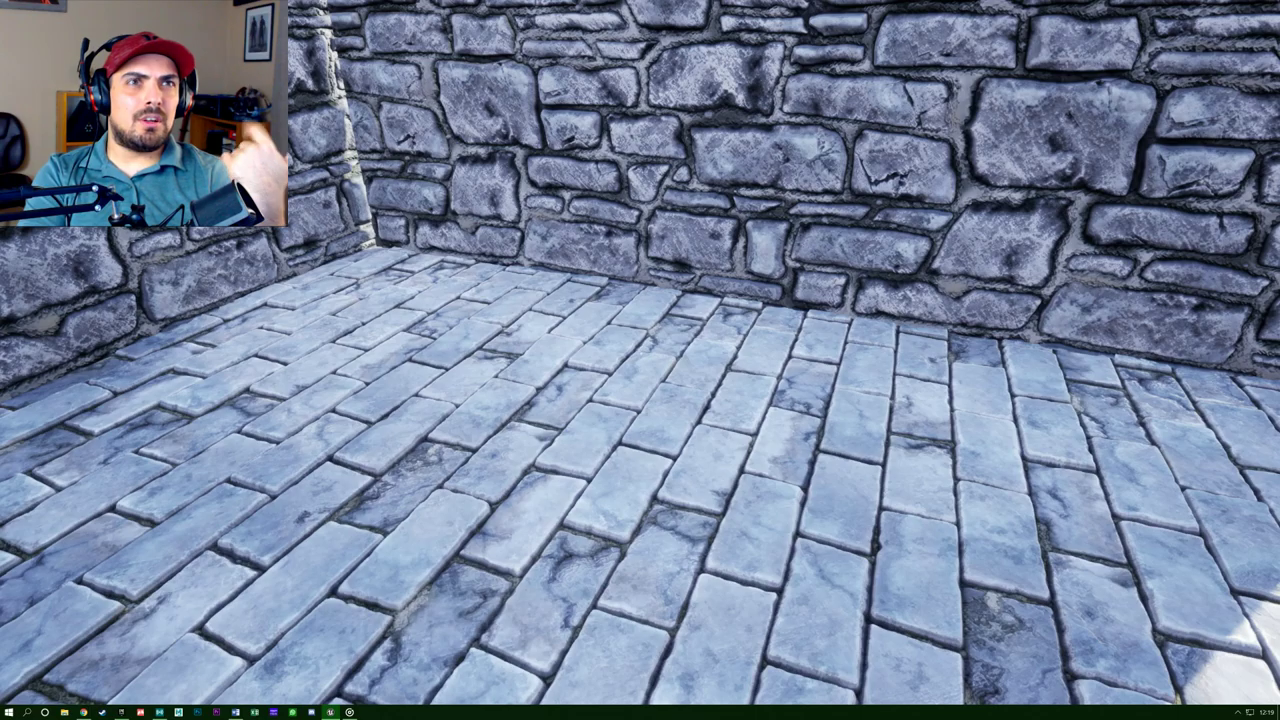
pyautogui.press('w')
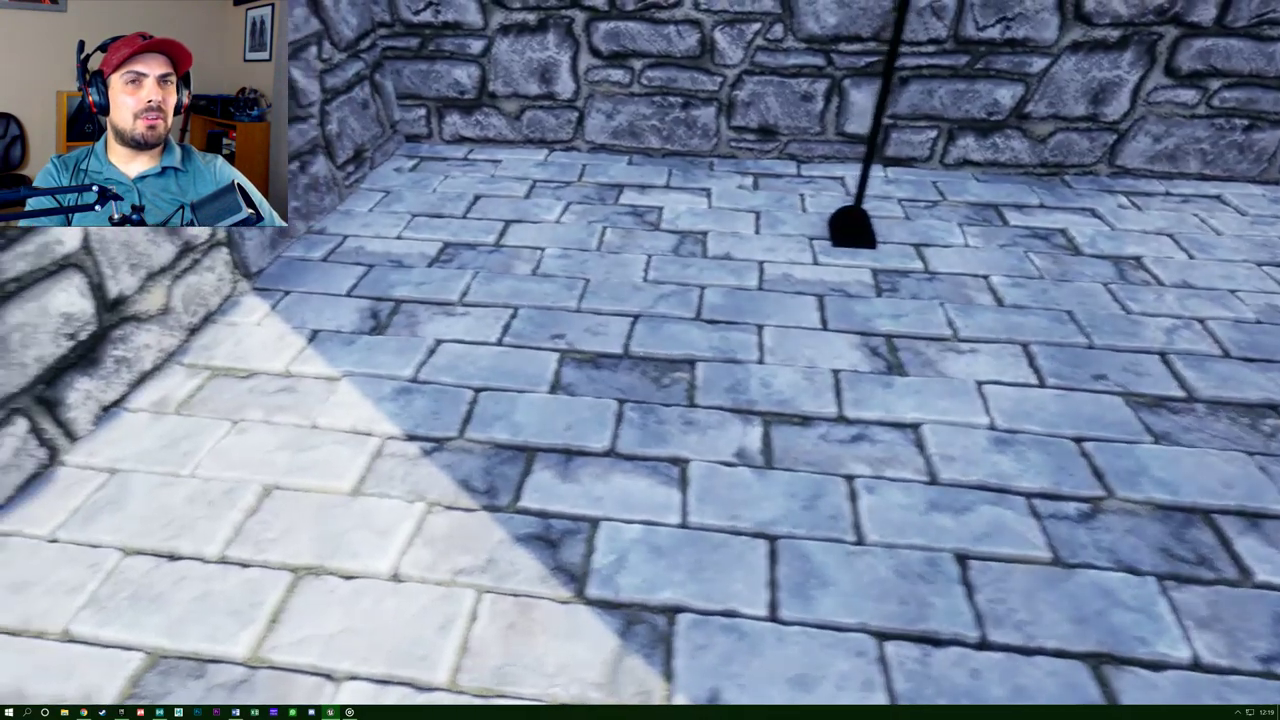
pyautogui.press('w')
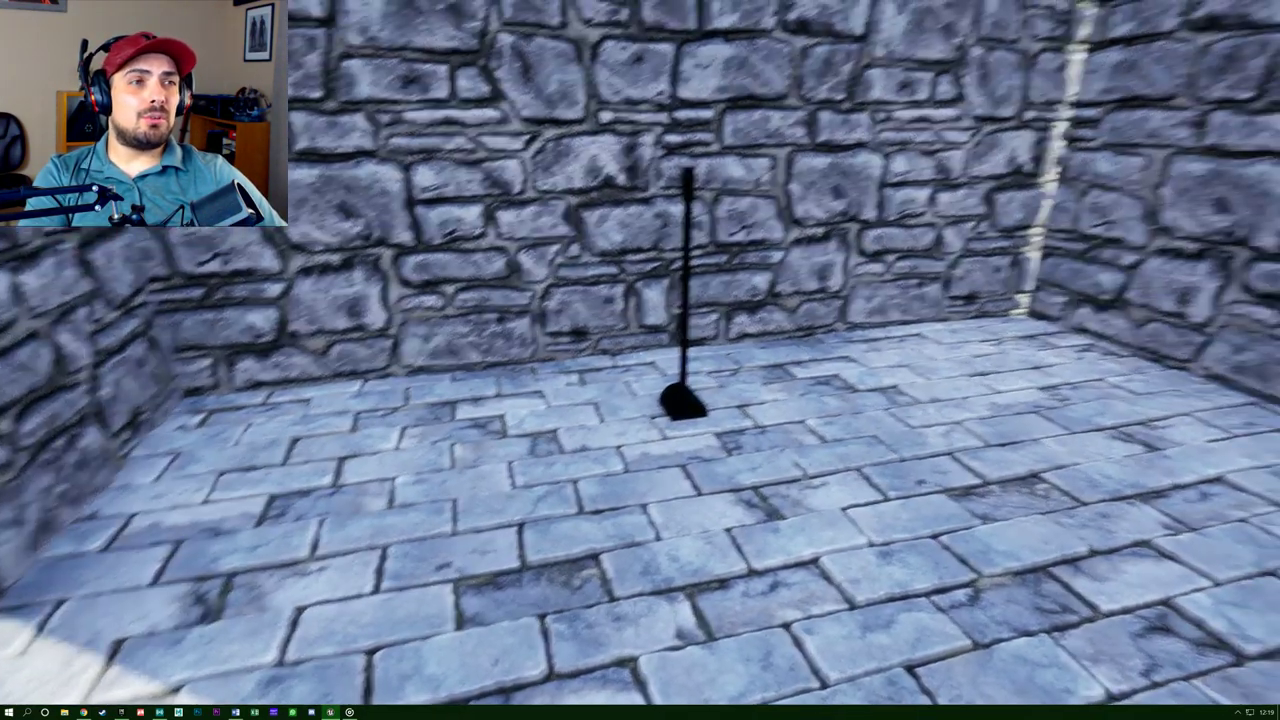
pyautogui.press('w')
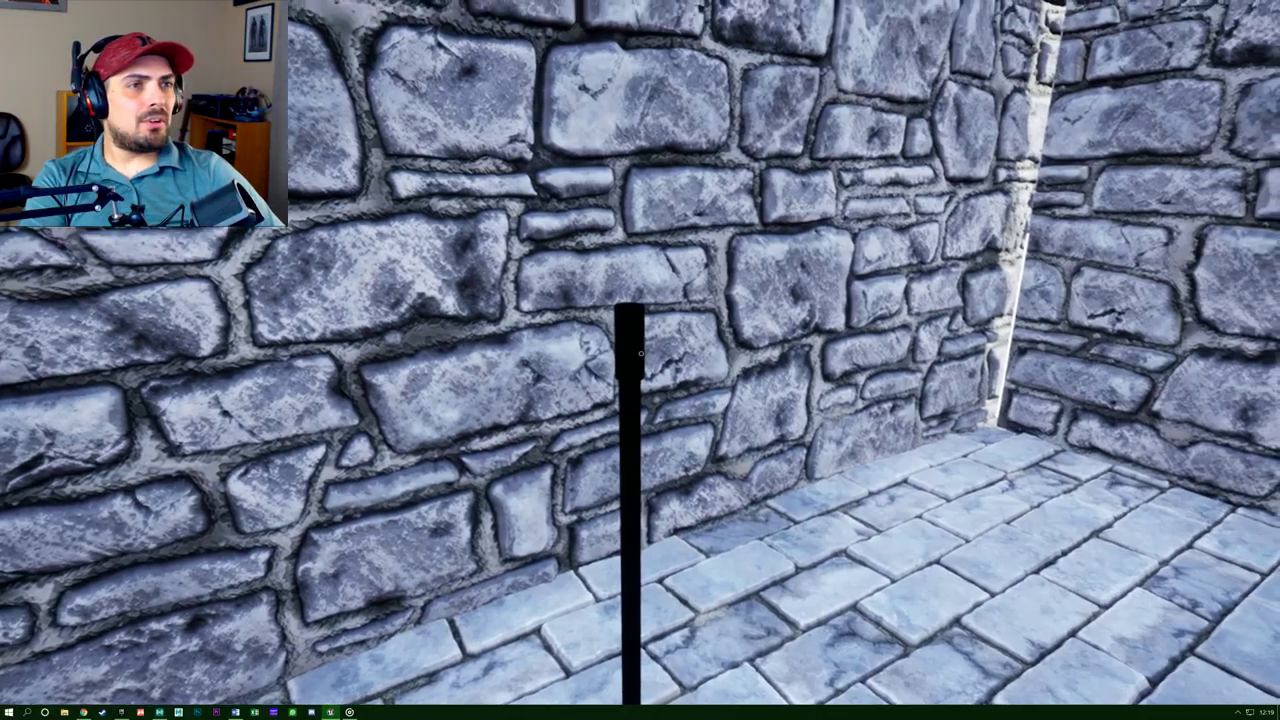
# Back away from the shovel, walk the maze corridors past the stone pillars and broken arches, and end the playtest.
pyautogui.press('s')
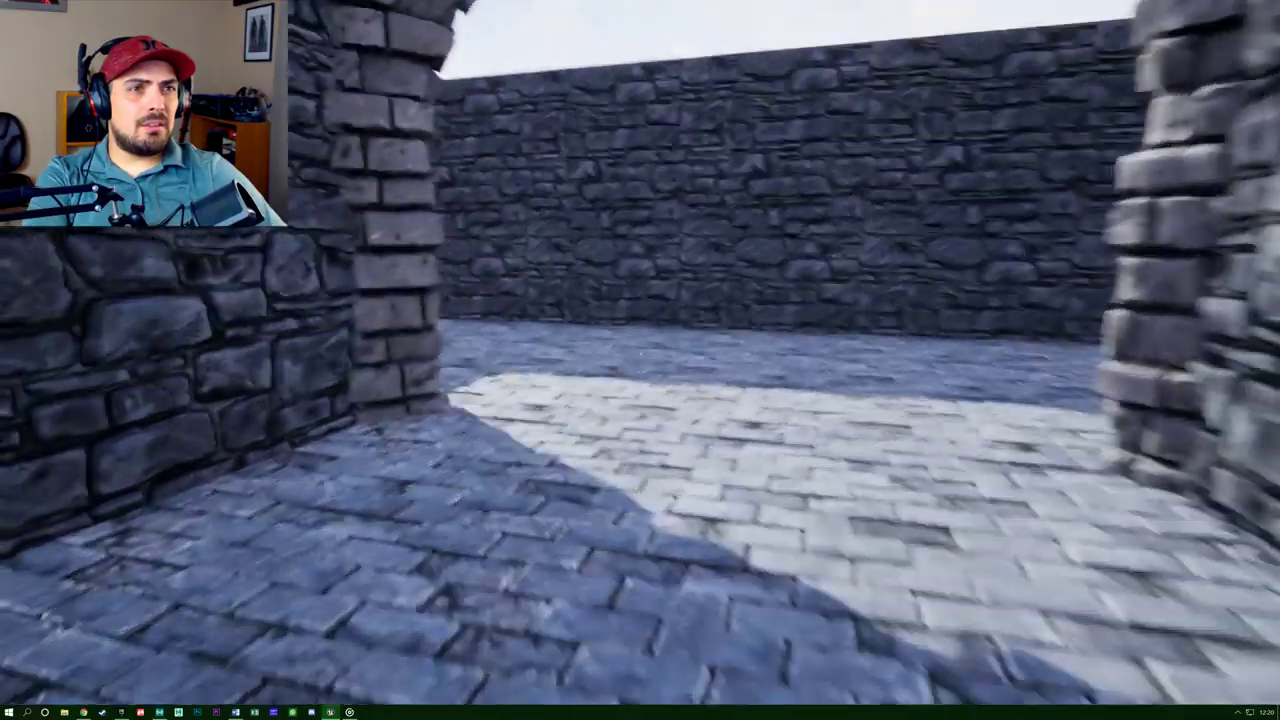
pyautogui.press('w')
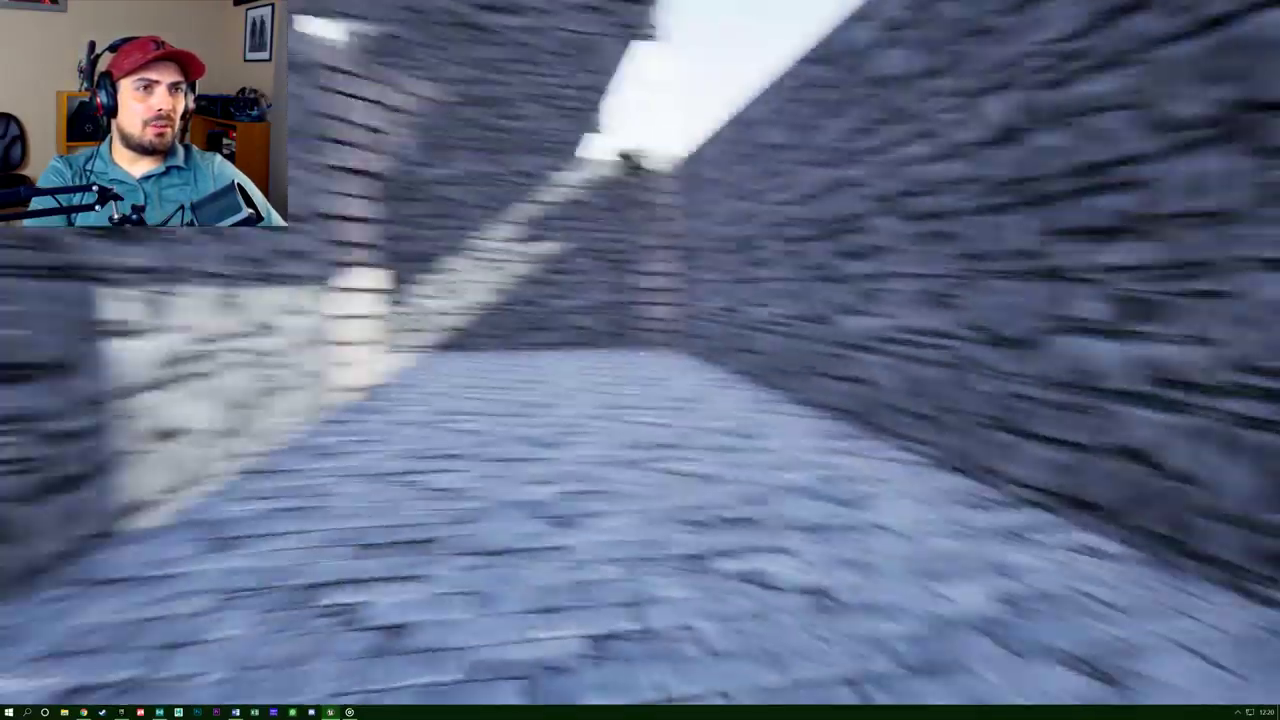
pyautogui.press('w')
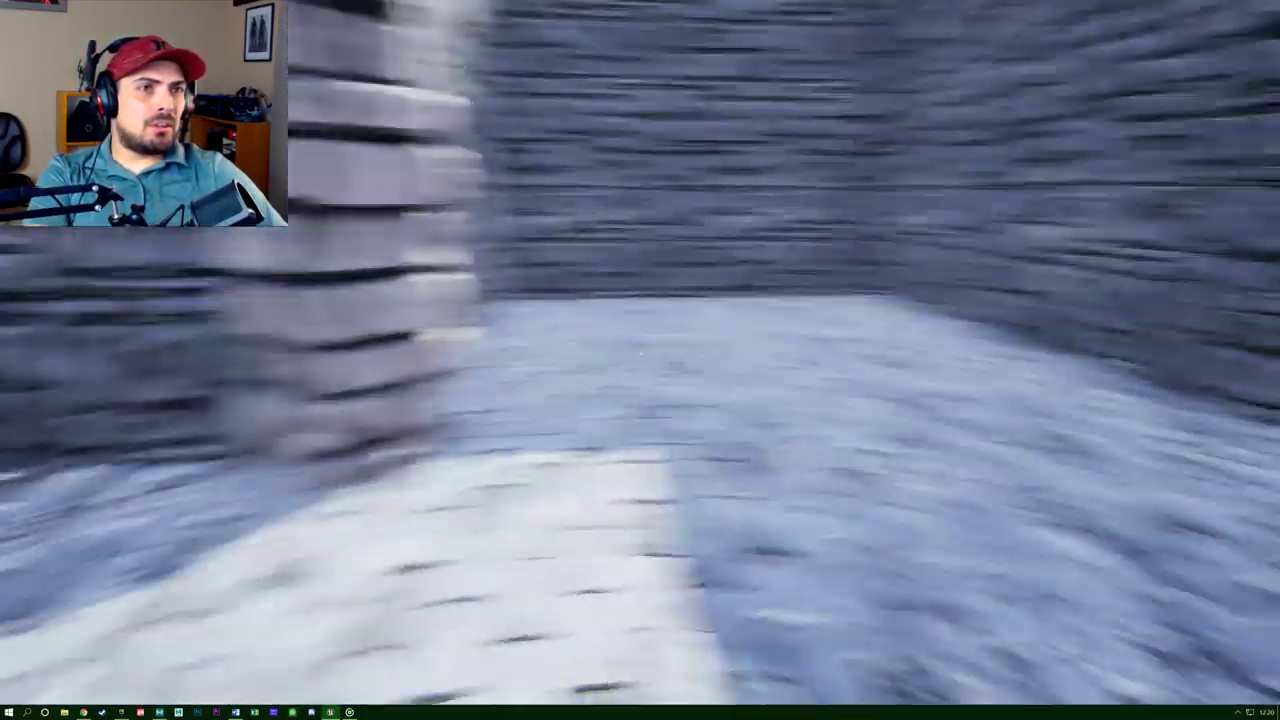
pyautogui.press('w')
pyautogui.press('w')
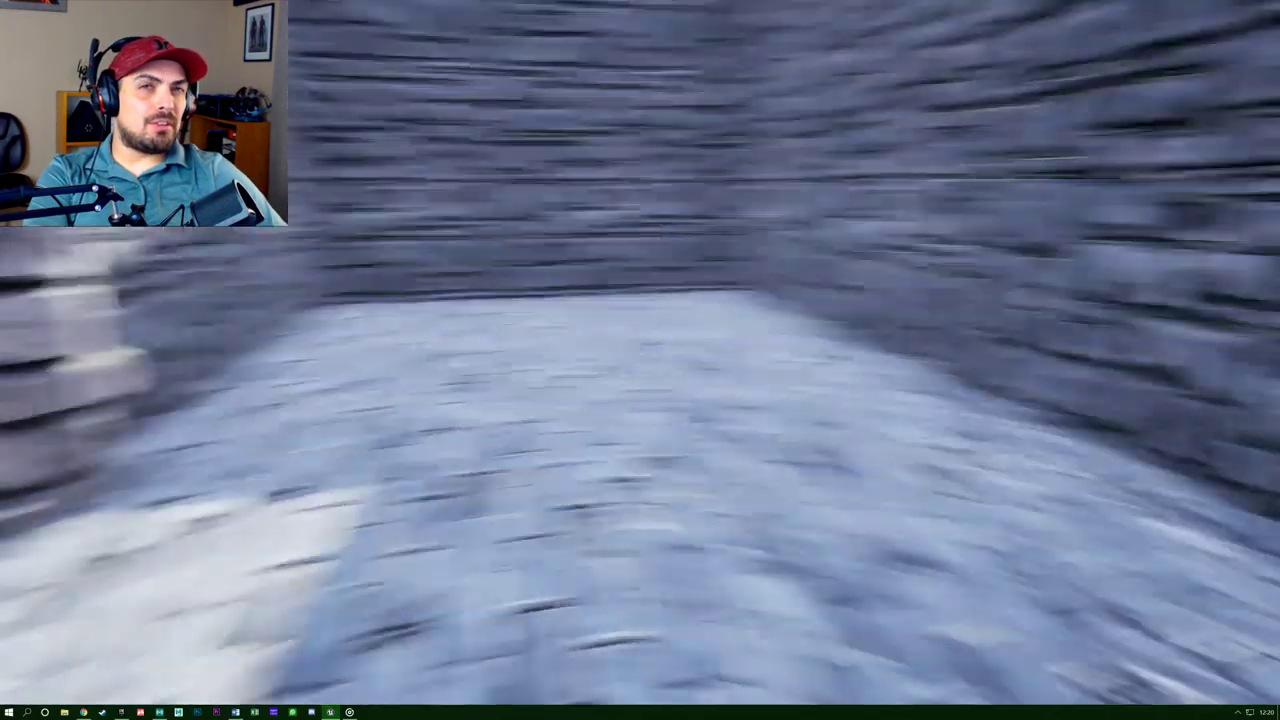
pyautogui.press('w')
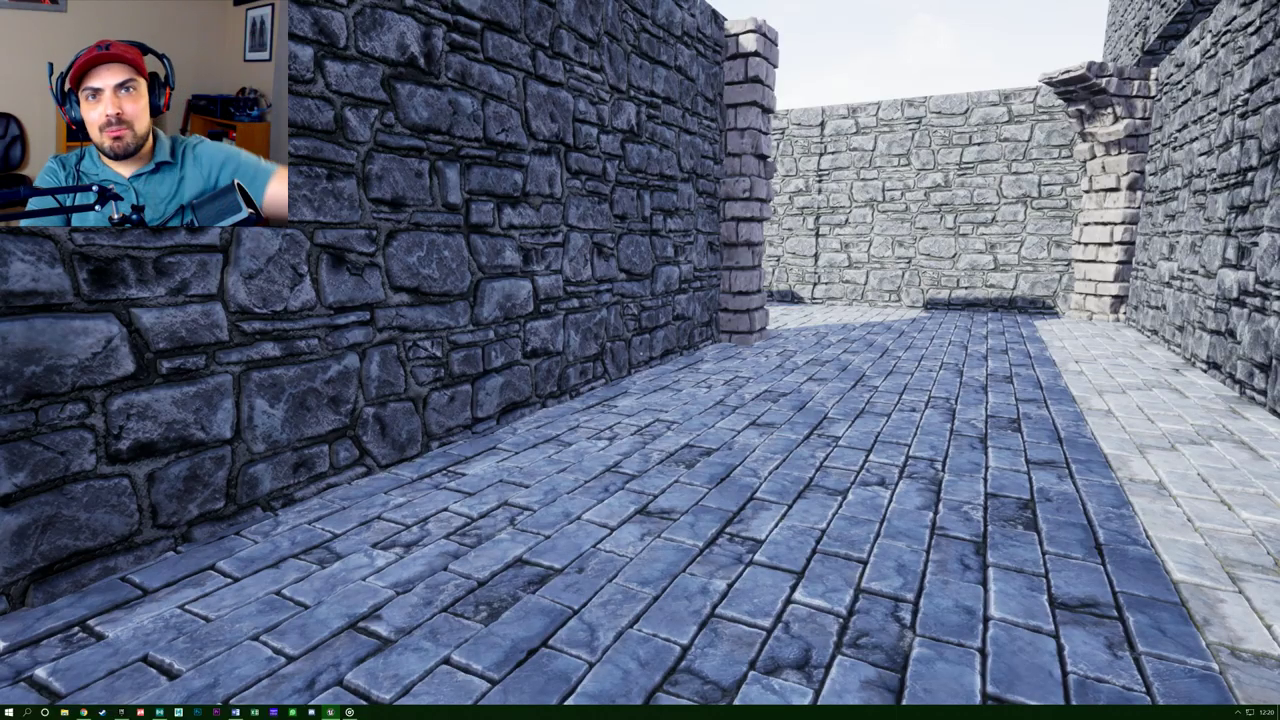
pyautogui.press('w')
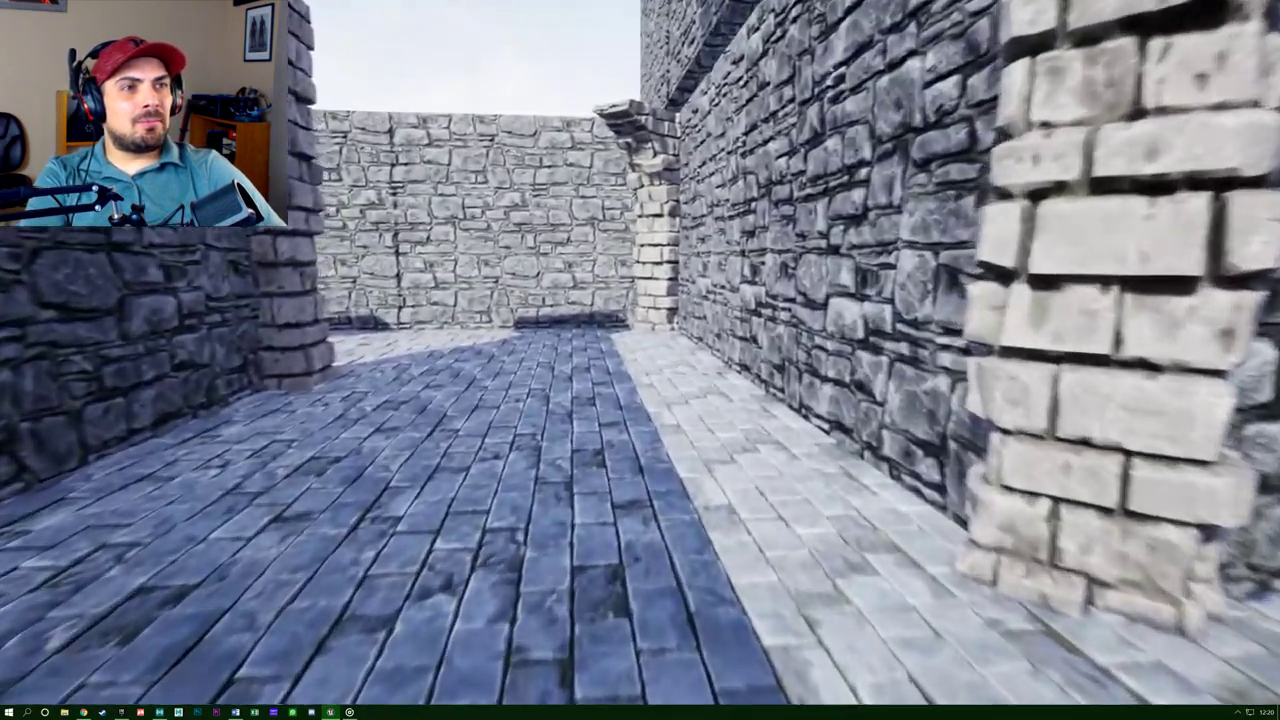
pyautogui.press('w')
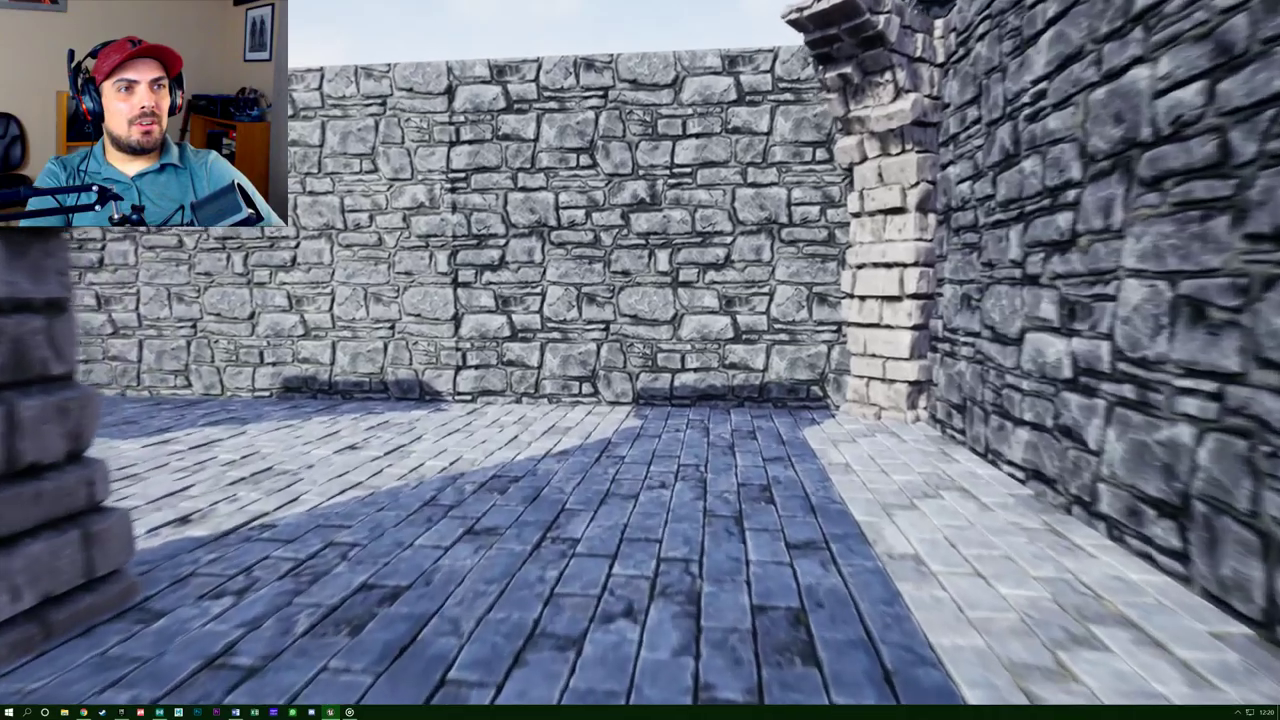
pyautogui.press('w')
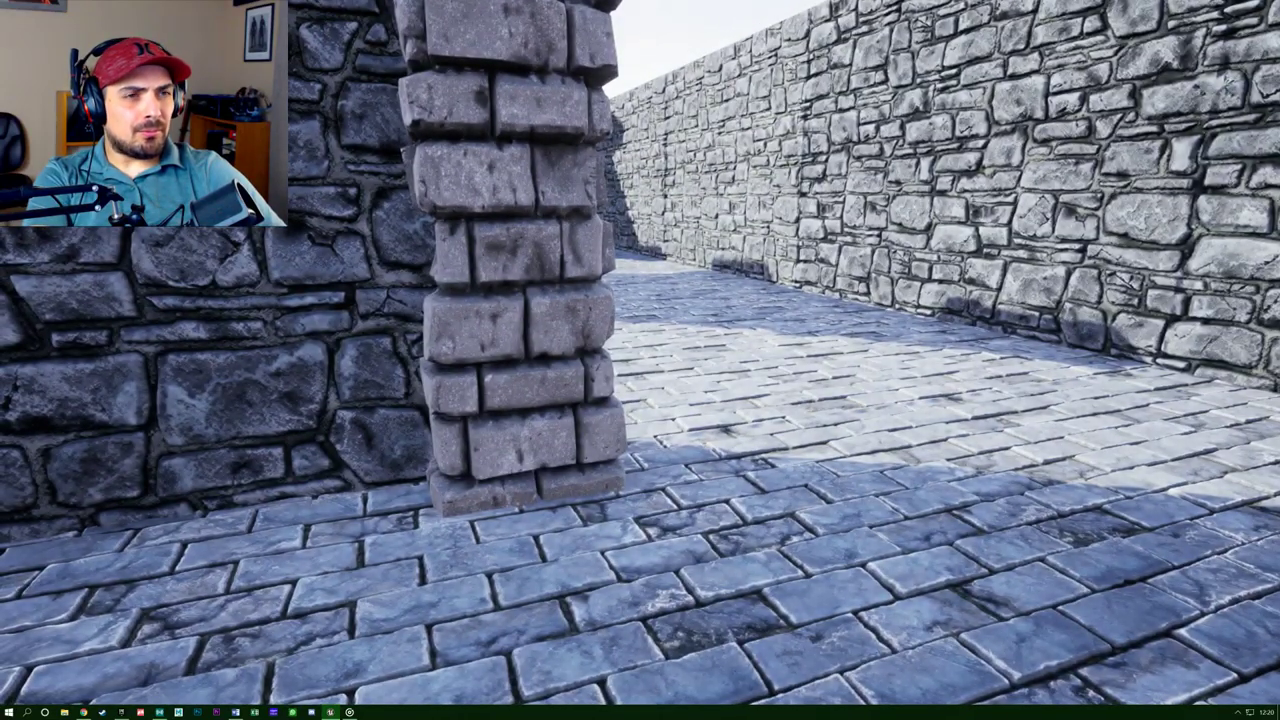
pyautogui.press('Escape')
# View the whole maze from above, check its layout against the Fuji City Treasure Maze map image, and return to the level editor.
pyautogui.moveTo(640, 360); pyautogui.dragTo(360, 460, button='right')
pyautogui.press('s')
pyautogui.press('s')
pyautogui.press('a')
pyautogui.press('s')
pyautogui.moveTo(551, 394)
pyautogui.mouseDown(button='right')
pyautogui.moveTo(505, 450)
pyautogui.moveTo(590, 460)
pyautogui.moveTo(551, 394)
pyautogui.mouseUp(button='right')
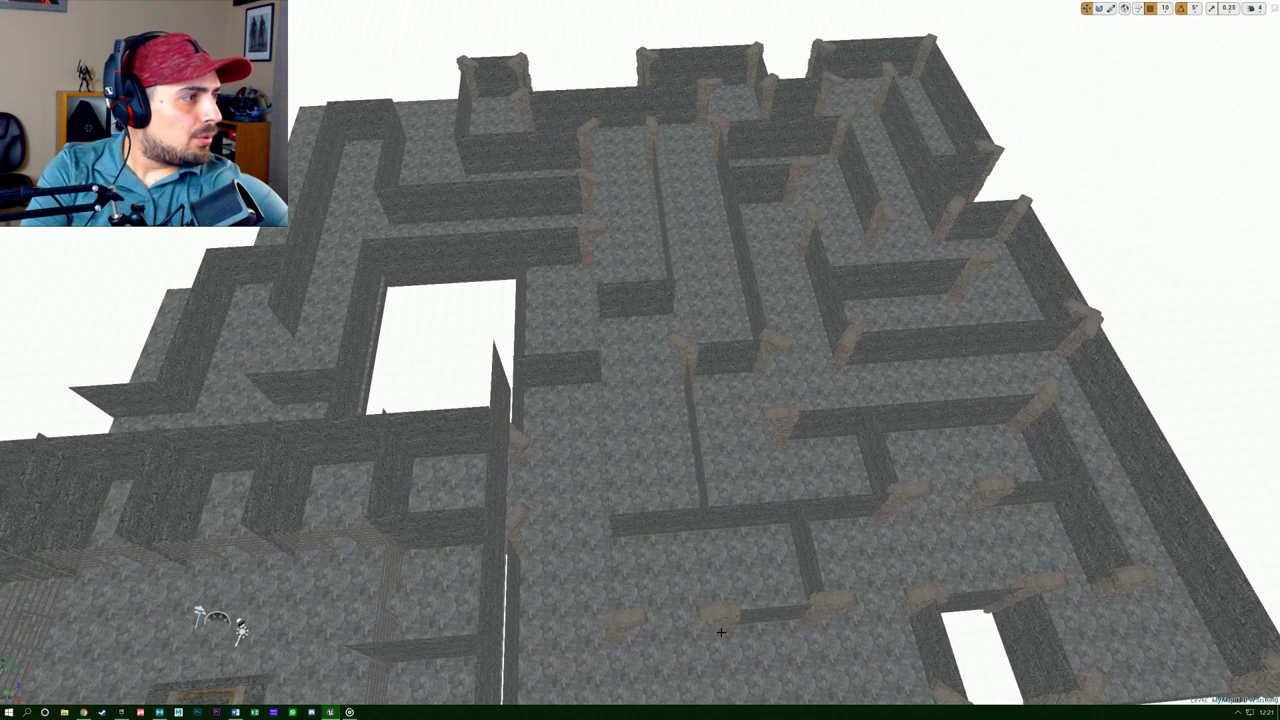
pyautogui.click(63, 715)
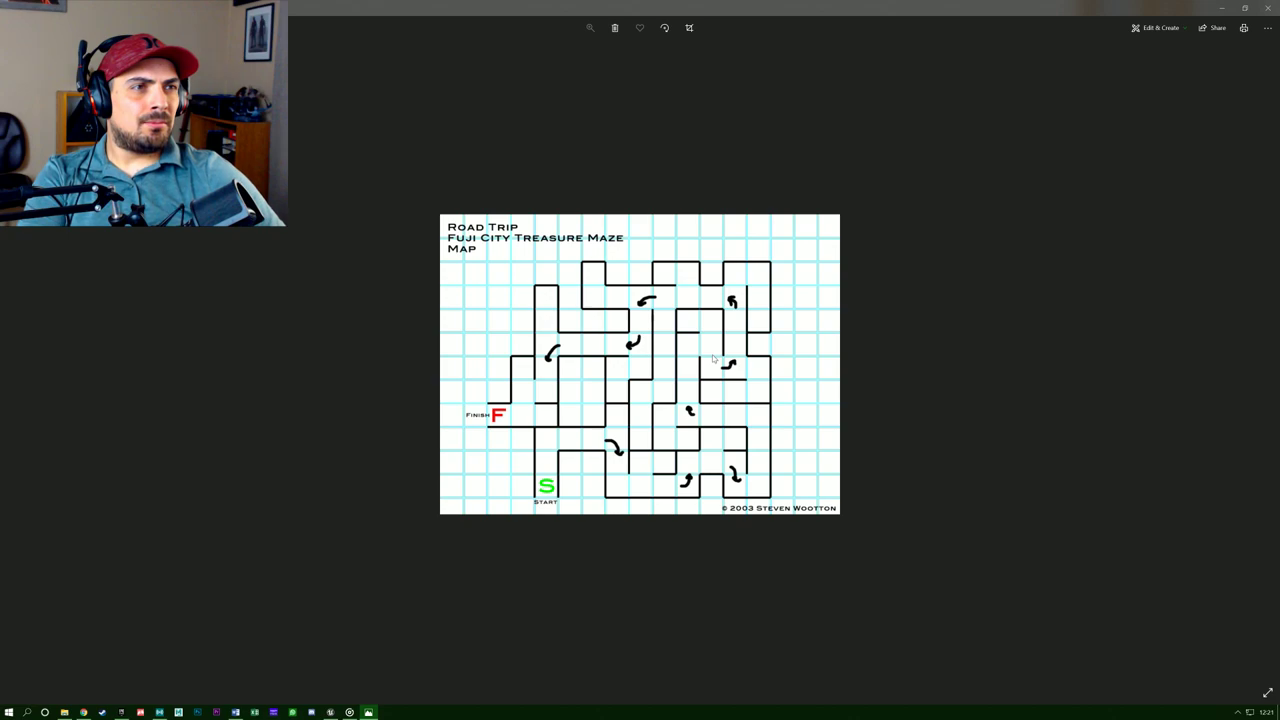
pyautogui.click(1222, 13)
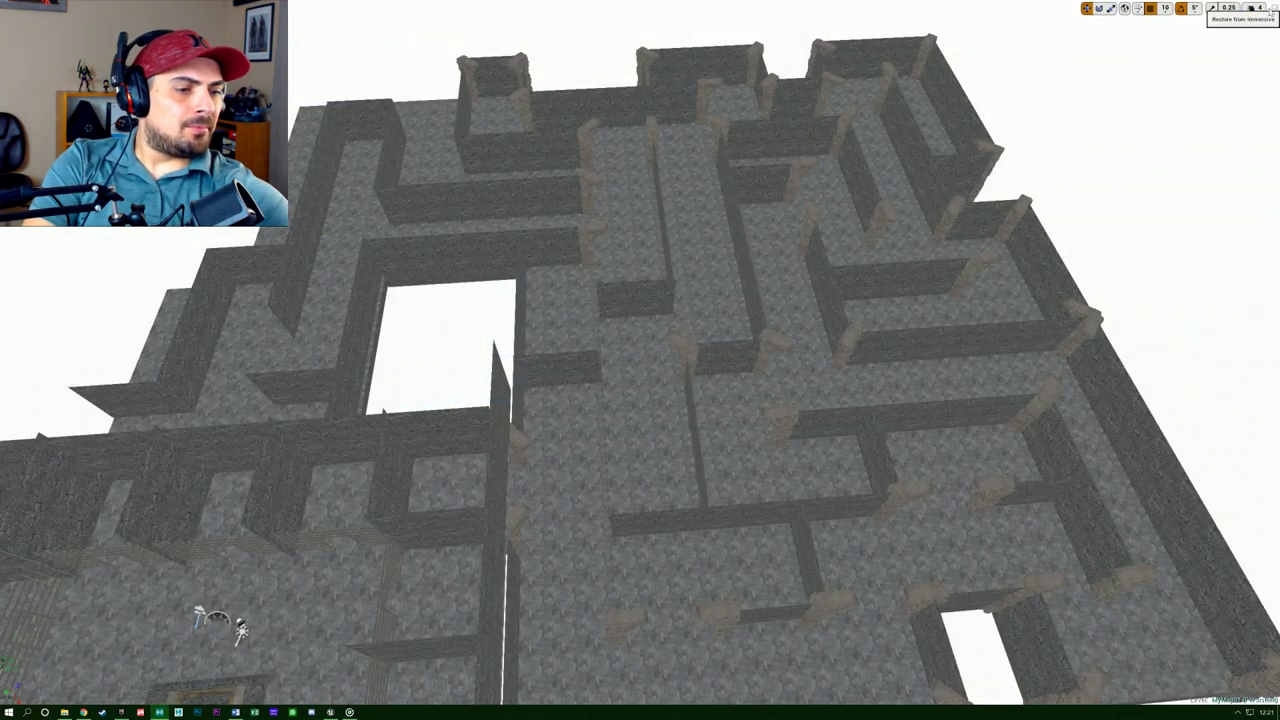